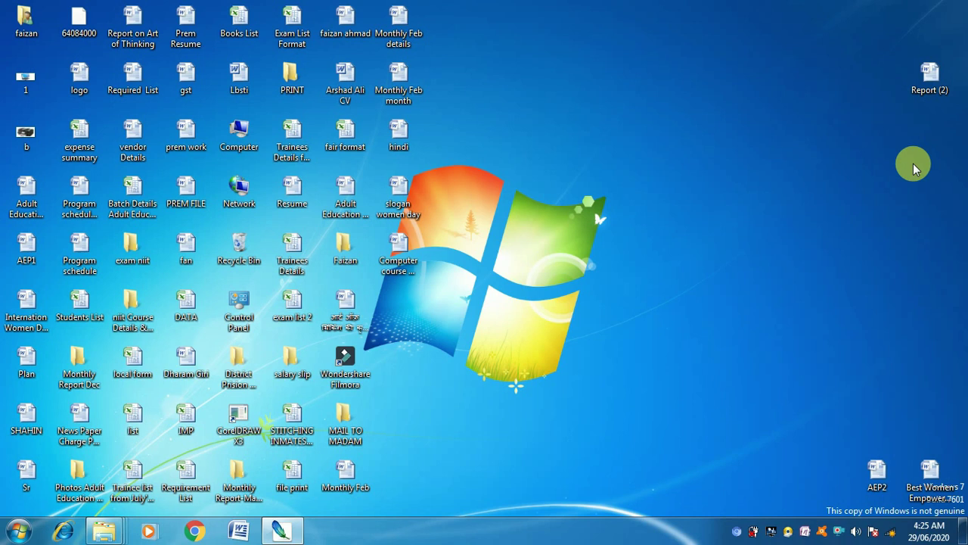
Step: Start Word with the WINWORD Run command, then close it again
key("super+r")
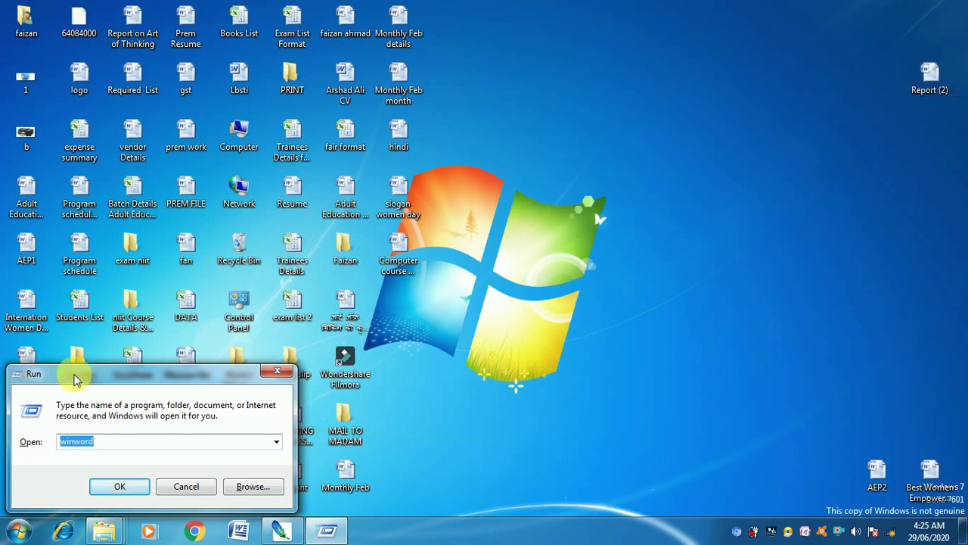
key("BackSpace")
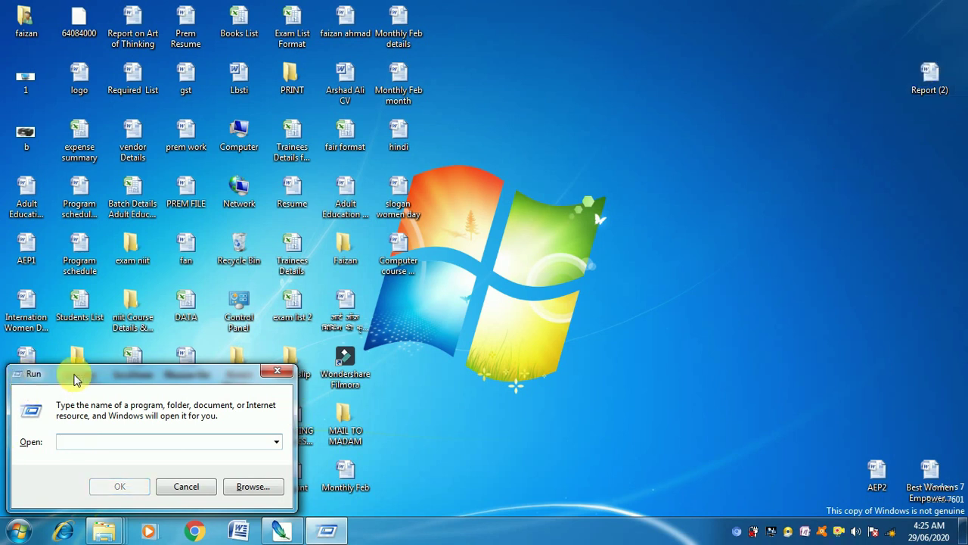
type("WIN")
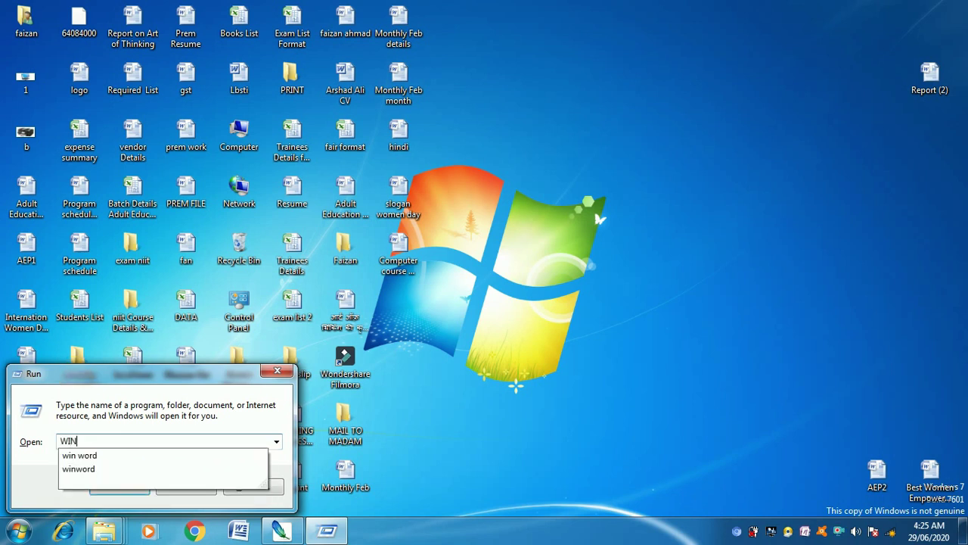
type("WORD")
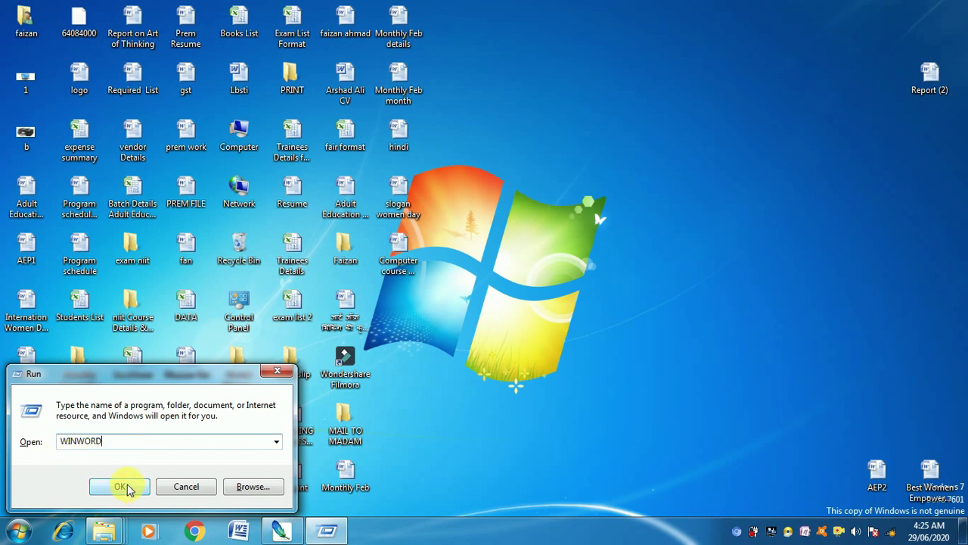
left_click(125, 487)
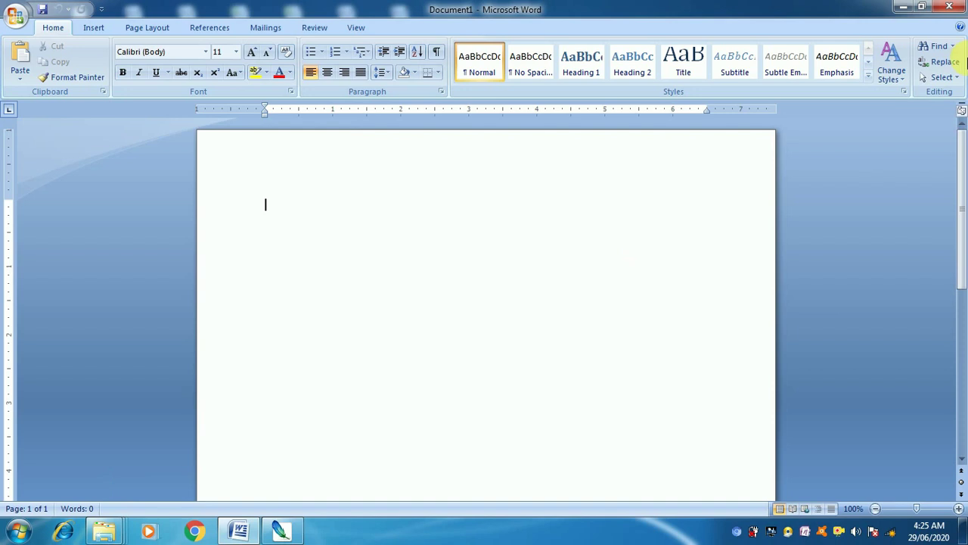
left_click(949, 7)
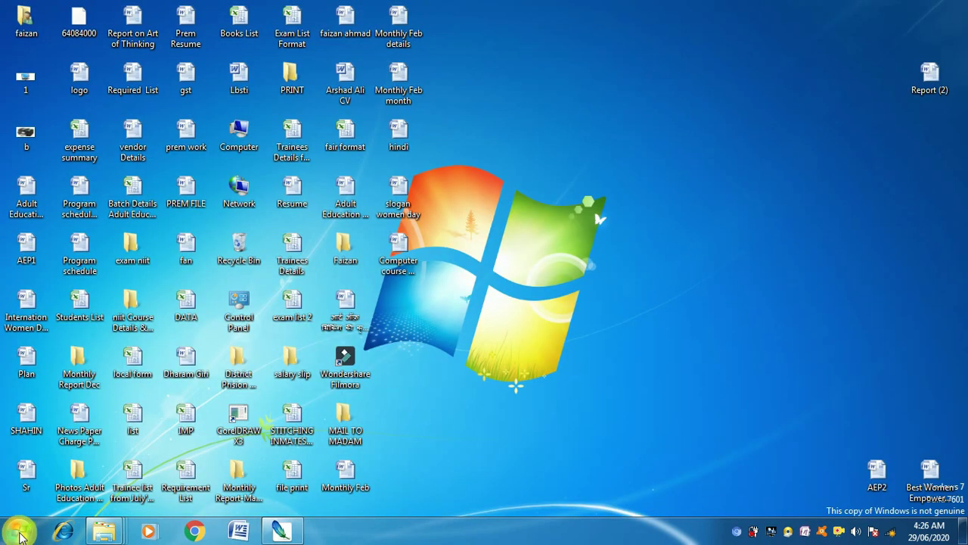
left_click(24, 539)
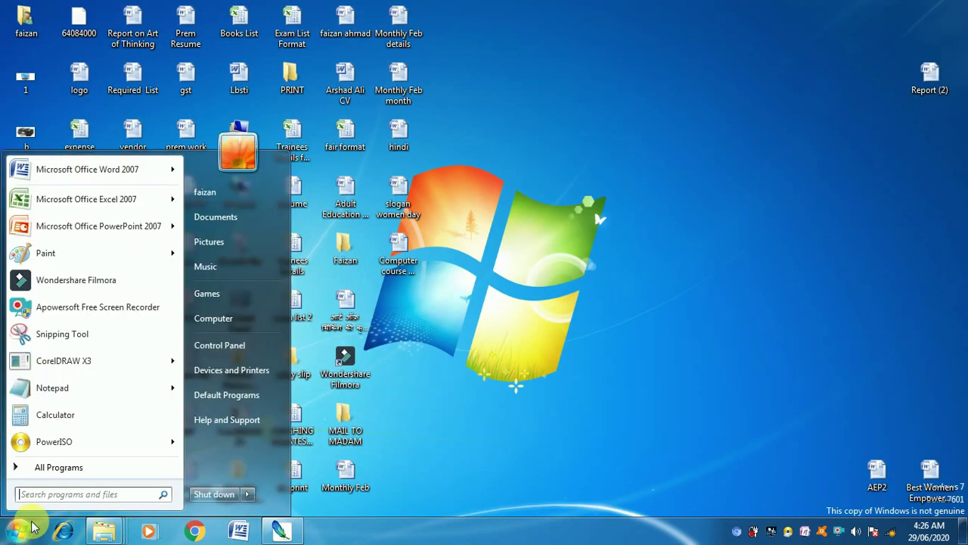
left_click(47, 473)
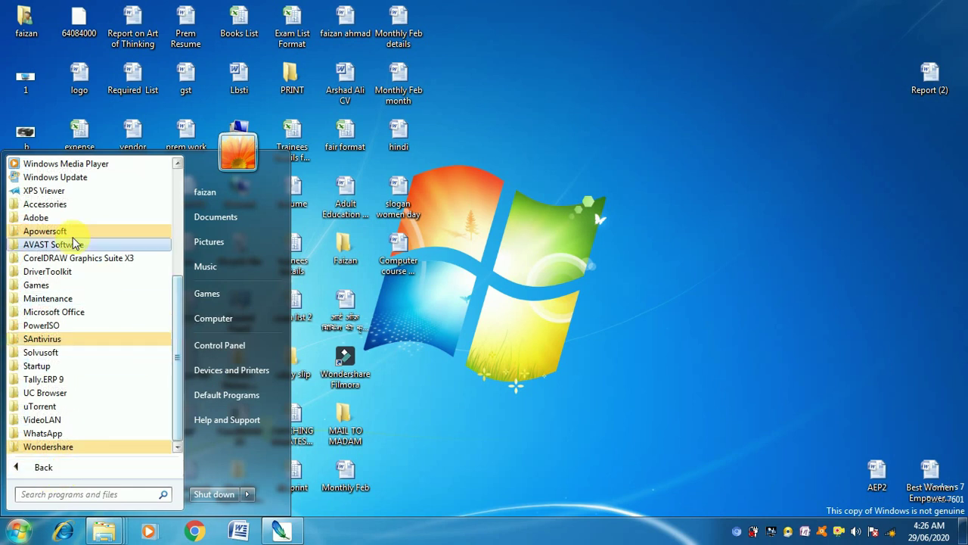
left_click(45, 205)
left_click_drag(172, 308, 167, 411)
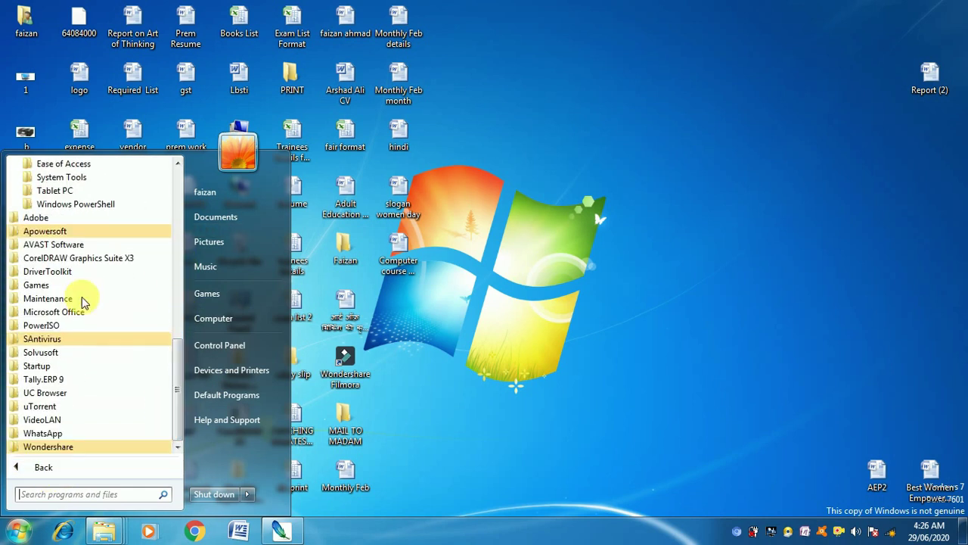
left_click(71, 312)
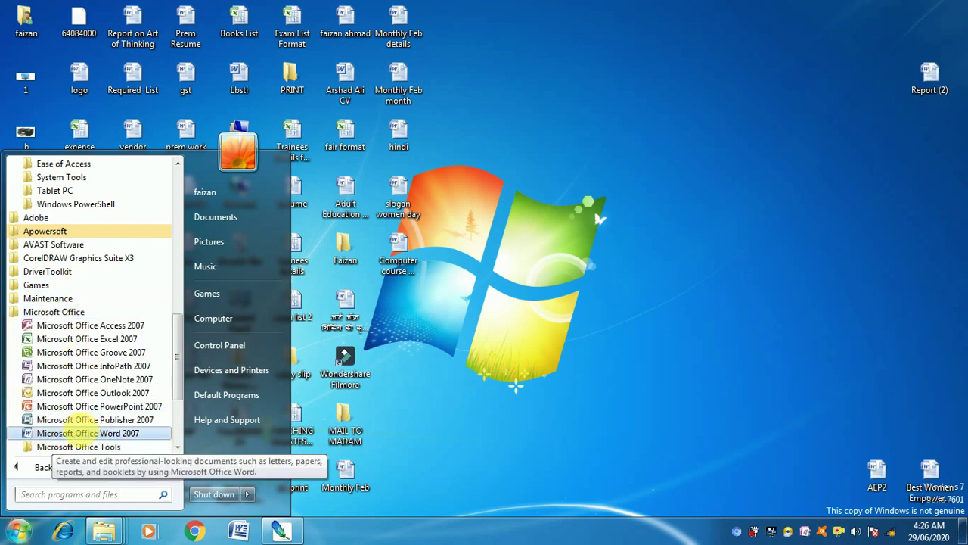
left_click(68, 431)
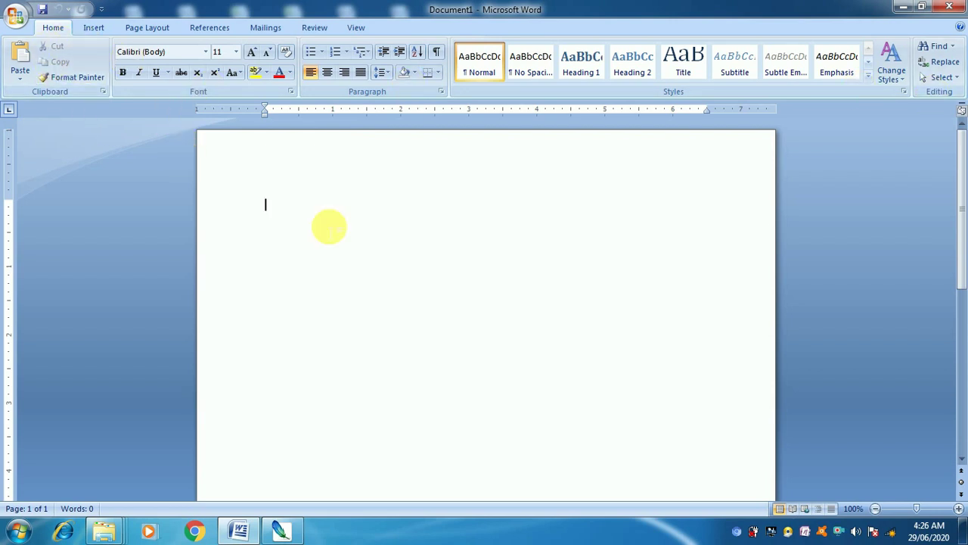
Step: Generate three paragraphs of sample text with the =RAND() formula
type("=RAND(")
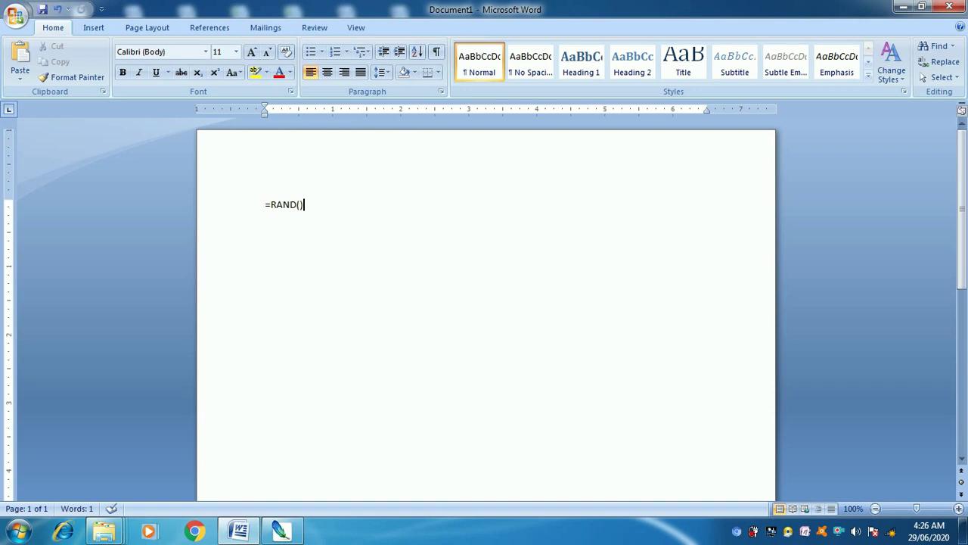
key("Return")
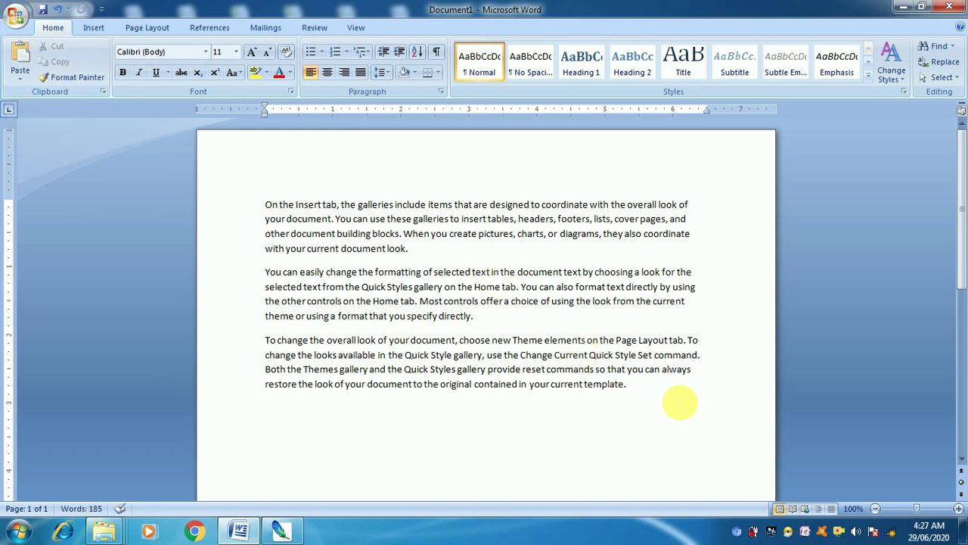
Step: Move the first paragraph to the end of the document using ribbon Cut and Paste
left_click_drag(676, 402, 217, 169)
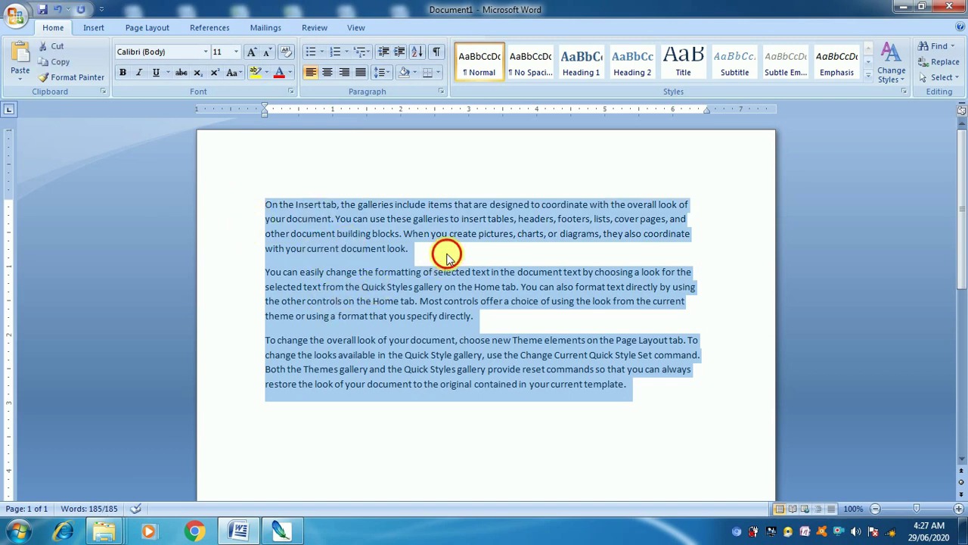
left_click_drag(409, 248, 266, 203)
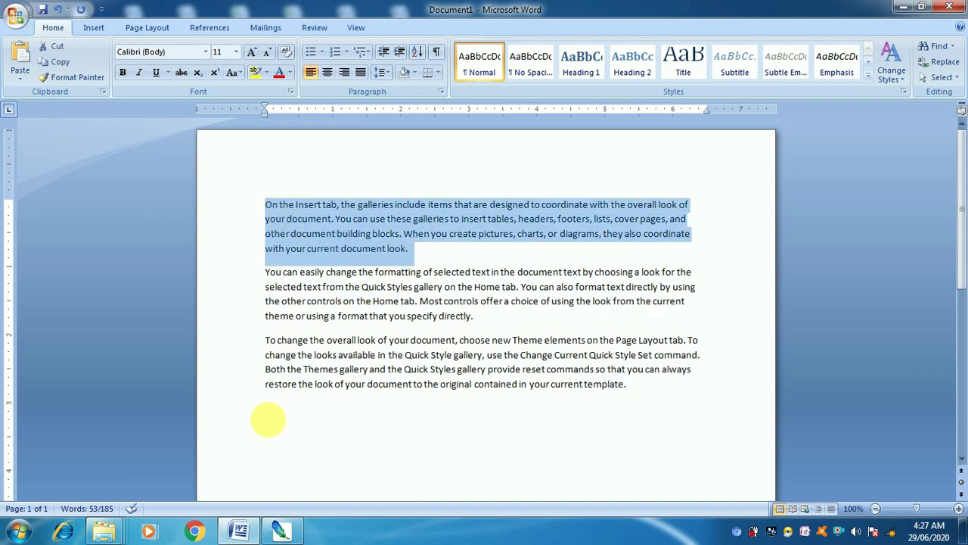
left_click_drag(412, 250, 247, 187)
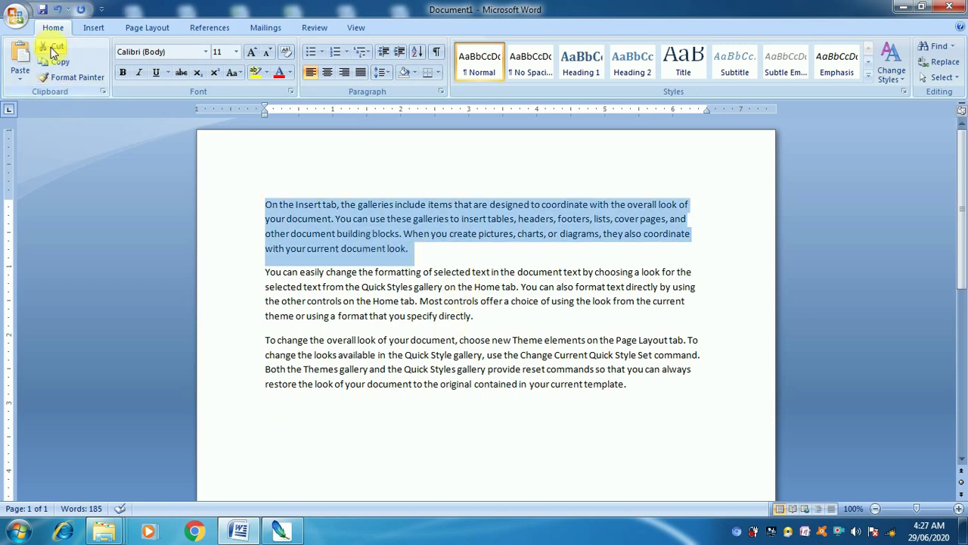
left_click(53, 52)
left_click(280, 342)
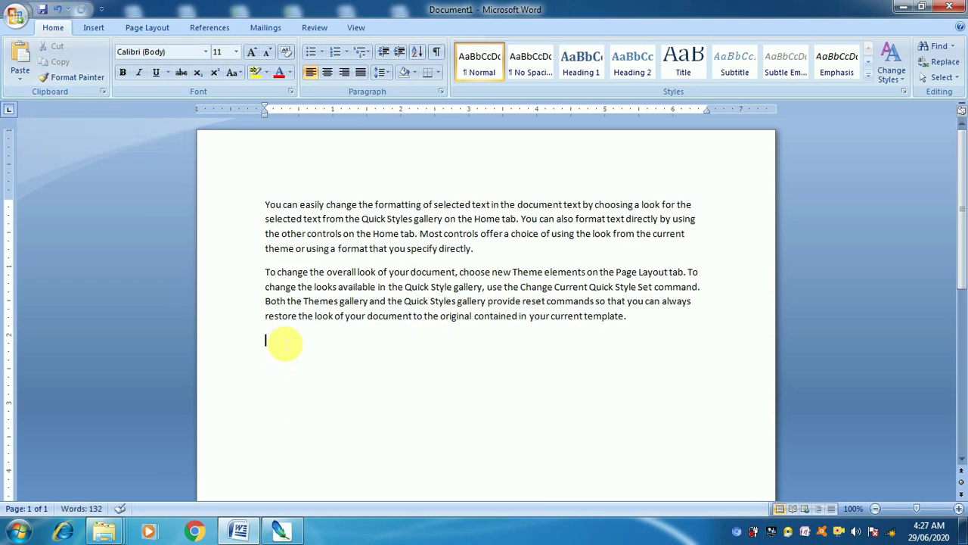
left_click(18, 55)
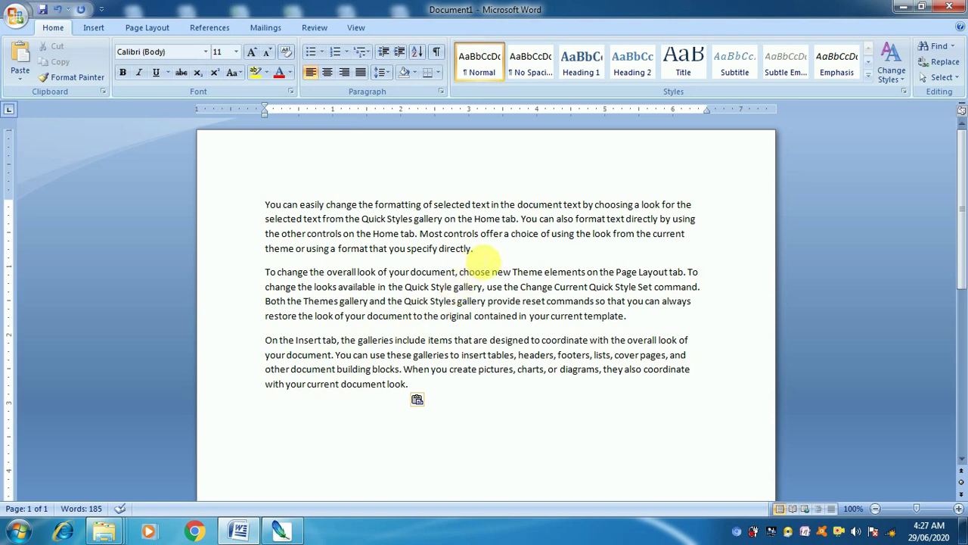
Step: Move the new first paragraph to the end with keyboard cut and paste
left_click_drag(476, 250, 266, 206)
key("ctrl+c")
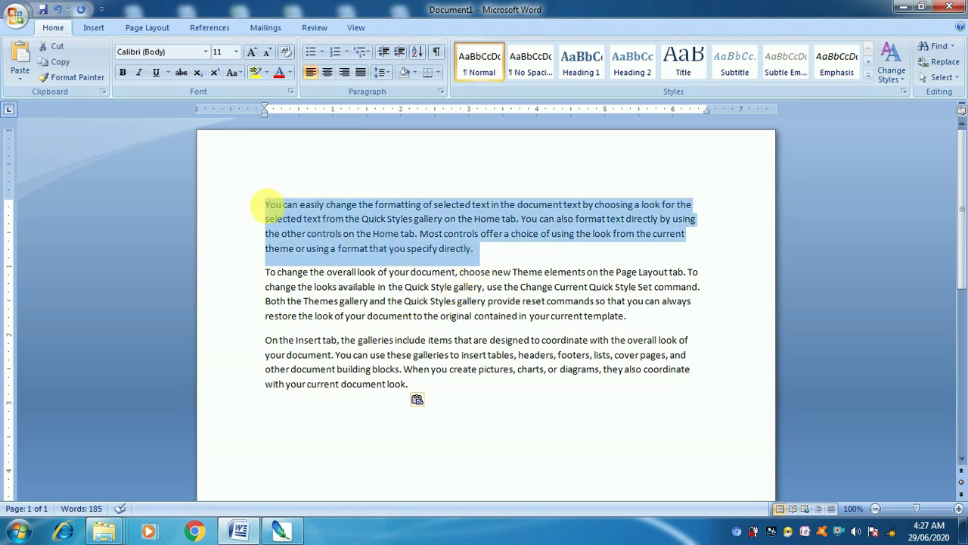
key("Delete")
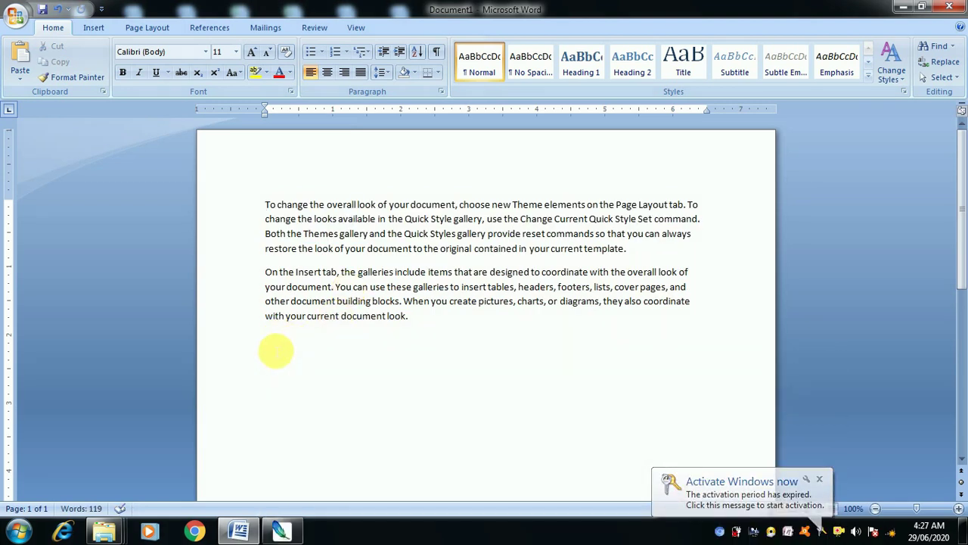
key("ctrl+v")
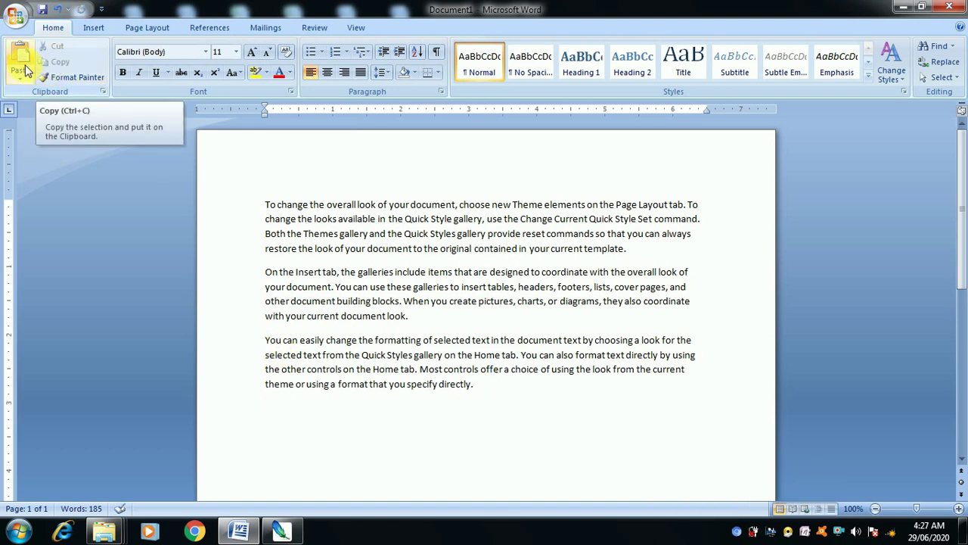
left_click_drag(627, 250, 178, 175)
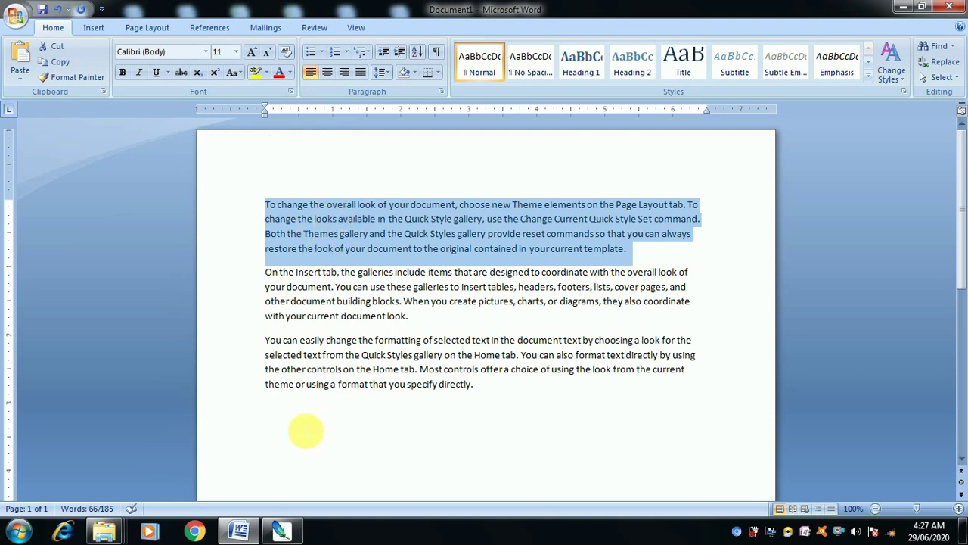
Step: Copy the 'To change the overall look' paragraph and paste it after the last paragraph
left_click(58, 64)
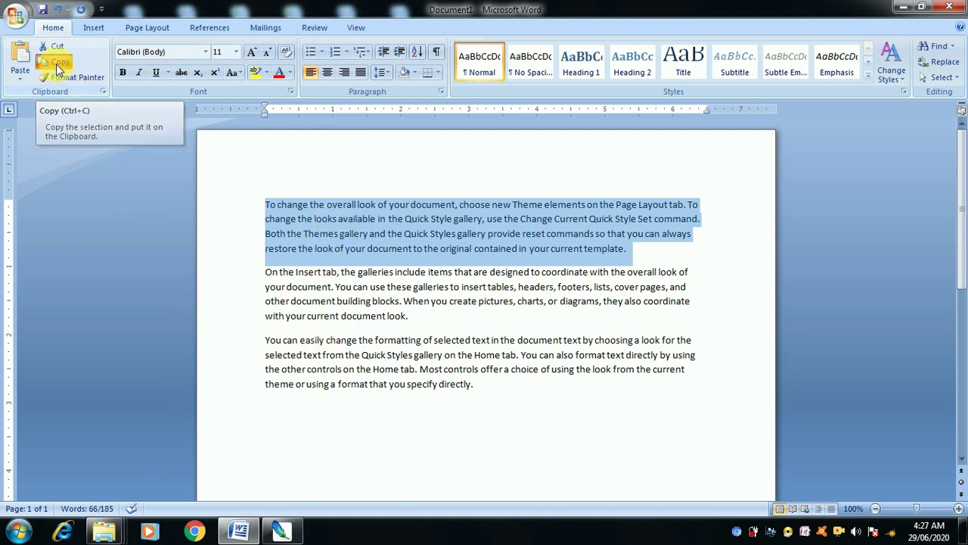
left_click(274, 407)
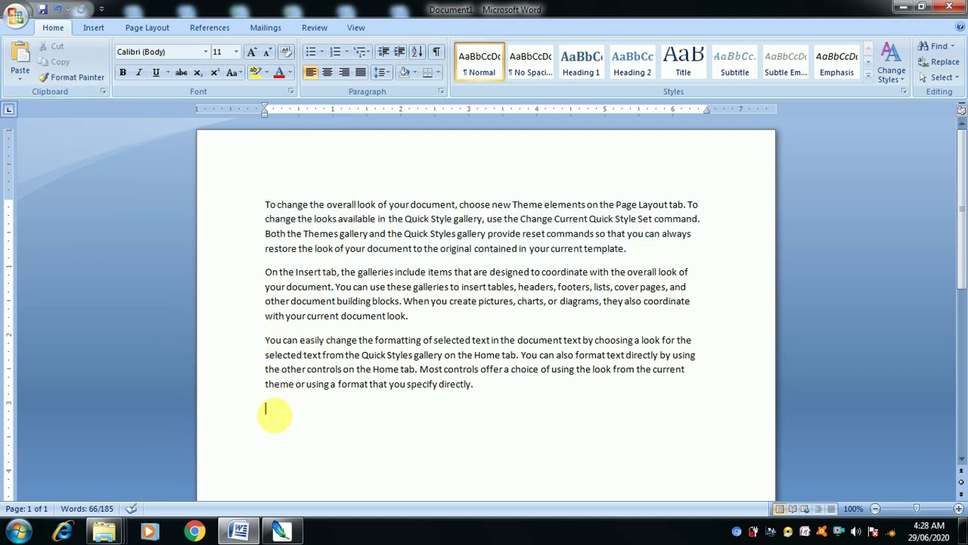
left_click(23, 59)
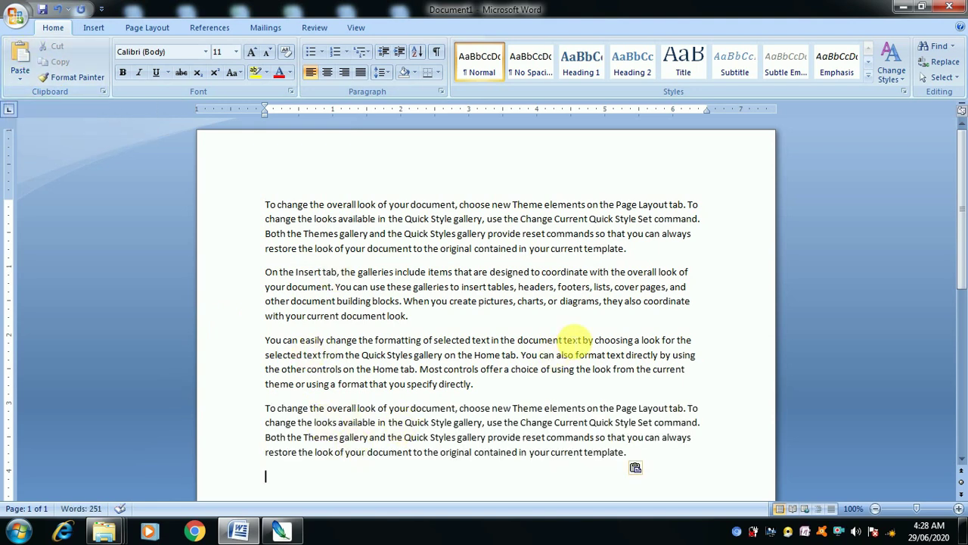
key("ctrl+z")
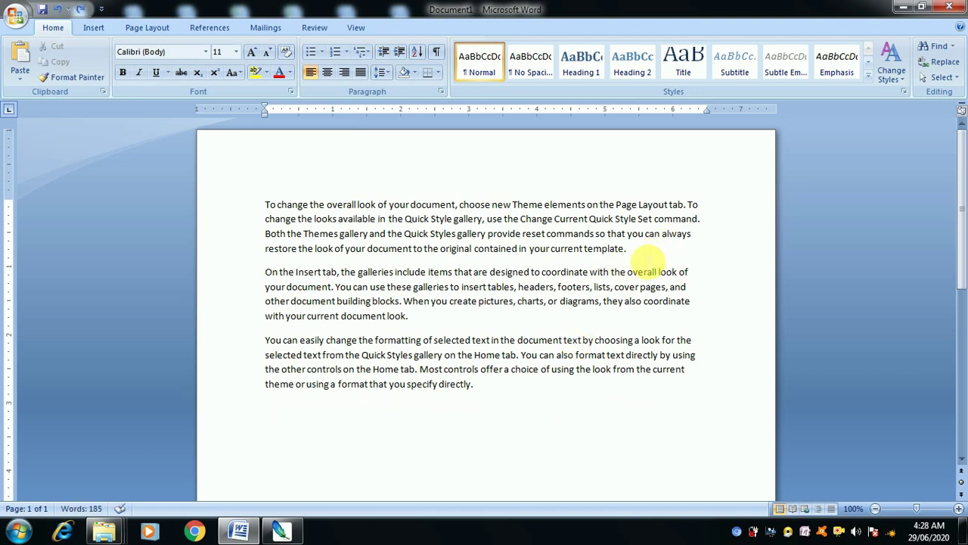
left_click_drag(643, 254, 253, 201)
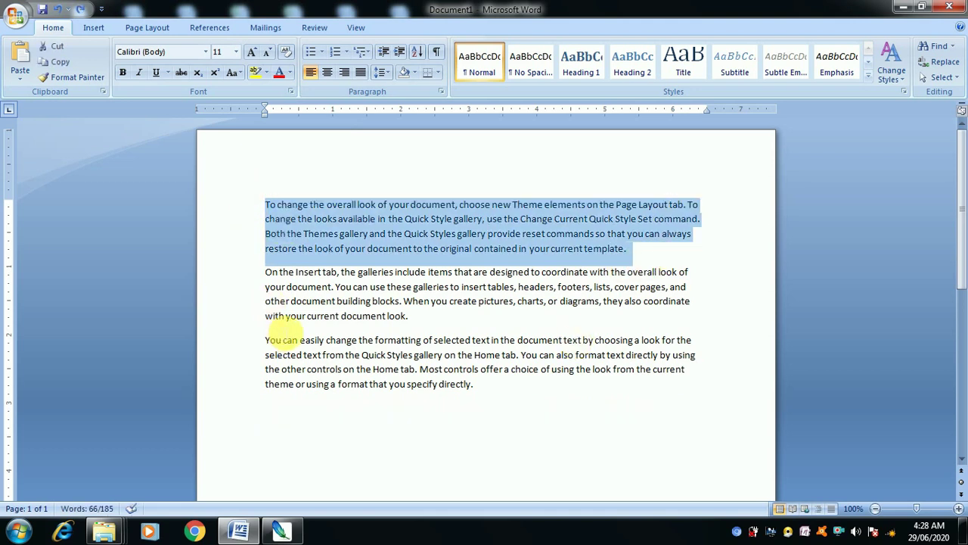
left_click(296, 415)
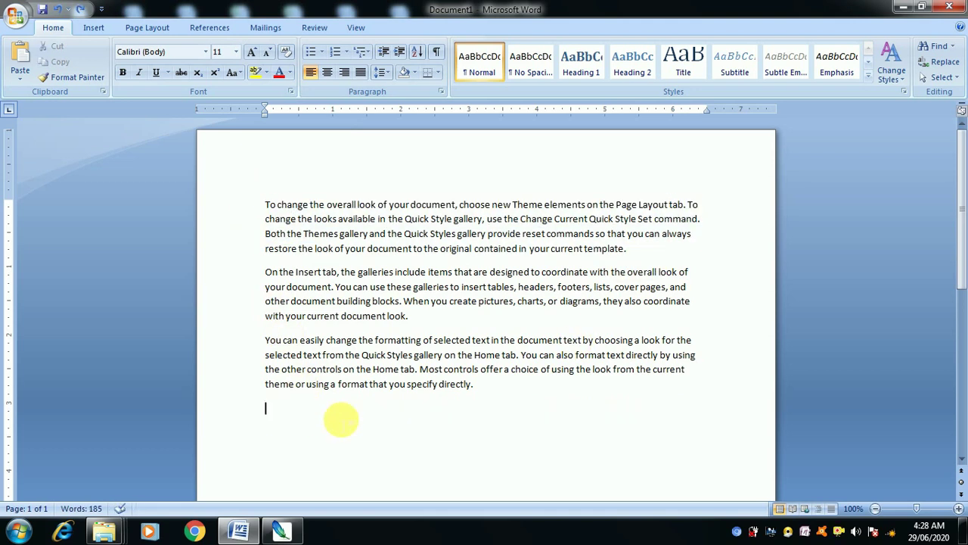
key("ctrl+v")
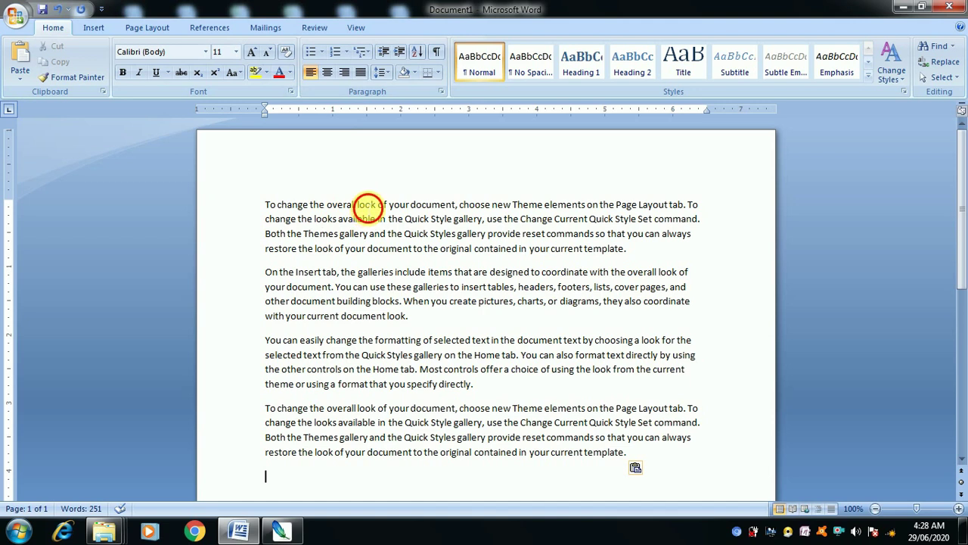
Step: Make the phrase 'To change the overall look' bold Bernard MT Condensed
left_click_drag(370, 206, 261, 205)
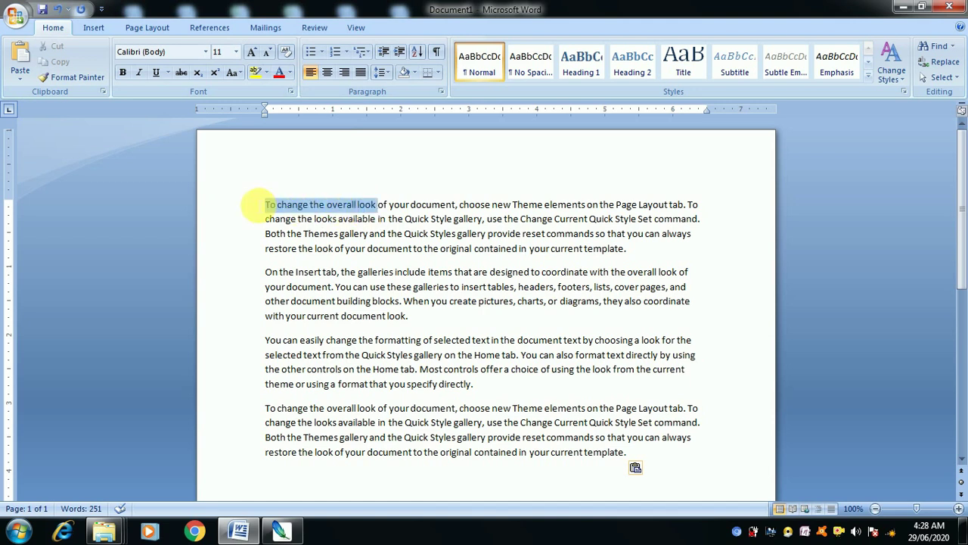
left_click(205, 52)
left_click(184, 187)
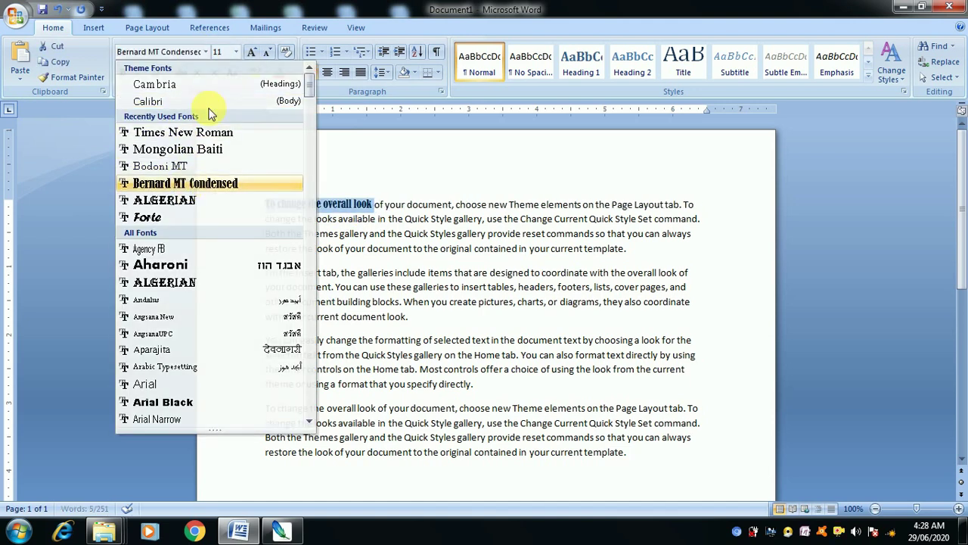
left_click(251, 52)
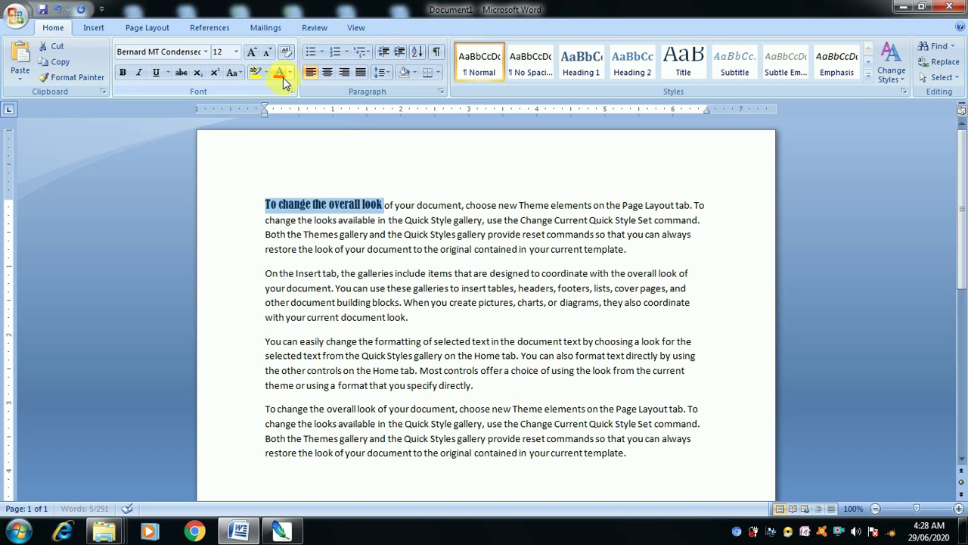
left_click(123, 73)
left_click(369, 235)
Step: Reselect the red heading phrase 'To change the overall look'
left_click_drag(385, 204, 265, 204)
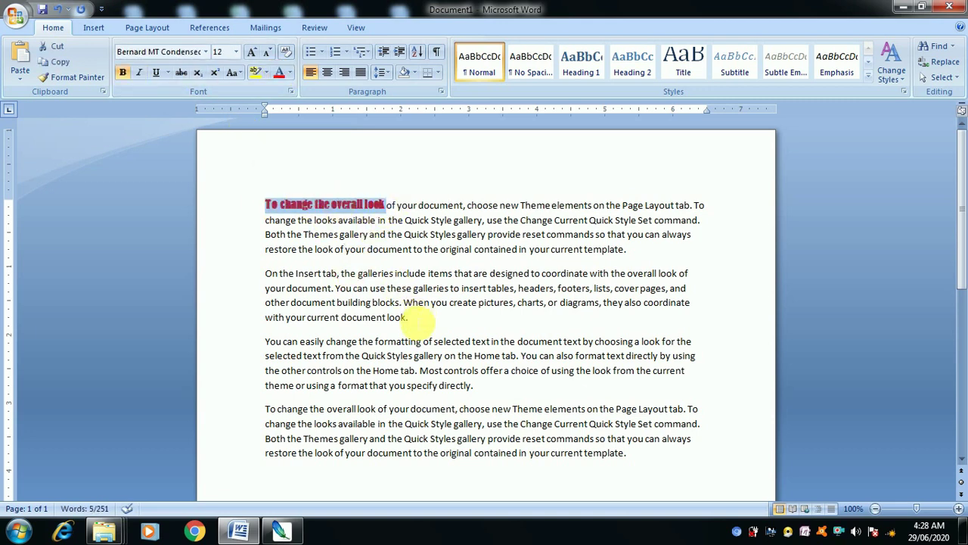
left_click_drag(408, 318, 265, 318)
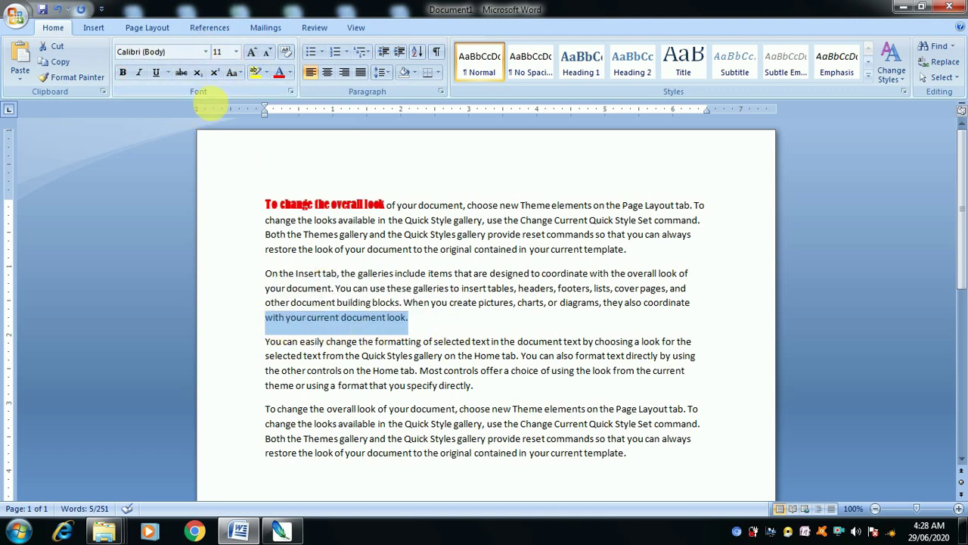
left_click(369, 249)
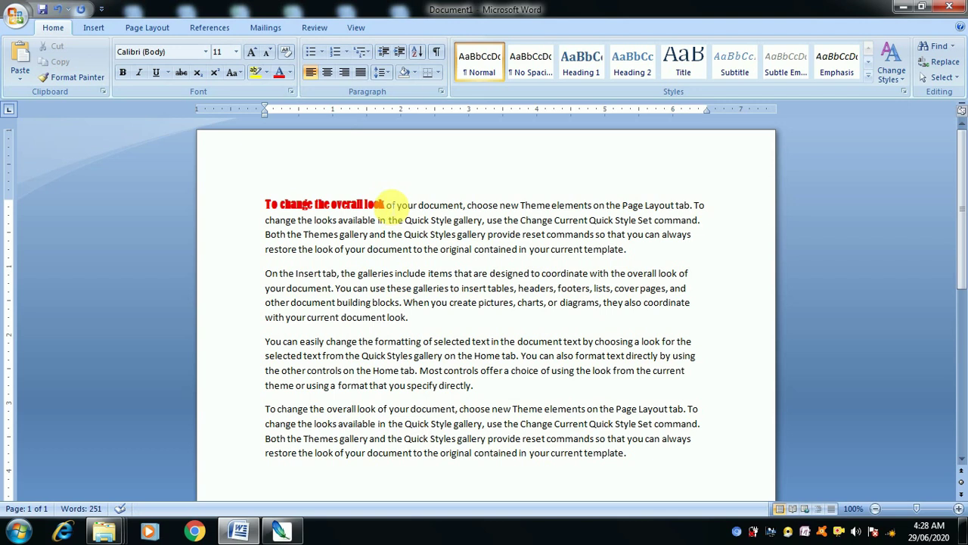
left_click_drag(385, 204, 265, 205)
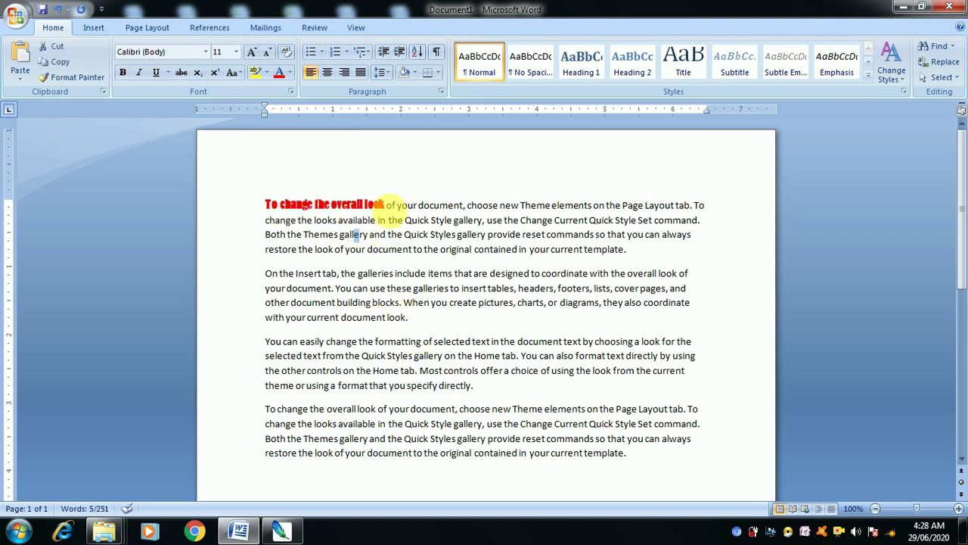
left_click_drag(385, 206, 265, 204)
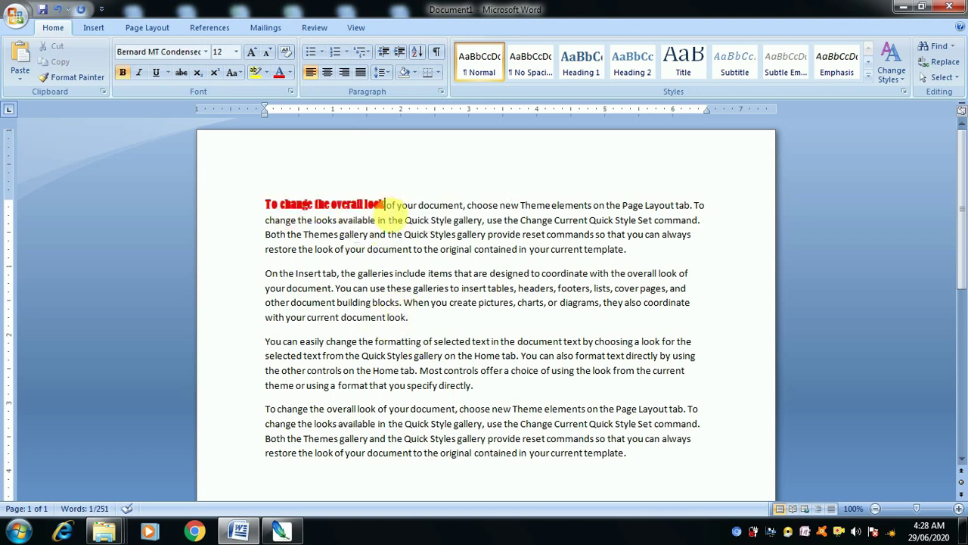
Step: Format Painter the heading's formatting onto 'with your current document look.'
left_click(90, 80)
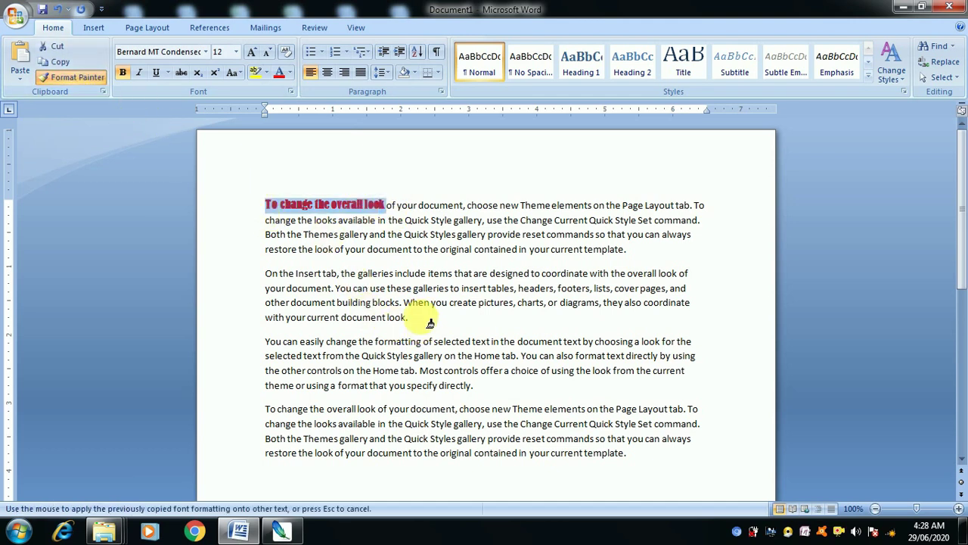
left_click_drag(415, 319, 265, 320)
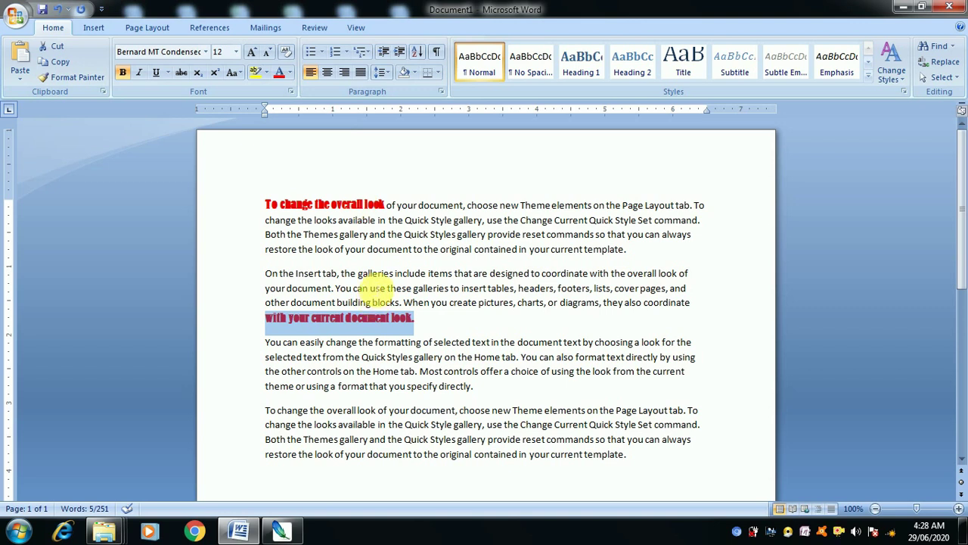
left_click(420, 340)
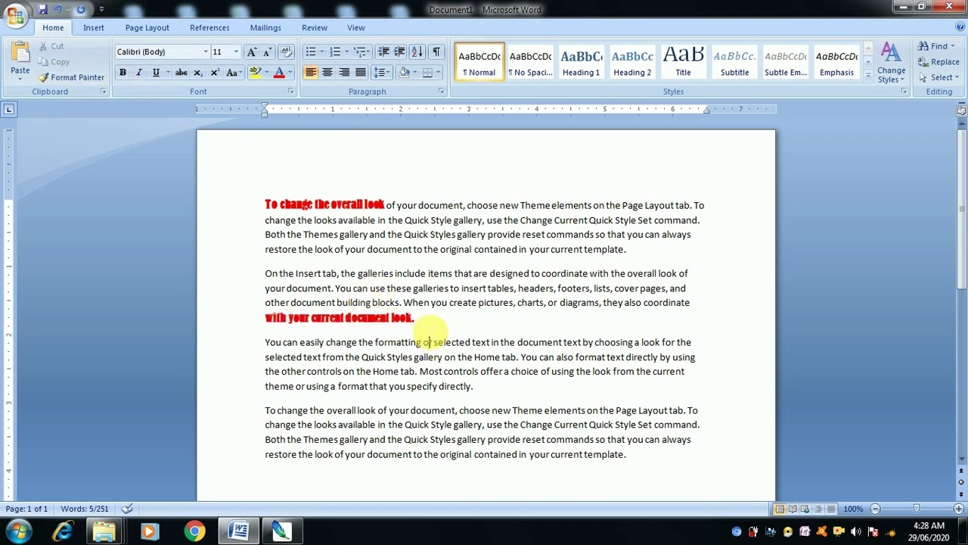
left_click_drag(415, 317, 244, 316)
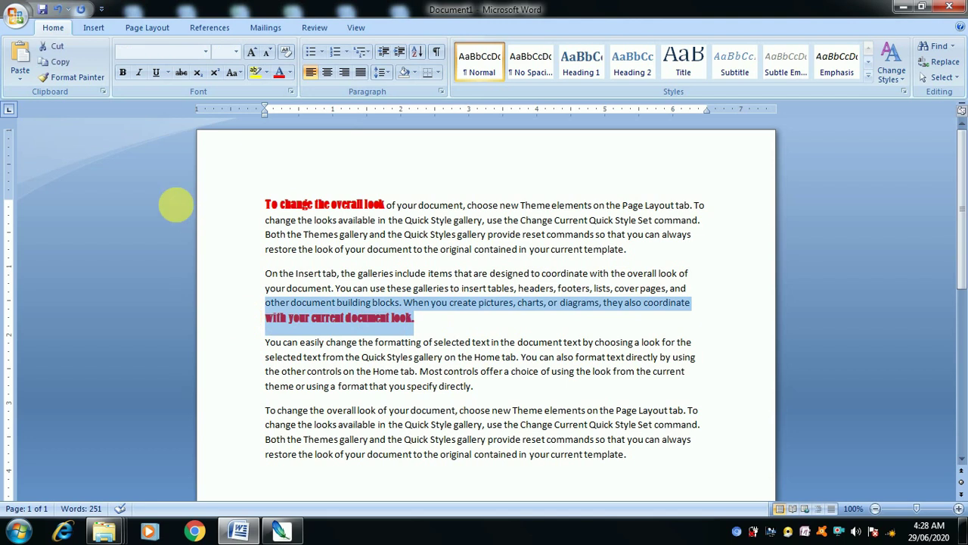
left_click(333, 355)
left_click_drag(414, 318, 265, 317)
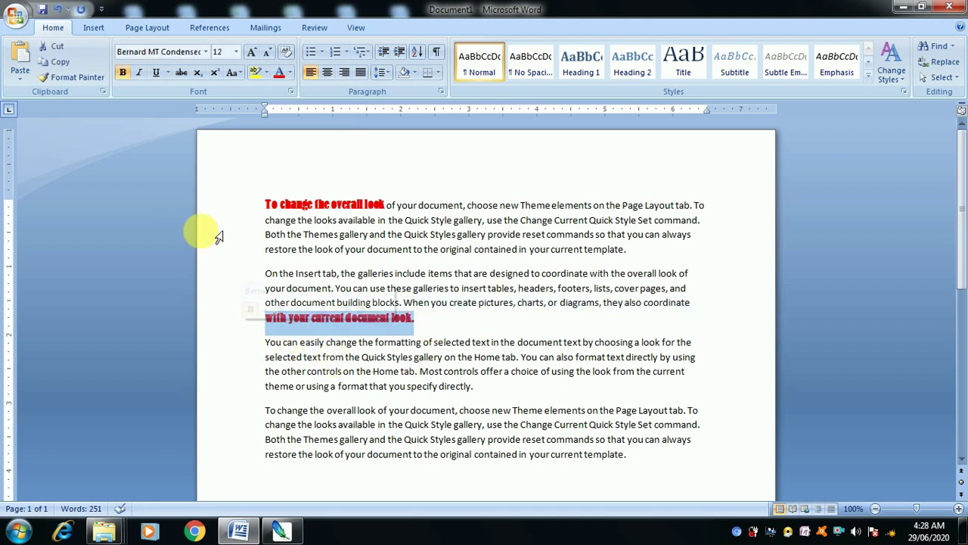
Step: Format Painter the heading's formatting onto 'on the Page Layout tab. To'
left_click(77, 78)
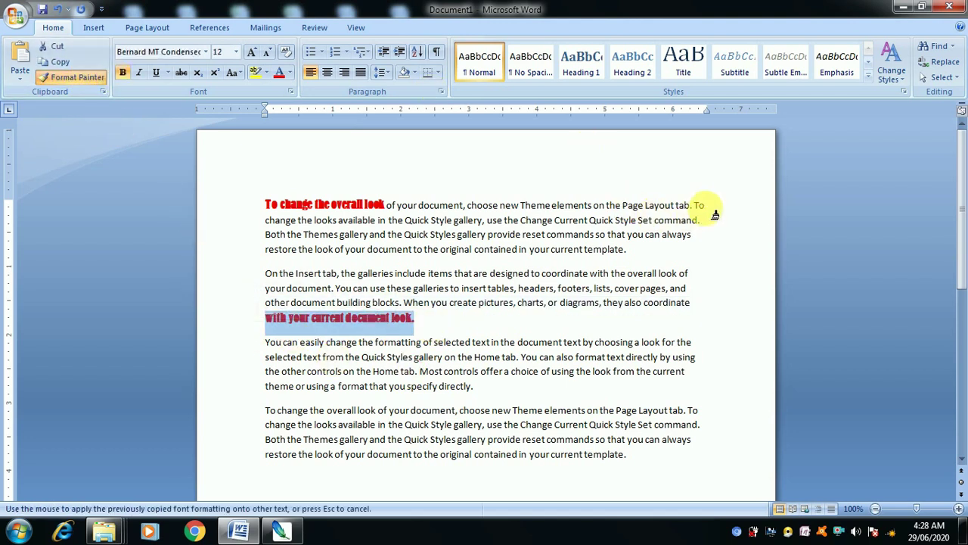
left_click_drag(705, 205, 593, 205)
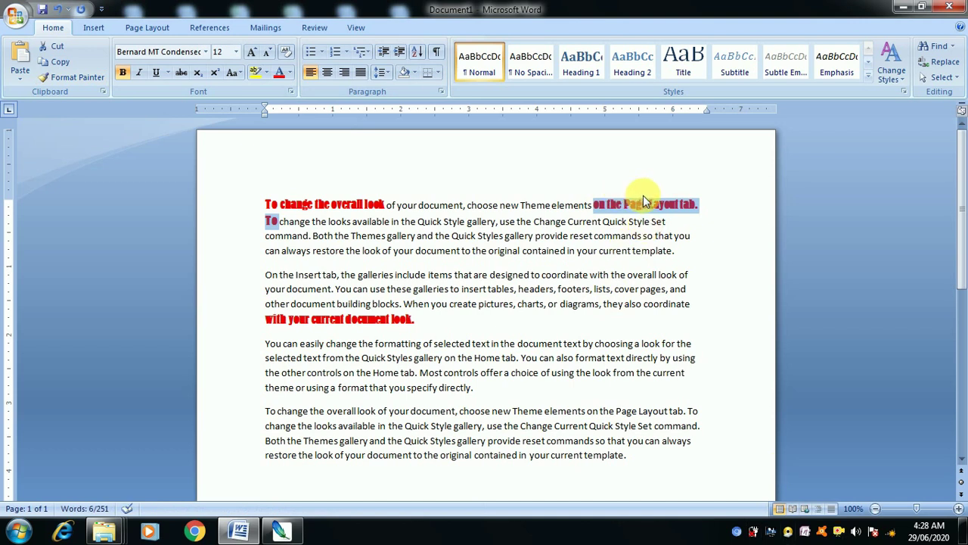
left_click(544, 324)
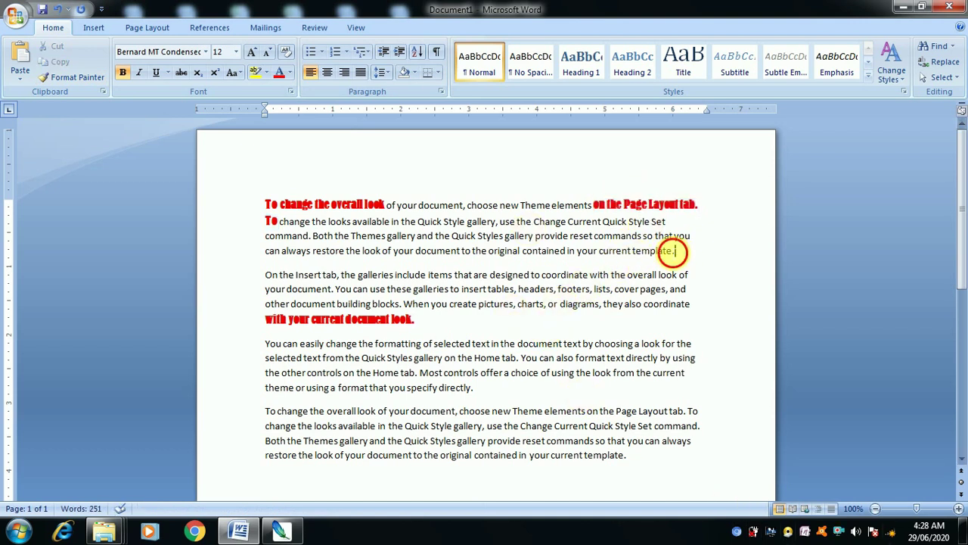
triple_click(618, 257)
left_click(205, 51)
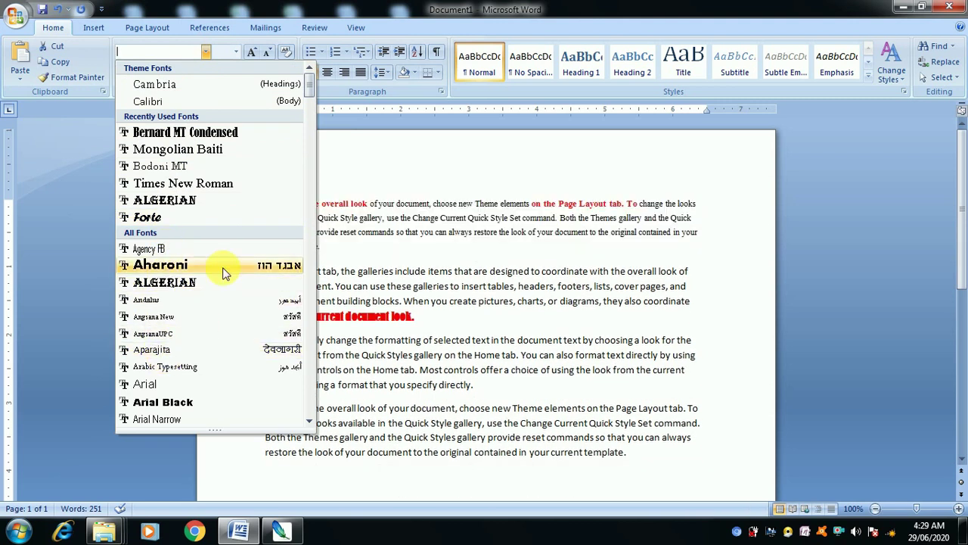
Step: Preview font names and sizes for the first paragraph, then enlarge it with Grow Font
left_click(348, 141)
left_click(236, 51)
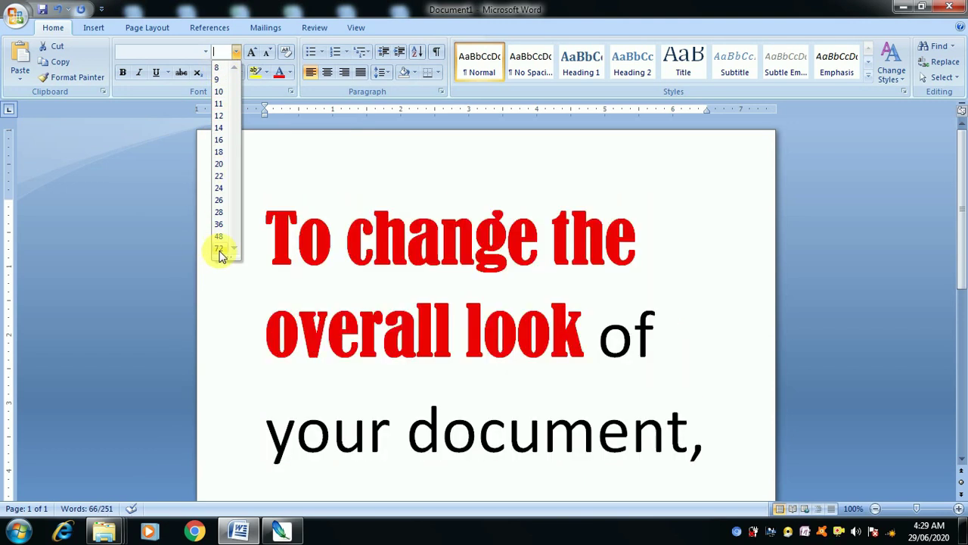
left_click(249, 49)
left_click(251, 57)
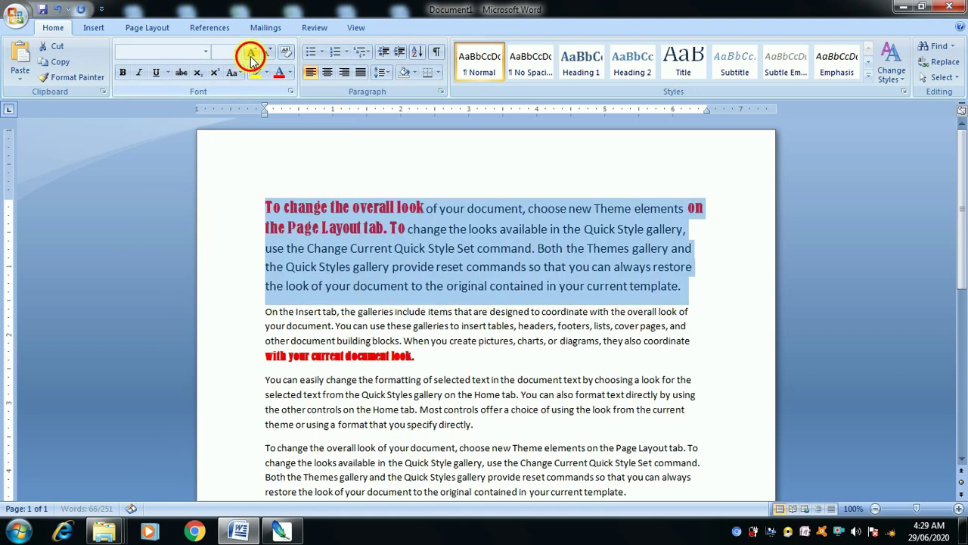
Step: Enlarge and shrink the first paragraph with the Grow Font and Shrink Font buttons
left_click(251, 57)
left_click(251, 58)
left_click(251, 57)
left_click(251, 57)
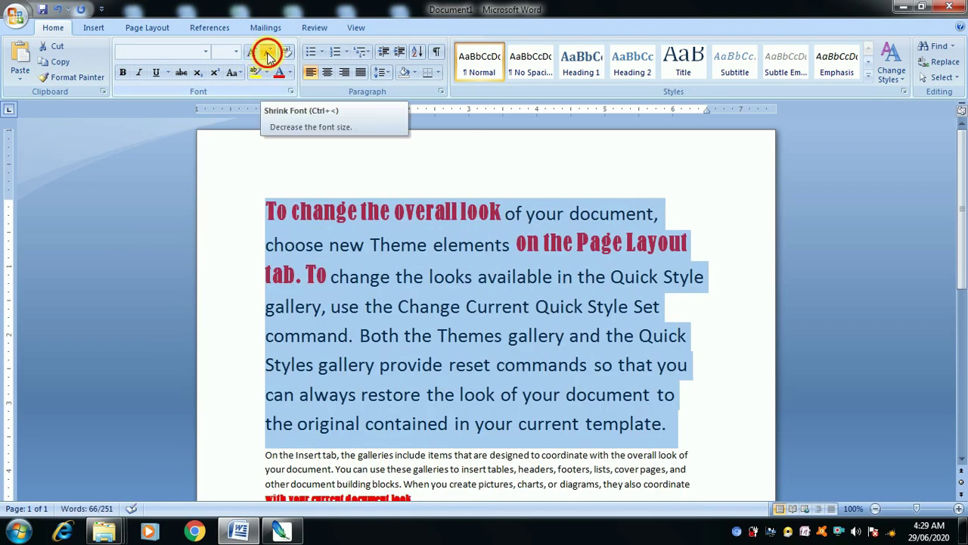
left_click(268, 57)
left_click(269, 58)
left_click(268, 57)
left_click(268, 57)
left_click(268, 57)
left_click(268, 57)
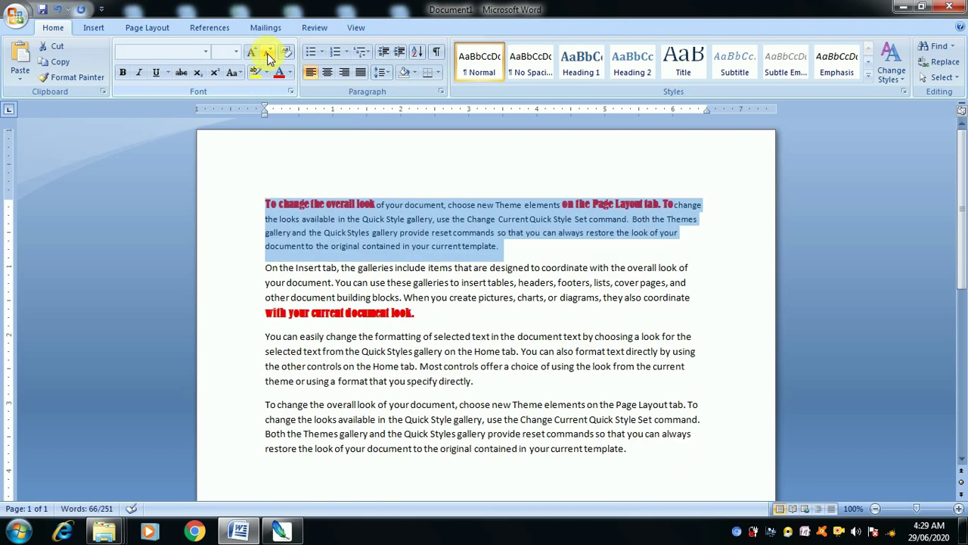
key("Down")
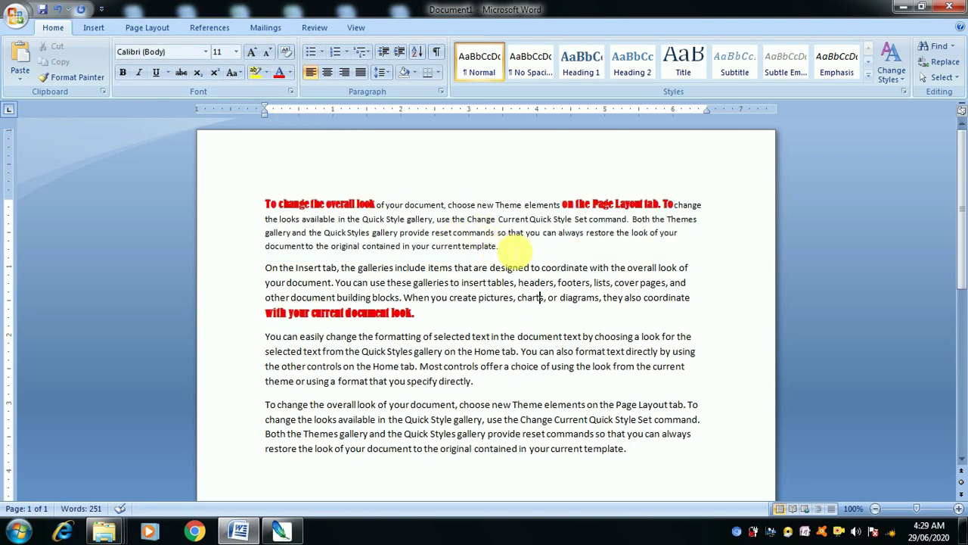
Step: Settle the first paragraph at 12 pt using the keyboard grow and shrink shortcuts
left_click_drag(499, 247, 274, 198)
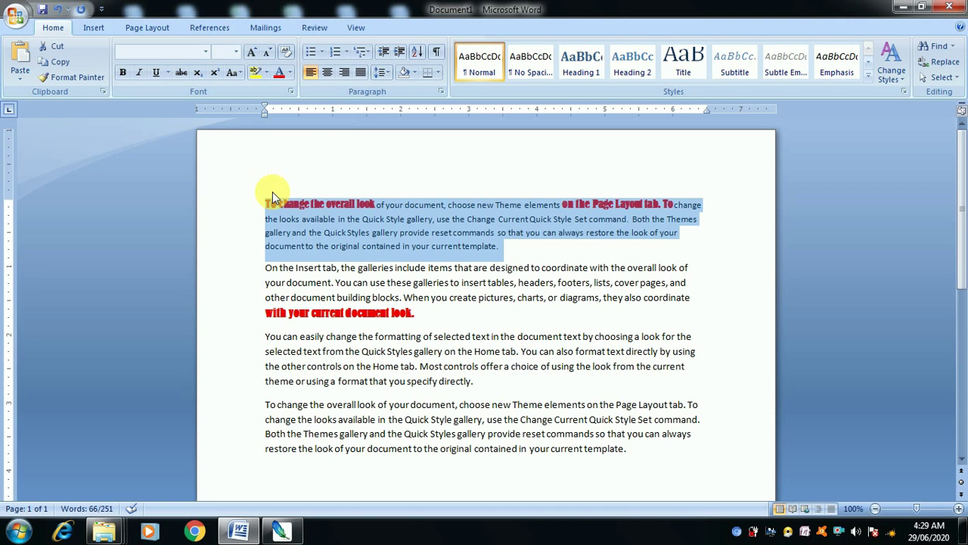
key("ctrl+bracketright")
key("ctrl+bracketright")
key("ctrl+bracketright")
key("ctrl+bracketright")
key("ctrl+bracketright")
key("ctrl+bracketright")
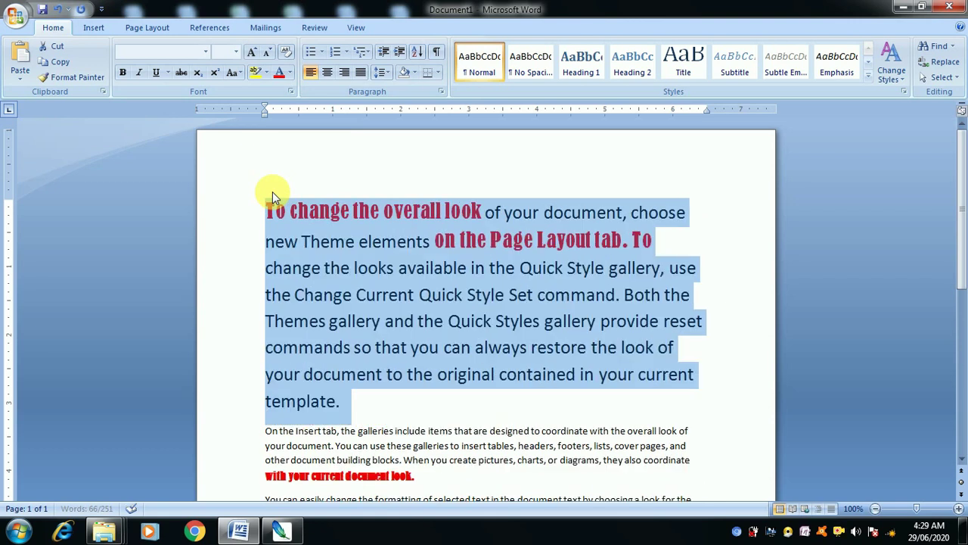
key("ctrl+bracketright")
key("ctrl+bracketleft")
key("ctrl+bracketleft")
key("ctrl+bracketleft")
key("ctrl+bracketleft")
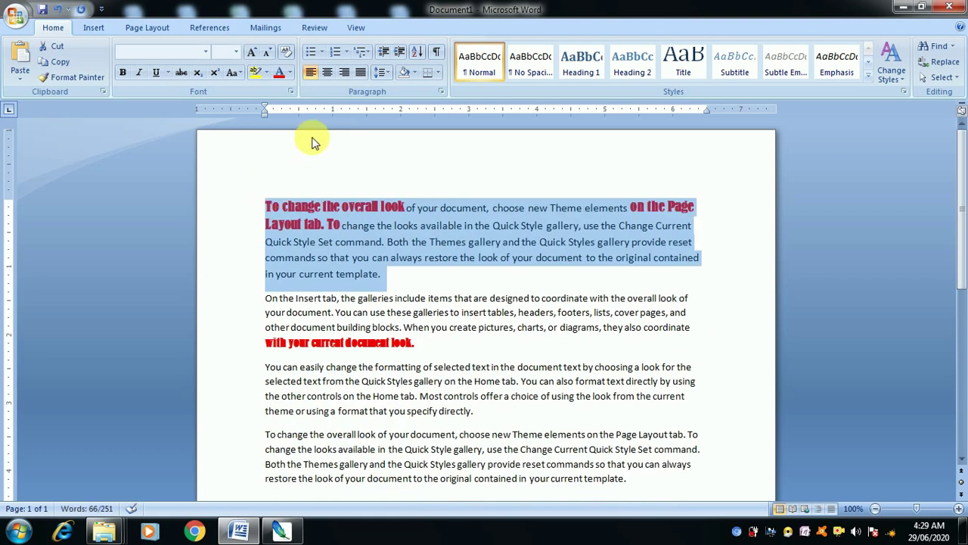
left_click_drag(378, 275, 259, 181)
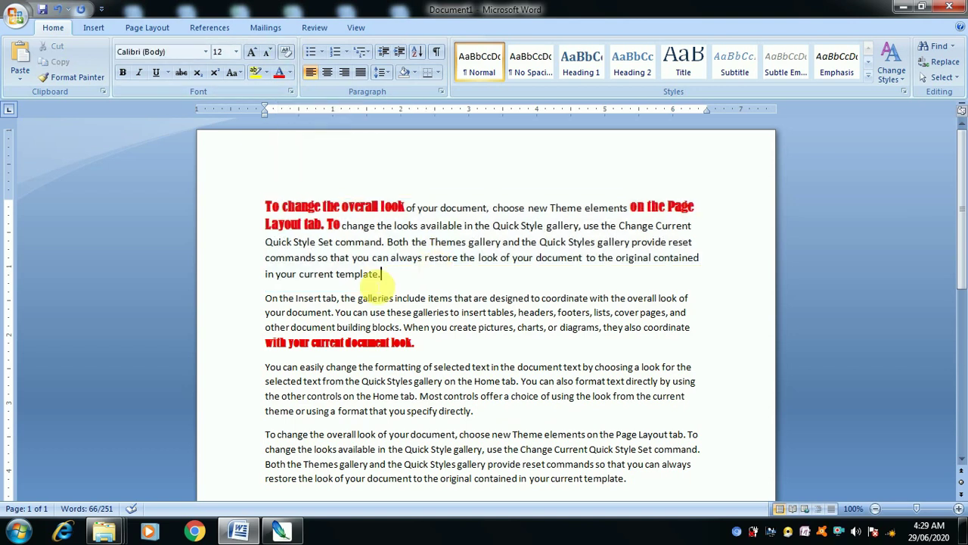
left_click(205, 51)
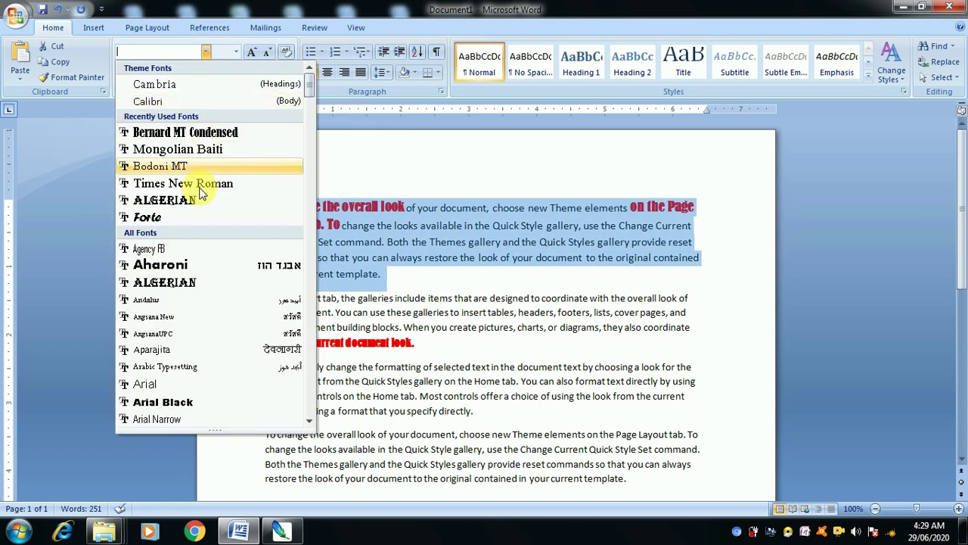
Step: Apply Algerian to the first paragraph, then clear its formatting back to Calibri 11
left_click(181, 199)
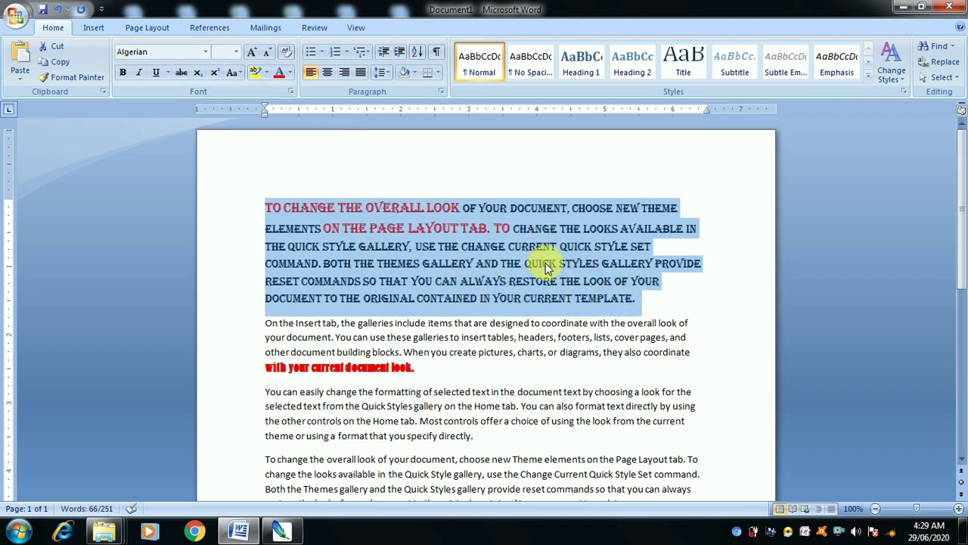
left_click_drag(639, 301, 260, 198)
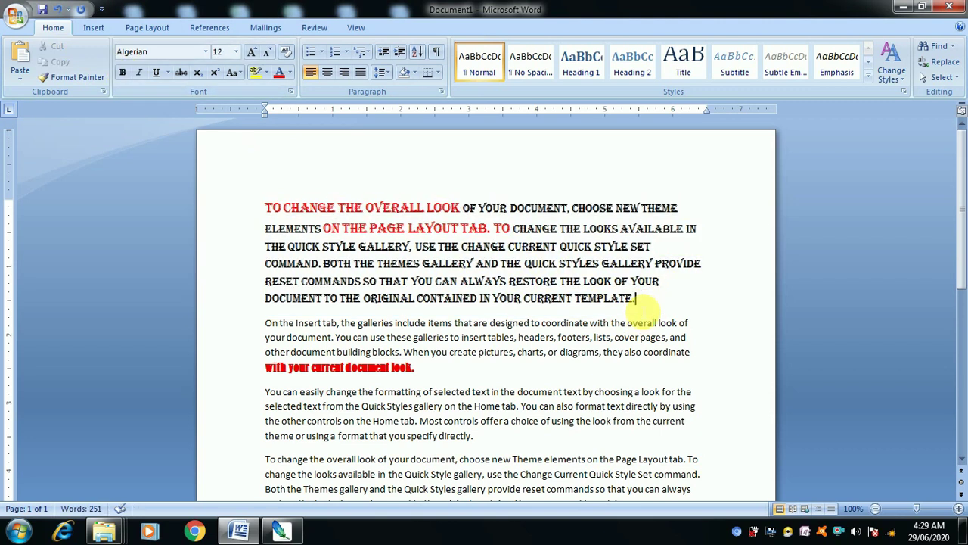
left_click(287, 59)
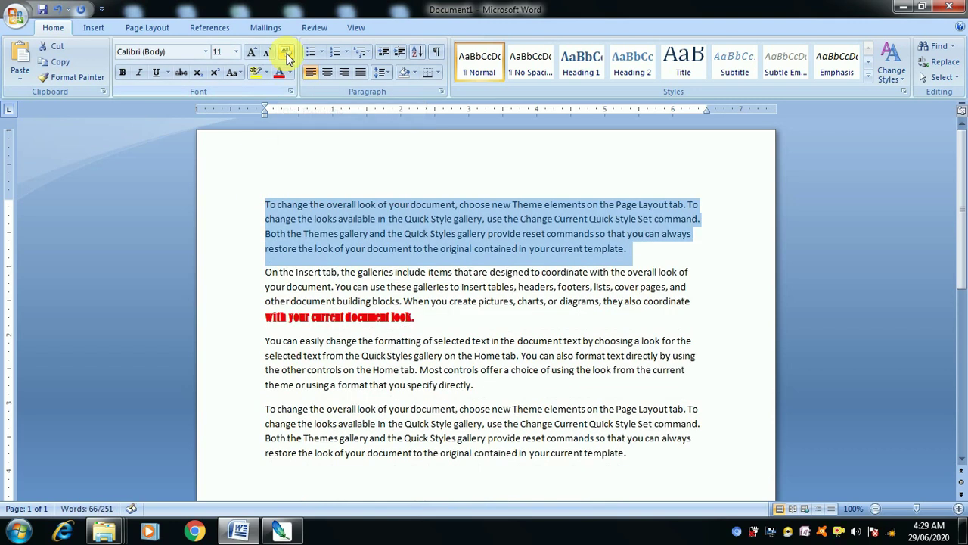
Step: Toggle bold, italic and underline on and off for the first paragraph
left_click(123, 74)
left_click(123, 74)
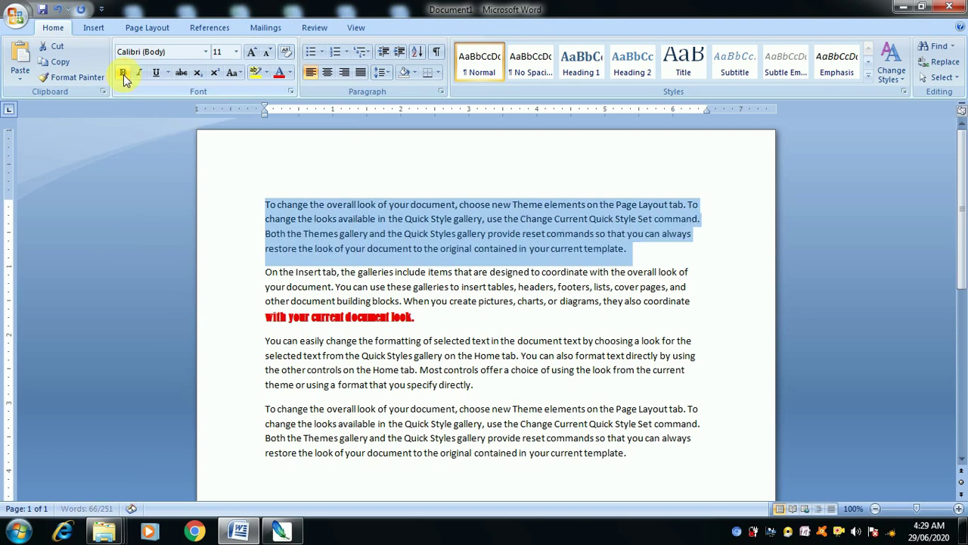
left_click(140, 73)
left_click(139, 76)
left_click(157, 75)
left_click(157, 75)
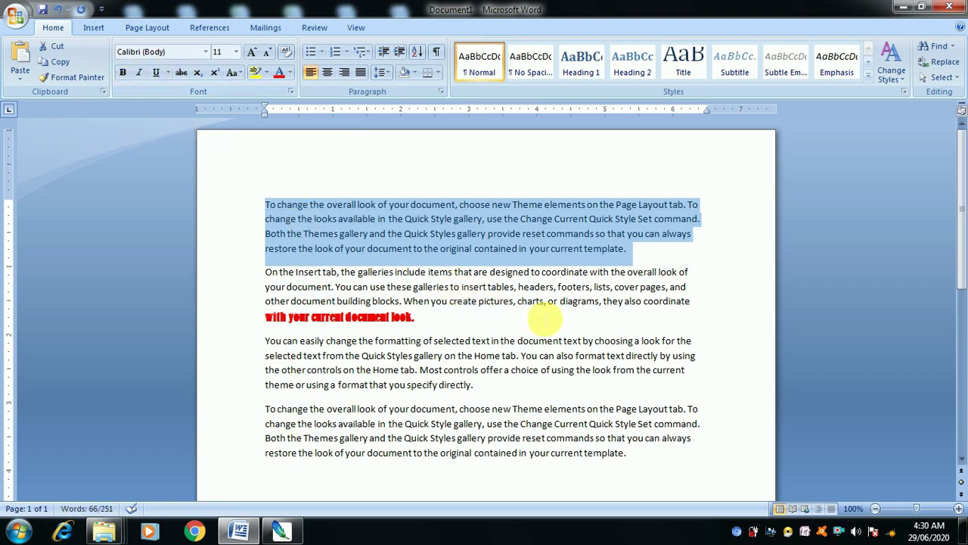
Step: Toggle underline and italic with Ctrl+U and Ctrl+I, leaving the paragraph plain
key("ctrl+u")
key("ctrl+u")
key("ctrl+i")
key("ctrl+i")
key("ctrl+u")
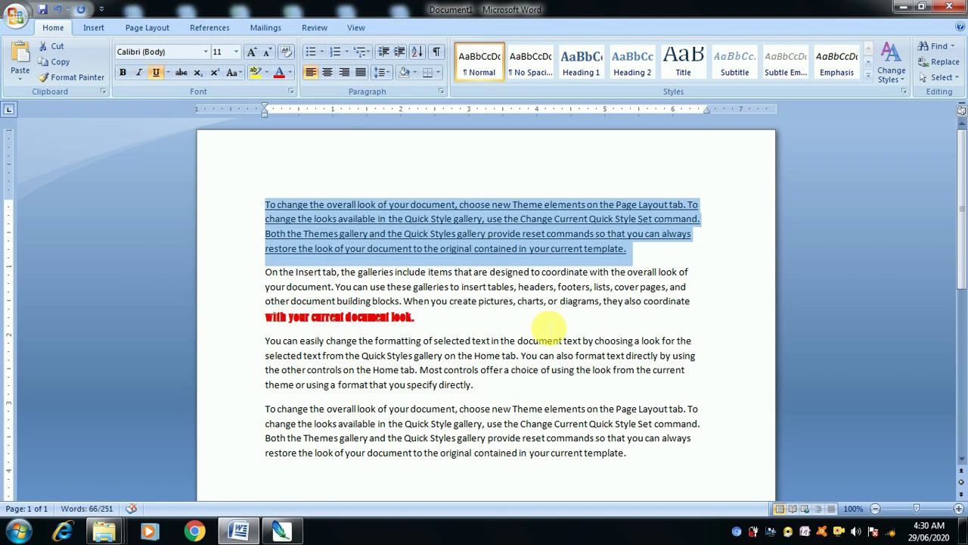
key("ctrl+u")
left_click(516, 287)
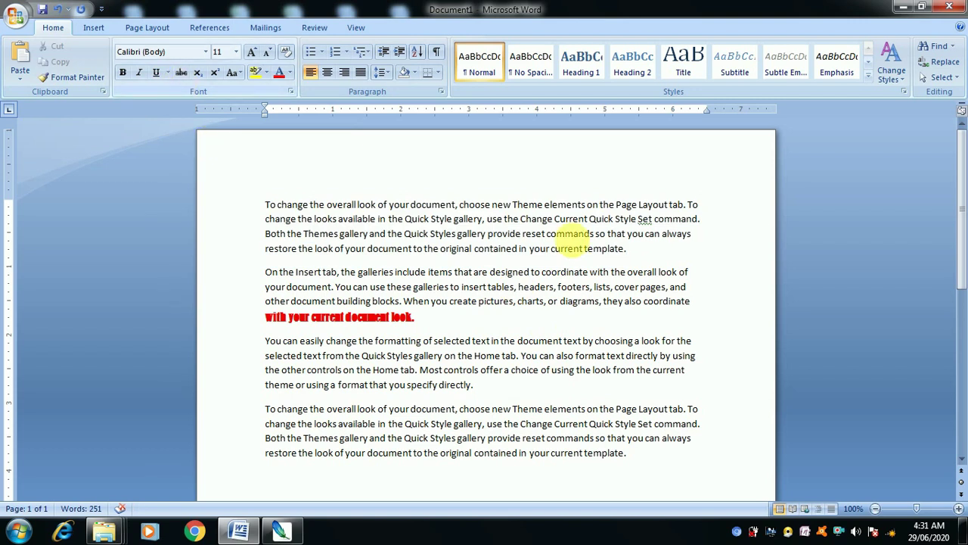
Step: Apply and then remove strikethrough on the first paragraph
triple_click(639, 254)
left_click(181, 74)
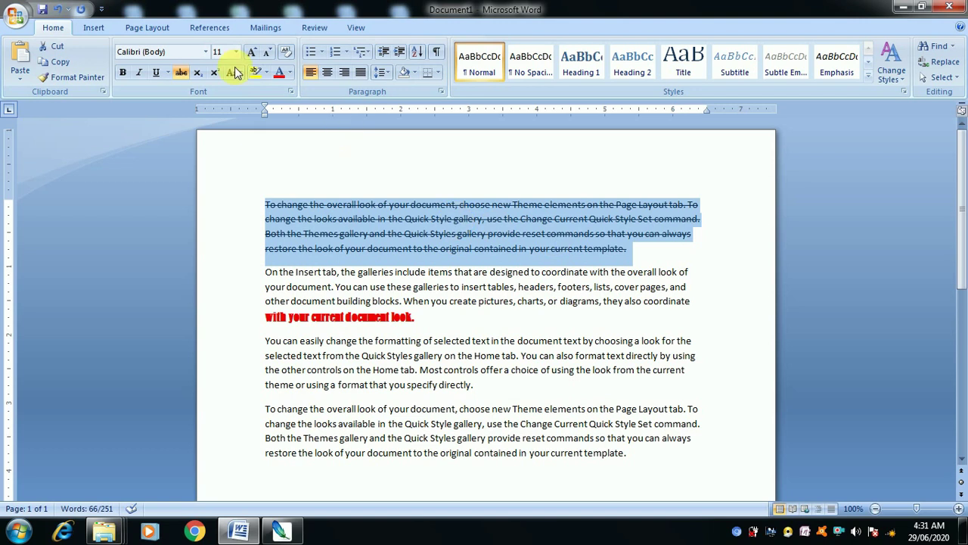
left_click(181, 73)
left_click(448, 385)
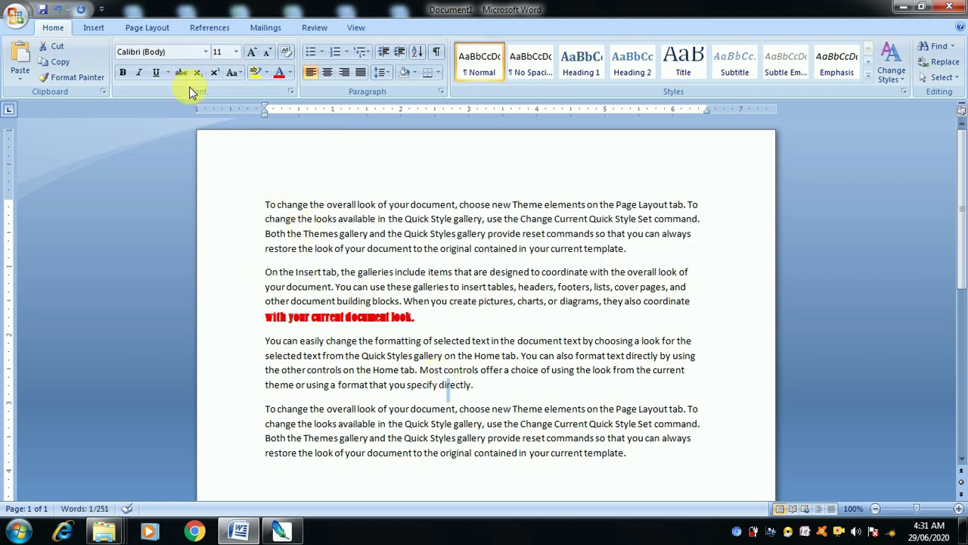
left_click(270, 206)
key("Return")
key("Return")
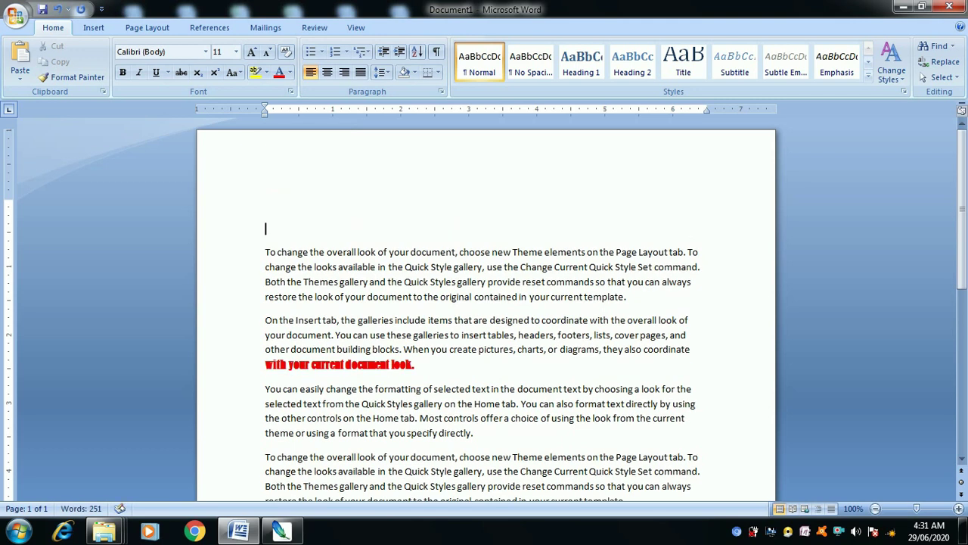
type("H2")
type("O")
key("Return")
type("12")
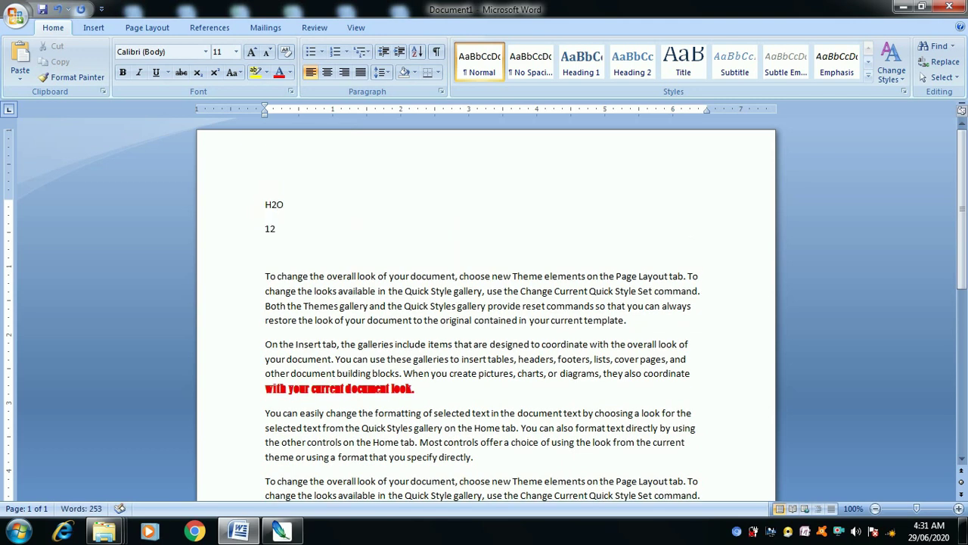
type("th")
left_click_drag(277, 255, 227, 162)
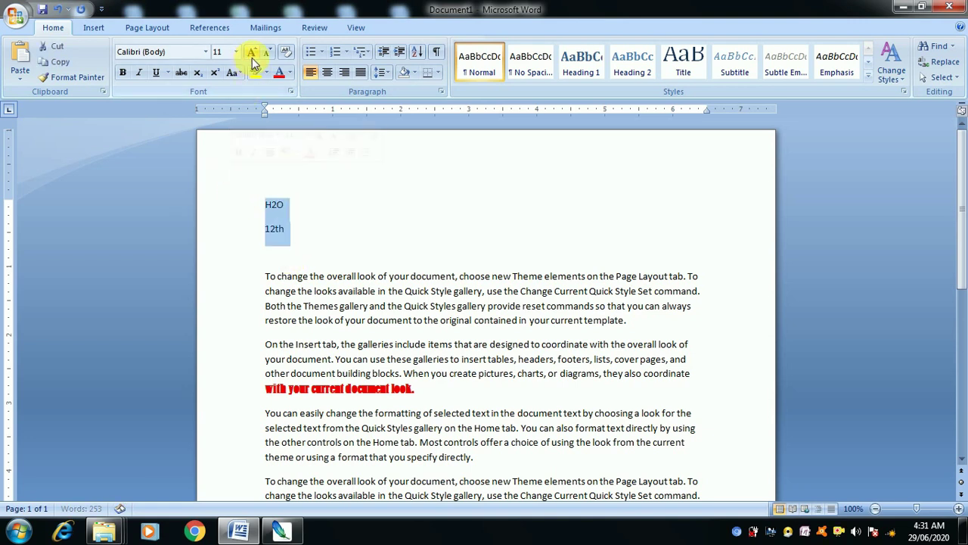
left_click(252, 53)
left_click(252, 53)
left_click(252, 53)
left_click(252, 53)
left_click(252, 53)
left_click(491, 325)
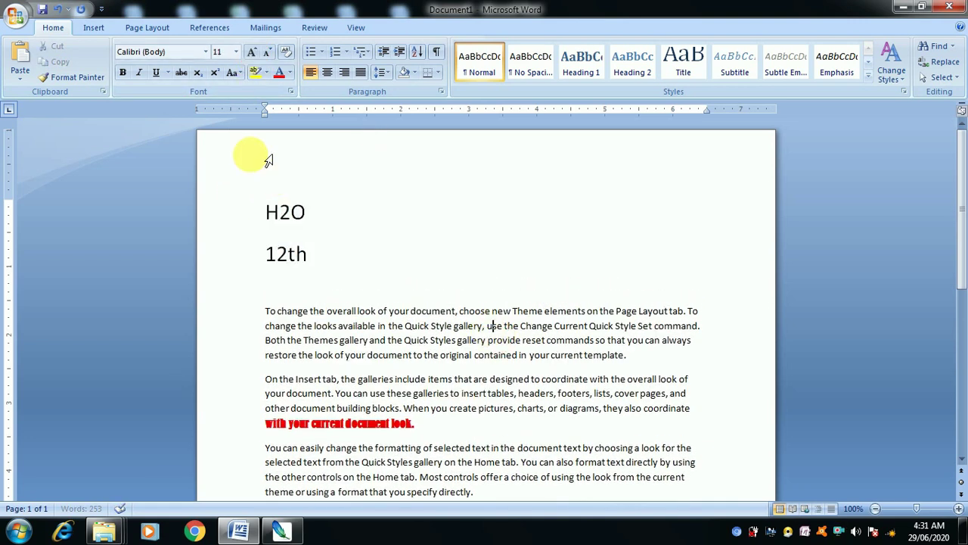
left_click_drag(289, 213, 279, 214)
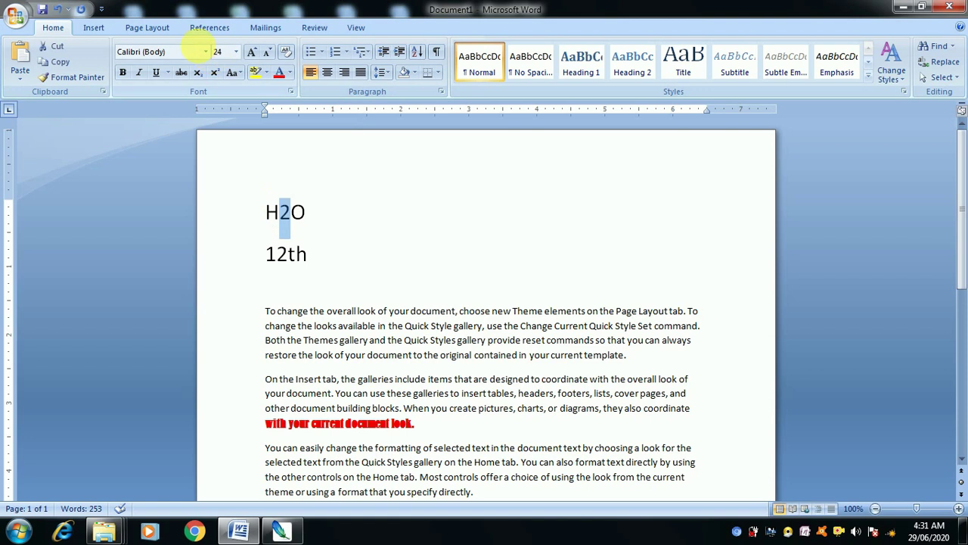
left_click(197, 73)
left_click(309, 254)
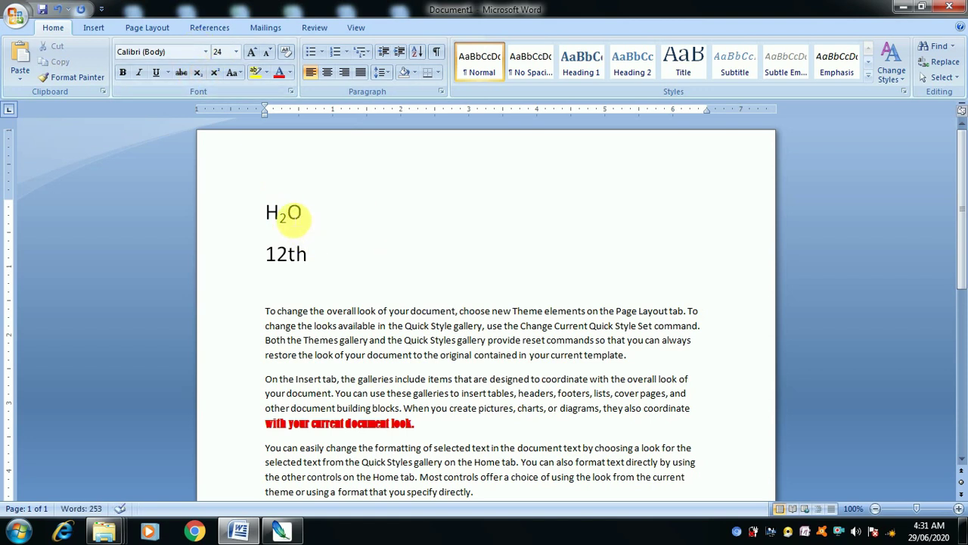
mouse_move(288, 256)
left_mouse_down()
mouse_move(340, 262)
mouse_move(316, 252)
left_mouse_up()
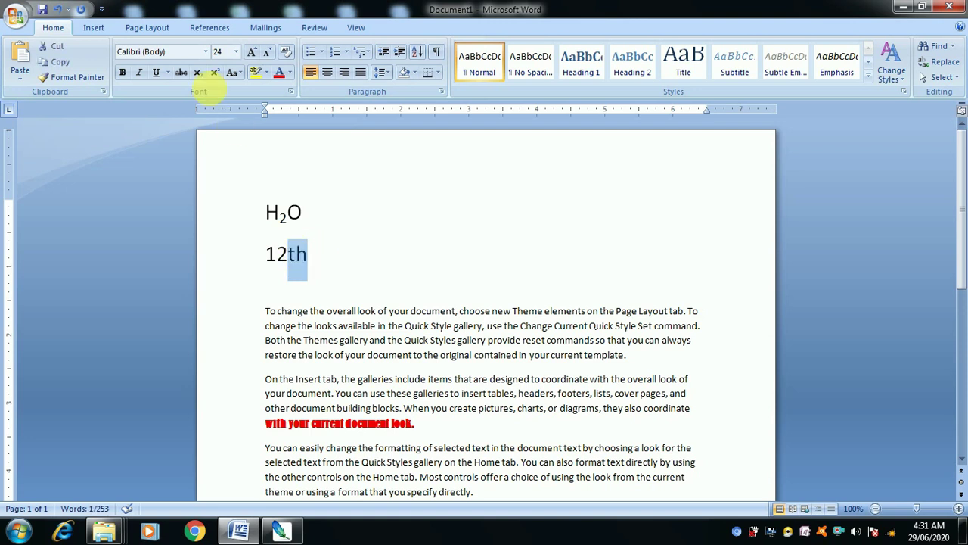
left_click(216, 72)
left_click(369, 258)
key("ctrl+z")
key("ctrl+z")
left_click(349, 260)
left_click_drag(294, 217, 279, 215)
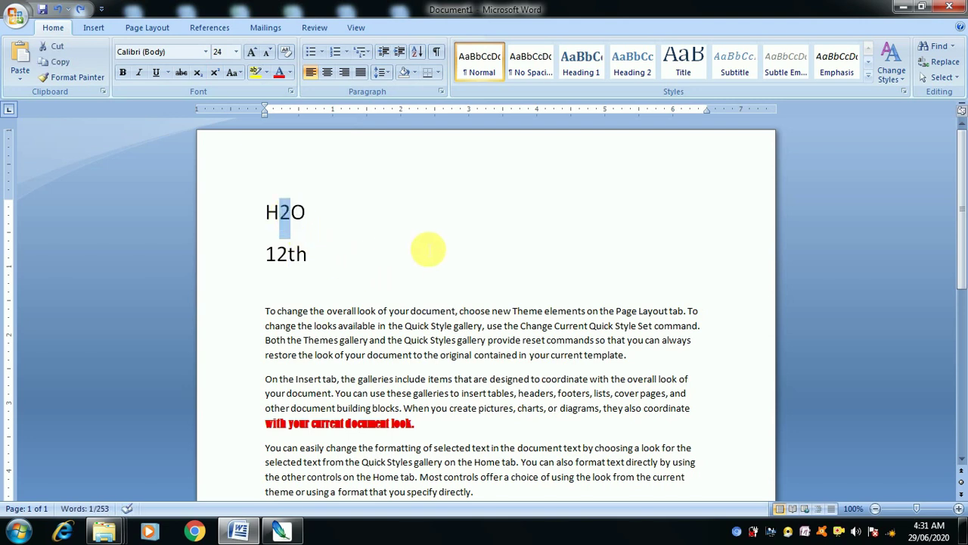
key("ctrl+equal")
key("Down")
key("shift+Right")
key("shift+Right")
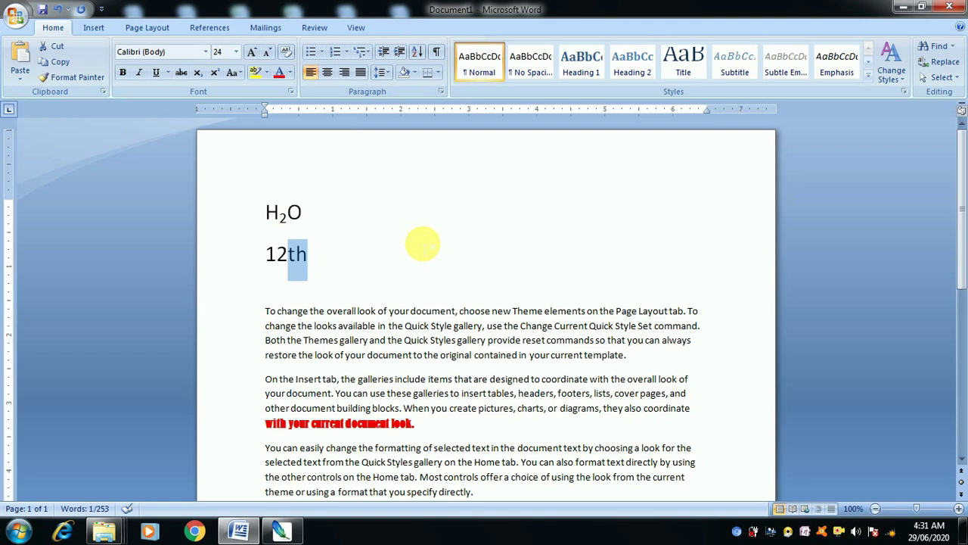
key("ctrl+shift+plus")
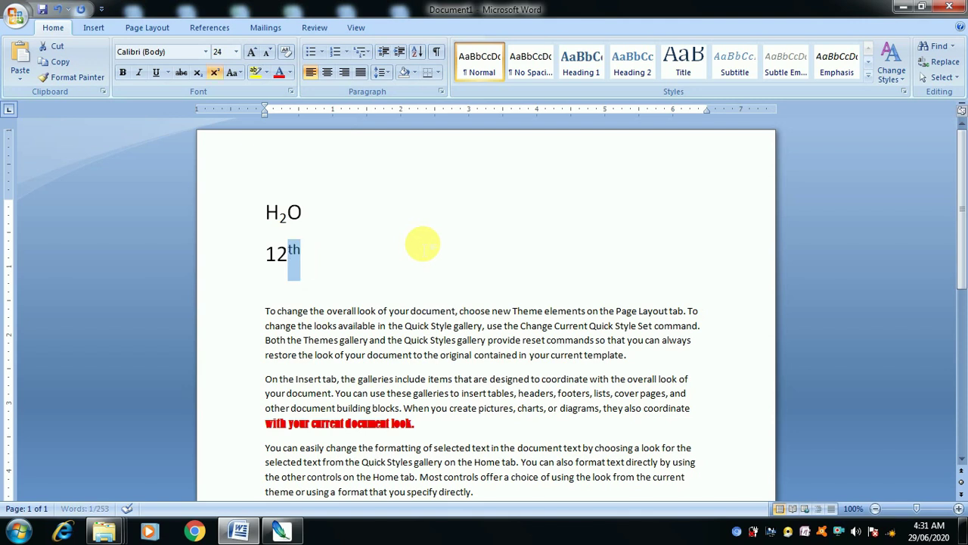
left_click_drag(314, 272, 267, 206)
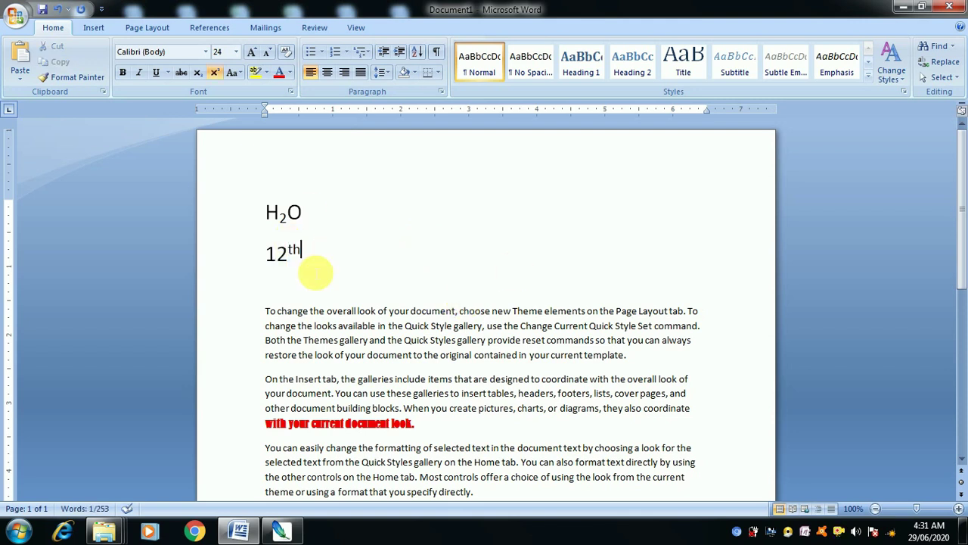
key("Delete")
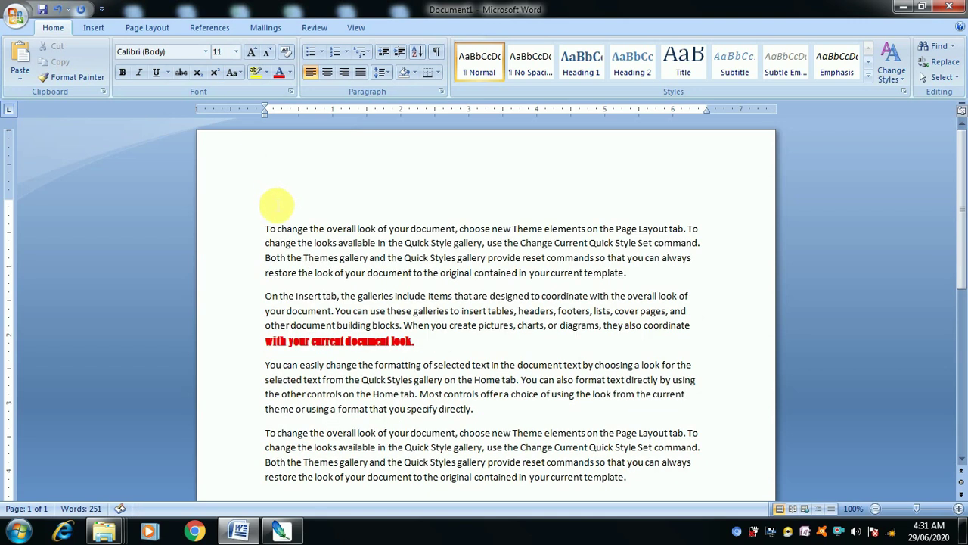
Step: Select all the sample text and change it to UPPERCASE
scroll(438, 325, "down", 2)
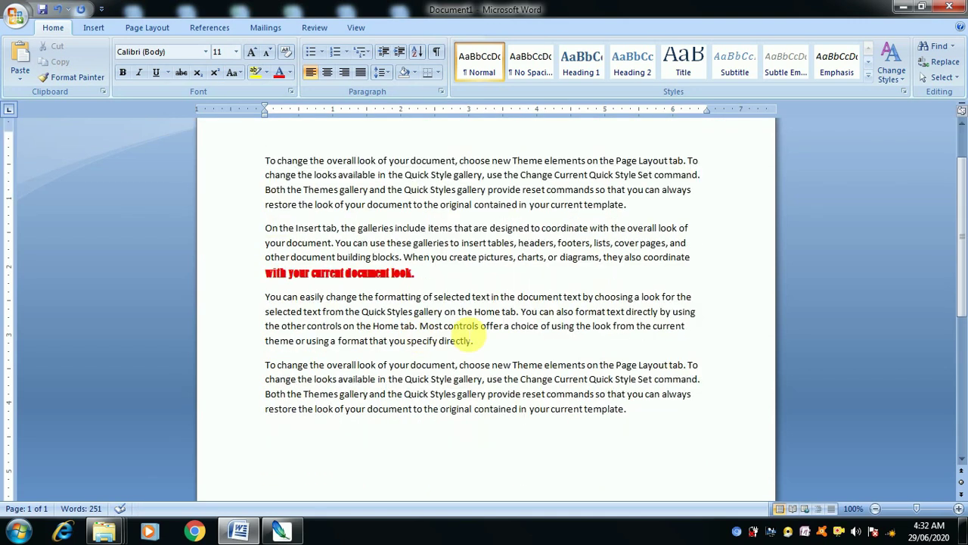
left_click_drag(616, 425, 249, 151)
left_click(477, 339)
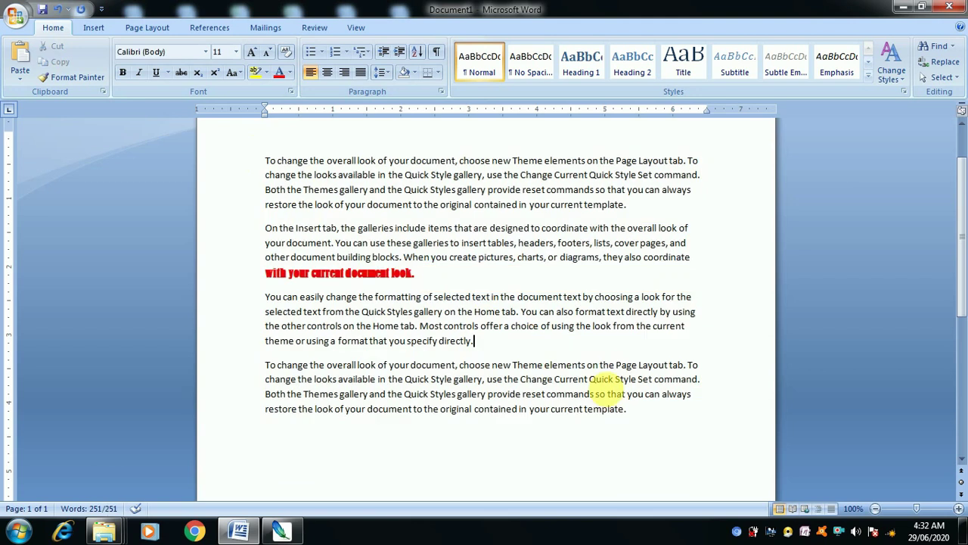
left_click_drag(638, 420, 254, 157)
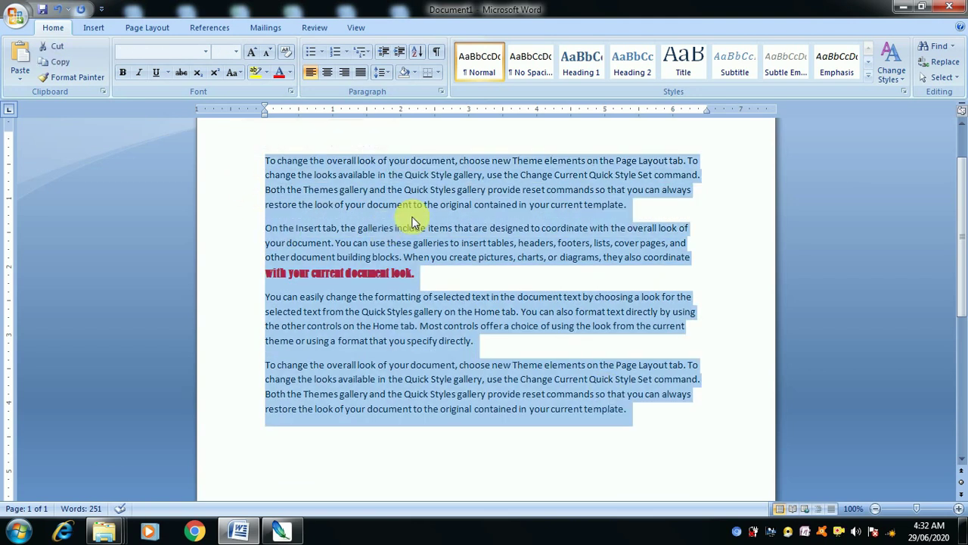
left_click(233, 72)
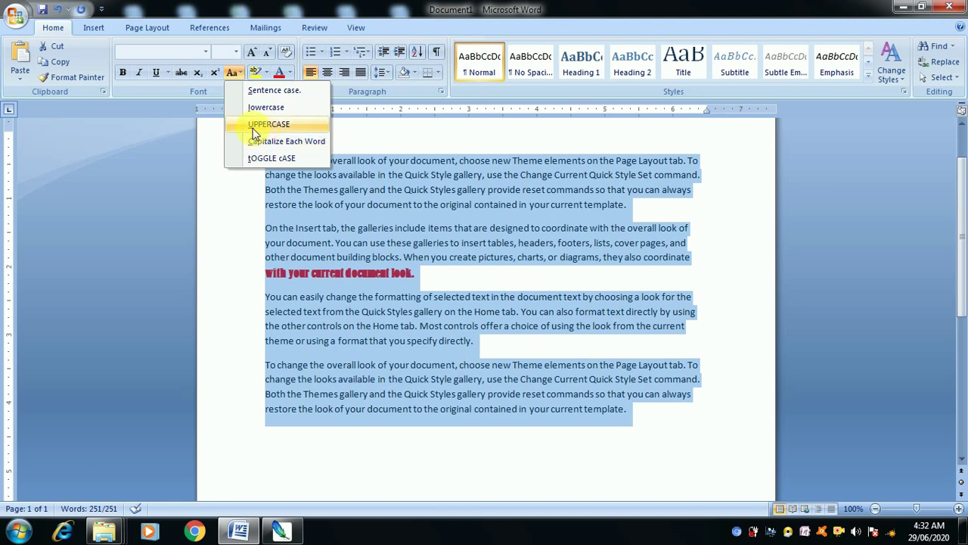
left_click(265, 124)
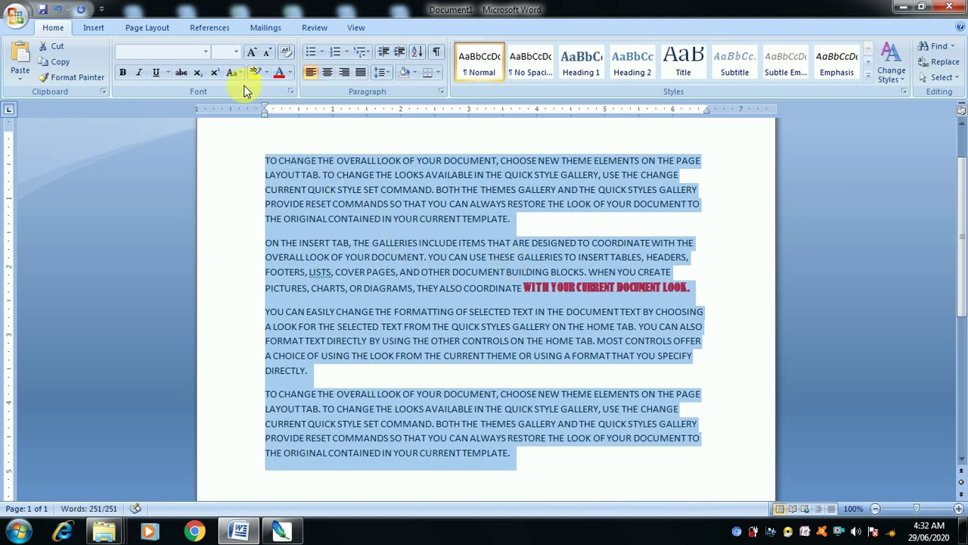
Step: Switch the text to lowercase, then to Capitalize Each Word
left_click(233, 72)
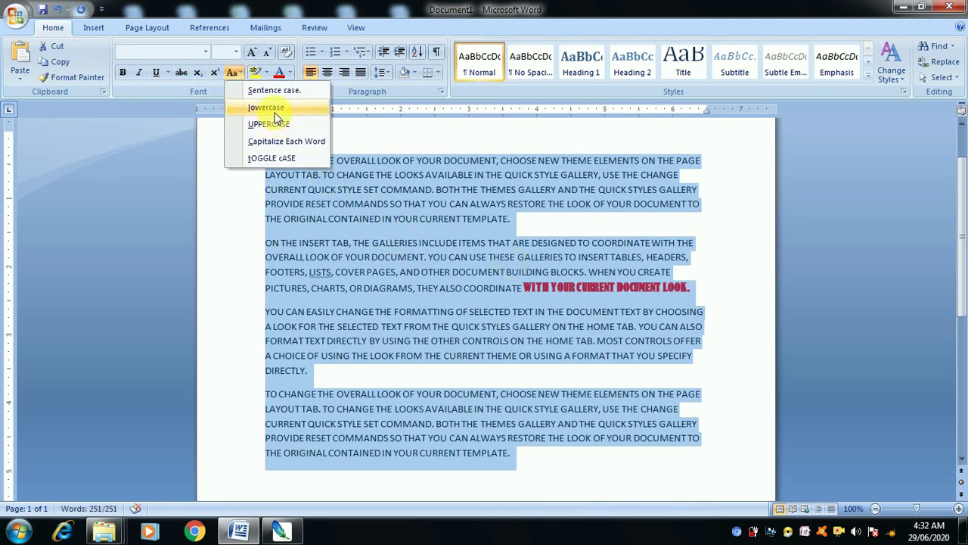
left_click(275, 113)
left_click(235, 72)
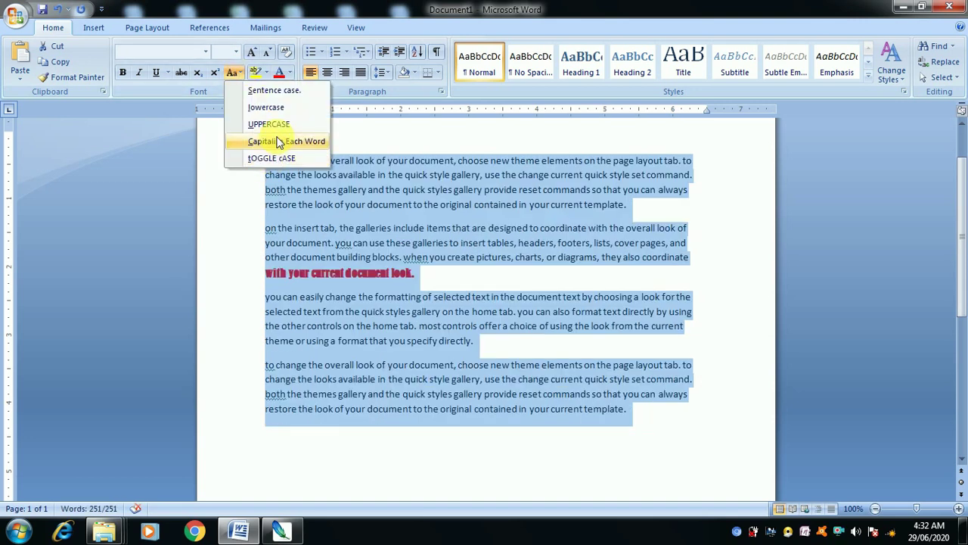
left_click(278, 142)
Step: Apply tOGGLE cASE, then settle on Sentence case
left_click(236, 72)
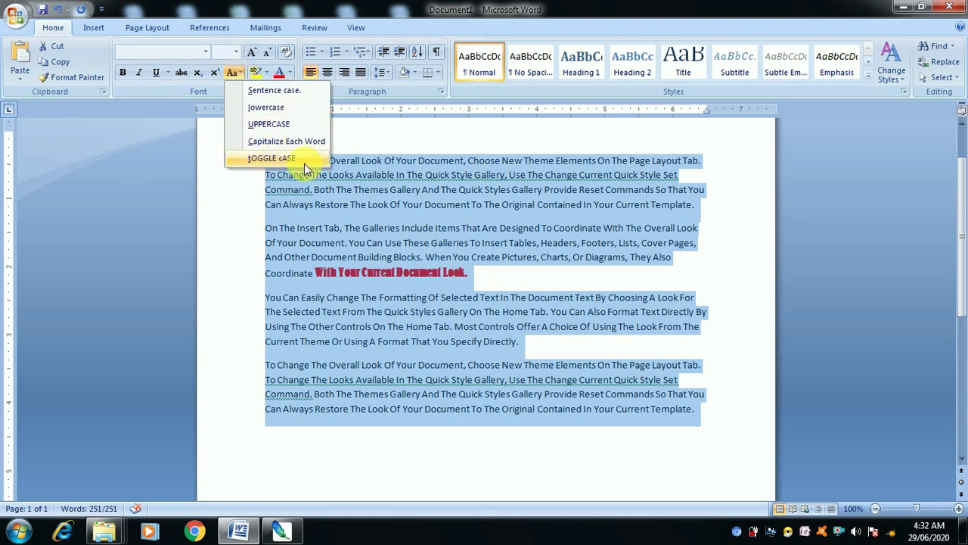
left_click(304, 163)
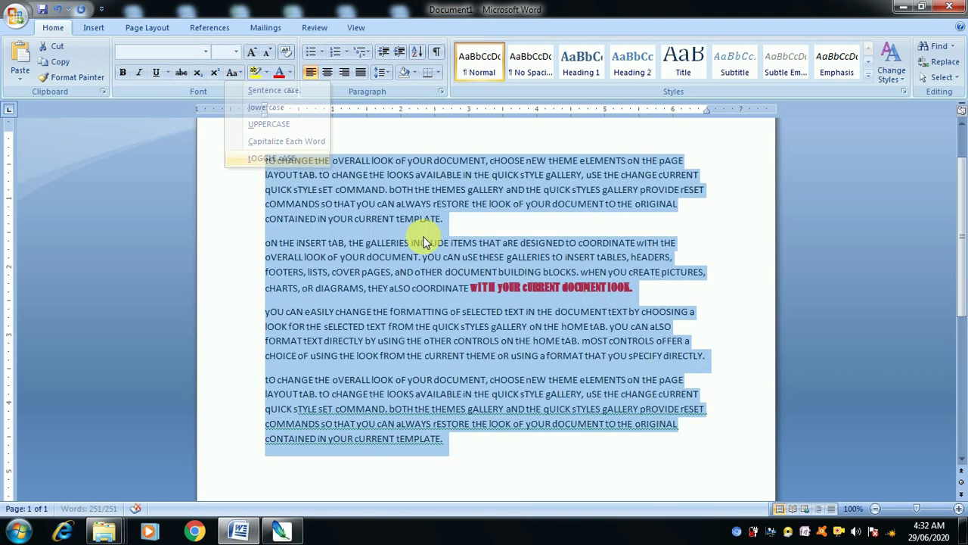
left_click(236, 74)
left_click(249, 92)
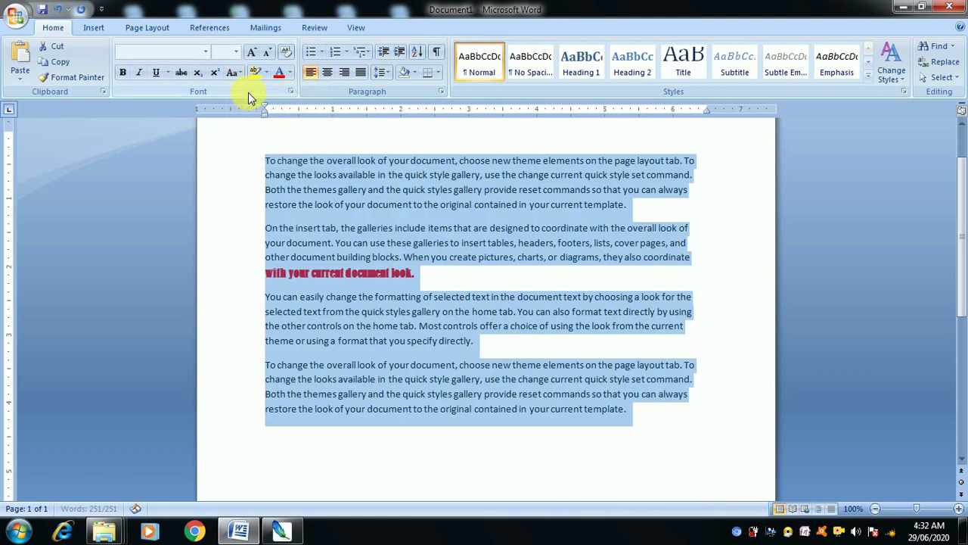
Step: Try a font colour on the text, then clear all formatting to plain 11-pt Calibri
left_click(267, 72)
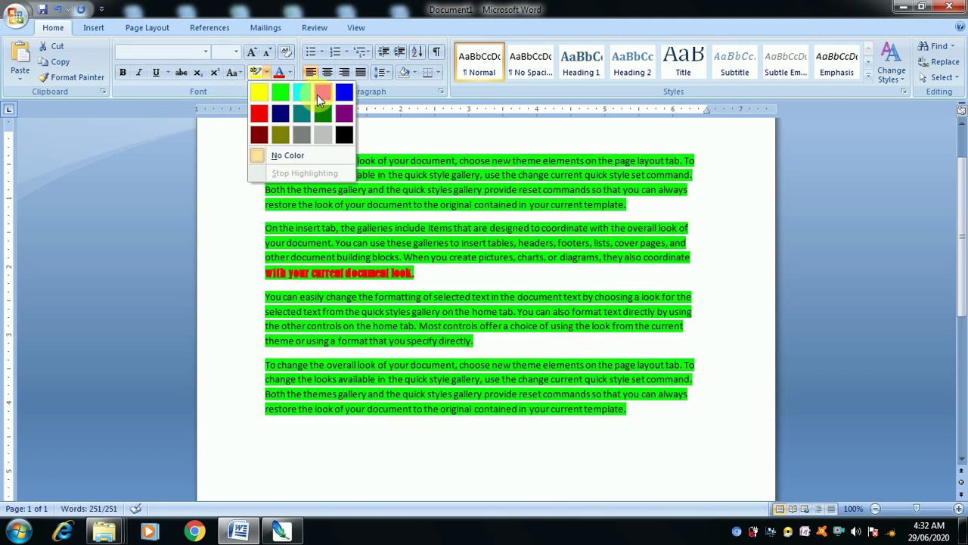
left_click(400, 102)
left_click(290, 72)
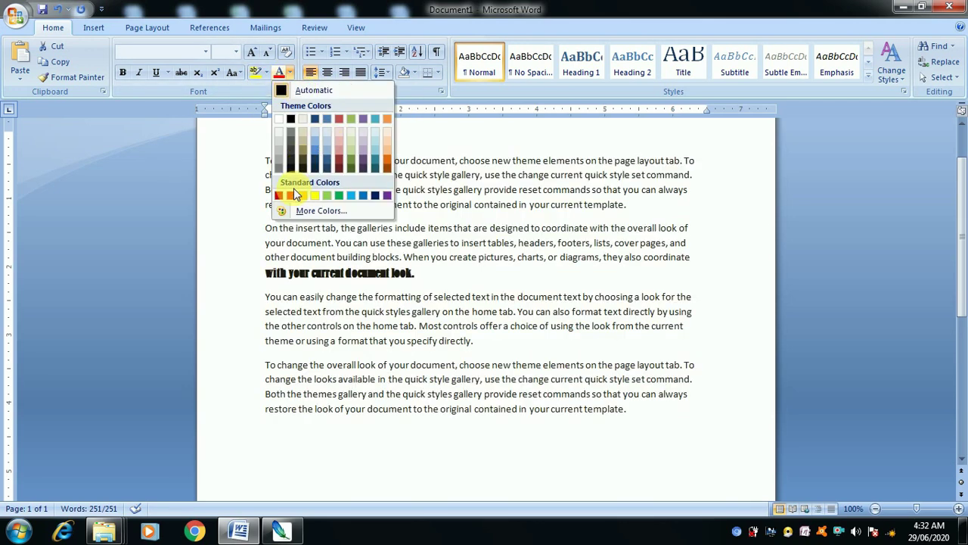
left_click(379, 198)
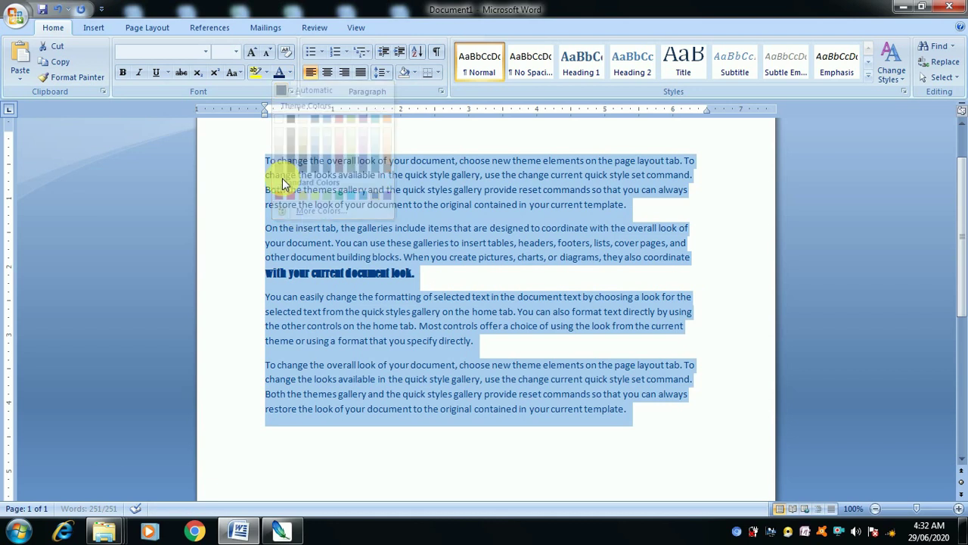
left_click(289, 51)
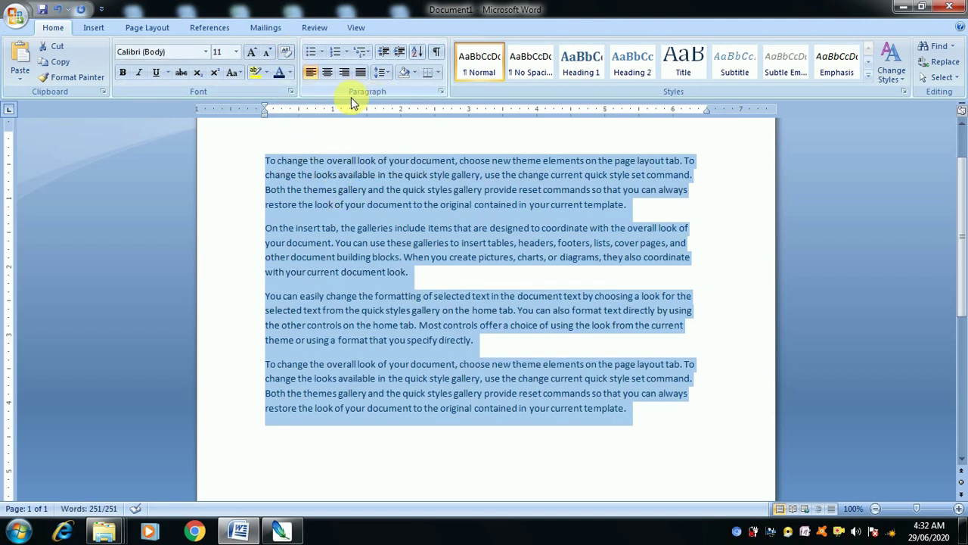
Step: Give the four paragraphs arrowhead bullets and add an empty fifth bullet below them
left_click(320, 53)
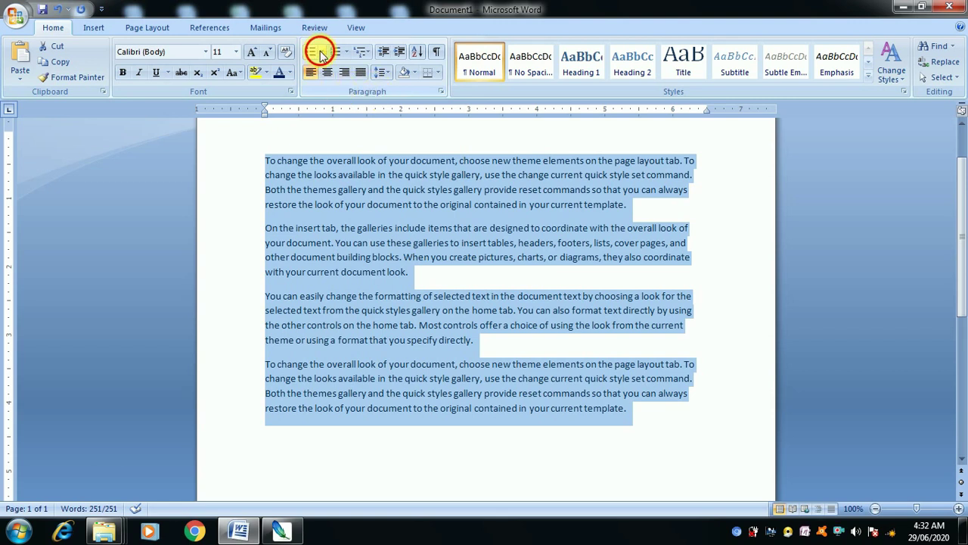
left_click(321, 51)
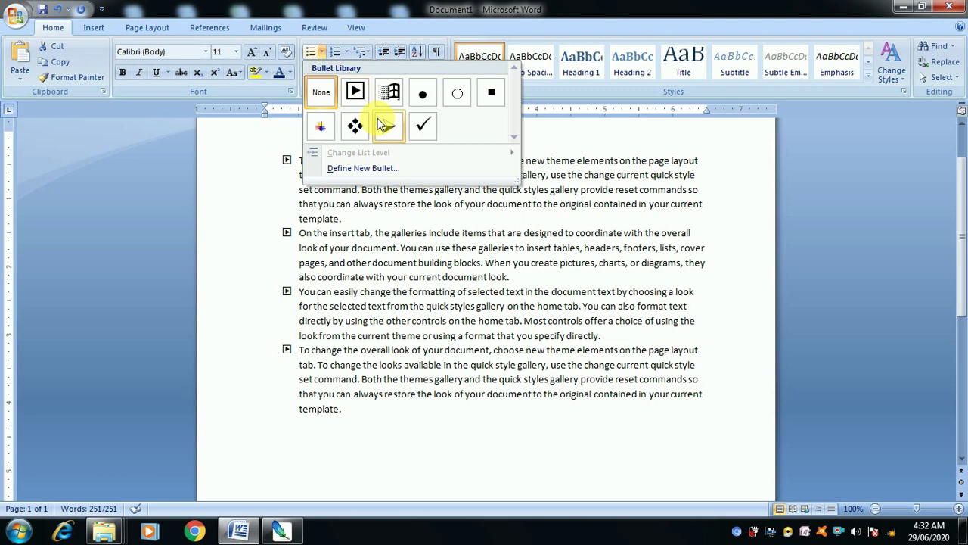
left_click(389, 126)
left_click(365, 426)
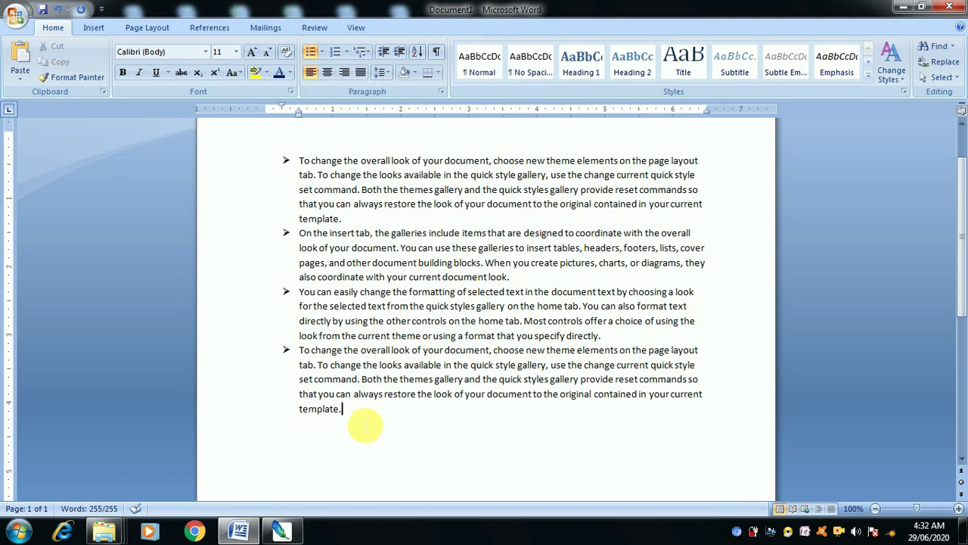
key("Return")
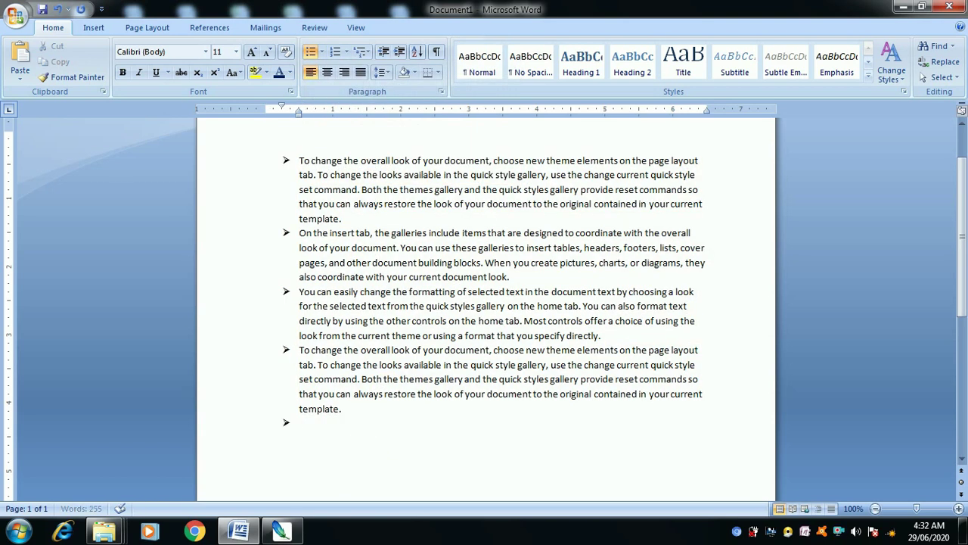
left_click_drag(346, 424, 280, 142)
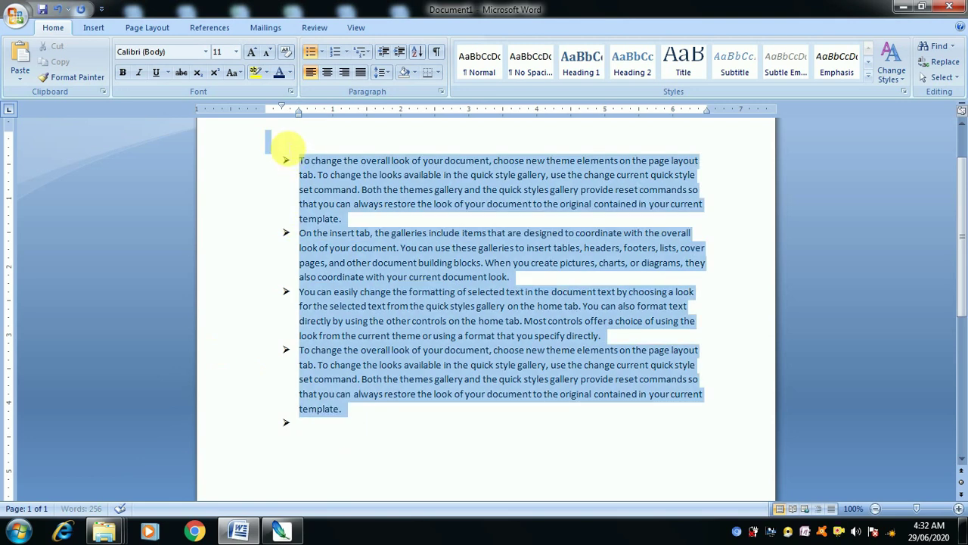
Step: Define a new bullet using the Wingdings telephone symbol and apply it to the list
left_click(321, 51)
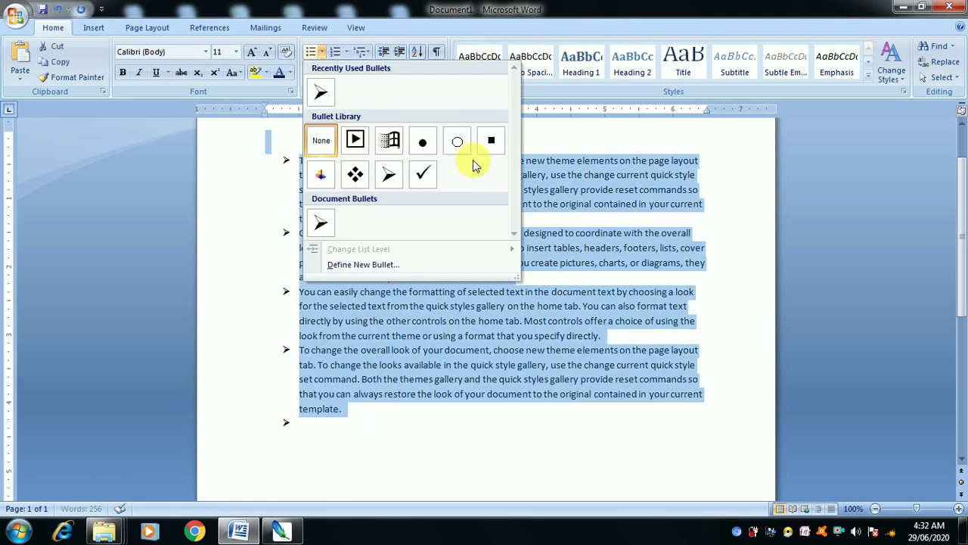
left_click(391, 266)
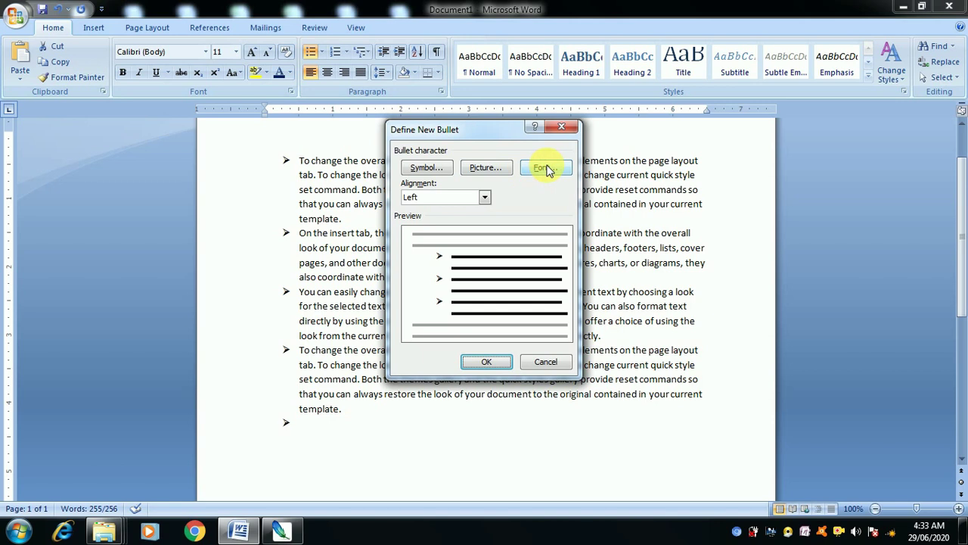
left_click(425, 168)
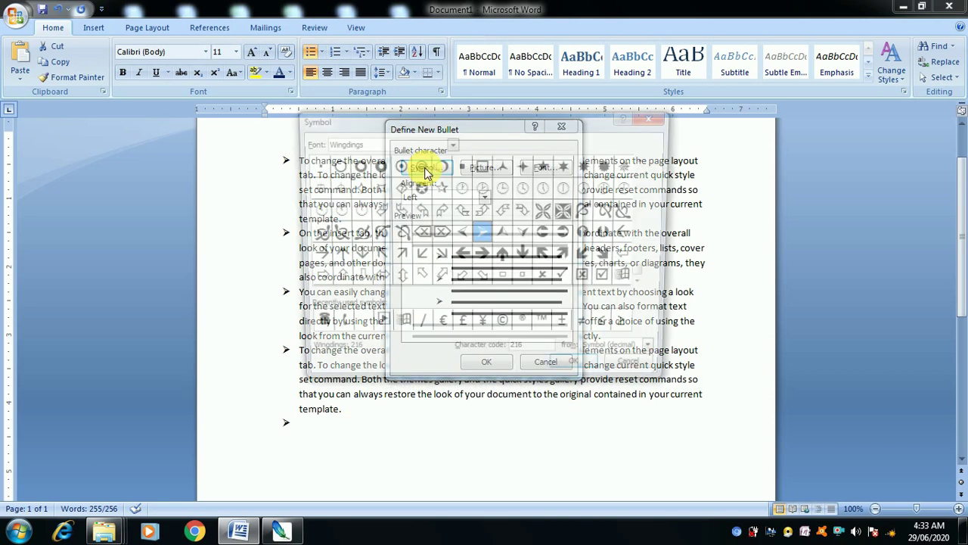
left_click_drag(648, 275, 635, 155)
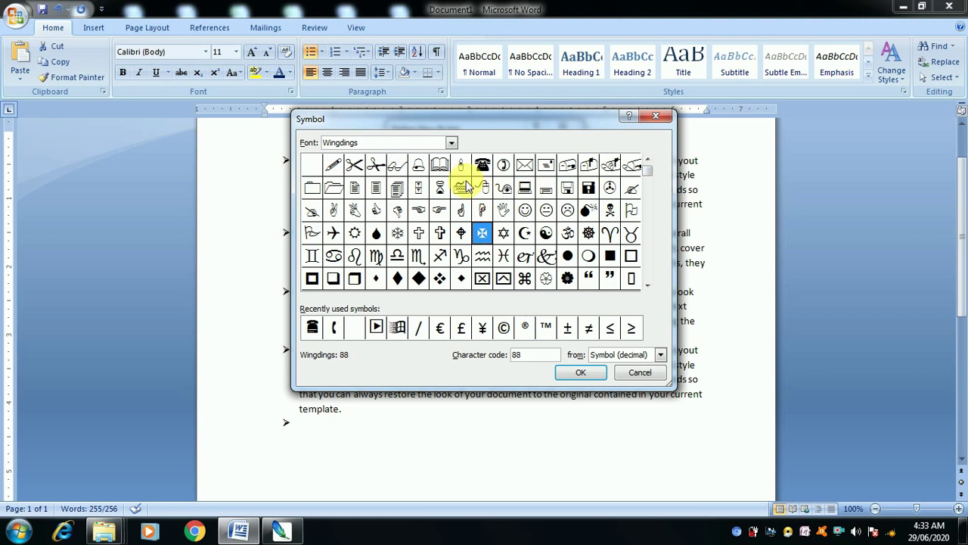
left_click(483, 167)
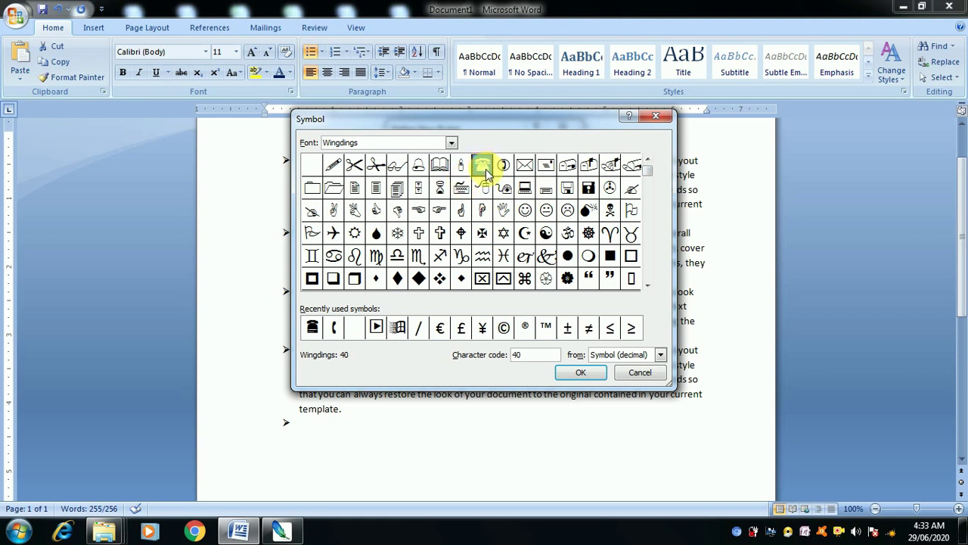
left_click(580, 371)
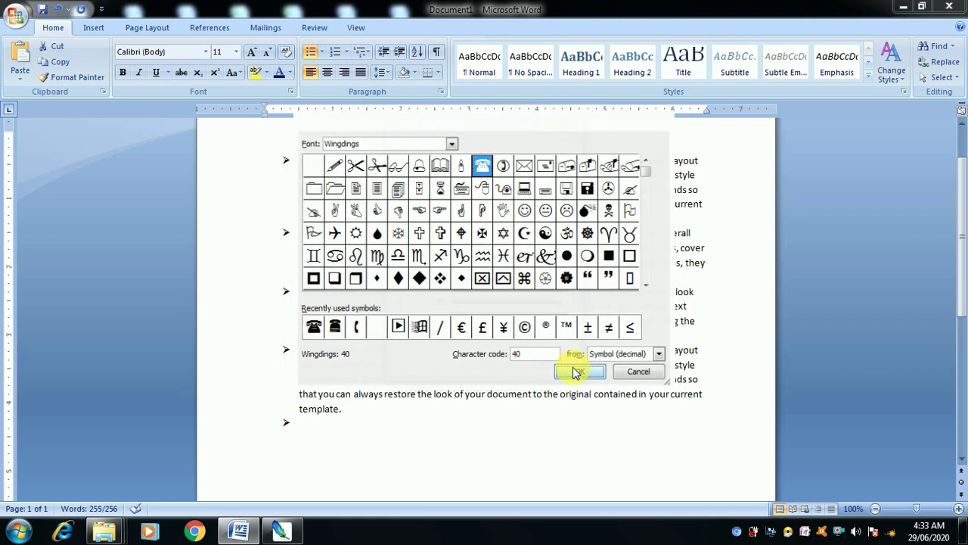
left_click(487, 362)
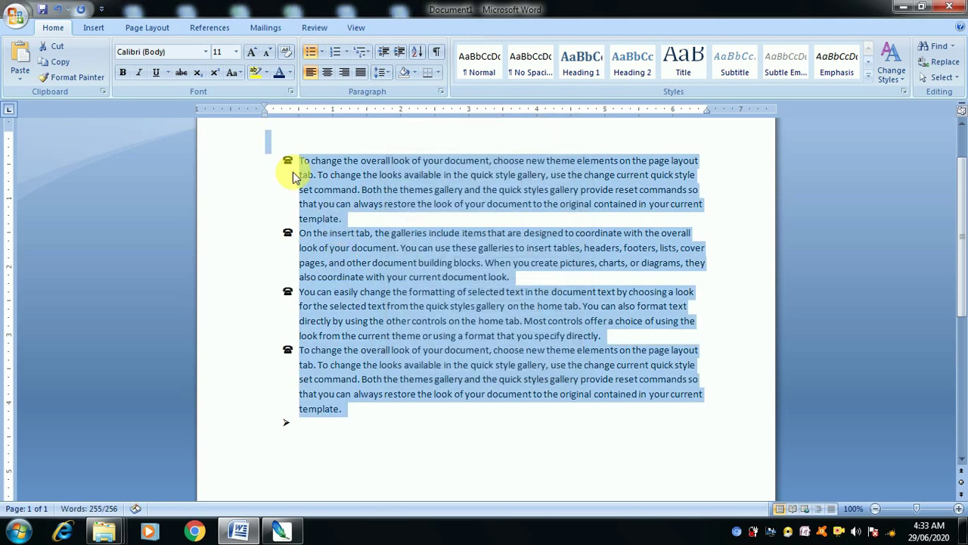
left_click(357, 418)
left_click_drag(356, 418, 267, 140)
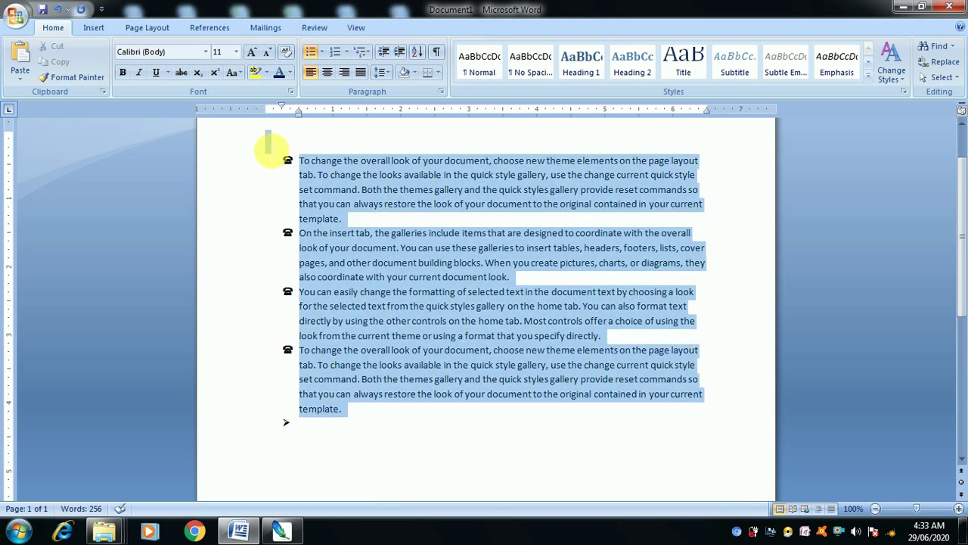
Step: Clear the list formatting and browse the Numbering styles without applying one
left_click(288, 54)
left_click_drag(627, 409, 266, 162)
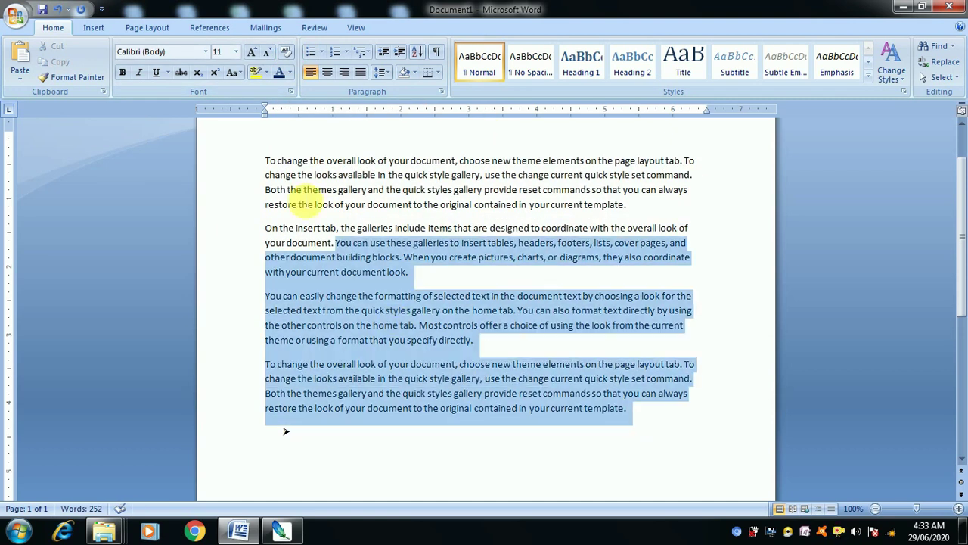
left_click(347, 51)
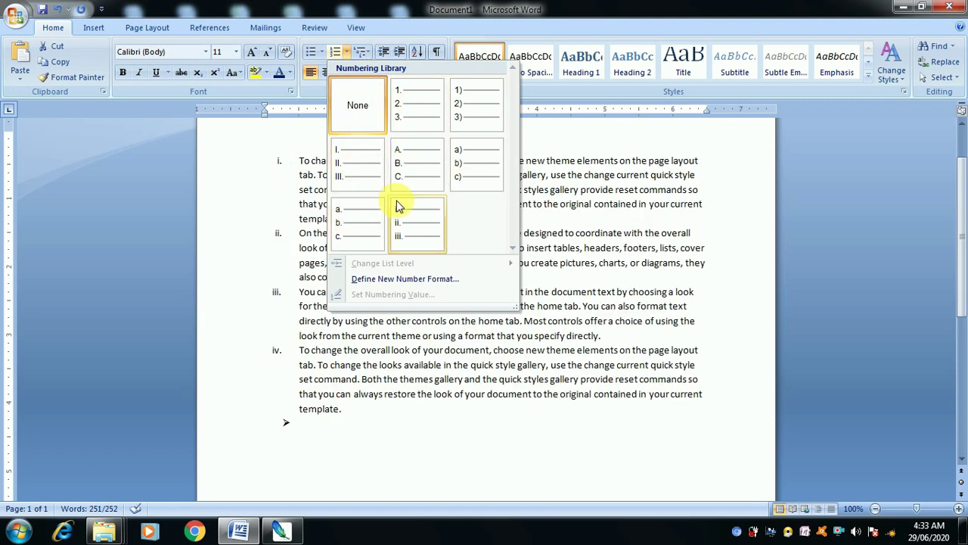
left_click(588, 134)
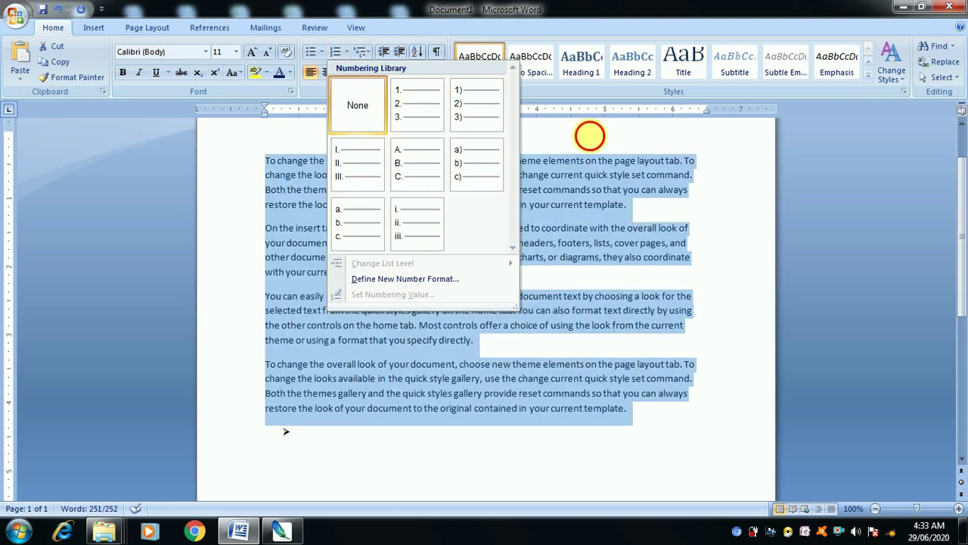
Step: Apply a heading-numbered multilevel list, then clear that formatting again
left_click(362, 52)
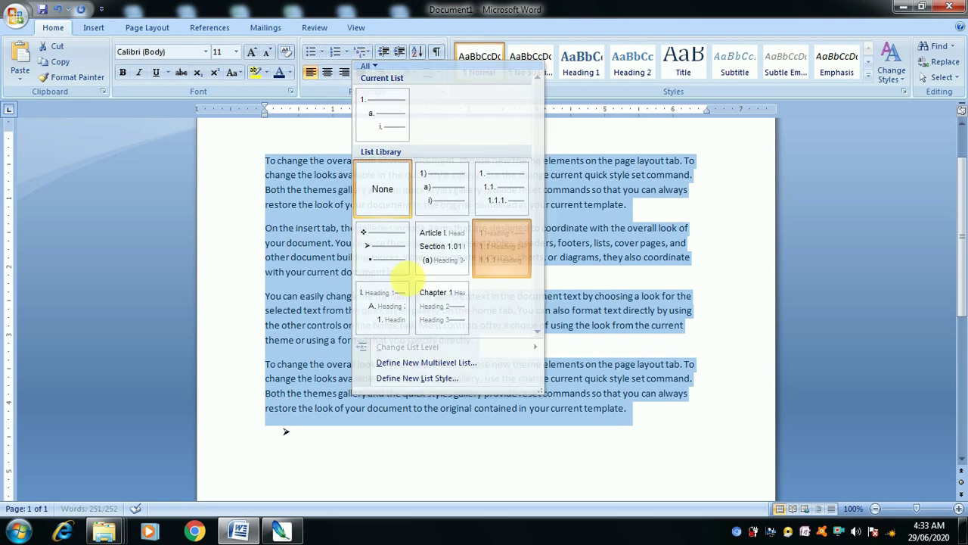
left_click(502, 250)
left_click(287, 53)
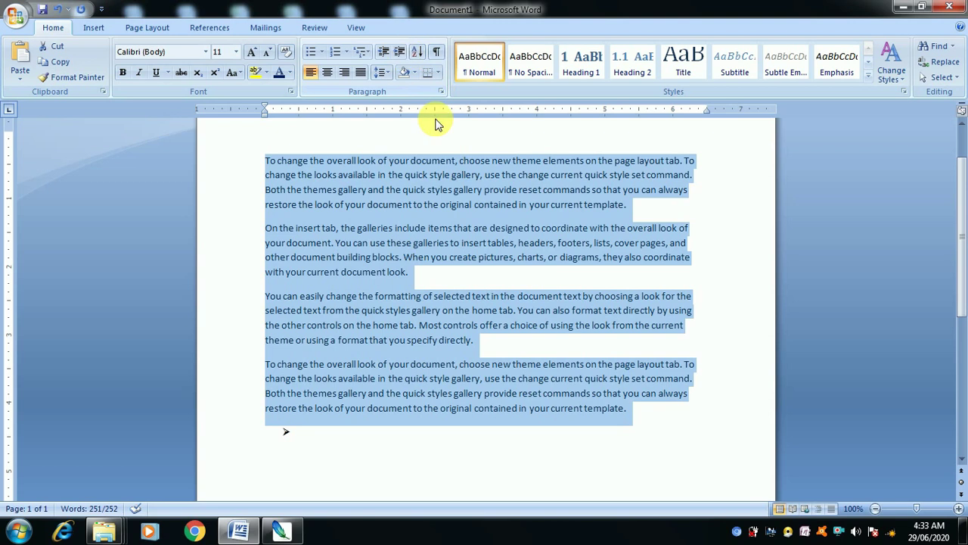
scroll(409, 187, "up", 2)
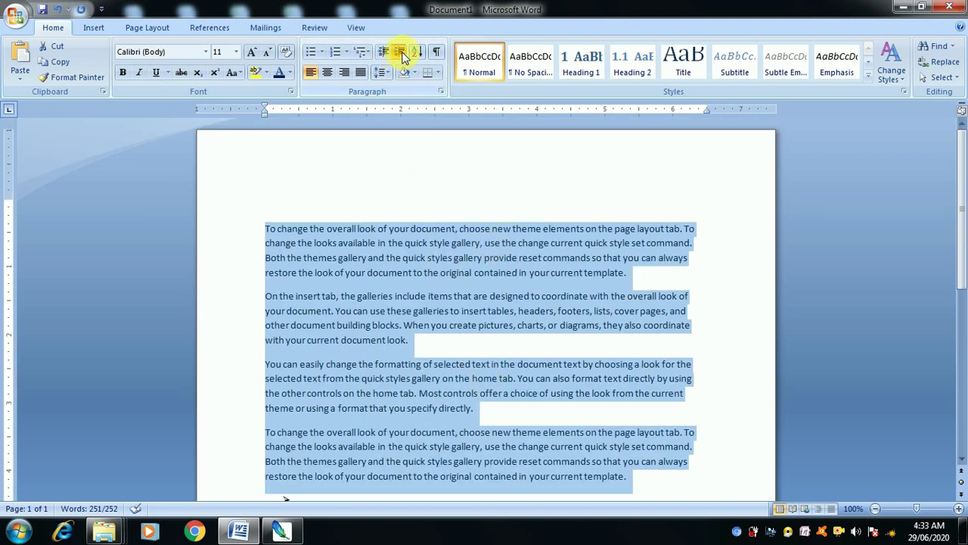
left_click(403, 56)
left_click(403, 57)
left_click(403, 57)
left_click(404, 57)
left_click(403, 57)
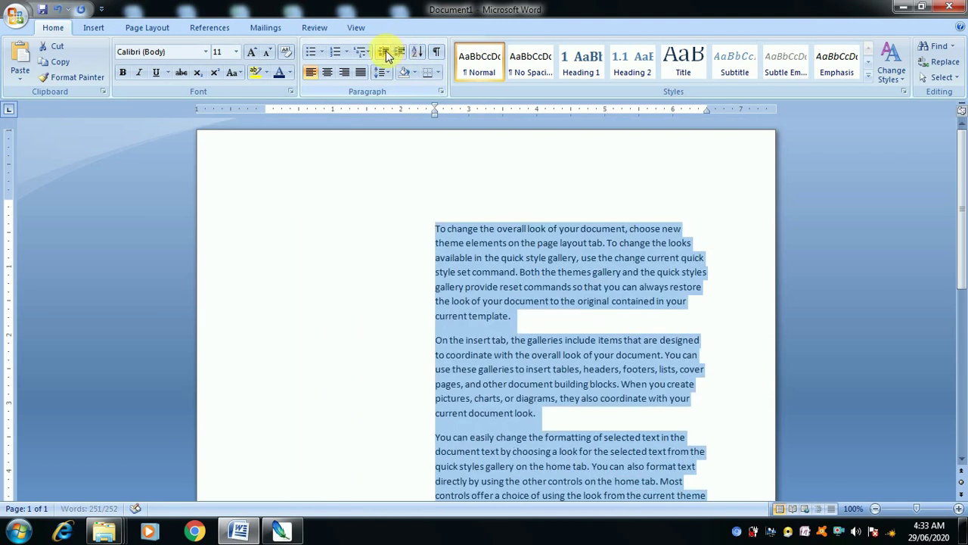
left_click(386, 56)
left_click(385, 57)
left_click(385, 56)
left_click(386, 57)
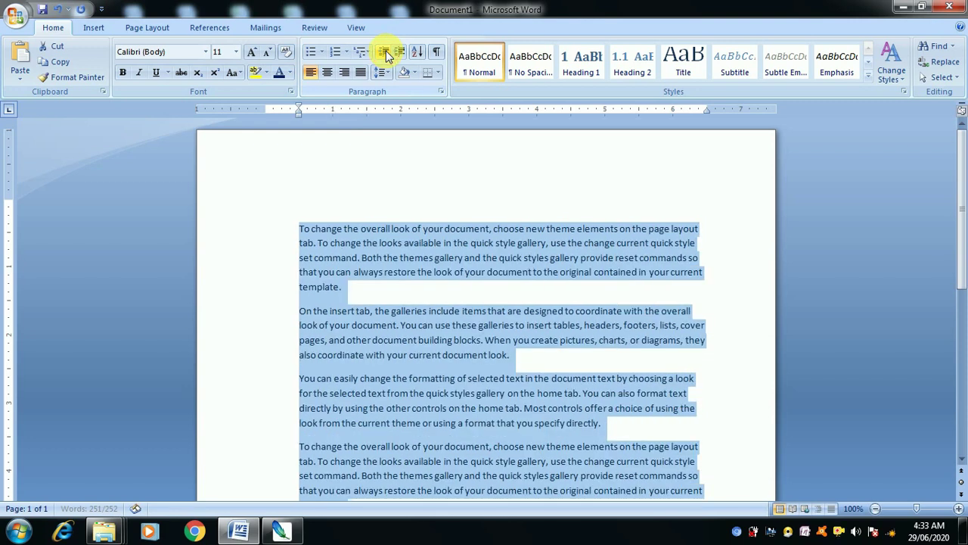
left_click(386, 57)
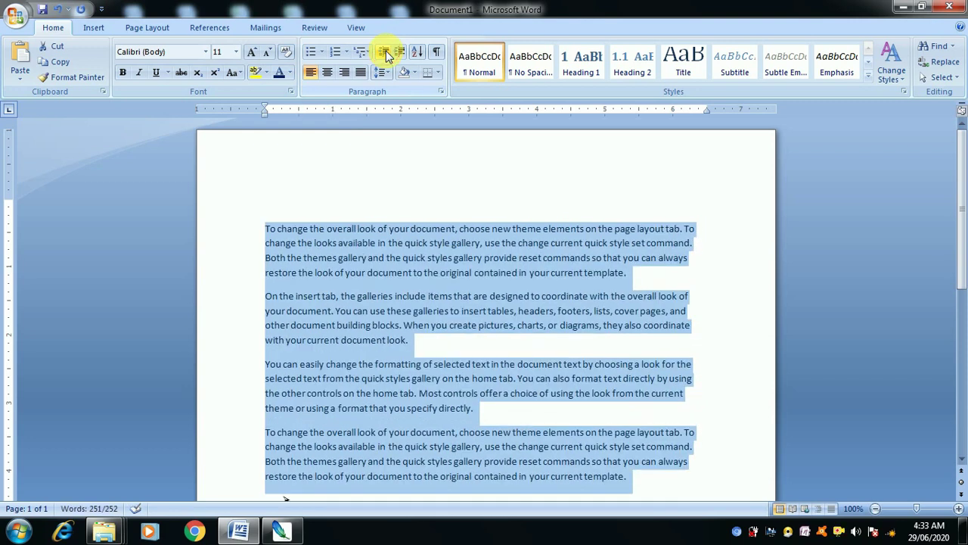
key("ctrl+m")
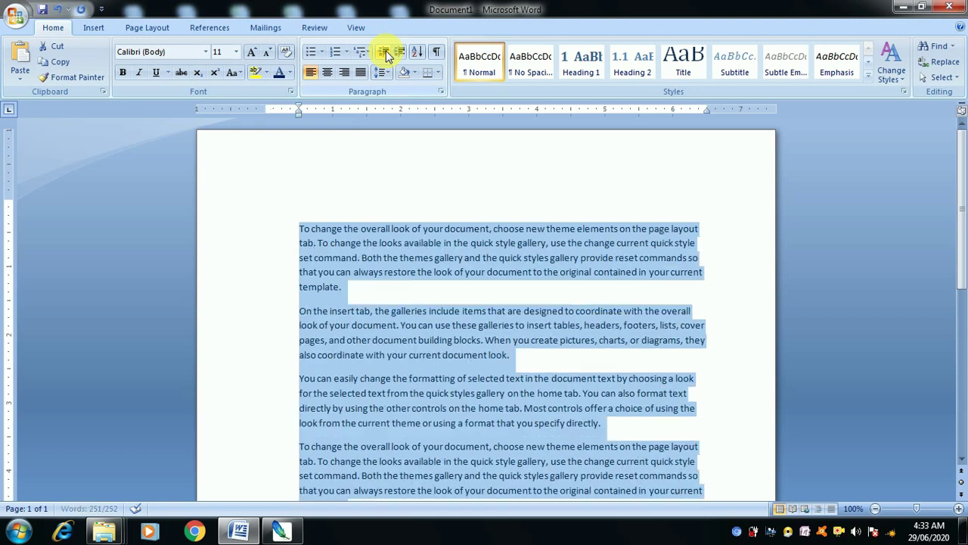
key("ctrl+m")
key("ctrl+m")
key("ctrl+m")
key("ctrl+m")
key("ctrl+m")
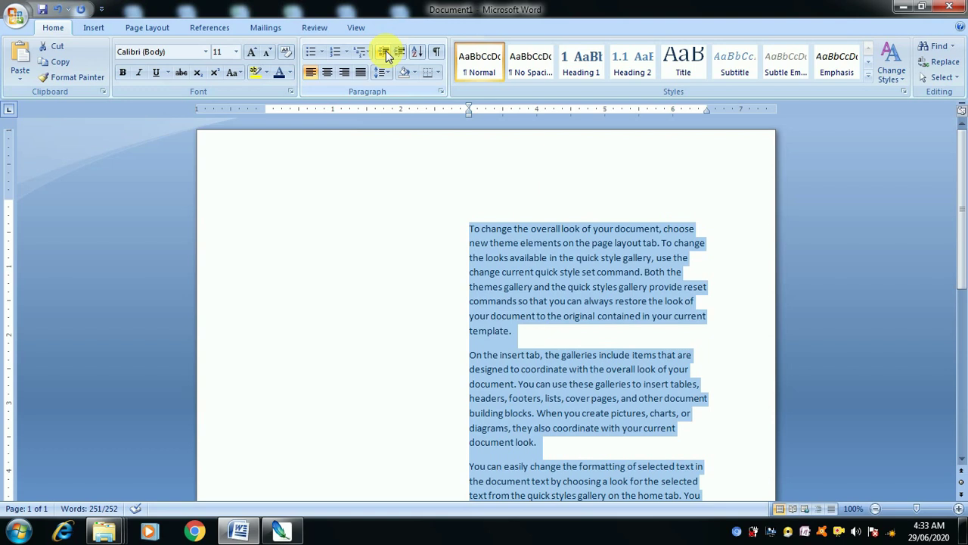
key("ctrl+q")
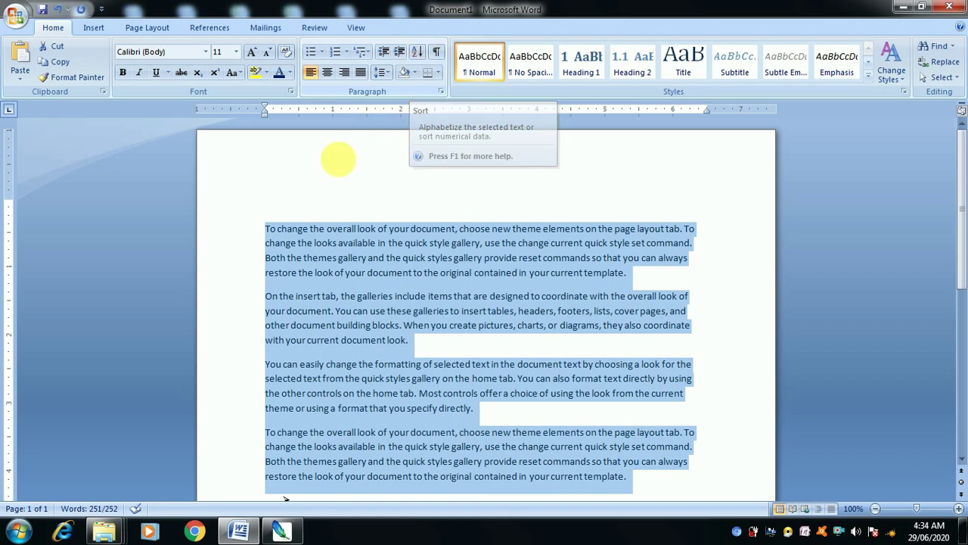
Step: Type the numbers 7, 8, 5, 4, 1, 2 on separate lines above the body text
left_click(270, 182)
key("Return")
key("Return")
key("Return")
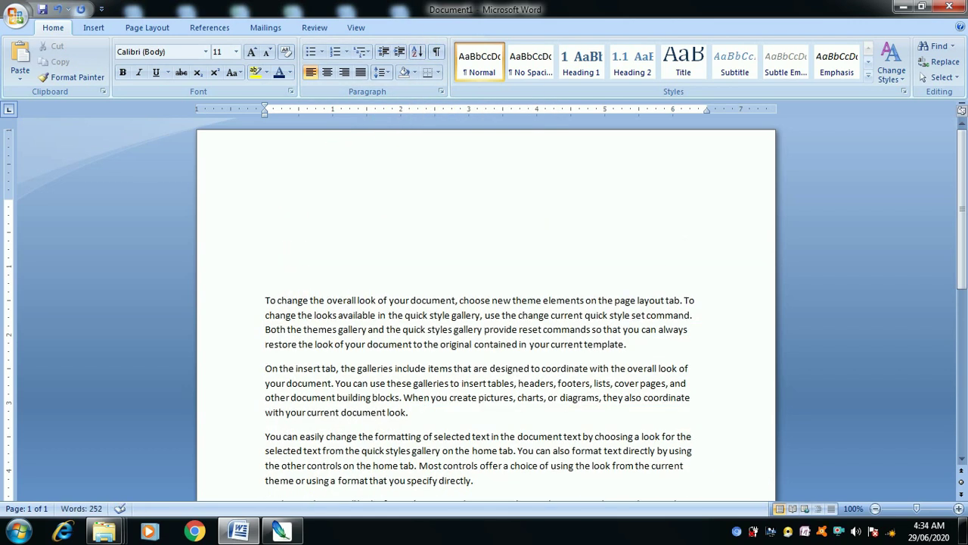
type("7 8 5 4 1 2")
key("Return")
type("0")
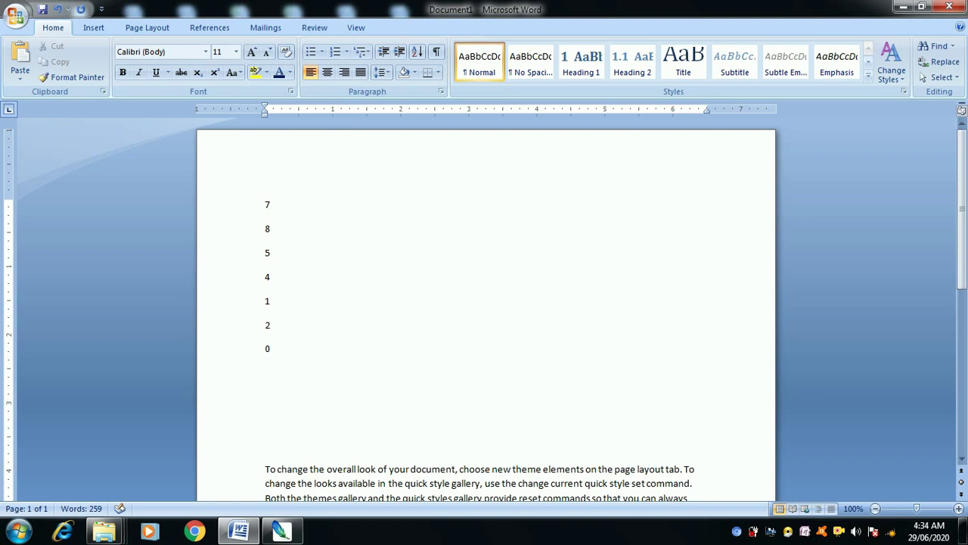
Step: Sort the number lines ascending, then descending, and delete them
left_click_drag(293, 382, 264, 171)
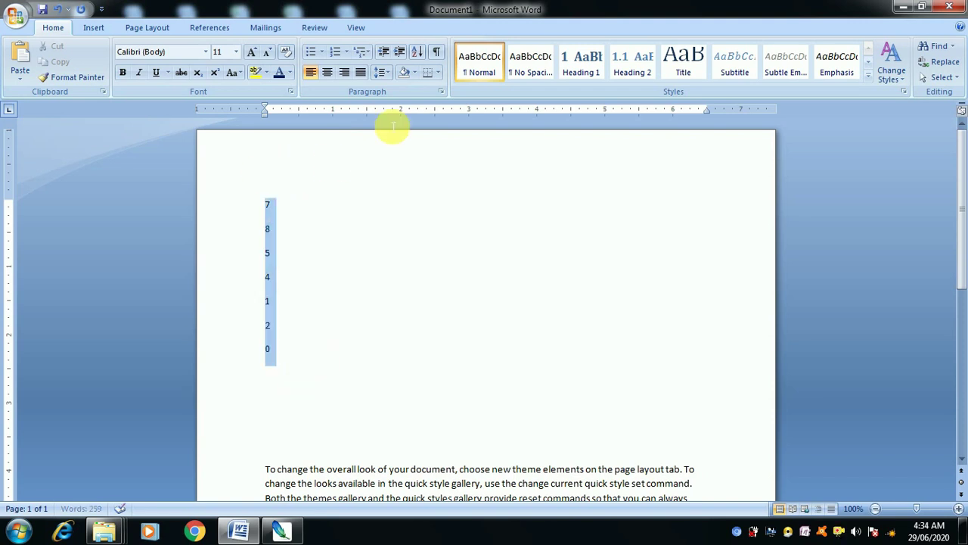
left_click(417, 52)
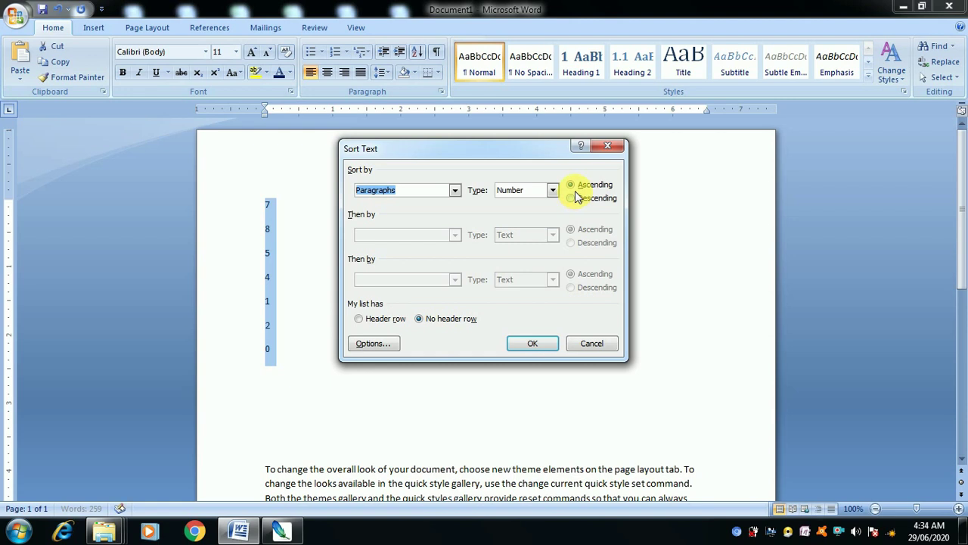
left_click(548, 343)
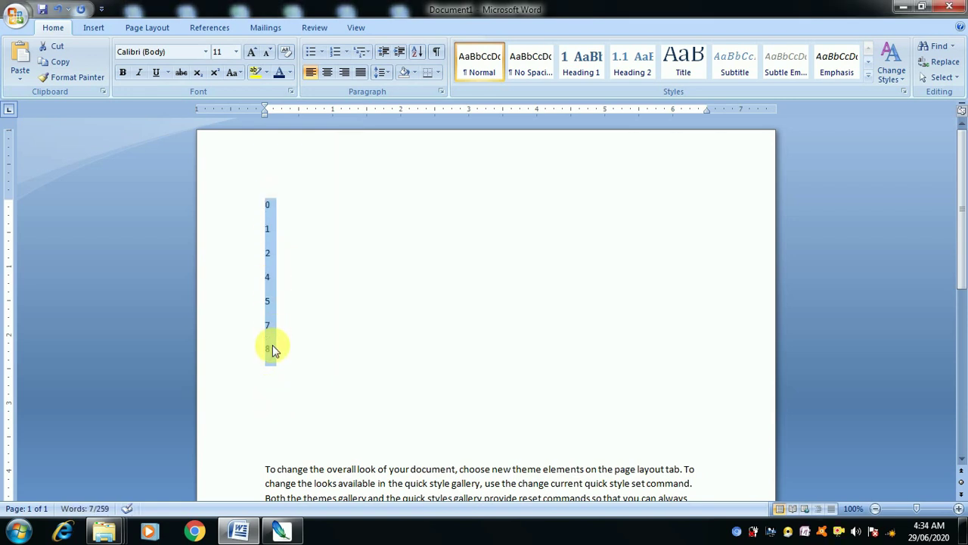
left_click(417, 52)
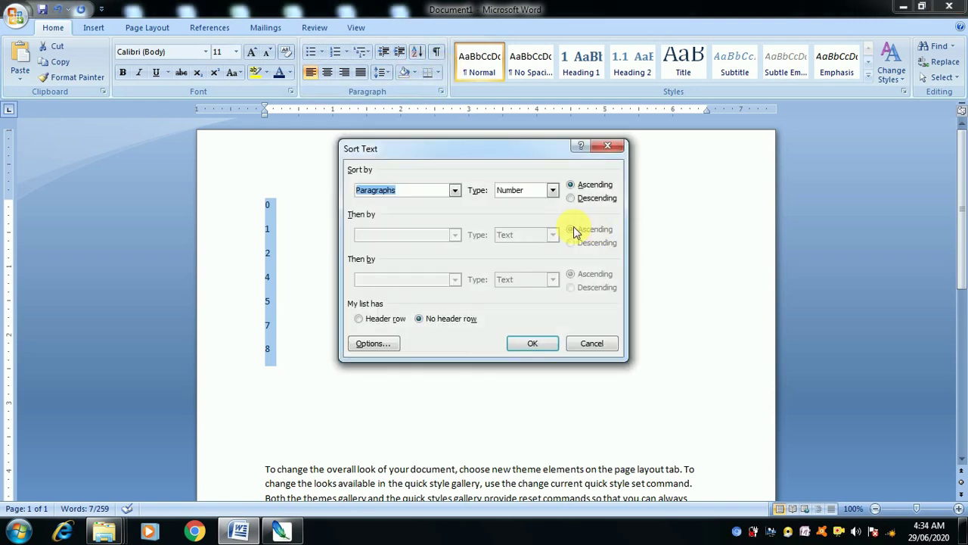
left_click(579, 198)
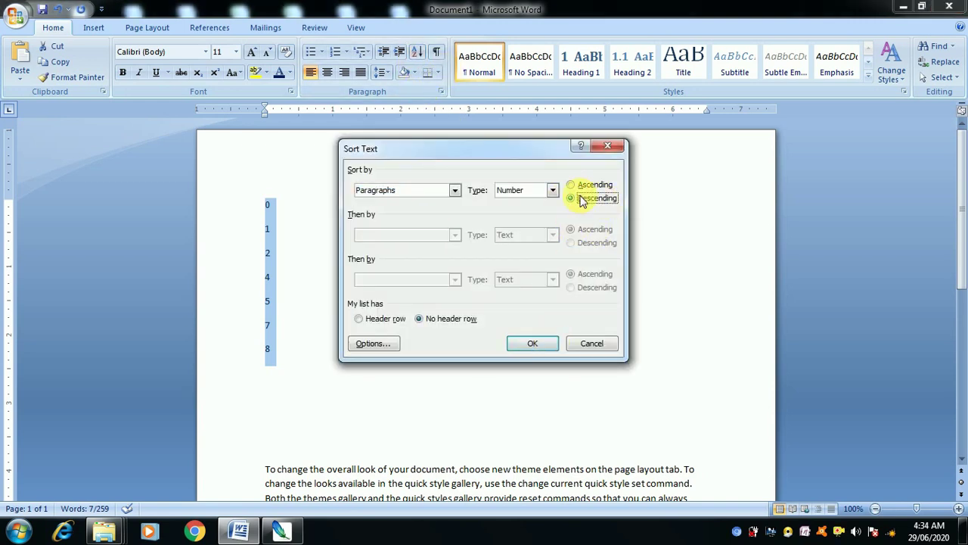
left_click(533, 345)
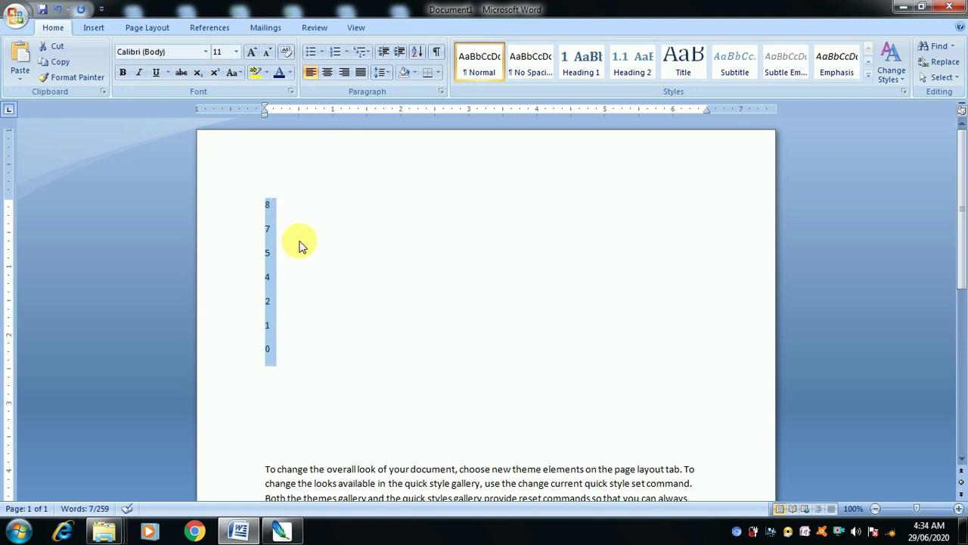
key("Delete")
Step: Type a short list of names, one per line, at the top of the document
type("gagan")
key("Return")
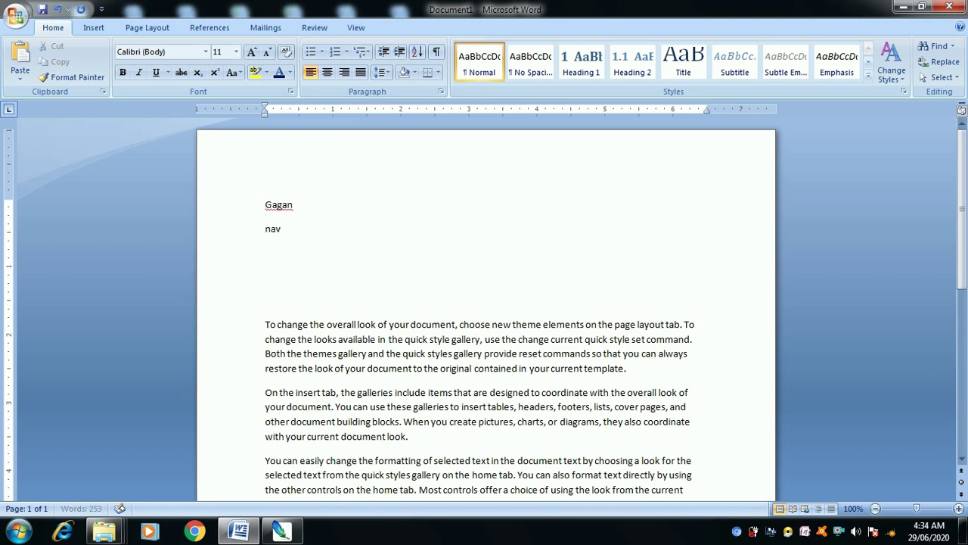
key("Return")
type("aman")
key("Return")
type("s")
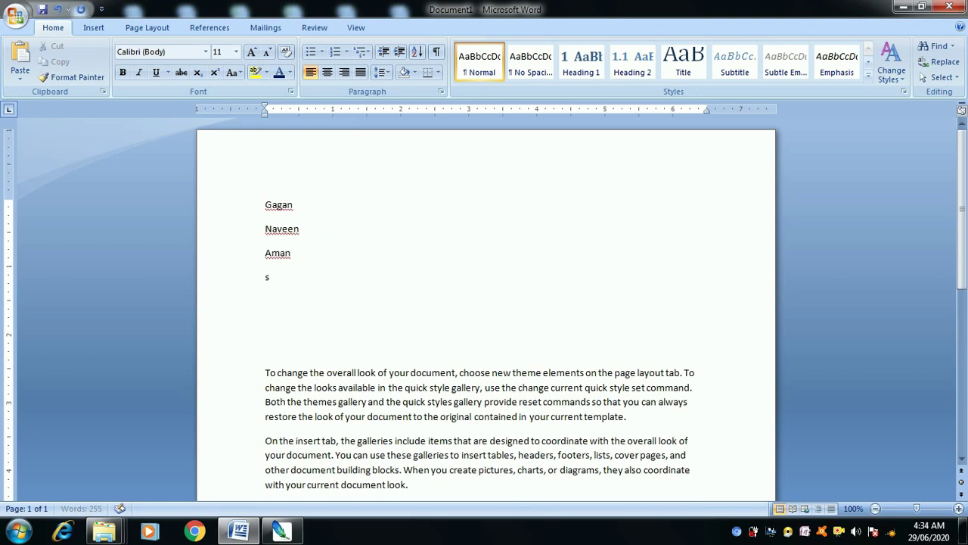
type("han")
key("Return")
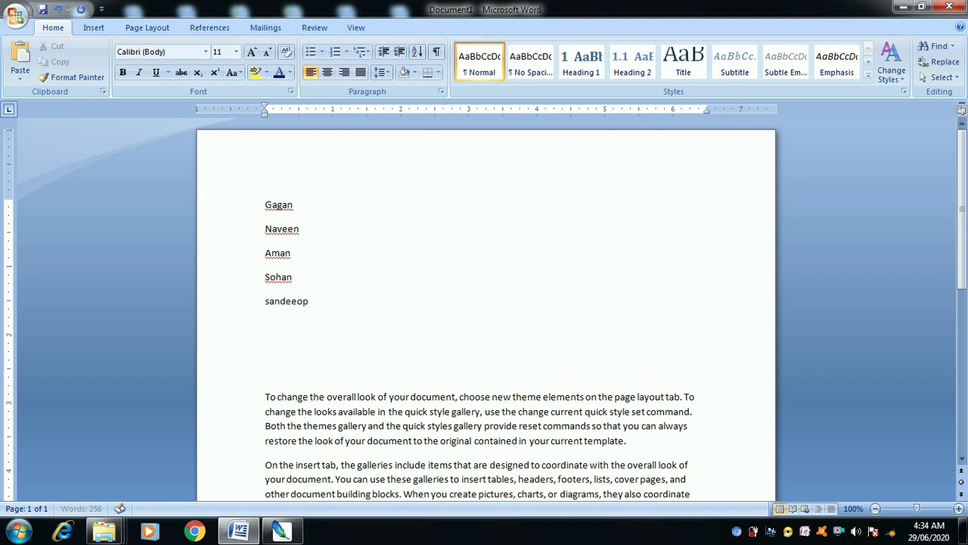
type("p")
key("Return")
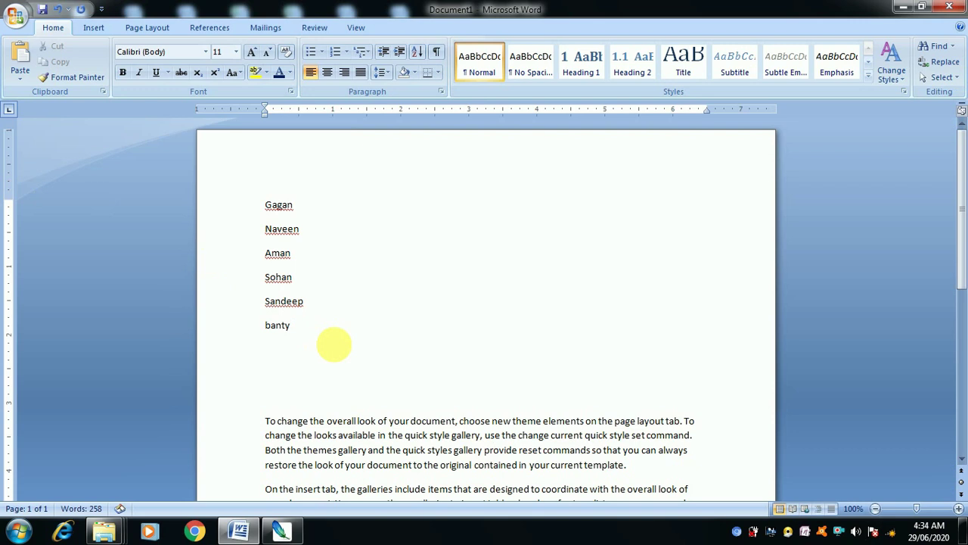
Step: Sort the names A to Z, then Z to A, and delete the list
left_click_drag(333, 344, 264, 164)
left_click(417, 52)
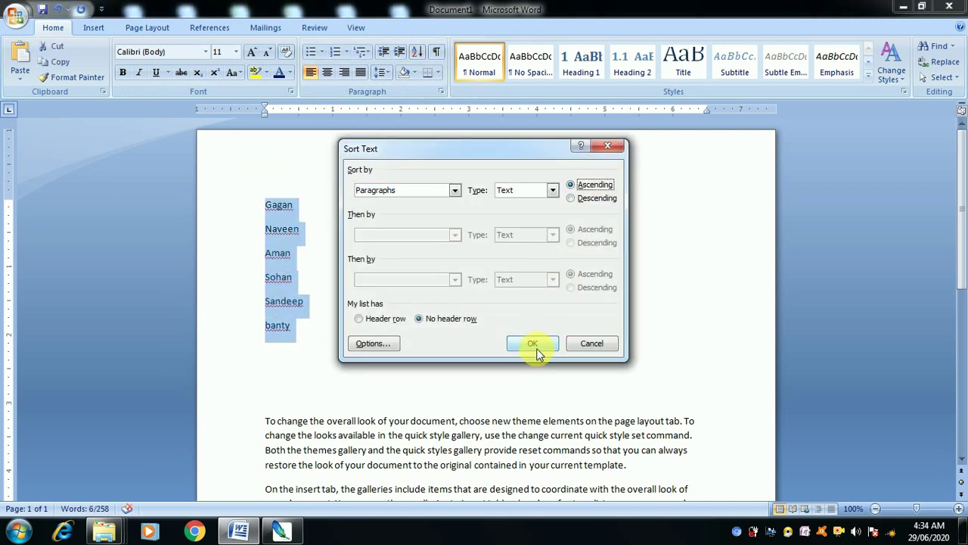
left_click(533, 344)
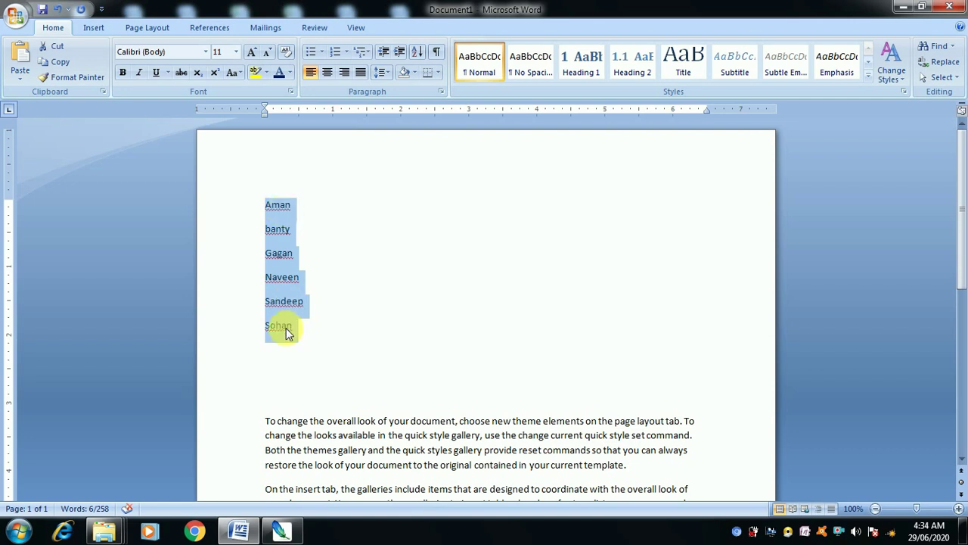
left_click(417, 51)
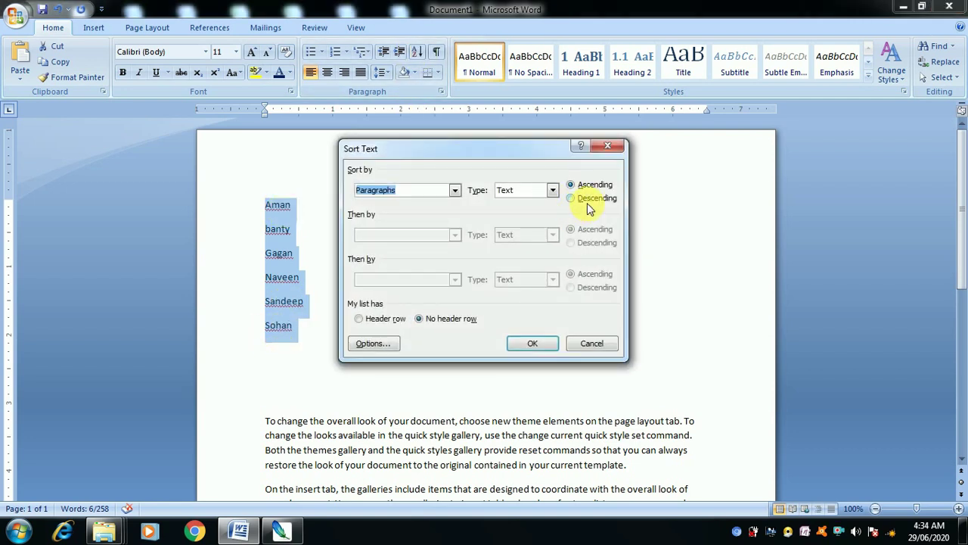
left_click(587, 201)
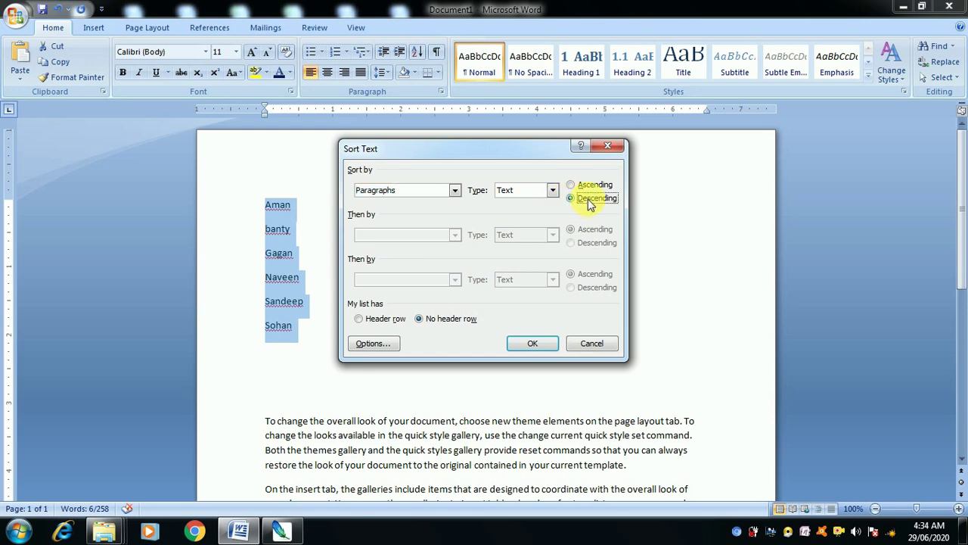
left_click(550, 344)
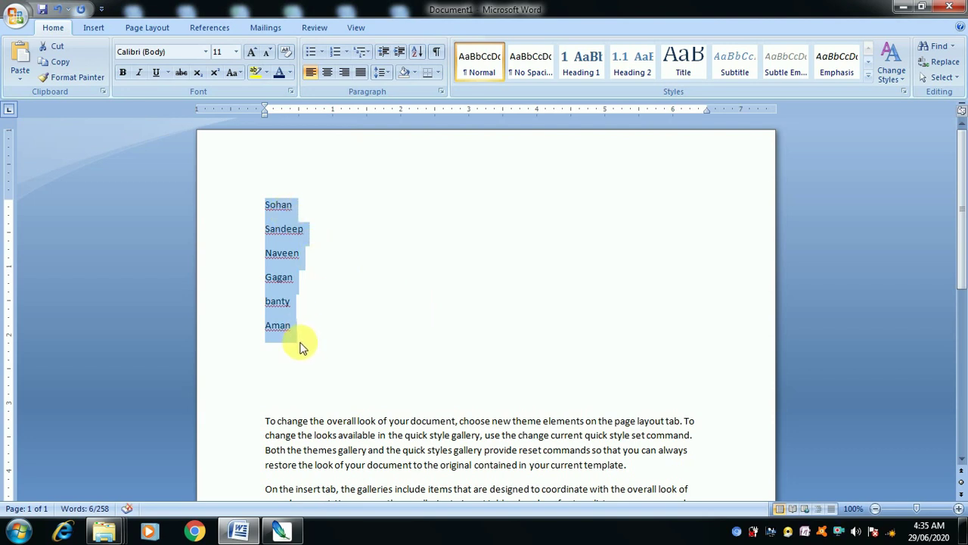
key("Delete")
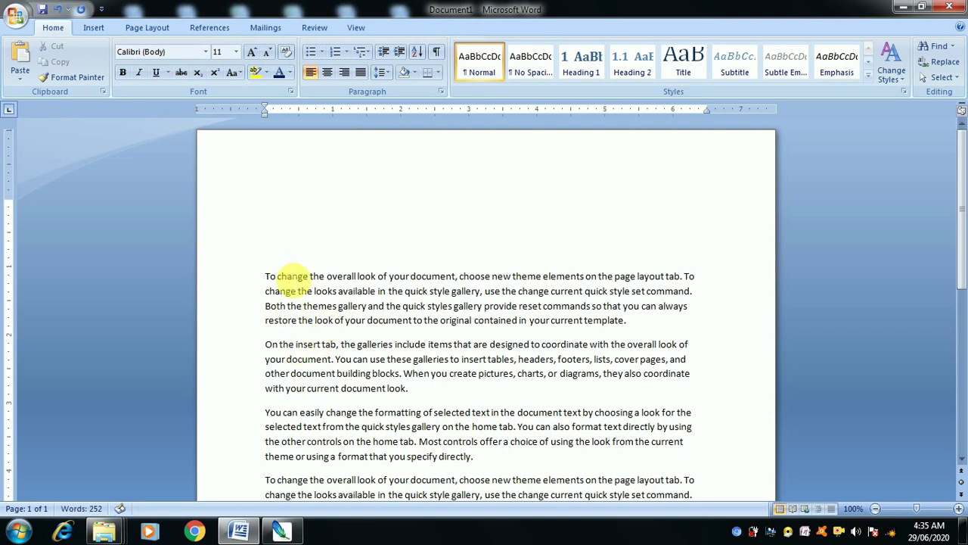
Step: Remove the leftover blank line and try Center, Right, Left and Justify alignment buttons
left_click(280, 257)
key("Delete")
key("Delete")
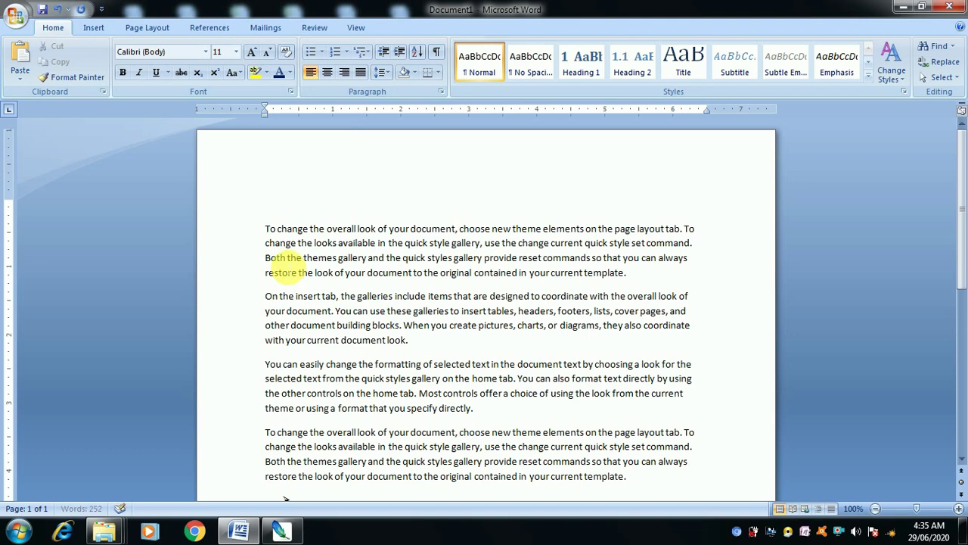
left_click_drag(631, 476, 282, 233)
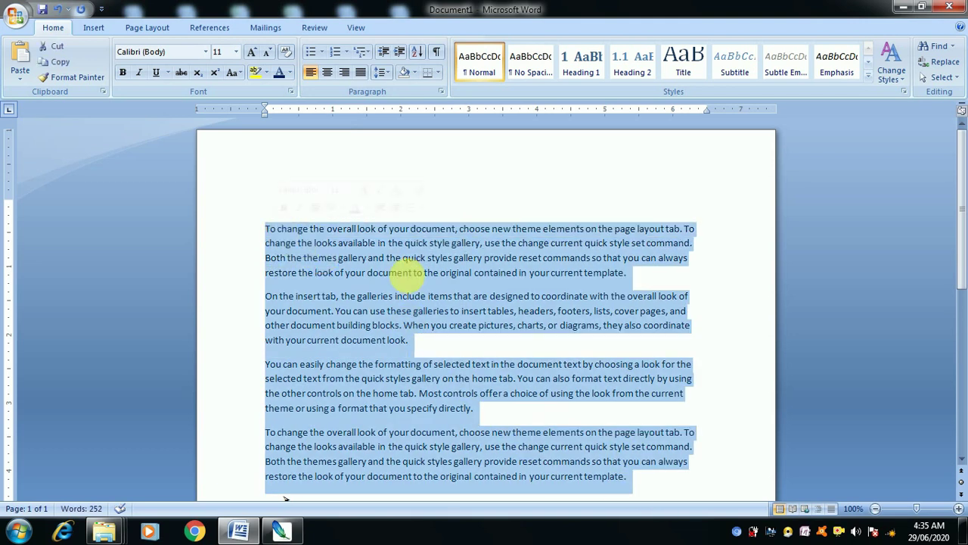
scroll(443, 313, "down", 2)
scroll(426, 309, "up", 1)
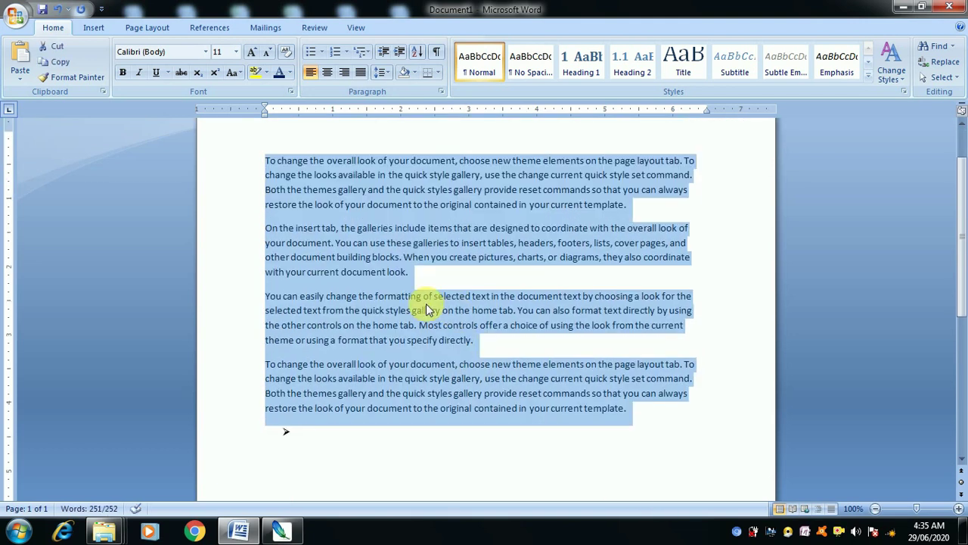
left_click(328, 73)
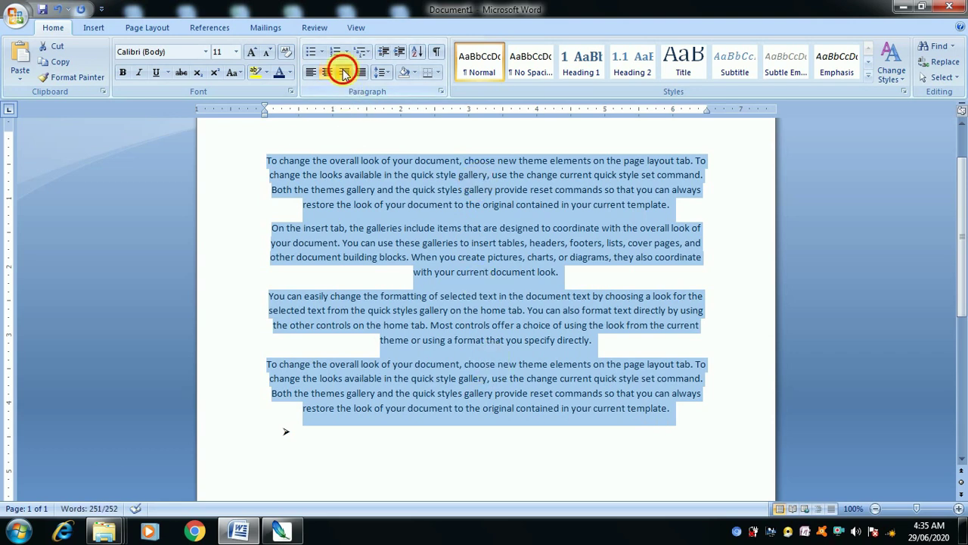
left_click(345, 73)
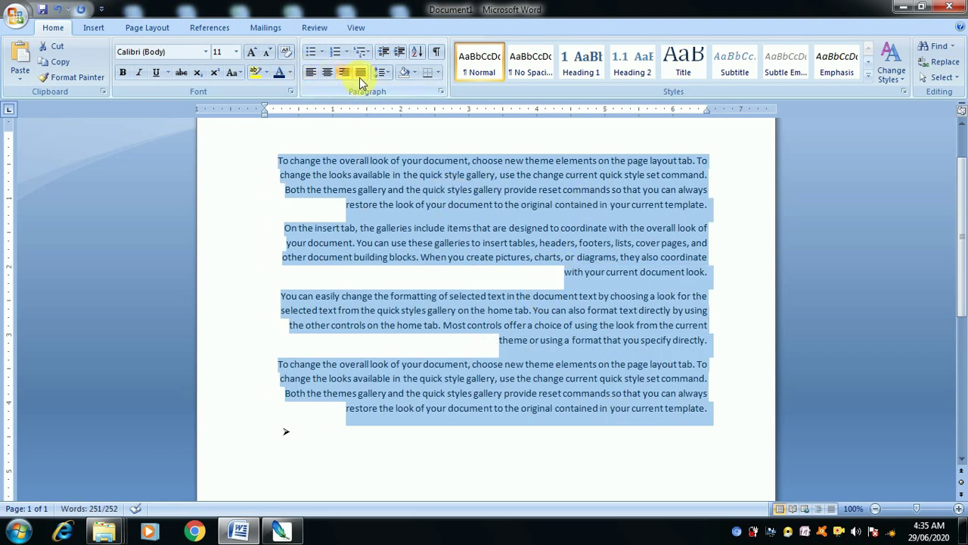
left_click(311, 74)
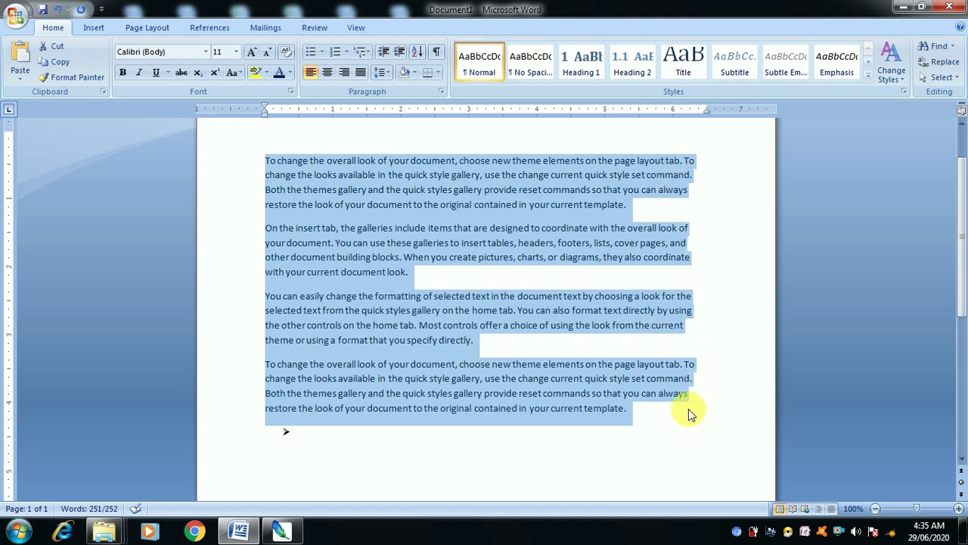
left_click(360, 71)
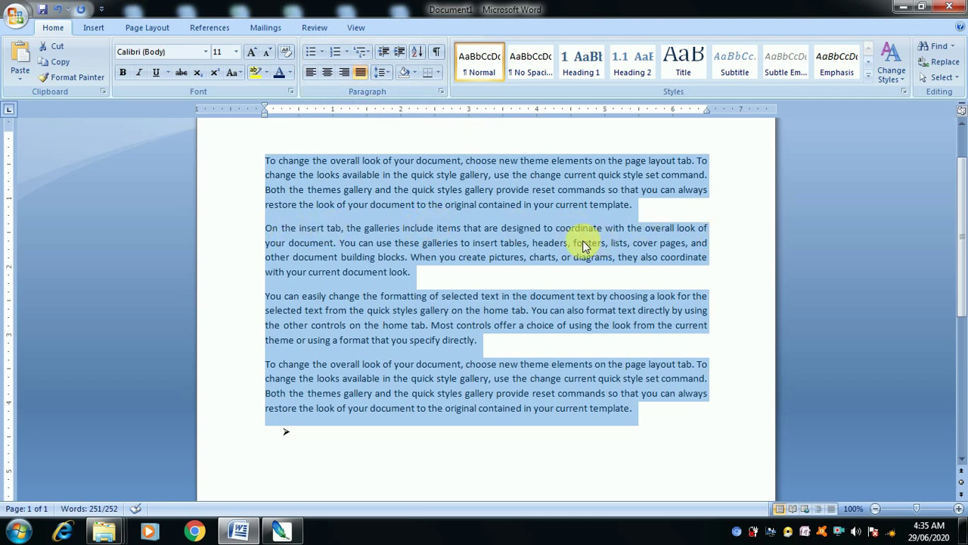
left_click(312, 71)
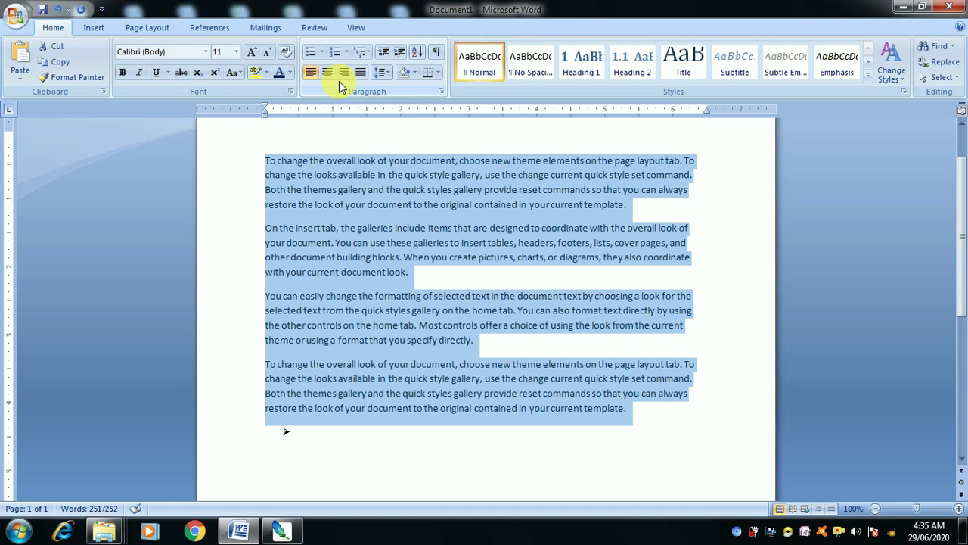
Step: Cycle alignment with Ctrl+E, Ctrl+R and Ctrl+L, ending justified with Ctrl+J
key("ctrl+e")
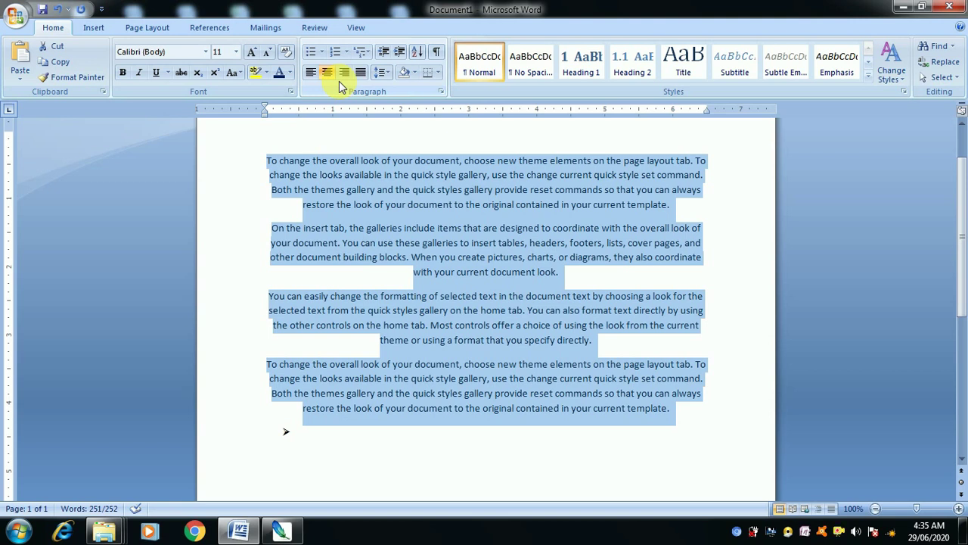
key("ctrl+r")
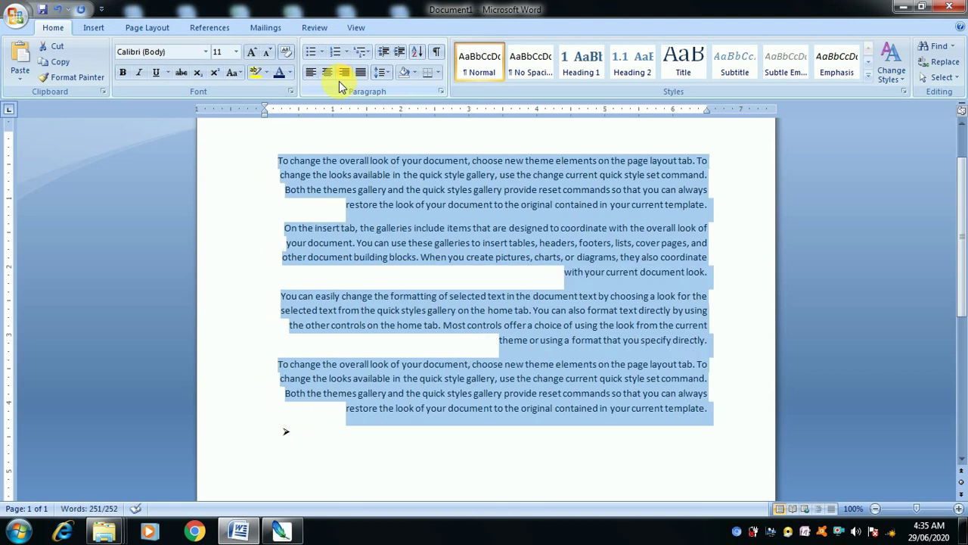
key("ctrl+l")
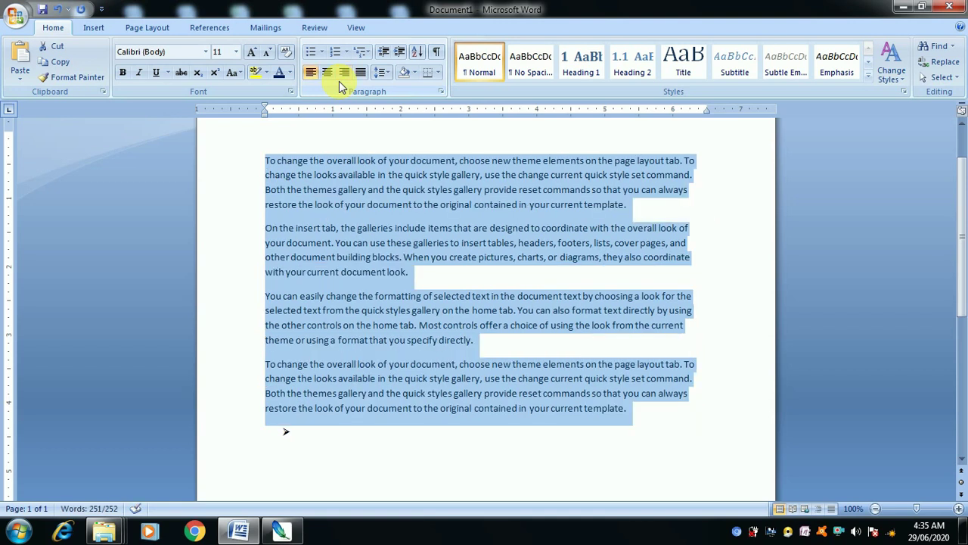
key("ctrl+j")
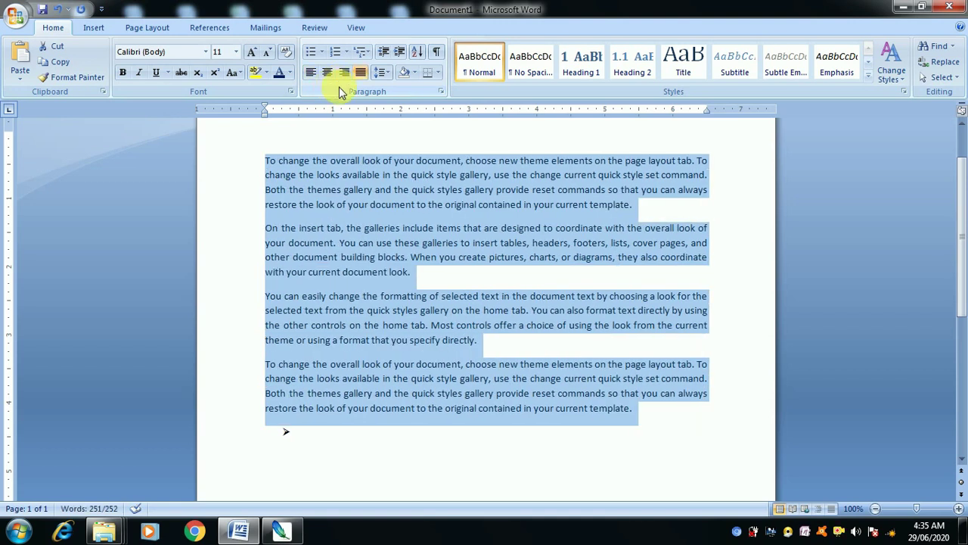
Step: Left-align the paragraphs, try 2.5 line spacing before returning to 1.15, and shade them light red
left_click(308, 71)
left_click(381, 72)
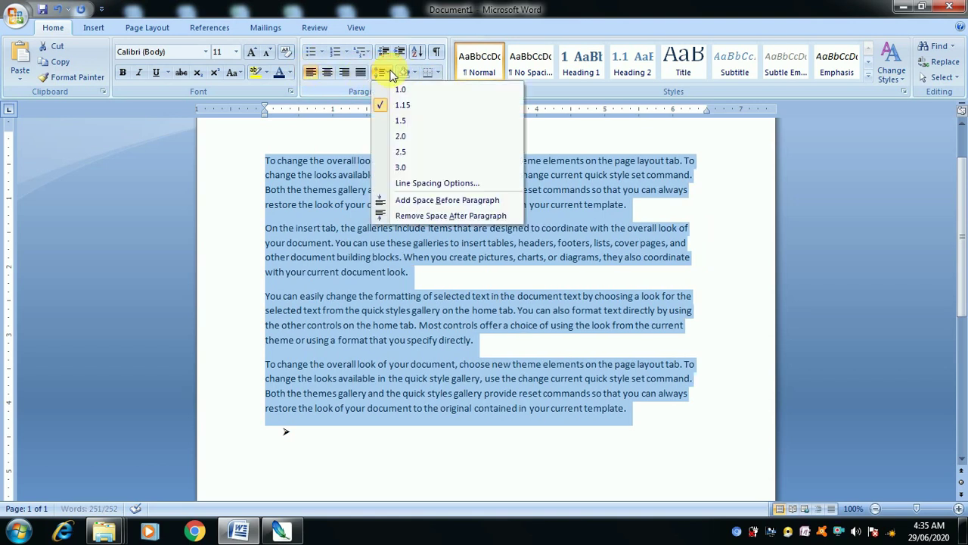
left_click(406, 151)
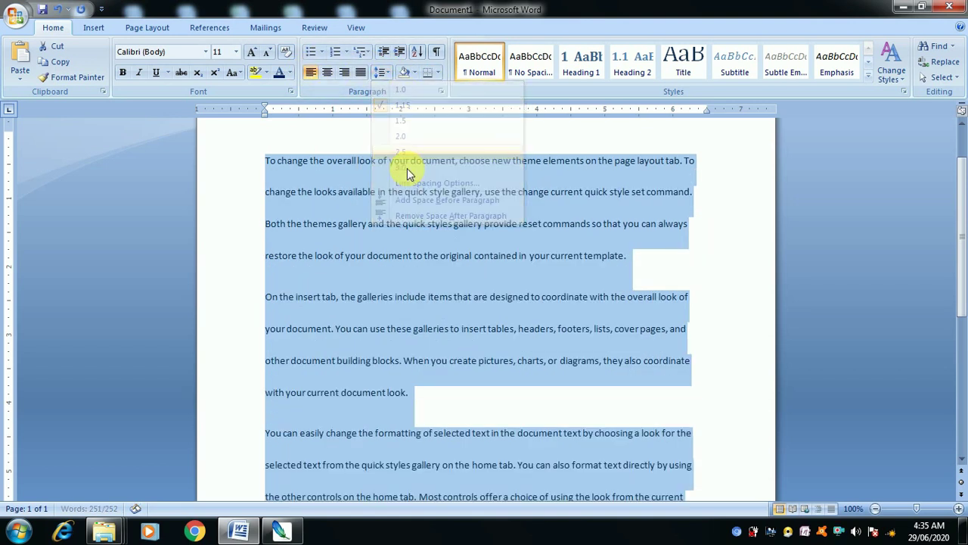
left_click(381, 72)
left_click(401, 106)
left_click(381, 72)
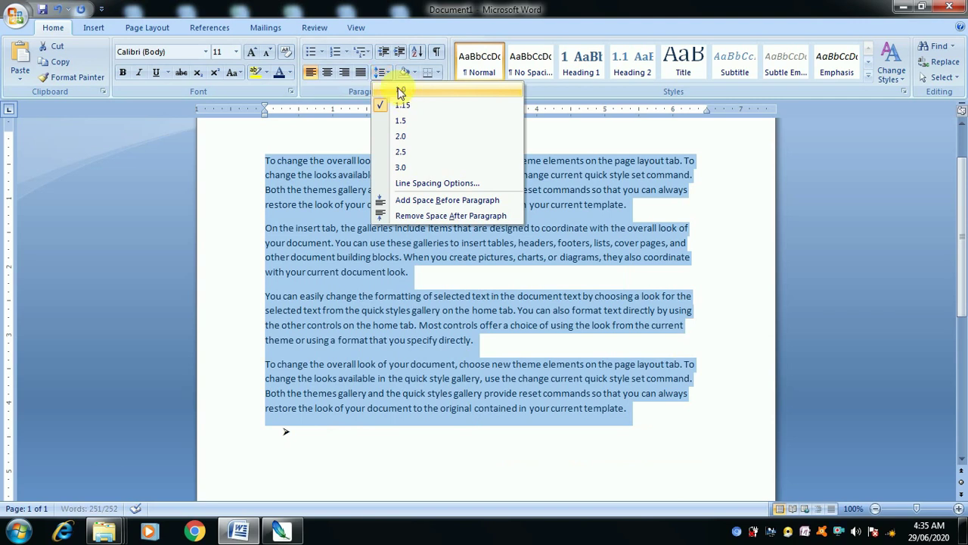
left_click(414, 75)
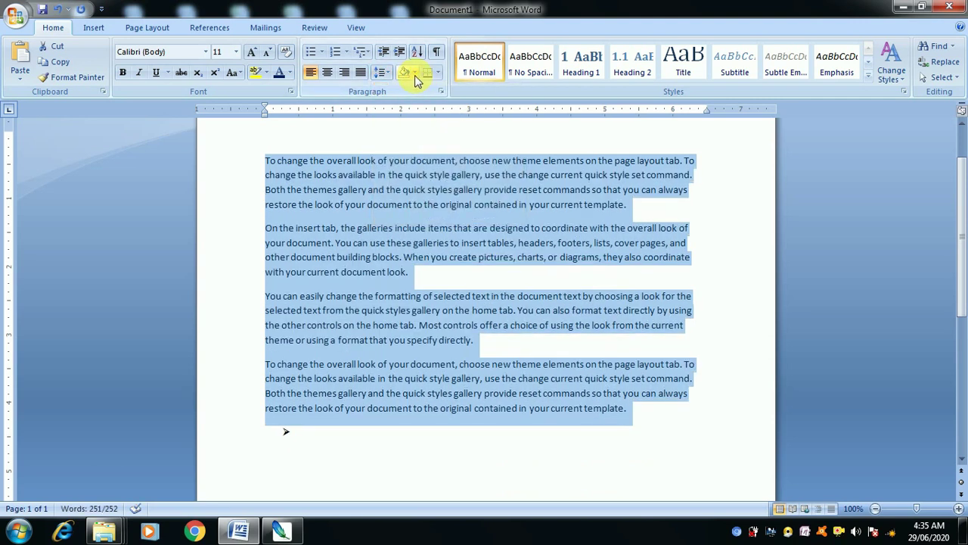
left_click(414, 75)
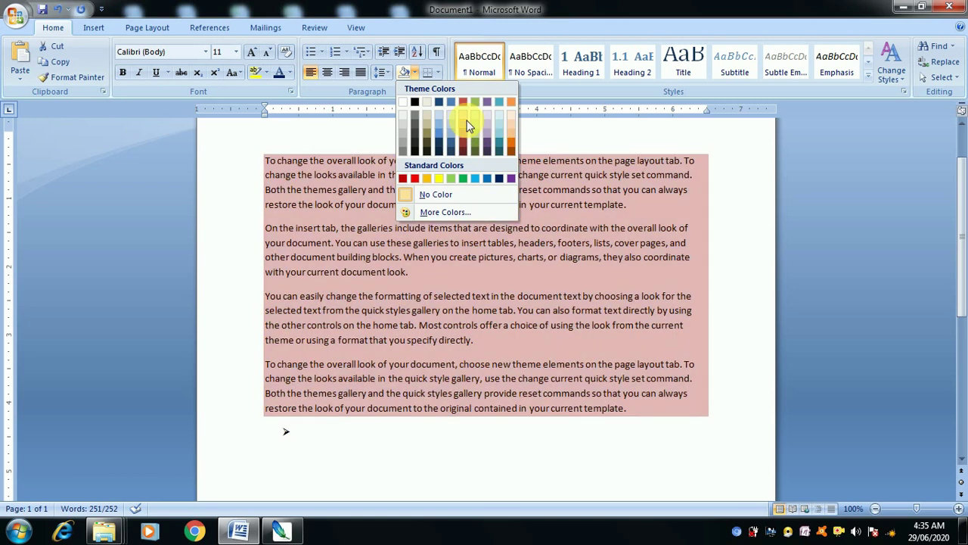
left_click(467, 123)
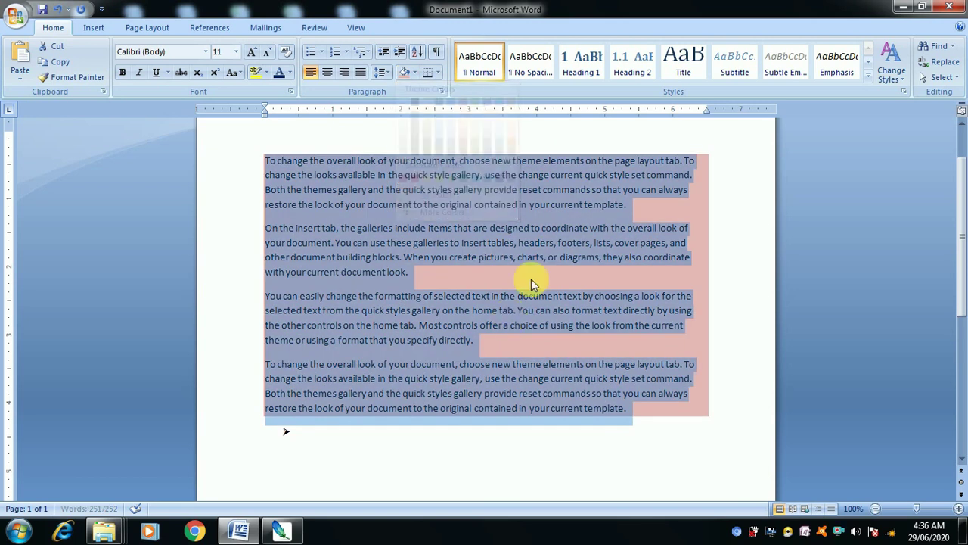
Step: Add bottom, top, left and right borders around the paragraphs
left_click(441, 75)
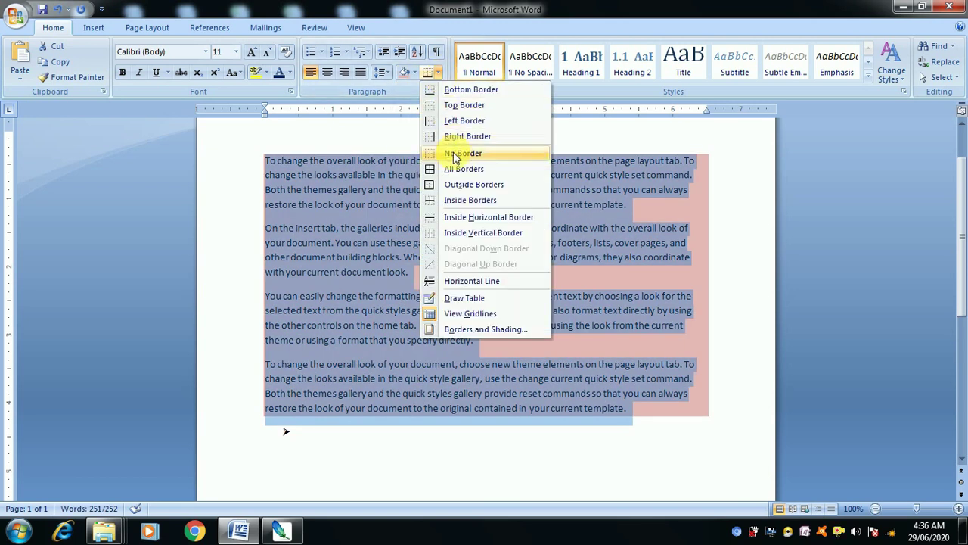
left_click(447, 89)
left_click(439, 74)
left_click(453, 105)
left_click(439, 73)
left_click(449, 123)
left_click(439, 74)
left_click(457, 136)
left_click(737, 282)
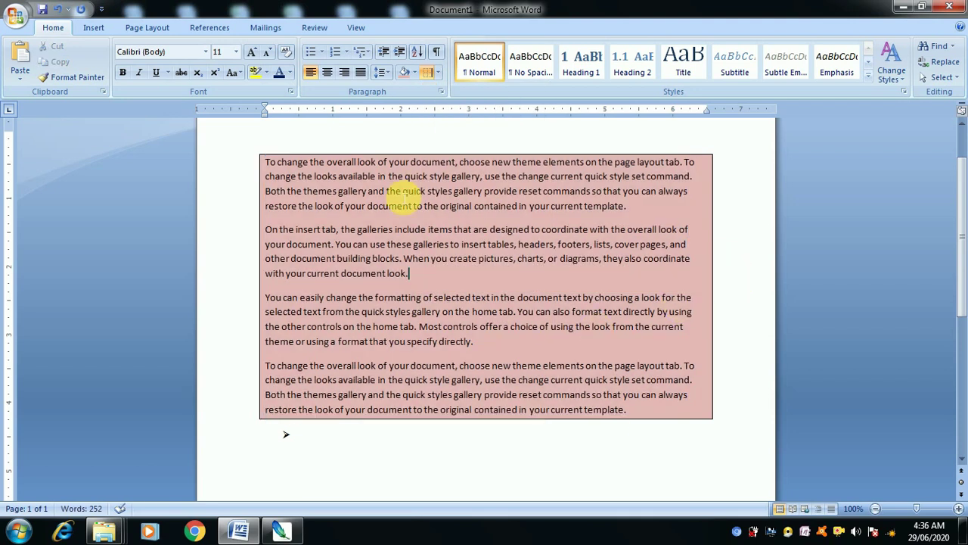
Step: Select all the text and remove the borders with No Border
key("ctrl+a")
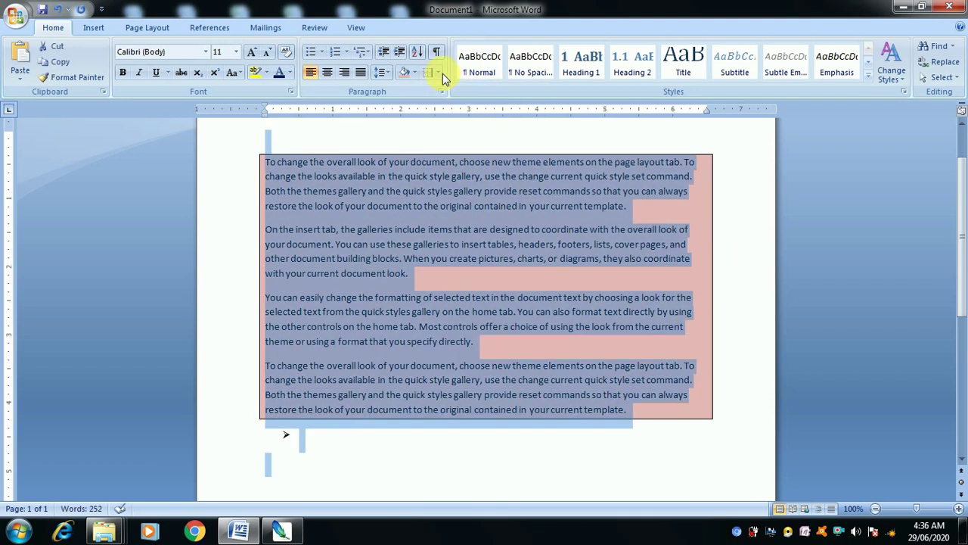
left_click(439, 73)
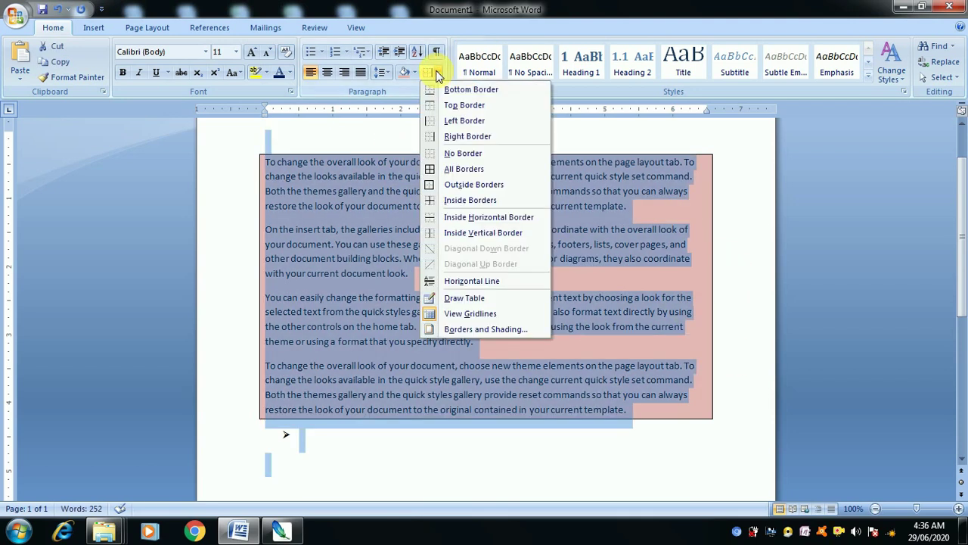
left_click(462, 153)
left_click(737, 220)
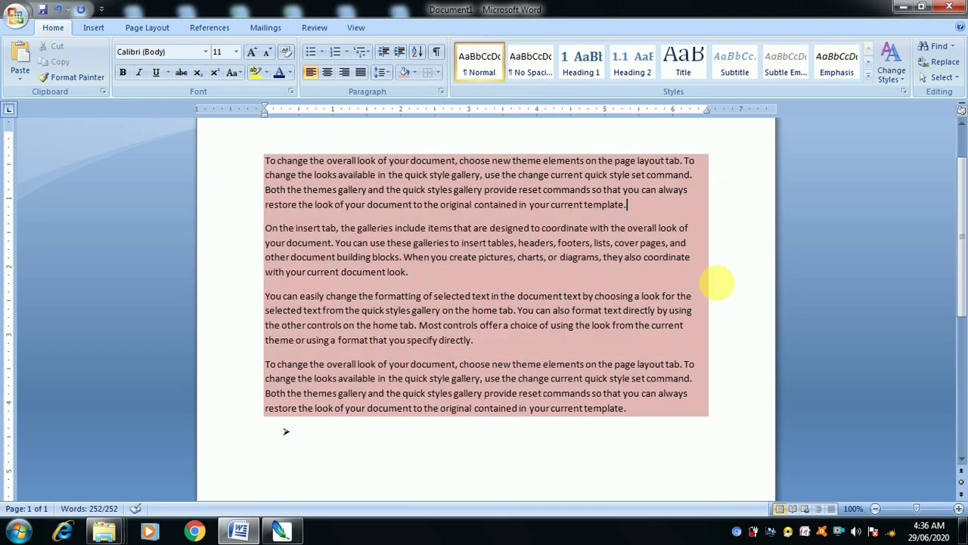
left_click_drag(665, 415, 252, 106)
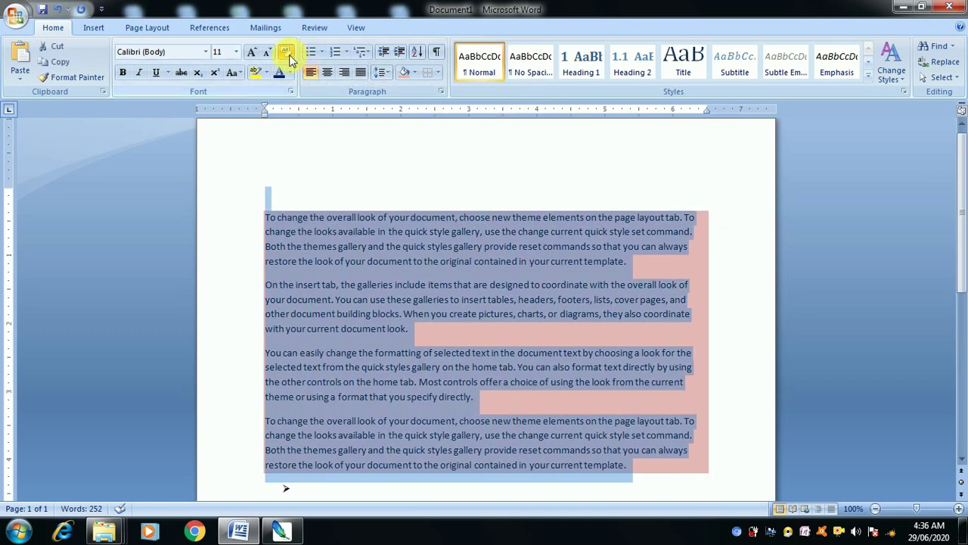
left_click(286, 51)
left_click(715, 220)
scroll(715, 289, "down", 1)
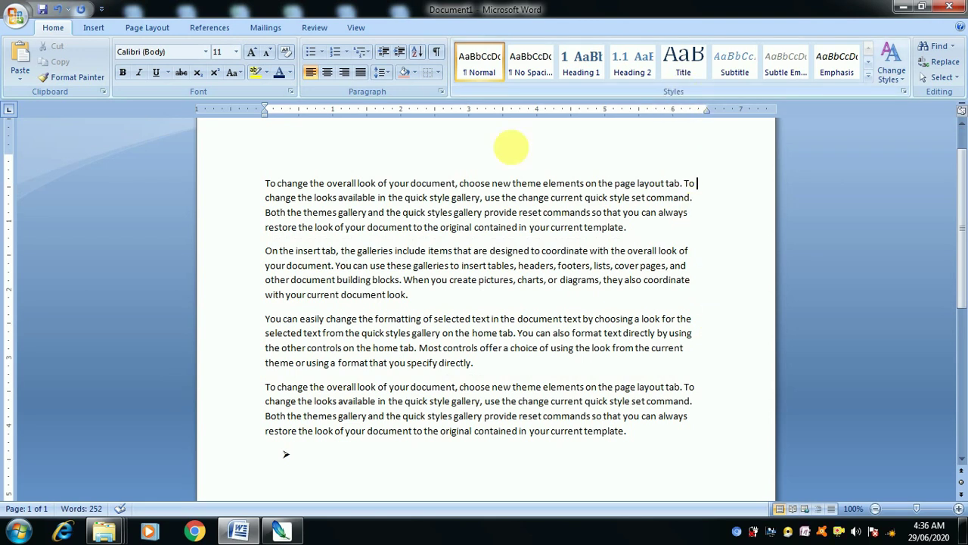
left_click_drag(635, 229, 210, 184)
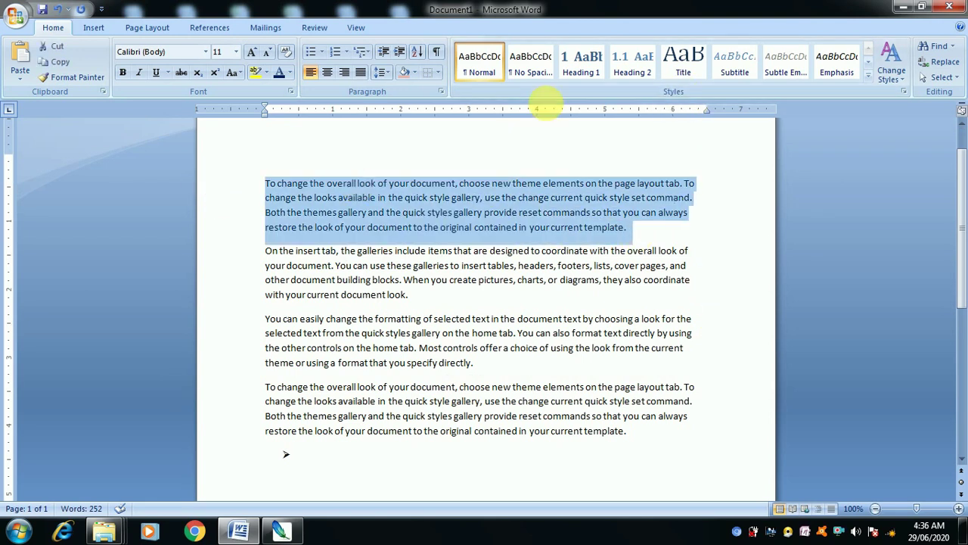
left_click(632, 62)
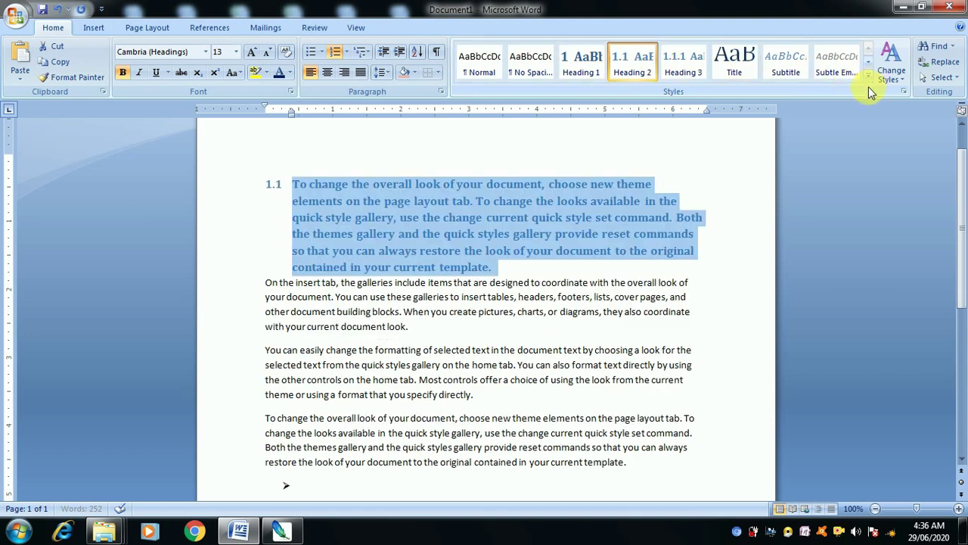
left_click(868, 77)
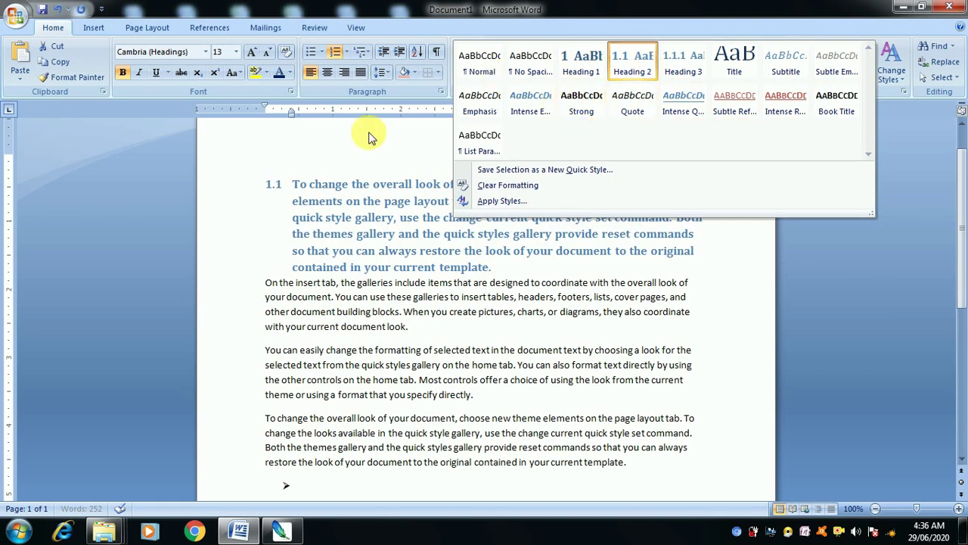
left_click(287, 51)
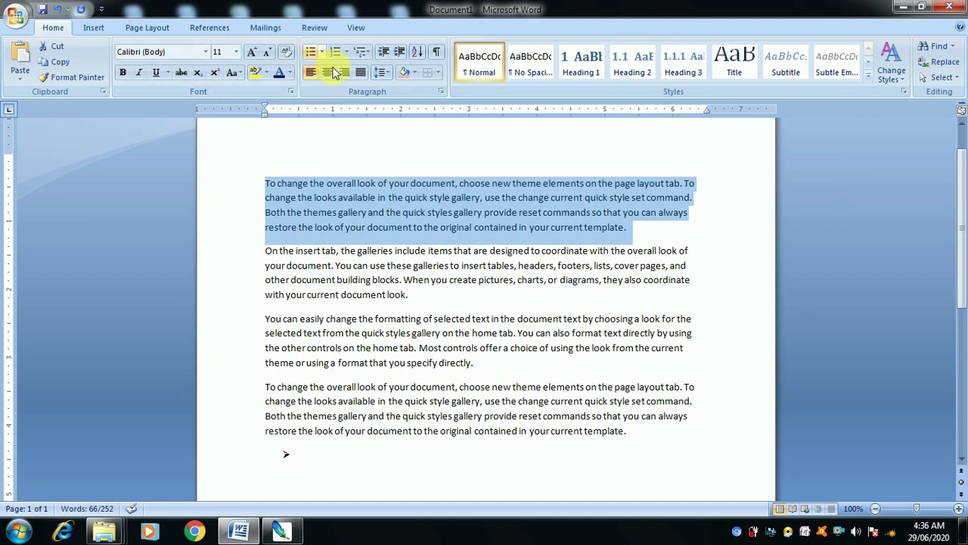
mouse_move(628, 227)
left_mouse_down()
mouse_move(199, 172)
mouse_move(260, 186)
left_mouse_up()
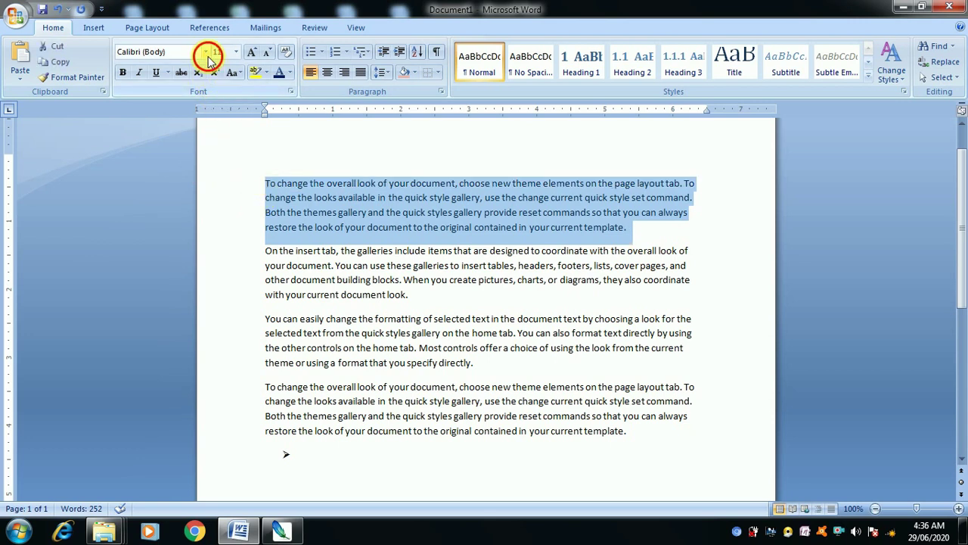
Step: Format the first paragraph in bold, red Forte font
left_click(205, 52)
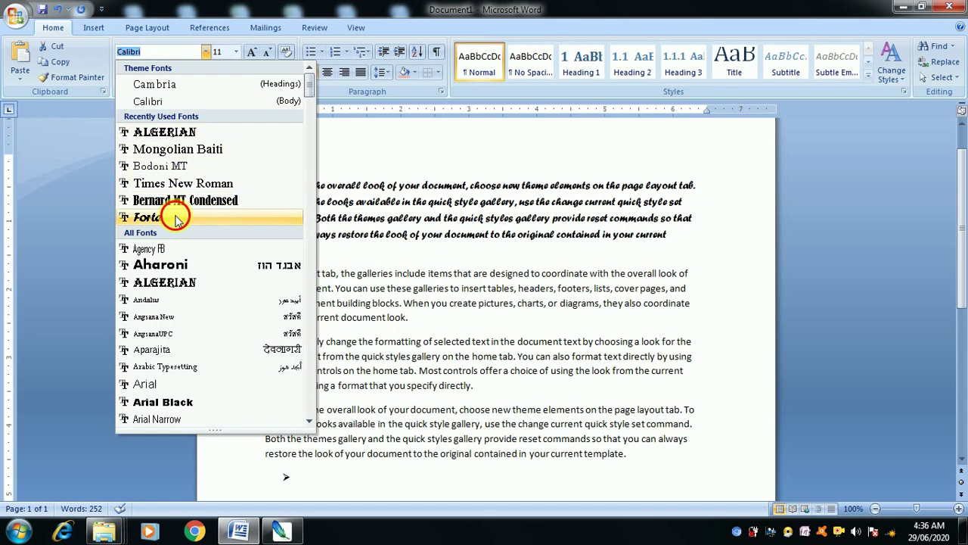
left_click(148, 217)
left_click(123, 71)
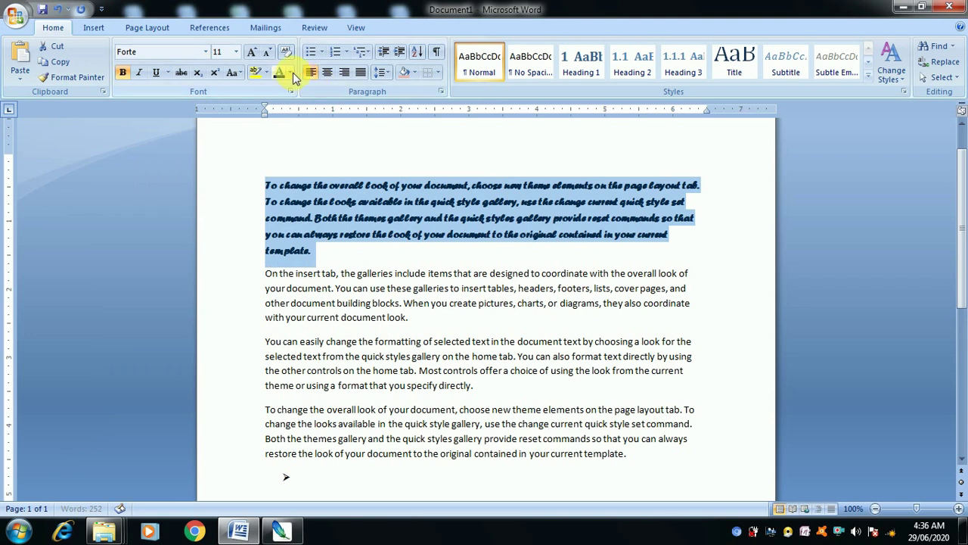
left_click(291, 72)
left_click(300, 229)
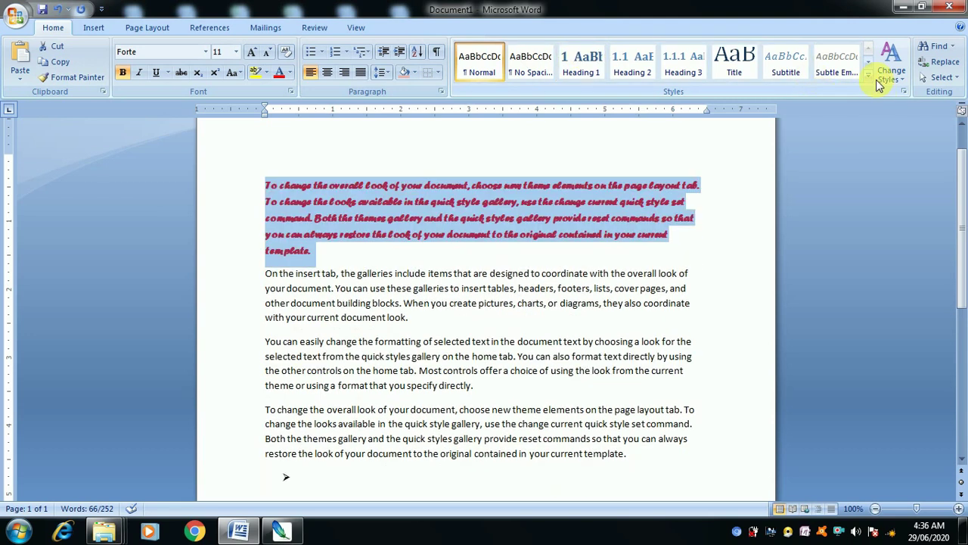
Step: Save that formatting as a new quick style named abc
left_click(868, 77)
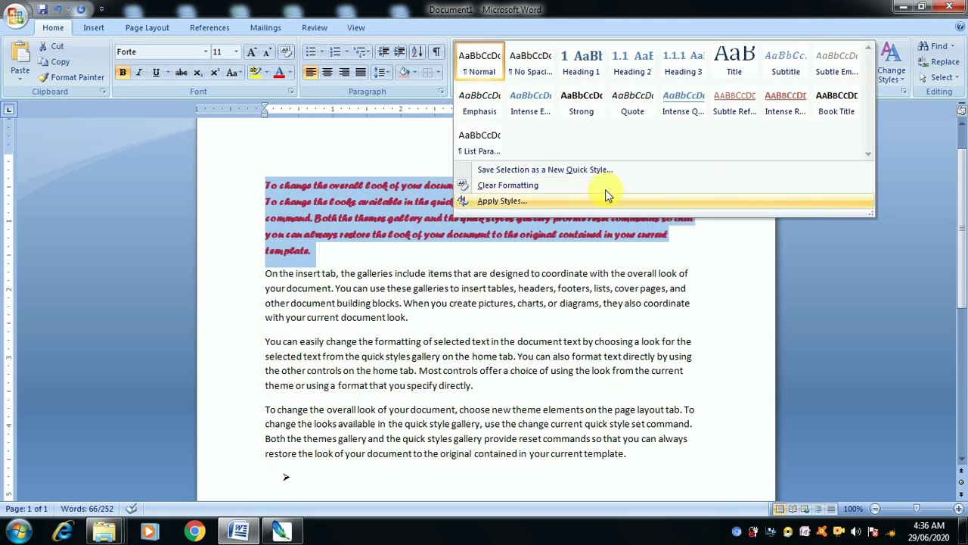
left_click(601, 175)
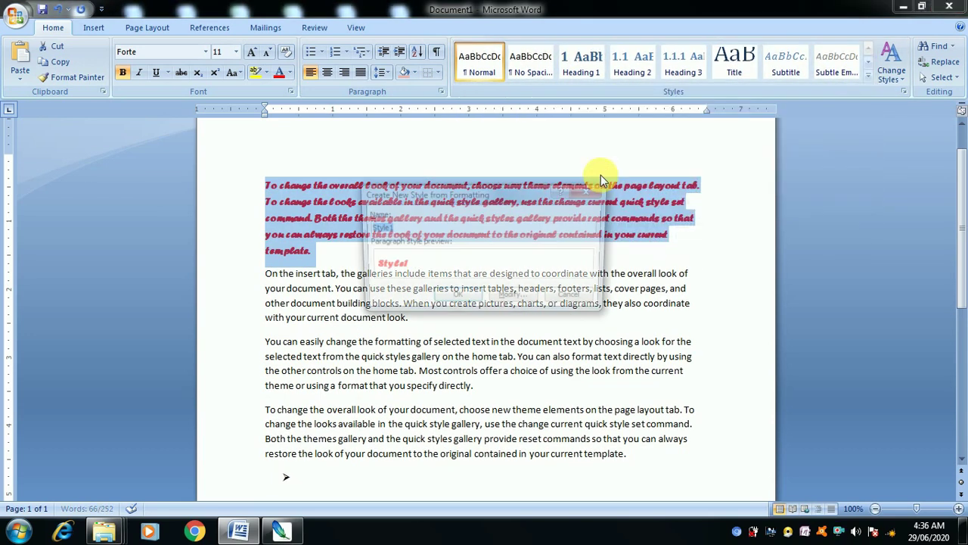
left_click_drag(475, 195, 706, 44)
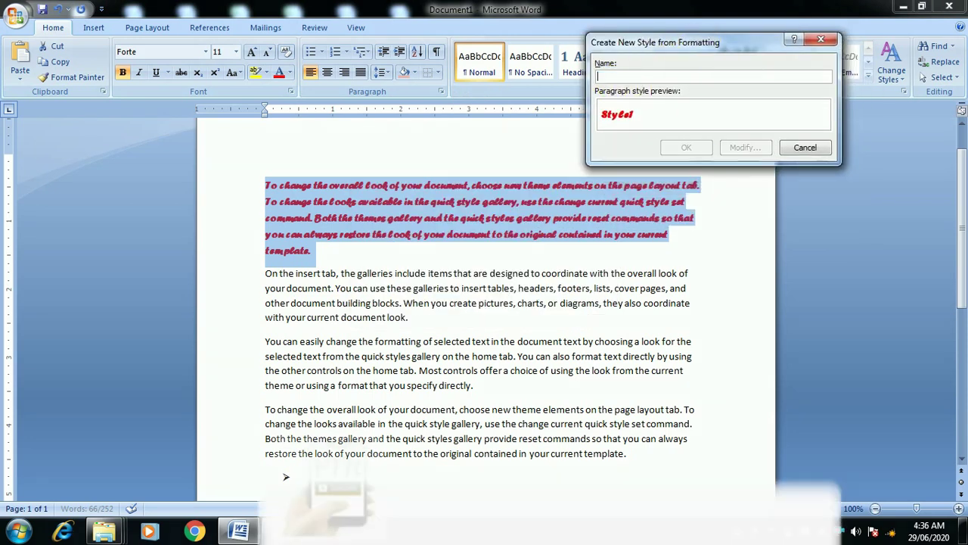
type("abc")
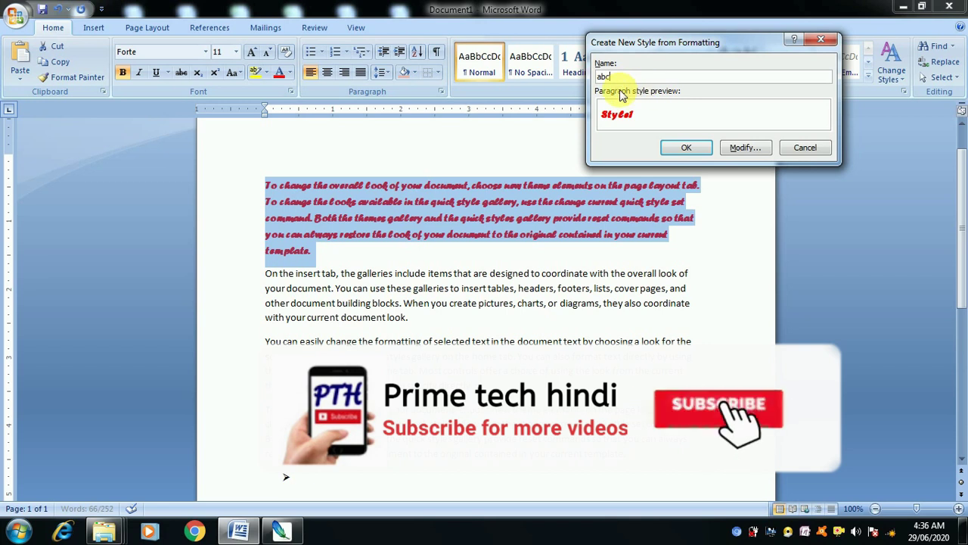
left_click(687, 146)
left_click(733, 240)
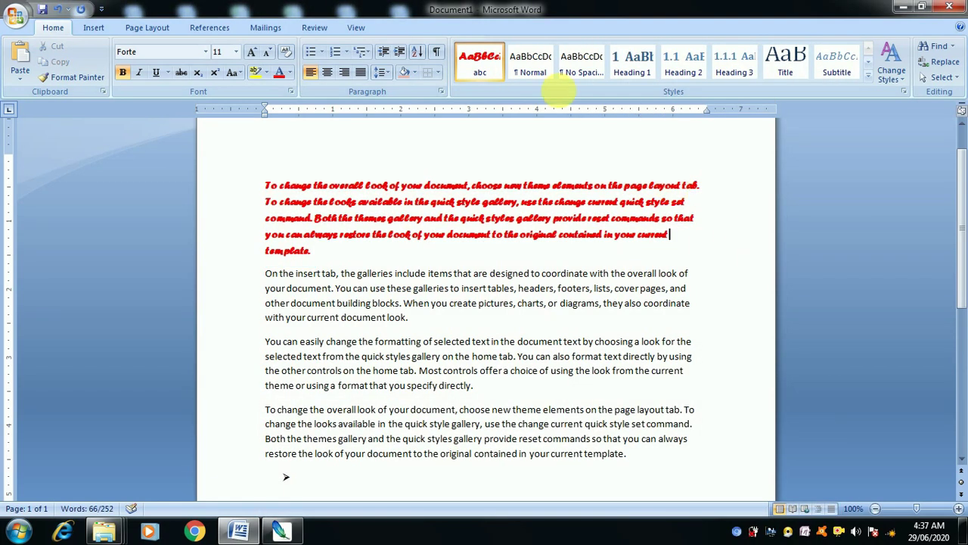
Step: Apply the abc style to the last and third paragraphs
scroll(579, 341, "down", 1)
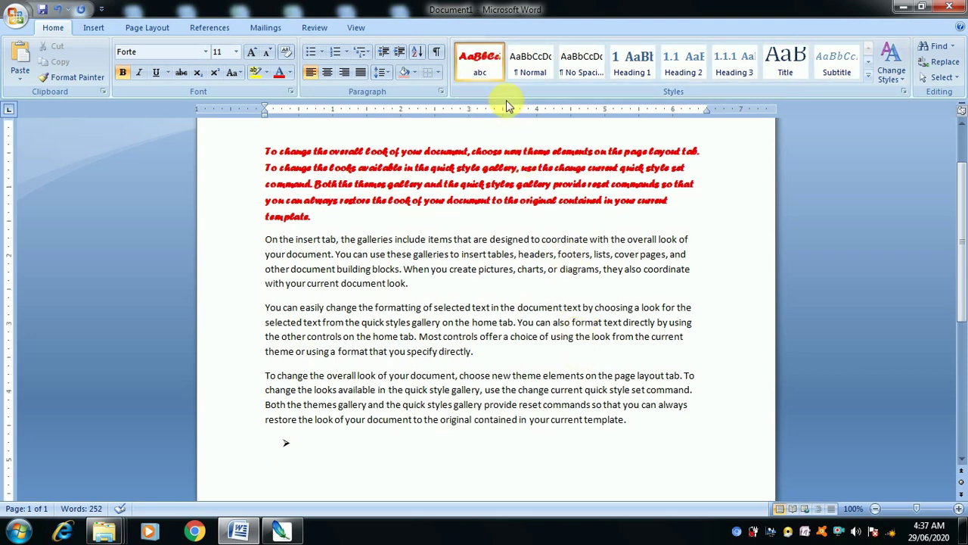
left_click_drag(639, 428, 265, 385)
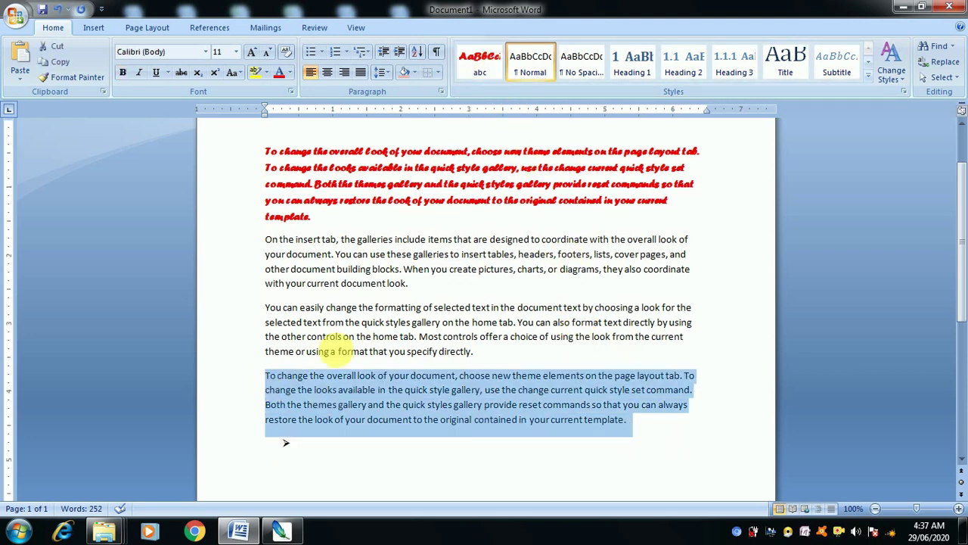
left_click(473, 68)
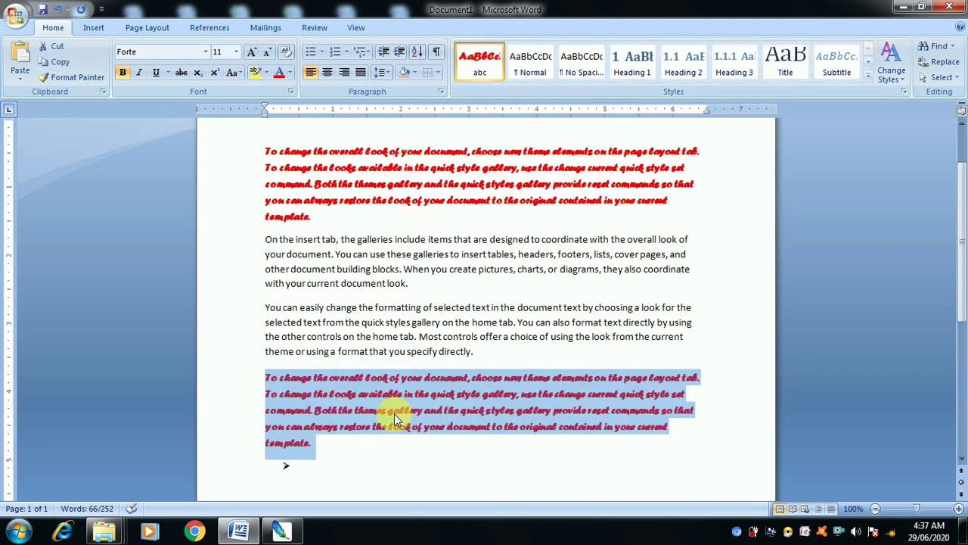
left_click(472, 382)
left_click_drag(475, 352, 266, 307)
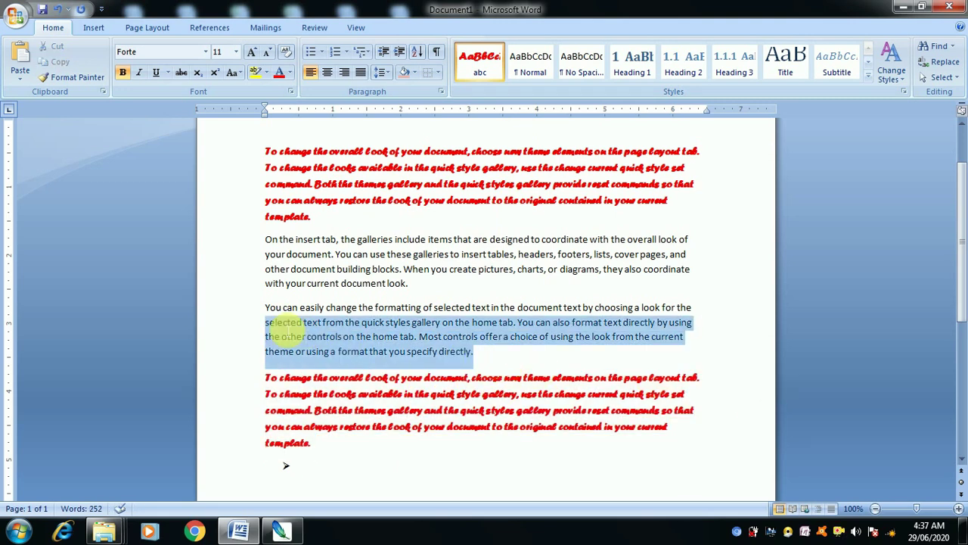
left_click(471, 67)
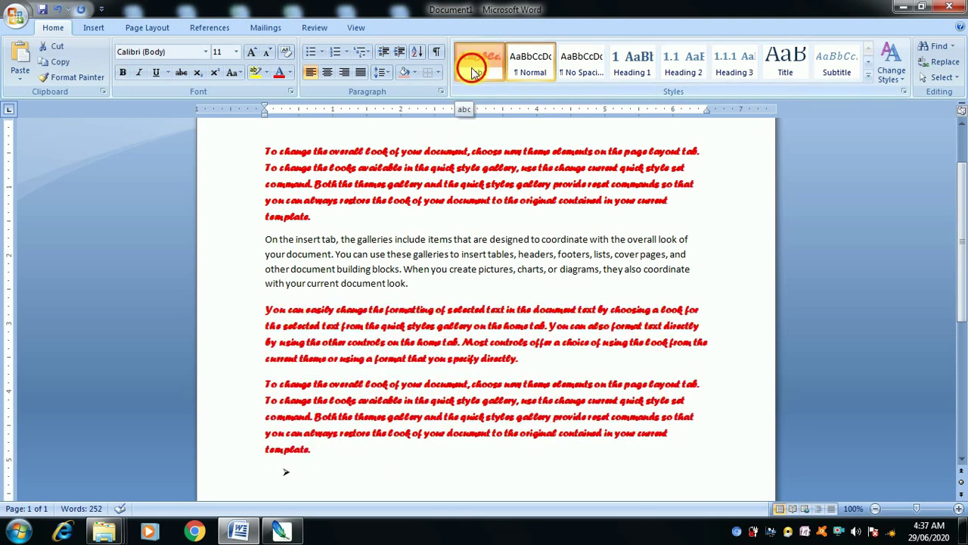
left_click(778, 310)
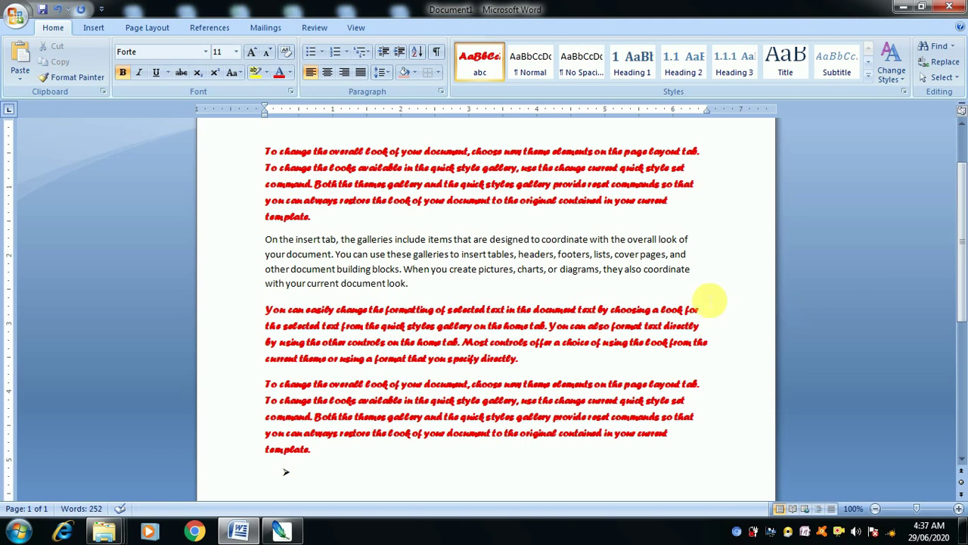
Step: Remove abc from the Quick Style gallery and clear all text back to plain Normal
right_click(484, 68)
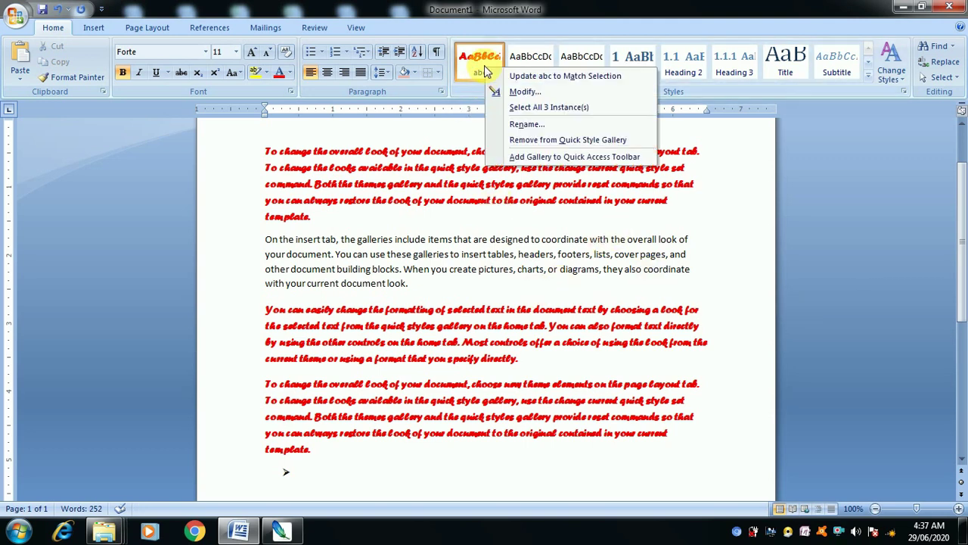
left_click(530, 140)
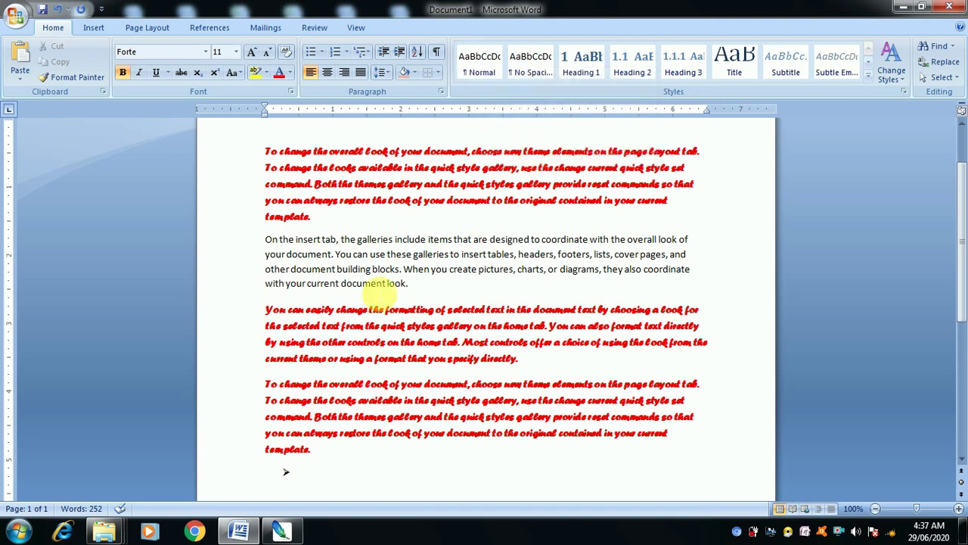
key("ctrl+a")
left_click(286, 51)
left_click(893, 180)
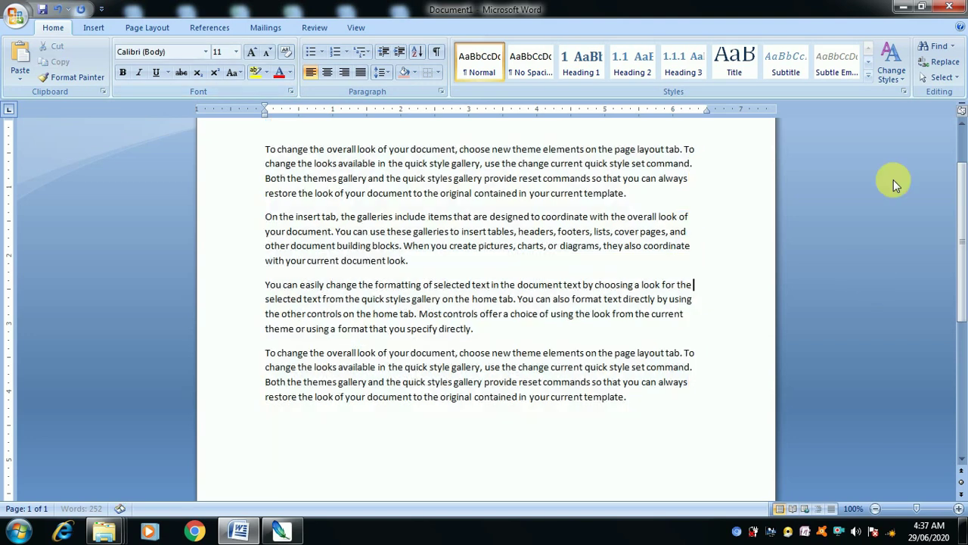
Step: Select the first paragraph, apply the Flow colour scheme and check the font colour palette
left_click(887, 81)
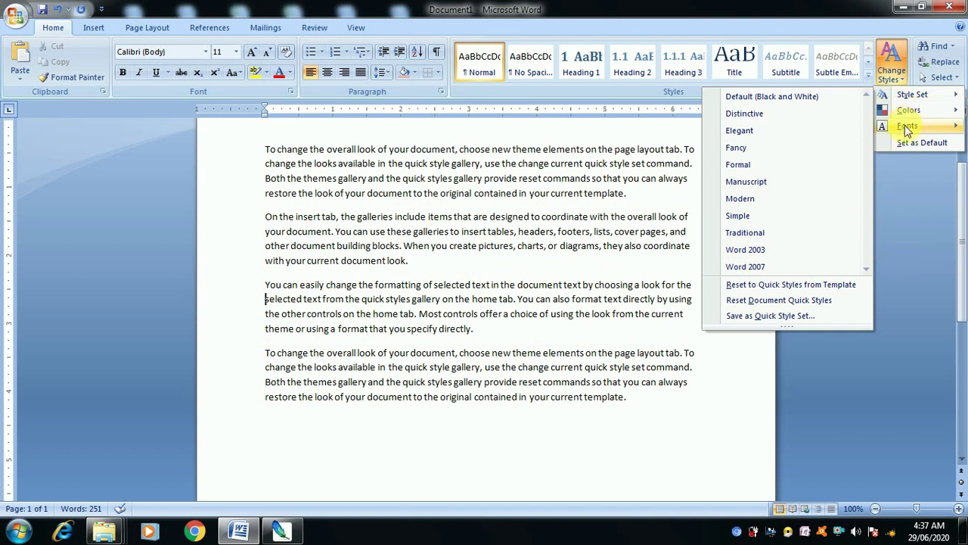
mouse_move(909, 110)
left_click(903, 263)
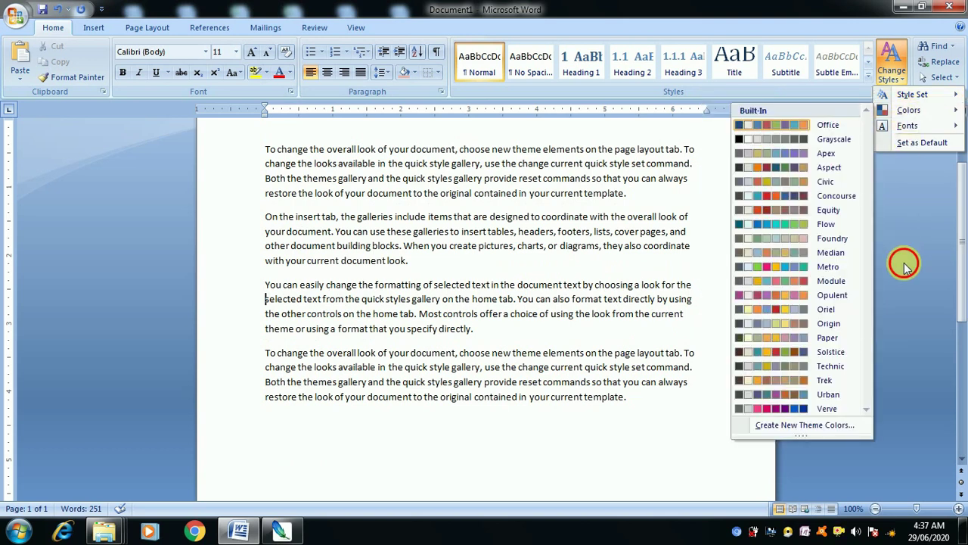
left_click_drag(625, 194, 266, 150)
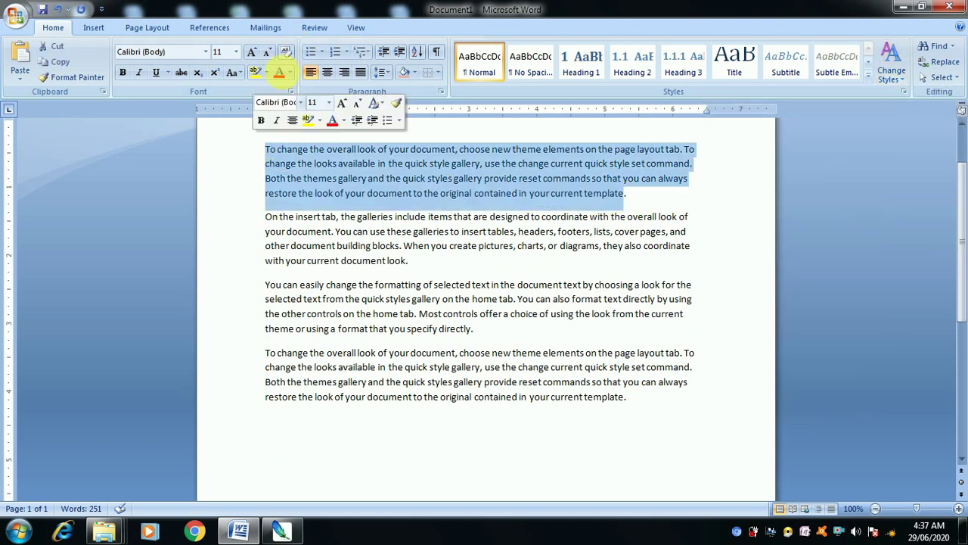
left_click(290, 72)
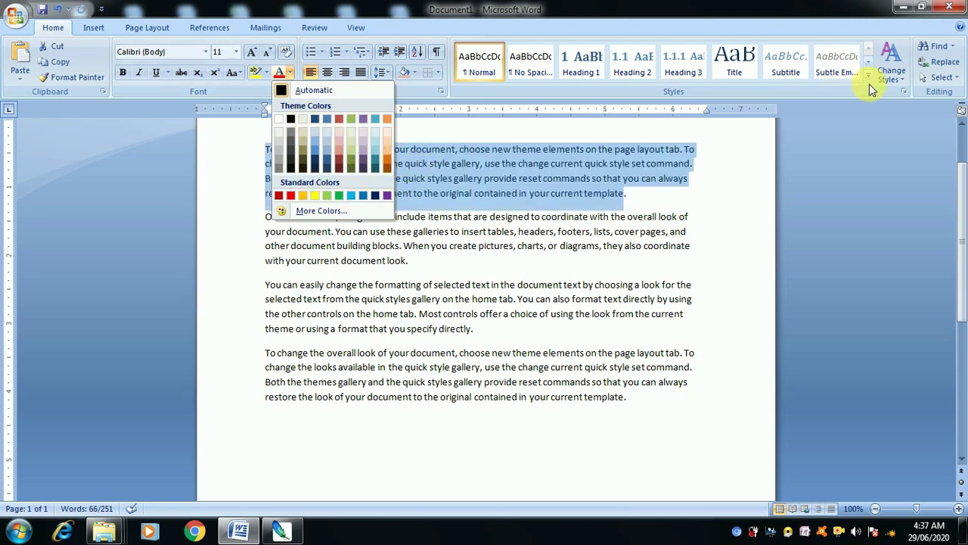
left_click(891, 65)
mouse_move(910, 110)
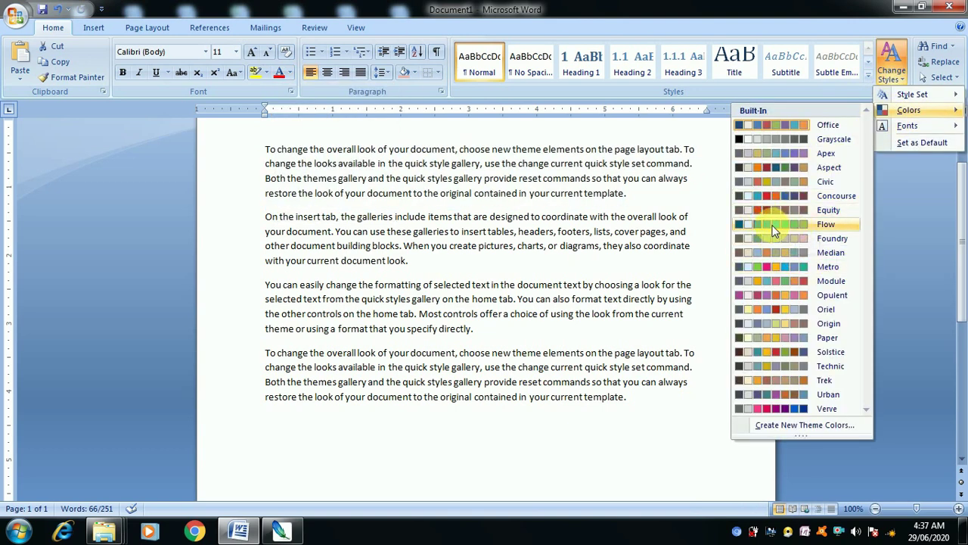
left_click(792, 226)
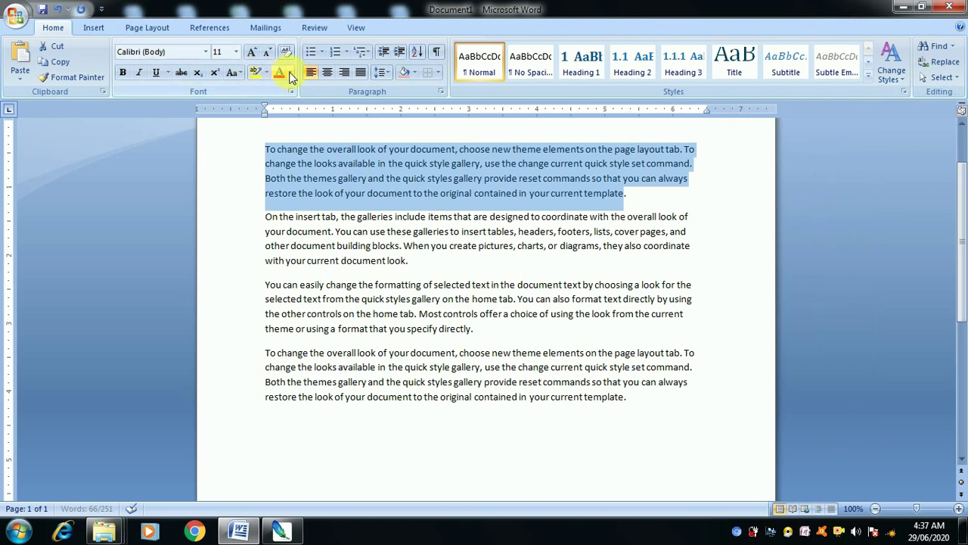
left_click(290, 73)
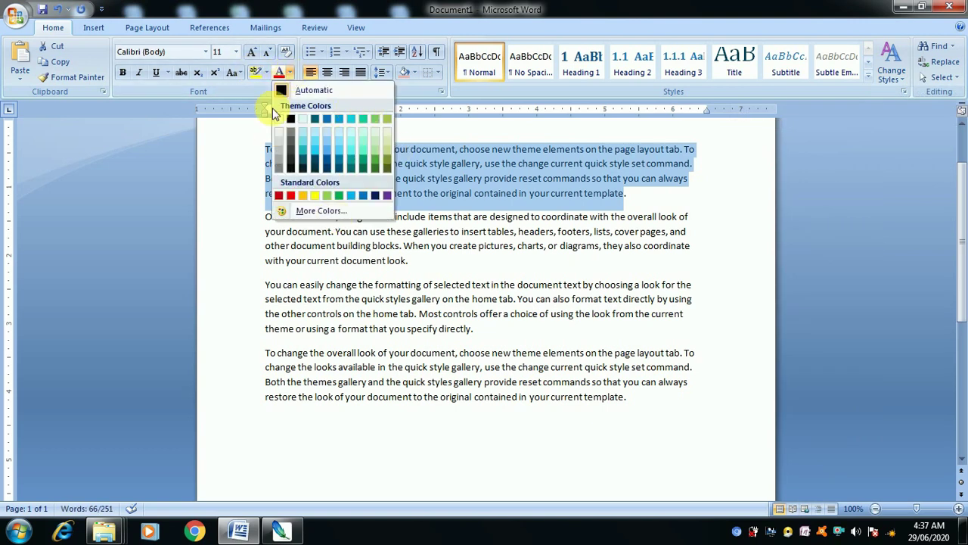
Step: Switch to a pink-toned theme colour scheme, then select the text from the document end
left_click(891, 68)
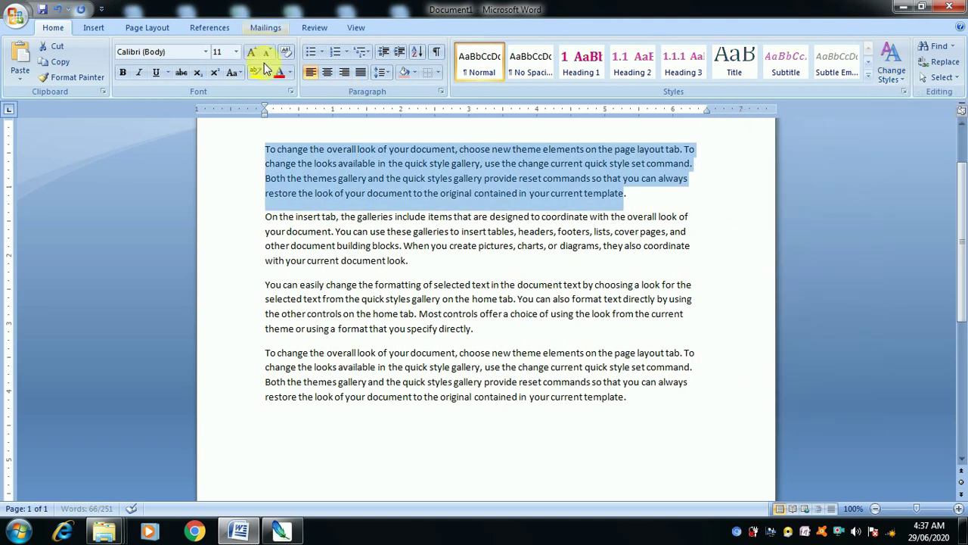
left_click(291, 73)
key("Escape")
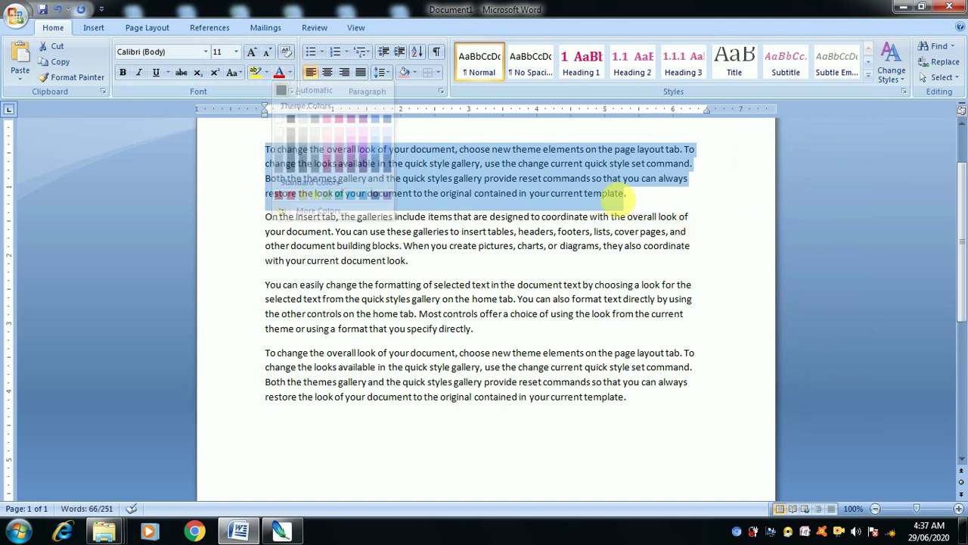
left_click(830, 267)
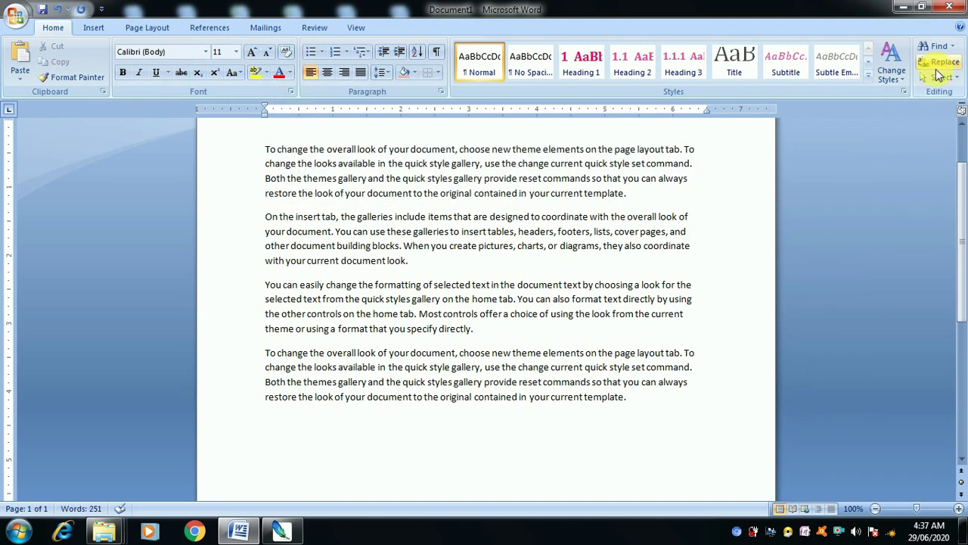
mouse_move(631, 438)
left_mouse_down()
mouse_move(254, 170)
mouse_move(242, 146)
left_mouse_up()
left_click_drag(791, 330, 798, 352)
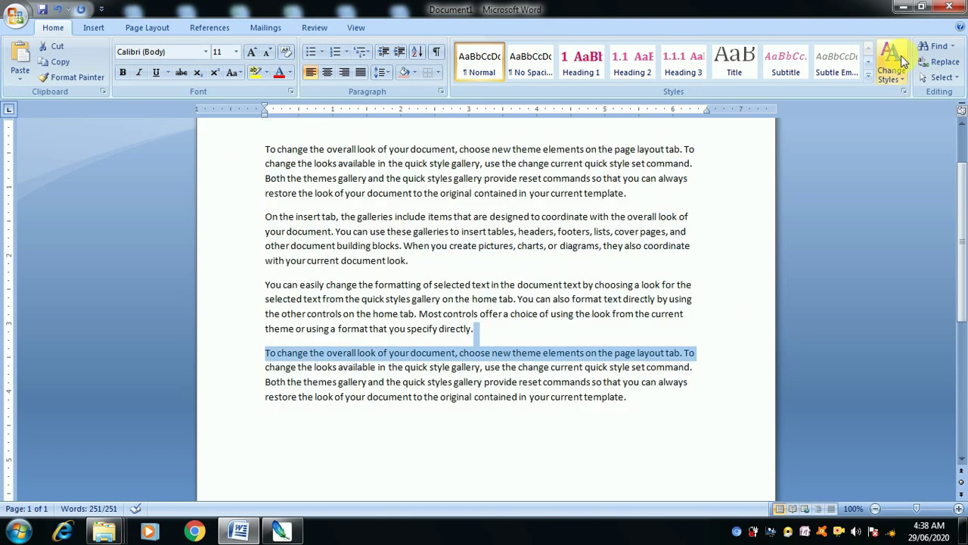
left_click(938, 46)
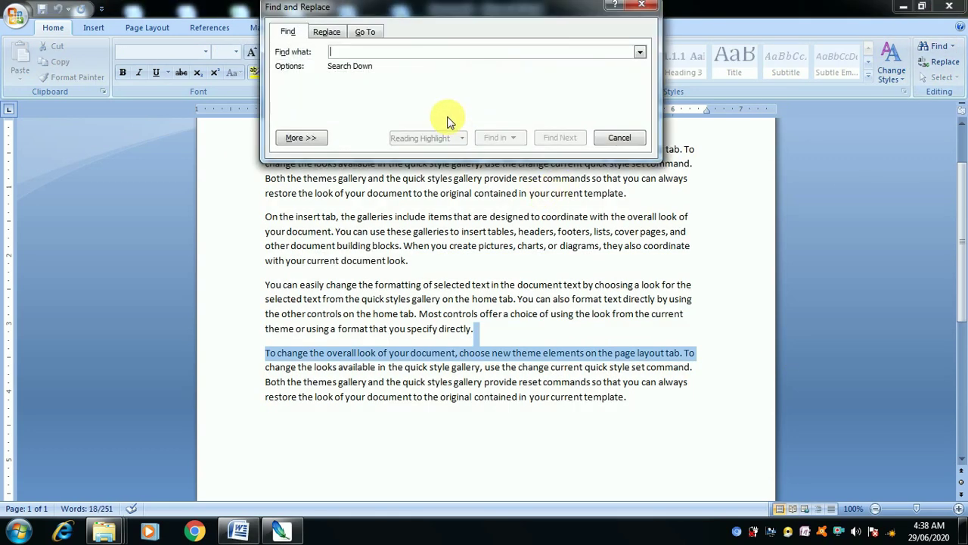
type("the")
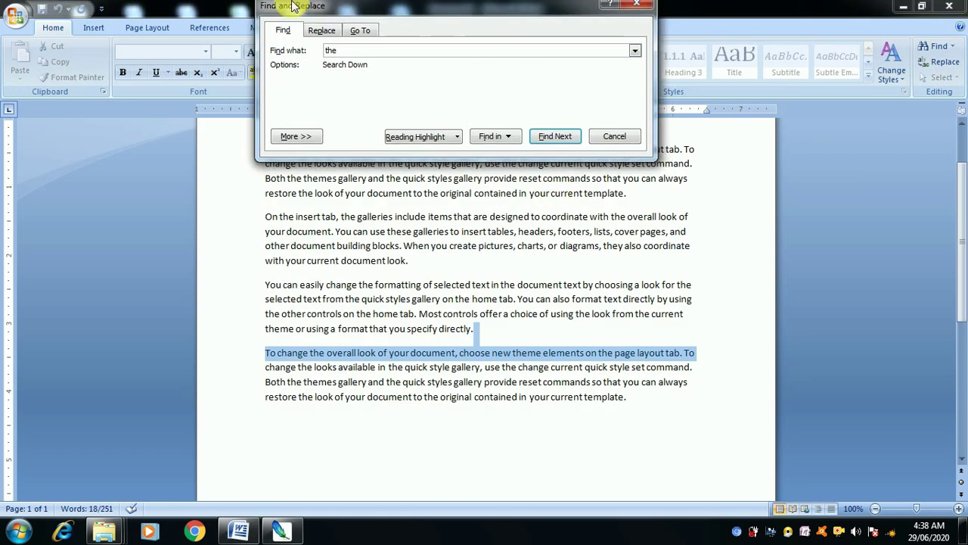
left_click_drag(492, 7, 248, 7)
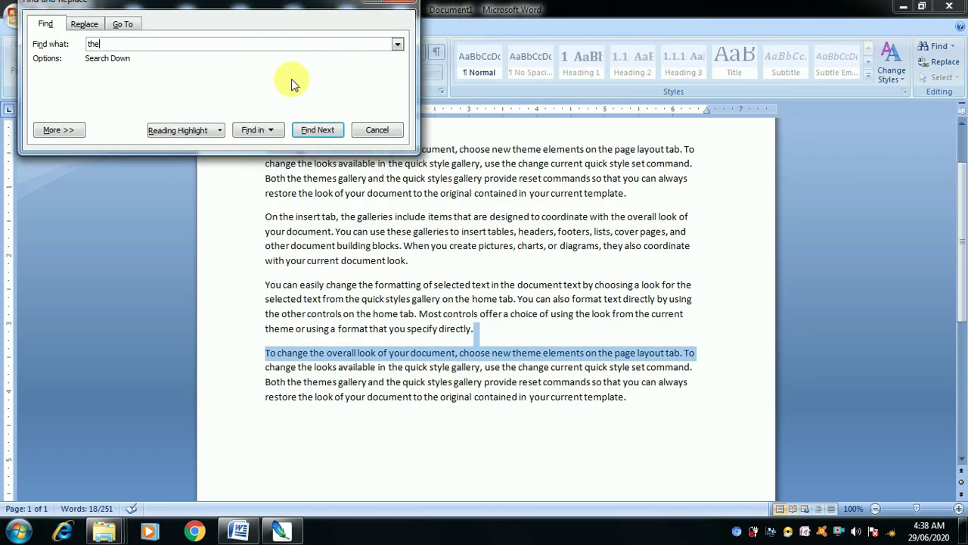
left_click(335, 144)
left_click(335, 144)
left_click(336, 144)
left_click(335, 144)
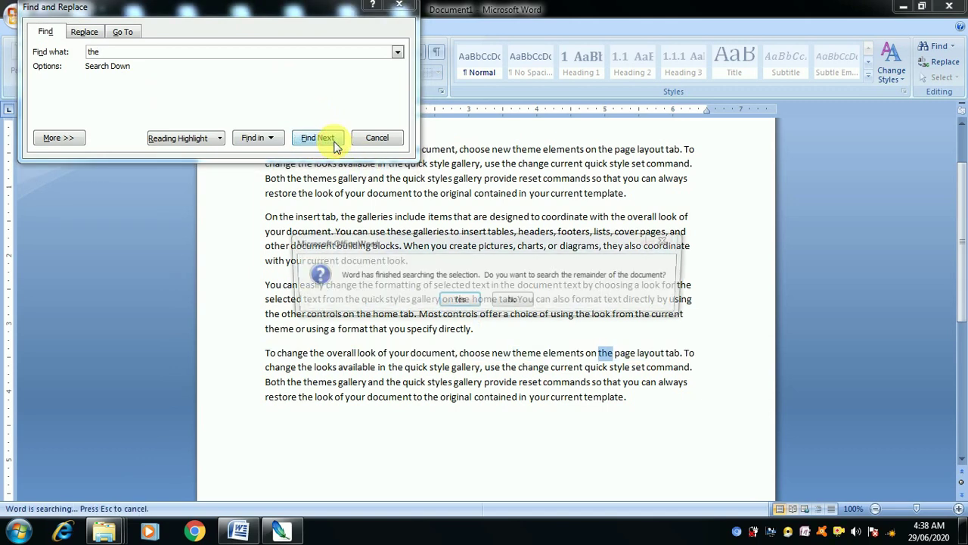
left_click(454, 299)
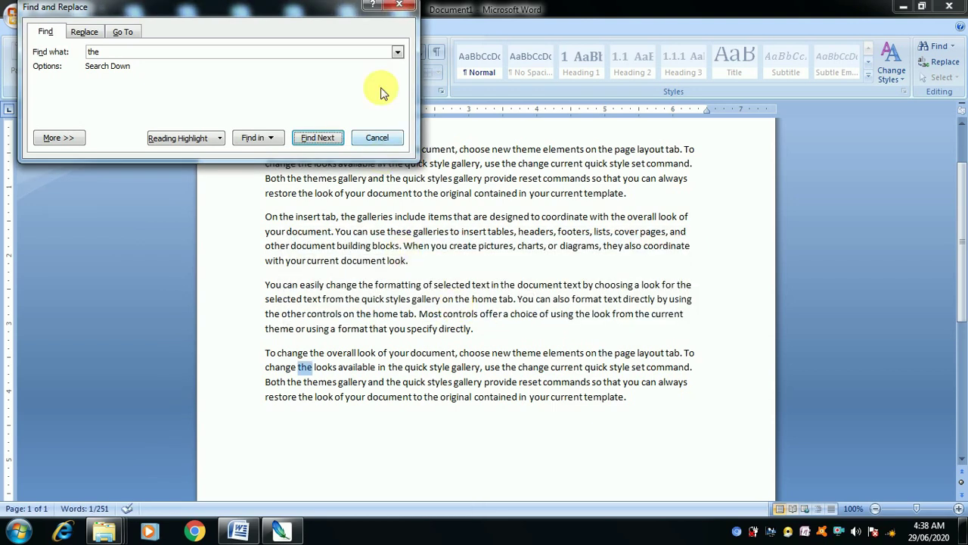
left_click(400, 6)
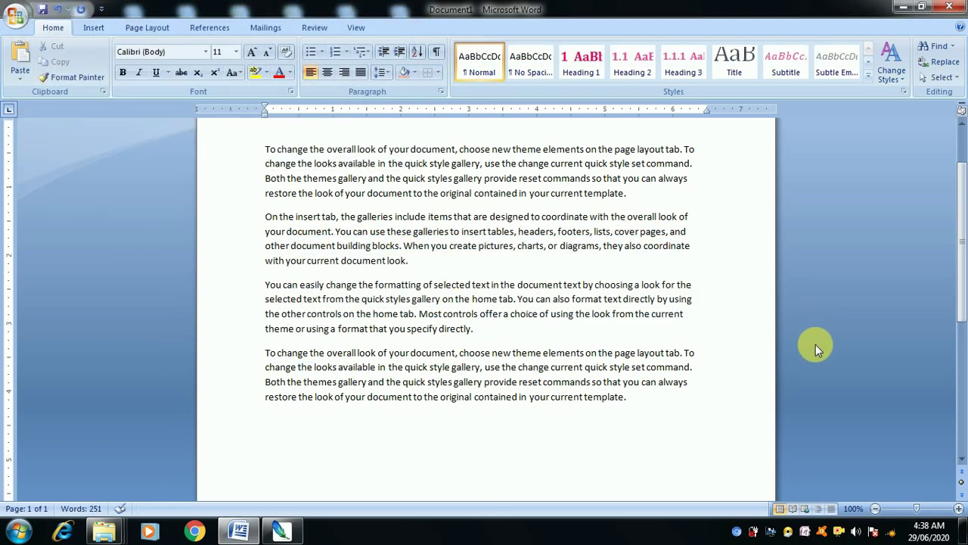
key("ctrl+f")
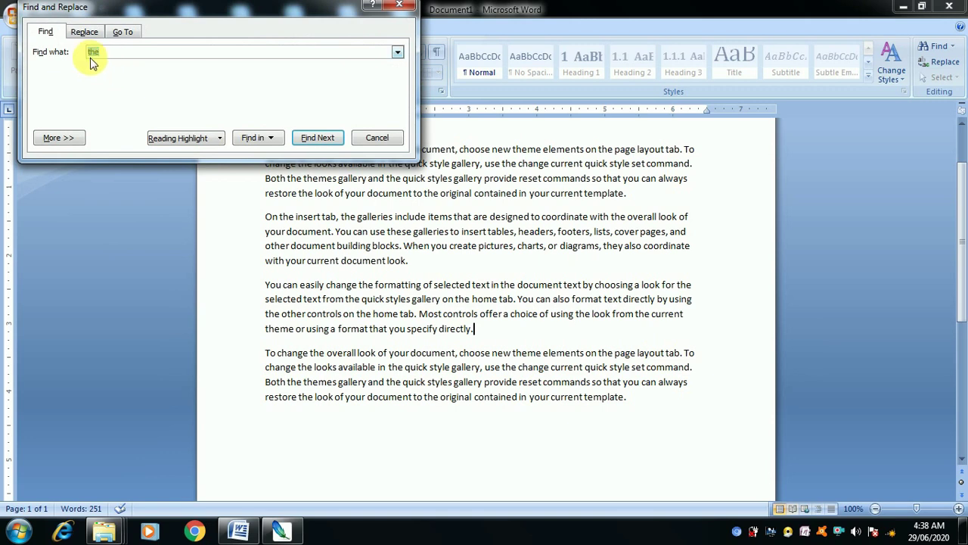
left_click_drag(151, 11, 233, 29)
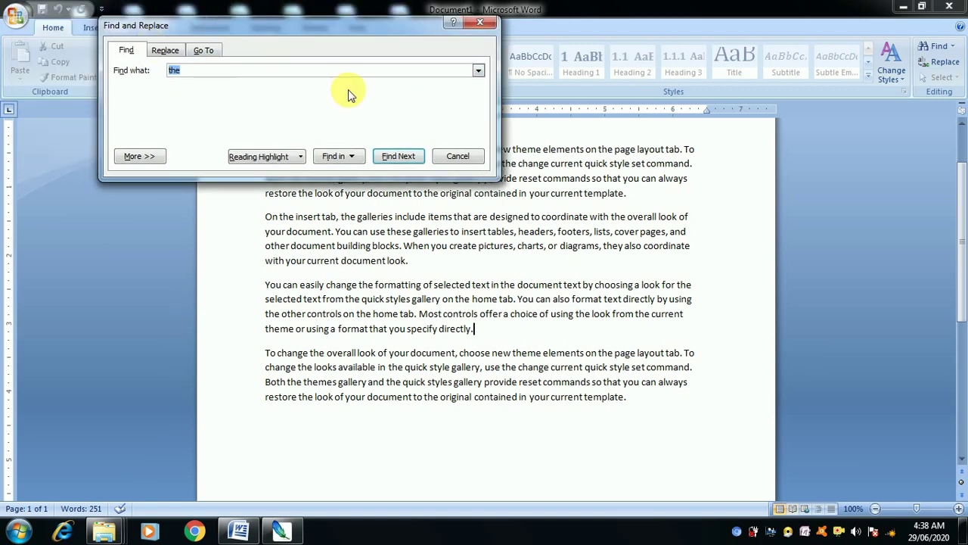
left_click(488, 29)
left_click(938, 47)
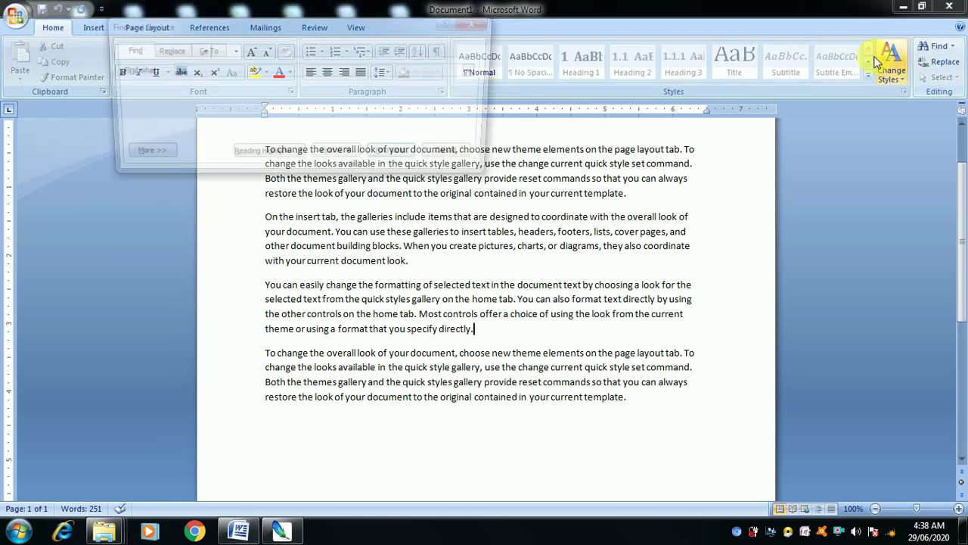
Step: Replace all 39 occurrences of 'the' with 'ram' and close Find and Replace
left_click(161, 51)
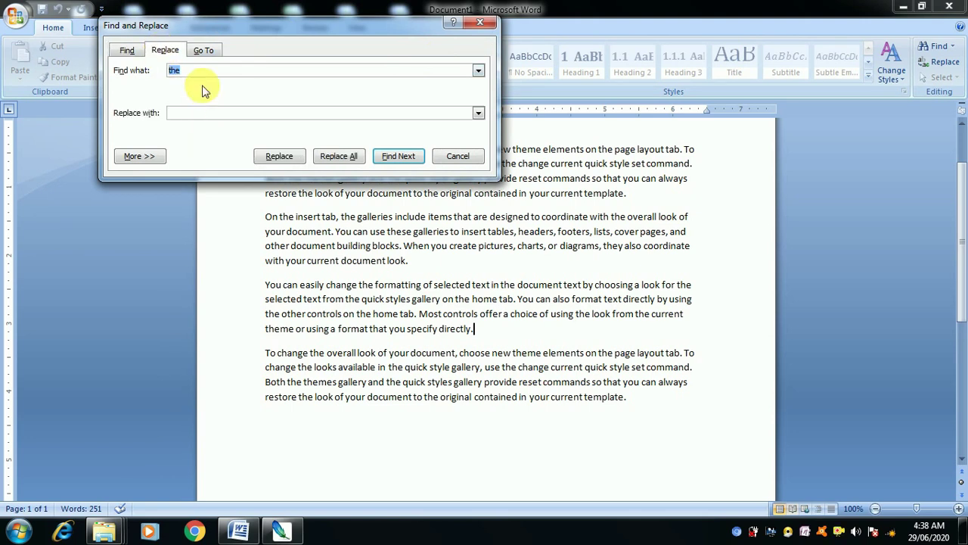
left_click(195, 115)
type("ram")
left_click(339, 156)
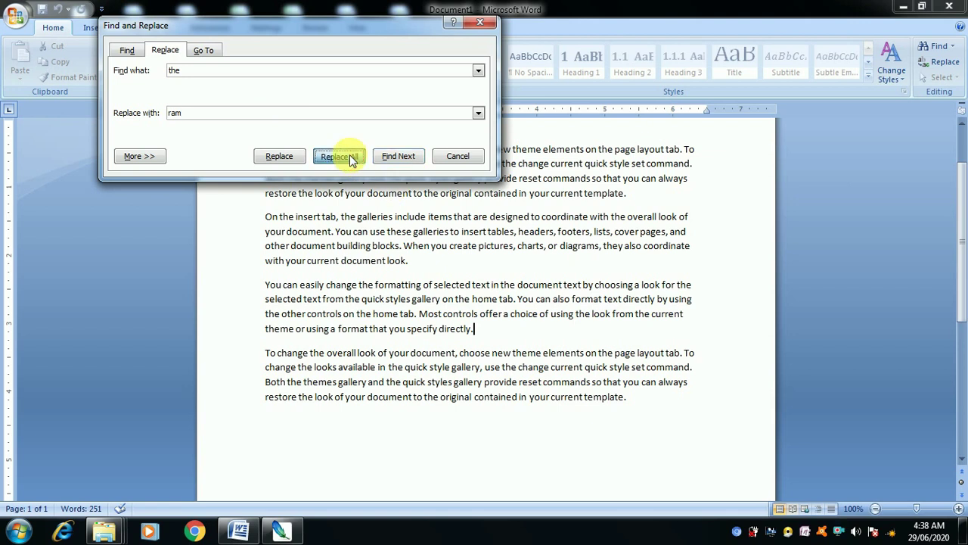
left_click(485, 302)
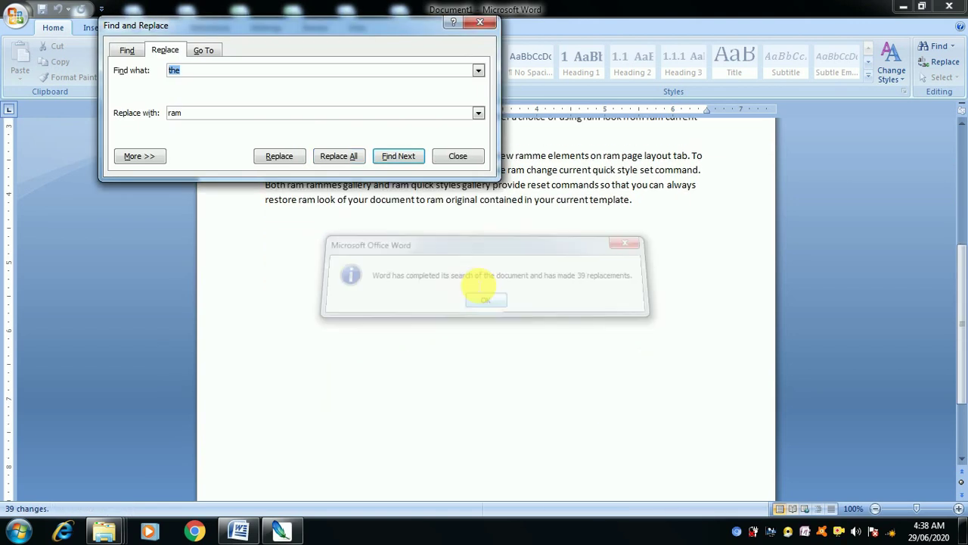
left_click(482, 25)
Step: Briefly reopen and close the Find and Replace windows, then select the text from the end upward
left_click(584, 378)
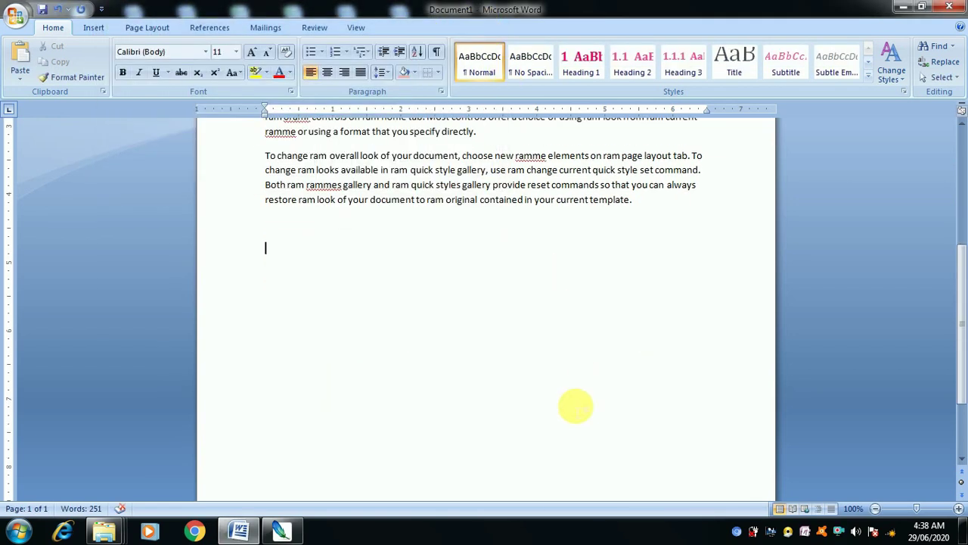
scroll(582, 409, "up", 4)
scroll(596, 404, "up", 3)
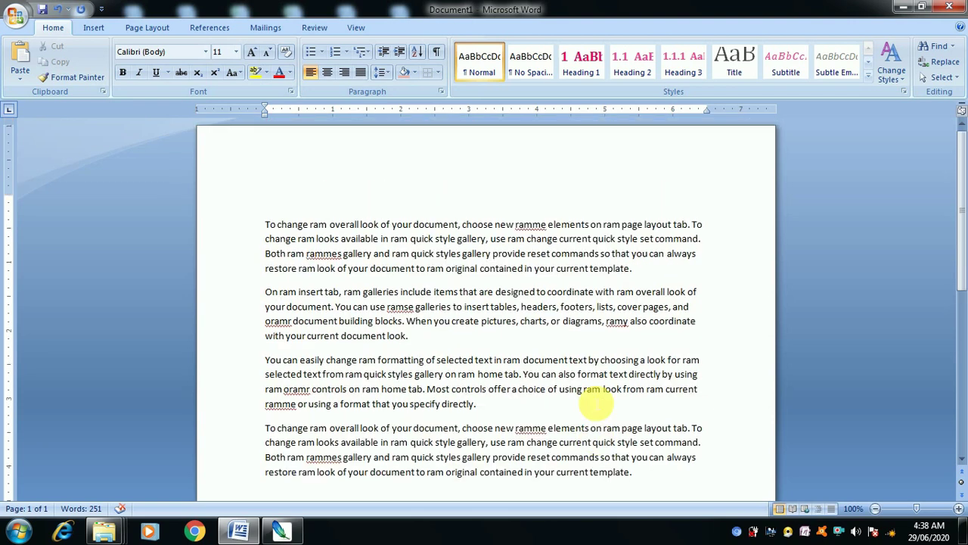
key("ctrl+f")
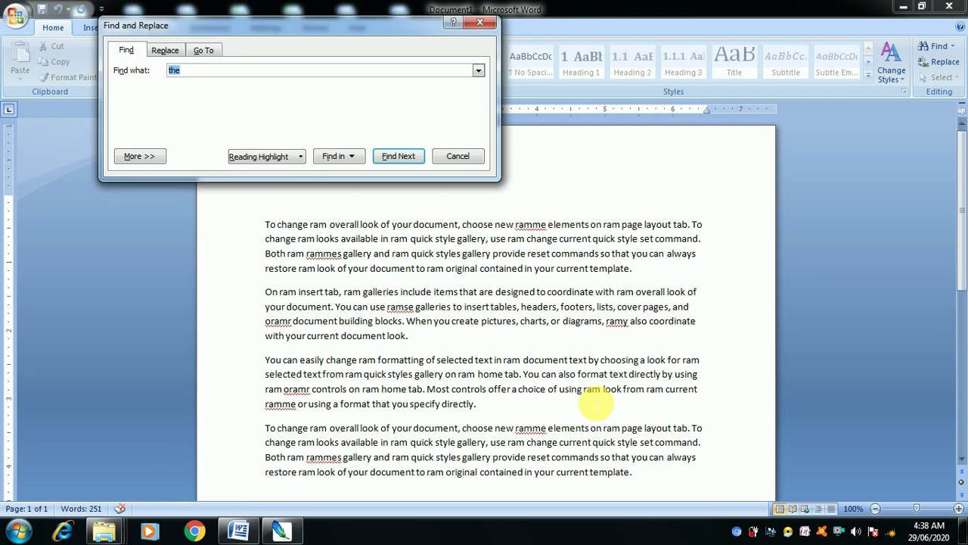
left_click(483, 22)
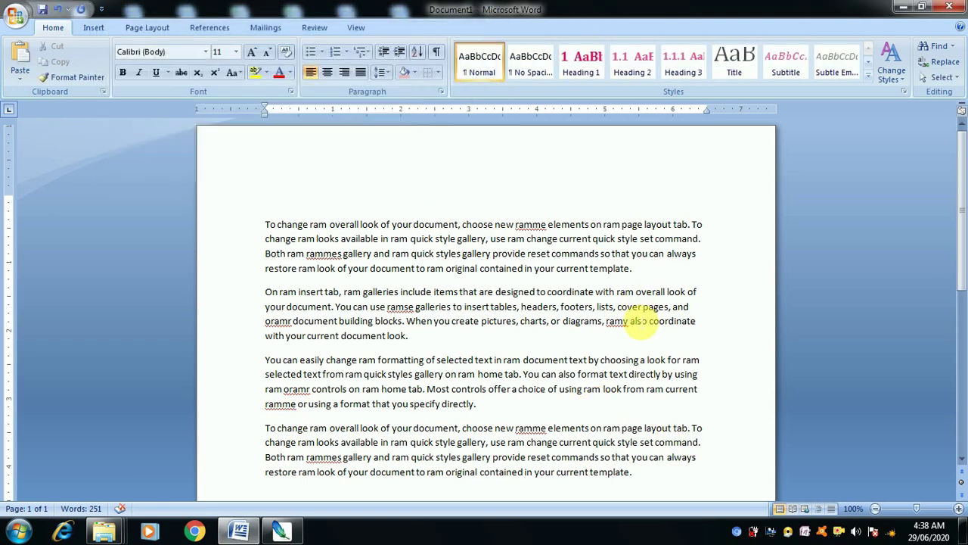
key("ctrl+h")
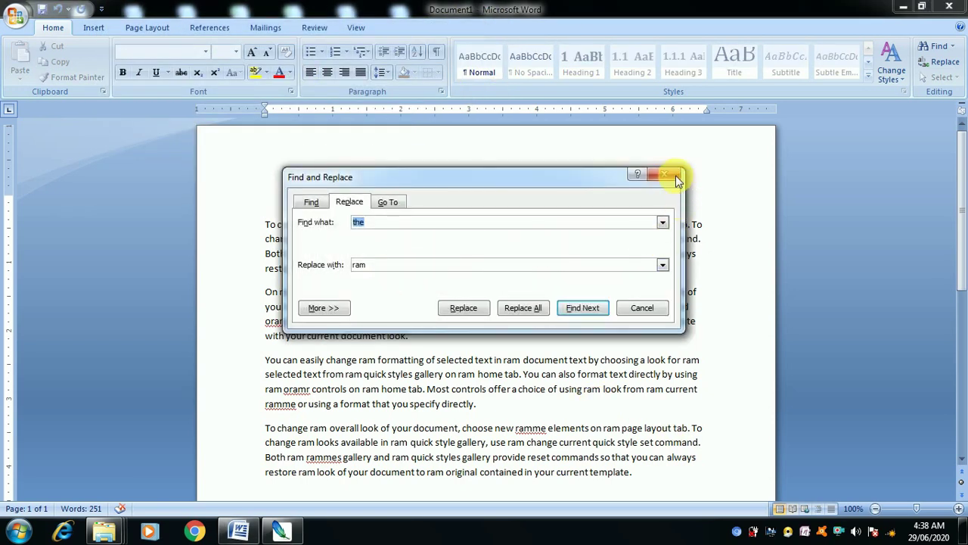
left_click(674, 178)
left_click(936, 46)
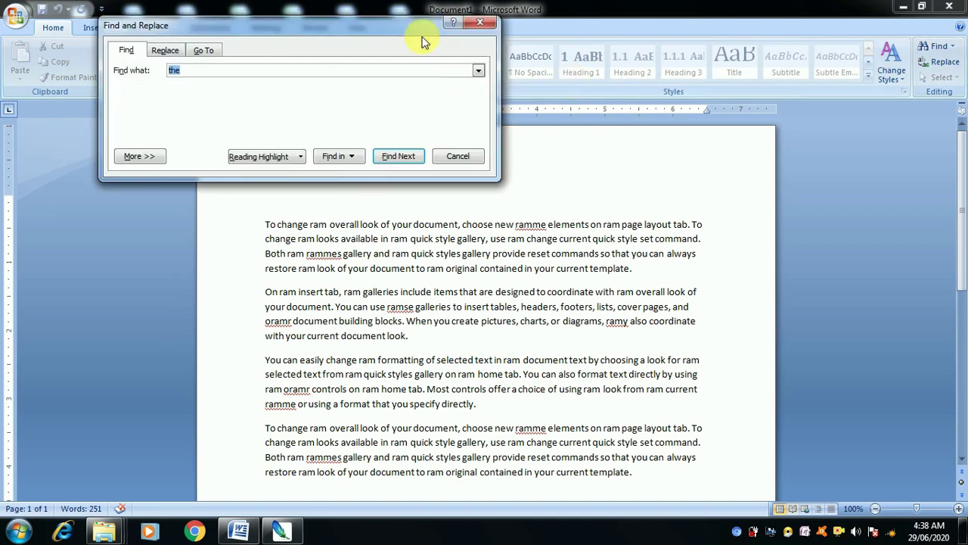
left_click(480, 22)
scroll(560, 378, "down", 2)
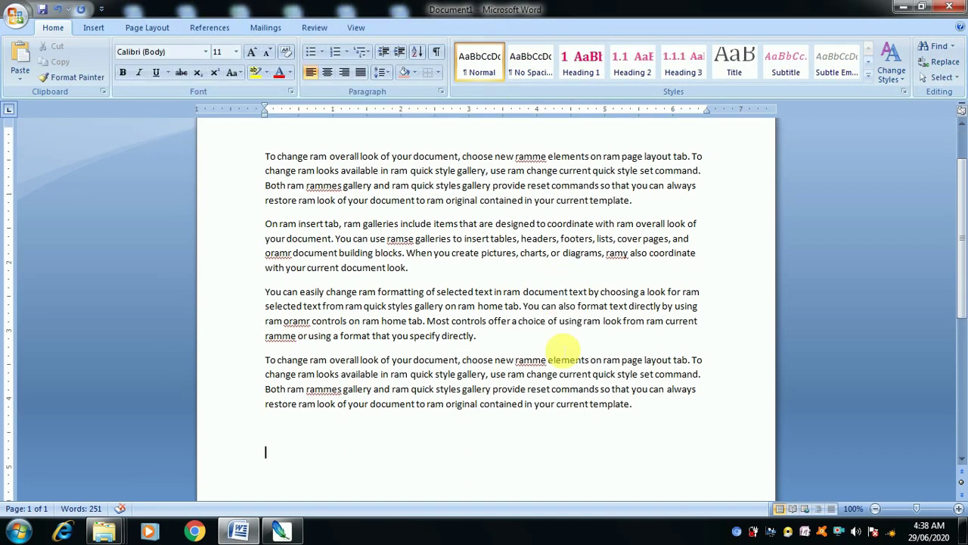
left_click_drag(693, 420, 278, 142)
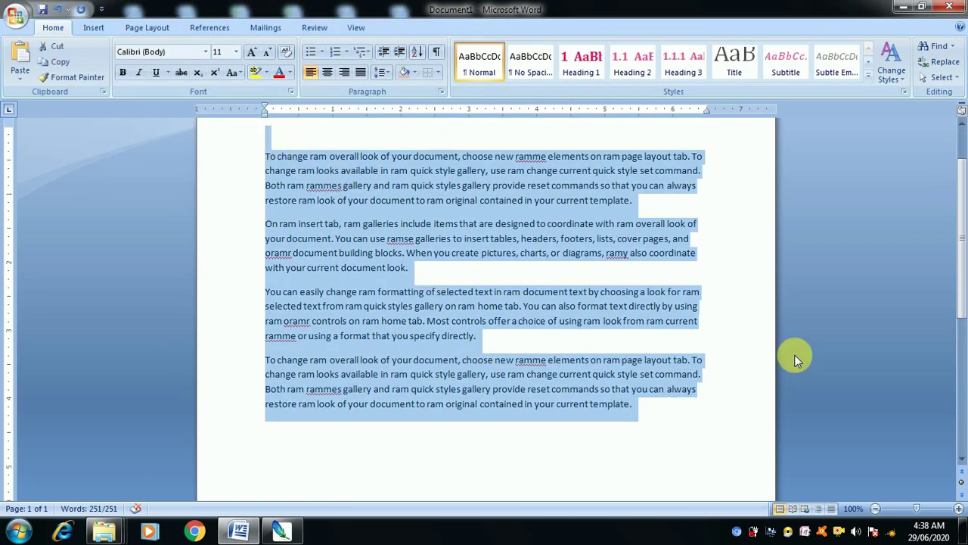
Step: Paste repeated copies of the sample text to reach 7 pages and 3,012 words, then check top and end
left_click(757, 352)
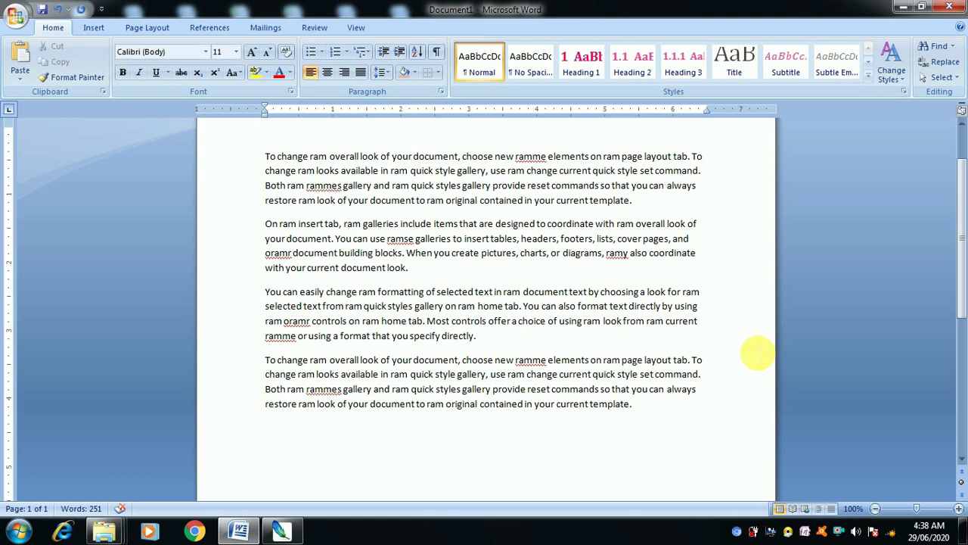
key("ctrl+a")
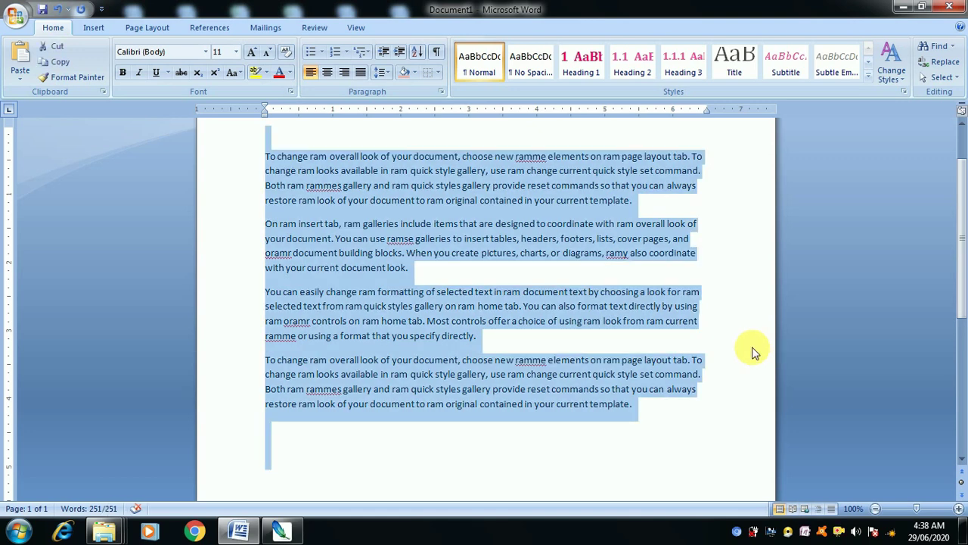
key("Right")
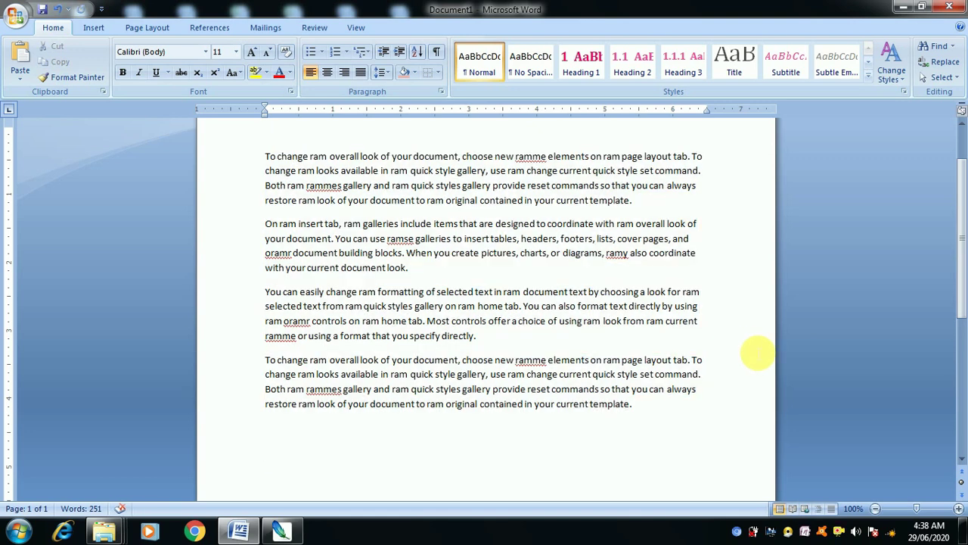
key("ctrl+v")
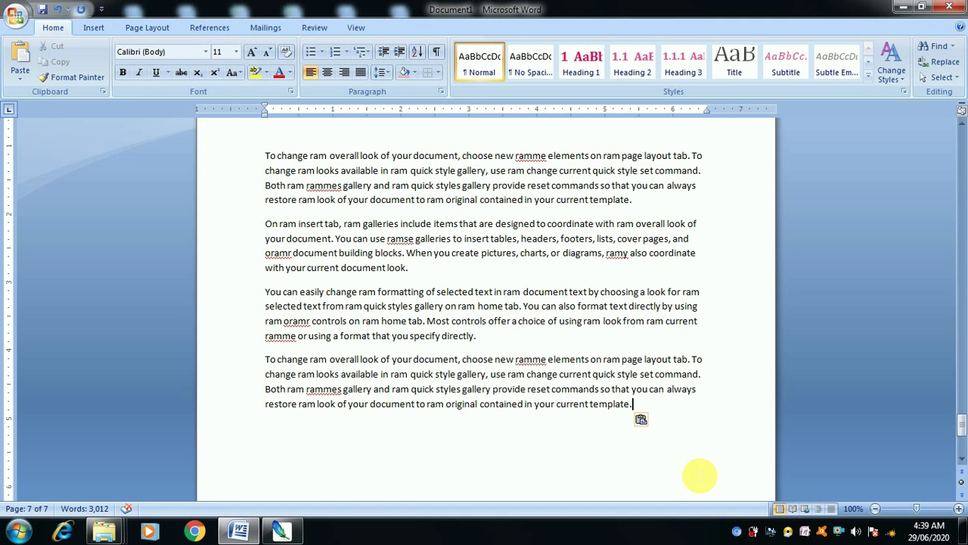
key("ctrl+Home")
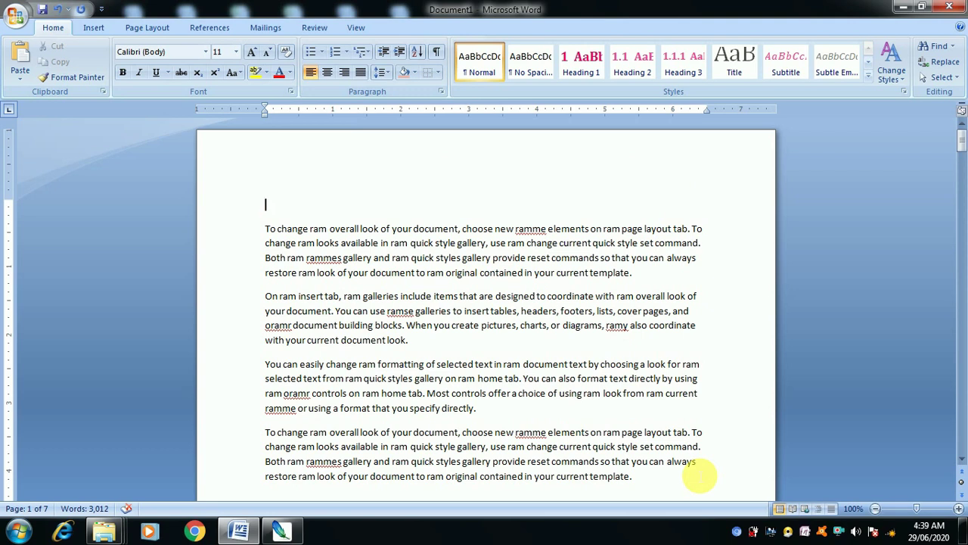
key("ctrl+End")
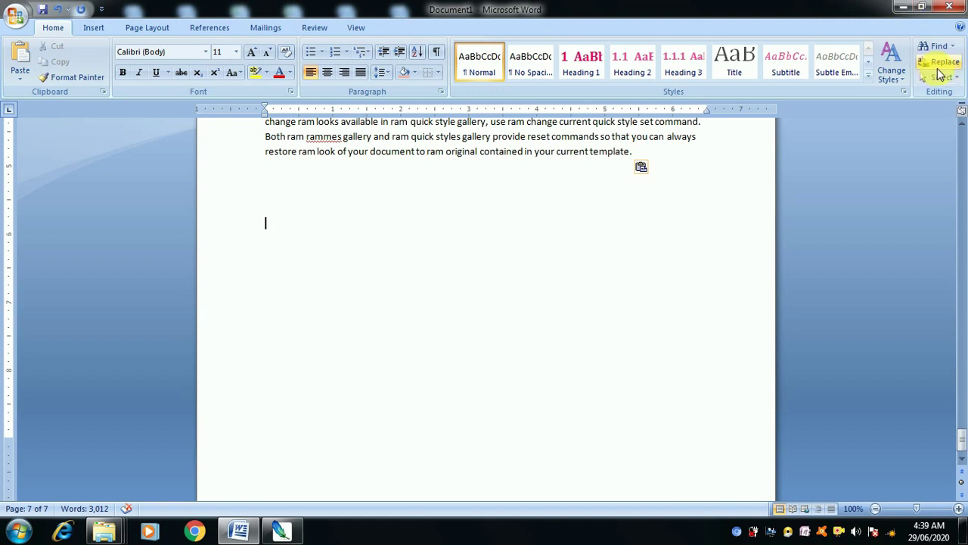
left_click(938, 46)
Step: Use Go To to jump to page 3
left_click(204, 51)
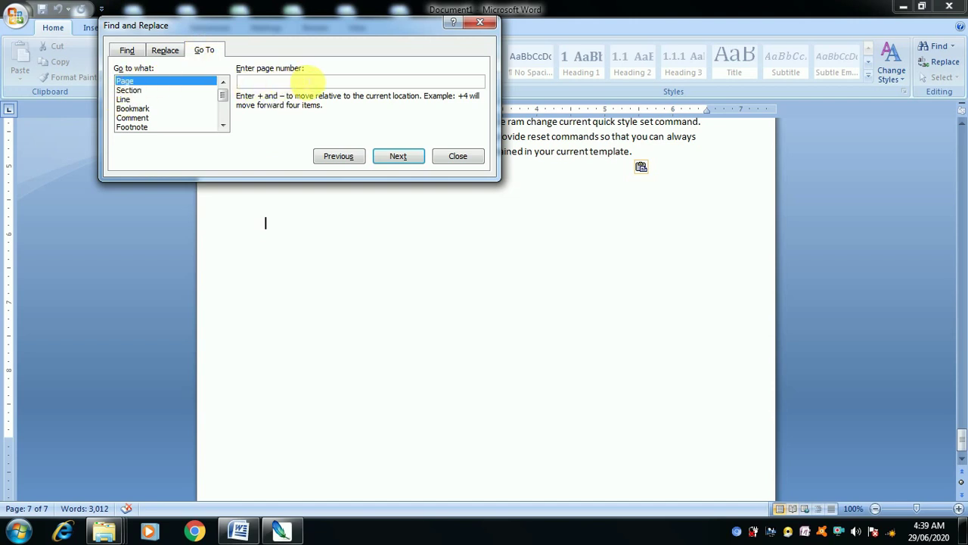
type("3")
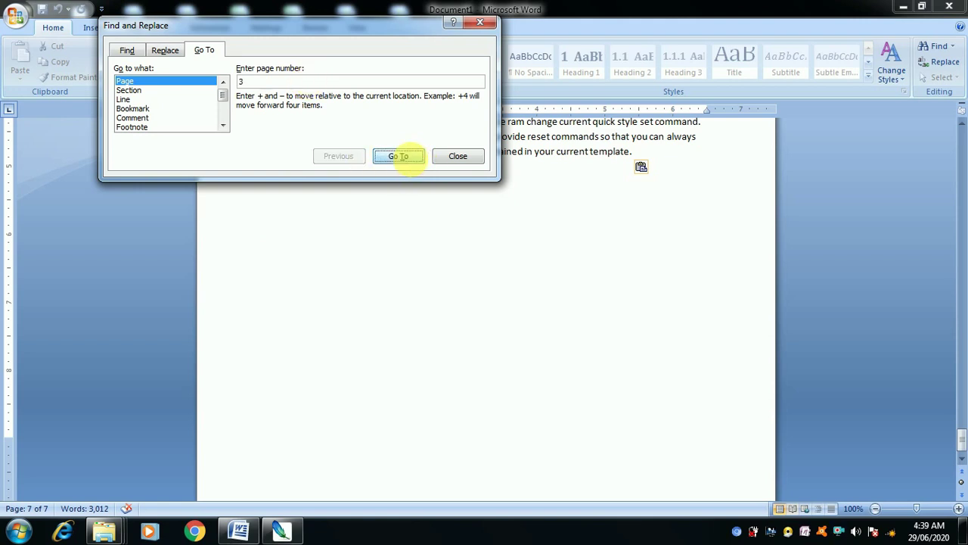
left_click(399, 156)
left_click(480, 22)
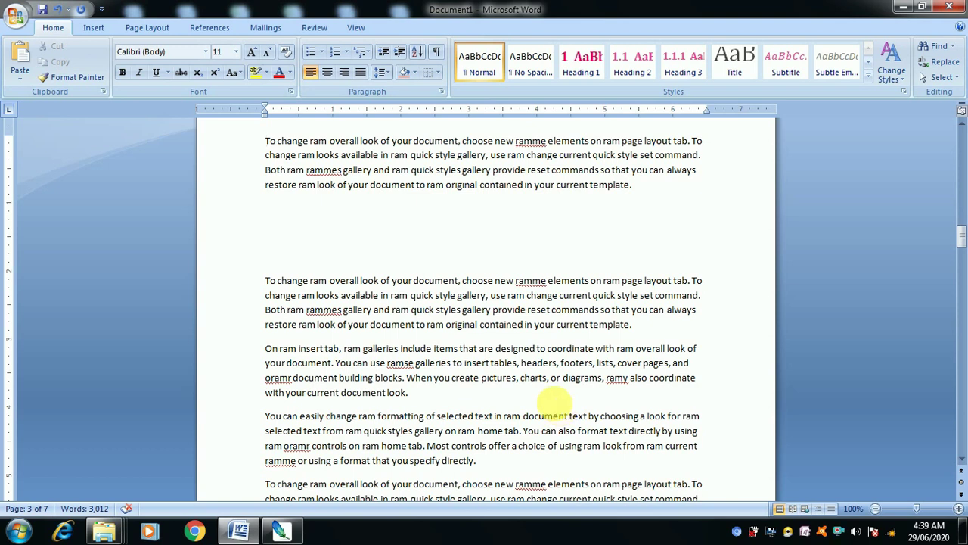
Step: Use Go To to jump to line 50, then close the dialog
key("ctrl+g")
left_click(309, 251)
left_click(444, 233)
type("50")
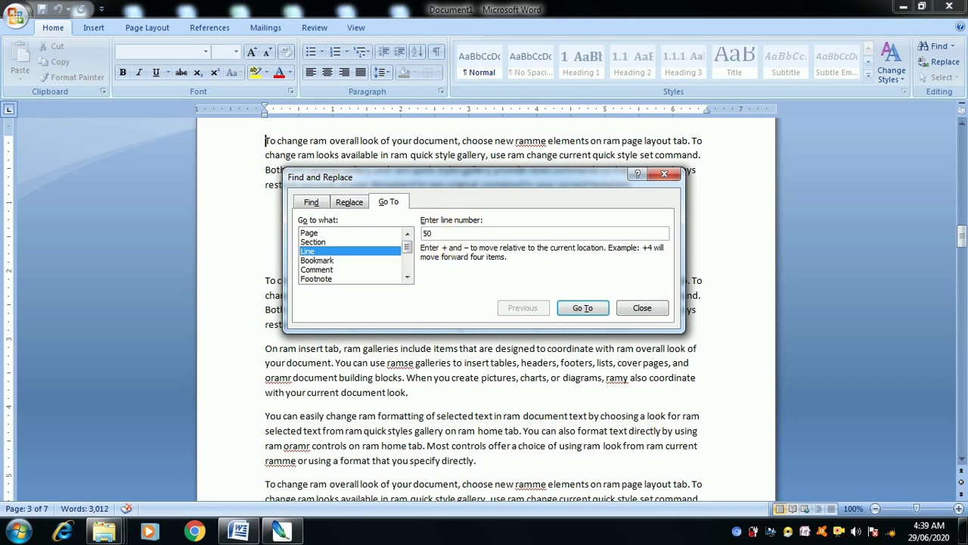
key("Return")
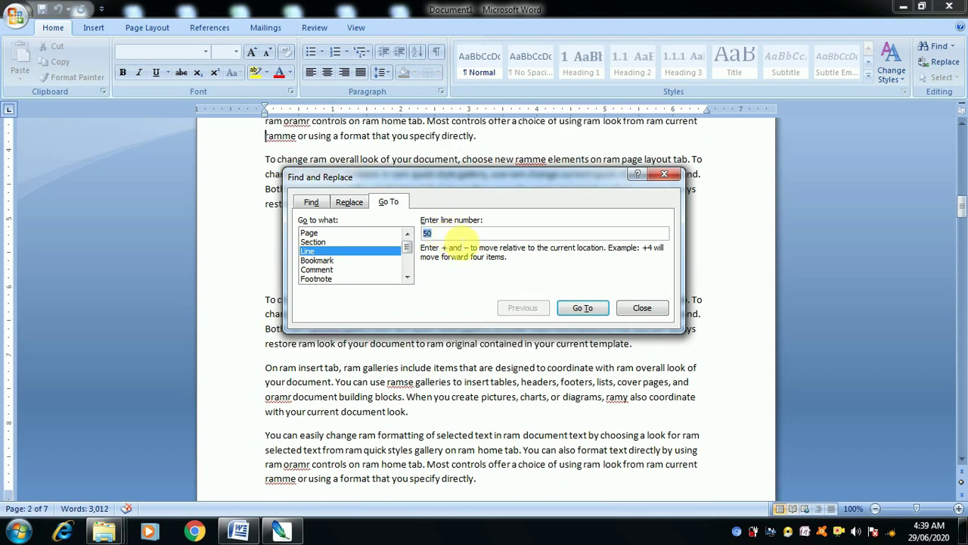
left_click(673, 175)
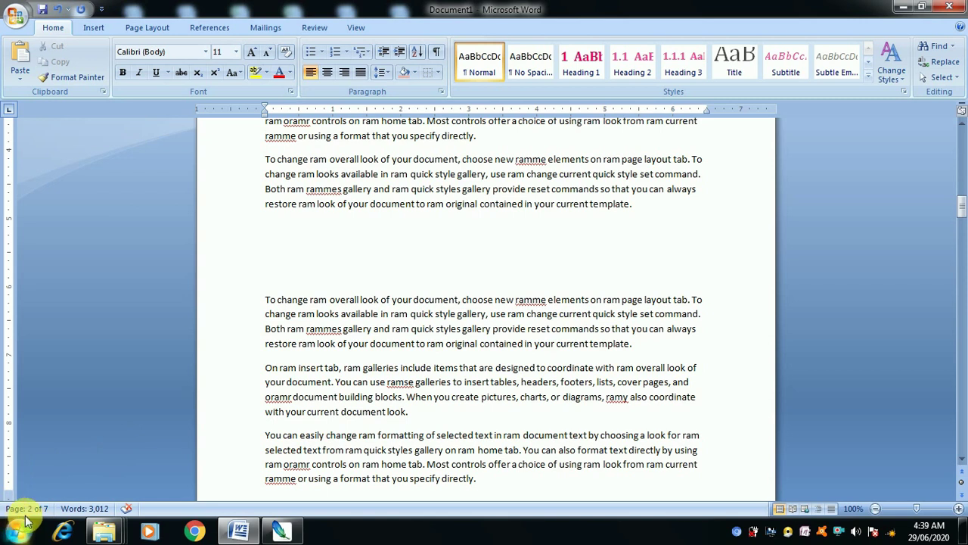
left_click(938, 46)
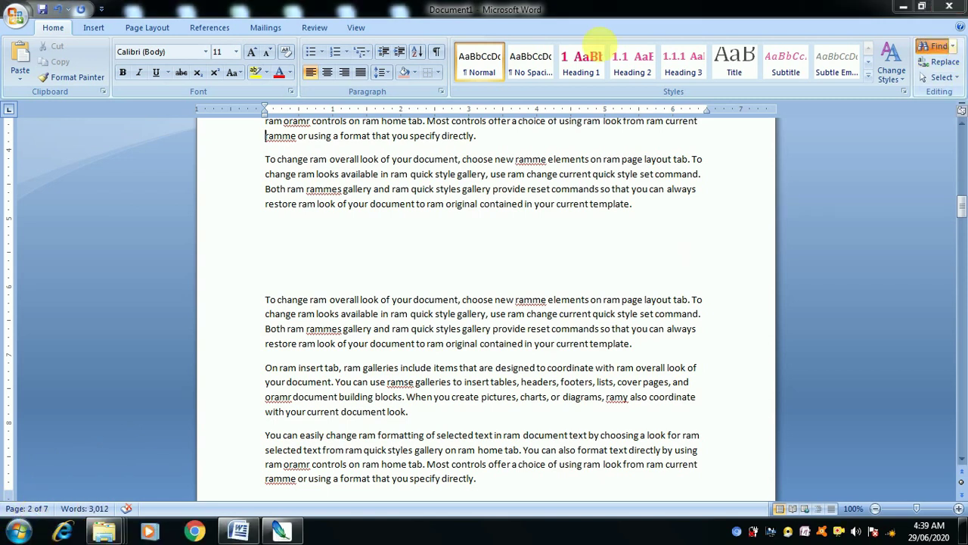
Step: Select all 3,012 words and delete them, leaving a single blank page
left_click(479, 159)
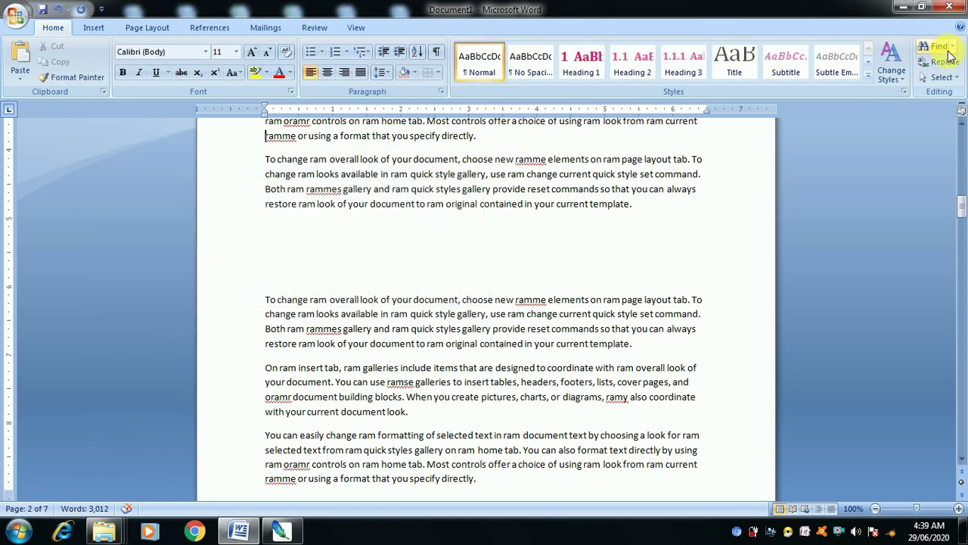
left_click(947, 82)
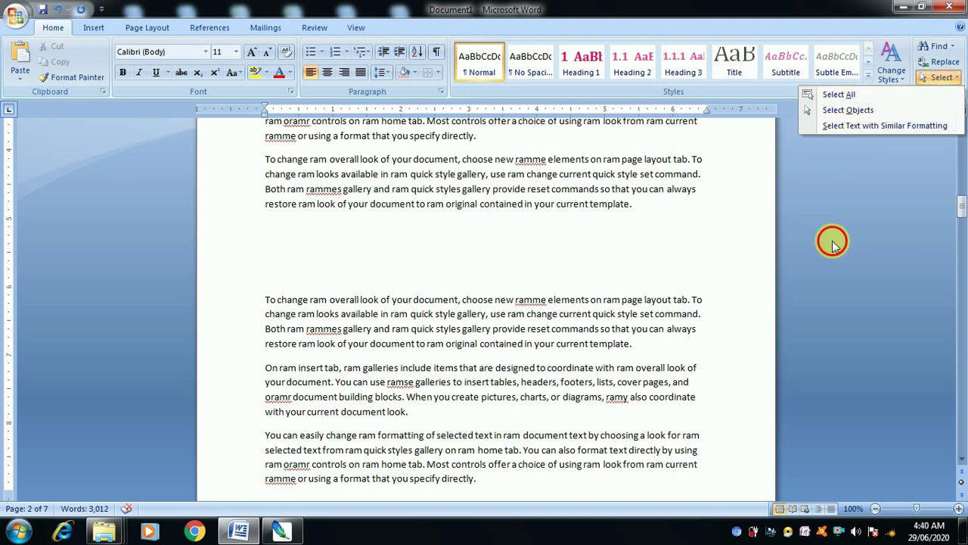
left_click(792, 295)
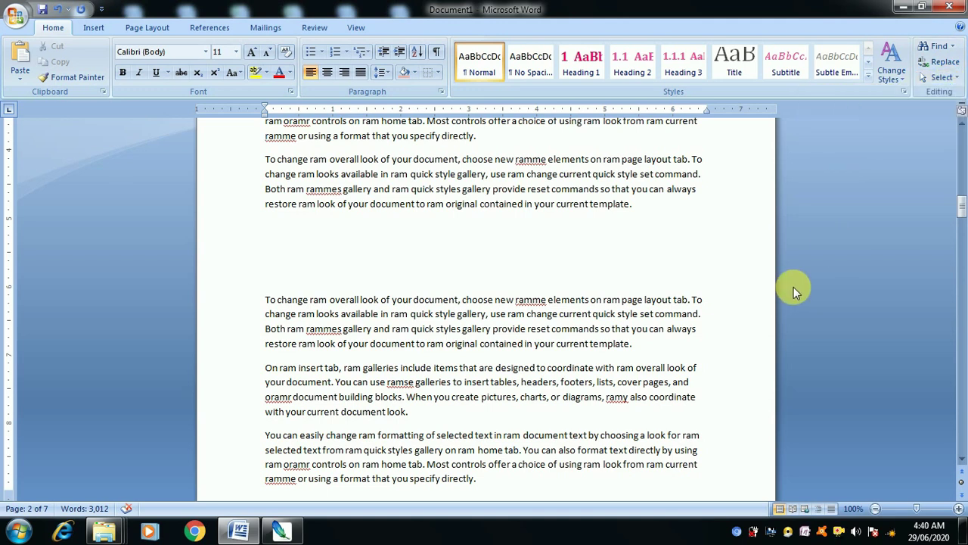
key("ctrl+a")
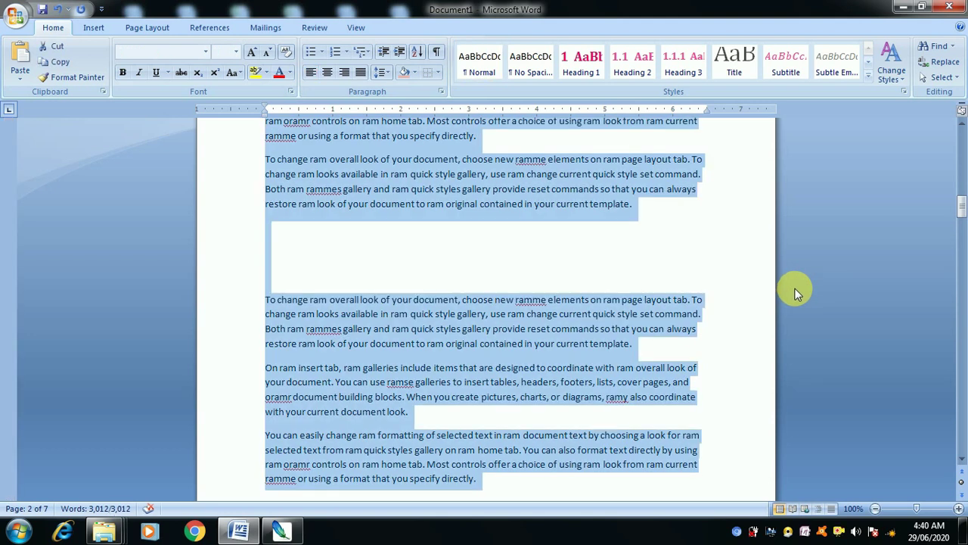
key("Delete")
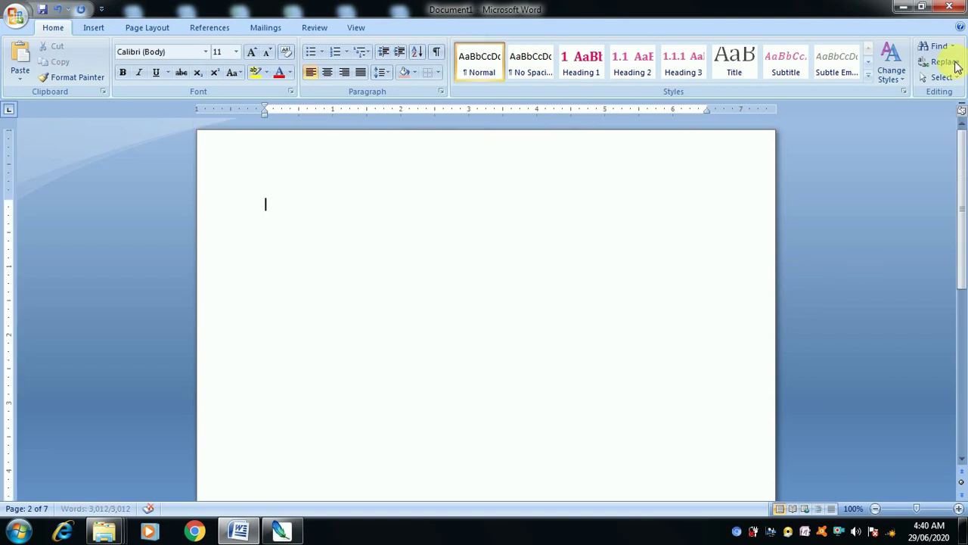
left_click(940, 77)
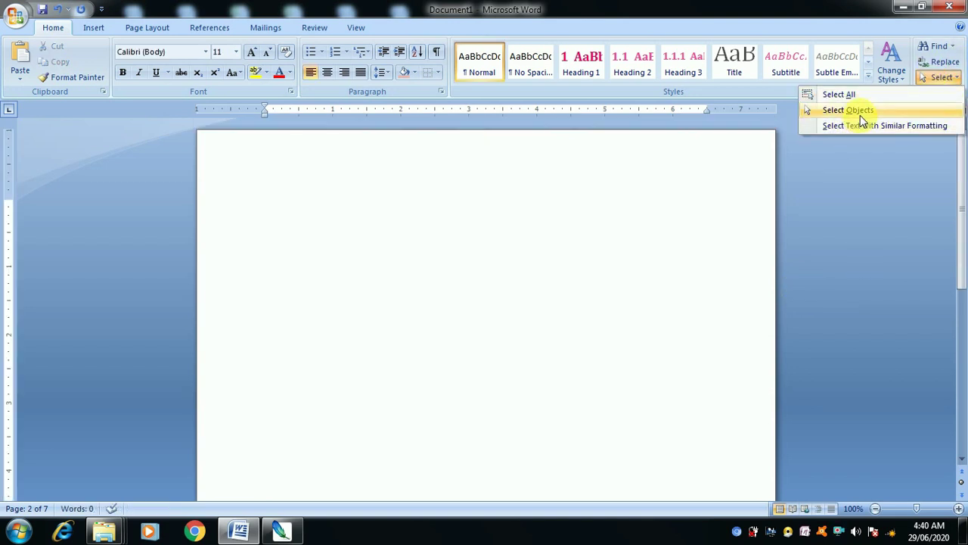
left_click(851, 224)
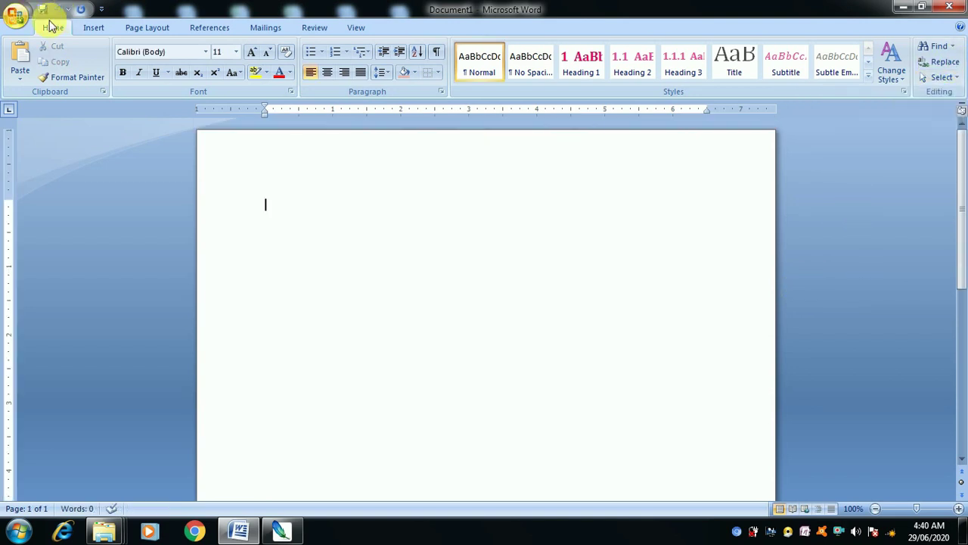
left_click(94, 28)
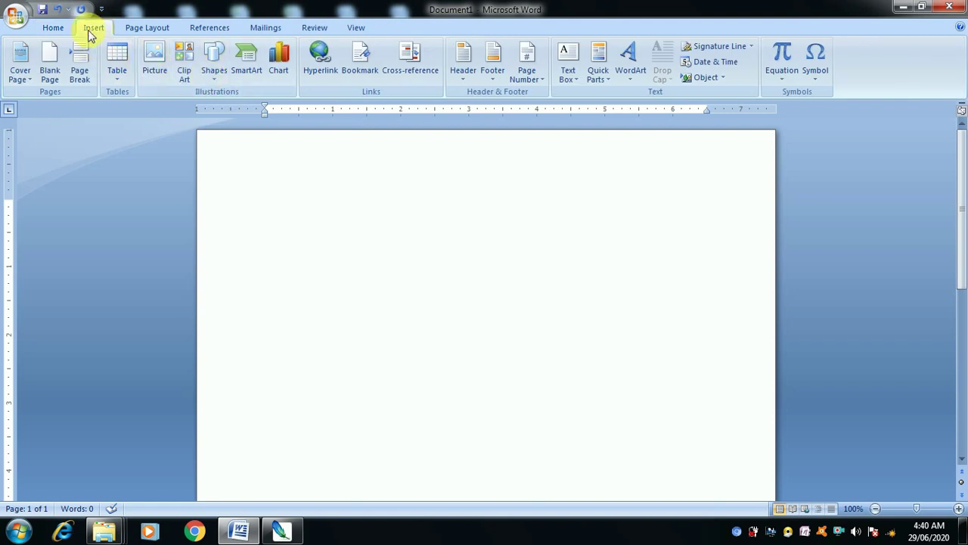
left_click(214, 69)
left_click(292, 193)
left_click_drag(307, 219, 441, 363)
key("Escape")
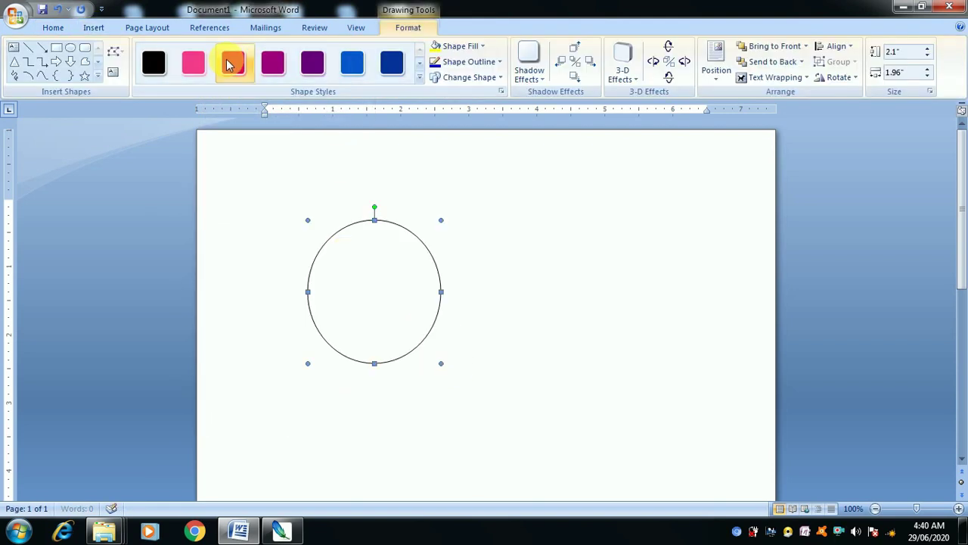
left_click(233, 62)
left_click(57, 48)
mouse_move(361, 205)
left_mouse_down()
mouse_move(443, 325)
mouse_move(514, 380)
left_mouse_up()
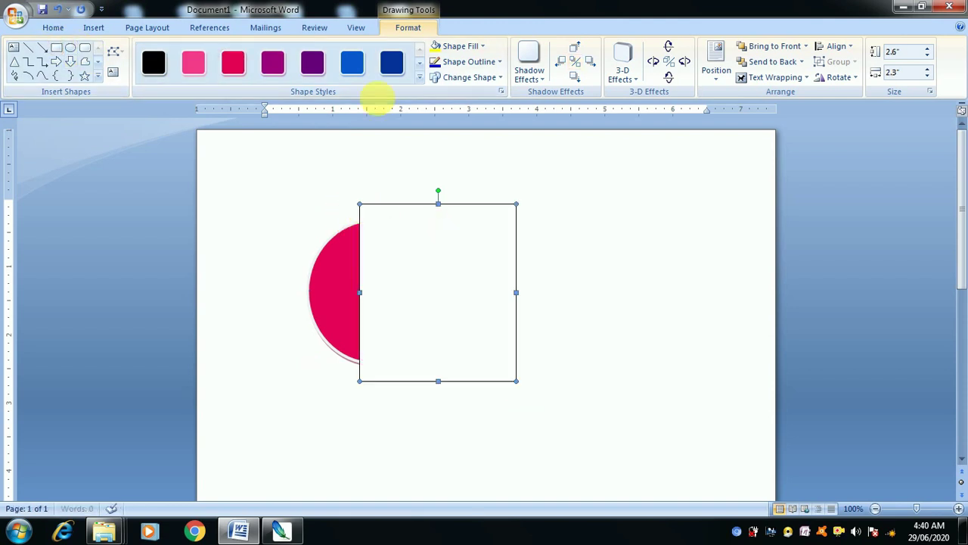
left_click(392, 62)
left_click(476, 158)
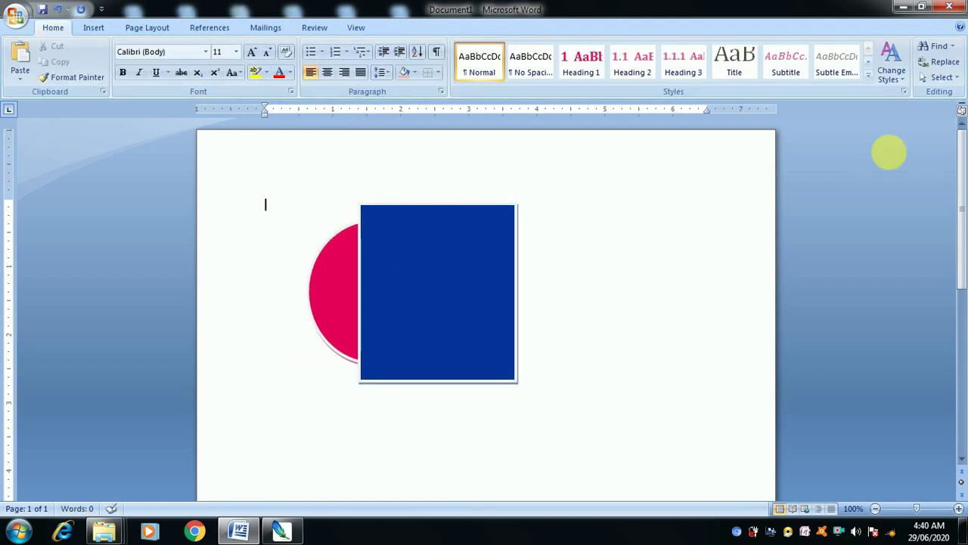
left_click(938, 77)
left_click(870, 118)
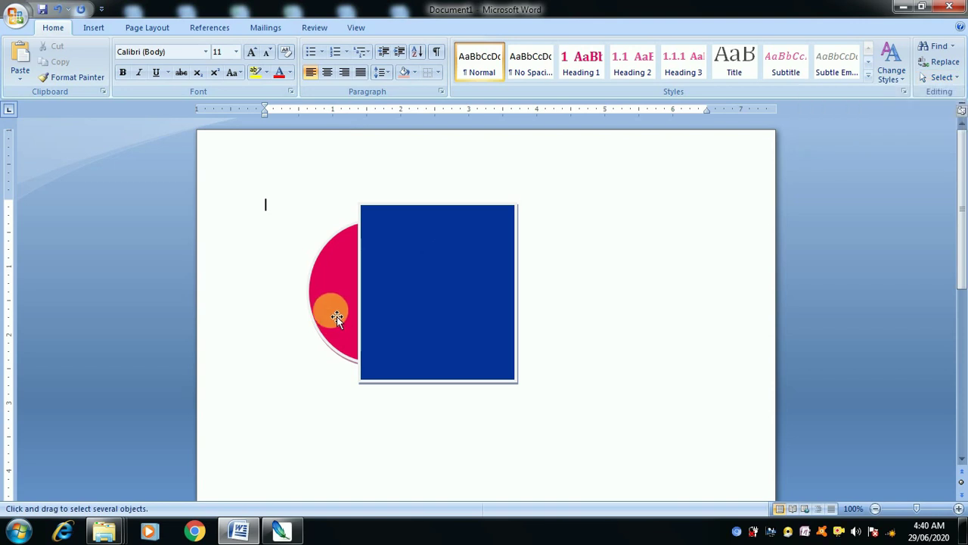
left_click_drag(258, 171, 590, 441)
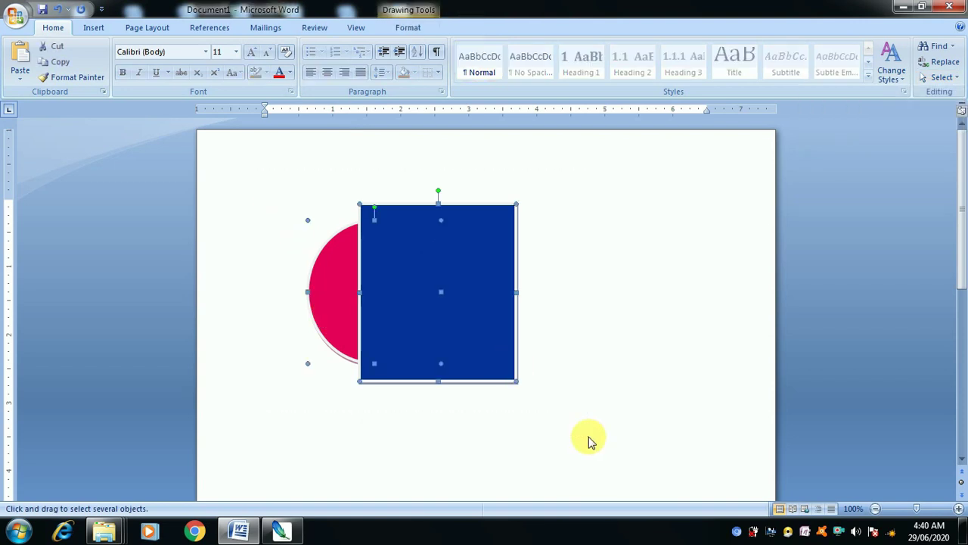
left_click(429, 313)
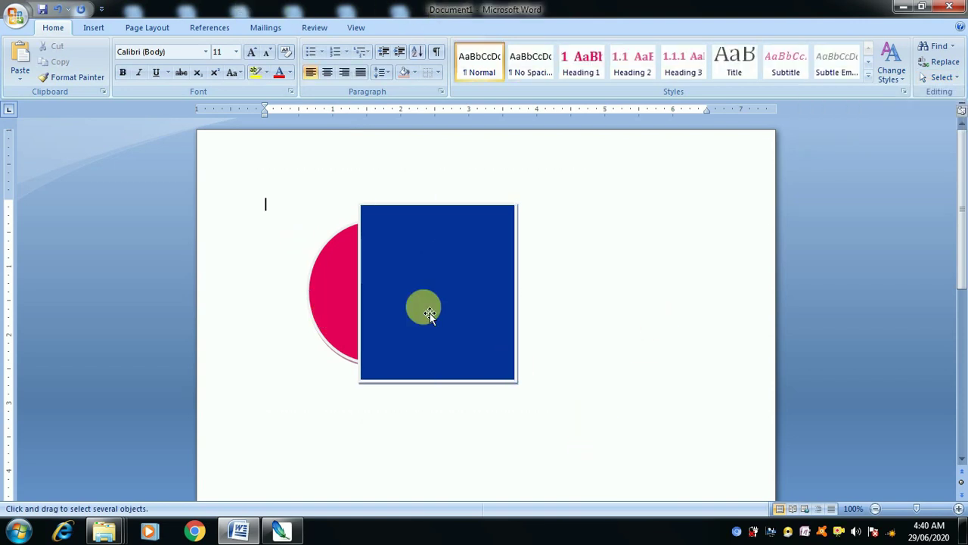
key("Delete")
left_click(362, 306)
key("Delete")
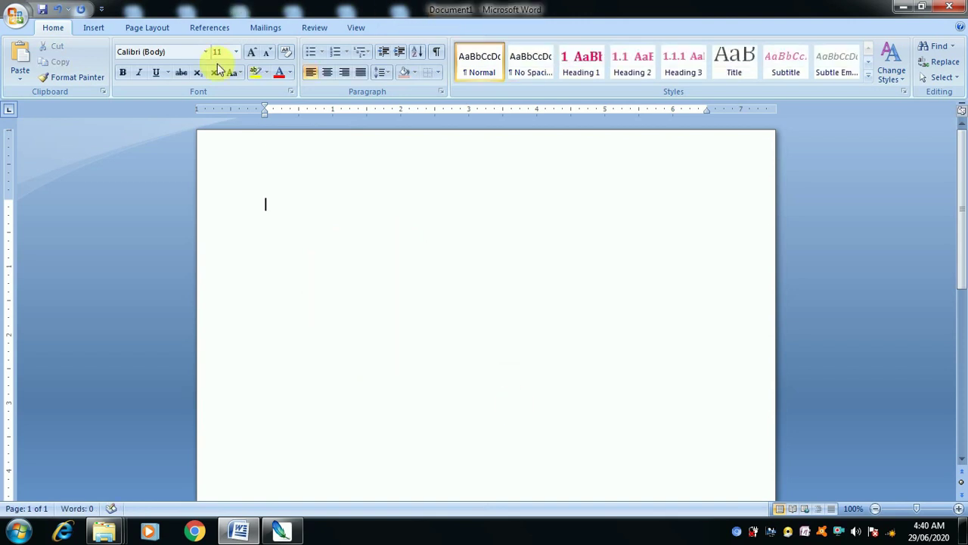
Step: Insert the Pinstripes cover page from the Built-In Cover Page gallery
left_click(94, 28)
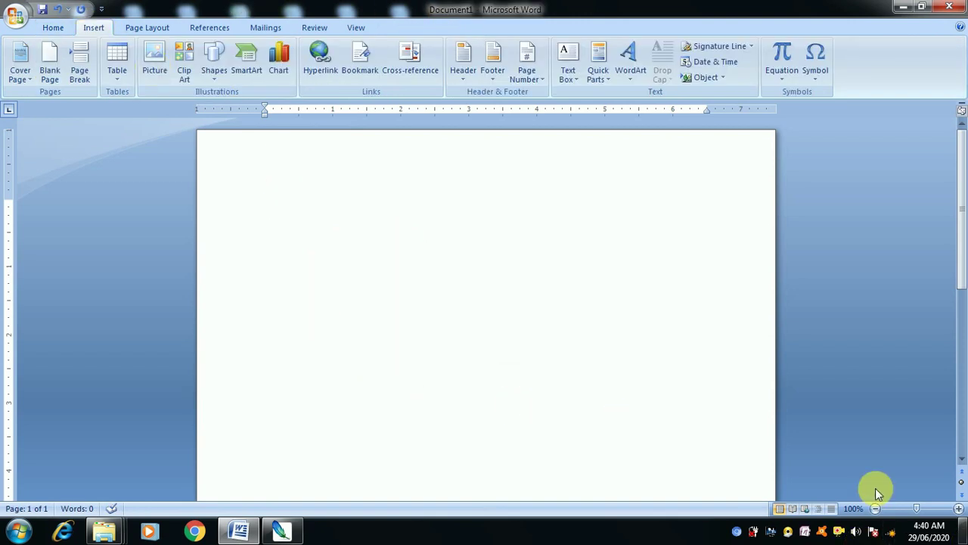
left_click(30, 87)
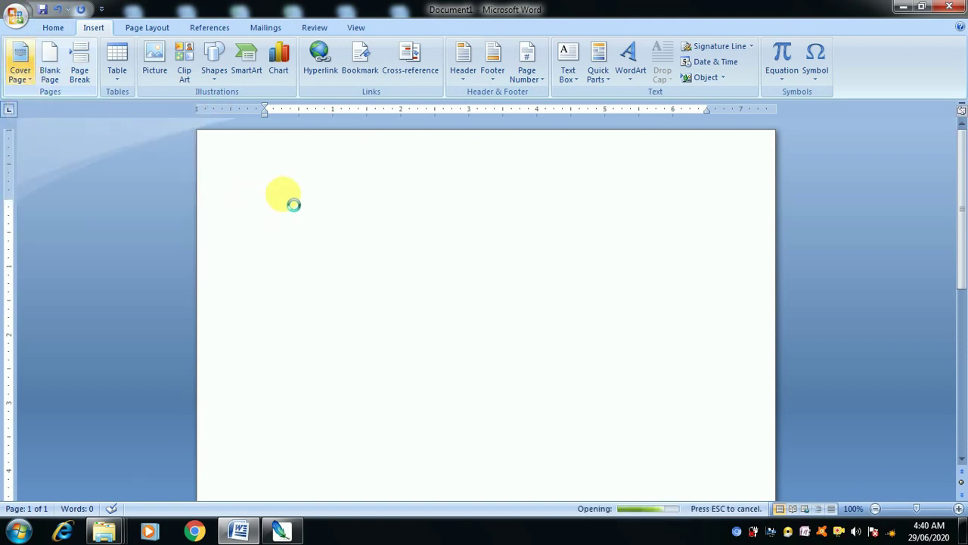
mouse_move(303, 168)
left_mouse_down()
mouse_move(302, 310)
mouse_move(305, 250)
left_mouse_up()
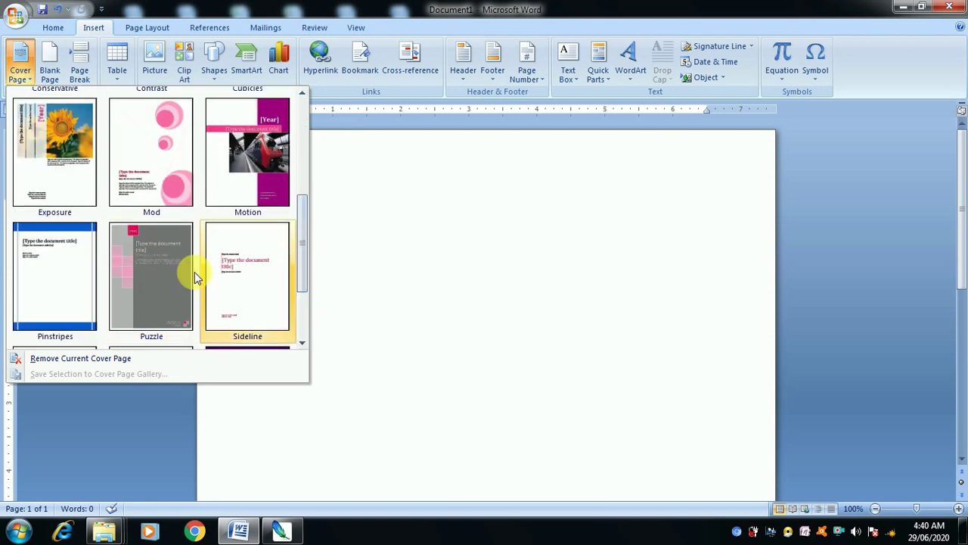
left_click(59, 281)
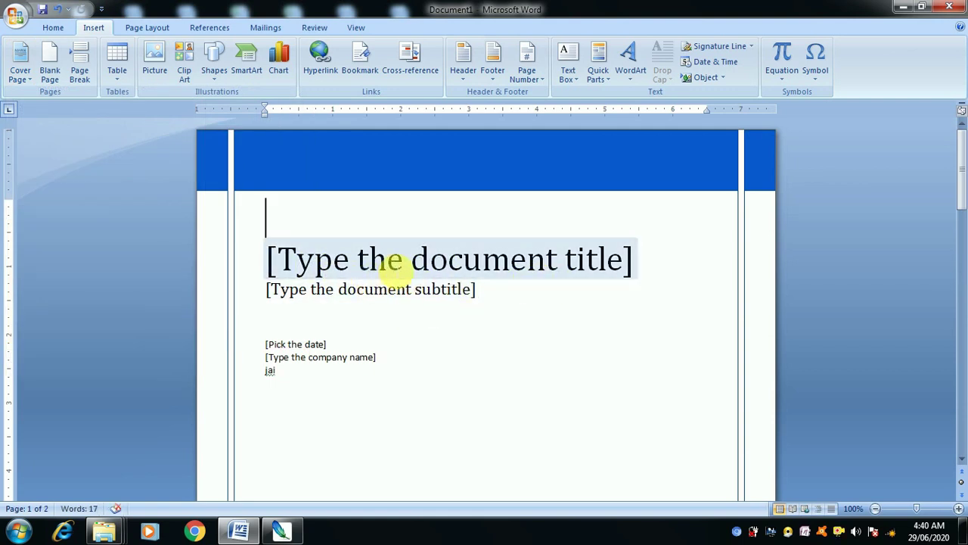
left_click(392, 267)
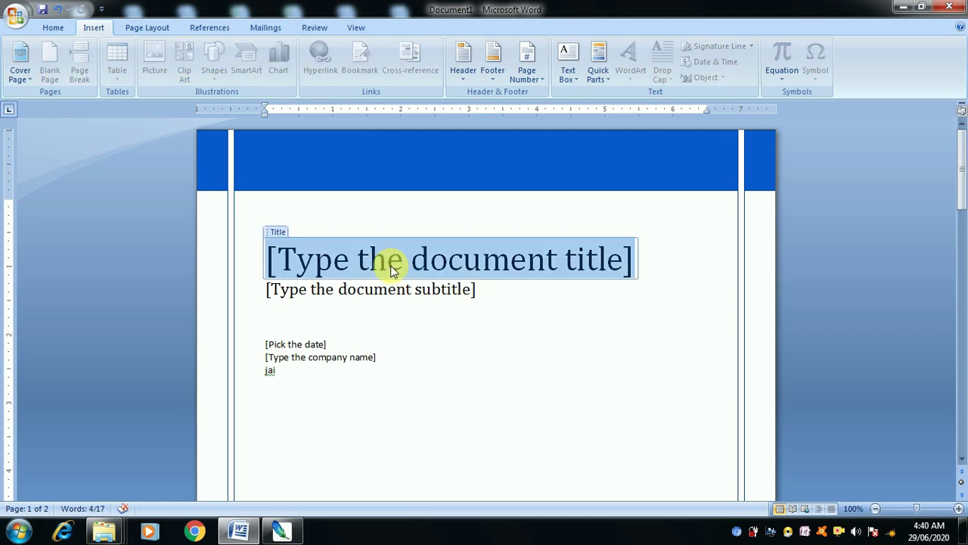
Step: Enter title 'MICROSOFT OFFICE 2010', subtitle 'A TEXT BOOK FOR CLASS XII', and date 29/06/2020
type("MIC")
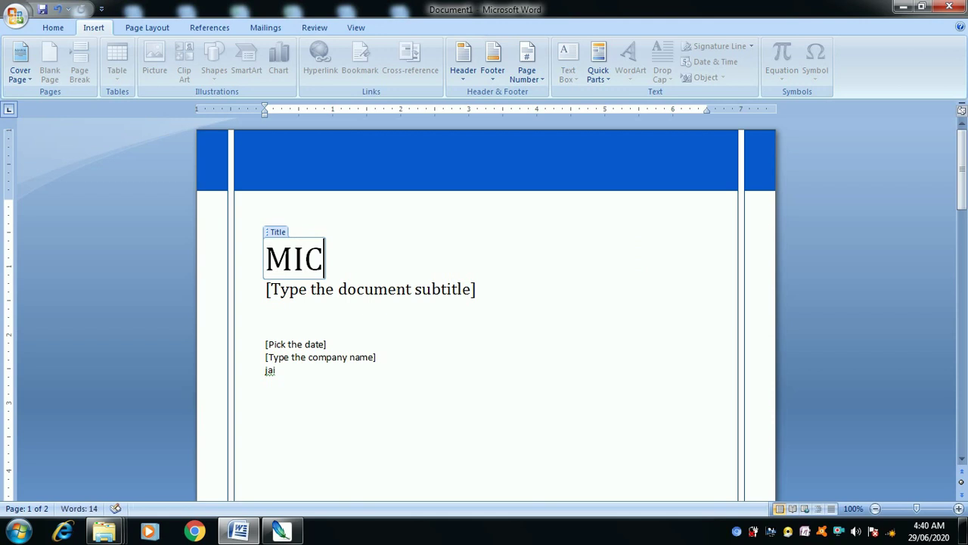
type("ROSOFT OFFI")
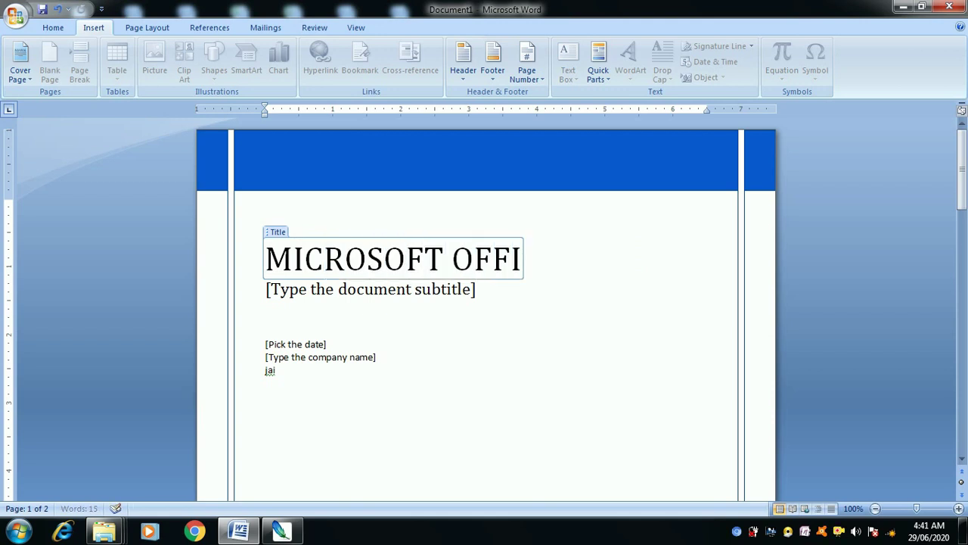
type("CE 201")
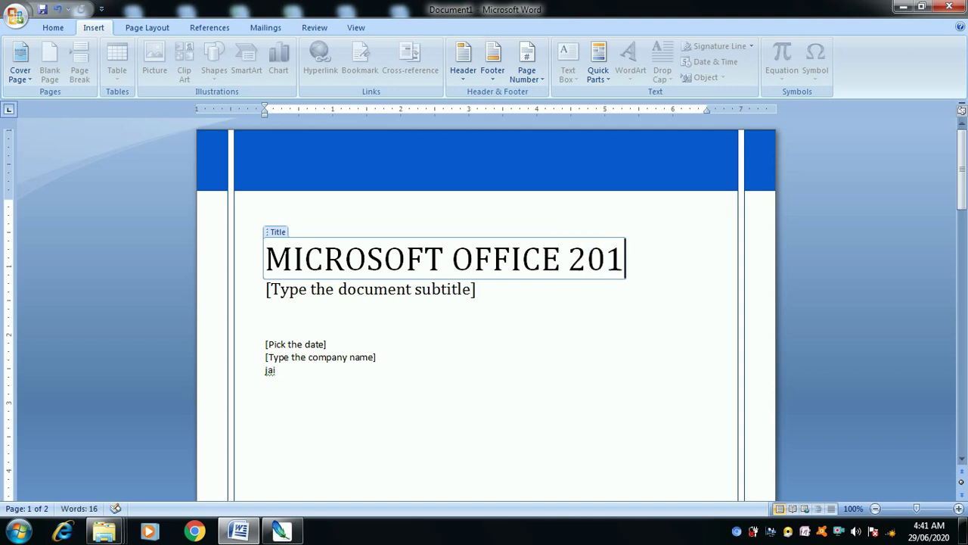
type("0")
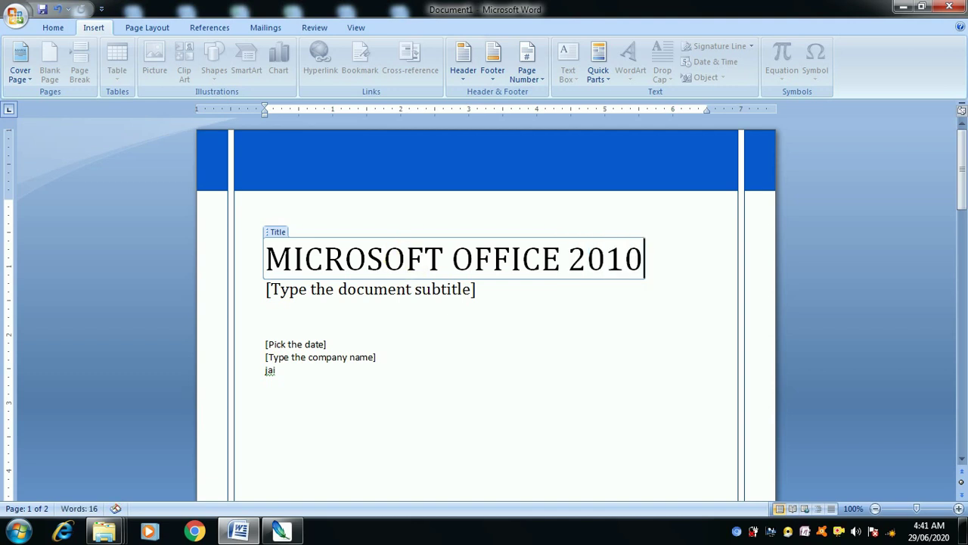
left_click(336, 295)
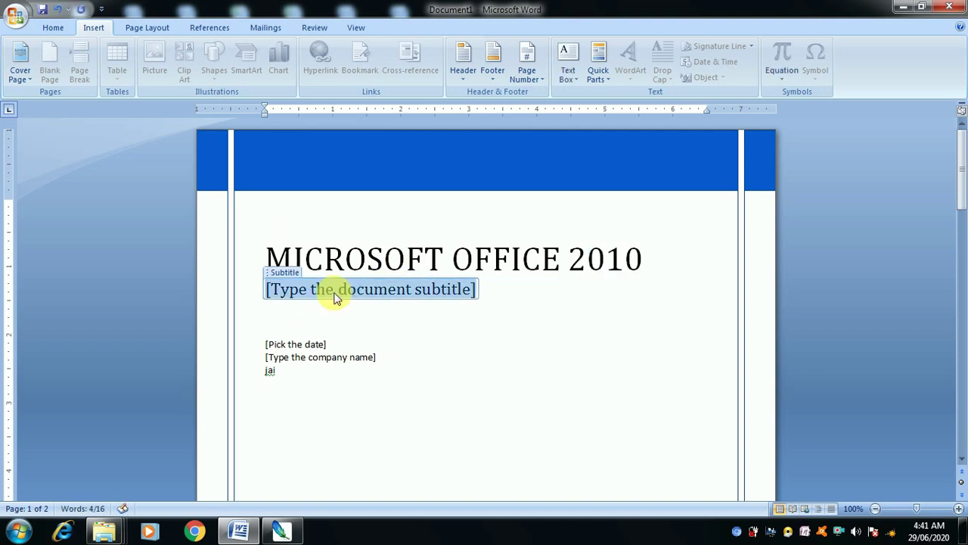
type("A TEXT BOOK F")
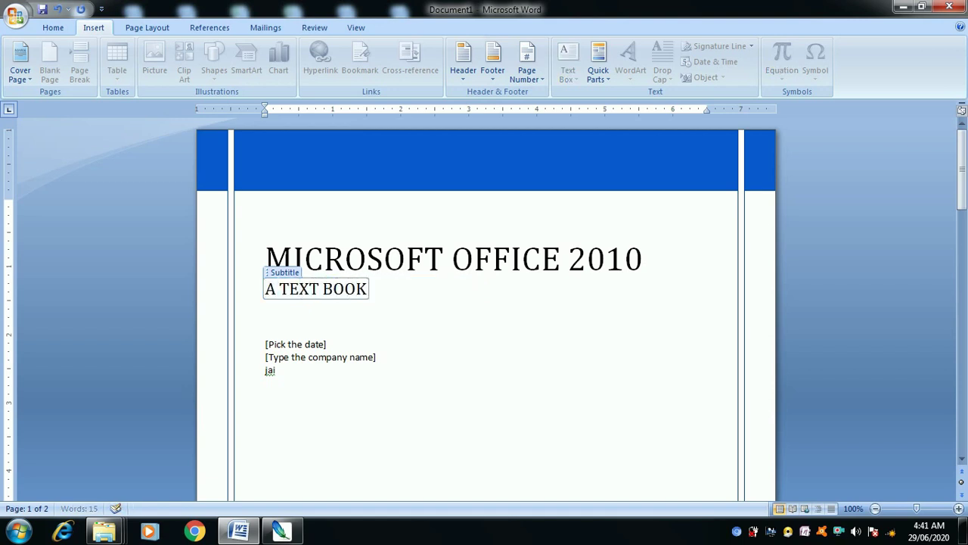
type("OR CLASS XII")
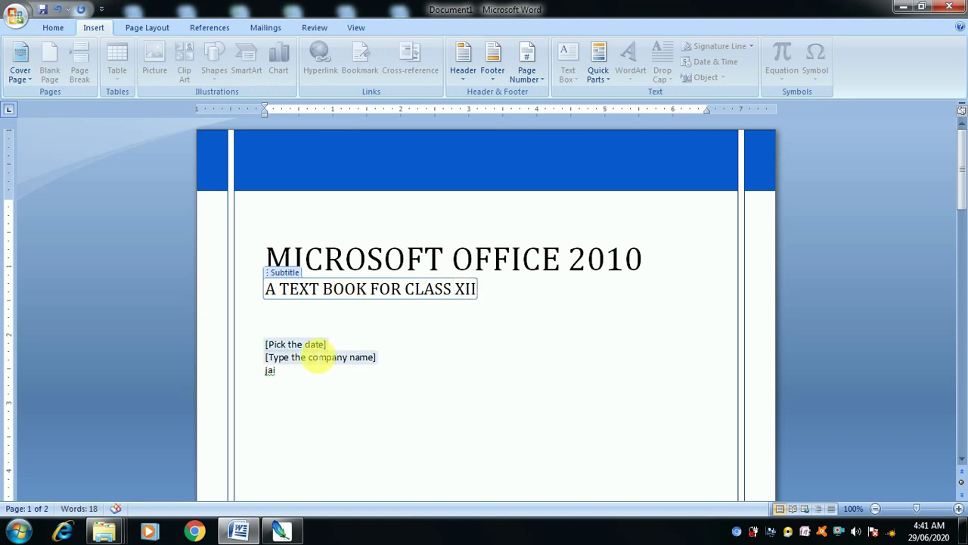
left_click(318, 344)
left_click(337, 344)
left_click(282, 458)
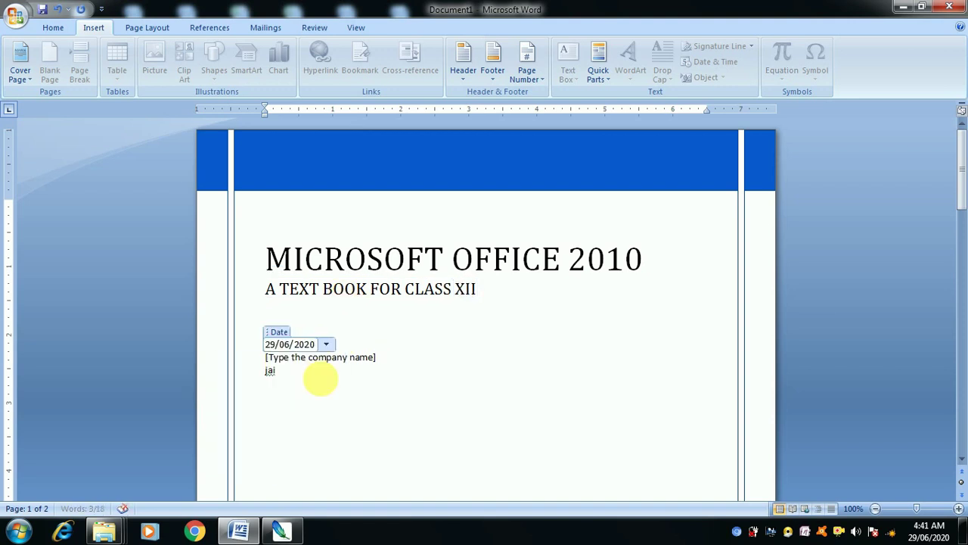
Step: Fill in company 'HUNAR SKILLING YOUNG INDIA' and type the author's name in the Author field
left_click(351, 360)
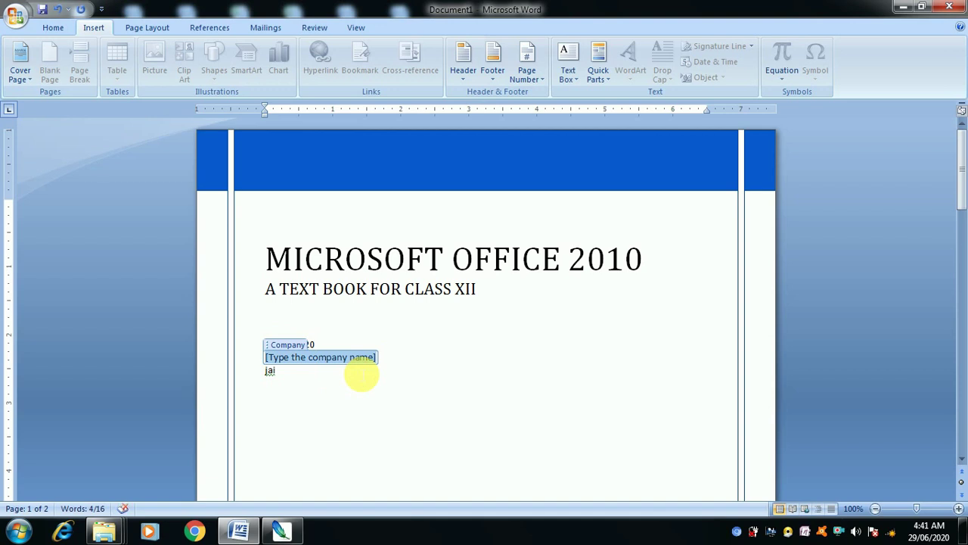
type("HU")
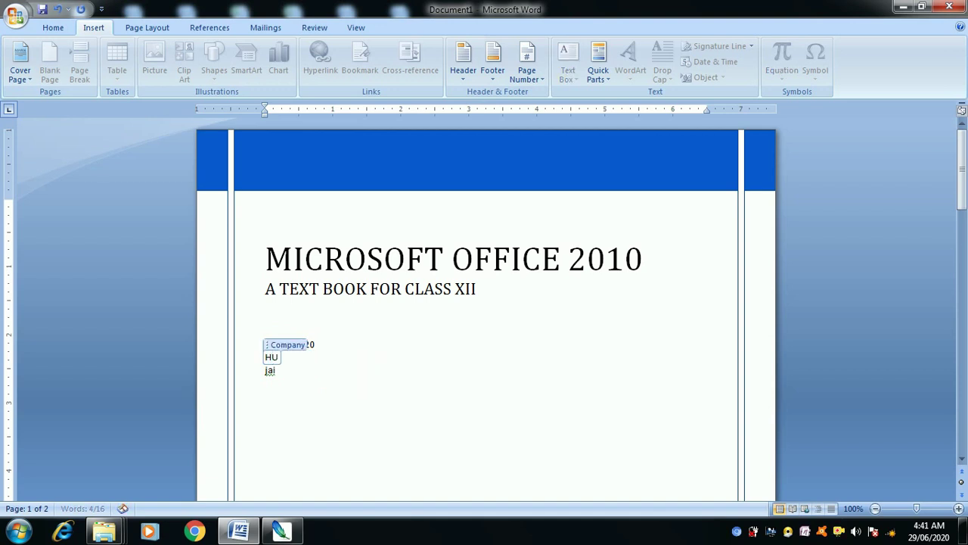
type("NAR SKILLING YOUNG INDIA")
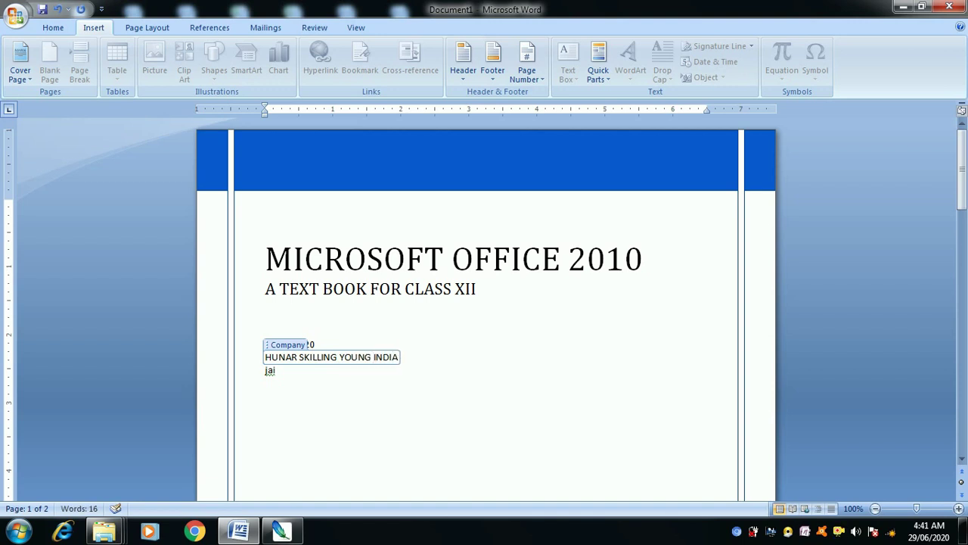
left_click(274, 370)
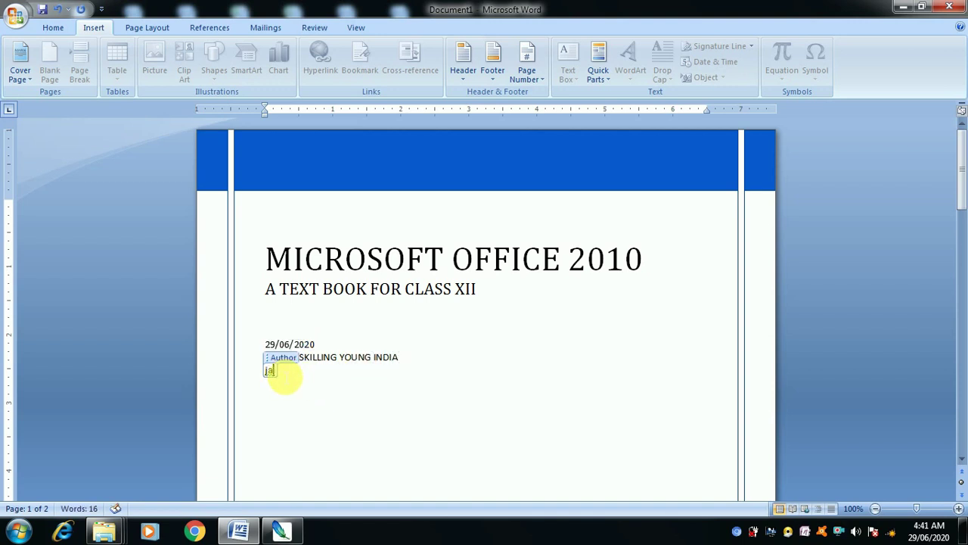
key("BackSpace")
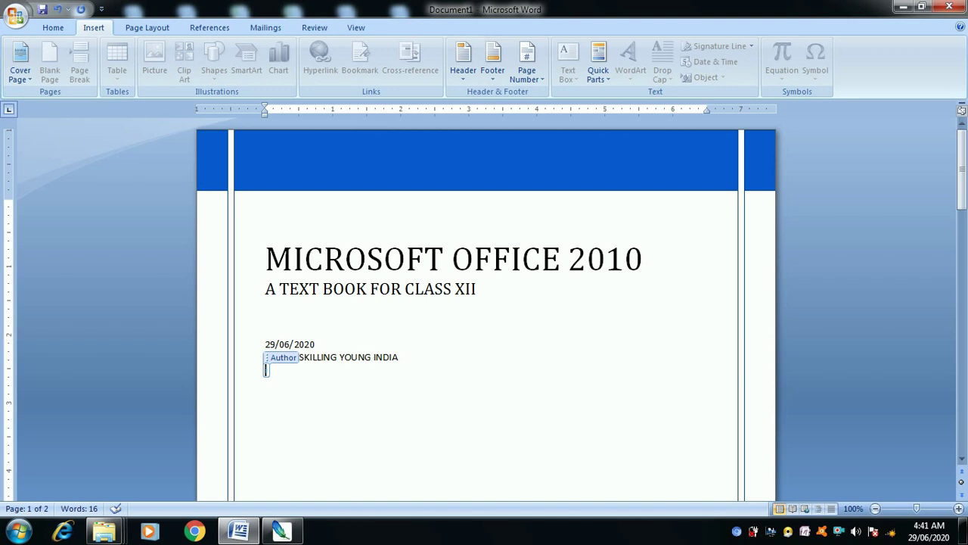
type("FA")
key("BackSpace")
key("BackSpace")
key("ctrl+z")
type("ZA")
key("BackSpace")
key("BackSpace")
type("IZAN AHMAD")
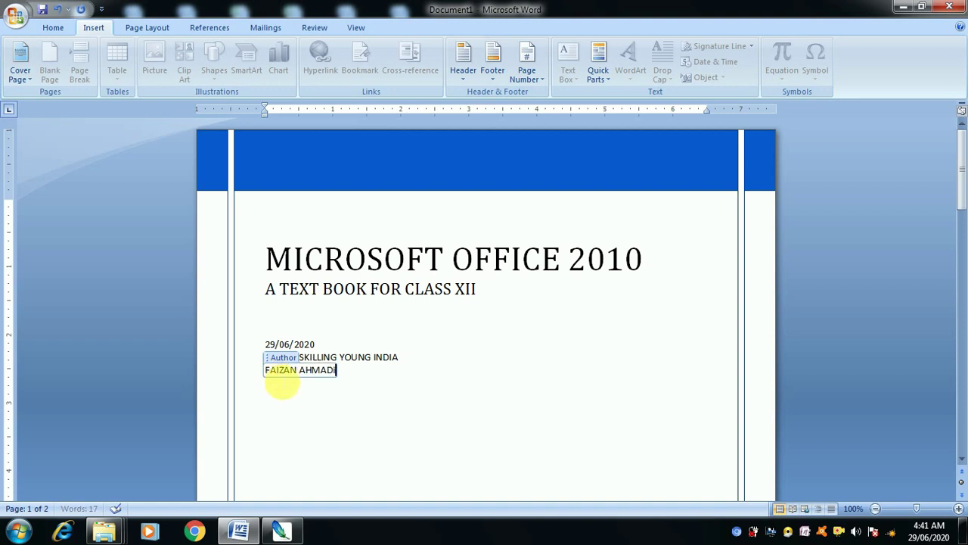
scroll(561, 448, "down", 5)
scroll(560, 449, "down", 5)
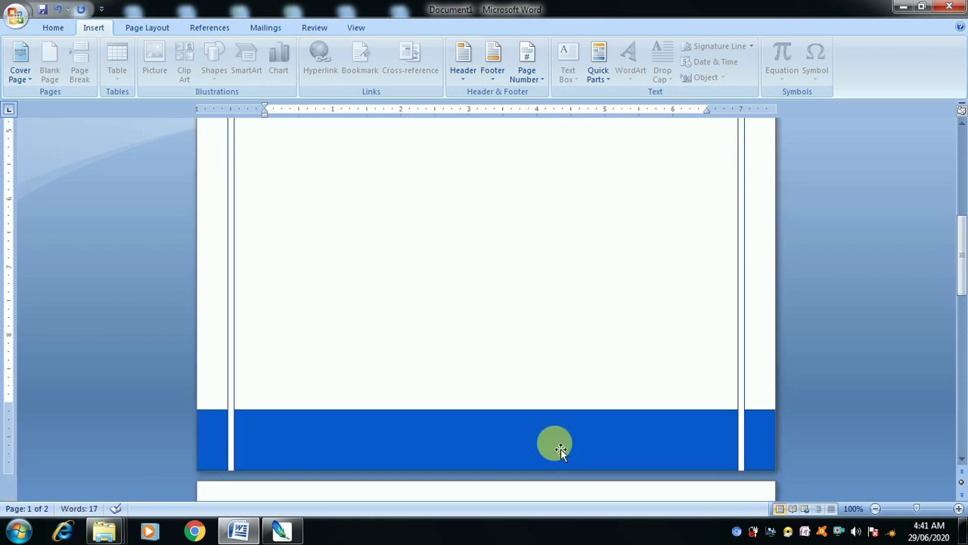
scroll(529, 443, "up", 10)
scroll(540, 432, "up", 1)
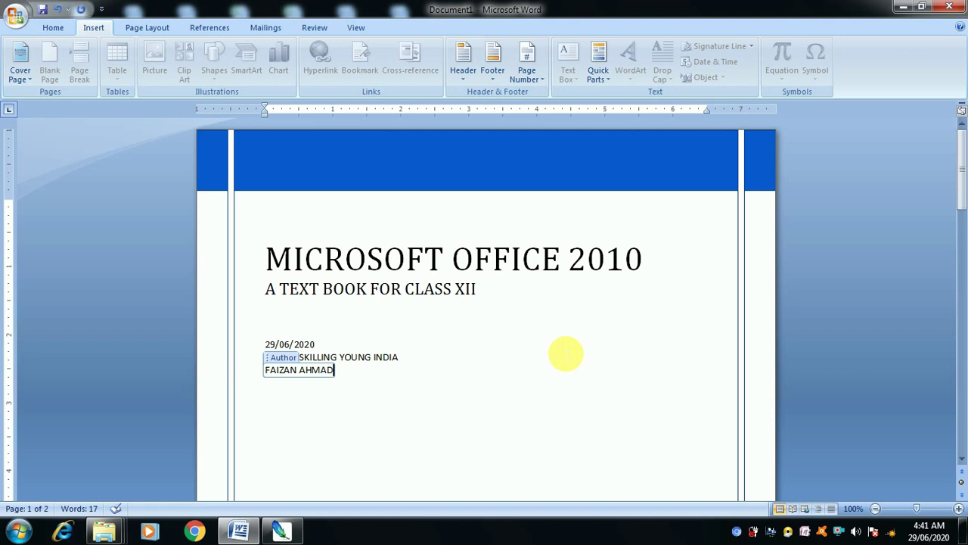
Step: View the cover page in Print Preview, cancel the Print dialog, then preview again with Ctrl+F2
left_click(15, 15)
mouse_move(44, 173)
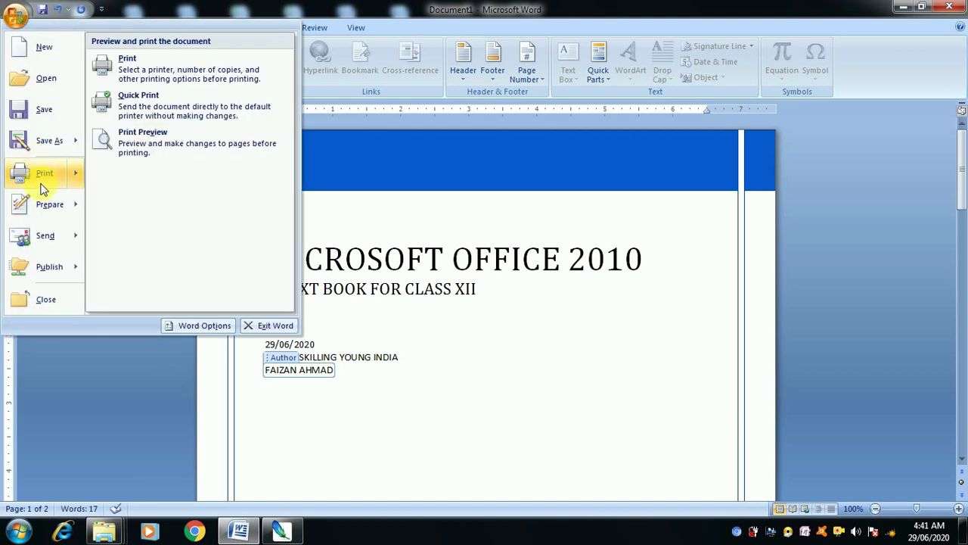
left_click(204, 151)
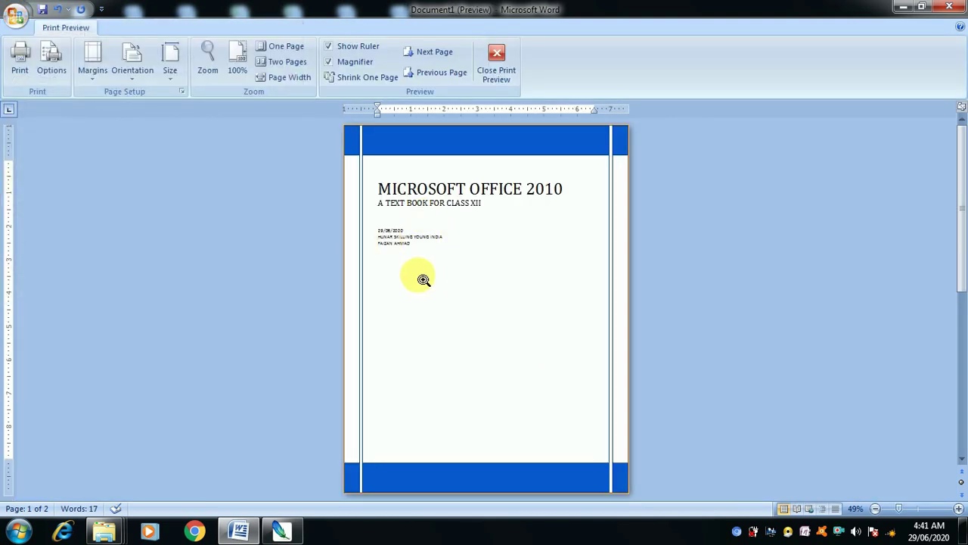
left_click(19, 57)
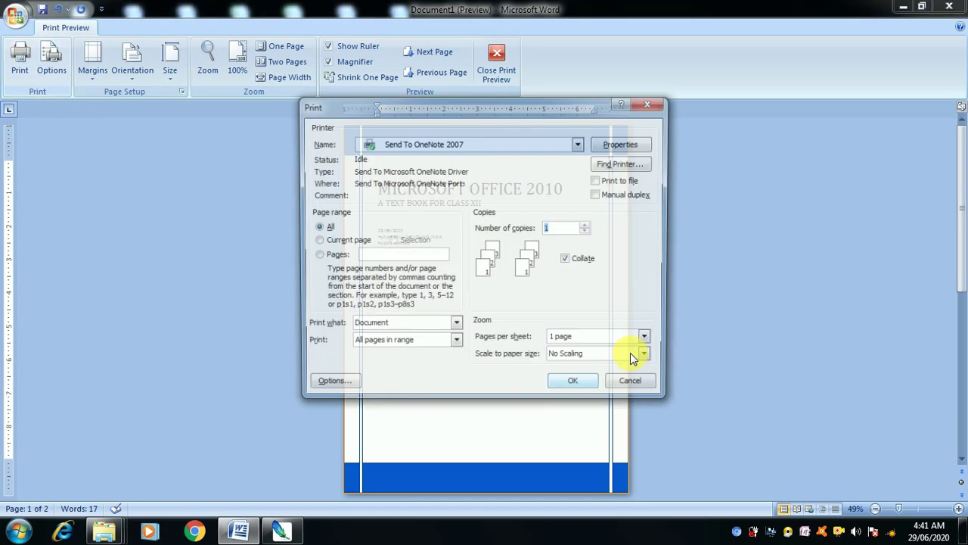
left_click(653, 109)
left_click(496, 64)
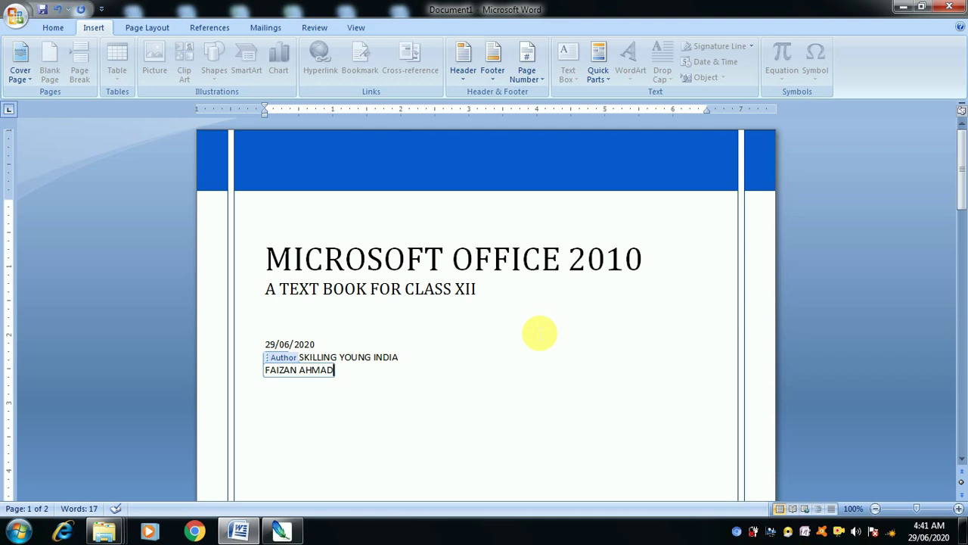
key("ctrl+F2")
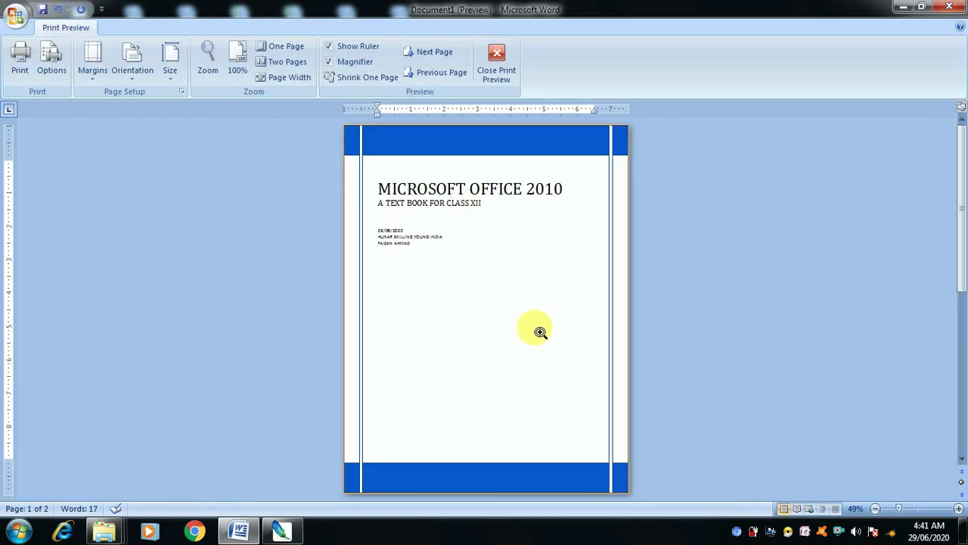
left_click(498, 56)
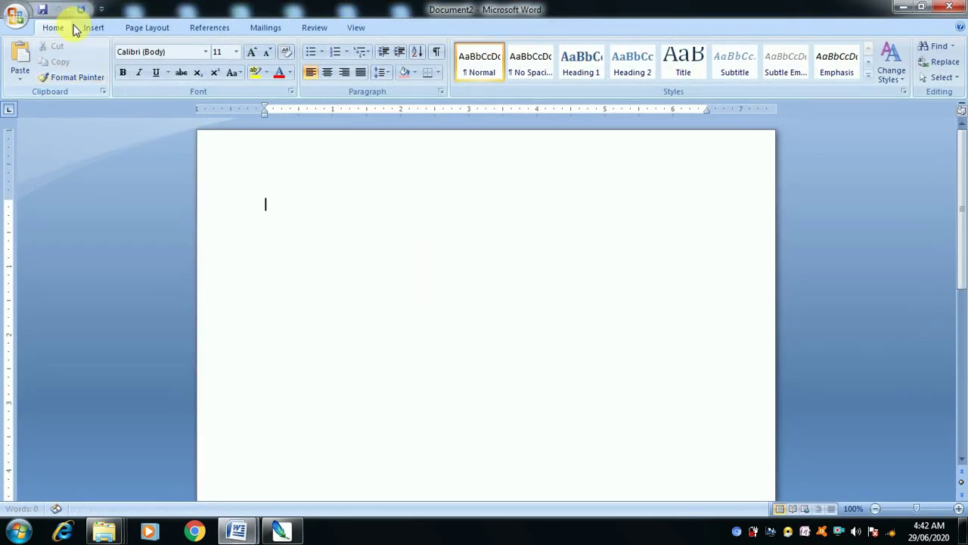
Step: Generate three paragraphs of sample text with =RAND() and place the caret before the second paragraph
left_click(93, 27)
left_click(49, 64)
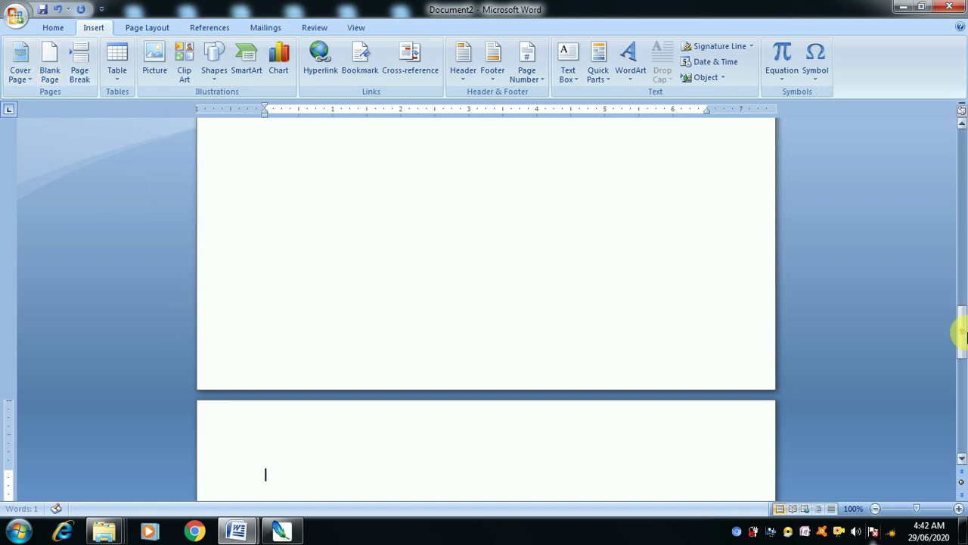
key("ctrl+z")
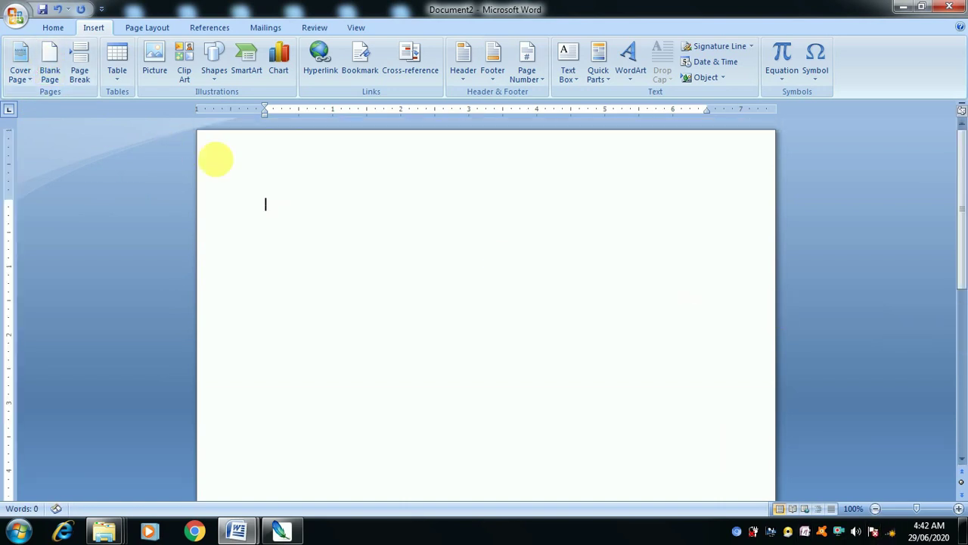
type("=RAND(")
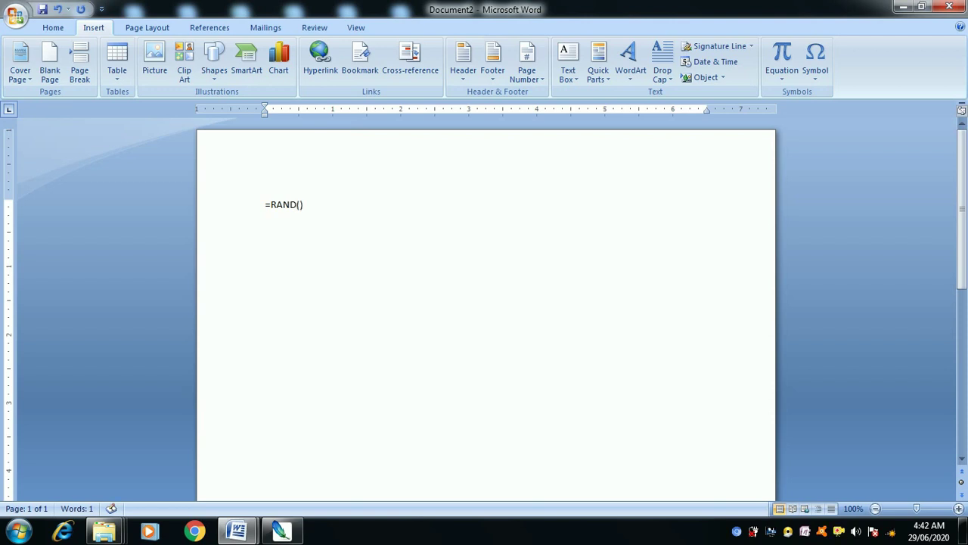
key("Return")
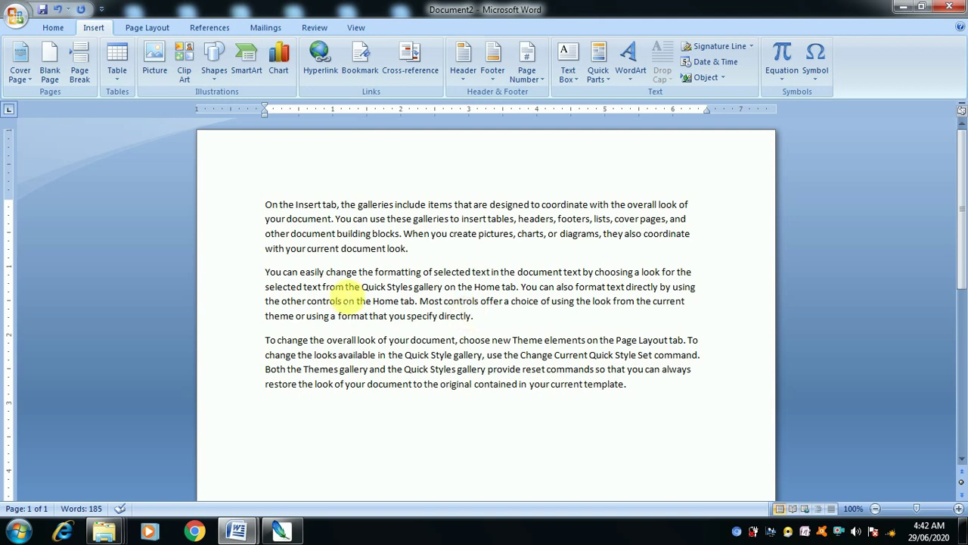
left_click(265, 273)
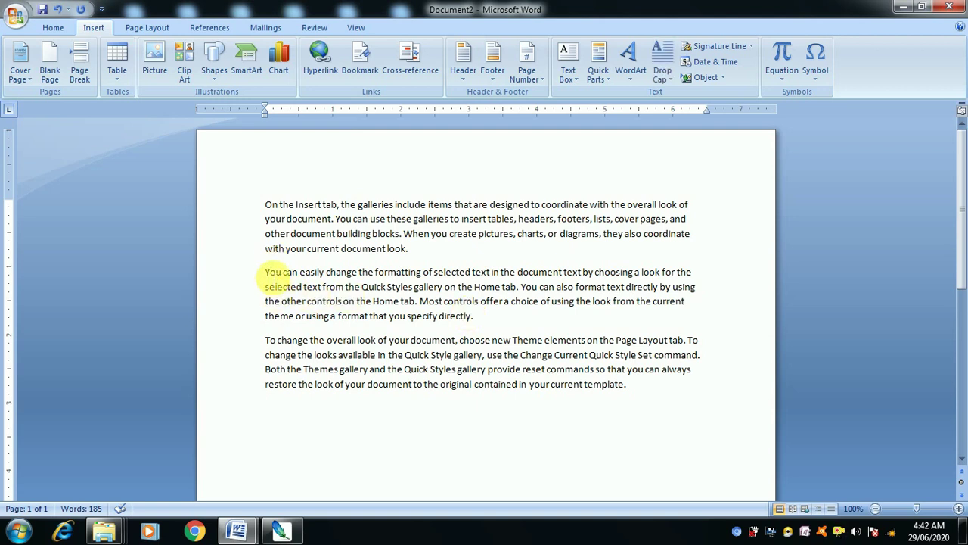
left_click(269, 341)
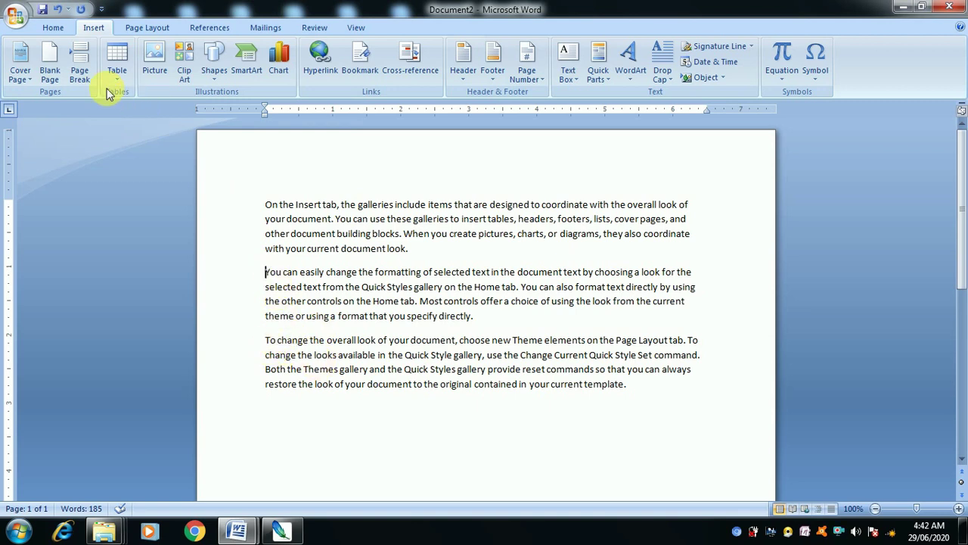
Step: Insert page breaks so the second and the 'To change' paragraphs each start a new page
left_click(79, 73)
scroll(462, 404, "up", 2)
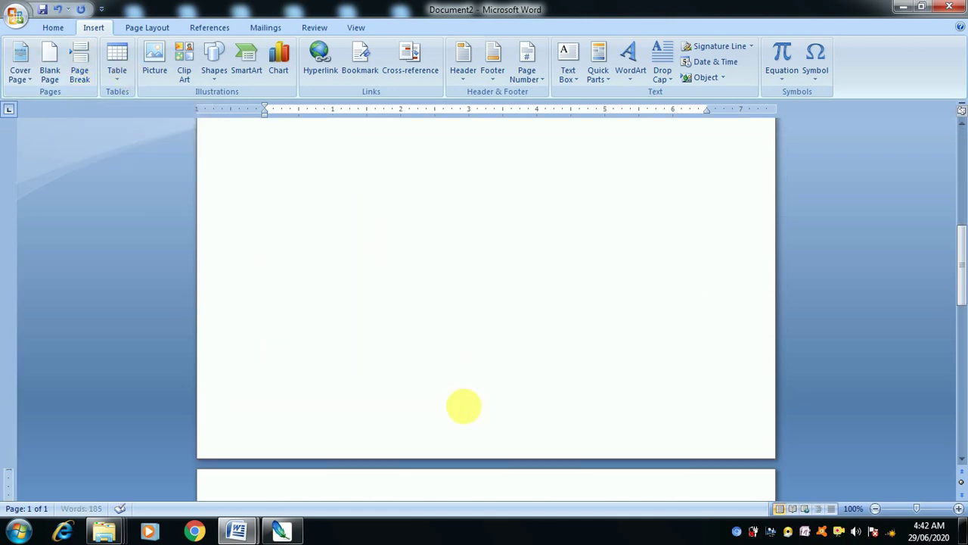
scroll(462, 404, "up", 8)
scroll(449, 371, "down", 5)
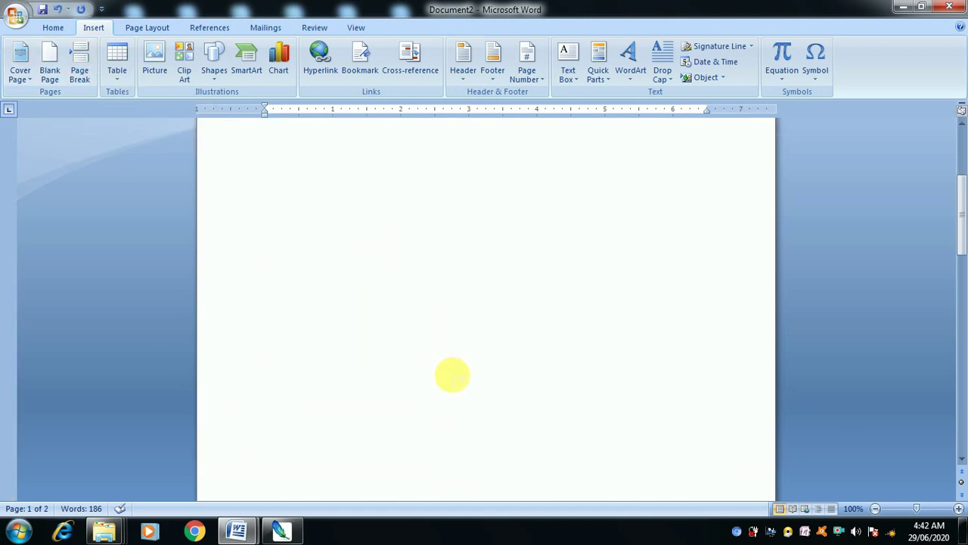
scroll(449, 371, "down", 6)
scroll(452, 373, "down", 3)
scroll(458, 380, "down", 3)
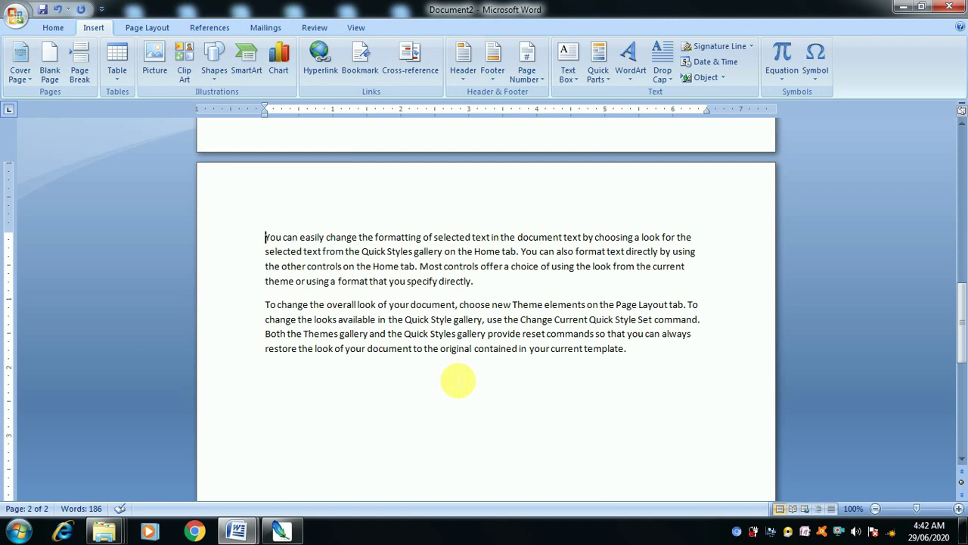
left_click(265, 305)
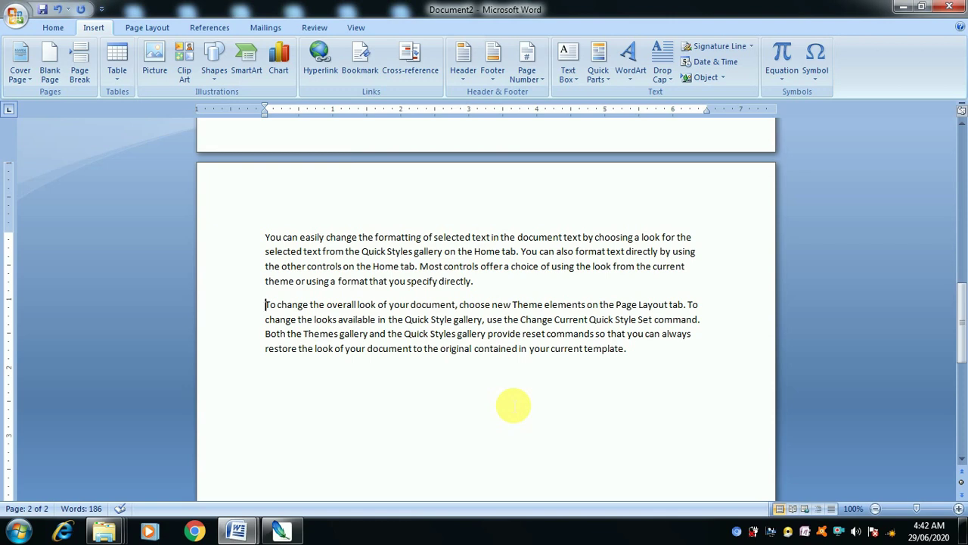
key("ctrl+Return")
Step: Select all the document's text and delete it, leaving an empty page
scroll(512, 405, "down", 3)
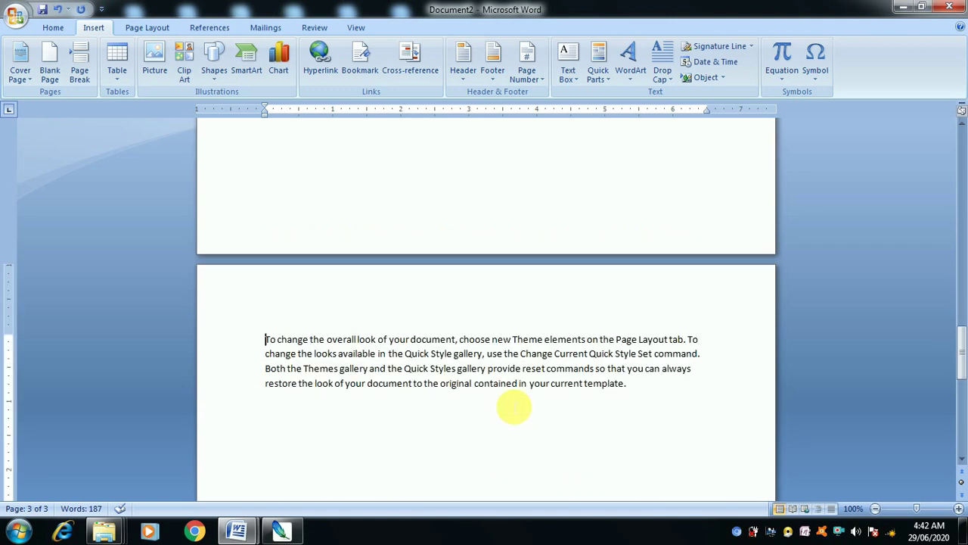
scroll(511, 405, "up", 10)
scroll(508, 401, "up", 5)
scroll(509, 401, "down", 5)
scroll(508, 401, "up", 10)
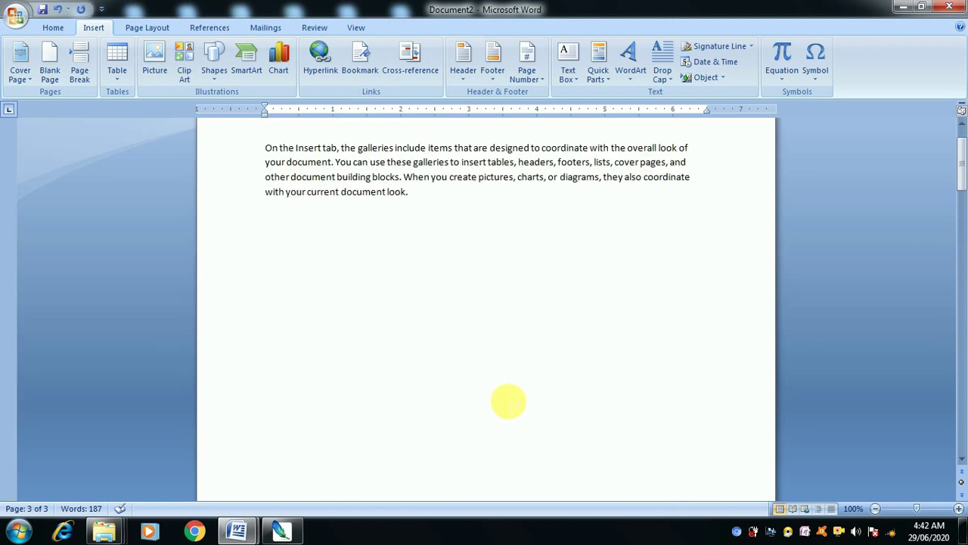
key("ctrl+a")
key("Delete")
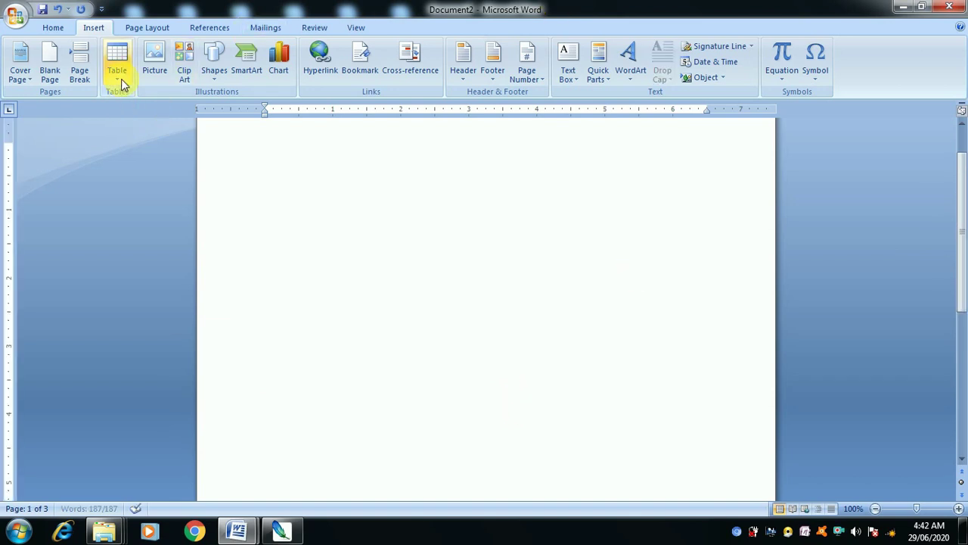
Step: Insert a 7-by-6 table from the grid, then select it all and delete it
left_click(119, 74)
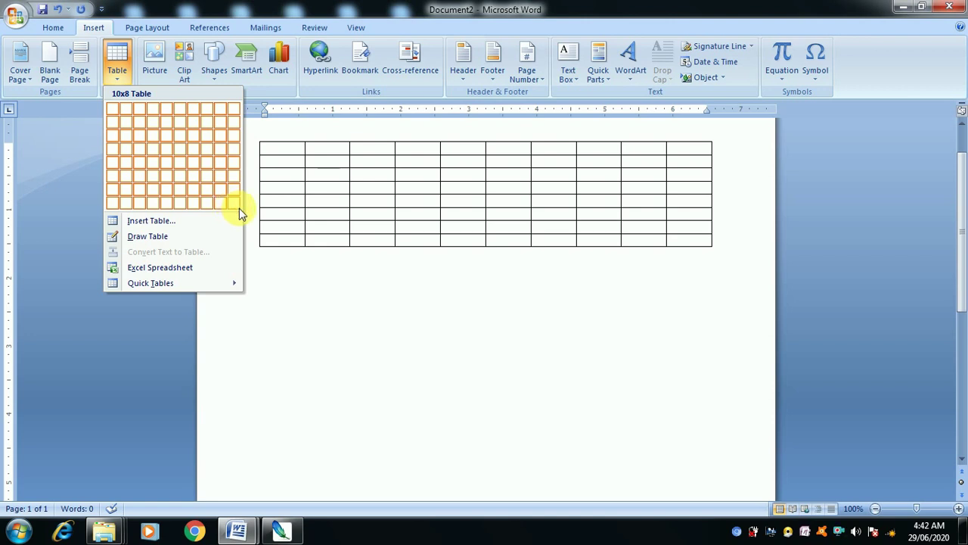
left_click(197, 184)
left_click(305, 149)
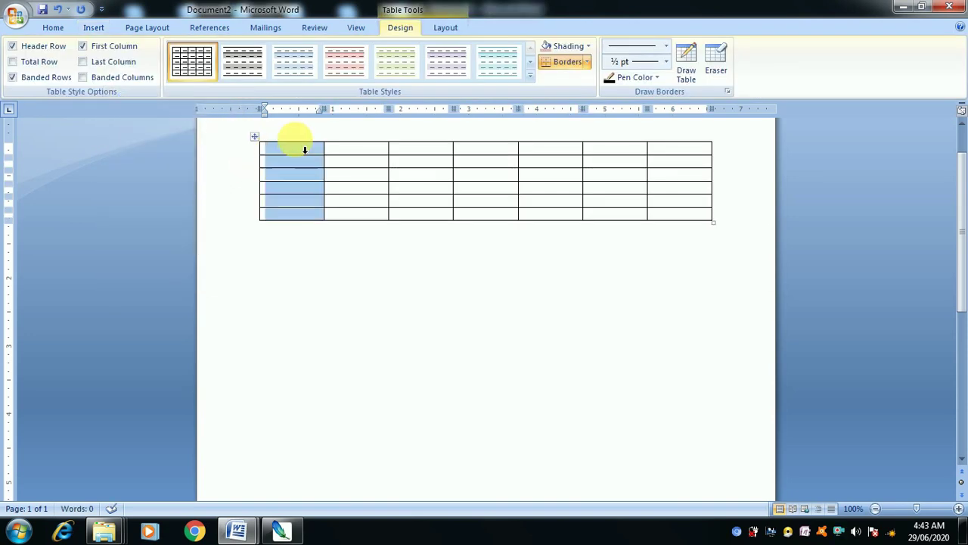
left_click(298, 233)
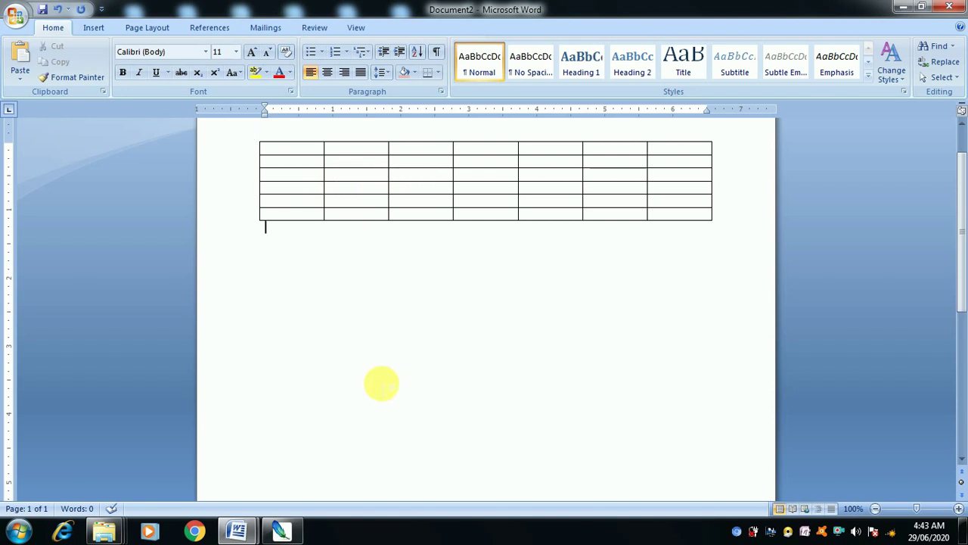
key("ctrl+a")
key("Delete")
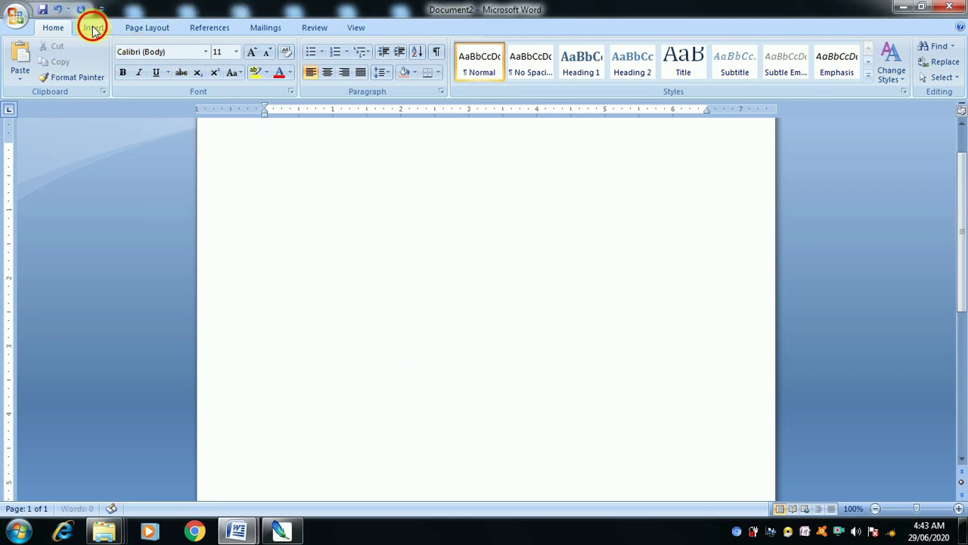
Step: Bring up the Insert Table dialog, showing 5 columns and 2 rows
left_click(92, 28)
left_click(117, 76)
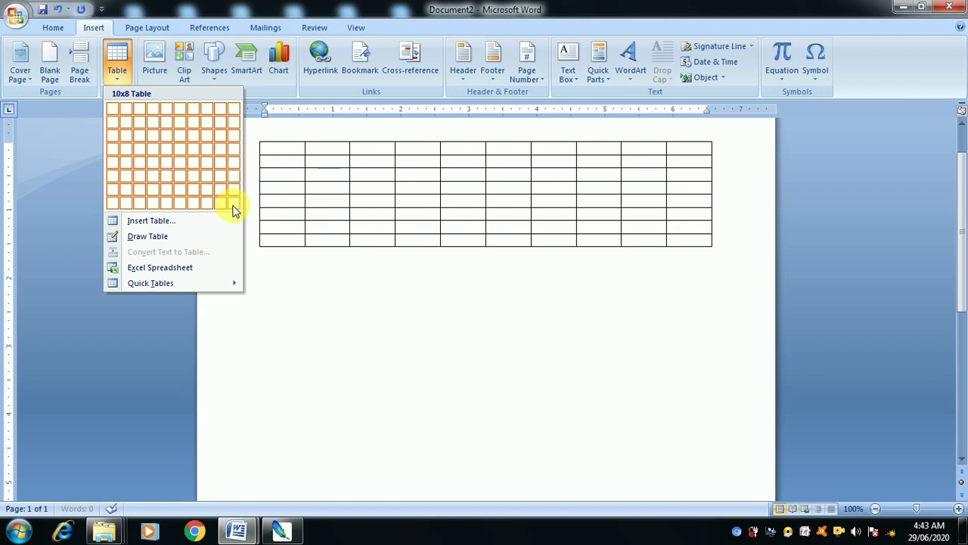
left_click(151, 222)
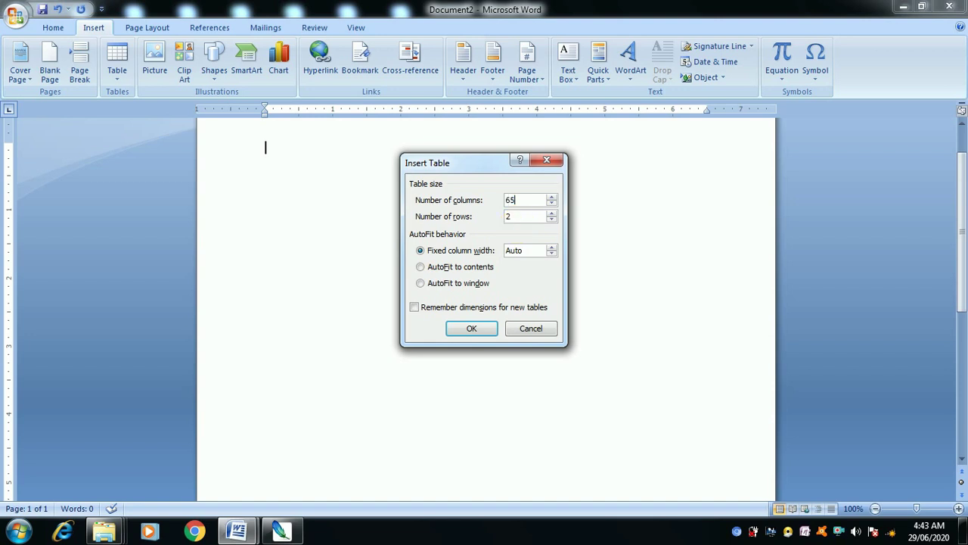
Step: Insert a 10-column, 5-row table after the 65-column entry is rejected as over the limit
left_click(519, 216)
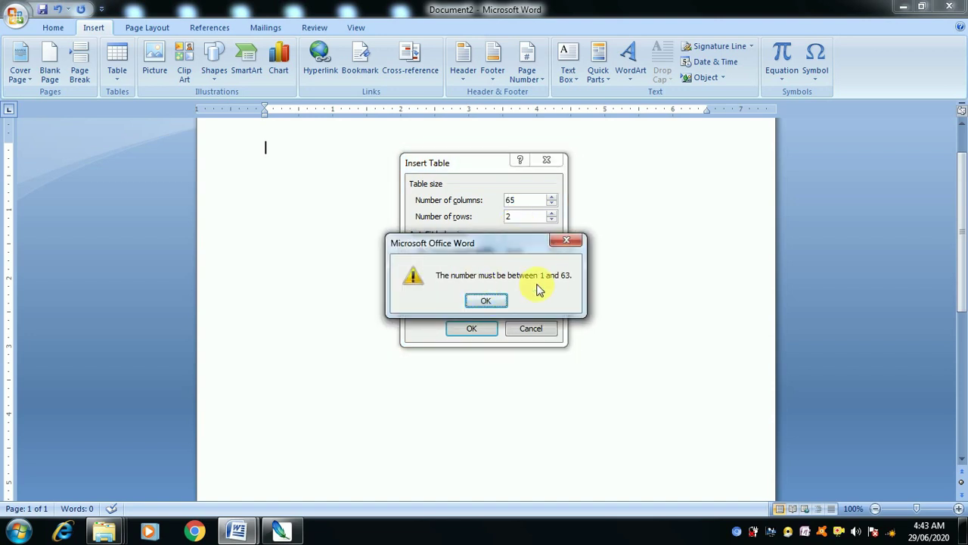
left_click(566, 240)
type("10")
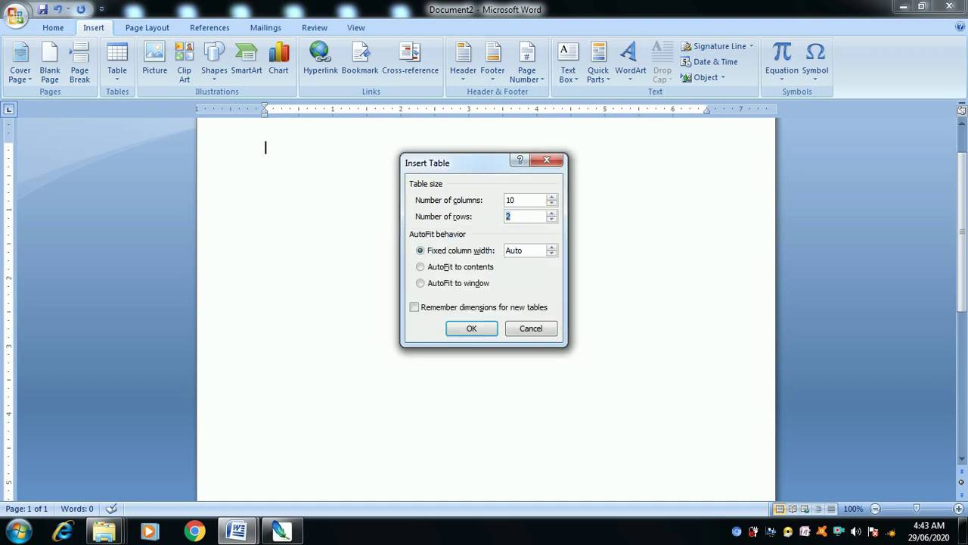
type("5")
key("Return")
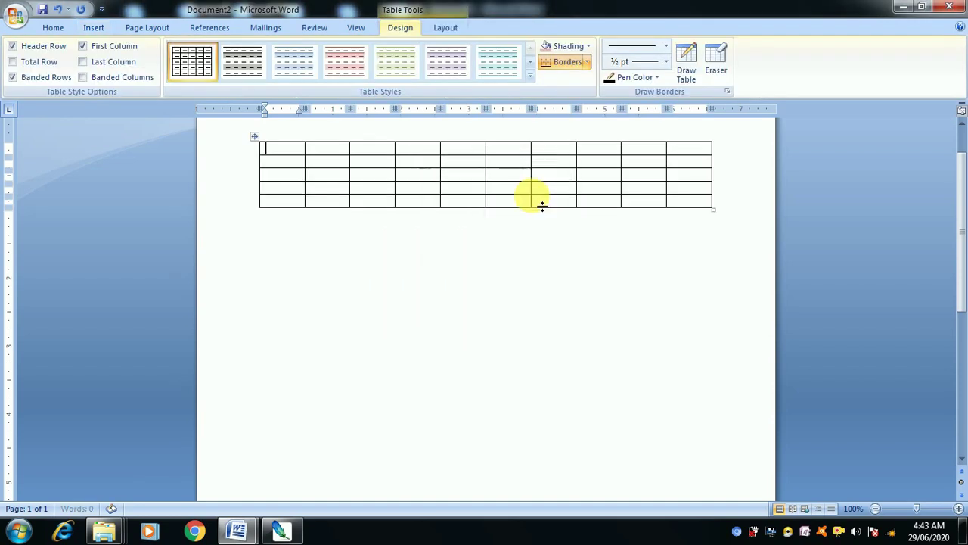
left_click(390, 313)
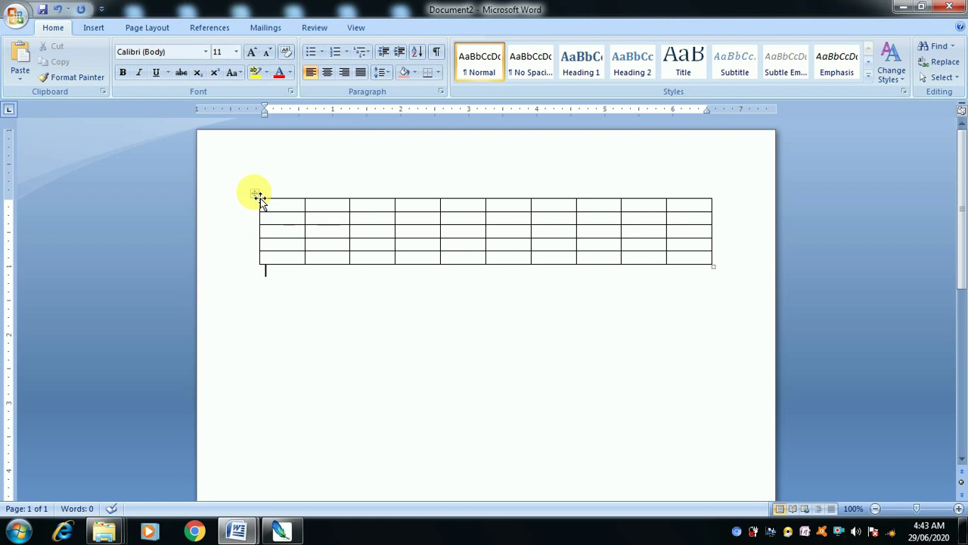
left_click(260, 199)
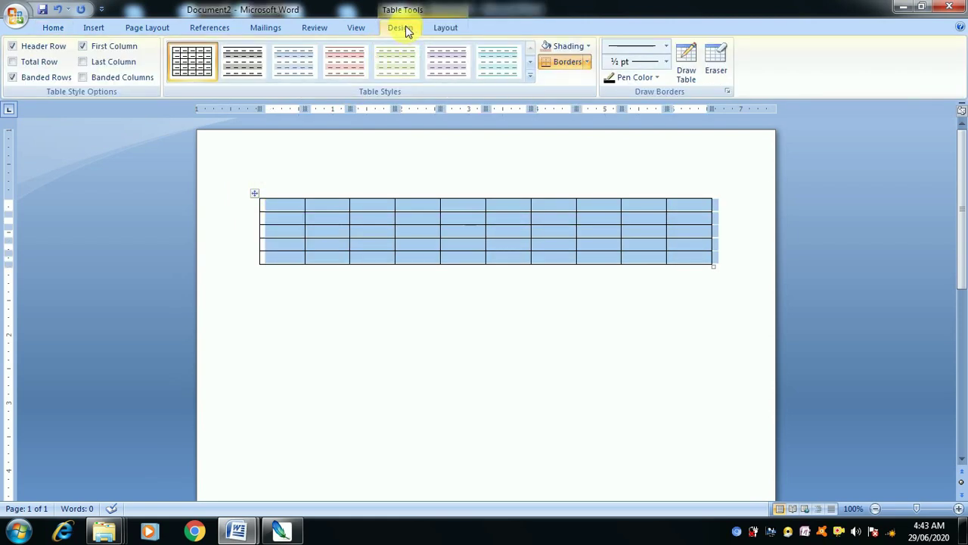
left_click(452, 69)
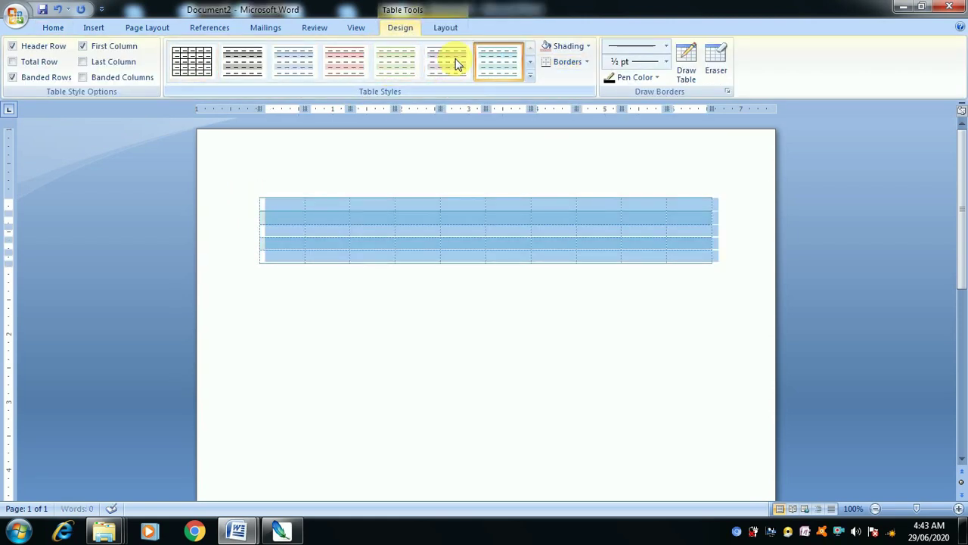
left_click(342, 64)
left_click(474, 298)
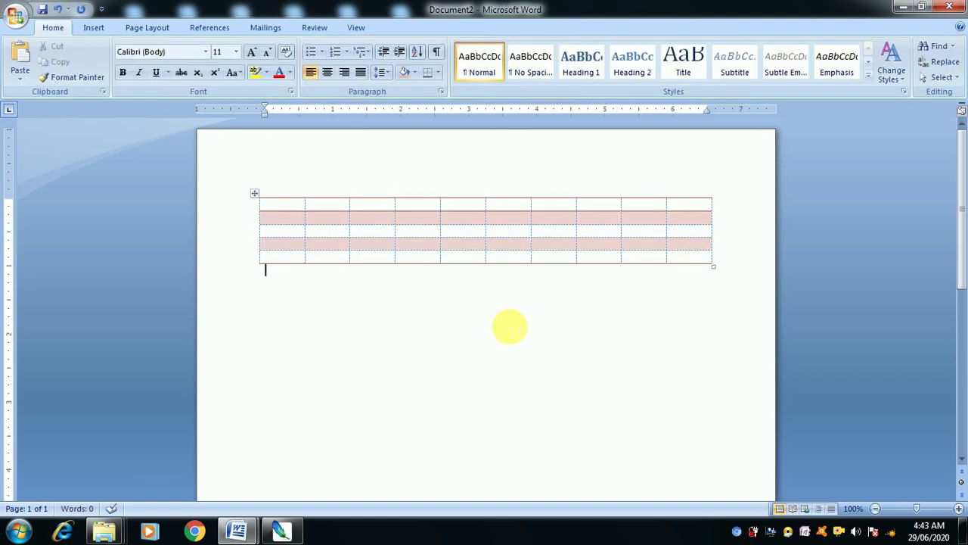
key("ctrl+a")
left_click(528, 340)
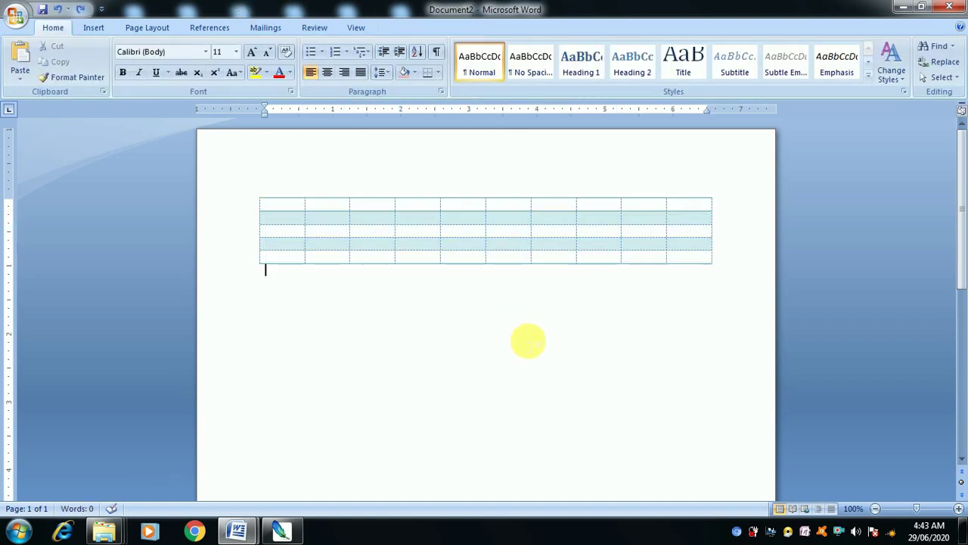
key("ctrl+a")
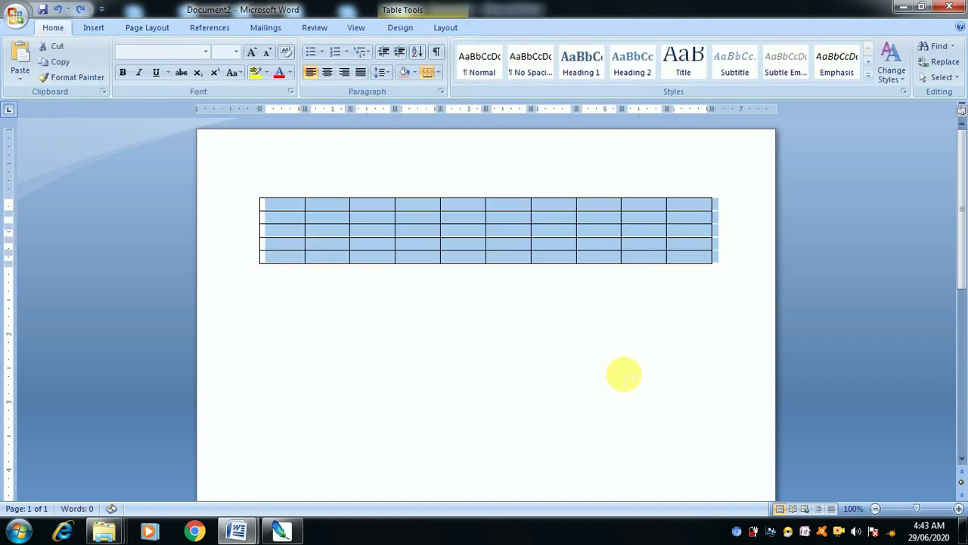
left_click(624, 375)
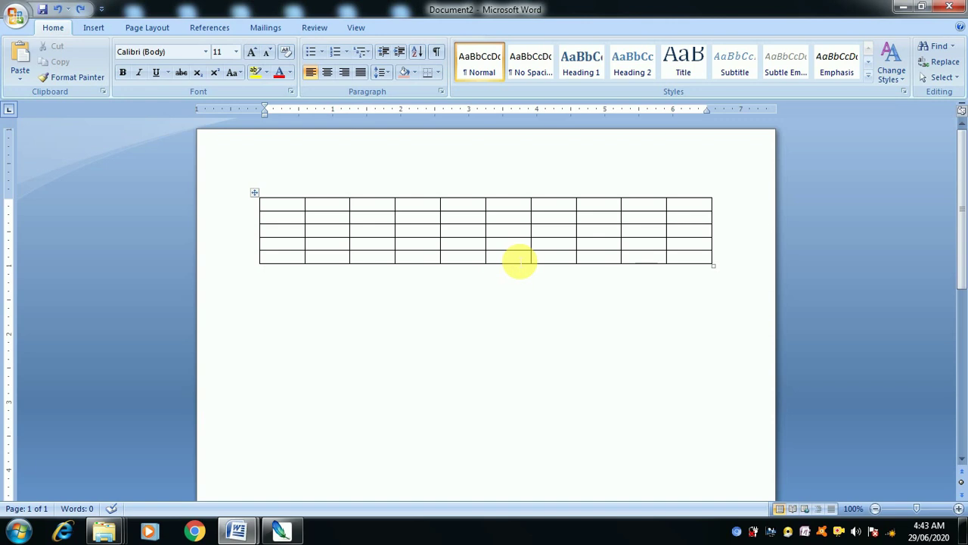
left_click(520, 261)
Step: Erase the borders to remove the table's last two columns
left_click(400, 27)
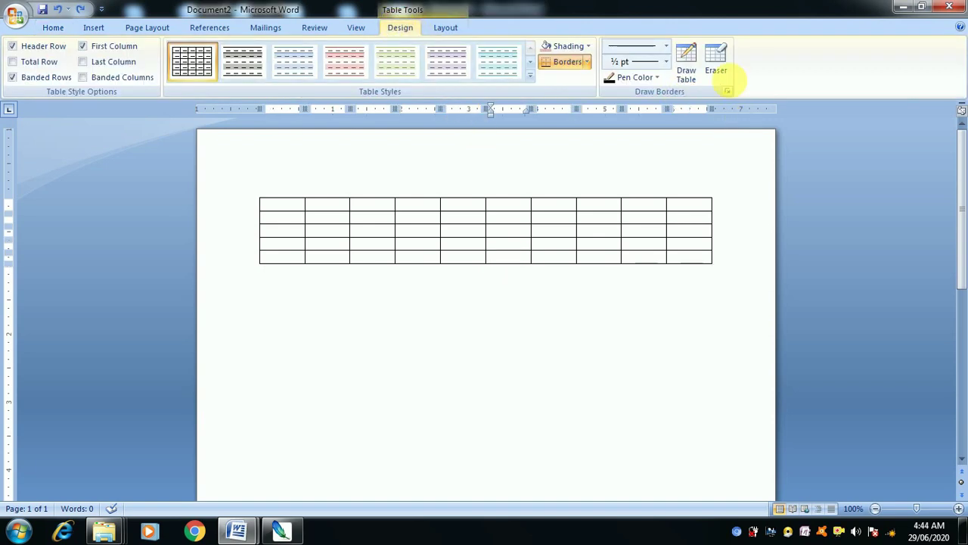
left_click(716, 62)
left_click_drag(703, 182, 708, 340)
left_click_drag(648, 185, 674, 338)
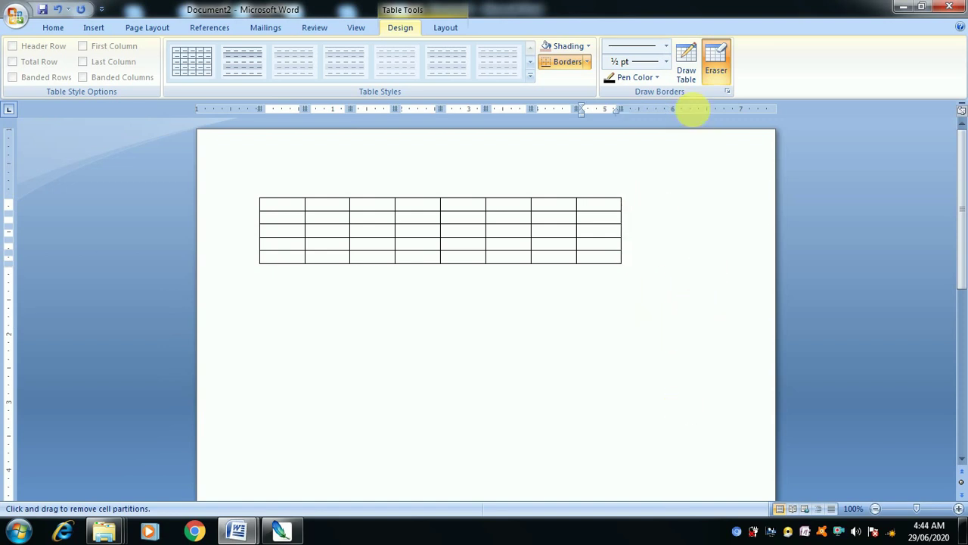
Step: Draw a black vertical divider in one middle column and a red divider in another
left_click(686, 64)
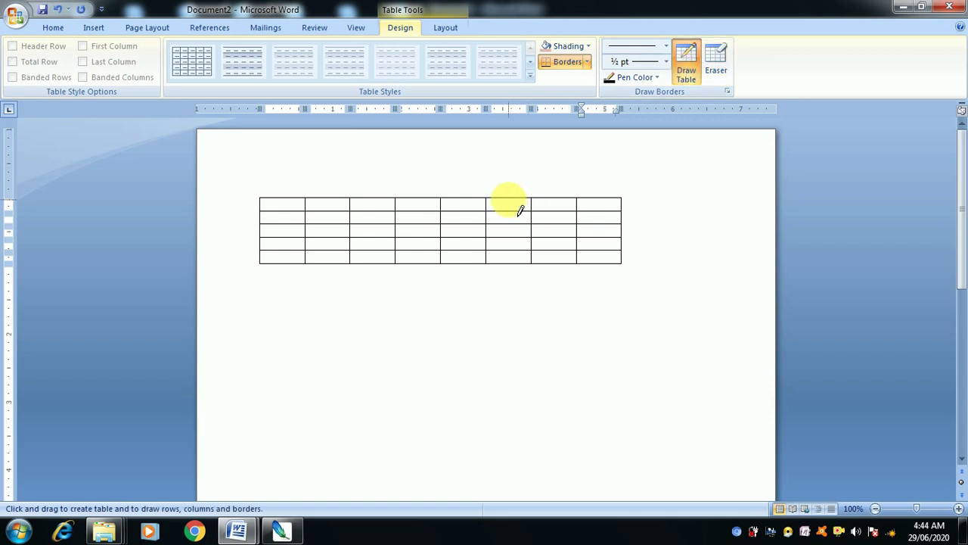
left_click_drag(508, 203, 512, 271)
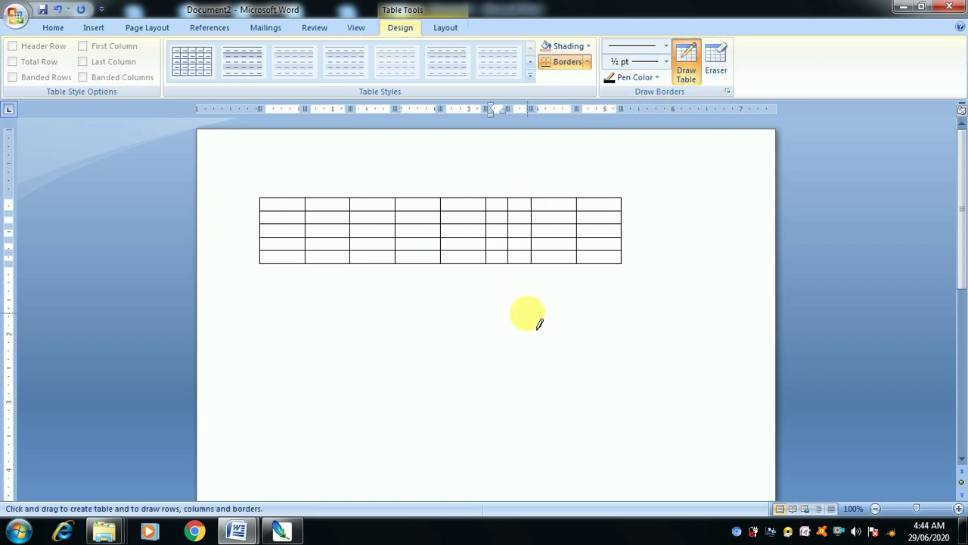
left_click(642, 78)
left_click(620, 201)
left_click_drag(550, 200, 549, 274)
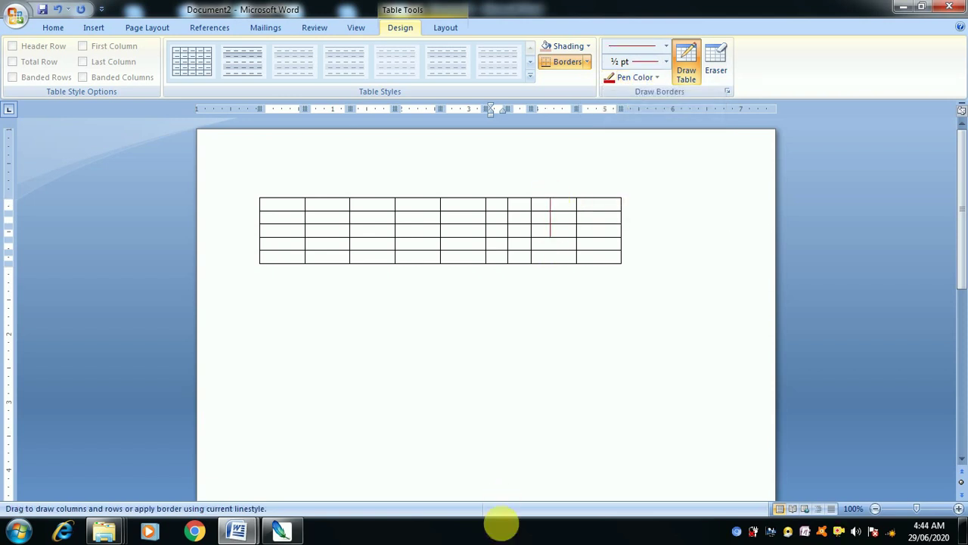
Step: Draw a thick 4½ pt red border through the last column
left_click(665, 62)
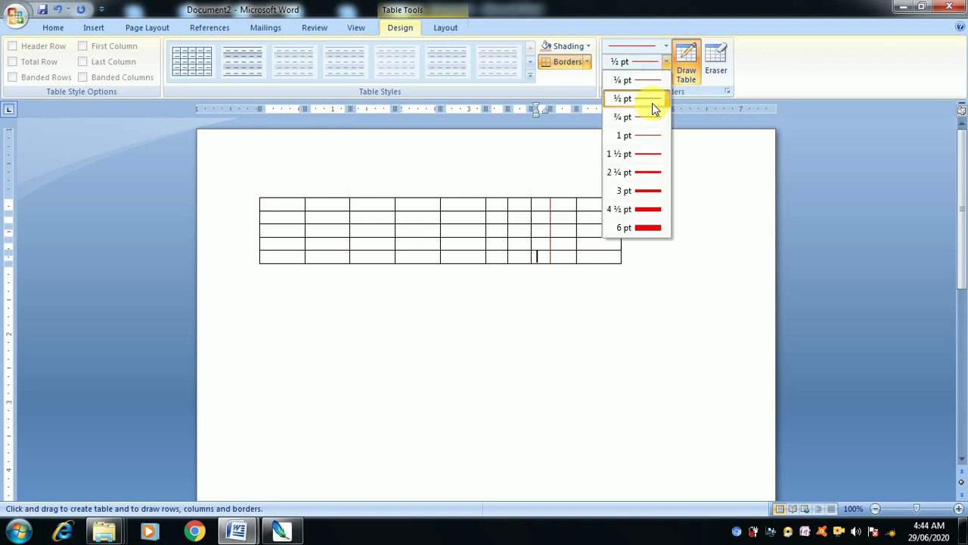
left_click(643, 211)
left_click_drag(599, 200, 599, 272)
key("Escape")
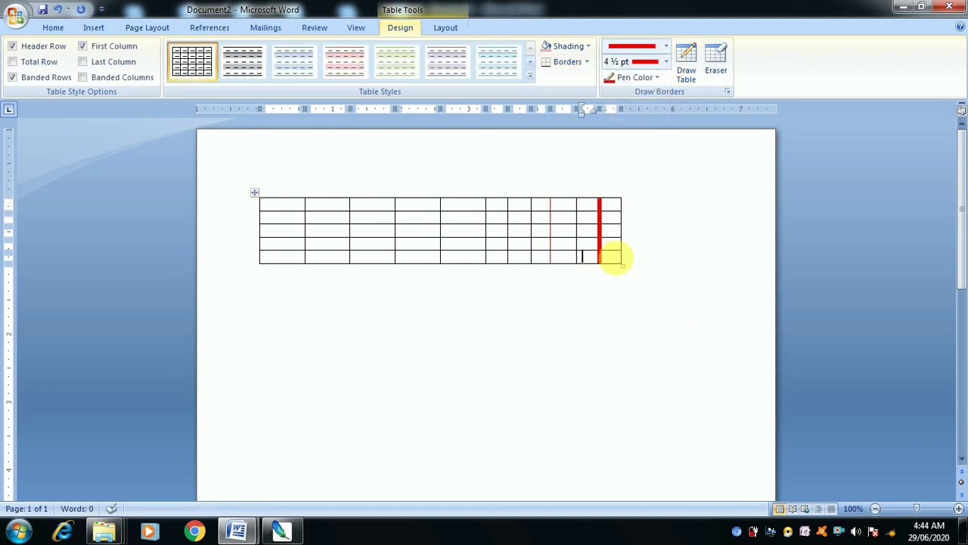
Step: Enlarge the table, narrow the first column, and merge the top row into one cell
left_click_drag(625, 270, 734, 324)
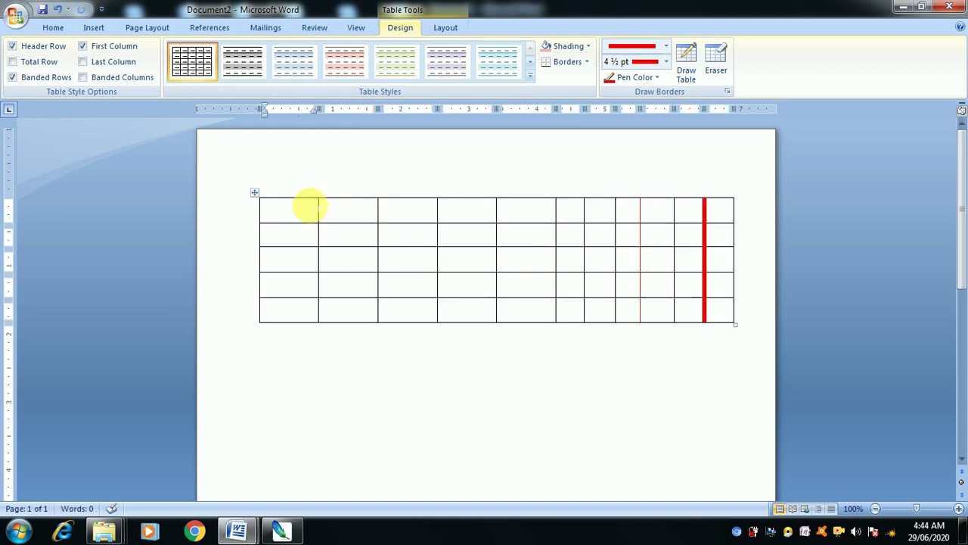
left_click_drag(318, 210, 289, 211)
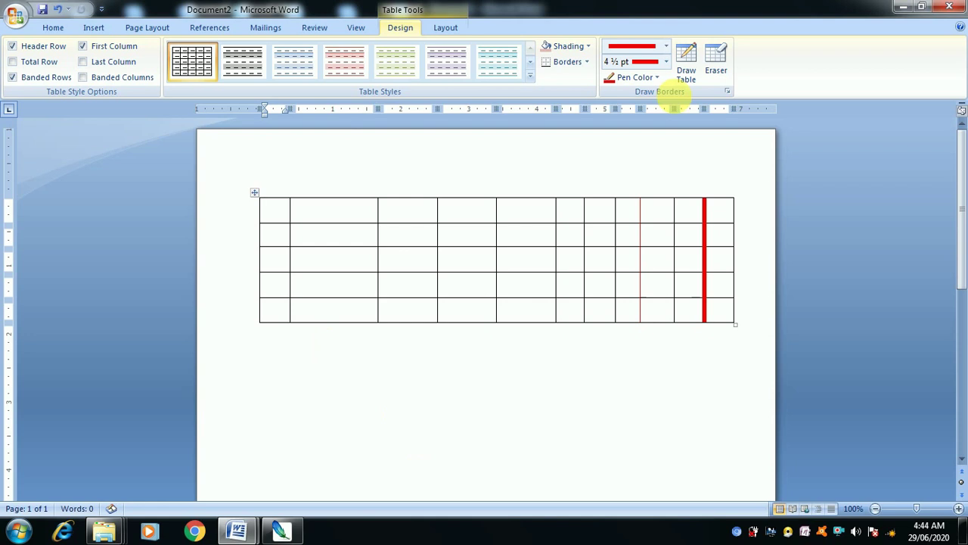
left_click(716, 62)
left_click_drag(285, 222, 711, 218)
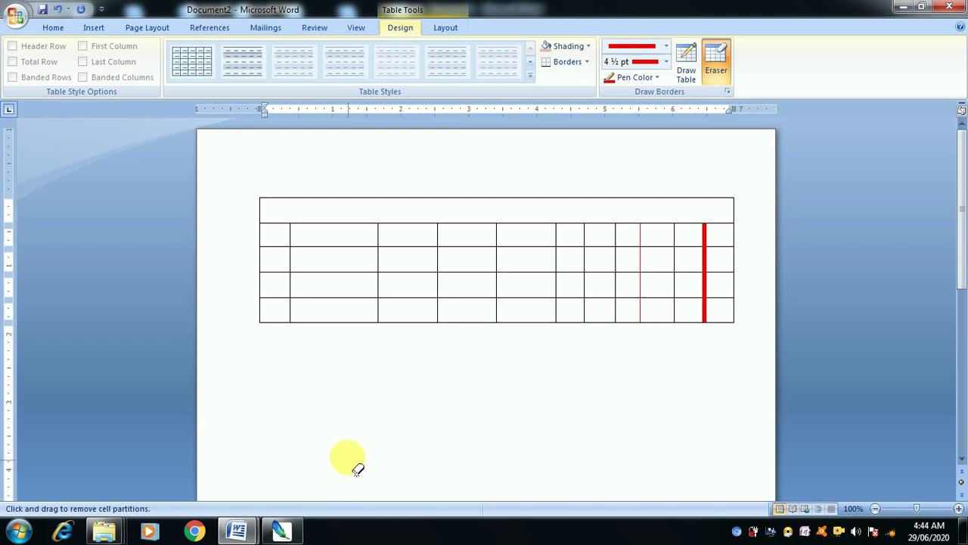
key("Escape")
Step: Add two rows at the bottom, then select and delete the whole table
left_click(711, 307)
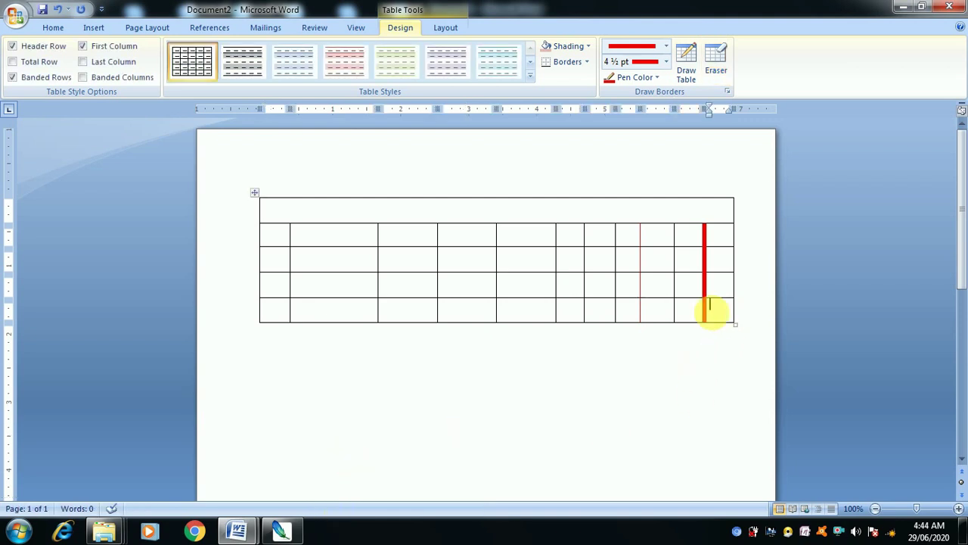
key("Tab")
key("Tab")
key("Tab")
key("Tab")
key("Tab")
key("Tab")
key("Tab")
key("Tab")
key("Tab")
key("Tab")
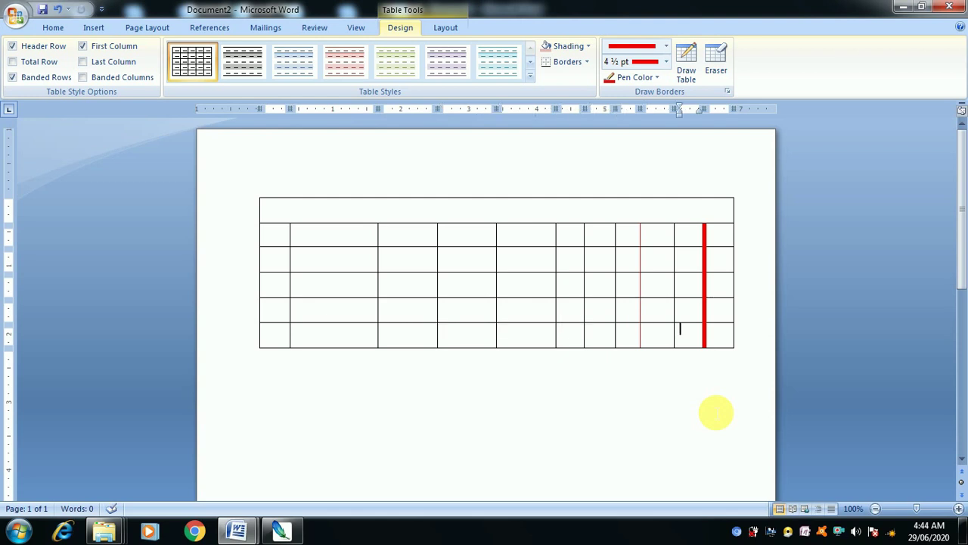
key("Tab")
key("Tab")
key("Tab")
key("Tab")
key("Tab")
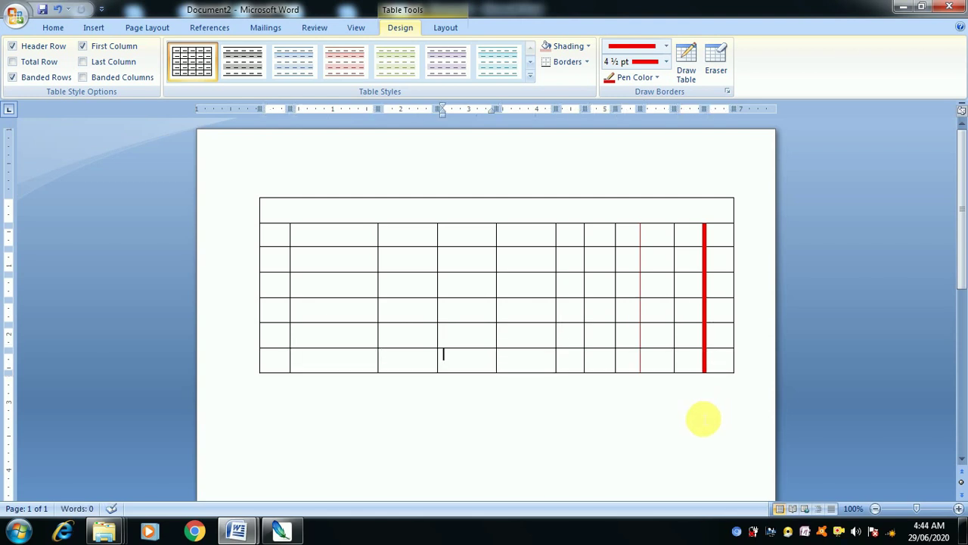
key("ctrl+a")
key("Delete")
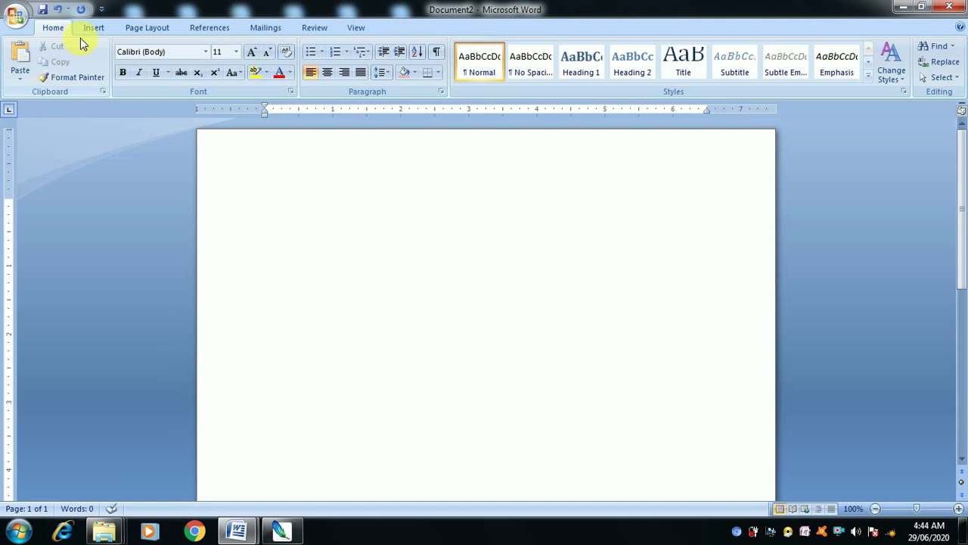
Step: Generate three sample paragraphs by typing an = formula and expanding it
left_click(93, 27)
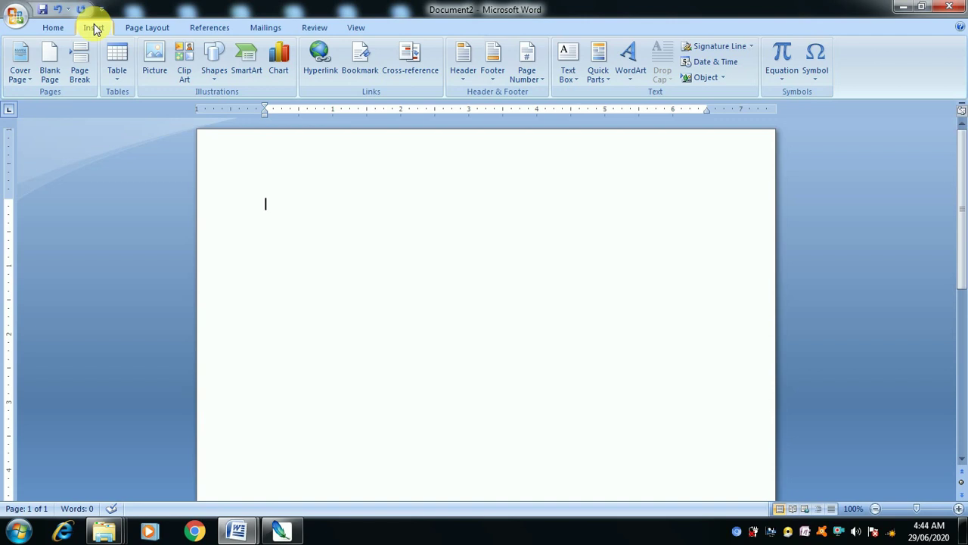
left_click(121, 79)
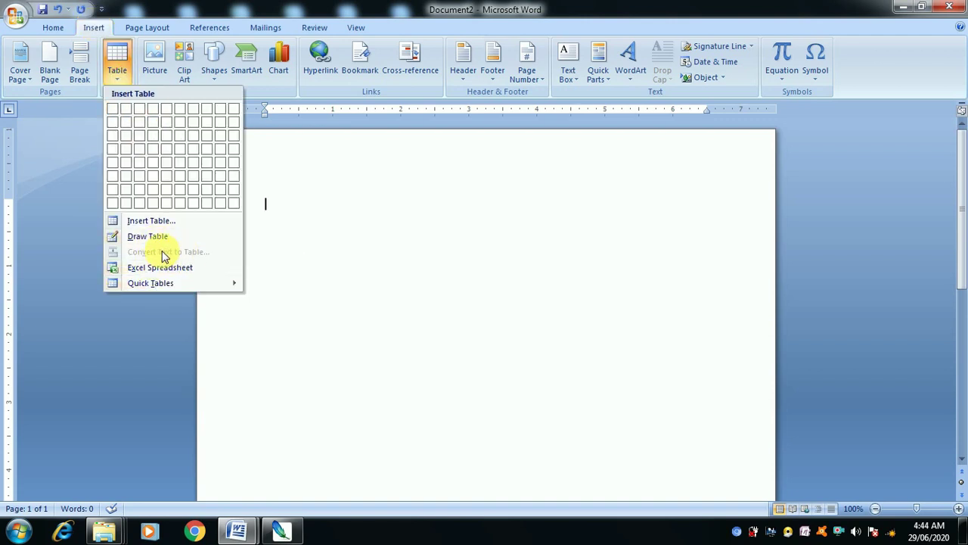
left_click(287, 245)
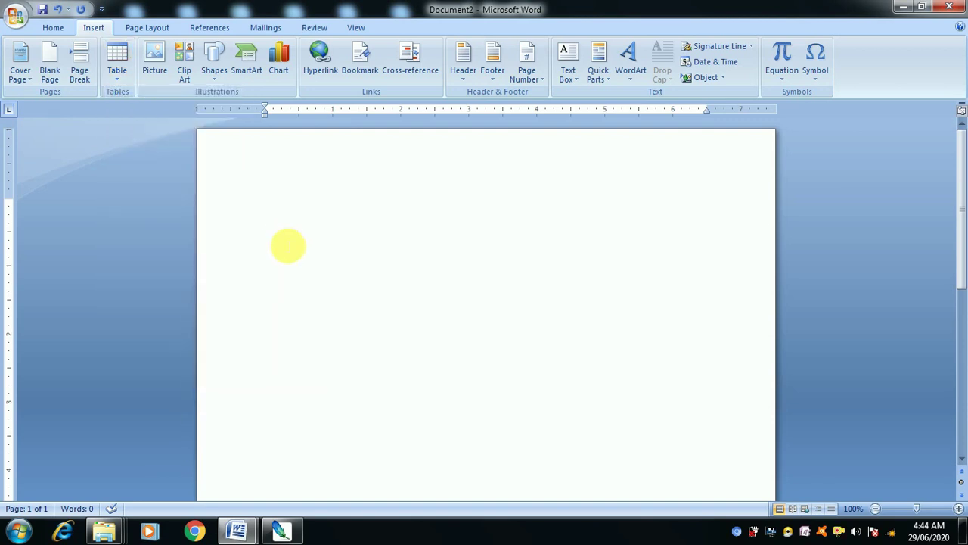
type("=RAND(")
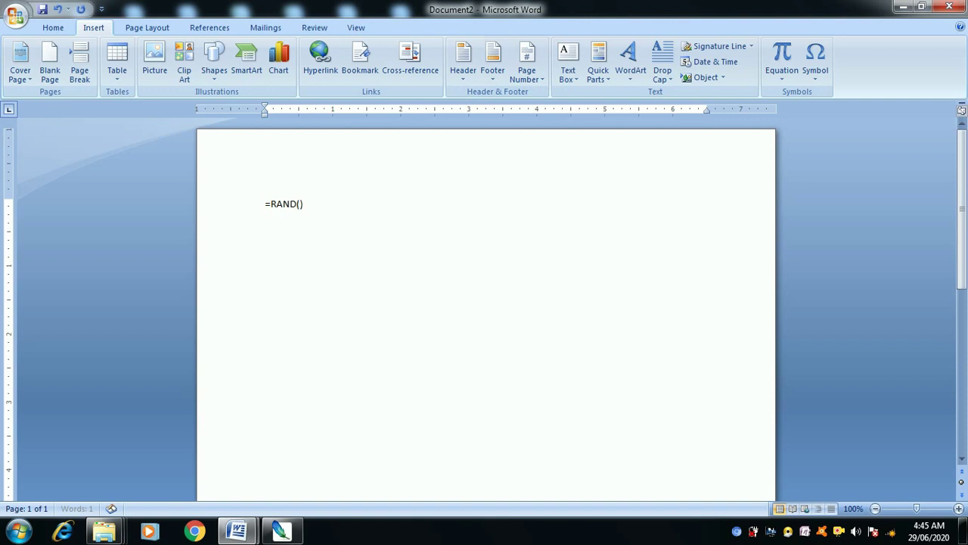
key("Return")
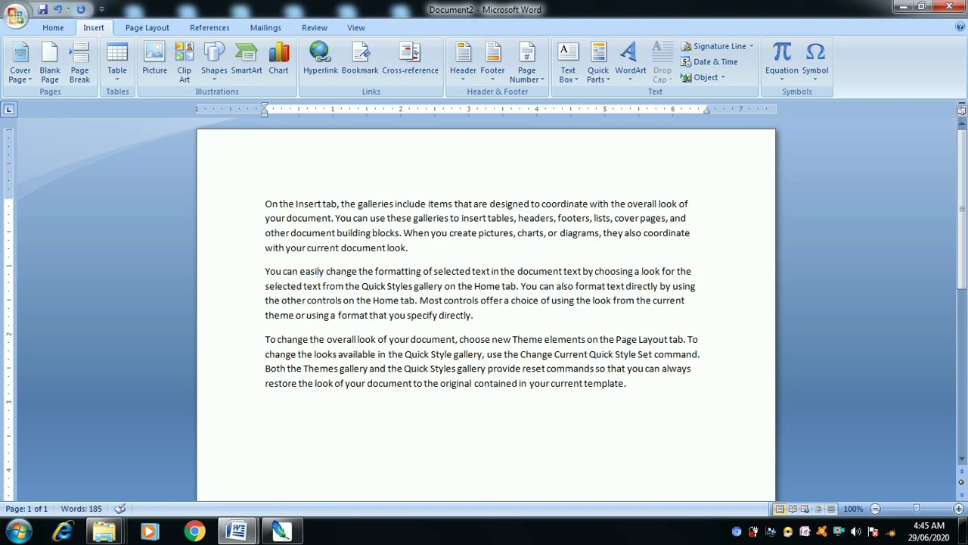
Step: Convert the three sample paragraphs into a table
left_click_drag(634, 391, 179, 206)
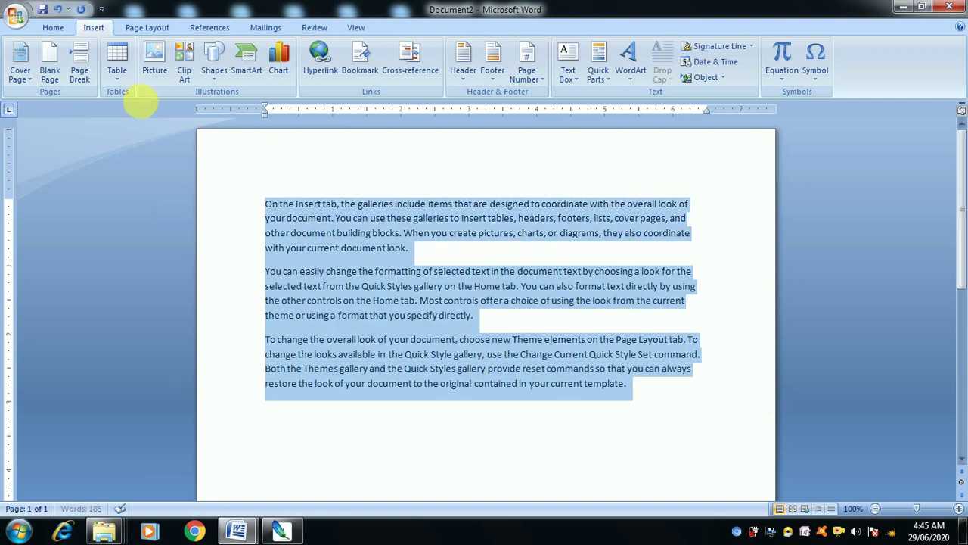
left_click(117, 69)
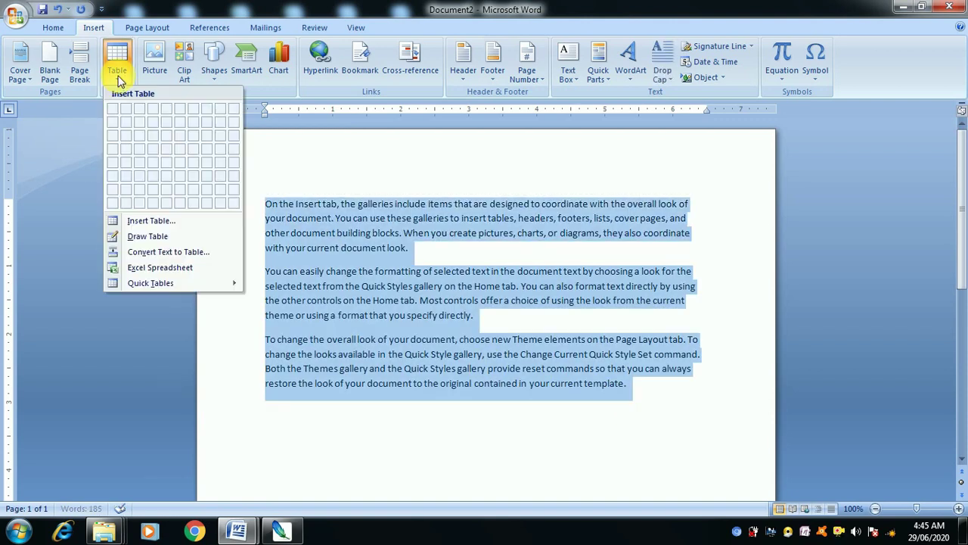
left_click(157, 252)
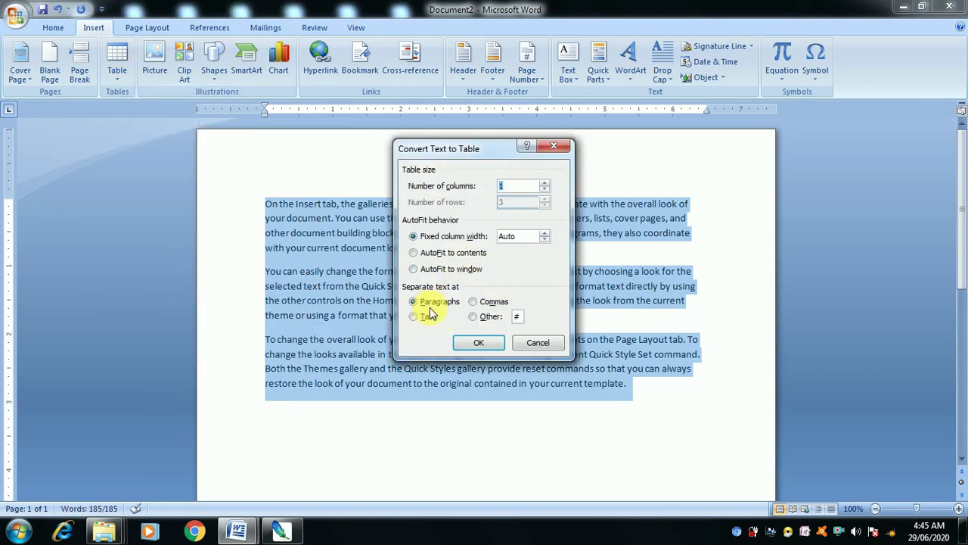
left_click(479, 347)
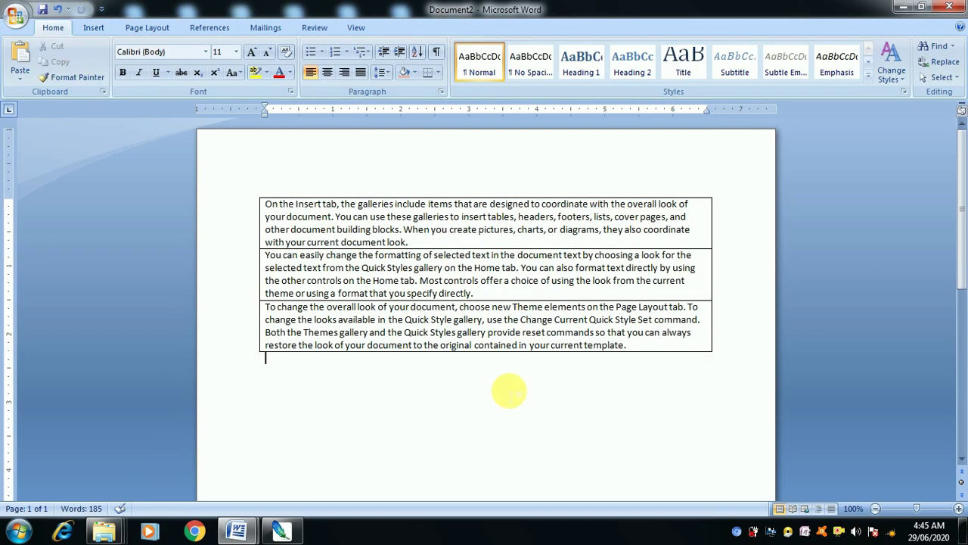
Step: Delete all content and begin typing the S.NO heading
key("ctrl+a")
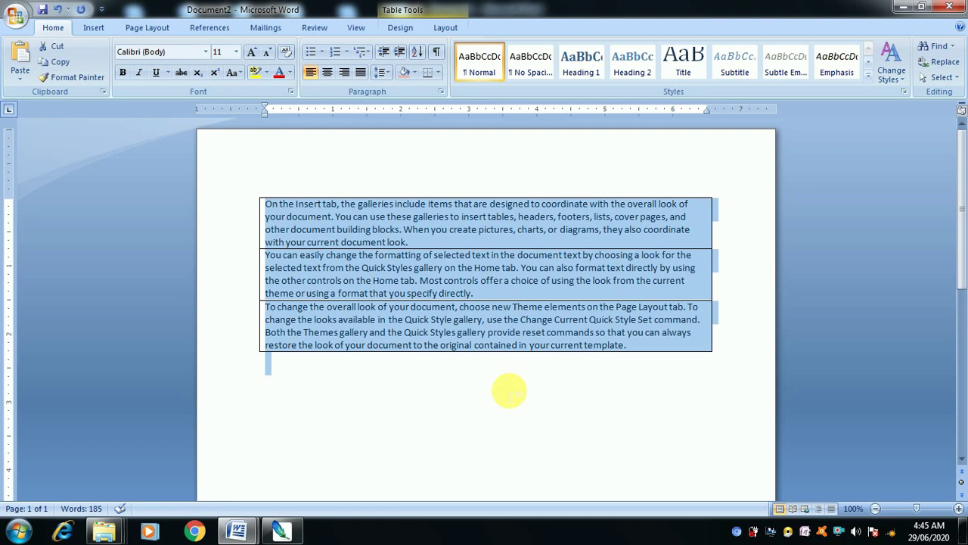
key("Delete")
type("S")
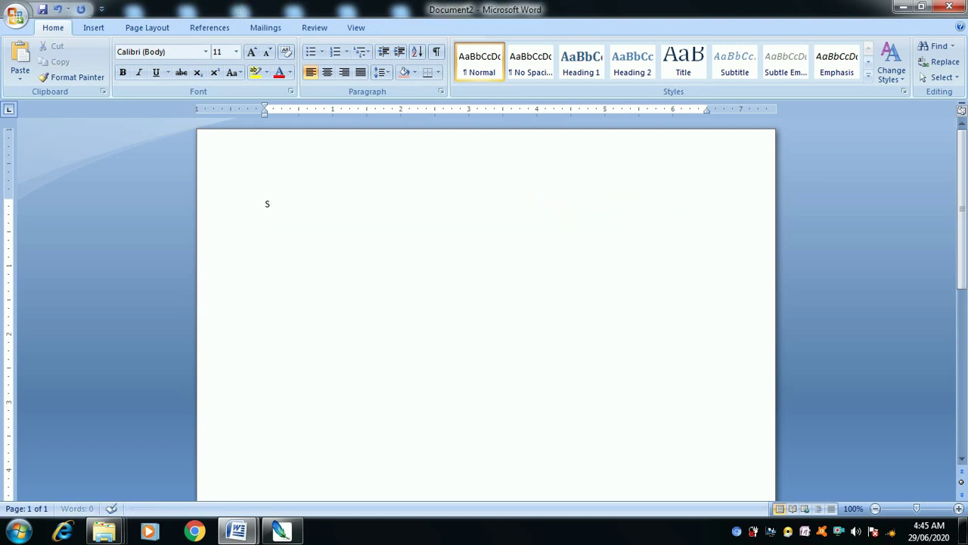
type(".NO")
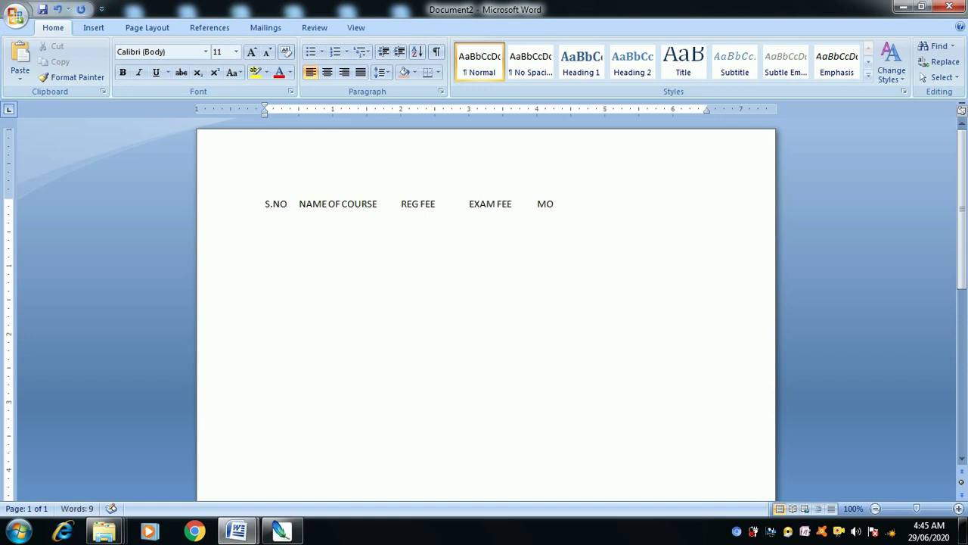
Step: Finish the tab-separated headings and the 1., CCMO, 150, 200, 2500 row, then select both lines
type("HLY FEE")
key("Return")
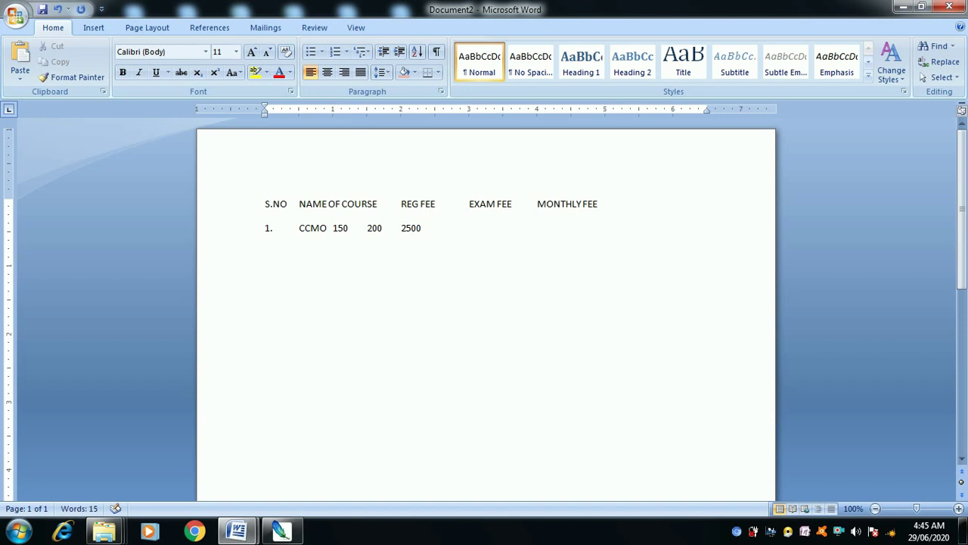
left_click_drag(428, 228, 197, 205)
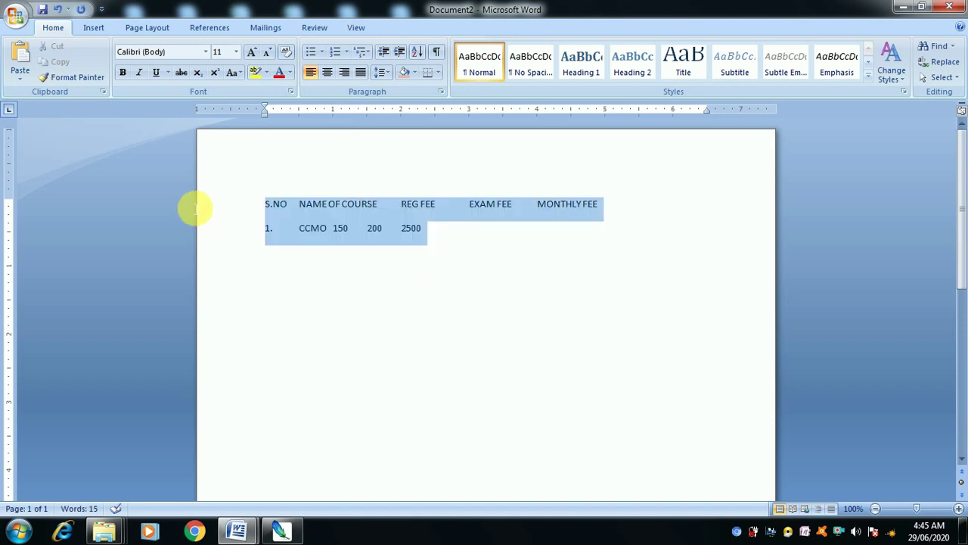
Step: Convert the two selected fee-list lines into a Tab-separated, 5-column bordered table
left_click(94, 29)
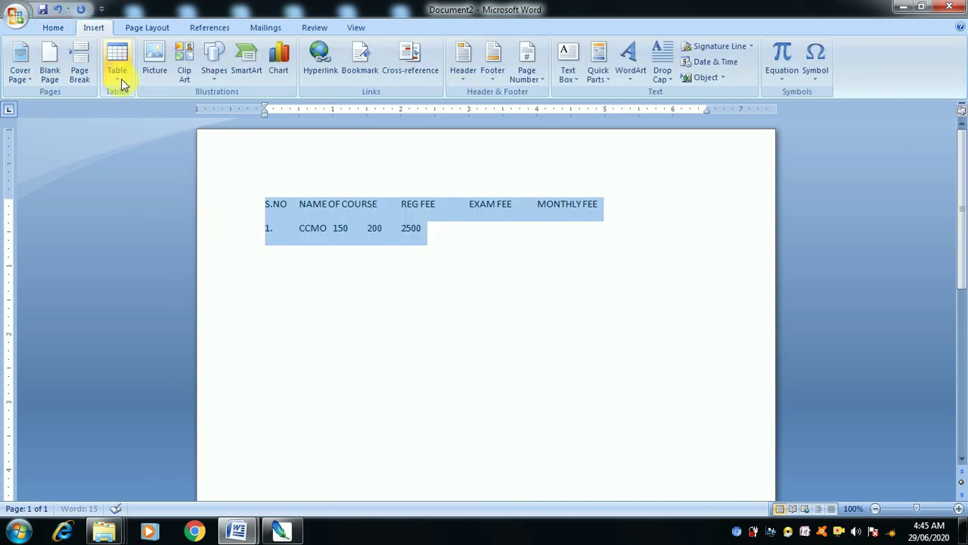
left_click(121, 78)
left_click(148, 250)
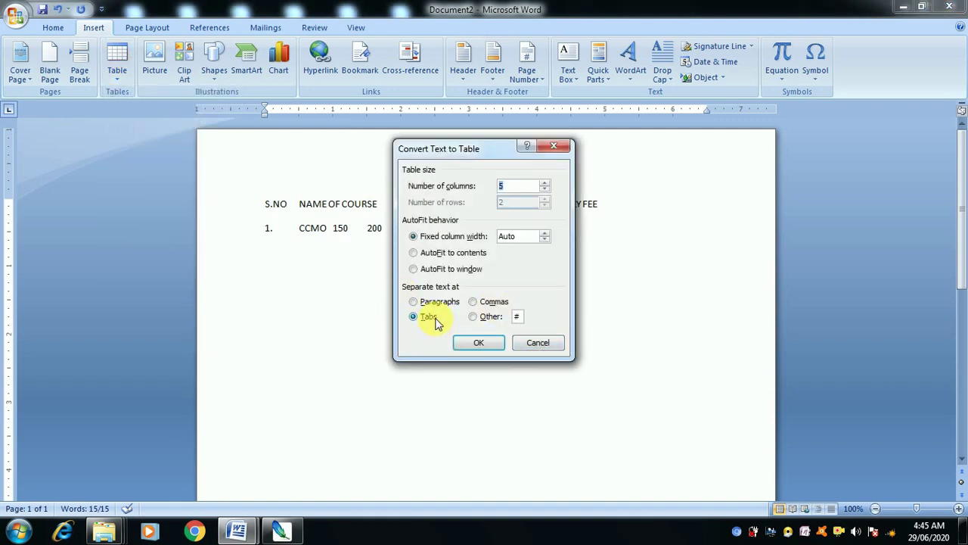
left_click(478, 343)
left_click(549, 325)
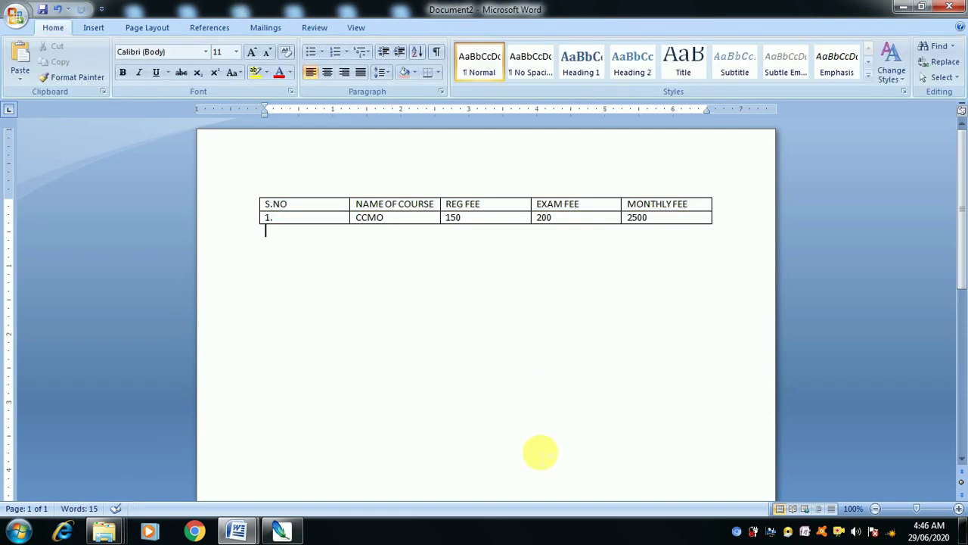
Step: Undo the table and add Tabs before 150, 200 and 2500 to align them under headings
key("ctrl+z")
left_click(346, 239)
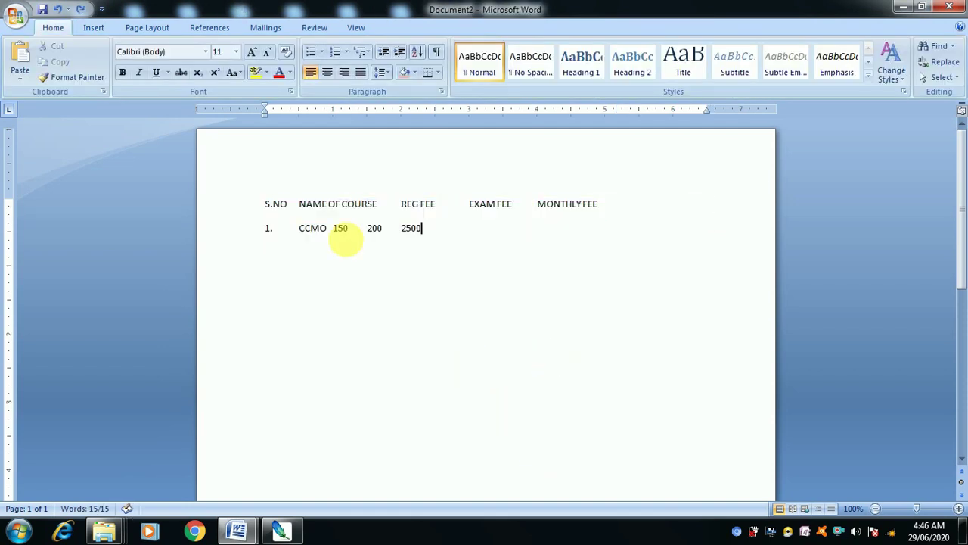
left_click(333, 228)
key("Tab")
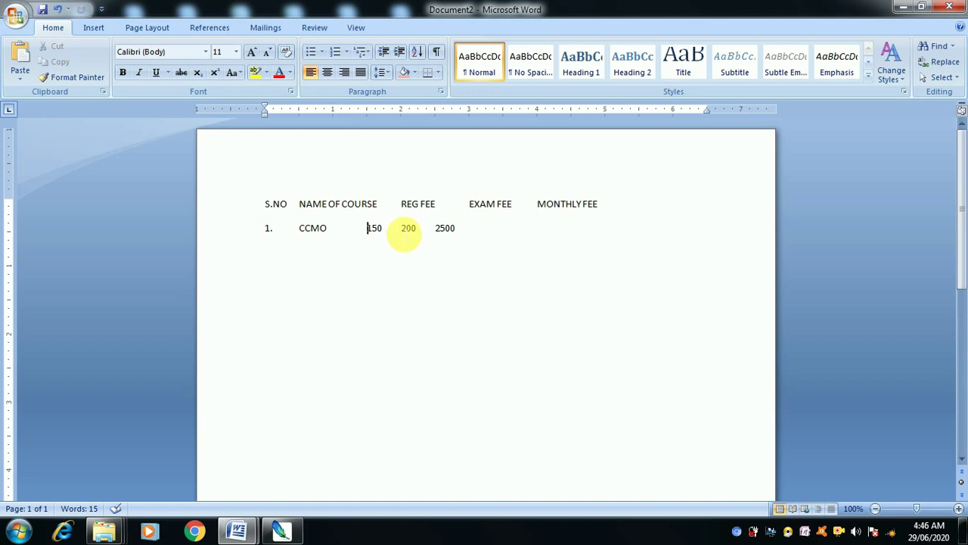
left_click(401, 228)
key("Tab")
left_click(470, 227)
key("Tab")
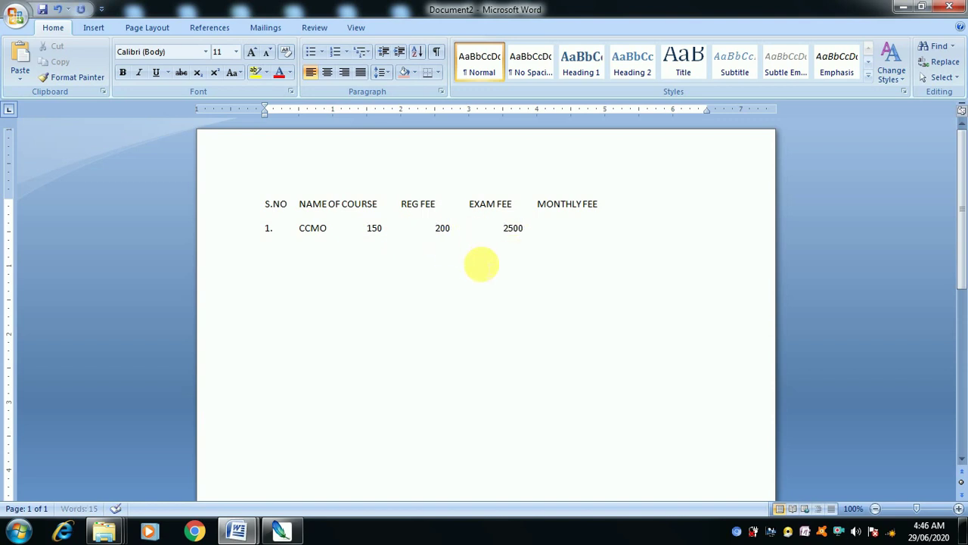
key("Tab")
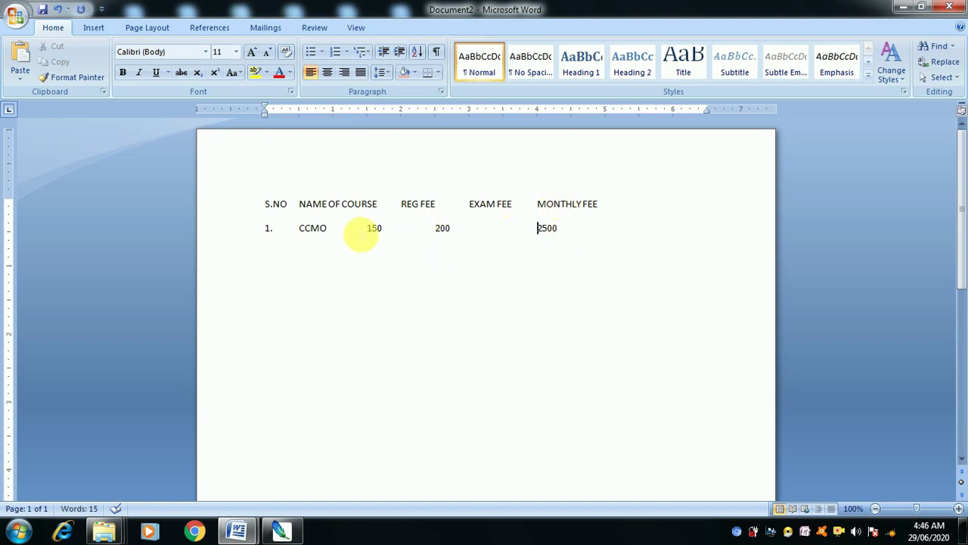
left_click(368, 229)
key("Tab")
Step: Convert the realigned fee list to a table again, then undo the conversion
left_click_drag(625, 246, 265, 201)
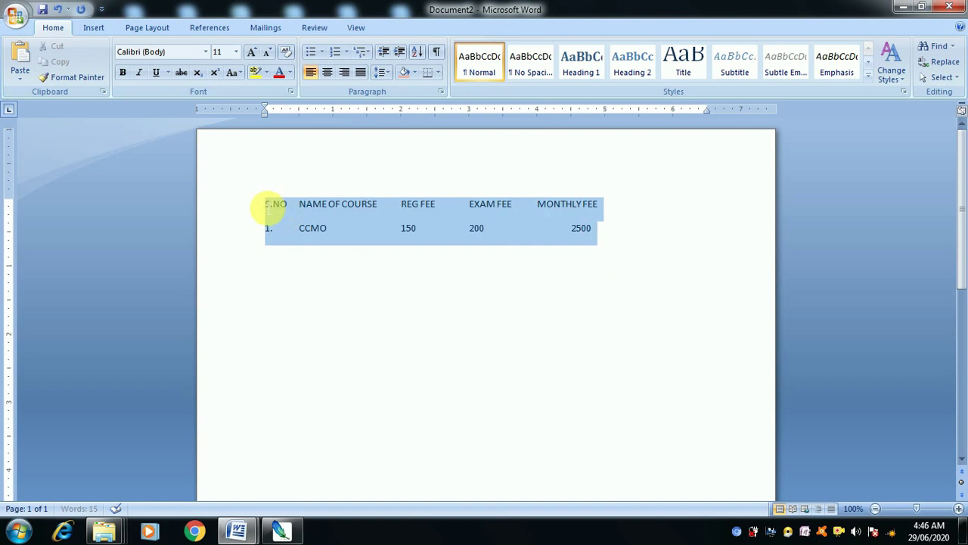
left_click(94, 27)
left_click(117, 76)
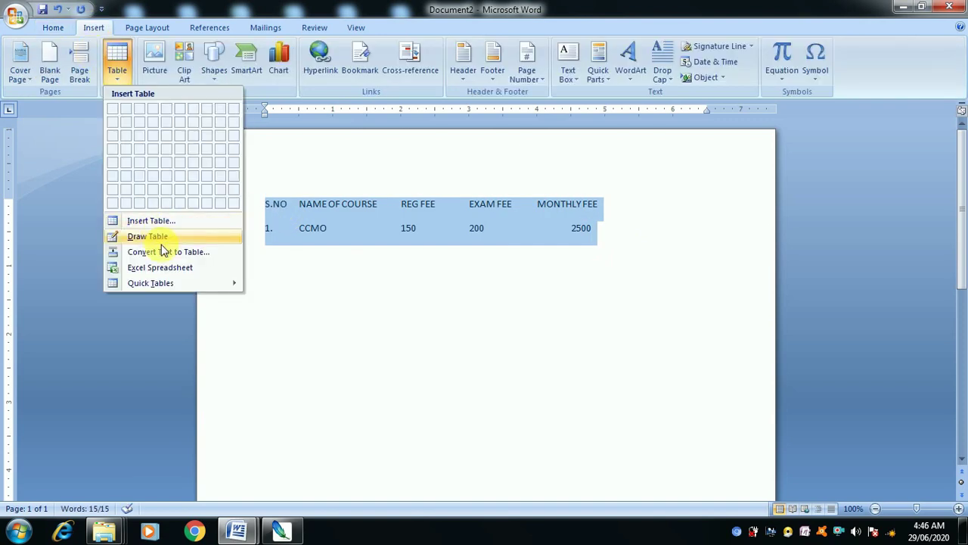
left_click(162, 250)
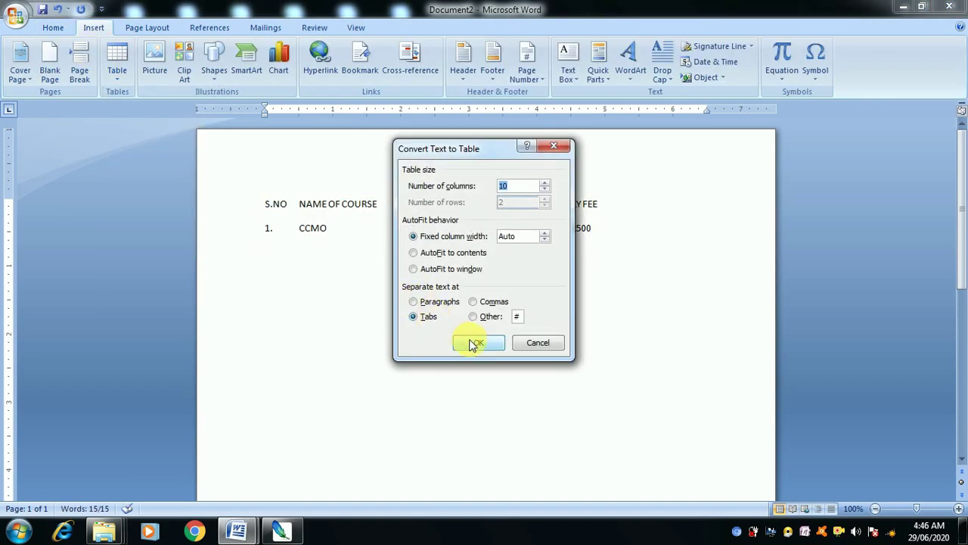
left_click(474, 341)
left_click(406, 257)
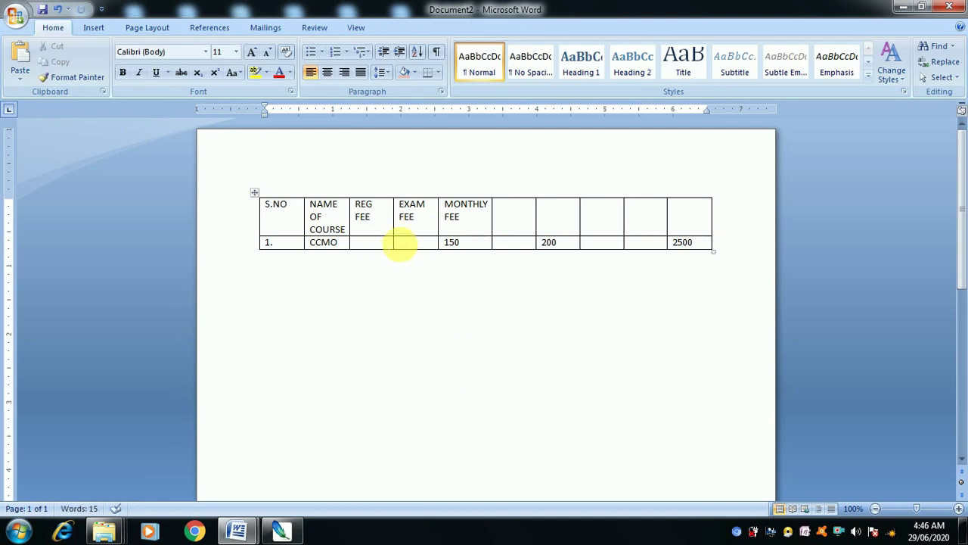
mouse_move(657, 249)
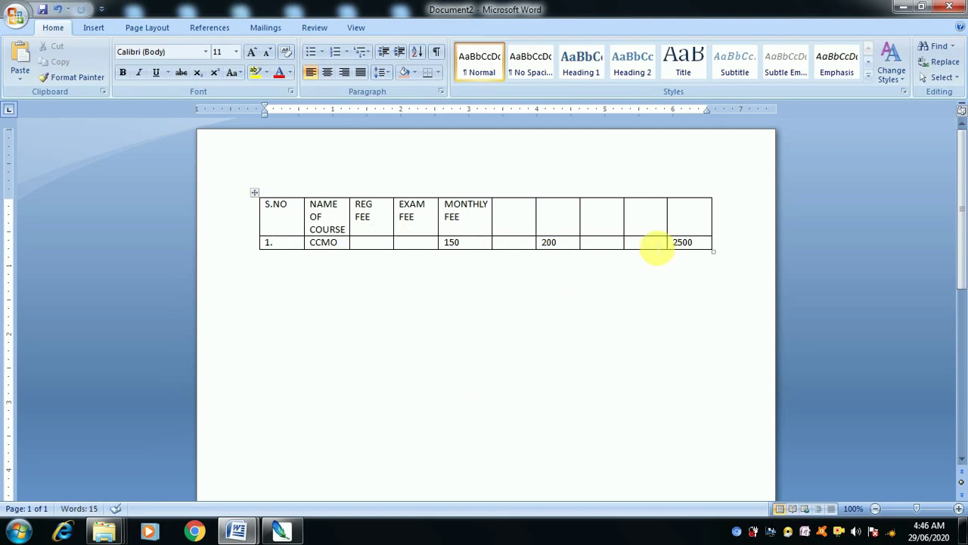
key("ctrl+z")
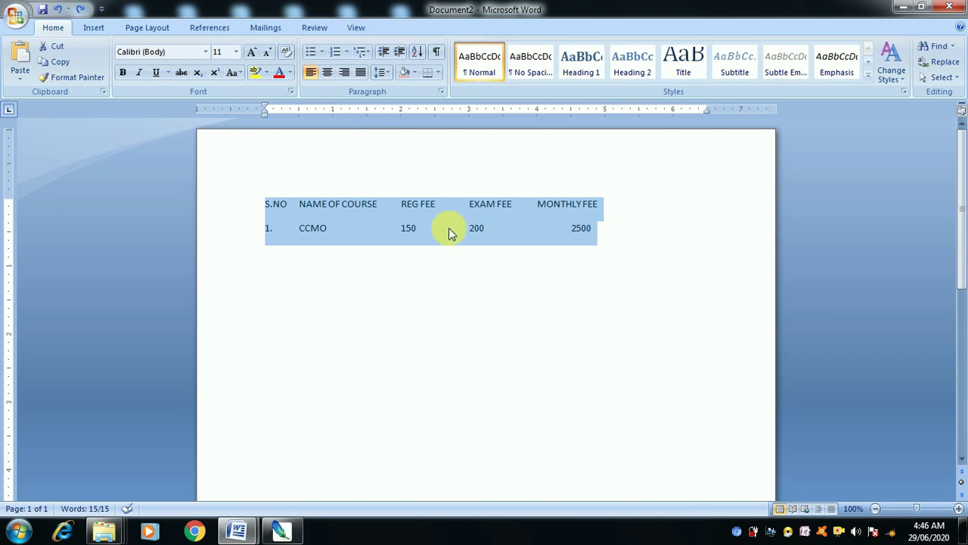
Step: Delete the selected fee list text, leaving the page blank
left_click(94, 28)
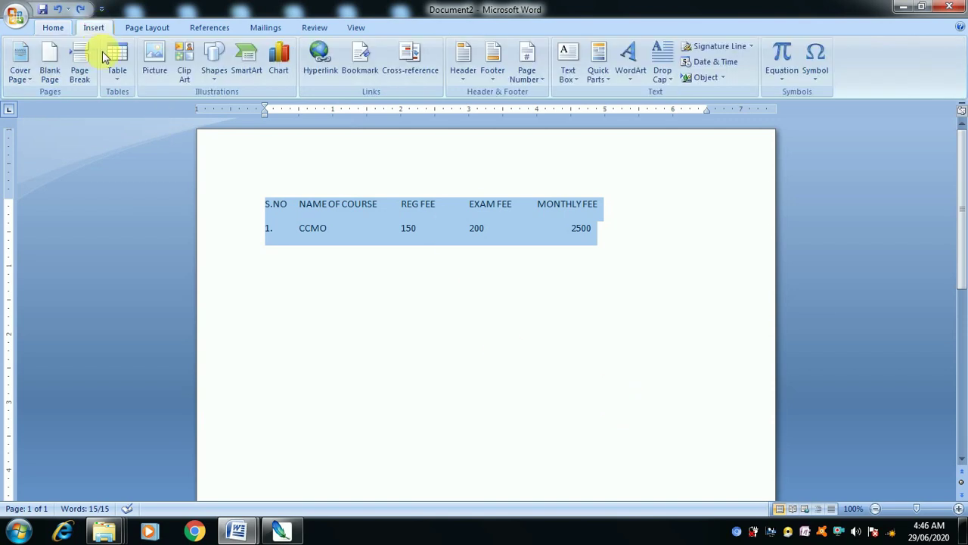
left_click(117, 61)
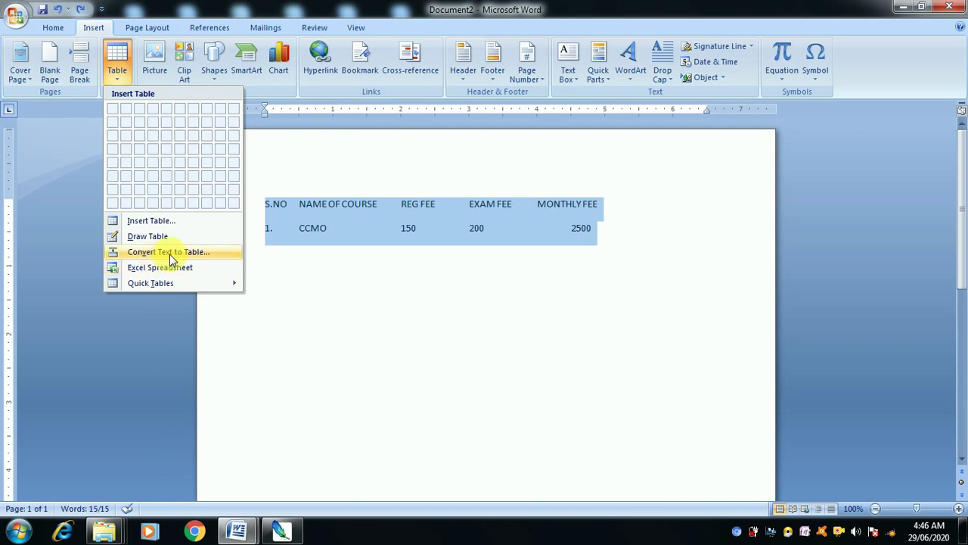
left_click(394, 337)
key("Delete")
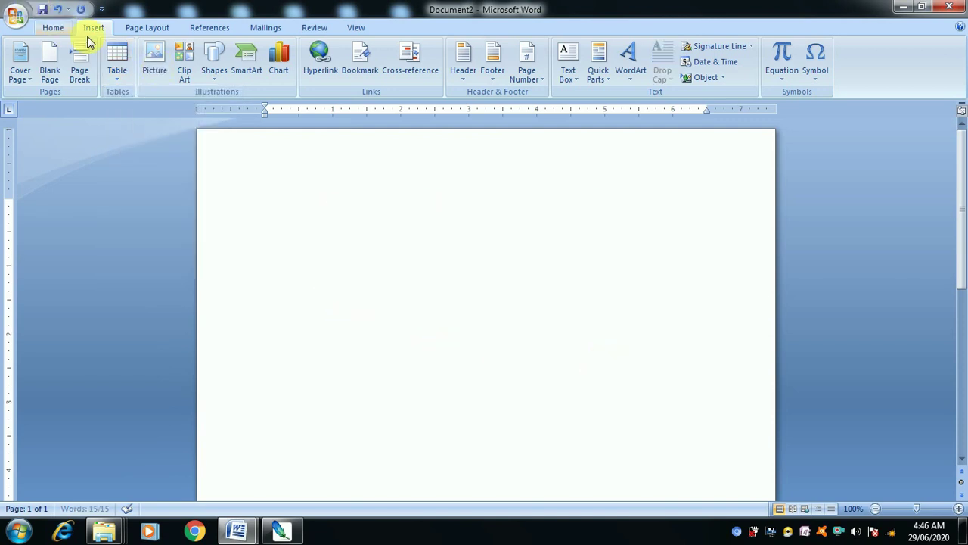
left_click(117, 76)
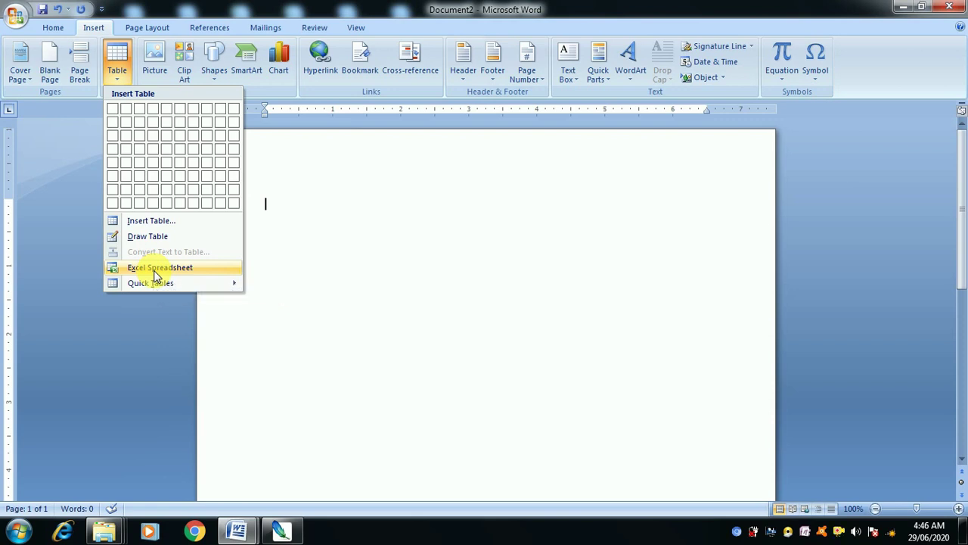
mouse_move(150, 283)
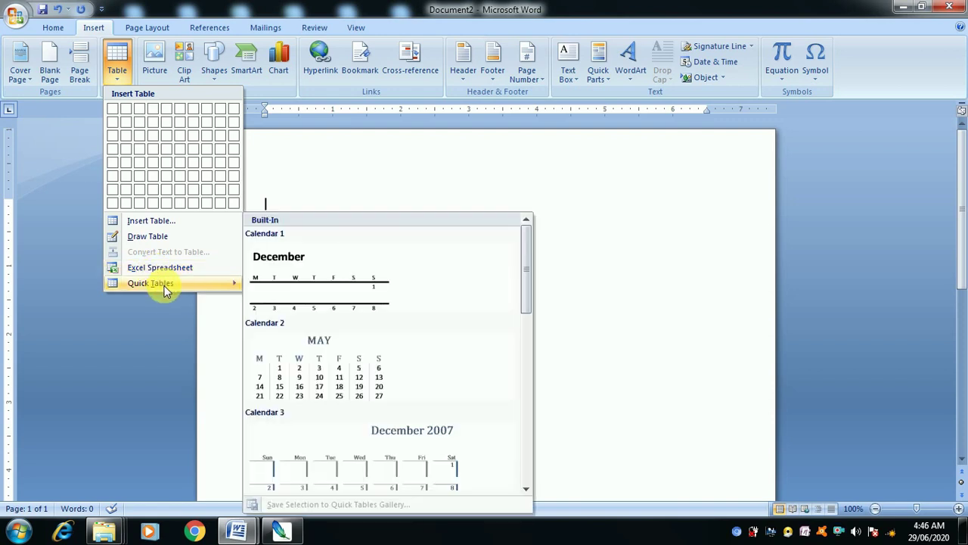
Step: Insert the Calendar 1 quick table and drag its corner to make it wider and shorter
mouse_move(522, 300)
left_mouse_down()
mouse_move(525, 489)
mouse_move(522, 276)
left_mouse_up()
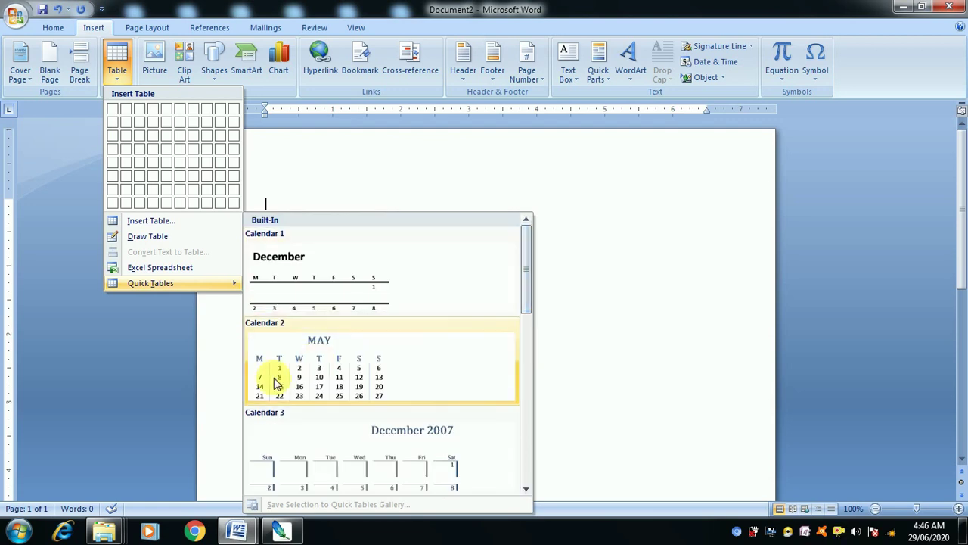
left_click(295, 284)
mouse_move(378, 340)
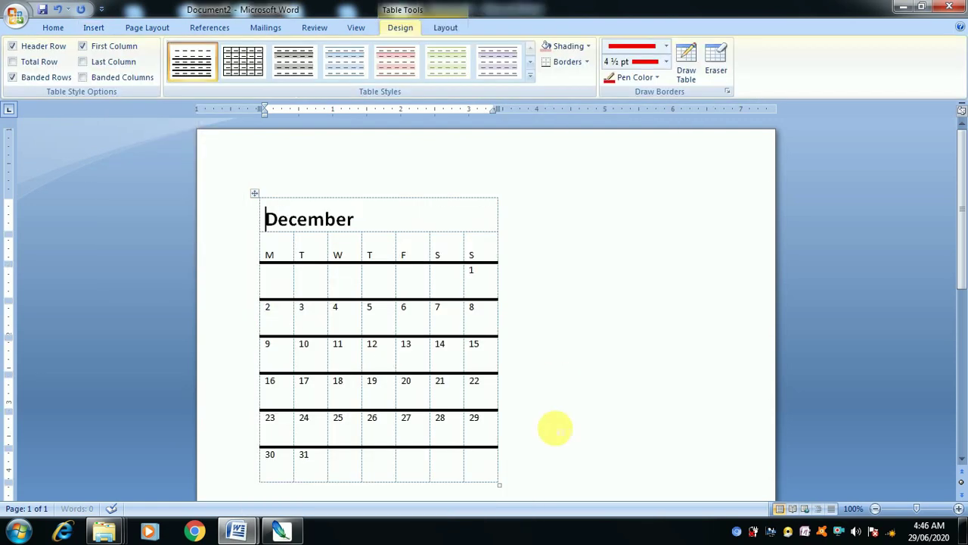
left_click_drag(501, 396, 512, 382)
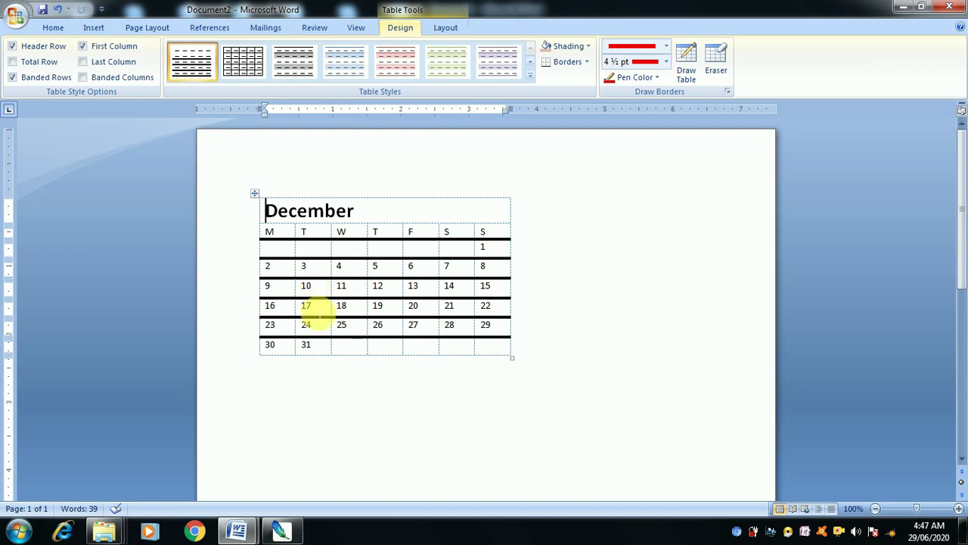
Step: Insert a 7-column by 8-row table below the calendar
left_click(324, 425)
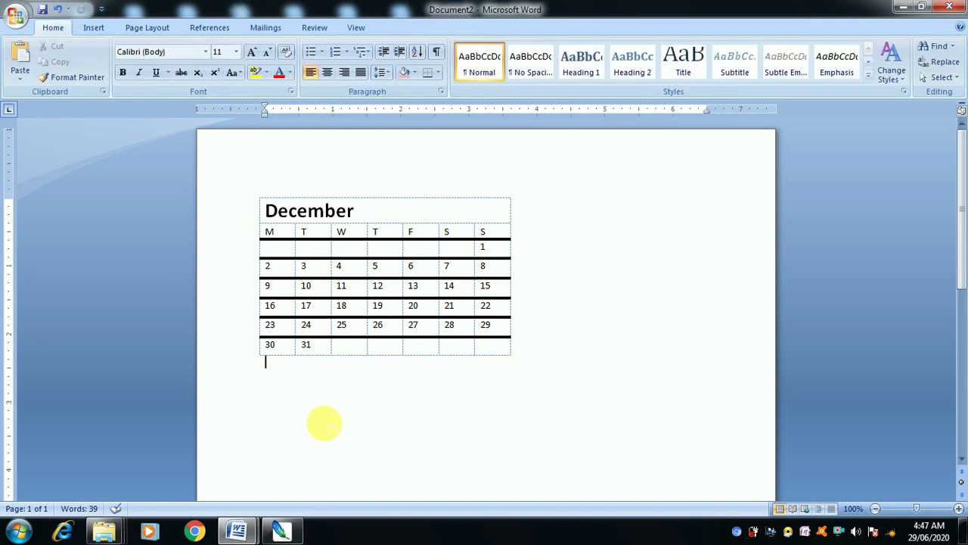
left_click(93, 28)
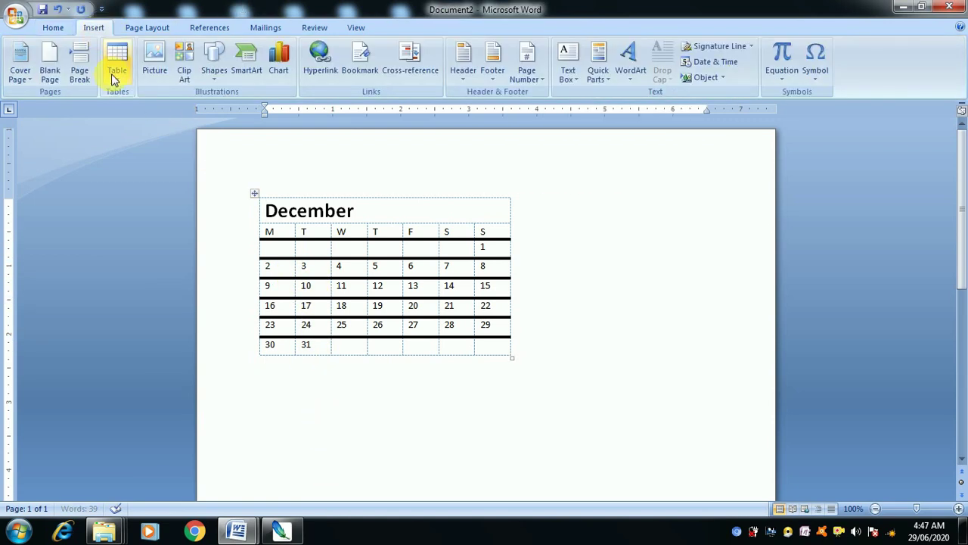
left_click(114, 75)
left_click(155, 219)
type("8")
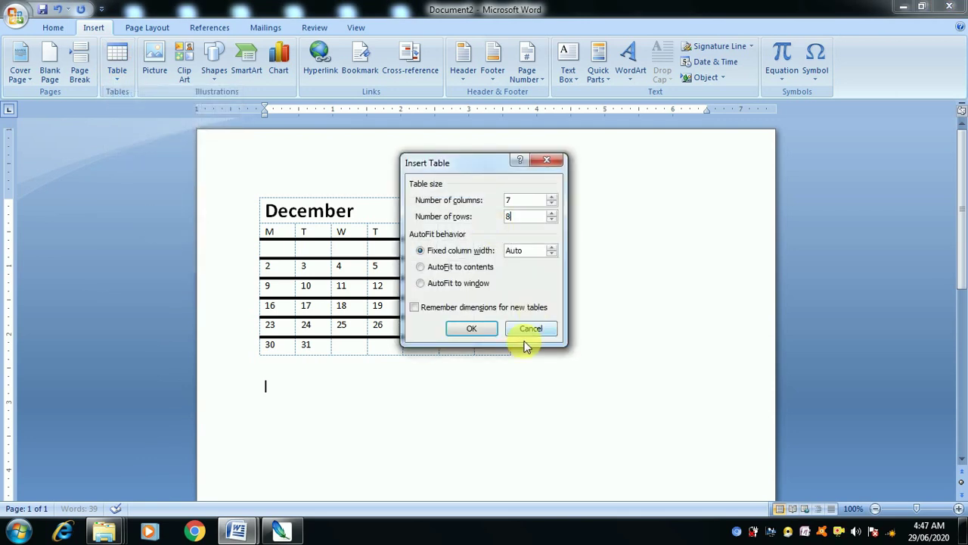
key("Return")
scroll(530, 386, "down", 2)
left_click_drag(713, 417, 515, 463)
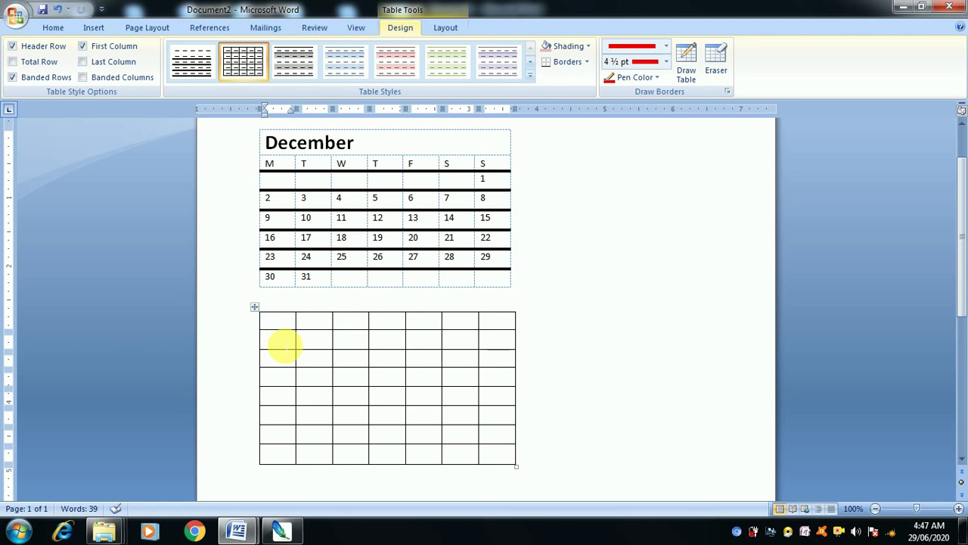
Step: Type the weekday letters M, T, W, T, S, S across the second row
left_click(284, 345)
type("M")
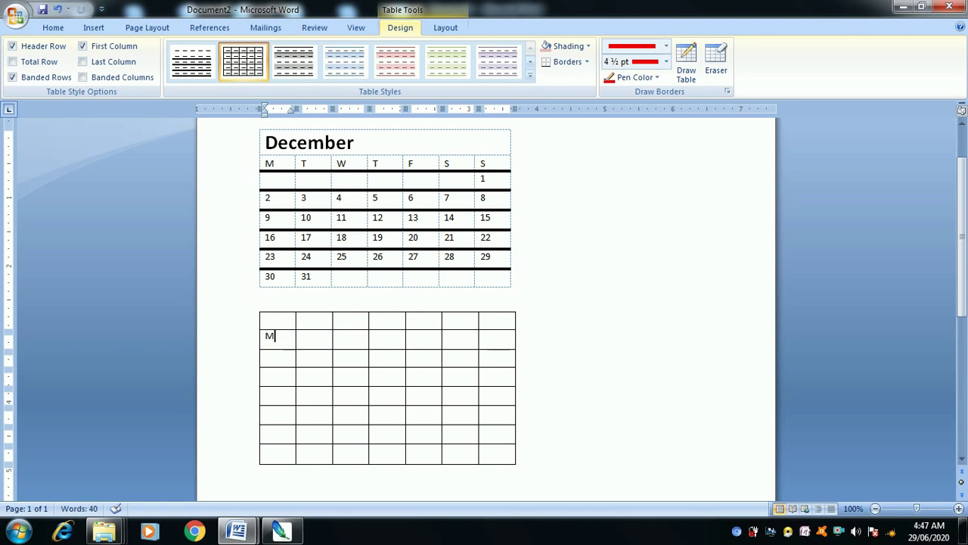
key("Tab")
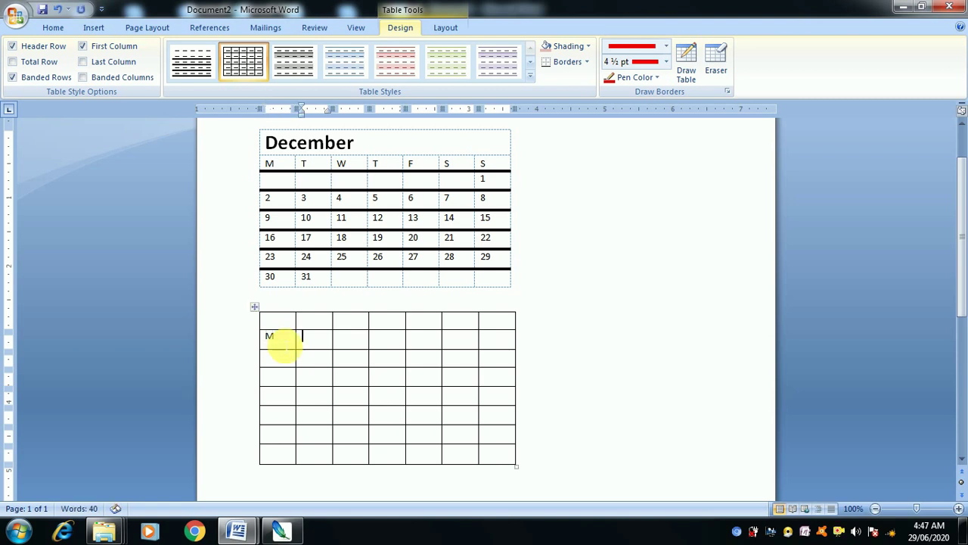
type("T")
key("Tab")
type("W")
key("Tab")
type("T")
key("Tab")
type("S")
key("Tab")
type("S")
key("Tab")
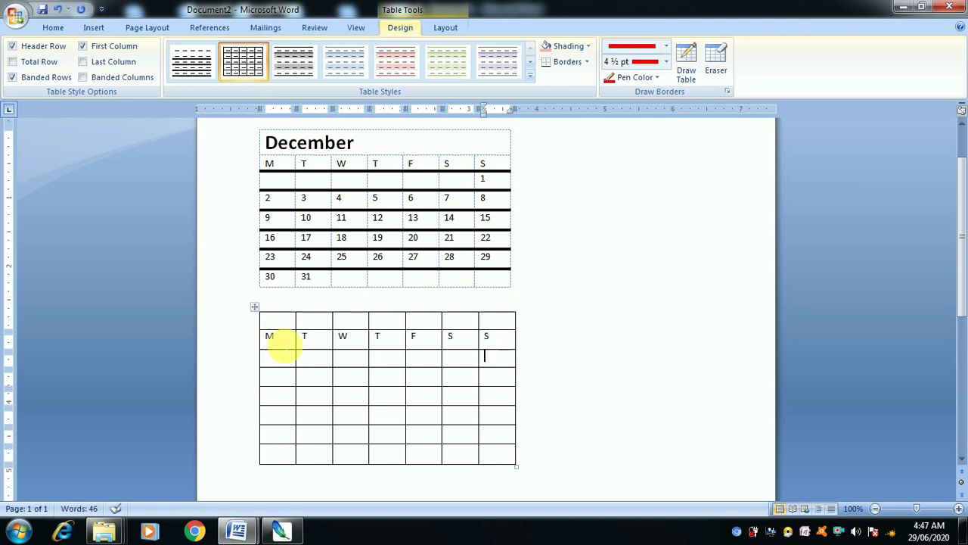
Step: Enter the December dates 1–31 in the cells below and make the rows taller
type("12")
key("Tab")
type("3")
key("Tab")
type("6")
key("Tab")
type("7")
key("Tab")
key("Tab")
type("1")
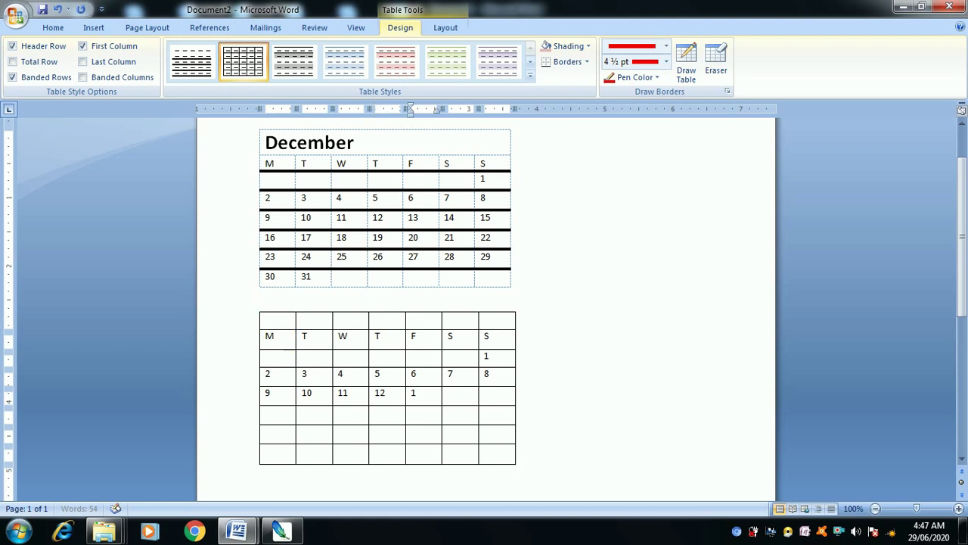
key("Tab")
type("16 17")
key("Tab")
type("19 ")
type("20")
key("Tab")
type("1")
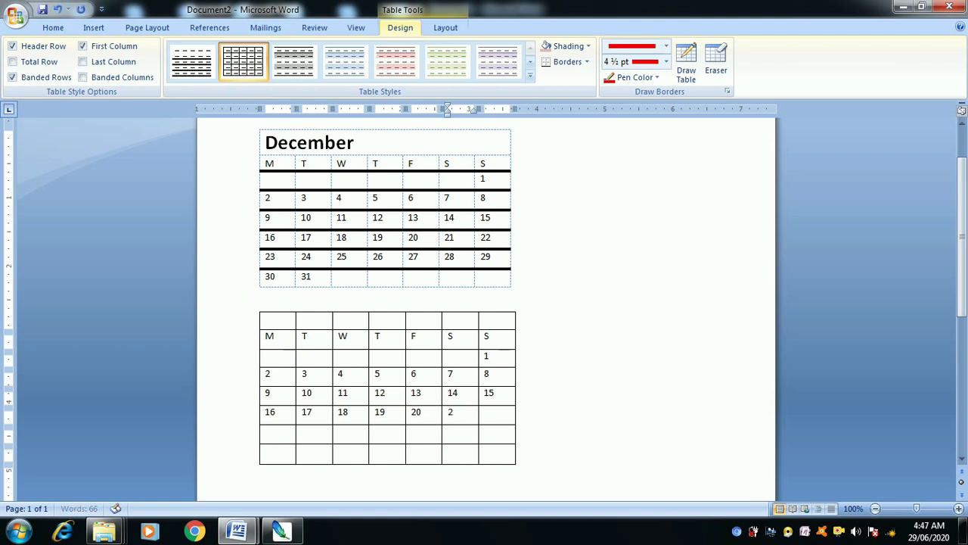
type("1")
key("Tab")
type("22")
key("Tab")
type("23")
key("Tab")
type("24")
key("Tab")
type("2")
type("7")
key("Tab")
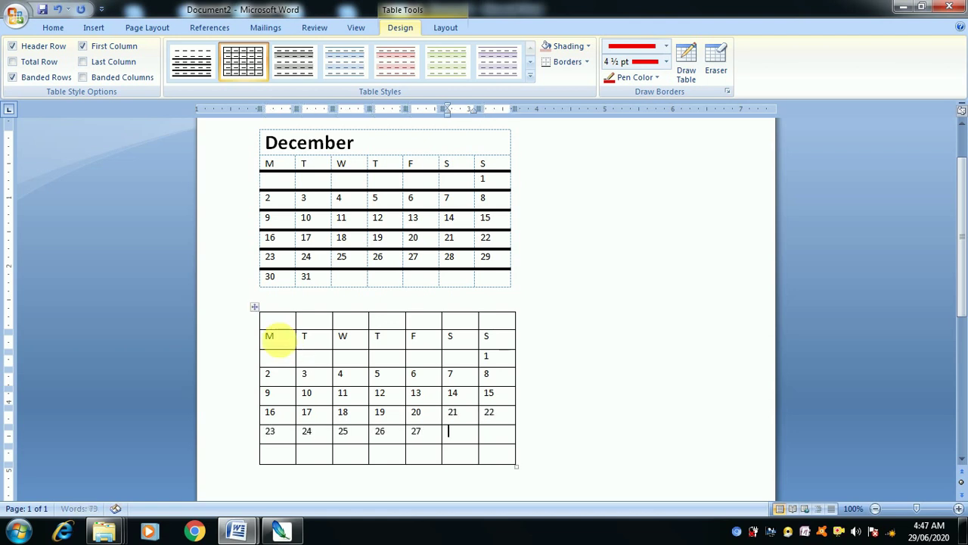
key("Tab")
type("20")
key("Tab")
type("31")
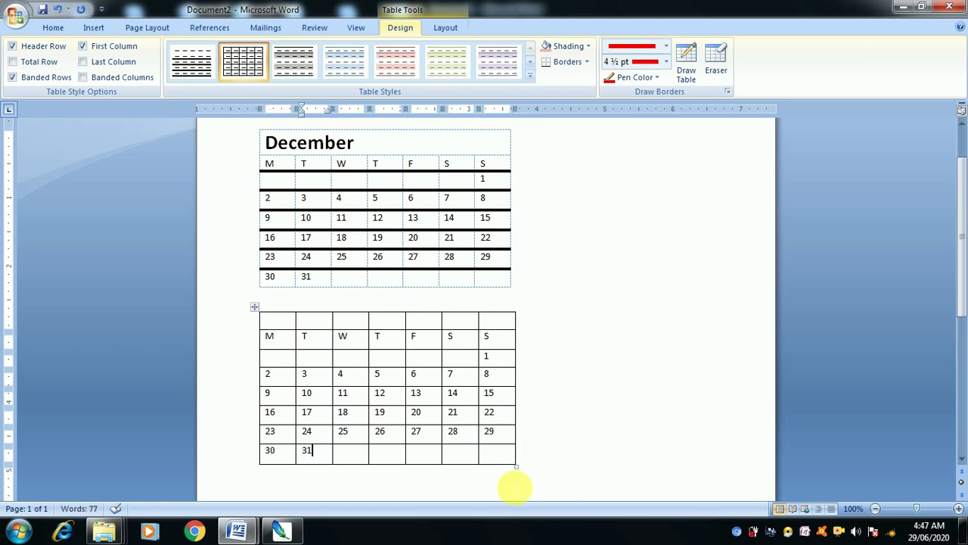
left_click_drag(519, 467, 519, 485)
Step: Merge the lower table's top row and type the title December
left_click(716, 63)
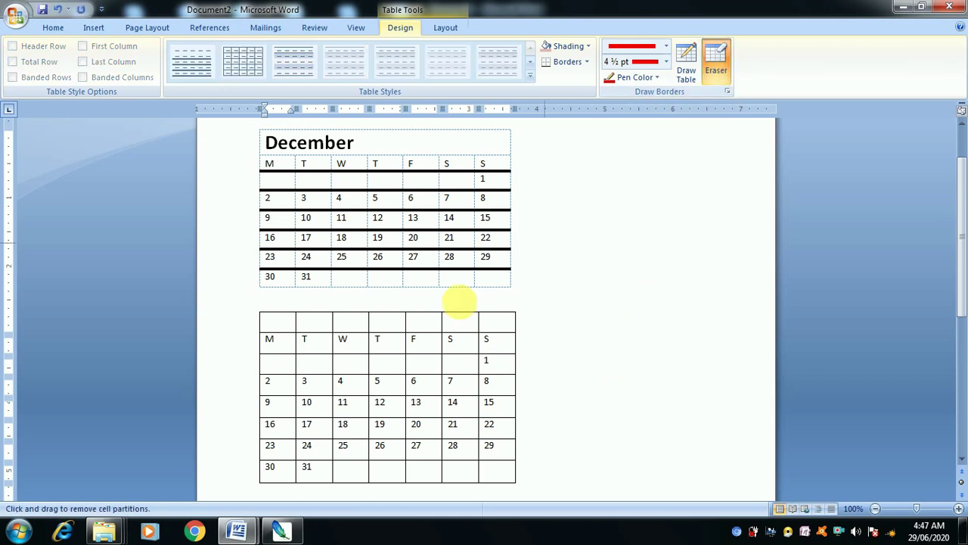
left_click_drag(285, 322, 503, 332)
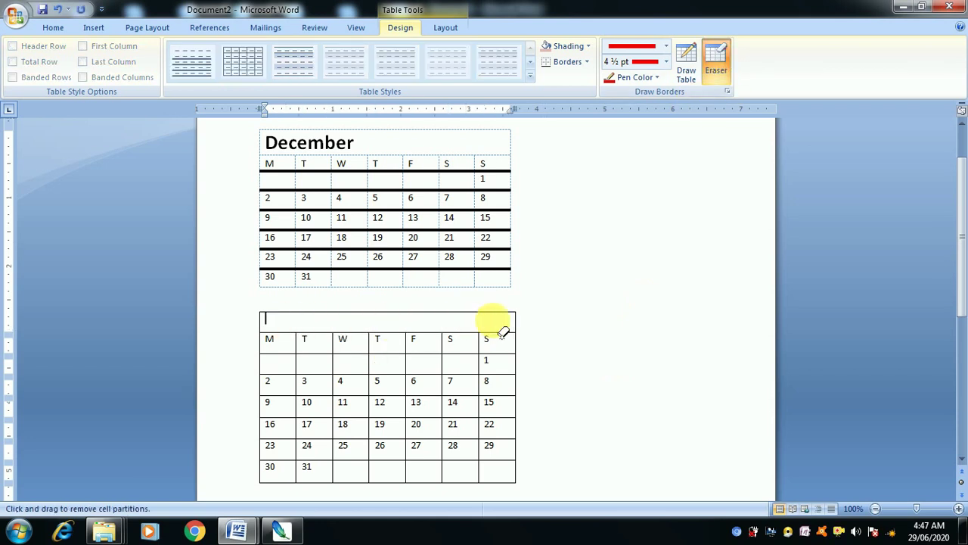
type("Dec")
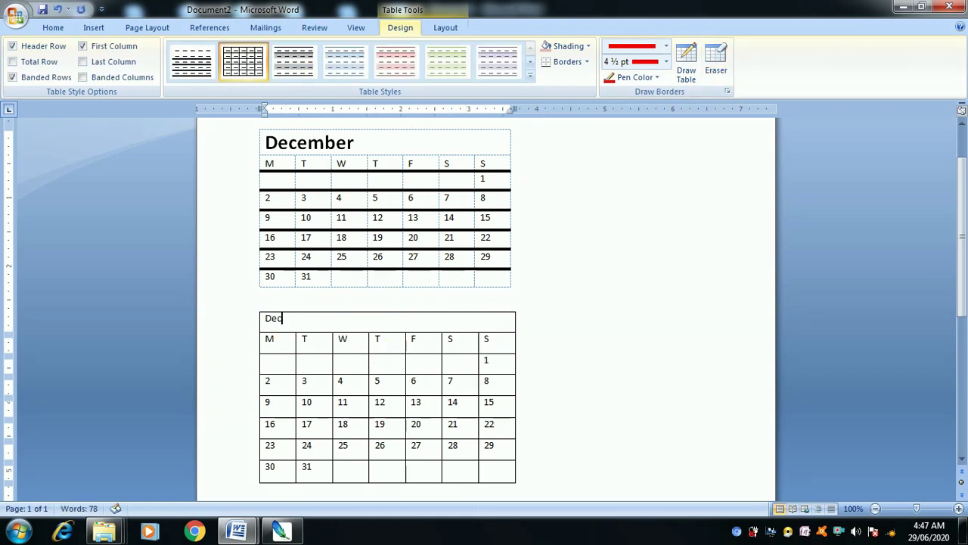
type("em")
key("Return")
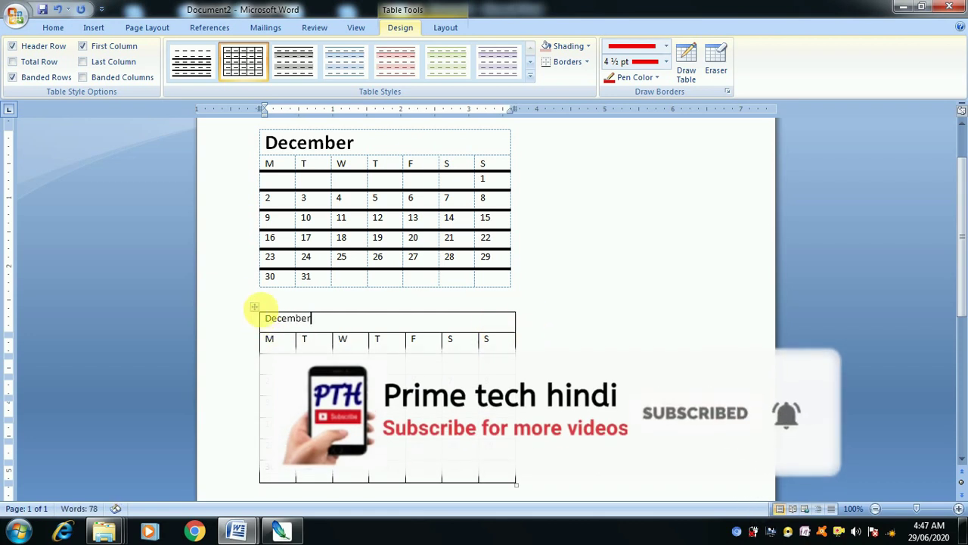
Step: Apply the calendar's bold-header table style to the second table, then delete everything
left_click(255, 307)
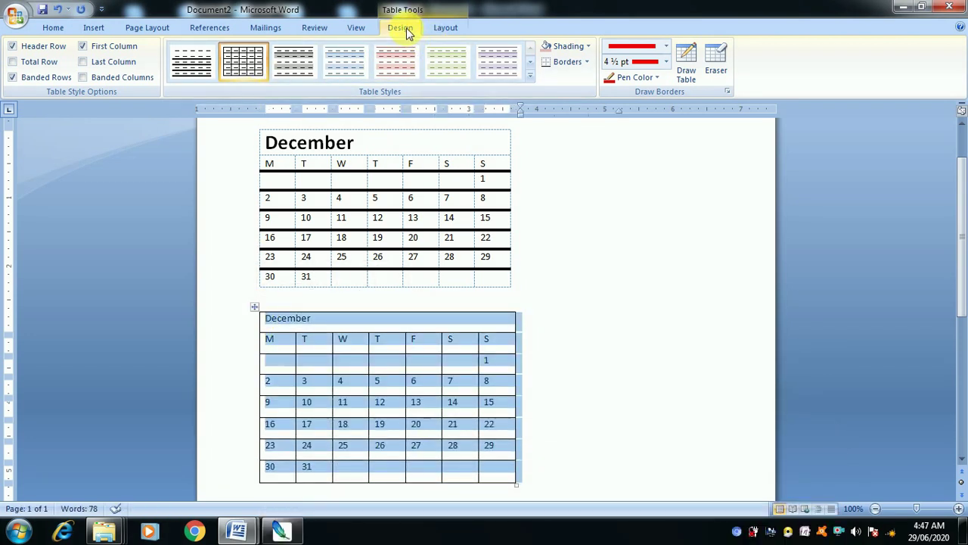
left_click(191, 62)
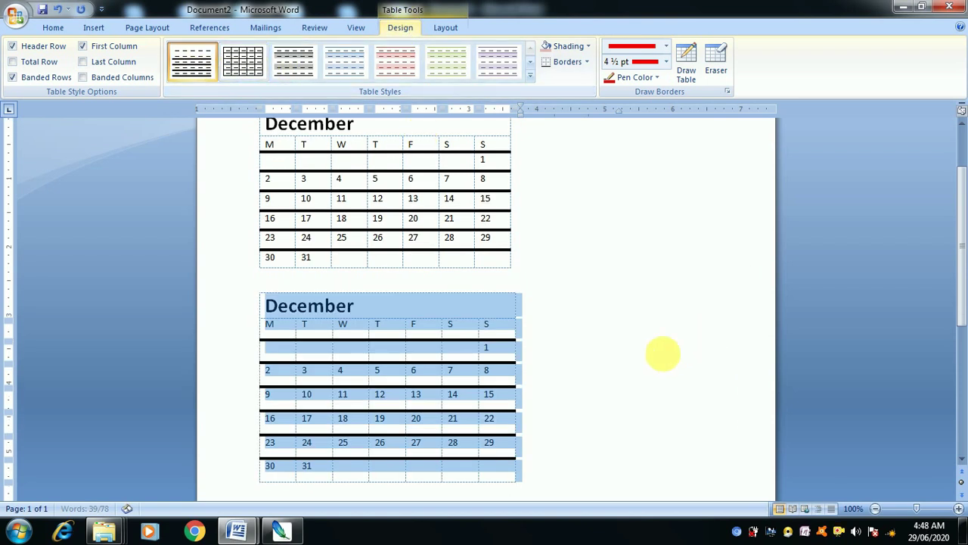
left_click(616, 402)
scroll(619, 402, "down", 3)
scroll(619, 401, "up", 2)
scroll(618, 402, "up", 3)
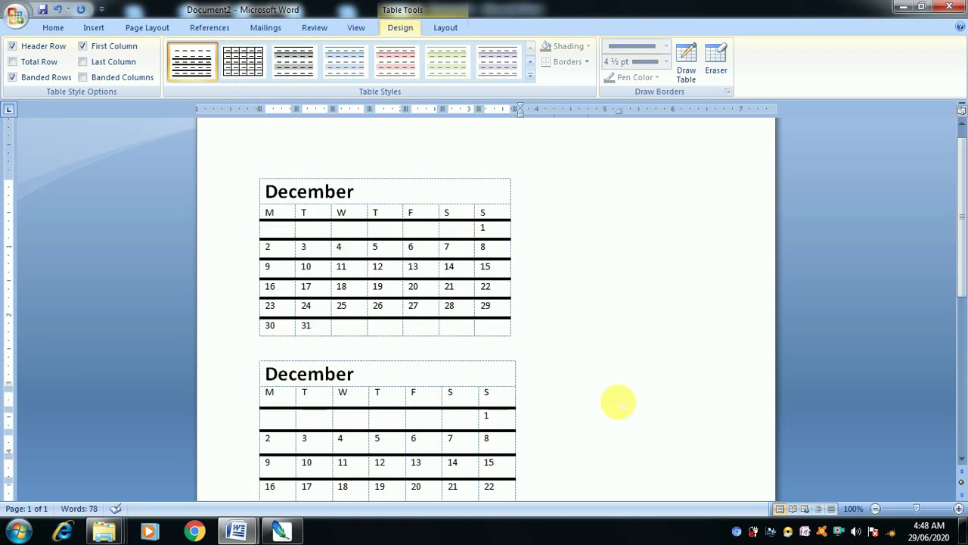
scroll(619, 401, "down", 1)
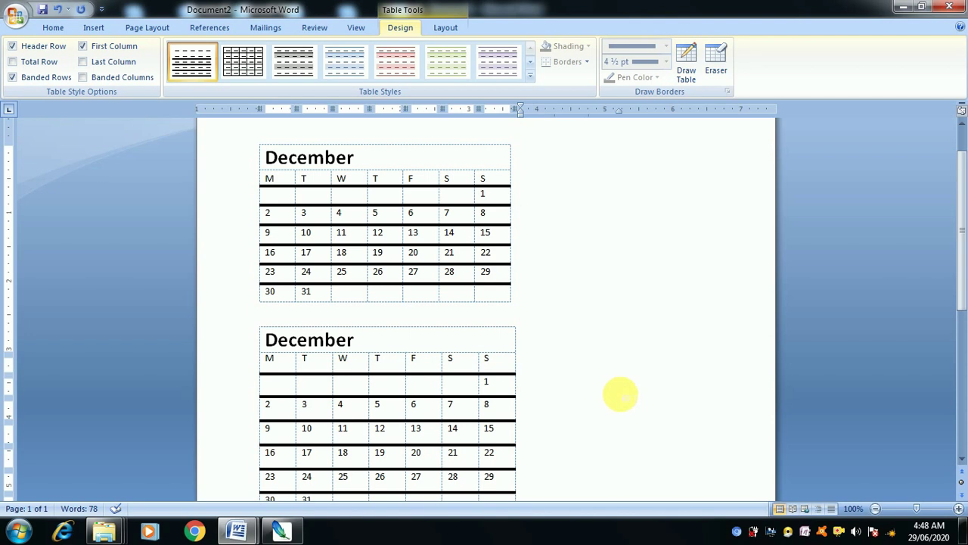
key("ctrl+a")
key("Delete")
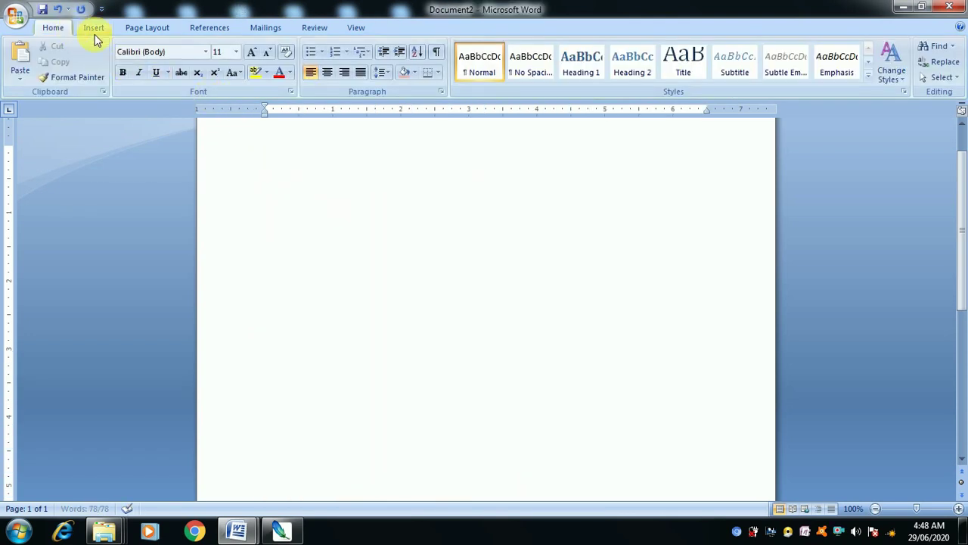
Step: Insert the vertical May 2007 calendar from the Calendar 4 quick table
left_click(94, 28)
left_click(116, 61)
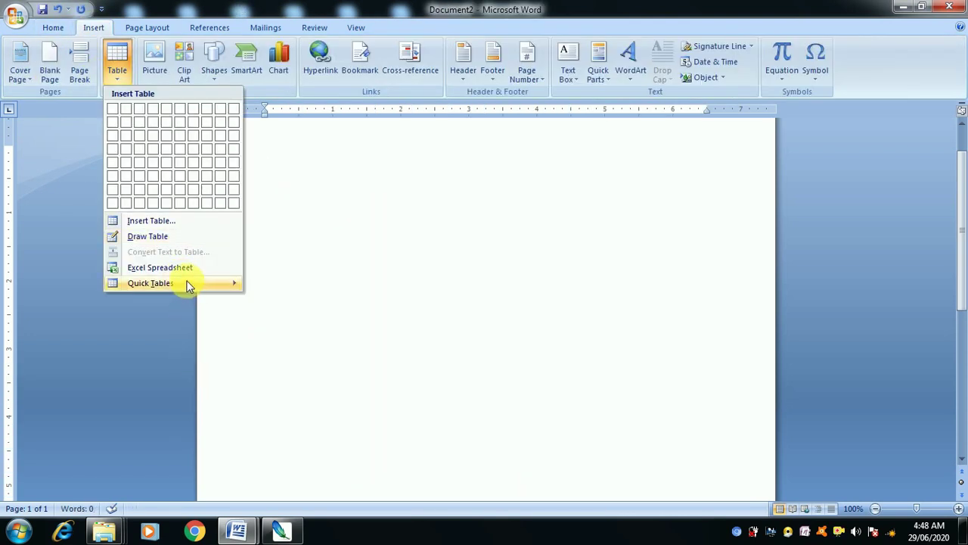
mouse_move(150, 282)
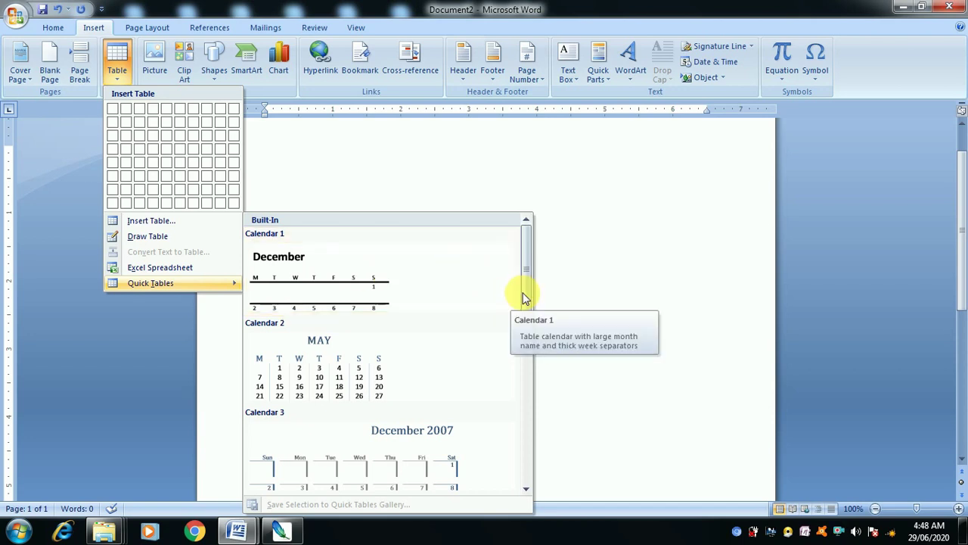
scroll(525, 297, "down", 3)
left_click(341, 368)
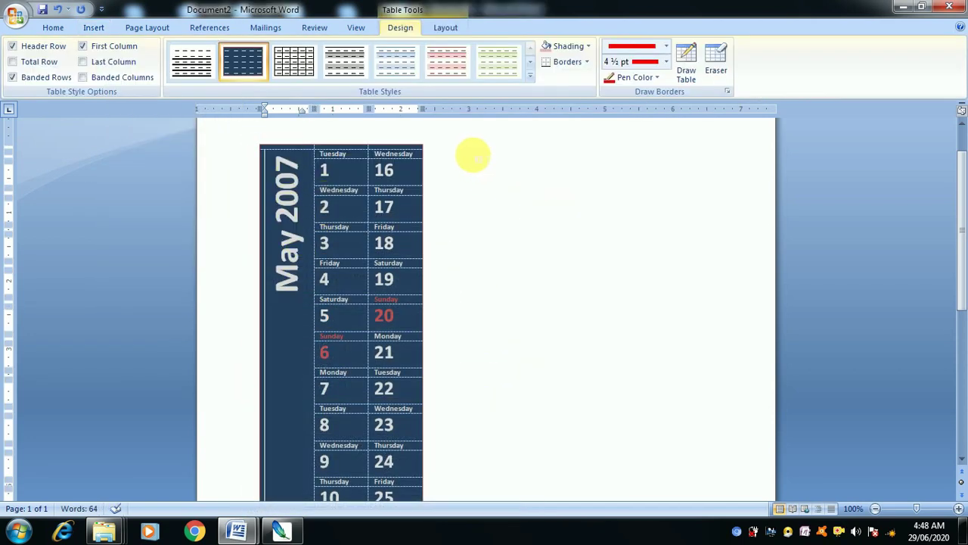
Step: Insert a plain 3-column, 32-row table beside the calendar
double_click(454, 155)
left_click(453, 154)
left_click(94, 27)
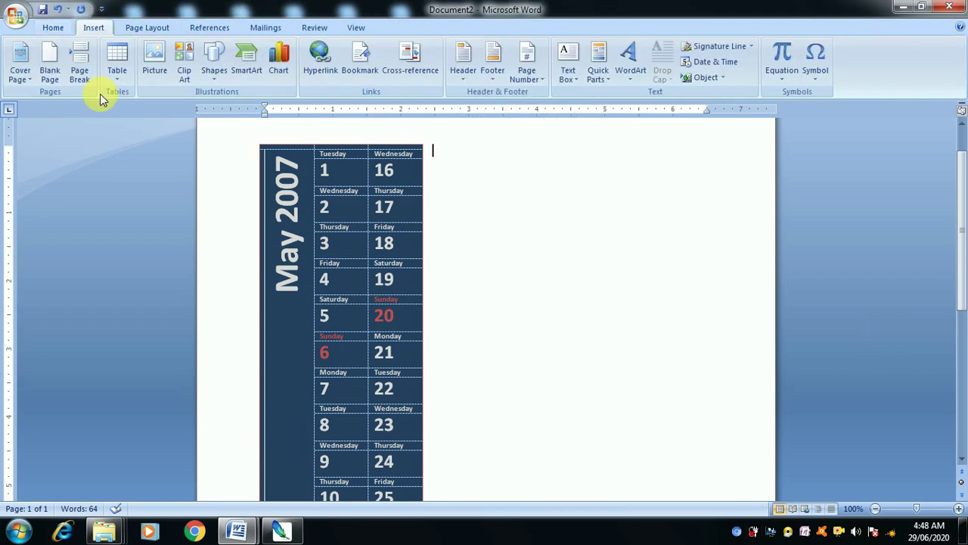
left_click(120, 76)
left_click(153, 218)
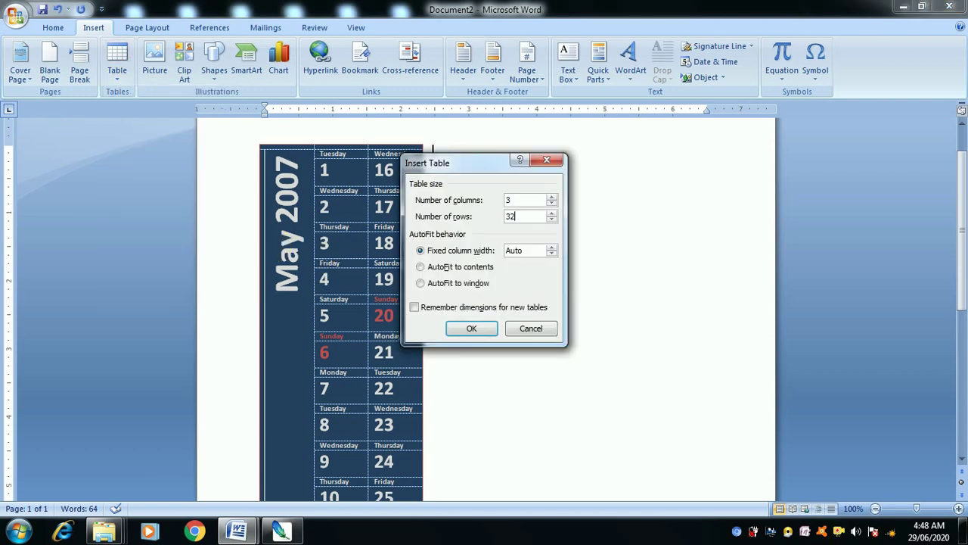
key("Return")
left_click(716, 62)
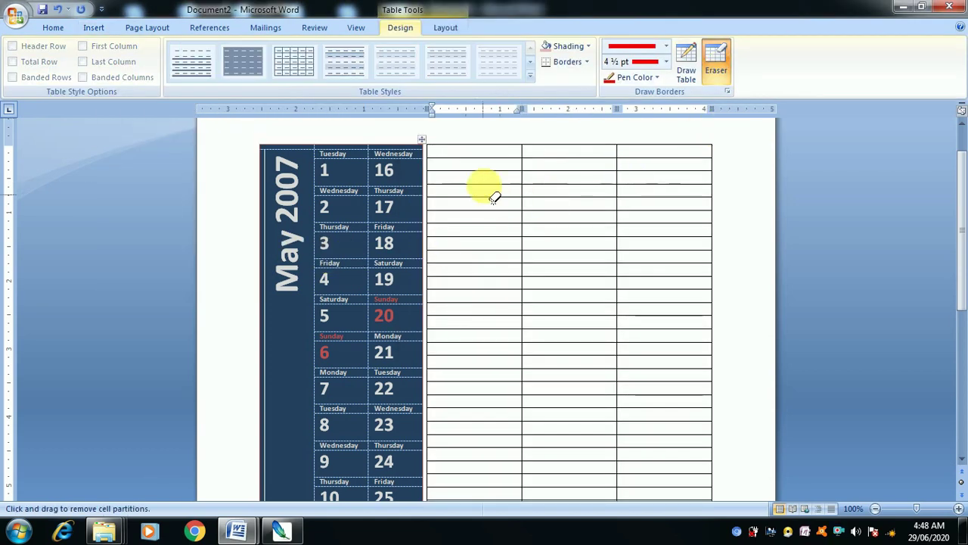
Step: Erase a cell border in the new table and finish typing Tuesday in the top cell
left_click_drag(493, 165, 490, 469)
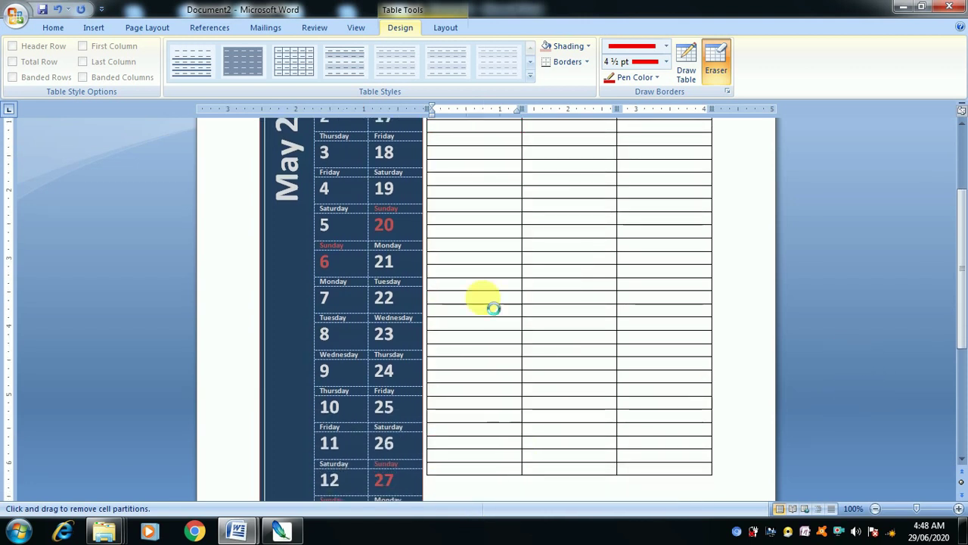
key("Escape")
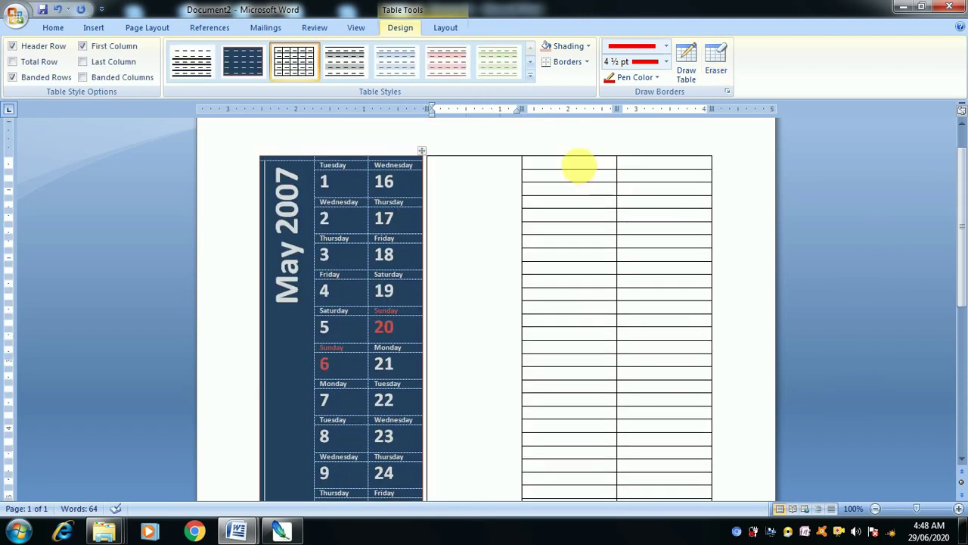
type("Tuesd")
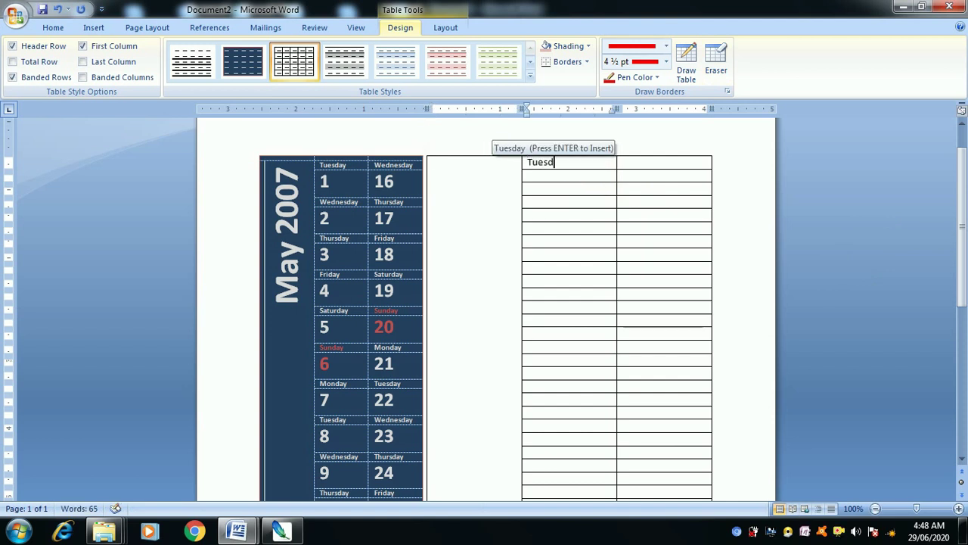
type("ay")
key("Down")
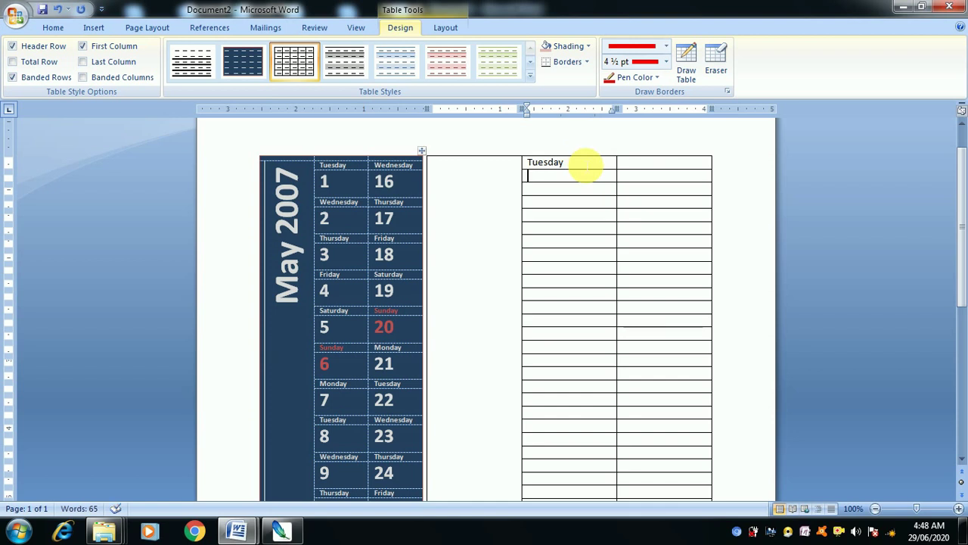
key("Return")
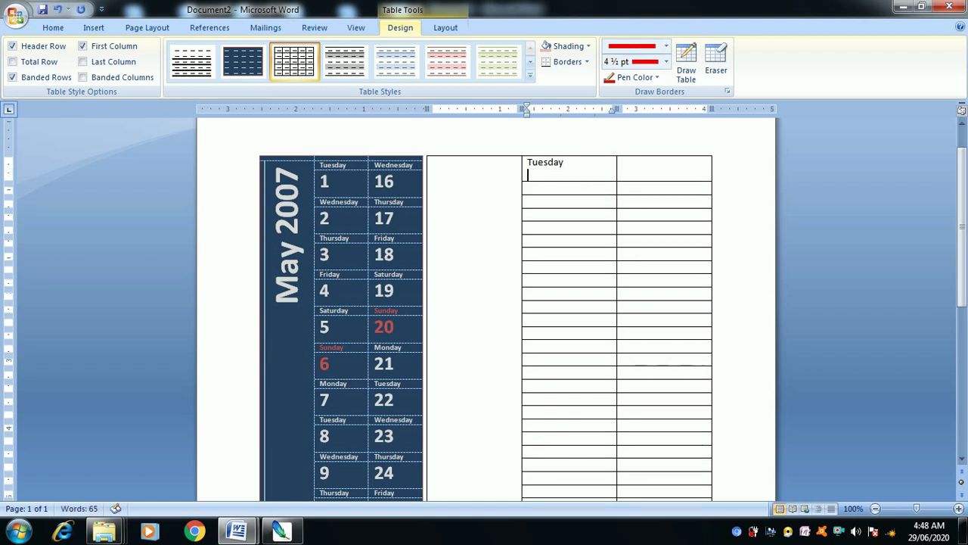
key("BackSpace")
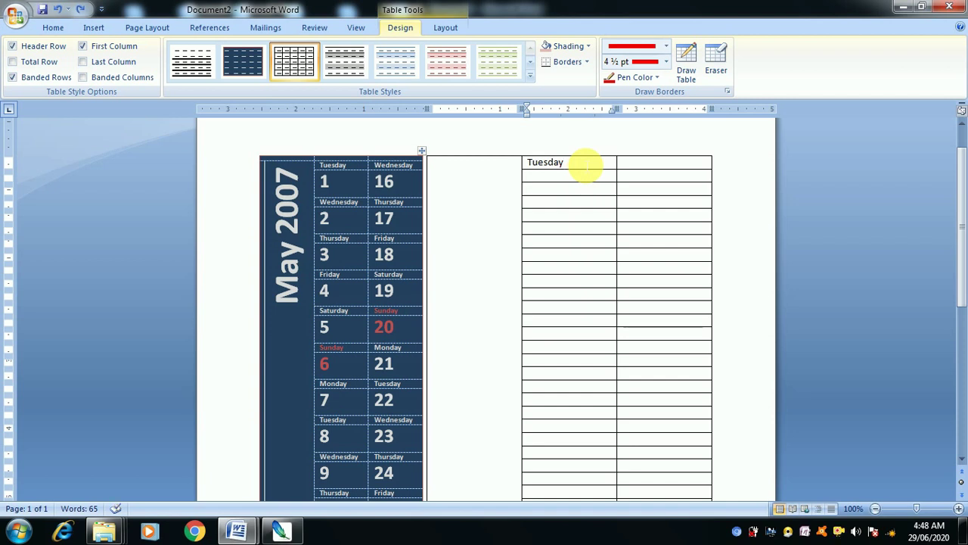
Step: Fill the cells below with Wednesday through Monday, accepting autocomplete suggestions
left_click(590, 189)
type("ne")
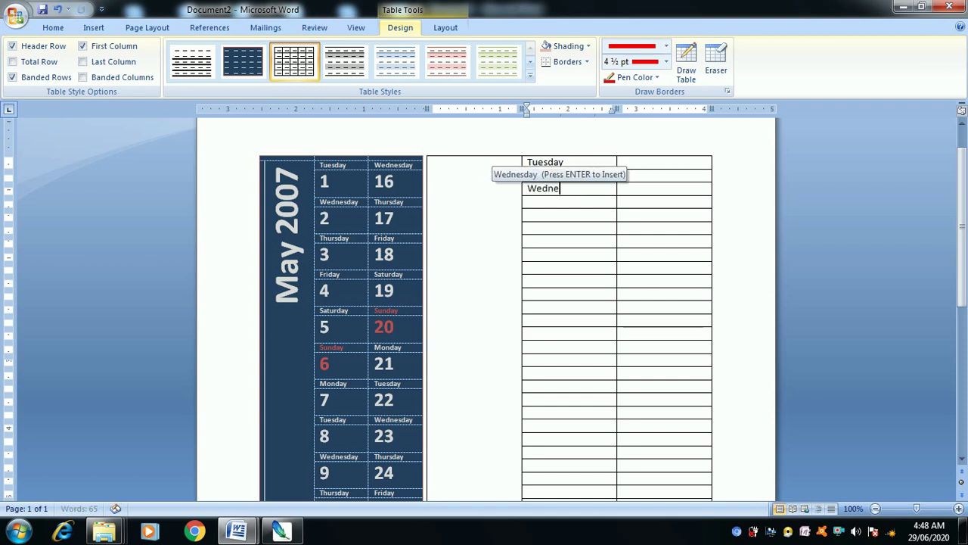
key("Return")
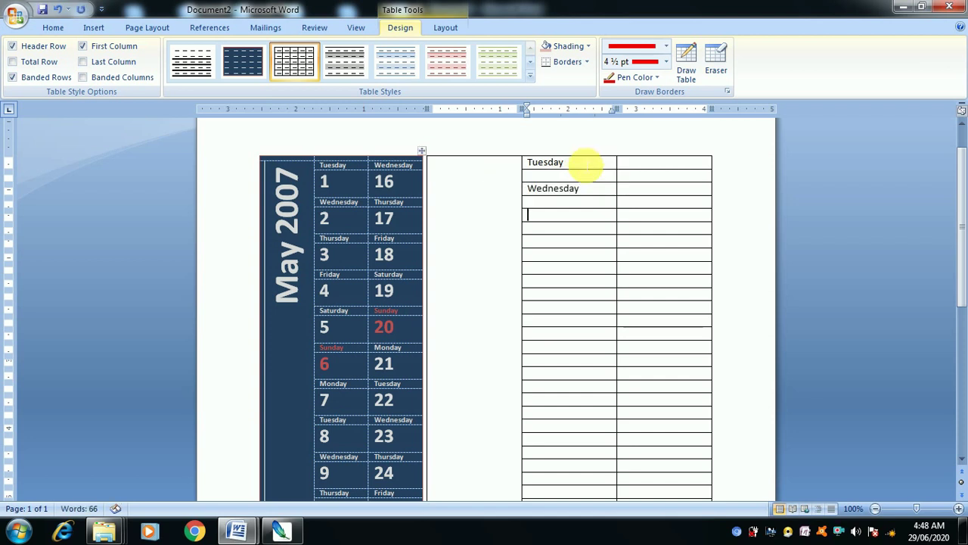
type("Thu")
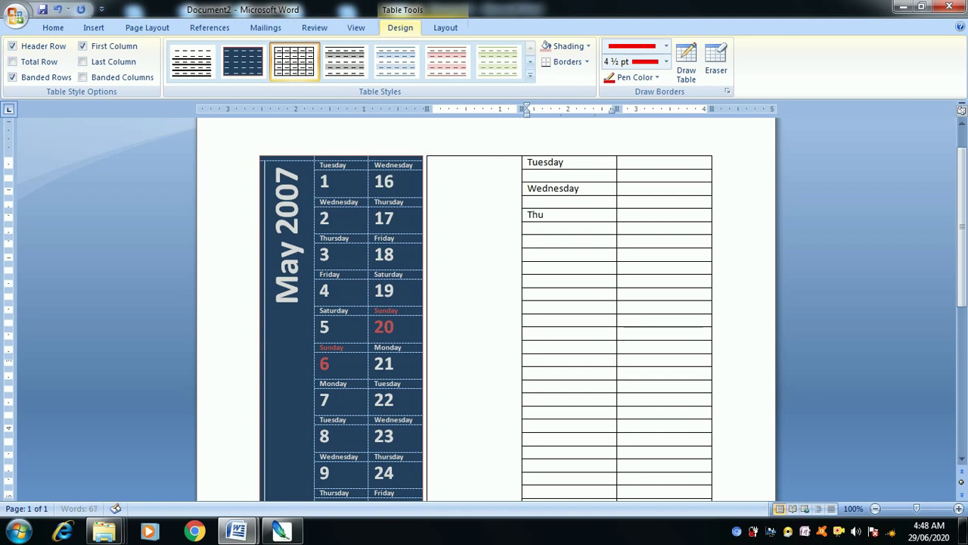
type("r")
key("Return")
key("Down")
key("Down")
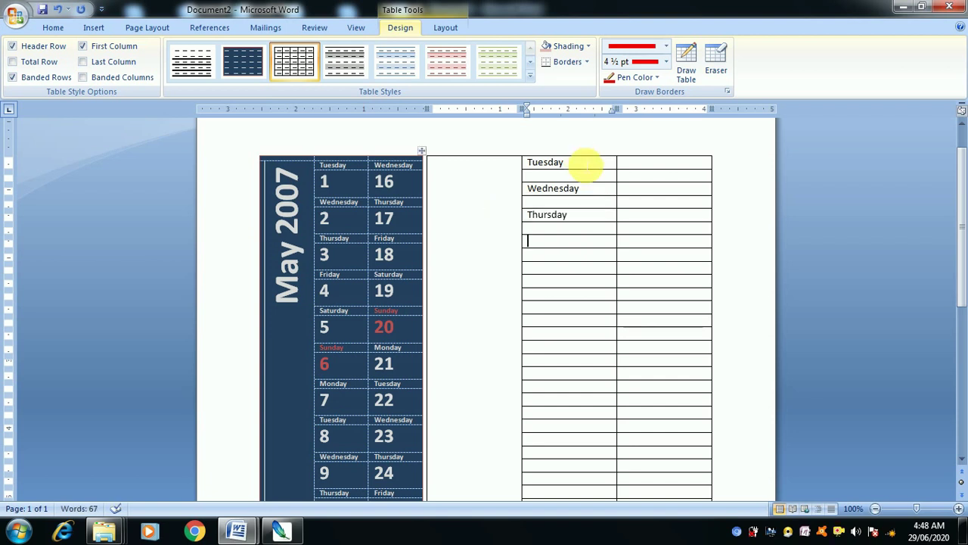
key("Return")
type("Sat")
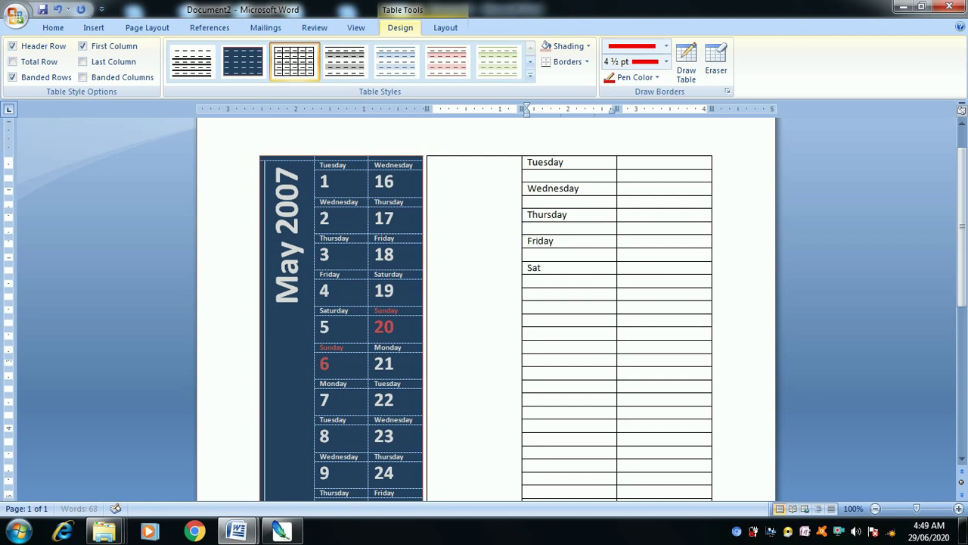
type("urday")
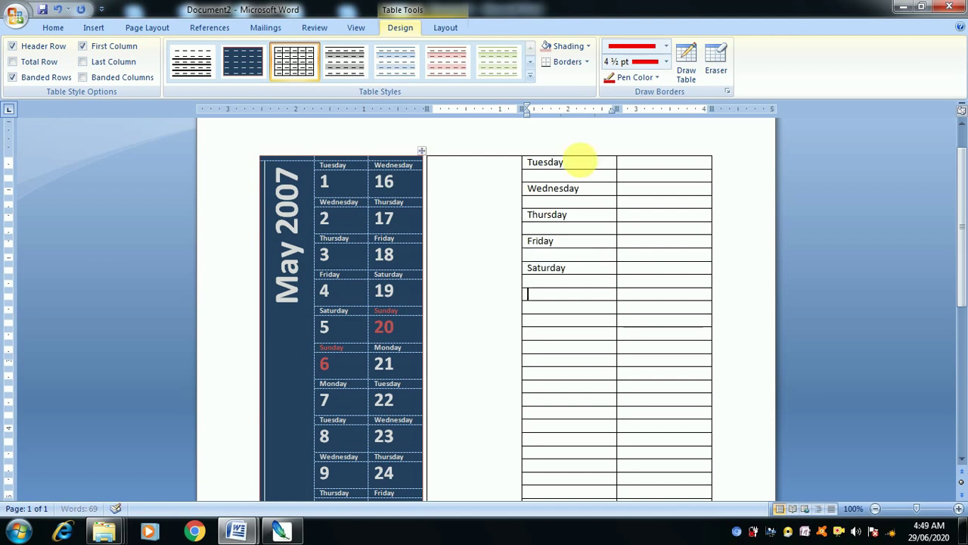
type("Sund")
key("Return")
key("Down")
type("M")
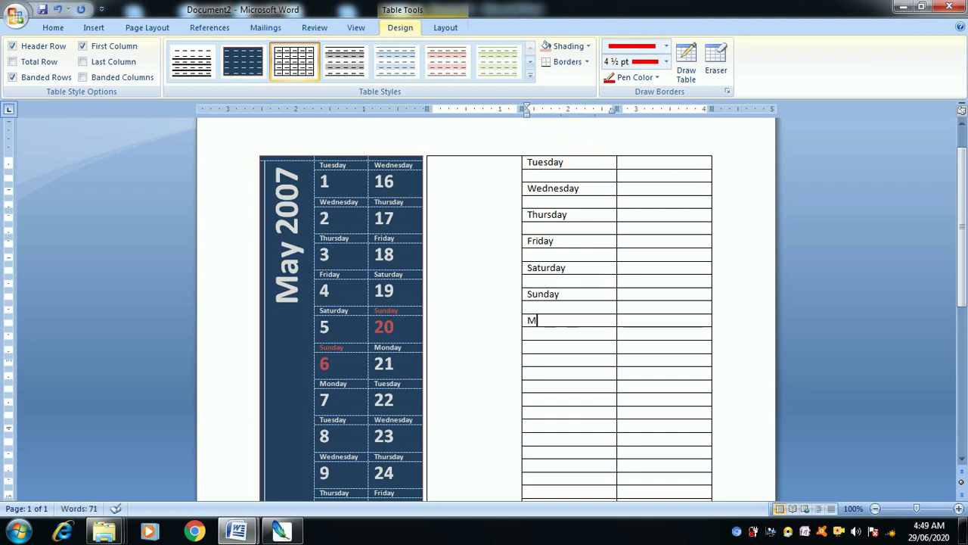
type("ond")
key("Return")
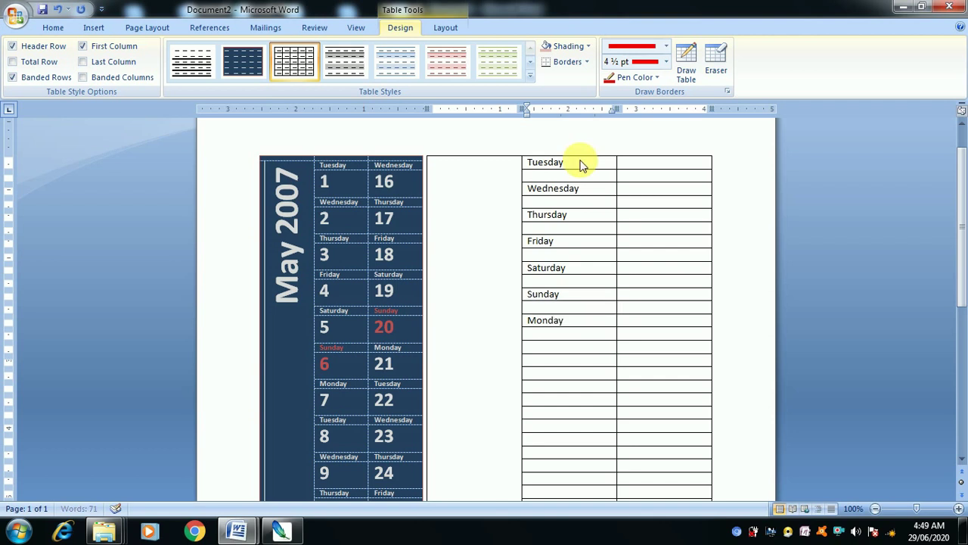
Step: Copy the Tuesday-to-Monday cells and paste a second week below Monday
left_click_drag(529, 162, 559, 324)
key("ctrl+c")
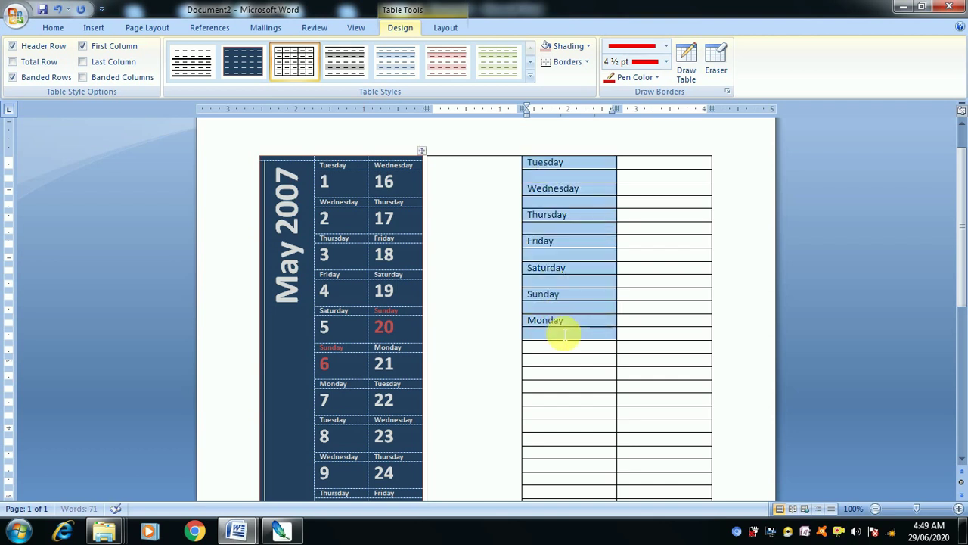
left_click(568, 320)
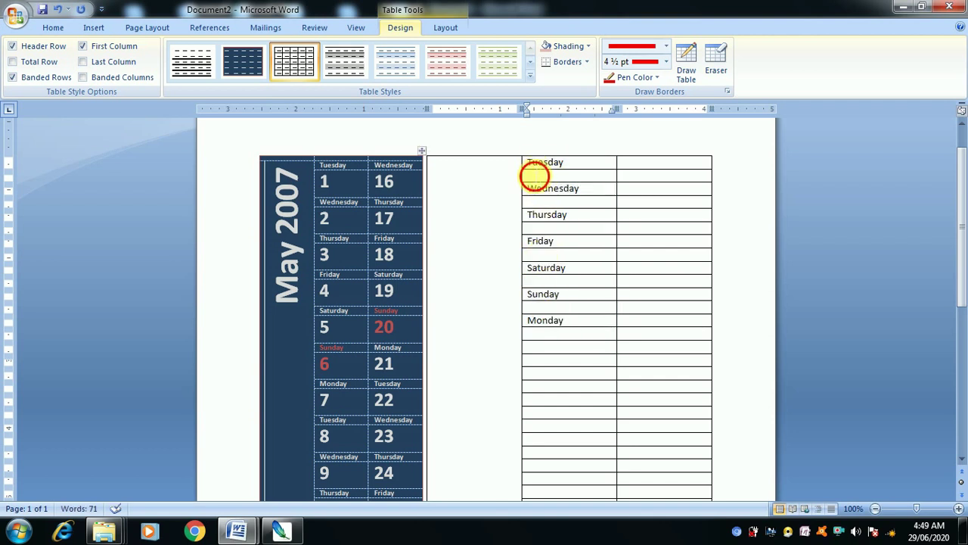
left_click_drag(537, 162, 575, 325)
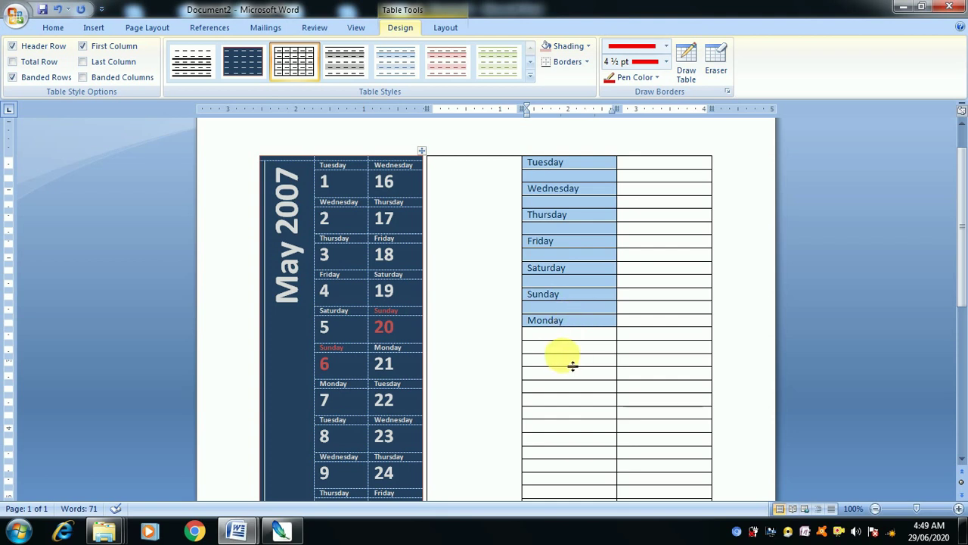
left_click(556, 347)
key("ctrl+v")
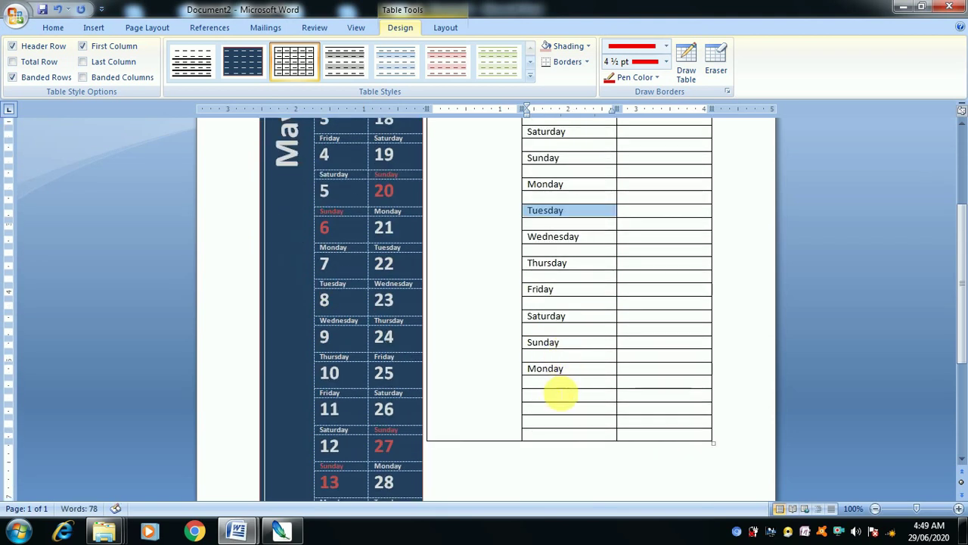
Step: Type the dates 1 to 6 in the cells under Tuesday to Sunday
scroll(606, 216, "up", 3)
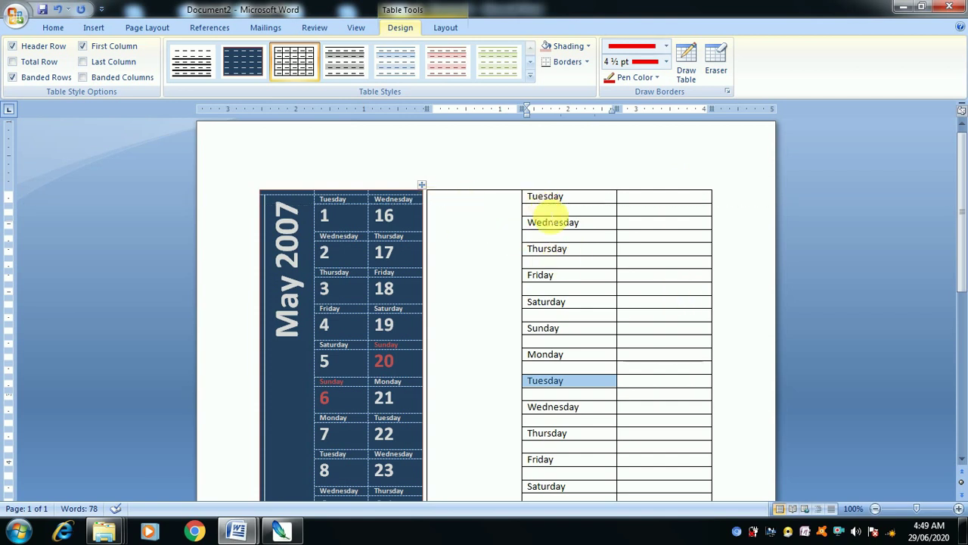
left_click(546, 211)
type("1")
key("Down")
key("Down")
key("Down")
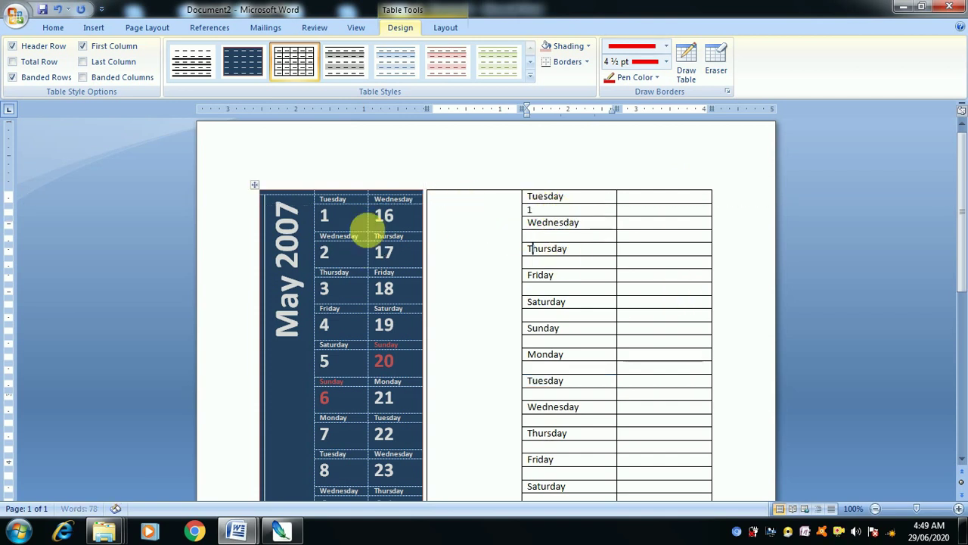
type("2")
key("Down")
key("Down")
type("3")
key("Down")
key("Down")
type("4")
key("Down")
key("Down")
type("5")
key("Down")
key("Down")
type("6")
key("Down")
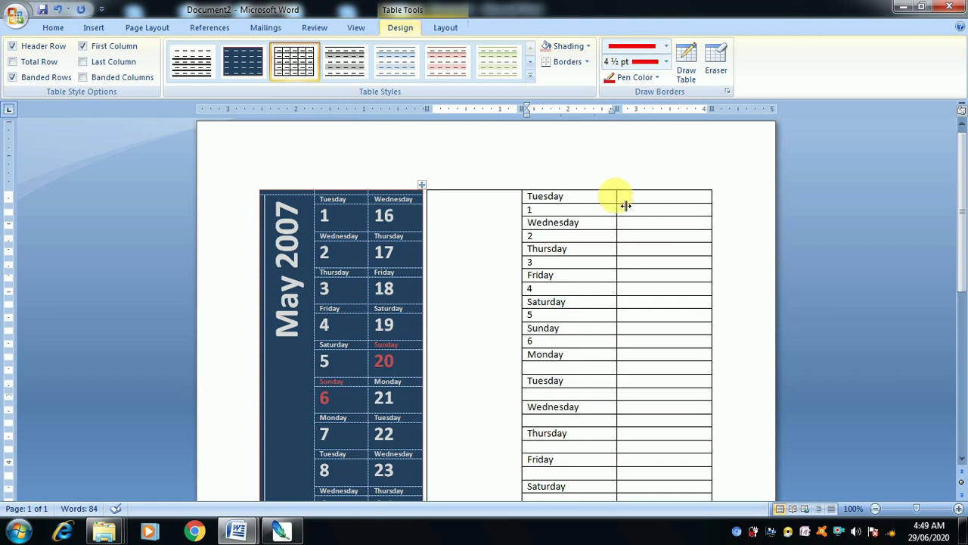
Step: Autofit and narrow the day column, then apply the dark blue calendar table style
double_click(627, 205)
left_click_drag(671, 208, 658, 205)
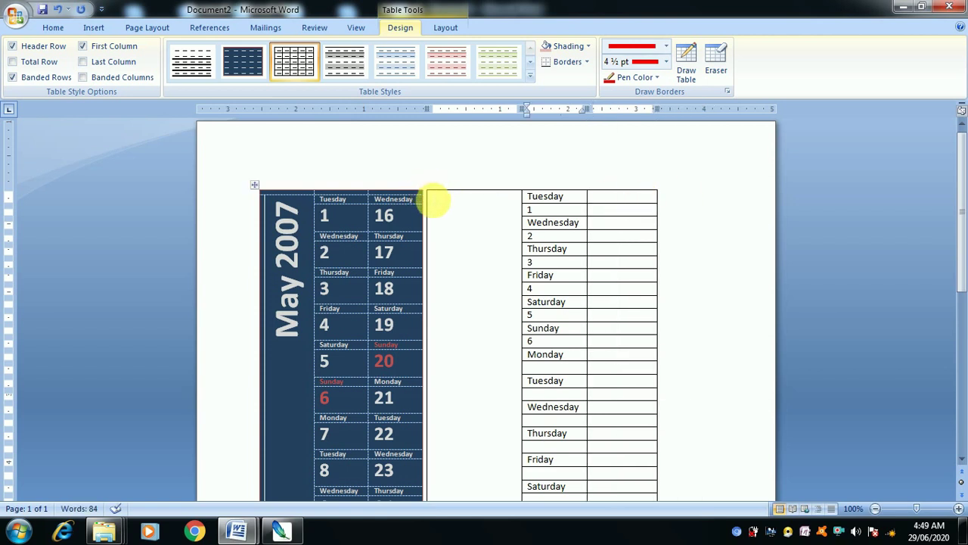
left_click(429, 189)
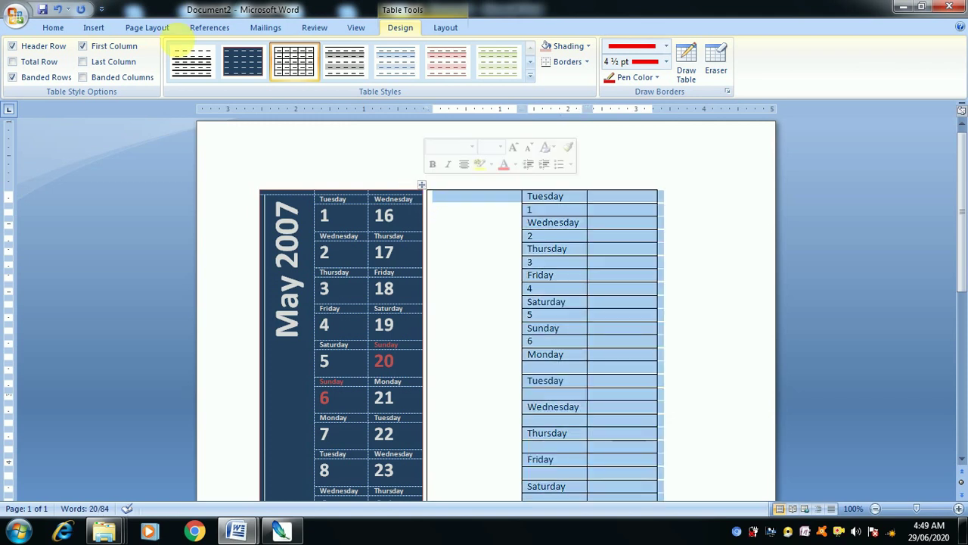
left_click(251, 66)
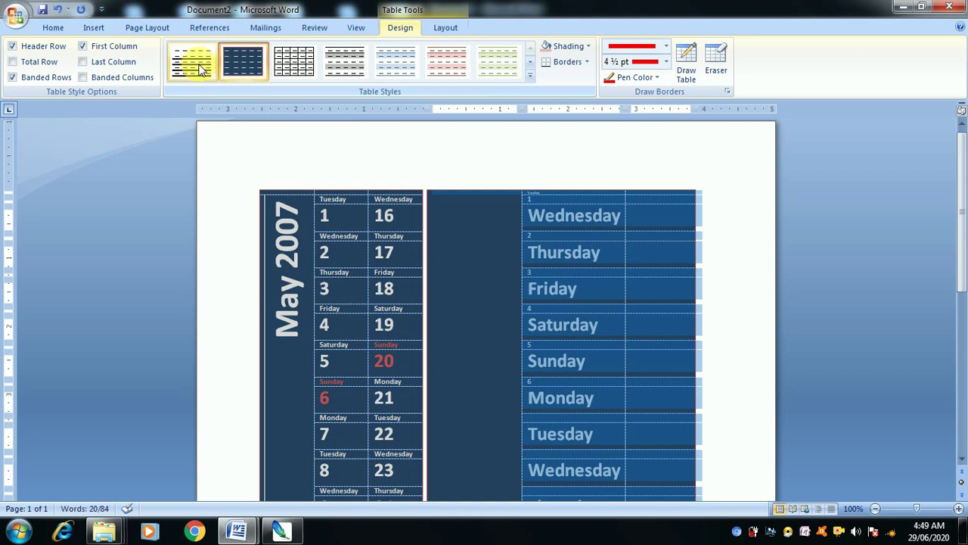
Step: Resize the table text with Shrink Font once and Grow Font three times
left_click(53, 27)
left_click(270, 56)
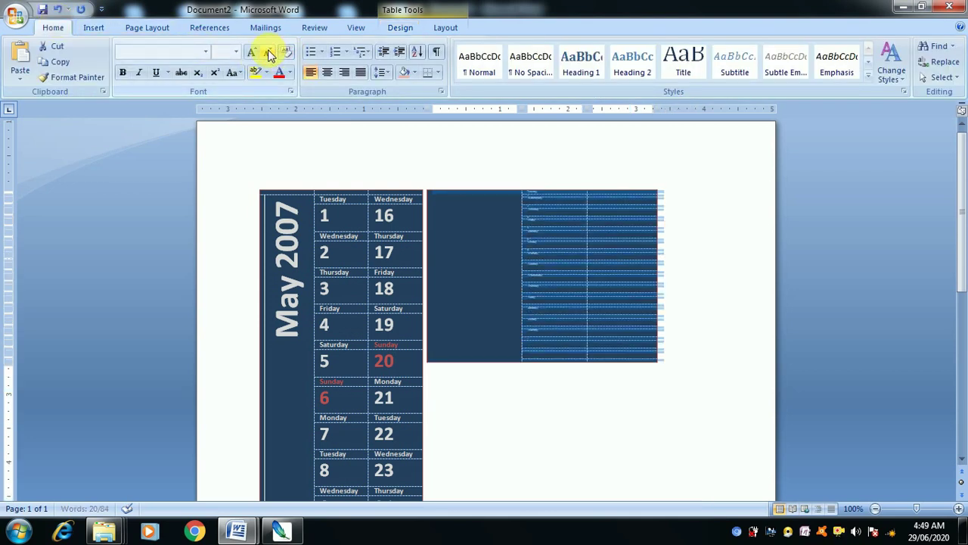
left_click(252, 52)
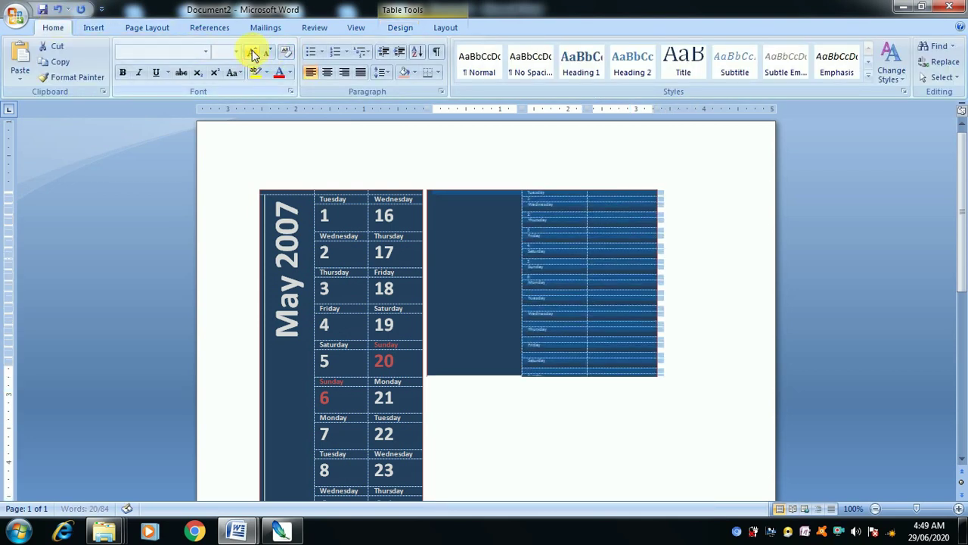
left_click(253, 52)
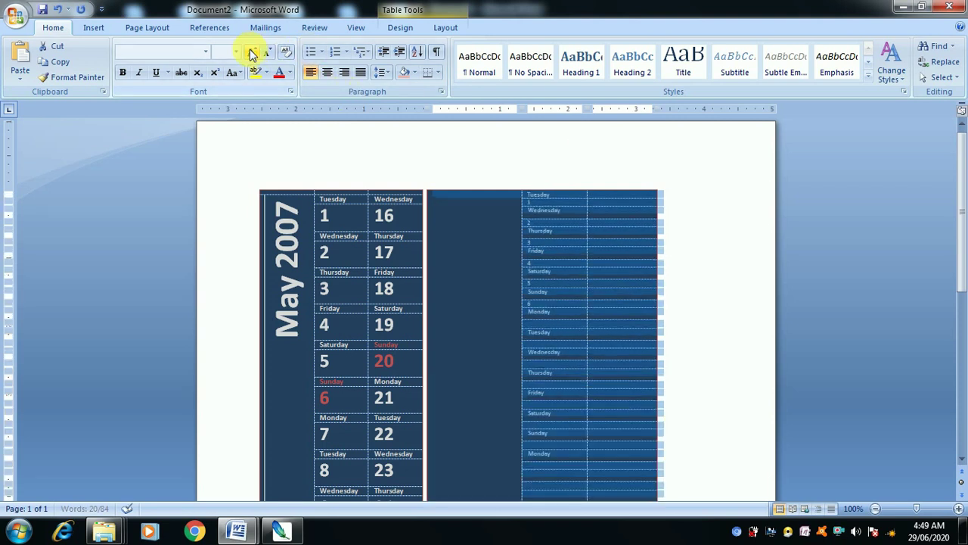
left_click(253, 52)
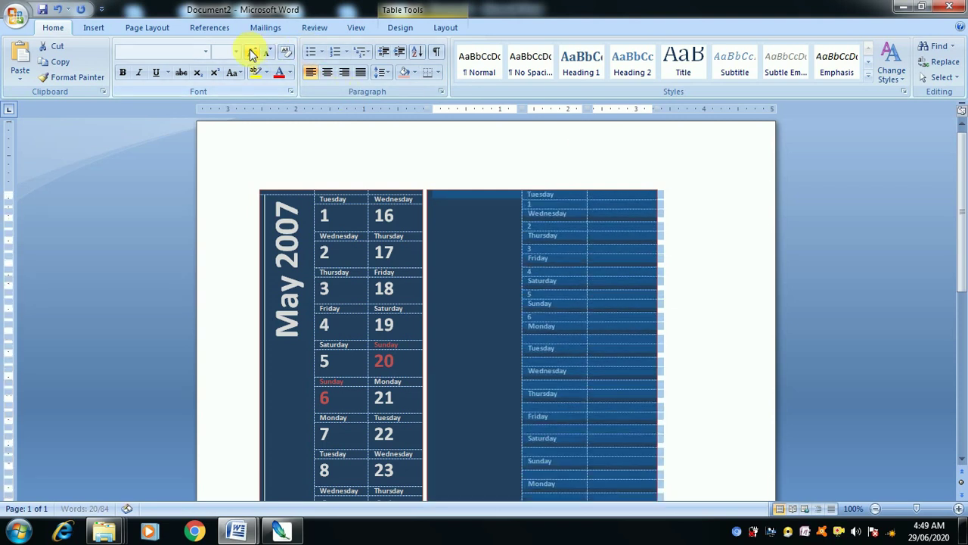
Step: Enlarge the date 1 under Tuesday to size 20
double_click(546, 196)
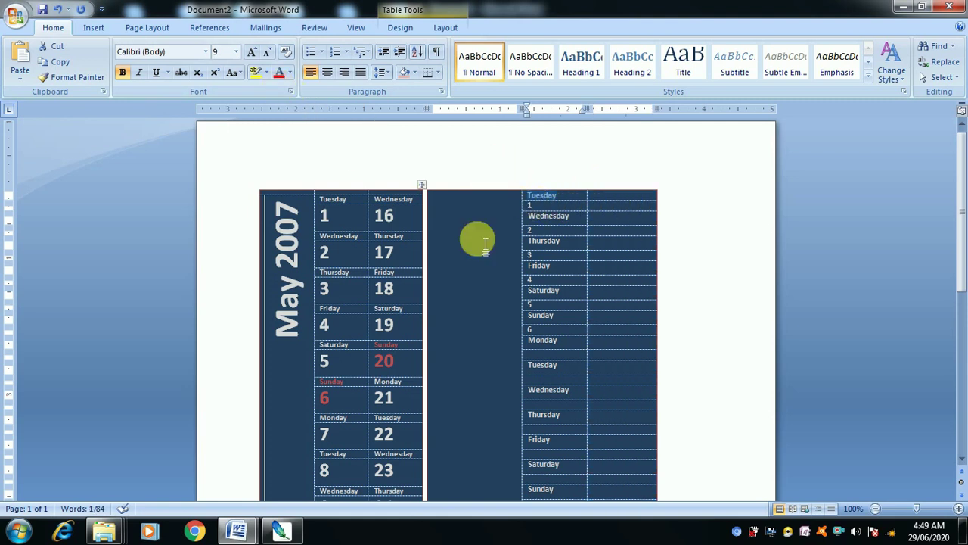
left_click(421, 185)
left_click(541, 214)
left_click(252, 51)
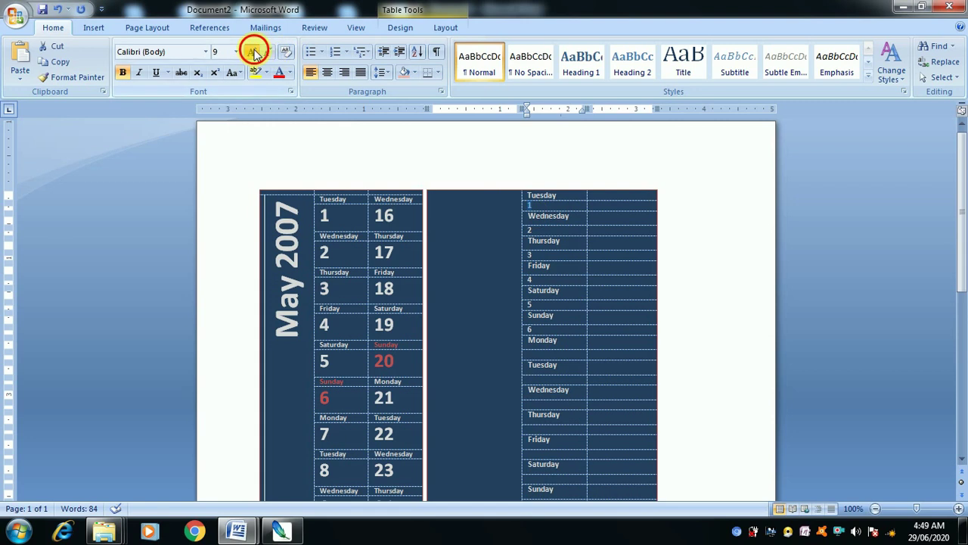
left_click(252, 52)
left_click(254, 54)
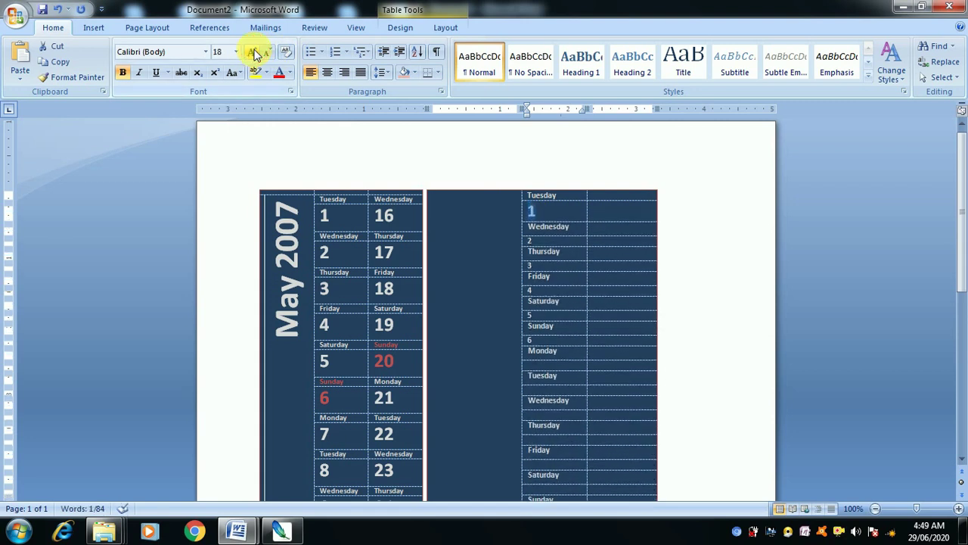
left_click(254, 53)
left_click(476, 220)
type("May 2007")
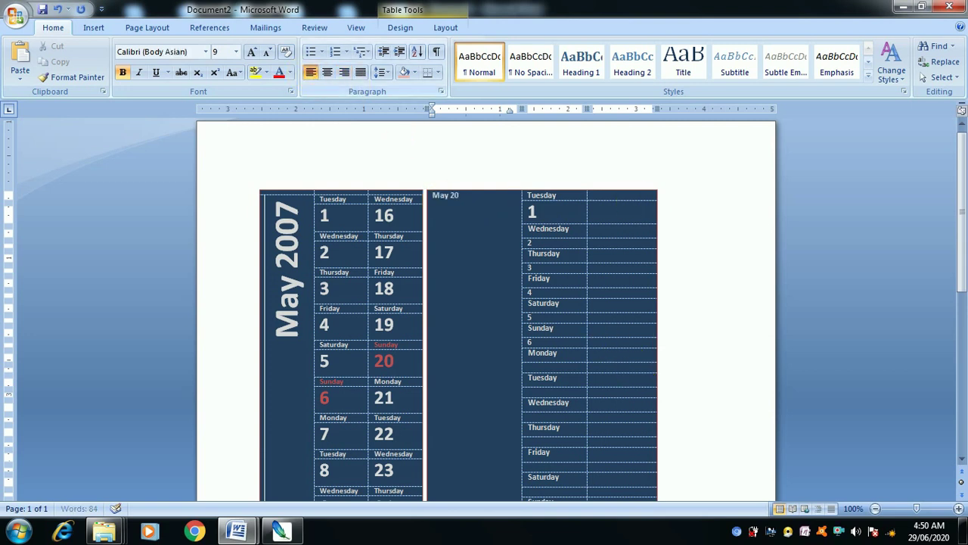
type("07")
Step: Rotate the May 2007 text to run vertically, aligned top centre in its cell
left_click_drag(460, 195, 426, 190)
left_click(445, 28)
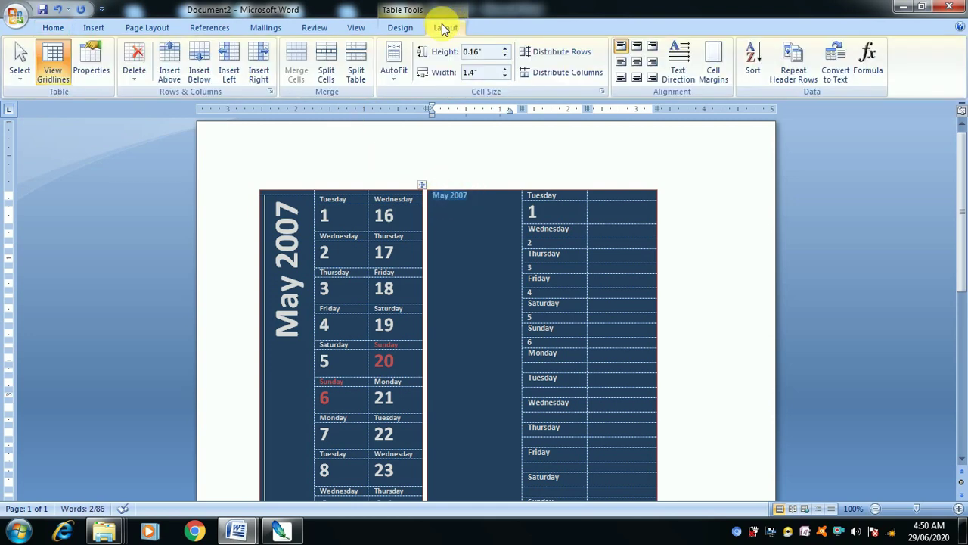
left_click(688, 63)
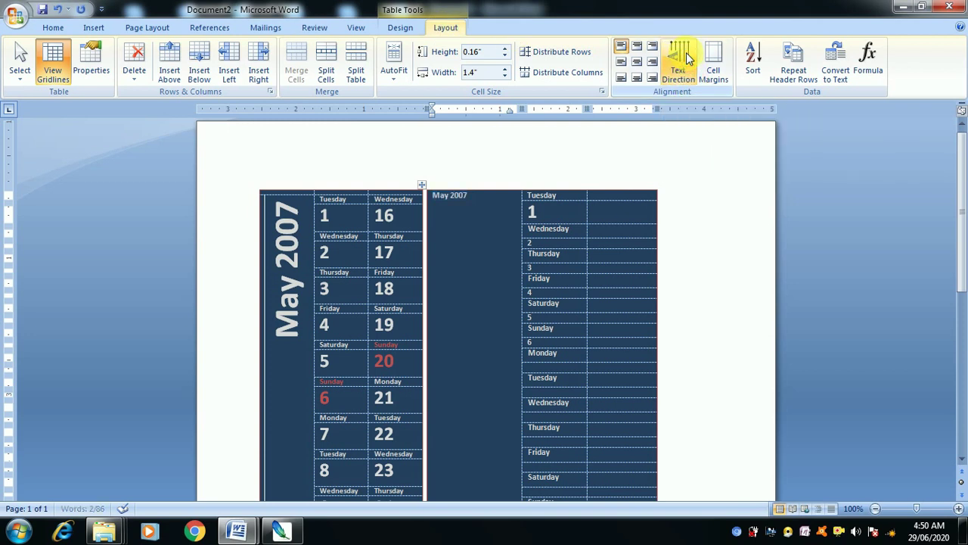
left_click(640, 47)
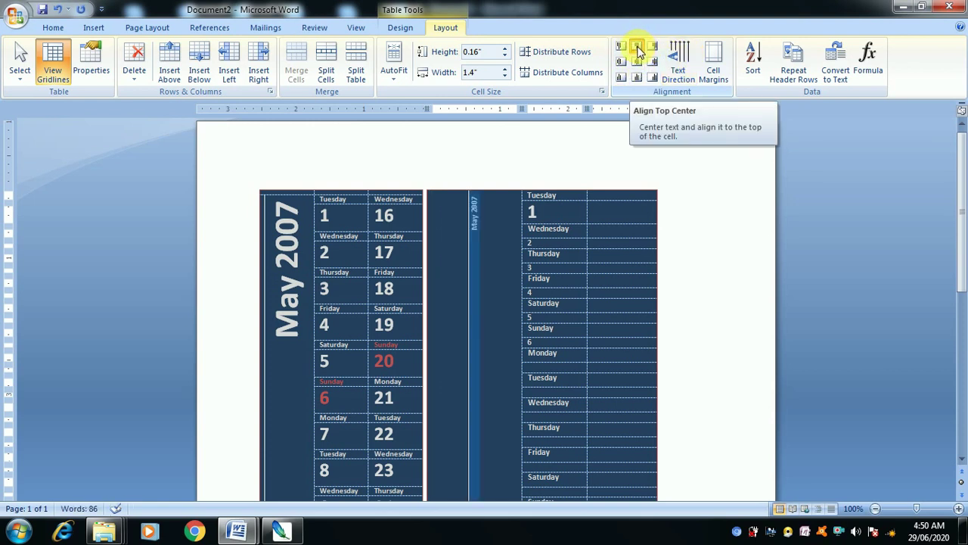
Step: Grow the vertical May 2007 title to size 28
left_click(50, 28)
left_click(253, 53)
left_click(253, 53)
left_click(253, 53)
left_click(253, 53)
left_click(254, 53)
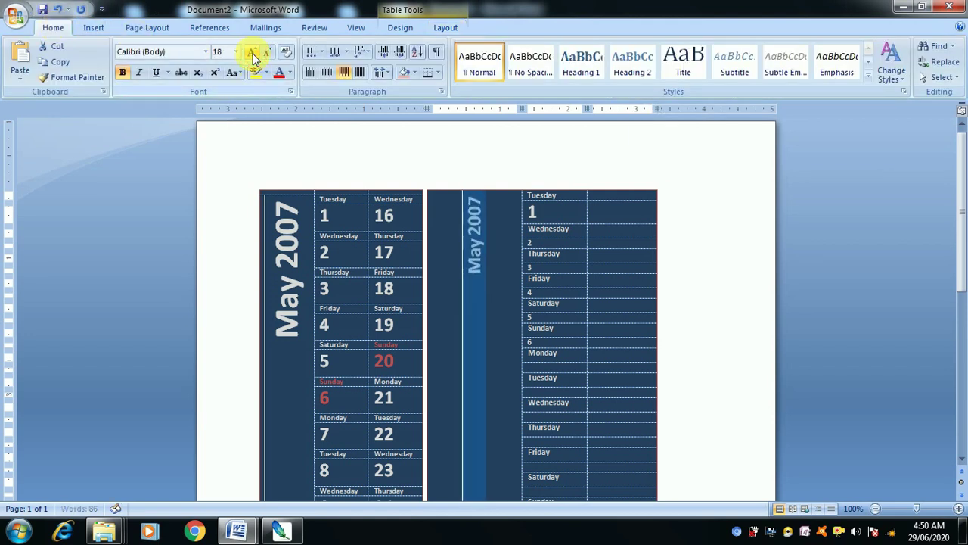
left_click(254, 53)
left_click(253, 53)
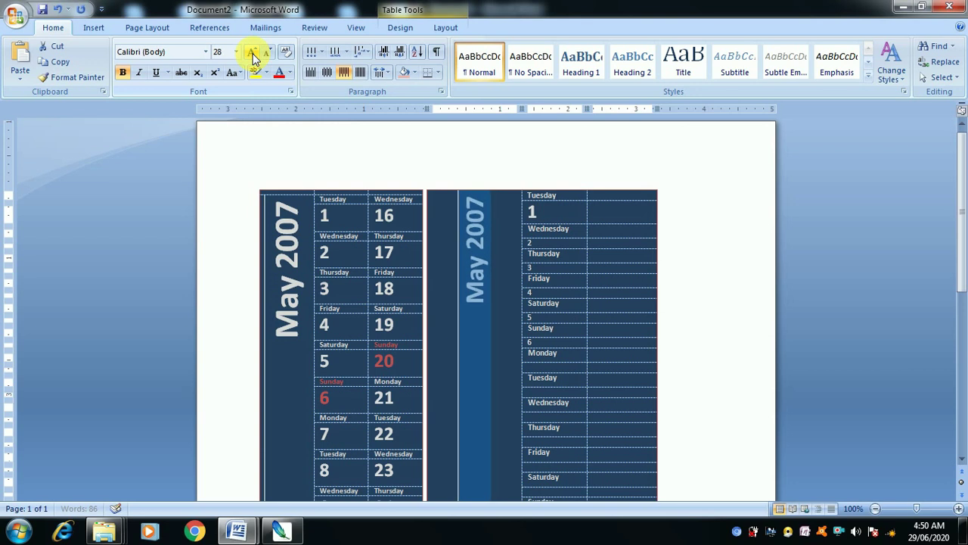
left_click(253, 53)
left_click(715, 284)
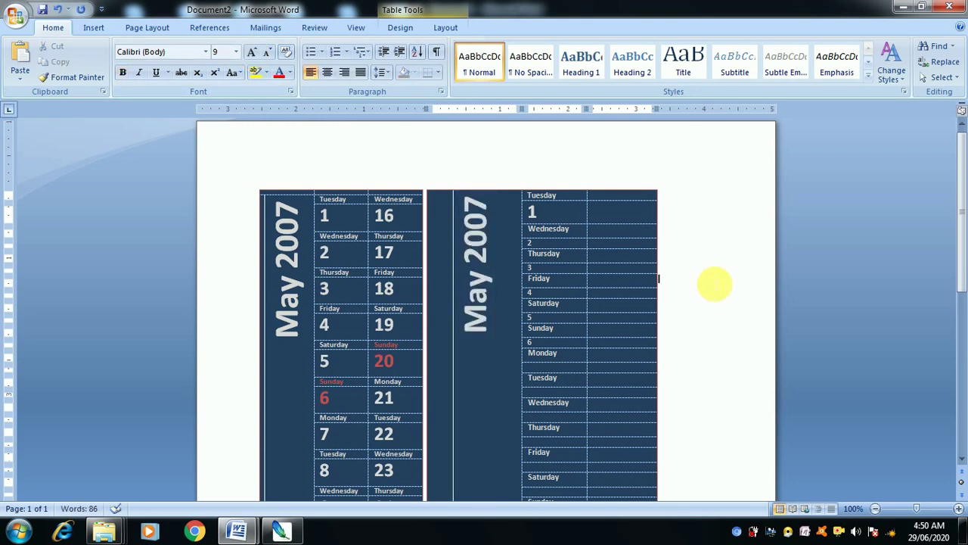
key("ctrl+z")
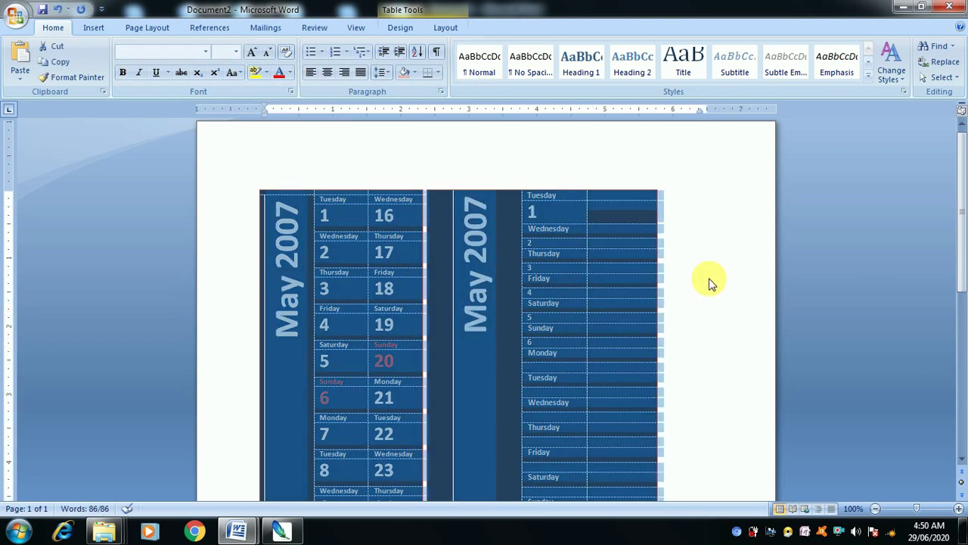
Step: Undo the calendar to clear the page, leaving the Table menu unused
key("ctrl+z")
key("ctrl+z")
left_click(94, 28)
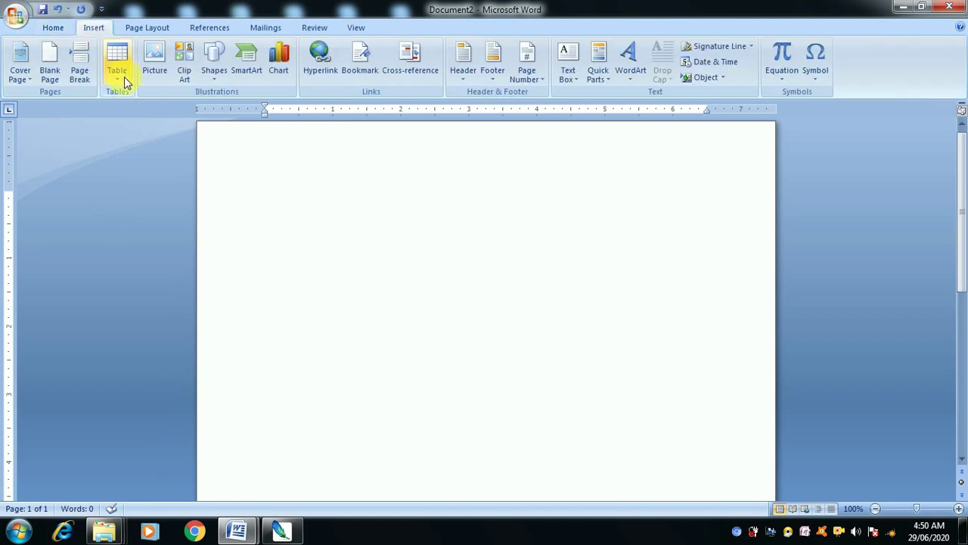
left_click(117, 64)
left_click(52, 262)
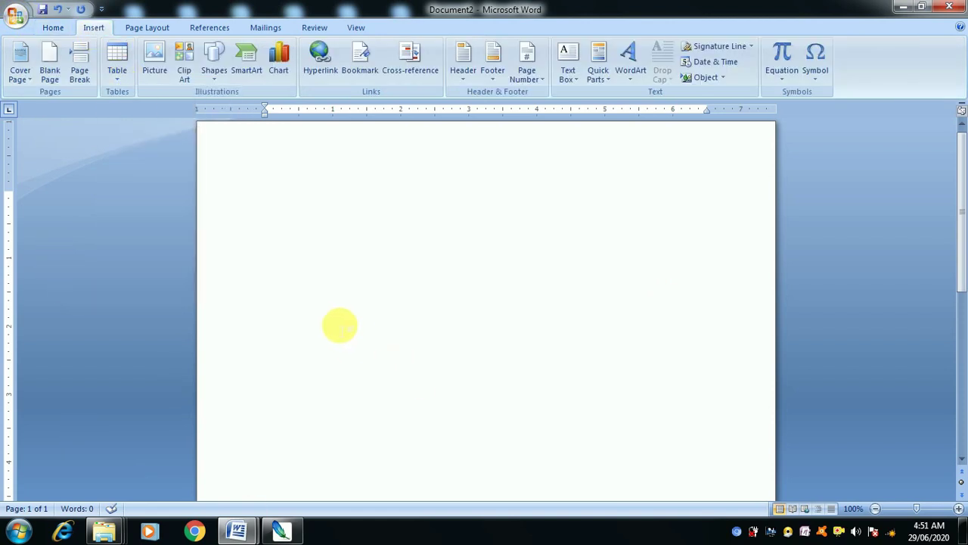
Step: Insert the portrait photo from the Phots Corel and Photoshop folder and select it
left_click(154, 62)
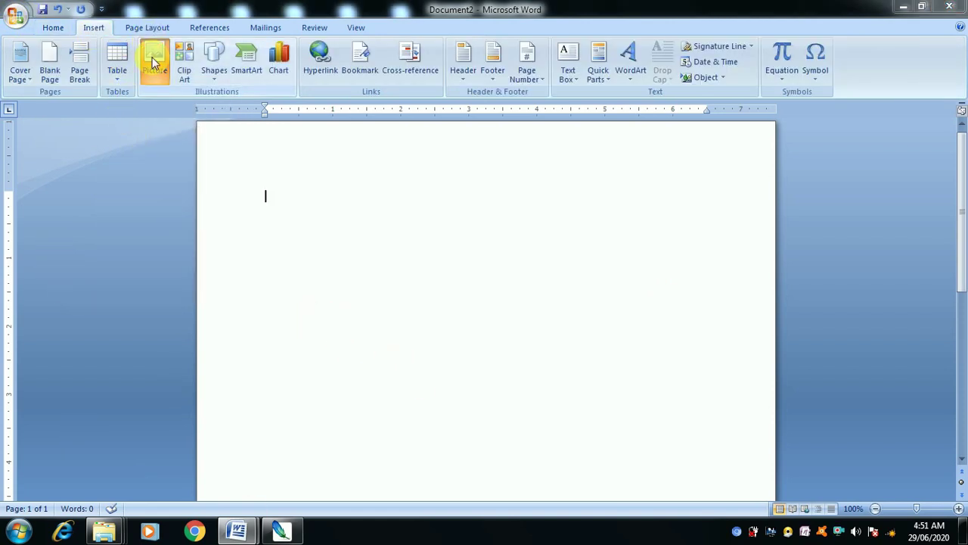
left_click_drag(472, 168, 439, 259)
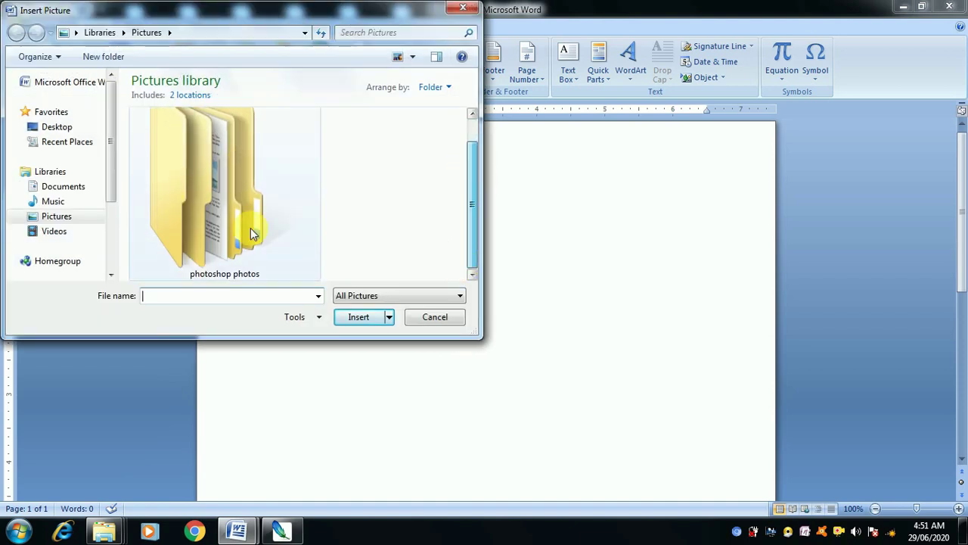
double_click(202, 183)
left_click_drag(475, 178, 447, 250)
double_click(242, 169)
scroll(469, 224, "down", 3)
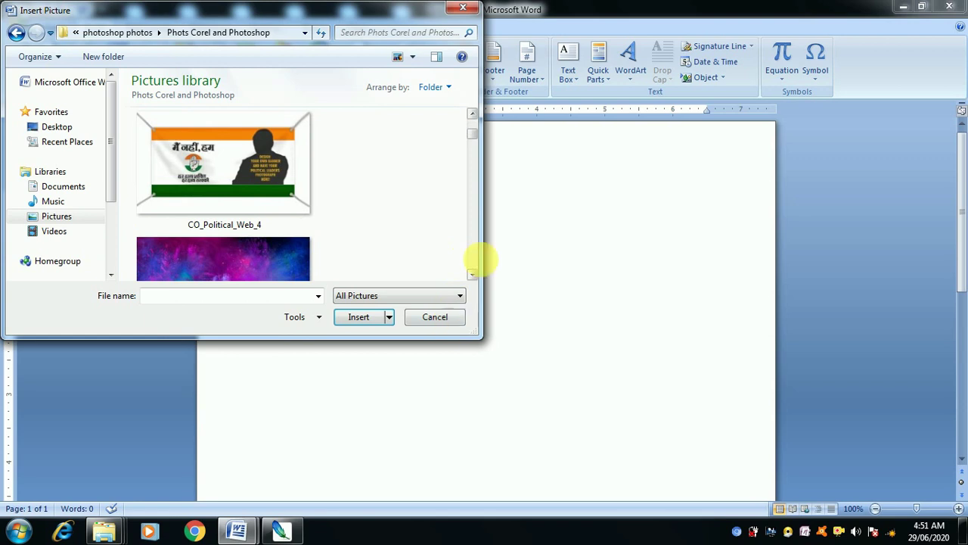
left_click_drag(469, 137, 461, 211)
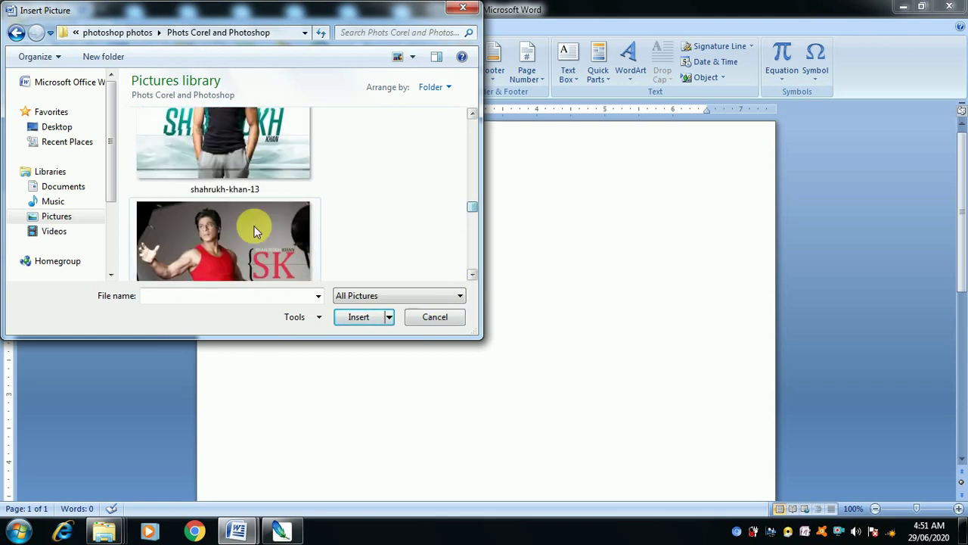
scroll(284, 220, "up", 1)
left_click(284, 220)
left_click(362, 319)
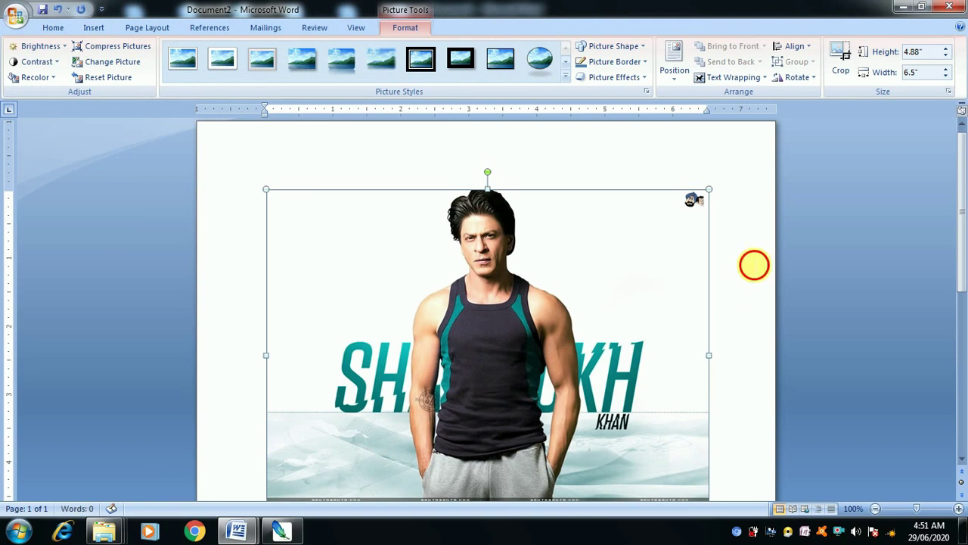
left_click(754, 265)
double_click(552, 301)
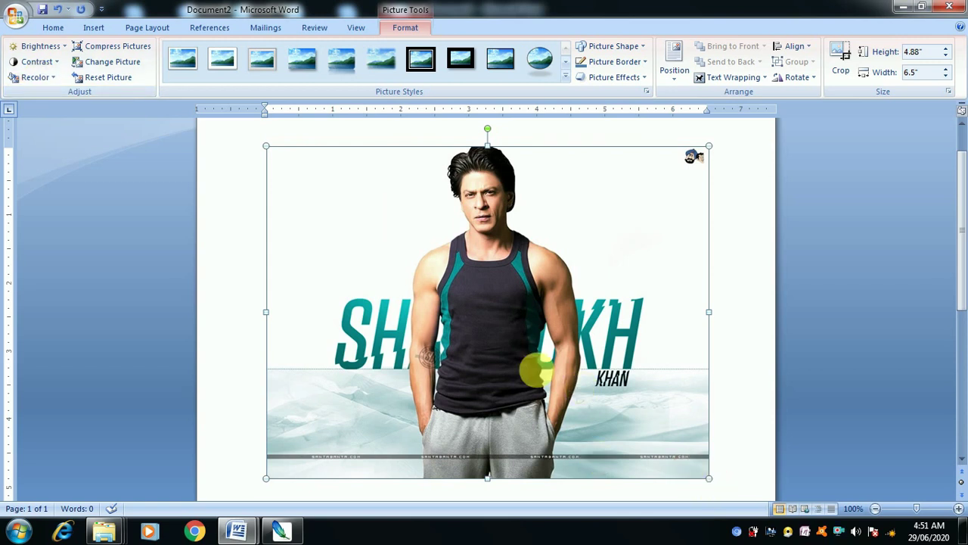
Step: Shrink the photo to 2.21 by 2.94 inches, leaving brightness and contrast unchanged
left_click_drag(711, 481, 467, 299)
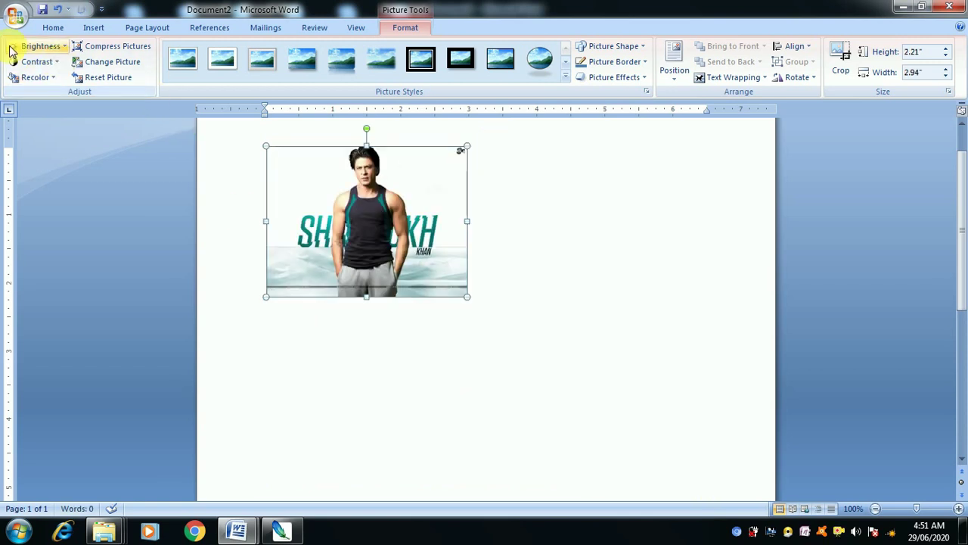
left_click(34, 50)
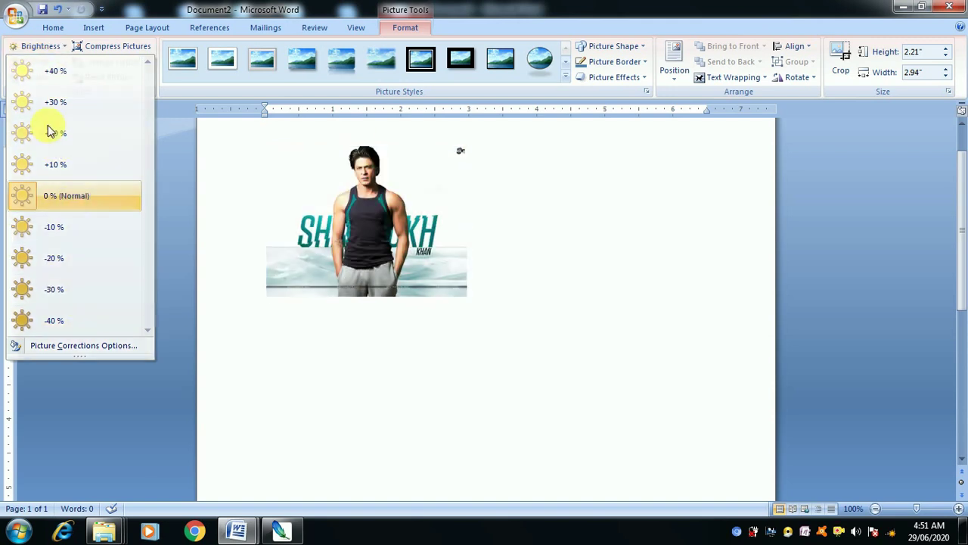
left_click(39, 46)
left_click(37, 62)
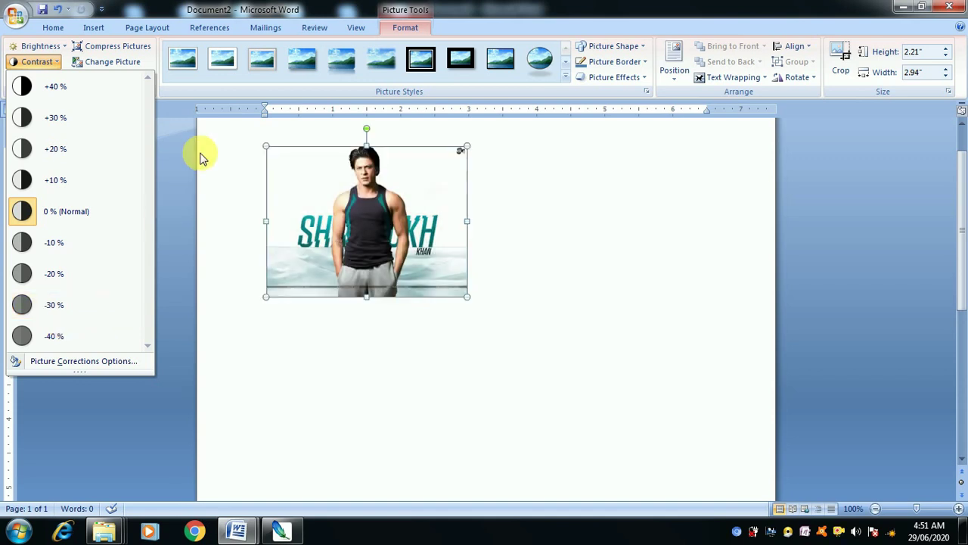
left_click(36, 61)
Step: Recolor the photo with a dark pinkish tint variation
left_click(39, 83)
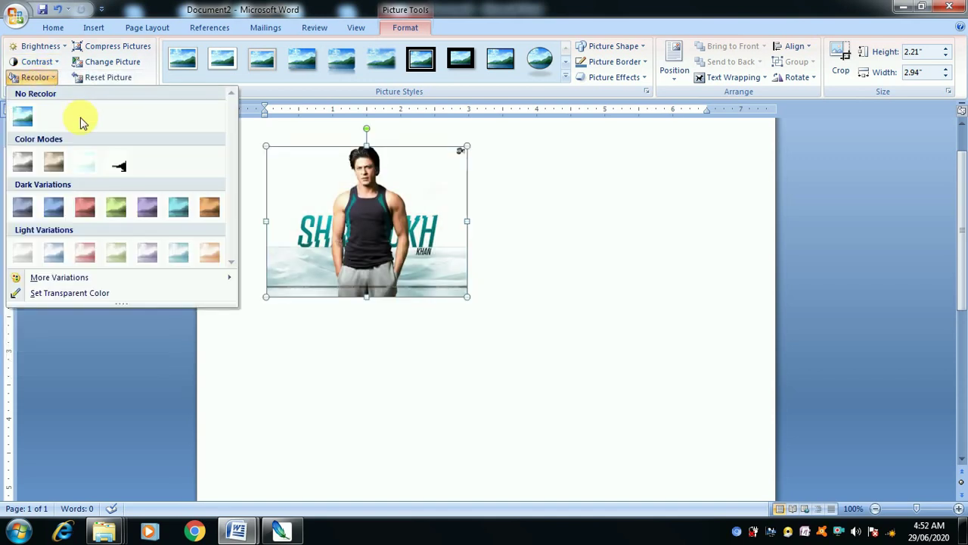
left_click(92, 211)
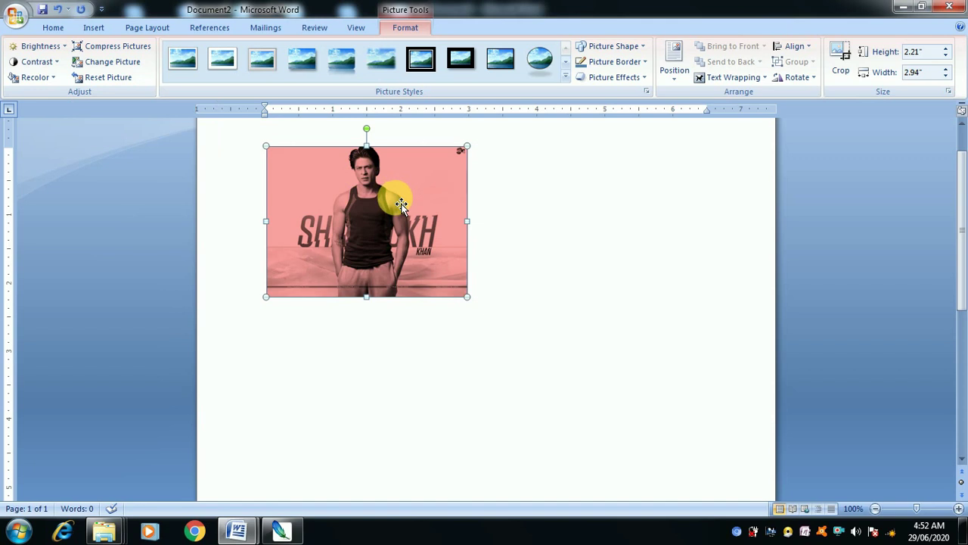
left_click(112, 64)
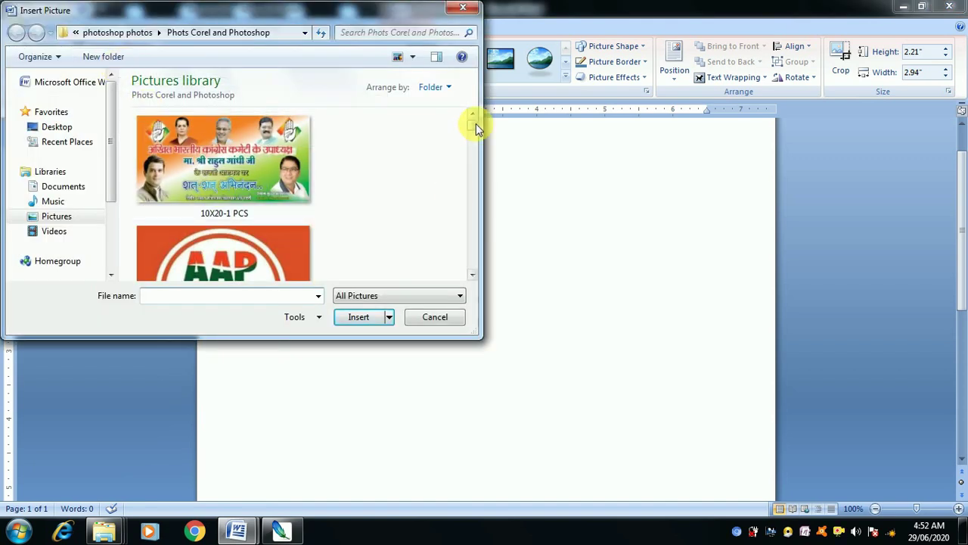
Step: Pick student-of-the-year-2-new-poster and insert it in place of the photo
scroll(469, 198, "down", 3)
scroll(469, 199, "down", 3)
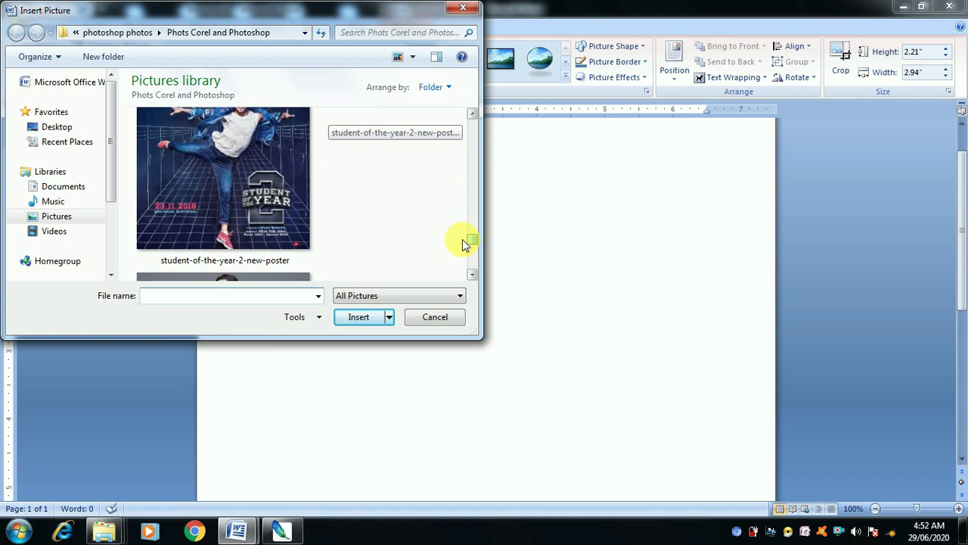
left_click(225, 193)
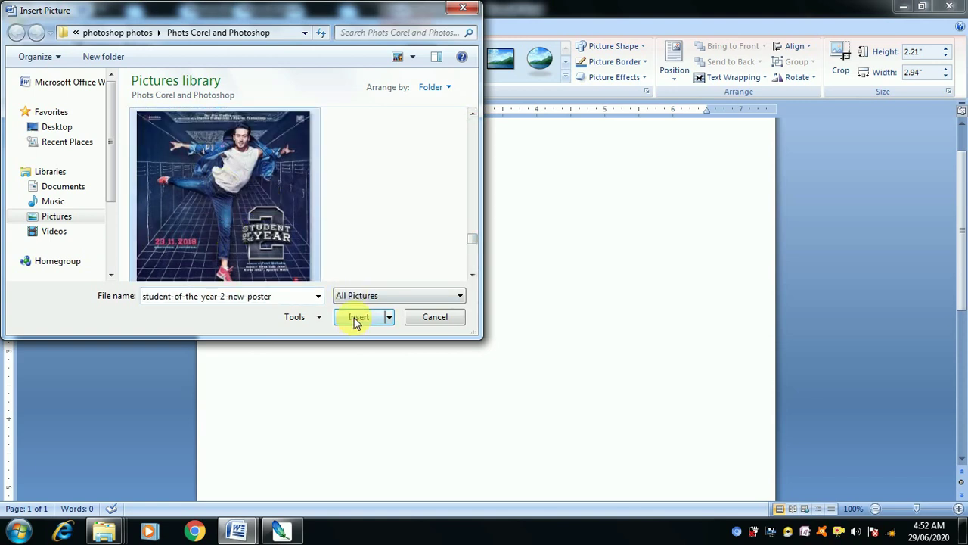
left_click(355, 319)
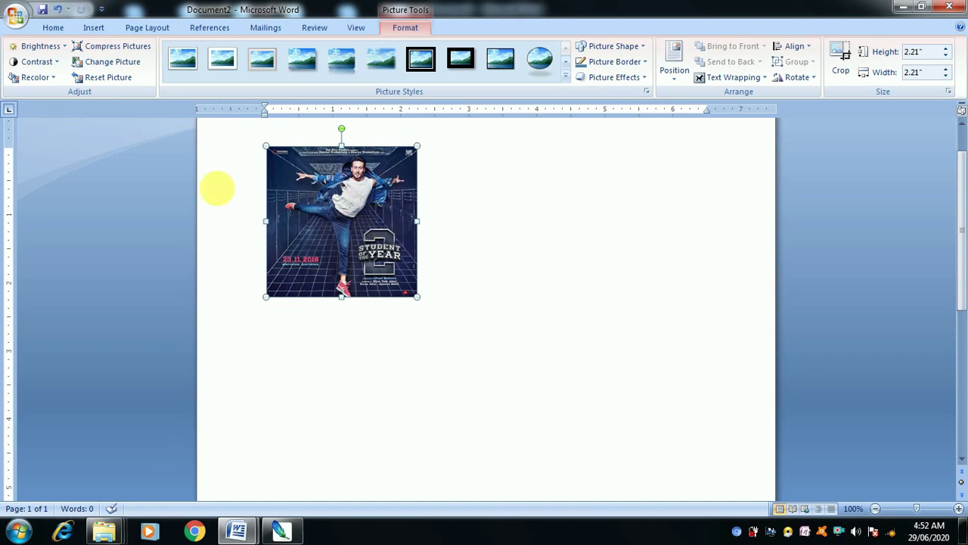
Step: Reset the poster to its full 6.25-inch size with a simple framed style
left_click(113, 78)
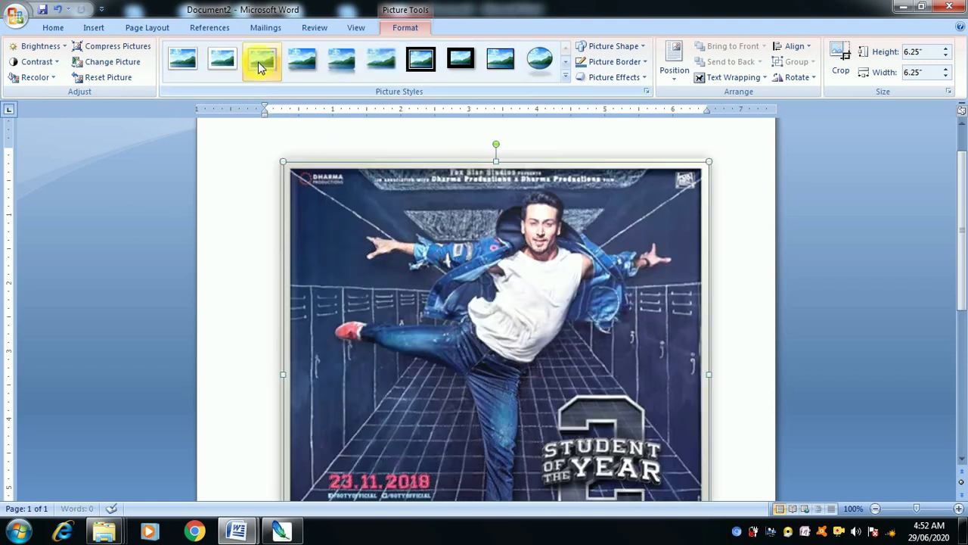
left_click(537, 61)
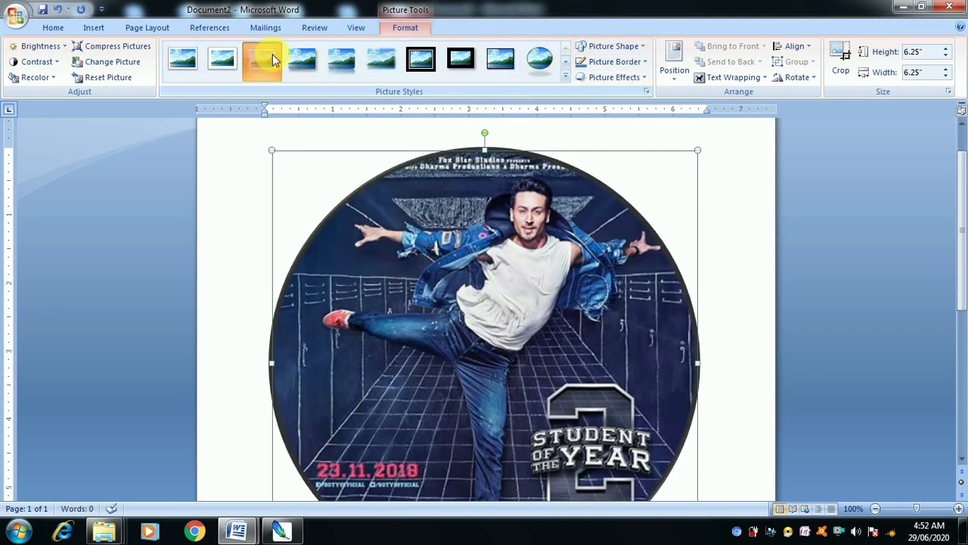
left_click(274, 61)
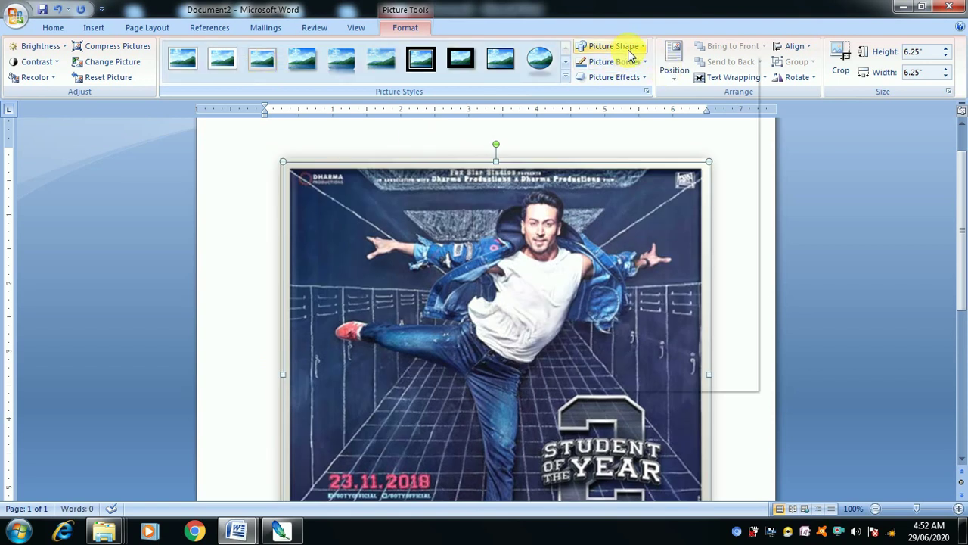
Step: Crop the poster into a smiley-face shape
left_click(630, 53)
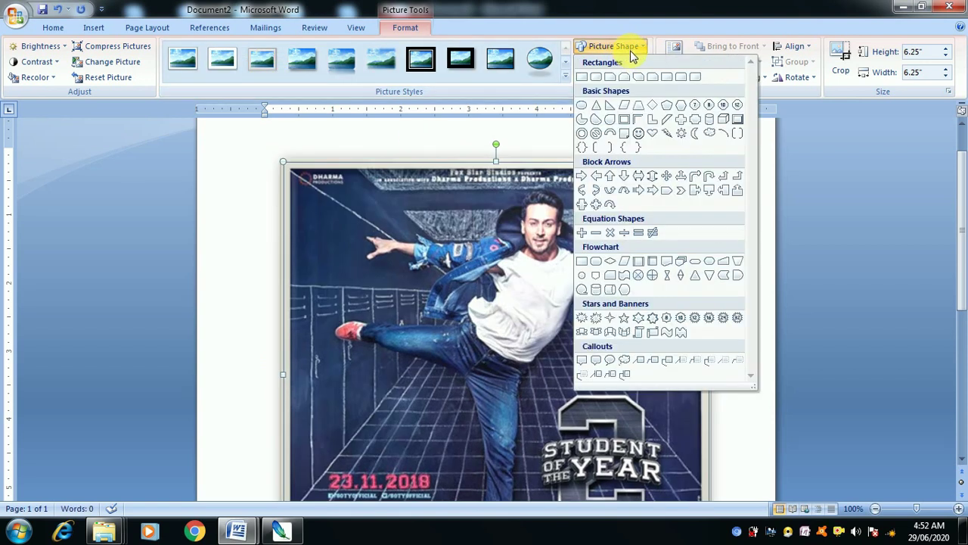
left_click(639, 134)
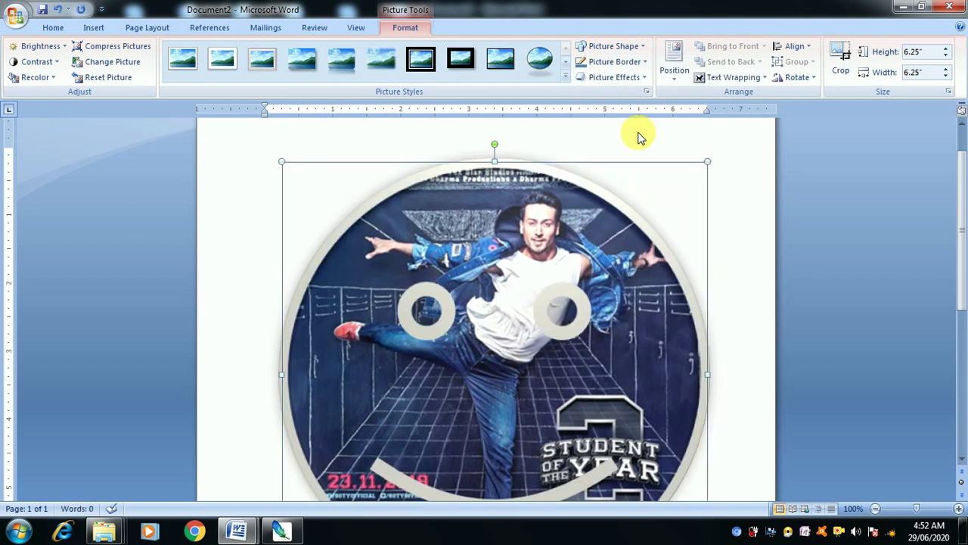
left_click(624, 62)
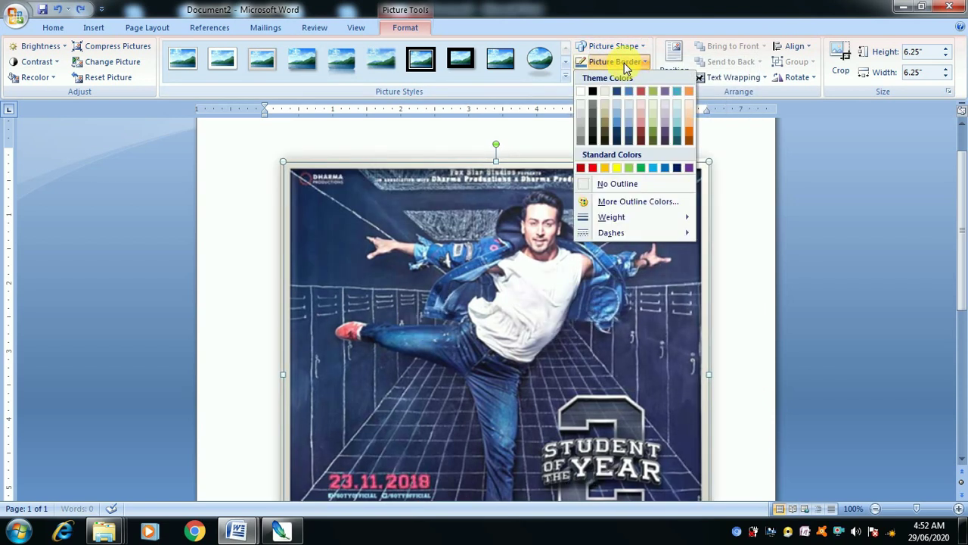
Step: Give the poster a red picture border
left_click(593, 169)
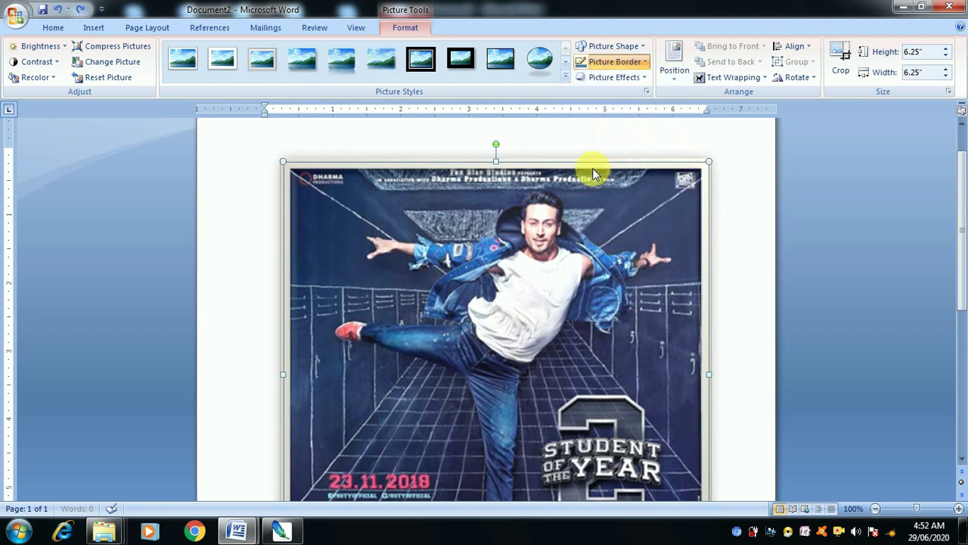
left_click(635, 62)
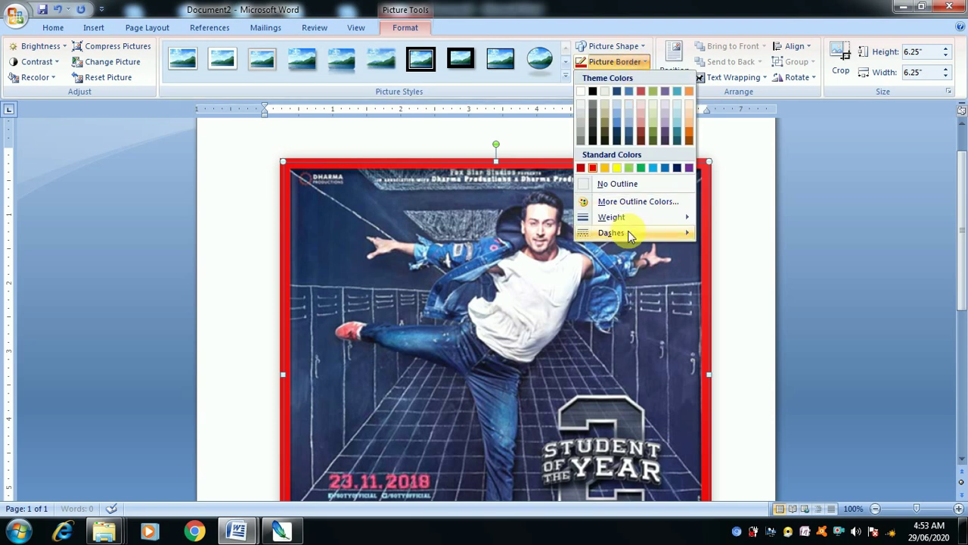
mouse_move(612, 217)
left_click(756, 180)
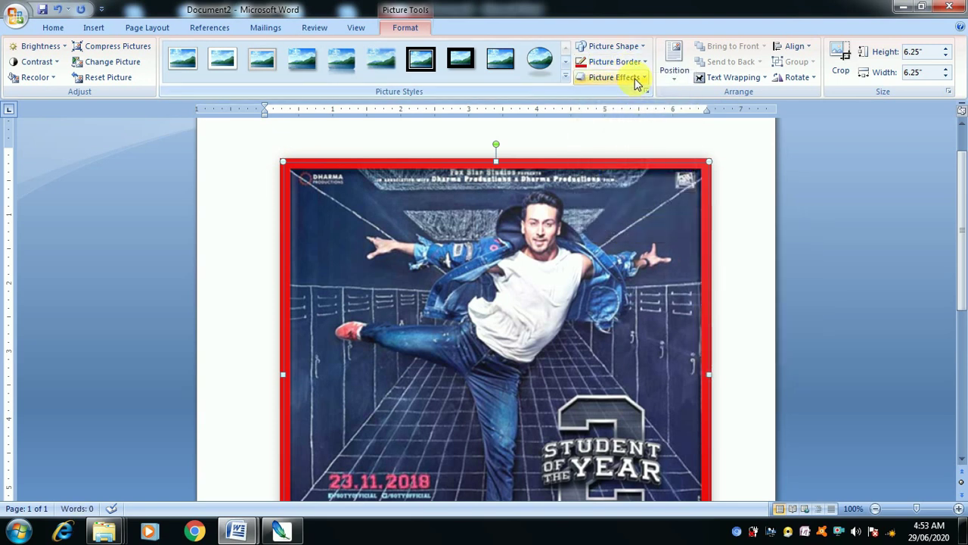
Step: Shrink the poster from its bottom-right corner to 3.13 inches square
scroll(757, 416, "down", 3)
scroll(696, 459, "down", 1)
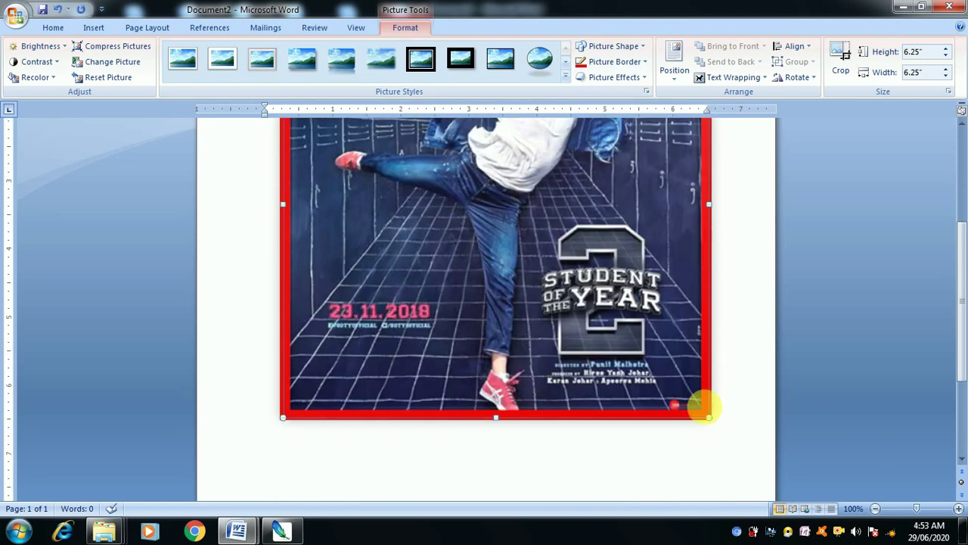
left_click_drag(711, 418, 606, 344)
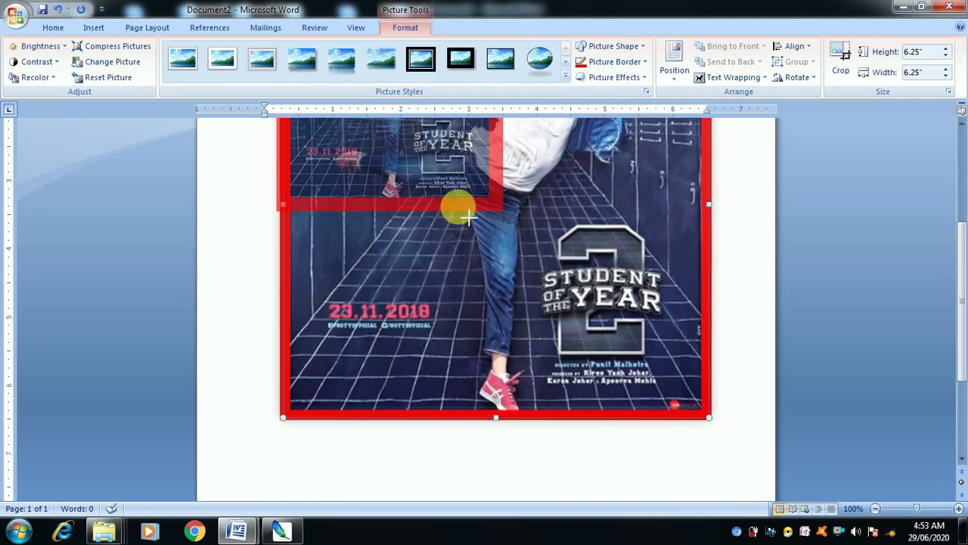
left_click_drag(605, 344, 605, 345)
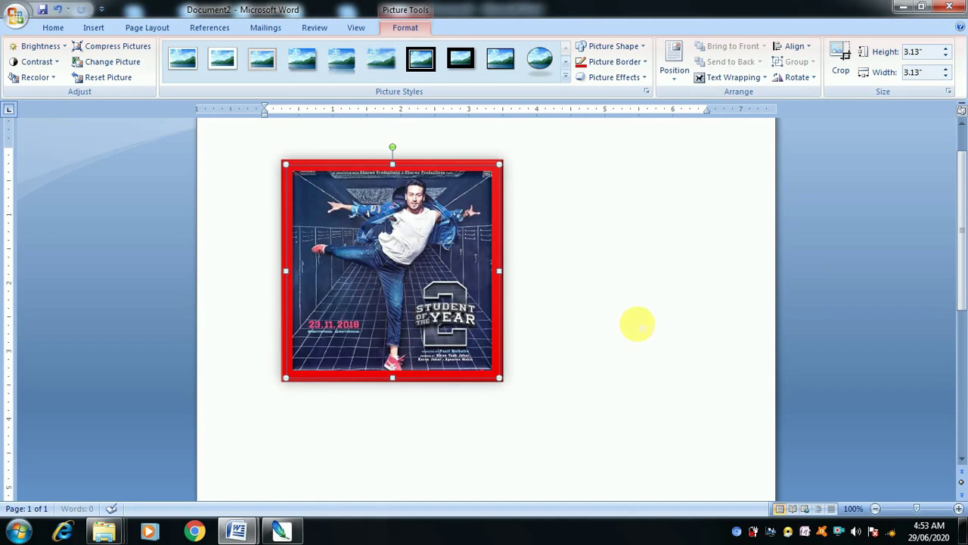
left_click(634, 78)
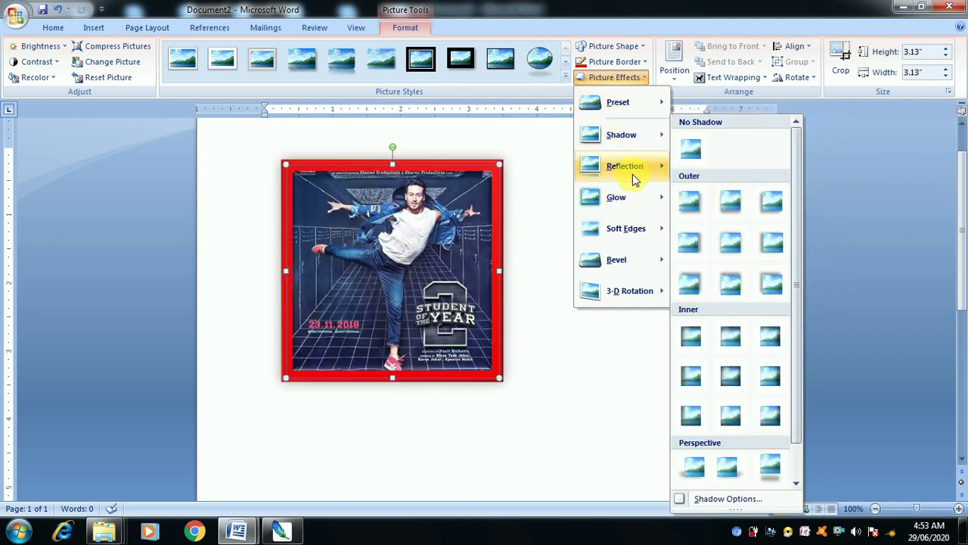
mouse_move(625, 166)
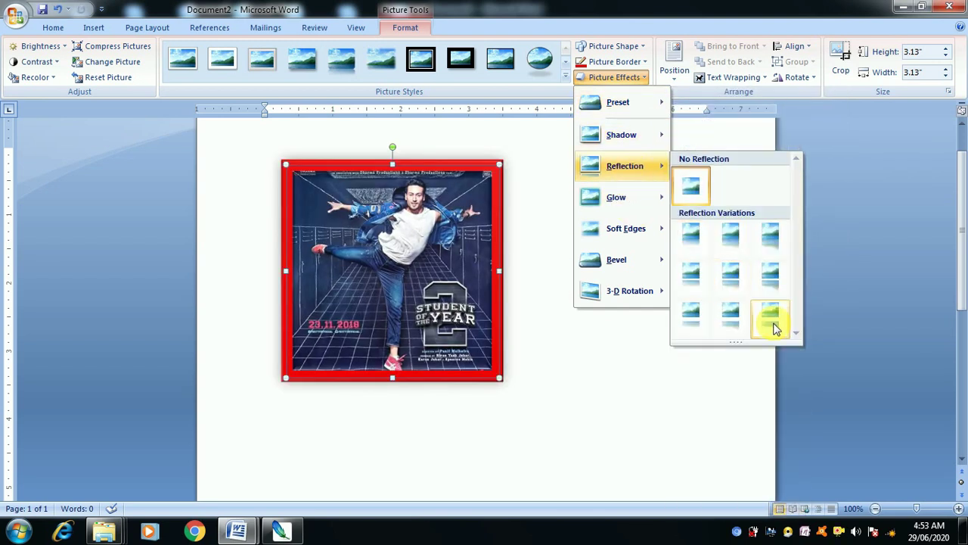
Step: Swap a trial reflection for a bevel effect and resize the poster to 2.05 inches square
left_click(772, 324)
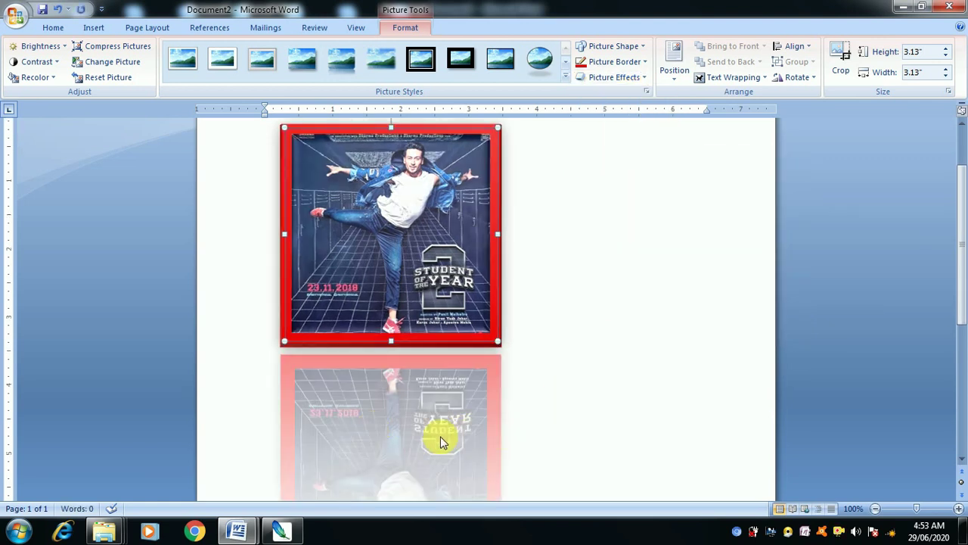
key("ctrl+z")
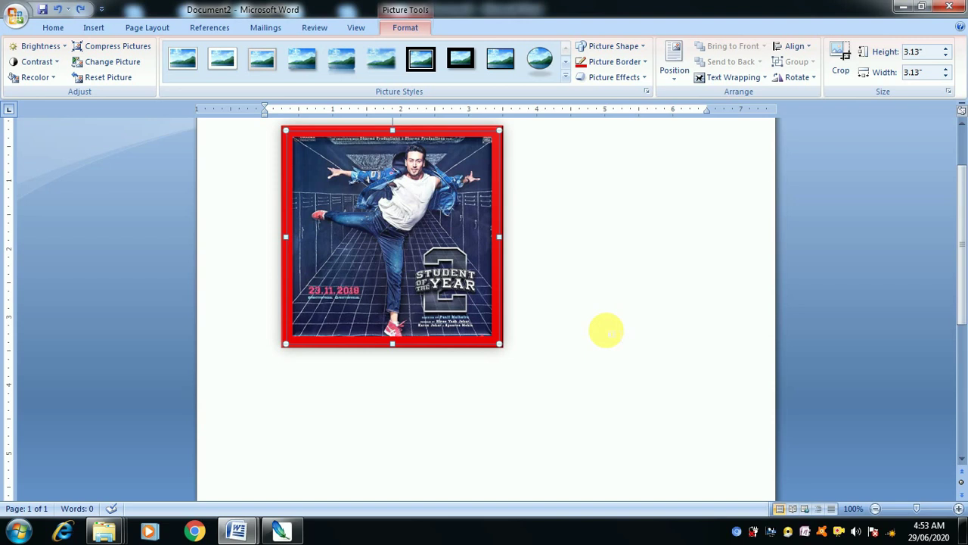
left_click(632, 78)
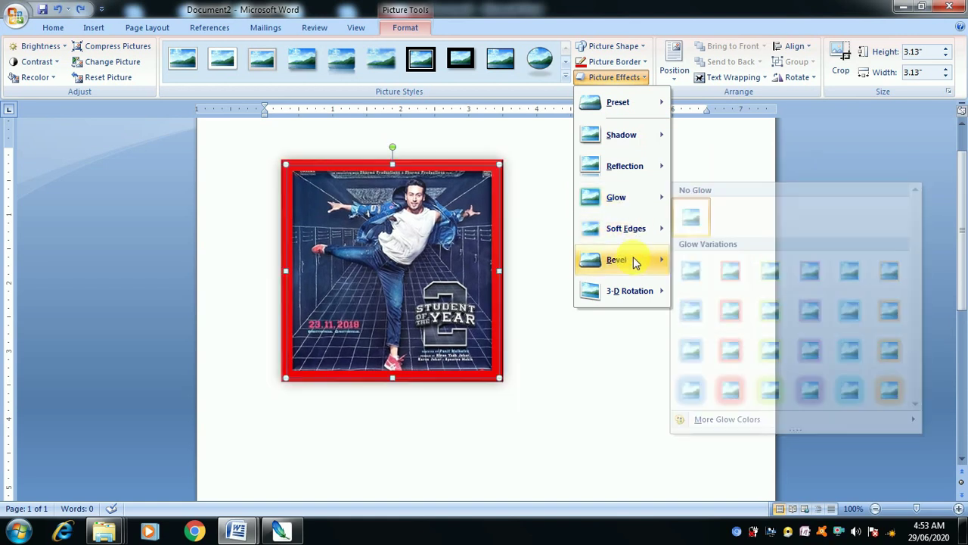
mouse_move(616, 259)
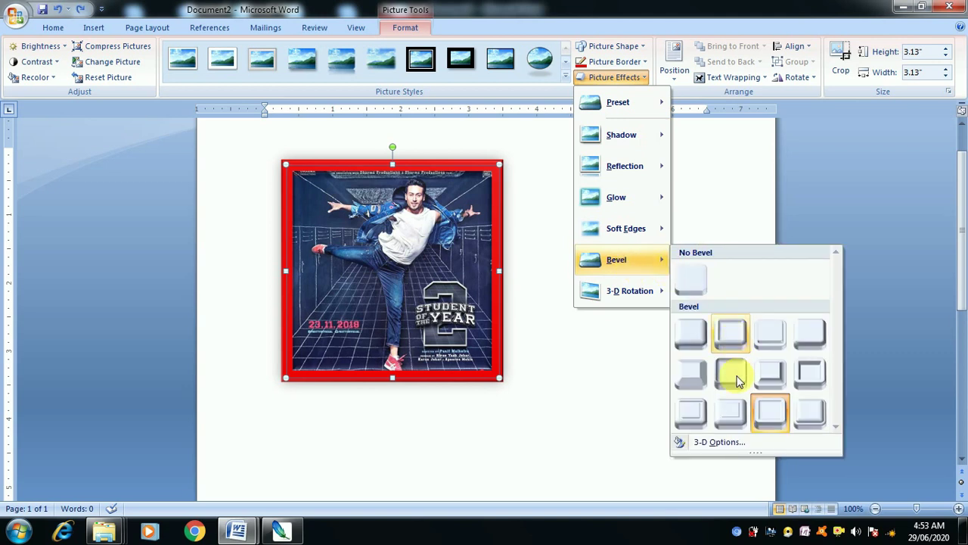
left_click(738, 380)
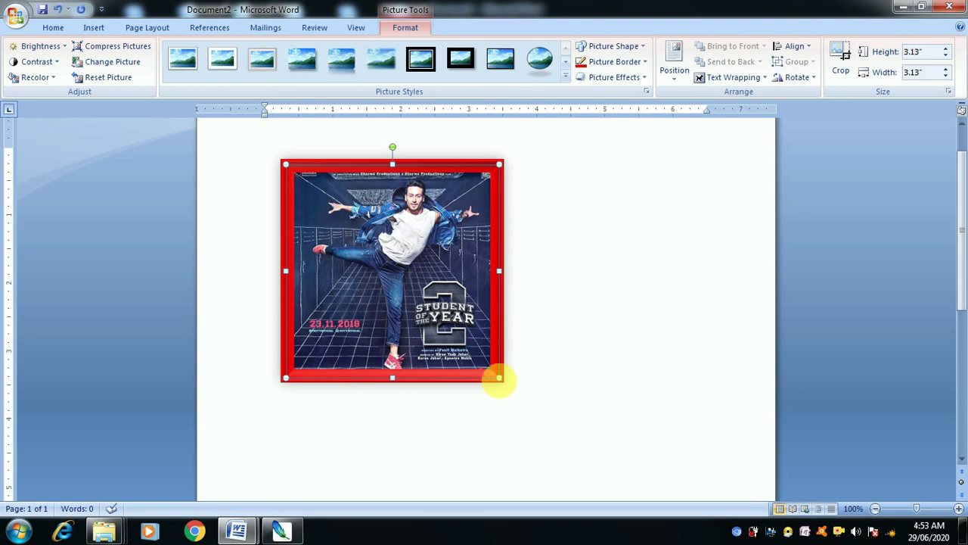
left_click_drag(499, 378, 428, 304)
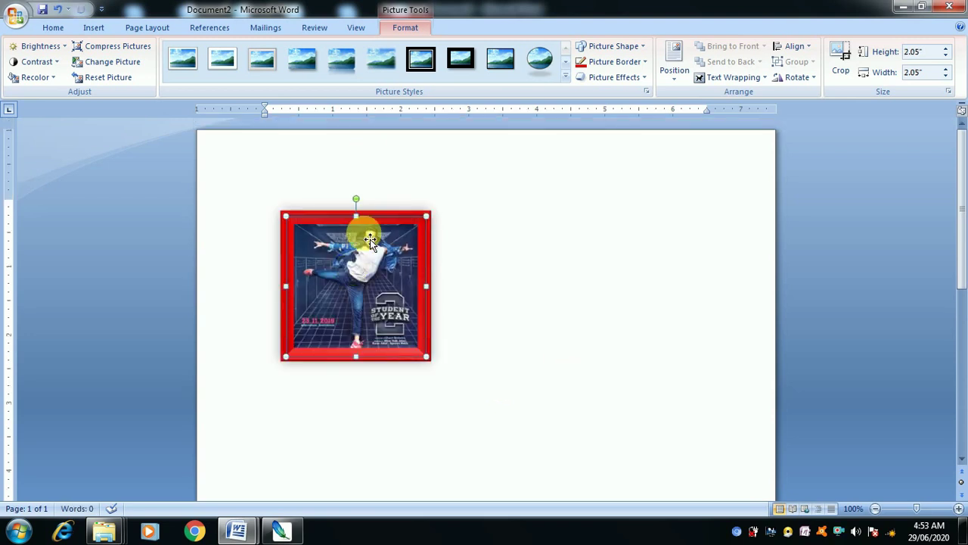
Step: Set the poster picture's text wrapping to In Front of Text
left_click(460, 264)
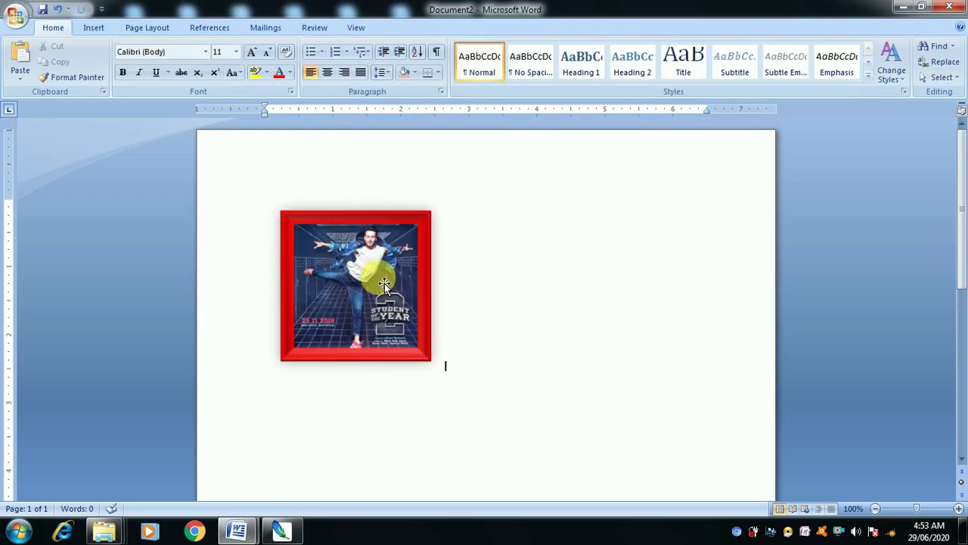
left_click(358, 261)
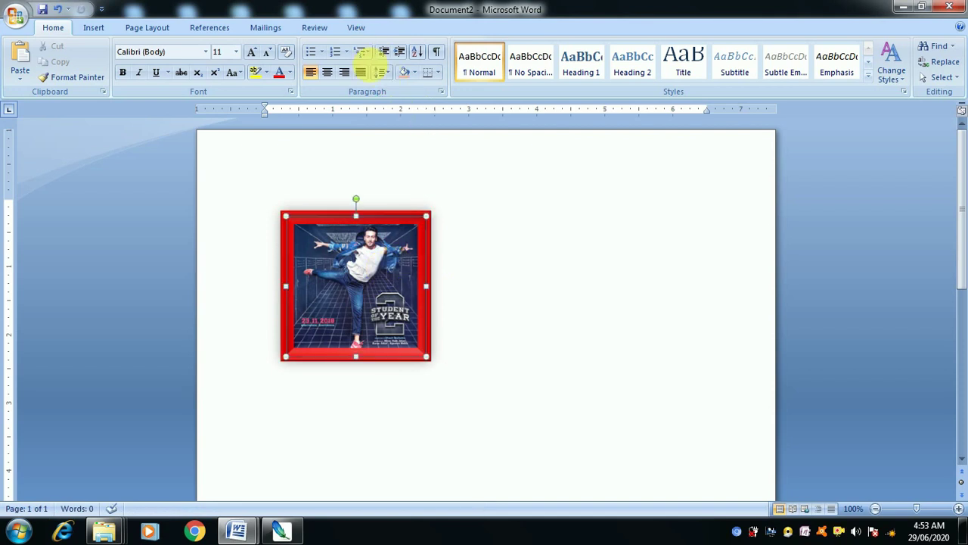
left_click(380, 277)
left_click(419, 27)
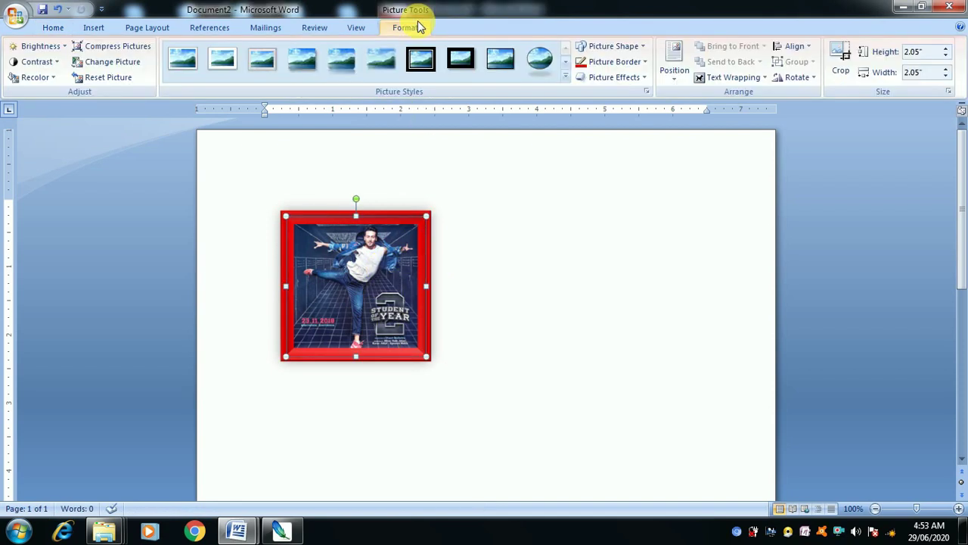
left_click(733, 79)
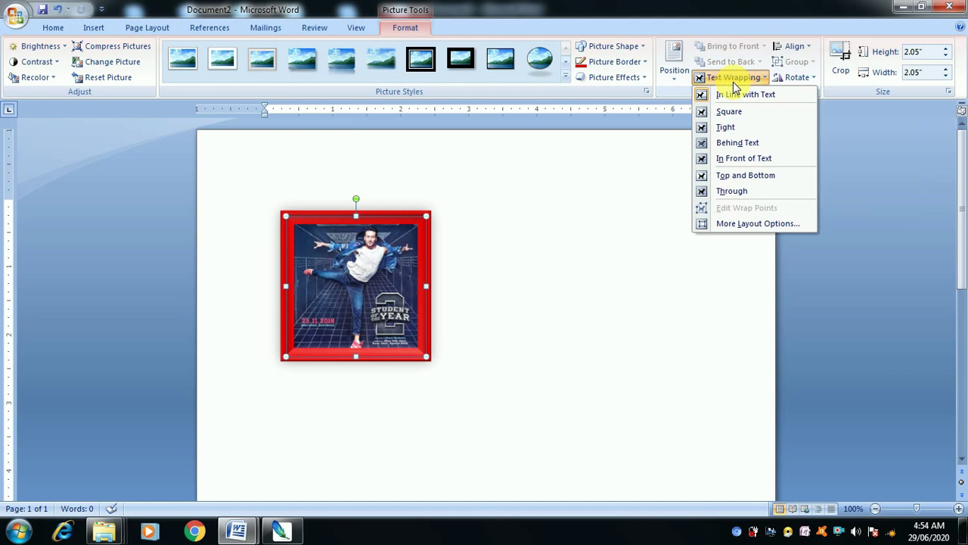
left_click(740, 159)
Step: Drag the poster to the right, then position it at the top-left of the page
mouse_move(377, 268)
left_mouse_down()
mouse_move(521, 261)
mouse_move(416, 265)
left_mouse_up()
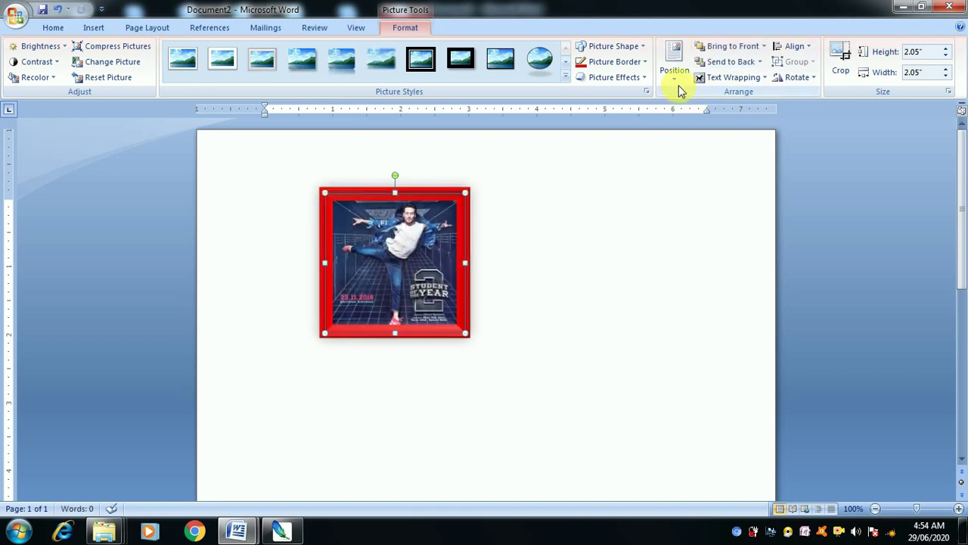
left_click(675, 79)
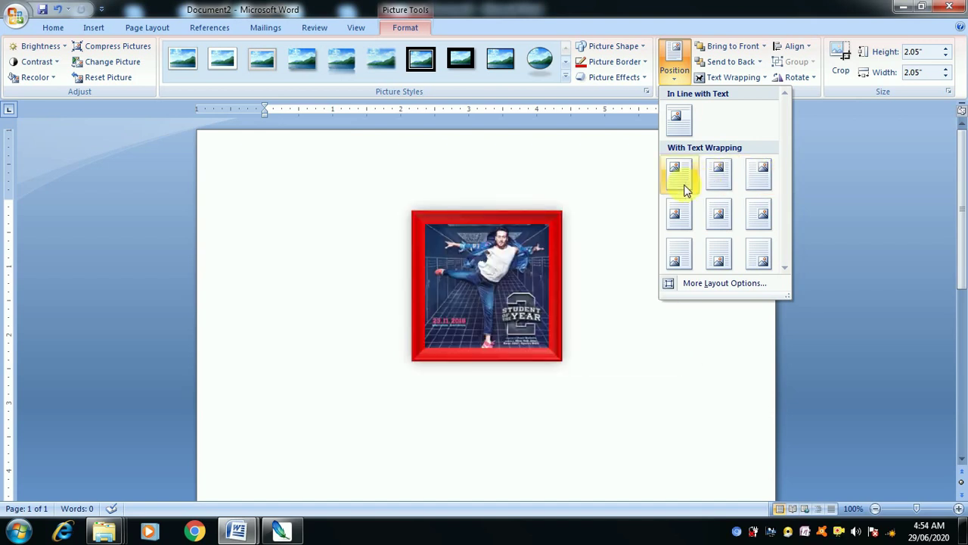
left_click(681, 181)
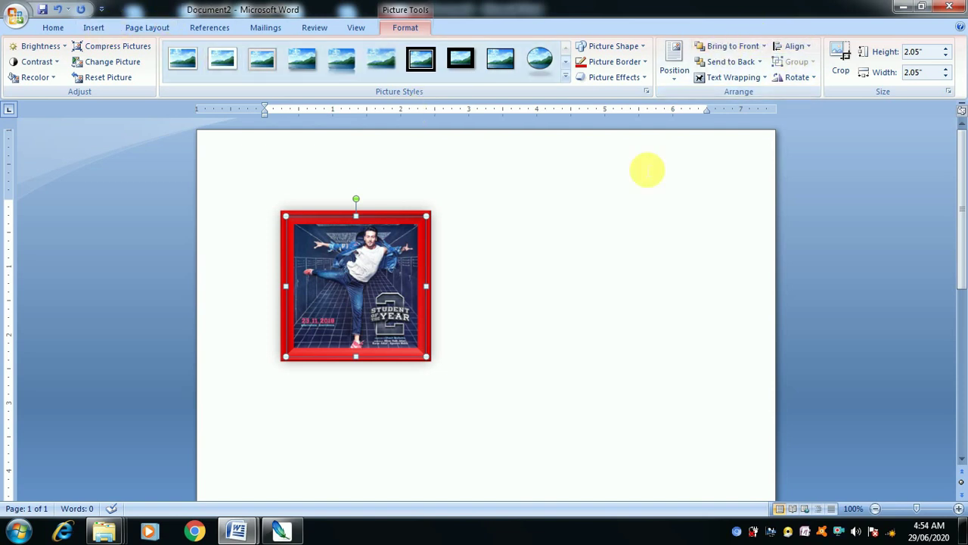
left_click(800, 78)
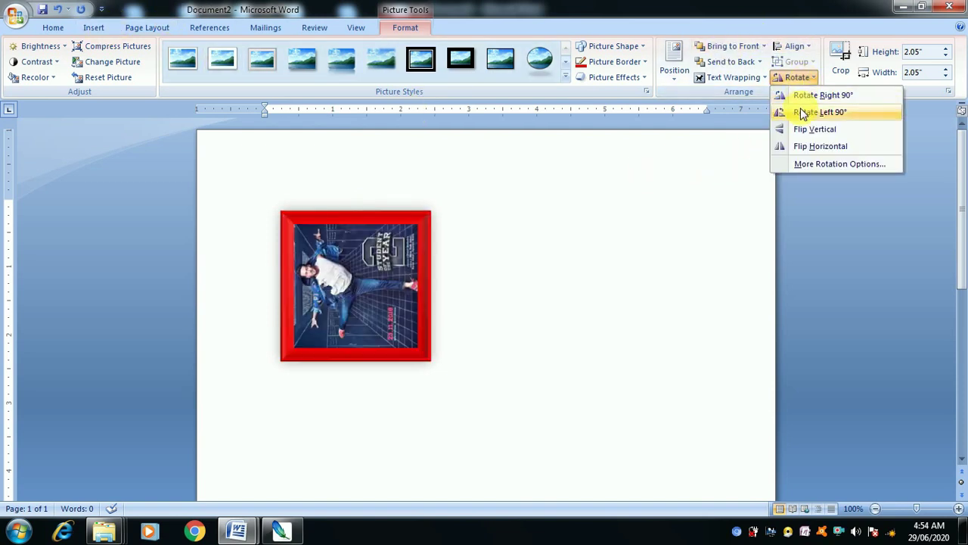
left_click(832, 163)
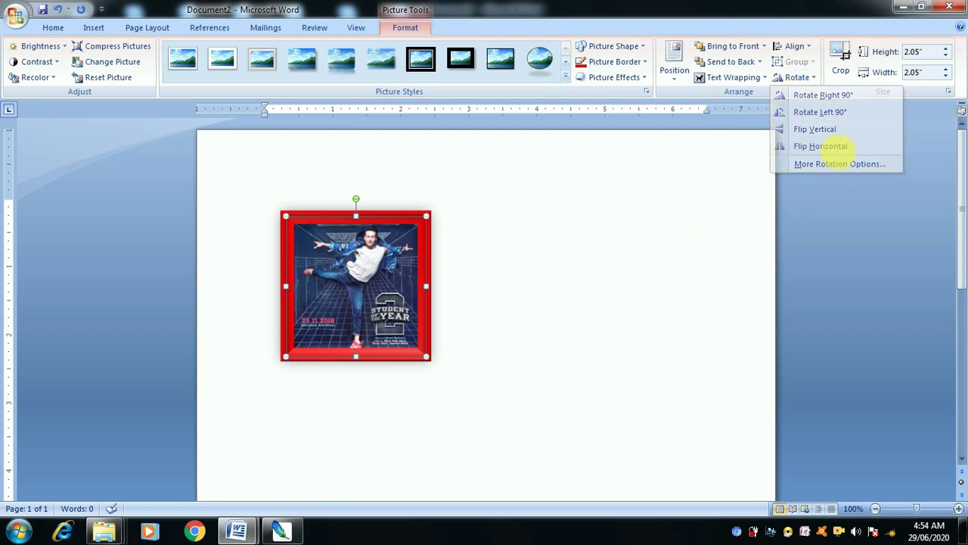
Step: Crop the poster to a narrow strip and enlarge it to 1.58" by 2.6"
left_click(832, 62)
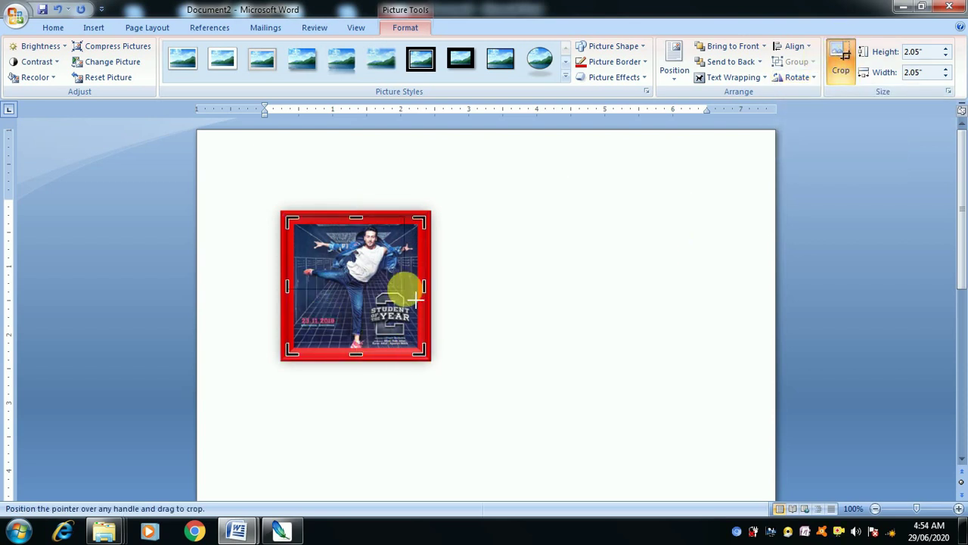
left_click(506, 318)
left_click(348, 273)
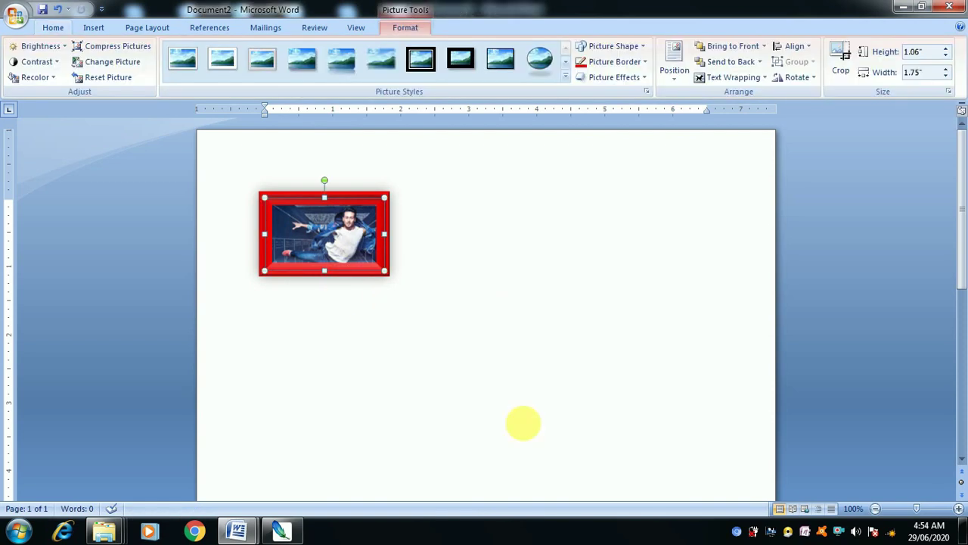
left_click(946, 49)
left_click(945, 48)
left_click(945, 49)
left_click(945, 49)
left_click(945, 69)
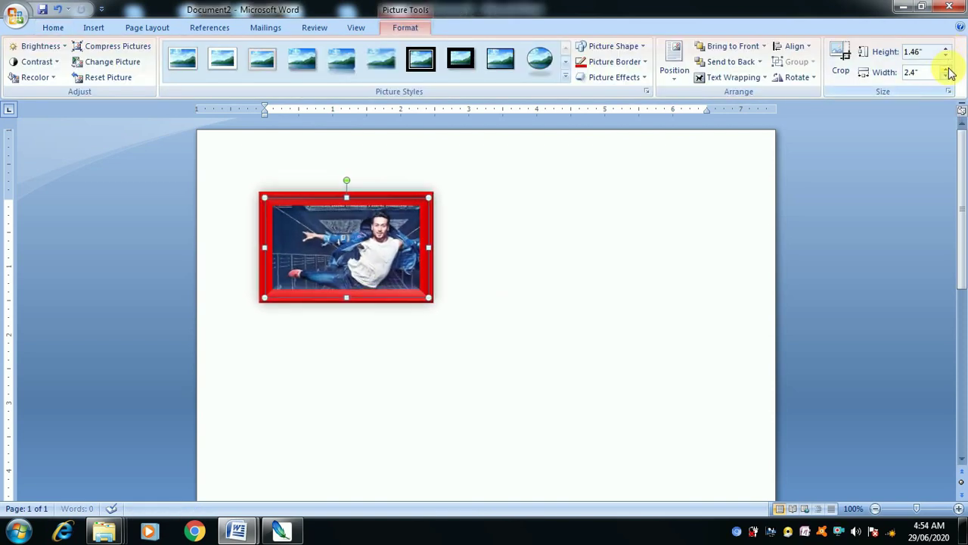
left_click(946, 68)
Step: Delete the resized poster picture from the page
left_click(618, 258)
left_click(380, 279)
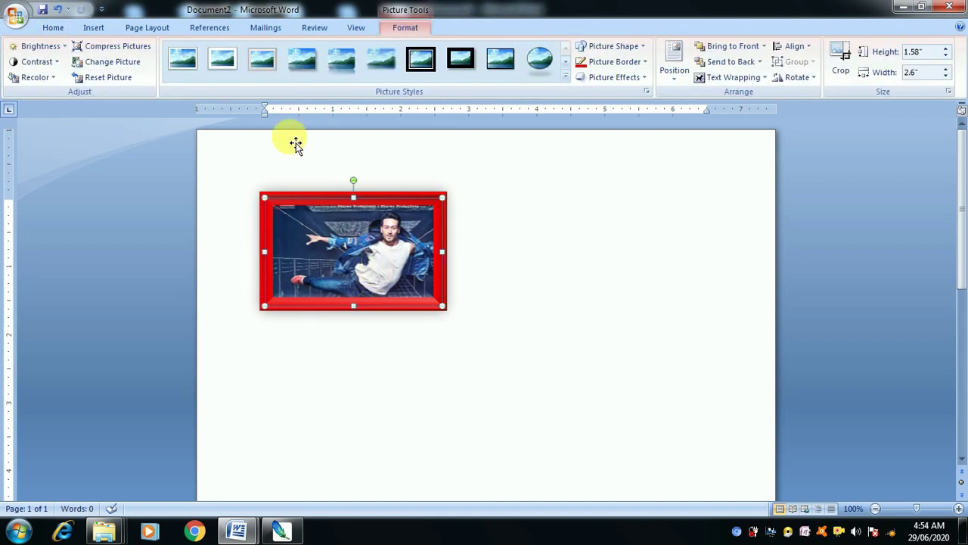
key("Delete")
left_click(97, 28)
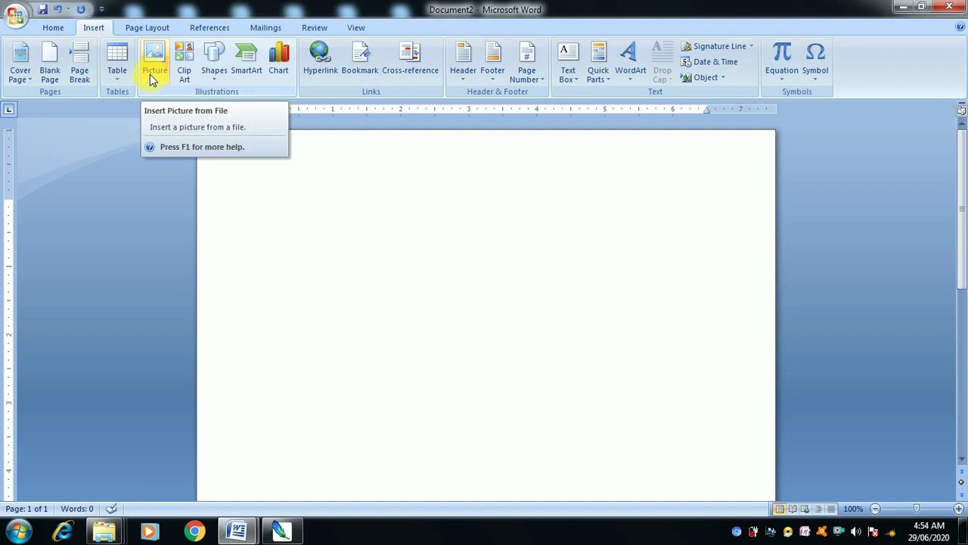
Step: Insert the cow clip art after listing all clips with an empty search
left_click(195, 70)
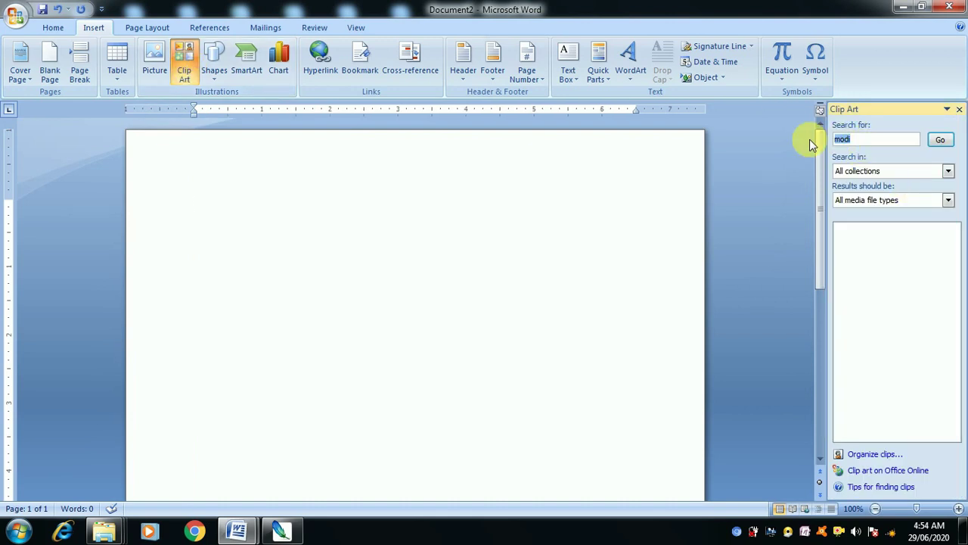
key("BackSpace")
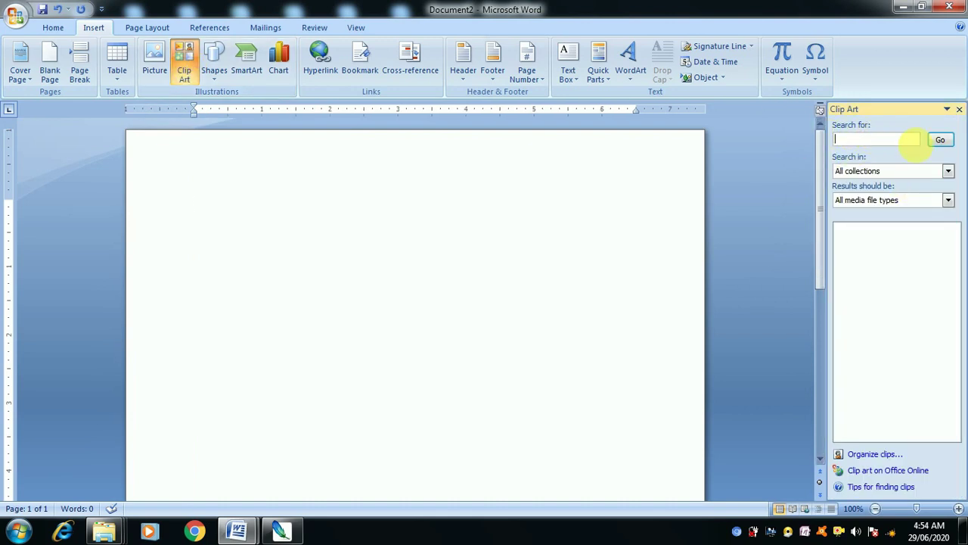
left_click(941, 141)
mouse_move(950, 245)
left_mouse_down()
mouse_move(946, 305)
mouse_move(946, 240)
mouse_move(948, 250)
left_mouse_up()
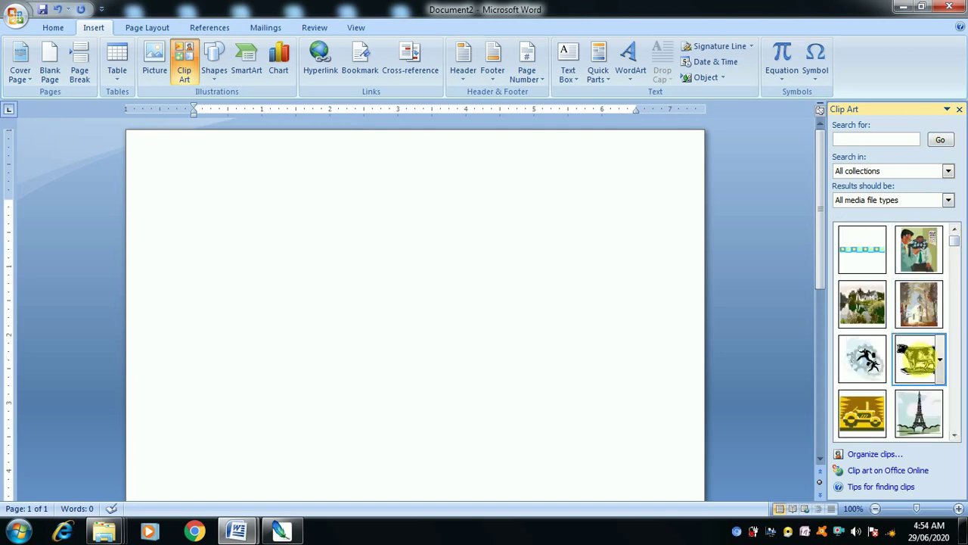
left_click(919, 358)
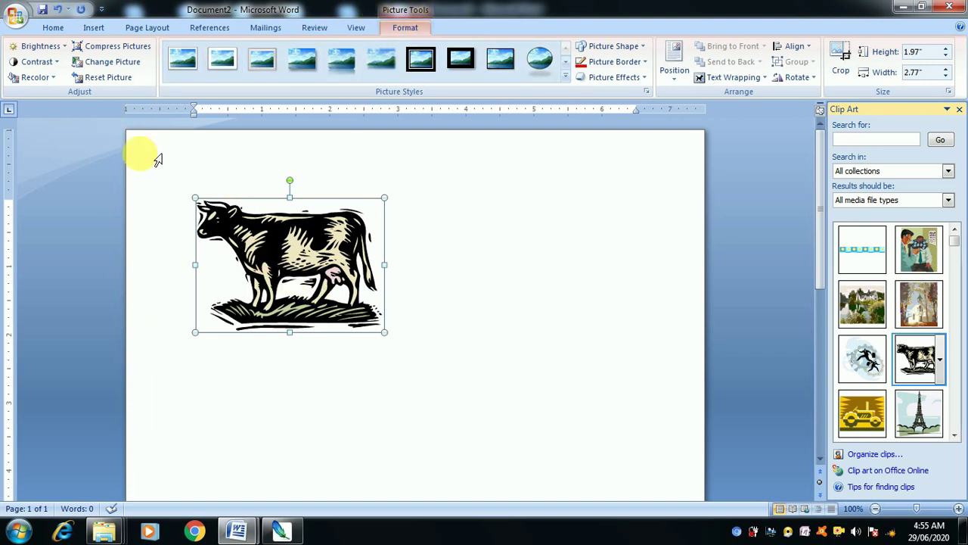
Step: Search the clip art for 'computer', then for 'people'
type("computer")
left_click(940, 139)
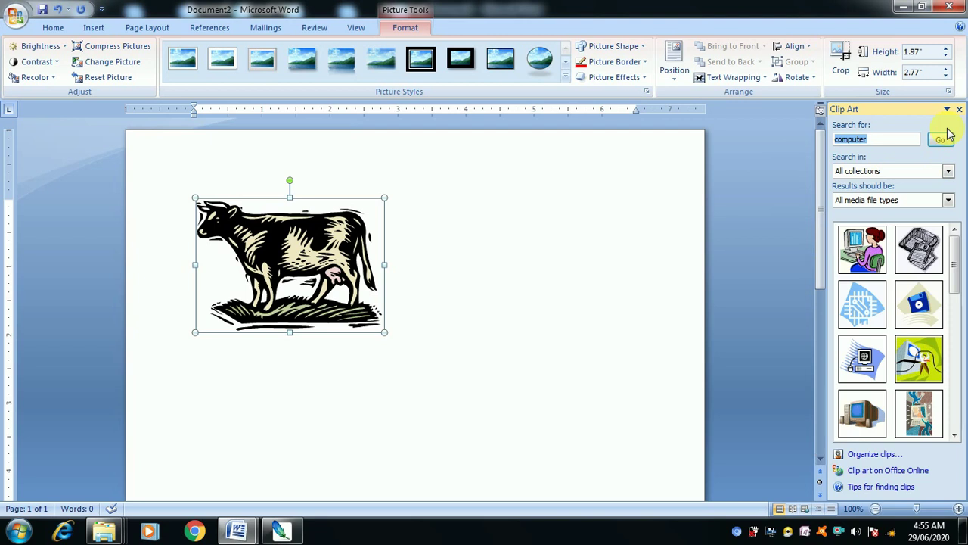
key("BackSpace")
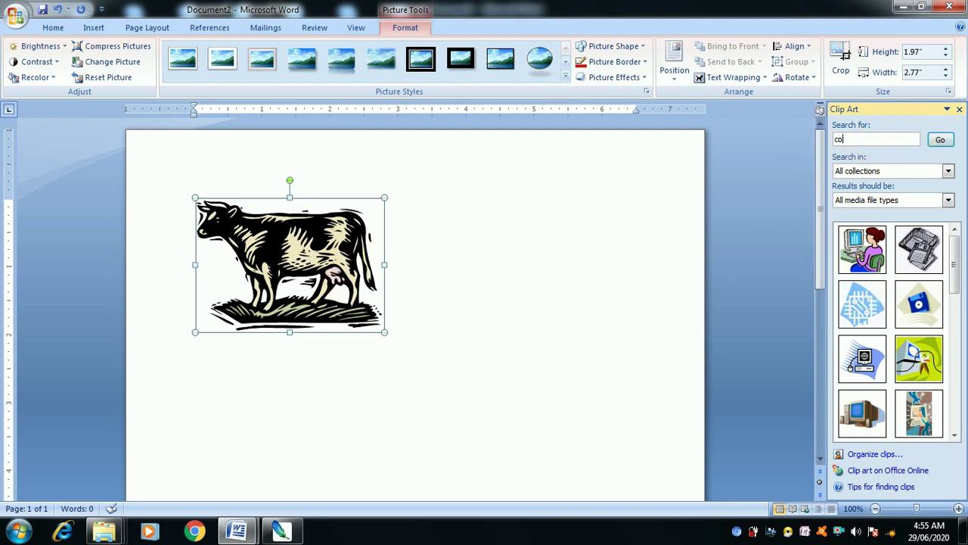
double_click(870, 144)
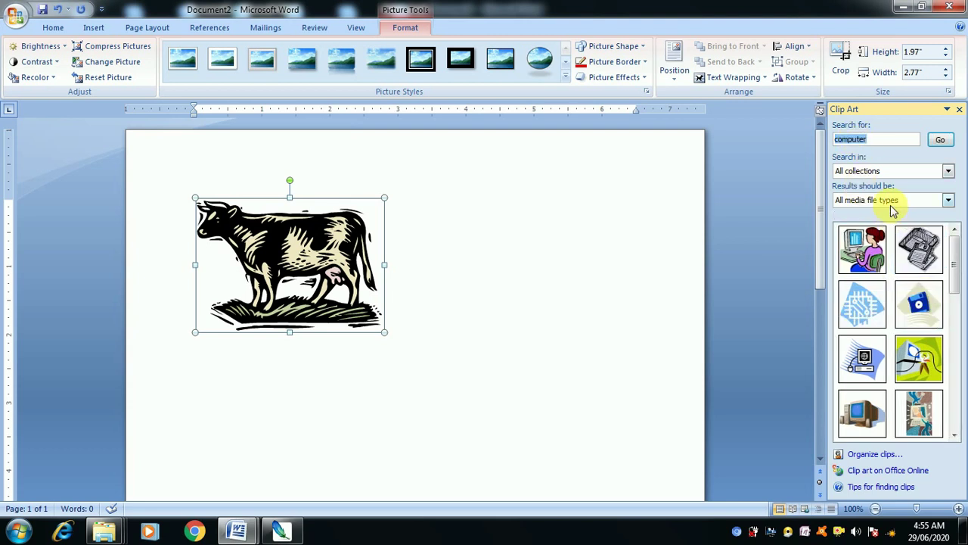
key("BackSpace")
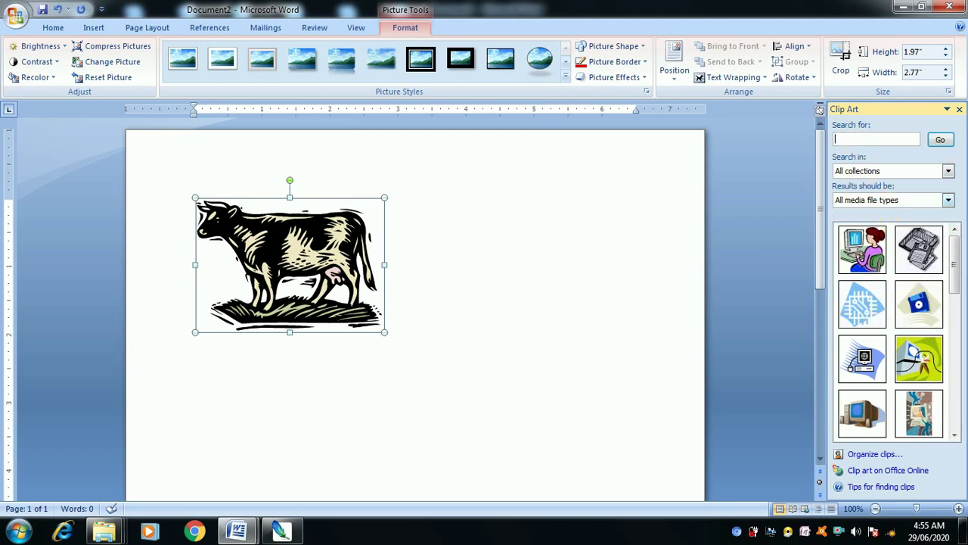
type("people")
key("Return")
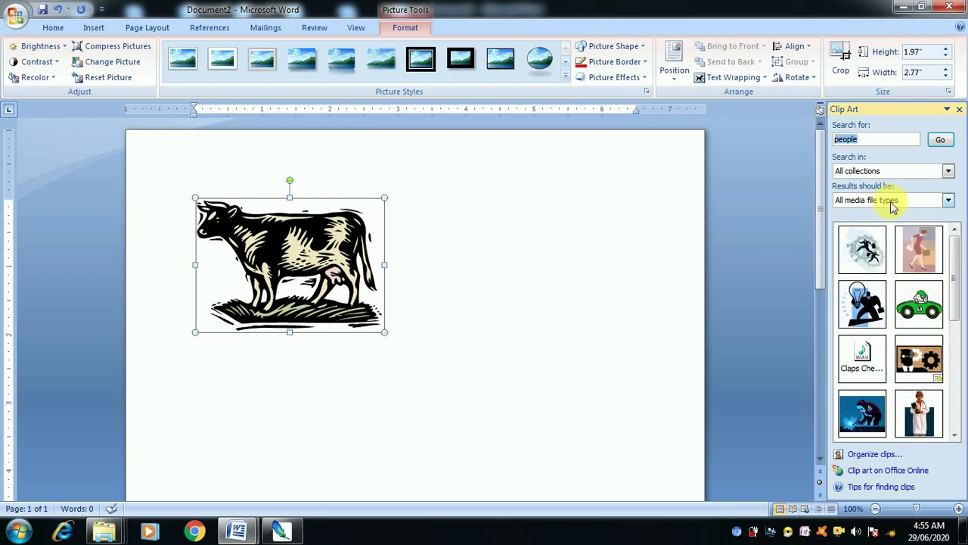
left_click(847, 143)
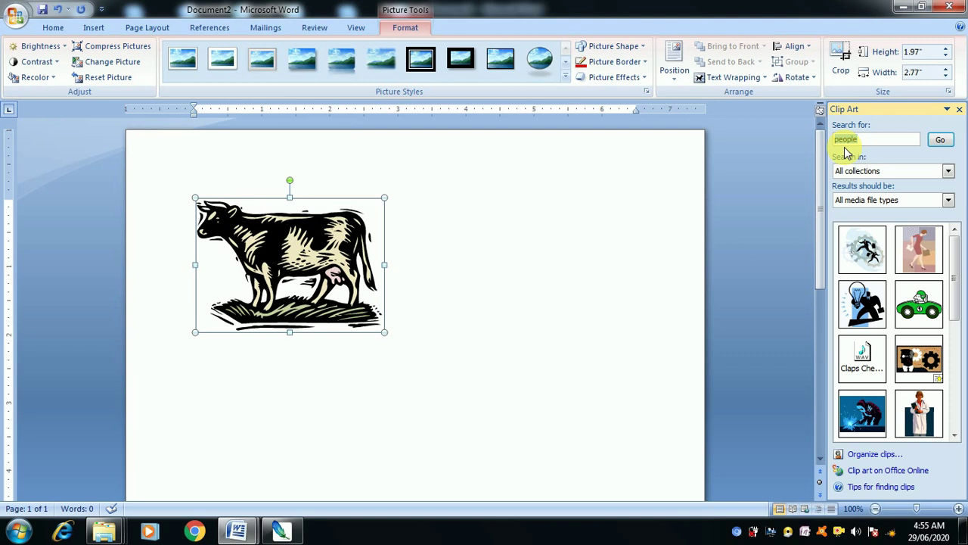
double_click(846, 141)
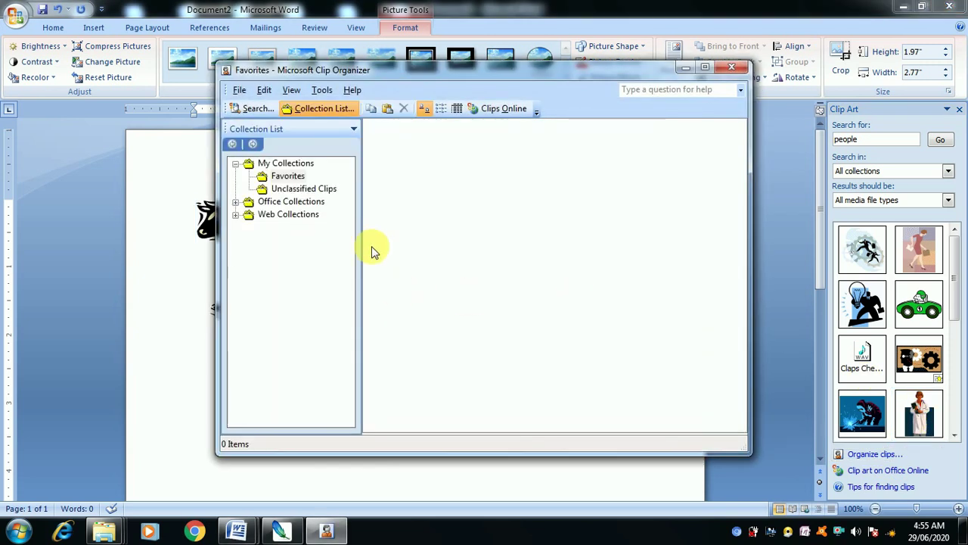
Step: Browse Office Collections in Clip Organizer, close it, and delete the cow clip art
left_click(261, 203)
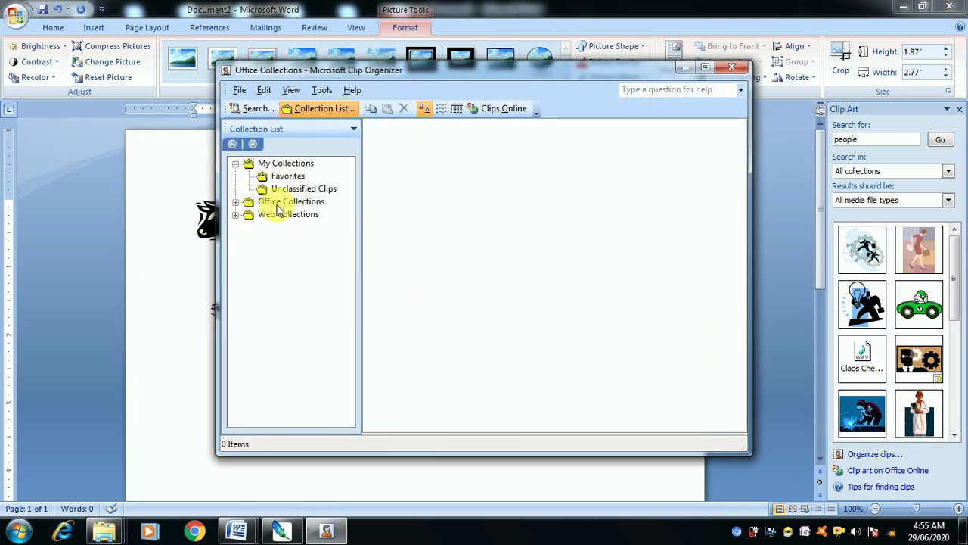
double_click(277, 206)
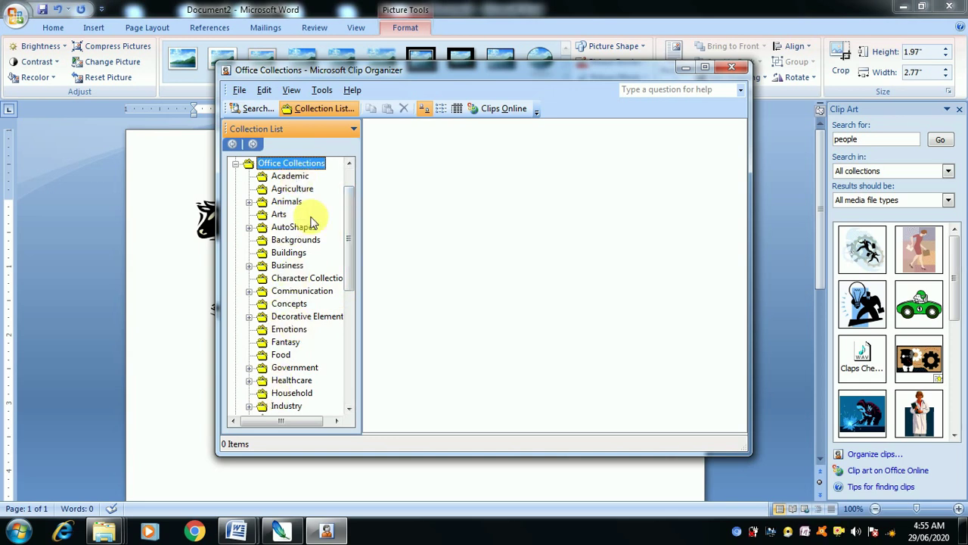
left_click(732, 70)
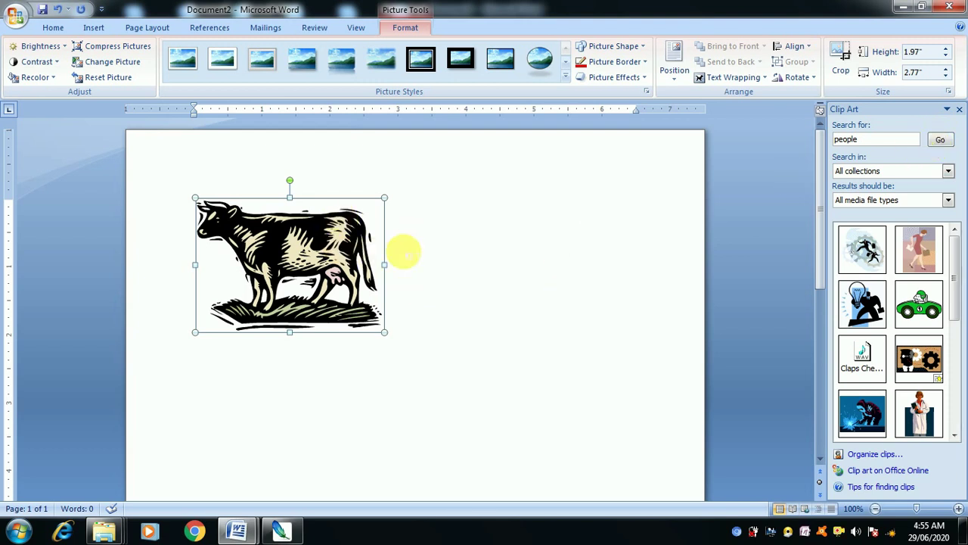
key("Delete")
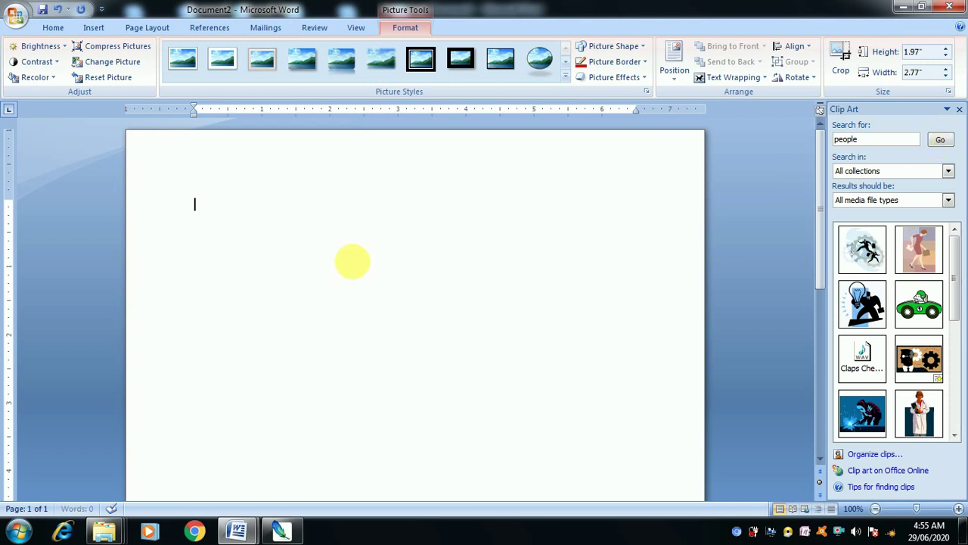
left_click(959, 110)
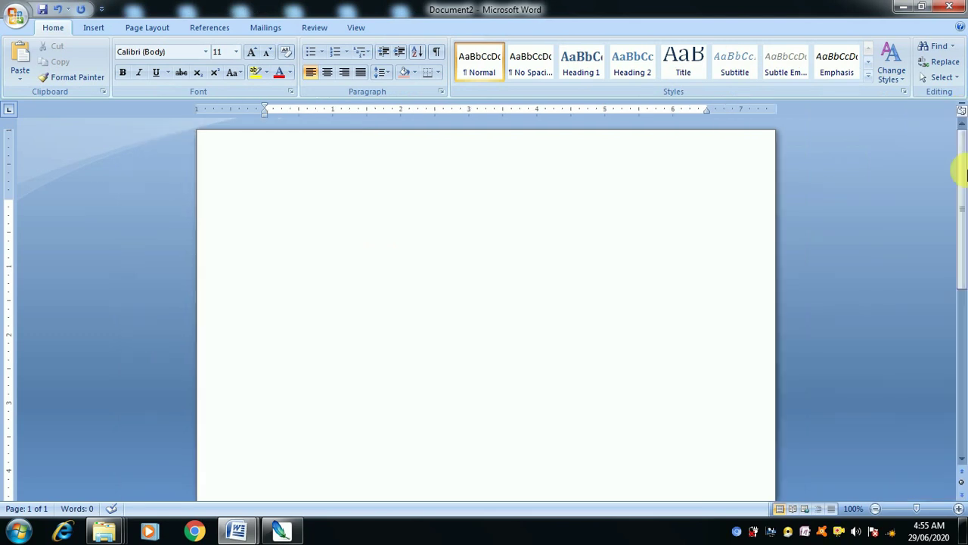
Step: Draw a 2.64" by 3.93" rectangle across the middle of the page
left_click(92, 27)
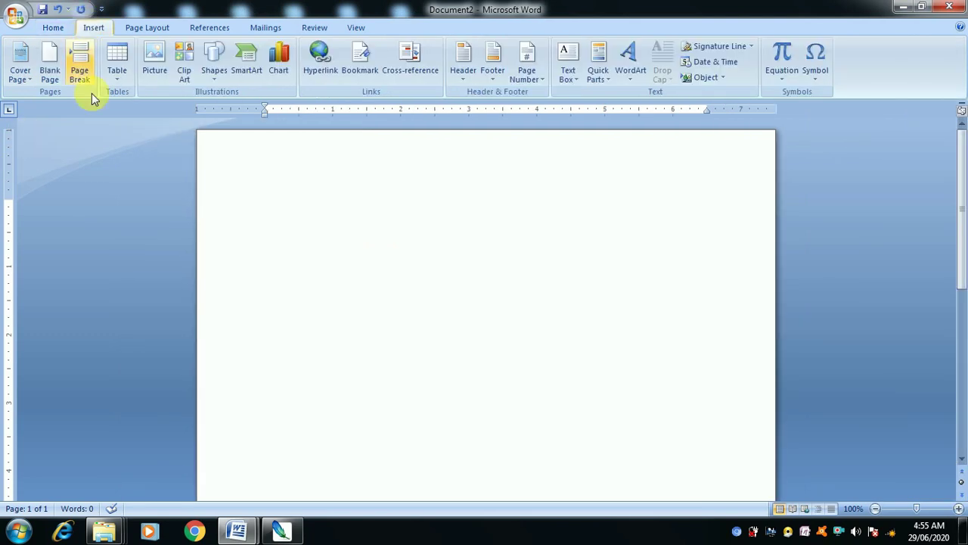
left_click(215, 75)
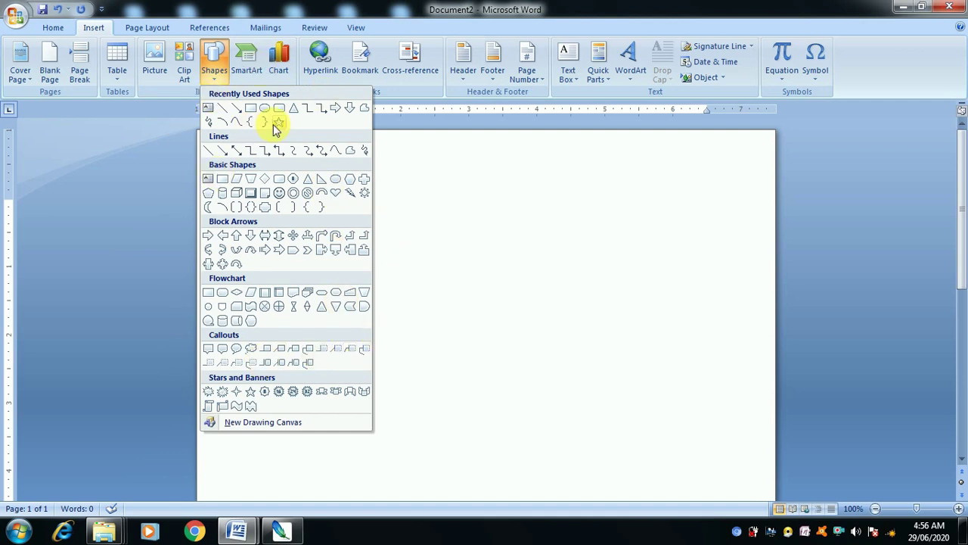
left_click(251, 107)
left_click_drag(329, 224, 595, 402)
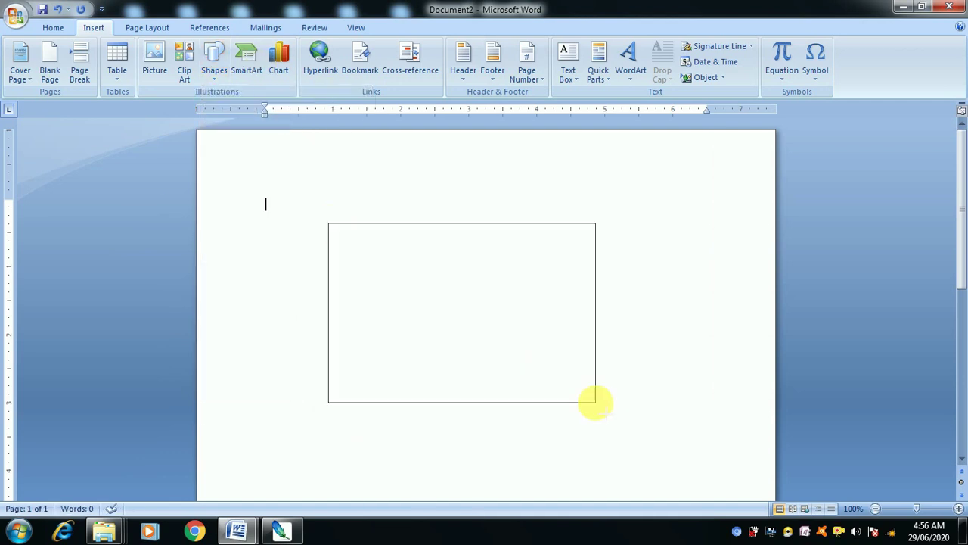
left_click(519, 341)
double_click(596, 322)
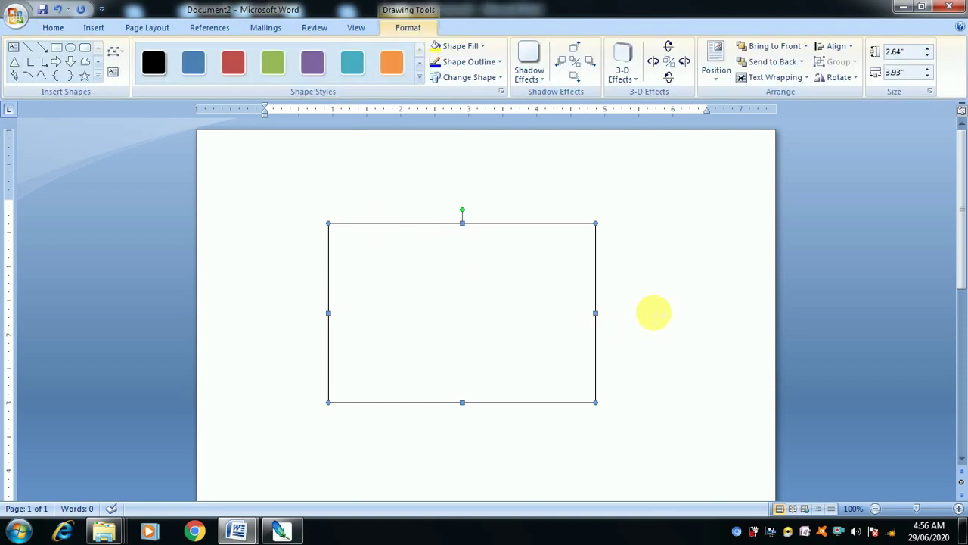
left_click(653, 313)
left_click(94, 27)
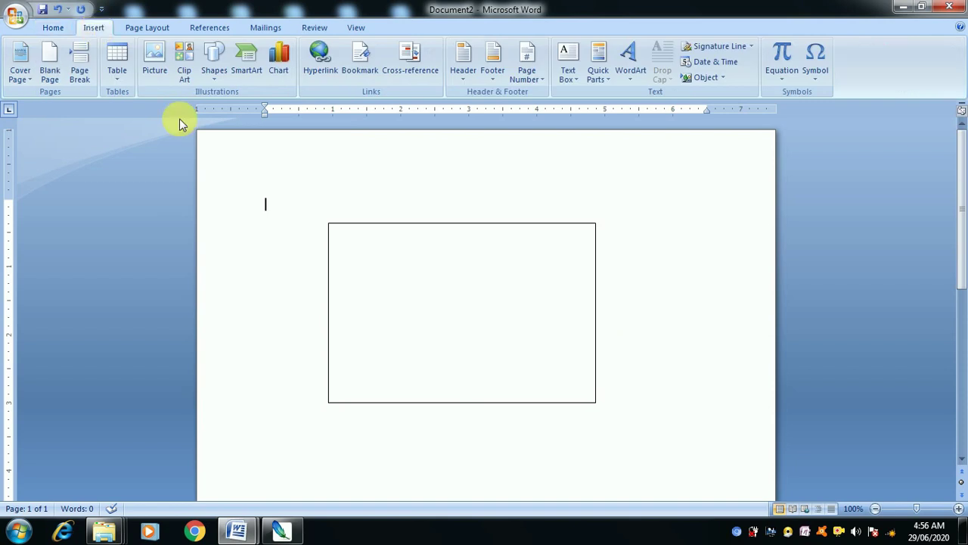
left_click(154, 73)
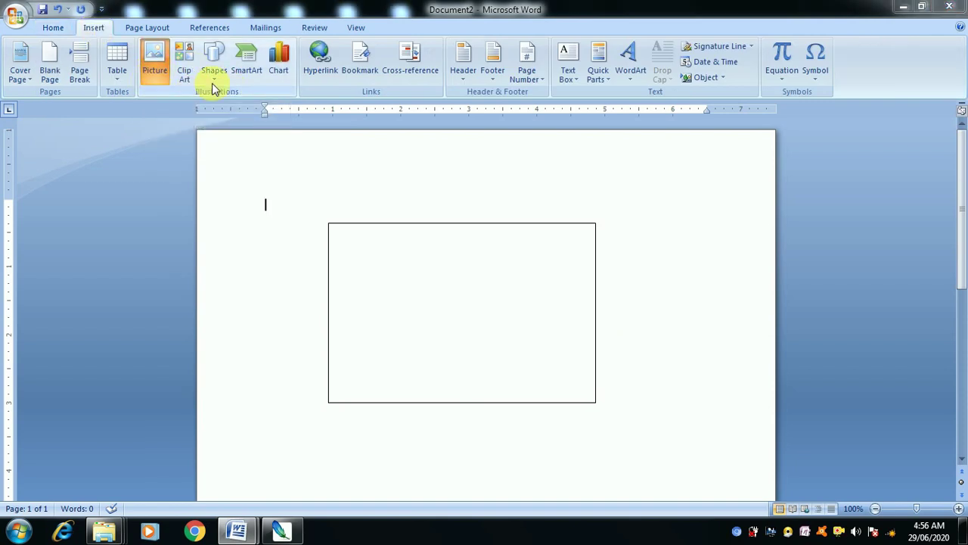
Step: Insert and delete the AAP logo, then give the rectangle a green shape style
left_click(222, 241)
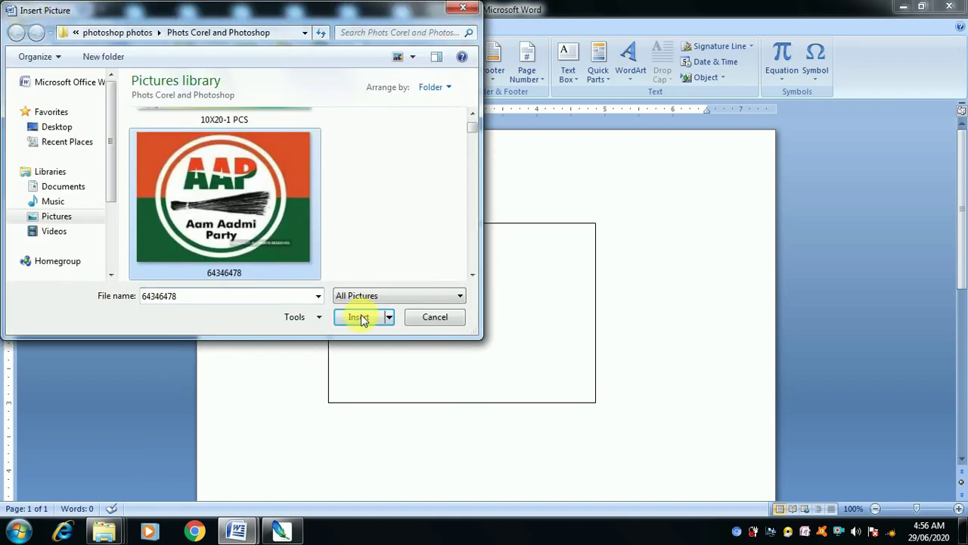
left_click(358, 316)
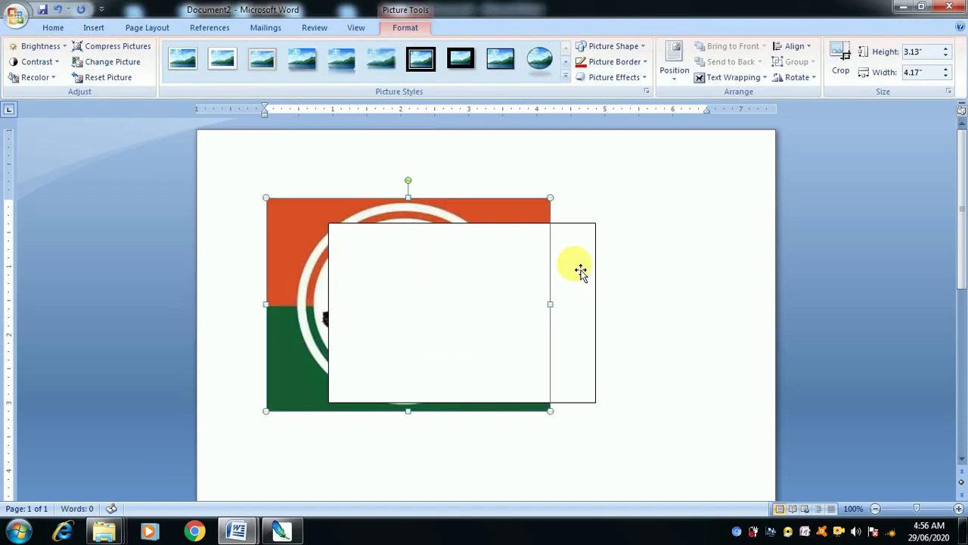
key("Delete")
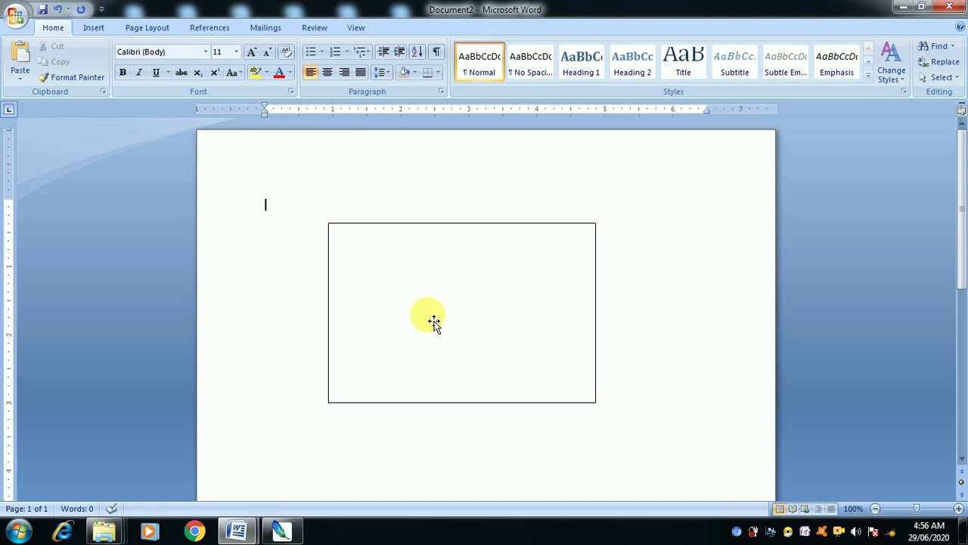
left_click(434, 321)
left_click(409, 28)
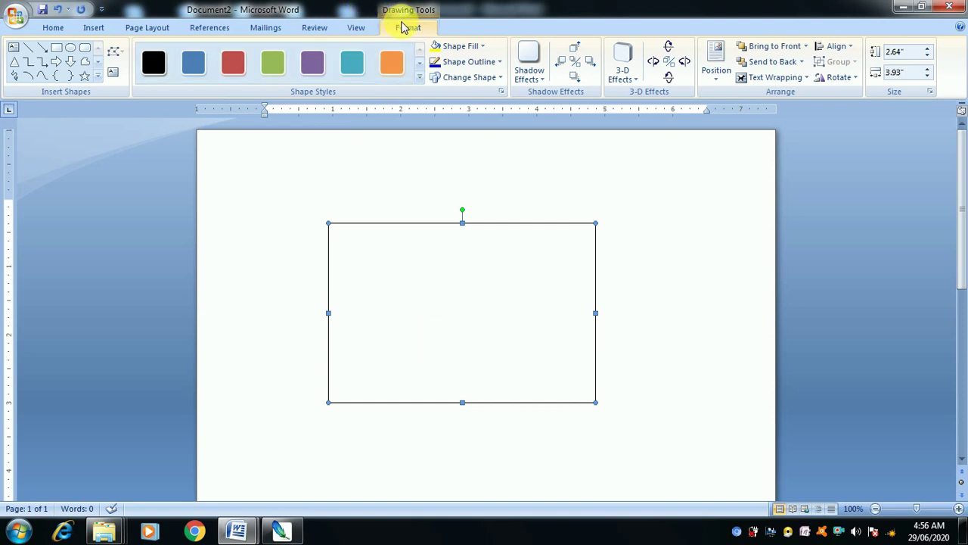
left_click(352, 62)
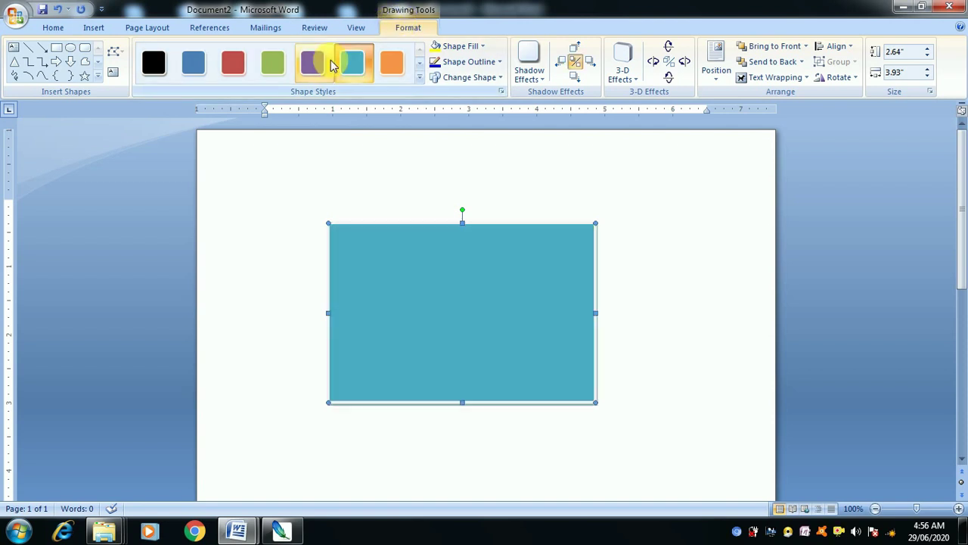
left_click(273, 62)
Step: Fill the rectangle with the photo of the man in the white shirt
left_click(460, 45)
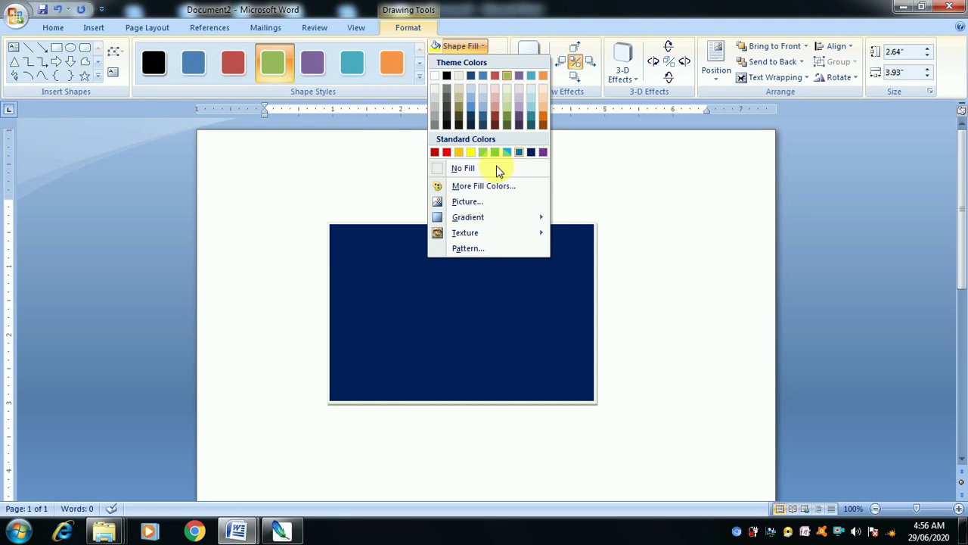
left_click(469, 203)
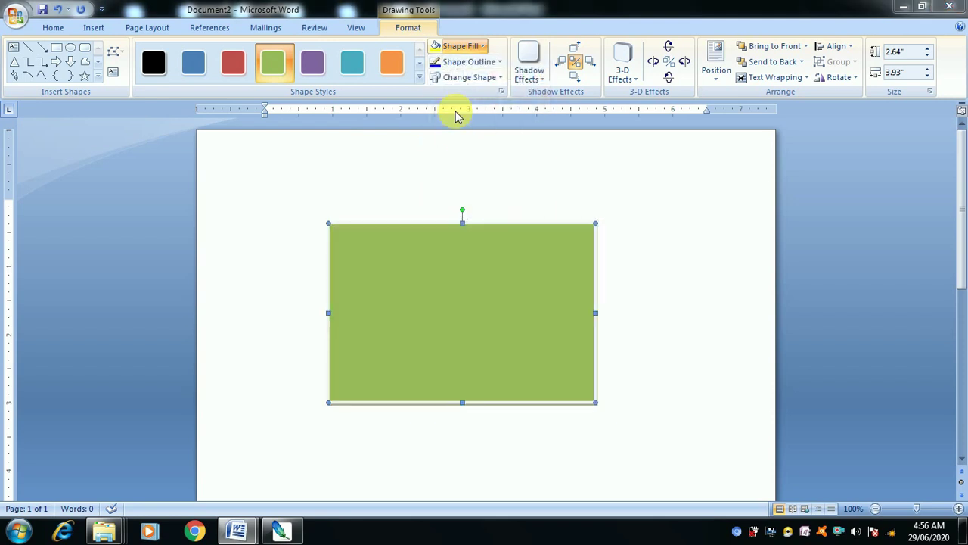
left_click_drag(471, 126, 457, 233)
left_click(273, 181)
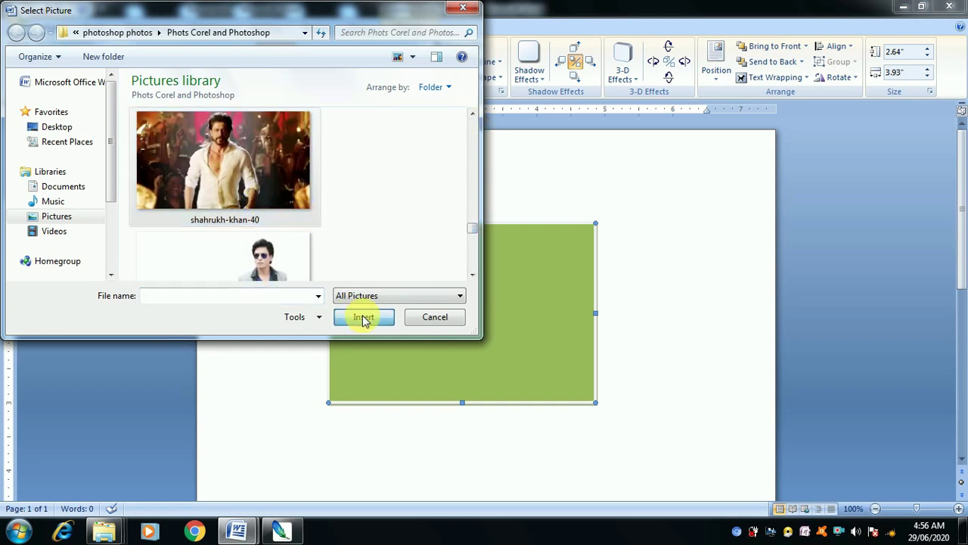
left_click(363, 315)
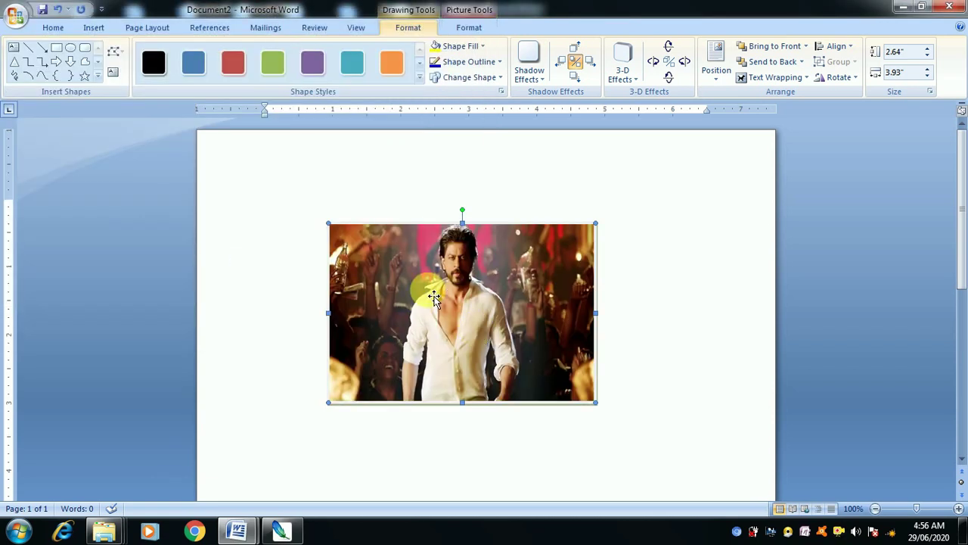
left_click(459, 47)
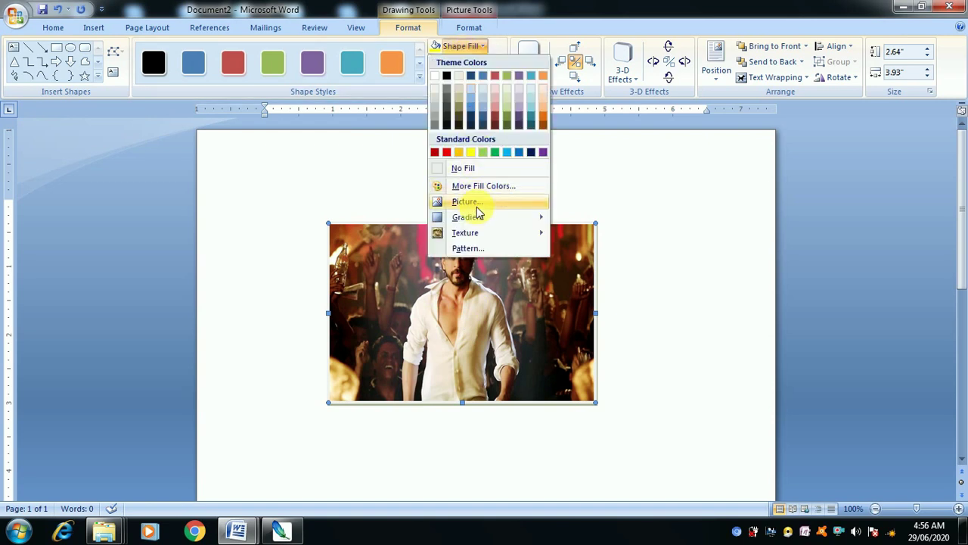
mouse_move(468, 217)
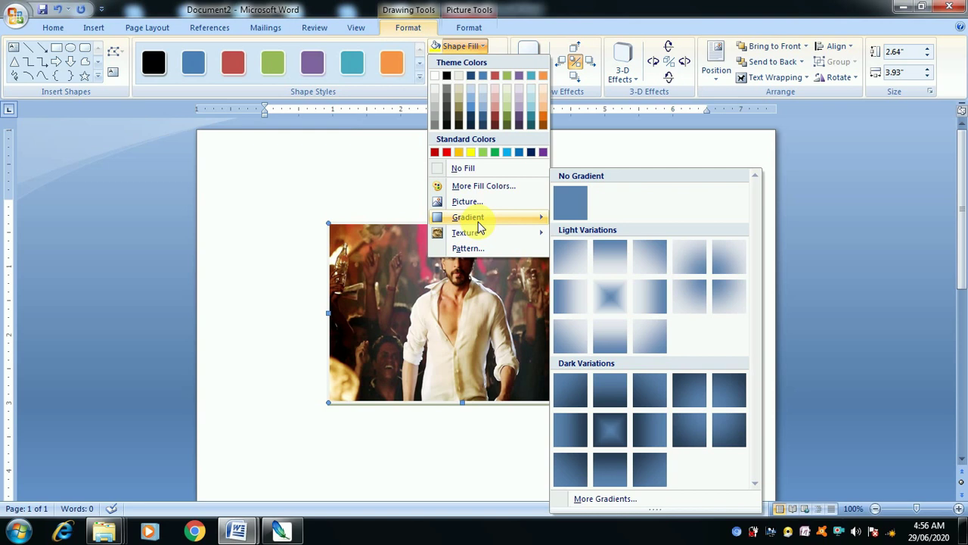
left_click(609, 498)
Step: Choose a two-colour yellow and red gradient with red at the top
mouse_move(454, 95)
left_mouse_down()
mouse_move(714, 86)
mouse_move(714, 58)
left_mouse_up()
left_click(628, 129)
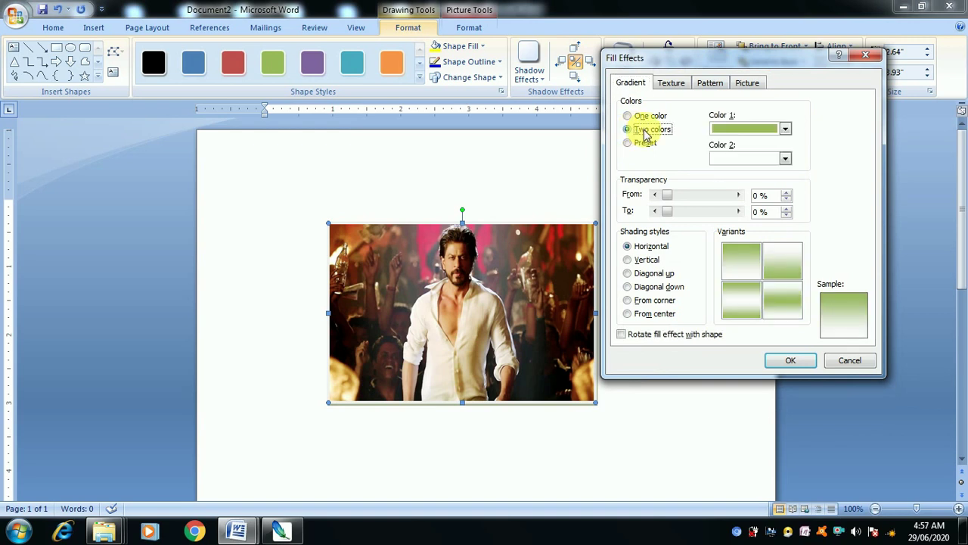
left_click(753, 129)
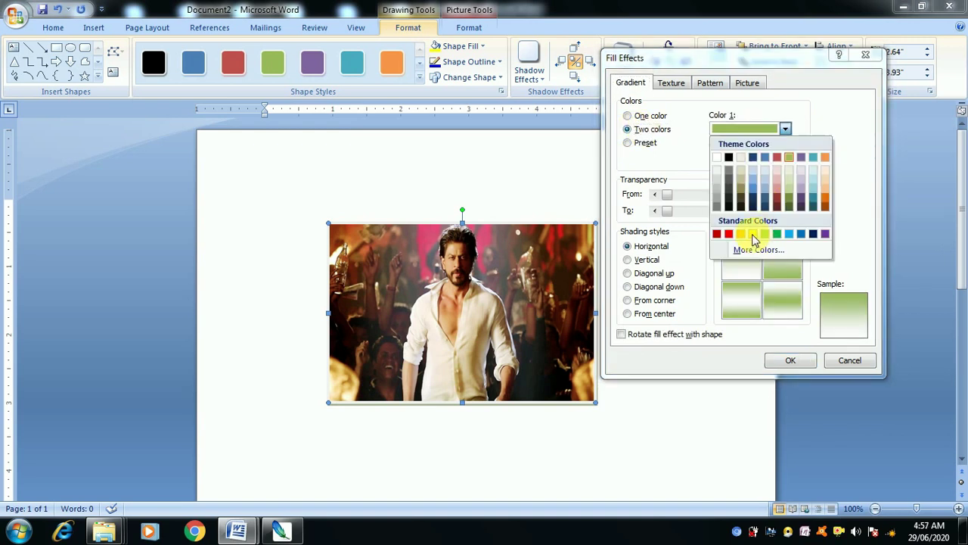
left_click(753, 234)
left_click(754, 158)
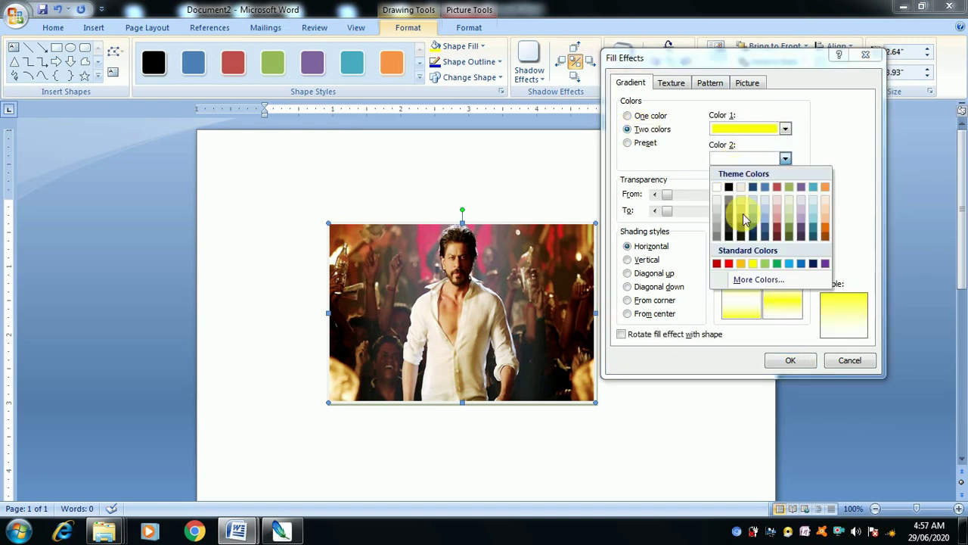
left_click(728, 264)
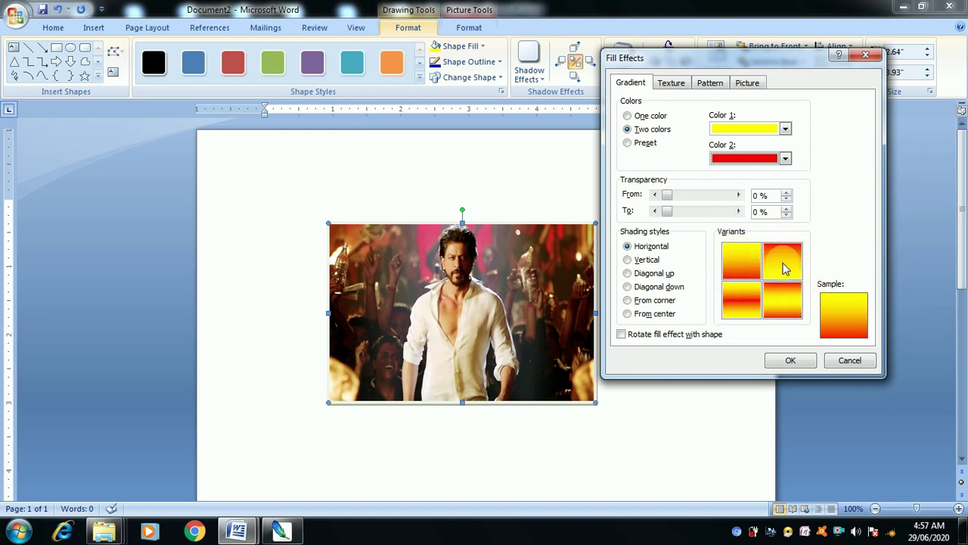
left_click(787, 266)
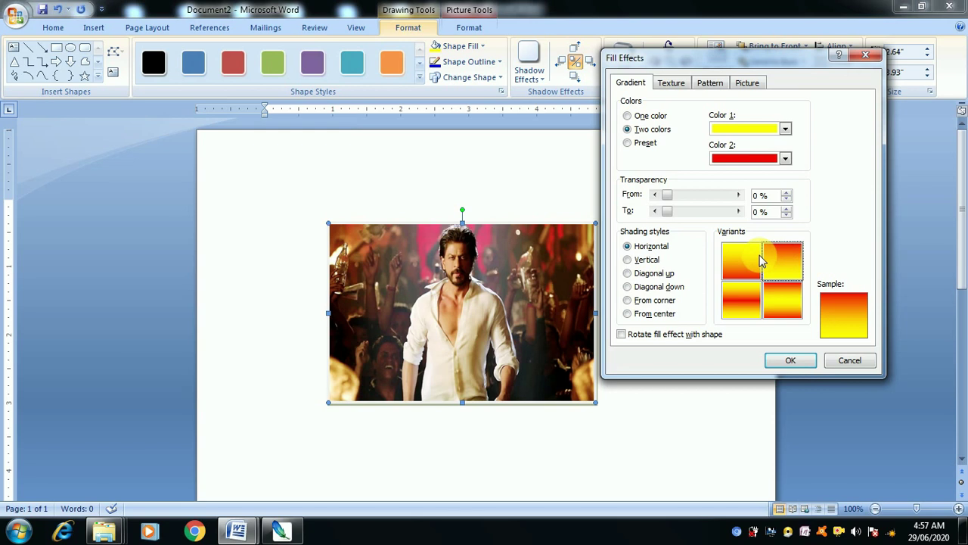
Step: Settle on horizontal shading with red at the top and apply the gradient
left_click(627, 273)
left_click(627, 299)
left_click(627, 313)
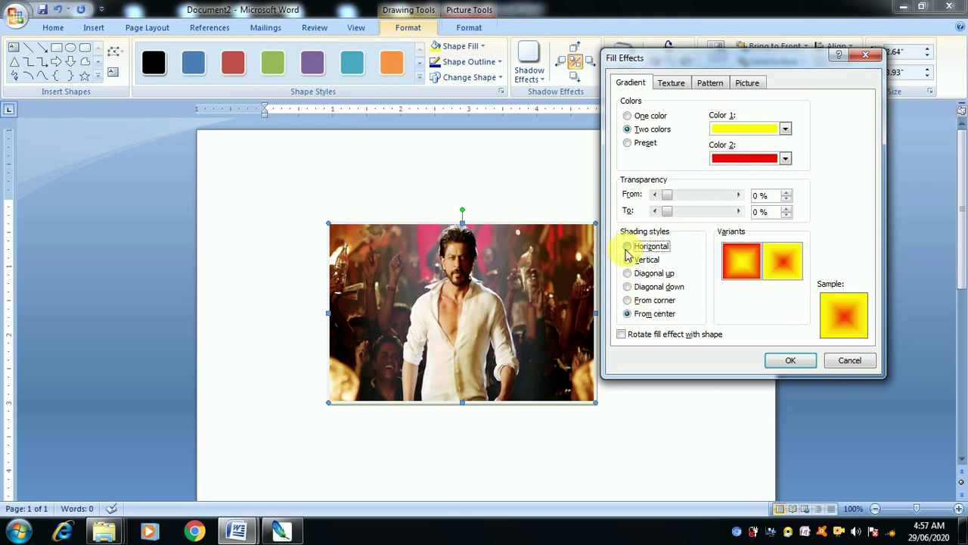
left_click(627, 247)
left_click(627, 260)
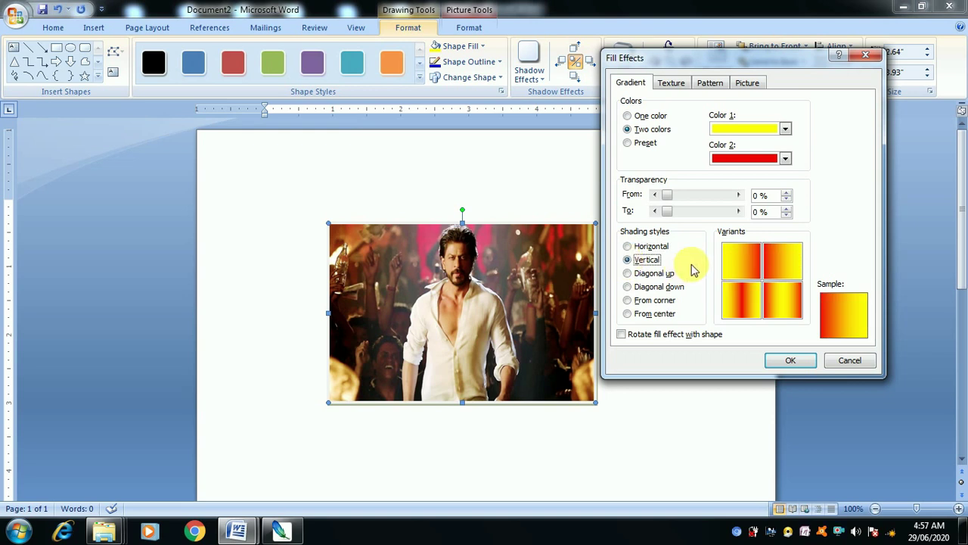
left_click(627, 247)
left_click(783, 265)
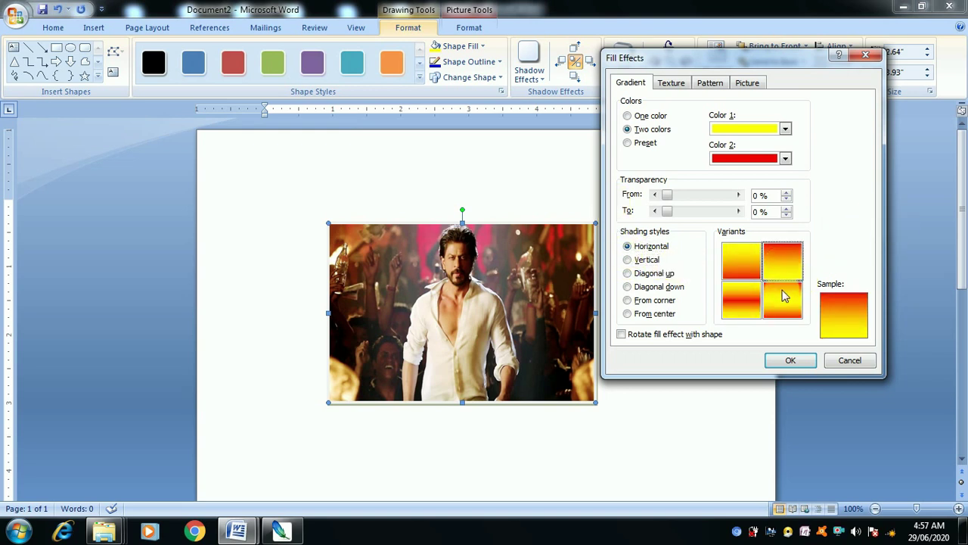
left_click(793, 360)
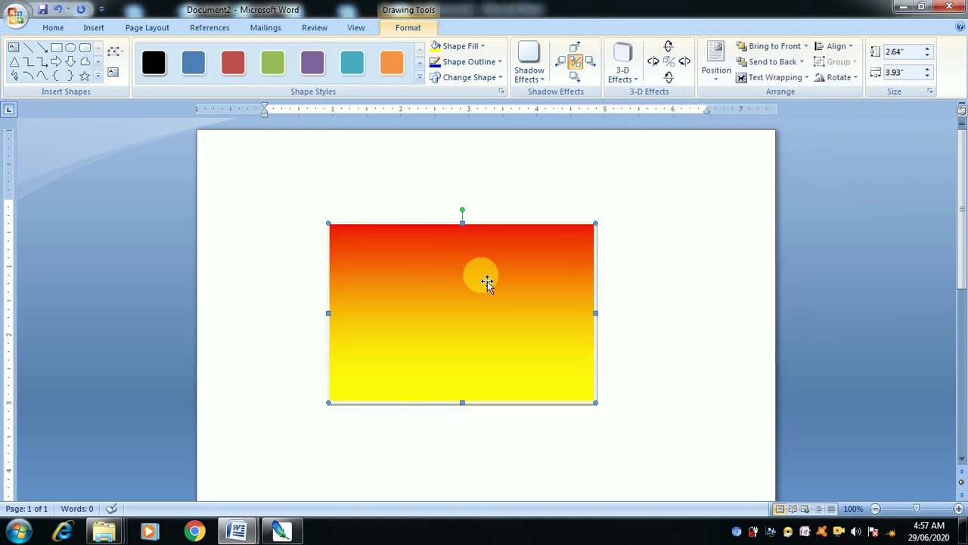
left_click(481, 46)
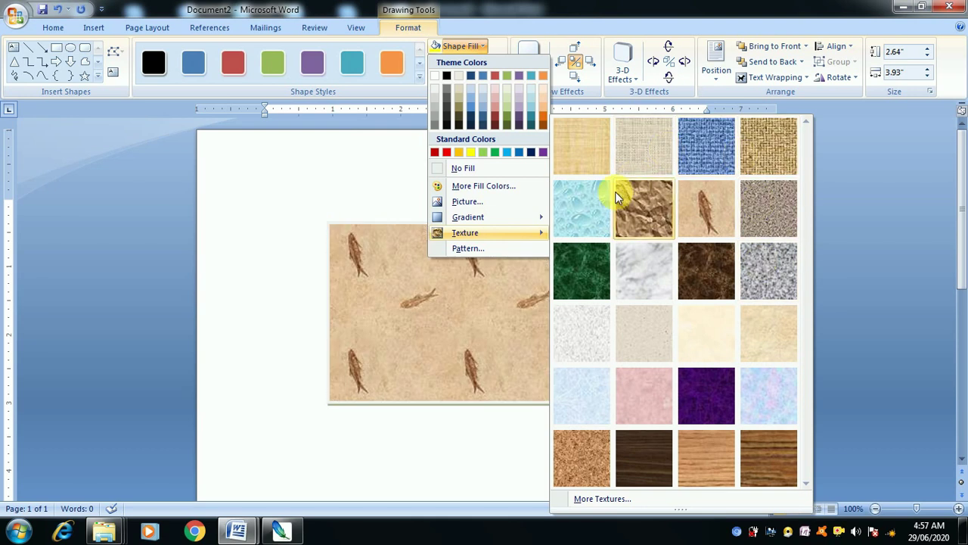
left_click(702, 464)
left_click(471, 45)
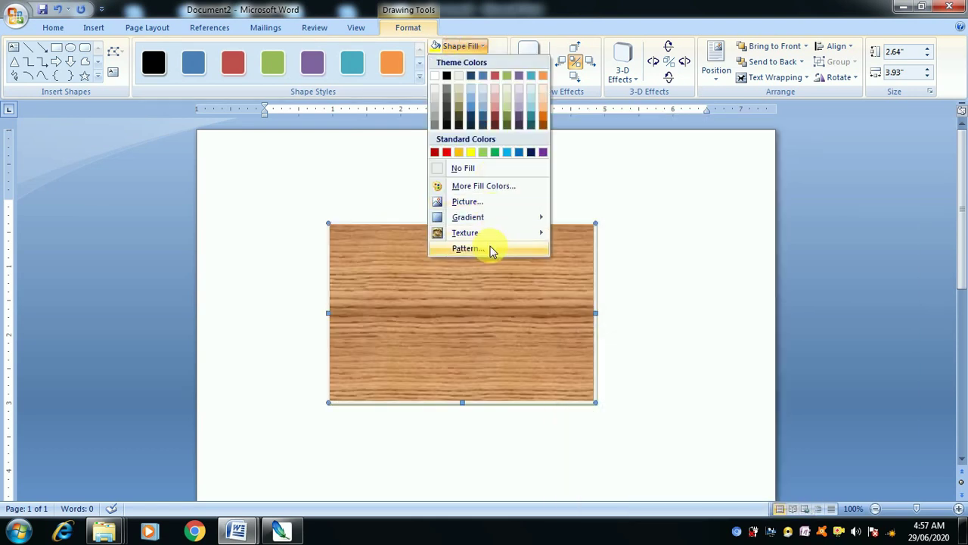
left_click(469, 249)
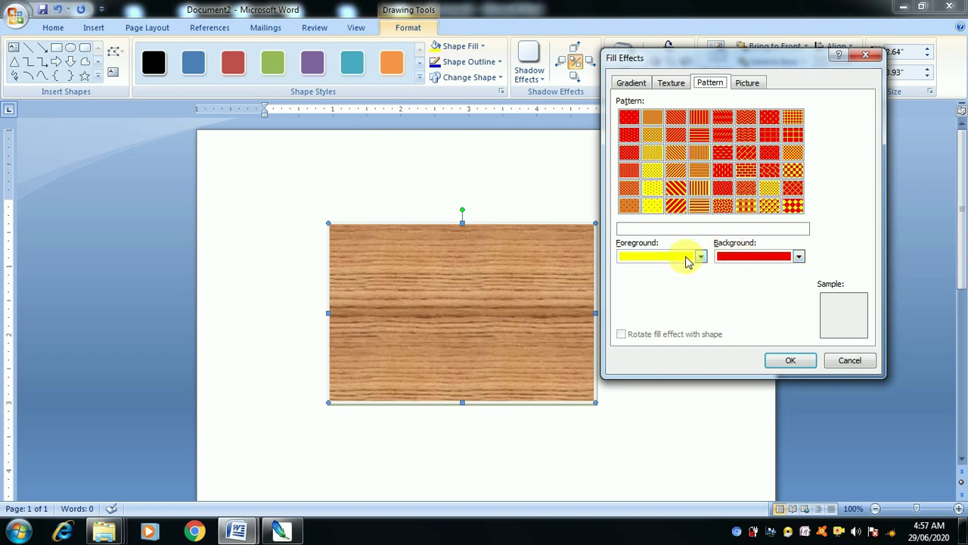
left_click(790, 360)
key("ctrl+z")
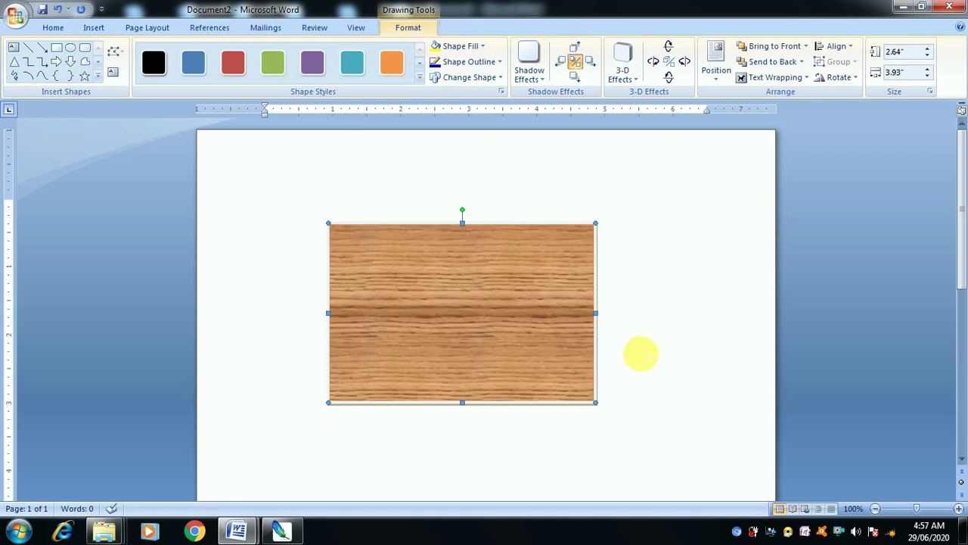
key("ctrl+z")
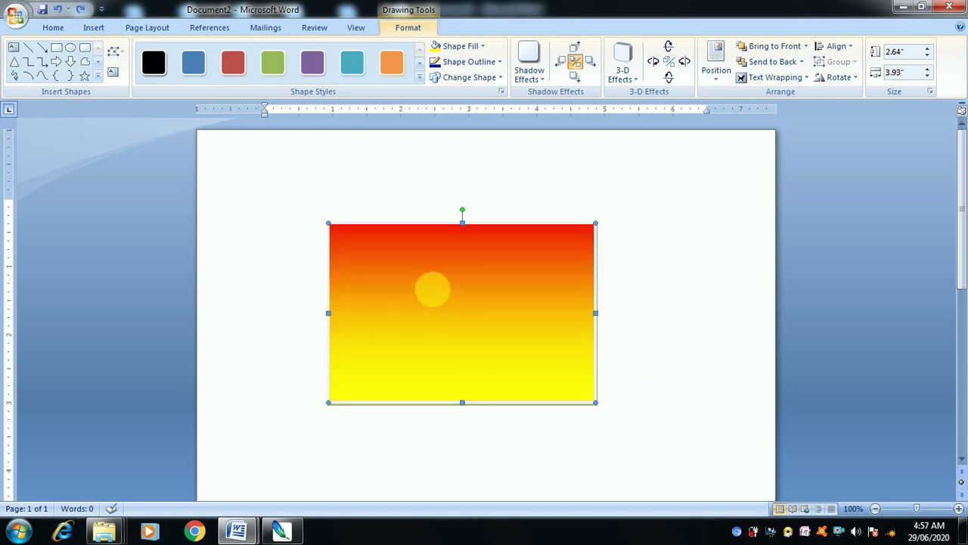
Step: Convert the shape into a text box and give it a 6 pt outline
right_click(437, 293)
left_click(473, 346)
type("dasdkdhklalhkdalhkd")
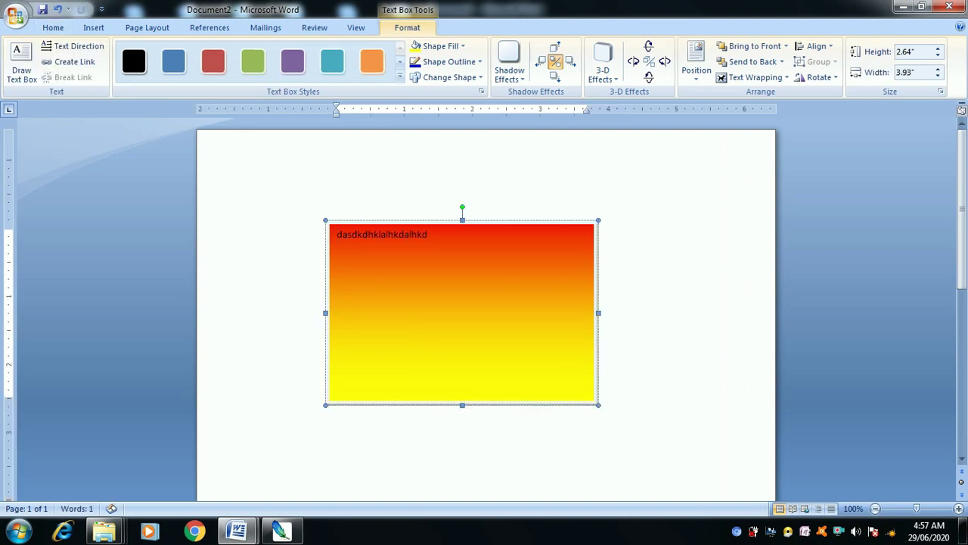
left_click(415, 213)
left_click(476, 61)
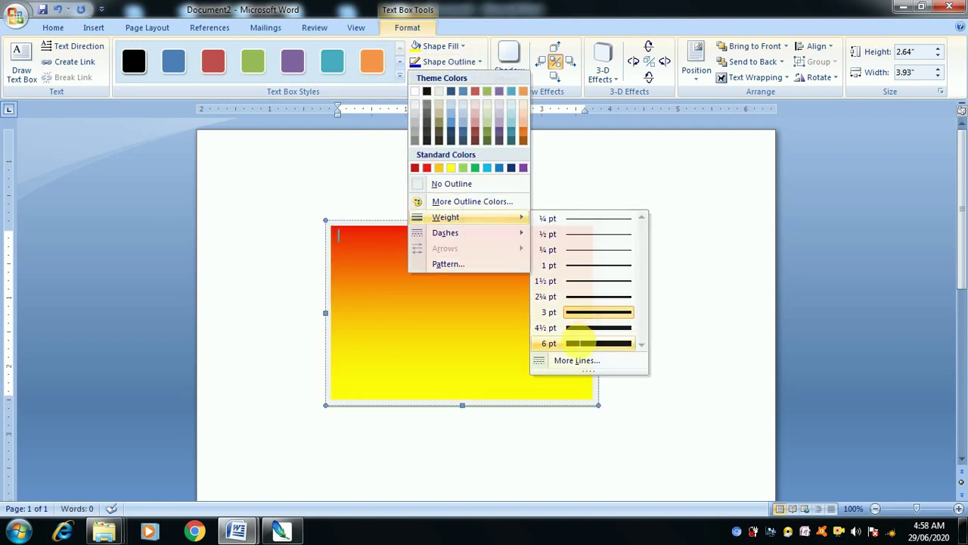
mouse_move(453, 217)
left_click(581, 339)
Step: Make the outline blue with a Wide upward diagonal pattern
left_click(458, 61)
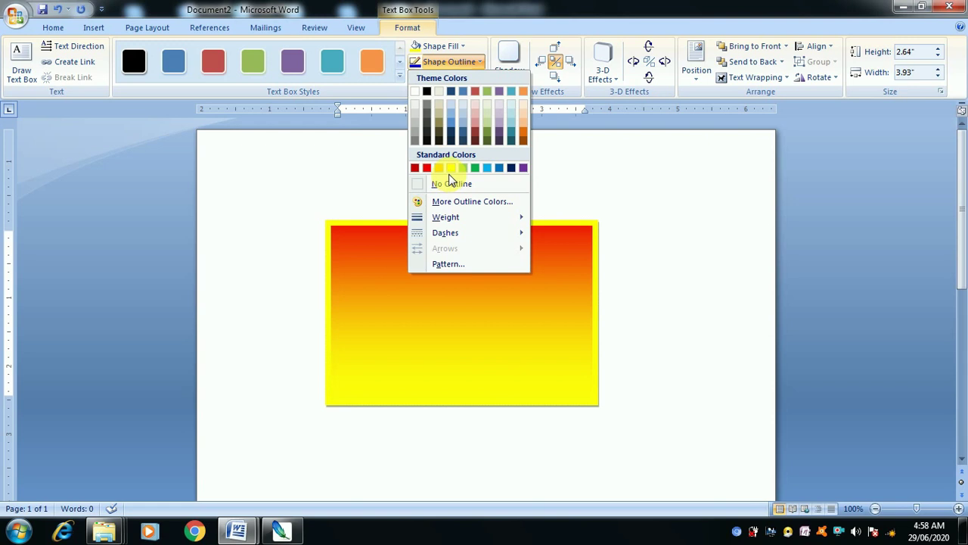
left_click(503, 168)
left_click(454, 62)
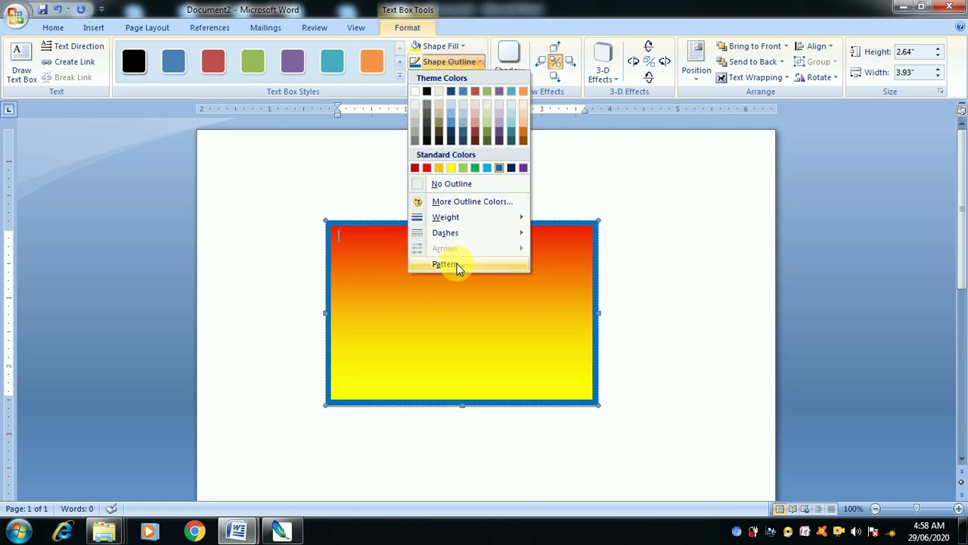
left_click(458, 264)
left_click(676, 202)
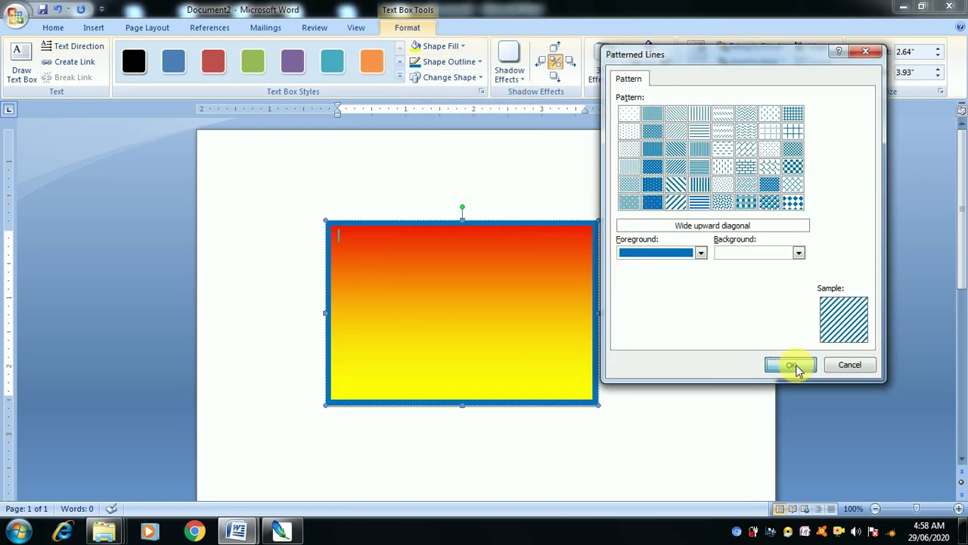
left_click(792, 365)
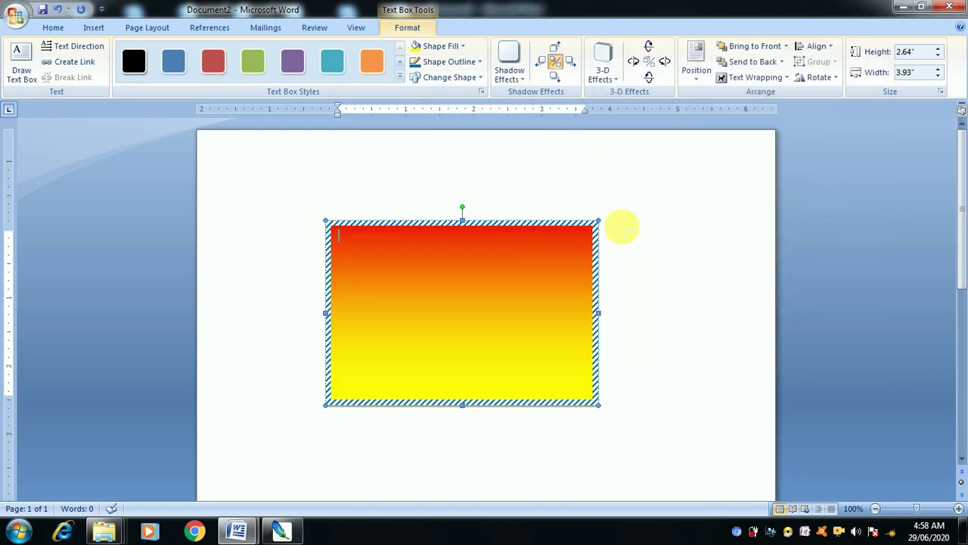
Step: Keep the box rectangular after trying a diamond, and add a grey top-left shadow
left_click(457, 82)
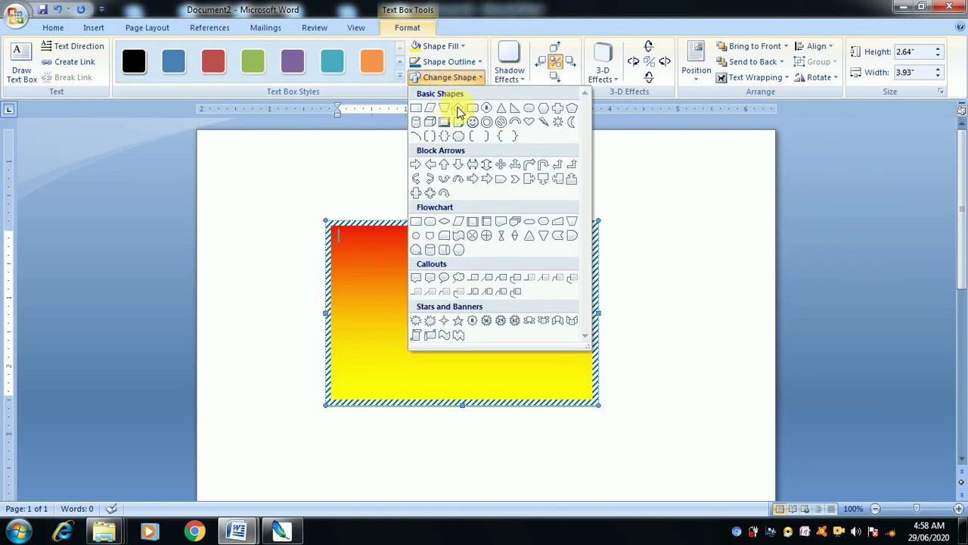
left_click(458, 109)
left_click(452, 77)
left_click(415, 108)
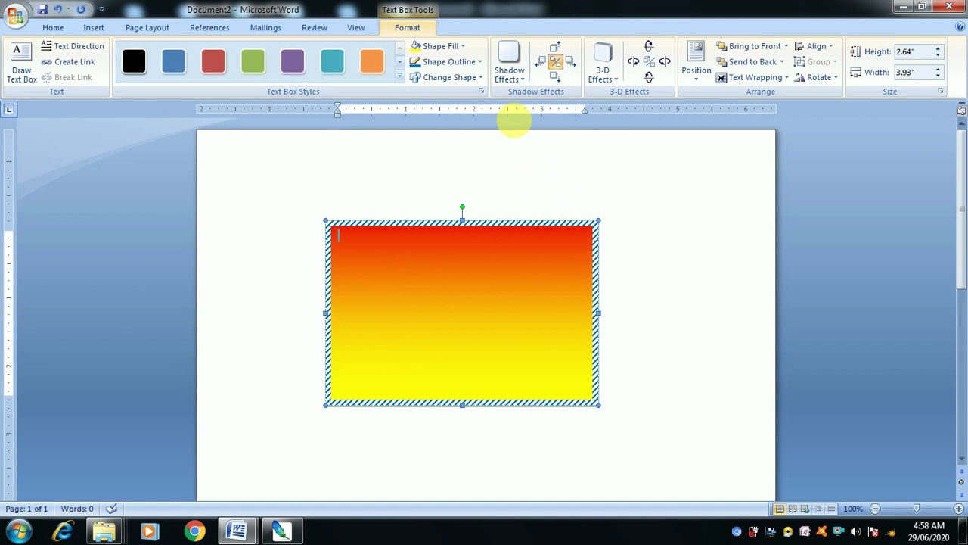
left_click(510, 56)
left_click(515, 171)
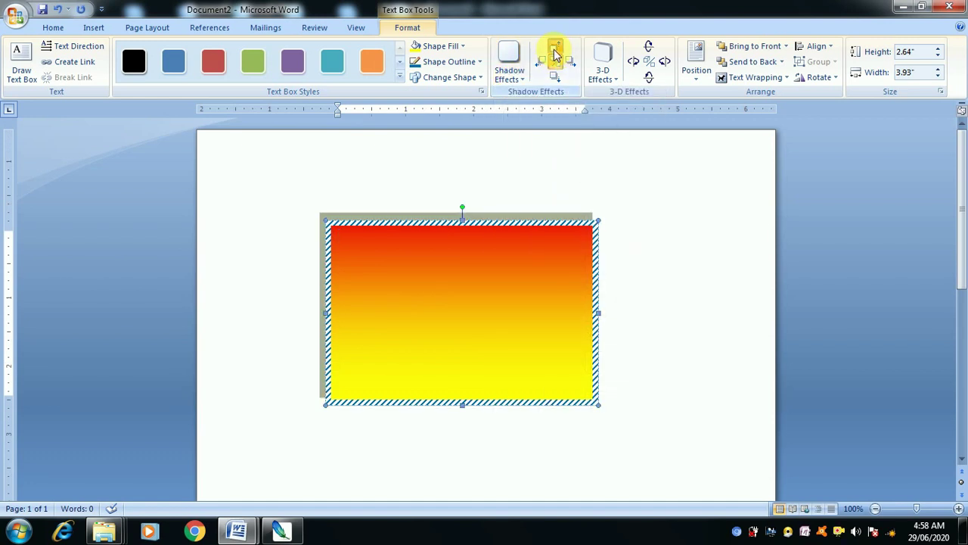
Step: Apply a perspective 3-D effect to the text box and move it lower left
left_click(603, 73)
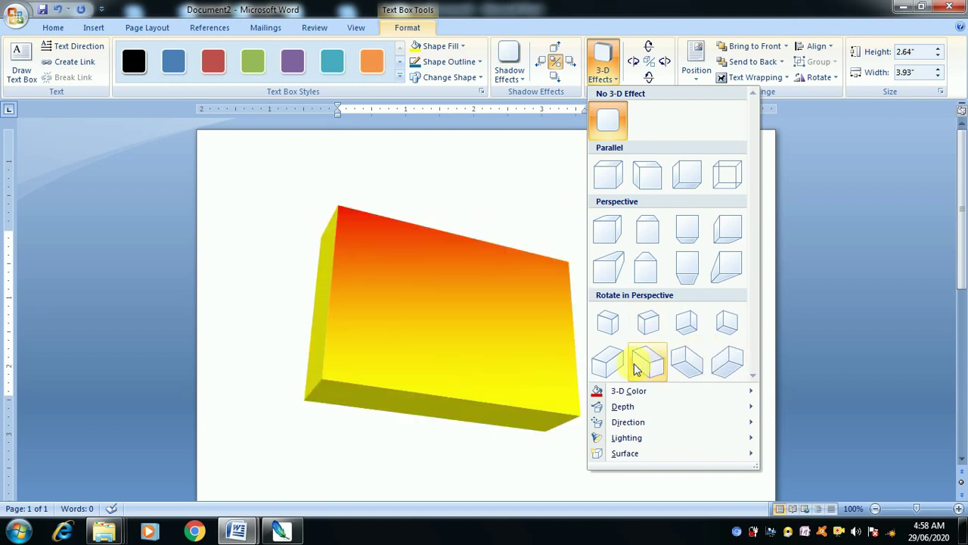
left_click(609, 268)
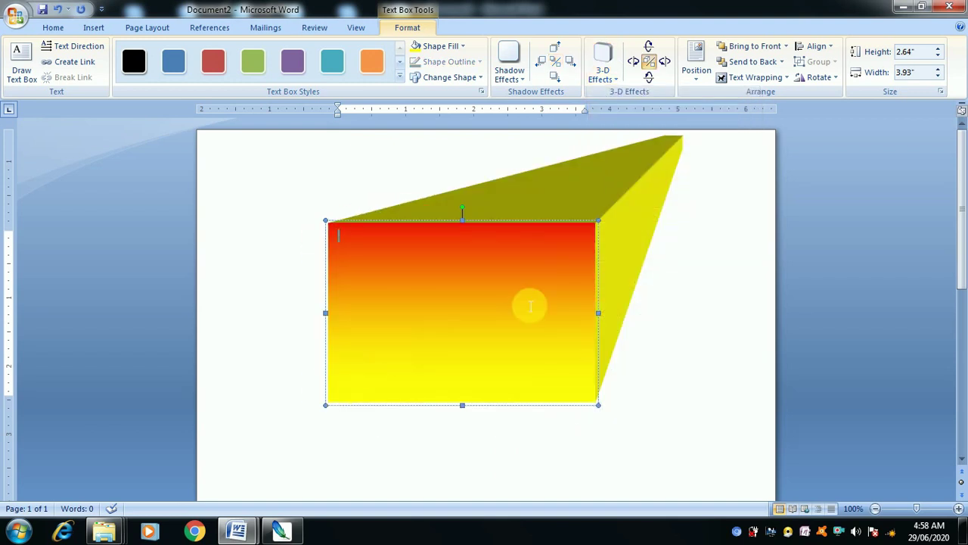
left_click_drag(558, 229, 477, 305)
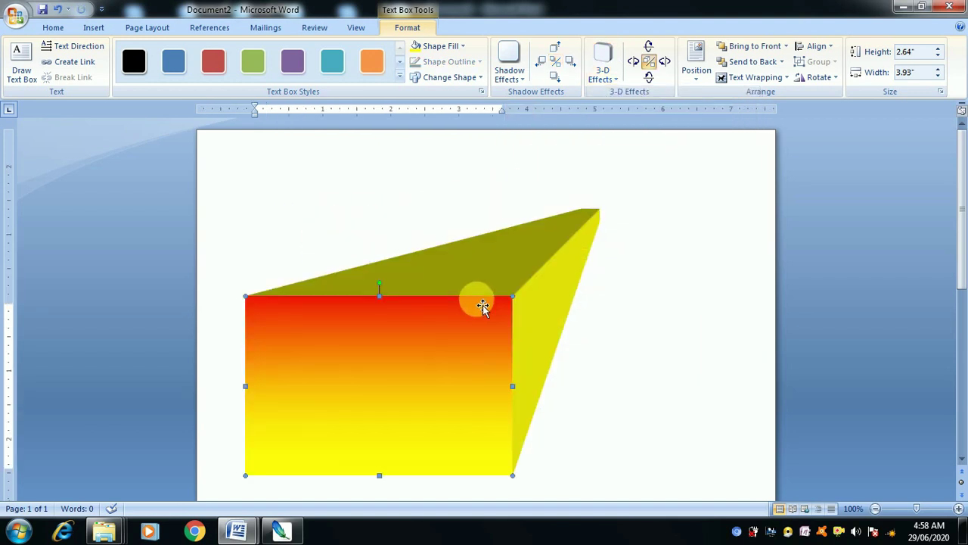
mouse_move(446, 303)
left_mouse_down()
mouse_move(536, 256)
mouse_move(428, 308)
left_mouse_up()
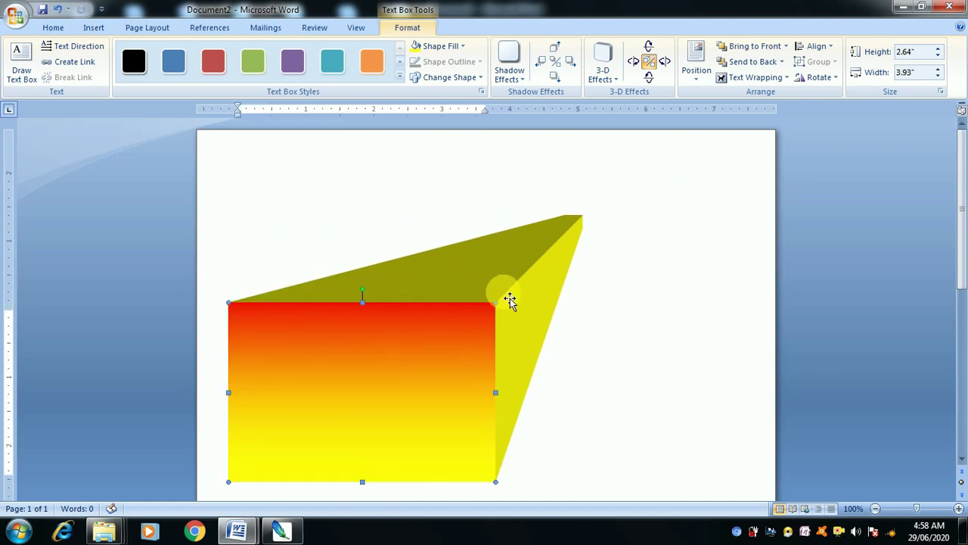
Step: Give the box a deep 3-D extrusion and a surface finish, and tilt it left
left_click(603, 68)
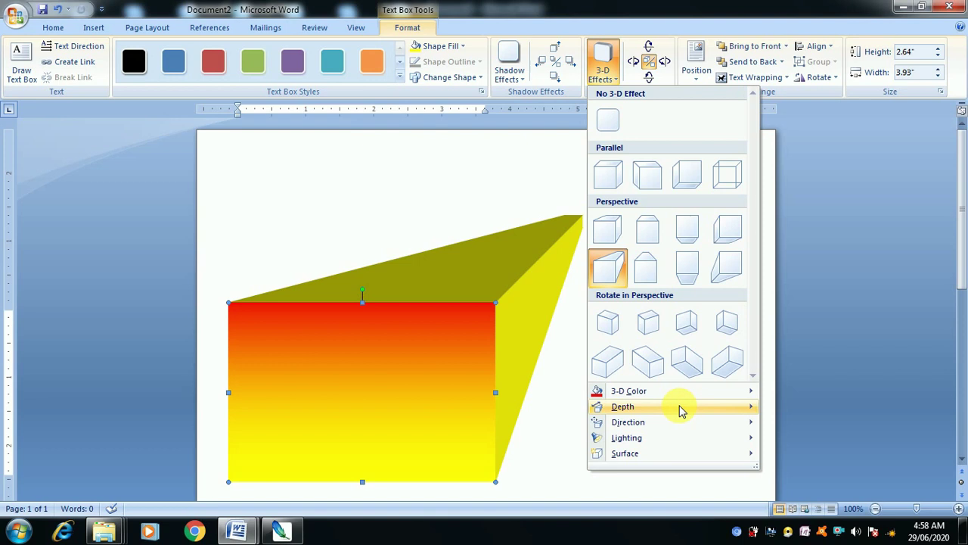
mouse_move(629, 391)
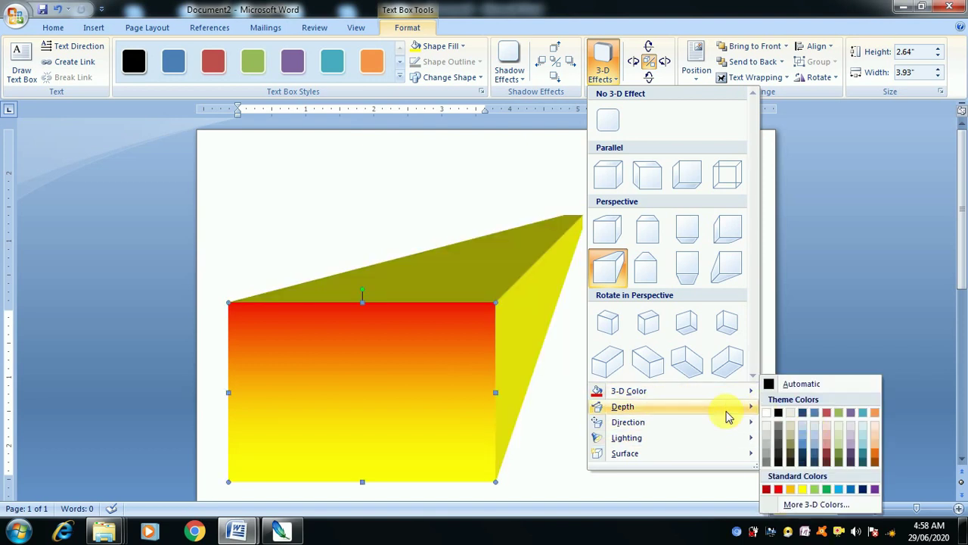
left_click(789, 459)
mouse_move(624, 453)
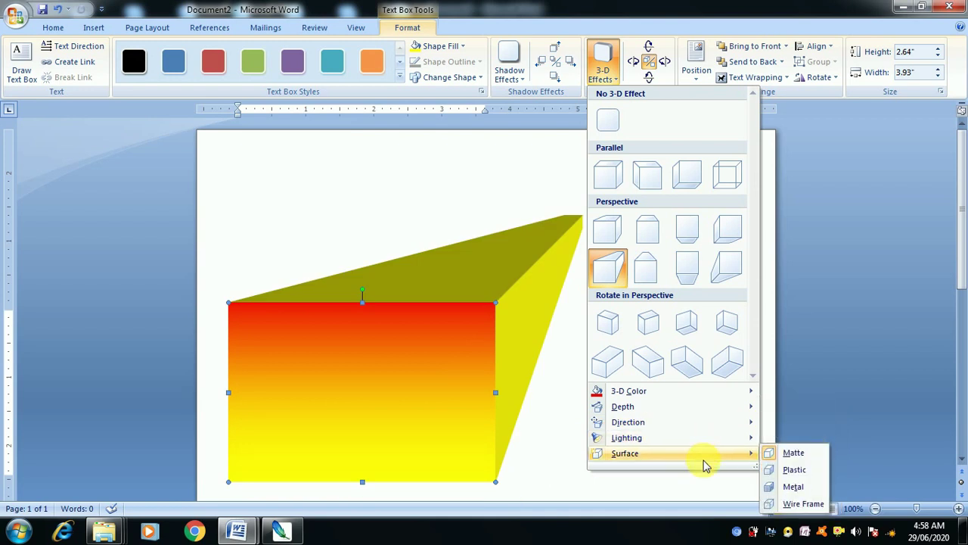
left_click(391, 199)
left_click(632, 60)
left_click(632, 61)
left_click(665, 60)
left_click(664, 60)
left_click(664, 60)
Step: Delete the 3-D text box from the page
left_click(697, 65)
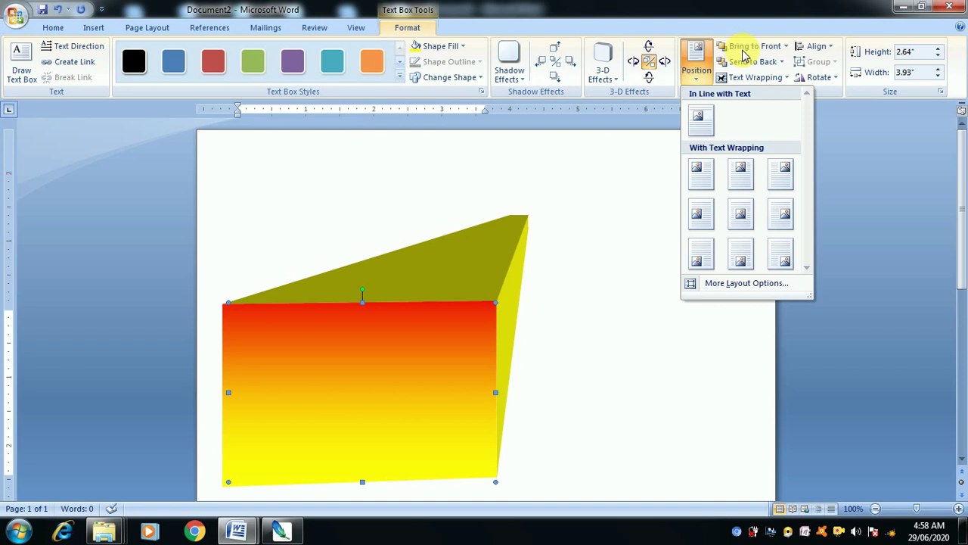
left_click(824, 60)
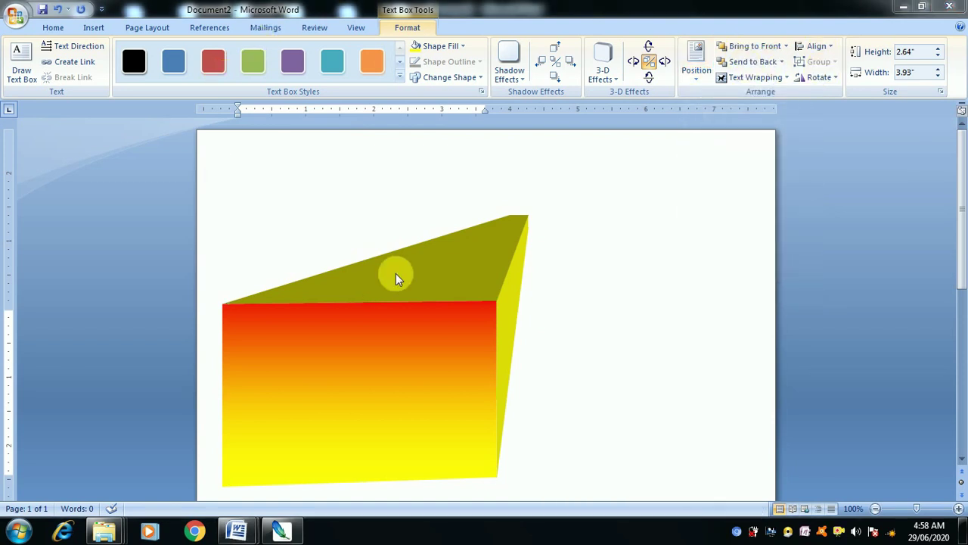
left_click(387, 345)
key("Delete")
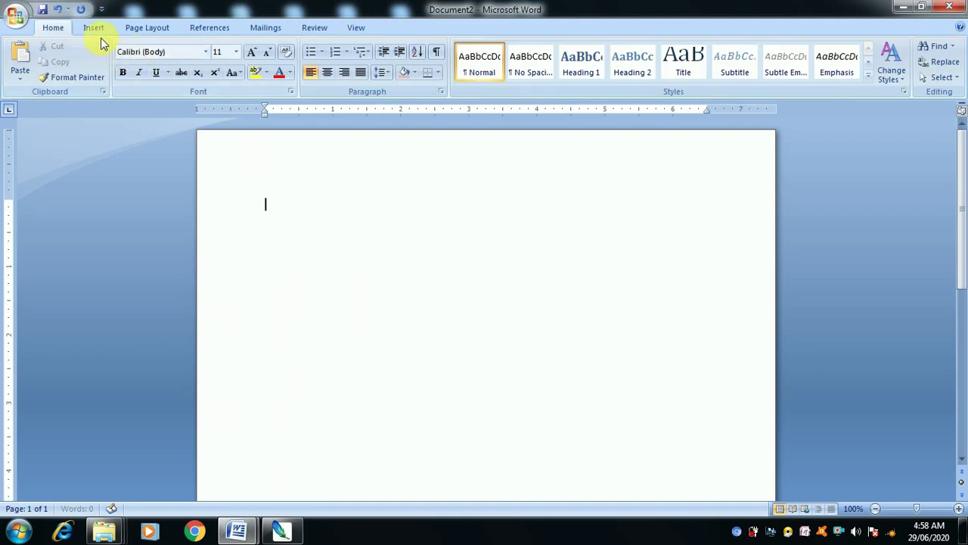
Step: Draw a large rectangle across the upper middle and give it a teal style
left_click(94, 28)
left_click(214, 60)
left_click(251, 104)
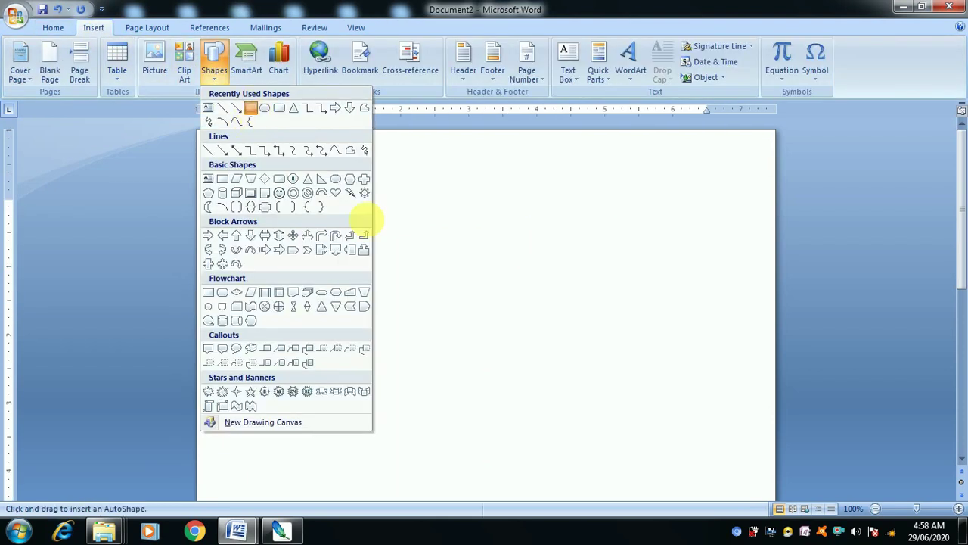
left_click_drag(315, 204, 666, 380)
left_click(351, 62)
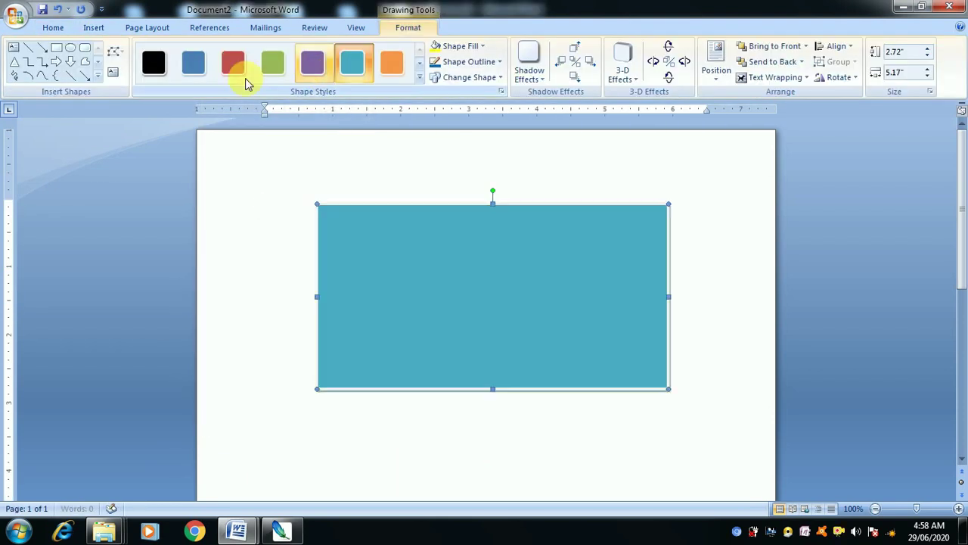
Step: Draw a purple circle over it and an orange right arrow across both
left_click(70, 47)
left_click_drag(399, 187, 620, 423)
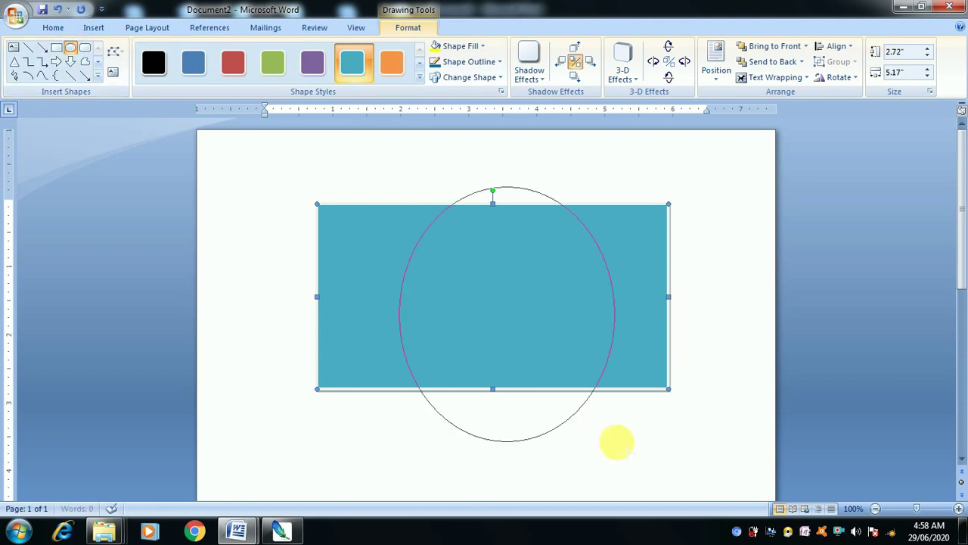
left_click(312, 62)
left_click(56, 60)
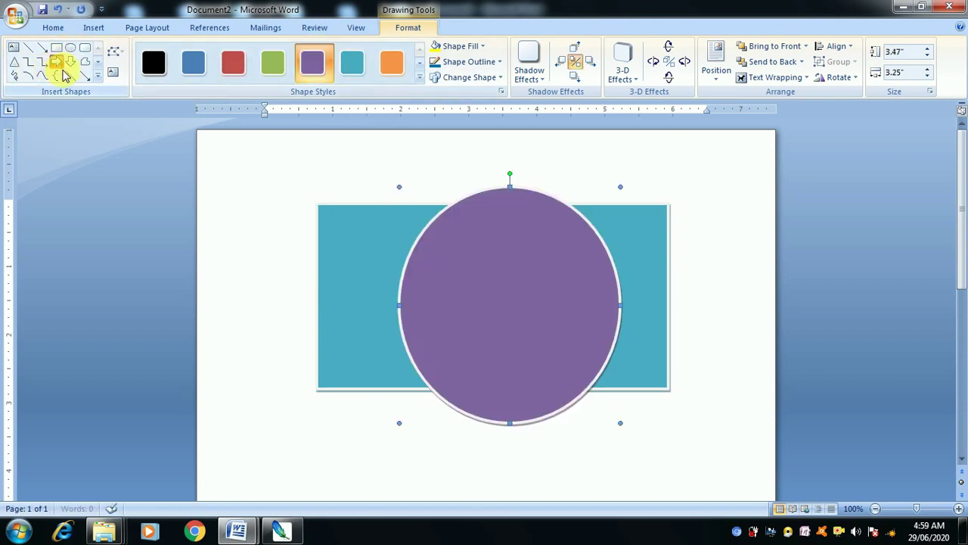
left_click_drag(260, 244, 742, 363)
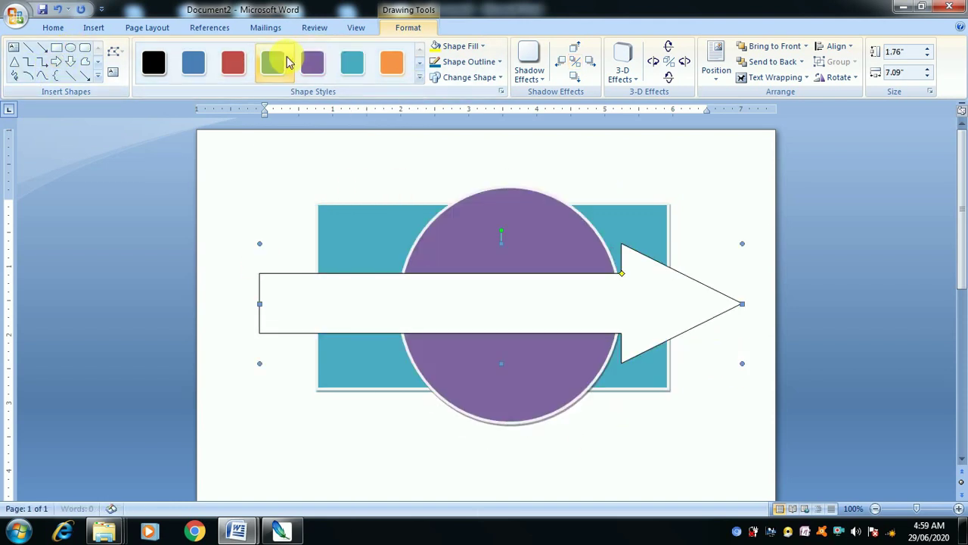
left_click(392, 62)
key("Escape")
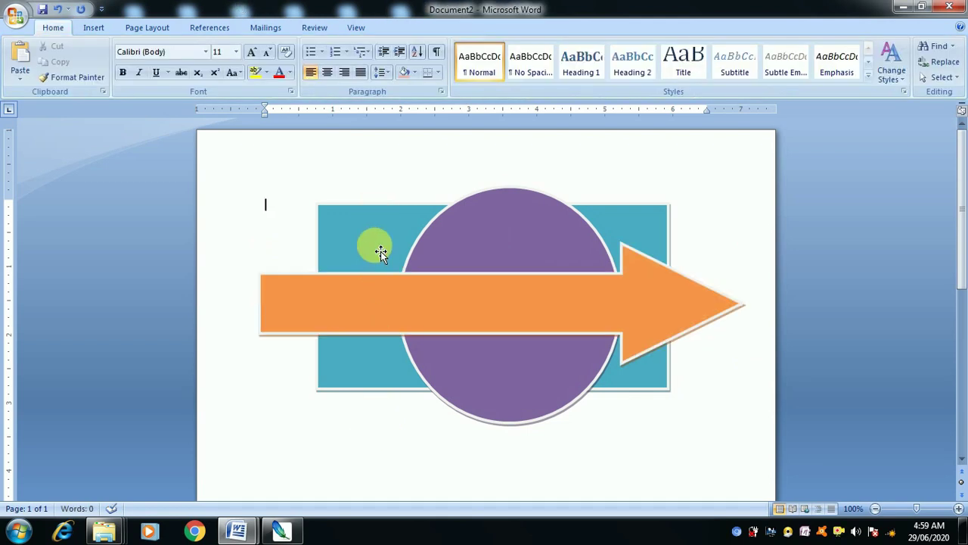
Step: Bring the teal rectangle to the front of all the other shapes
left_click(381, 251)
left_click(393, 140)
left_click(370, 230)
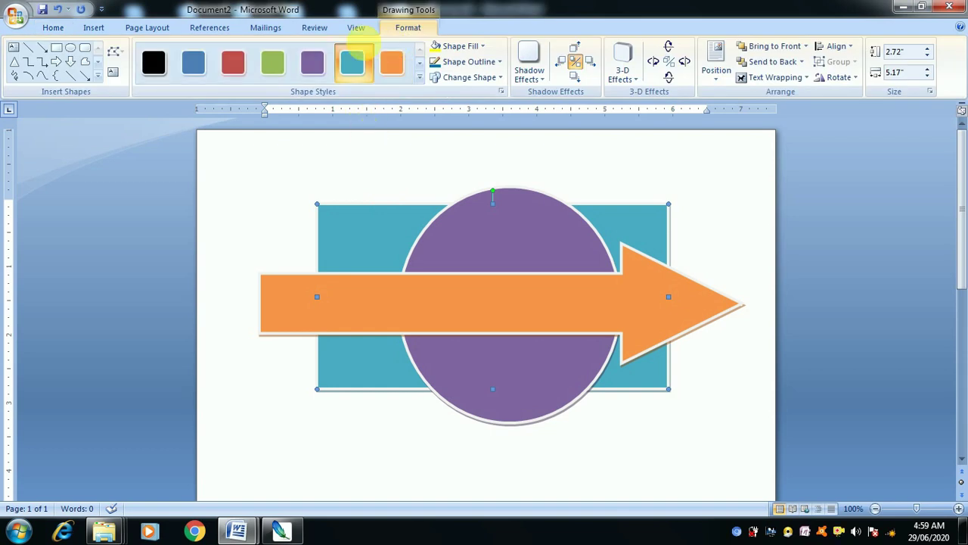
left_click(807, 47)
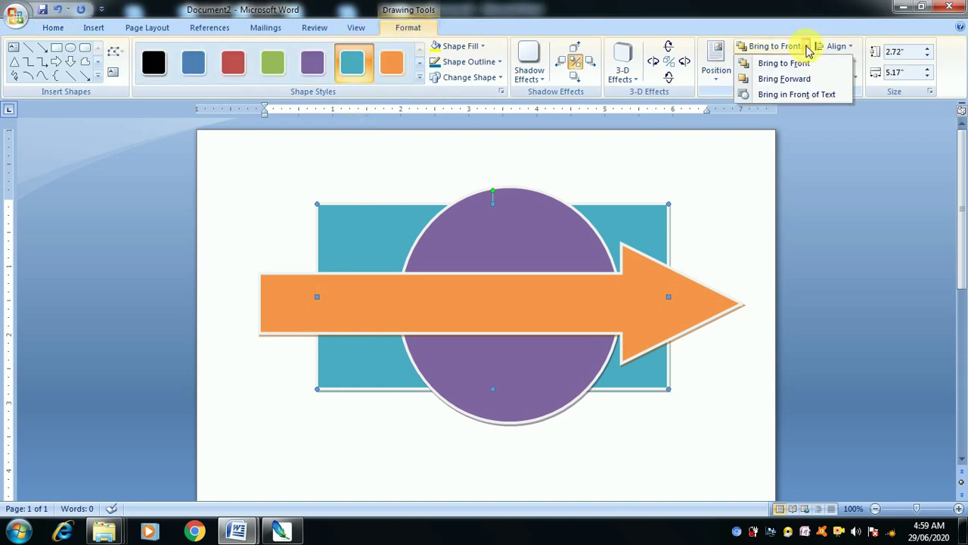
left_click(812, 79)
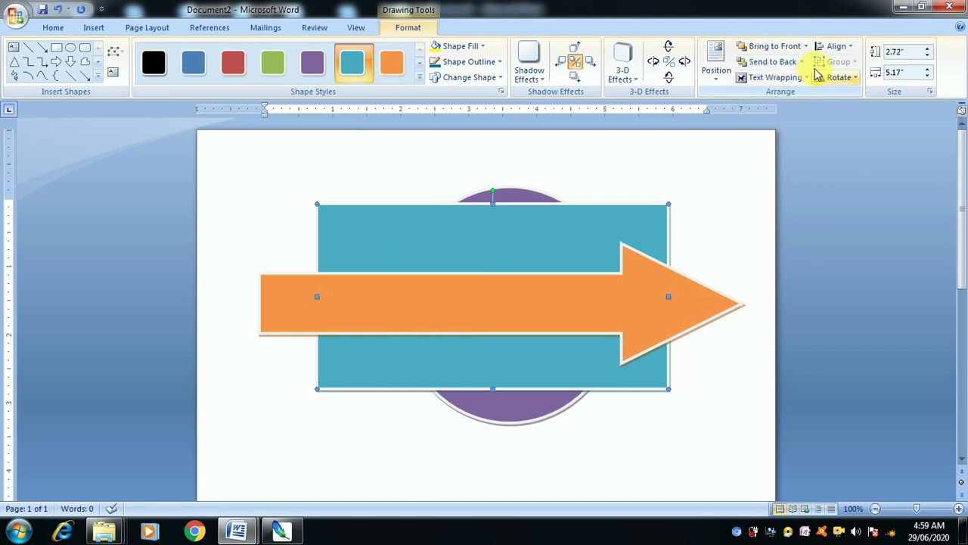
key("ctrl+z")
left_click(806, 47)
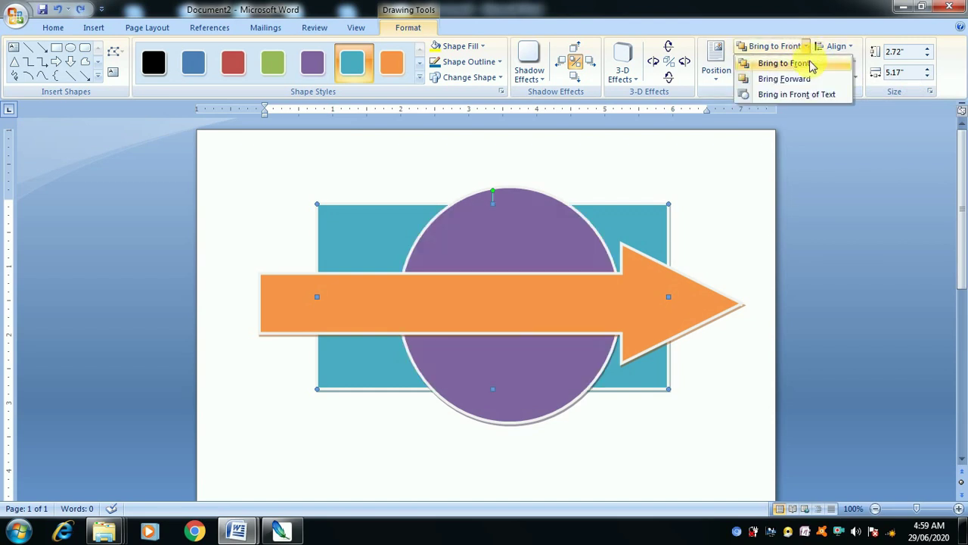
left_click(812, 67)
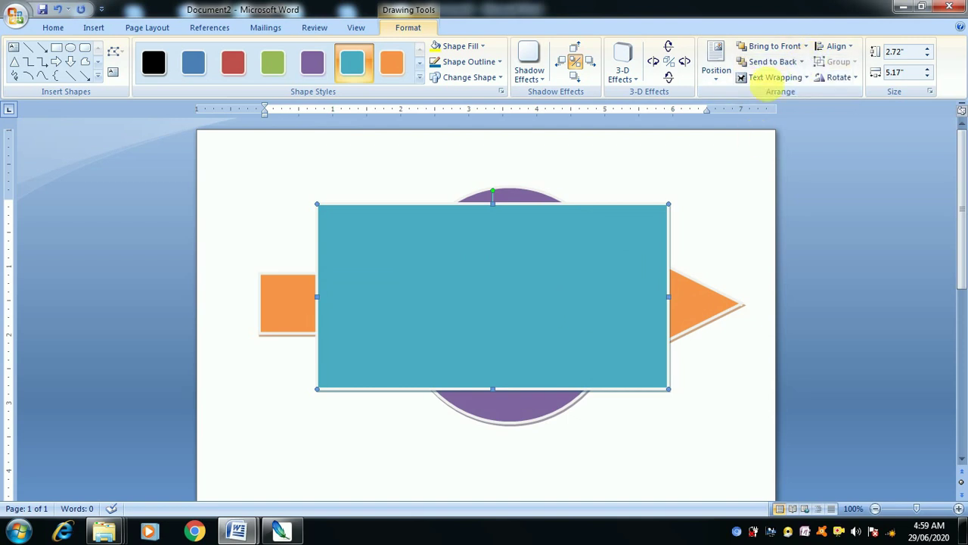
Step: Send the teal rectangle backward one layer, behind the orange arrow
left_click(803, 62)
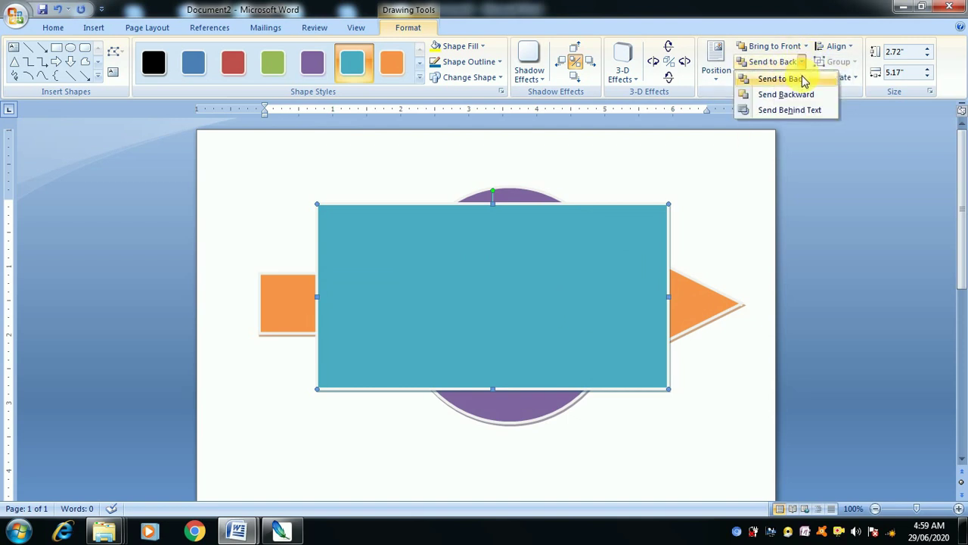
left_click(804, 79)
key("ctrl+z")
left_click(802, 62)
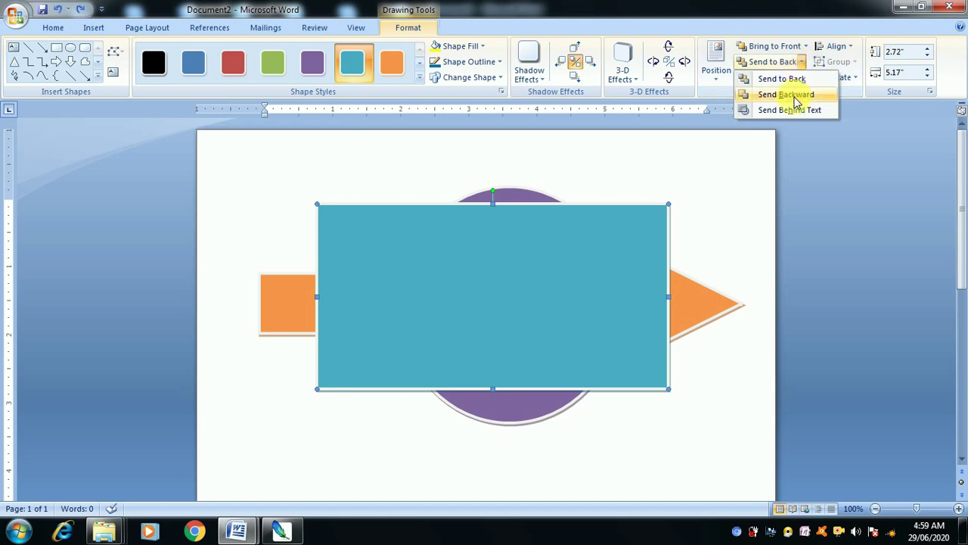
left_click(797, 95)
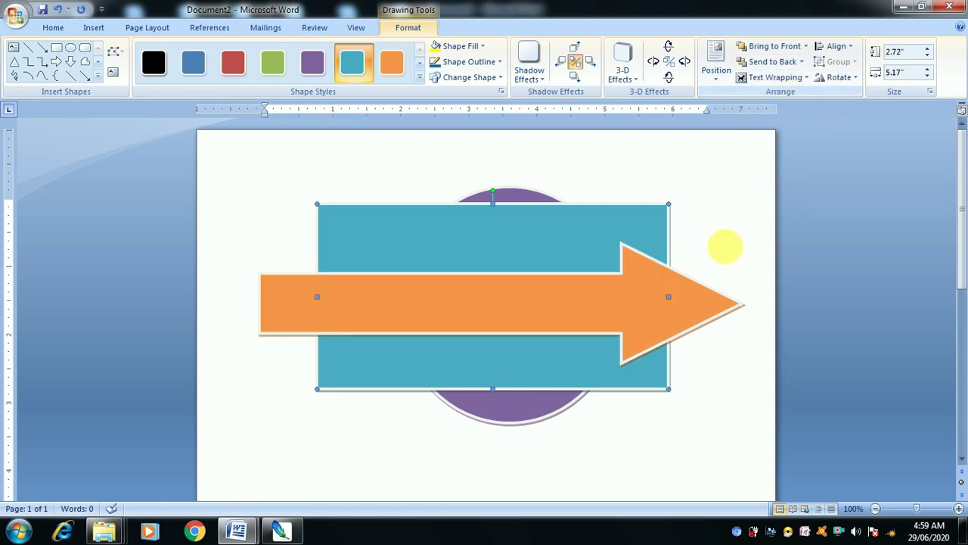
Step: Delete the teal rectangle, orange arrow and purple circle, leaving the page blank
key("Delete")
left_click(589, 319)
key("Delete")
left_click(529, 313)
key("Delete")
left_click(94, 27)
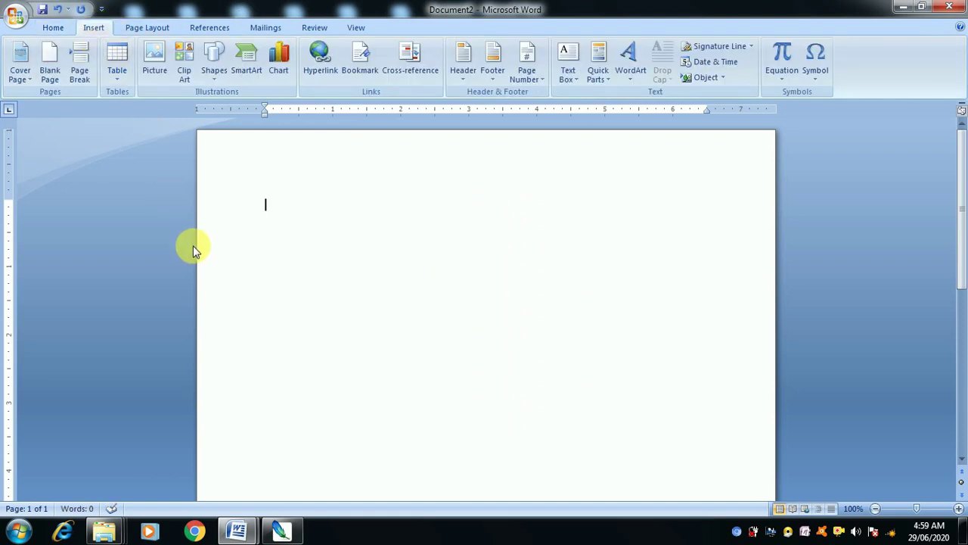
Step: Insert a Basic Cycle SmartArt graphic from the Cycle category
left_click(251, 74)
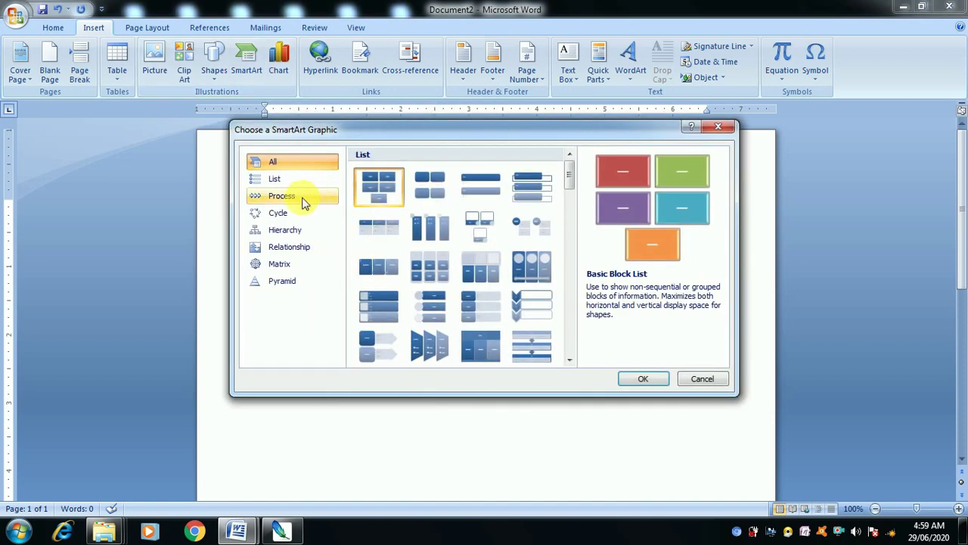
left_click(293, 230)
left_click(292, 212)
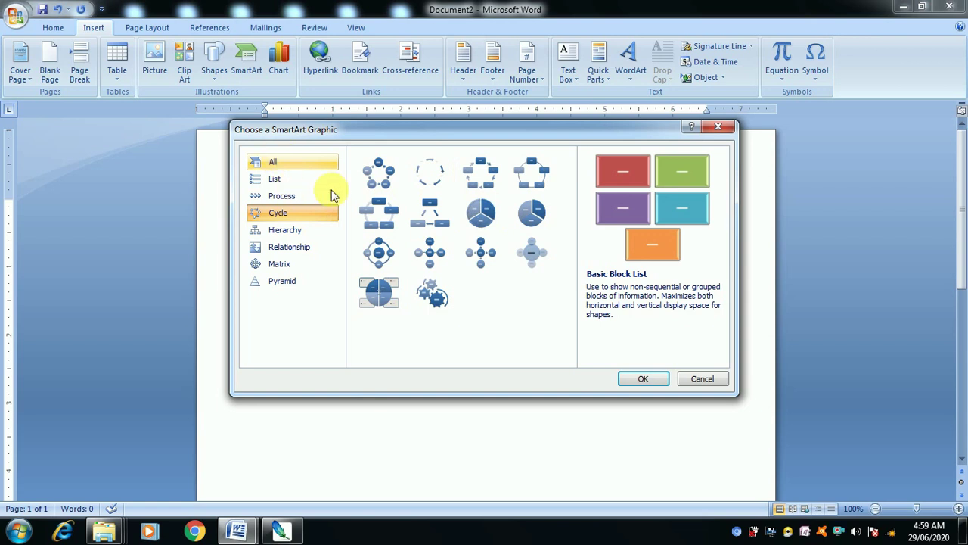
left_click(292, 178)
left_click(283, 196)
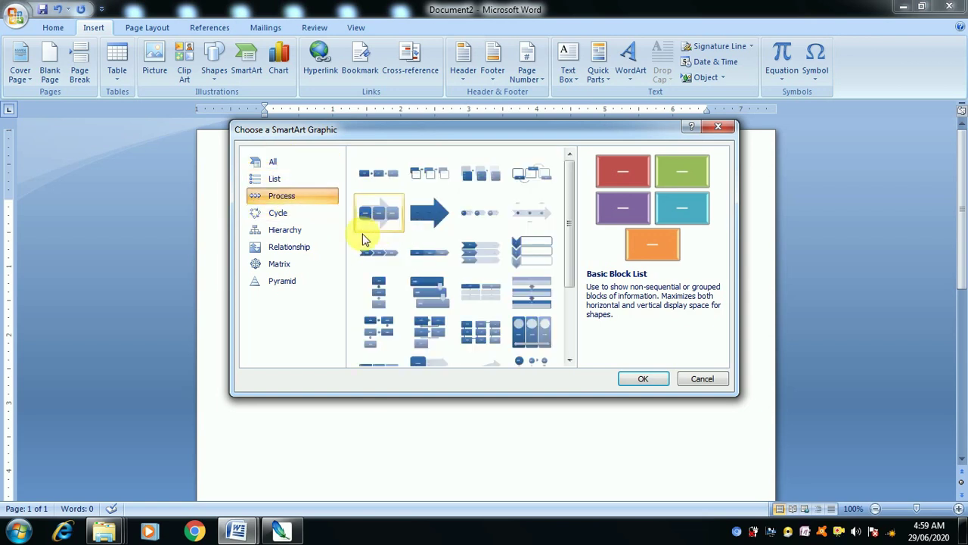
left_click(278, 213)
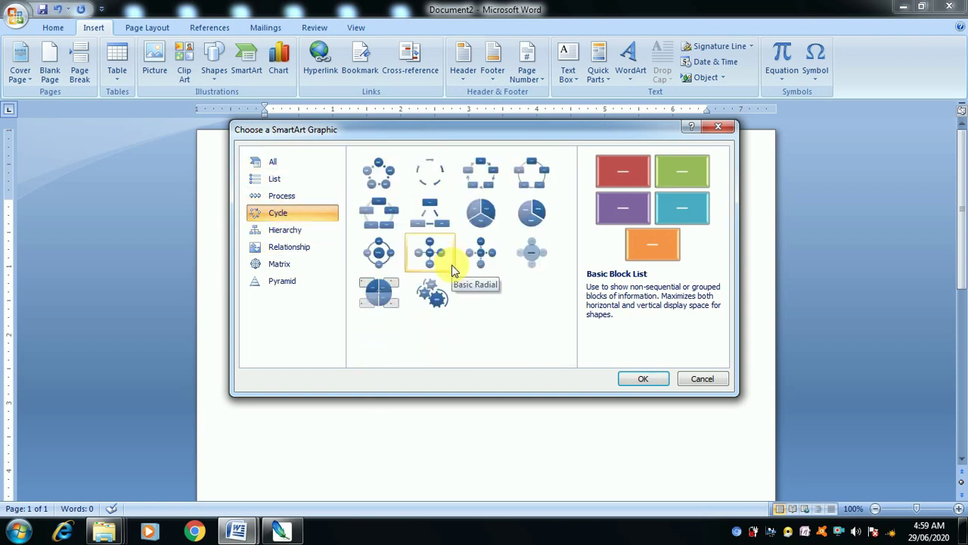
left_click(382, 186)
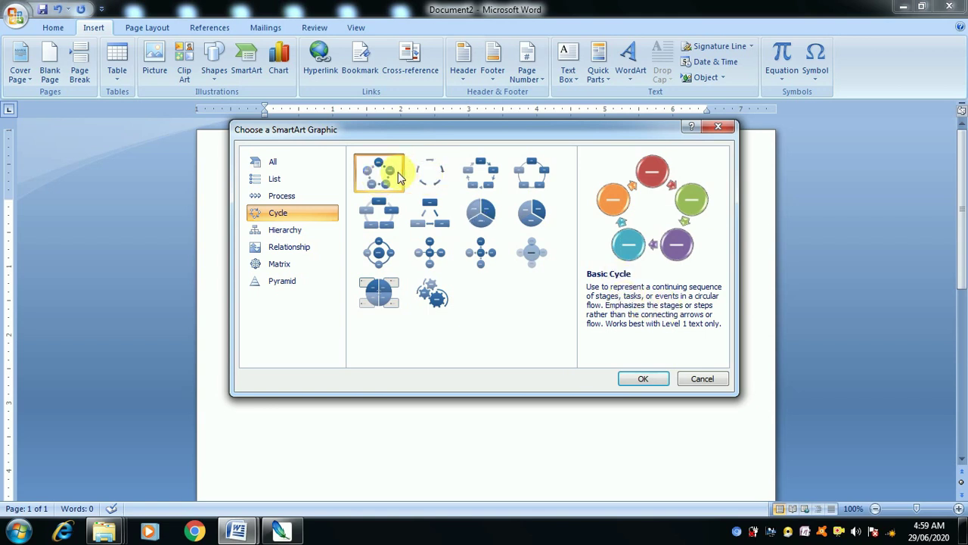
left_click(644, 380)
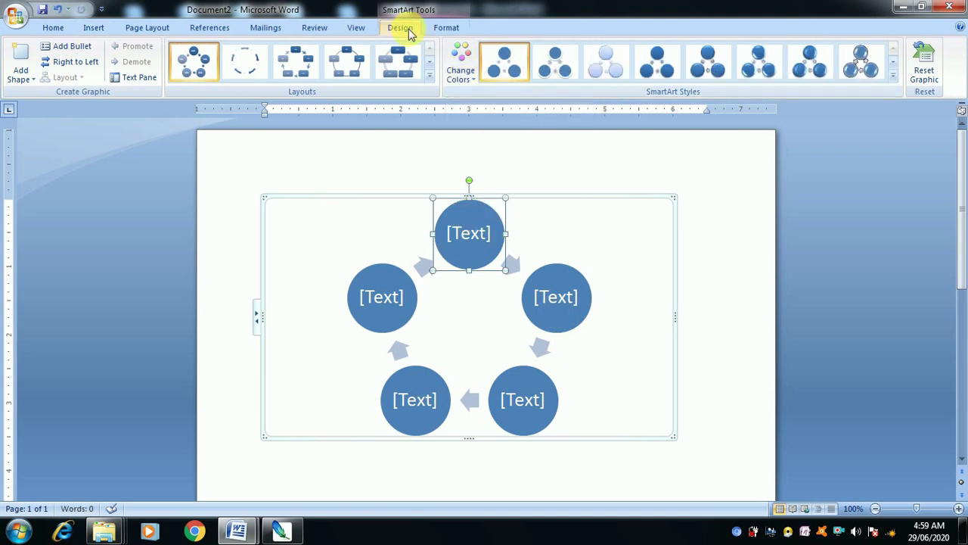
Step: Give the cycle the Block Cycle layout, Colorful Range colours and a 3-D SmartArt style
left_click(428, 76)
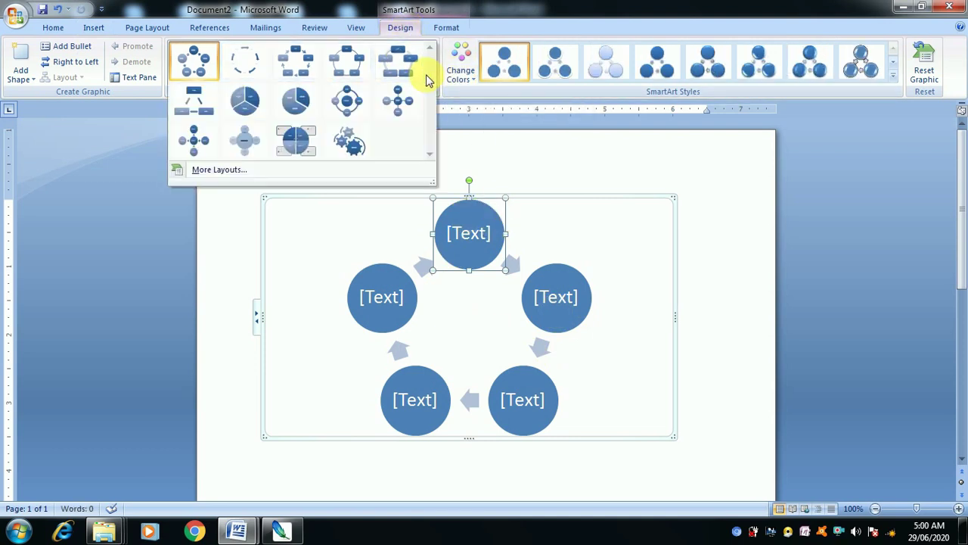
left_click(304, 70)
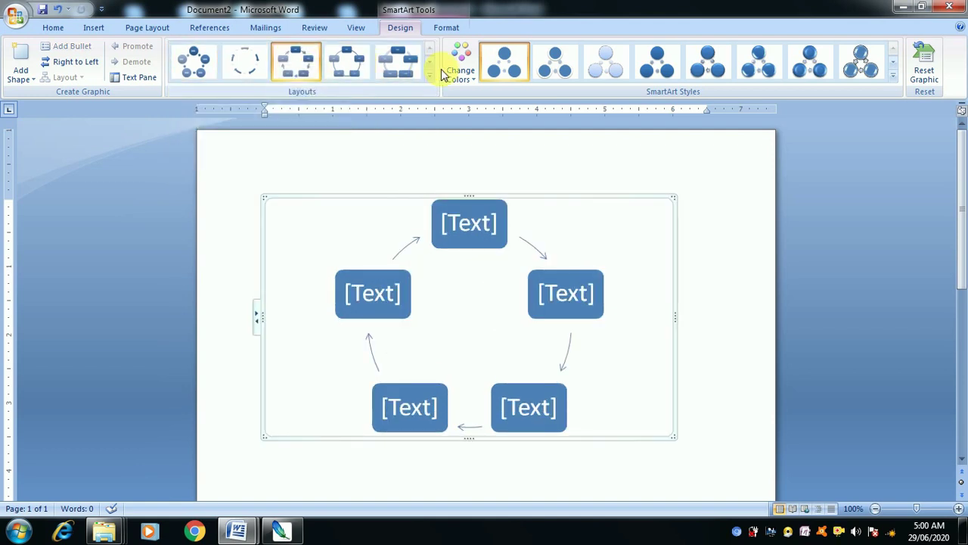
left_click(461, 65)
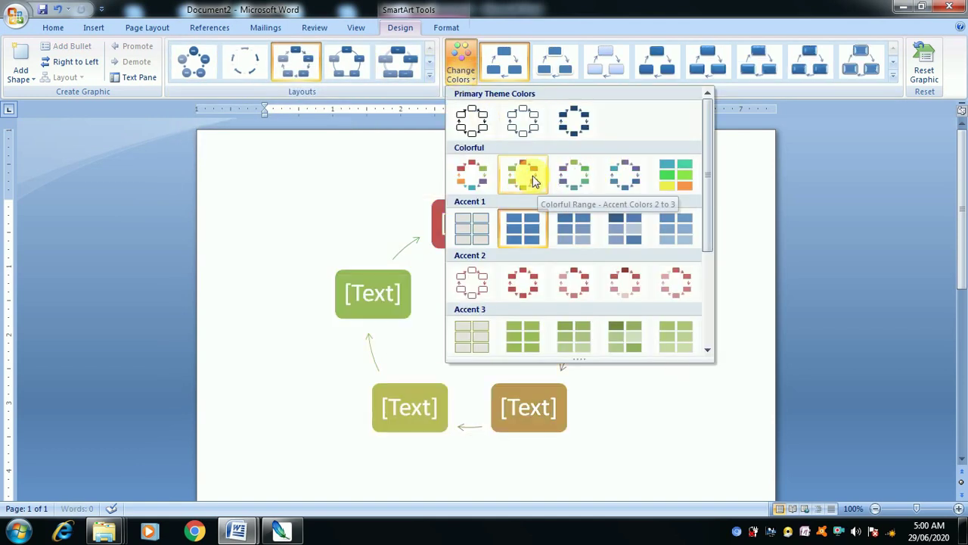
left_click(533, 176)
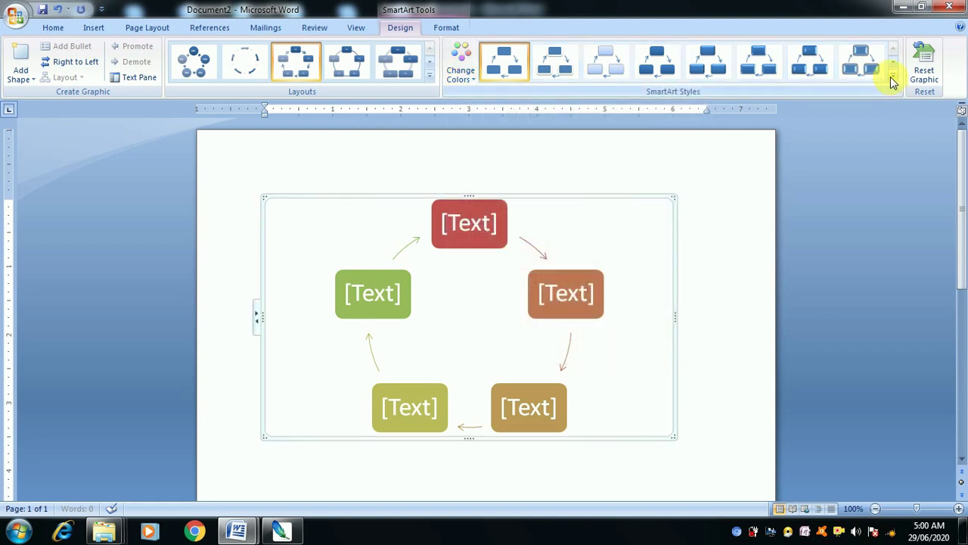
left_click(892, 76)
left_click(700, 75)
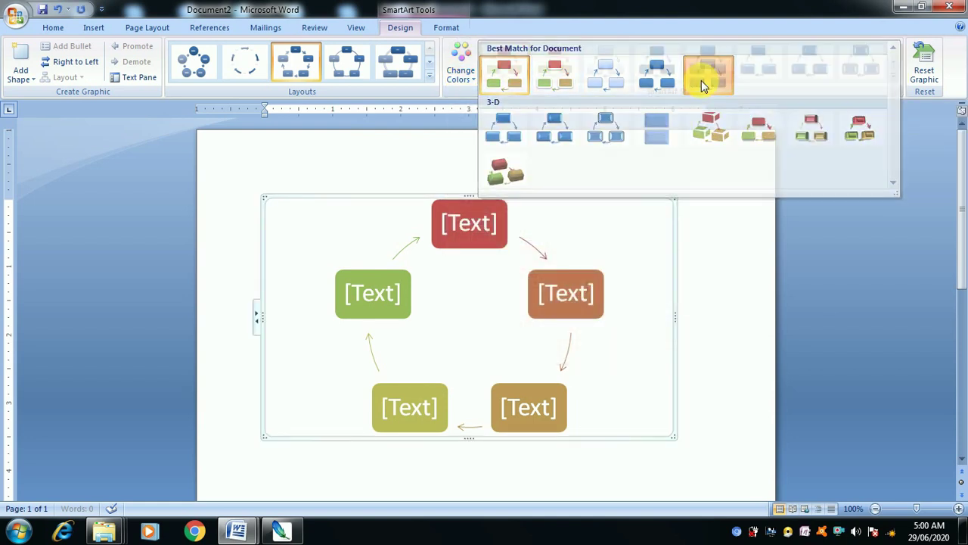
left_click(473, 226)
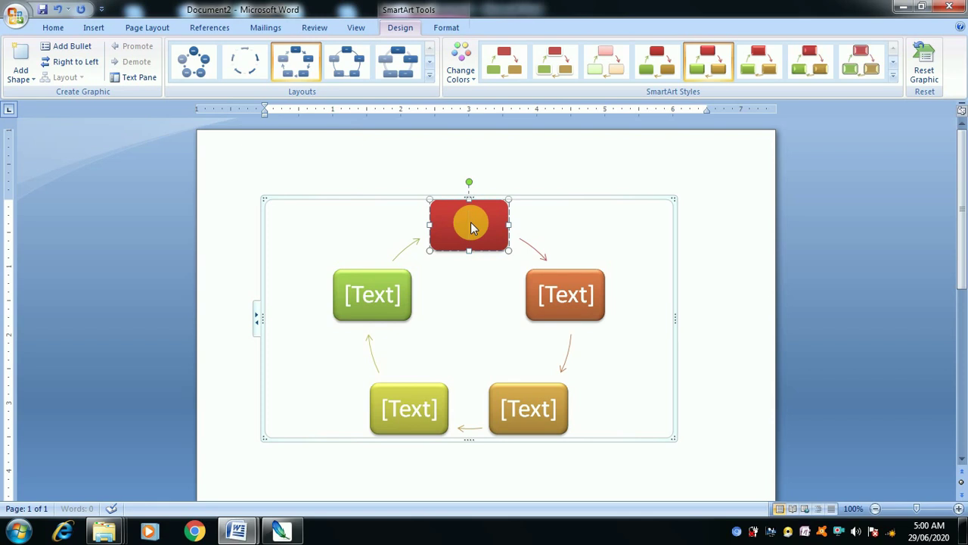
Step: Label the cycle boxes GRASS, DEER, LION, BIRDS and INSECTS
type("GRASS")
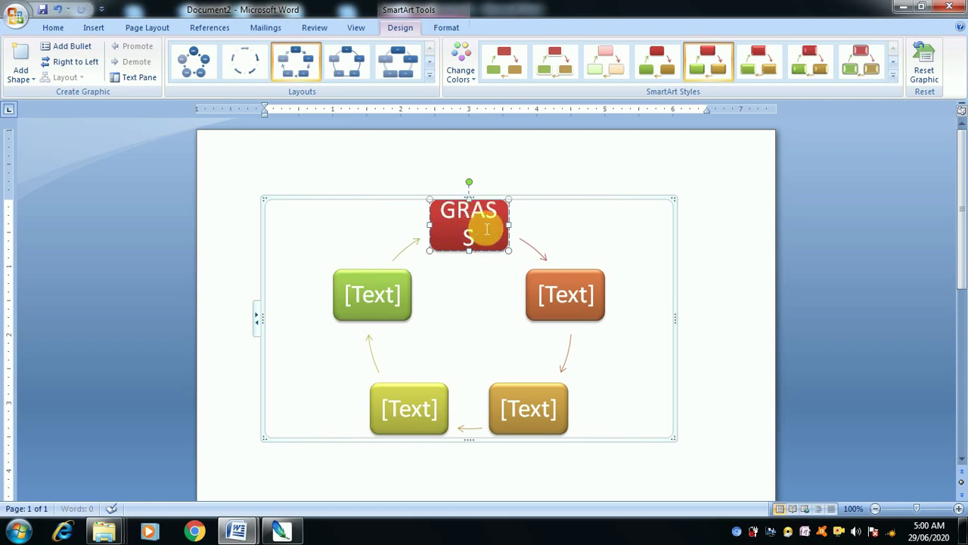
left_click(566, 301)
type("DEEER")
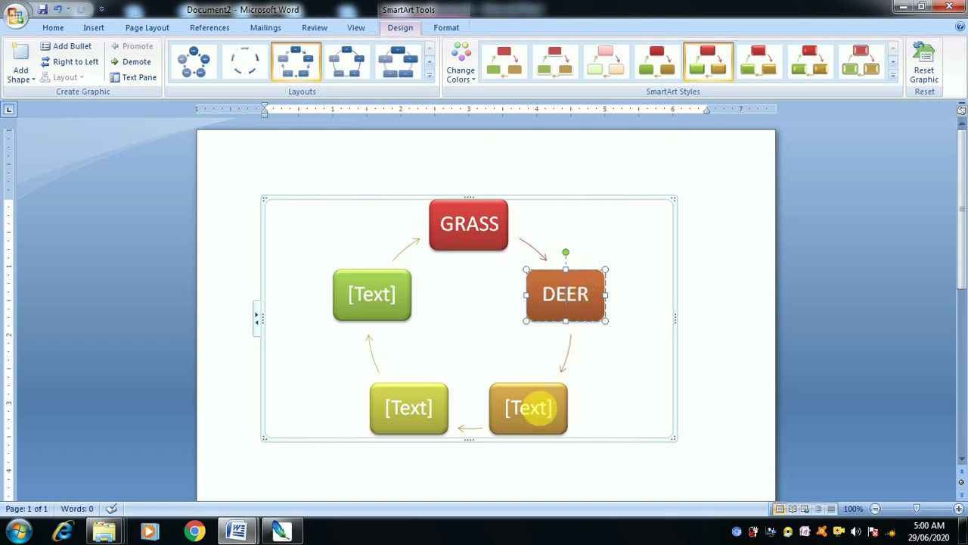
left_click(533, 413)
type("ION")
left_click(429, 413)
type("BIRDS")
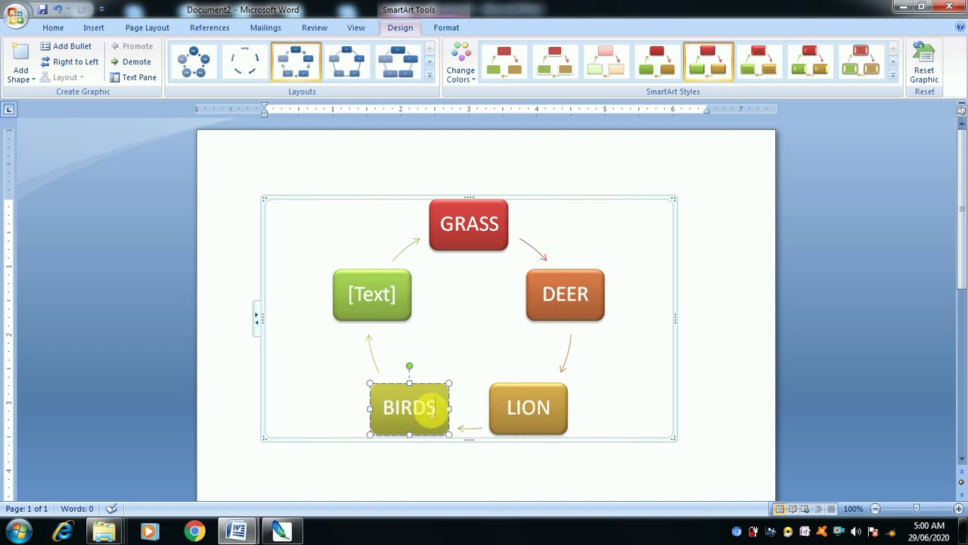
left_click(382, 301)
type("INSECTS")
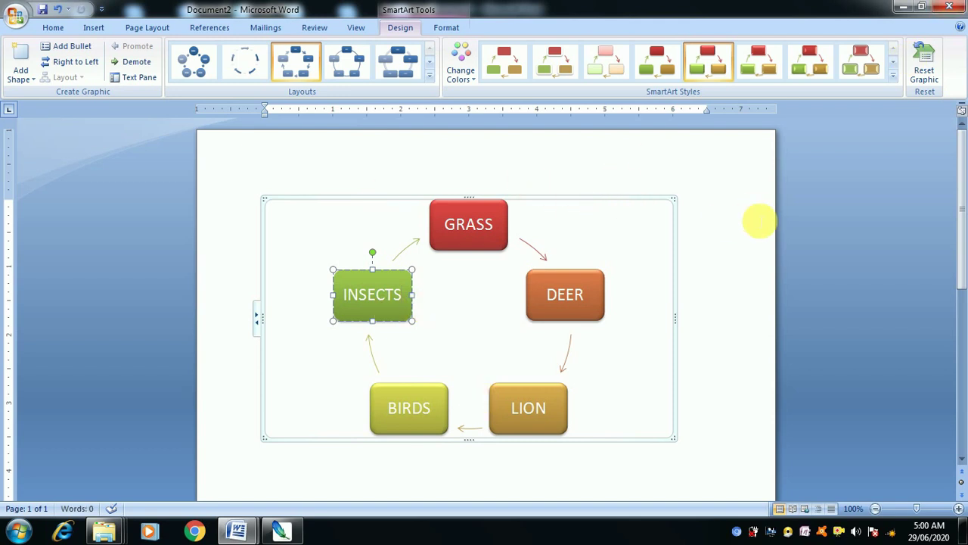
left_click(707, 239)
Step: Add a shape after INSECTS, undo it, and start a new blank document
left_click(378, 320)
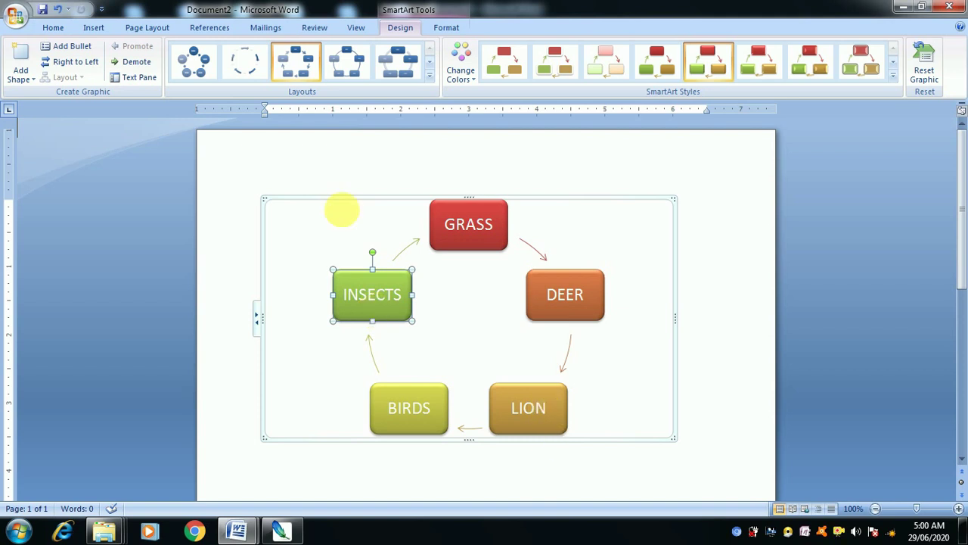
left_click(33, 83)
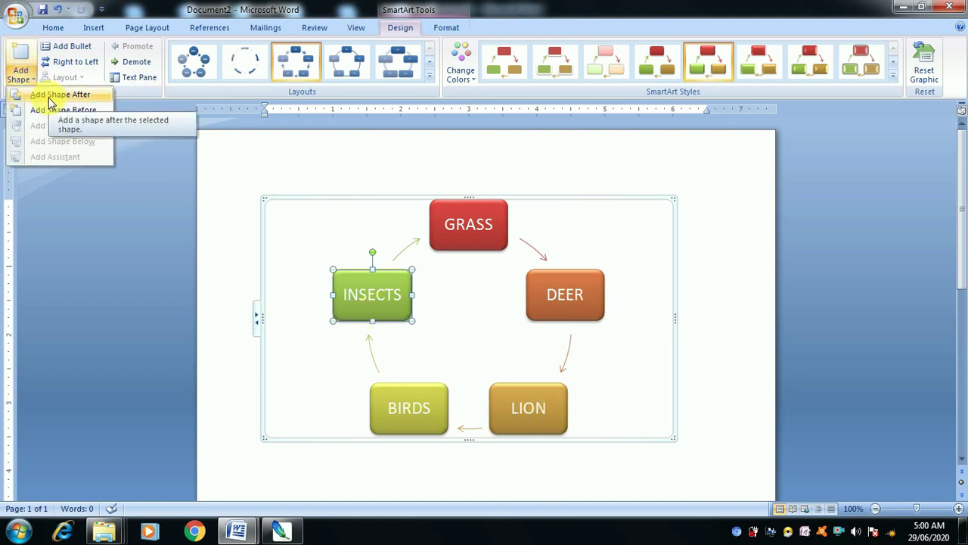
left_click(51, 95)
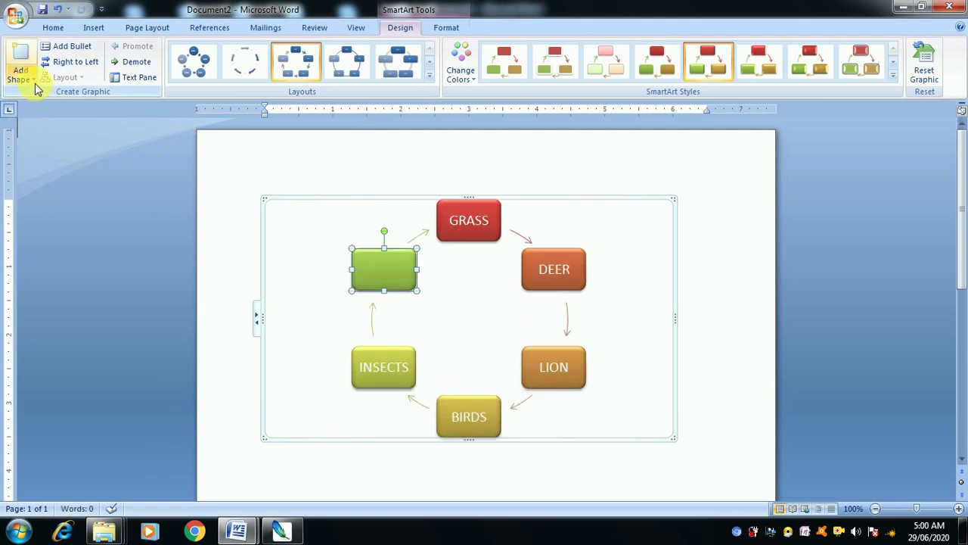
key("ctrl+z")
left_click(32, 81)
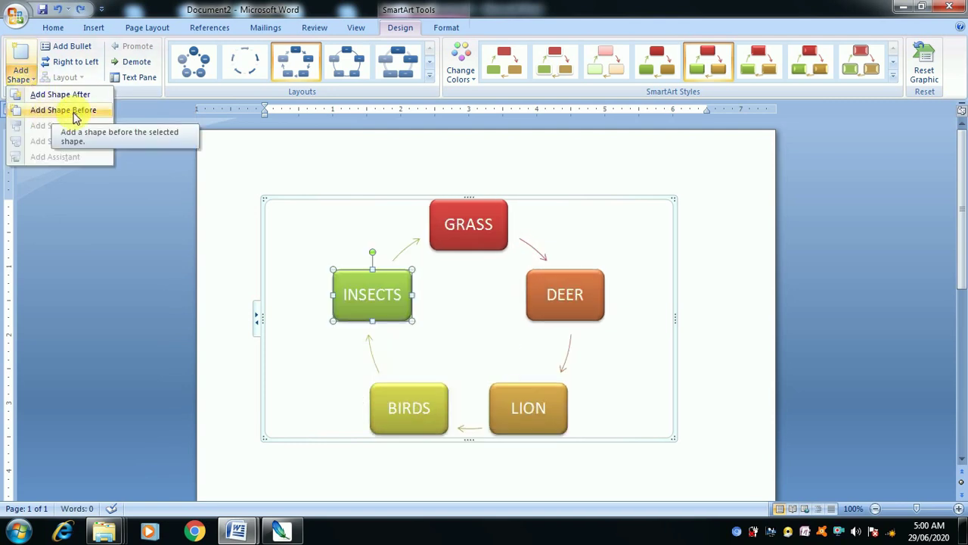
left_click(692, 308)
key("ctrl+n")
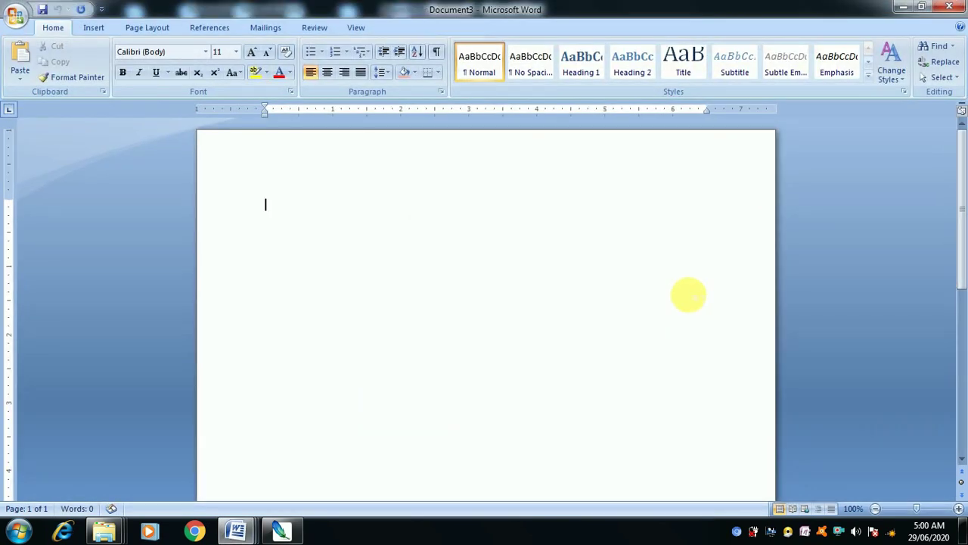
Step: Insert the second Hierarchy SmartArt layout into the new document
left_click(97, 31)
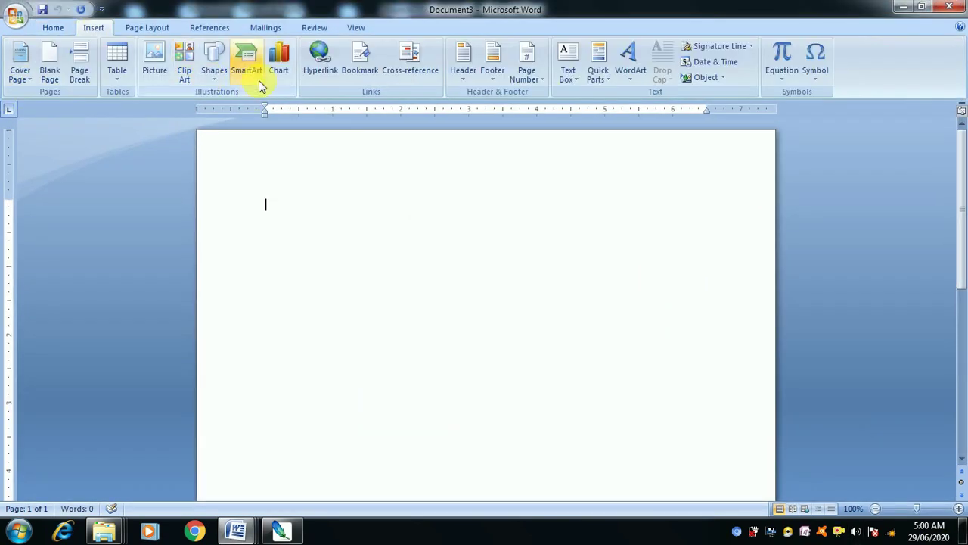
left_click(249, 62)
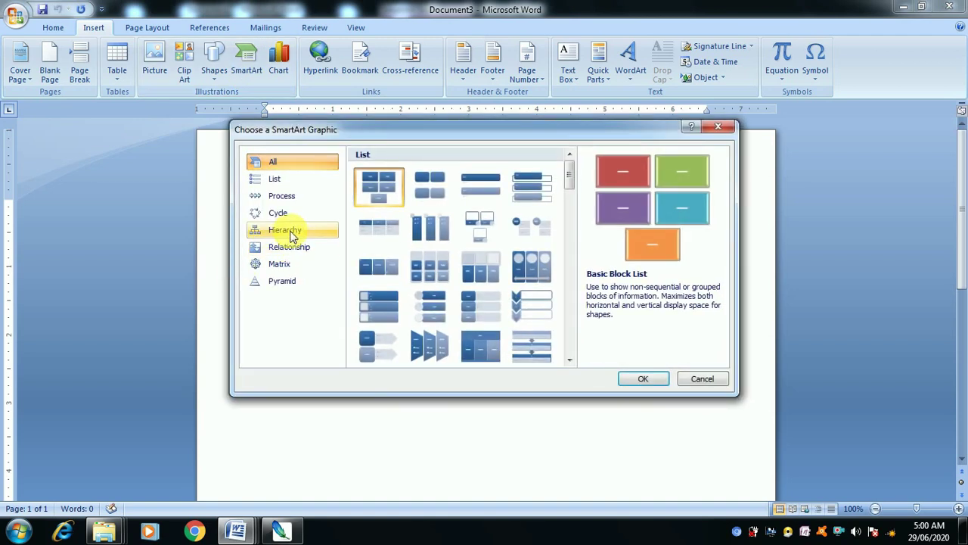
left_click(294, 231)
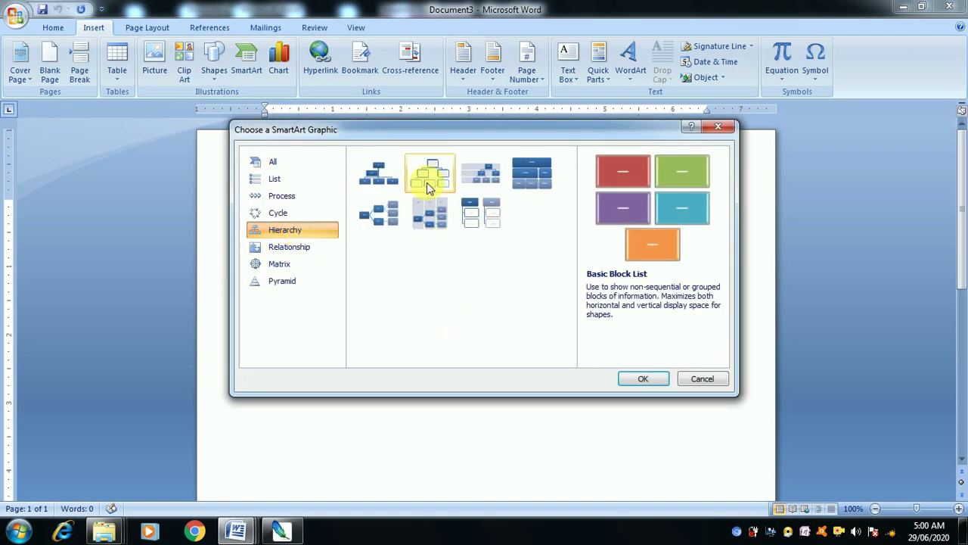
left_click(427, 180)
left_click(643, 380)
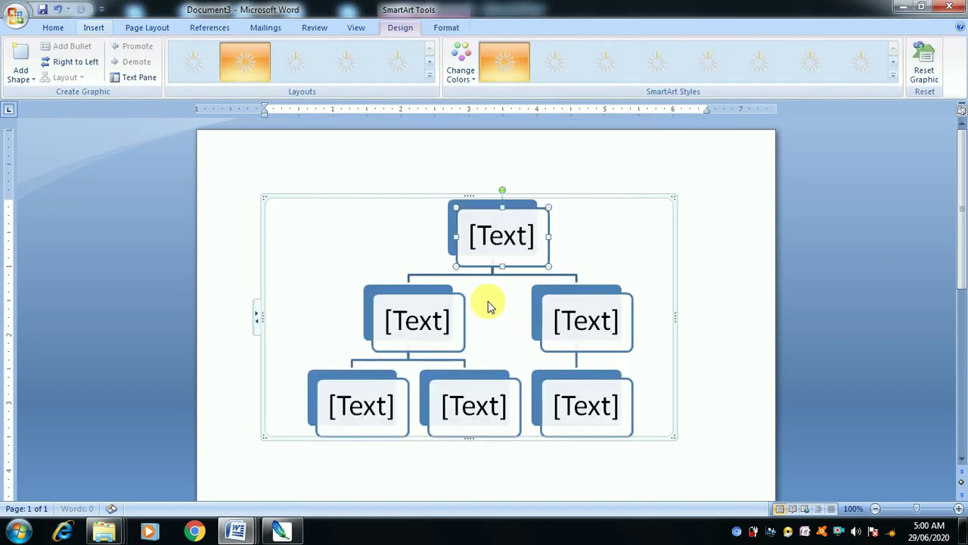
Step: Label the chart DEVICES over INPUT (MOUSE, KEY BOARD) and OUT PUT (SPEKAER)
left_click(499, 247)
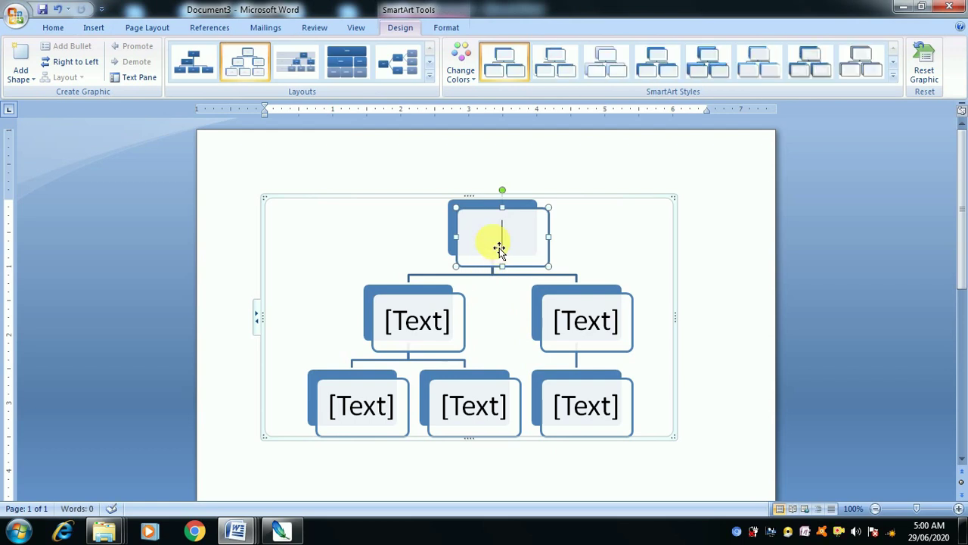
type("DEVICES")
left_click(418, 333)
type("INPUT")
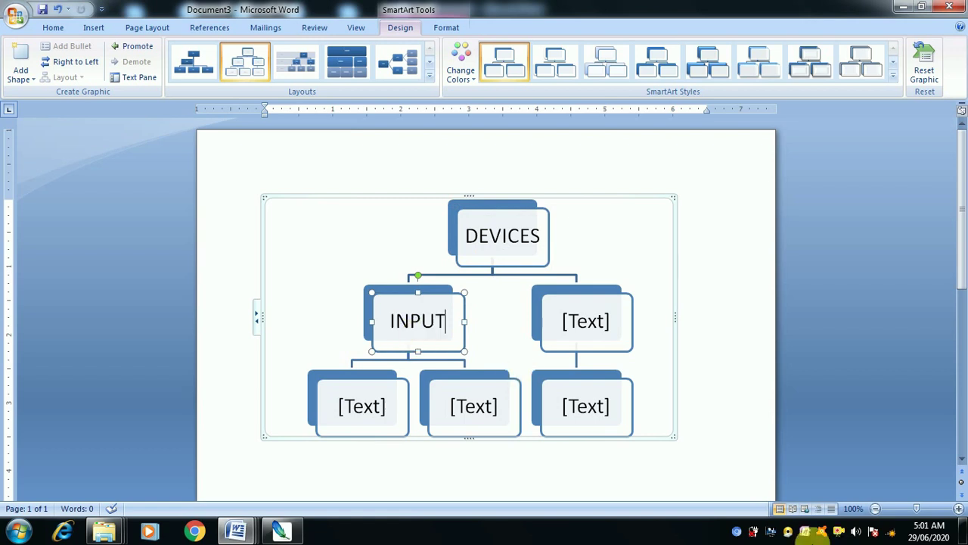
left_click(363, 407)
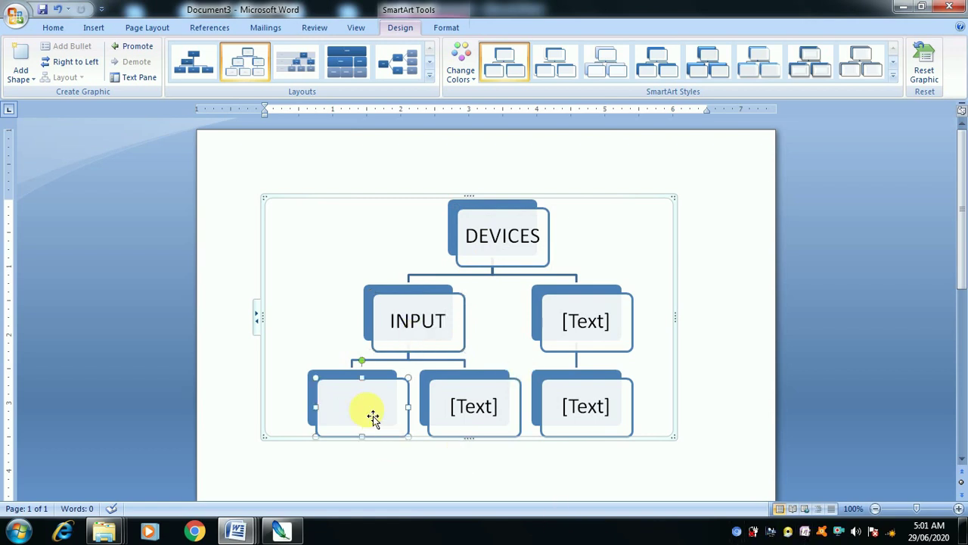
type("MOUSE")
left_click(488, 412)
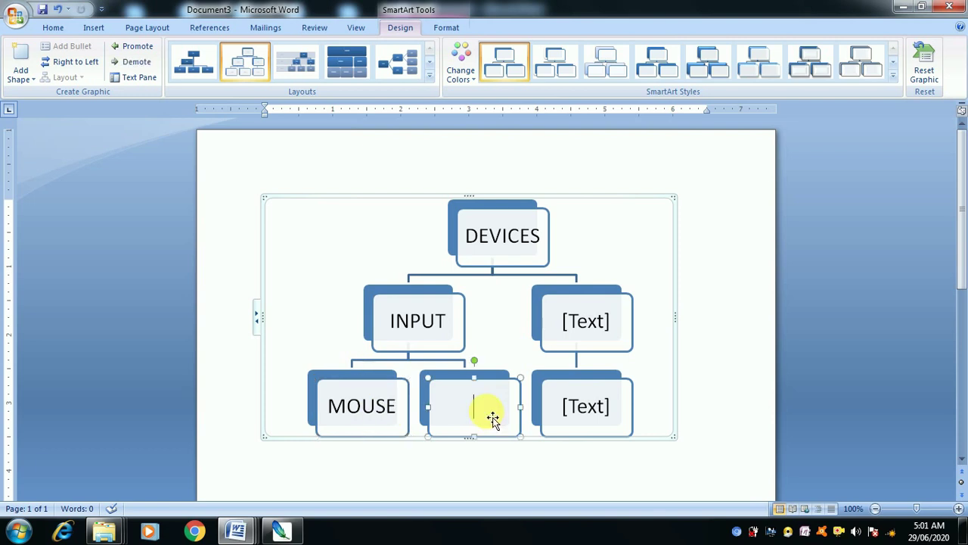
type("KEY BOARD")
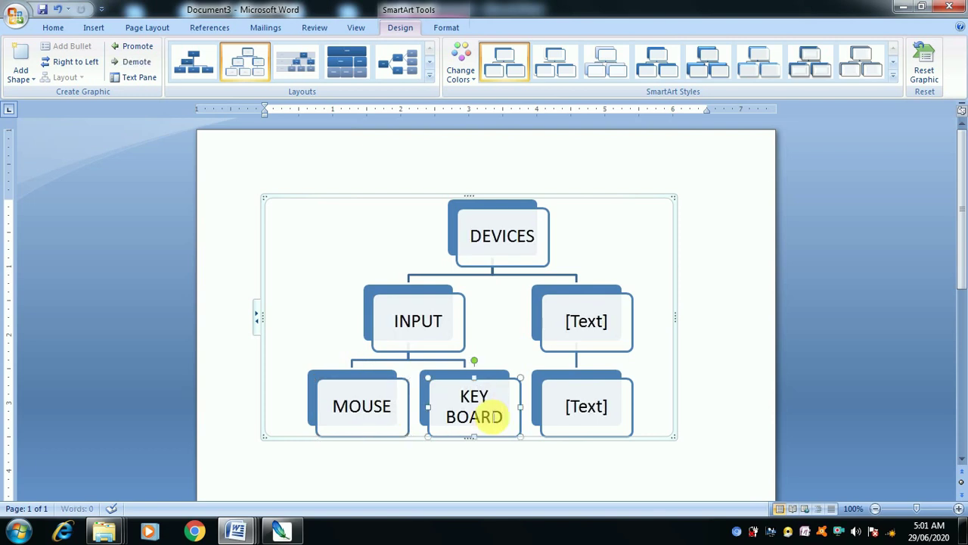
left_click(590, 326)
type("OUT PUT")
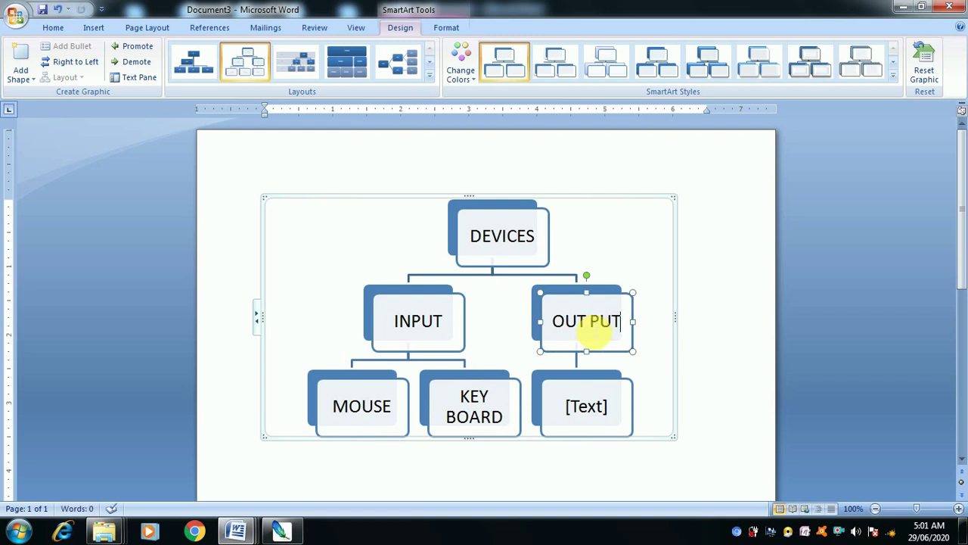
type("SPEKAER")
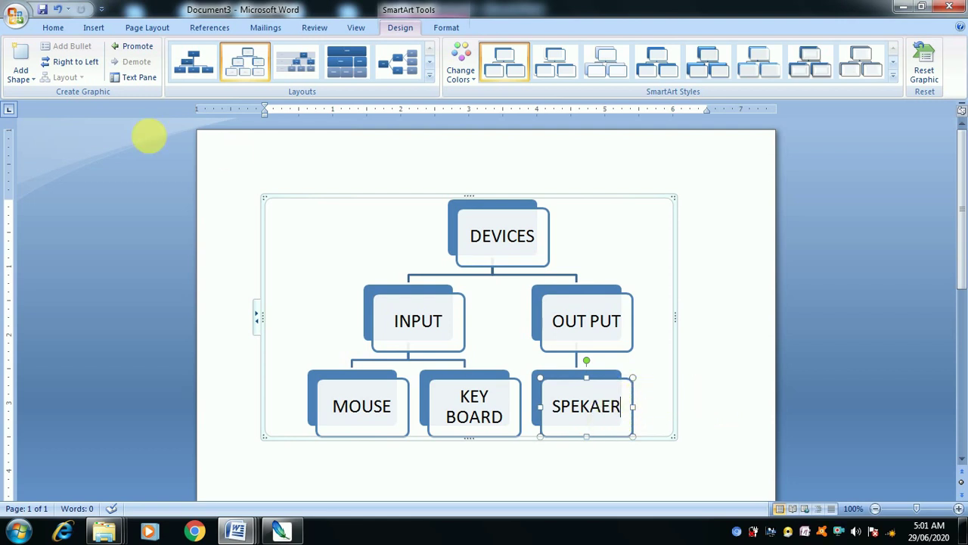
left_click(32, 81)
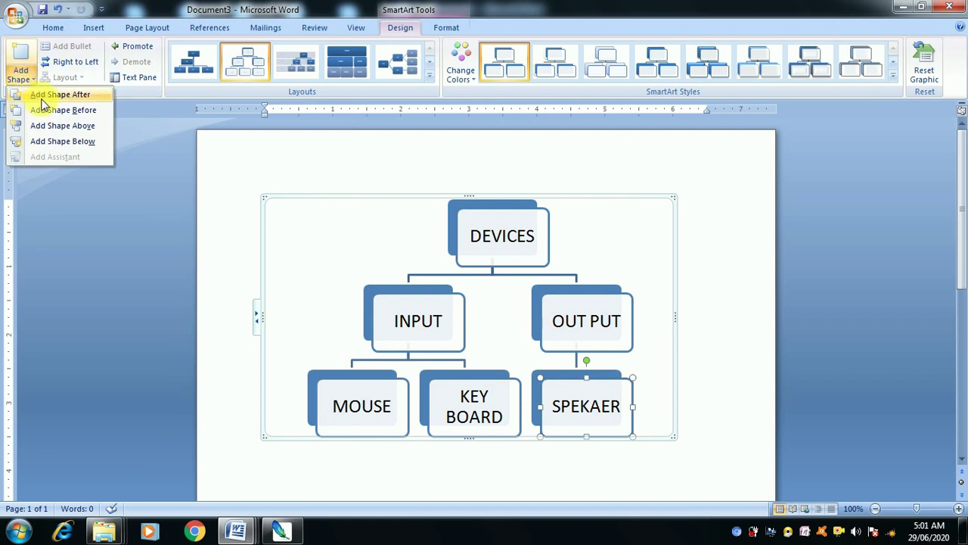
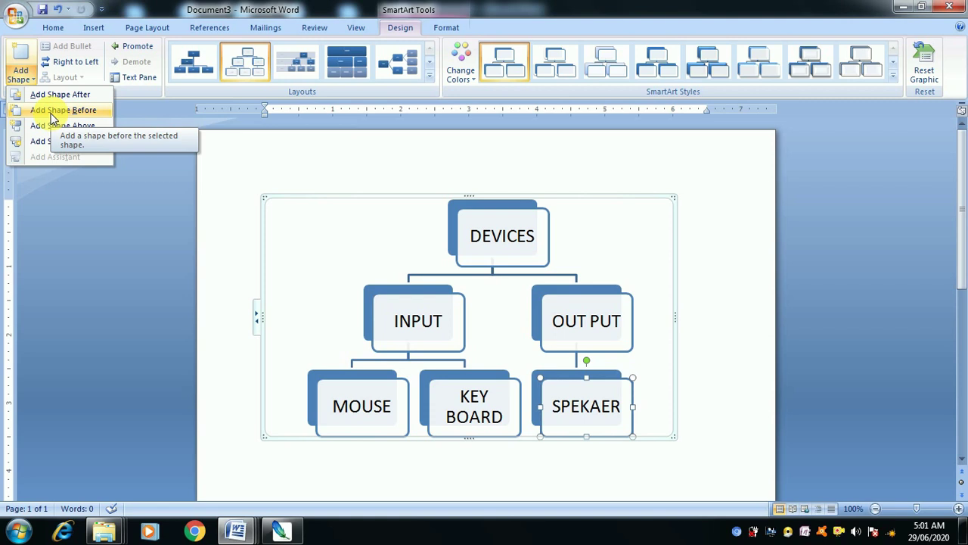
Step: Add a MONITOR box before SPEKAER, then try shapes above and below and remove them
left_click(51, 112)
type("MONIT")
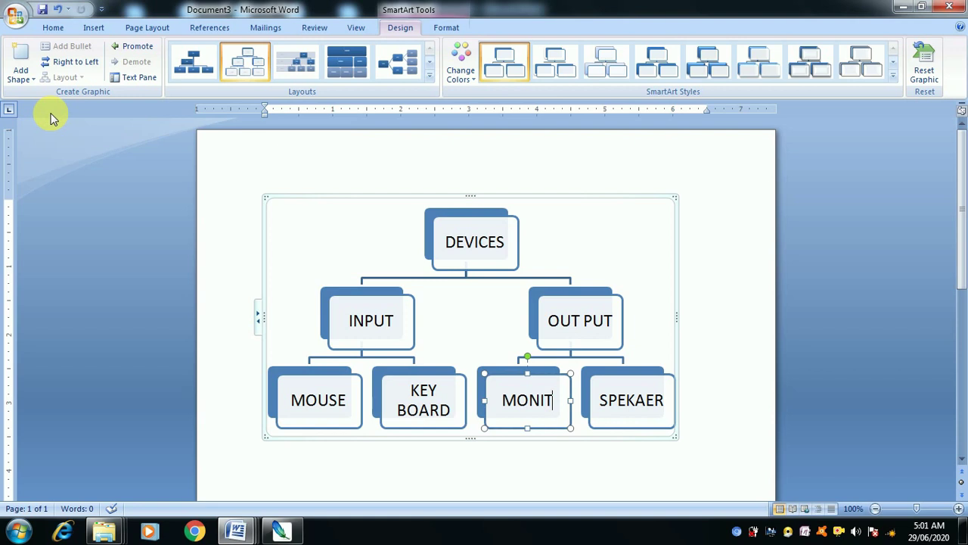
type("OR")
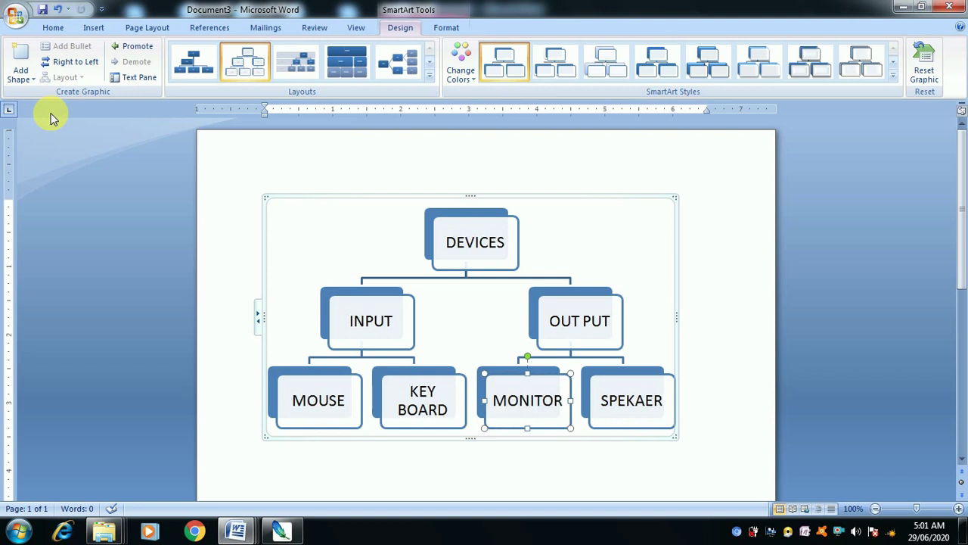
left_click(23, 79)
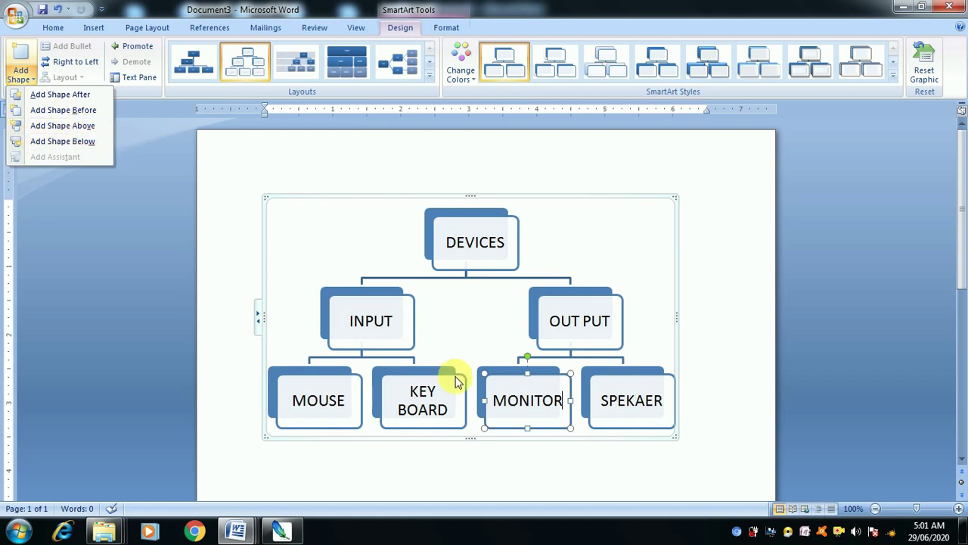
left_click(83, 126)
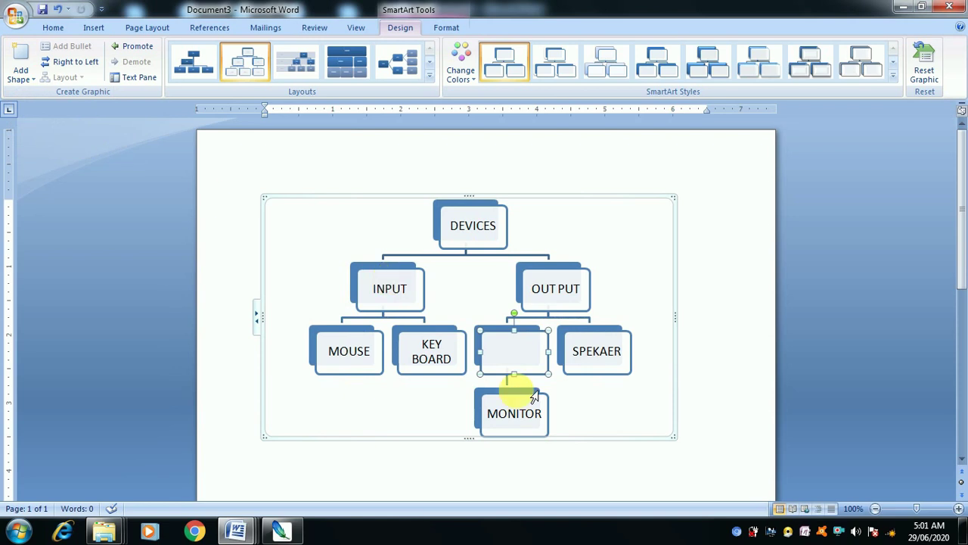
key("Delete")
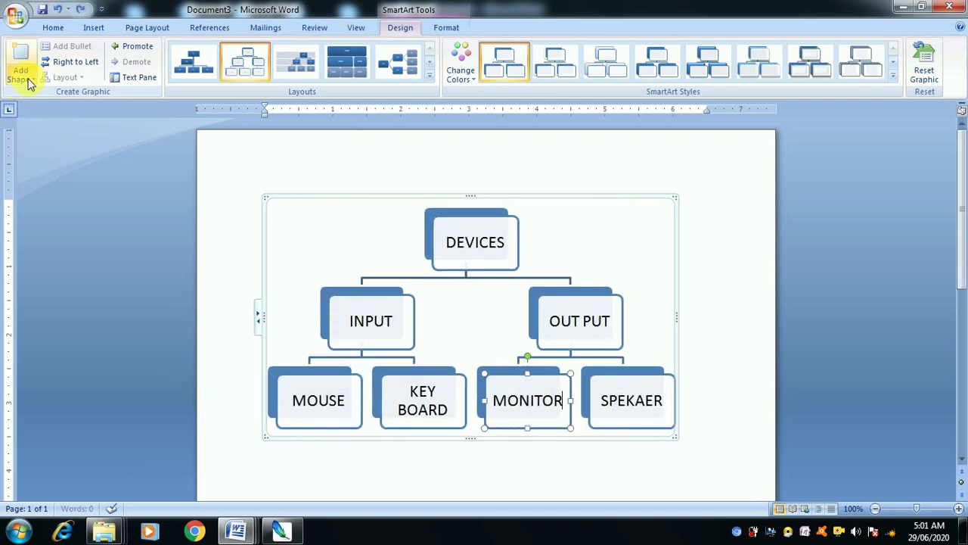
left_click(20, 72)
left_click(75, 143)
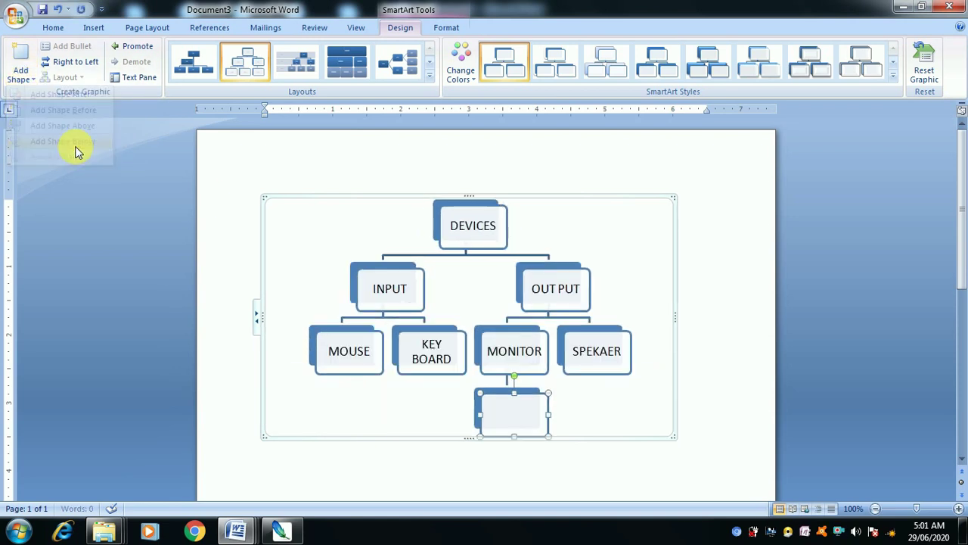
key("ctrl+z")
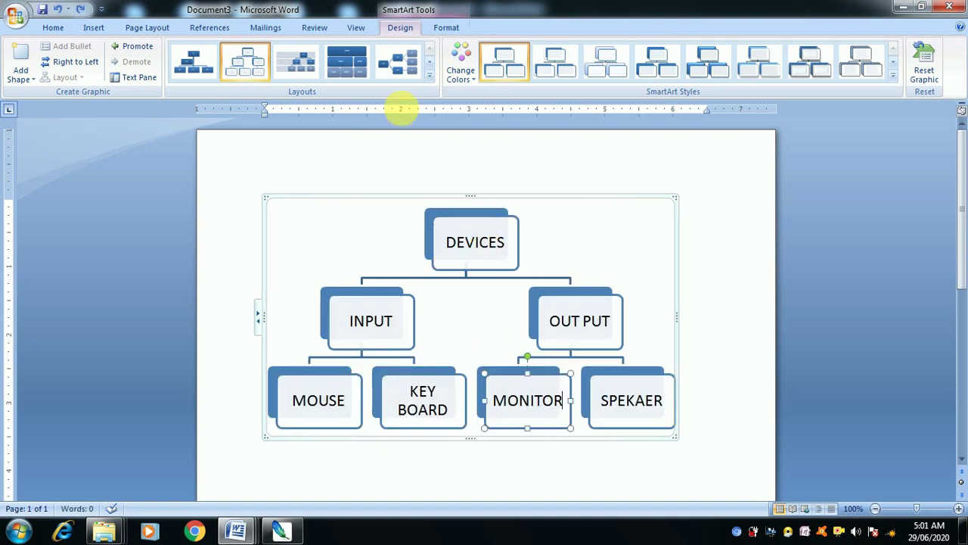
Step: Give the DEVICES diagram the Horizontal Hierarchy layout, a Colorful color scheme and a beveled 3D style
left_click(429, 77)
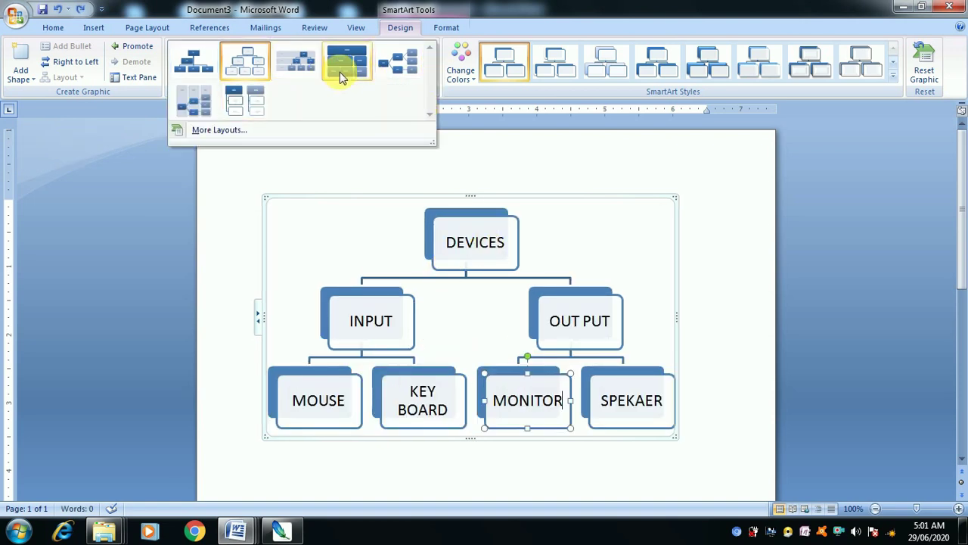
left_click(385, 68)
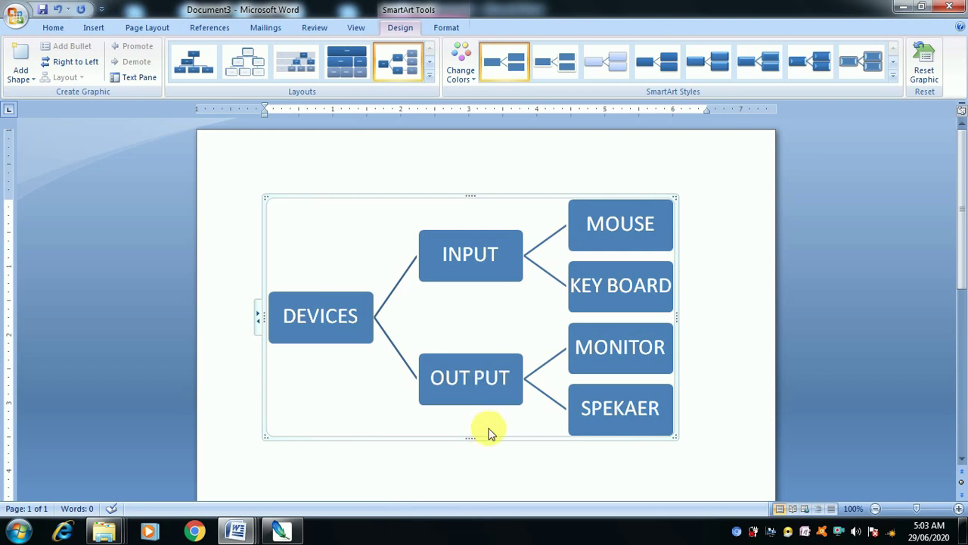
left_click(461, 69)
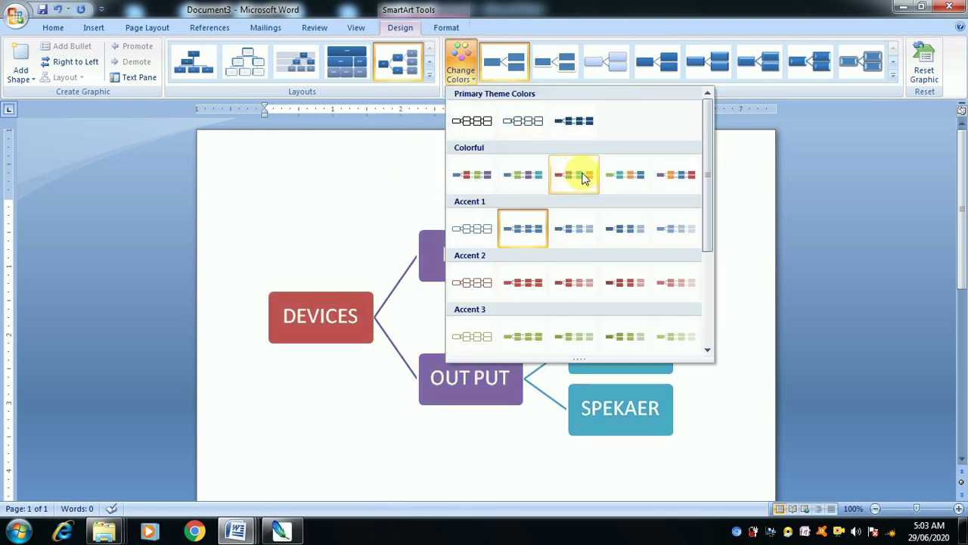
left_click(581, 175)
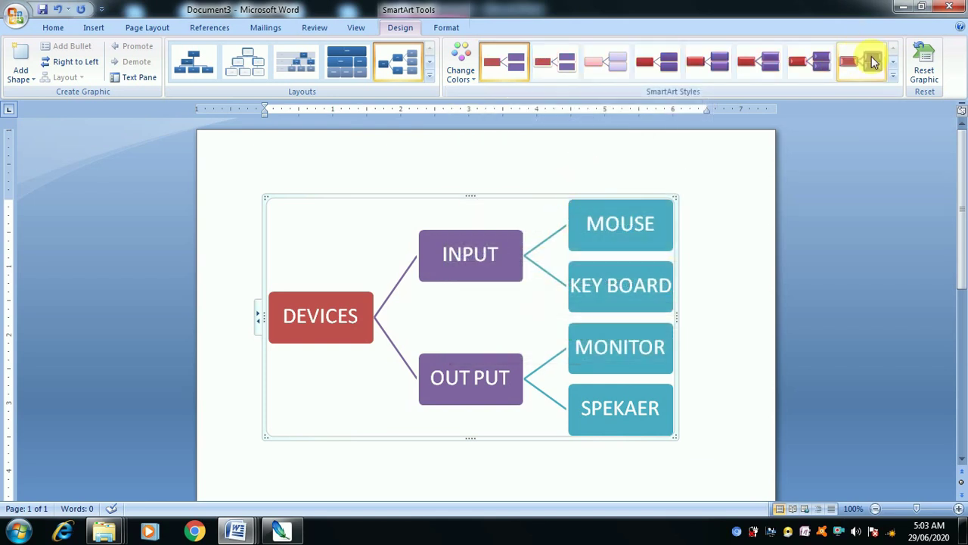
left_click(811, 60)
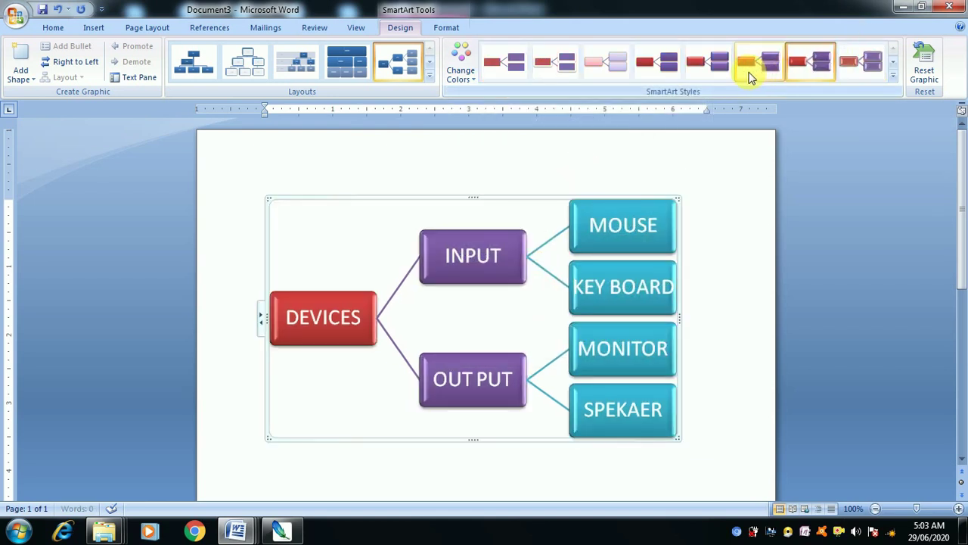
left_click(766, 250)
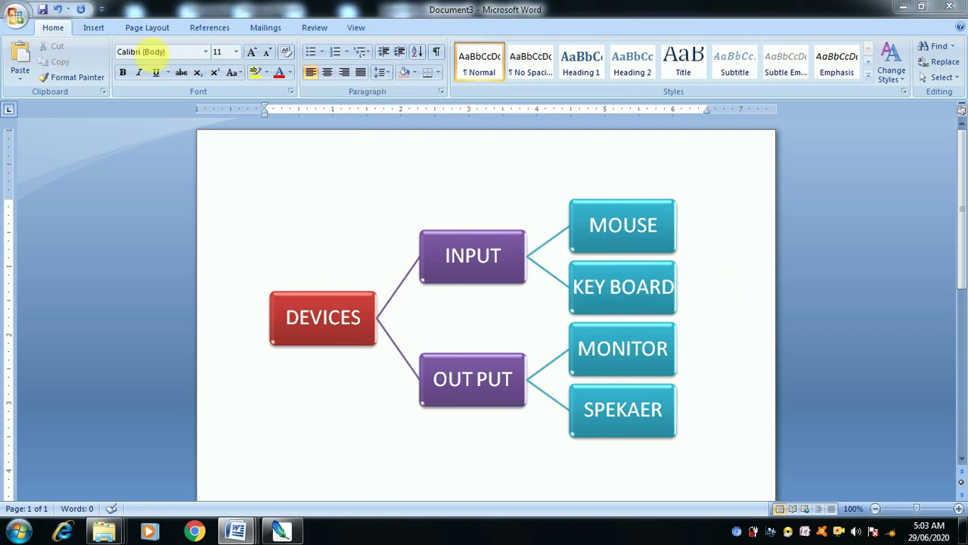
Step: Insert a Stacked Column chart into the blank document after previewing Line with Markers
left_click(89, 27)
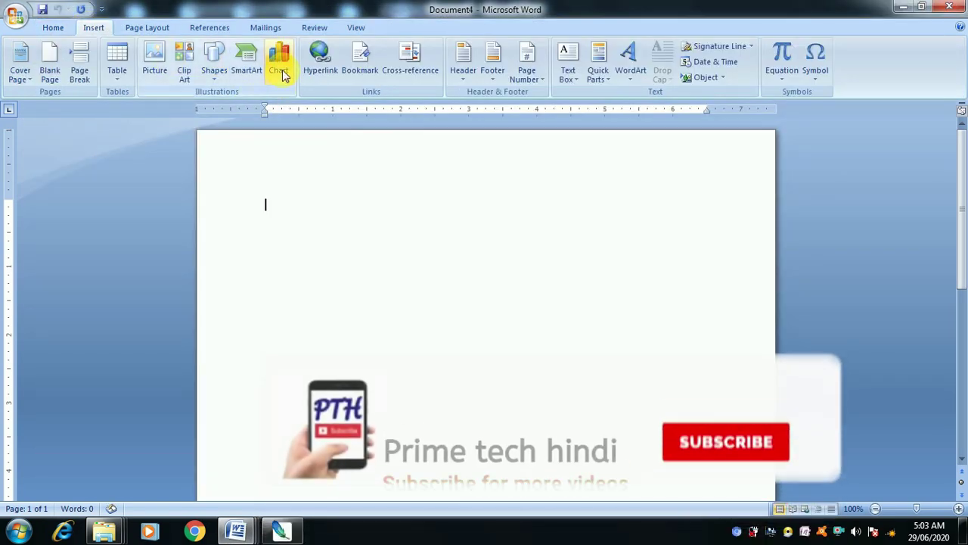
left_click(282, 70)
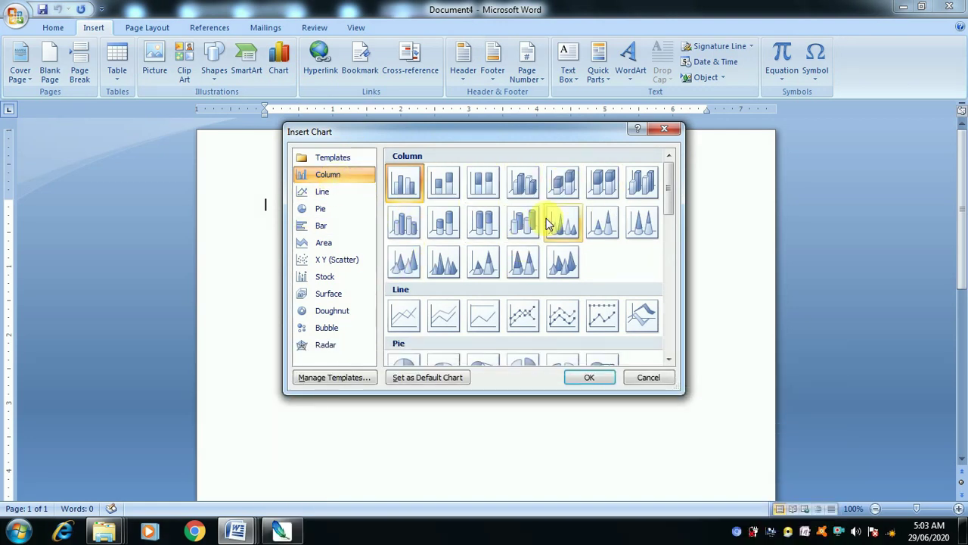
left_click(319, 195)
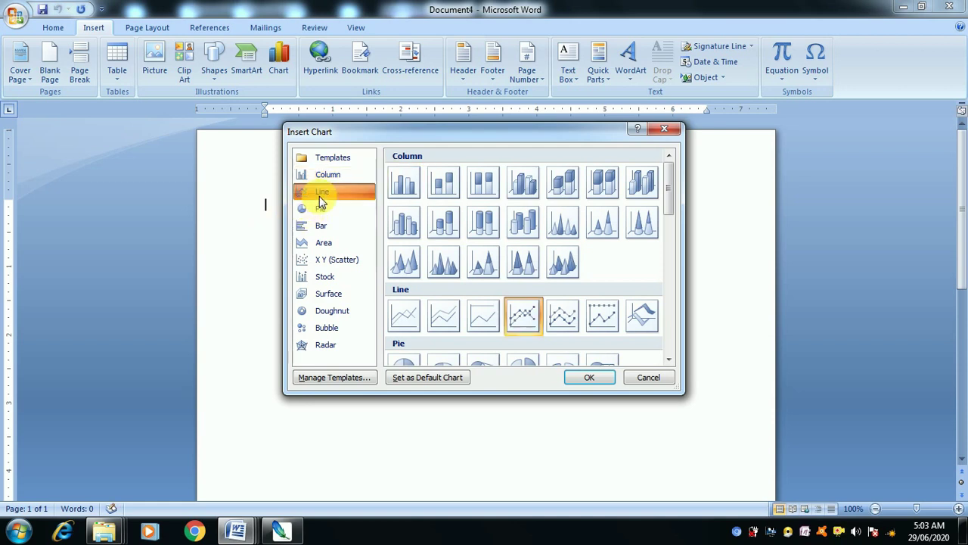
left_click(522, 315)
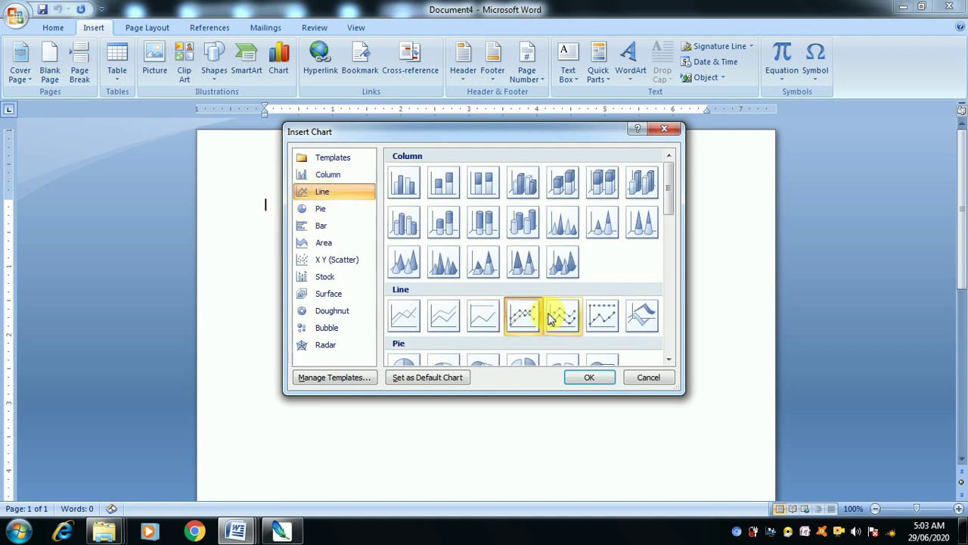
left_click(326, 179)
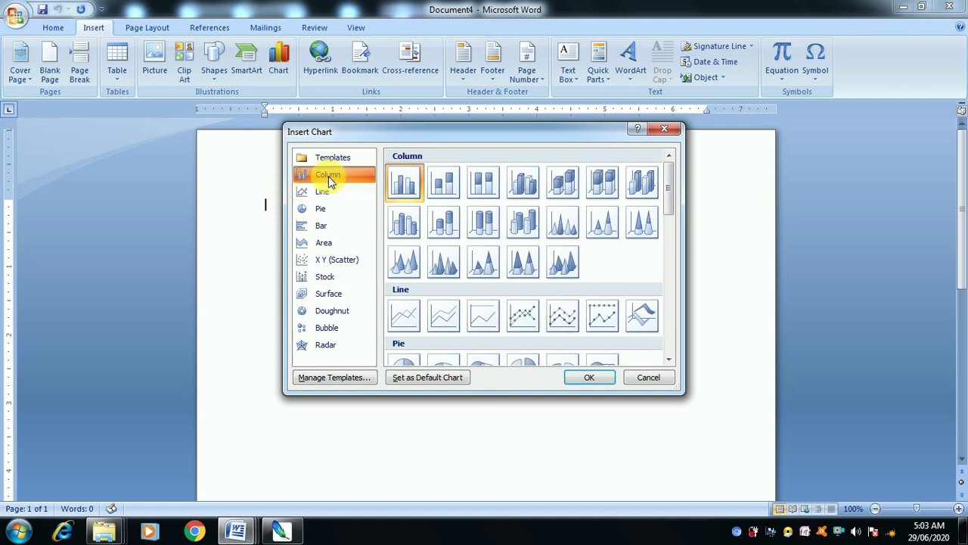
left_click(445, 185)
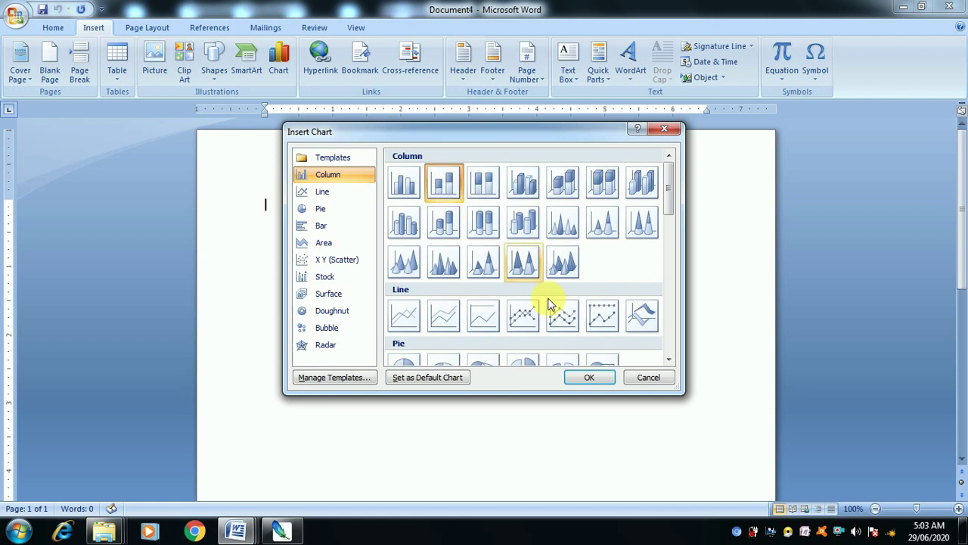
left_click(590, 378)
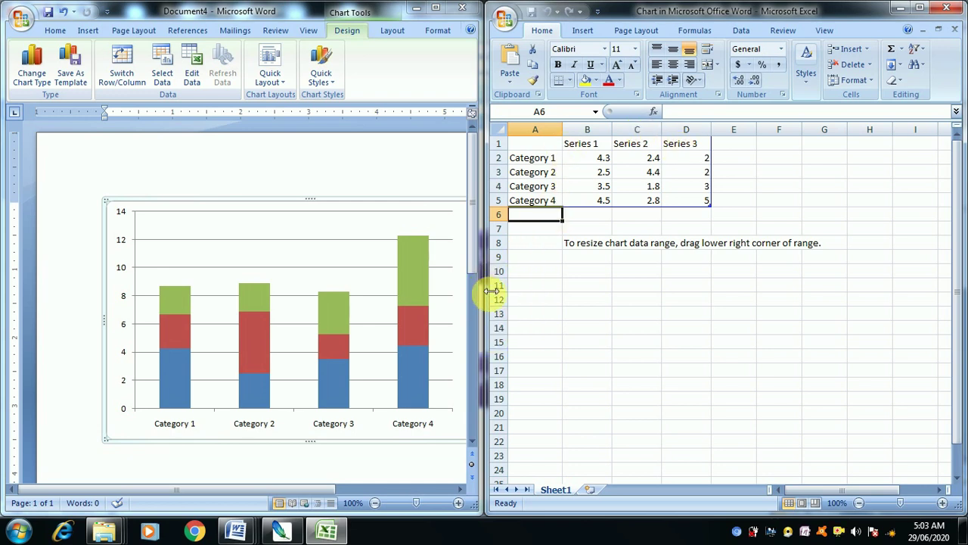
Step: Rename the chart's categories to RAM, SHYAM, NAVEEN and JEEVAN
mouse_move(494, 291)
left_mouse_down()
mouse_move(537, 292)
mouse_move(518, 301)
left_mouse_up()
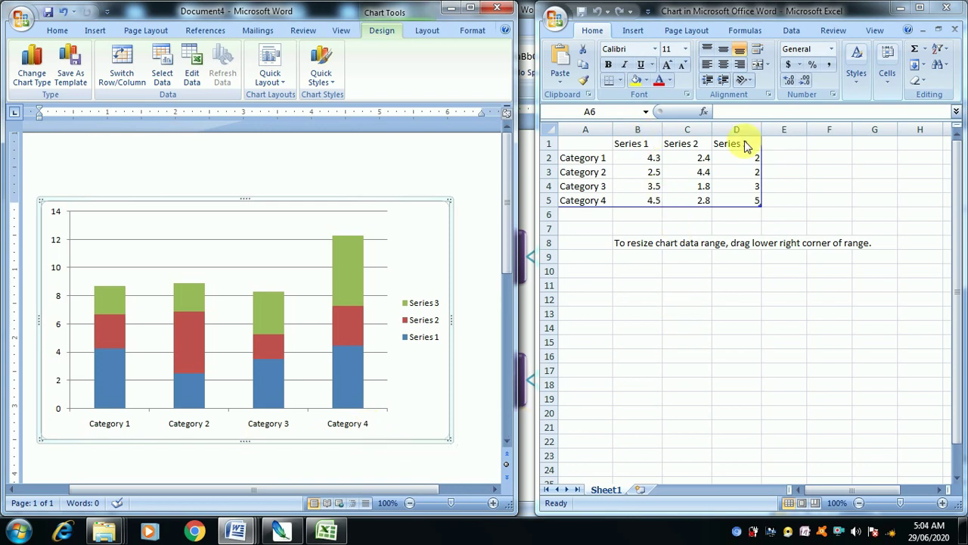
left_click(590, 160)
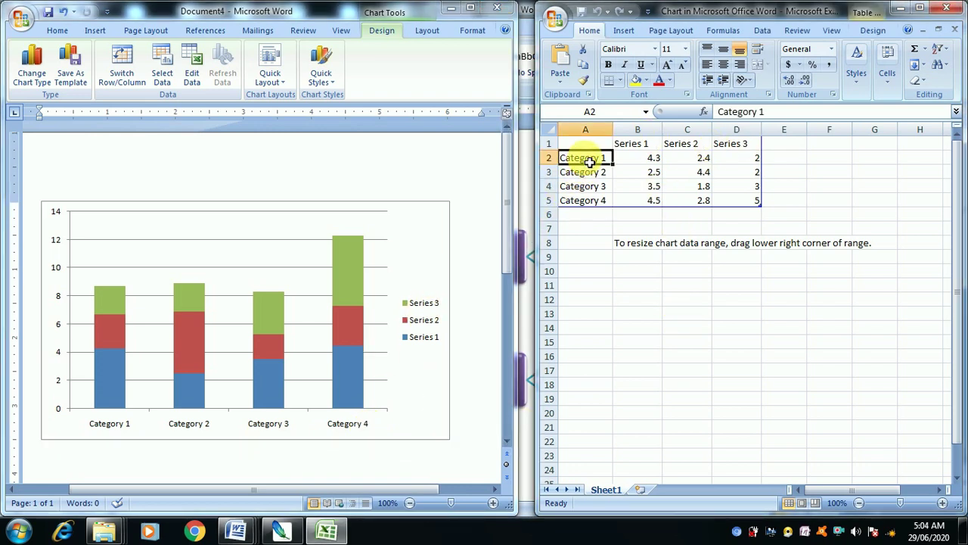
type("RAM")
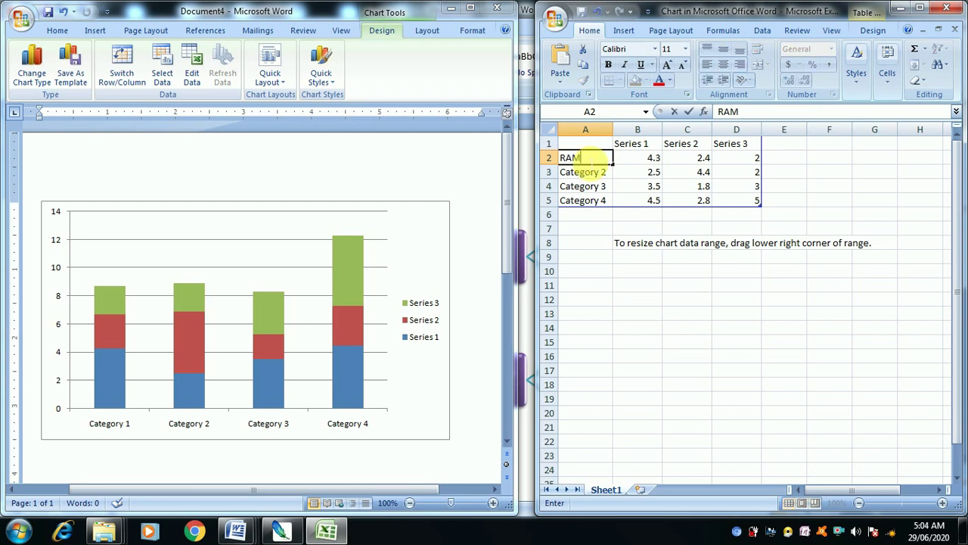
key("Return")
type("SH")
key("Return")
type("NAVEEN")
key("Return")
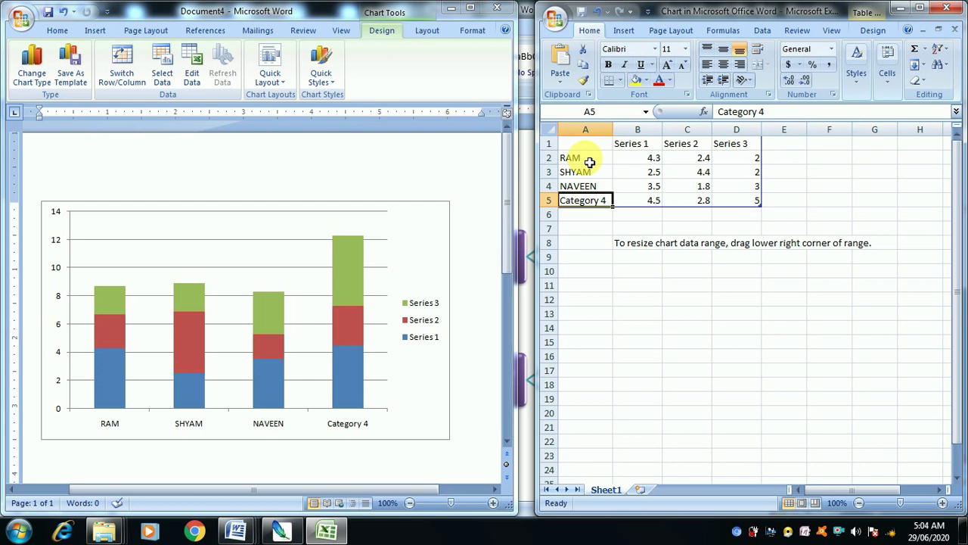
type("JEEVAN")
key("Return")
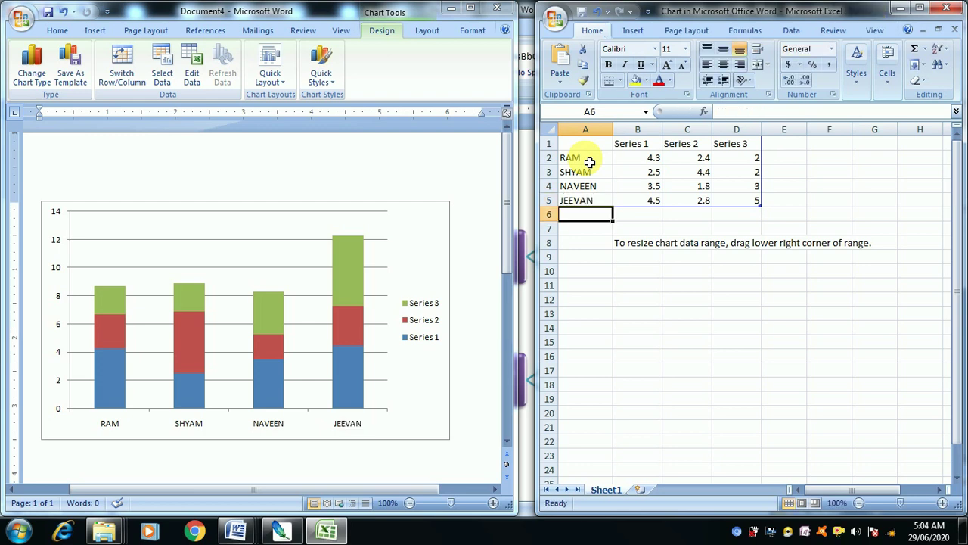
Step: Rename the series headers to MATH, SST, SCI and add a fourth series, COMP
key("Up")
key("Up")
key("Up")
key("Up")
key("Up")
key("Right")
type("MA")
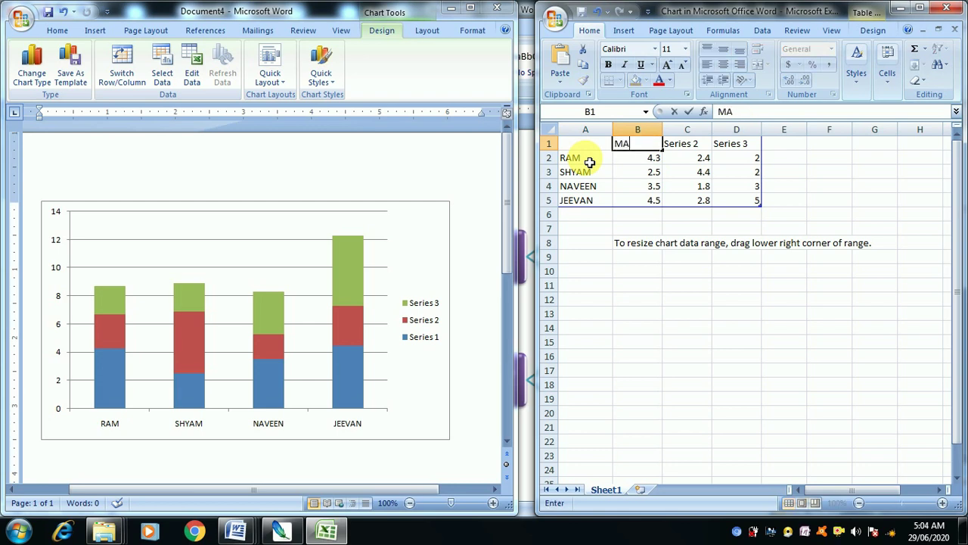
key("Tab")
type("SST")
key("Tab")
type("S")
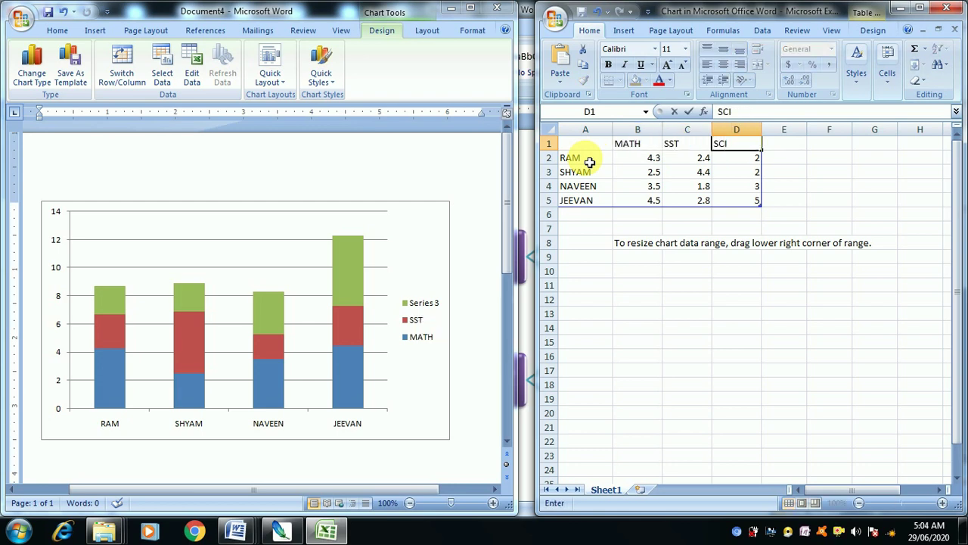
key("Tab")
type("CO")
key("Tab")
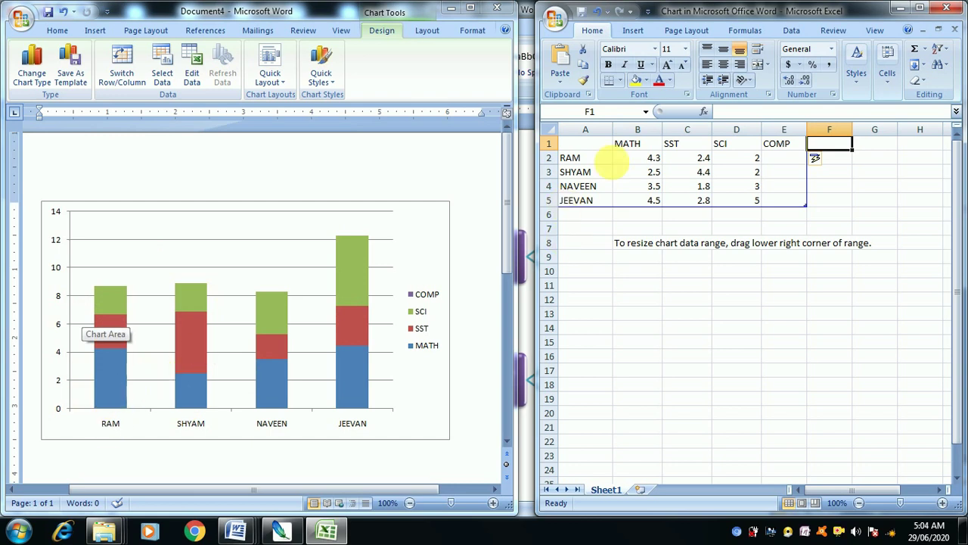
Step: Give RAM a mark of 10 in MATH, SST, SCI and COMP
left_click(627, 162)
type("10")
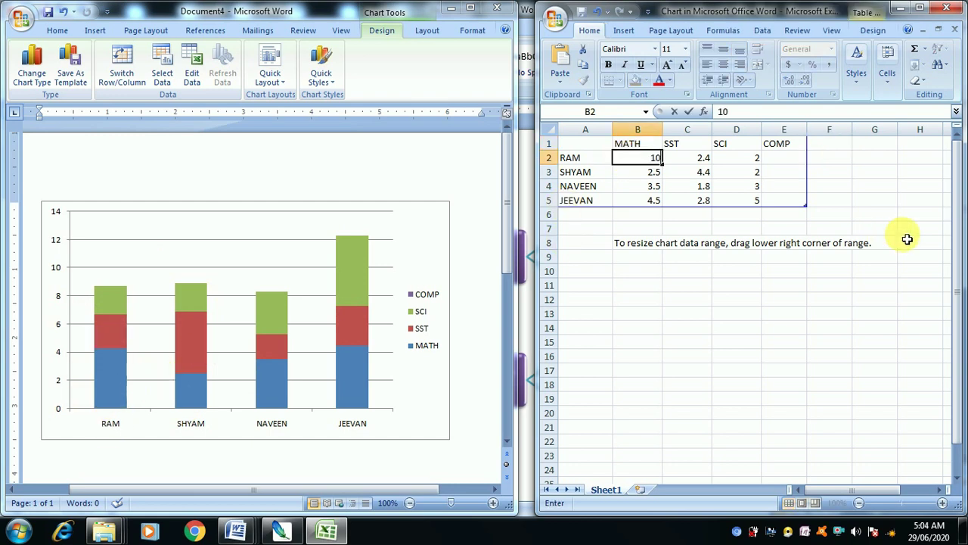
key("Tab")
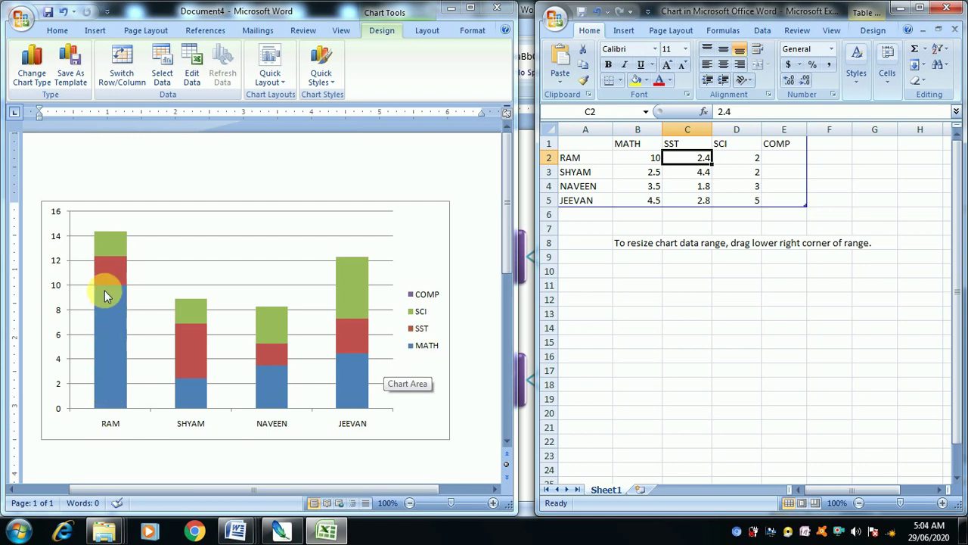
type("10")
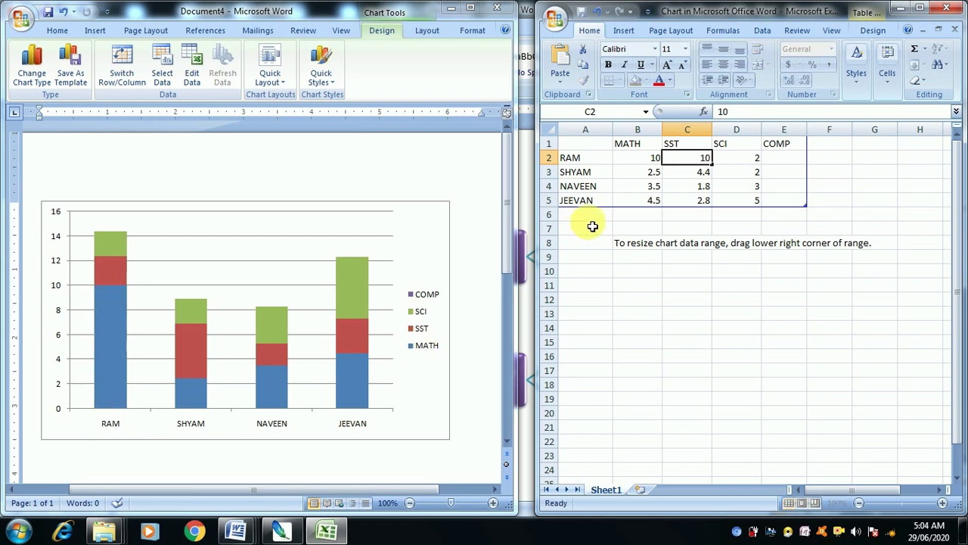
key("Tab")
type("10")
key("Tab")
type("10")
key("Return")
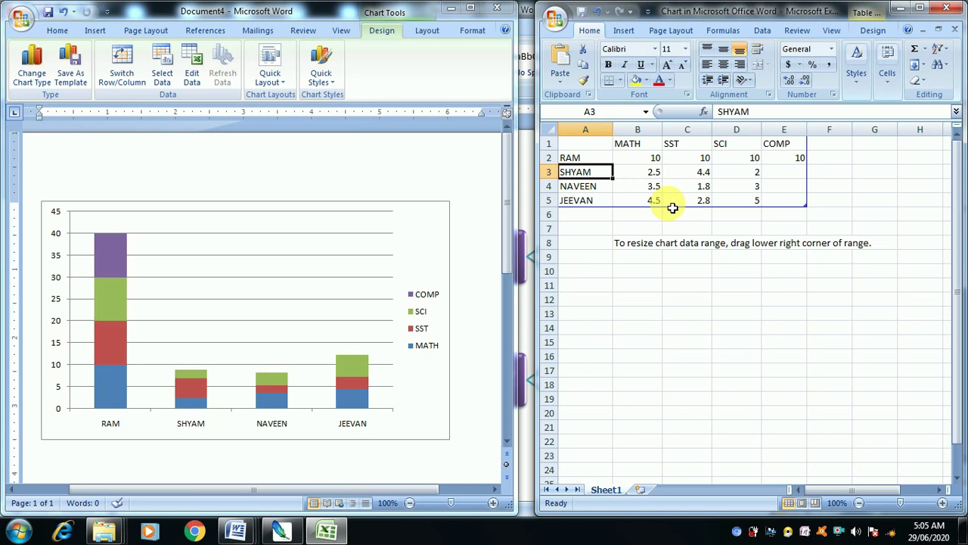
left_click(471, 8)
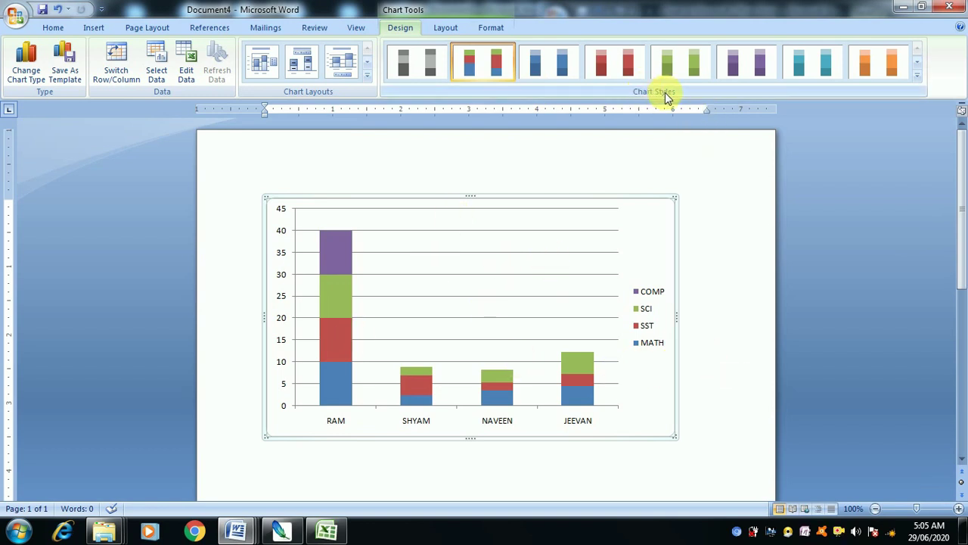
Step: Apply the glossy multicolour chart style, then Layout 2 followed by Layout 5 with data table
left_click(917, 75)
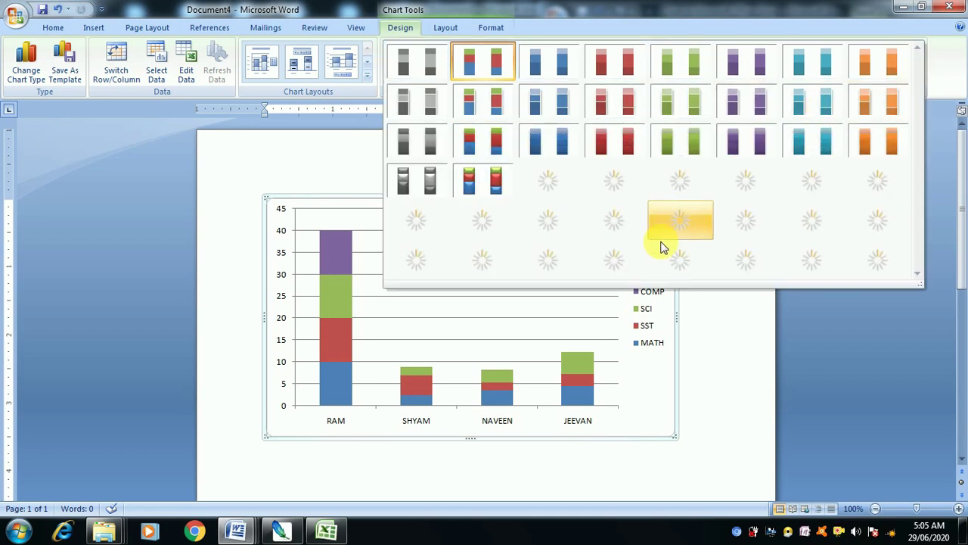
left_click(485, 185)
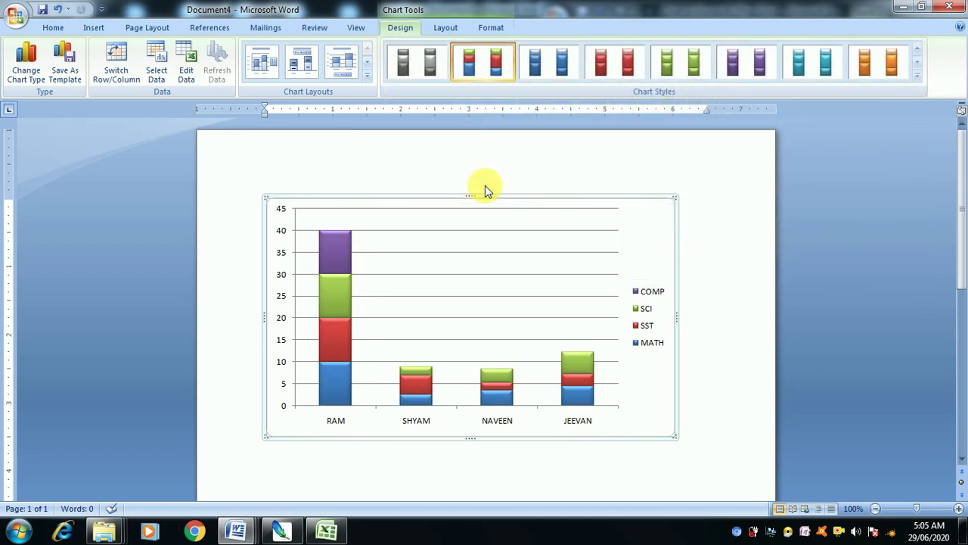
left_click(308, 71)
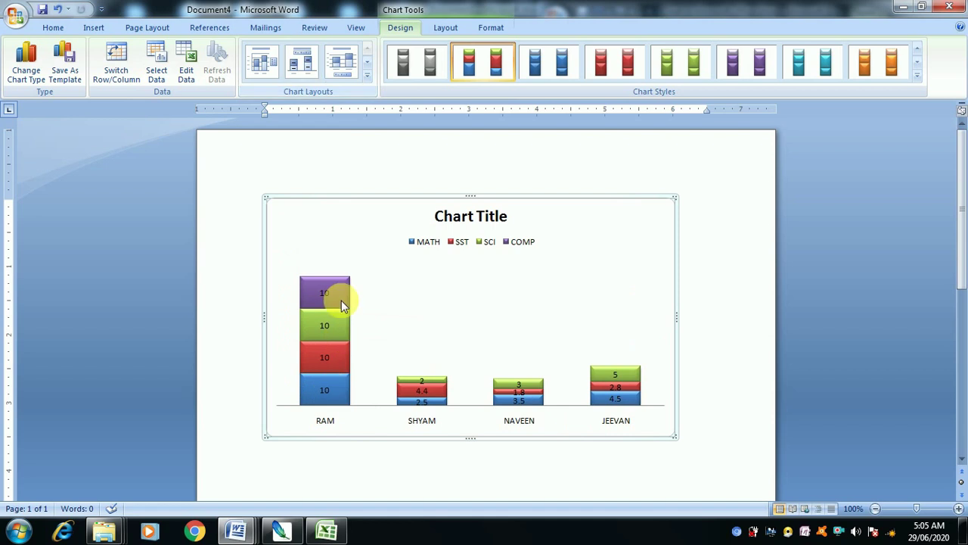
left_click(367, 76)
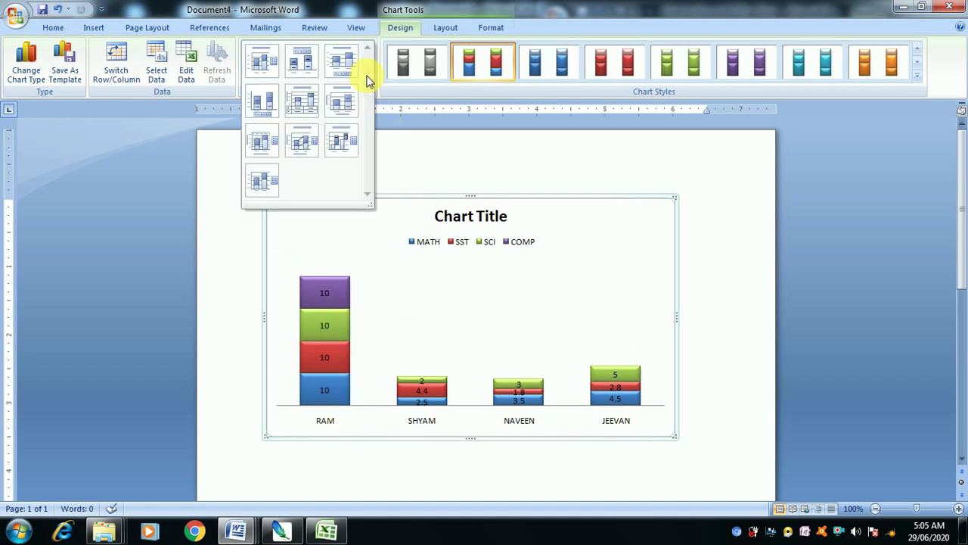
left_click(306, 111)
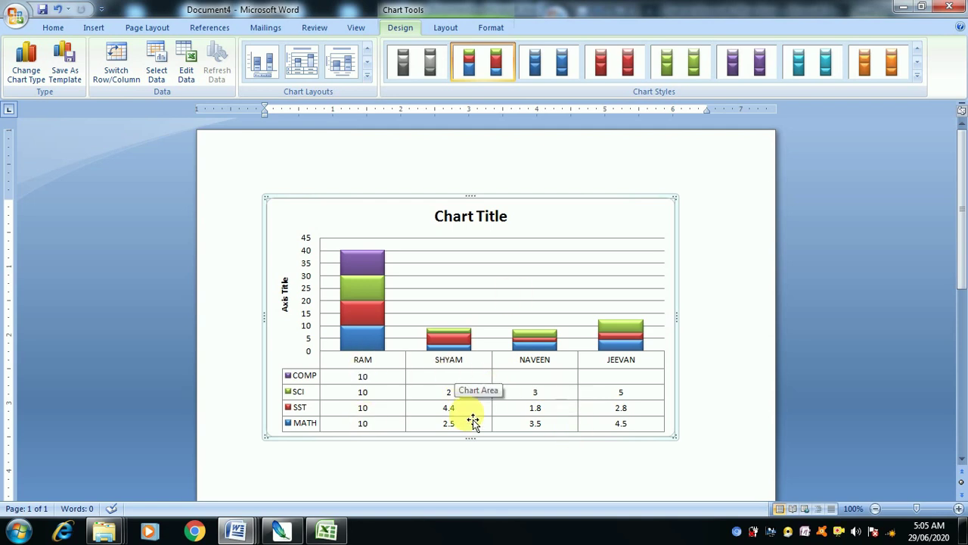
scroll(473, 421, "down", 1)
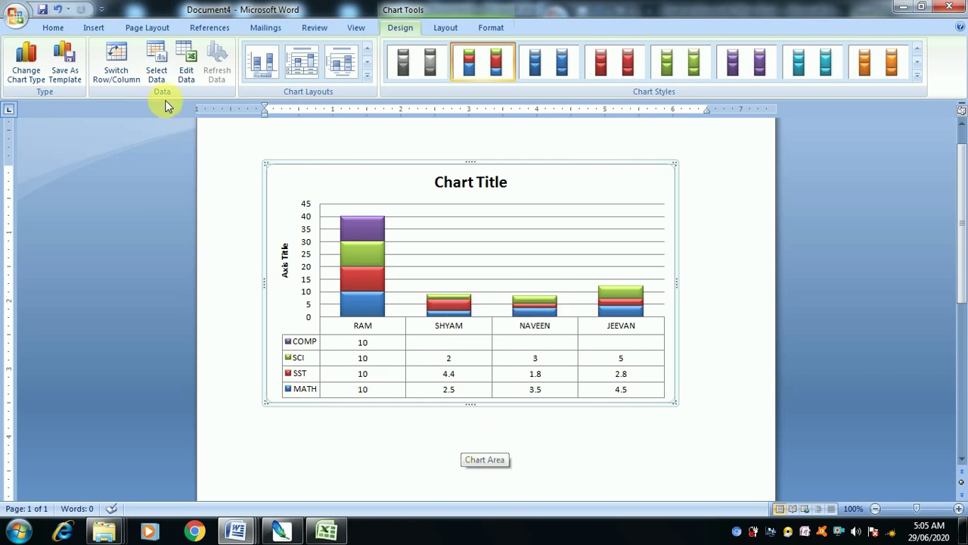
Step: Enter 5 as SHYAM's COMP mark in cell E3, close Excel, and start a new blank document
left_click(184, 79)
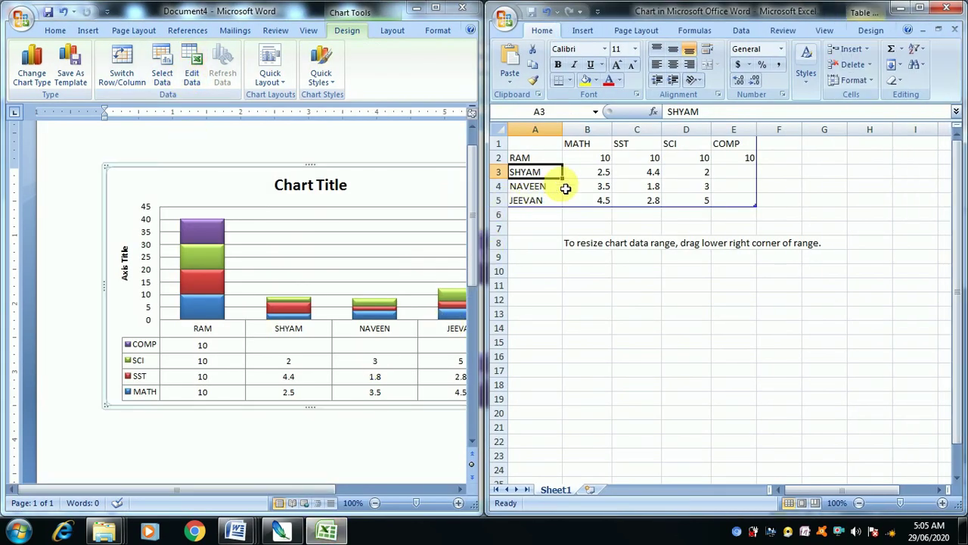
left_click(738, 173)
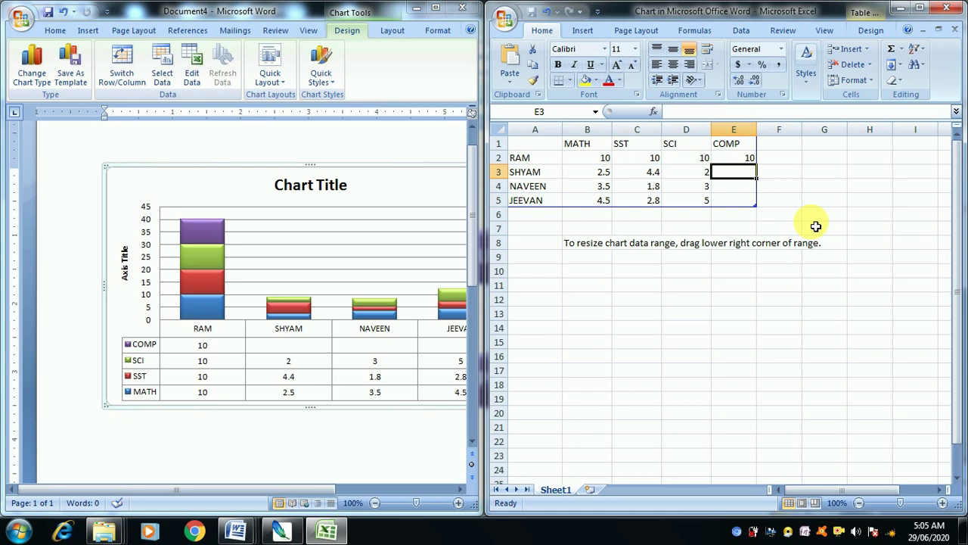
type("5")
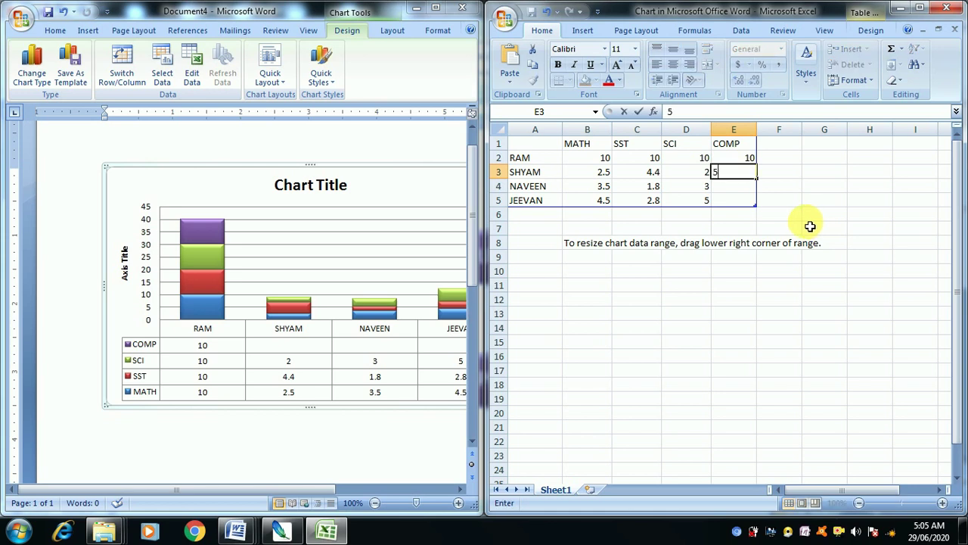
key("Return")
left_click(439, 7)
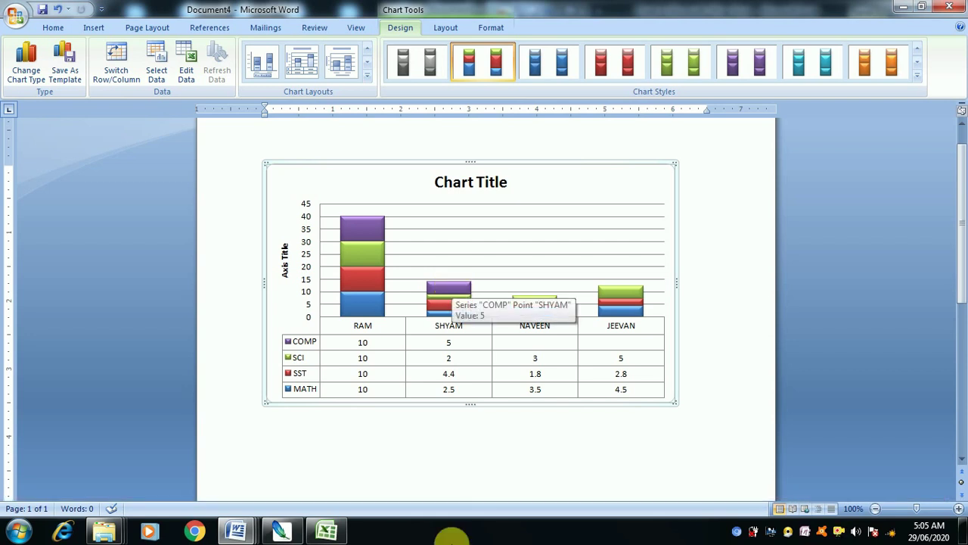
left_click(94, 27)
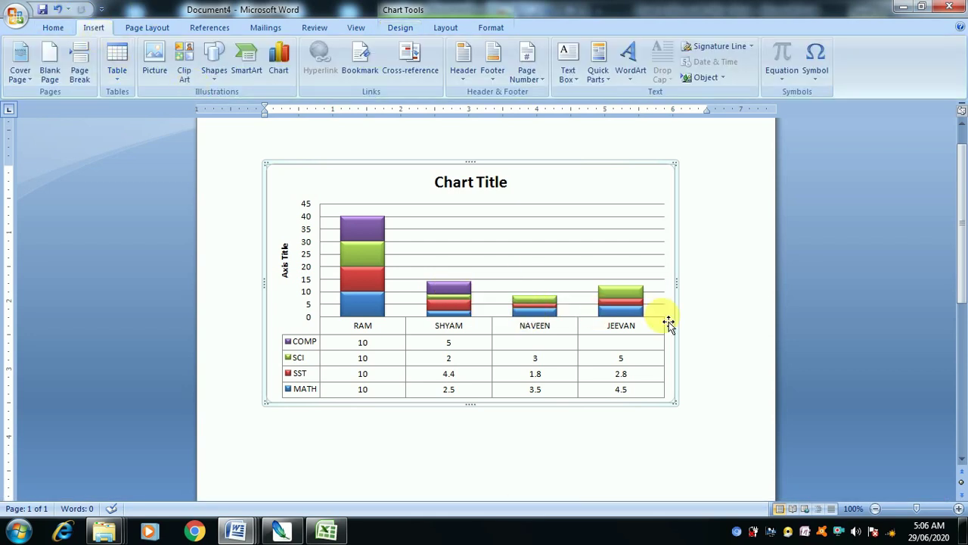
key("ctrl+n")
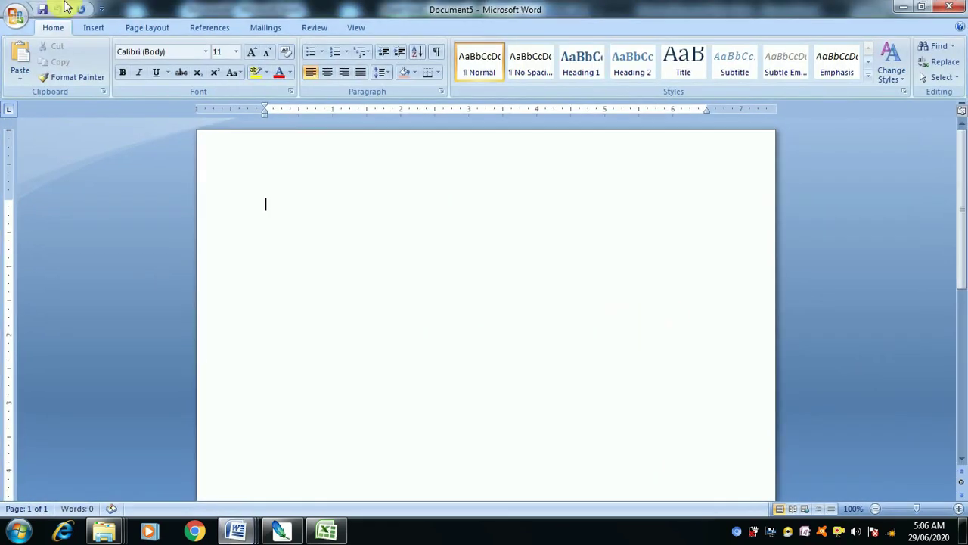
Step: Show the Insert tab, dismiss an accidental Open dialog, and bring up Insert Hyperlink
left_click(96, 31)
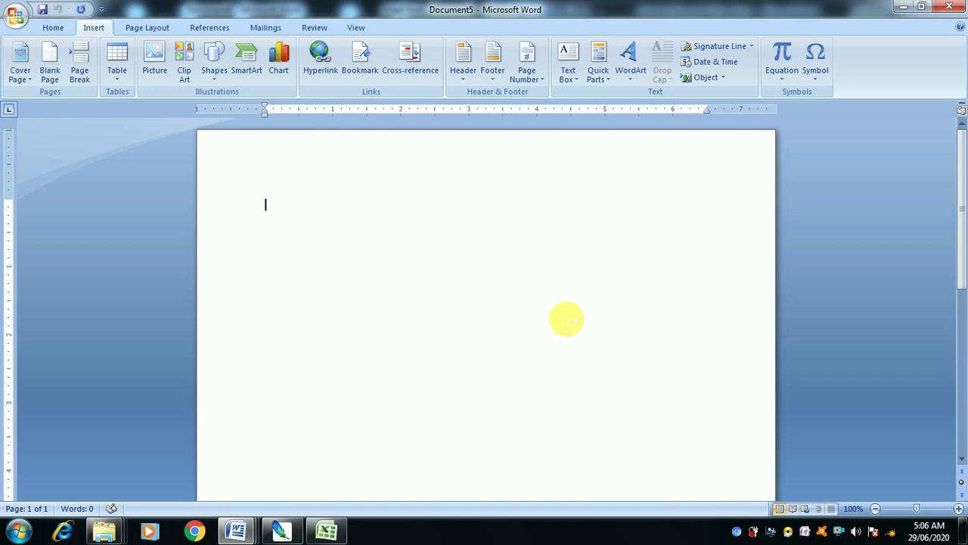
key("ctrl+o")
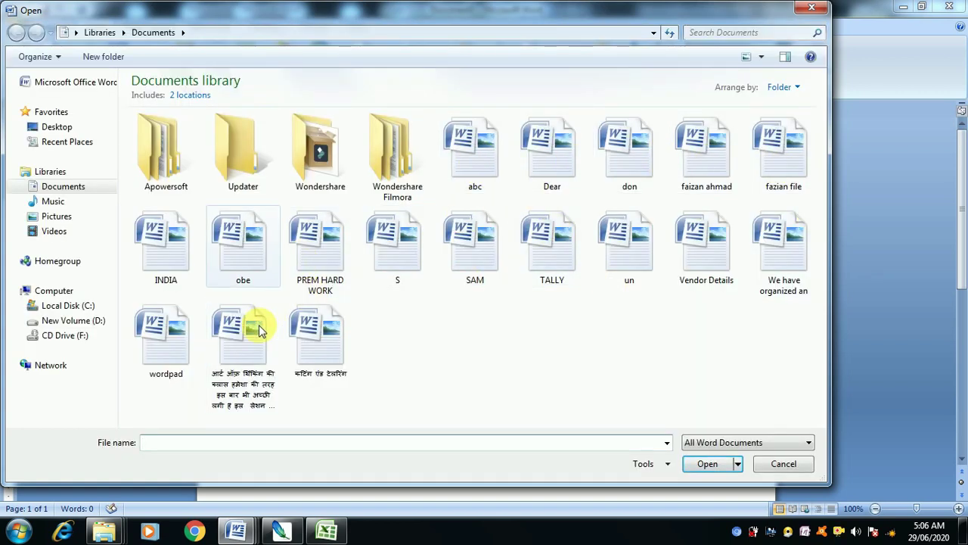
left_click(812, 8)
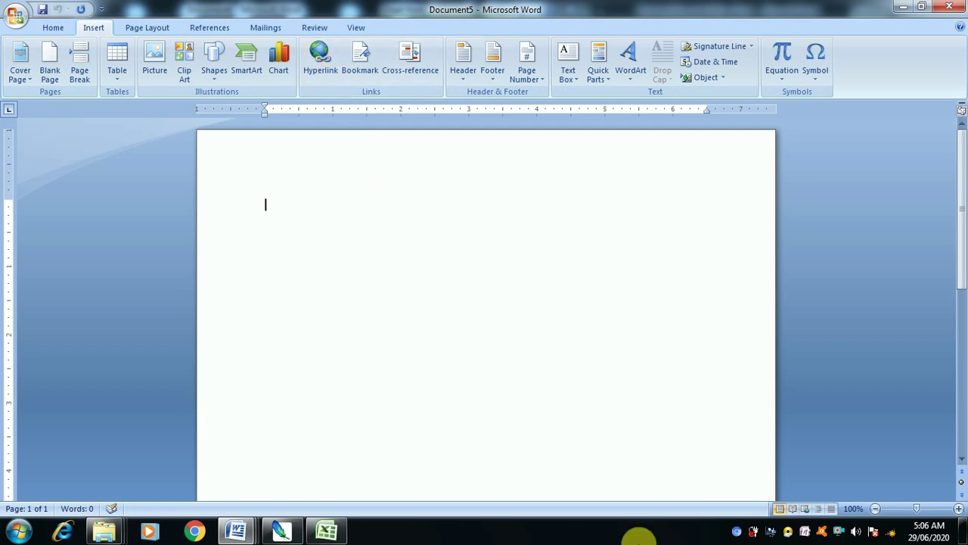
key("ctrl+k")
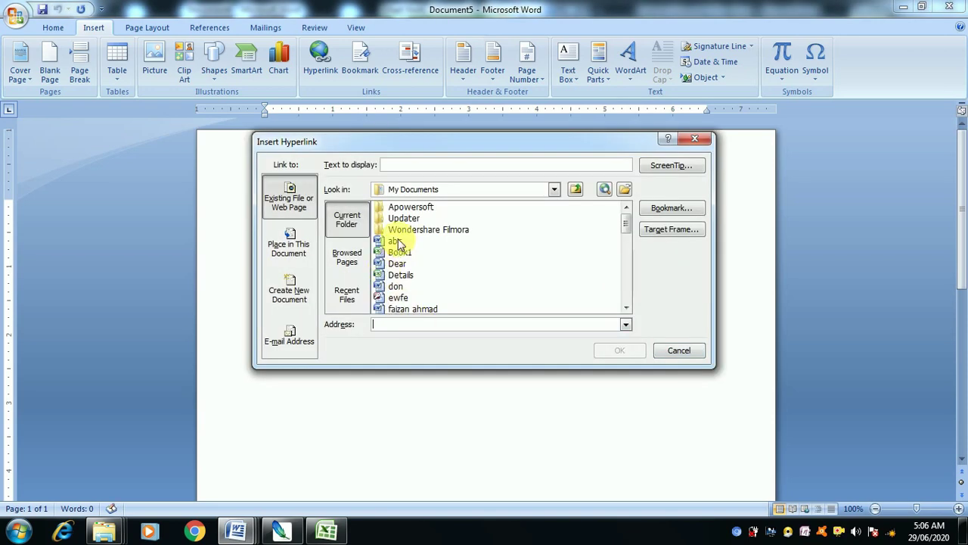
Step: Link to the existing file fazian.pptx in My Documents
left_click(401, 253)
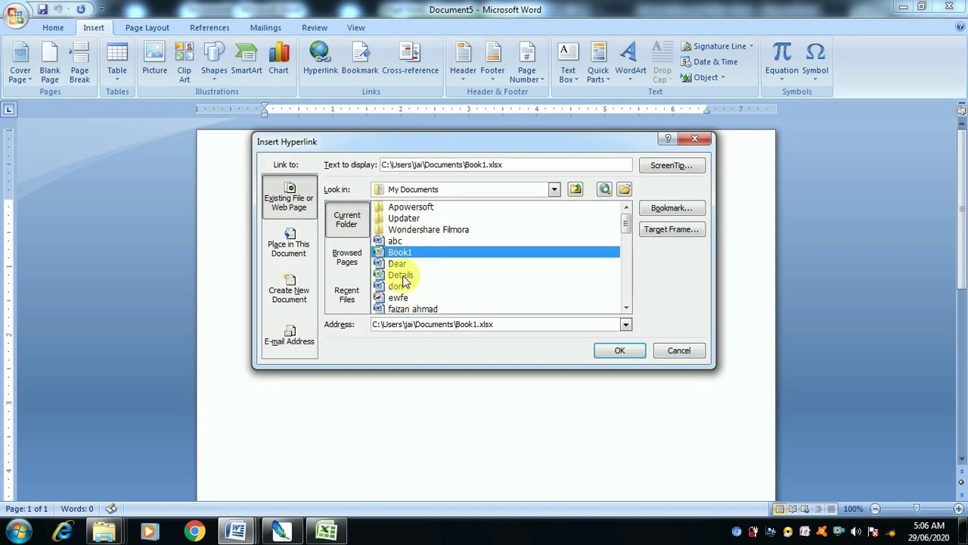
left_click(400, 274)
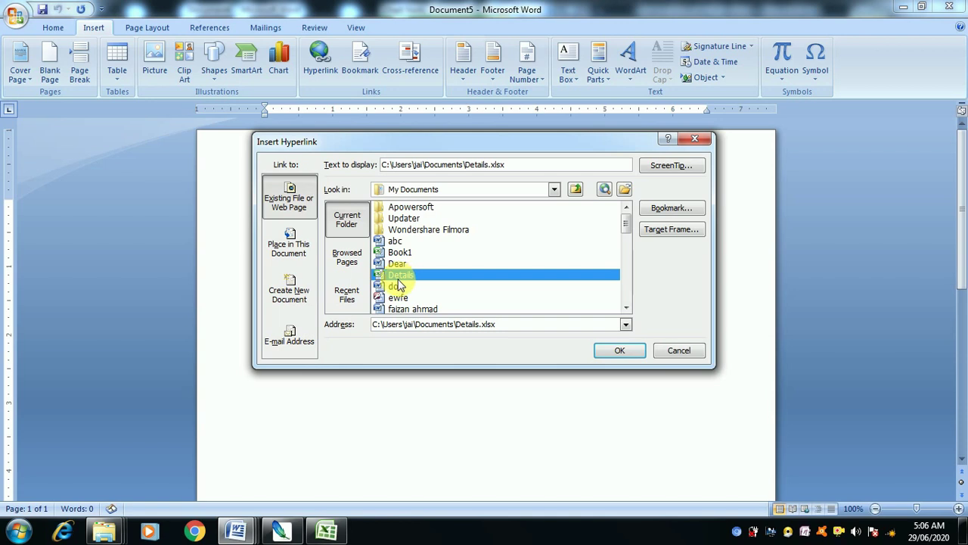
scroll(389, 280, "down", 1)
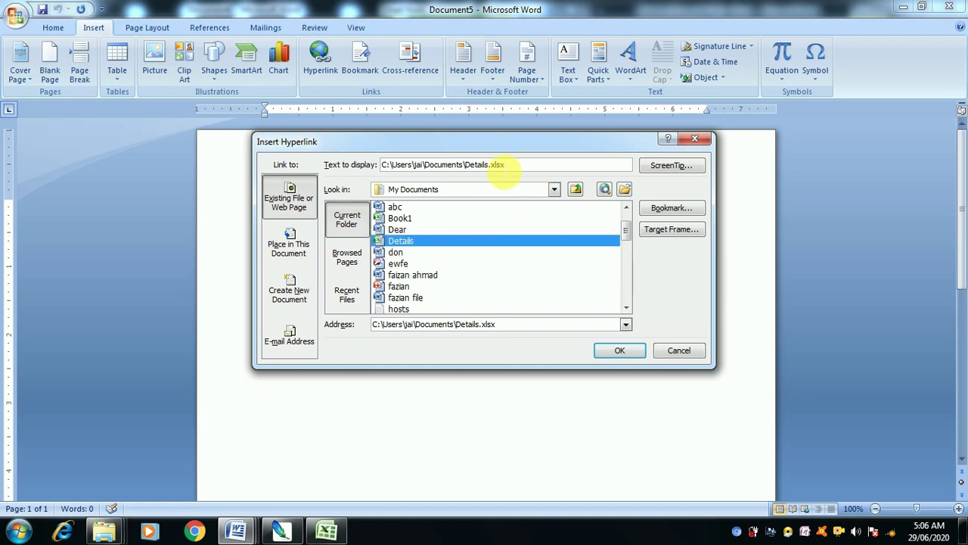
left_click(396, 276)
left_click(405, 287)
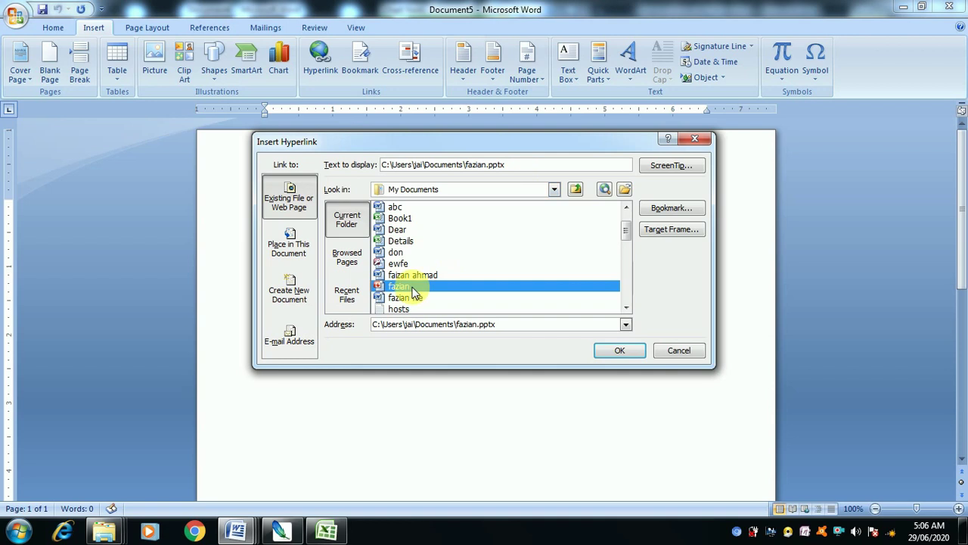
left_click(398, 264)
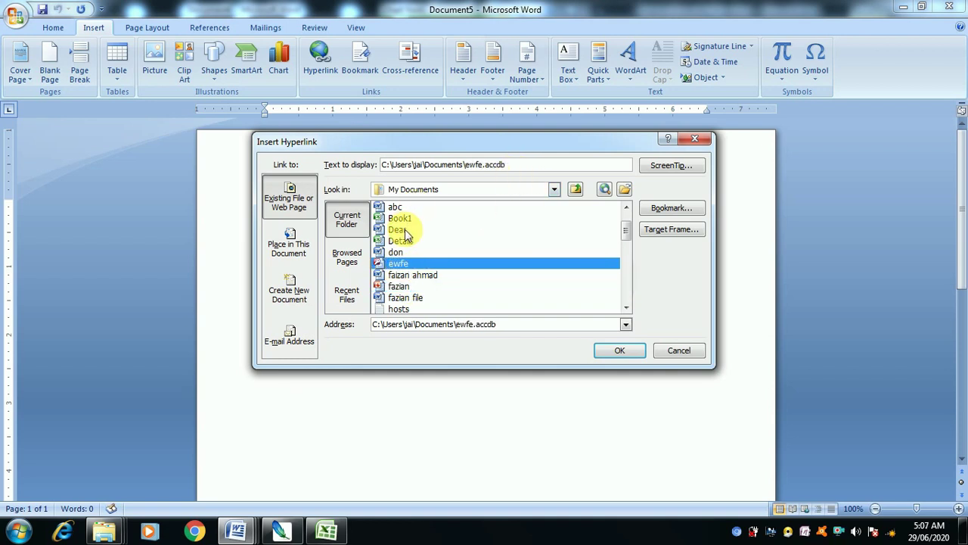
left_click(400, 286)
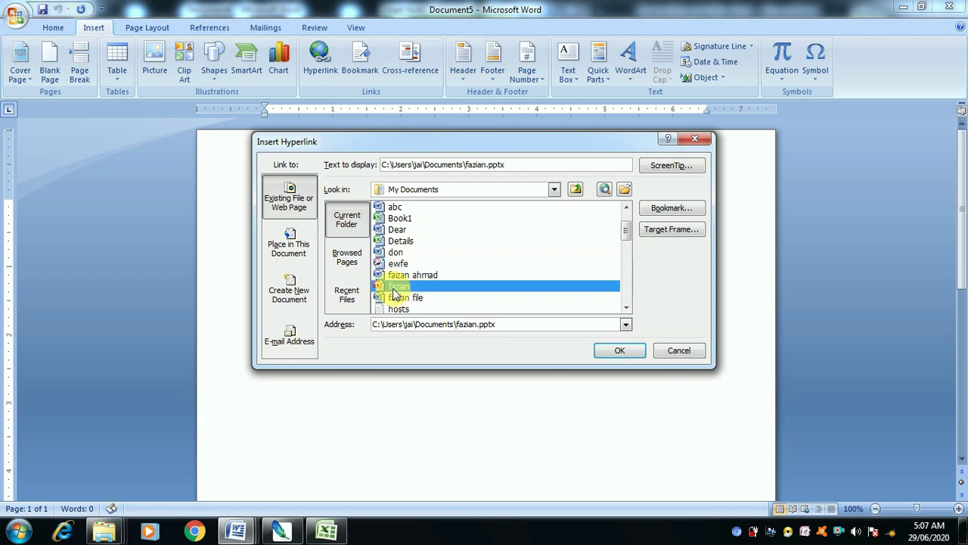
left_click(620, 352)
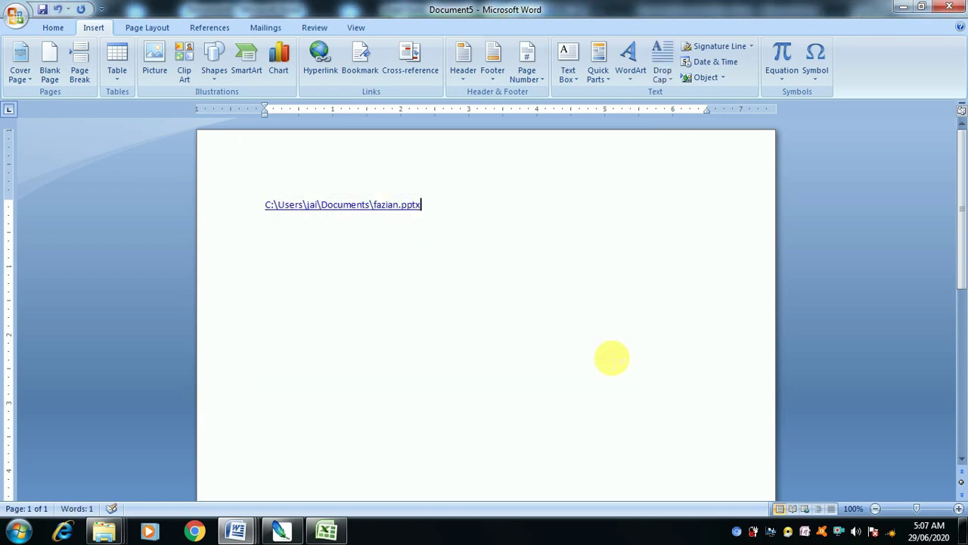
mouse_move(368, 206)
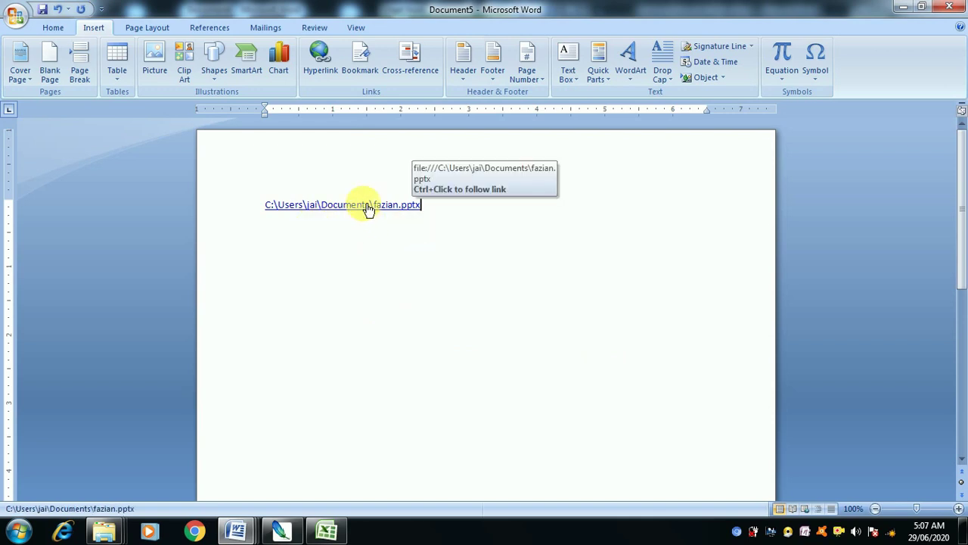
left_click(368, 208, "ctrl")
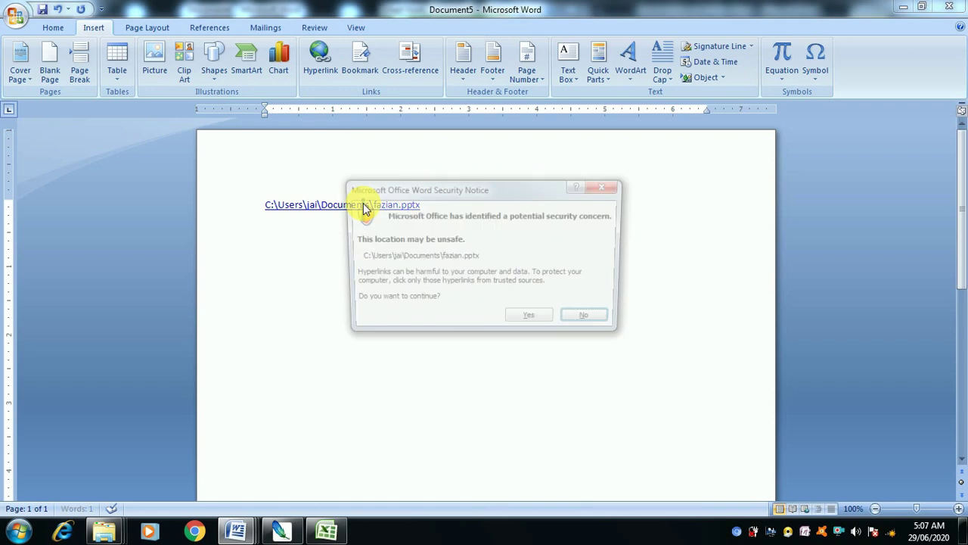
left_click(539, 324)
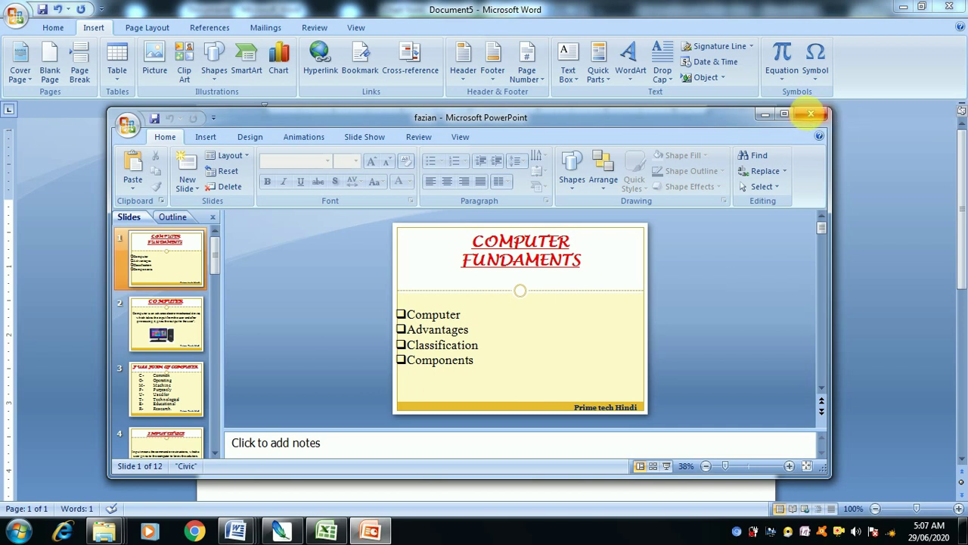
left_click(811, 113)
left_click_drag(450, 212, 265, 206)
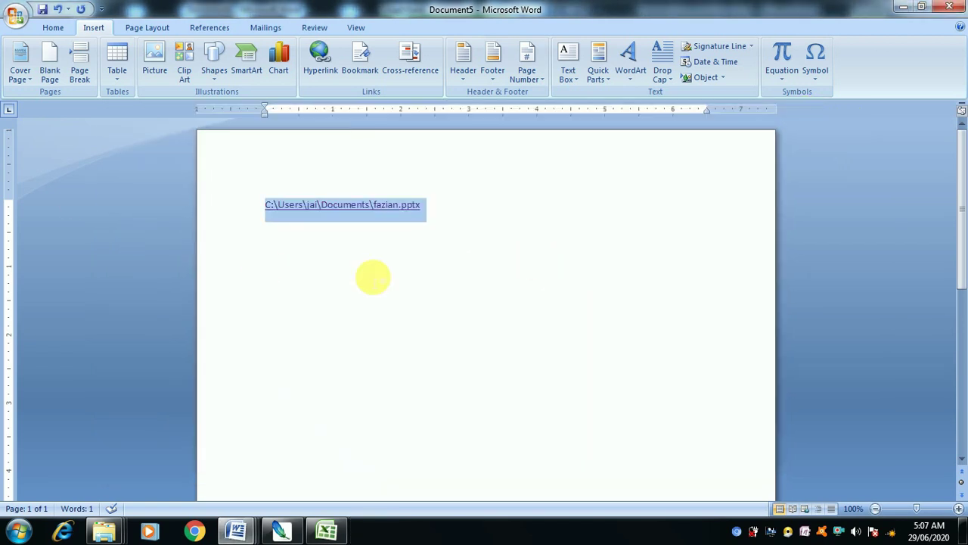
Step: Replace the hyperlink with =RAND() sample paragraphs, then paste another copy of the text
key("Delete")
type("=RAND(")
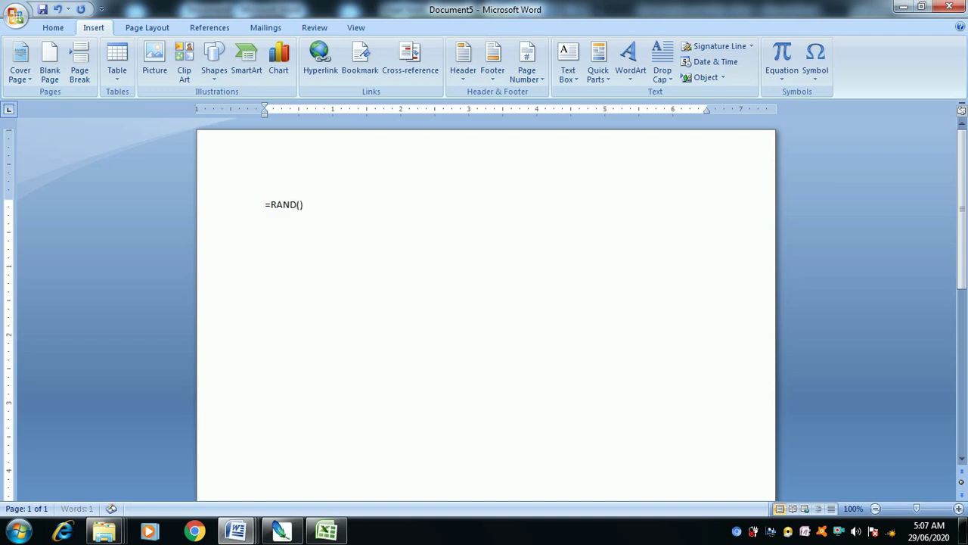
key("Return")
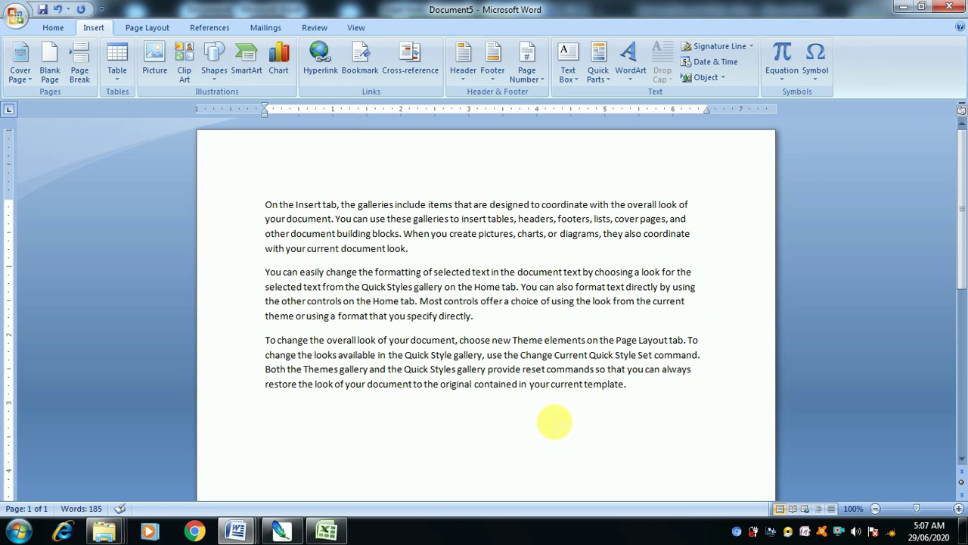
key("ctrl+a")
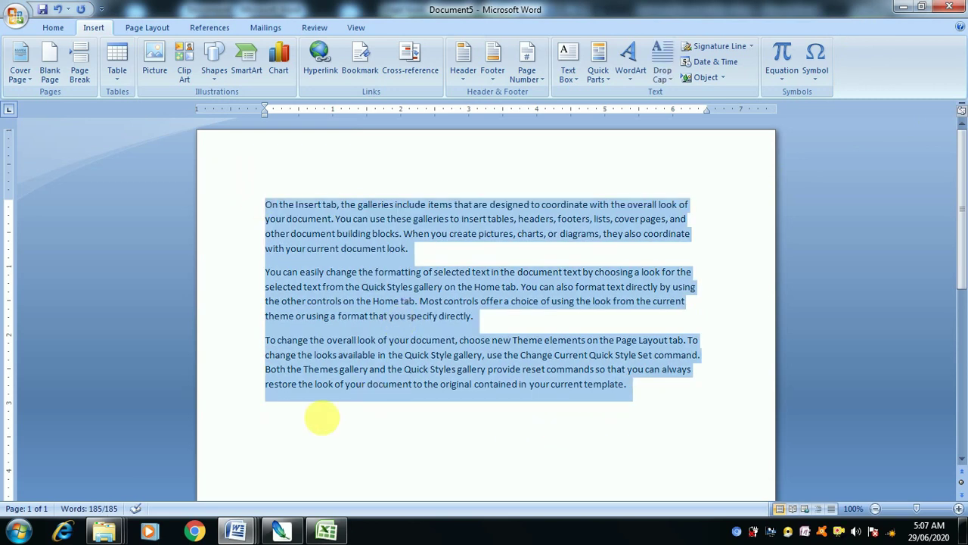
left_click(274, 419)
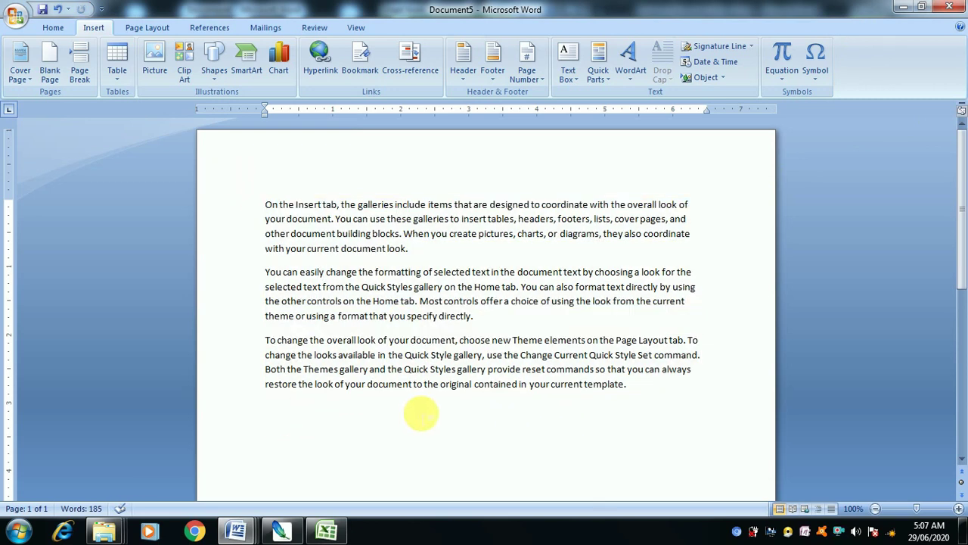
key("ctrl+v")
Step: Add bookmark A on the word 'directly' and bookmark B on 'coordinate'
double_click(452, 318)
left_click(359, 61)
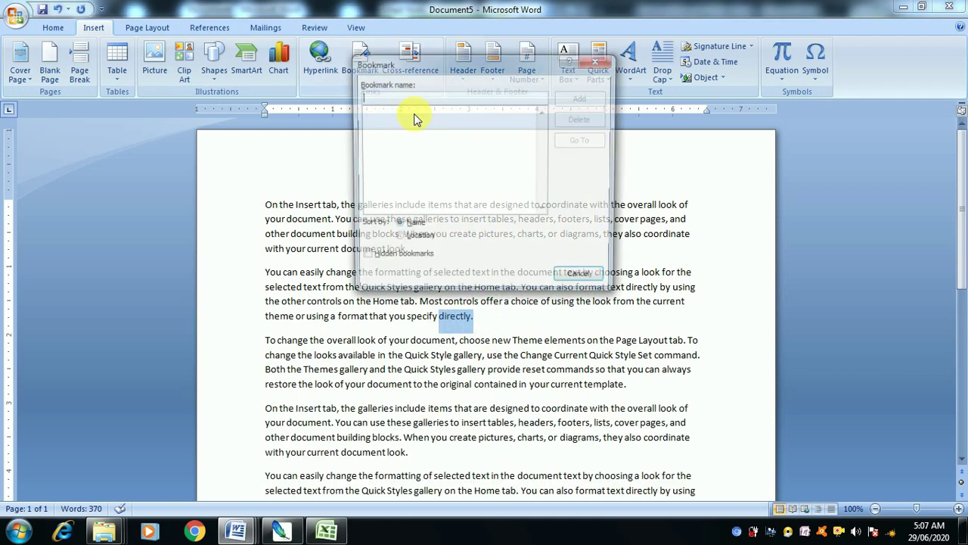
type("A")
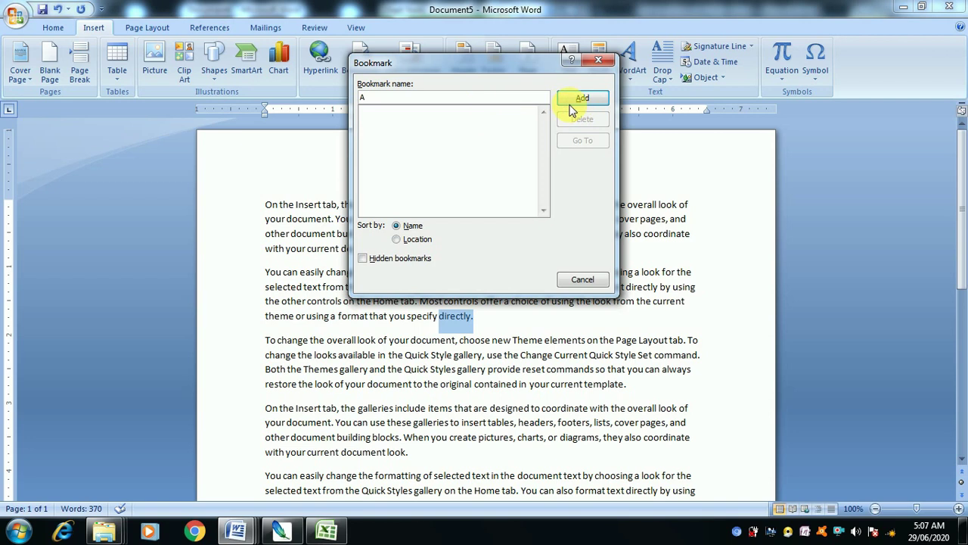
left_click(579, 106)
scroll(665, 340, "down", 2)
left_click_drag(691, 370, 644, 374)
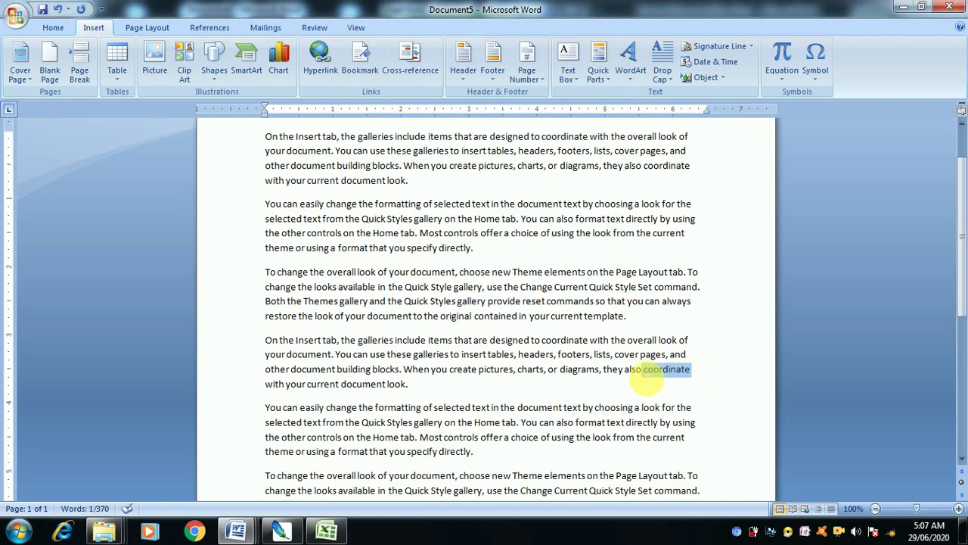
left_click(360, 57)
type("B")
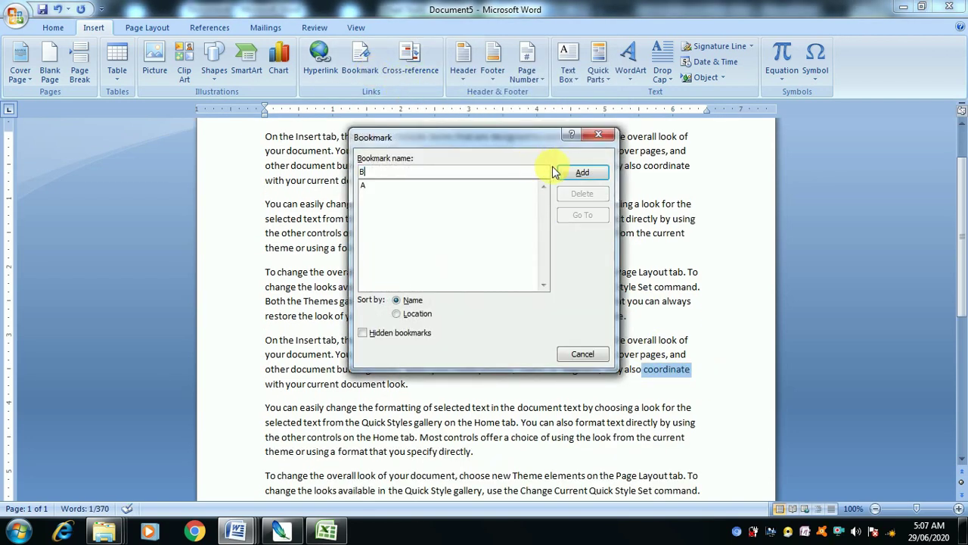
left_click(579, 172)
scroll(749, 323, "up", 2)
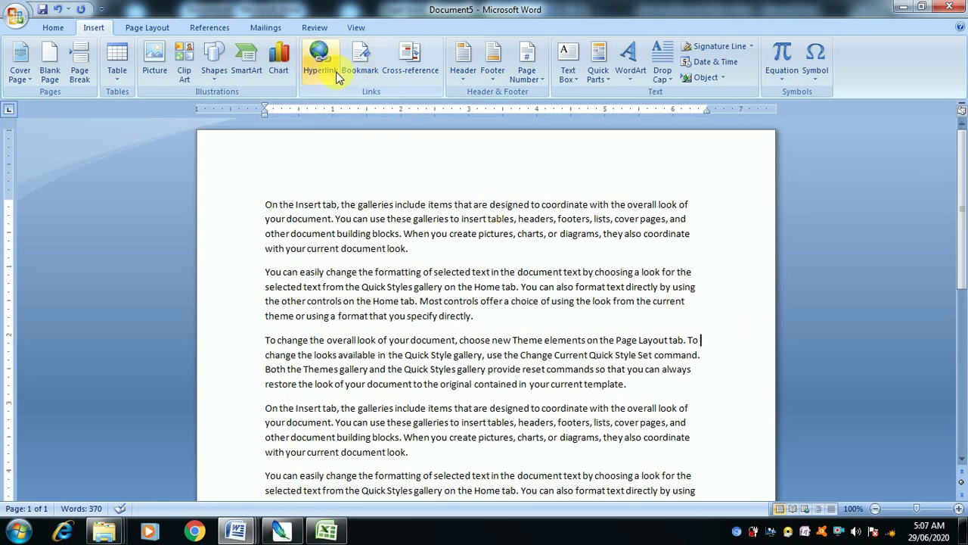
Step: Use Go To to check bookmarks B and A land on their words
left_click(360, 57)
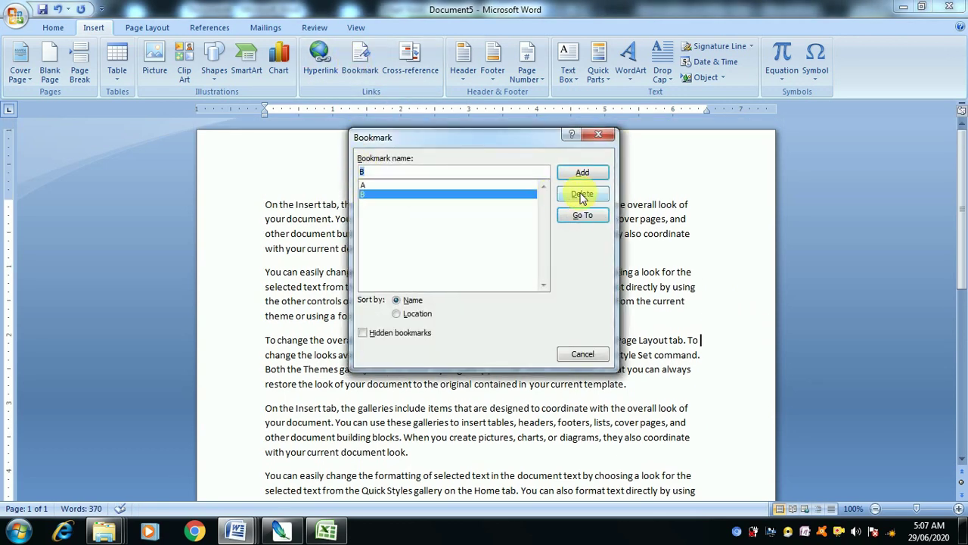
left_click(583, 215)
left_click_drag(551, 139, 230, 143)
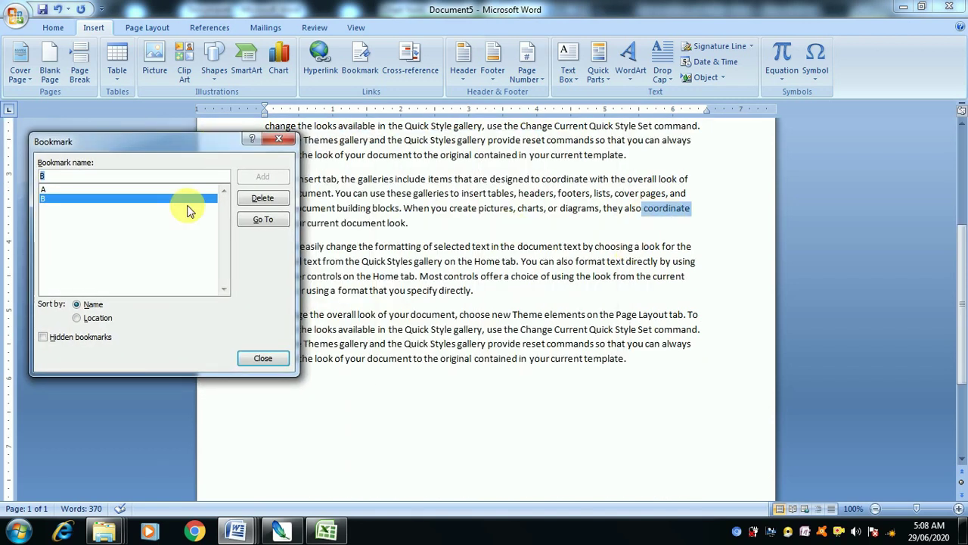
left_click(103, 188)
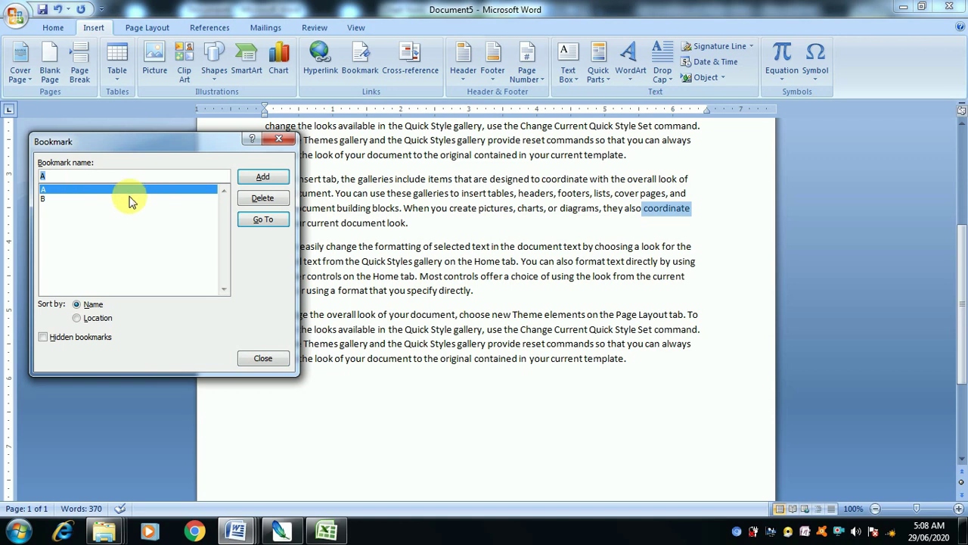
left_click(257, 221)
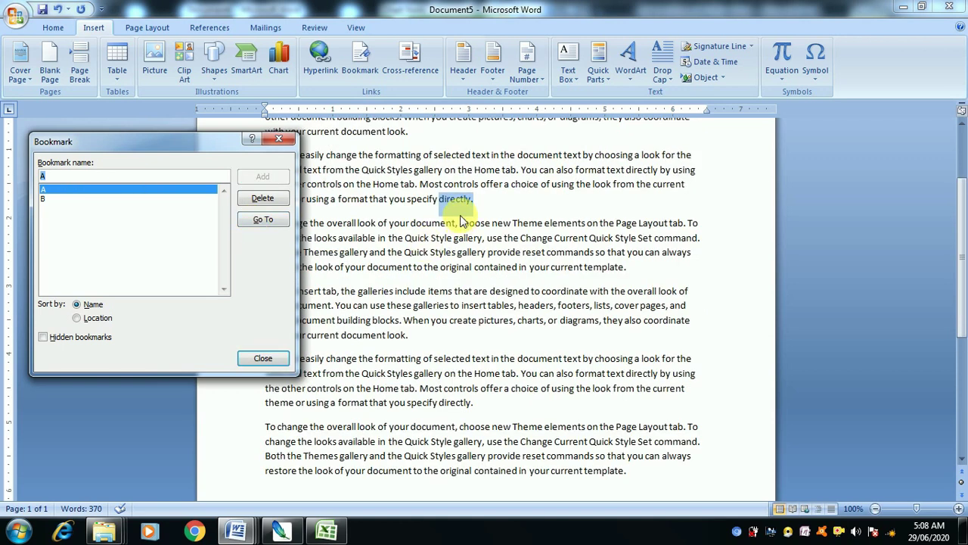
left_click(278, 138)
key("ctrl+a")
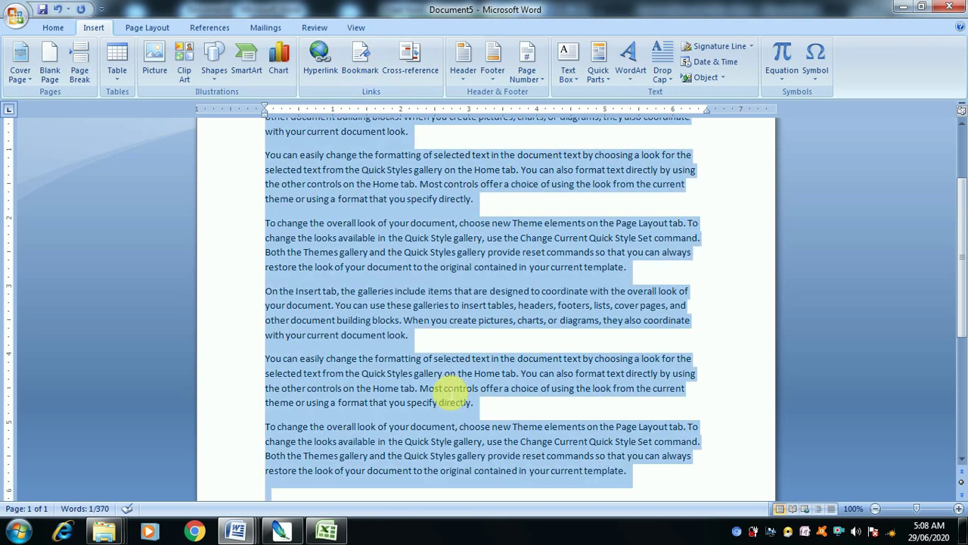
Step: Delete the old text, add a page break, and generate =RAND() sample paragraphs on page 2
key("Delete")
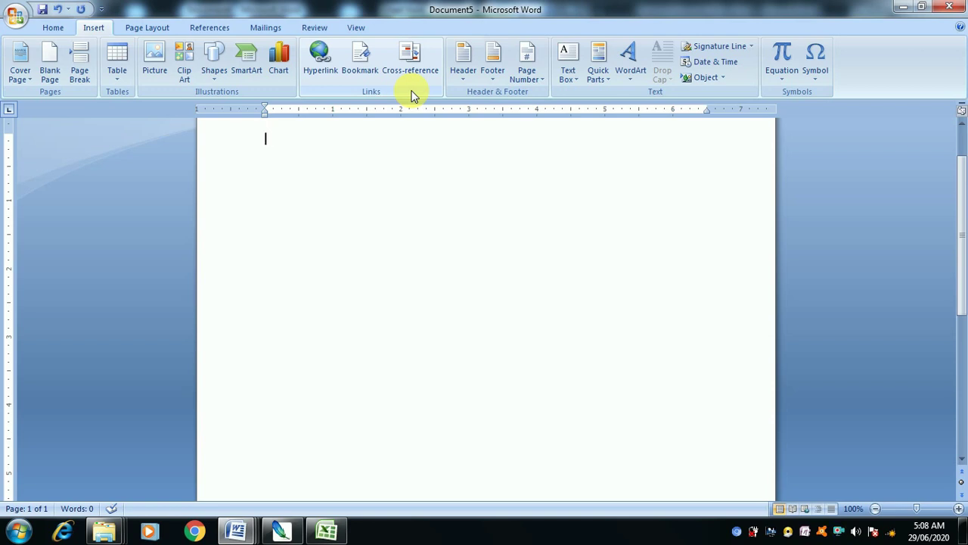
key("ctrl+Return")
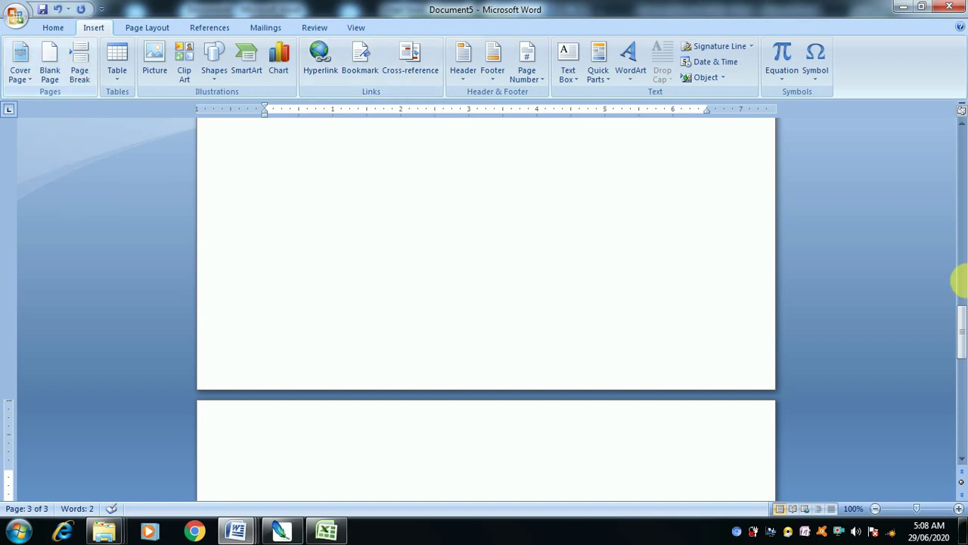
left_click_drag(962, 345, 963, 162)
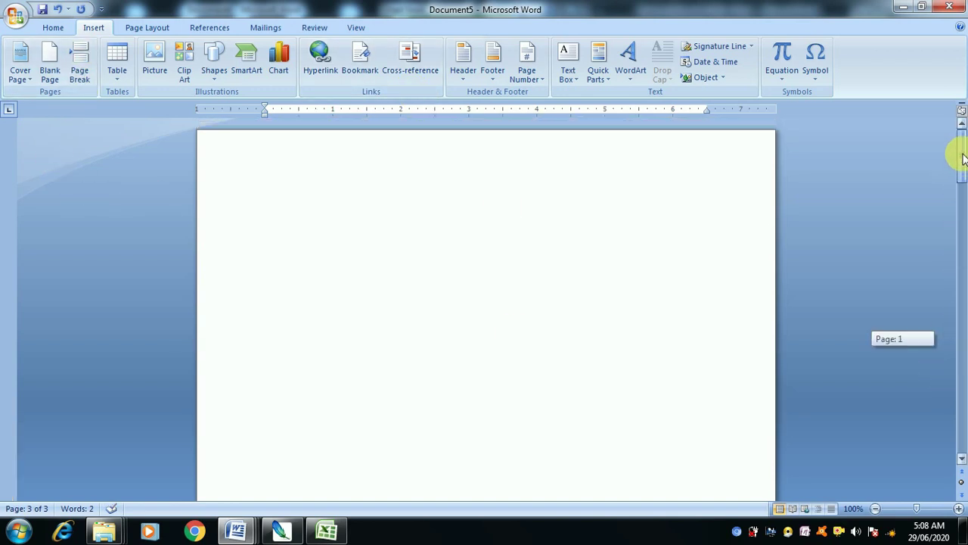
left_click_drag(963, 159, 964, 249)
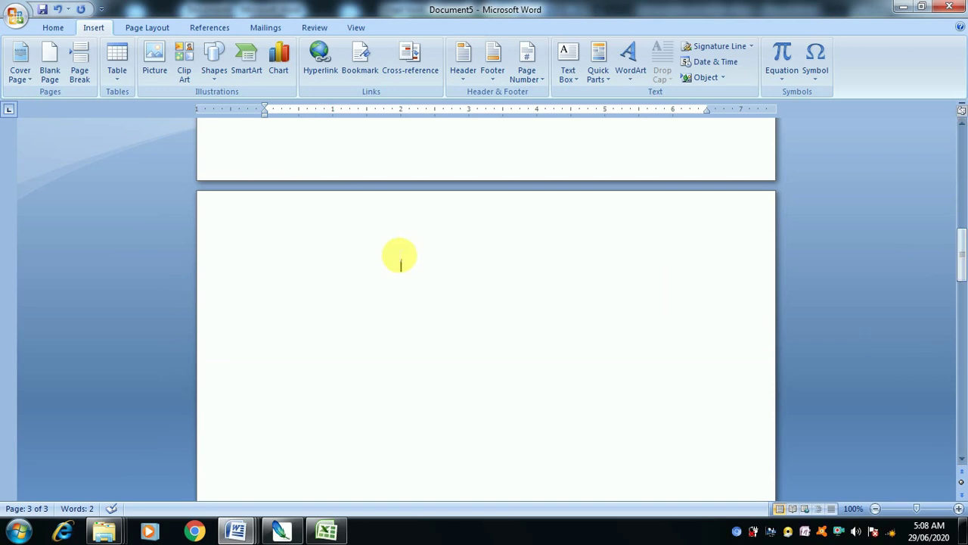
left_click(320, 253)
type("=RA")
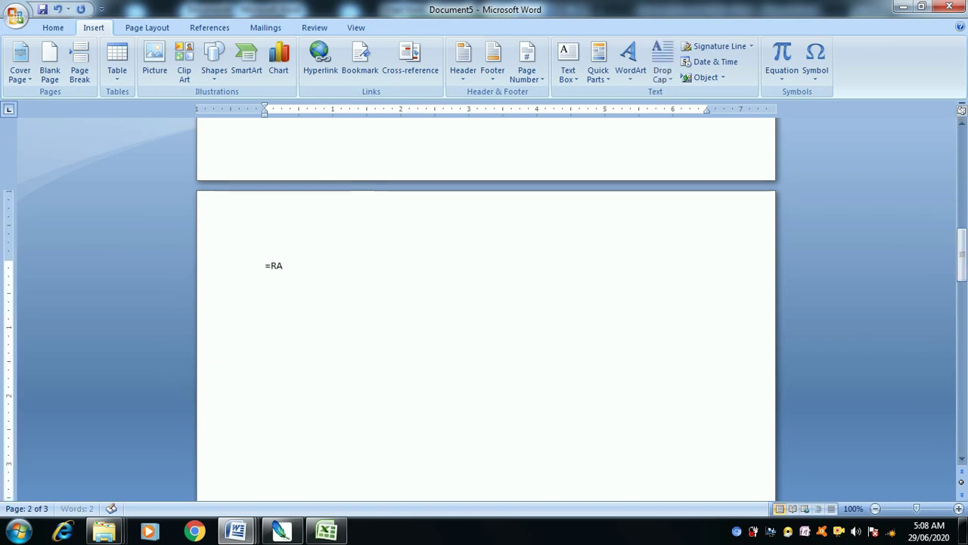
type("()")
key("Return")
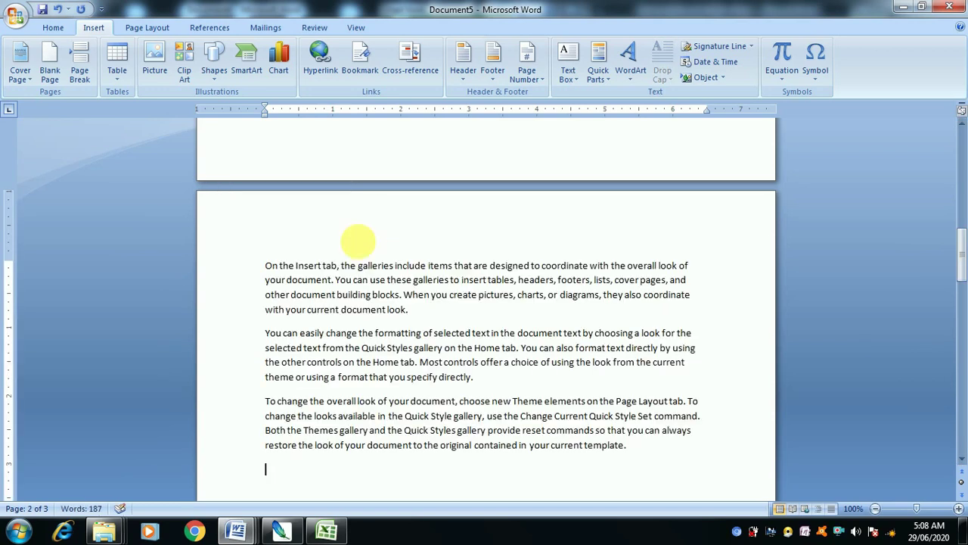
Step: Generate =LOREM() lorem ipsum paragraphs on page 3
scroll(388, 240, "down", 5)
scroll(385, 244, "down", 3)
scroll(384, 245, "down", 2)
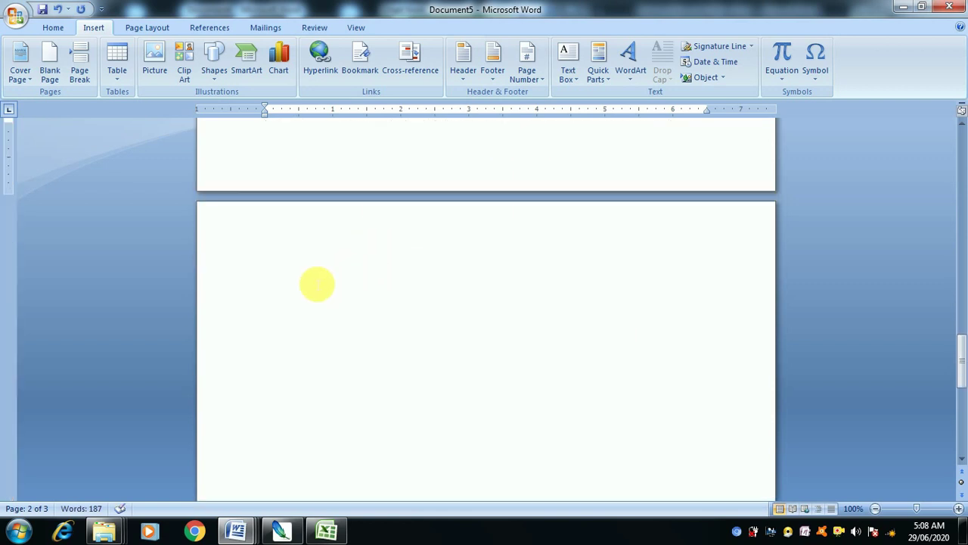
left_click(312, 278)
type("=LOREM(")
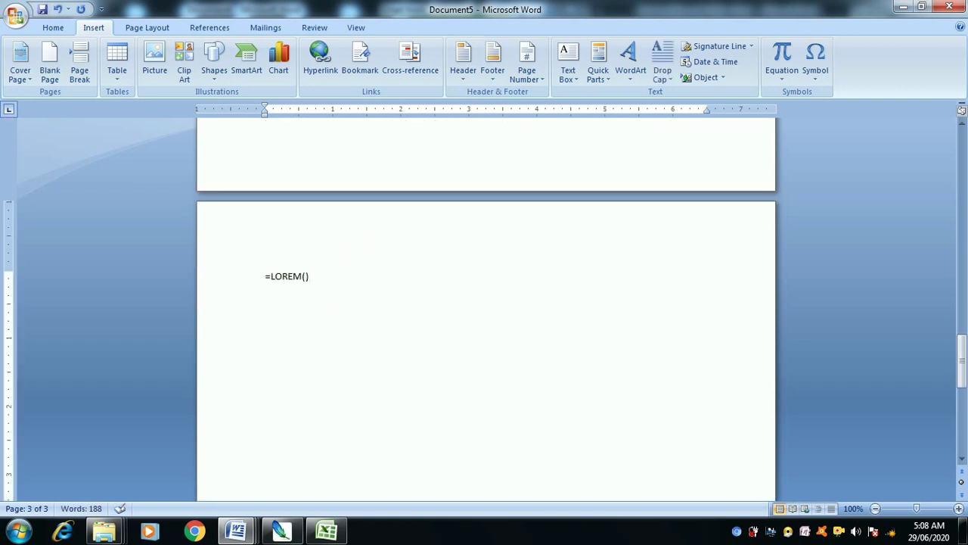
key("Return")
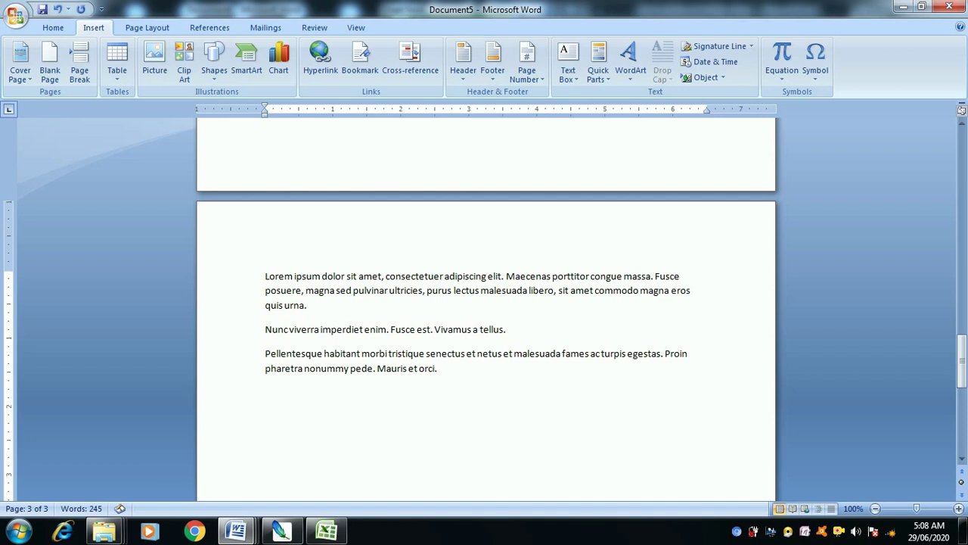
scroll(409, 363, "up", 3)
scroll(411, 379, "up", 4)
scroll(410, 380, "up", 5)
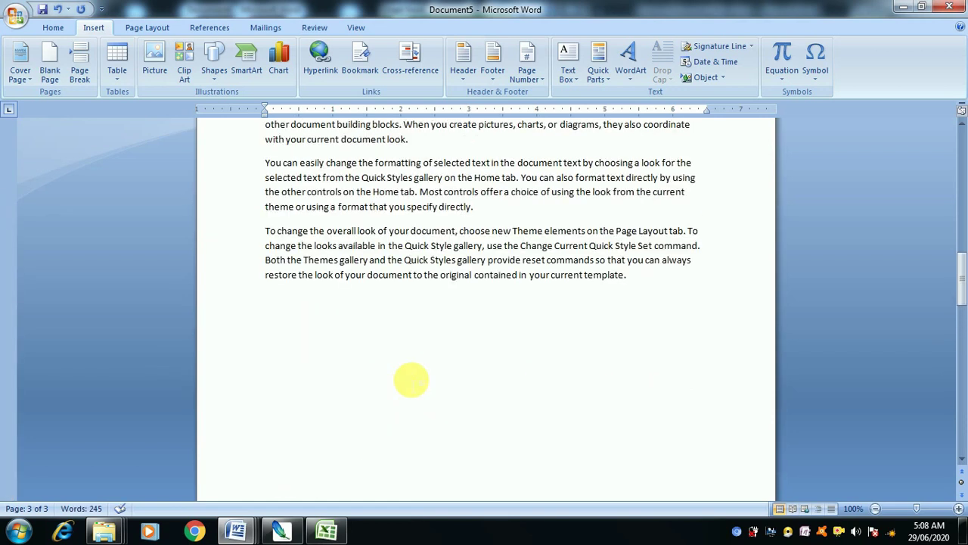
scroll(469, 257, "up", 3)
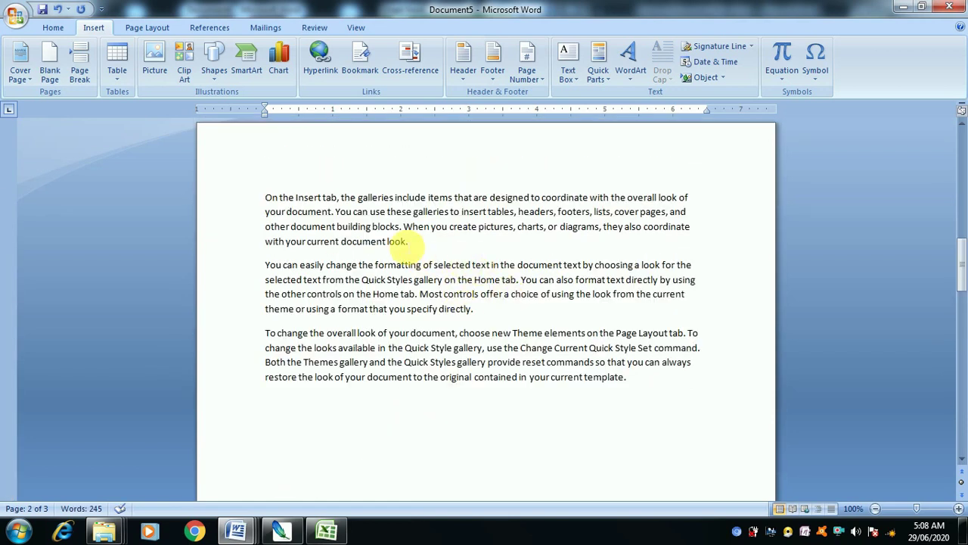
Step: Bookmark the word 'look.' on page 2 as A
double_click(396, 242)
left_click(360, 59)
type("A")
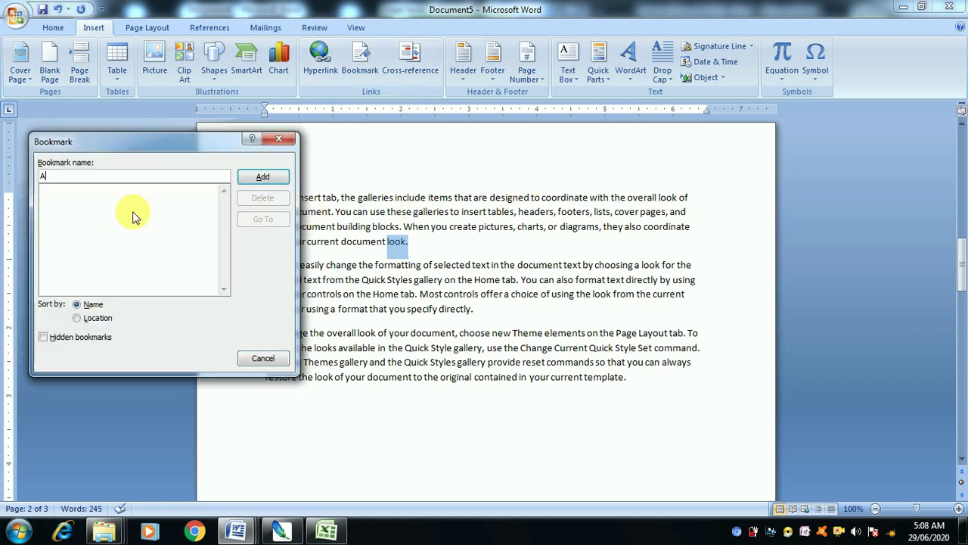
left_click(258, 178)
Step: Bookmark the word 'Proin' on page 3 as B and return to the top of page 1
scroll(482, 378, "down", 5)
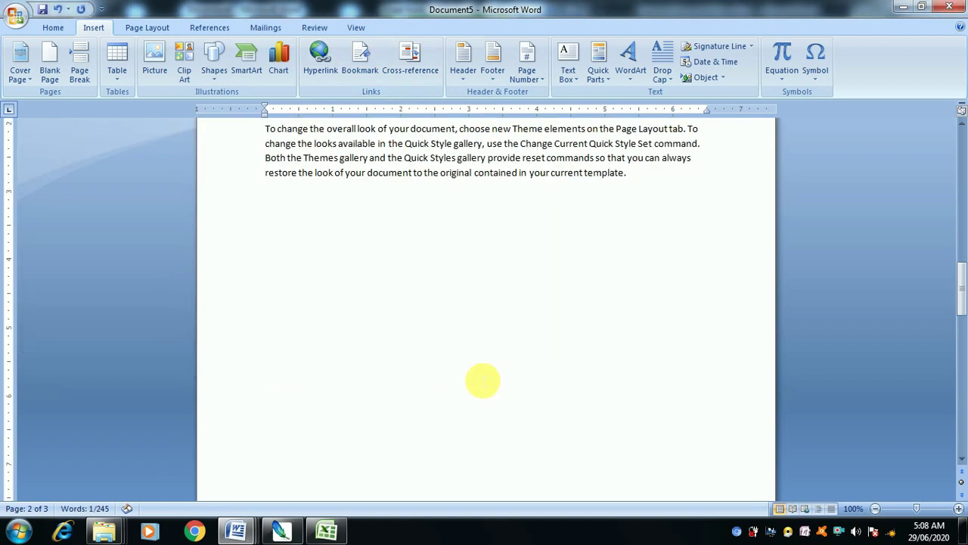
scroll(482, 378, "down", 3)
scroll(482, 378, "down", 3)
left_click_drag(696, 321, 675, 326)
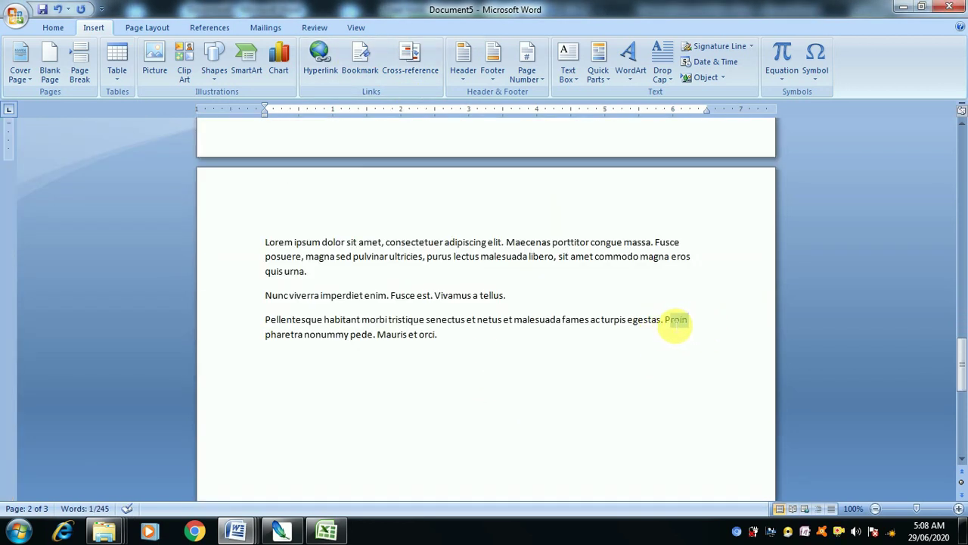
left_click(359, 59)
type("B")
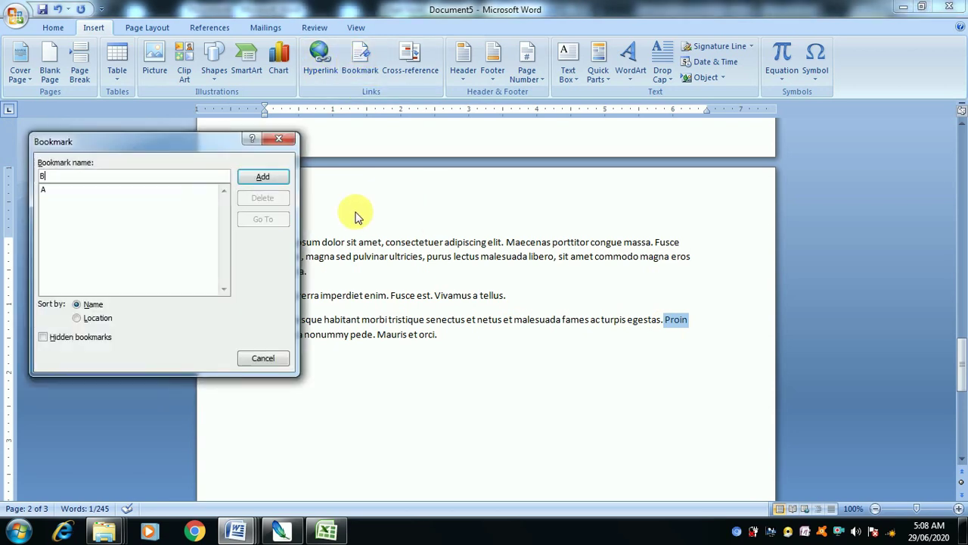
left_click(263, 177)
left_click_drag(960, 372, 960, 163)
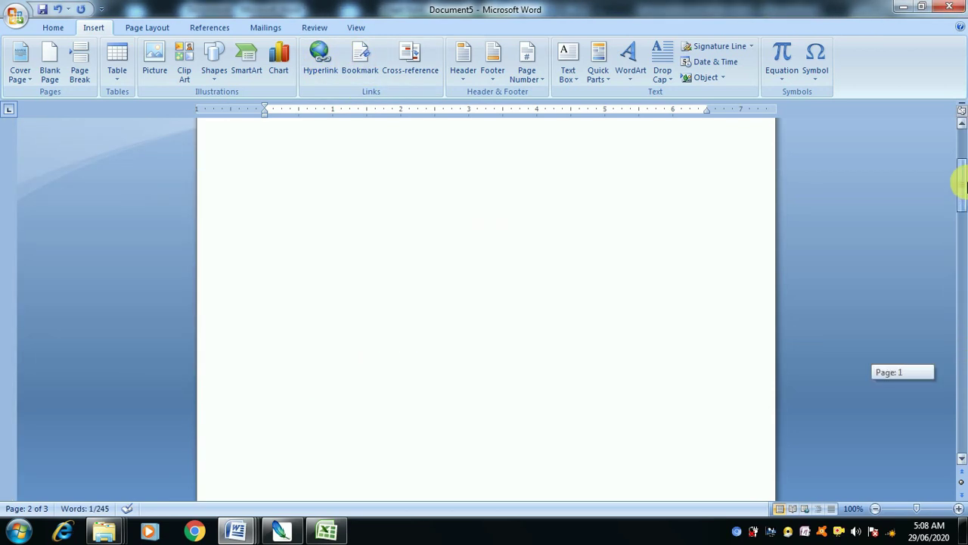
left_click(345, 199)
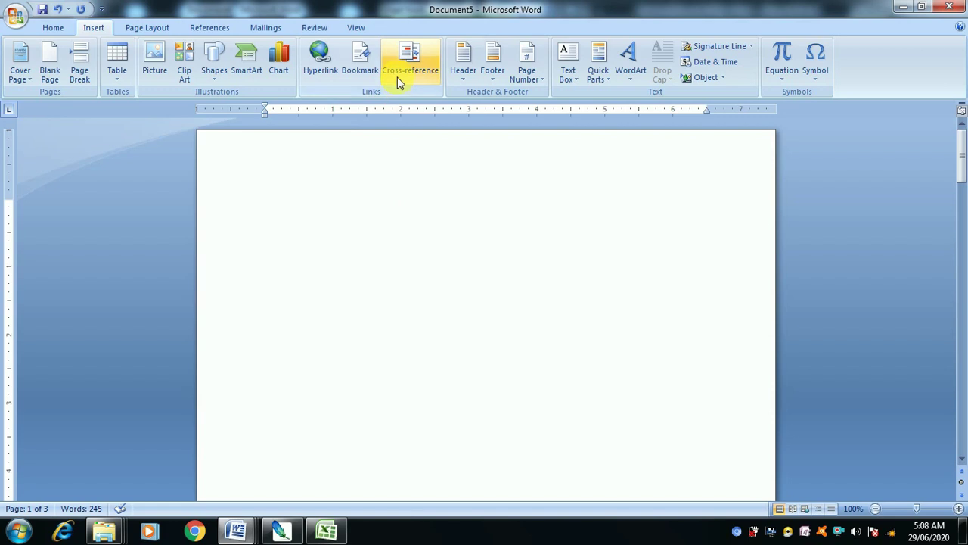
Step: Insert Bookmark-type cross-references to bookmarks A and B on page 1
left_click(398, 74)
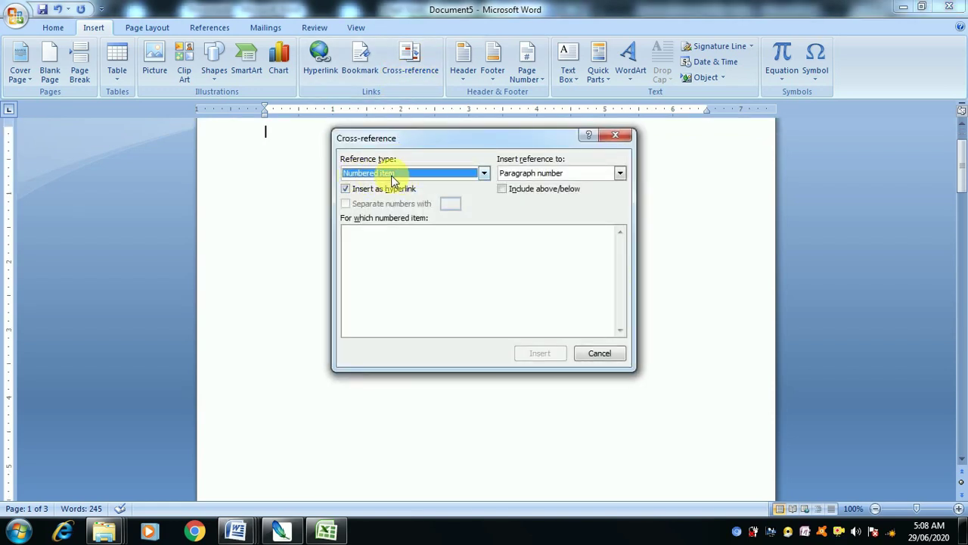
left_click(368, 174)
left_click(359, 204)
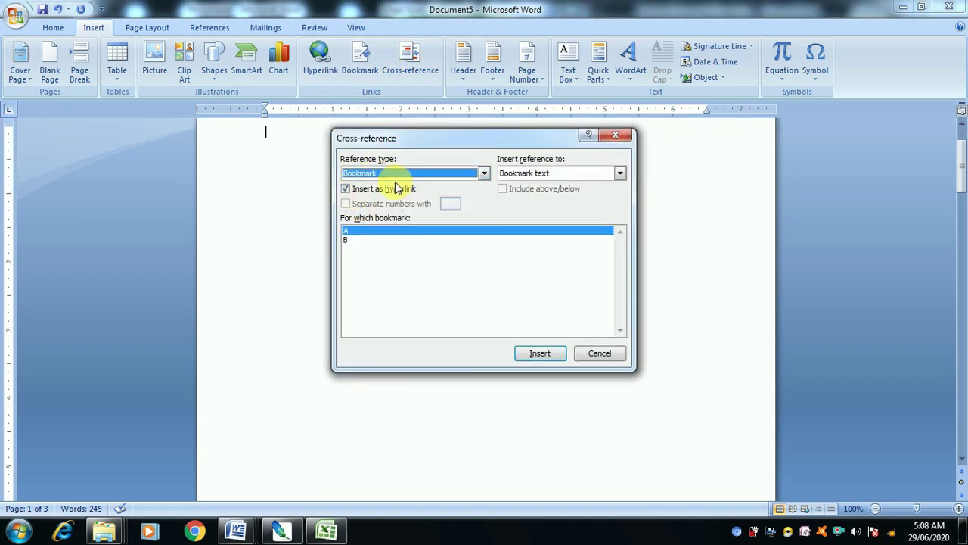
left_click(536, 354)
left_click(362, 240)
left_click(542, 354)
left_click(584, 360)
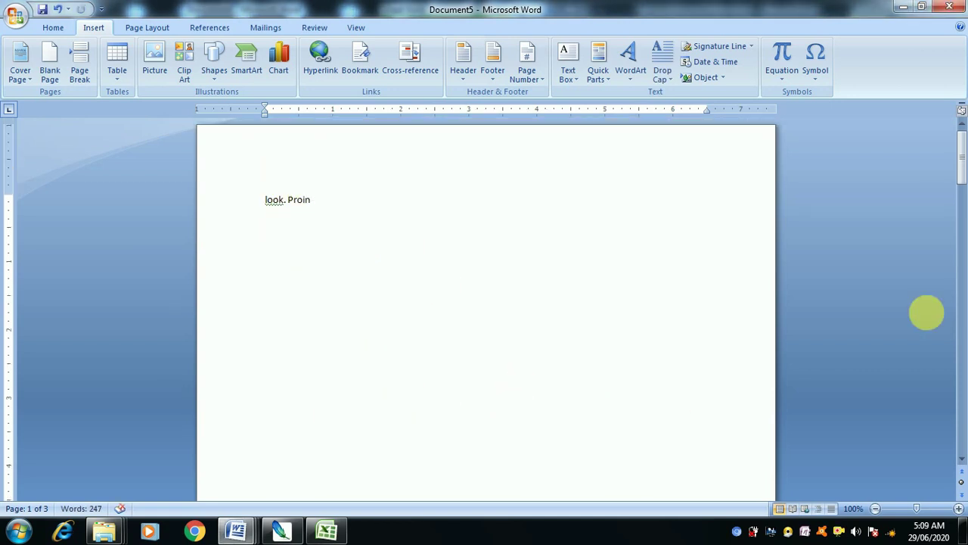
Step: Follow the 'look.' and 'Proin' references to confirm they jump to pages 2 and 3
mouse_move(962, 173)
left_mouse_down()
mouse_move(959, 302)
mouse_move(959, 292)
left_mouse_up()
left_click_drag(957, 219, 954, 143)
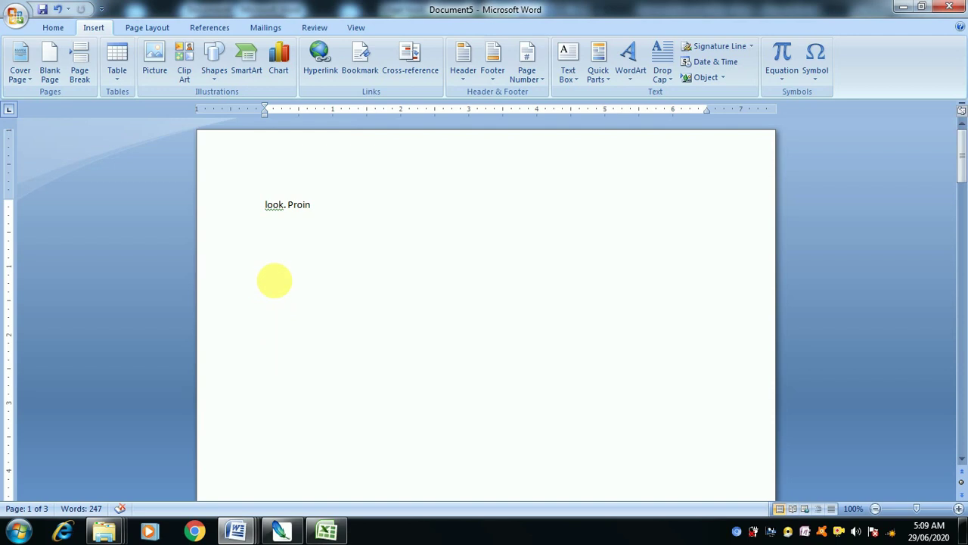
left_click(276, 210, "ctrl")
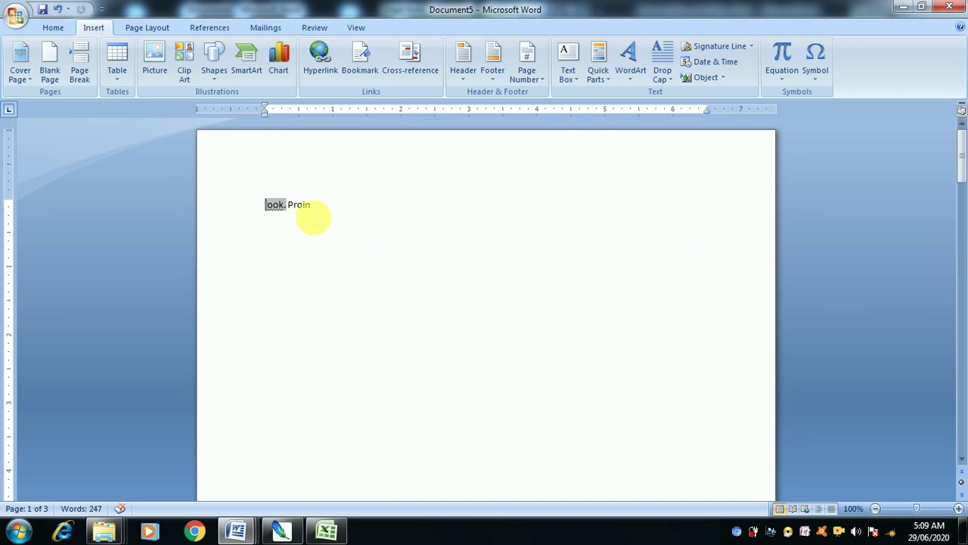
left_click(305, 211, "ctrl")
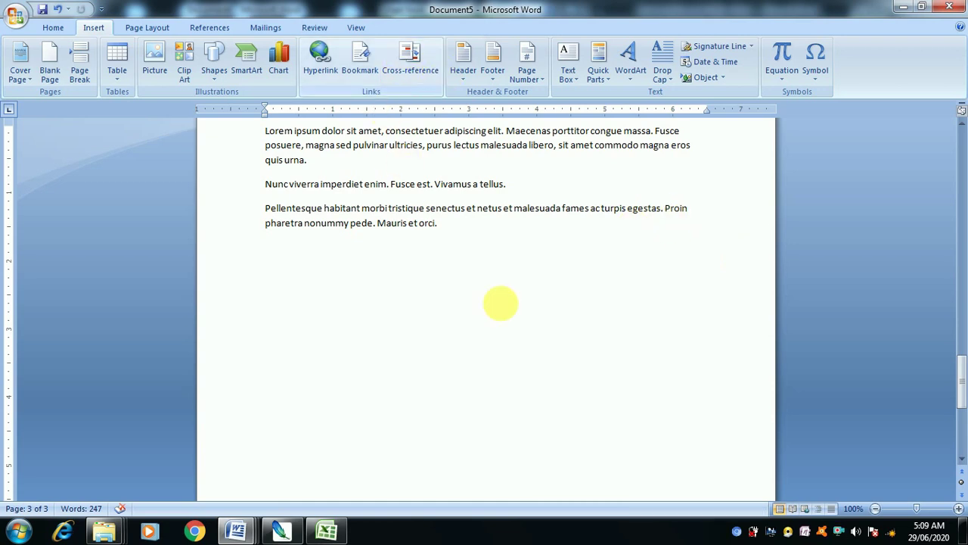
Step: Select all the document's text and expand =RAND() into three sample paragraphs
scroll(545, 469, "up", 5)
scroll(575, 531, "up", 8)
scroll(581, 536, "up", 8)
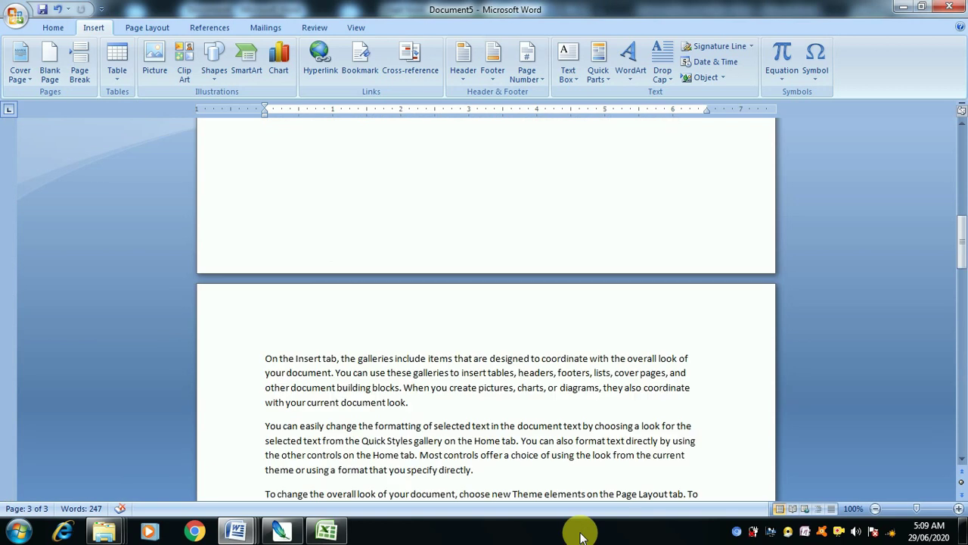
scroll(581, 536, "up", 5)
scroll(590, 533, "up", 2)
key("ctrl+a")
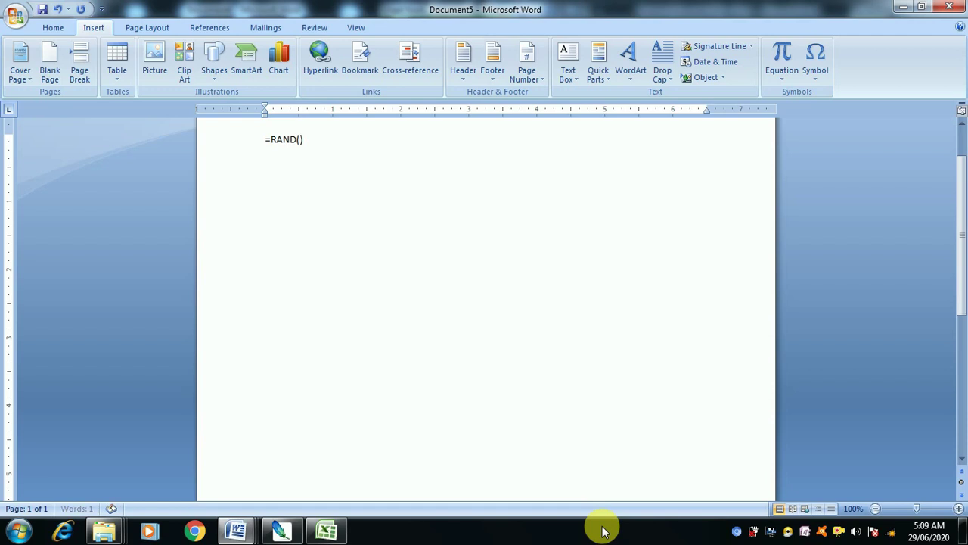
key("Return")
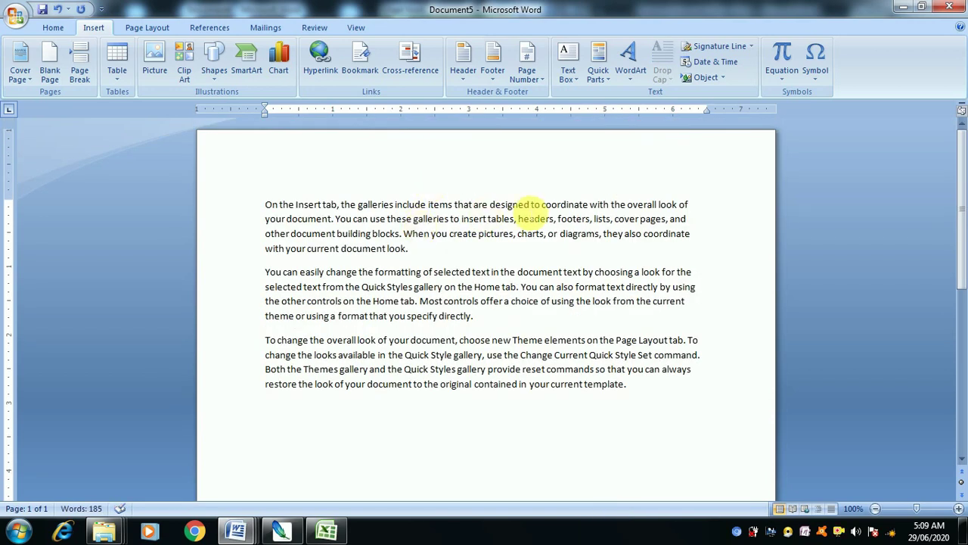
Step: Insert the Tiles header design
left_click(463, 65)
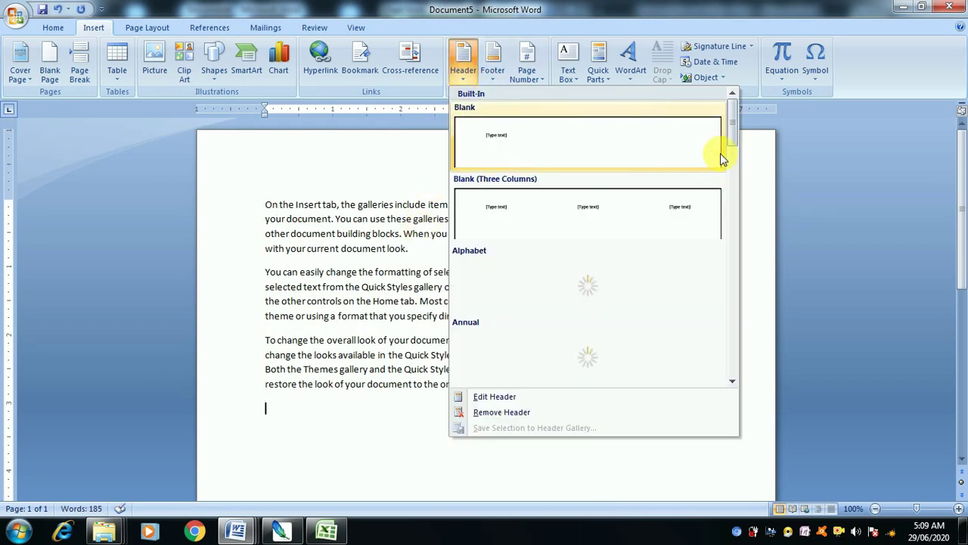
scroll(730, 174, "down", 2)
scroll(728, 188, "down", 5)
scroll(733, 202, "down", 1)
mouse_move(734, 211)
left_mouse_down()
mouse_move(742, 296)
mouse_move(723, 340)
left_mouse_up()
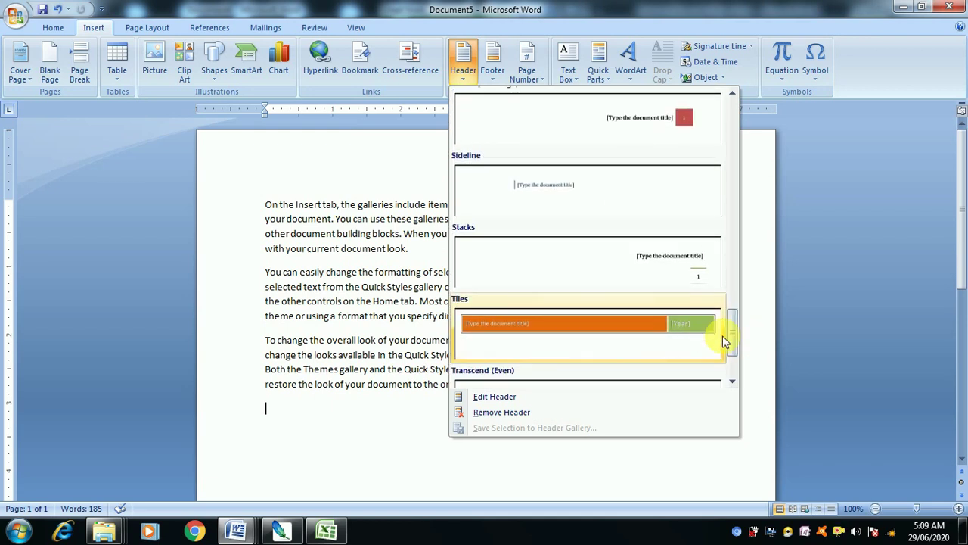
left_click(711, 333)
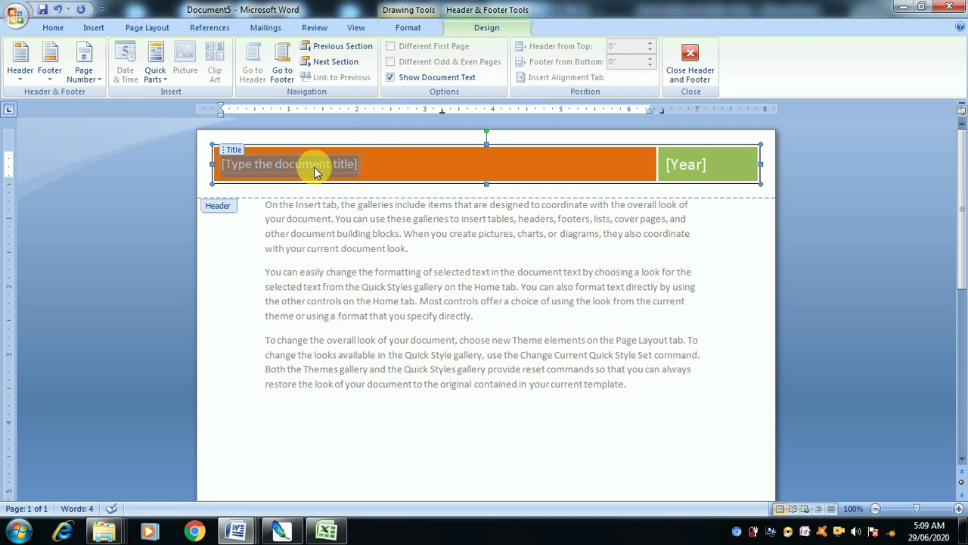
Step: Title the header BASIC COMPUTER COURSE, set the year to 2020, and close the header
type("BASOC")
key("BackSpace")
key("BackSpace")
type("IC COMPUTER COURSE")
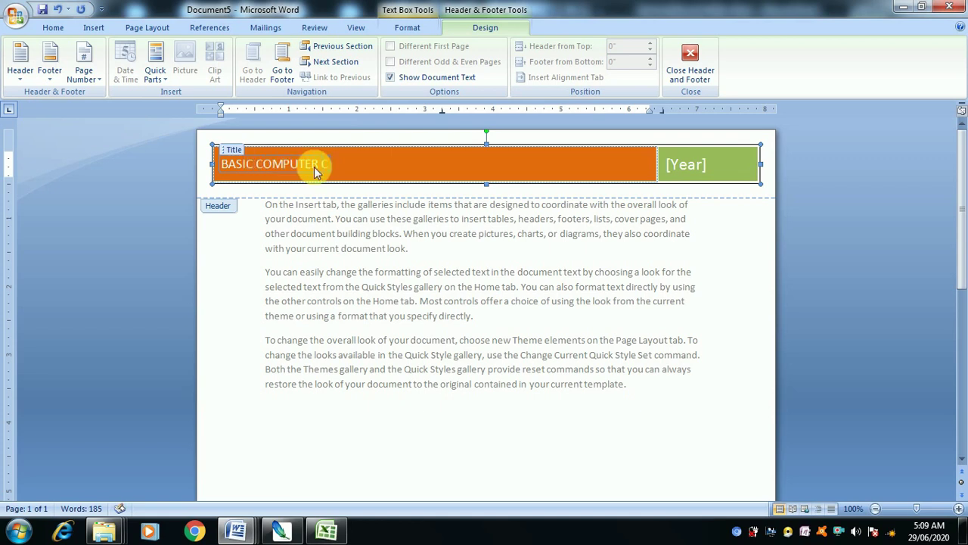
left_click(715, 166)
left_click(719, 165)
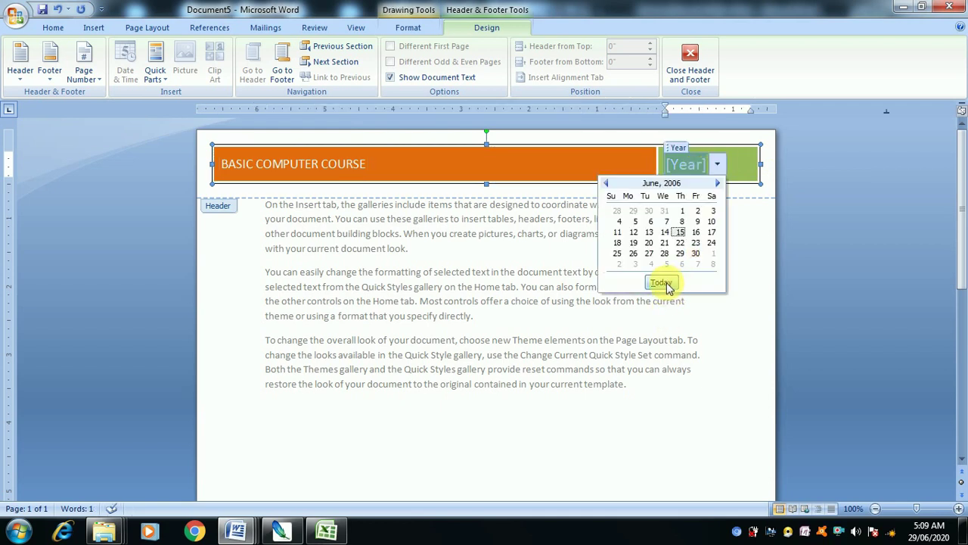
left_click(661, 283)
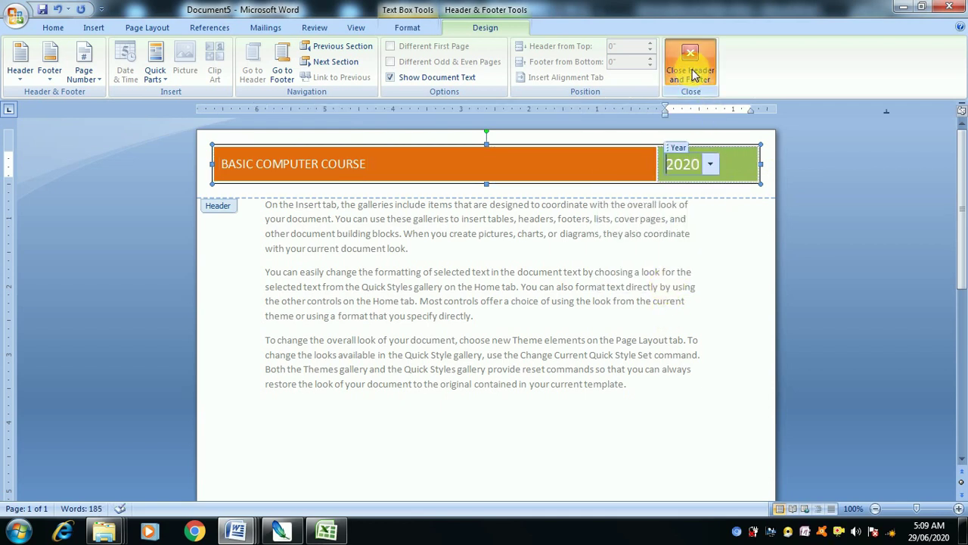
left_click(690, 64)
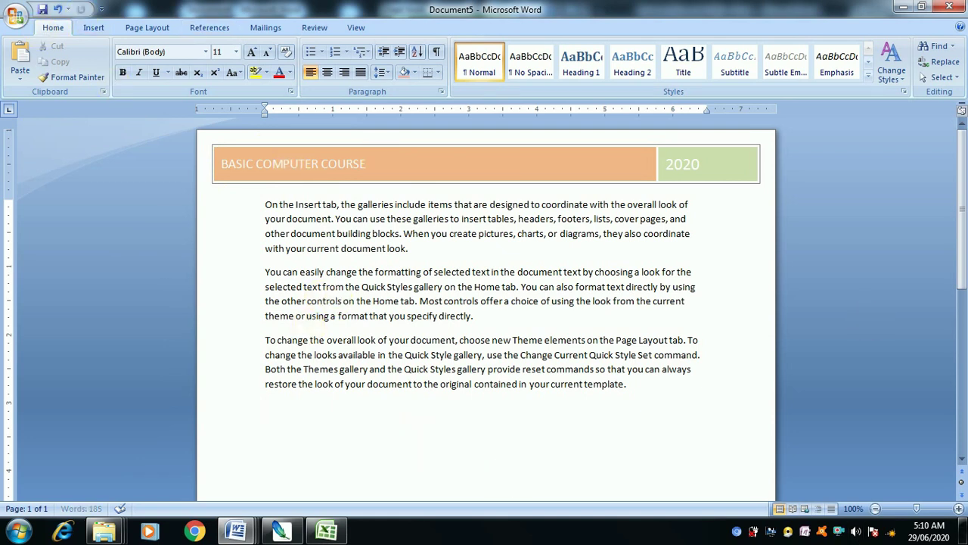
Step: Add a new page and insert the Cubicles footer design
key("ctrl+Return")
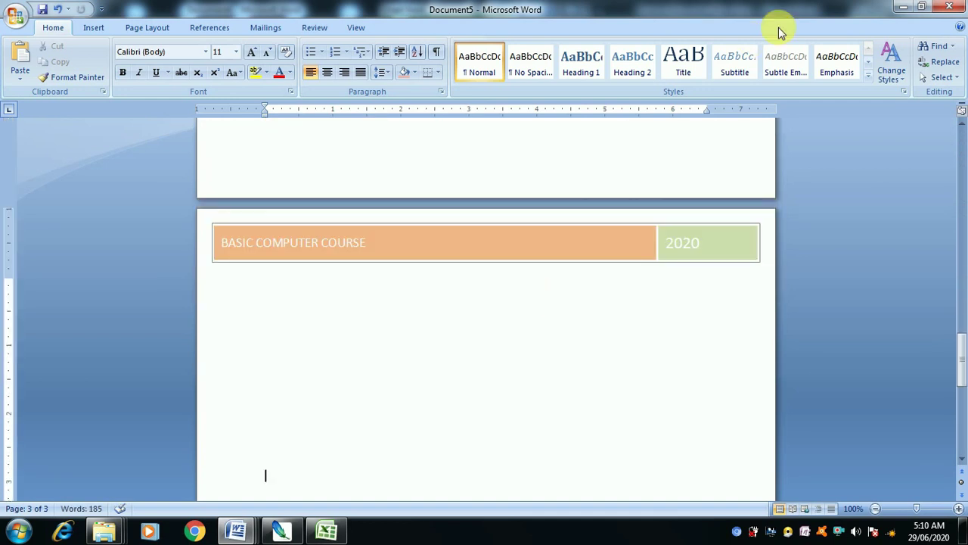
left_click_drag(959, 363, 963, 140)
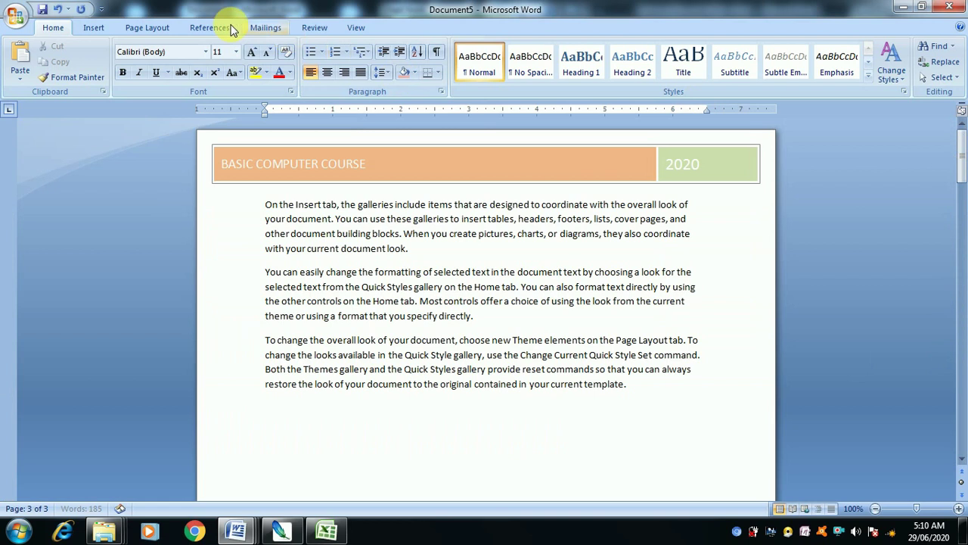
left_click(92, 27)
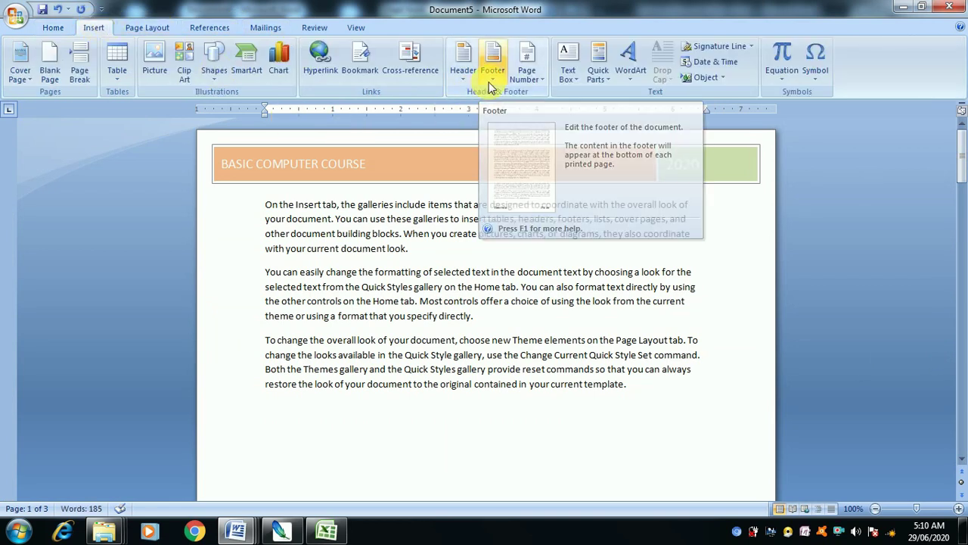
left_click(489, 83)
left_click_drag(763, 135, 757, 219)
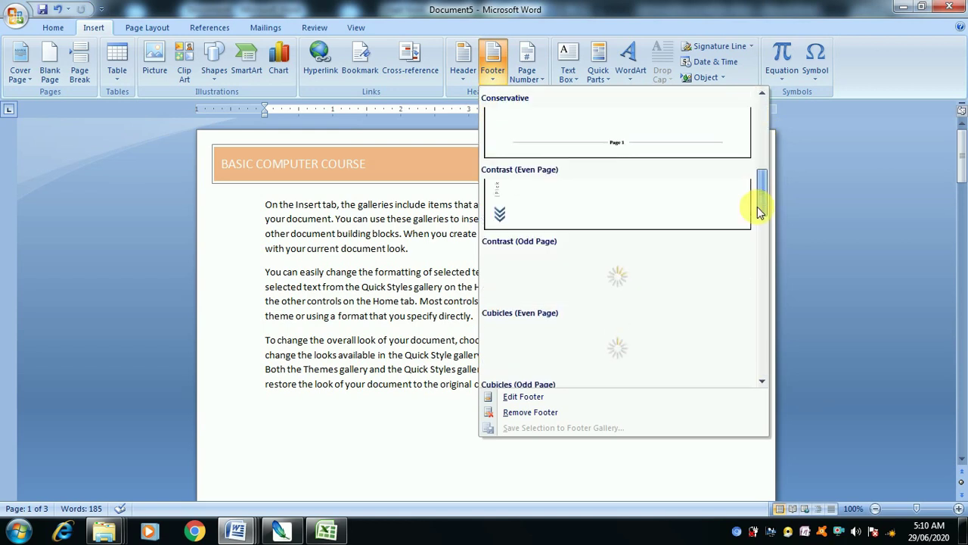
left_click(573, 250)
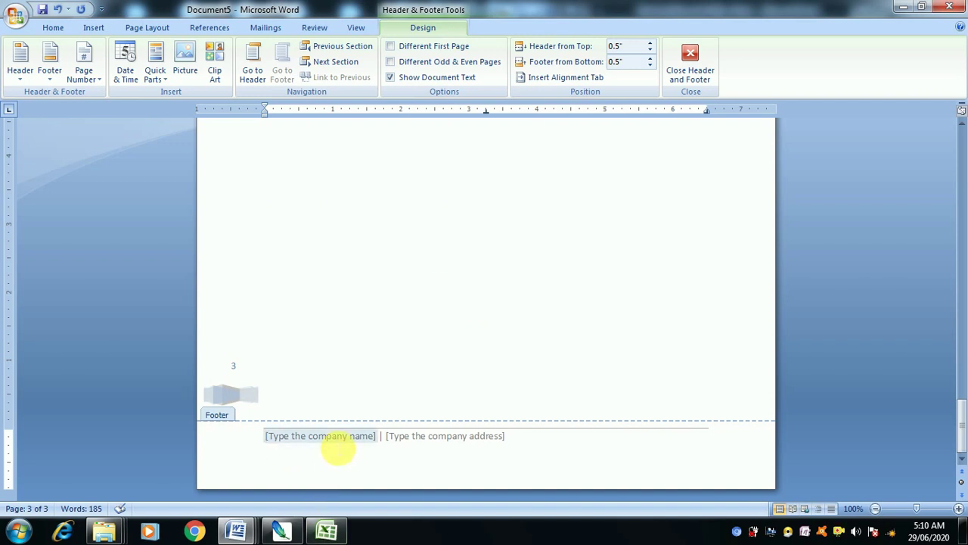
Step: Fill the footer with company name XYZ and the company's address, then close the footer
left_click(305, 438)
type("XYZ")
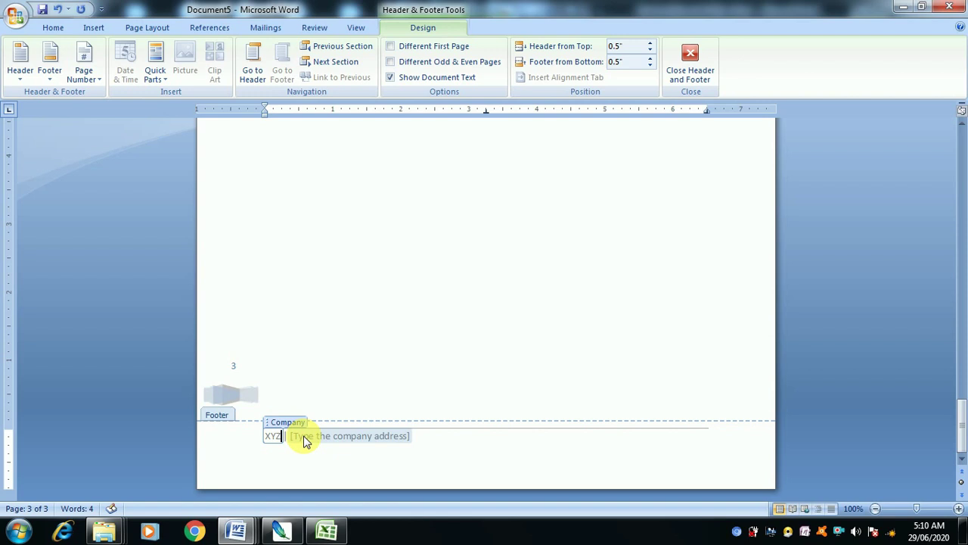
left_click(356, 438)
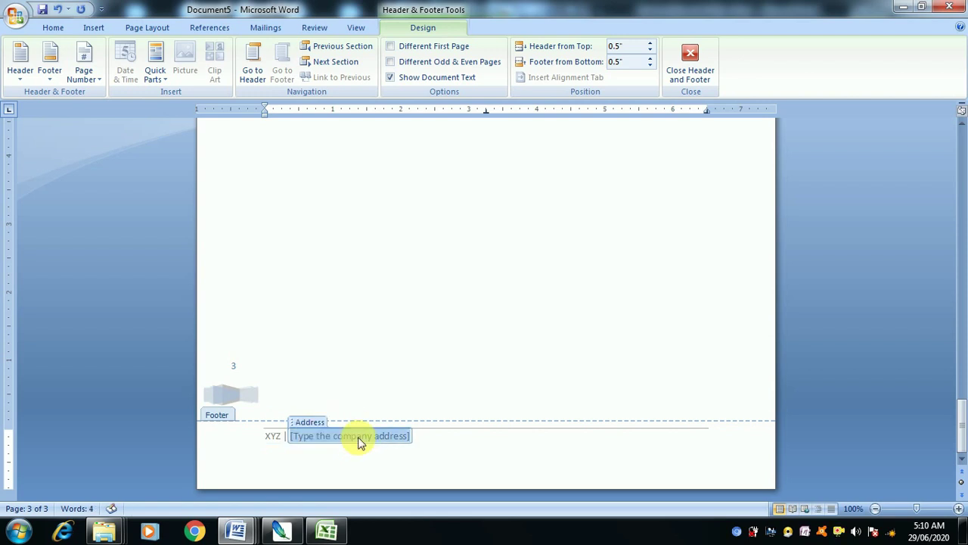
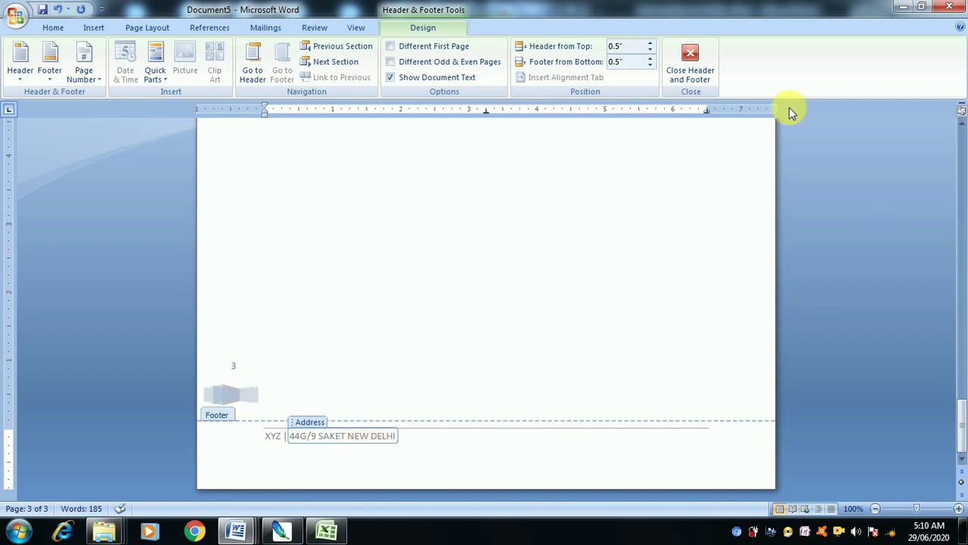
left_click(689, 64)
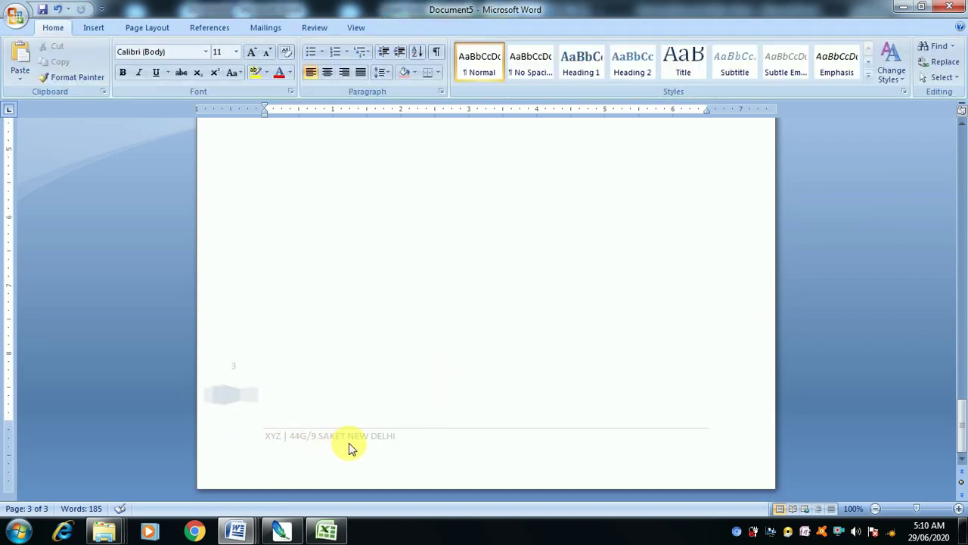
Step: Select and delete all of the document's text
scroll(400, 441, "up", 5)
scroll(401, 439, "up", 4)
scroll(404, 443, "up", 8)
scroll(407, 443, "up", 8)
scroll(406, 441, "up", 7)
key("ctrl+a")
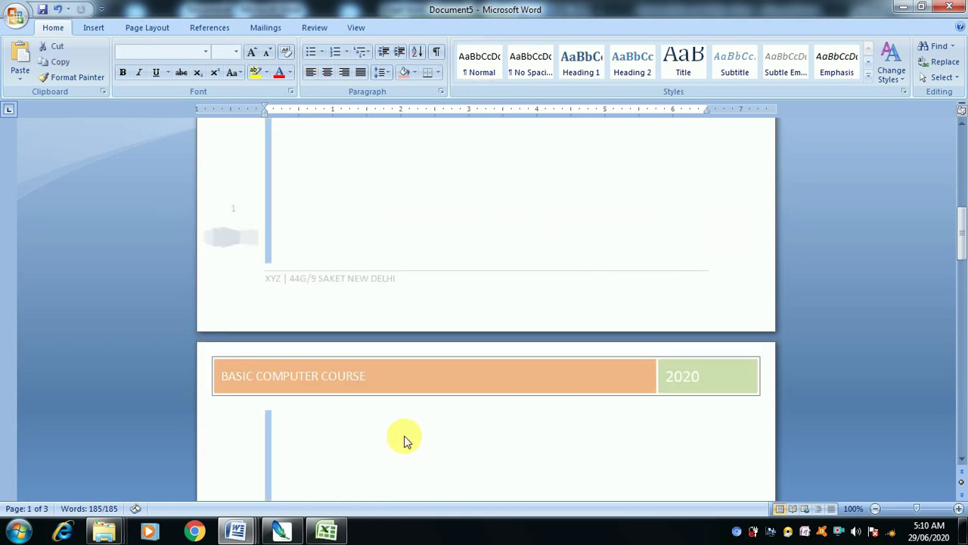
key("Delete")
Step: Remove the page numbers, the header and the footer from the document
left_click(94, 28)
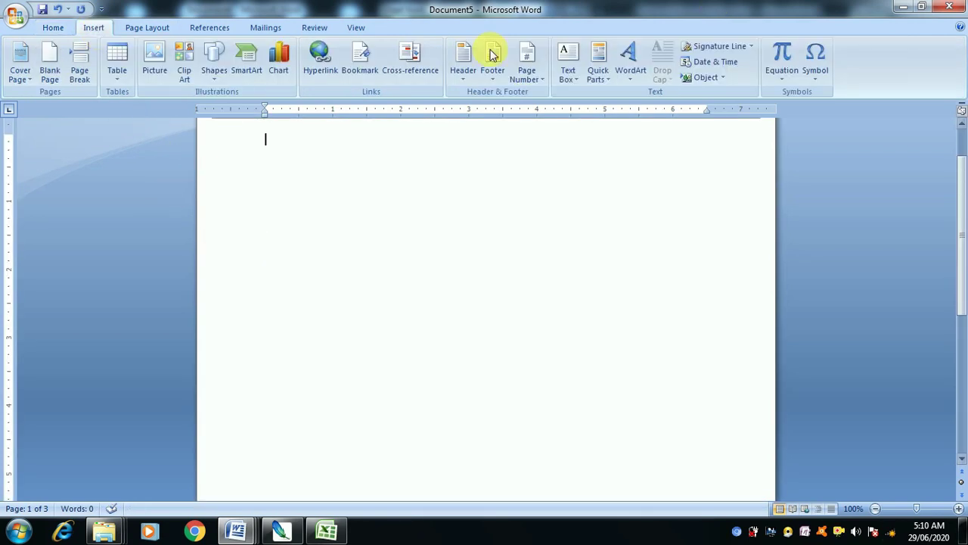
left_click(534, 75)
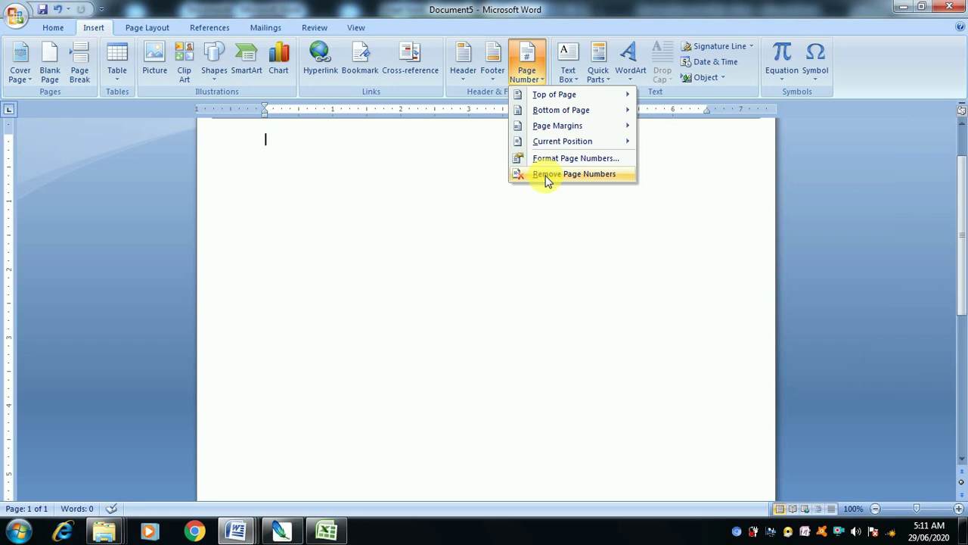
left_click(516, 295)
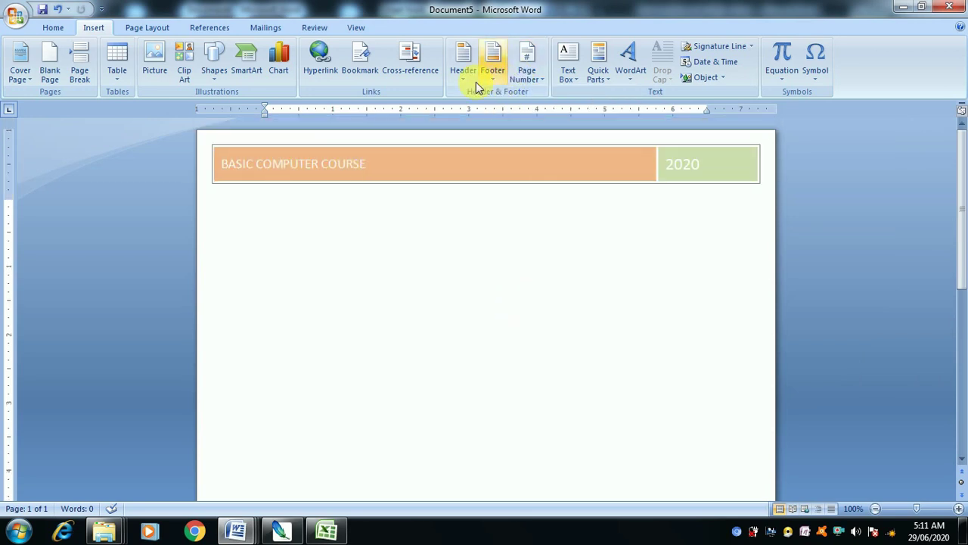
left_click(463, 60)
left_click(503, 412)
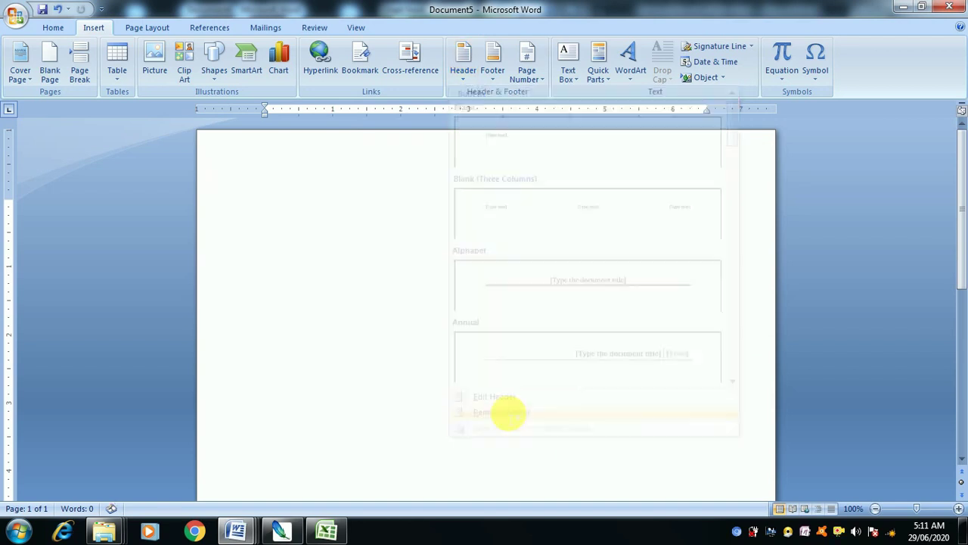
left_click(495, 72)
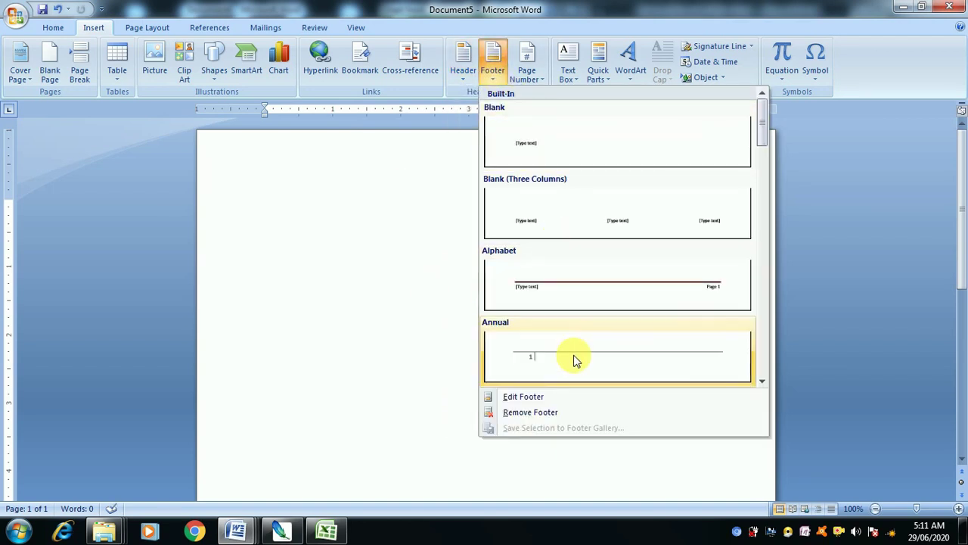
left_click(547, 413)
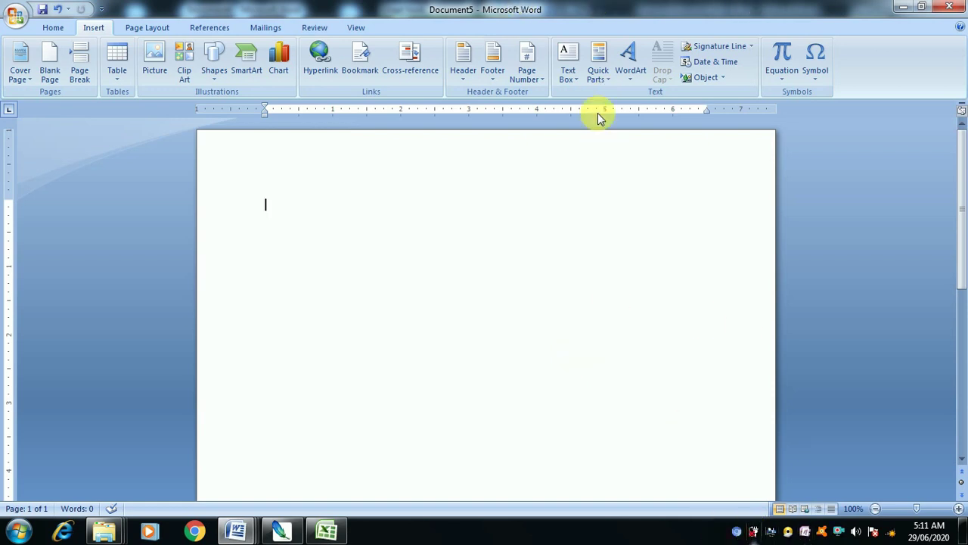
left_click(571, 76)
Step: Add a Cubicles Sidebar text box with a new fill colour, then bring up the cover page gallery
mouse_move(849, 132)
left_mouse_down()
mouse_move(842, 286)
mouse_move(845, 198)
left_mouse_up()
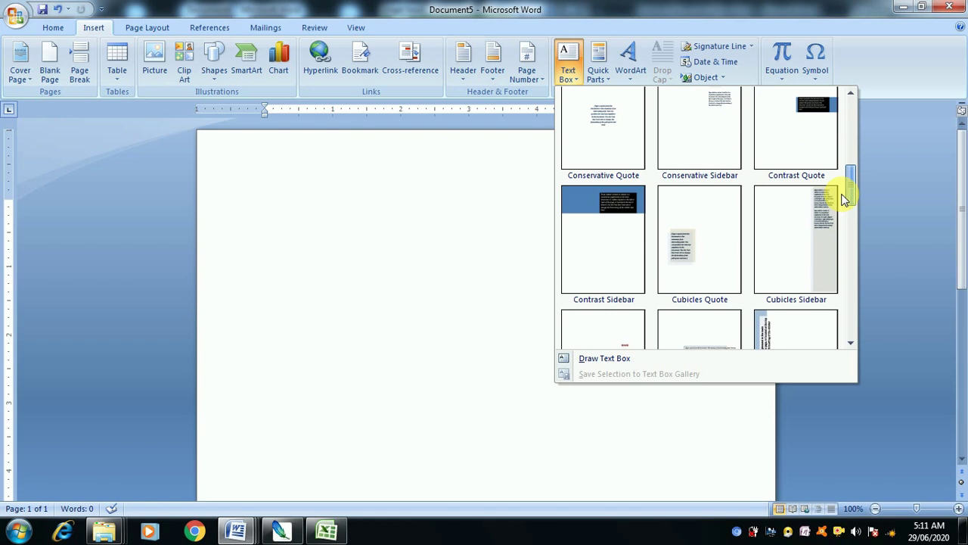
left_click(812, 217)
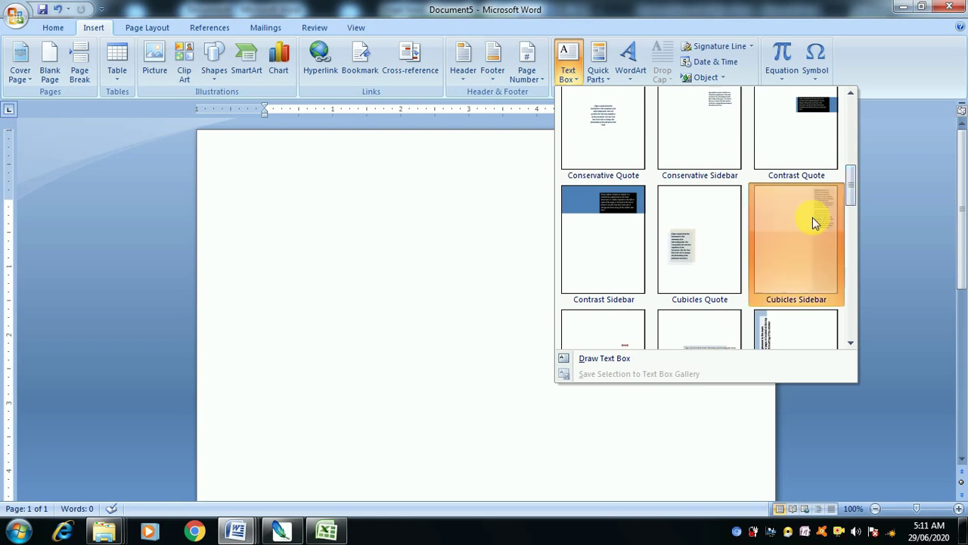
left_click(447, 46)
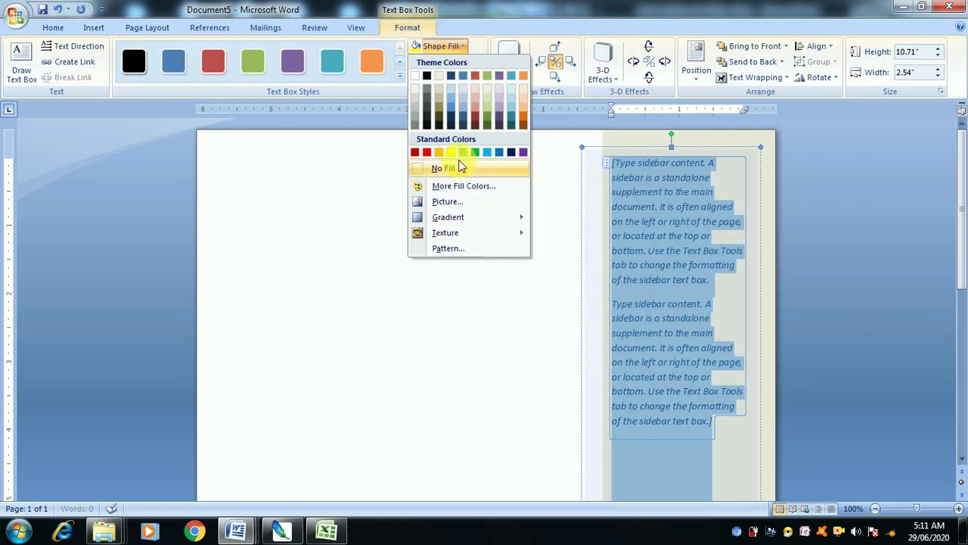
left_click(464, 152)
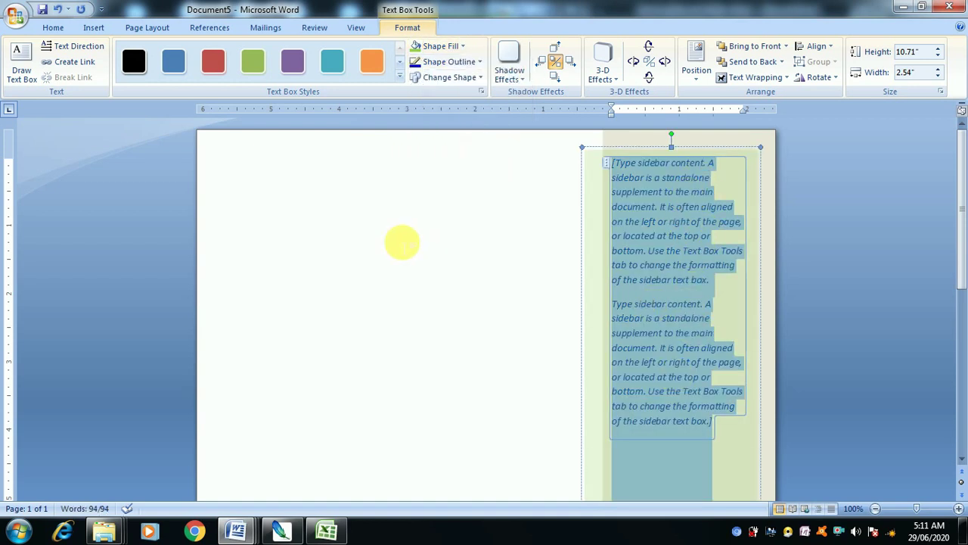
left_click(401, 243)
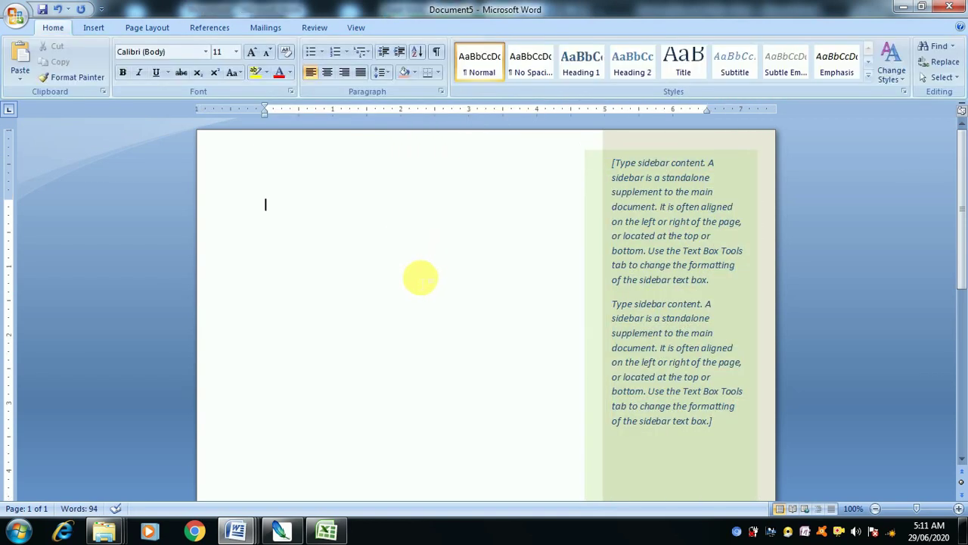
left_click(93, 27)
left_click(23, 74)
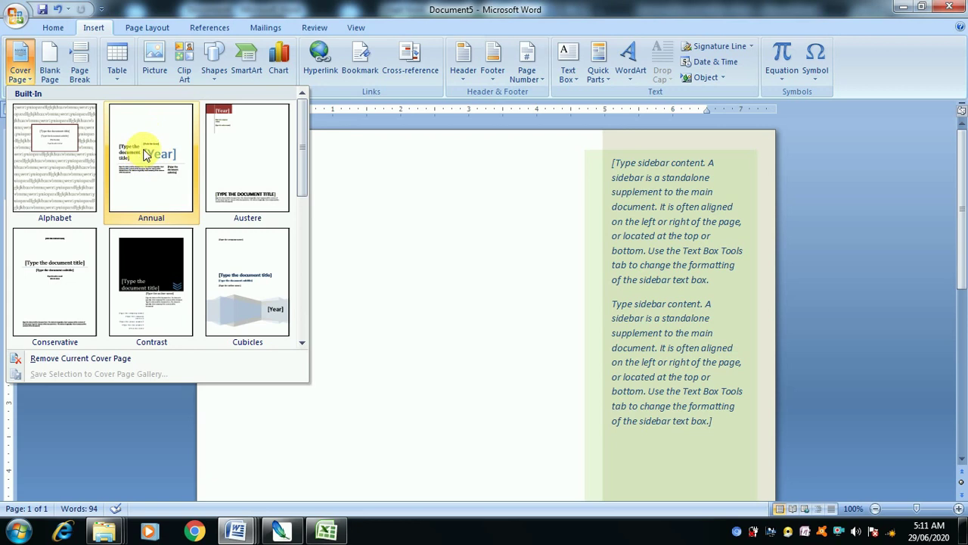
Step: Skip the cover page, insert the Company Address property, then delete all content including the sidebar
left_click(431, 275)
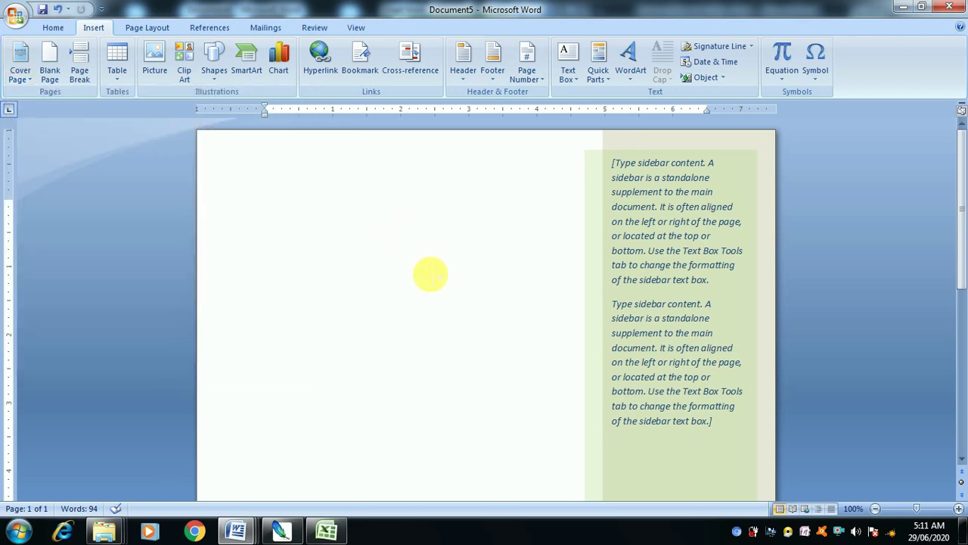
left_click(597, 68)
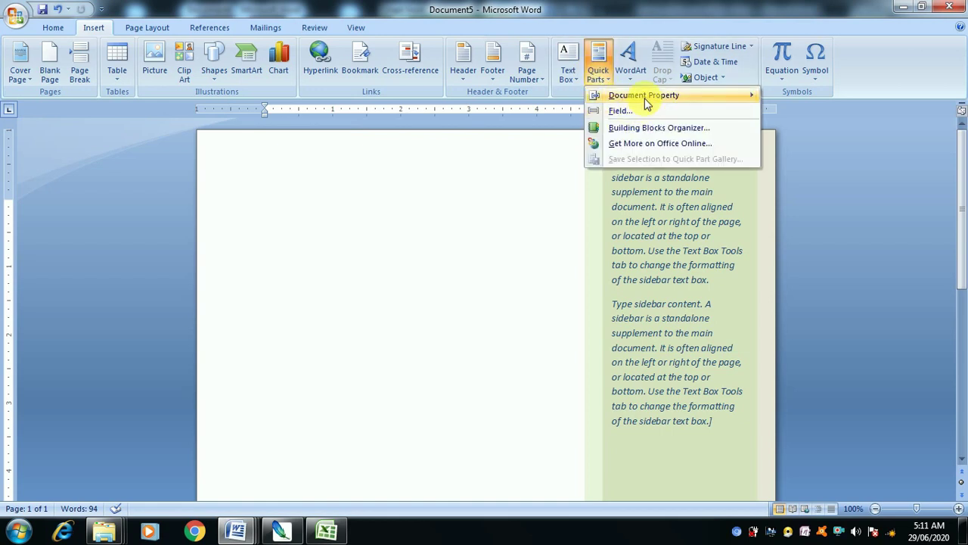
mouse_move(643, 94)
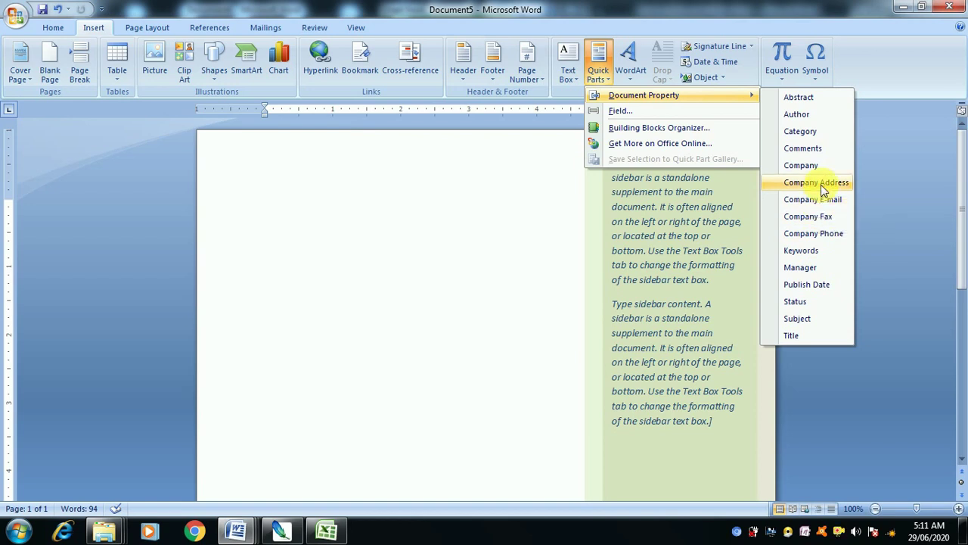
left_click(816, 182)
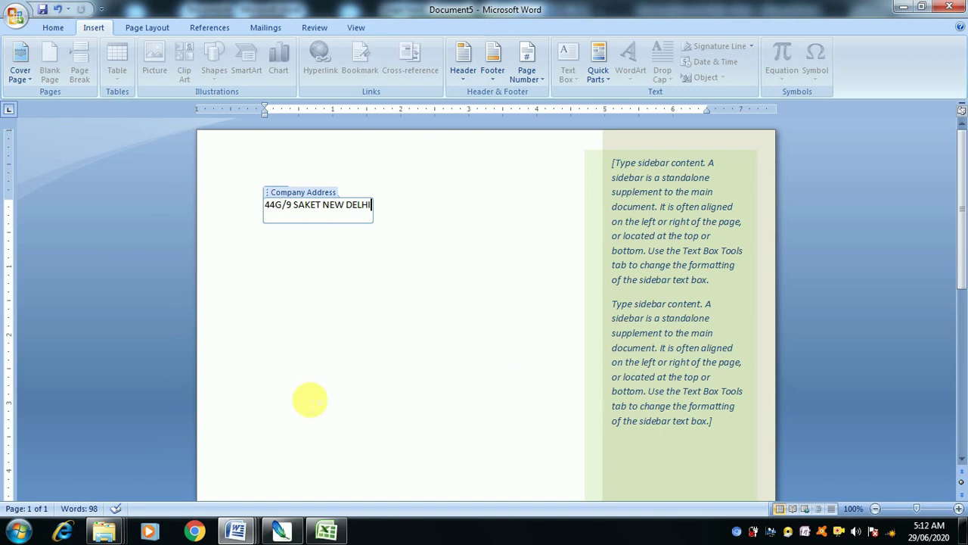
left_click(327, 366)
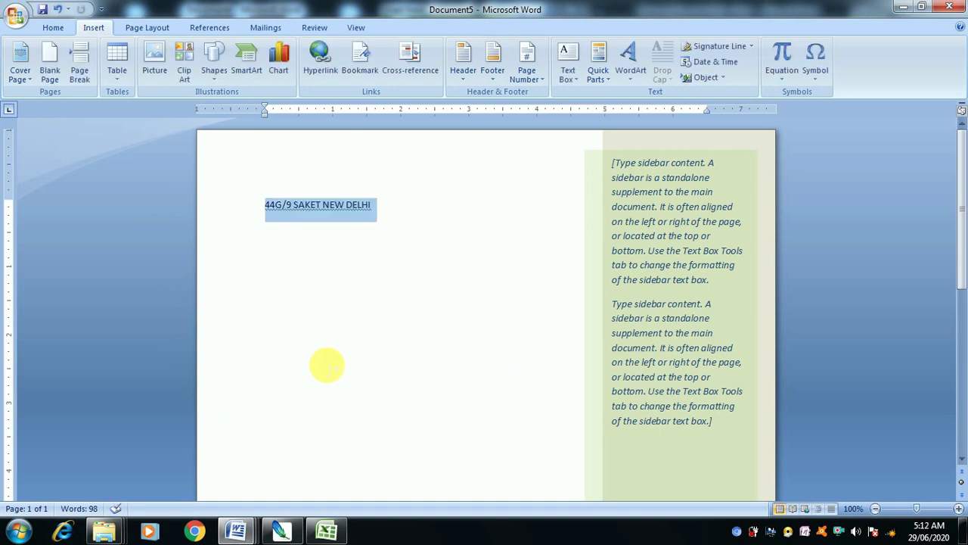
key("ctrl+a")
key("Delete")
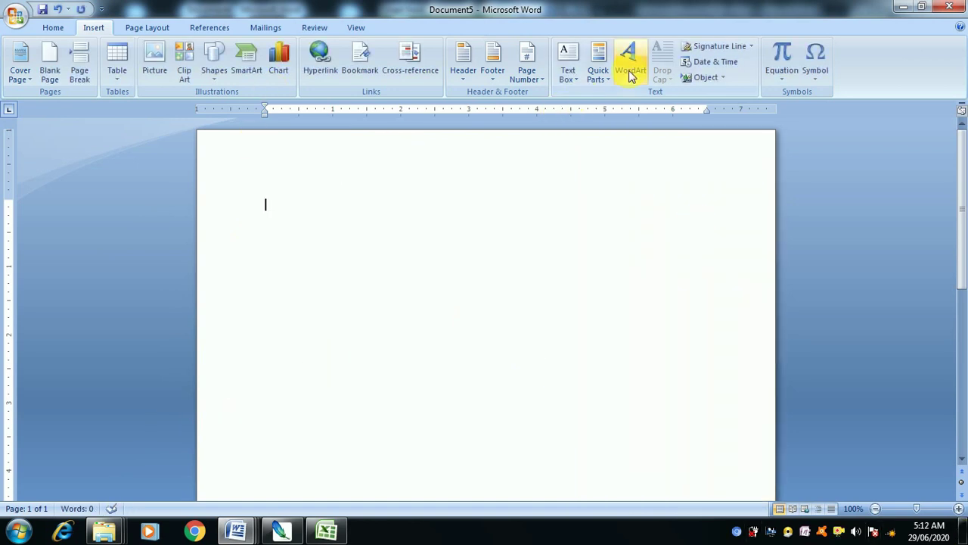
Step: Create green marble 3D WordArt reading SOHAN and reselect it
left_click(633, 83)
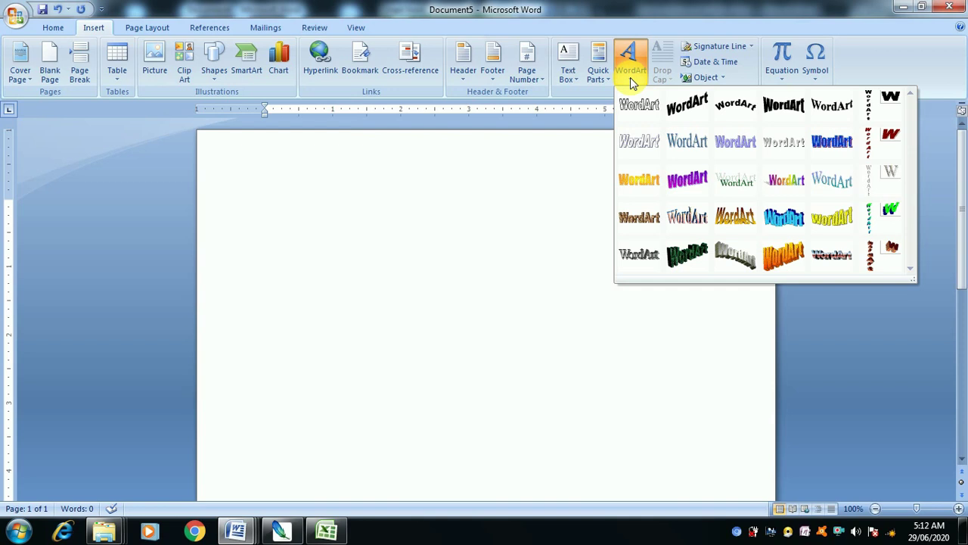
left_click(689, 255)
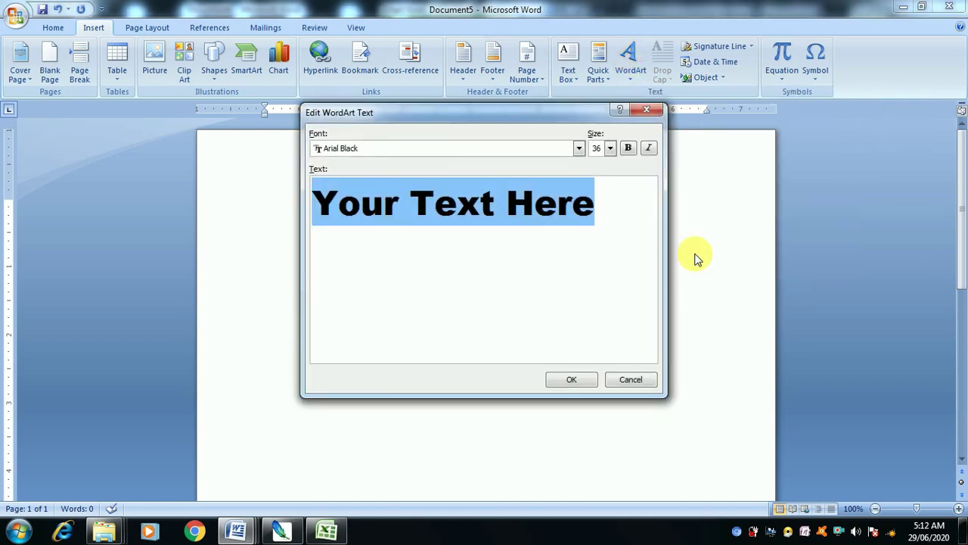
key("BackSpace")
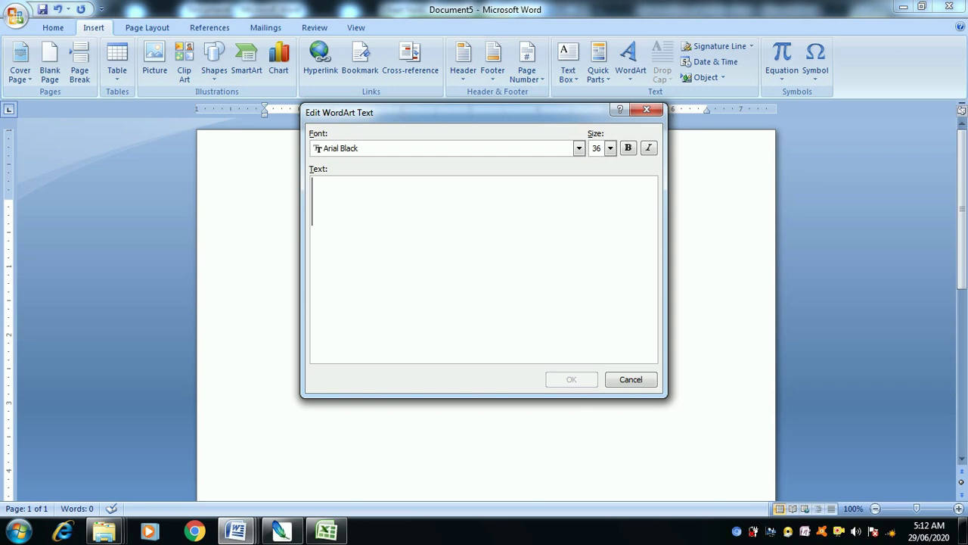
type("SOHAN")
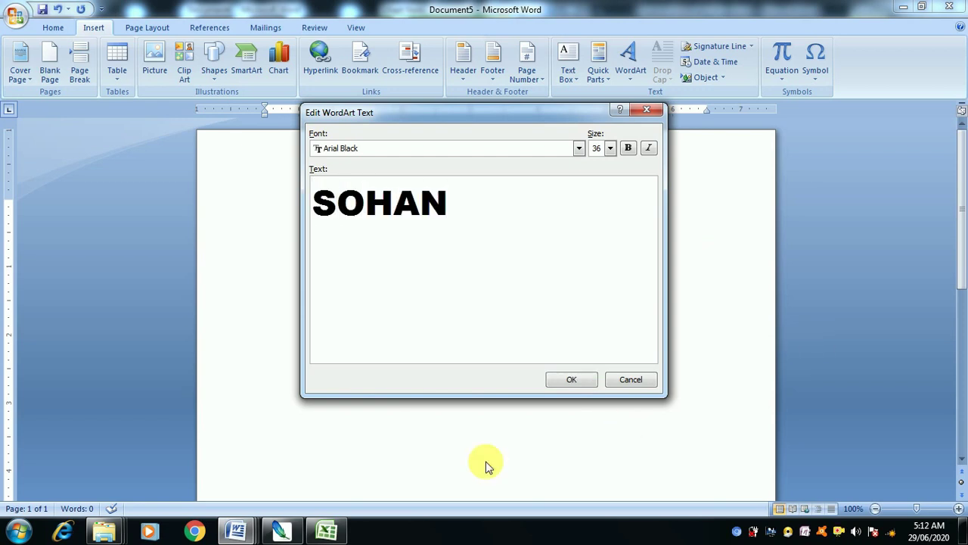
left_click(571, 379)
left_click(441, 281)
left_click(320, 244)
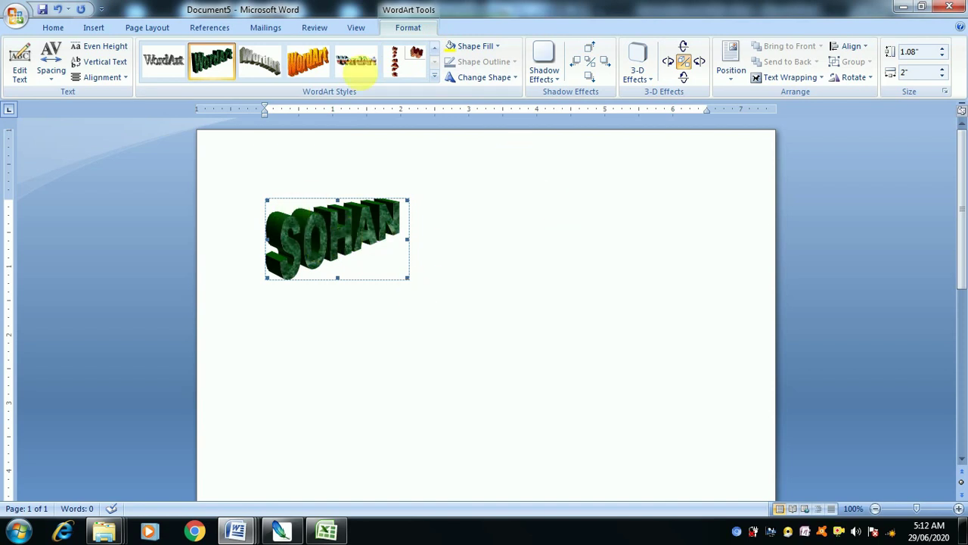
left_click(803, 82)
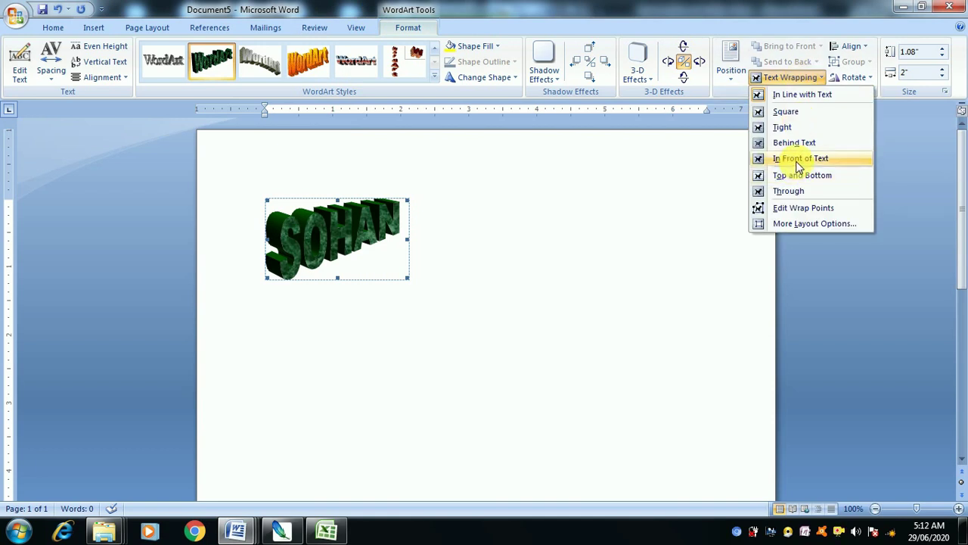
Step: Float the SOHAN WordArt in front of text and enlarge it across most of the page width
left_click(798, 158)
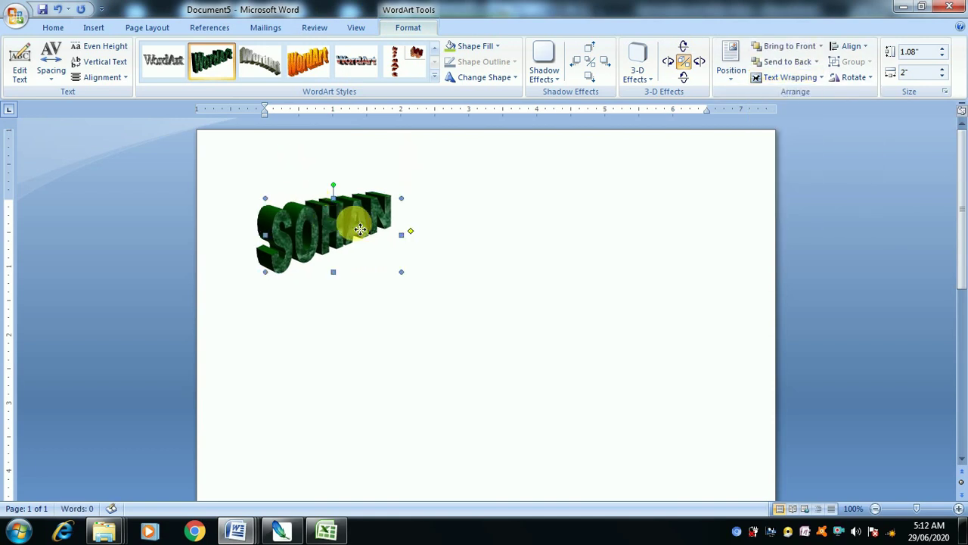
mouse_move(357, 209)
left_mouse_down()
mouse_move(435, 280)
mouse_move(348, 224)
left_mouse_up()
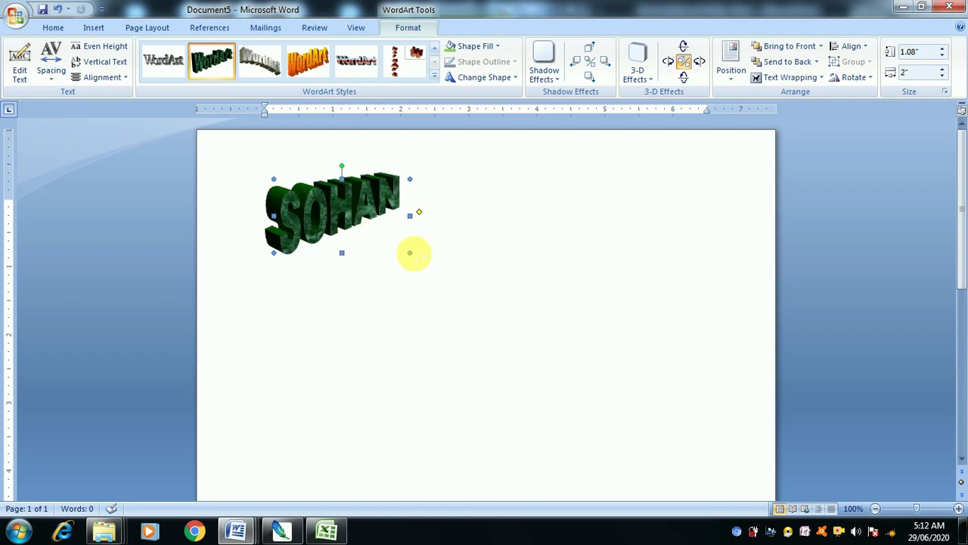
left_click_drag(415, 257, 636, 412)
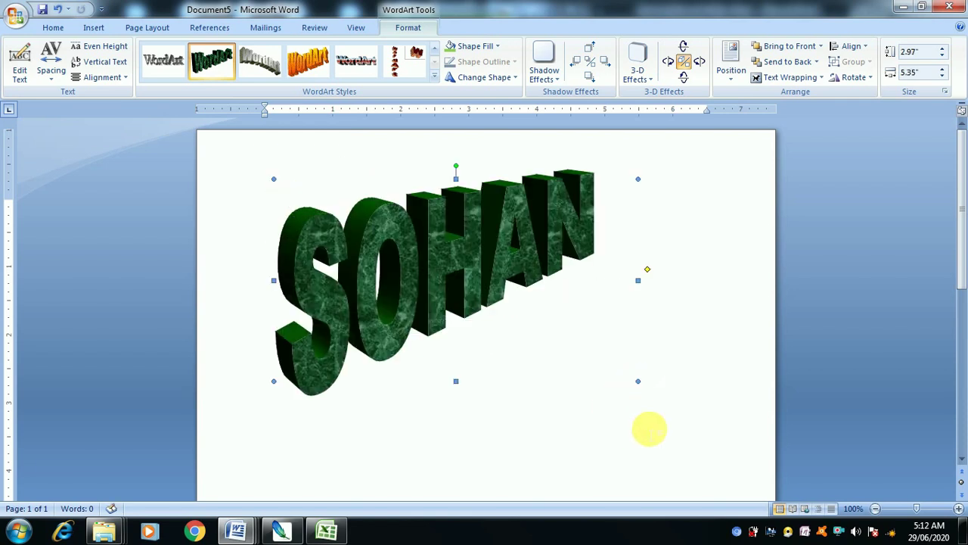
left_click(526, 307)
left_click(448, 304)
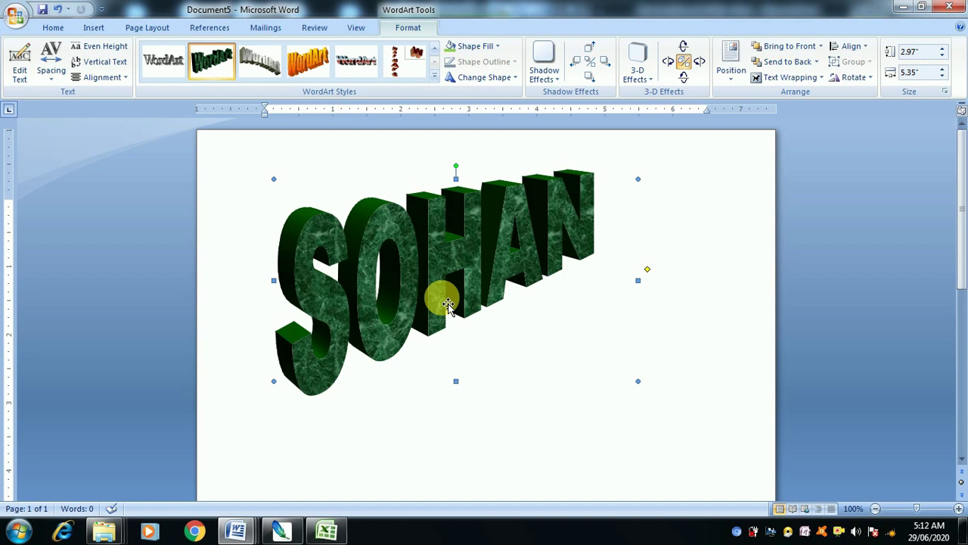
Step: Change the WordArt's word from SOHAN to DEEPAK
left_click(21, 74)
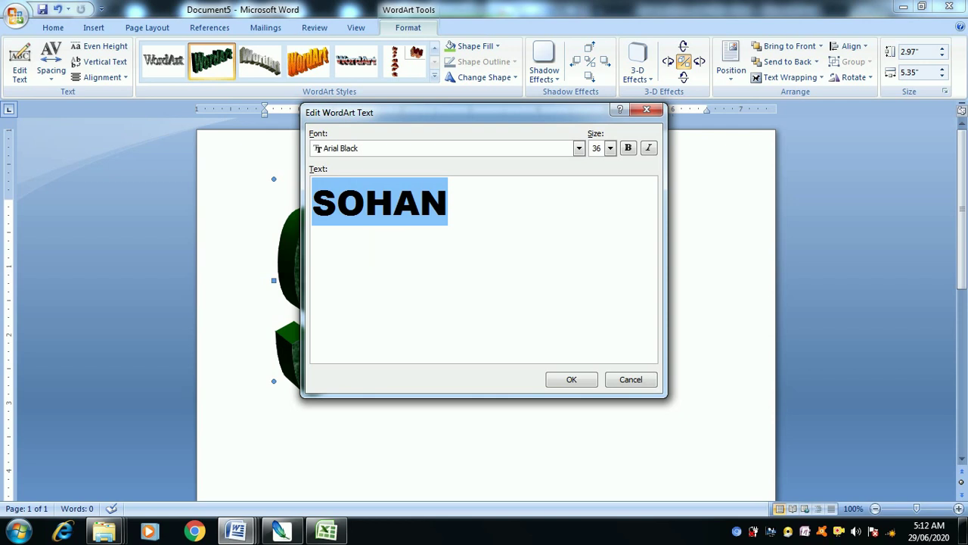
key("BackSpace")
type("DEEPAK")
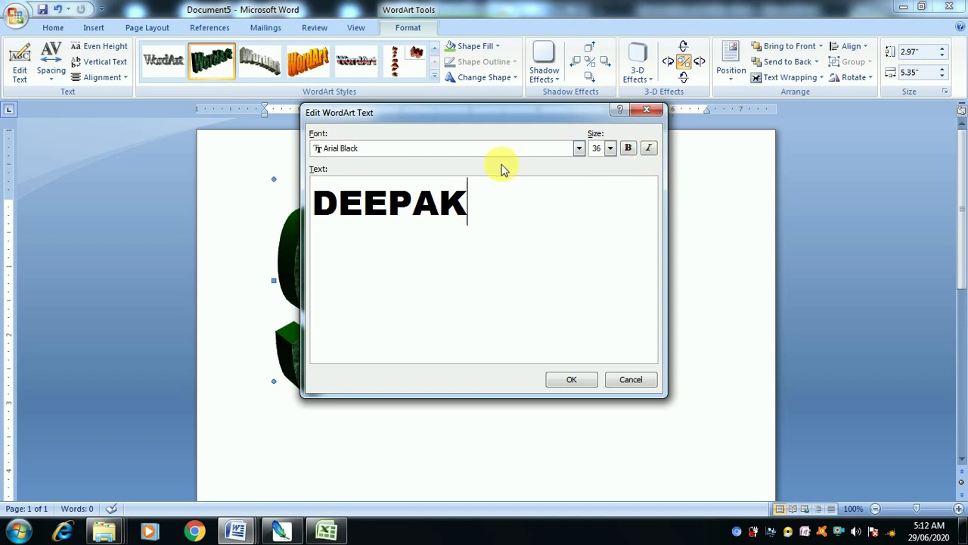
left_click_drag(313, 205, 590, 267)
left_click(590, 266)
left_click(572, 381)
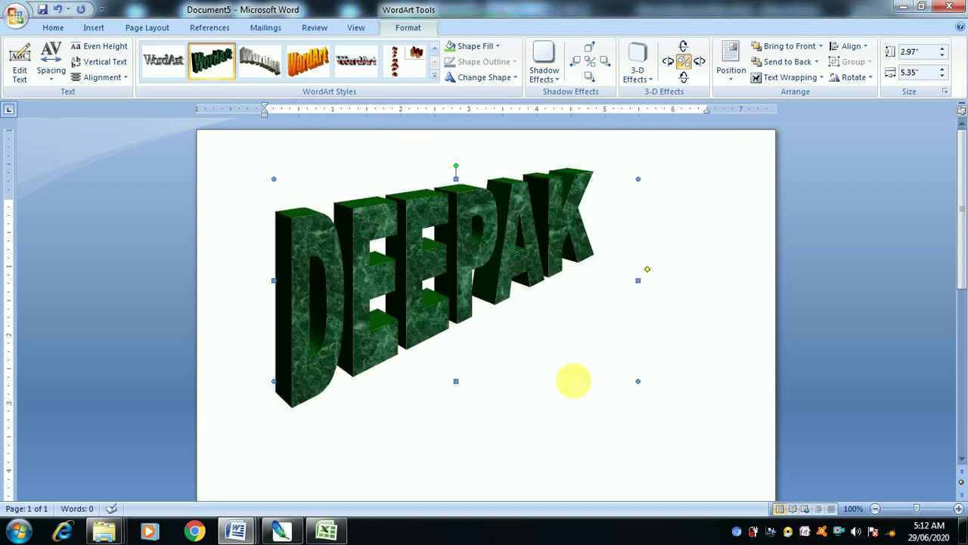
left_click(456, 441)
left_click(432, 291)
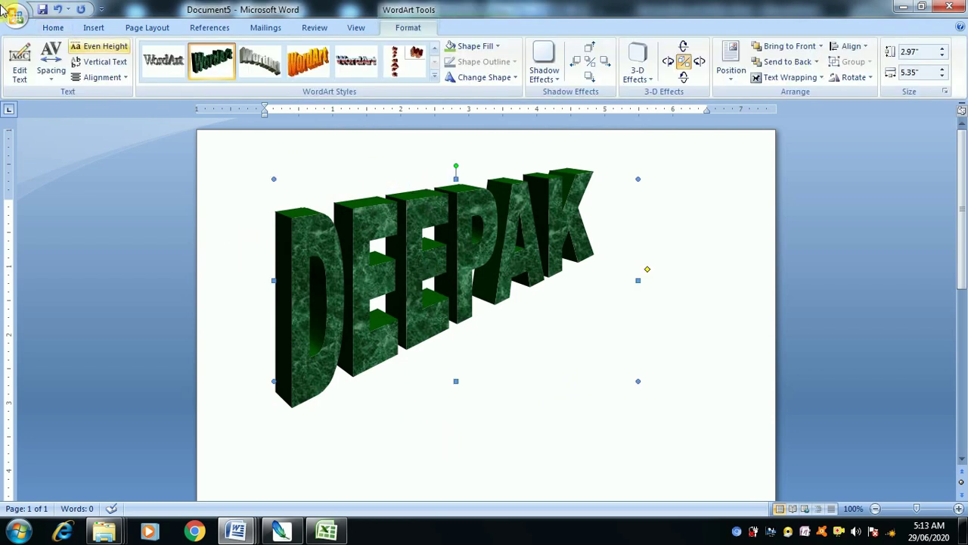
Step: Try loose letter spacing on DEEPAK, restore normal spacing, and make the text run vertically
left_click(50, 74)
left_click(78, 144)
left_click(50, 72)
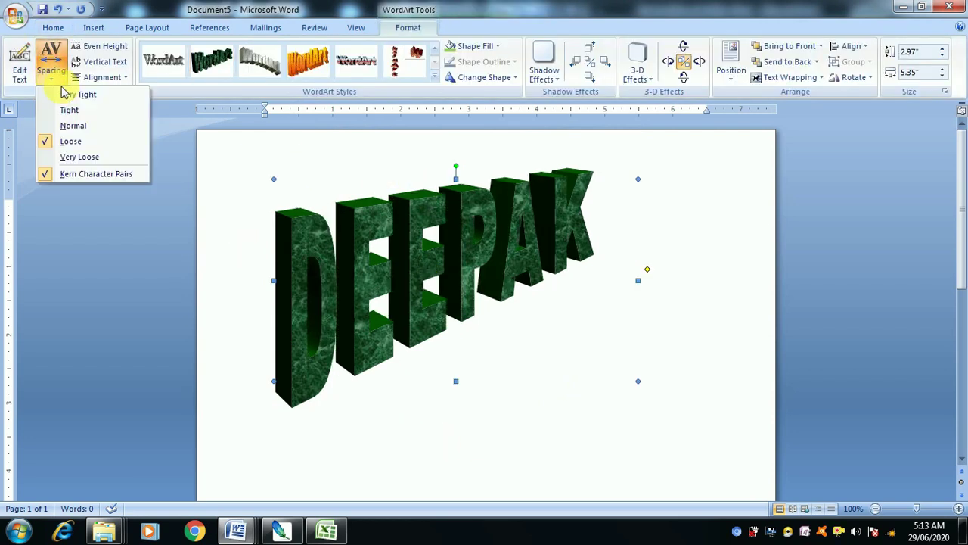
left_click(80, 127)
left_click(108, 63)
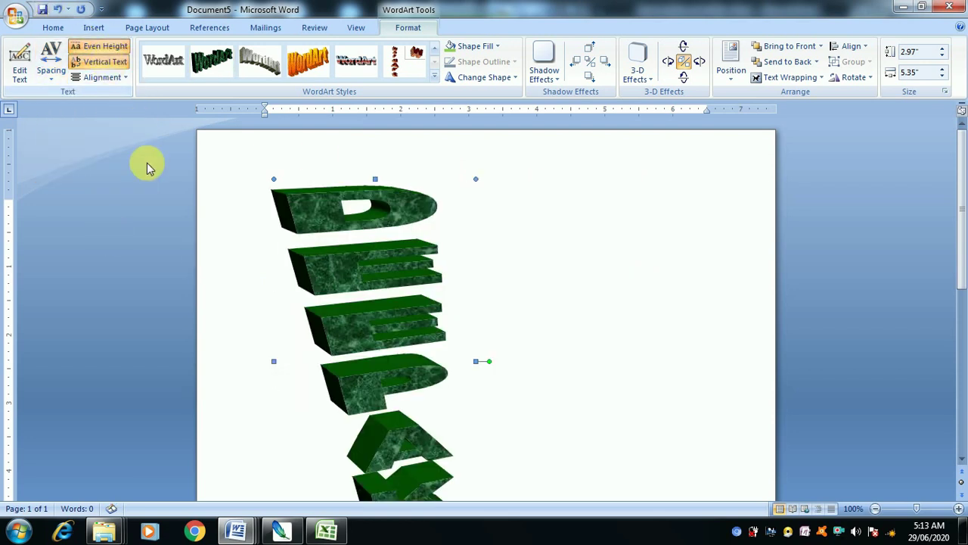
Step: Try the orange gradient style, then return DEEPAK to the green marble 3D style
left_click(308, 61)
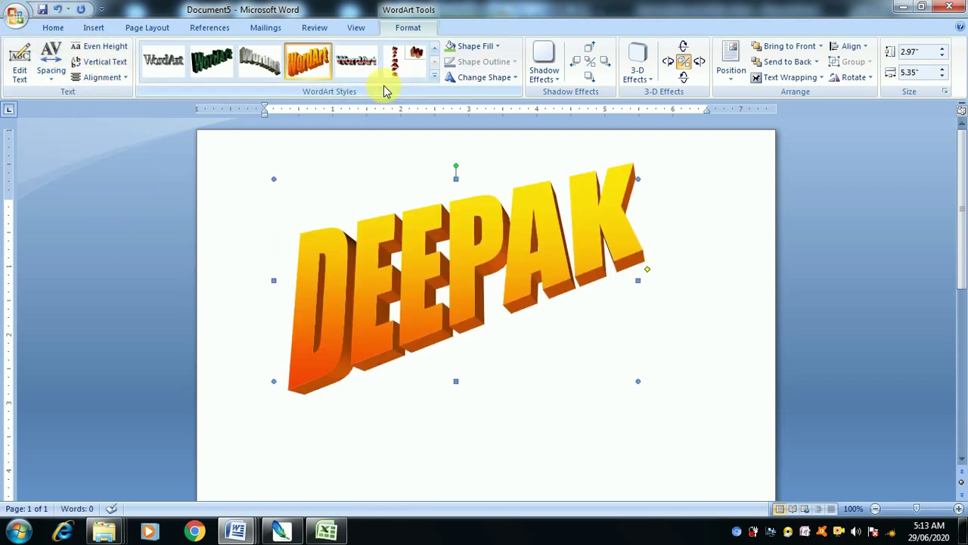
left_click(434, 76)
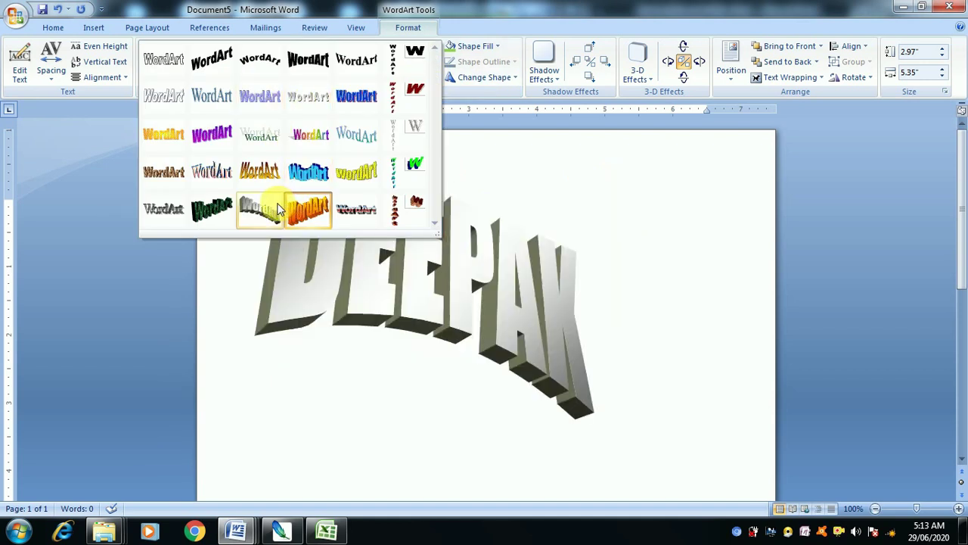
left_click(212, 208)
left_click(490, 49)
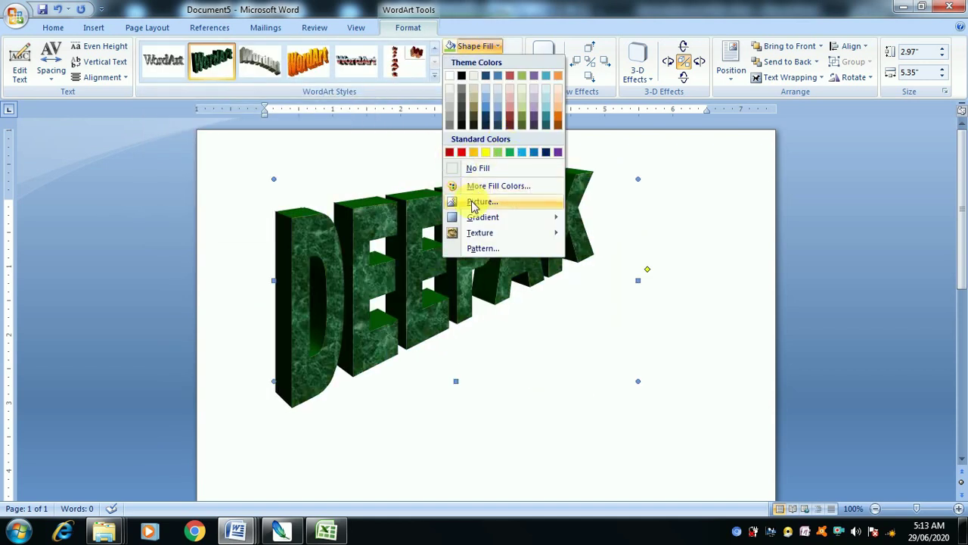
mouse_move(483, 217)
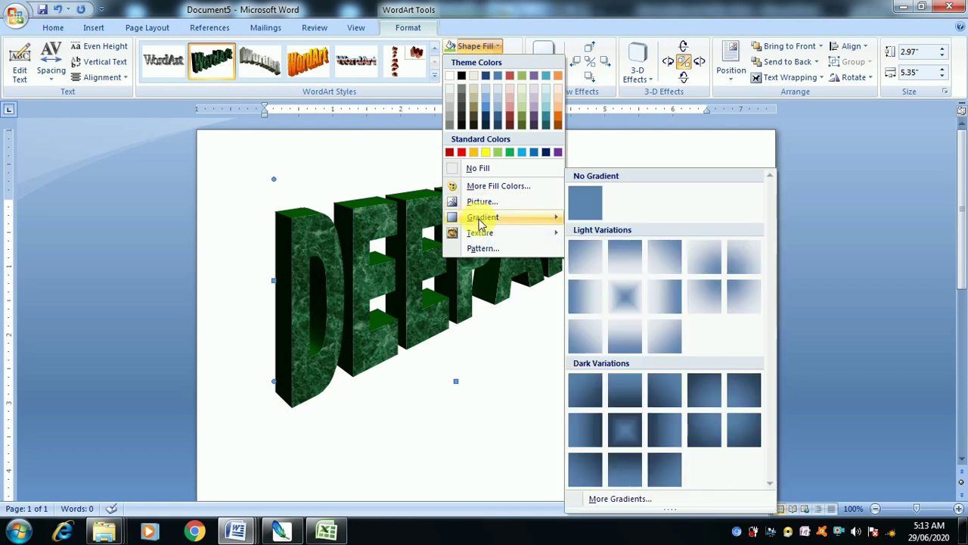
left_click(471, 376)
Step: Warp DEEPAK into a wavy shape and add a drop shadow nudged slightly left
left_click(484, 77)
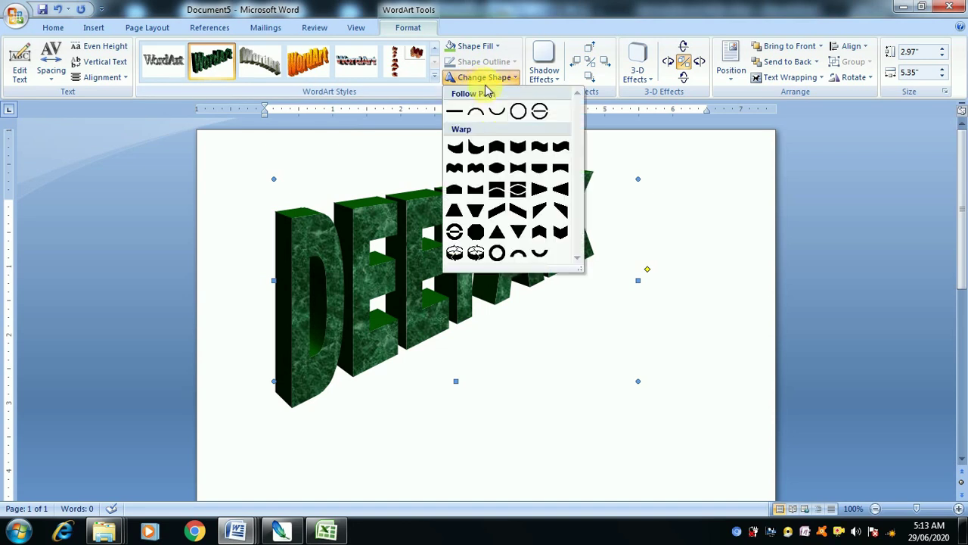
left_click(475, 177)
left_click(543, 60)
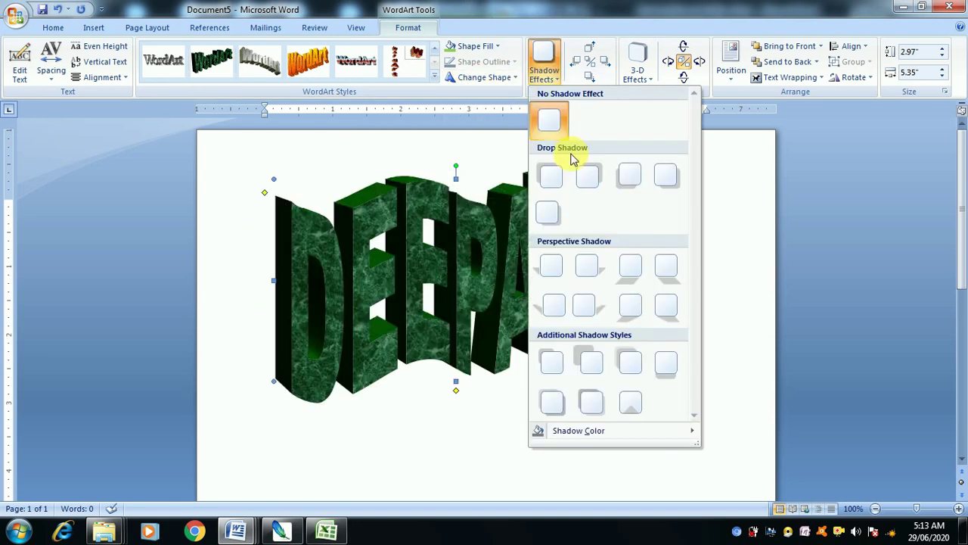
left_click(555, 182)
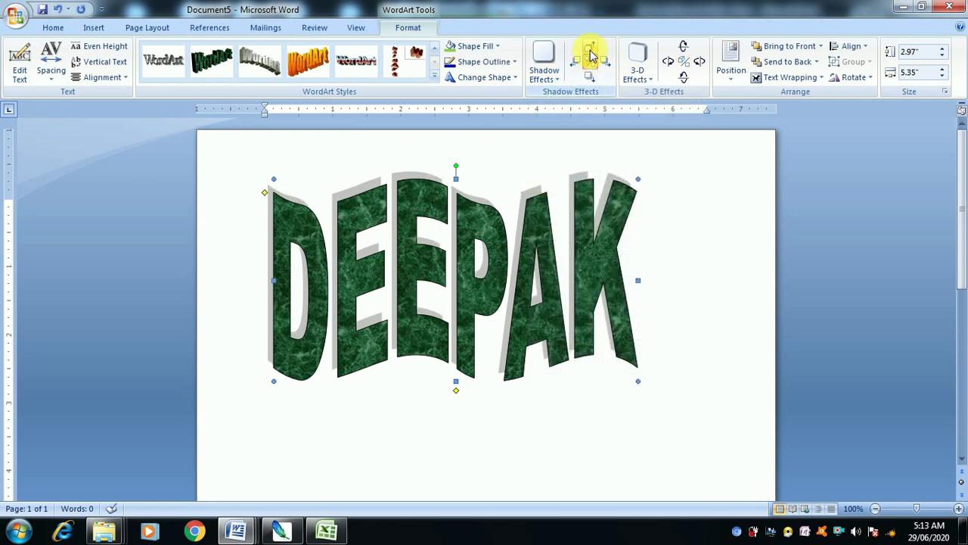
left_click(580, 66)
left_click(580, 65)
Step: Give DEEPAK a light green perspective 3-D extrusion and tilt it
left_click(638, 60)
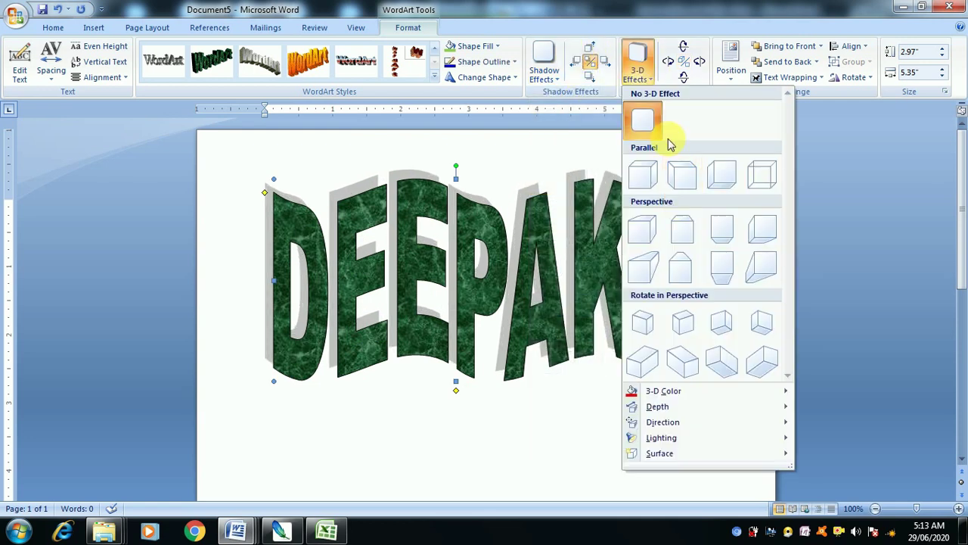
left_click(635, 266)
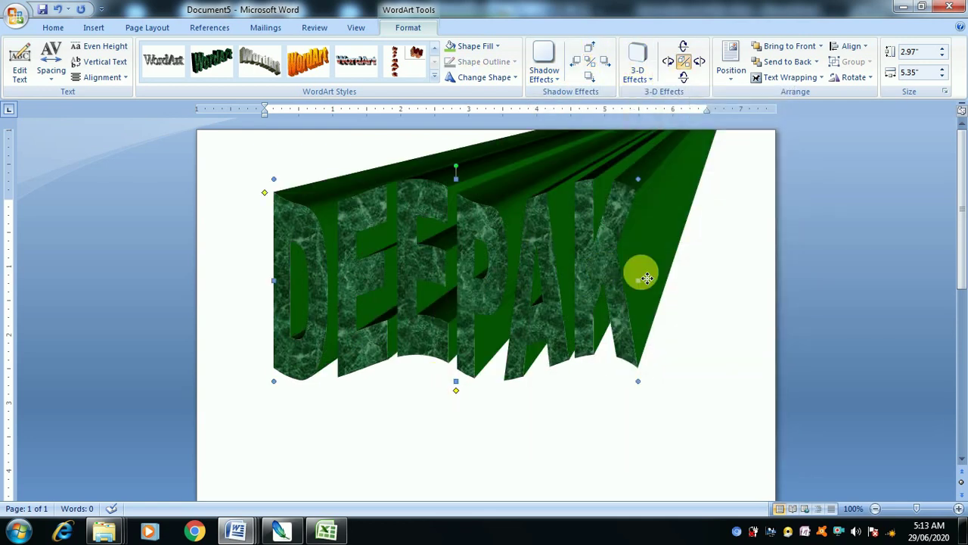
left_click(638, 65)
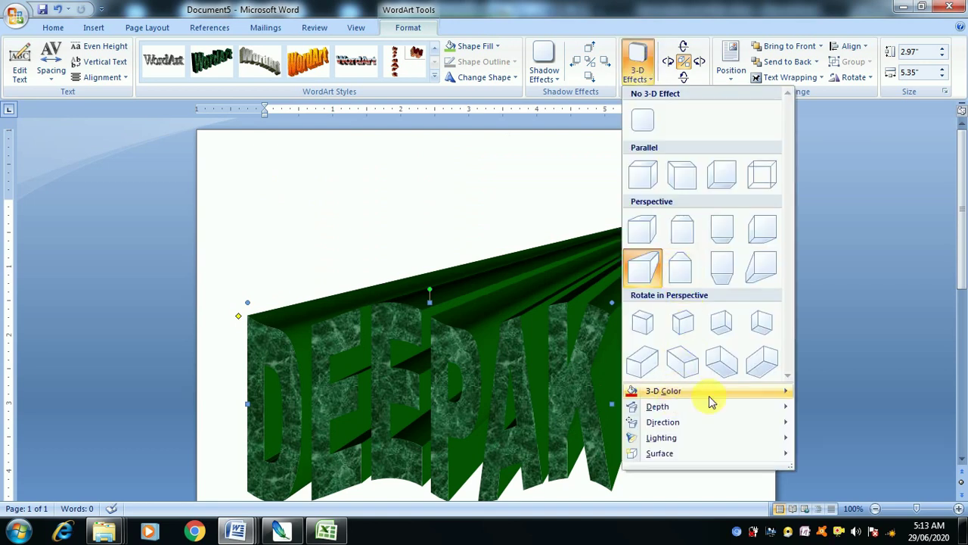
mouse_move(663, 390)
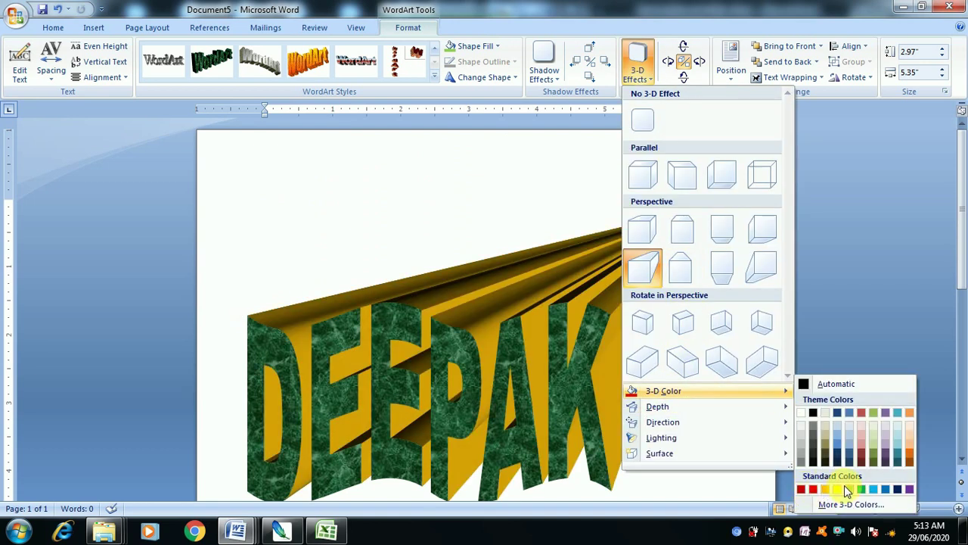
left_click(847, 488)
left_click(699, 64)
Step: Delete the DEEPAK WordArt, leaving the page blank
left_click(484, 77)
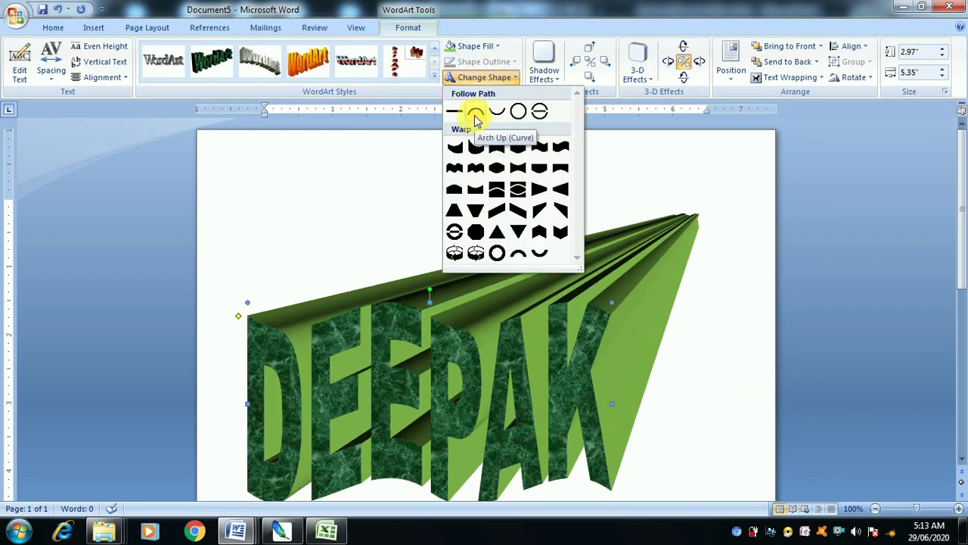
left_click(336, 237)
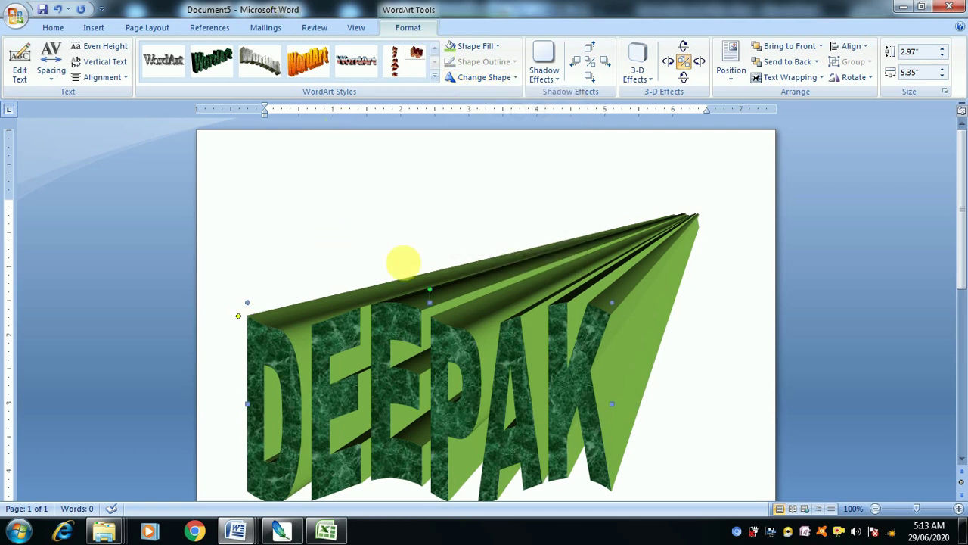
key("Delete")
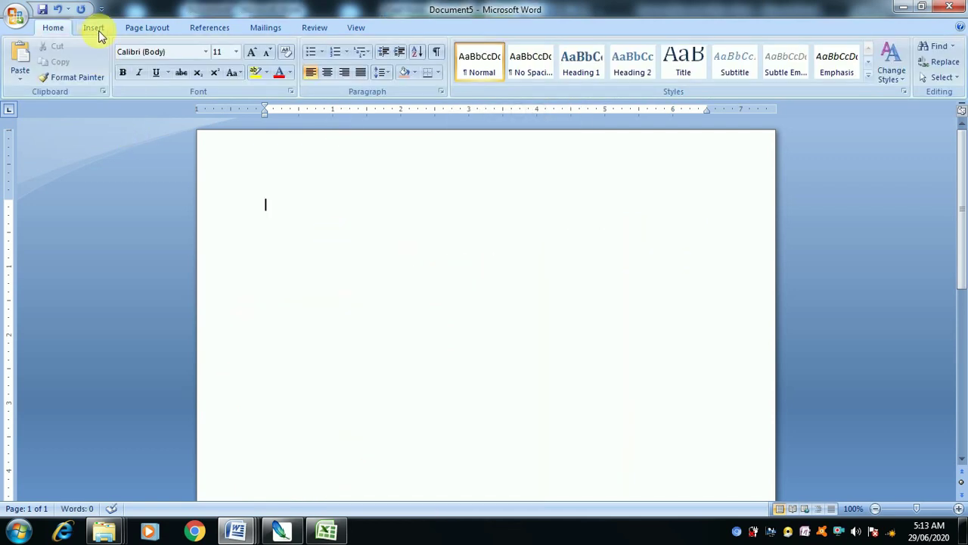
Step: Insert a WordArt reading LAL BAHADUR SHASTRI TRAINING INSTITUTE in Arial 18
left_click(93, 28)
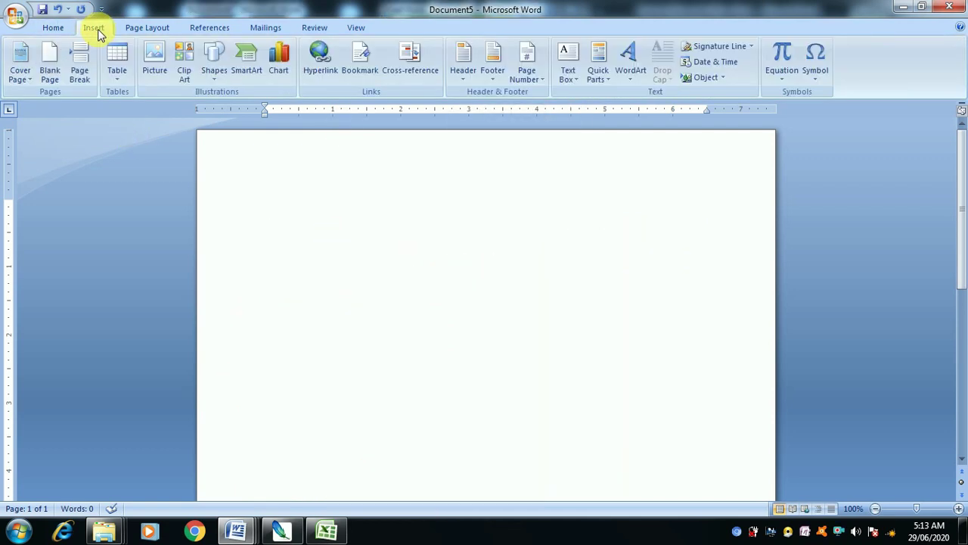
left_click(631, 68)
left_click(651, 139)
key("Delete")
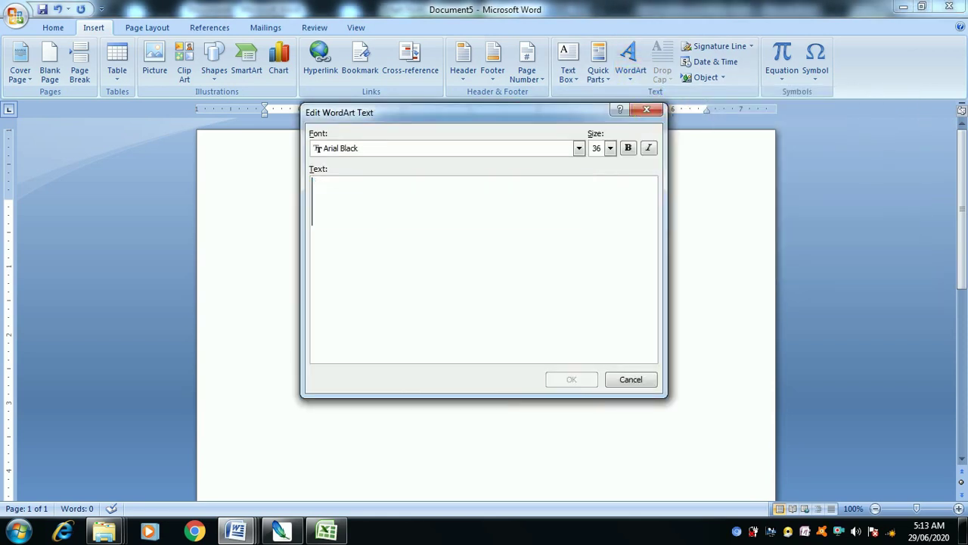
type("LAL B")
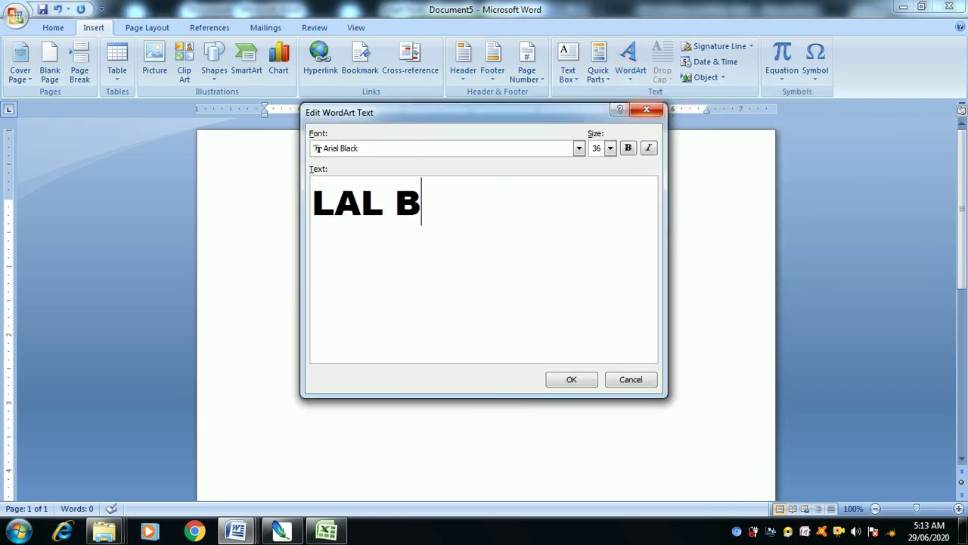
type(" SHASTRI TRAINI")
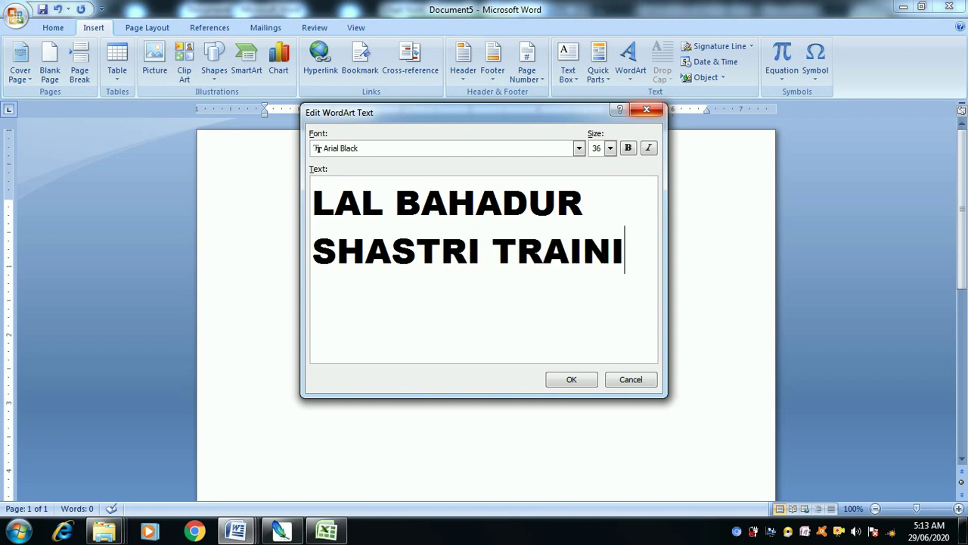
type("NGISNTIT")
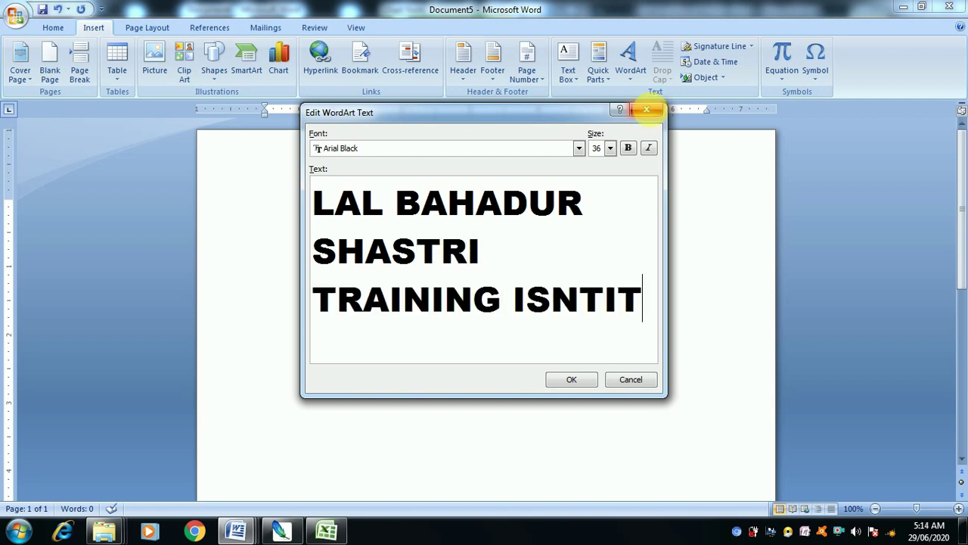
type("UTE")
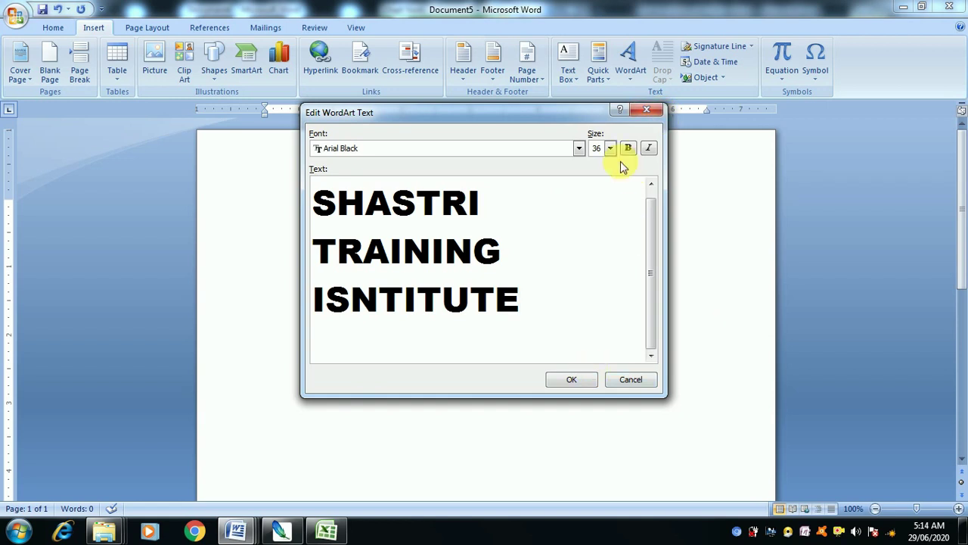
left_click(609, 147)
left_click(600, 162)
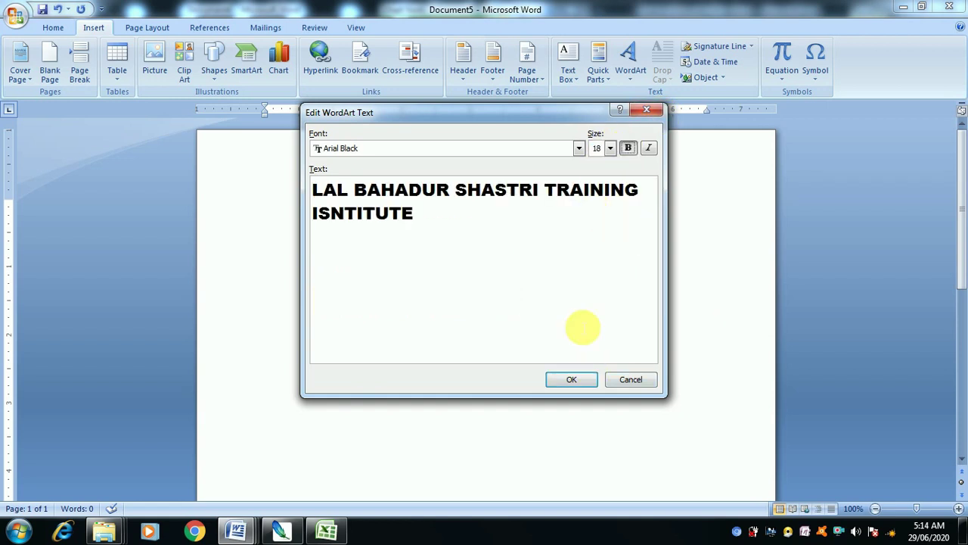
left_click(354, 148)
left_click(335, 215)
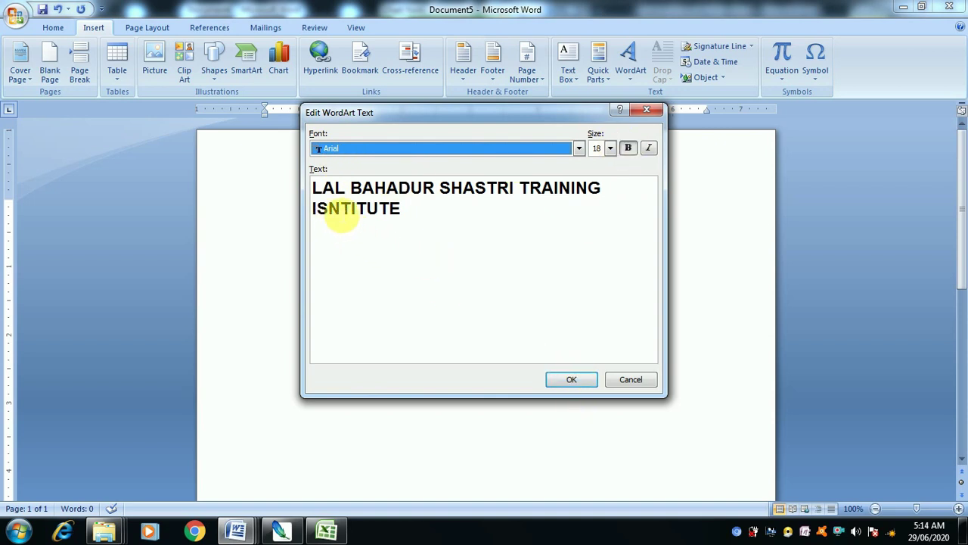
left_click(330, 208)
key("BackSpace")
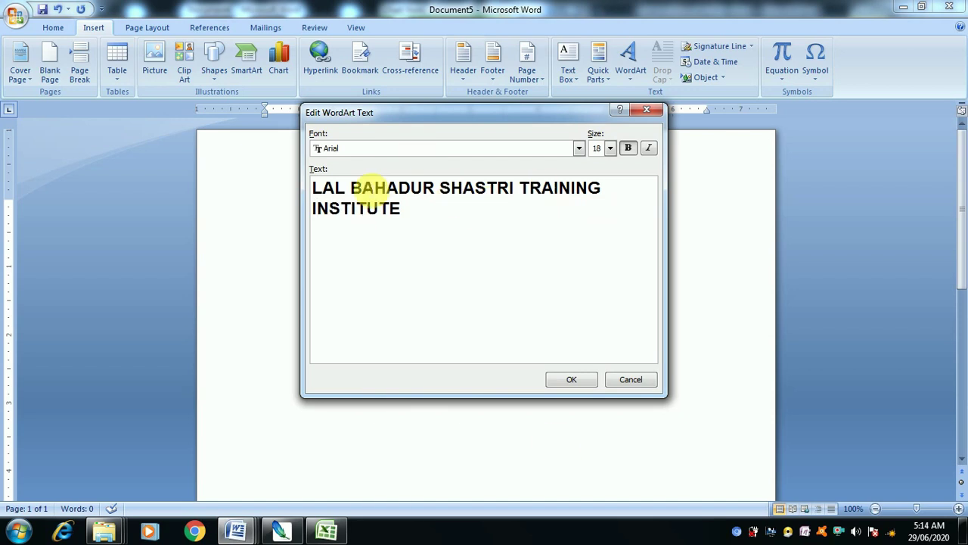
left_click(572, 380)
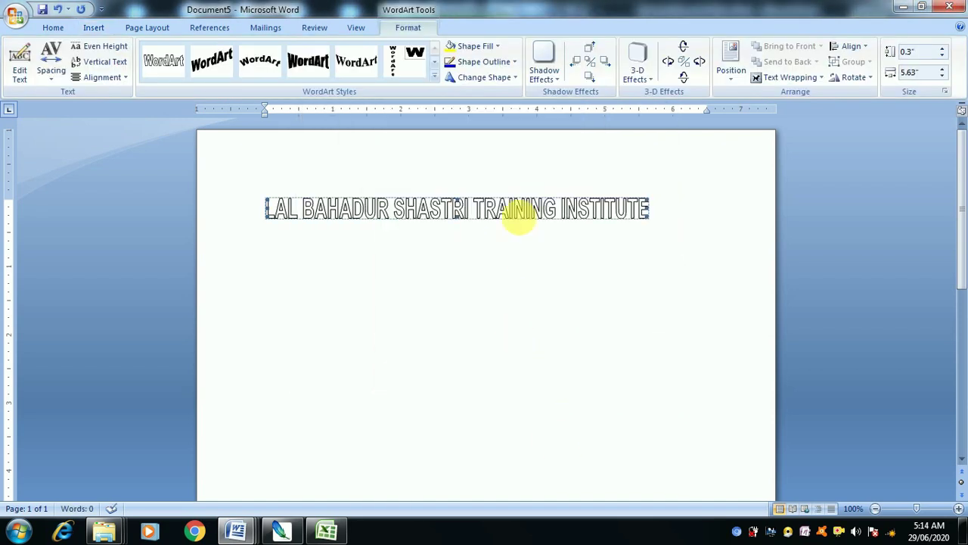
Step: Give the title WordArt a dark blue fill and outline and float it in front of text
left_click(475, 44)
left_click(545, 152)
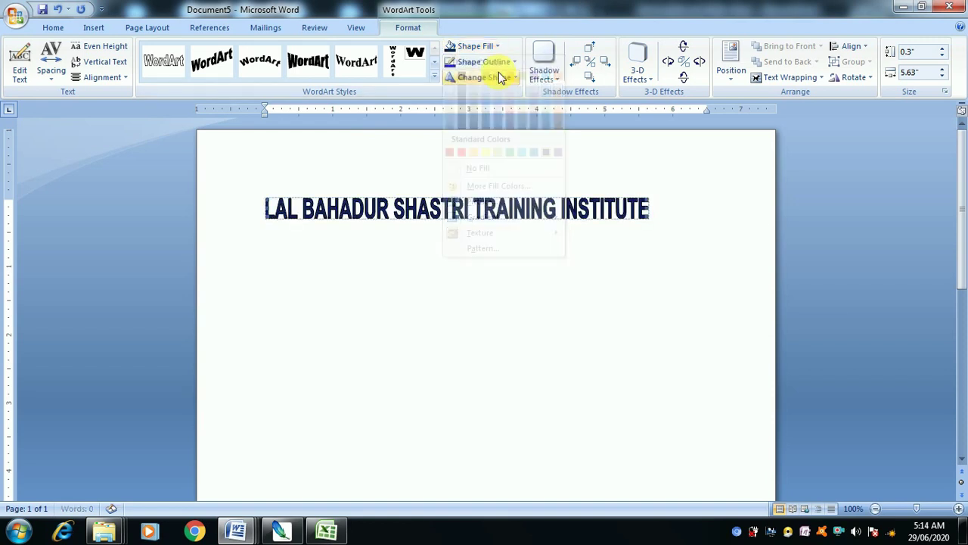
left_click(484, 62)
left_click(546, 168)
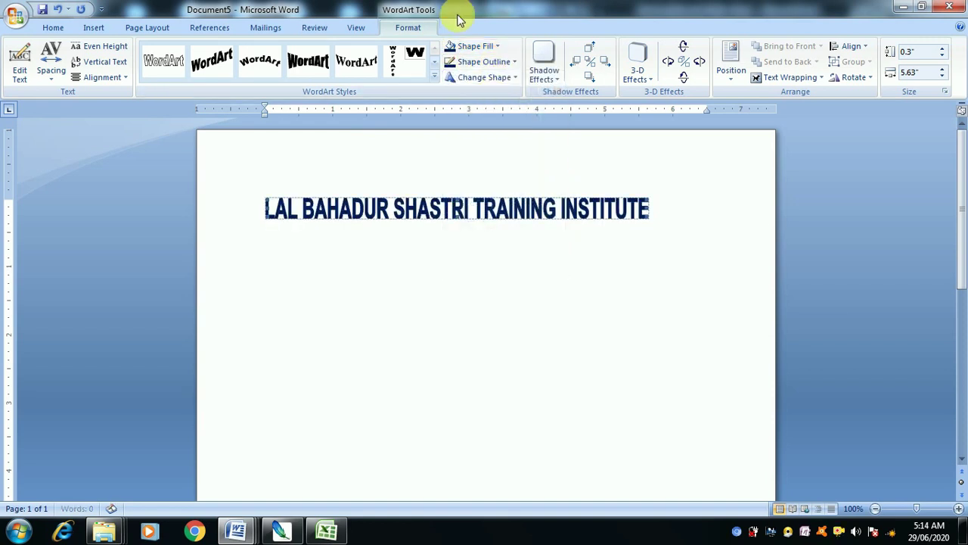
left_click(788, 77)
left_click(796, 160)
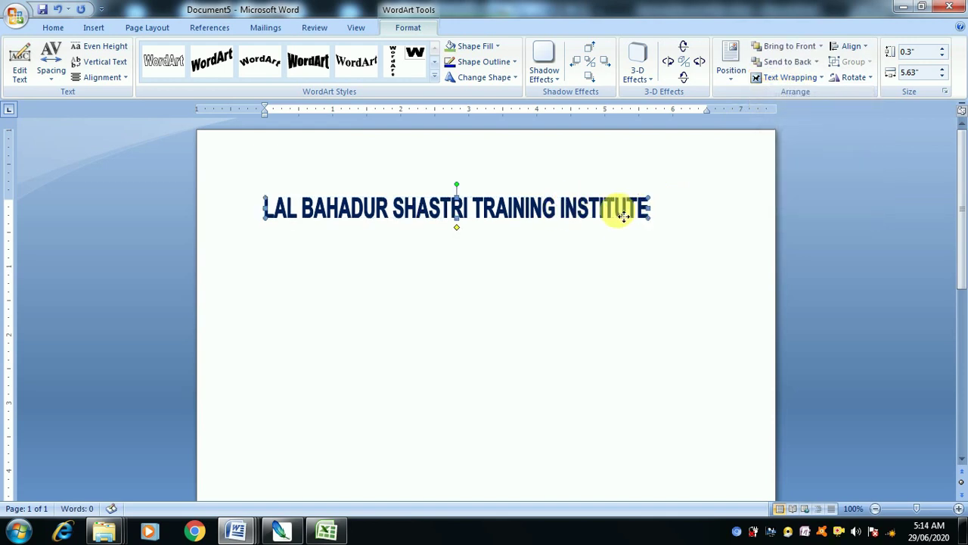
Step: Move the title slightly lower and Ctrl-drag a duplicate of it below
left_click_drag(627, 207, 558, 227)
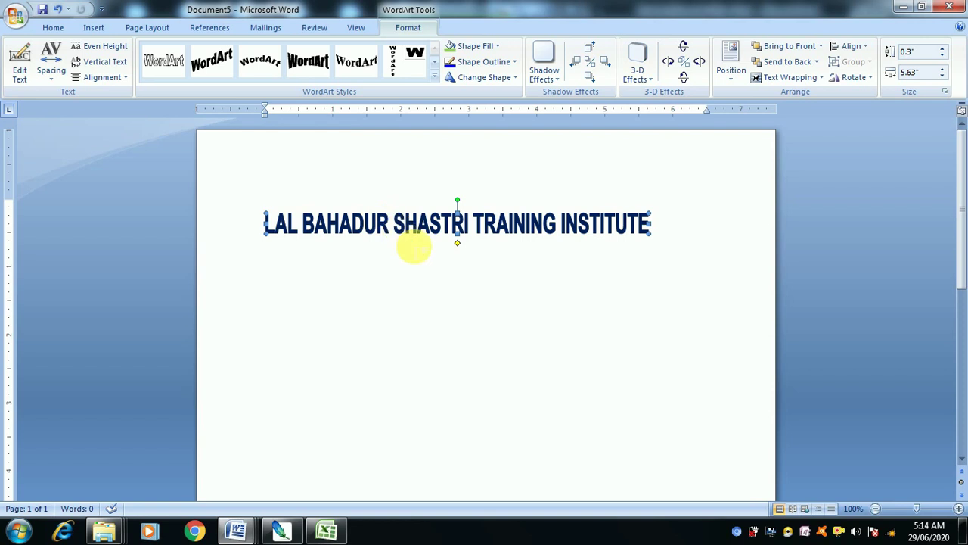
left_click_drag(412, 242, 417, 395)
left_click(19, 74)
Step: Retype the copy as JAI JAWAN JAI KISSAN and nudge it down beneath the title
key("BackSpace")
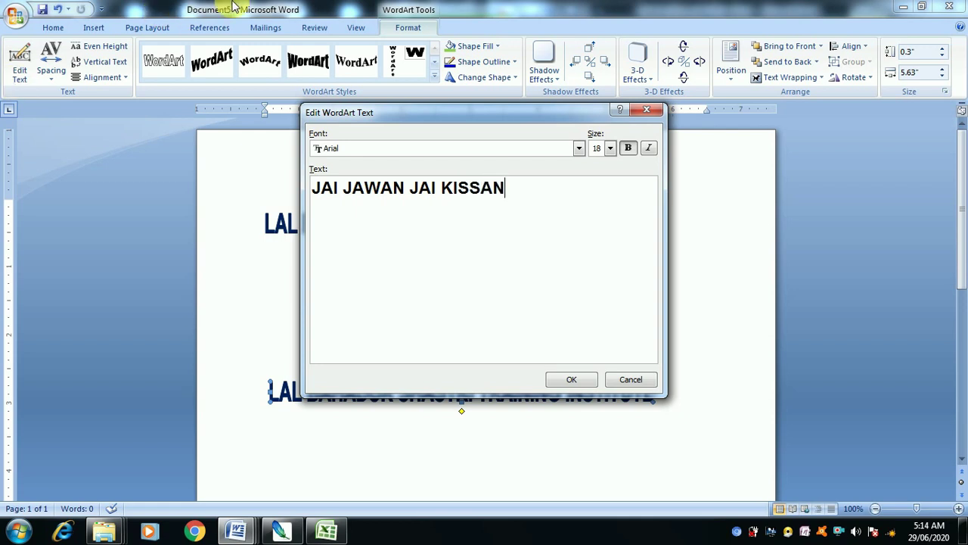
left_click(570, 380)
left_click(585, 227)
key("Down")
key("Down")
key("Down")
key("Down")
key("Down")
key("Down")
key("Down")
key("Down")
key("Down")
key("Down")
key("Down")
key("Down")
key("Down")
key("Down")
key("Down")
key("Down")
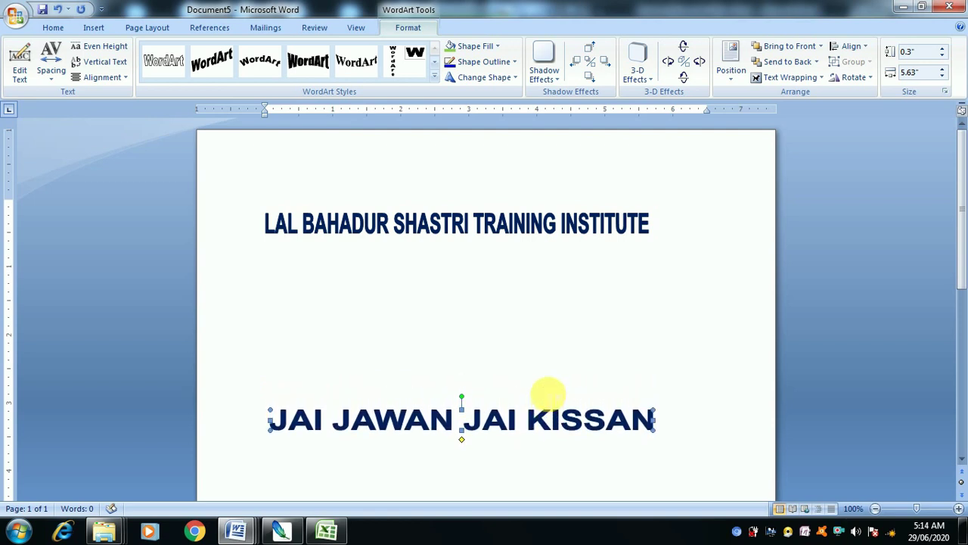
left_click(569, 221)
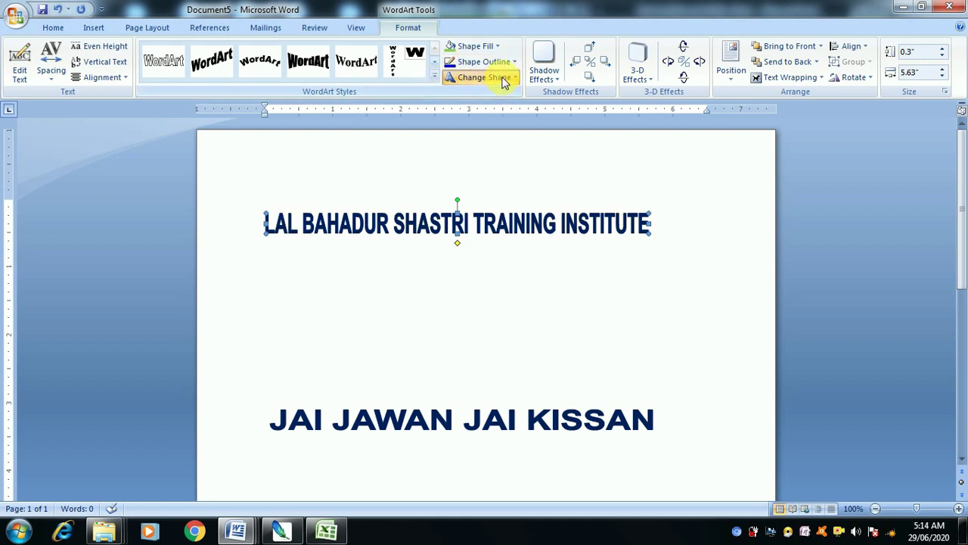
Step: Bend the institute title into an Arch Up shape
left_click(503, 80)
left_click(482, 112)
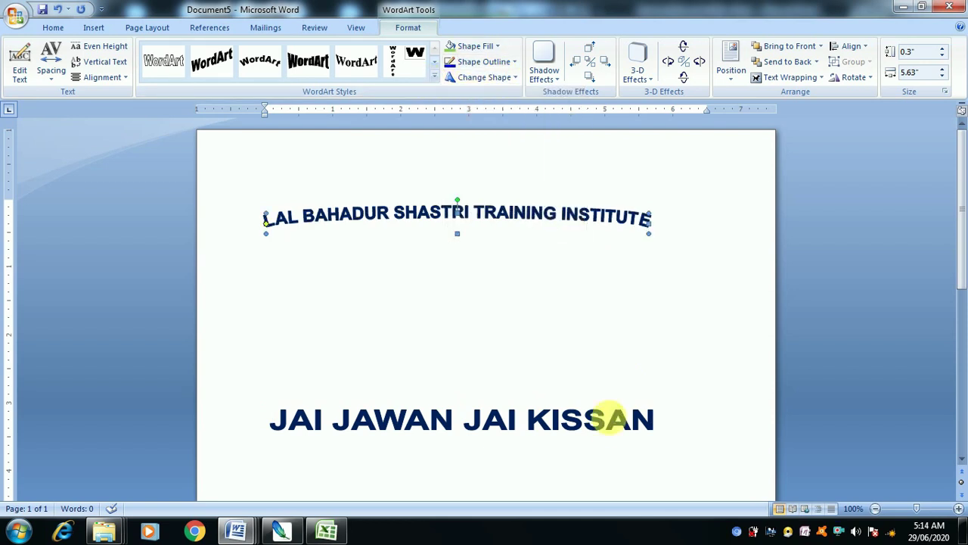
left_click(488, 77)
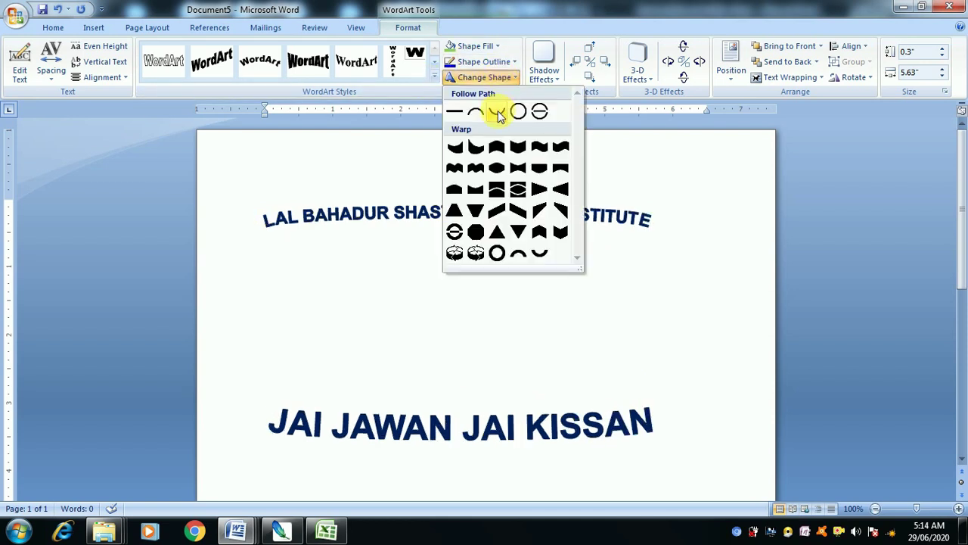
left_click(615, 242)
left_click(648, 235)
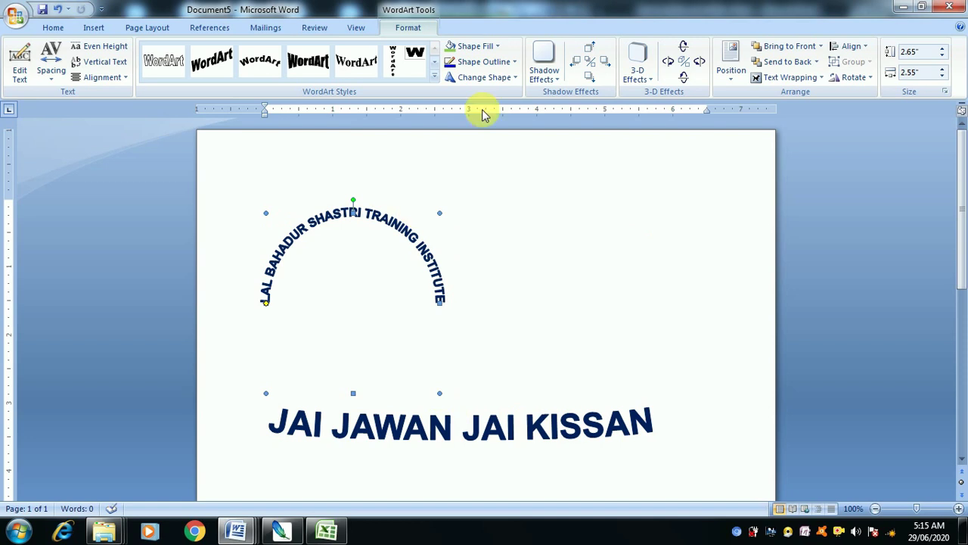
left_click(484, 77)
left_click(567, 371)
Step: Curve JAI JAWAN JAI KISSAN into Arch Down and adjust both arches to close the circle
left_click(579, 416)
left_click(499, 77)
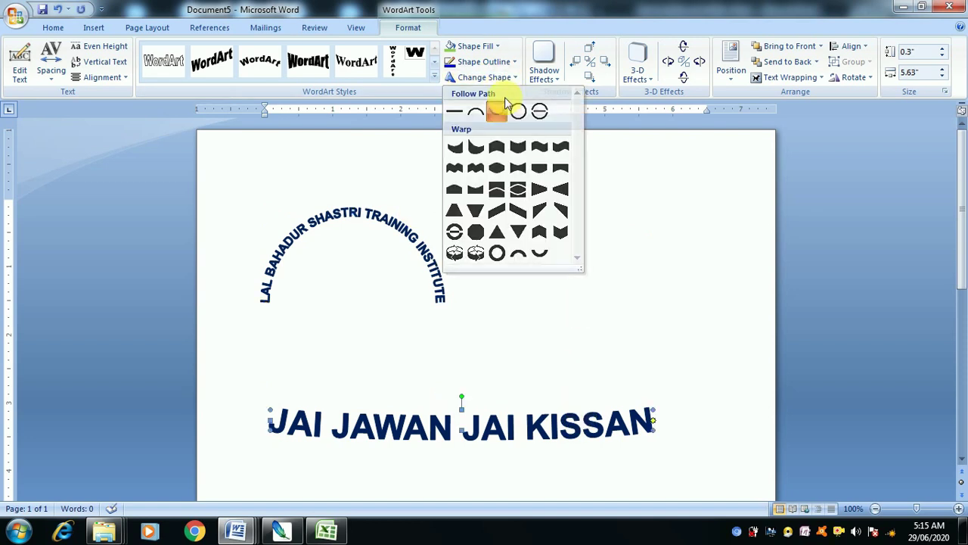
left_click(502, 108)
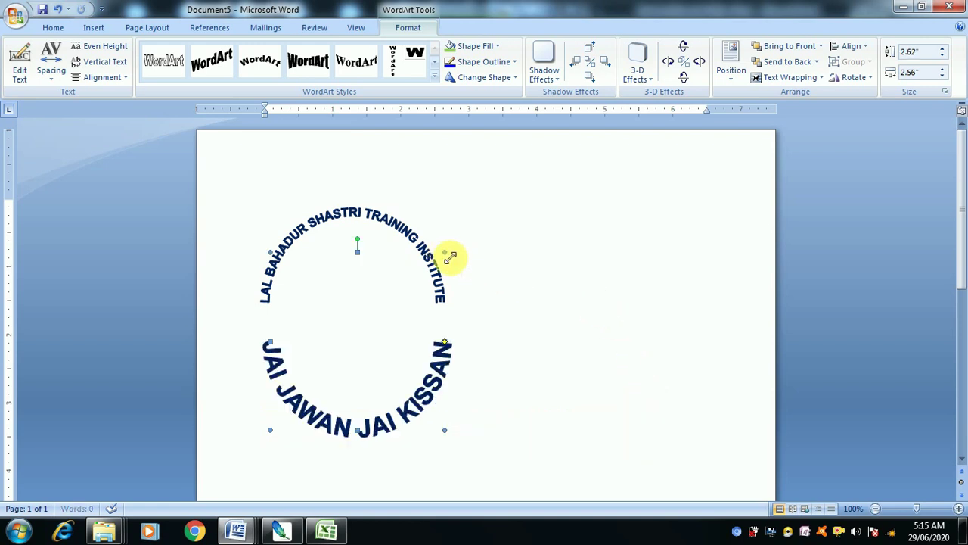
key("Up")
key("Up")
key("Up")
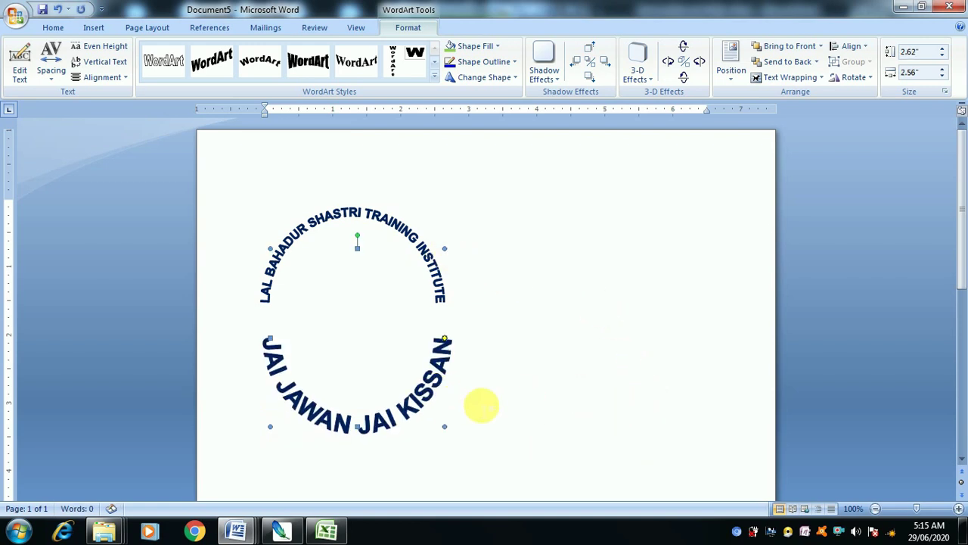
key("Up")
key("Up")
key("Up")
key("Up")
key("Up")
key("Up")
key("Up")
key("Up")
key("Up")
key("Up")
key("Up")
key("Up")
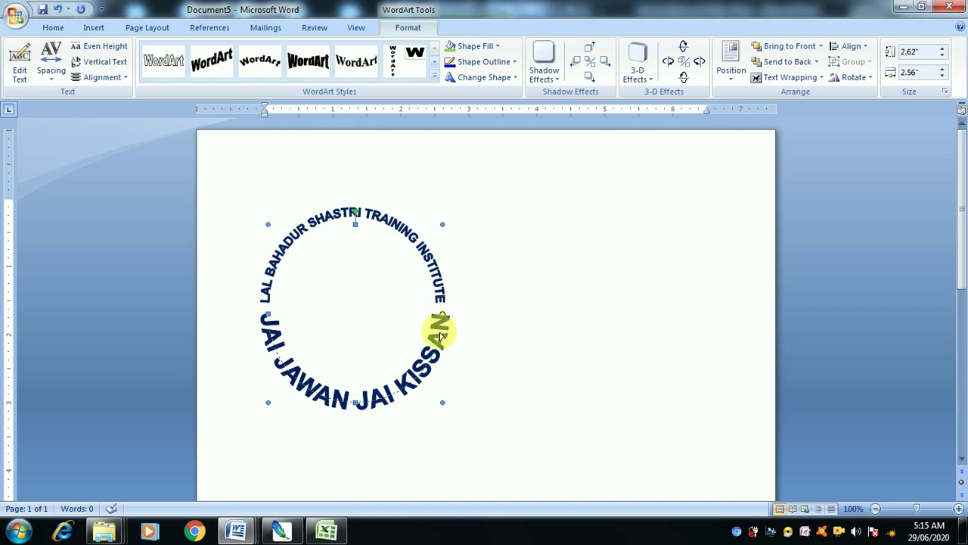
left_click_drag(435, 355, 434, 353)
left_click(439, 301)
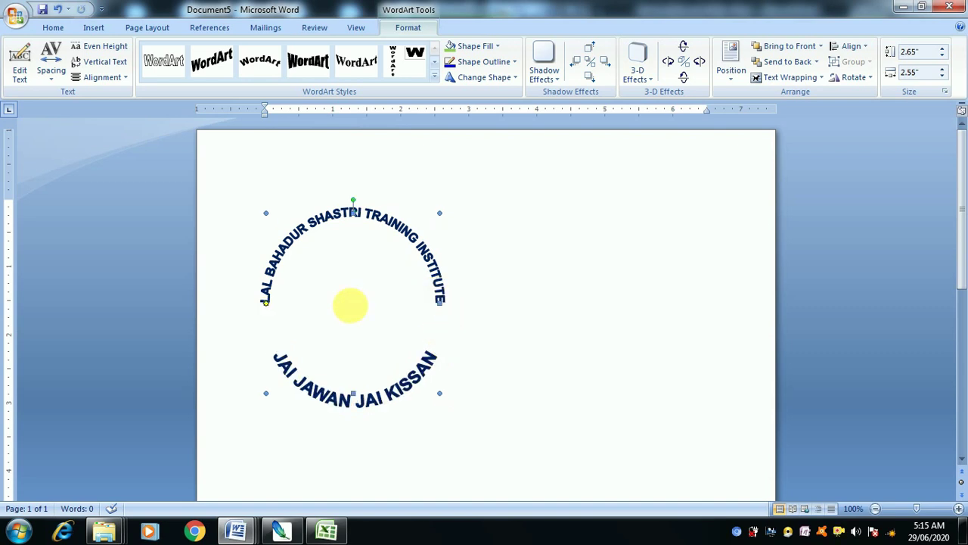
left_click_drag(270, 310, 267, 321)
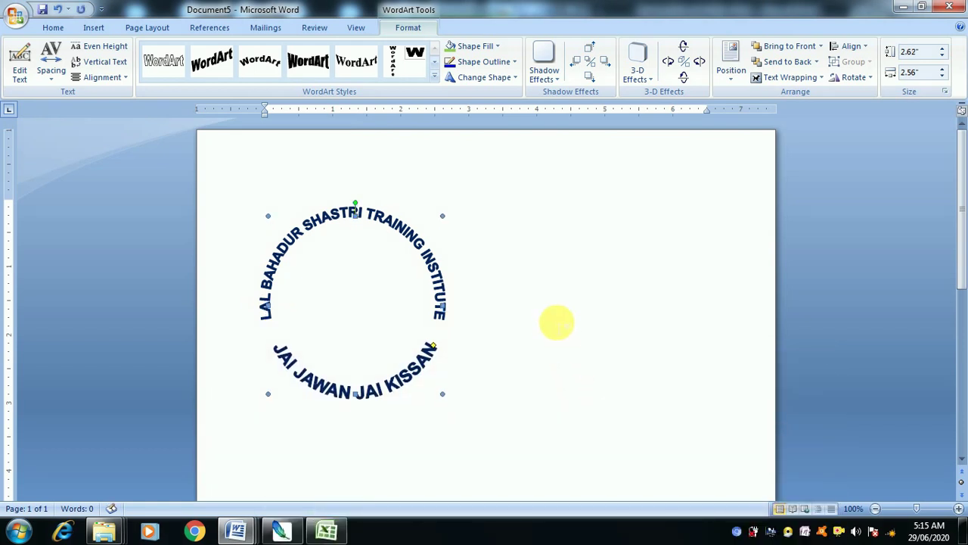
left_click(555, 321)
left_click(96, 29)
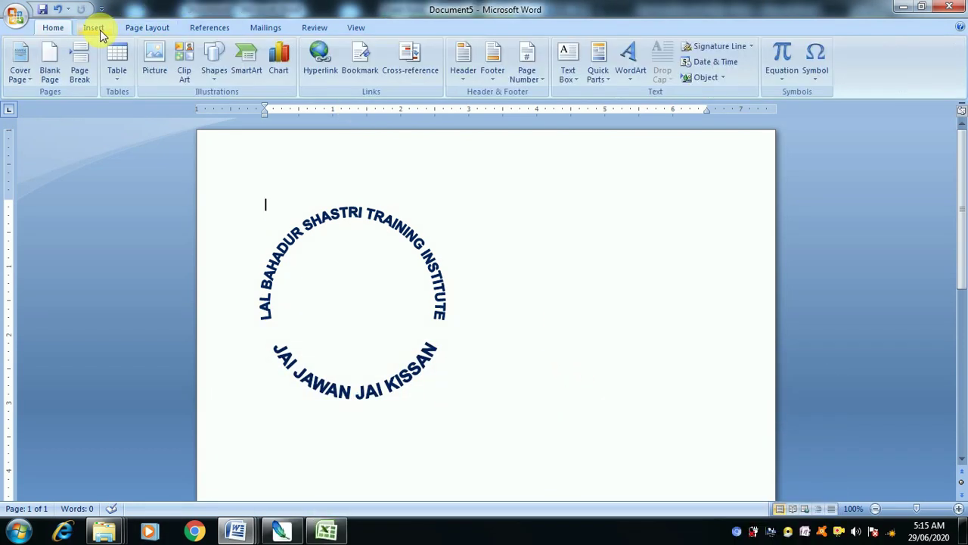
Step: Draw a circle and fit it, slightly smaller, inside the lettering ring
left_click(215, 68)
left_click(271, 113)
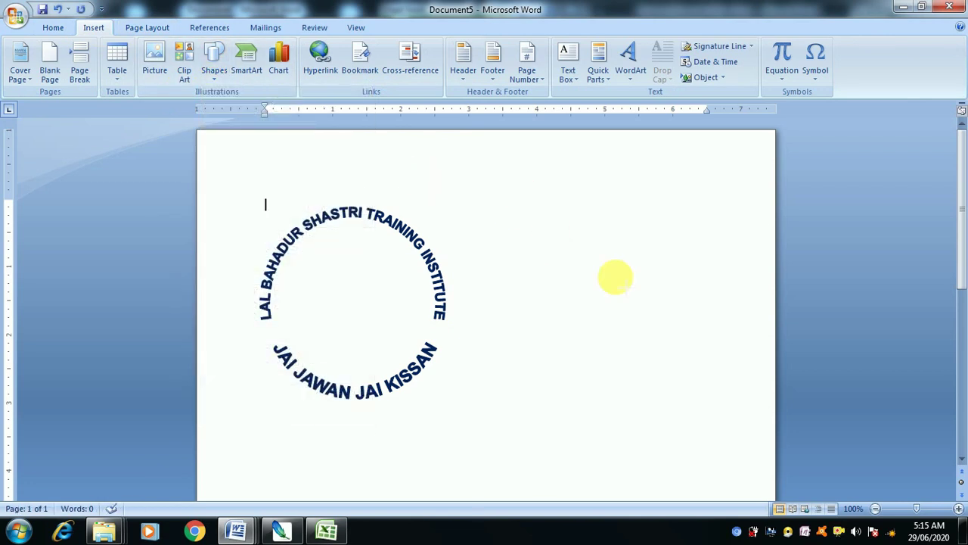
left_click_drag(519, 193, 674, 346)
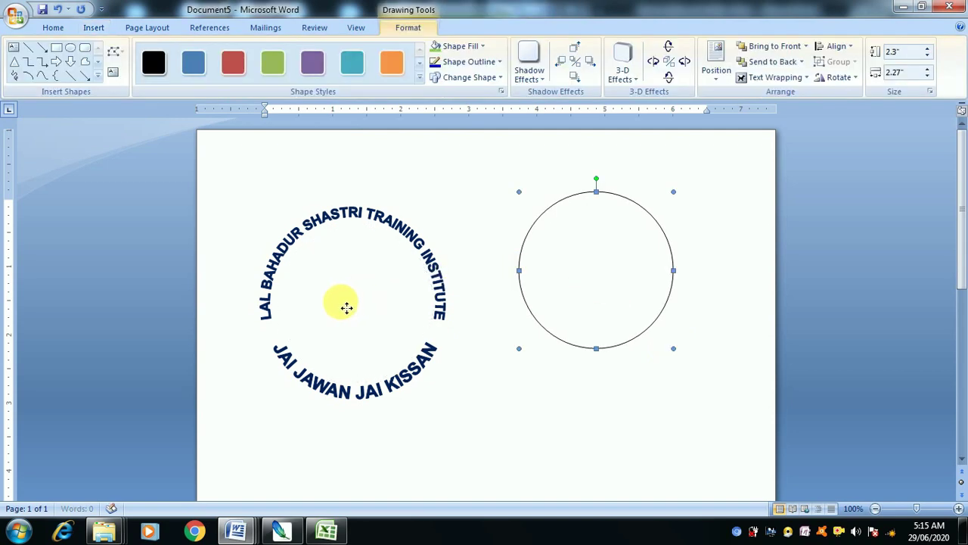
left_click_drag(346, 306, 347, 306)
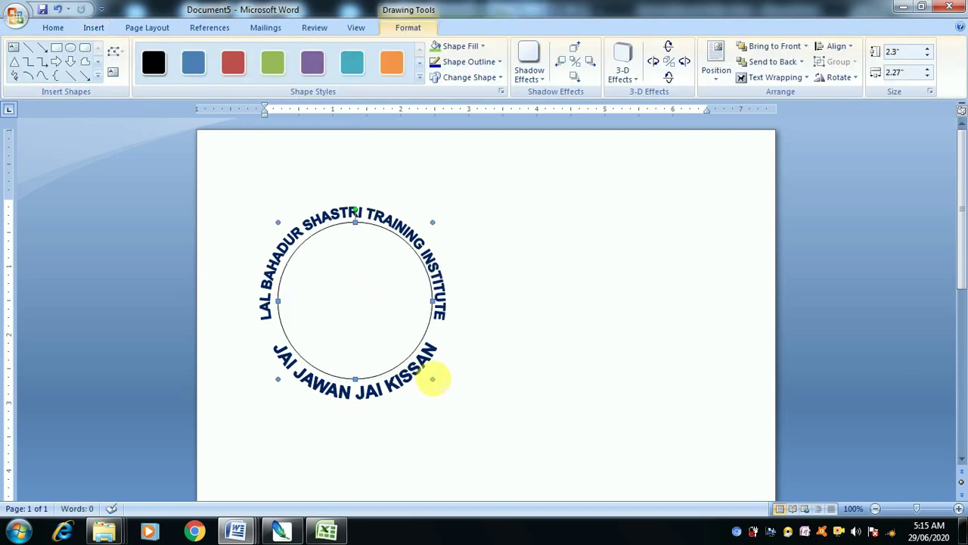
left_click_drag(430, 372, 428, 371)
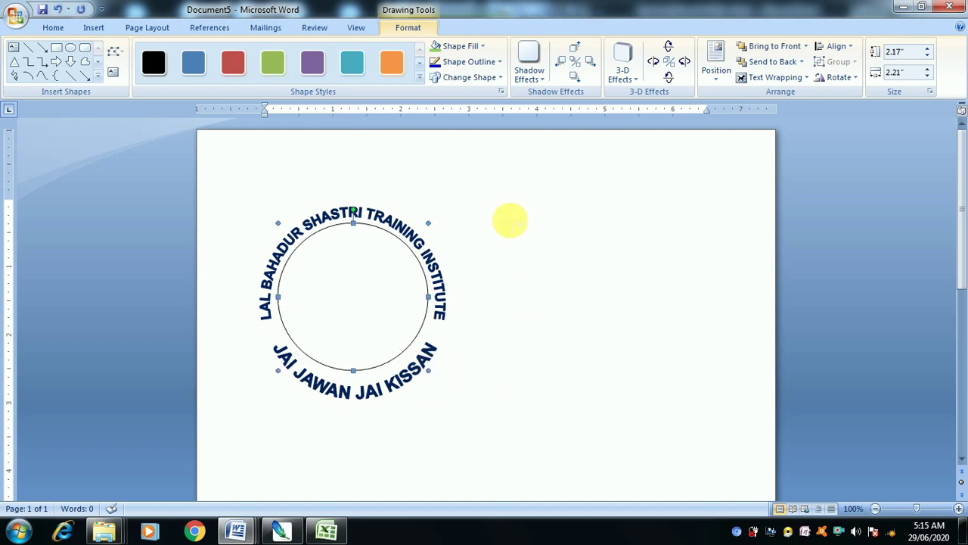
Step: Fill the circle with the Holi colour-powder photo
left_click(482, 46)
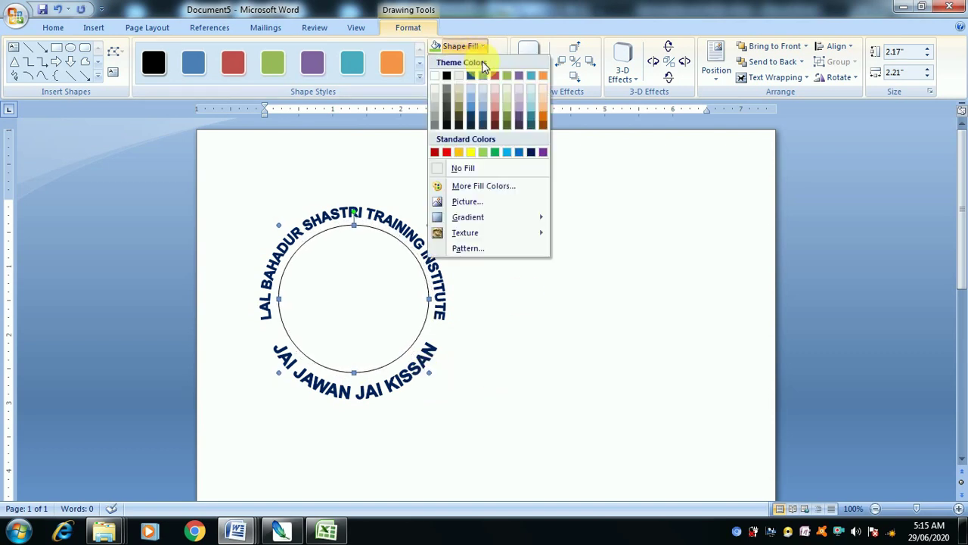
left_click(457, 201)
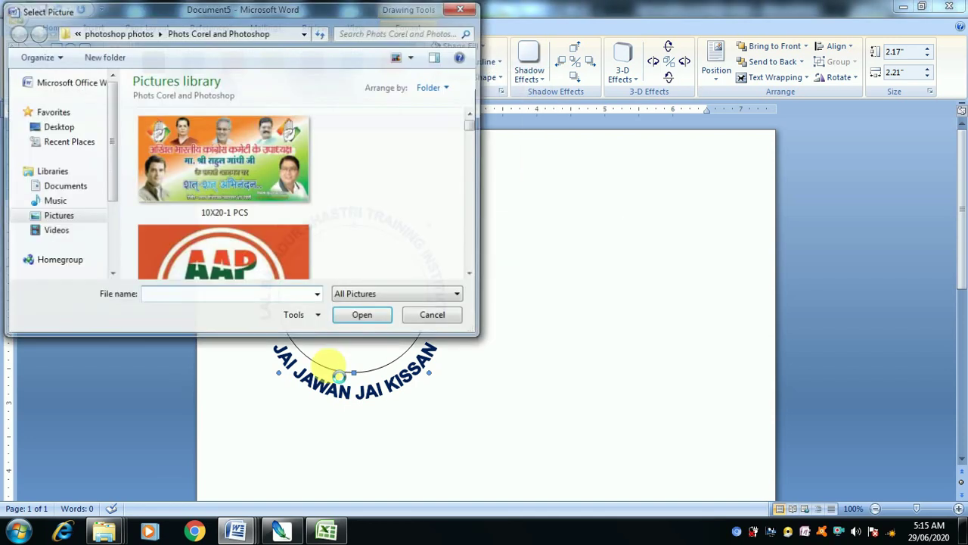
left_click_drag(469, 126, 464, 201)
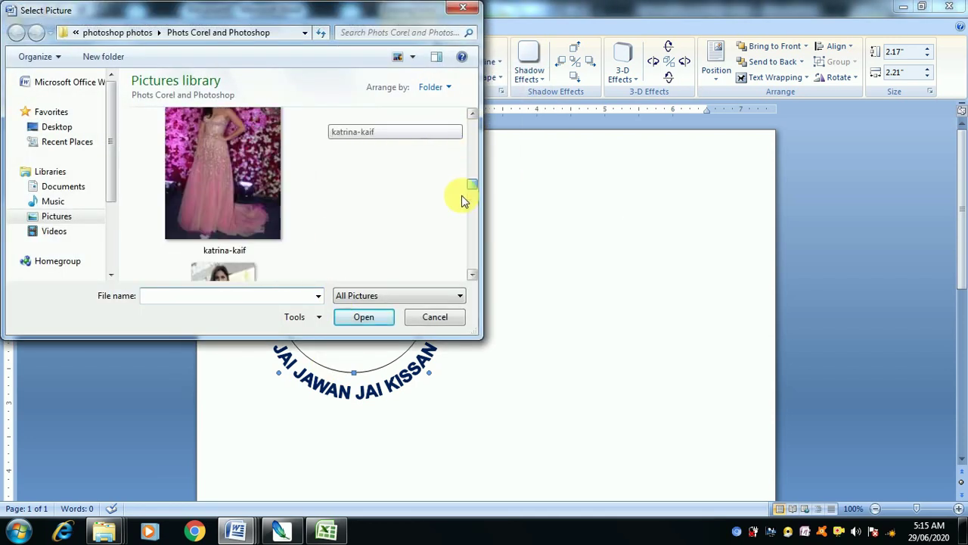
mouse_move(461, 195)
left_mouse_down()
mouse_move(473, 164)
mouse_move(474, 172)
left_mouse_up()
left_click(168, 221)
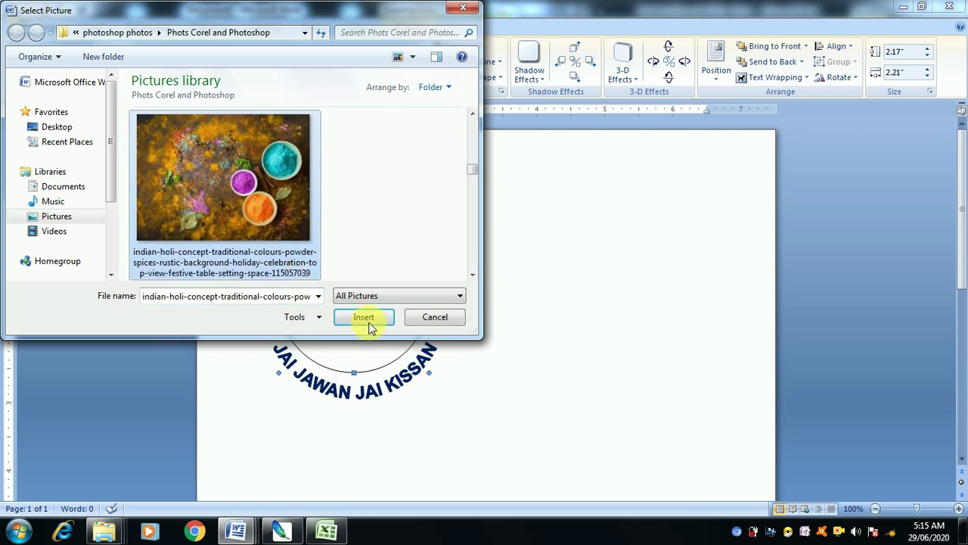
left_click(365, 318)
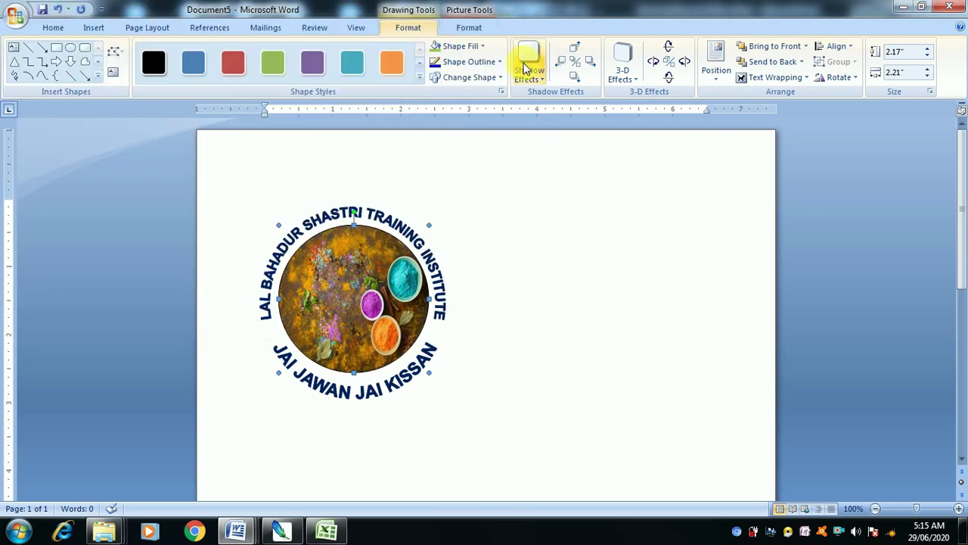
left_click(487, 62)
Step: Give the photo circle a red 4½ pt outline
mouse_move(466, 217)
left_click(582, 333)
left_click(469, 62)
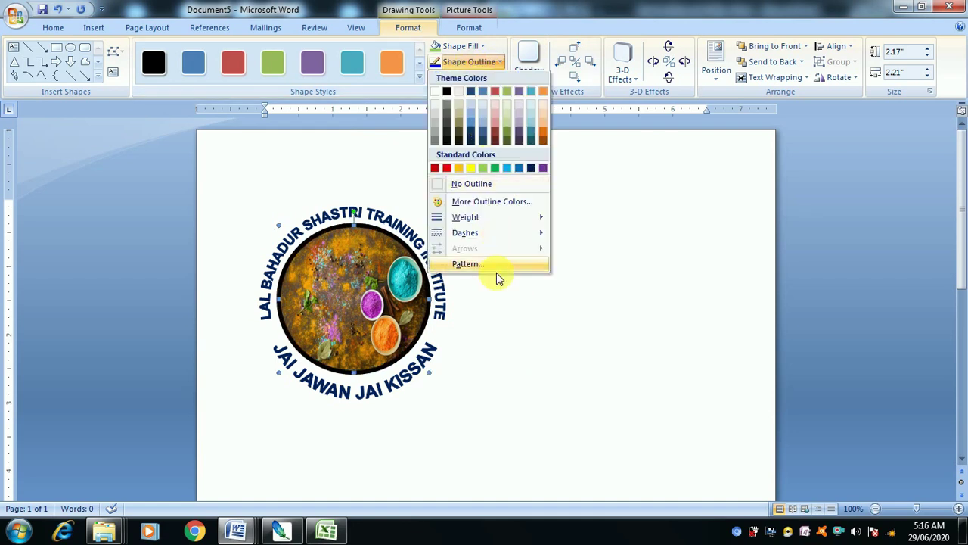
left_click(434, 167)
Step: Add a larger yellow circle with a thick red outline, set Behind Text
left_click(73, 55)
left_click_drag(488, 191, 664, 369)
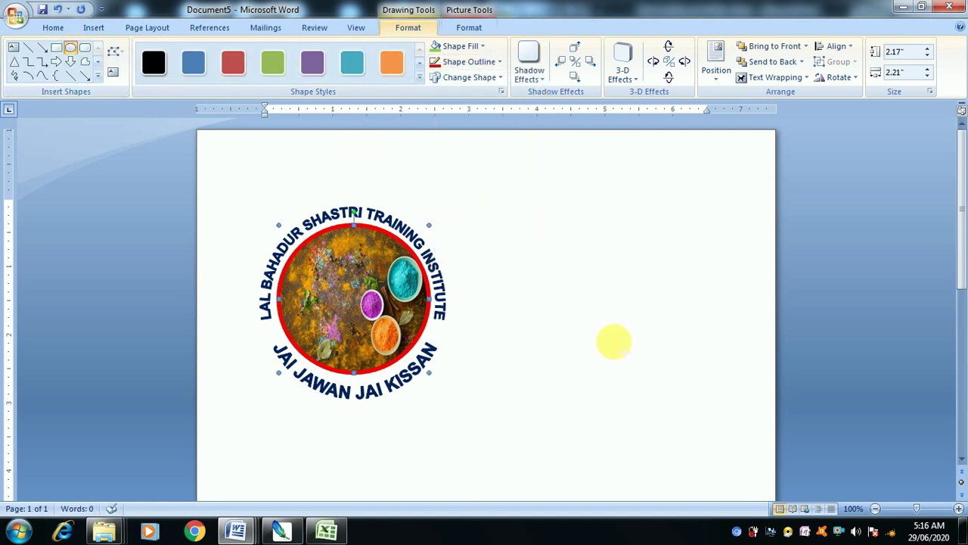
left_click(435, 61)
left_click(469, 61)
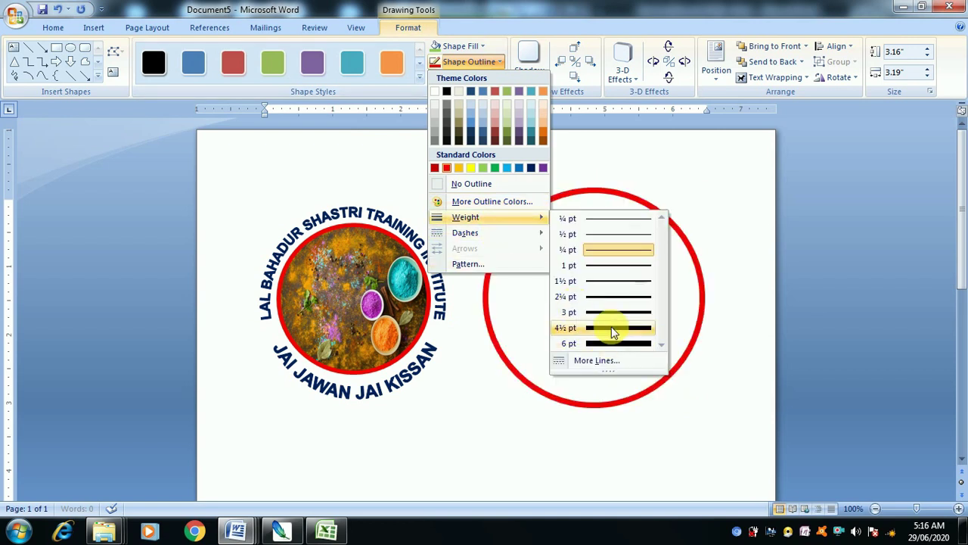
left_click(611, 328)
left_click(363, 304, "shift")
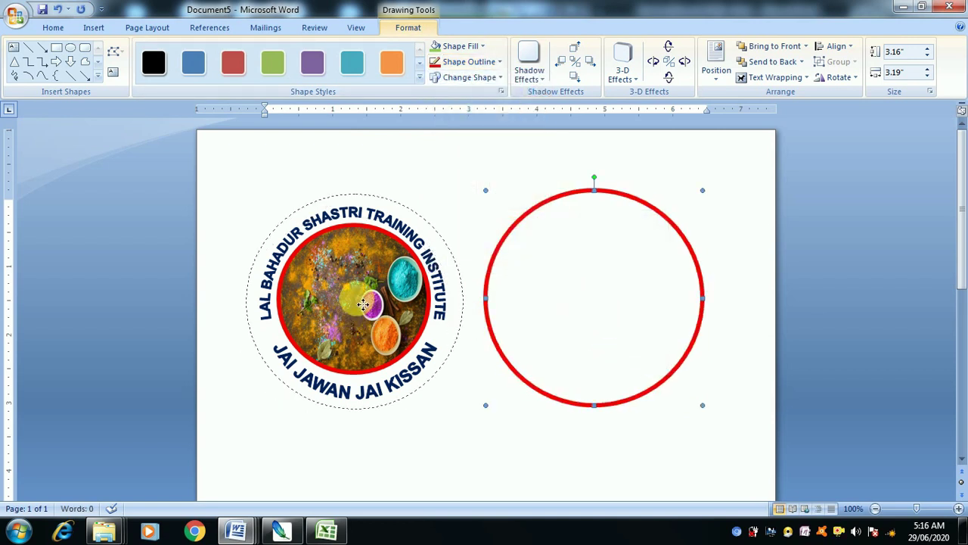
left_click(783, 77)
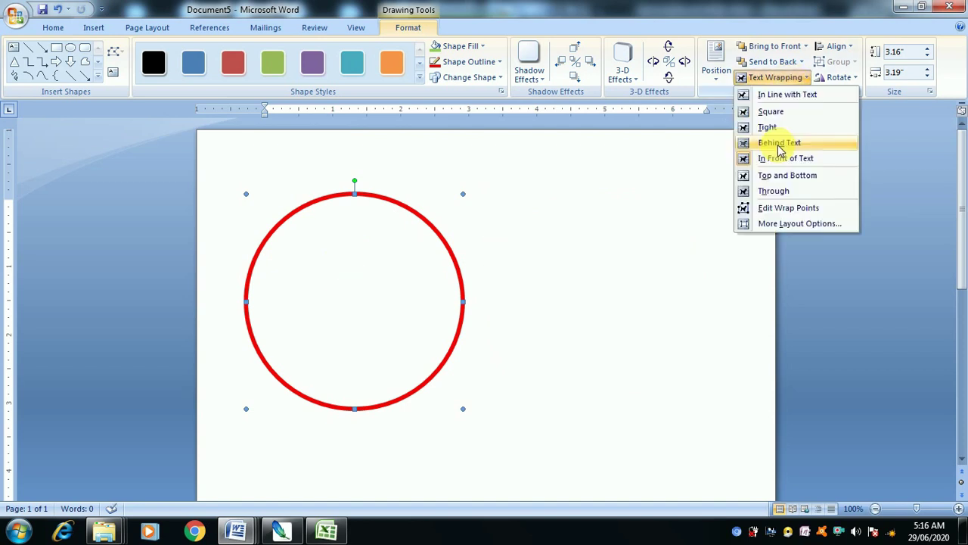
left_click(779, 144)
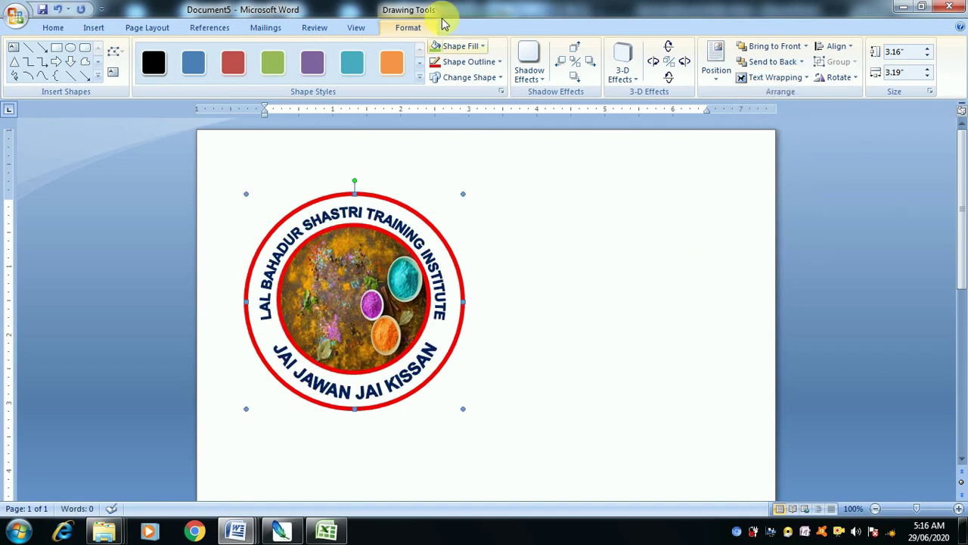
left_click(460, 47)
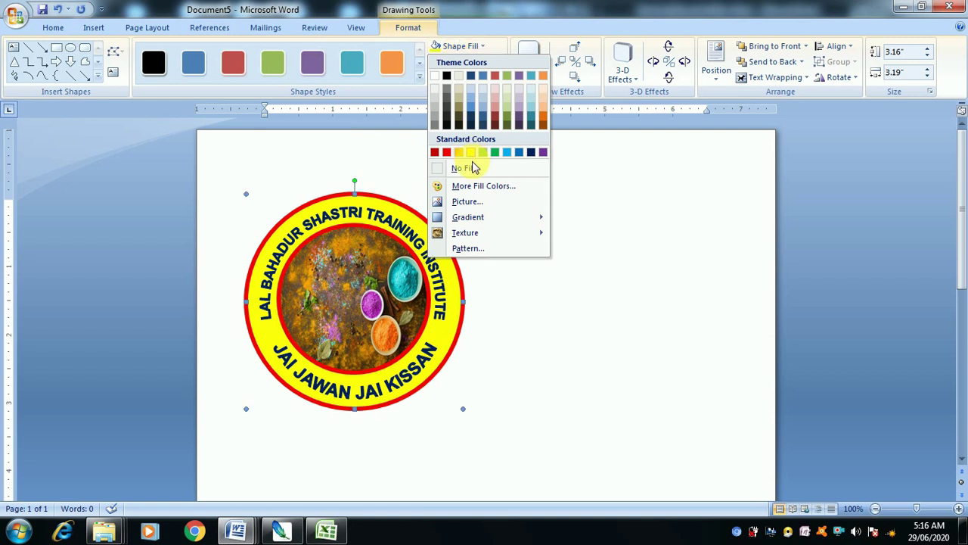
left_click(461, 325)
left_click(465, 332)
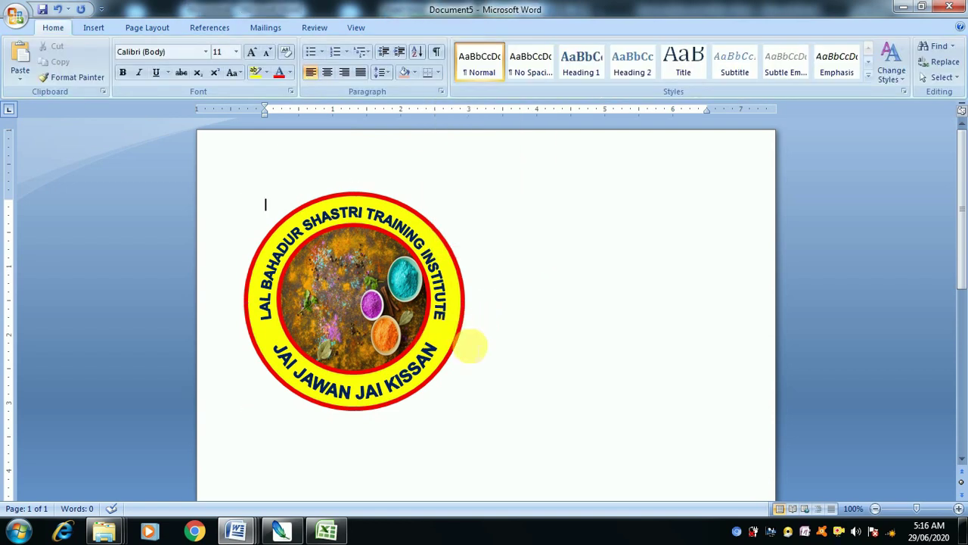
Step: Draw a red star on the ring's right side and copy it to the left side
left_click(94, 28)
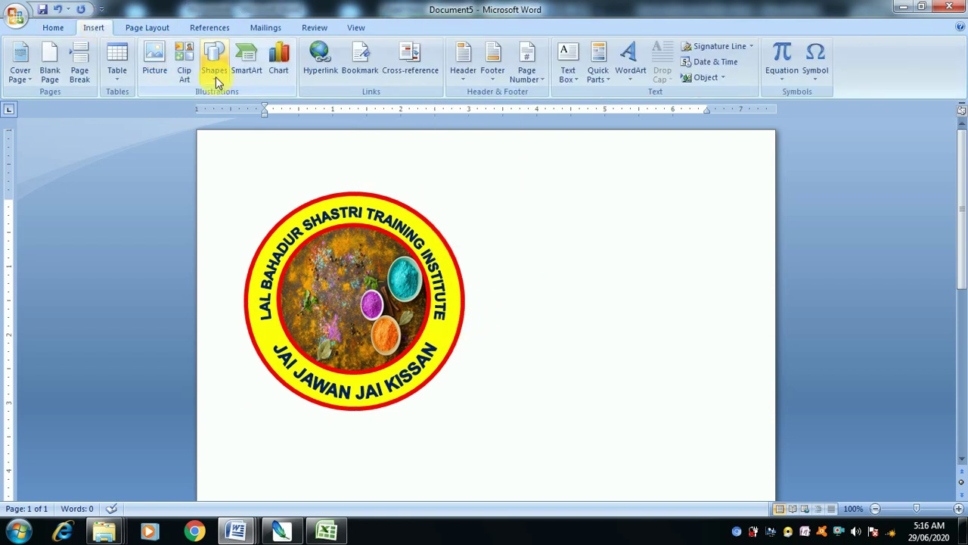
left_click(215, 72)
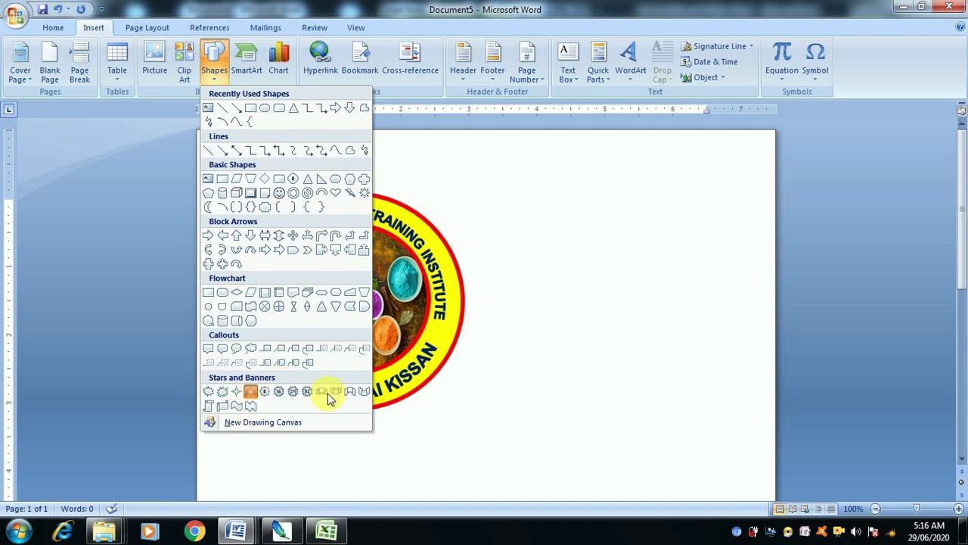
left_click(328, 394)
mouse_move(573, 282)
left_mouse_down()
mouse_move(587, 292)
mouse_move(444, 338)
left_mouse_up()
key("Right")
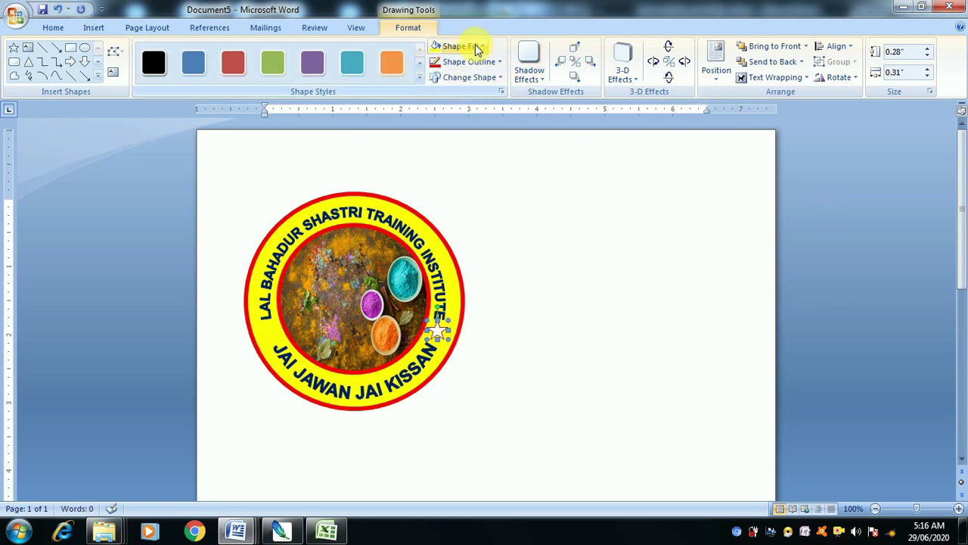
left_click(477, 47)
left_click(442, 153)
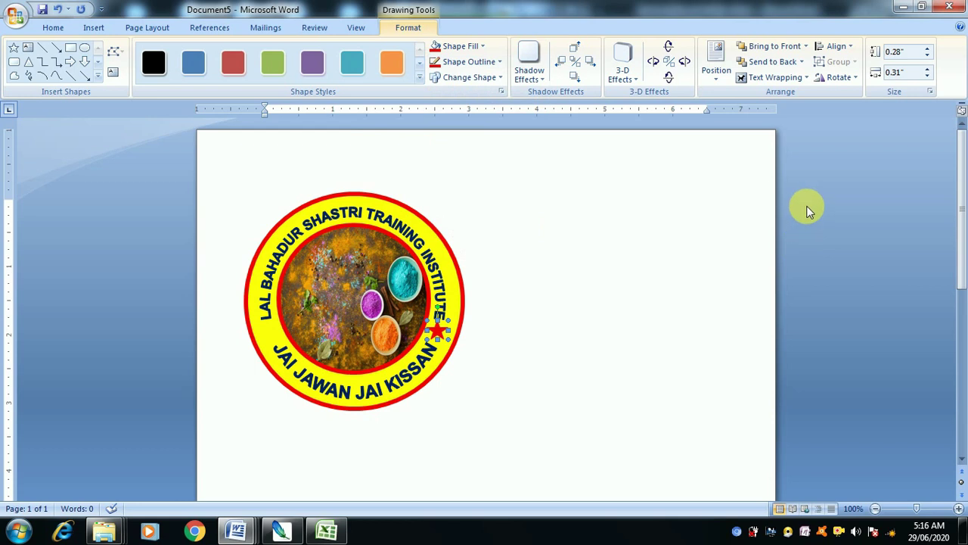
left_click_drag(441, 331, 453, 342)
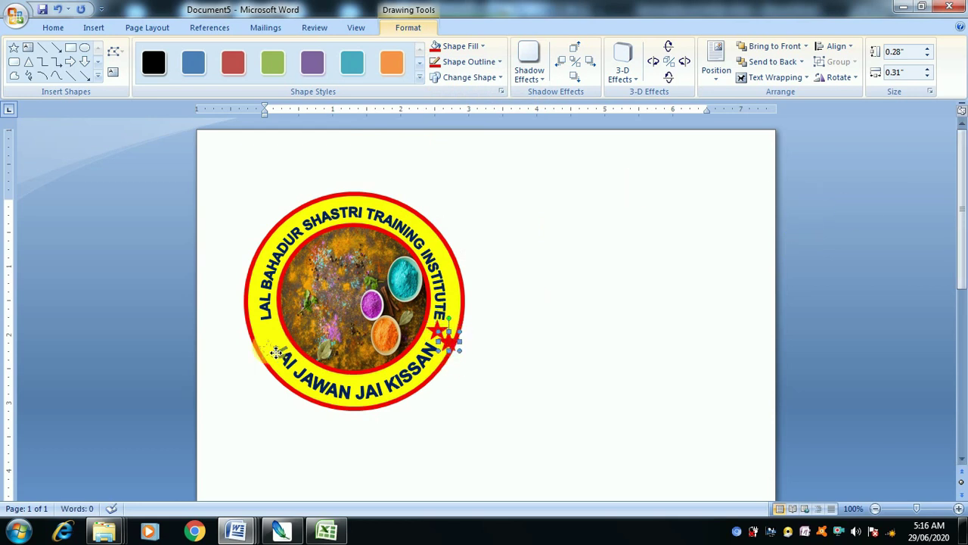
left_click_drag(281, 338, 280, 338)
left_click(653, 359)
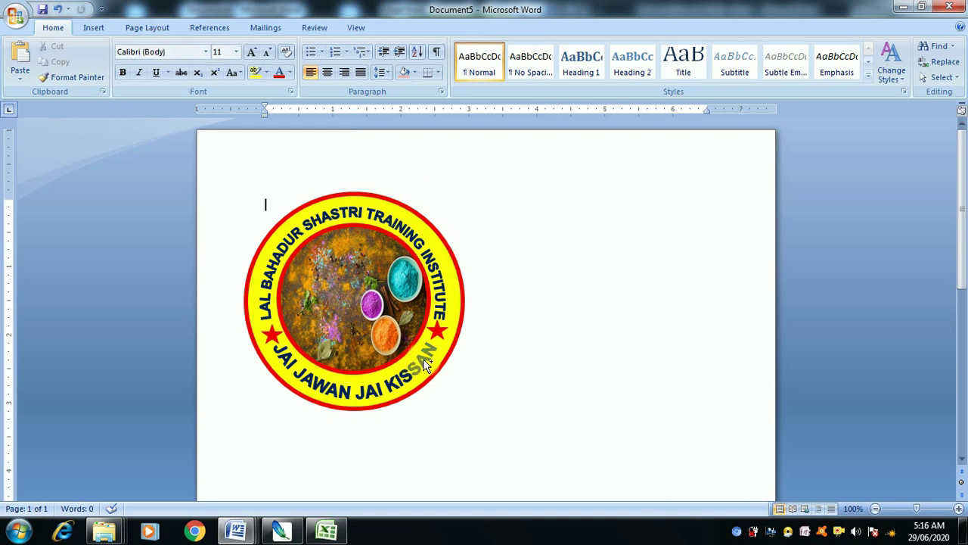
key("ctrl+s")
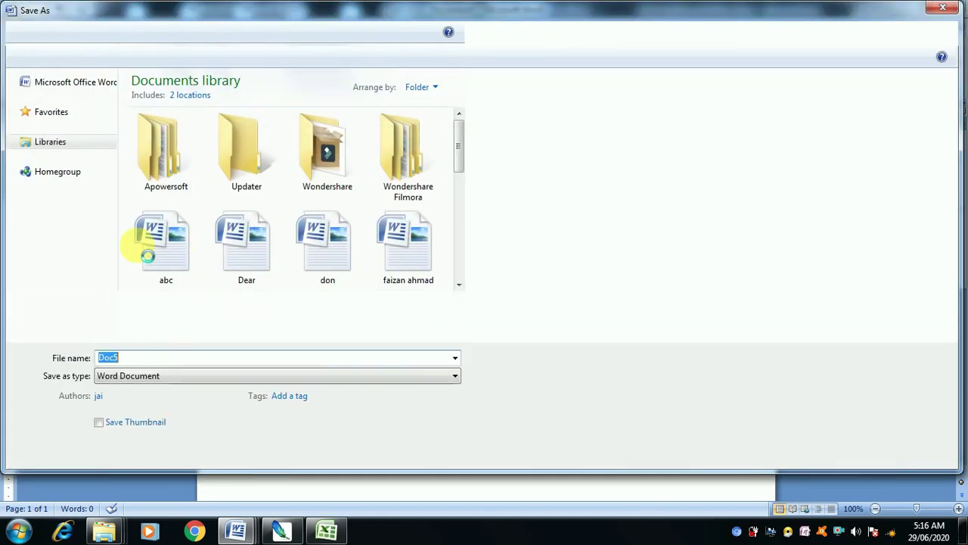
Step: Save the seal to the Desktop as LOGO NEW, then start a new blank document
left_click(340, 34)
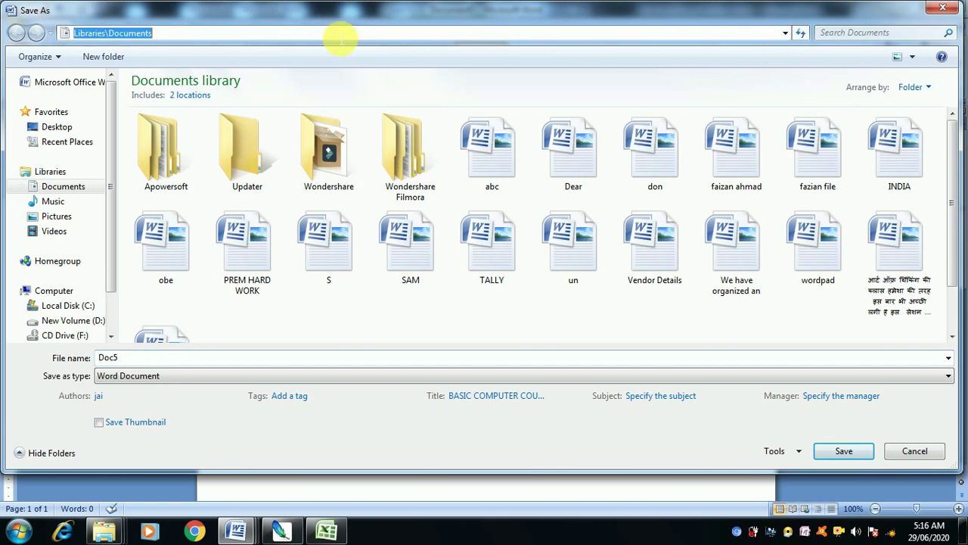
type("DES")
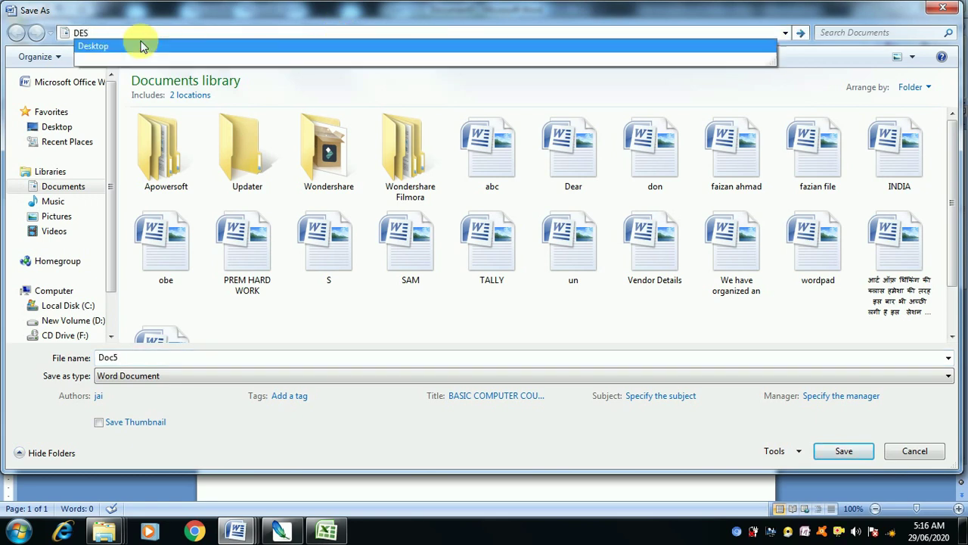
left_click(133, 47)
double_click(162, 359)
type("LOG")
left_click(168, 362)
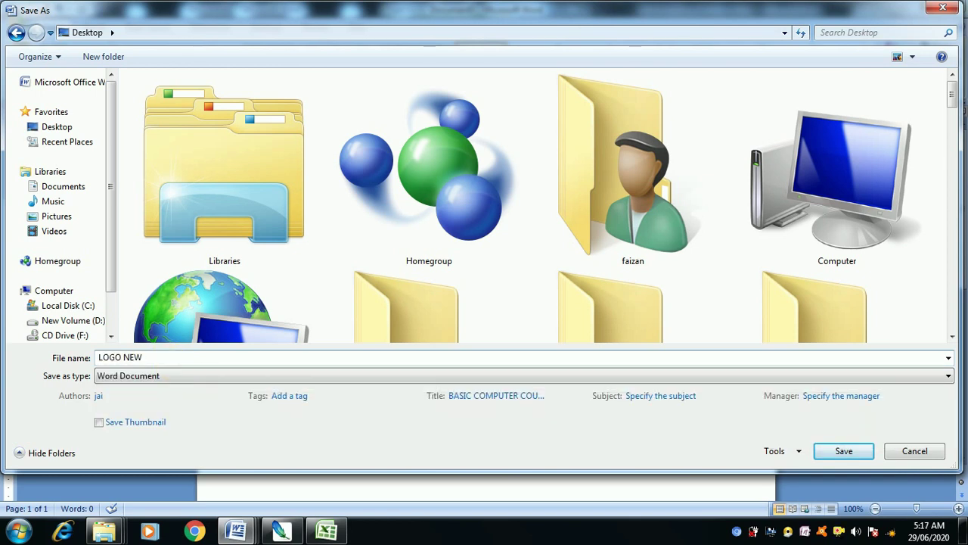
key("Return")
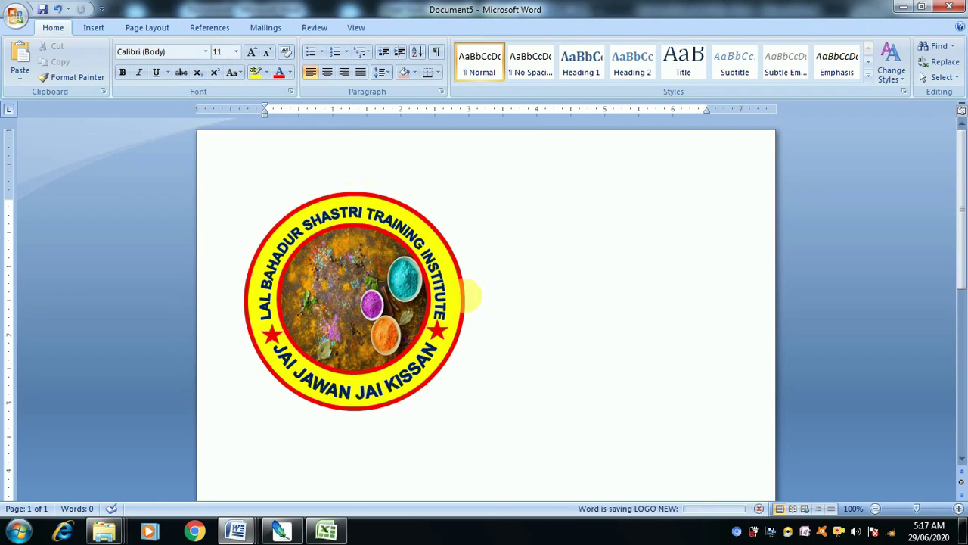
key("ctrl+n")
left_click(105, 31)
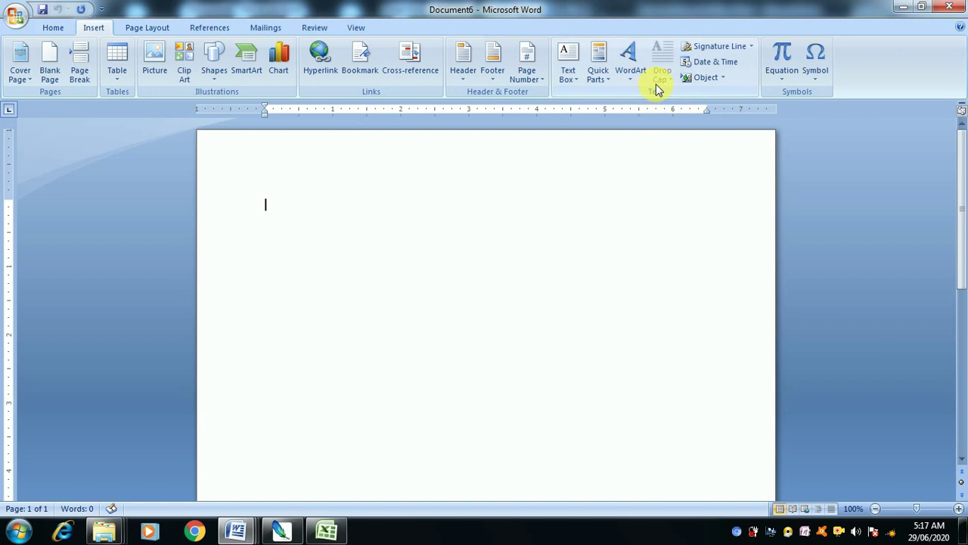
Step: Generate sample paragraphs with =rand() and select all the text
type("=RAND")
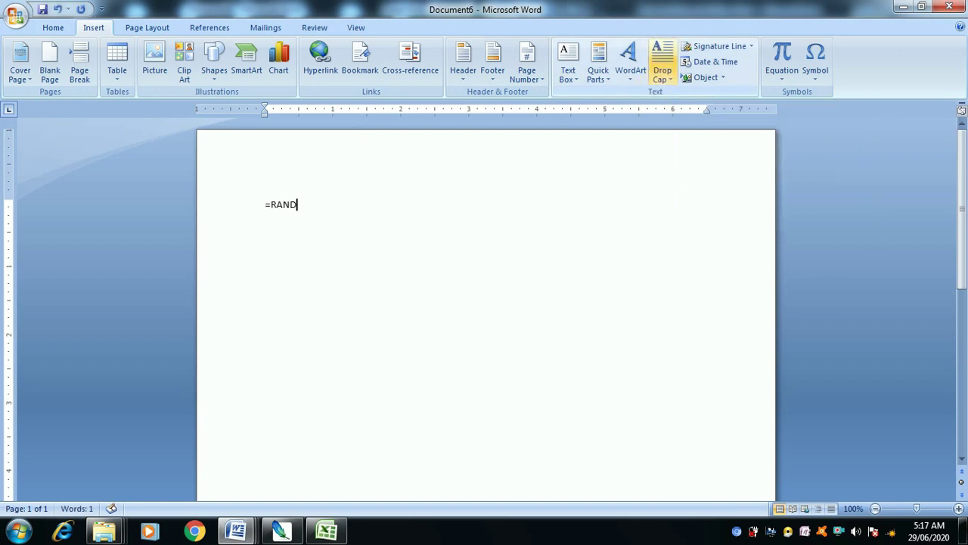
type(")")
key("Return")
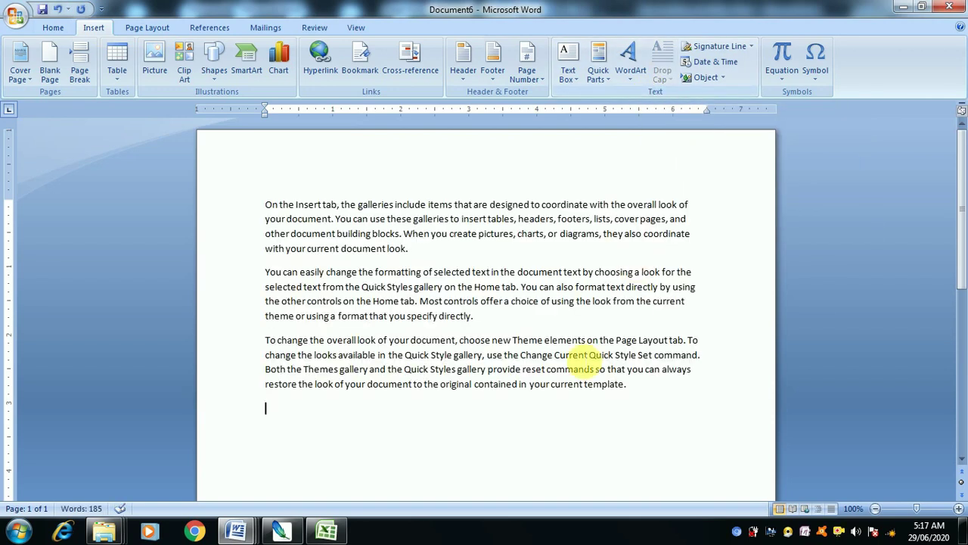
left_click_drag(556, 355, 628, 386)
key("ctrl+a")
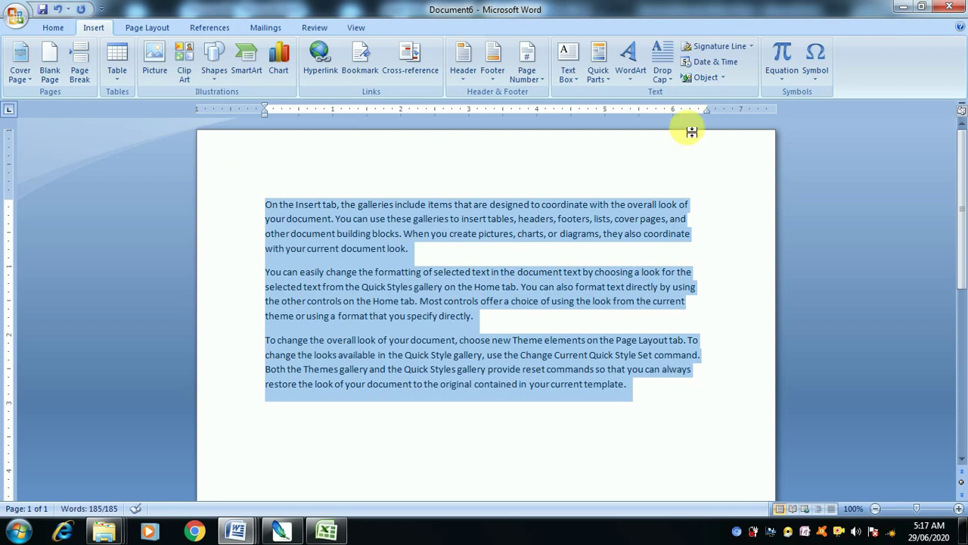
Step: Make the first letter O an In Margin drop cap, then open Date & Time at the text's end
left_click(673, 83)
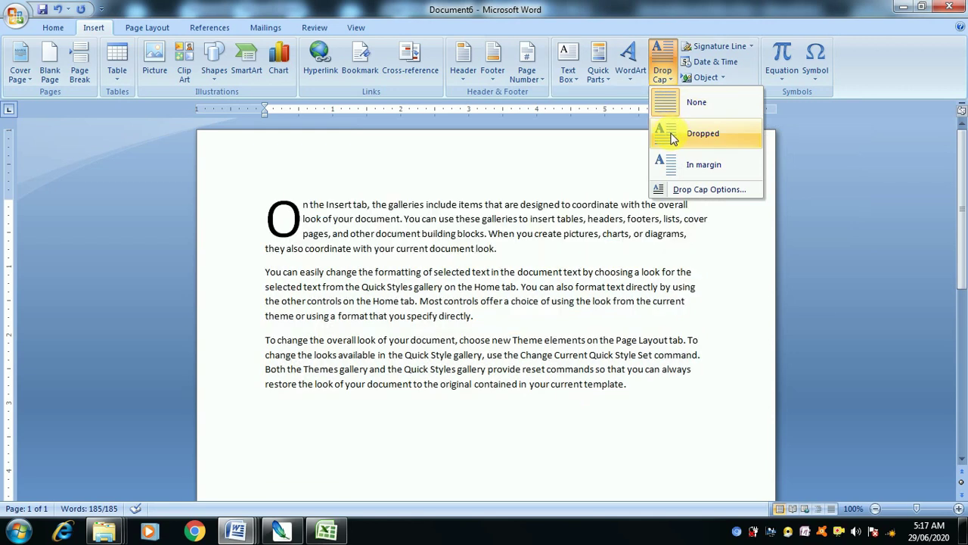
left_click(675, 166)
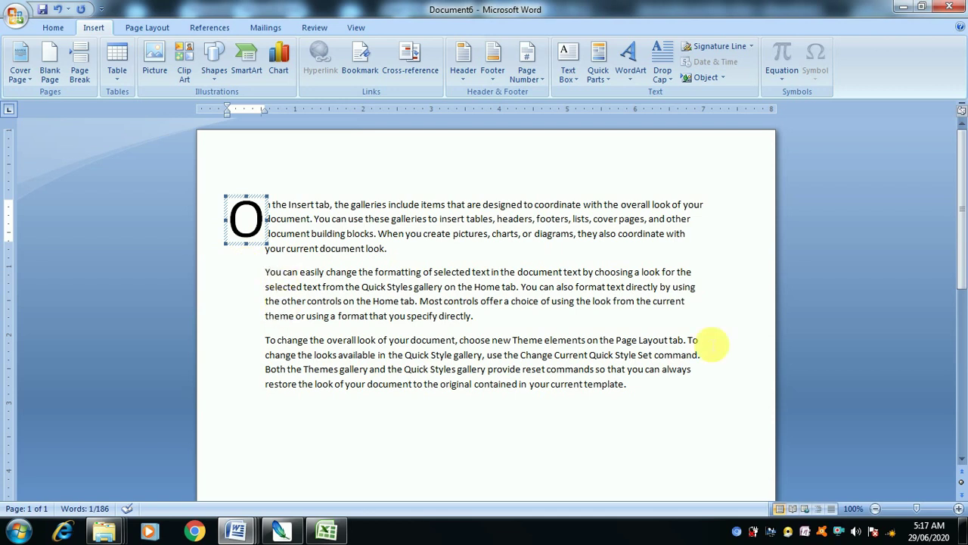
left_click(715, 357)
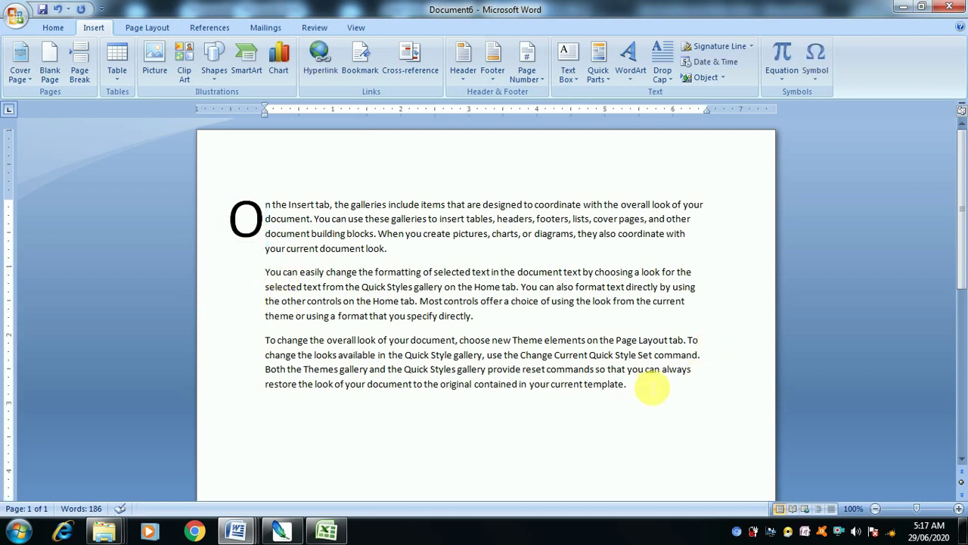
left_click(711, 61)
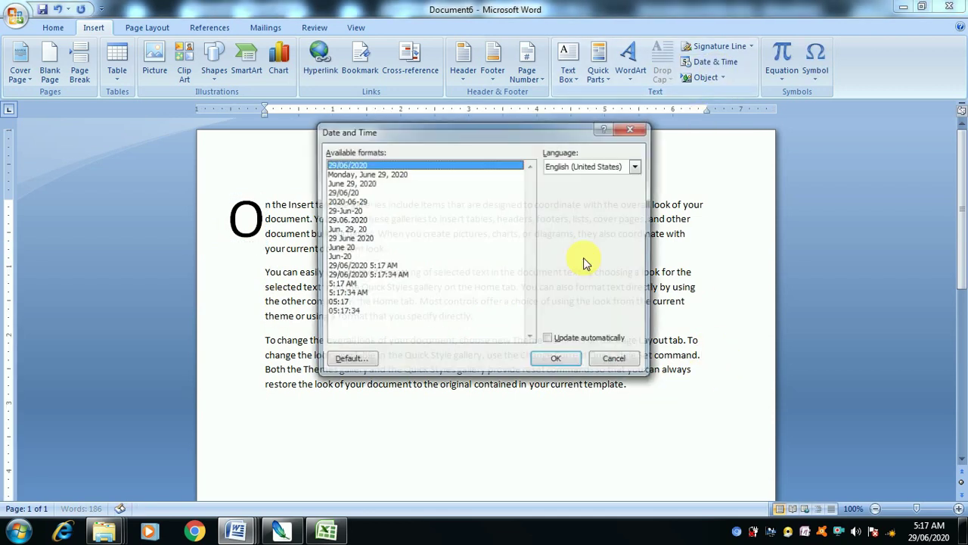
Step: Insert the date and time in the format with seconds and AM, then delete that line
left_click(360, 275)
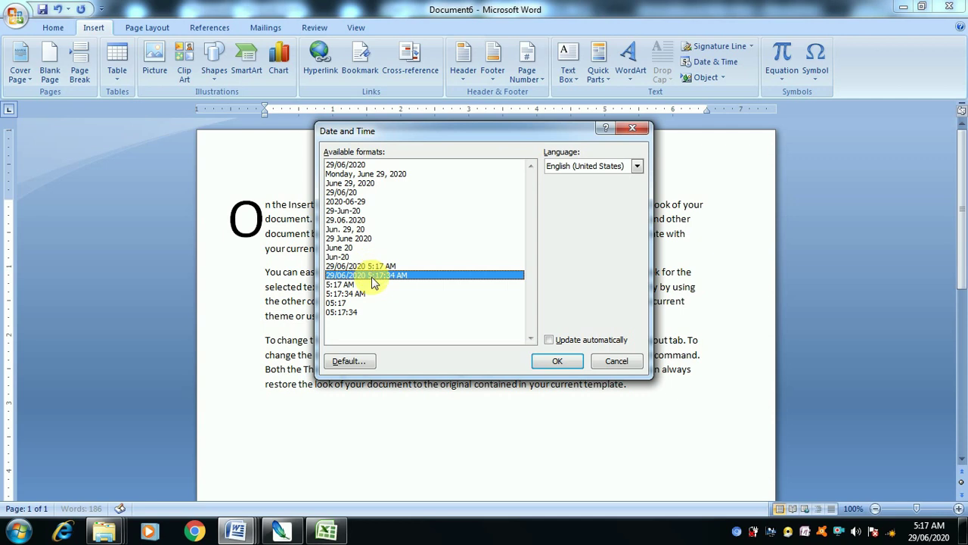
left_click(550, 361)
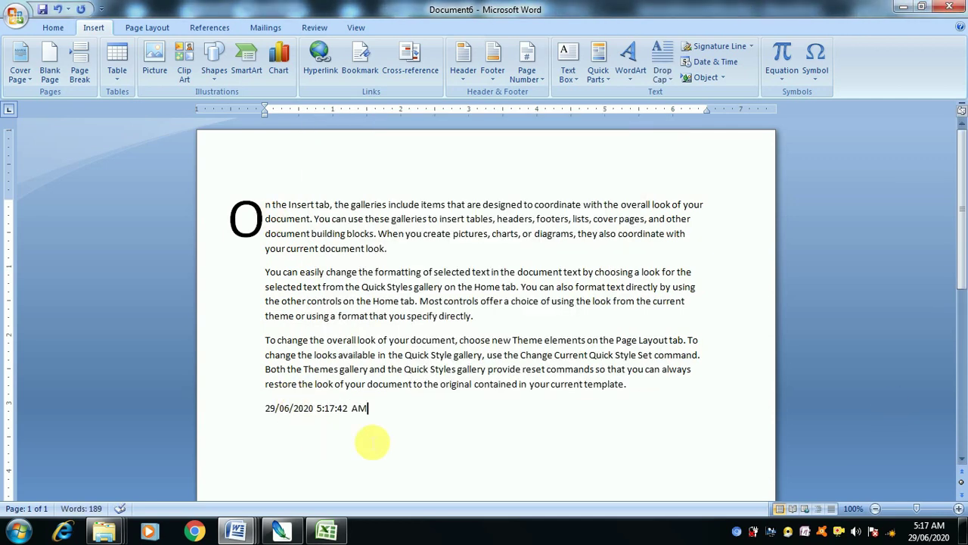
left_click(234, 417)
key("Delete")
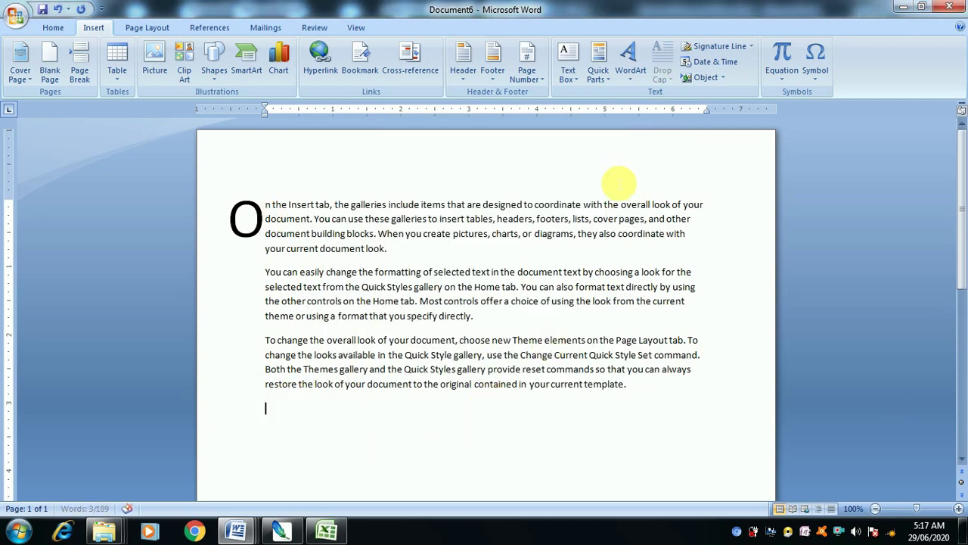
Step: Clear all body text and the drop-cap O, leaving a blank page
left_click(724, 78)
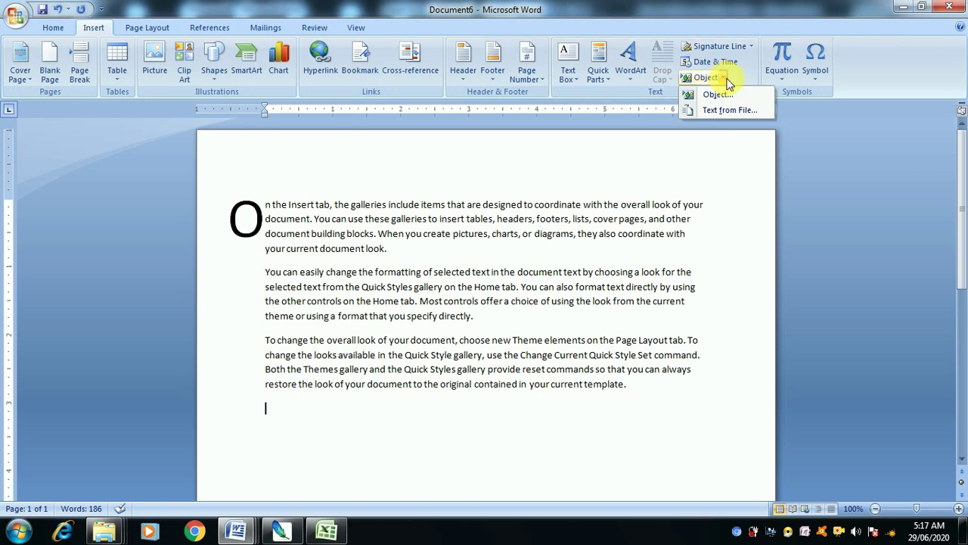
left_click(676, 411)
key("ctrl+a")
key("Delete")
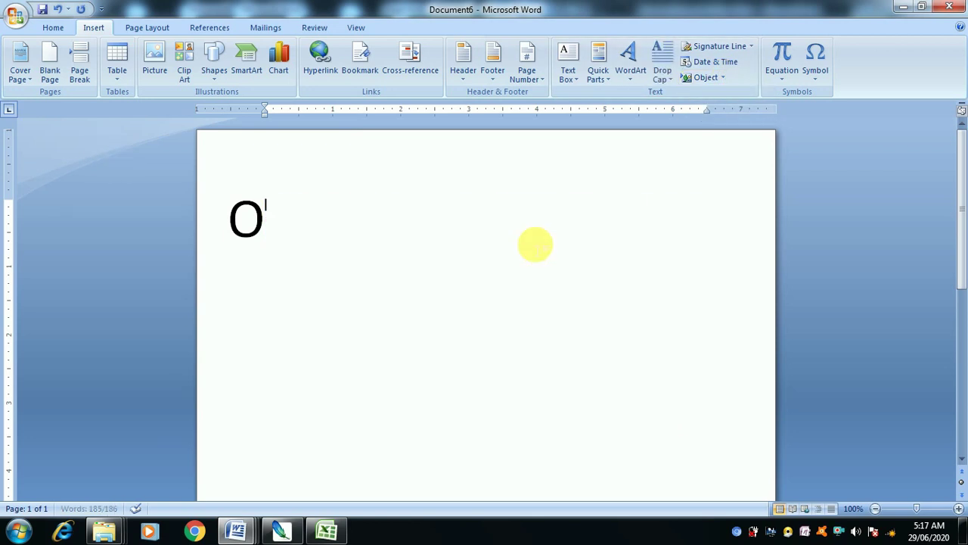
key("ctrl+a")
key("Delete")
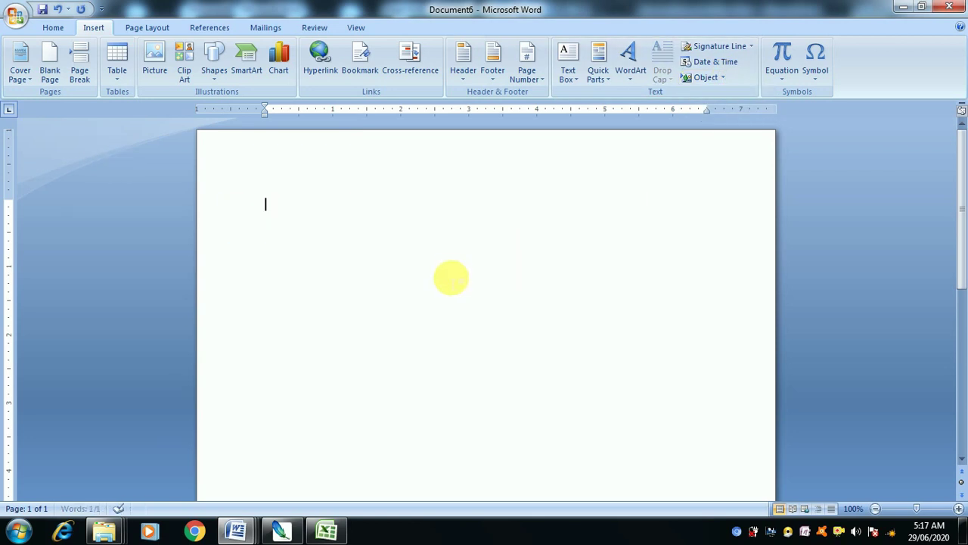
Step: Embed a new Microsoft Office PowerPoint Slide object in the document
left_click(723, 79)
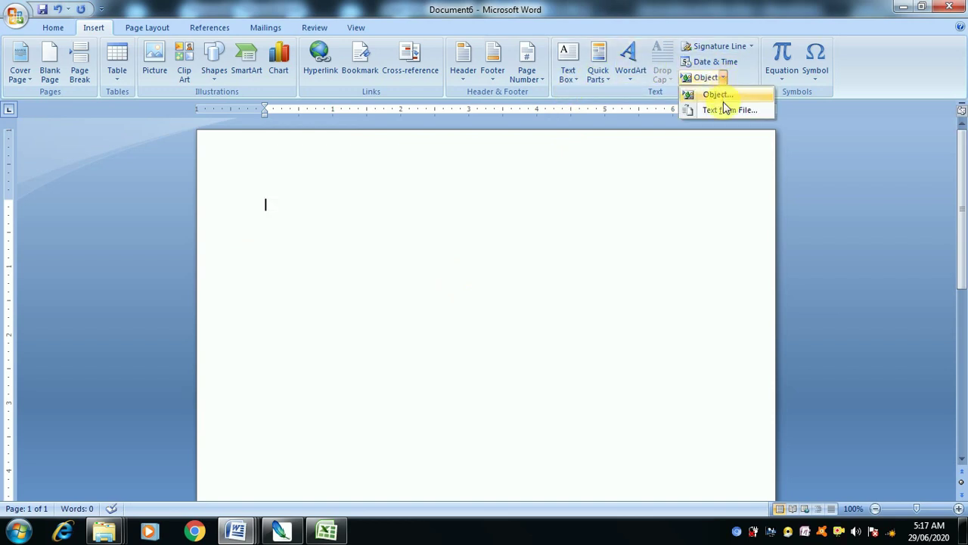
left_click(724, 107)
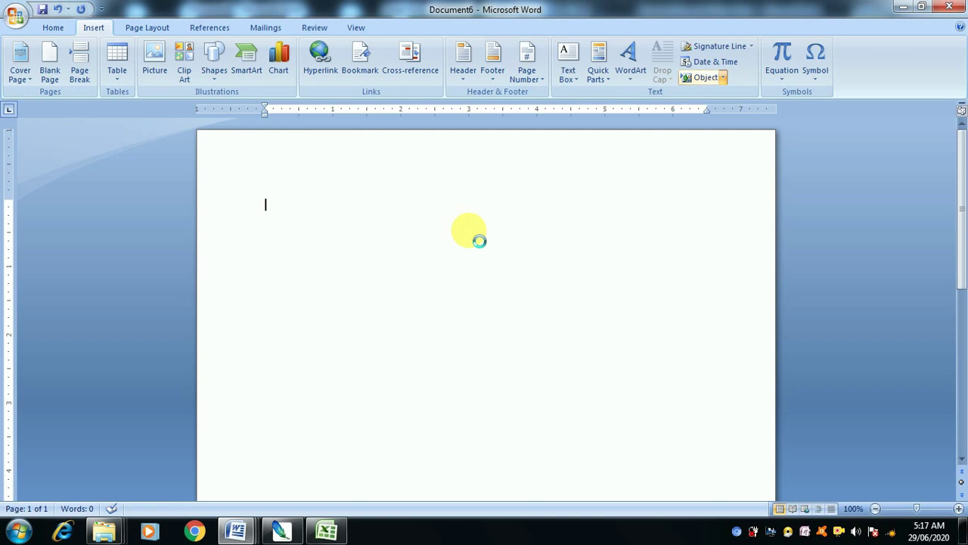
left_click_drag(531, 196, 531, 227)
left_click(401, 244)
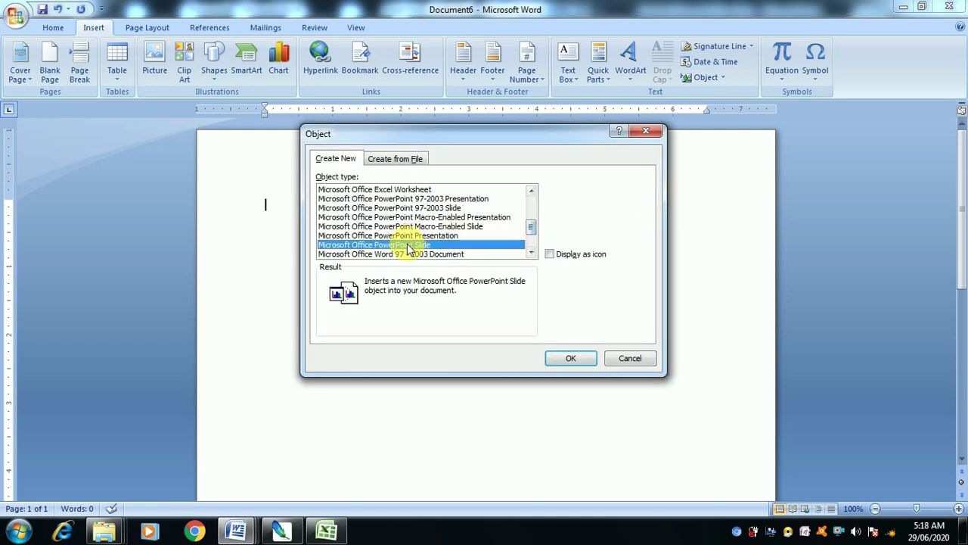
left_click(575, 358)
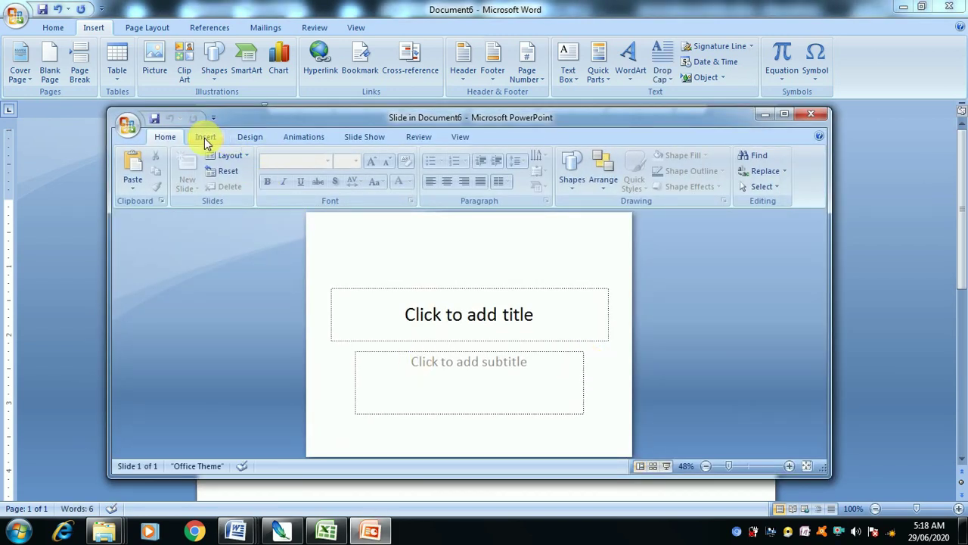
Step: Apply the Flow theme to the embedded slide
left_click(205, 141)
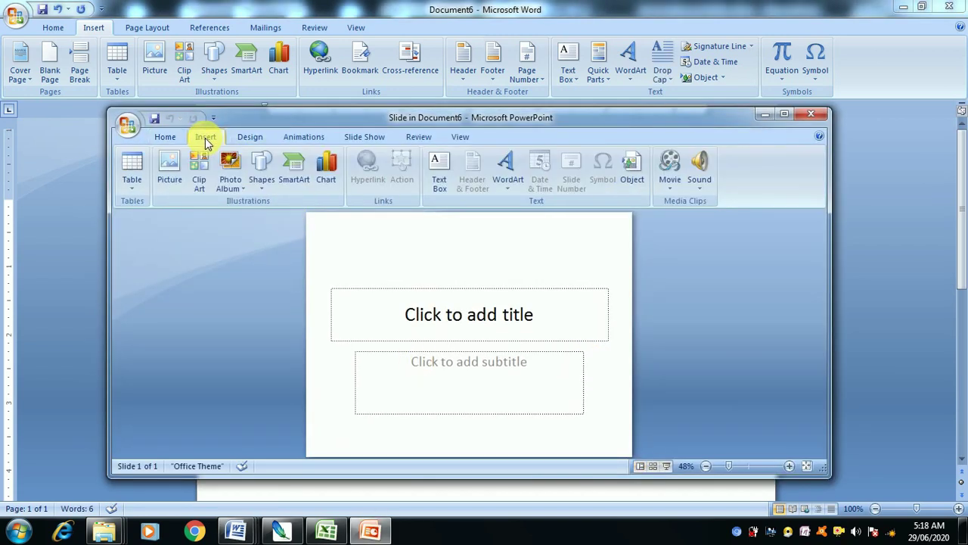
left_click(252, 138)
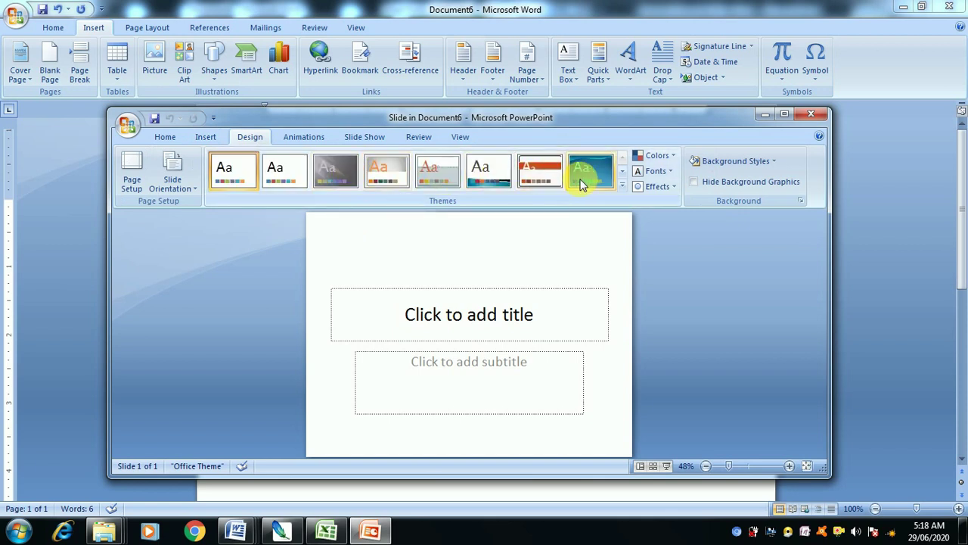
left_click(589, 174)
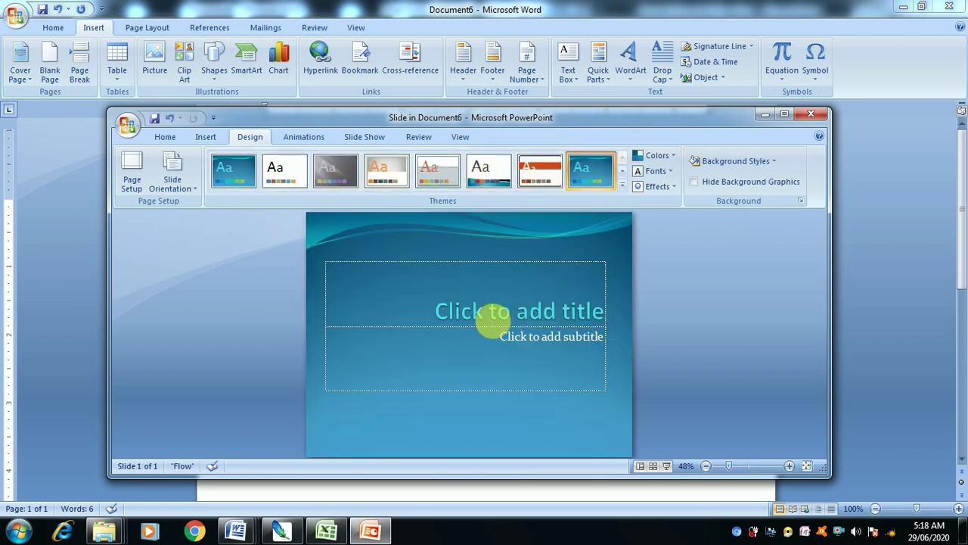
Step: Title the slide with the presenter's name, return to Word, then delete the embedded slide
left_click(496, 312)
type("M")
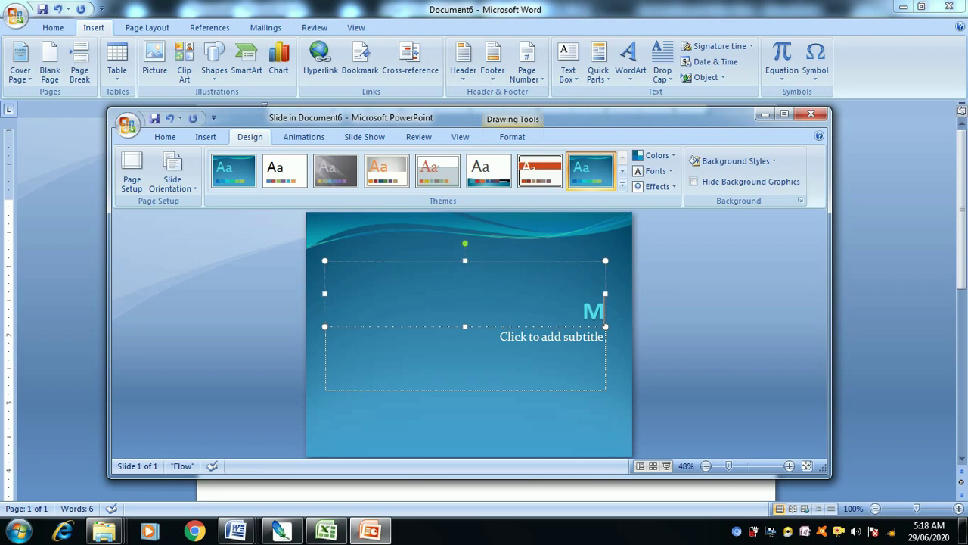
type(" NAME OS")
key("BackSpace")
key("BackSpace")
type("IS FAIZAN")
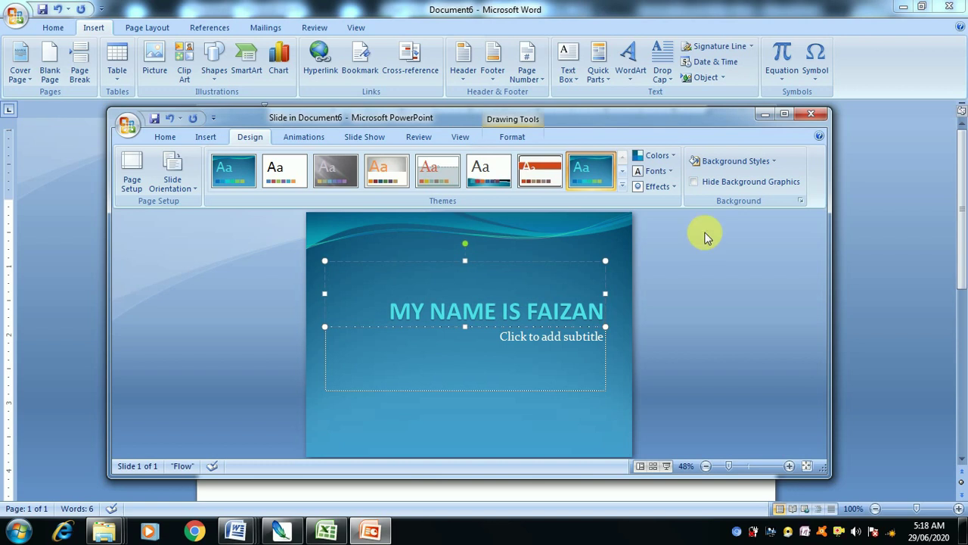
left_click(812, 118)
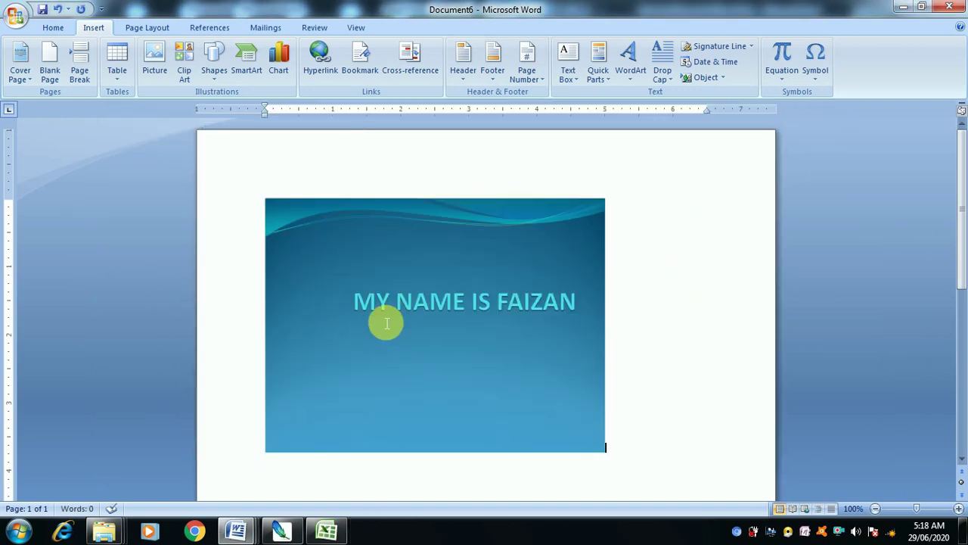
left_click(449, 310)
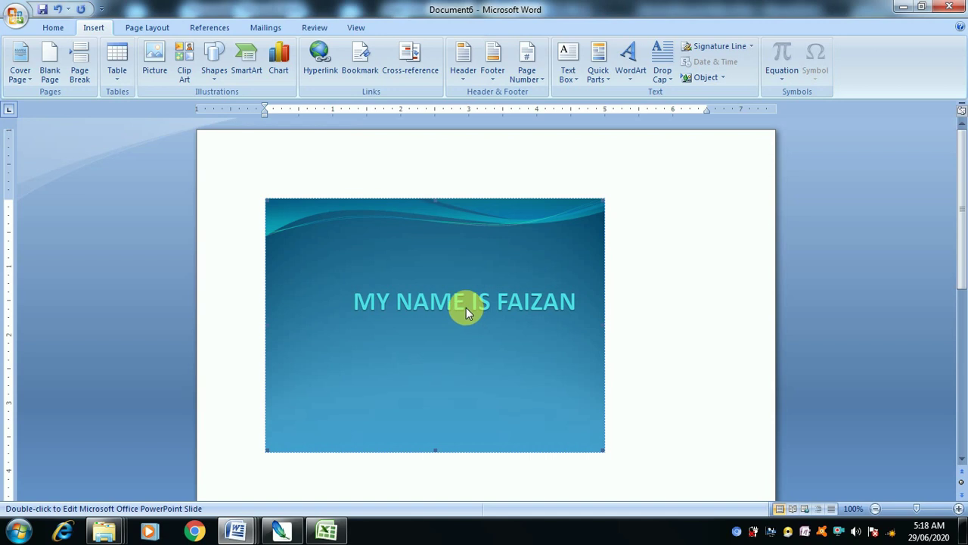
key("Delete")
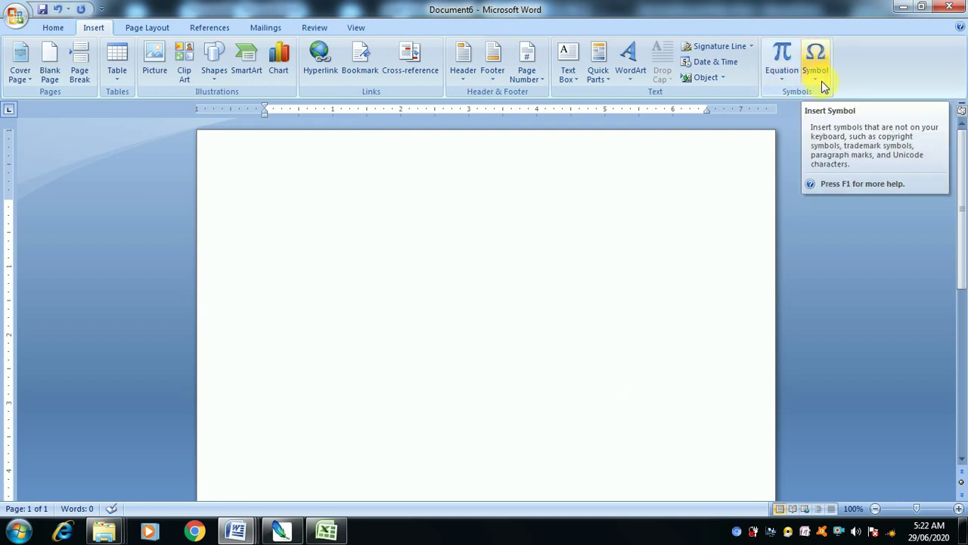
Step: Draw a rectangle mid-page, make it a text box, and type the phone number
left_click(225, 79)
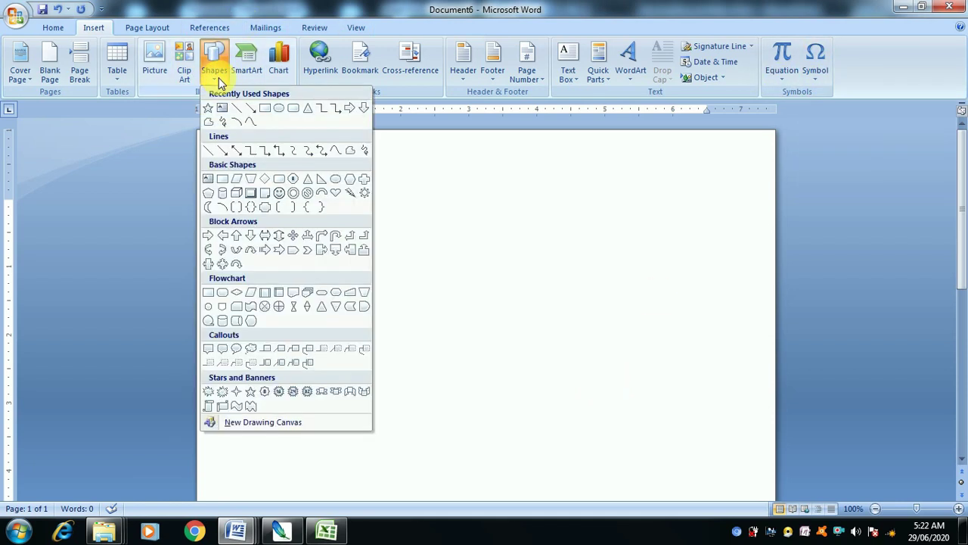
left_click(259, 113)
left_click_drag(346, 243, 600, 398)
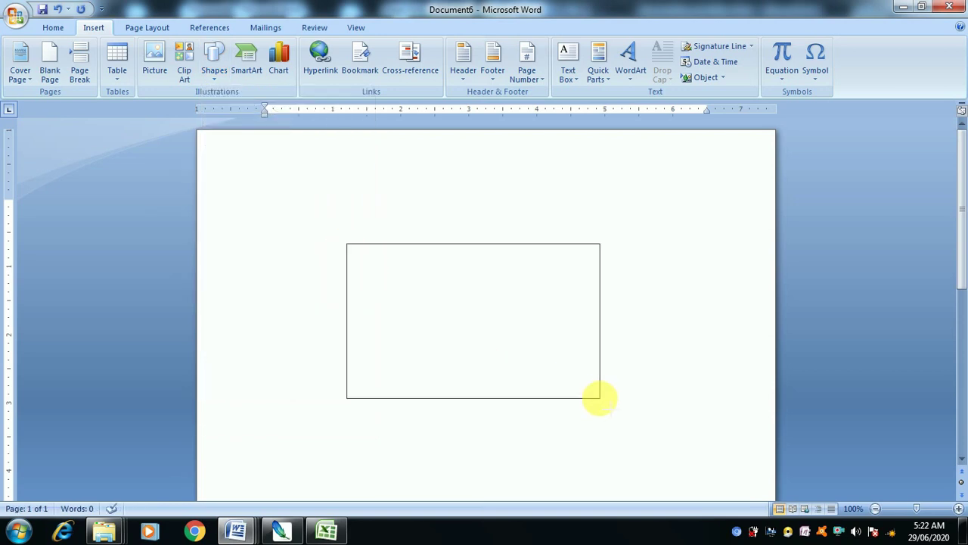
right_click(481, 315)
left_click(520, 371)
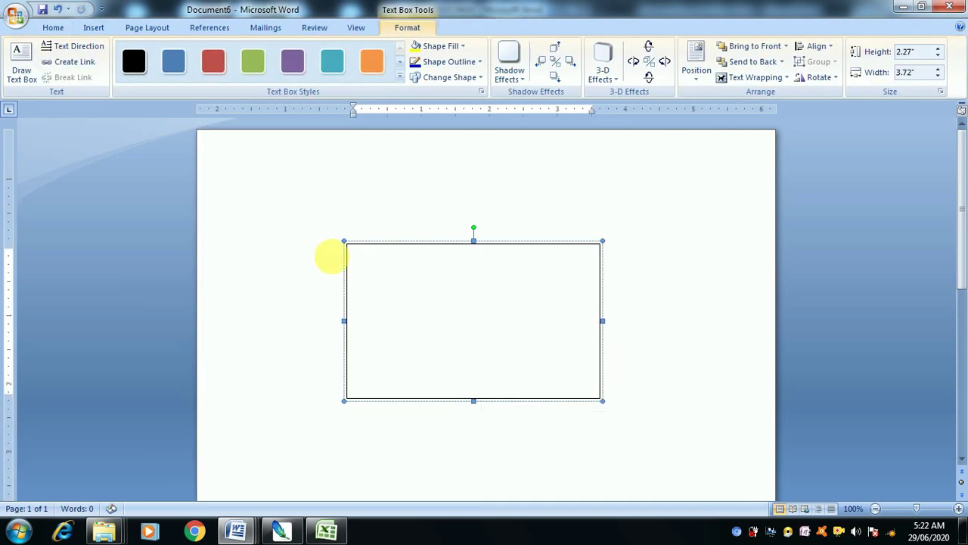
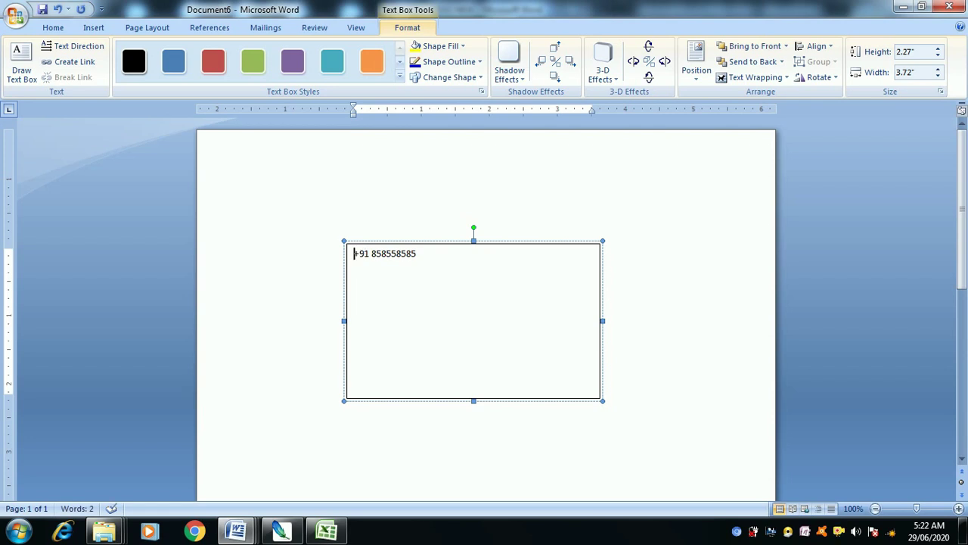
Step: Put a telephone symbol before the phone number, then start a new blank document
left_click(94, 28)
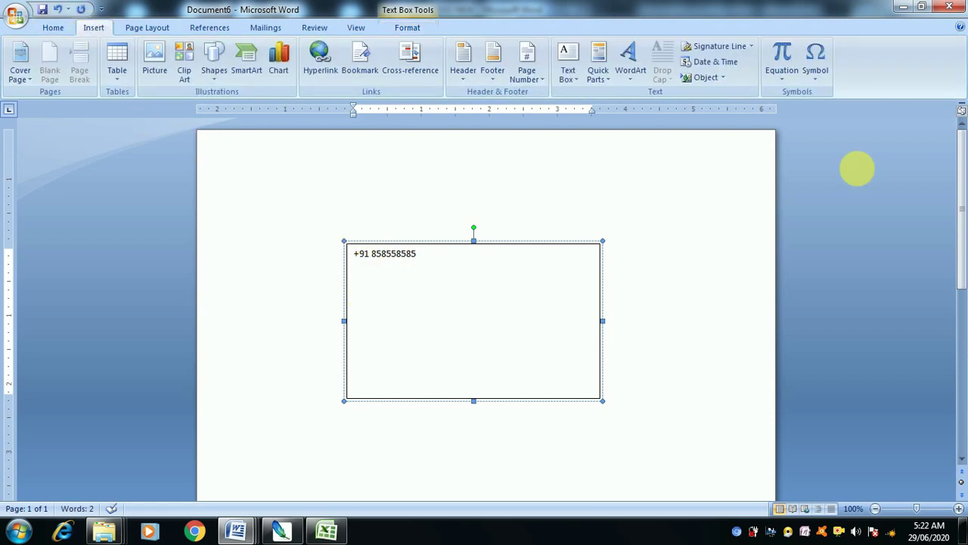
left_click(817, 68)
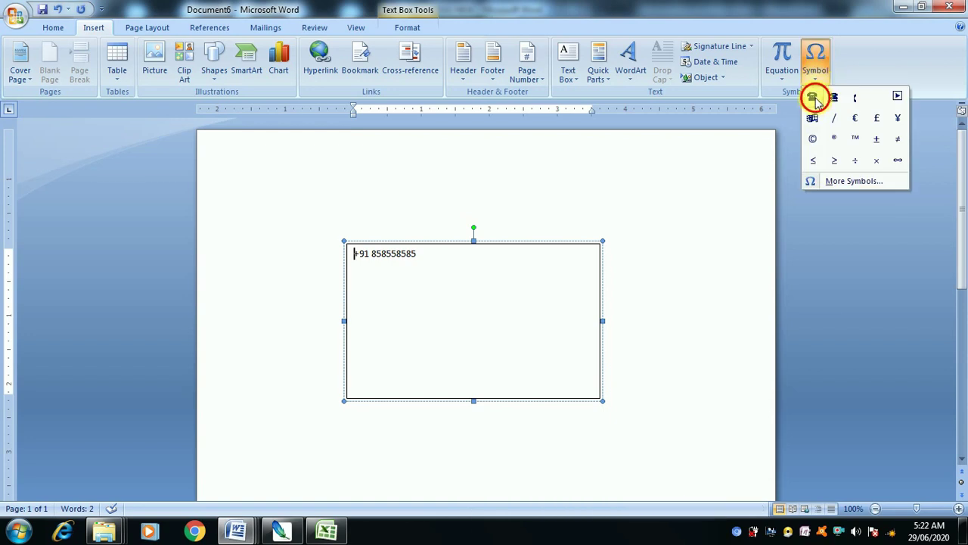
left_click(813, 99)
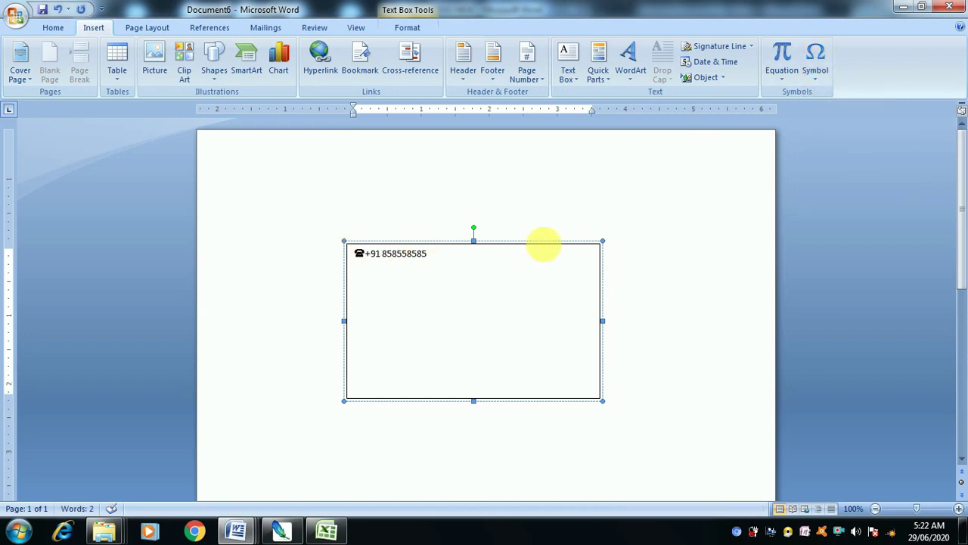
left_click(685, 225)
key("ctrl+n")
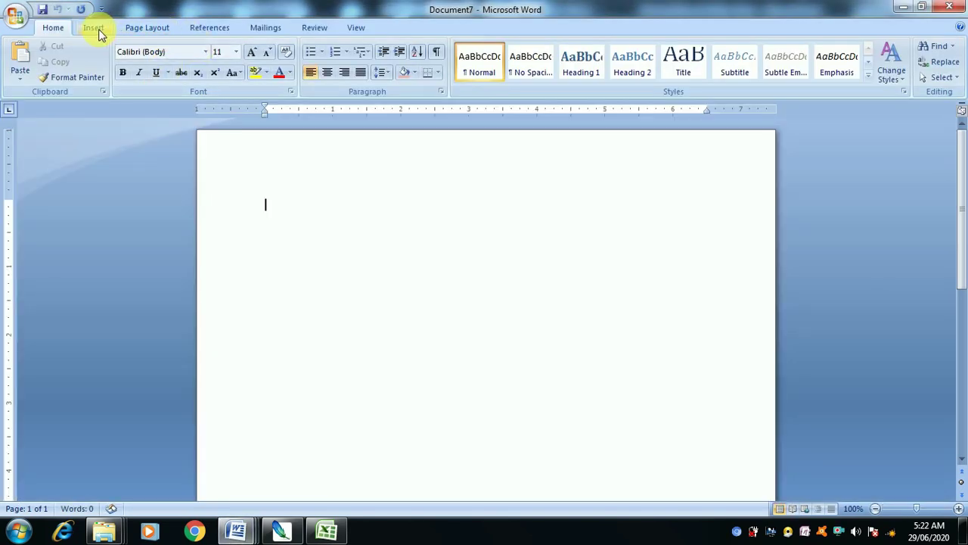
Step: Show the Page Layout settings for blank Document7
left_click(149, 31)
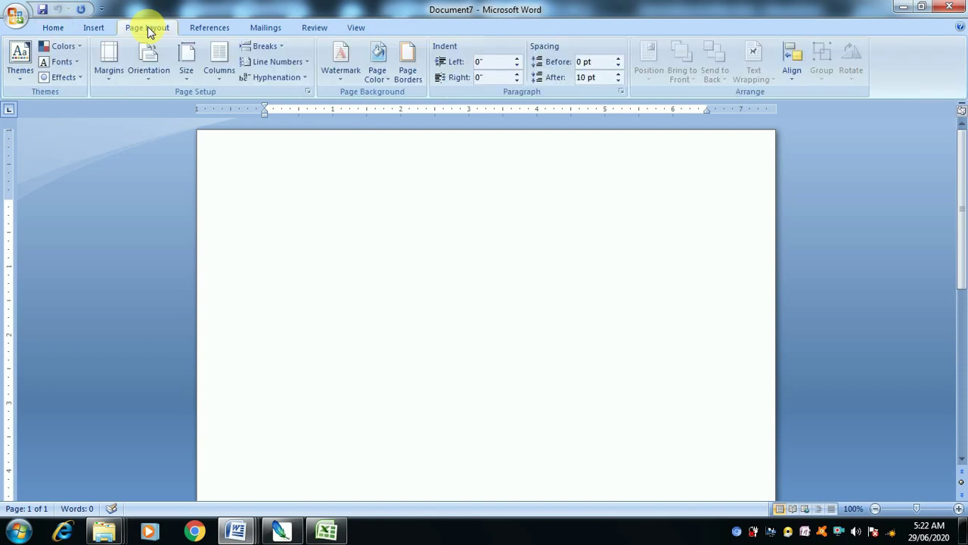
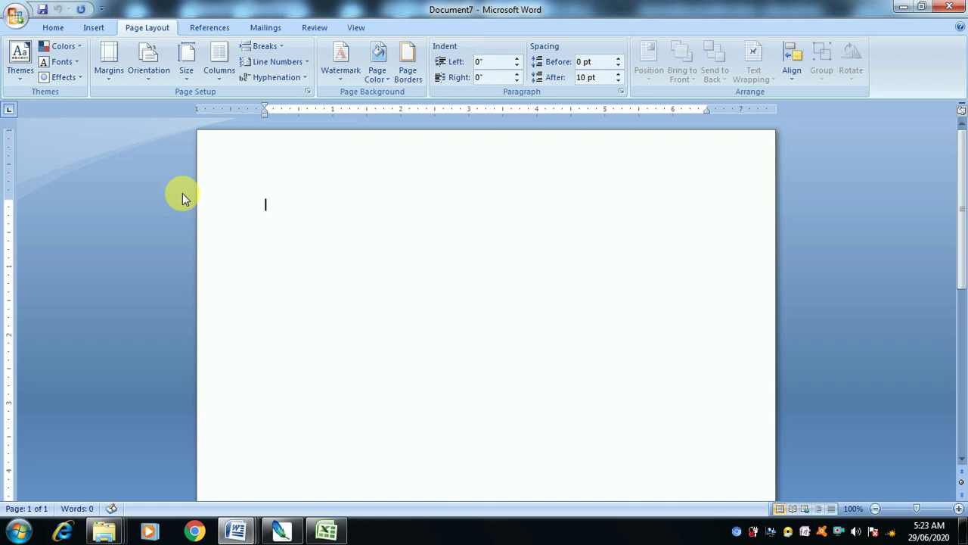
Step: Generate sample paragraphs with =RAND() and paste a second copy of them at the end
type("=RAN")
key("Return")
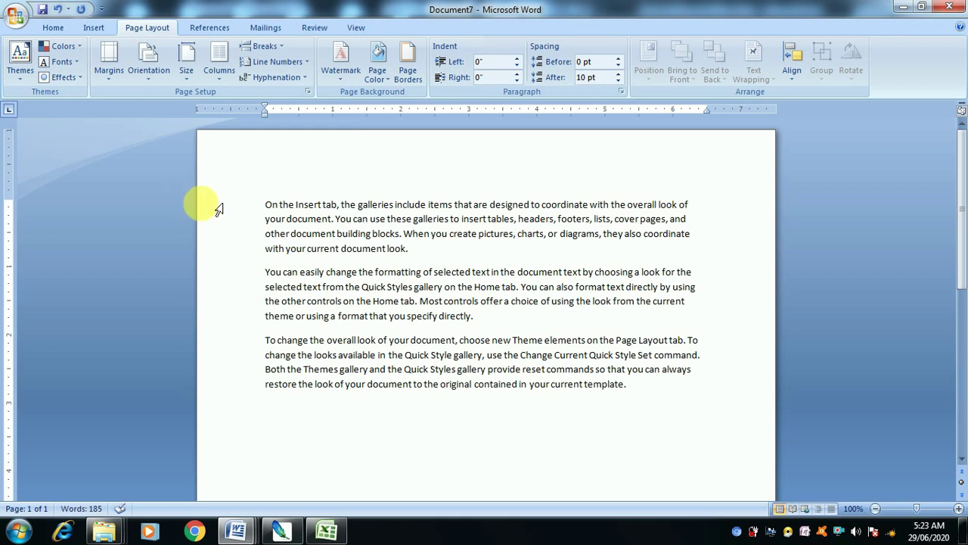
triple_click(217, 209)
key("ctrl+c")
key("ctrl+End")
key("ctrl+v")
key("ctrl+v")
key("ctrl+v")
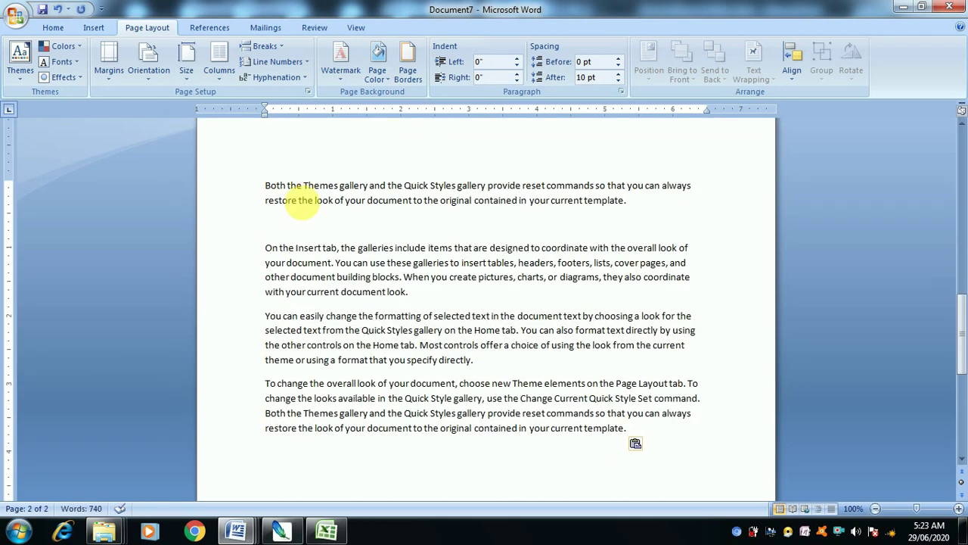
Step: Paste another copy at the end, then delete the excess text and the page break
left_click_drag(628, 429, 274, 295)
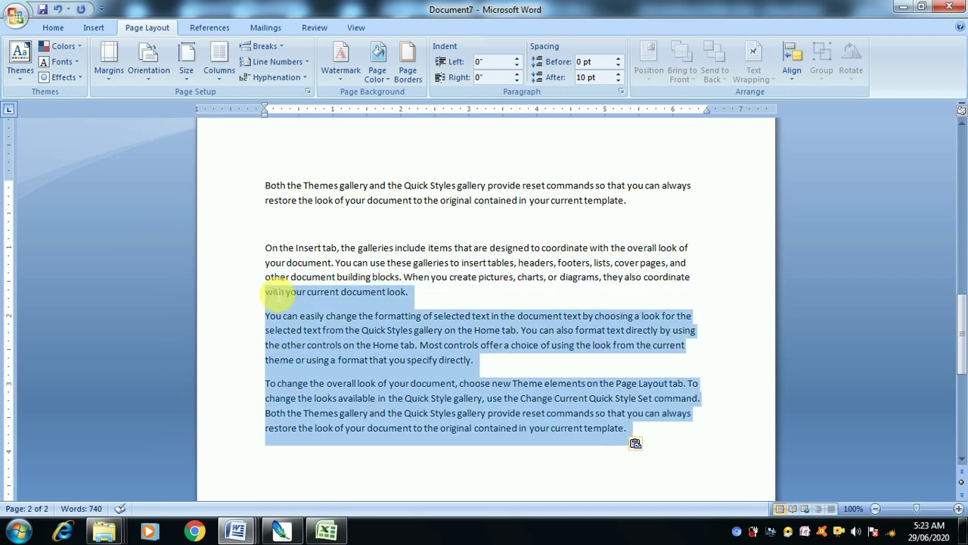
left_click(280, 455)
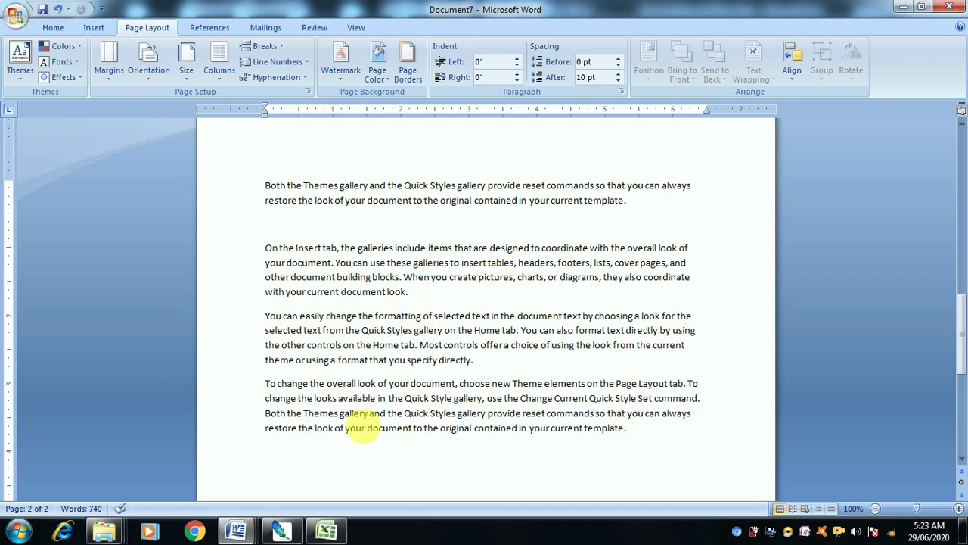
key("ctrl+v")
left_click_drag(634, 430, 276, 390)
key("Delete")
scroll(376, 399, "up", 5)
key("BackSpace")
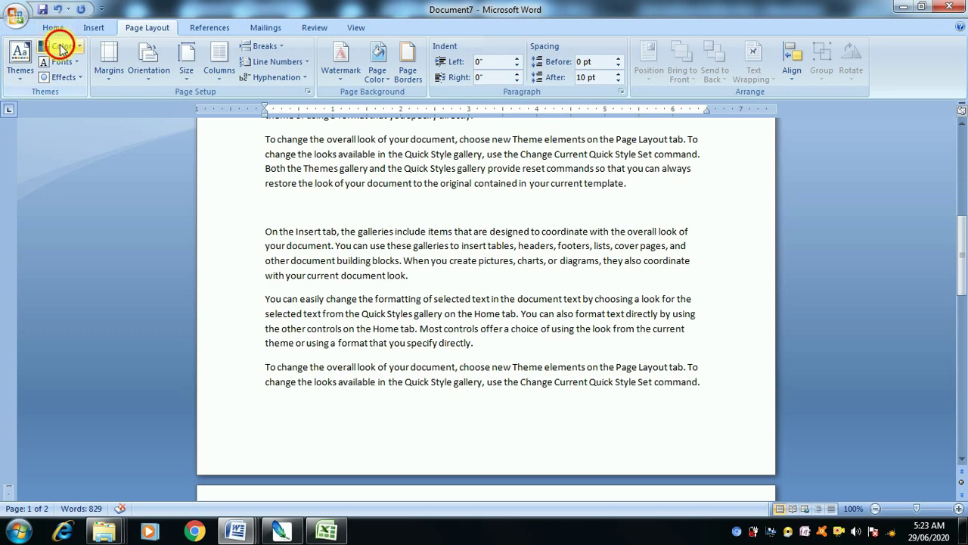
Step: Browse the Page Layout theme colours and Themes gallery without applying any
left_click(60, 45)
left_click(49, 28)
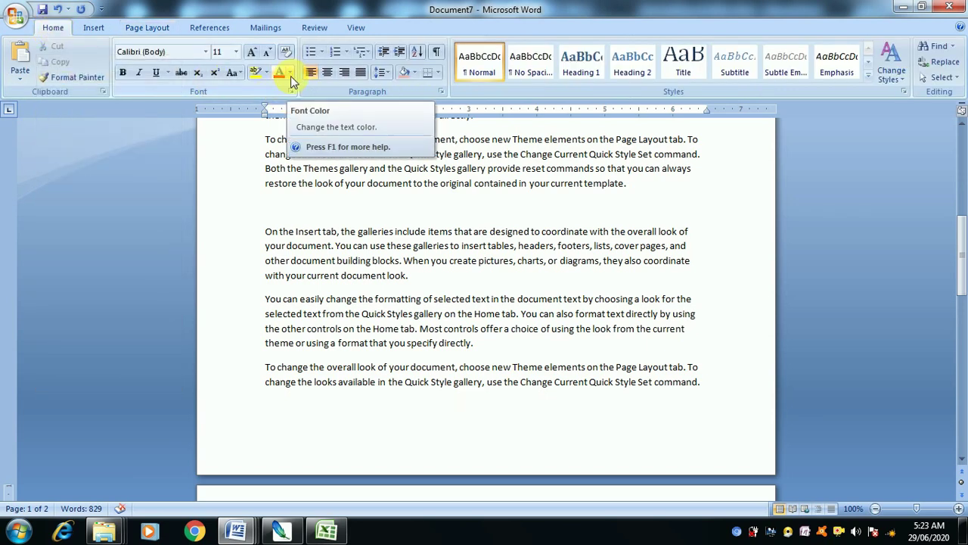
left_click(147, 27)
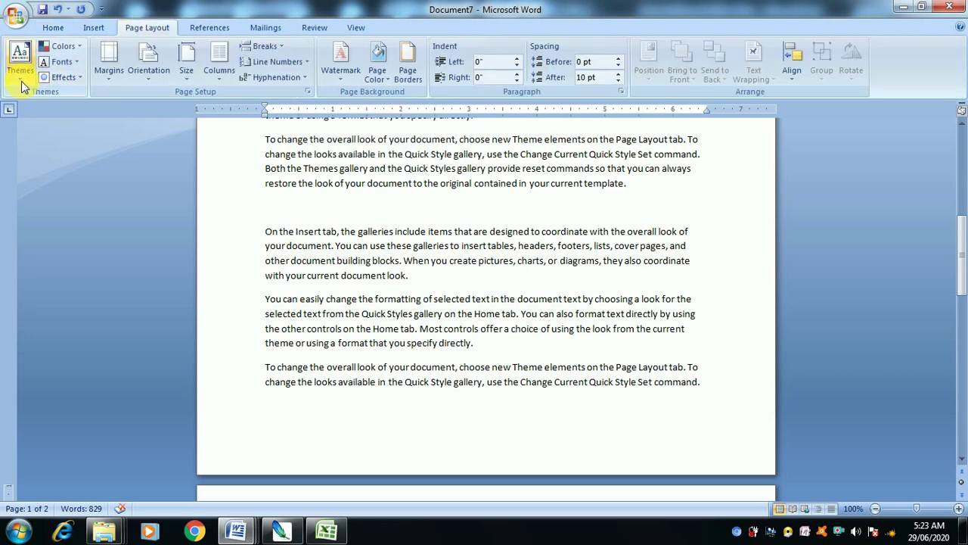
left_click(19, 62)
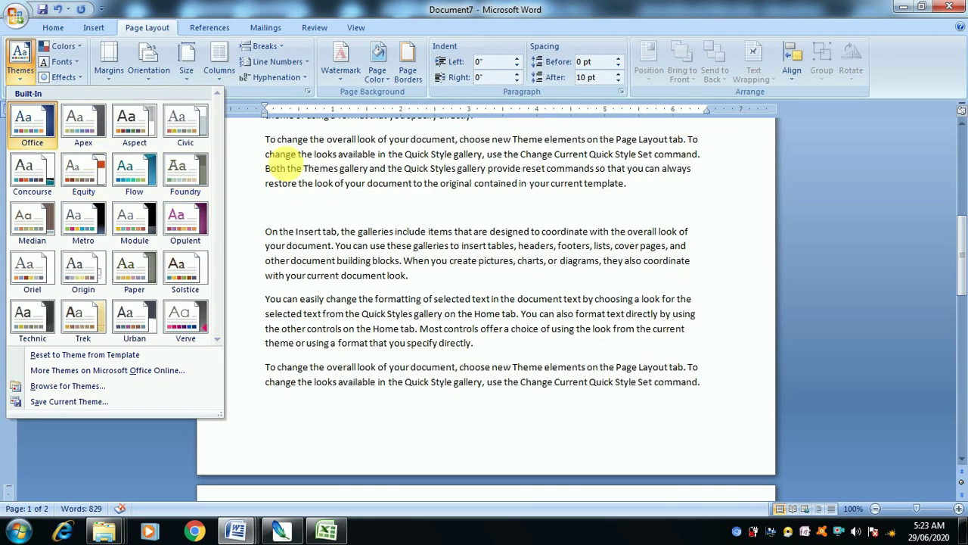
left_click(281, 155)
Step: Join the stray text after the page break onto the paragraph above
scroll(227, 281, "up", 3)
scroll(227, 292, "up", 4)
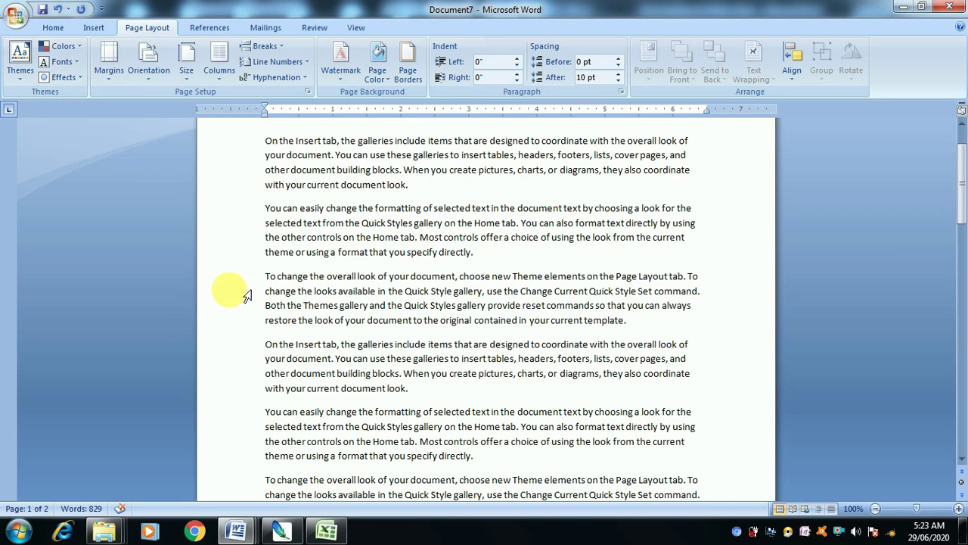
scroll(234, 287, "up", 3)
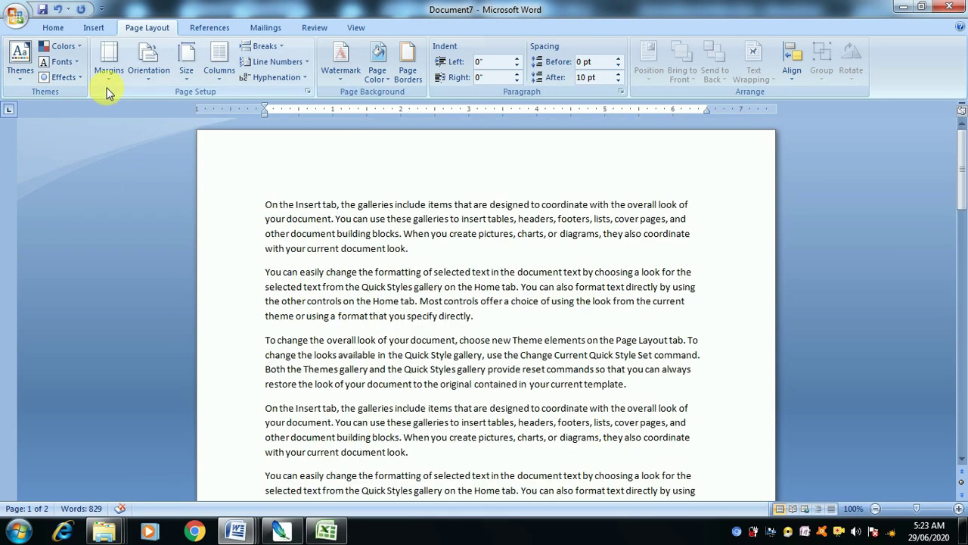
scroll(532, 369, "down", 3)
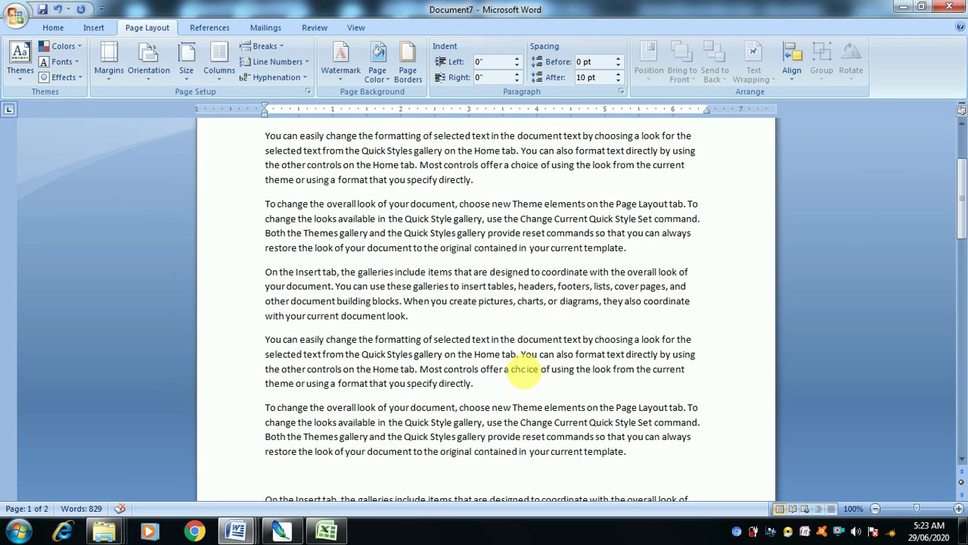
scroll(525, 372, "down", 3)
scroll(525, 372, "down", 3)
scroll(524, 370, "down", 3)
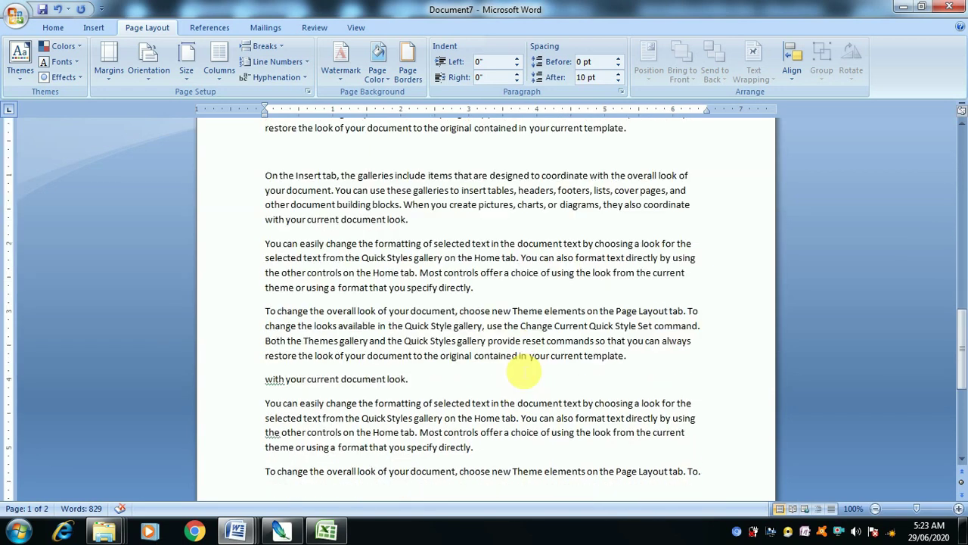
key("BackSpace")
Step: Open Print Preview, view the second page, and look at the Print dialog without printing
left_click(15, 15)
mouse_move(44, 173)
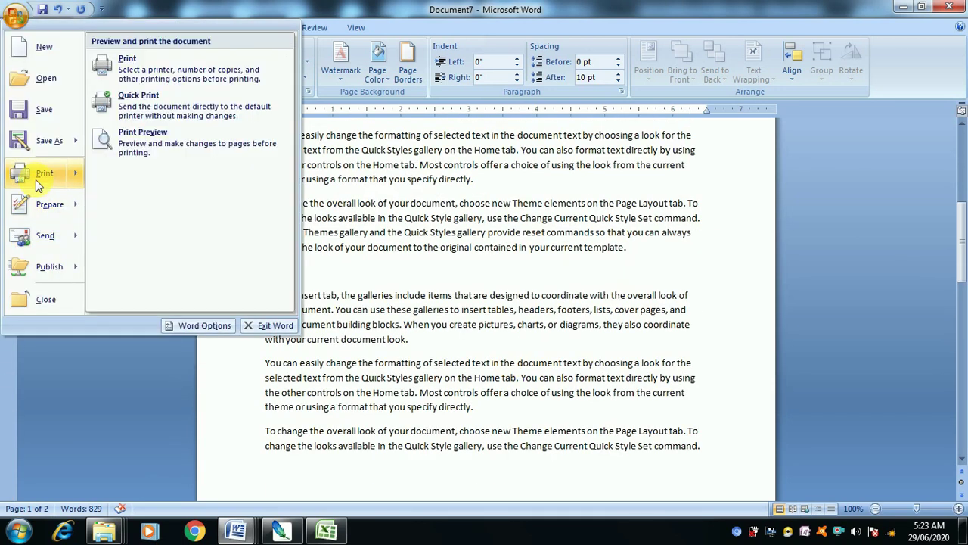
left_click(133, 149)
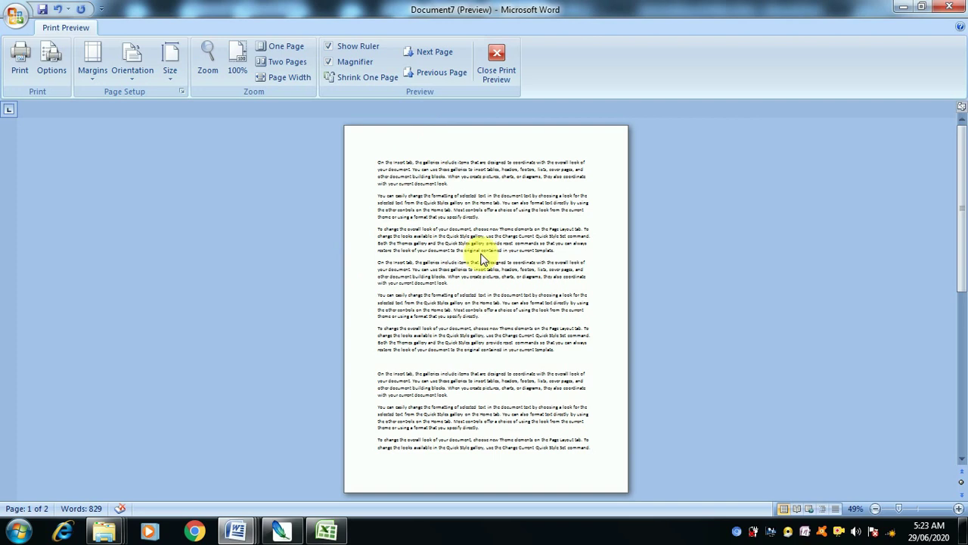
left_click(442, 53)
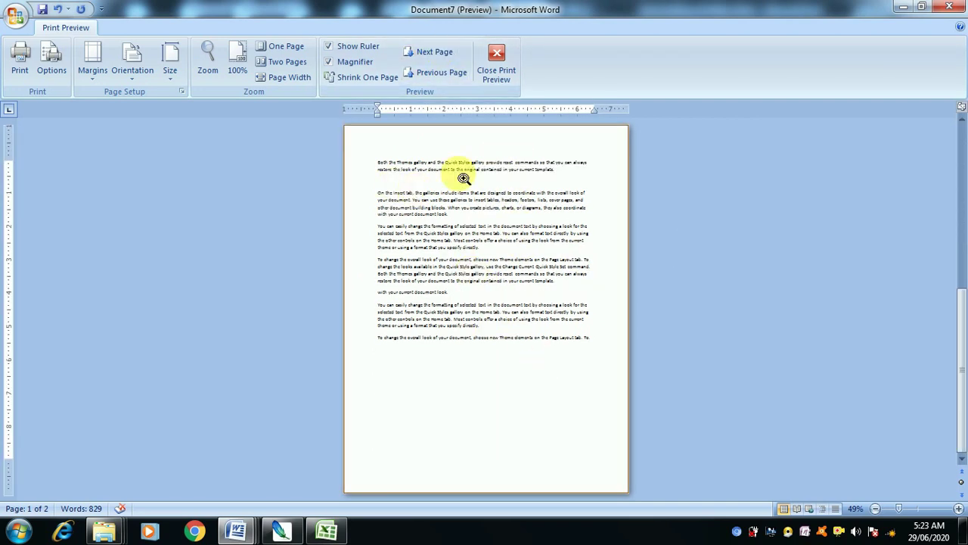
left_click(21, 72)
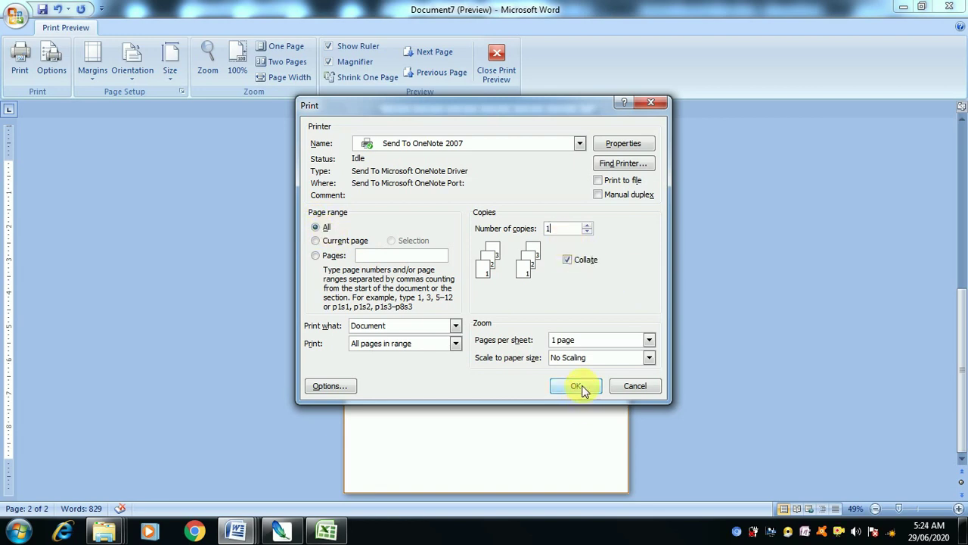
left_click(652, 106)
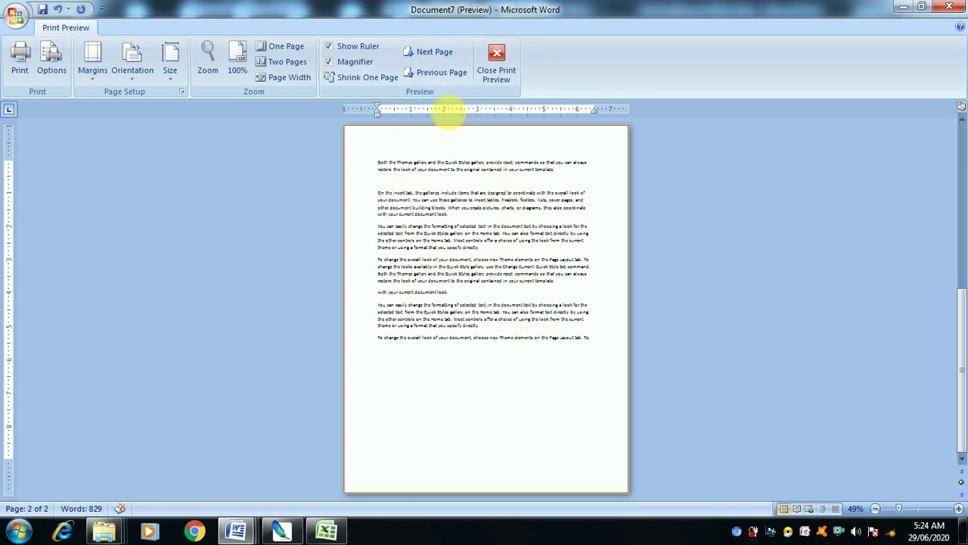
Step: Return to page 1, set the Print dialog to Current page, then close it and exit preview
left_click(427, 71)
left_click(20, 59)
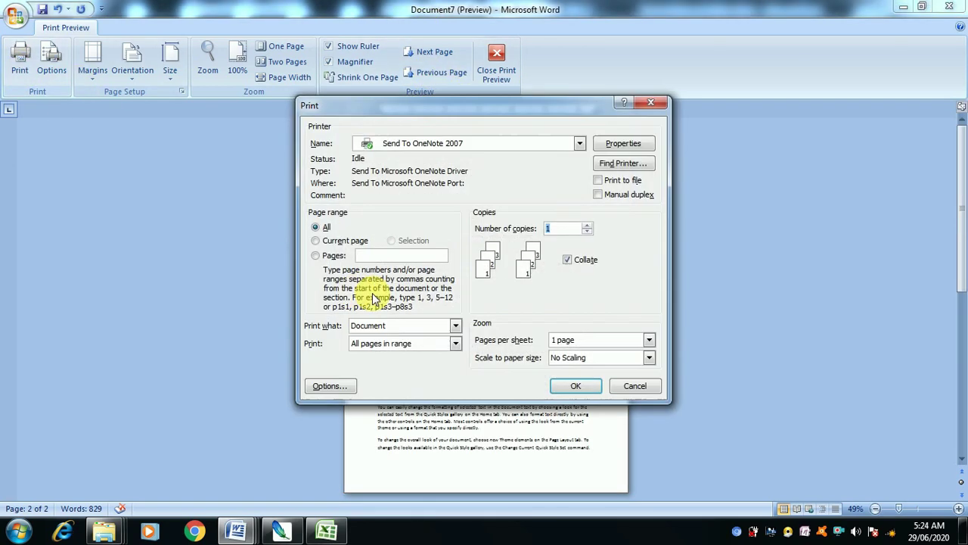
left_click(316, 241)
left_click_drag(454, 105, 153, 162)
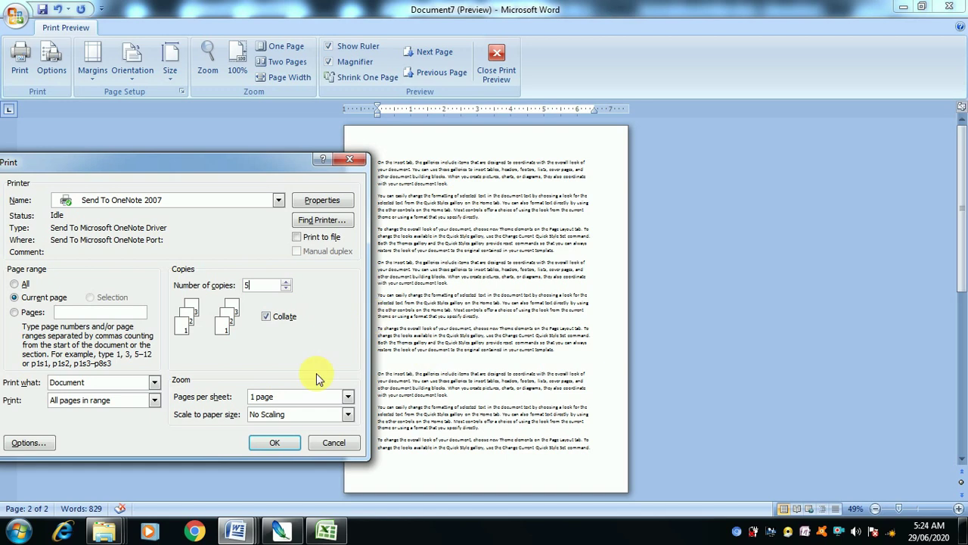
left_click(333, 443)
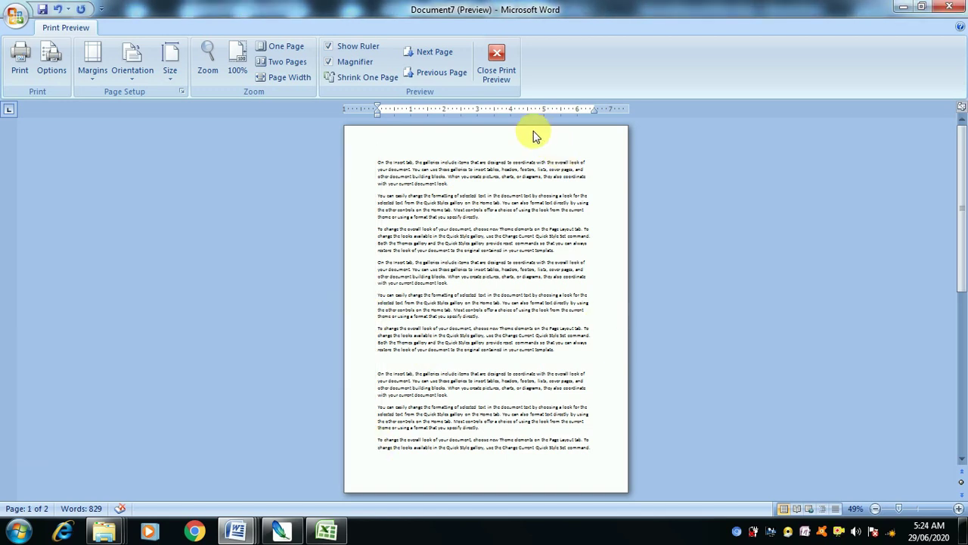
left_click(499, 64)
Step: Hide the white space between pages and set paragraph spacing after to 0 pt for all text
scroll(428, 334, "up", 2)
scroll(421, 368, "up", 5)
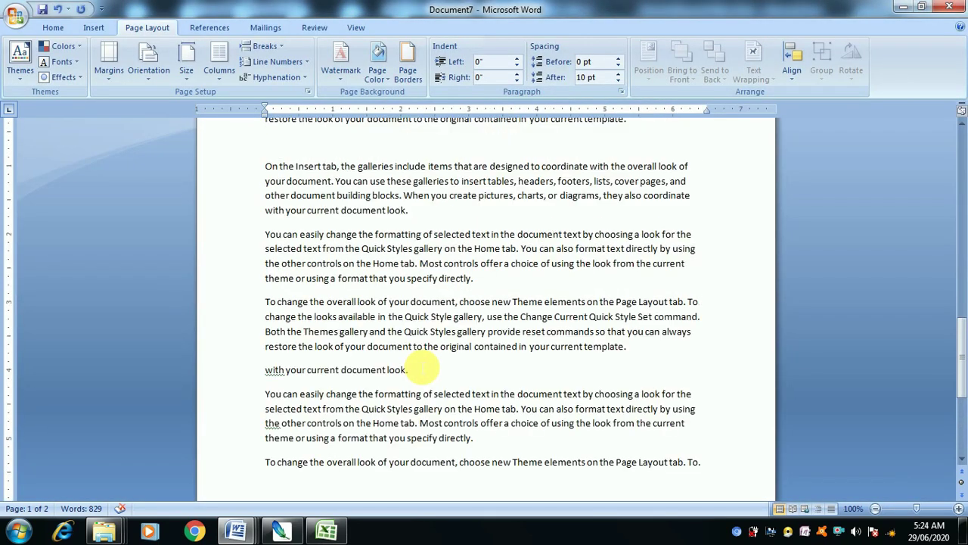
scroll(411, 367, "up", 5)
scroll(416, 361, "up", 4)
double_click(416, 362)
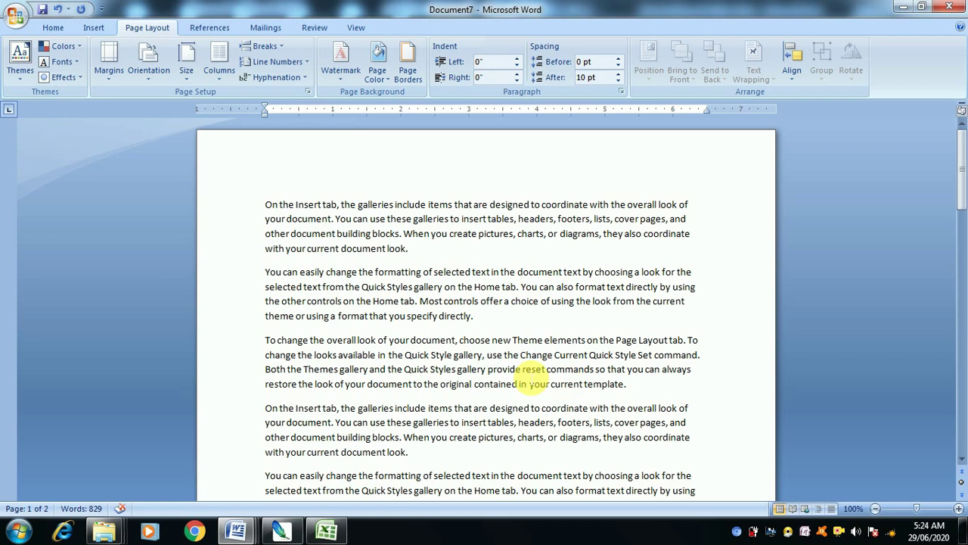
key("ctrl+a")
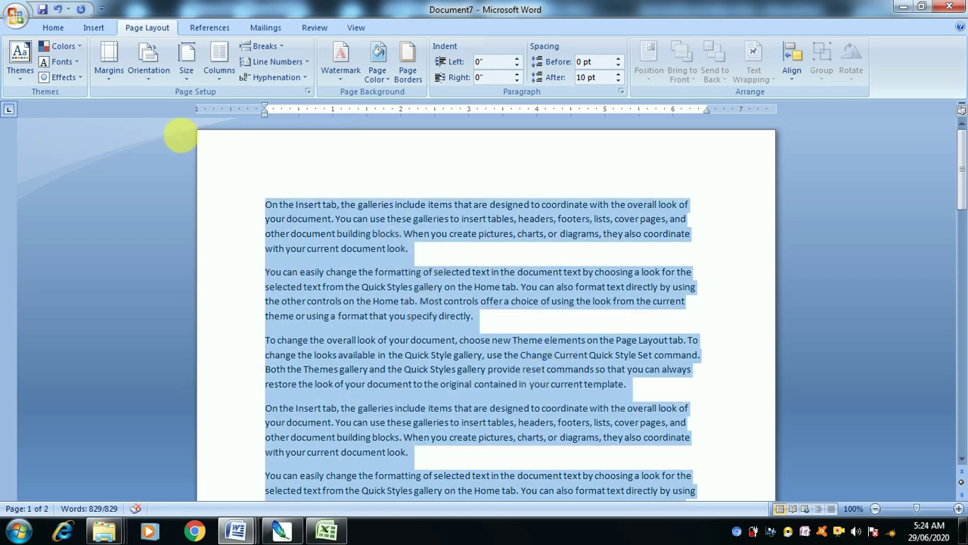
left_click(618, 82)
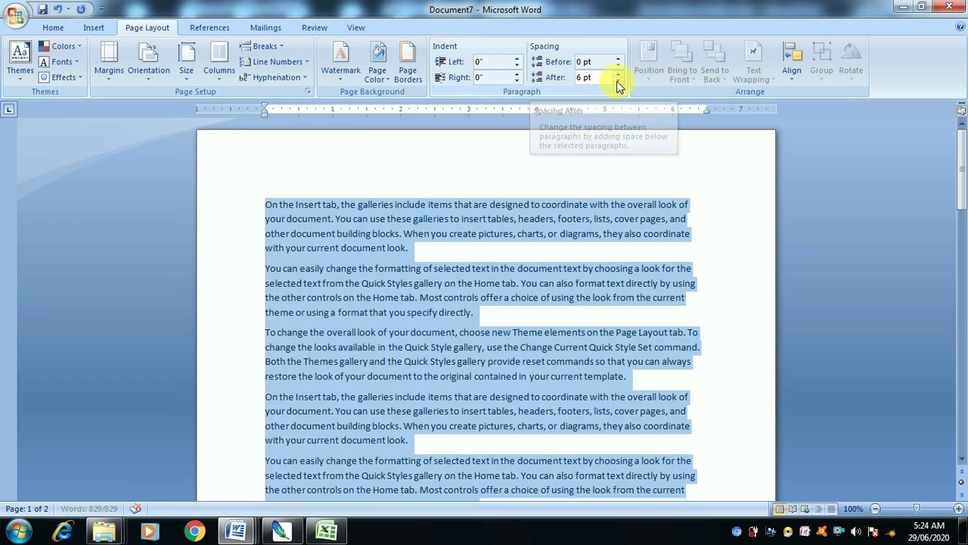
left_click(617, 82)
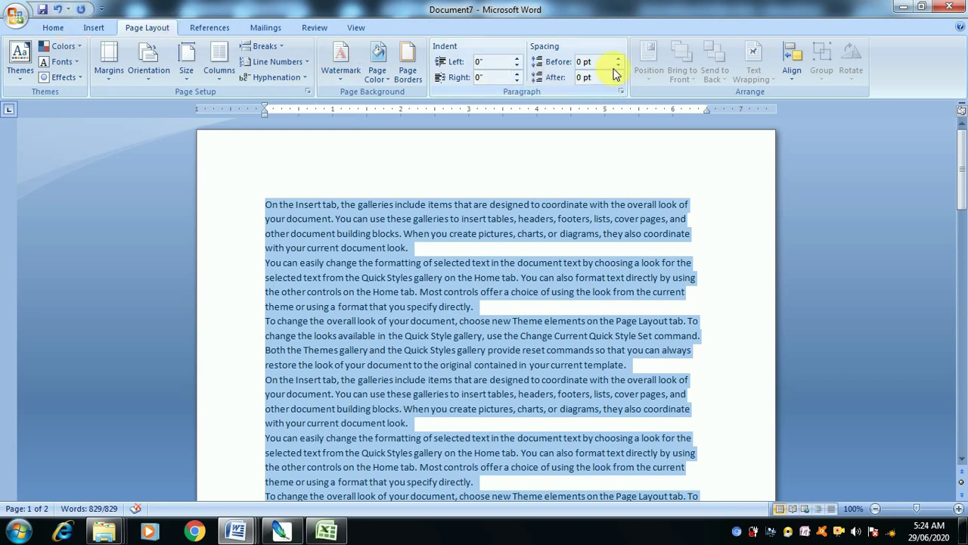
Step: Set the line spacing of all the text to 1.0
left_click(53, 27)
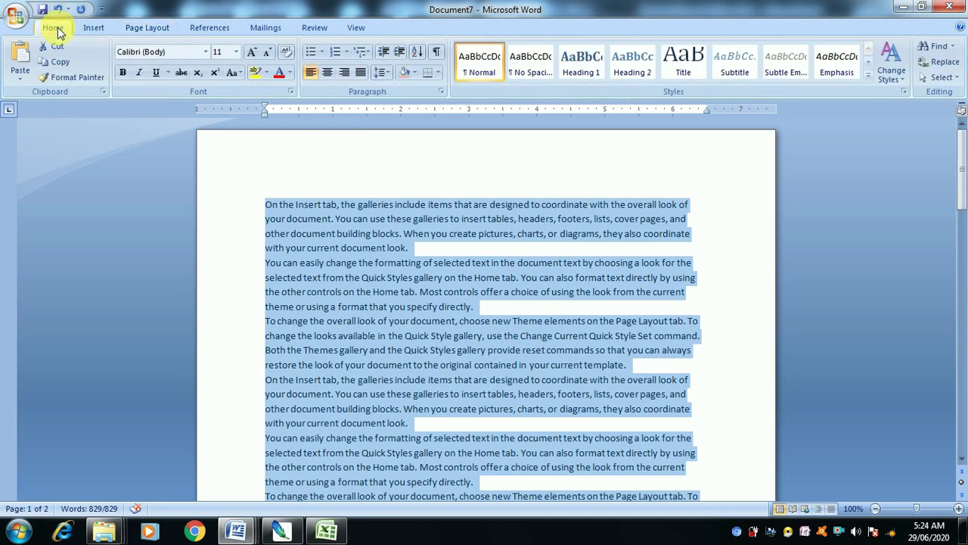
left_click(382, 72)
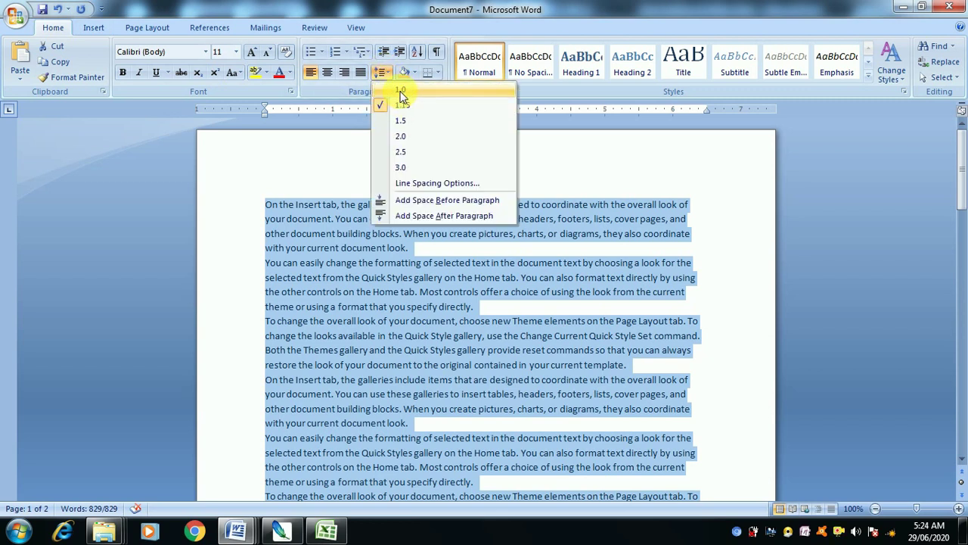
left_click(393, 97)
left_click(476, 303)
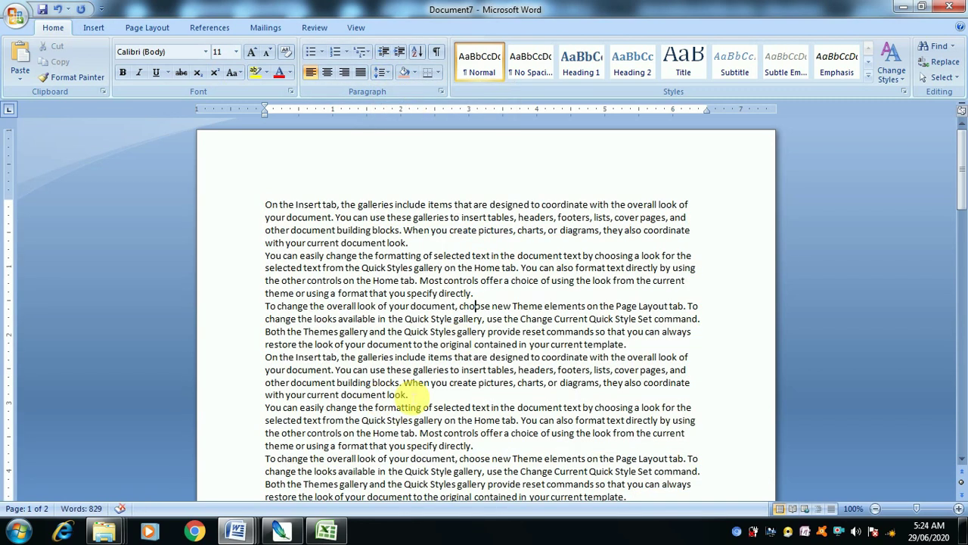
Step: Delete the empty paragraphs between the sample text blocks
scroll(443, 341, "down", 4)
scroll(291, 340, "down", 1)
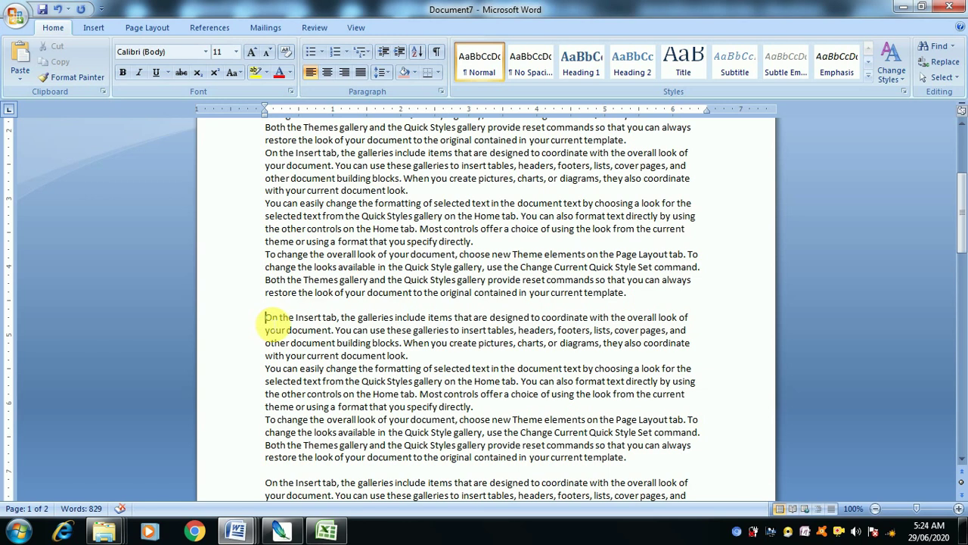
key("BackSpace")
left_click(267, 470)
key("BackSpace")
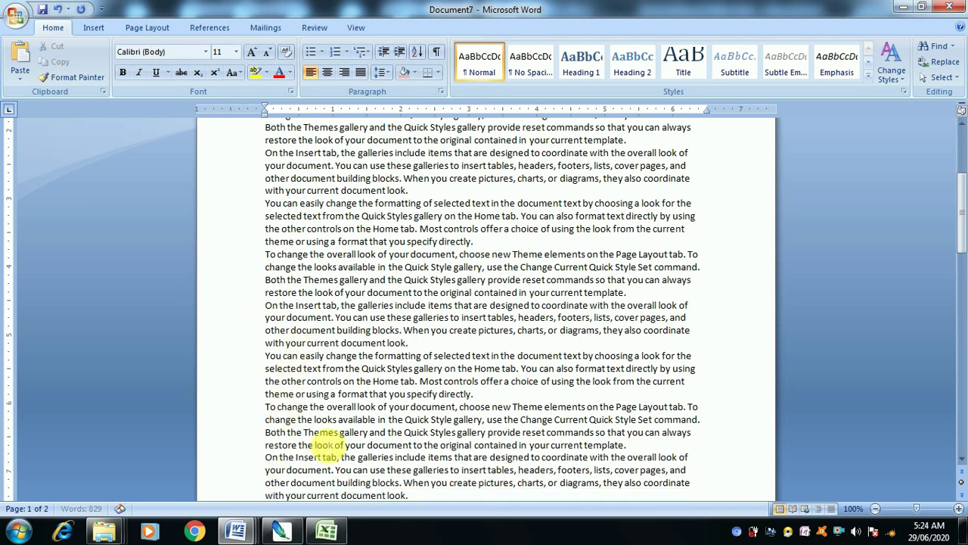
scroll(327, 445, "down", 1)
scroll(326, 431, "down", 1)
scroll(329, 436, "down", 4)
scroll(328, 443, "down", 2)
scroll(329, 444, "up", 4)
scroll(323, 432, "up", 8)
scroll(324, 442, "up", 6)
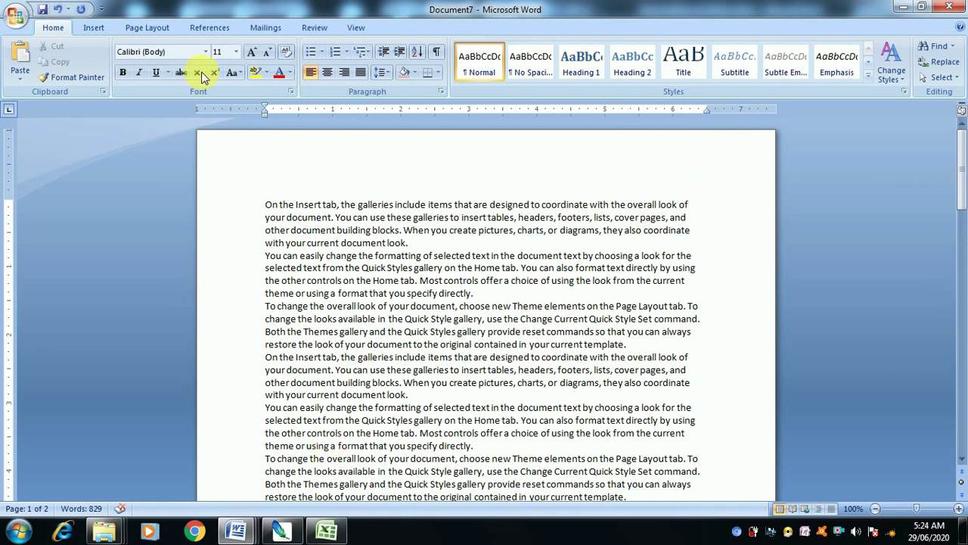
left_click(146, 32)
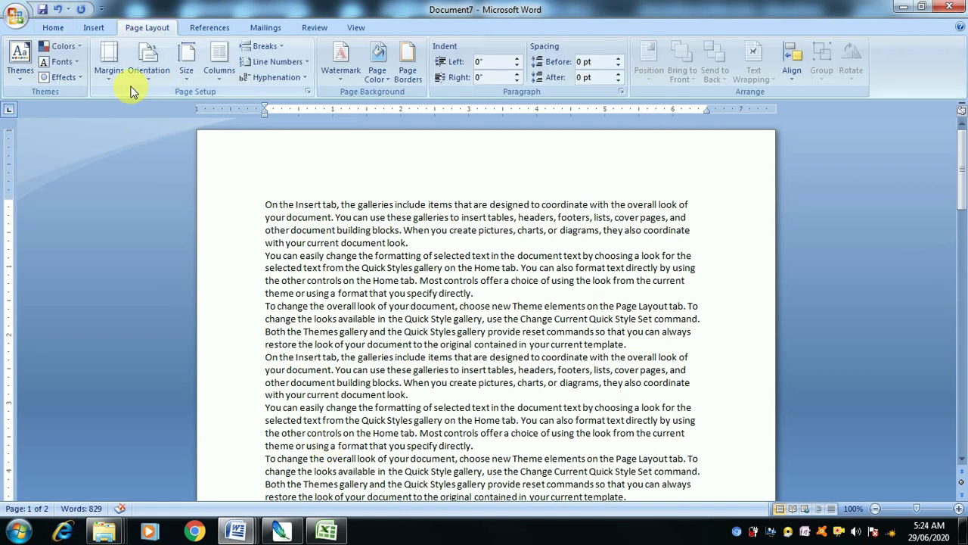
Step: Change the paper size to A4
left_click(186, 59)
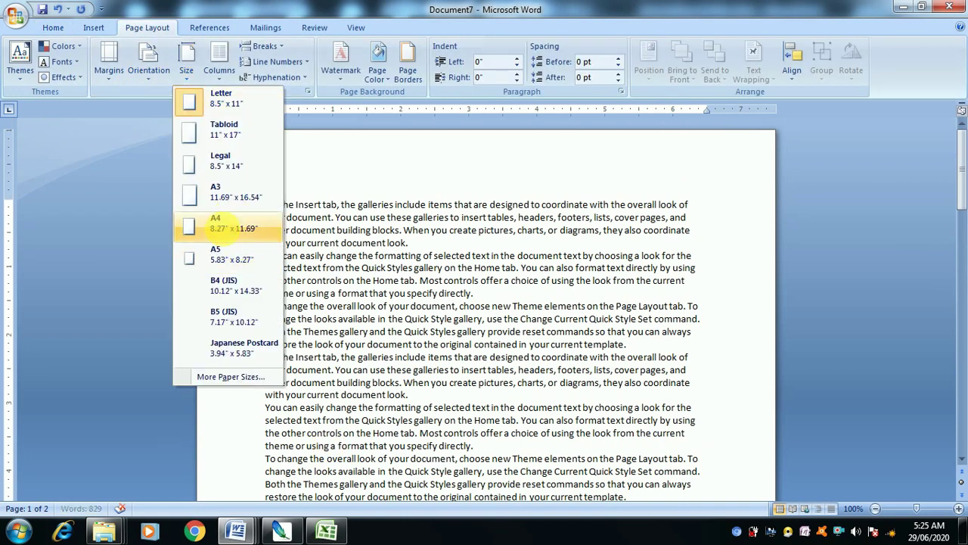
left_click(219, 223)
scroll(419, 331, "down", 5)
scroll(394, 424, "up", 5)
scroll(400, 399, "up", 2)
scroll(485, 272, "up", 1)
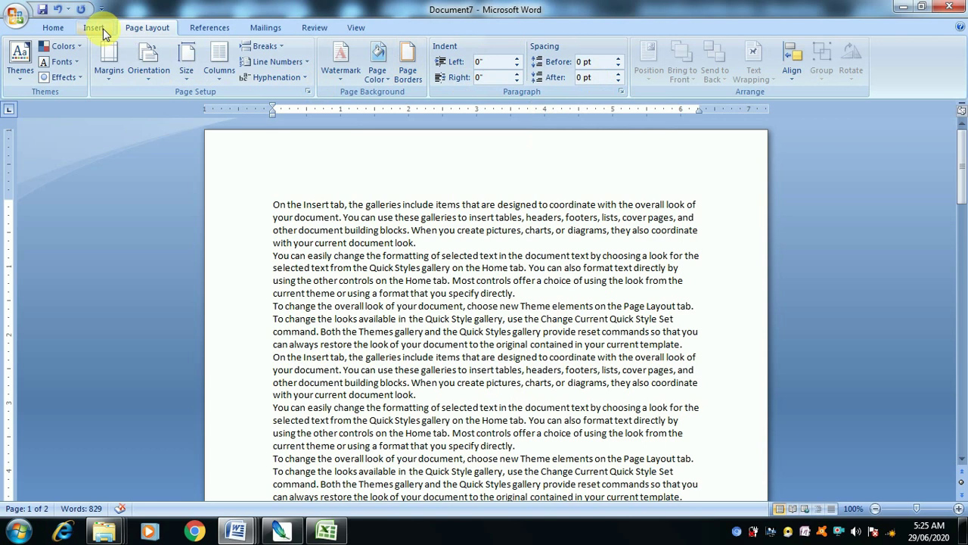
Step: Keep the page orientation Portrait and review the rewrapped text
left_click(145, 75)
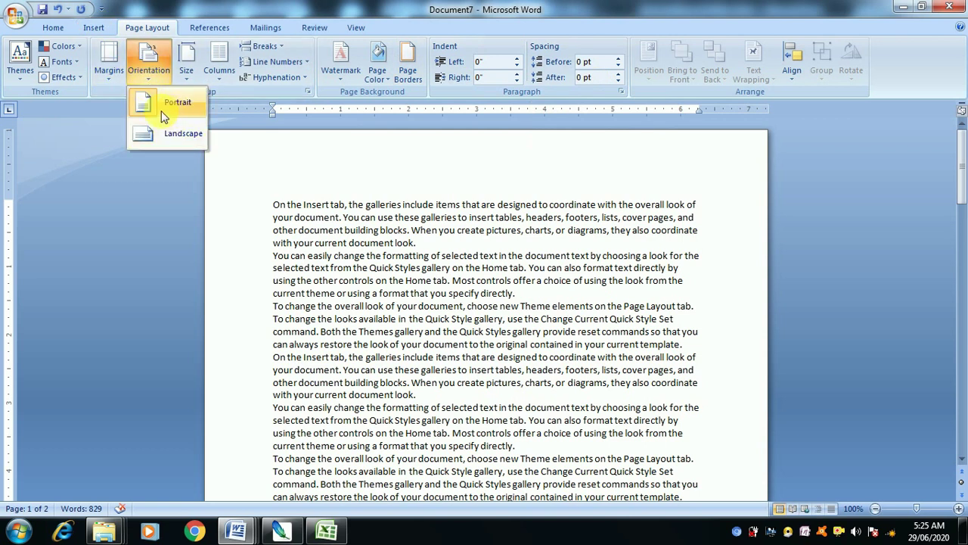
left_click(170, 107)
scroll(244, 53, "up", 1)
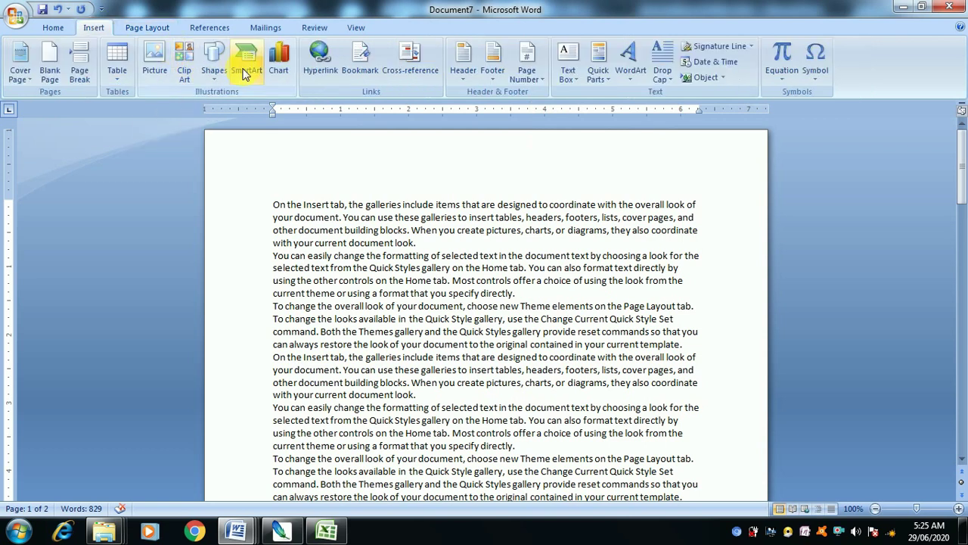
scroll(422, 82, "up", 1)
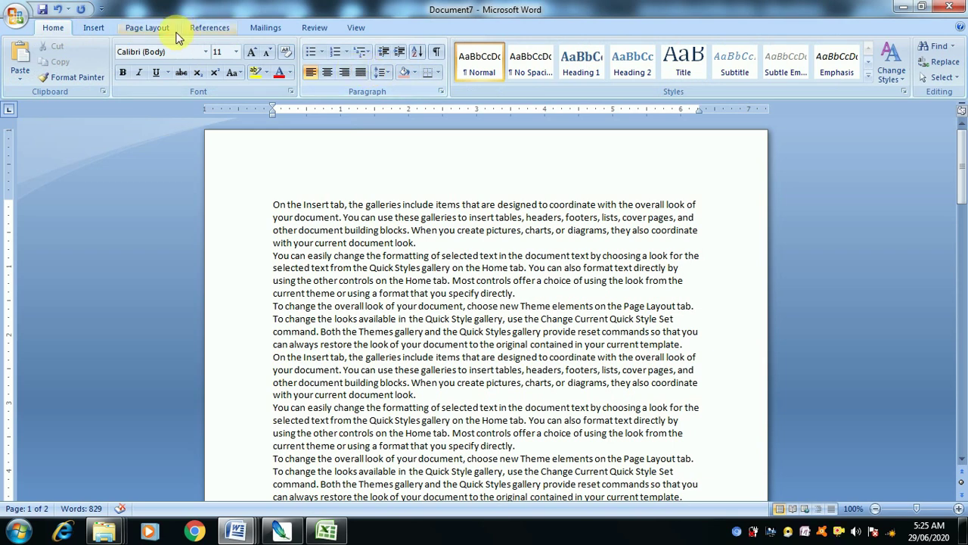
left_click(503, 320)
scroll(514, 341, "down", 5)
scroll(514, 341, "down", 4)
scroll(515, 340, "down", 4)
scroll(513, 340, "down", 4)
scroll(511, 341, "down", 4)
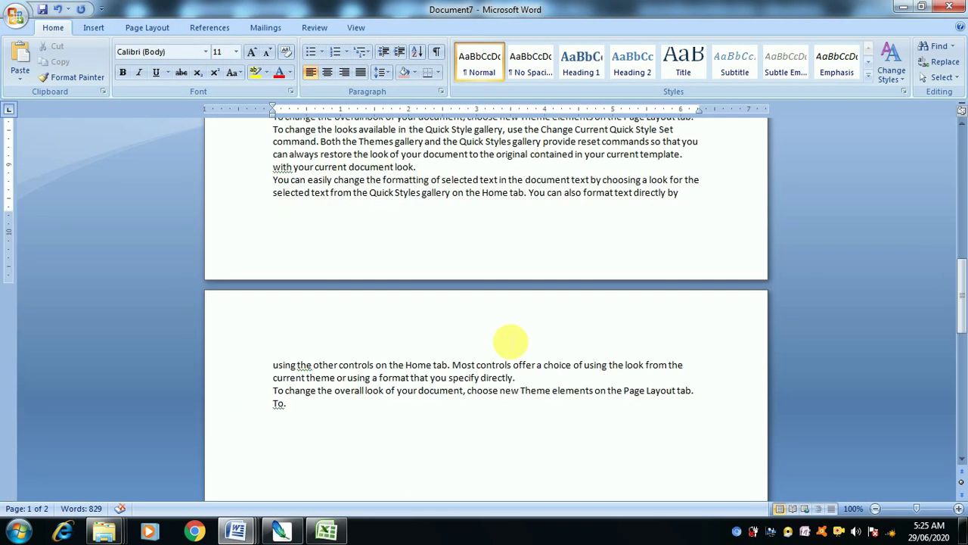
scroll(530, 348, "up", 4)
scroll(575, 363, "up", 9)
scroll(522, 370, "up", 4)
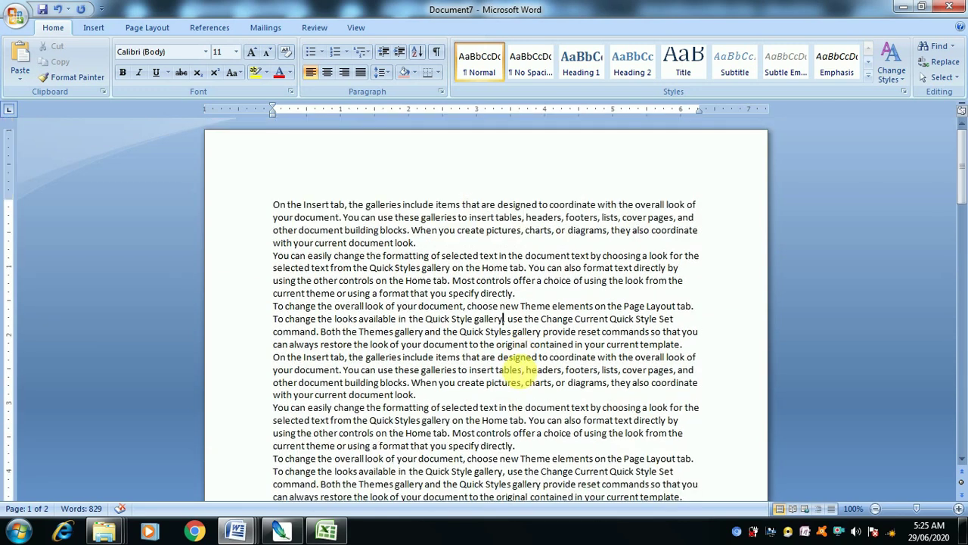
left_click(143, 27)
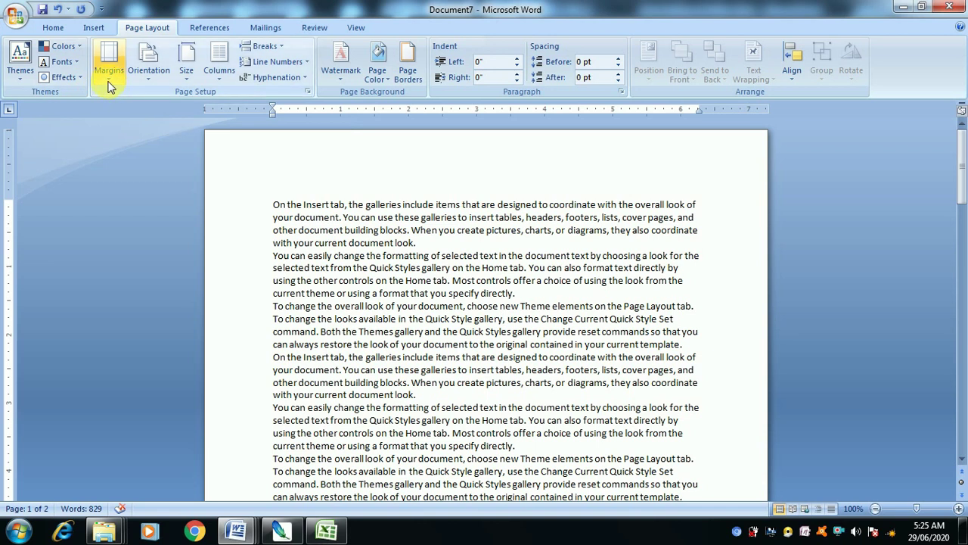
Step: Apply the Narrow margins preset (0.5" on all sides) and check the text fits one page
left_click(108, 76)
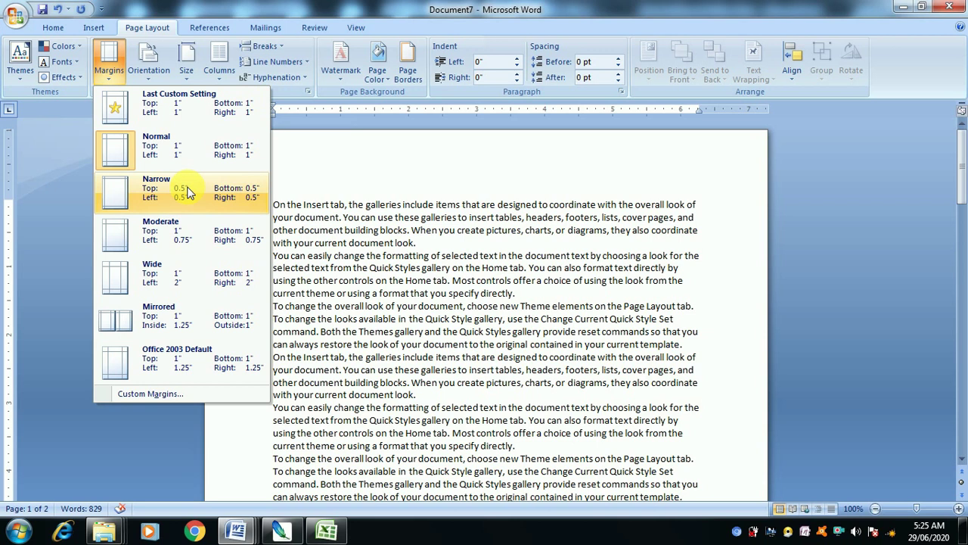
left_click(194, 196)
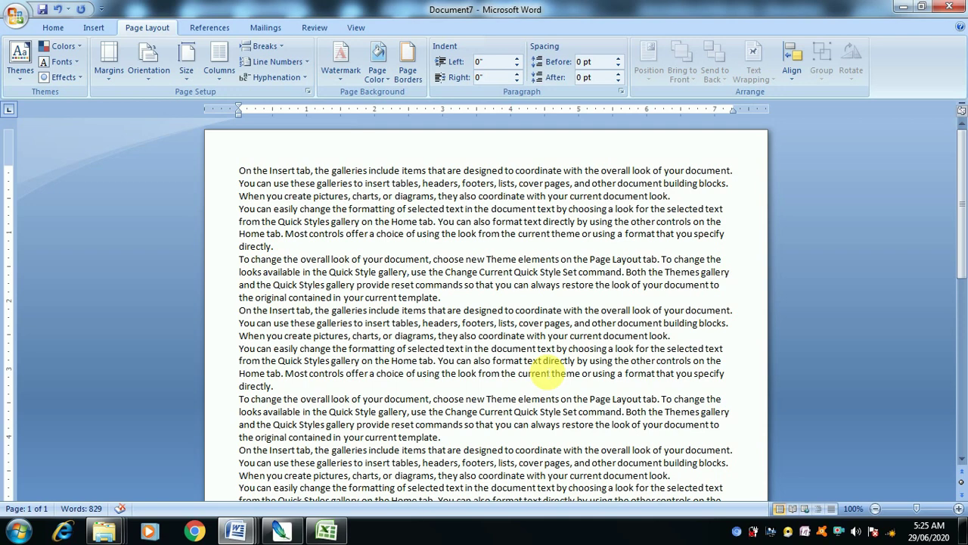
scroll(548, 373, "down", 4)
scroll(548, 372, "down", 3)
scroll(547, 371, "down", 3)
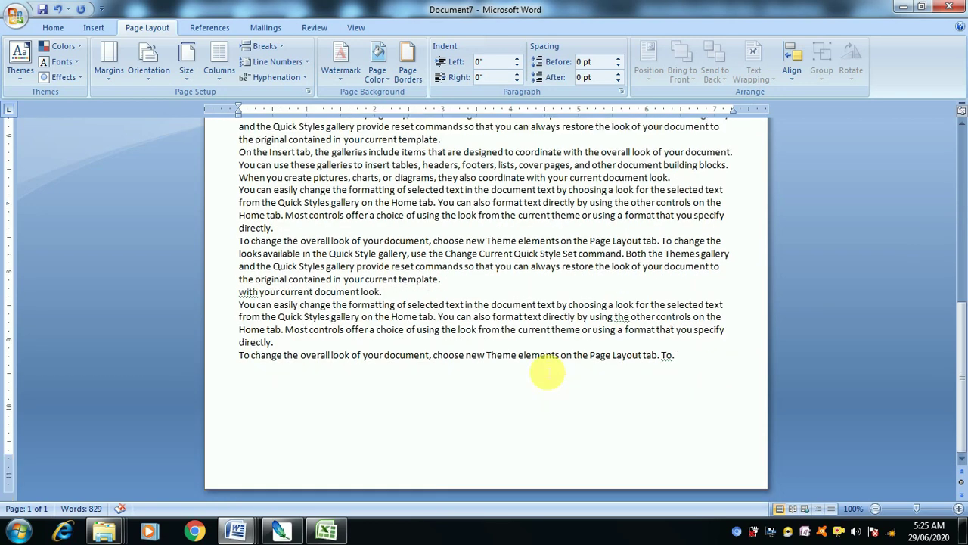
Step: Check the Orientation and Size menus, leaving Portrait and A4 unchanged
scroll(547, 372, "up", 4)
scroll(538, 368, "up", 5)
scroll(545, 372, "up", 1)
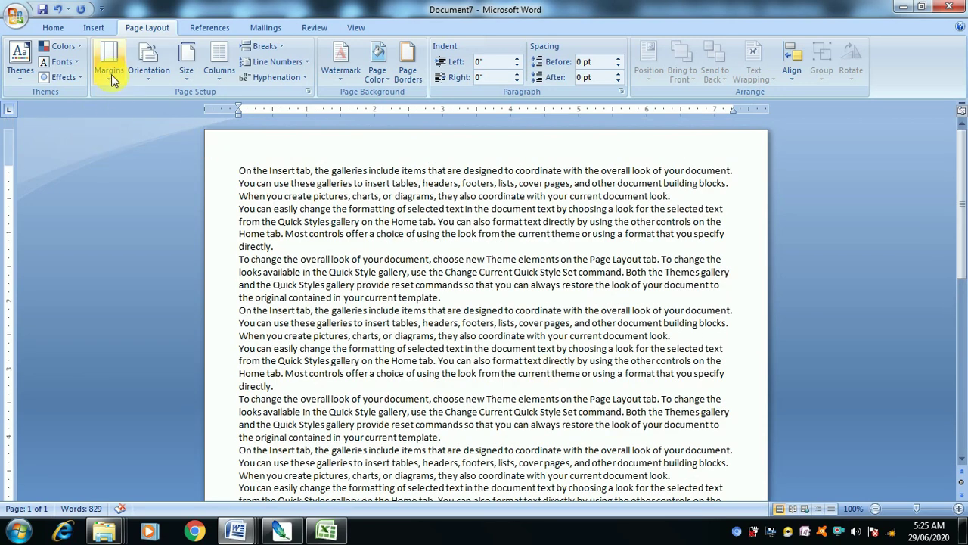
left_click(150, 83)
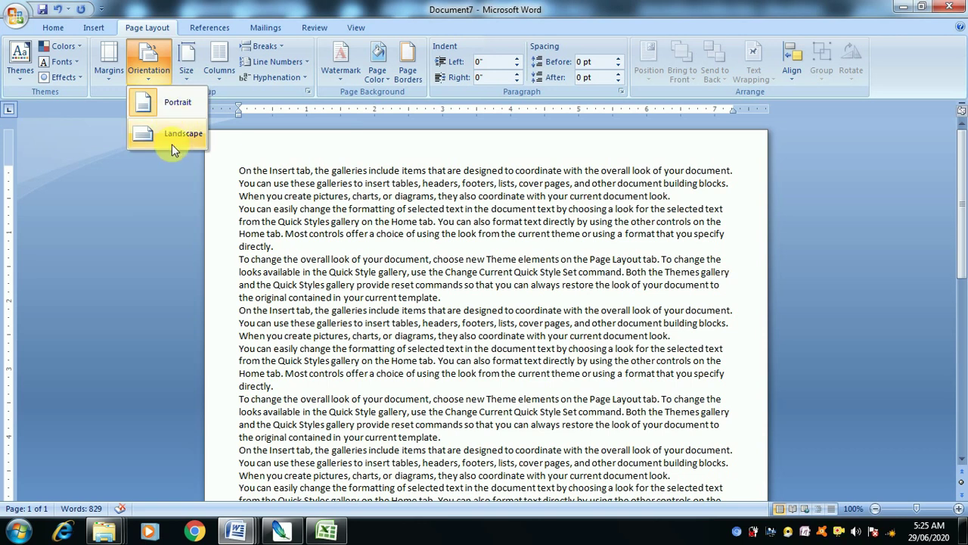
left_click(312, 140)
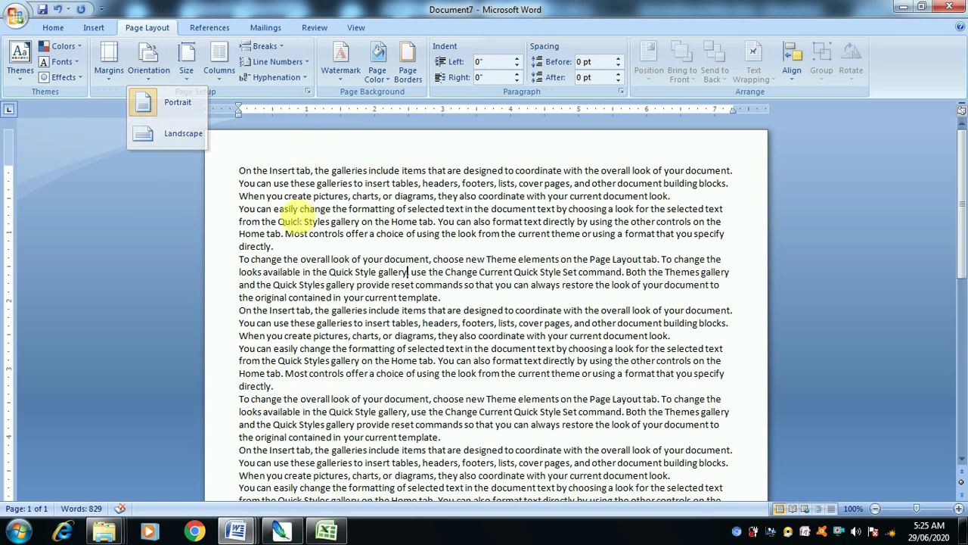
left_click(187, 80)
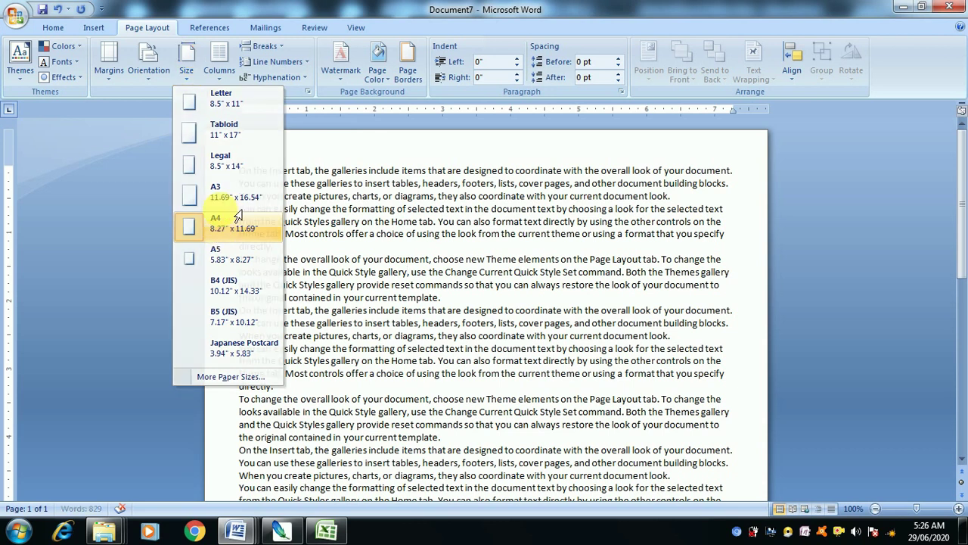
left_click(219, 230)
Step: Set the text to two columns, then change it to three columns
left_click(219, 61)
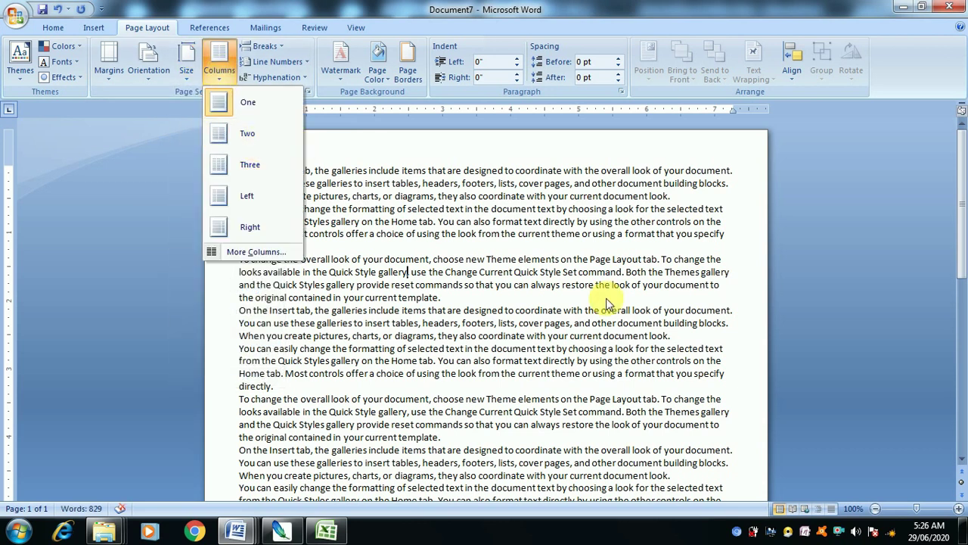
left_click(261, 140)
left_click(219, 61)
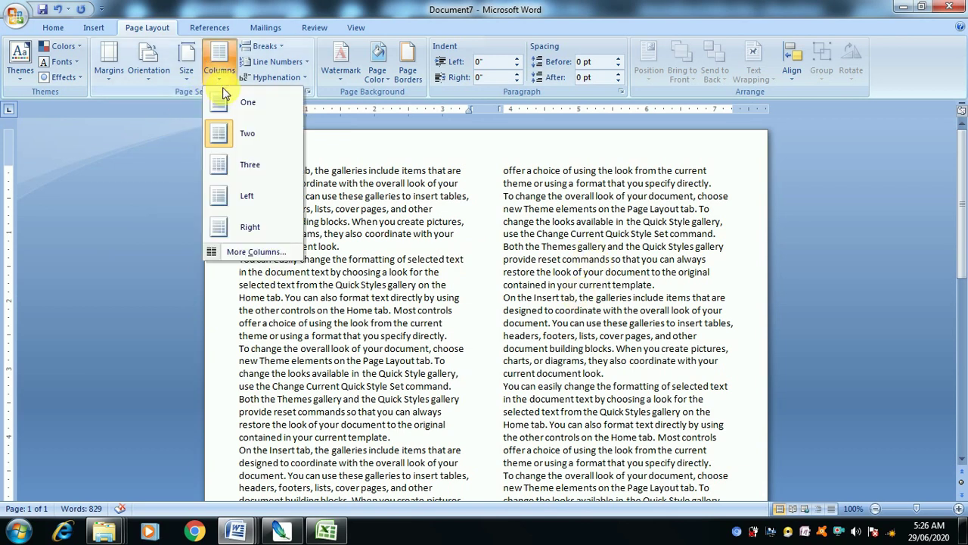
left_click(251, 166)
scroll(397, 307, "up", 2)
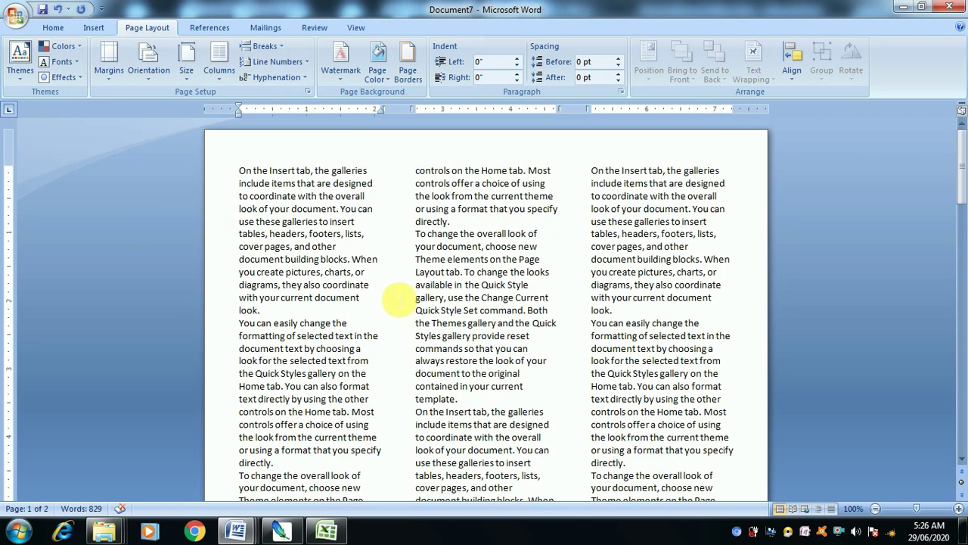
key("ctrl+a")
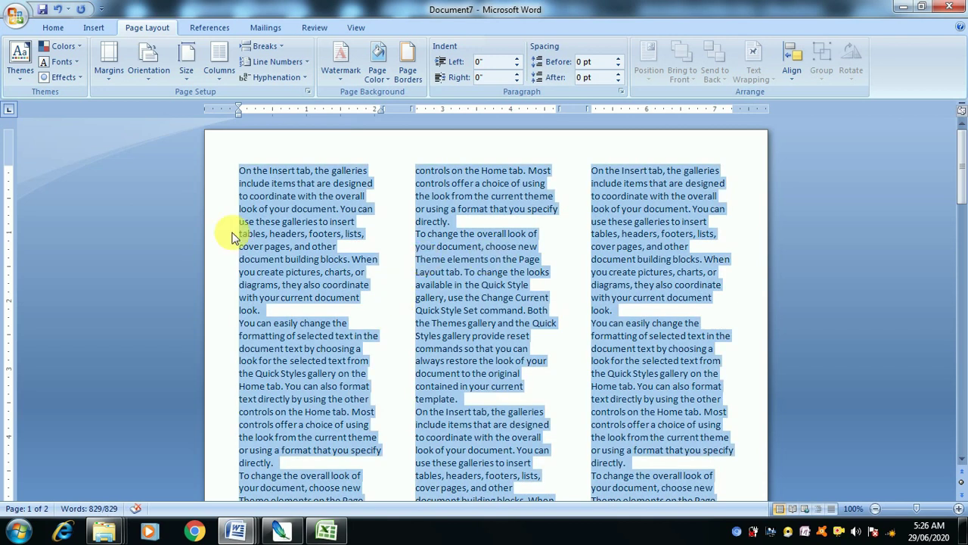
Step: Undo the last layout change, then create a new document filled with sample paragraphs via =rand()
key("ctrl+j")
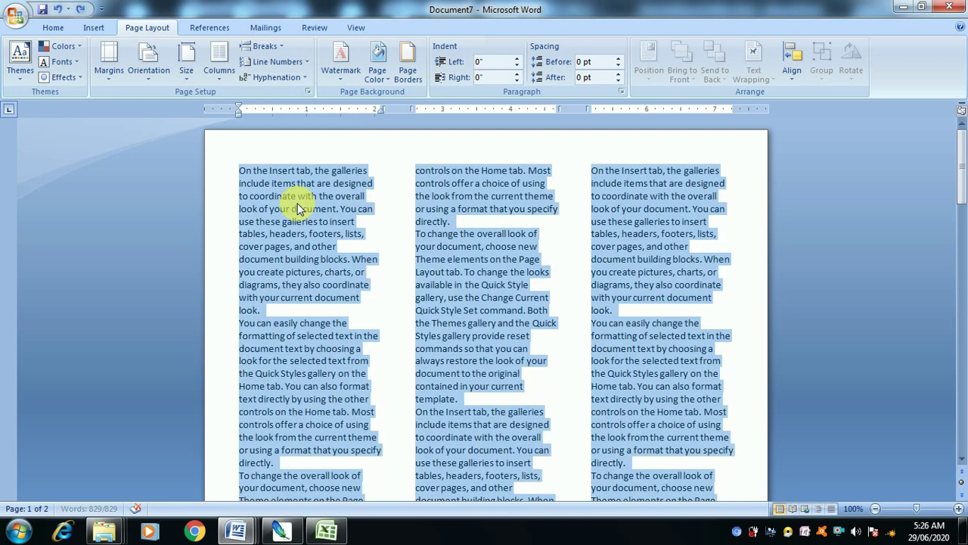
key("ctrl+z")
key("ctrl+n")
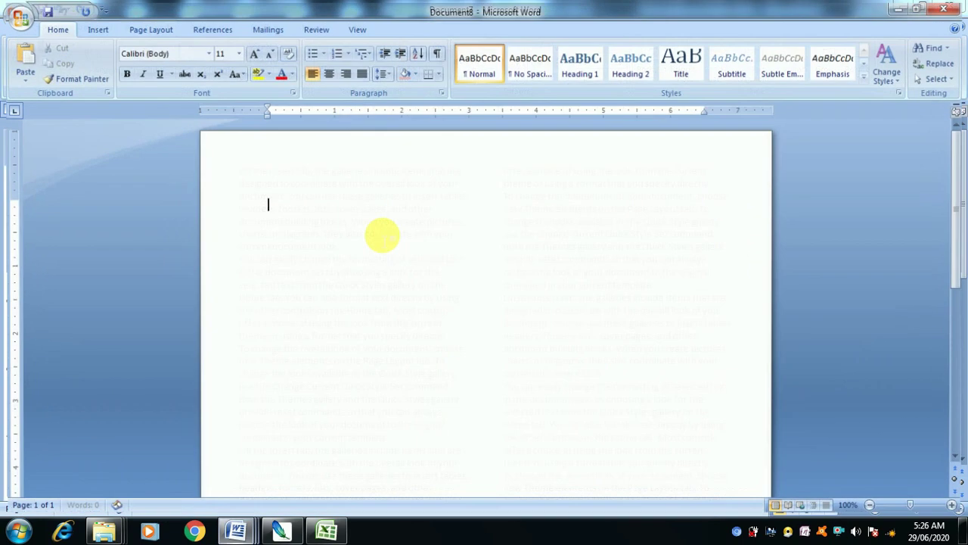
type("=RAND(")
key("Return")
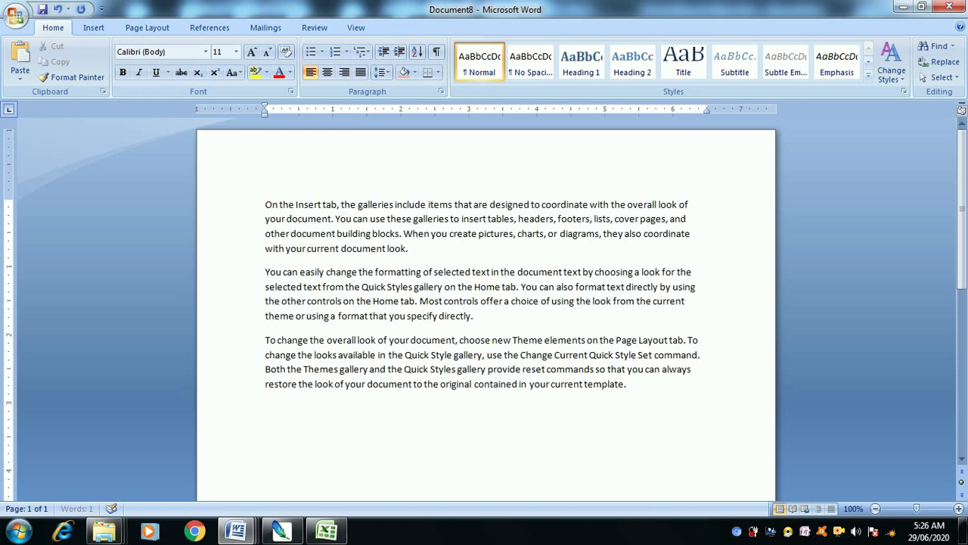
Step: Insert a Next Page break after the text from Page Layout > Breaks
left_click(138, 28)
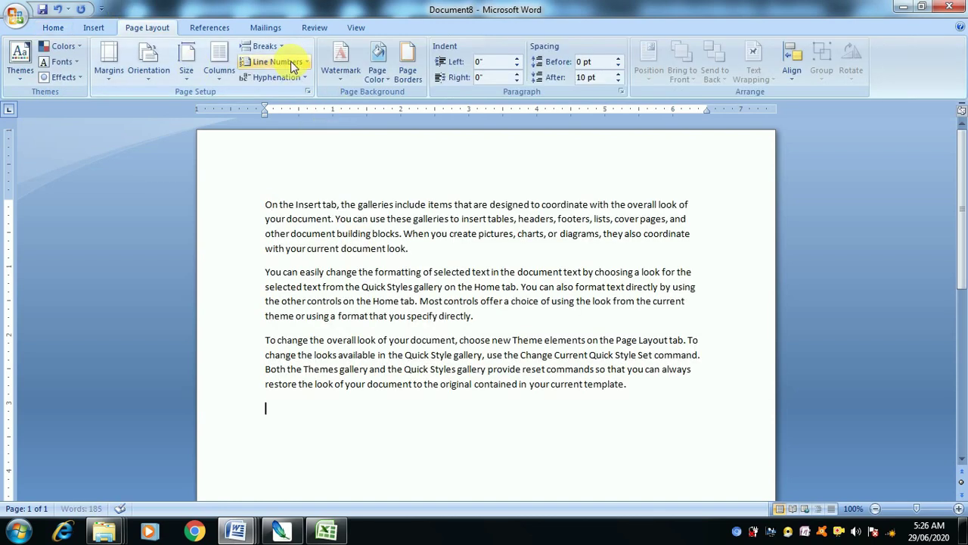
left_click(270, 49)
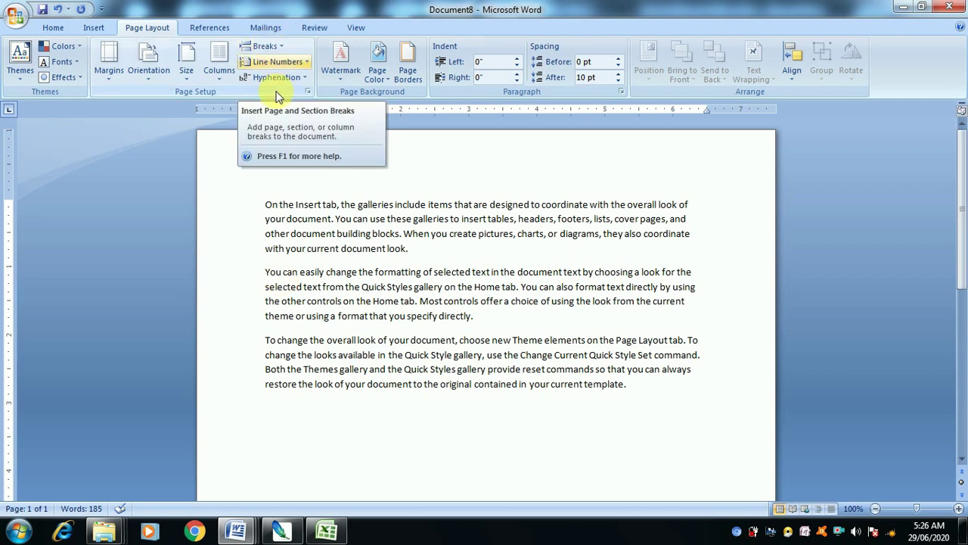
left_click(267, 47)
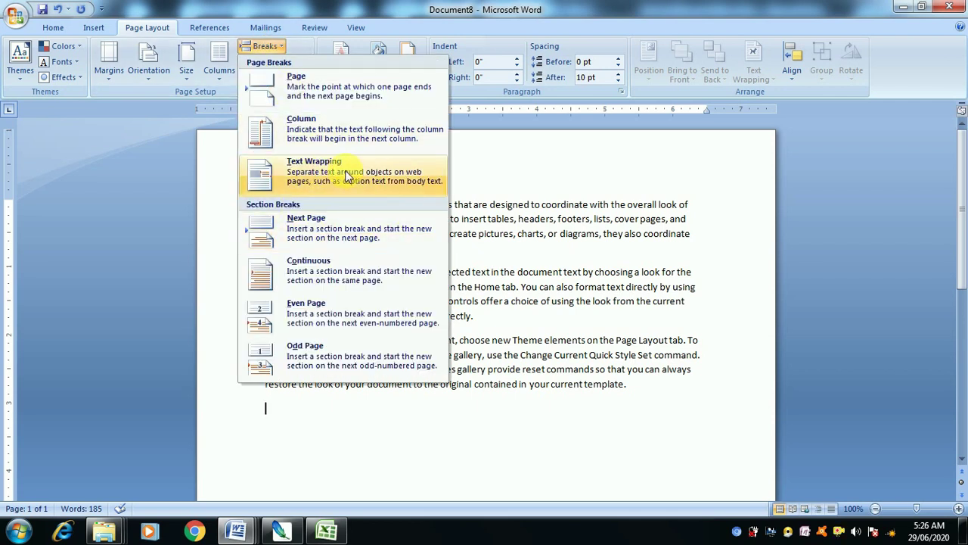
left_click(370, 175)
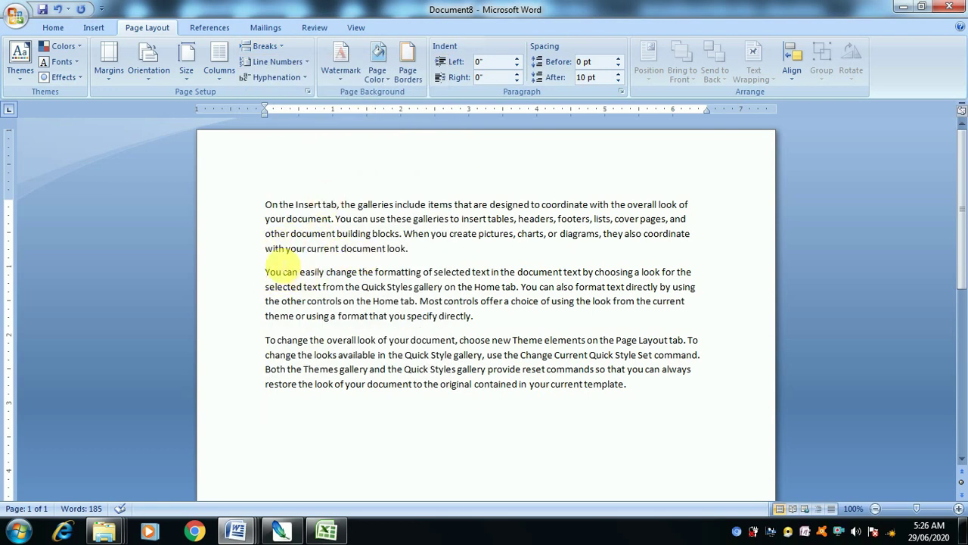
left_click(261, 46)
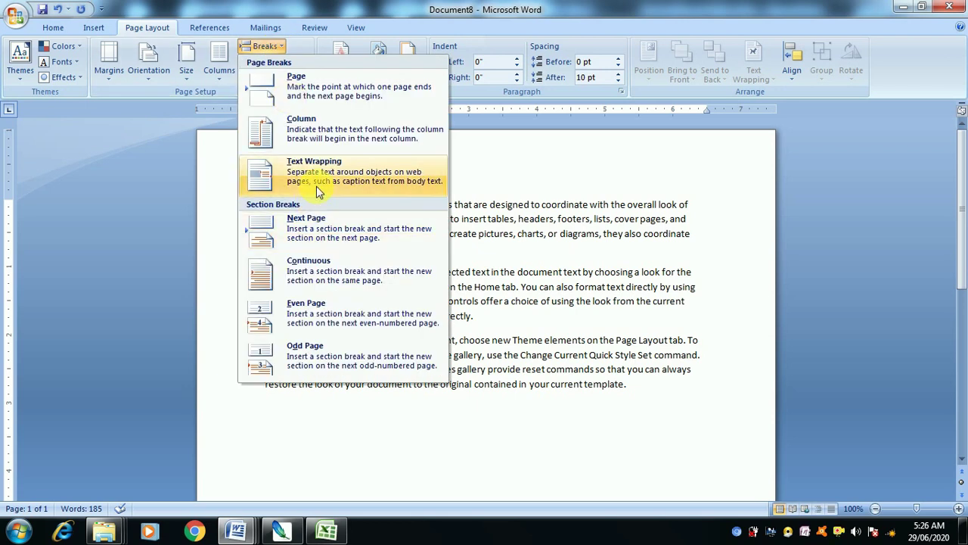
left_click(315, 92)
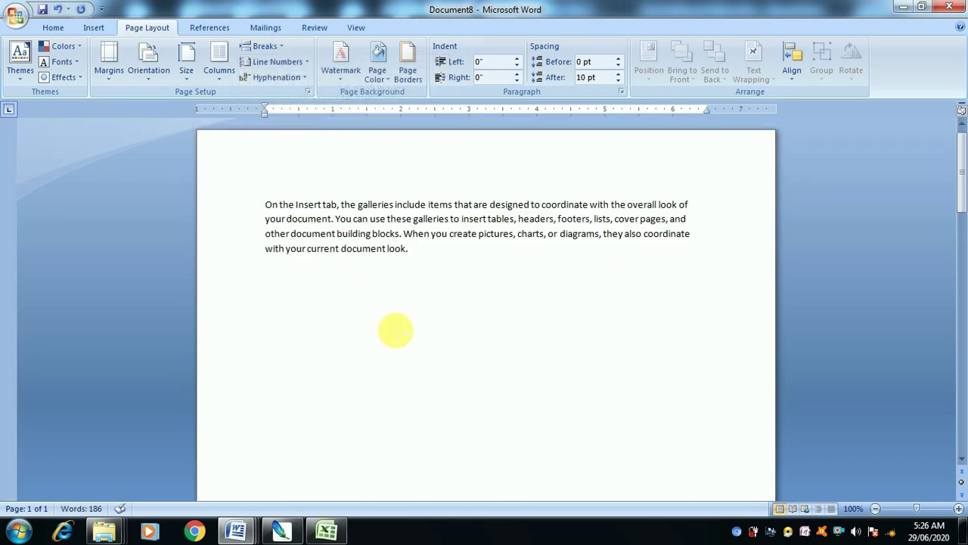
Step: Remove the page break, add a manual page break before the second paragraph, then remove it too
scroll(396, 330, "down", 9)
scroll(396, 330, "down", 4)
scroll(405, 336, "down", 3)
scroll(395, 335, "up", 4)
key("BackSpace")
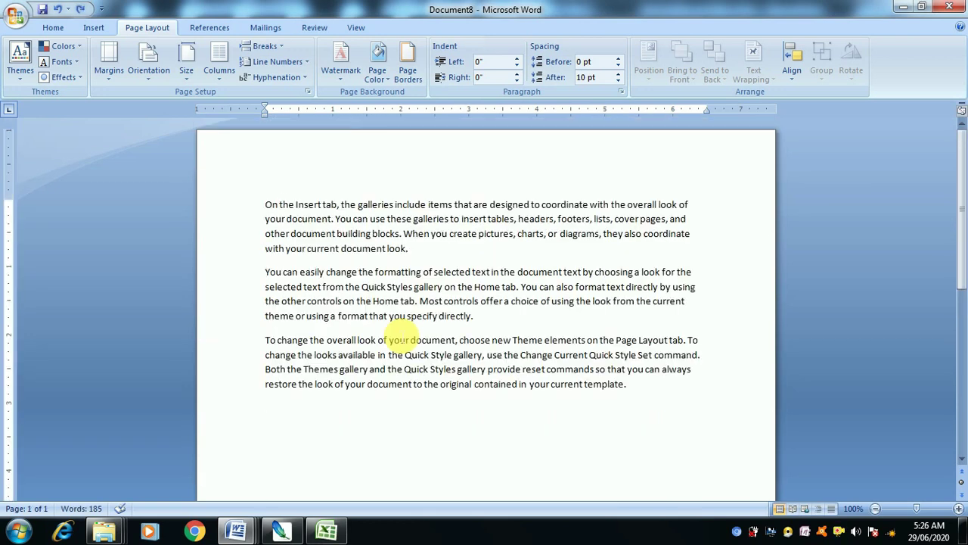
key("ctrl+Return")
scroll(546, 476, "up", 10)
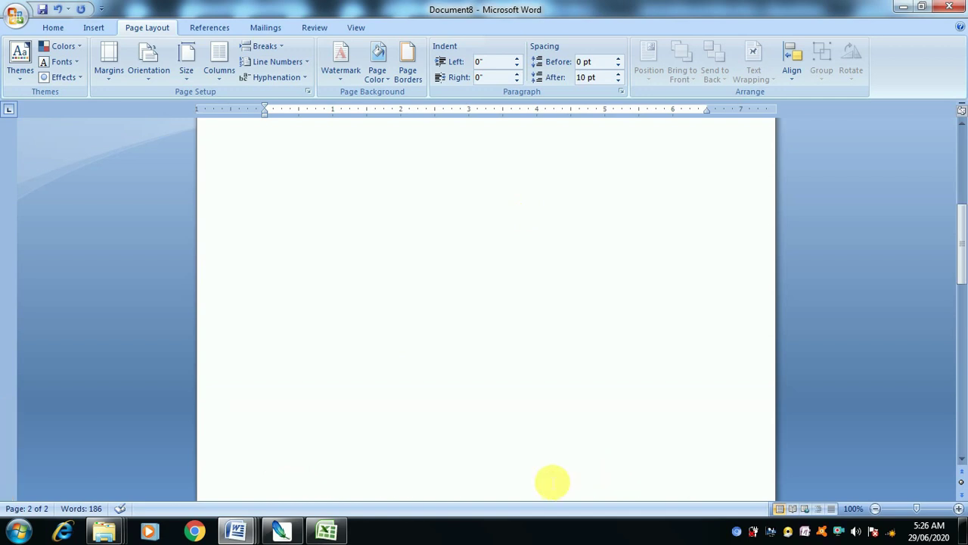
scroll(547, 476, "up", 4)
scroll(547, 476, "down", 5)
scroll(554, 480, "down", 5)
key("BackSpace")
scroll(562, 480, "up", 4)
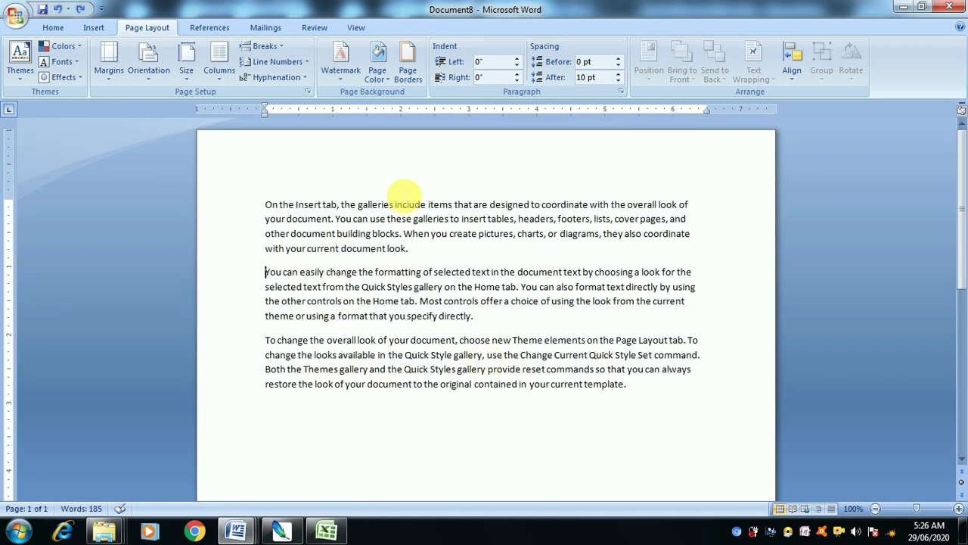
Step: Split the first paragraph before 'coordinate', then undo to rejoin it
left_click(266, 48)
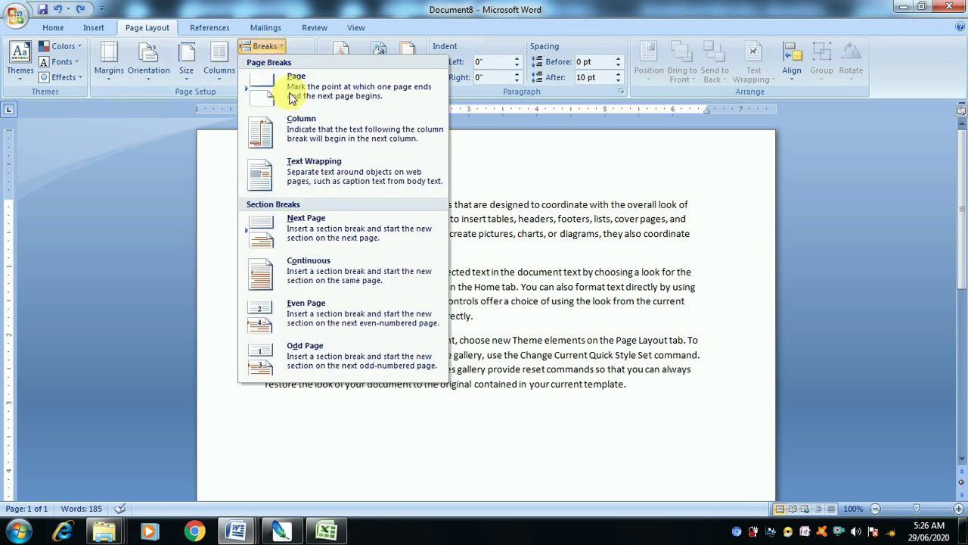
left_click(543, 211)
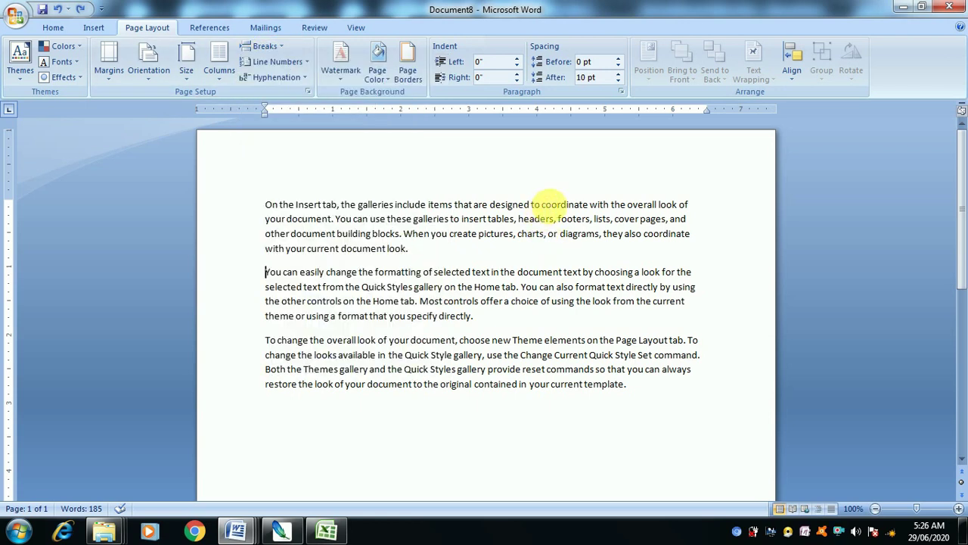
left_click(546, 205)
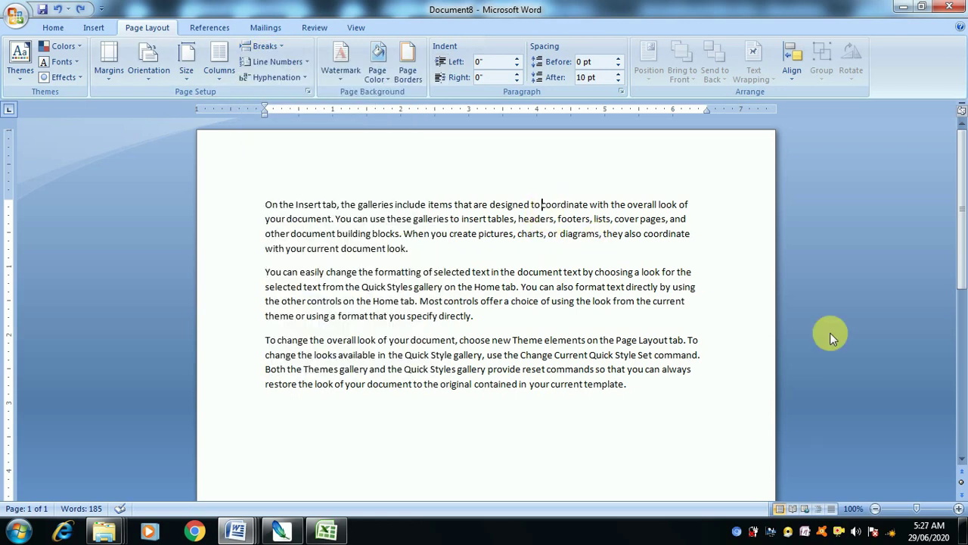
key("Return")
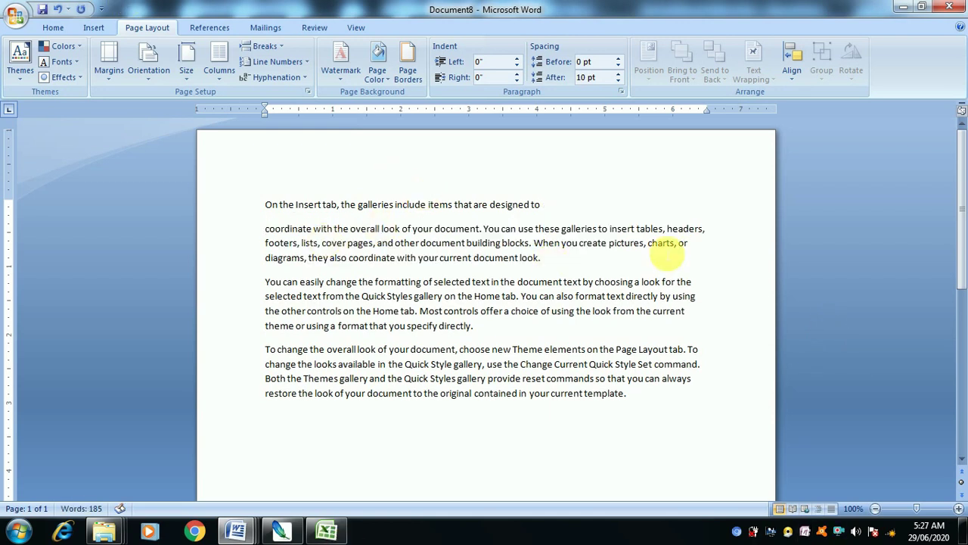
left_click_drag(716, 233, 544, 204)
left_click_drag(411, 204, 273, 205)
key("ctrl+c")
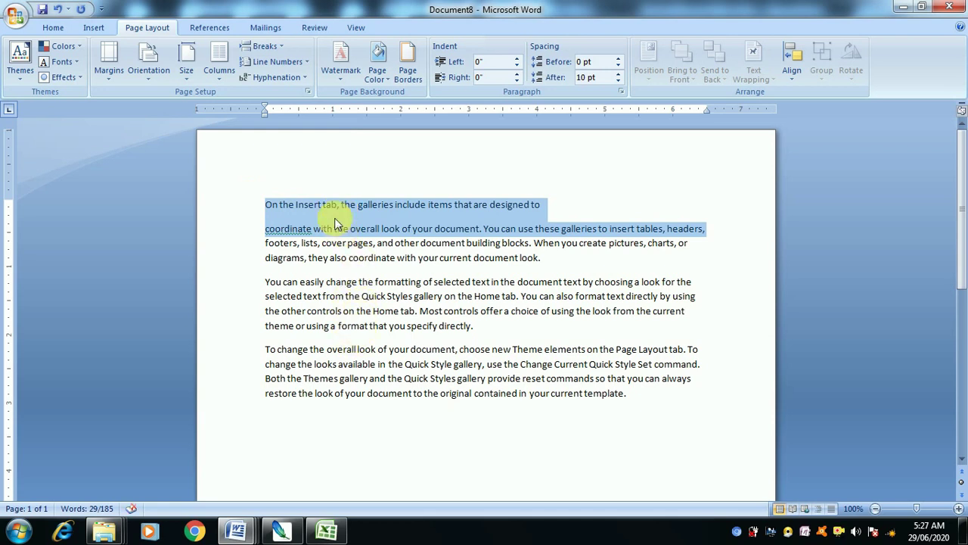
key("ctrl+z")
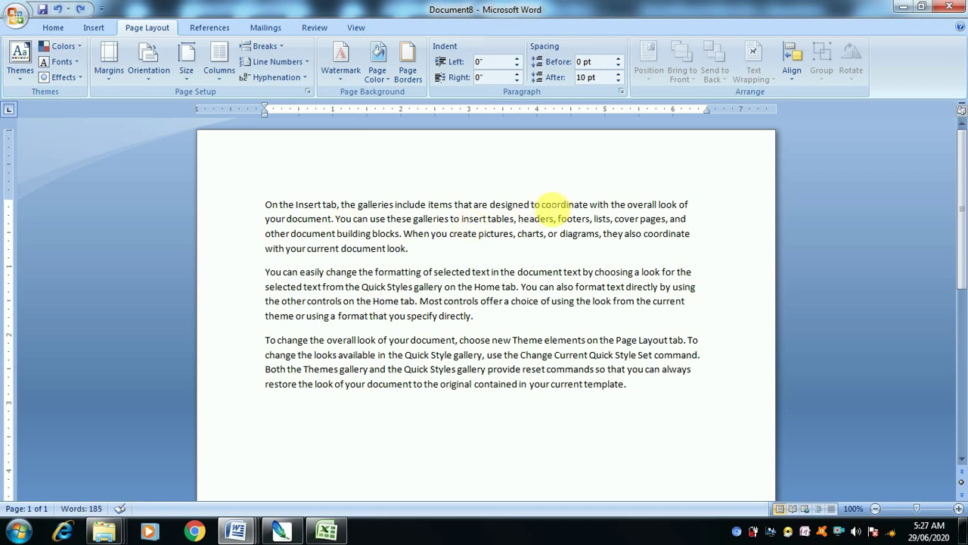
Step: Add text-wrapping breaks after 'designed to', 'You can use' and 'cover pages,', then undo the latest
left_click(272, 46)
left_click(280, 183)
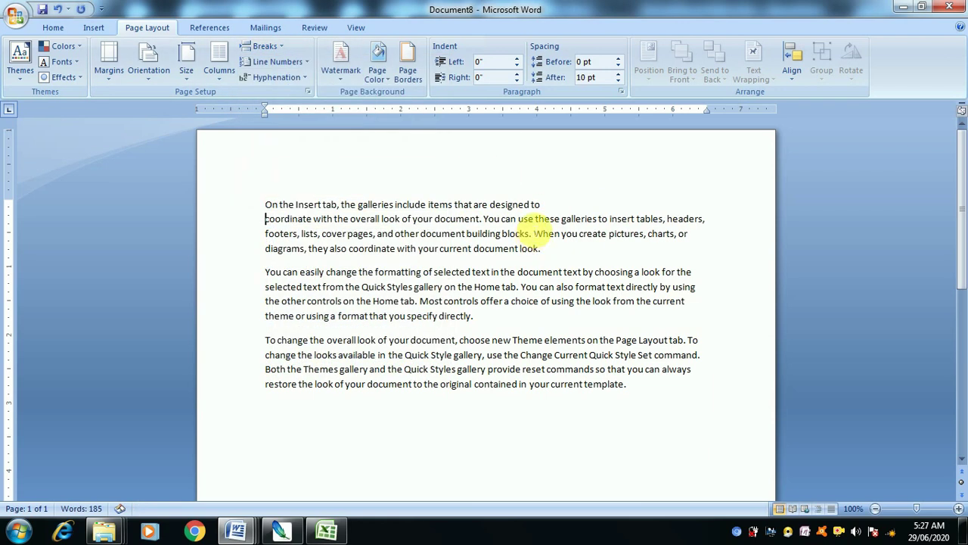
left_click(261, 46)
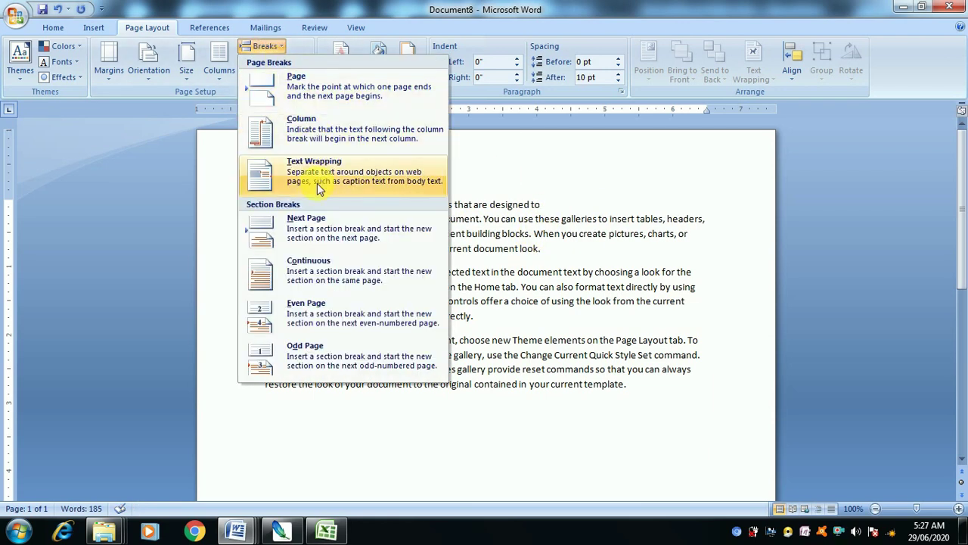
left_click(317, 183)
left_click(264, 47)
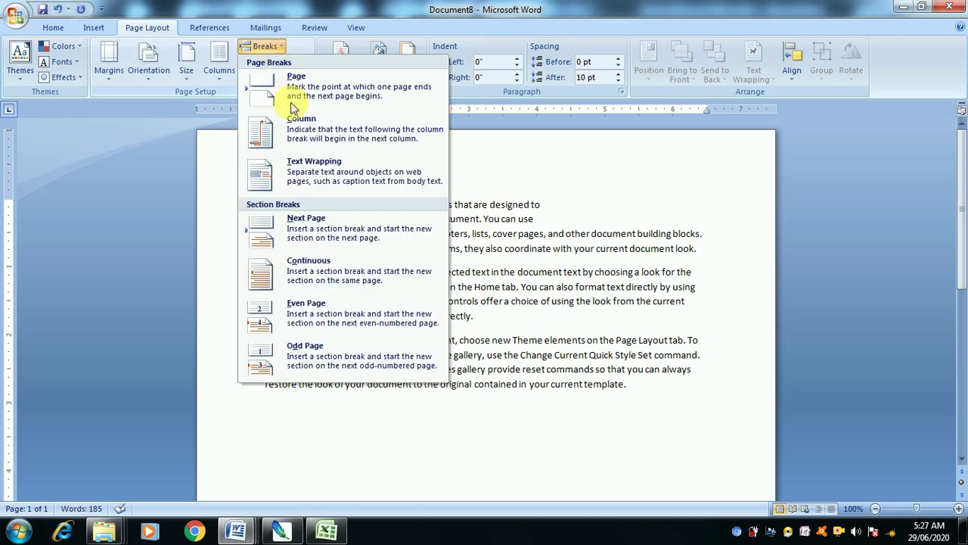
left_click(321, 173)
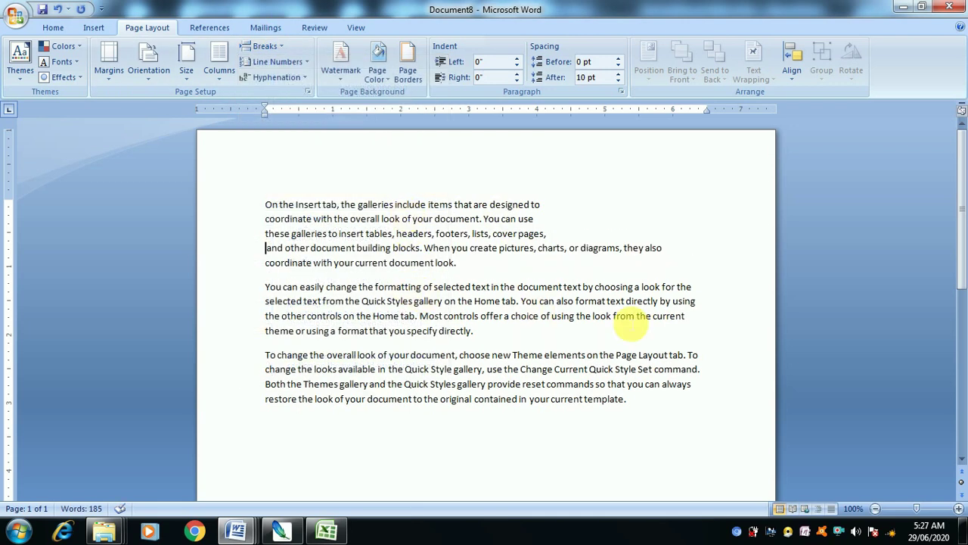
key("ctrl+z")
key("ctrl+z")
key("ctrl+z")
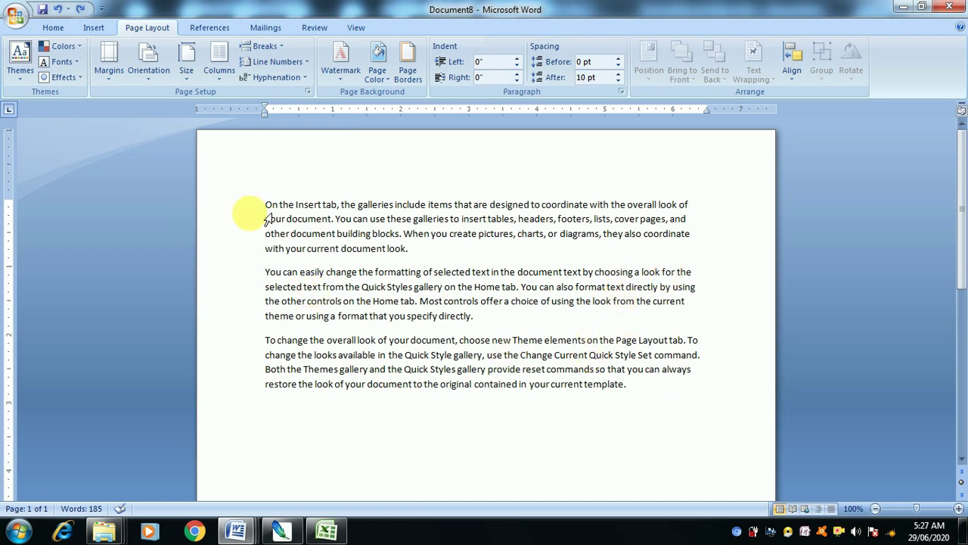
Step: Select the document text and apply Continuous line numbering
left_click_drag(264, 216, 714, 432)
left_click(641, 417)
left_click_drag(641, 418, 265, 203)
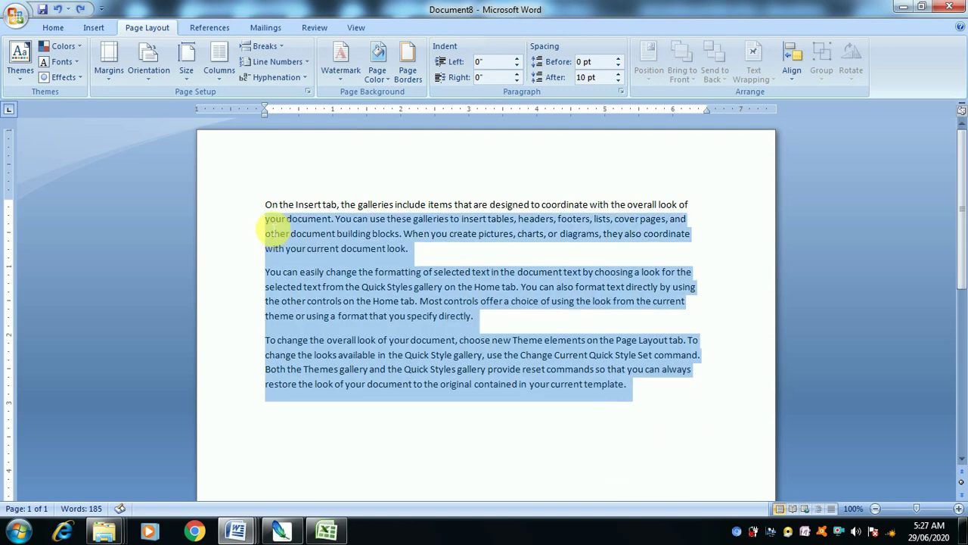
left_click(277, 62)
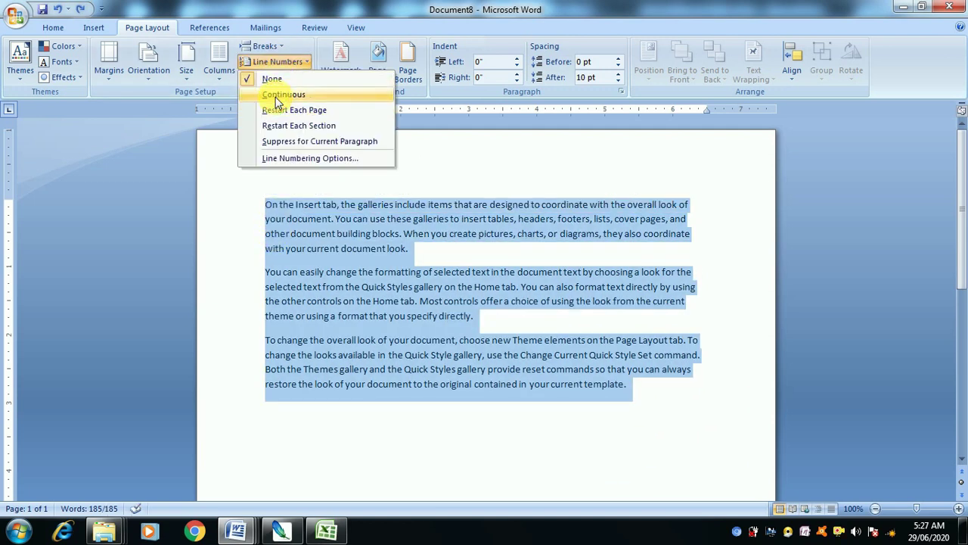
left_click(274, 94)
Step: Type the test lines GFGD and FDGDFG on the last empty line
left_click(277, 418)
type("GFGD")
key("Return")
type("FDGDFG")
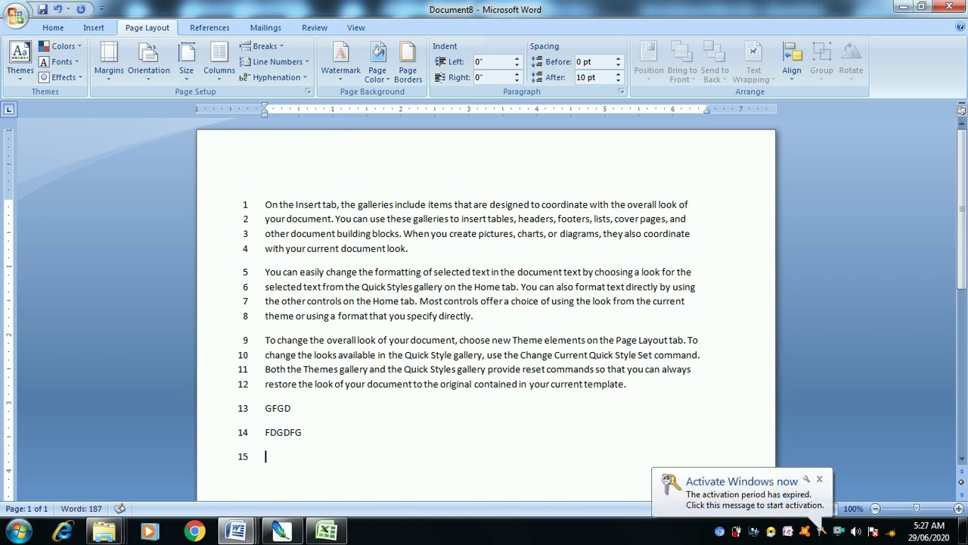
Step: Set line numbering to None for the whole document and delete the test lines
key("ctrl+a")
left_click(277, 61)
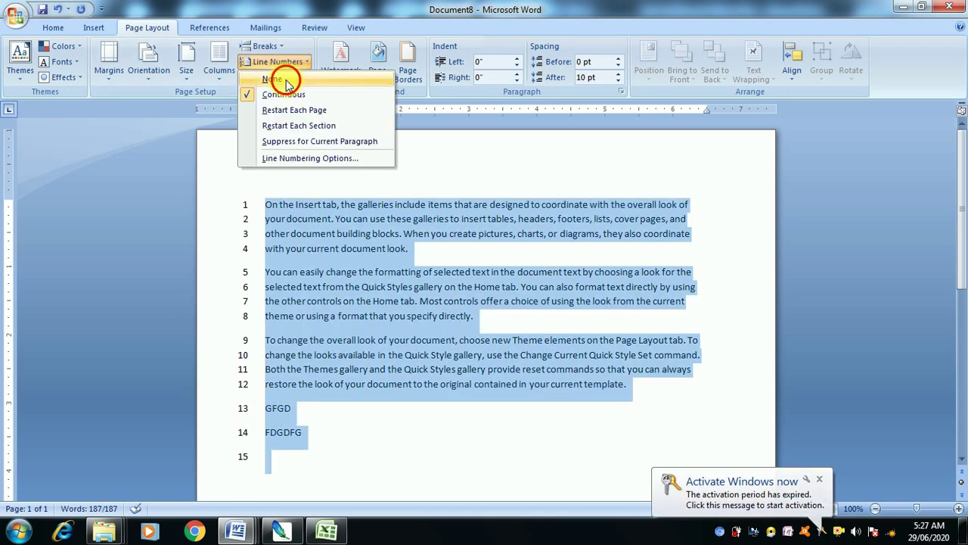
left_click(286, 79)
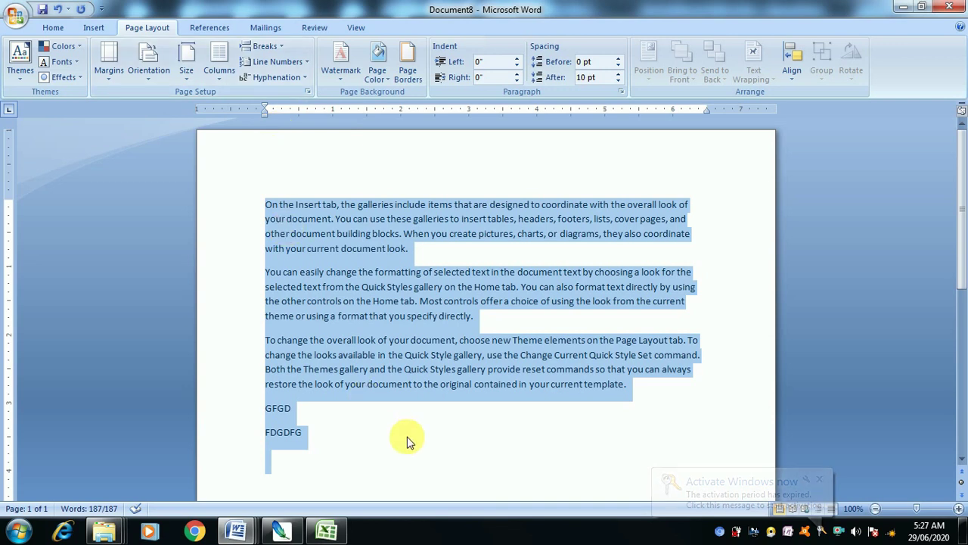
left_click(406, 441)
left_click_drag(267, 428, 250, 409)
key("BackSpace")
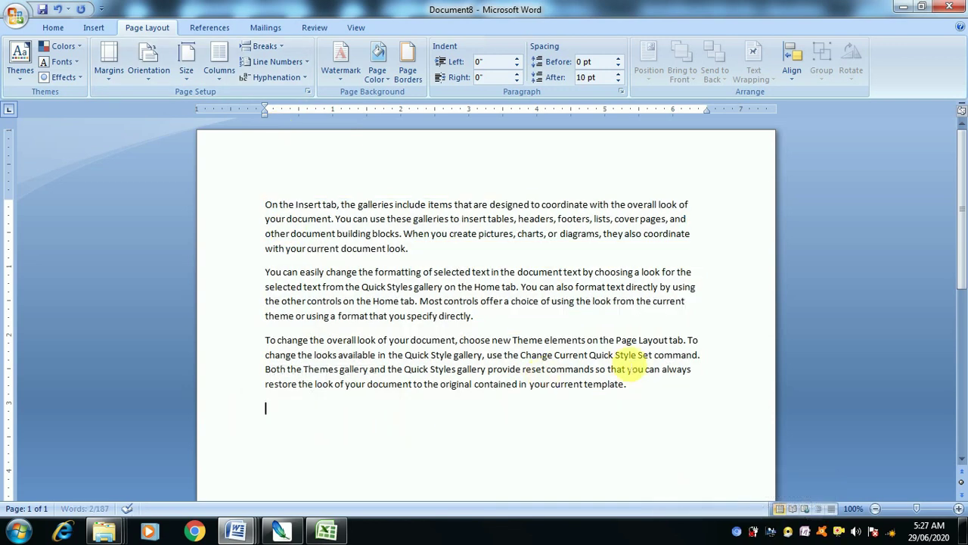
Step: Copy the three paragraphs and paste them at the end of the document
left_click_drag(648, 393, 262, 205)
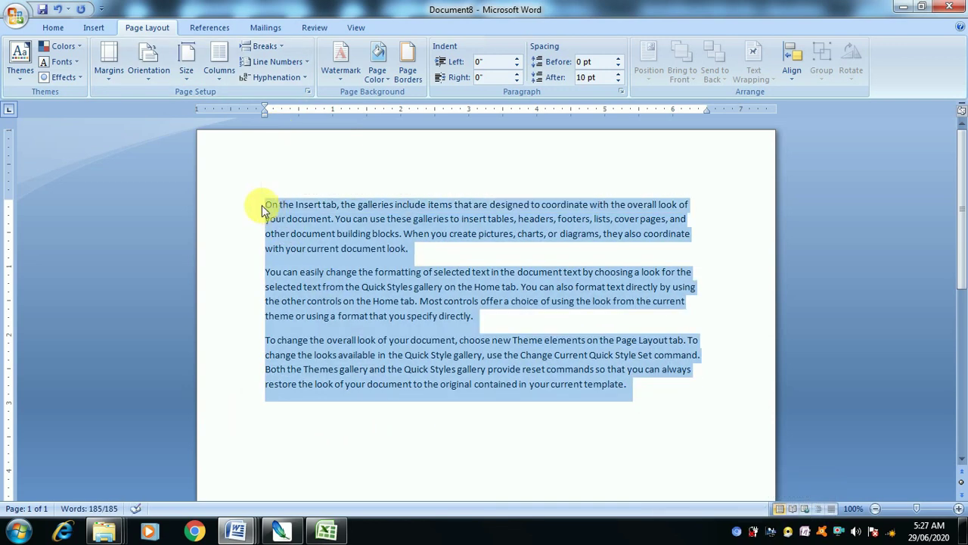
key("ctrl+End")
key("ctrl+v")
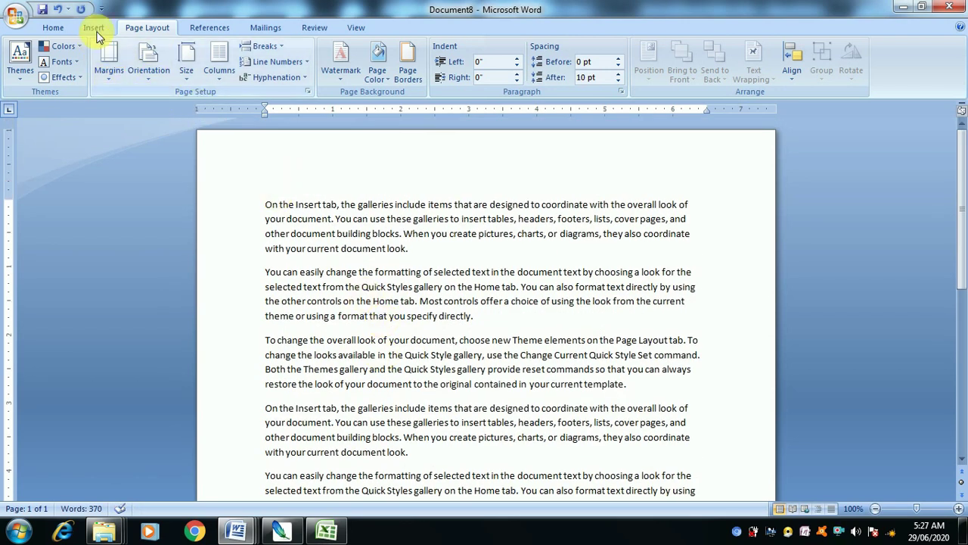
Step: Open Custom Watermark from the Page Layout tab's Watermark menu
left_click(93, 27)
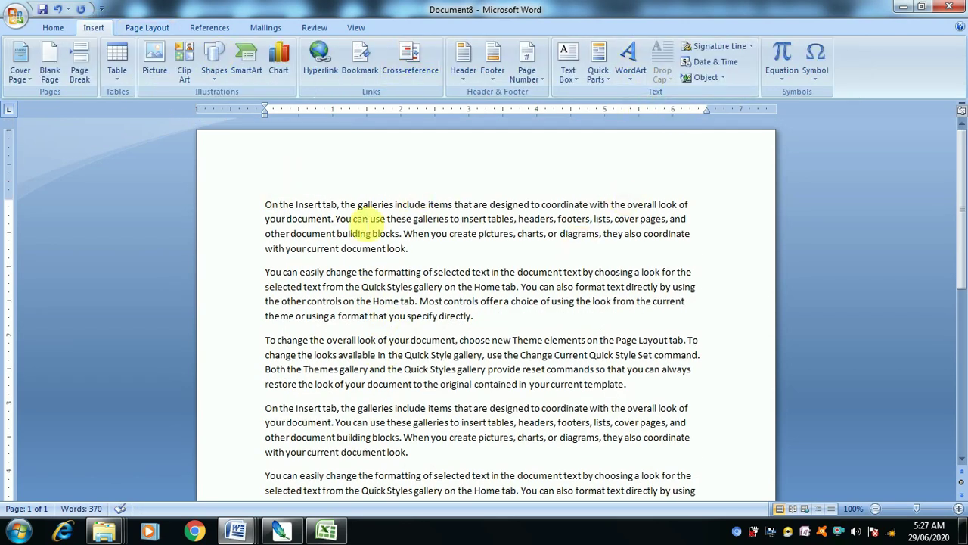
left_click(151, 28)
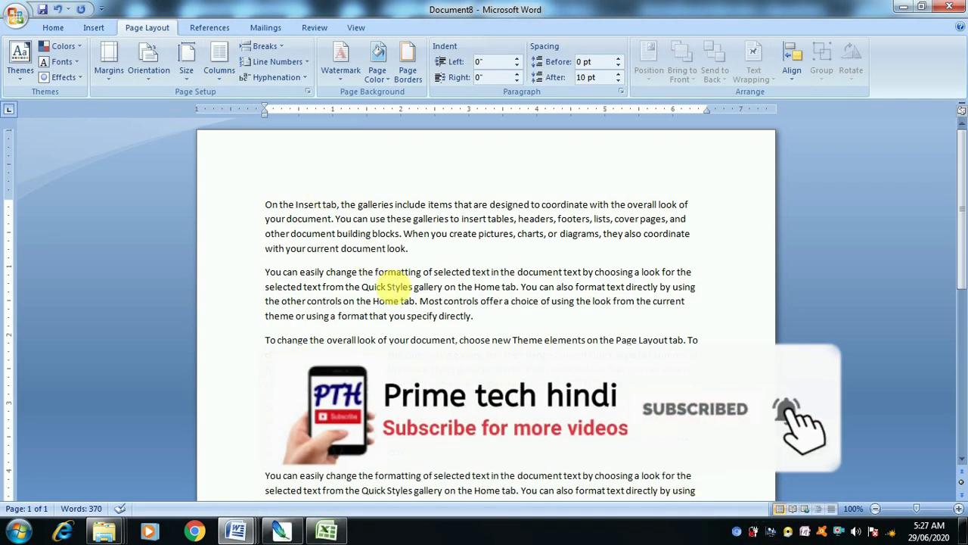
left_click(344, 87)
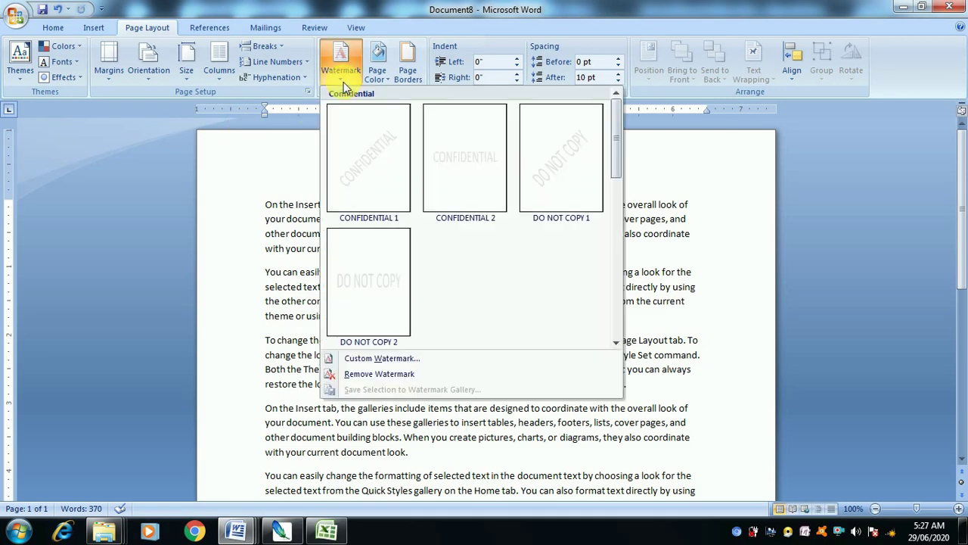
left_click(363, 359)
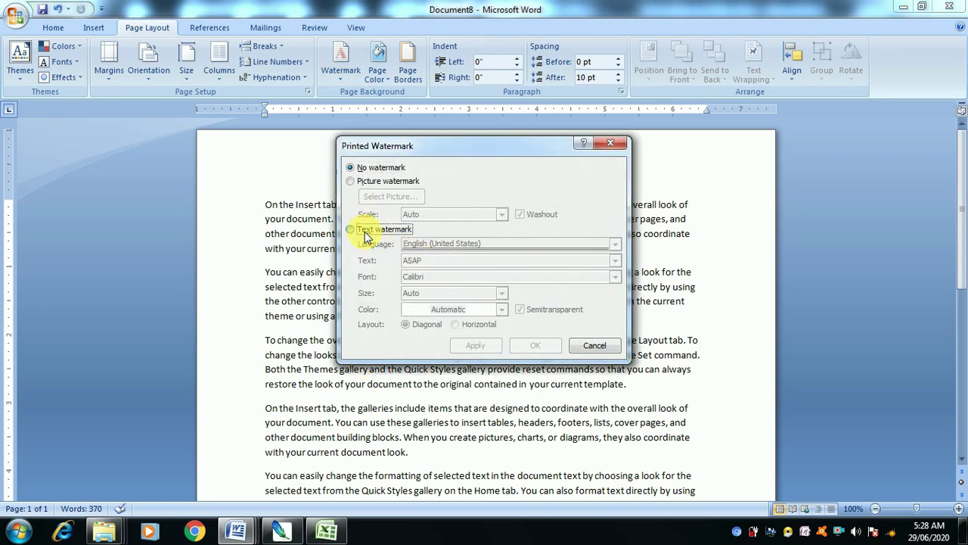
Step: Replace the ASAP placeholder with a green 'NIIT' text watermark and apply it
left_click(352, 229)
left_click_drag(434, 262, 356, 261)
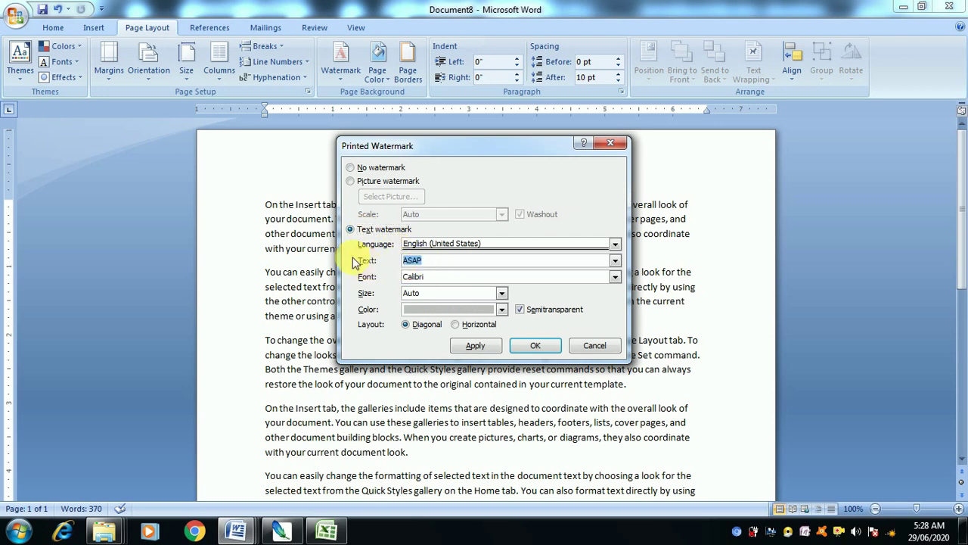
key("BackSpace")
type("NIIT")
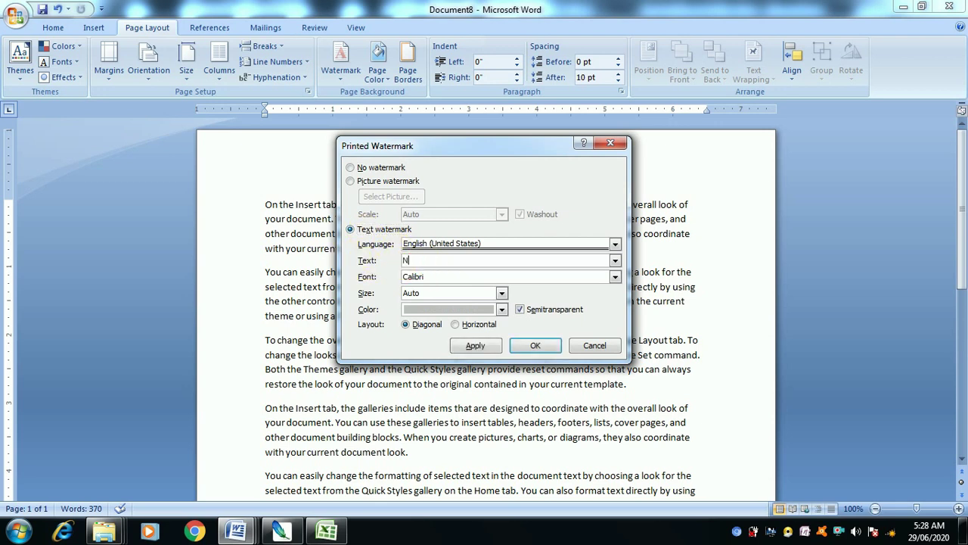
left_click(439, 309)
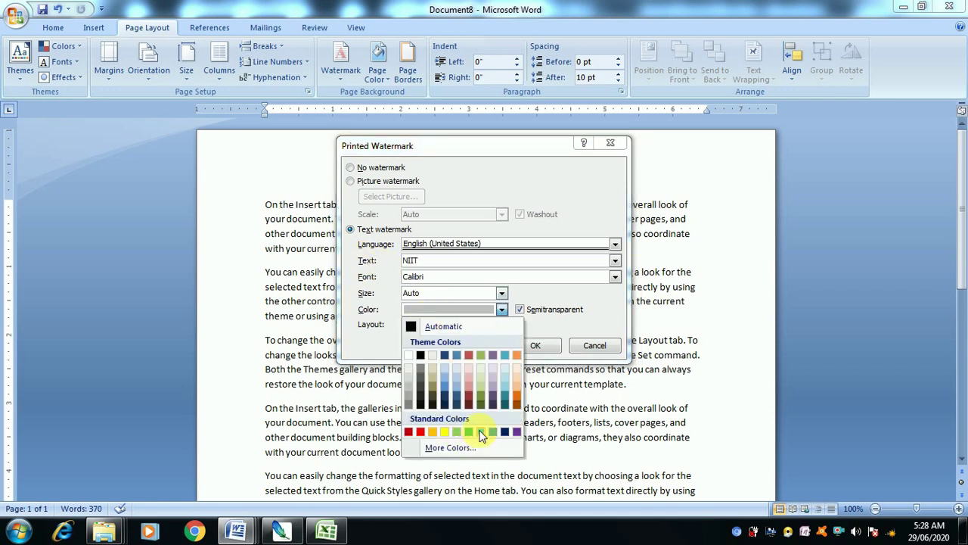
left_click(482, 435)
left_click(453, 309)
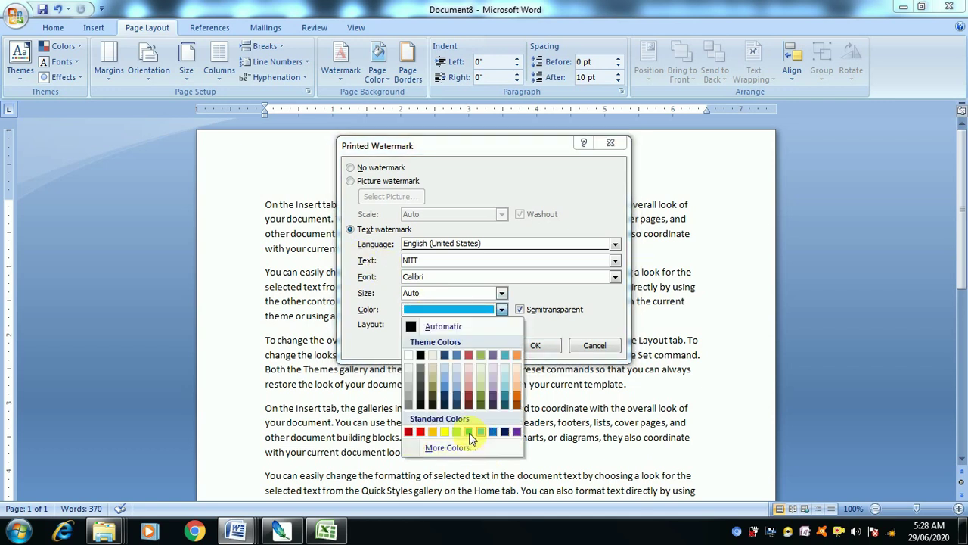
left_click(469, 432)
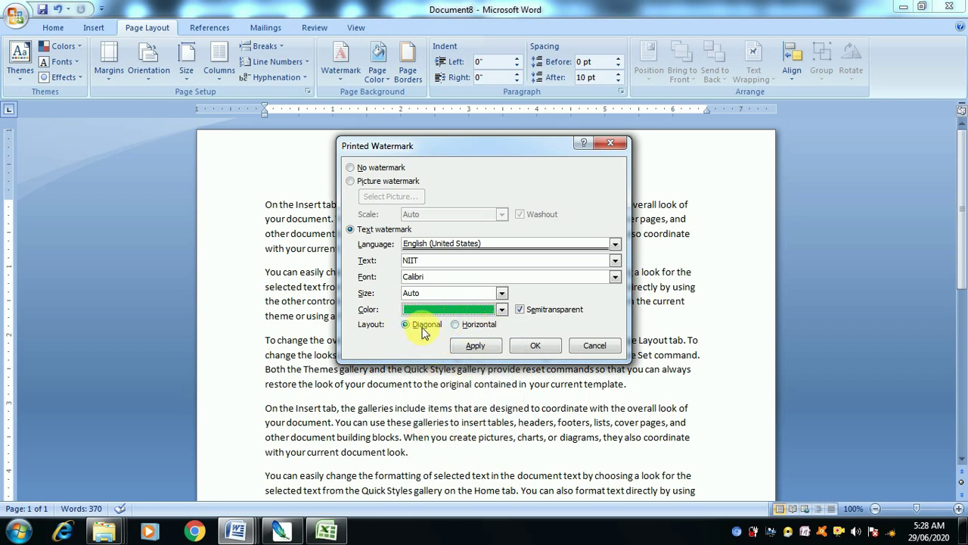
left_click(535, 346)
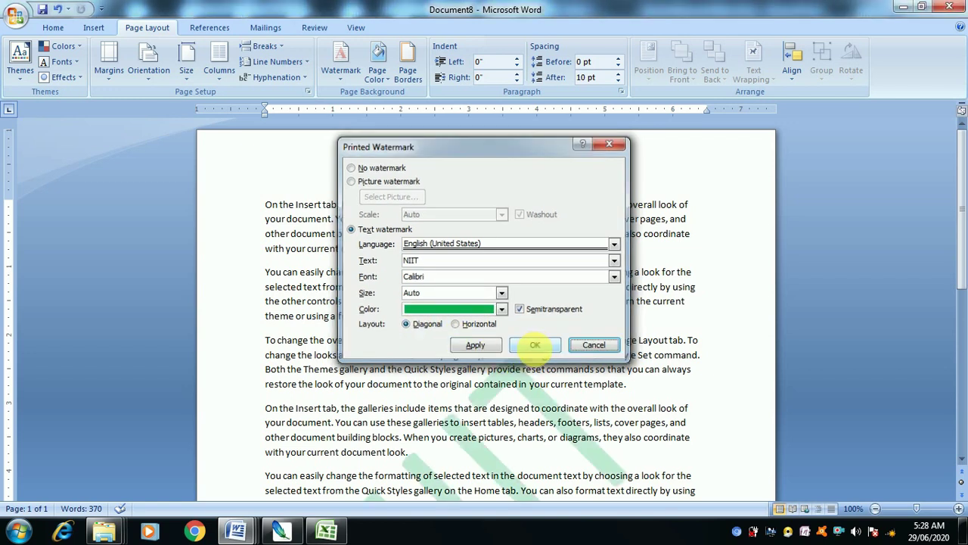
Step: Check the watermarked page in Print Preview, then return to editing
scroll(526, 407, "down", 5)
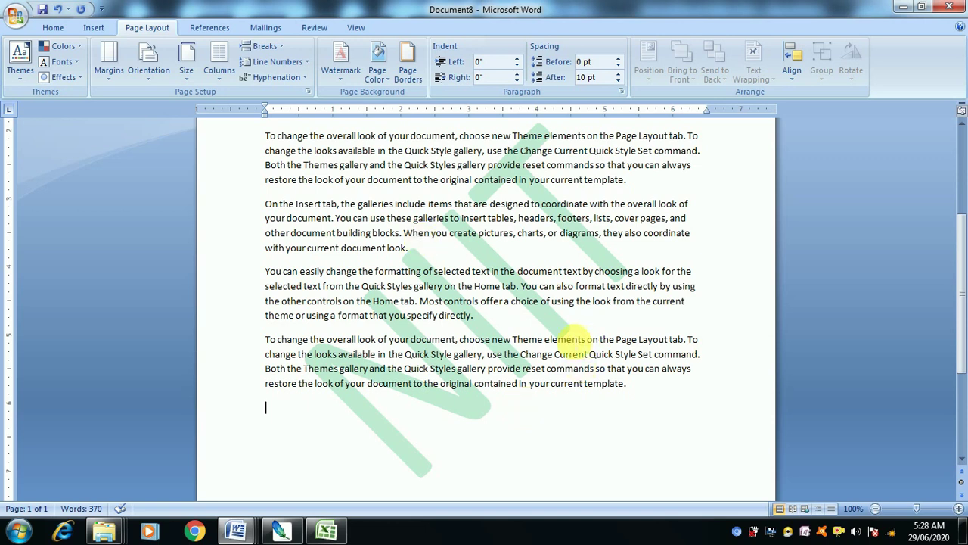
key("ctrl+F2")
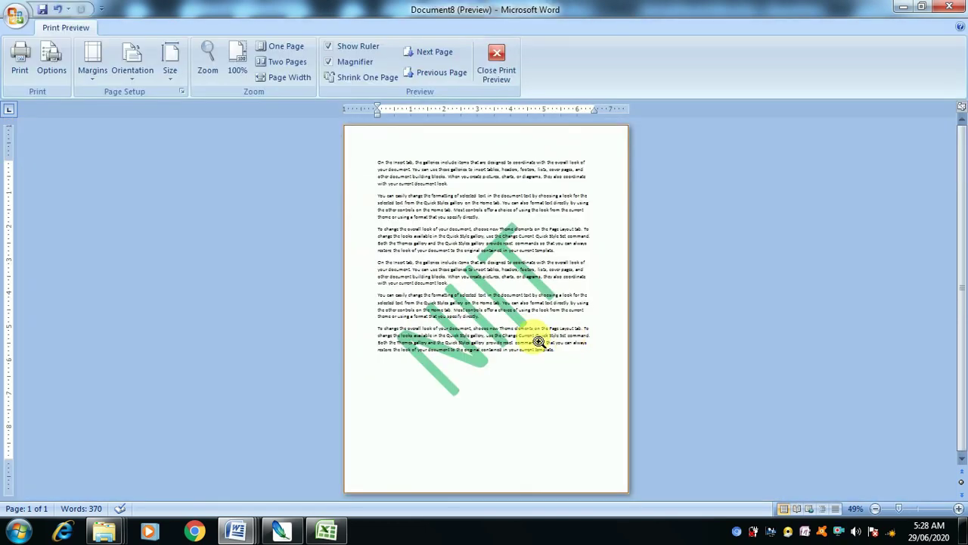
left_click(497, 61)
key("Return")
key("Return")
key("Return")
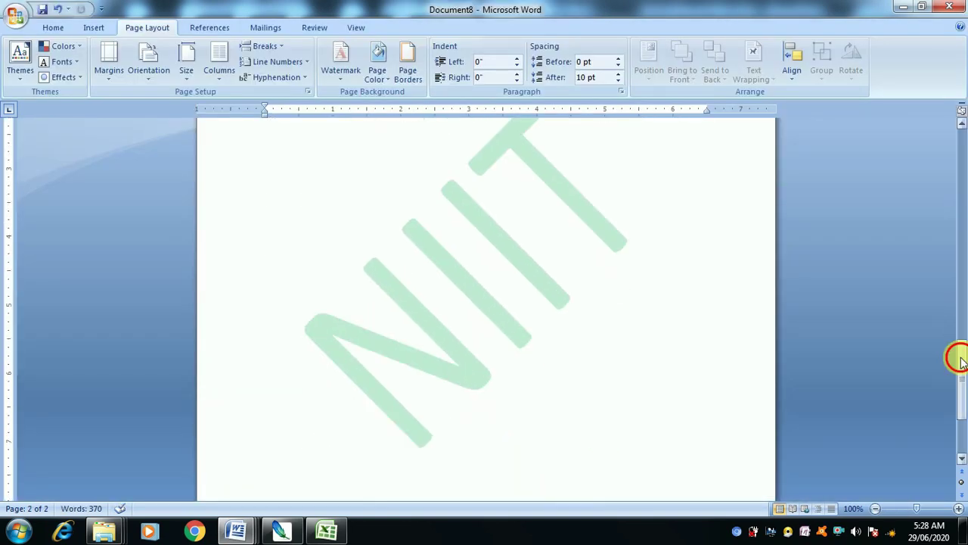
left_click_drag(959, 359, 959, 163)
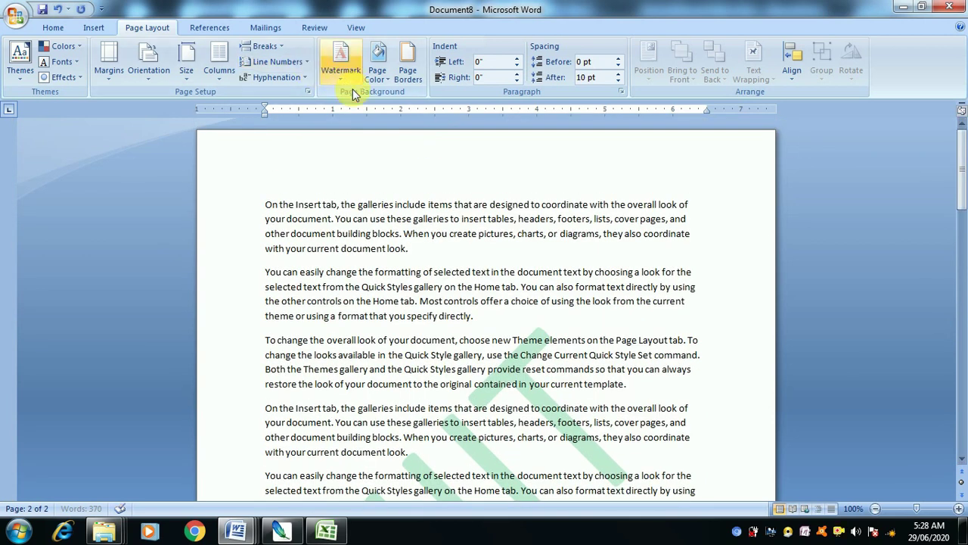
Step: Change the NIIT watermark layout to Horizontal
left_click(344, 76)
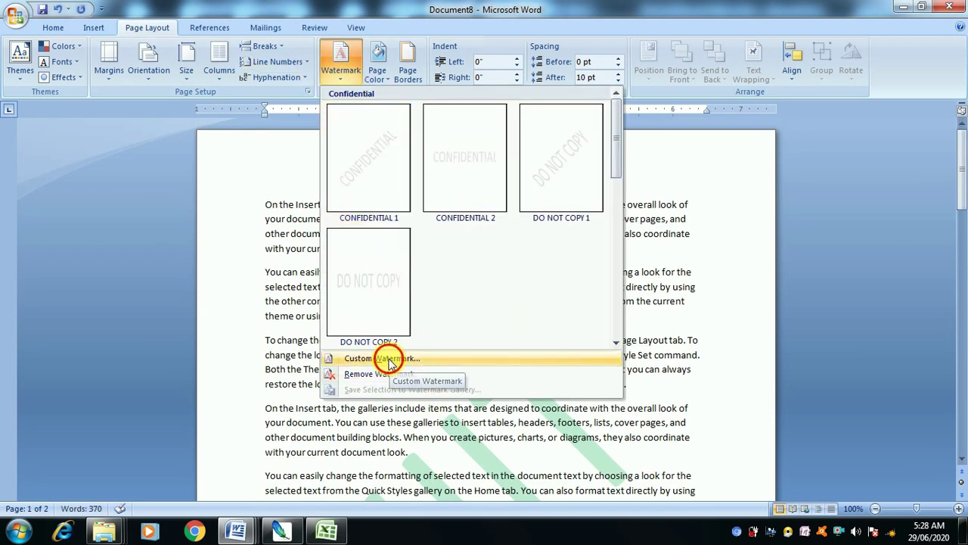
left_click(391, 361)
left_click(472, 325)
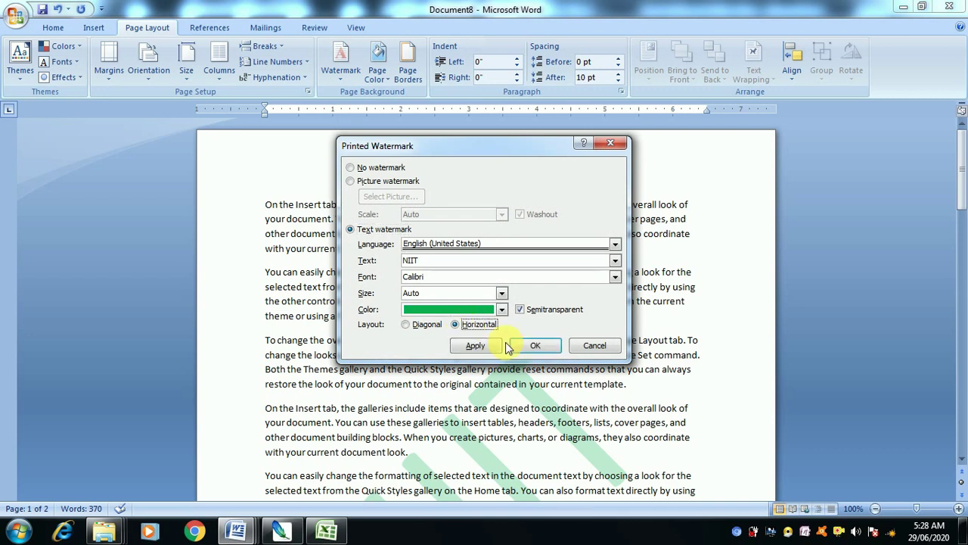
left_click(534, 345)
scroll(529, 352, "down", 2)
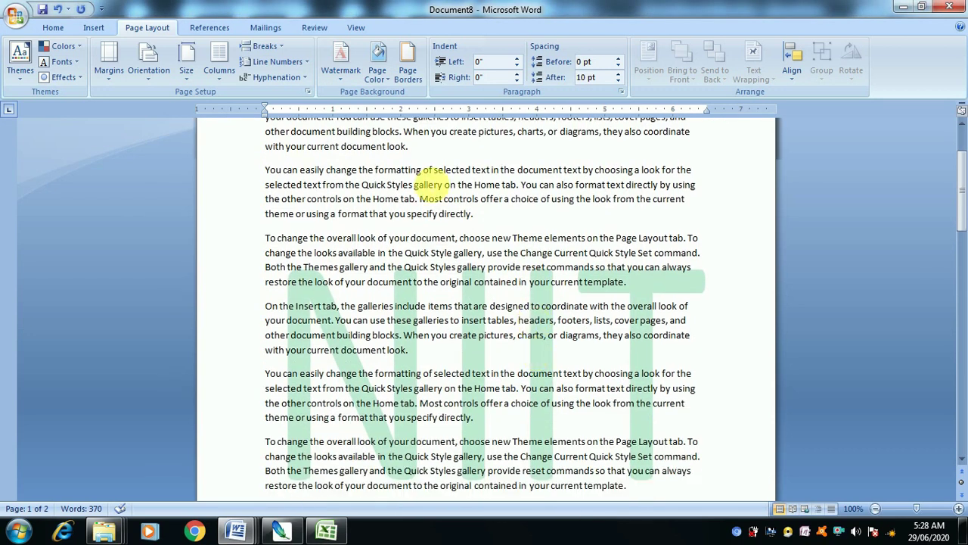
Step: Remove the watermark from the document
left_click(340, 65)
left_click(368, 371)
left_click(341, 64)
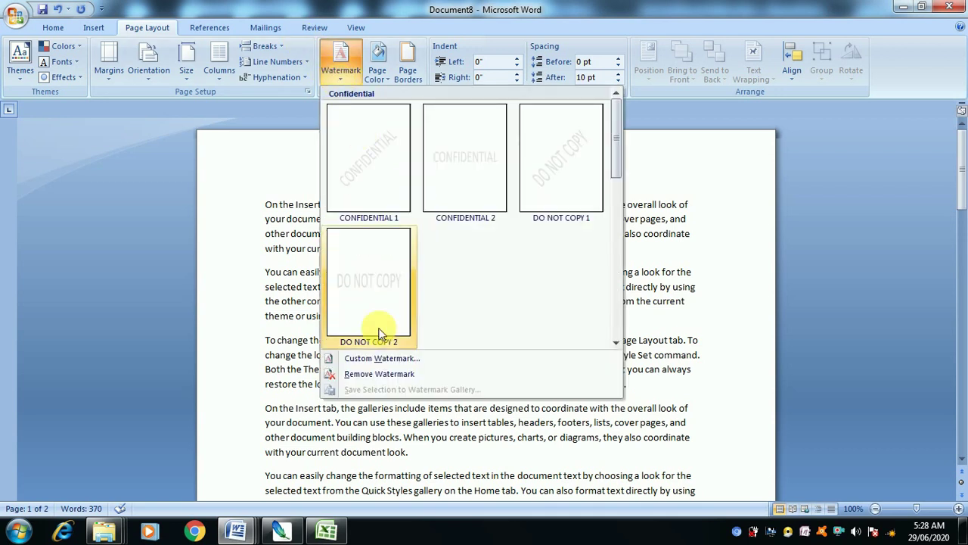
Step: Apply the download (1) picture as a picture watermark
left_click(375, 359)
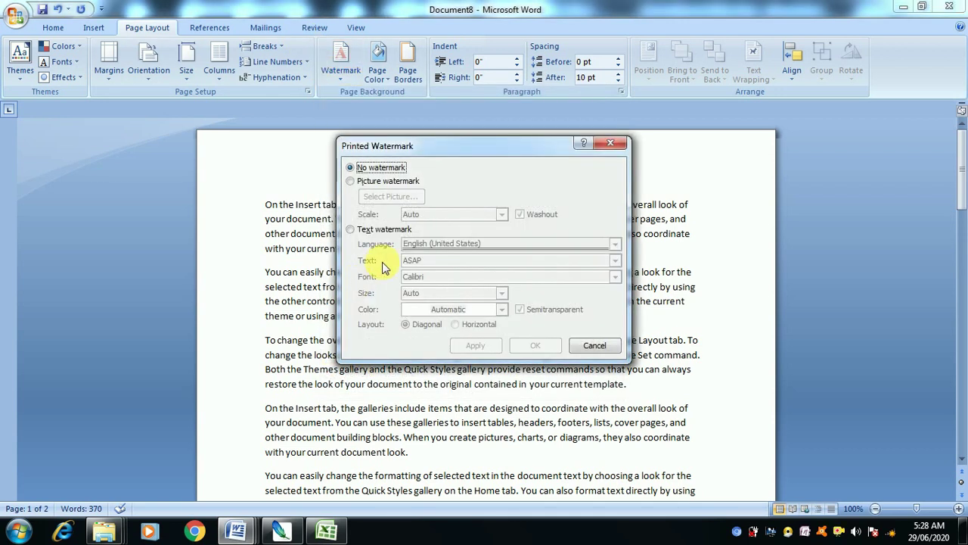
left_click(369, 182)
left_click(390, 196)
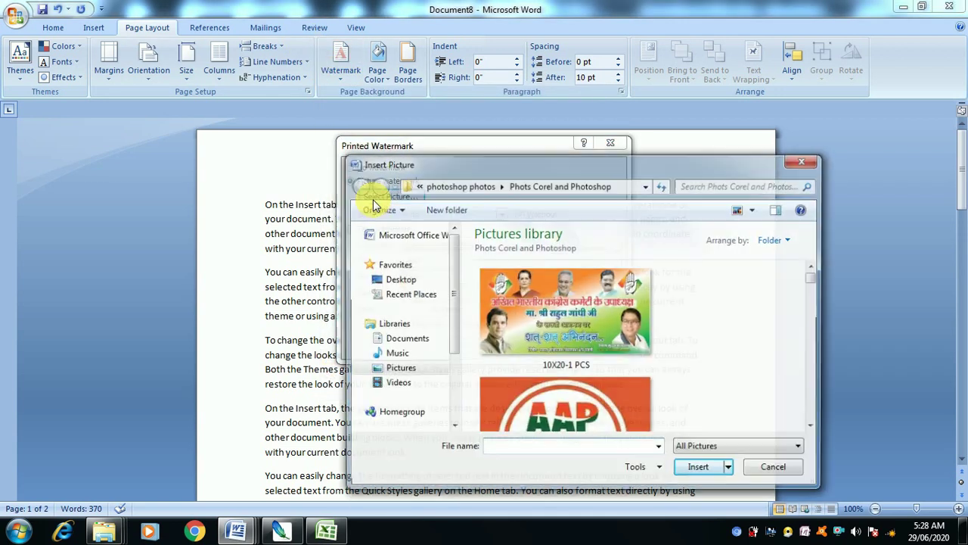
left_click(584, 347)
key("Down")
scroll(586, 378, "down", 3)
scroll(589, 362, "down", 3)
scroll(583, 335, "up", 3)
scroll(583, 363, "up", 3)
left_click(583, 397)
left_click(703, 470)
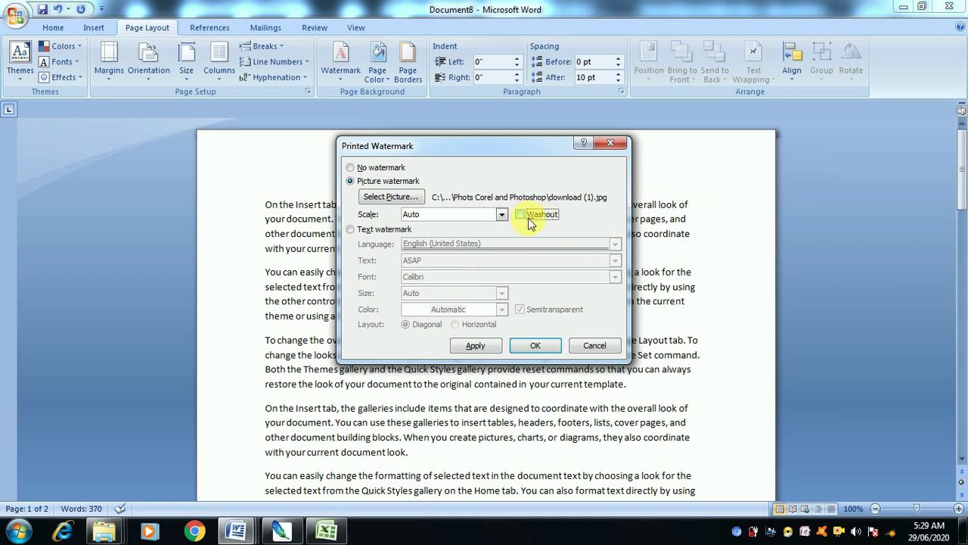
left_click(536, 346)
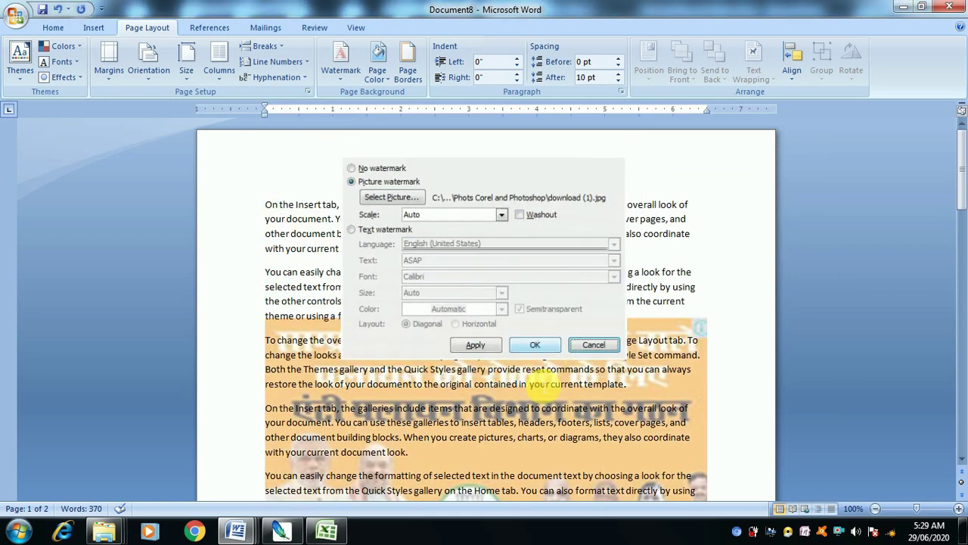
scroll(529, 403, "down", 6)
scroll(535, 372, "up", 1)
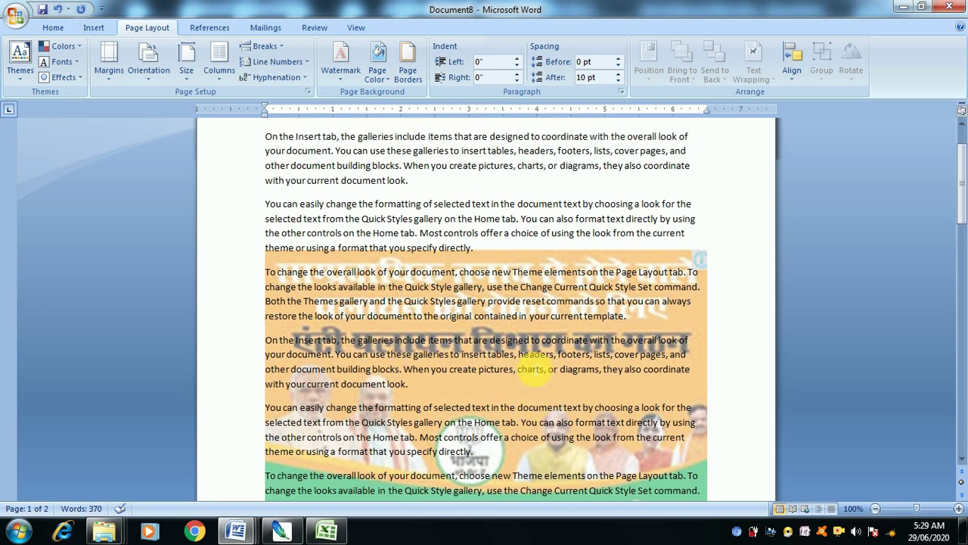
Step: Turn on Washout for the picture watermark and view the page in Print Preview
left_click(341, 61)
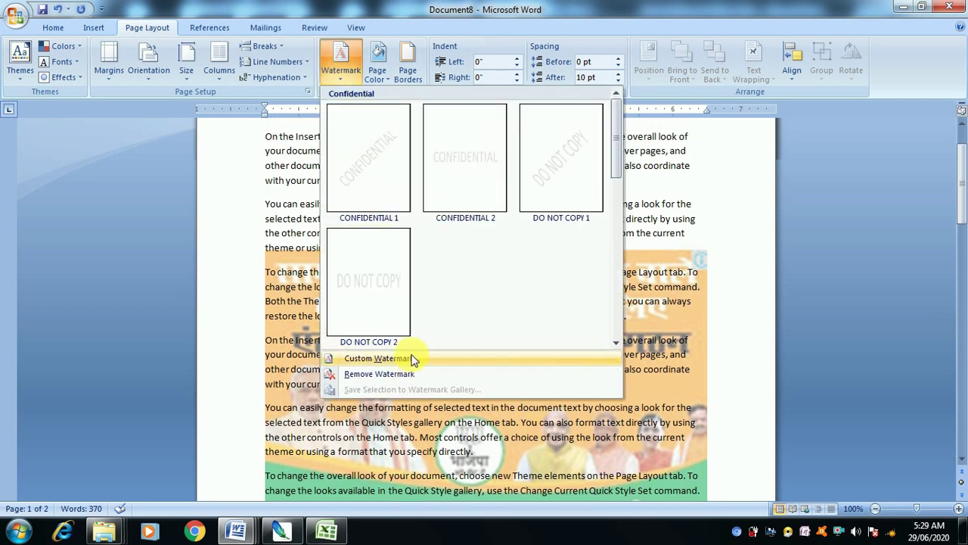
left_click(410, 360)
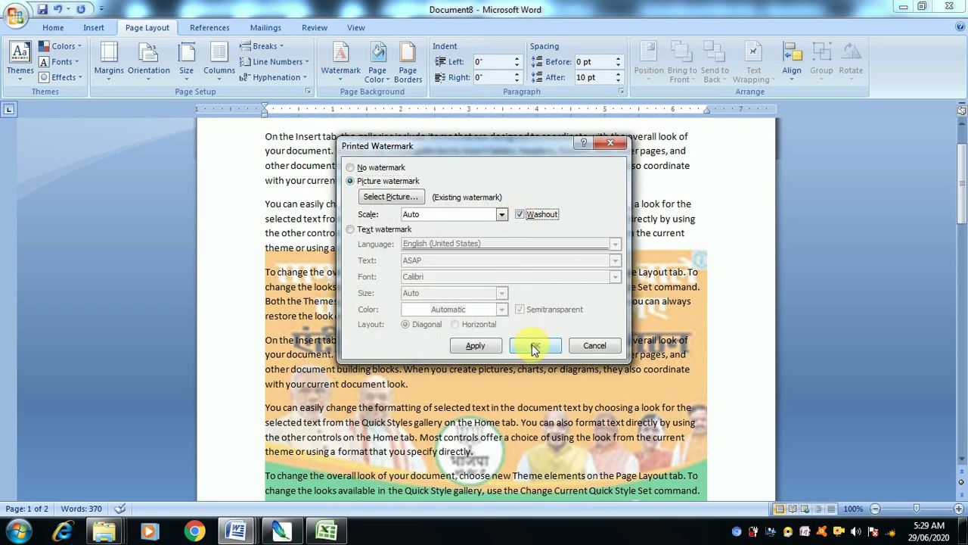
key("Return")
scroll(628, 414, "down", 2)
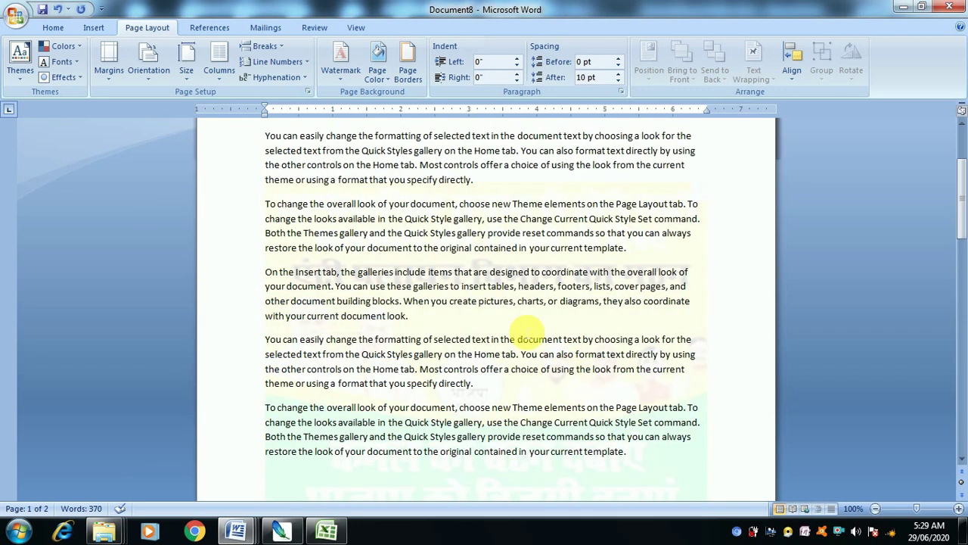
key("ctrl+F2")
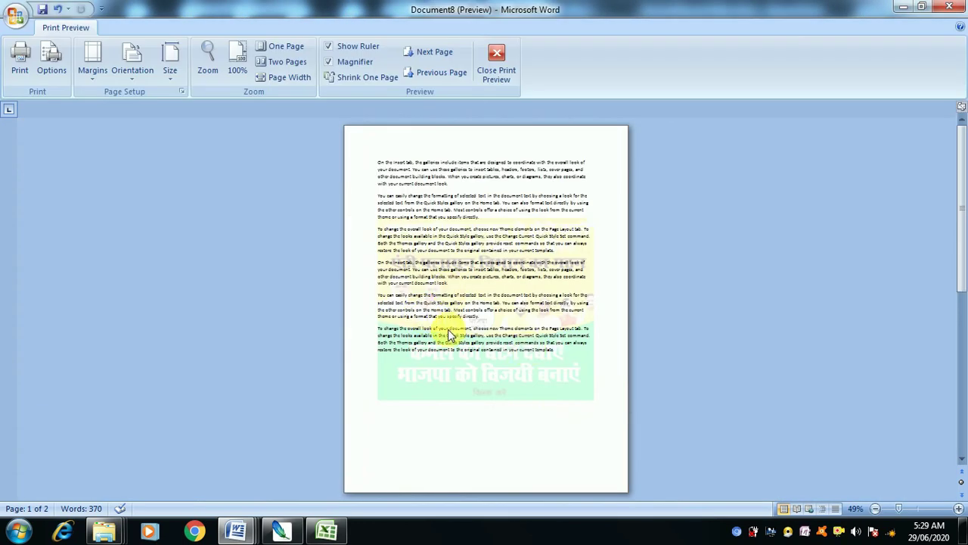
Step: Close Print Preview, remove the picture watermark, and minimize Document8
left_click(496, 67)
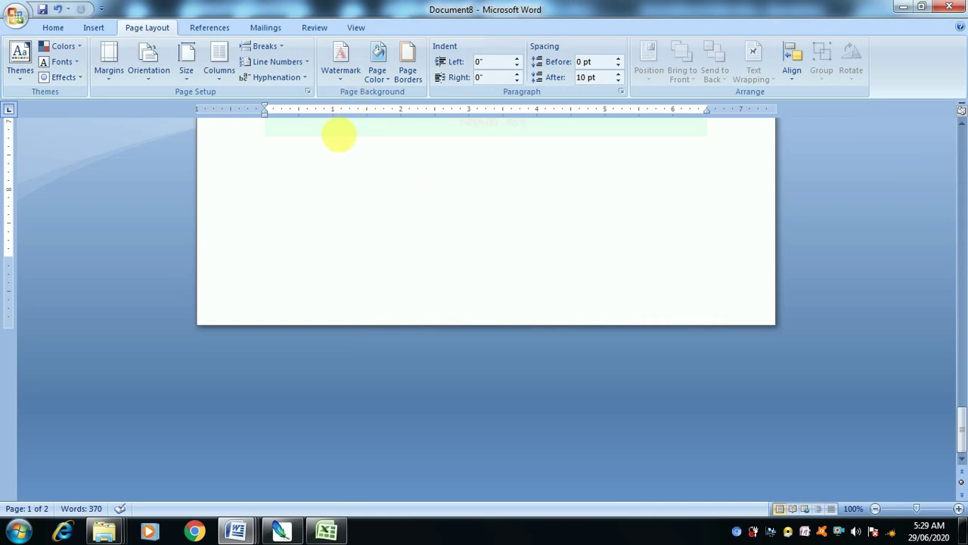
left_click(341, 64)
left_click(378, 374)
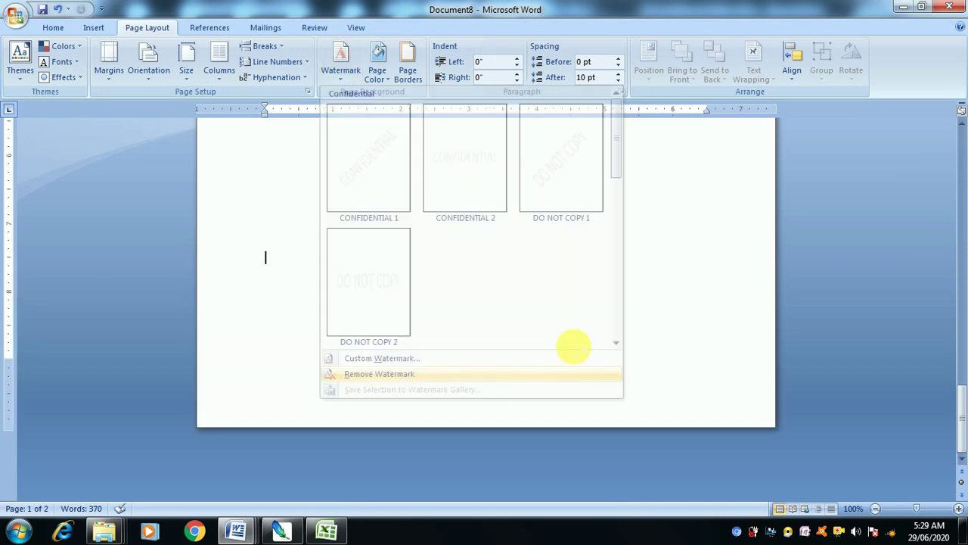
scroll(579, 354, "up", 5)
scroll(580, 354, "up", 5)
scroll(583, 352, "up", 5)
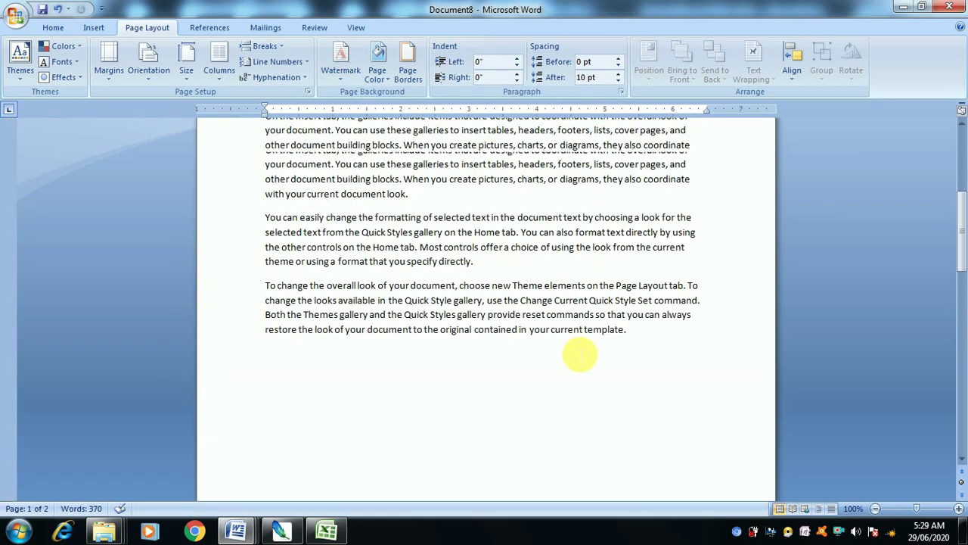
scroll(588, 348, "up", 5)
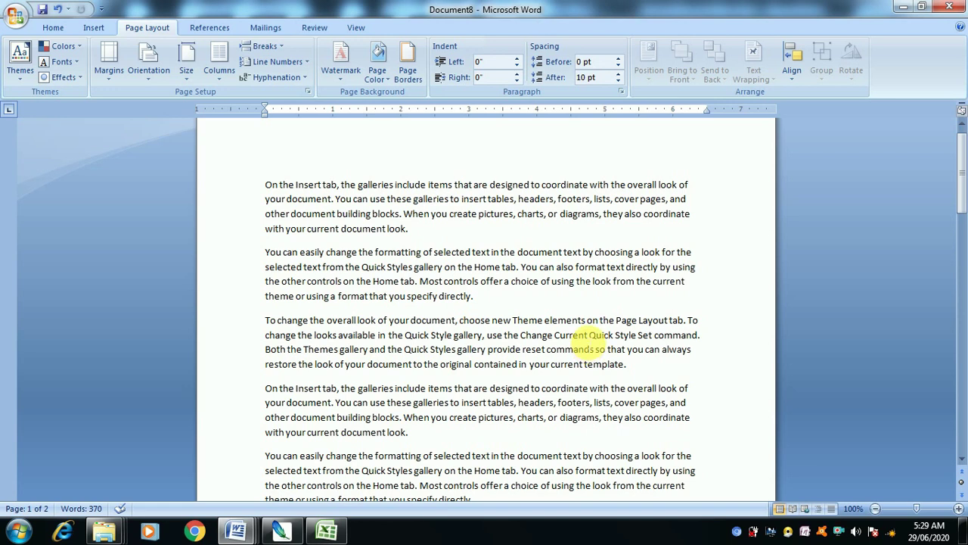
left_click(904, 7)
Step: Close Document7 without saving its changes
left_click(949, 7)
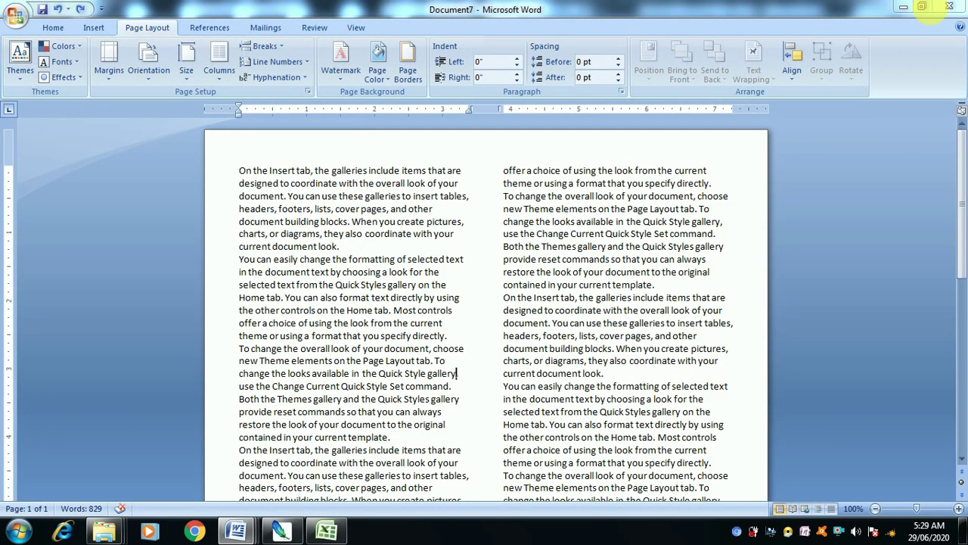
left_click(485, 300)
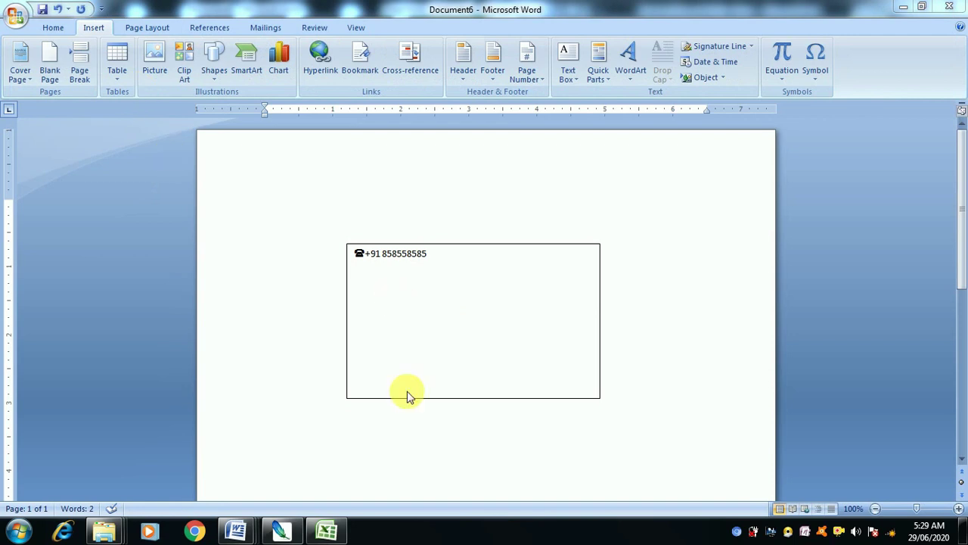
left_click(236, 530)
mouse_move(236, 531)
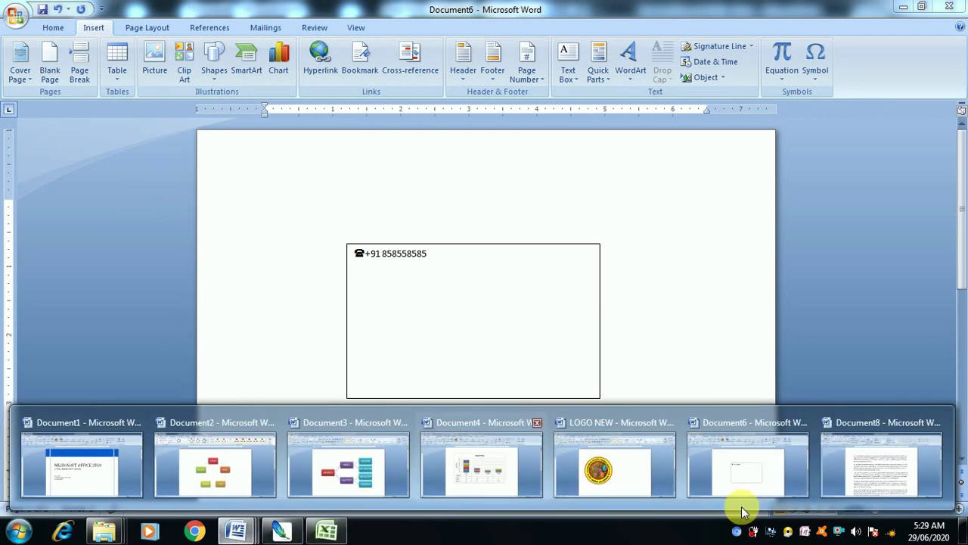
Step: Switch to the LOGO NEW document from the taskbar thumbnails and open the Start menu
left_click(862, 480)
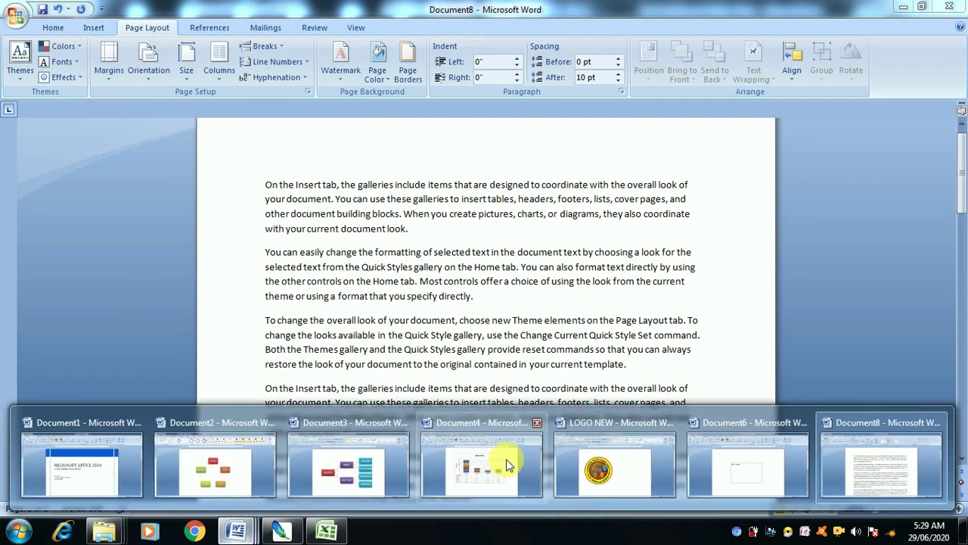
left_click(594, 475)
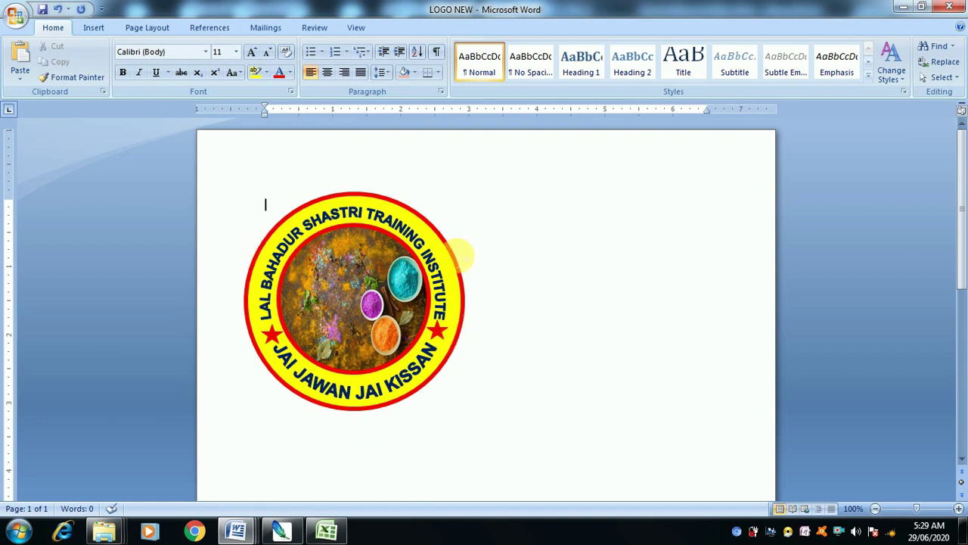
left_click(18, 534)
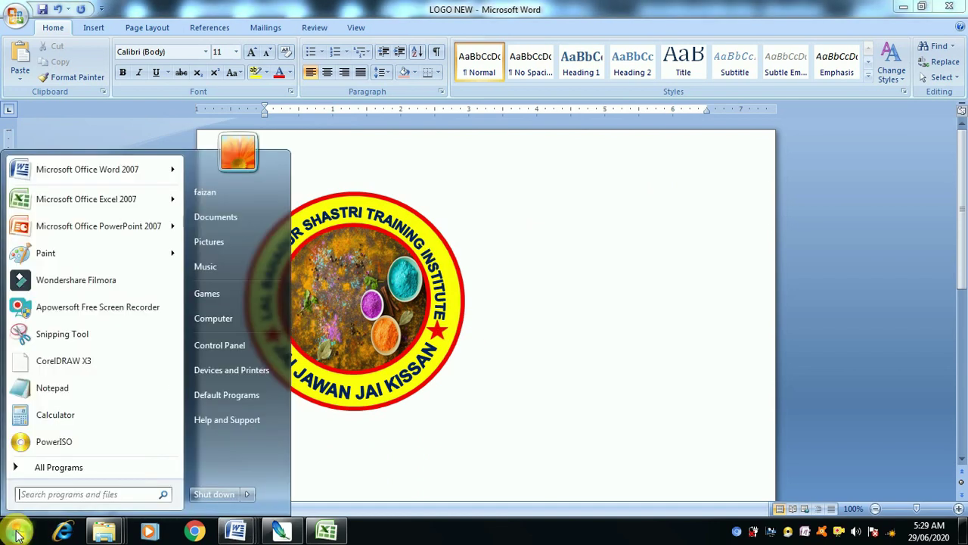
Step: Capture the circular logo with a Rectangular Snip in Snipping Tool
left_click(54, 339)
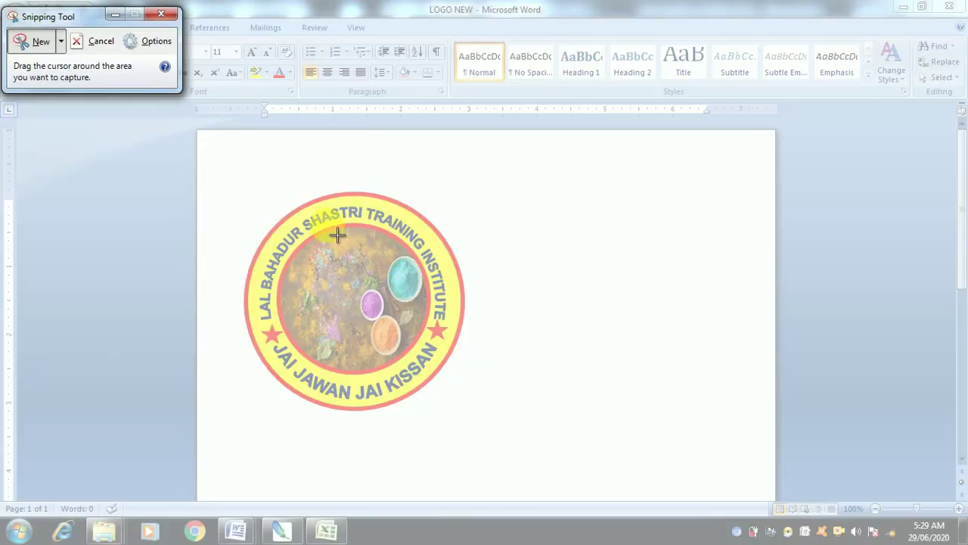
left_click(61, 43)
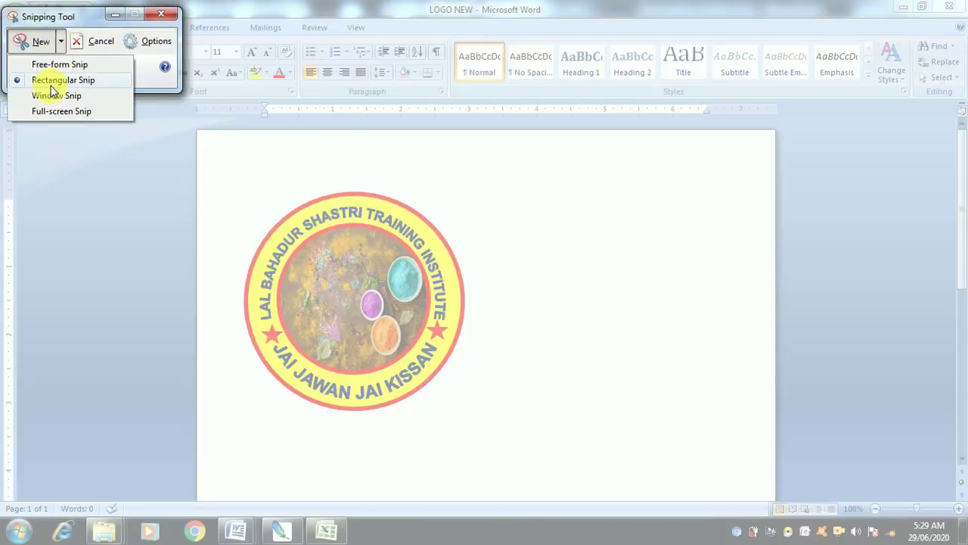
left_click(50, 84)
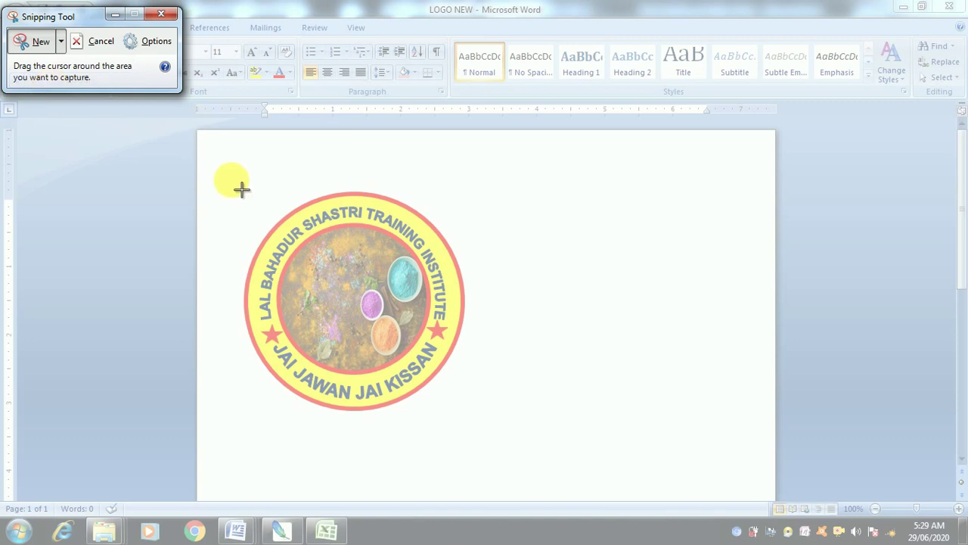
left_click_drag(231, 174, 499, 430)
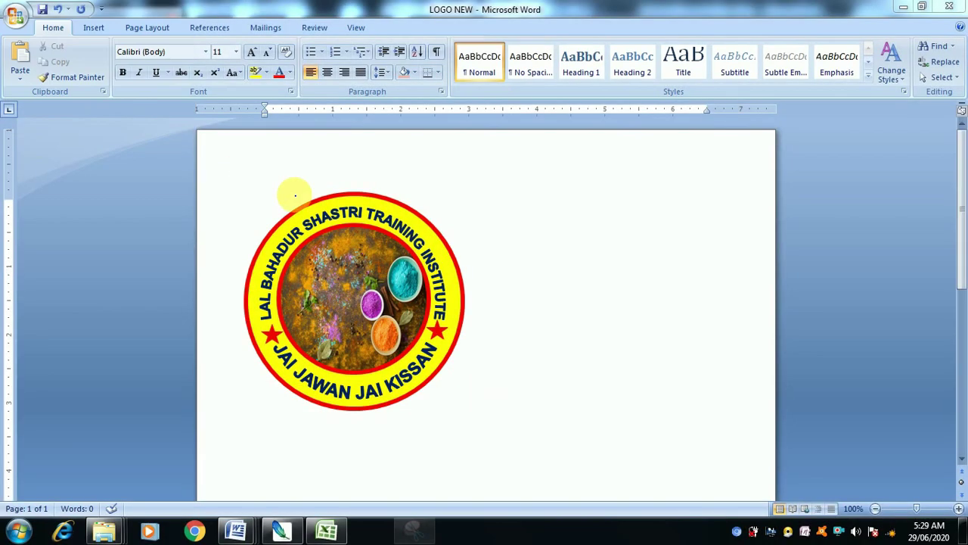
Step: Save the snip as '123', close Snipping Tool, and return to Document8
left_click(176, 70)
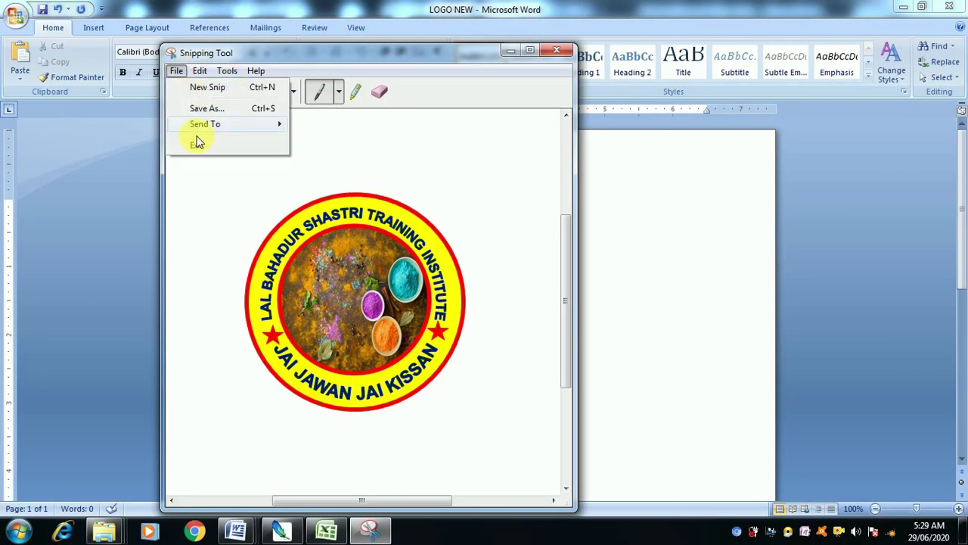
mouse_move(205, 124)
left_click(204, 109)
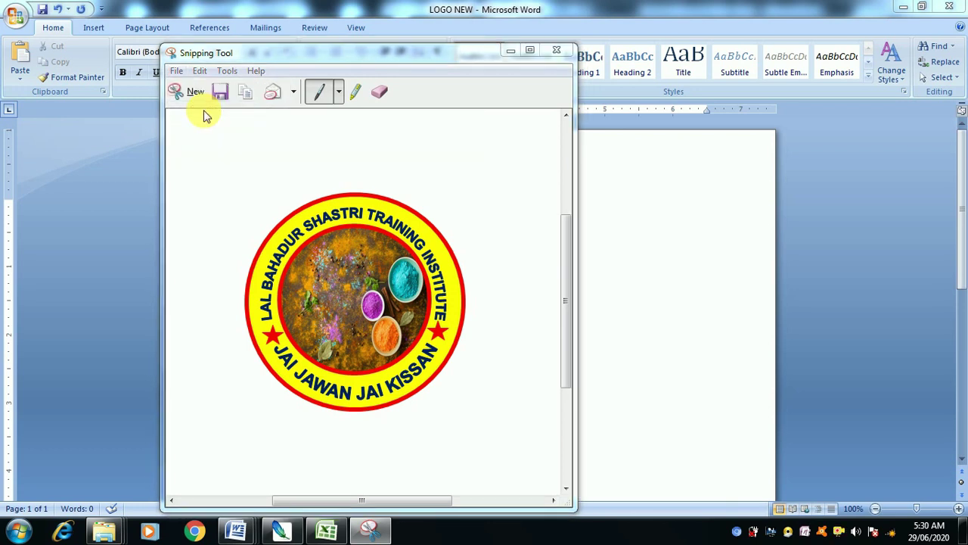
type("123")
key("Return")
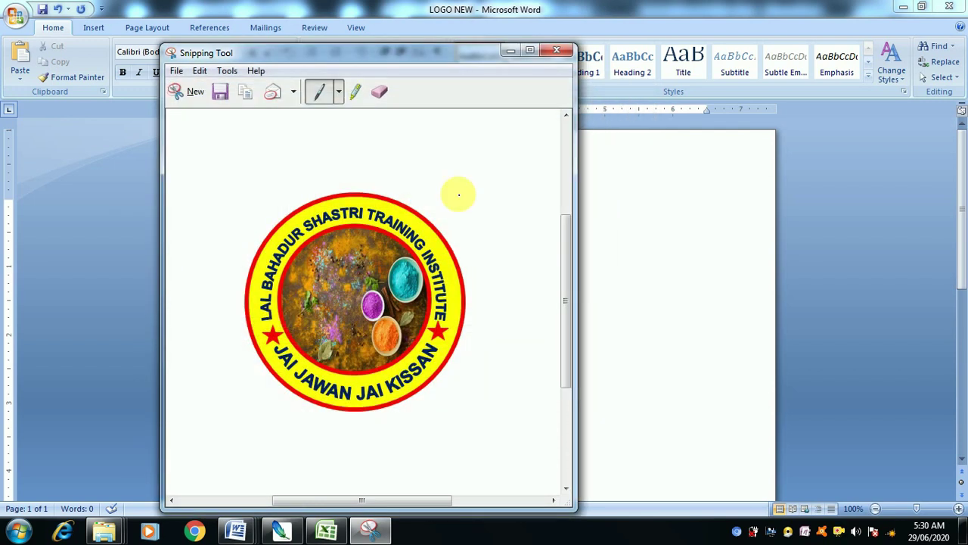
left_click(562, 53)
mouse_move(236, 531)
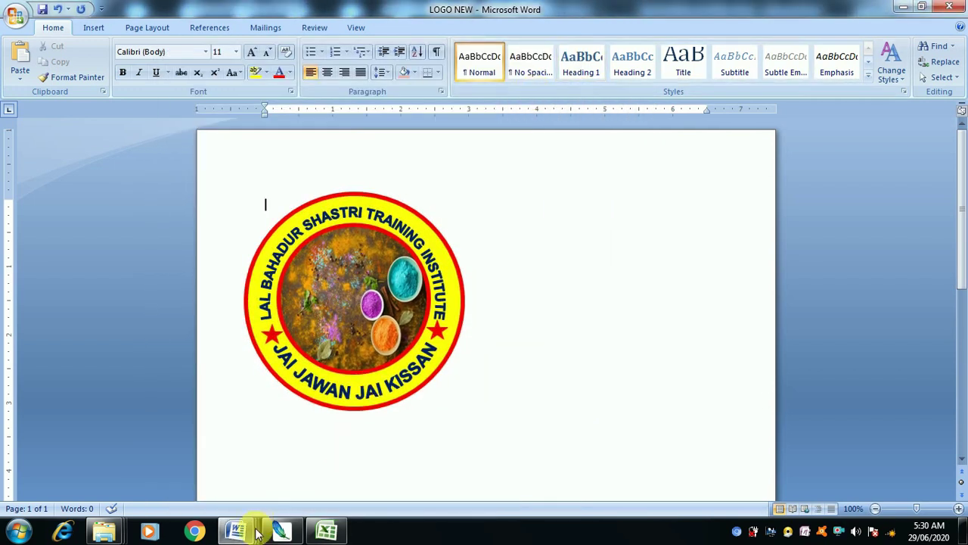
left_click(882, 466)
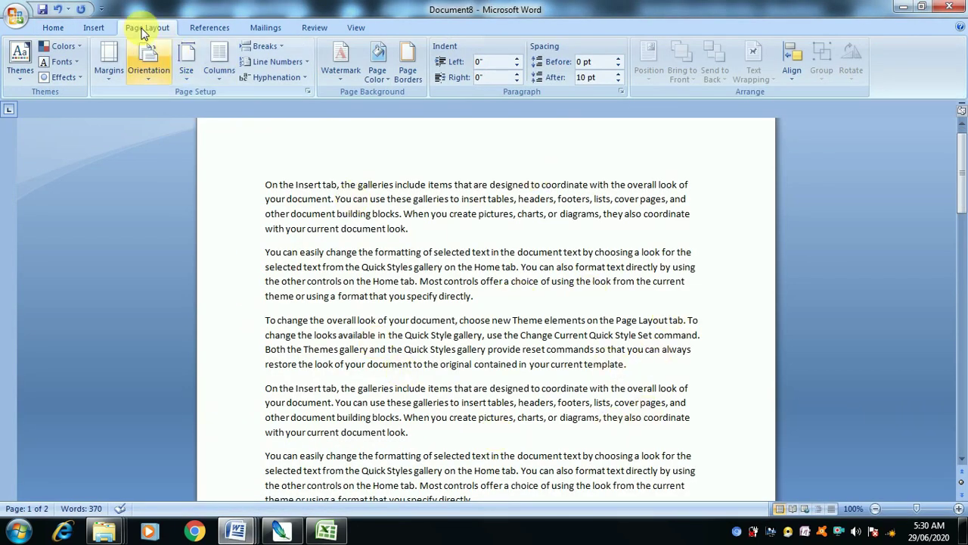
left_click(344, 72)
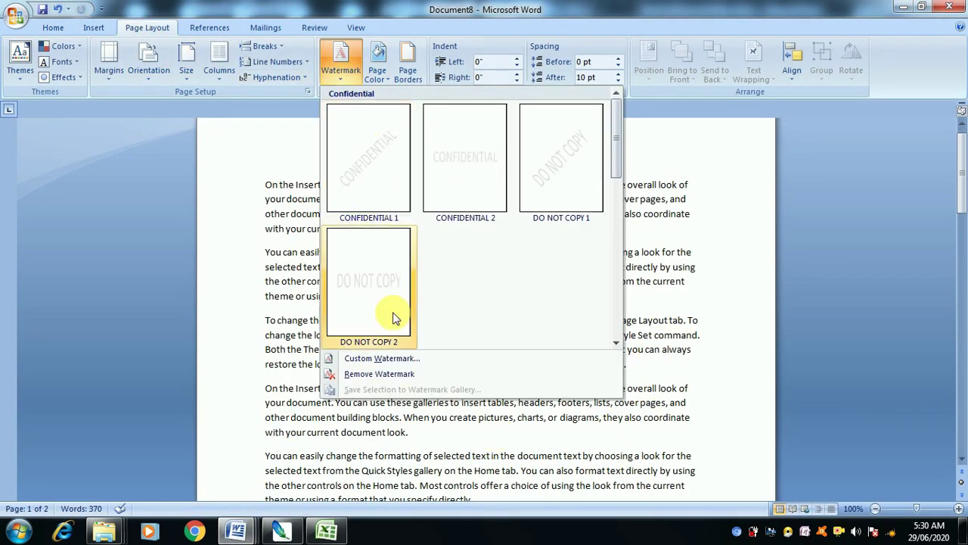
Step: Select 120.PNG from the Desktop as the picture watermark
left_click(382, 360)
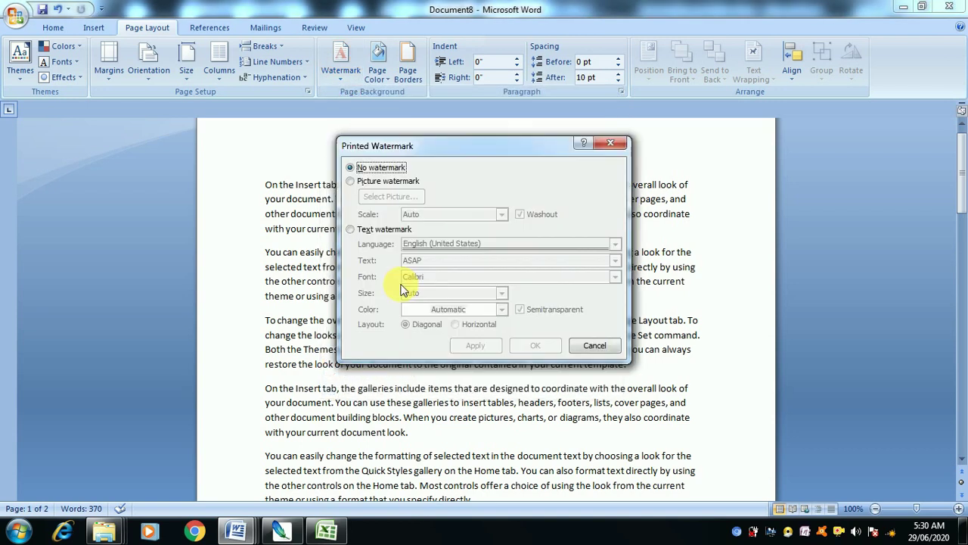
left_click(370, 184)
left_click(391, 197)
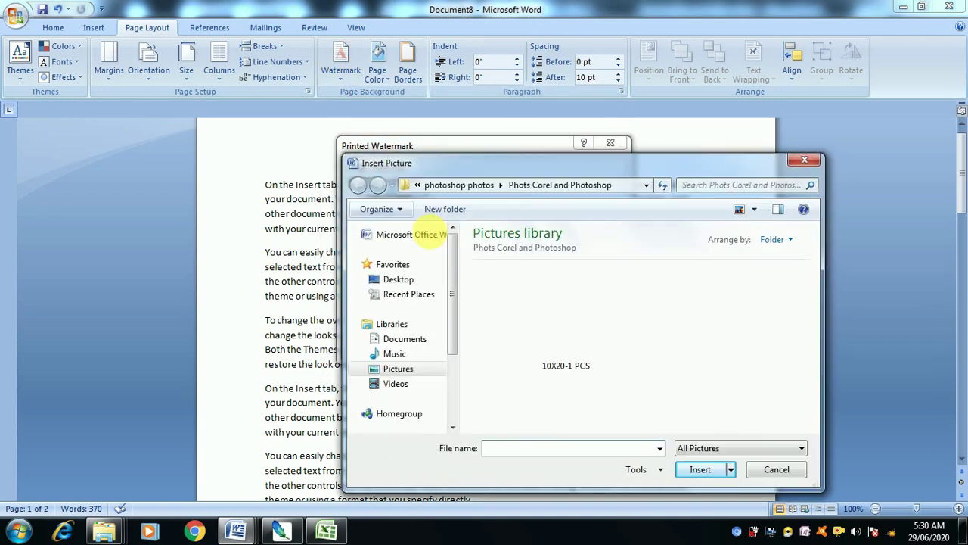
left_click(400, 281)
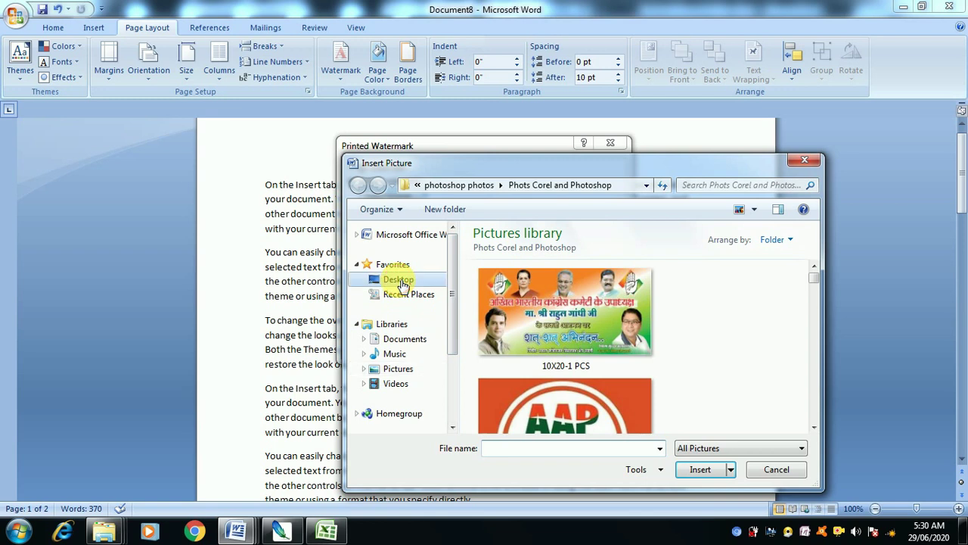
left_click(515, 363)
key("1")
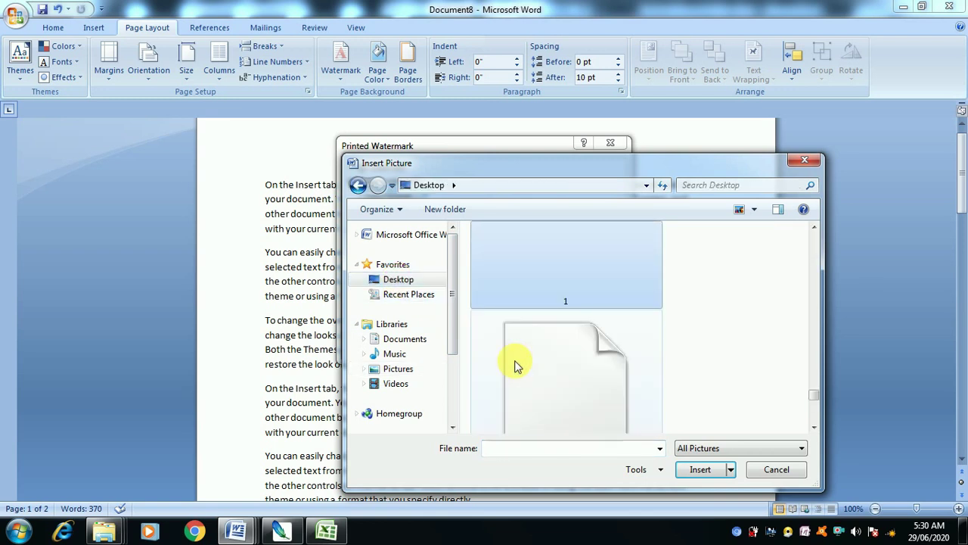
left_click(515, 362)
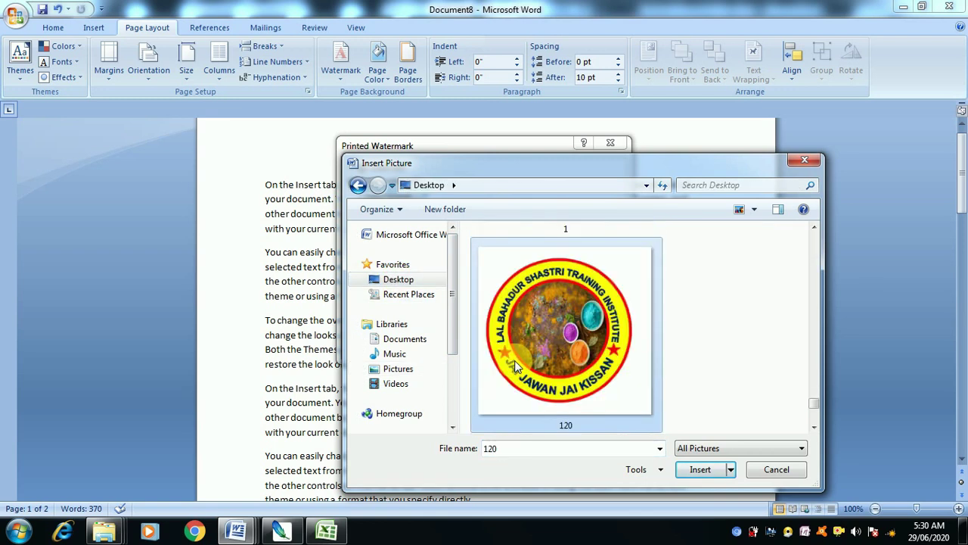
left_click(701, 469)
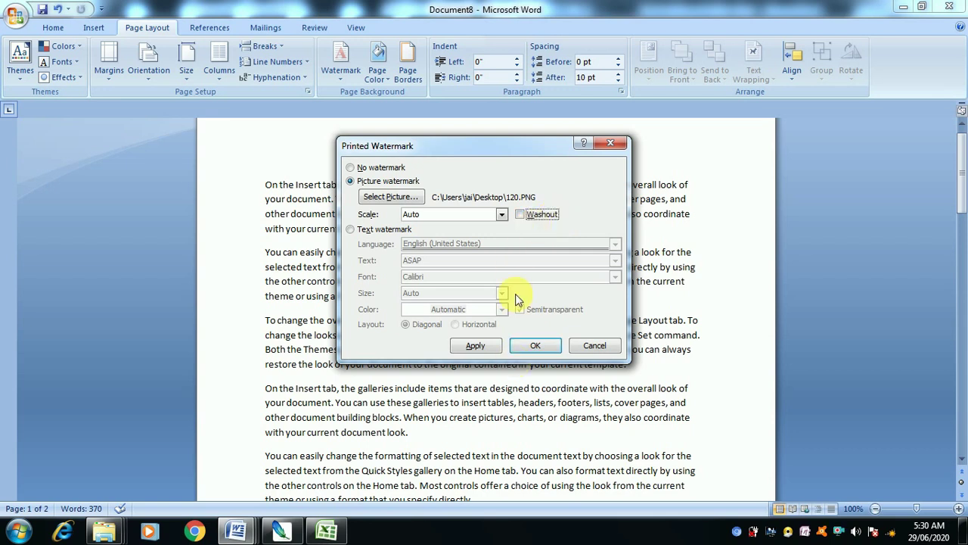
Step: Apply the 120.PNG logo watermark and scroll through the pages to check it
left_click(533, 350)
scroll(537, 356, "down", 4)
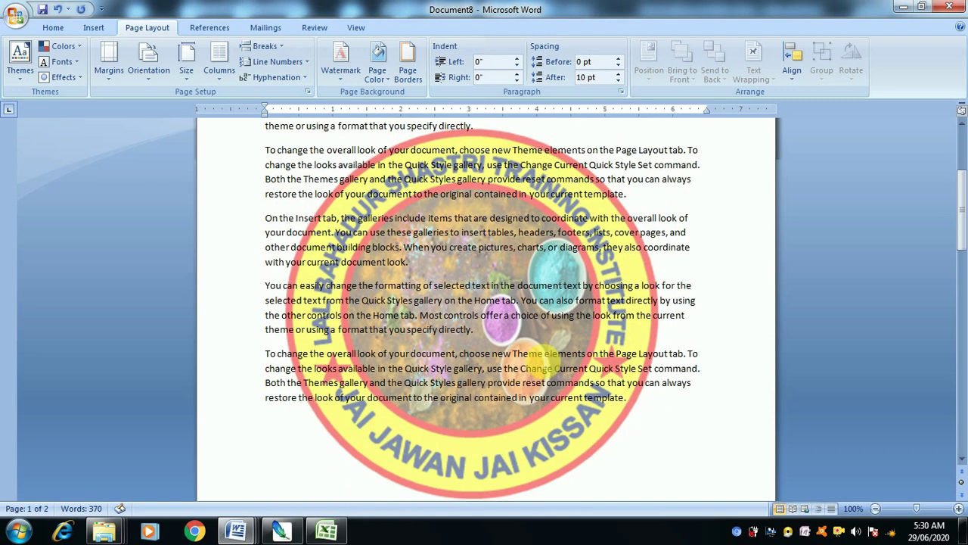
scroll(543, 362, "down", 6)
scroll(543, 362, "down", 3)
scroll(543, 362, "down", 7)
scroll(544, 361, "down", 2)
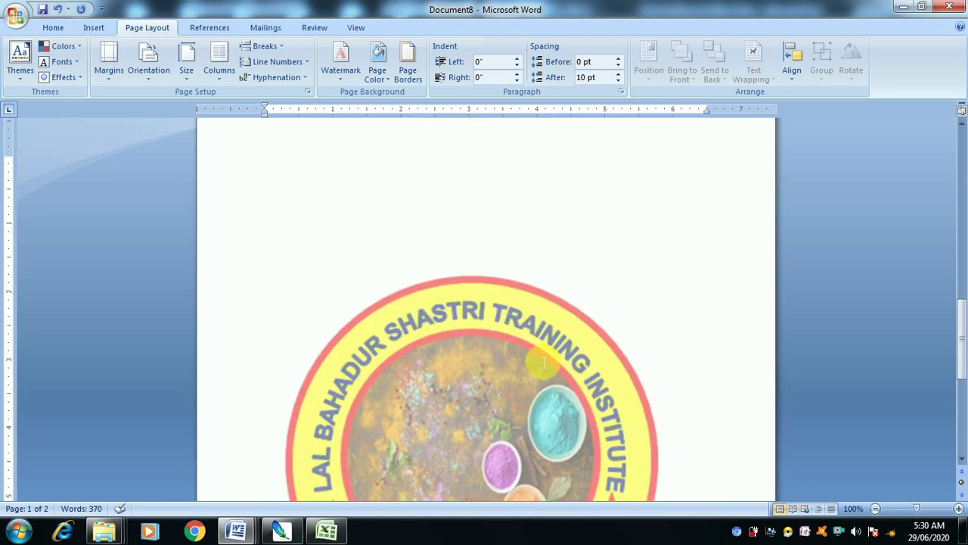
scroll(543, 362, "down", 4)
scroll(544, 362, "down", 5)
scroll(543, 362, "up", 9)
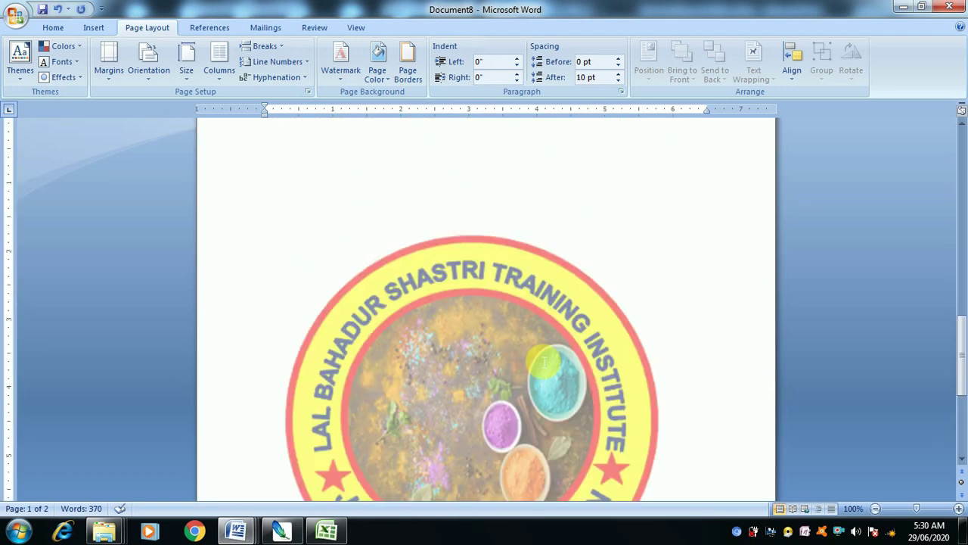
scroll(543, 361, "up", 4)
scroll(544, 361, "up", 5)
scroll(543, 361, "up", 4)
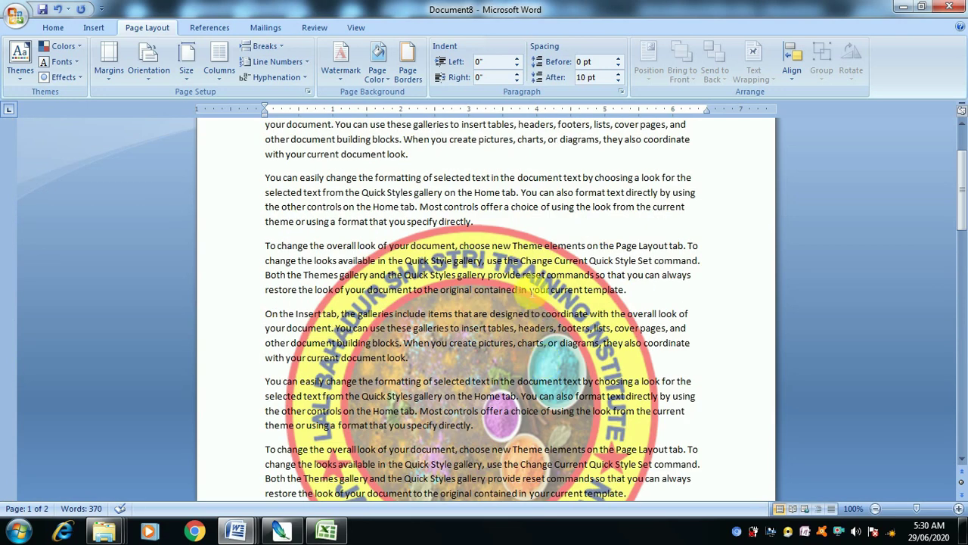
scroll(533, 294, "down", 1)
scroll(533, 293, "down", 1)
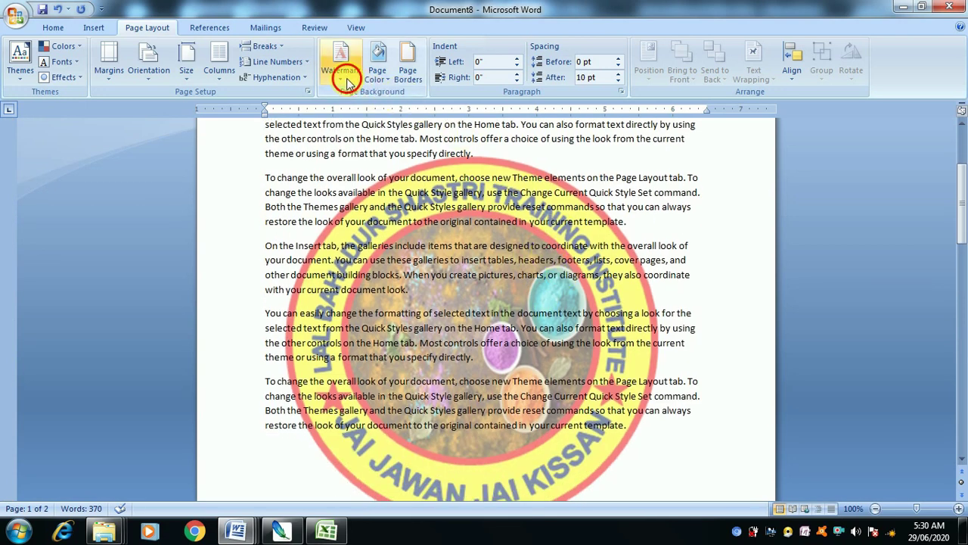
Step: Set the logo watermark scale to 200%
left_click(341, 60)
left_click(373, 358)
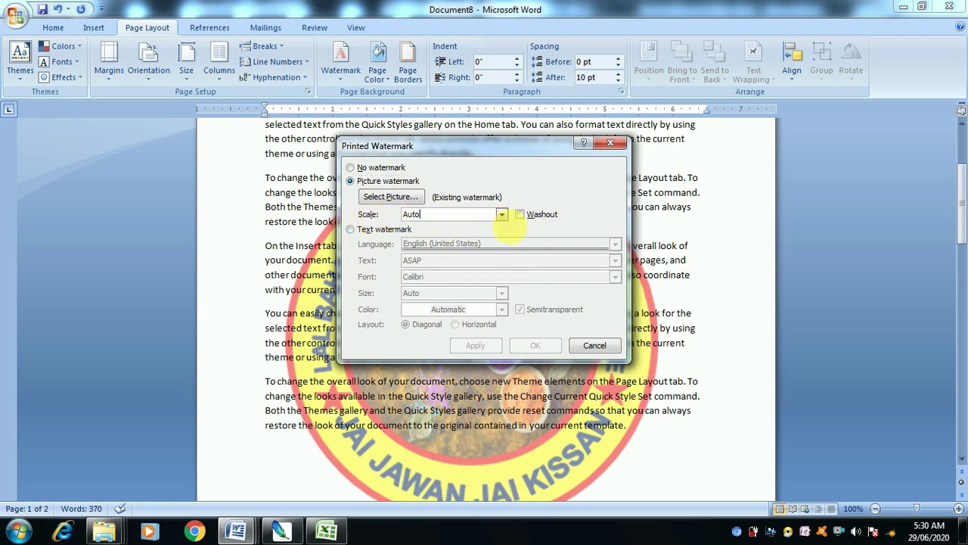
left_click(500, 217)
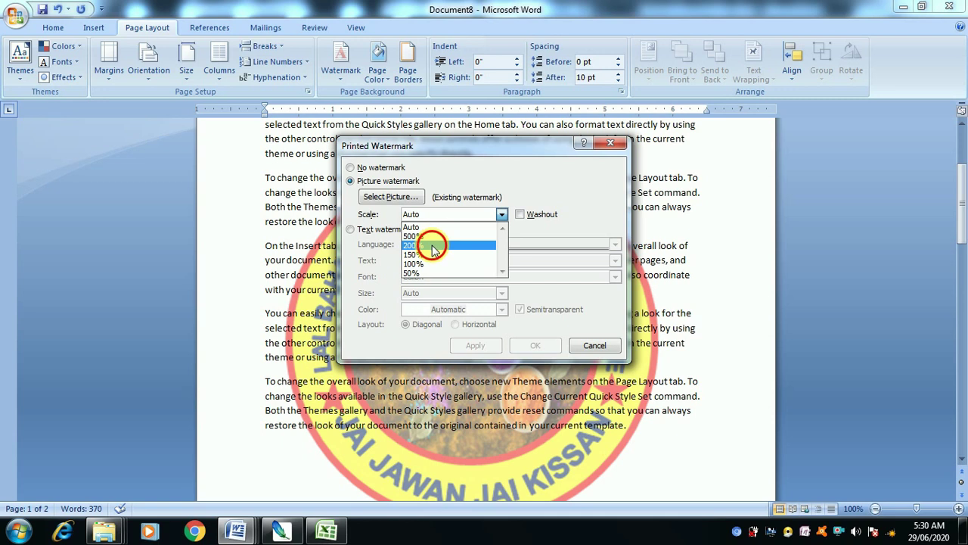
left_click(422, 246)
left_click(538, 346)
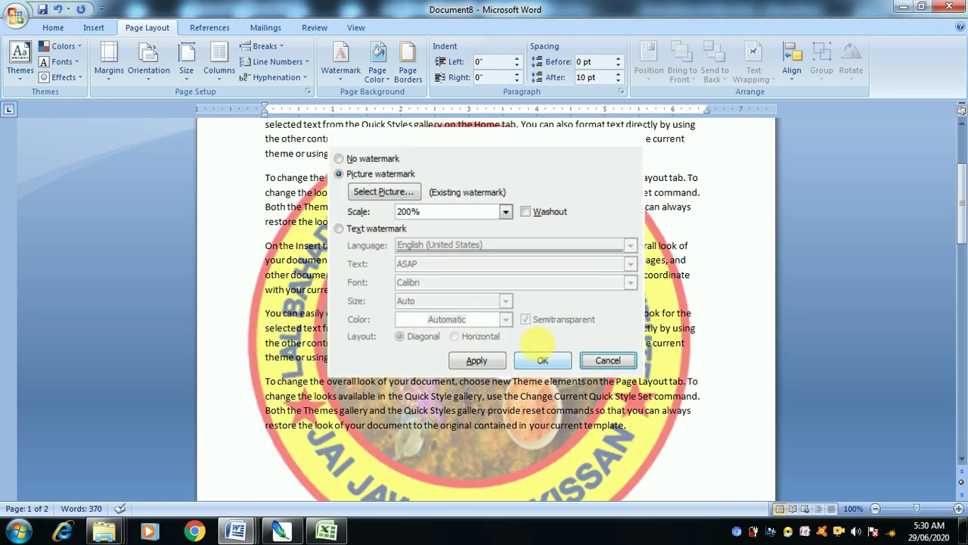
Step: Remove the watermark from Document8
left_click(344, 89)
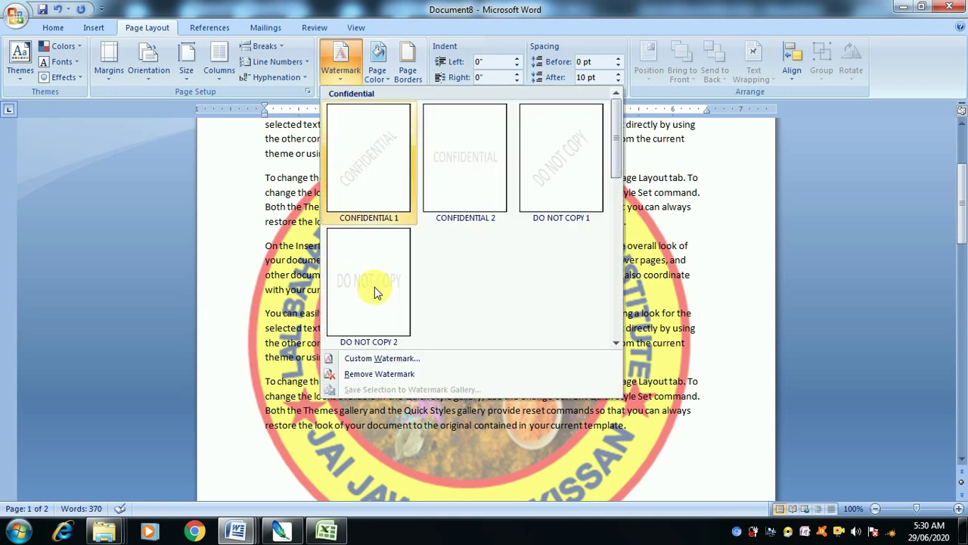
left_click(373, 374)
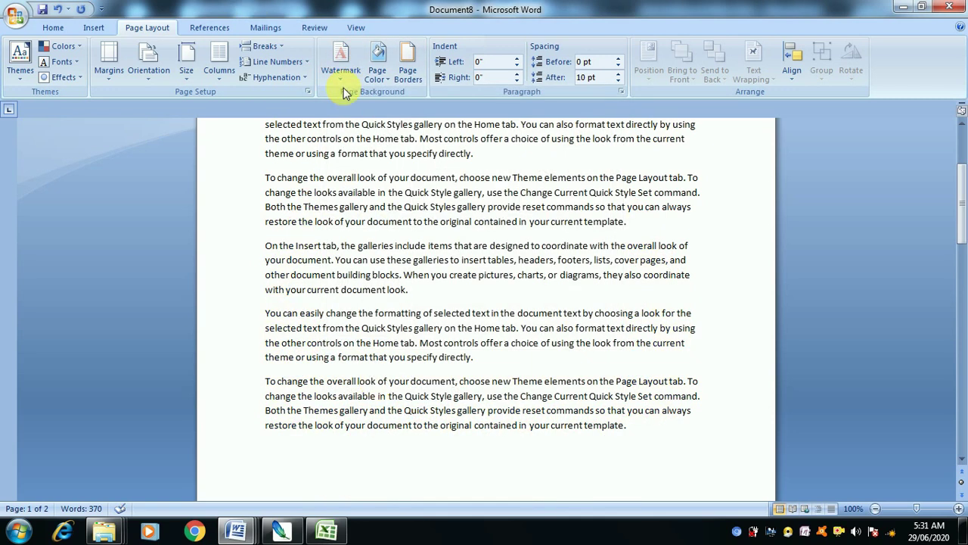
scroll(392, 106, "down", 2)
left_click(376, 75)
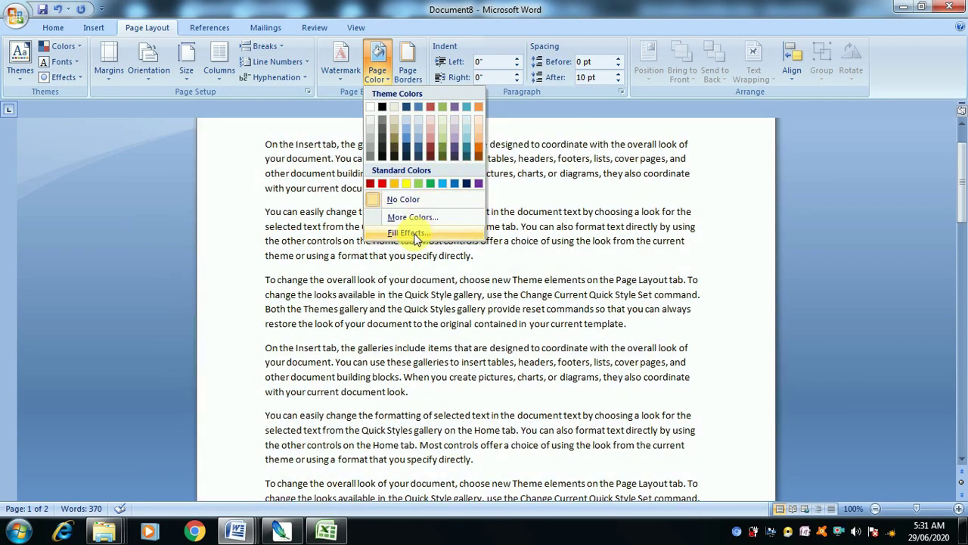
left_click(412, 233)
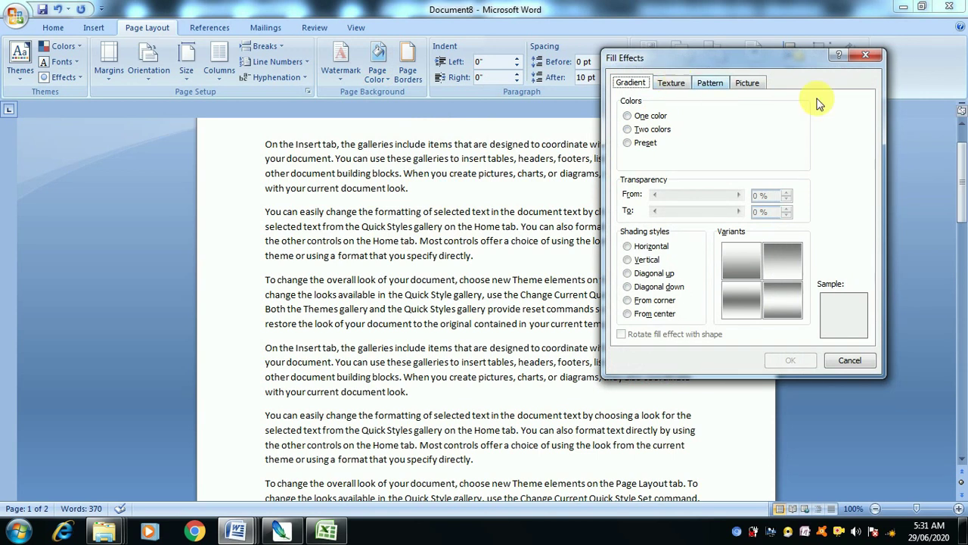
left_click(657, 129)
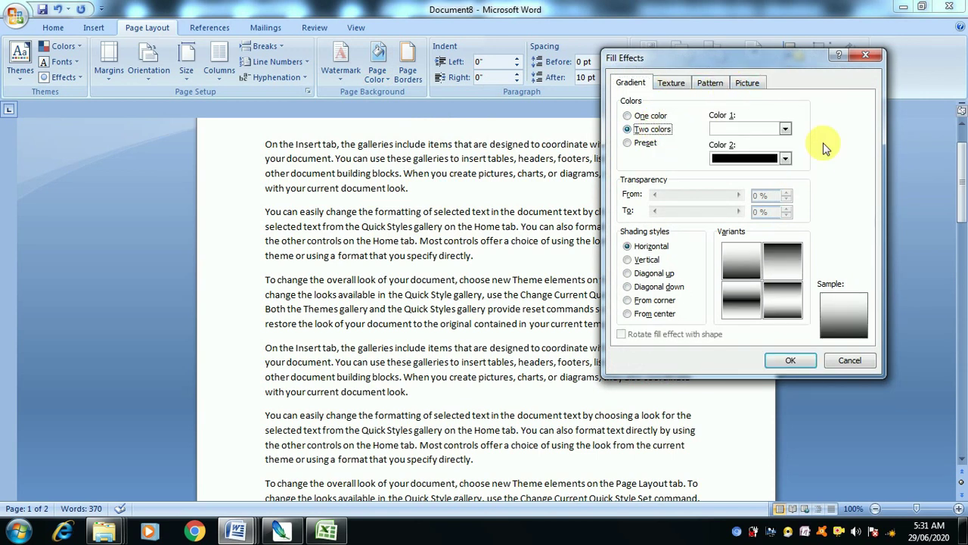
left_click(832, 361)
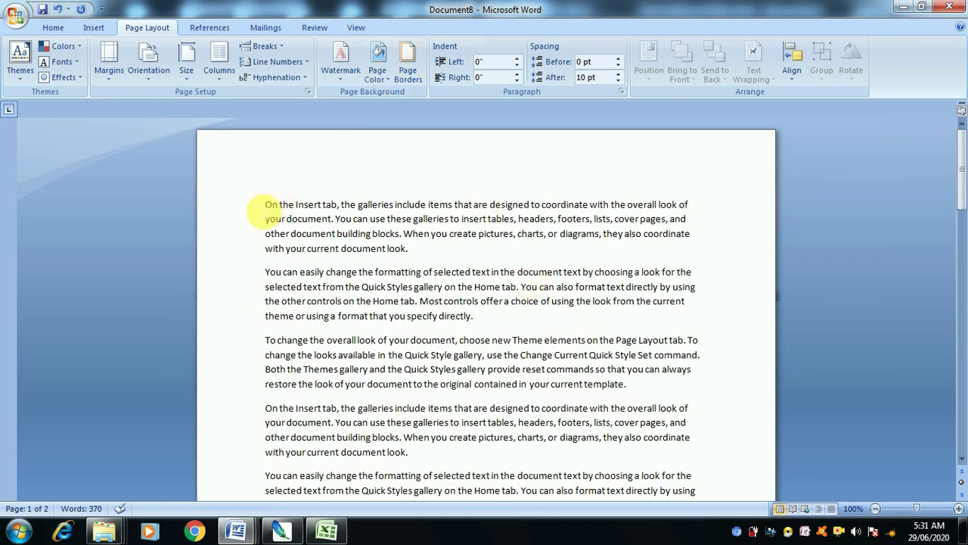
left_click(270, 209)
left_click(413, 70)
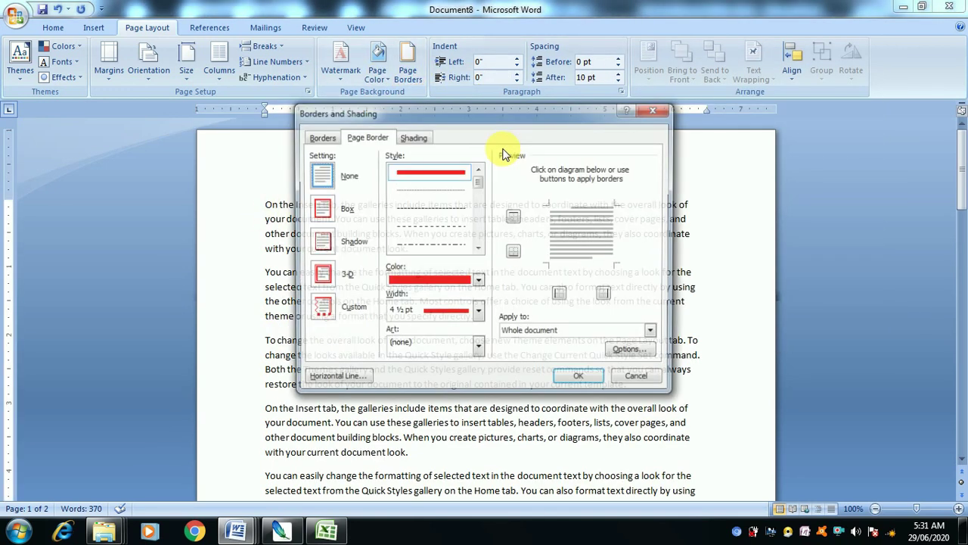
Step: Apply a thick double-line page border, then widen it to 4½ pt
mouse_move(479, 180)
left_mouse_down()
mouse_move(478, 231)
mouse_move(479, 216)
left_mouse_up()
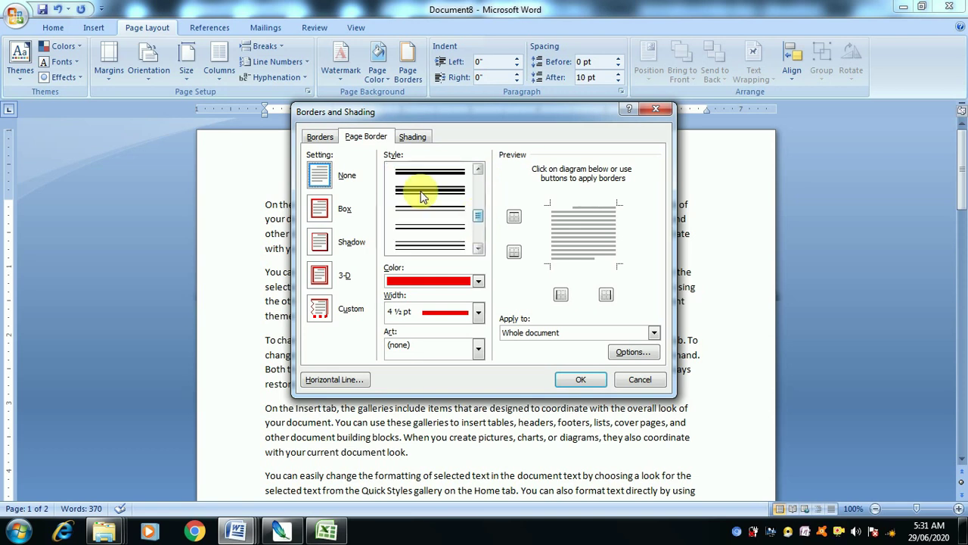
left_click(430, 246)
left_click(579, 380)
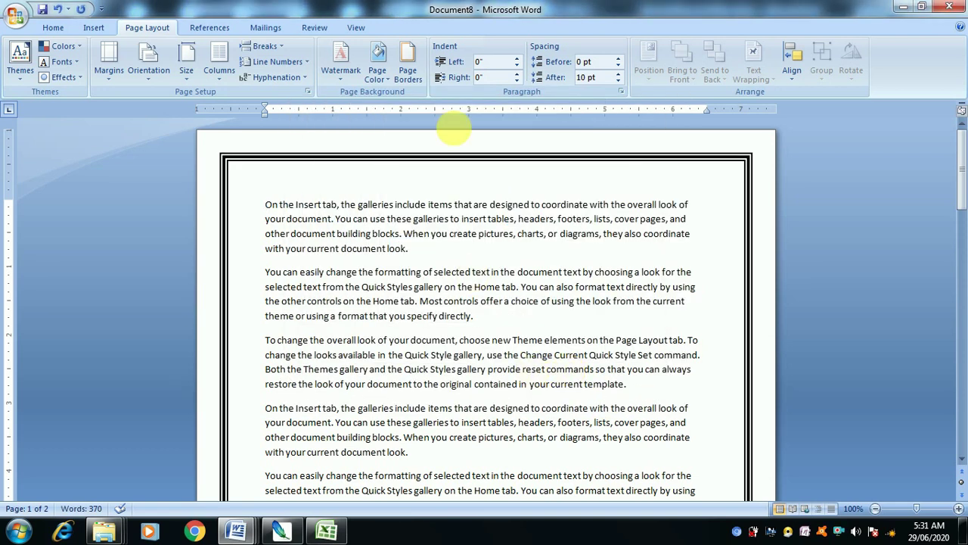
left_click(409, 70)
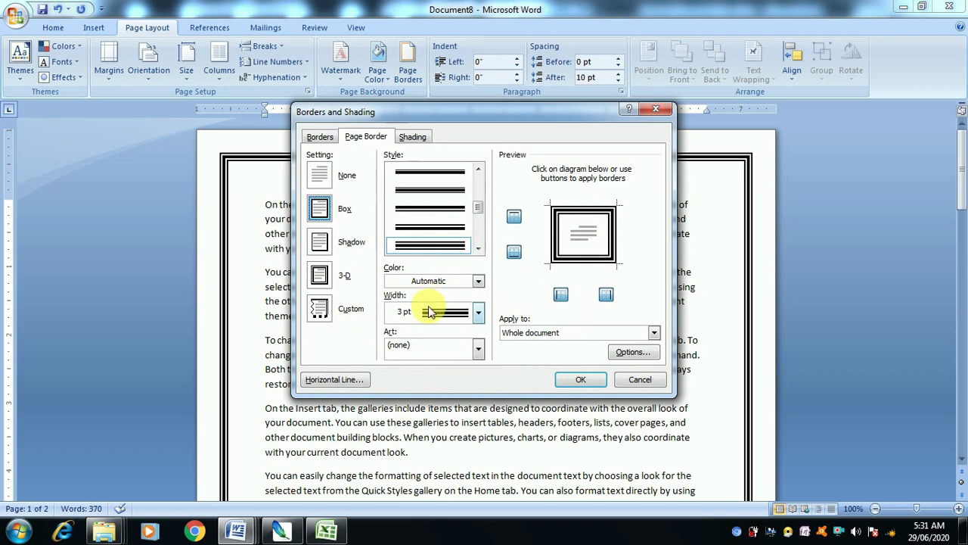
left_click(428, 312)
left_click(428, 450)
left_click(580, 379)
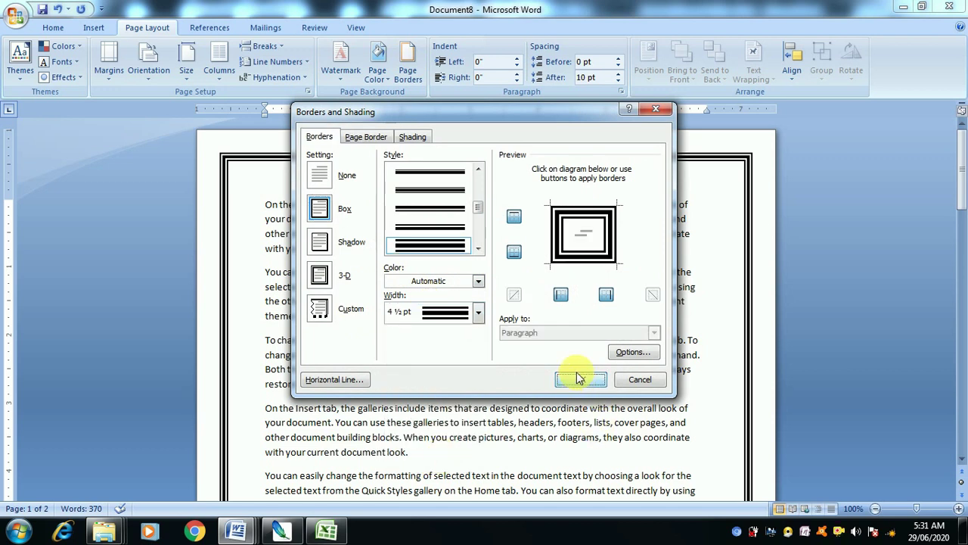
Step: Give the double-line page border a shadow
left_click(409, 69)
left_click(314, 241)
left_click(580, 379)
scroll(443, 368, "down", 5)
scroll(443, 368, "up", 5)
Step: Replace the border with the red-flower Art page border
left_click(409, 70)
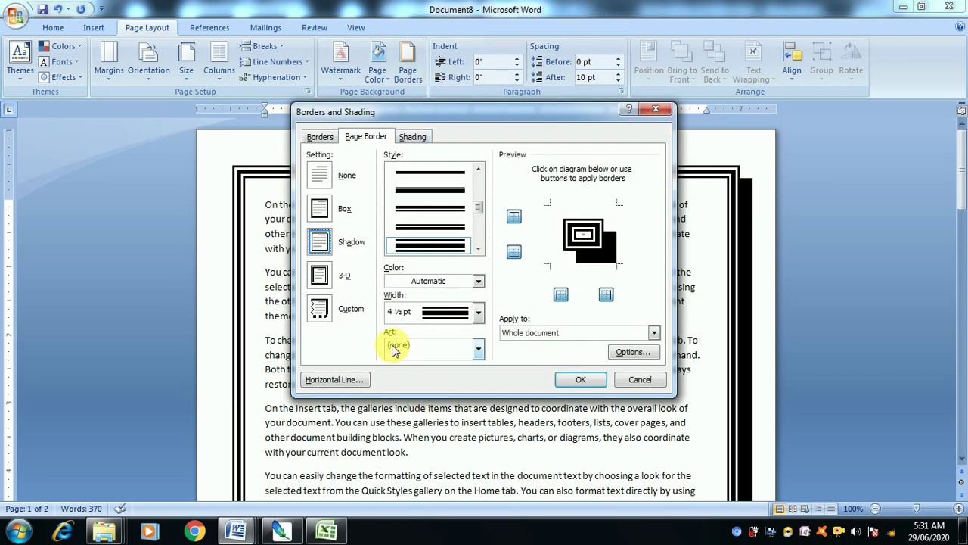
left_click(393, 350)
scroll(450, 409, "down", 3)
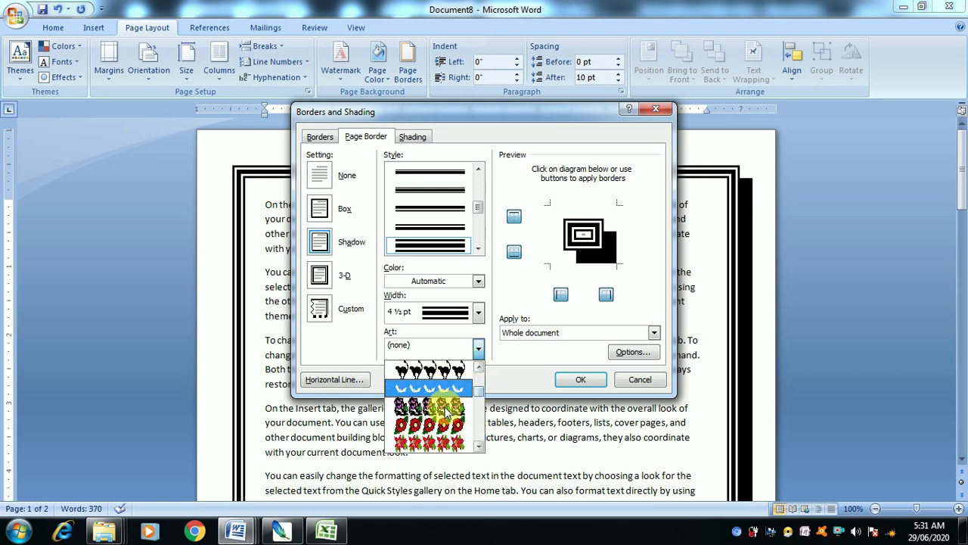
left_click(445, 425)
left_click(580, 382)
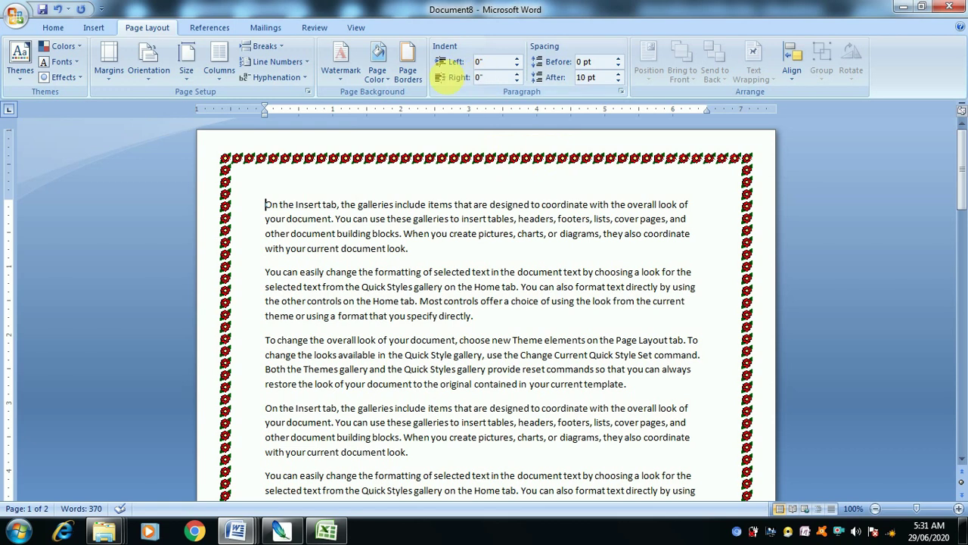
left_click(407, 60)
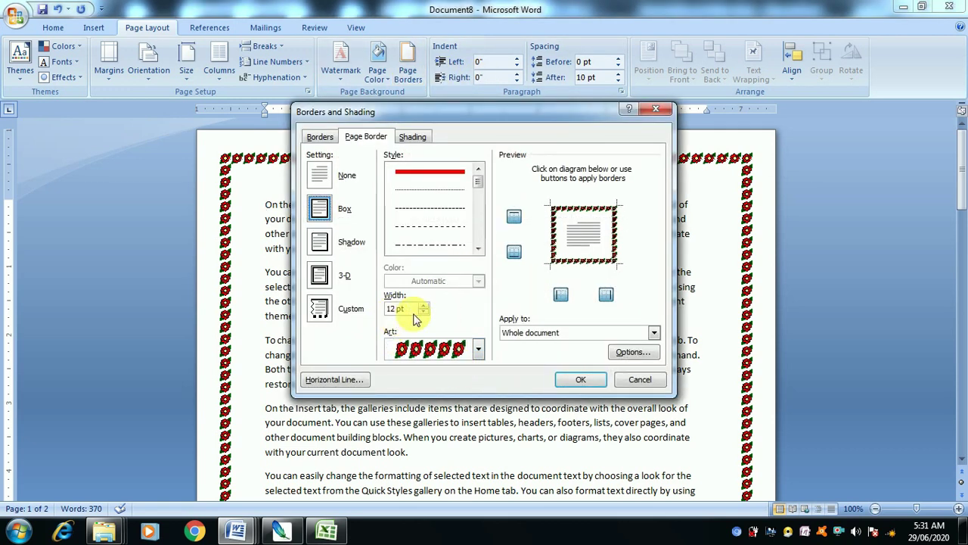
Step: Enlarge the flower page border to 31 pt and look over the pages
left_click(425, 306)
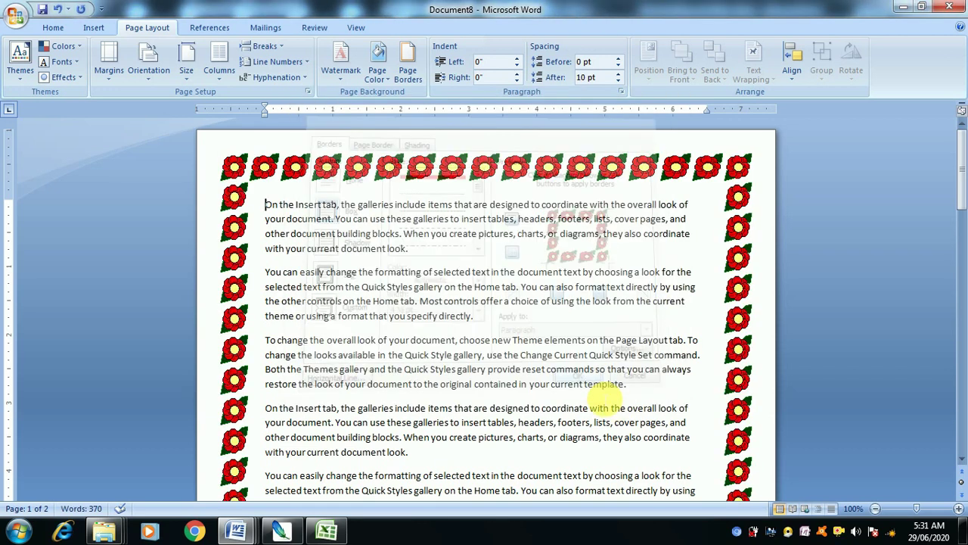
scroll(605, 412, "down", 10)
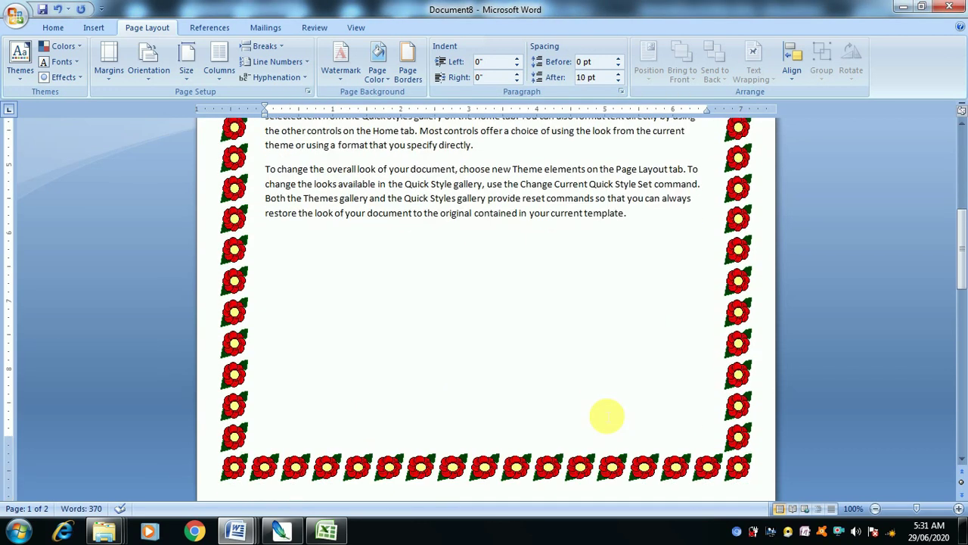
scroll(606, 415, "down", 3)
scroll(607, 415, "up", 1)
scroll(607, 415, "down", 10)
scroll(607, 415, "up", 4)
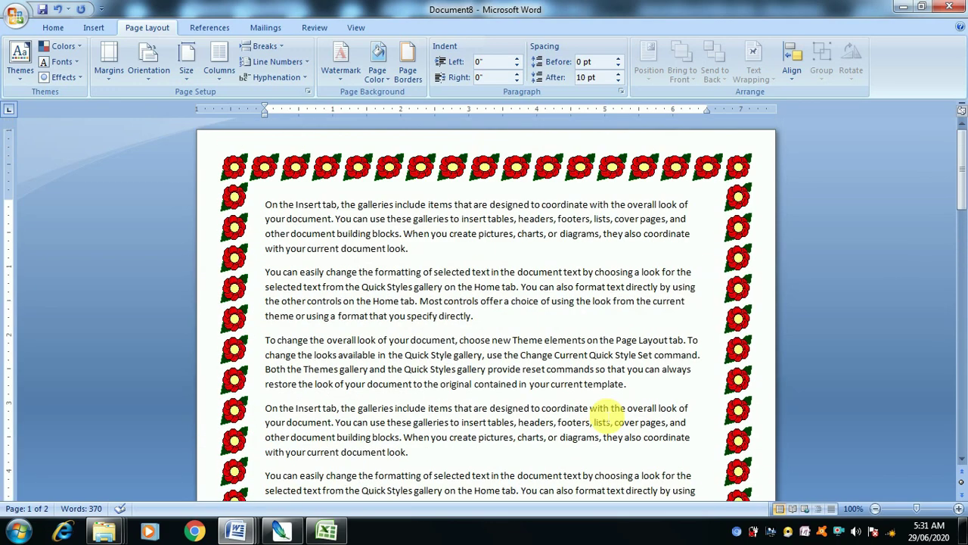
scroll(606, 413, "down", 2)
scroll(606, 412, "down", 3)
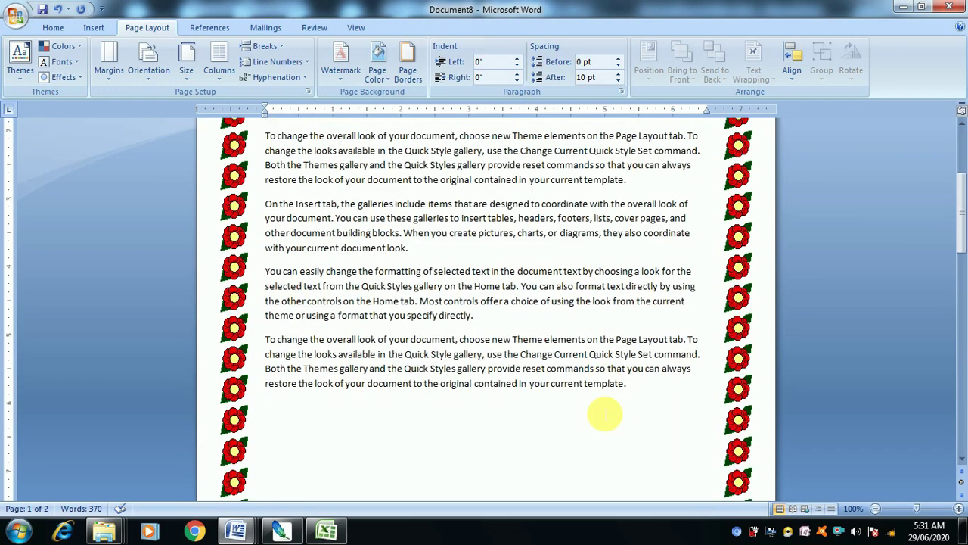
scroll(605, 412, "down", 3)
scroll(606, 414, "down", 1)
scroll(605, 413, "up", 10)
scroll(605, 413, "up", 1)
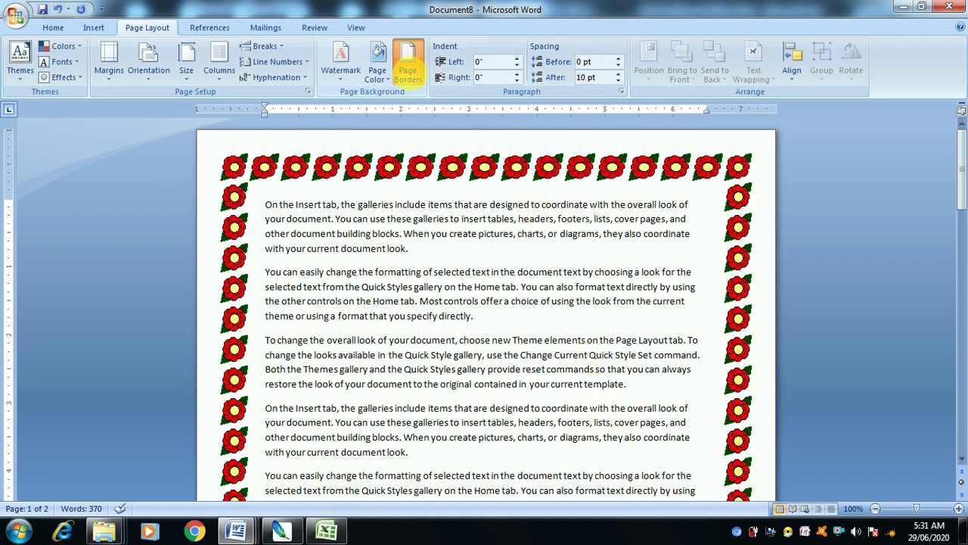
Step: Remove the top and bottom flower borders, leaving only the sides
left_click(408, 68)
left_click(513, 251)
left_click(513, 216)
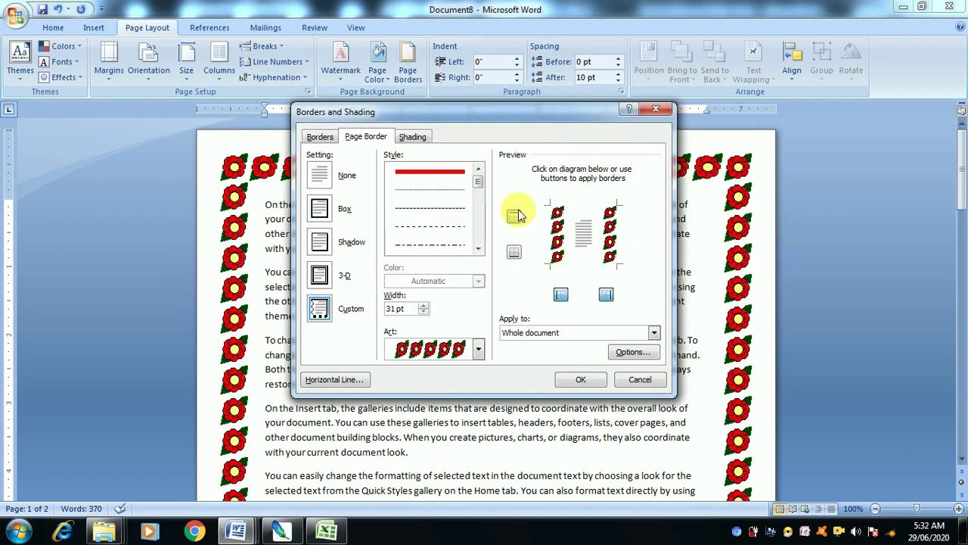
left_click(591, 386)
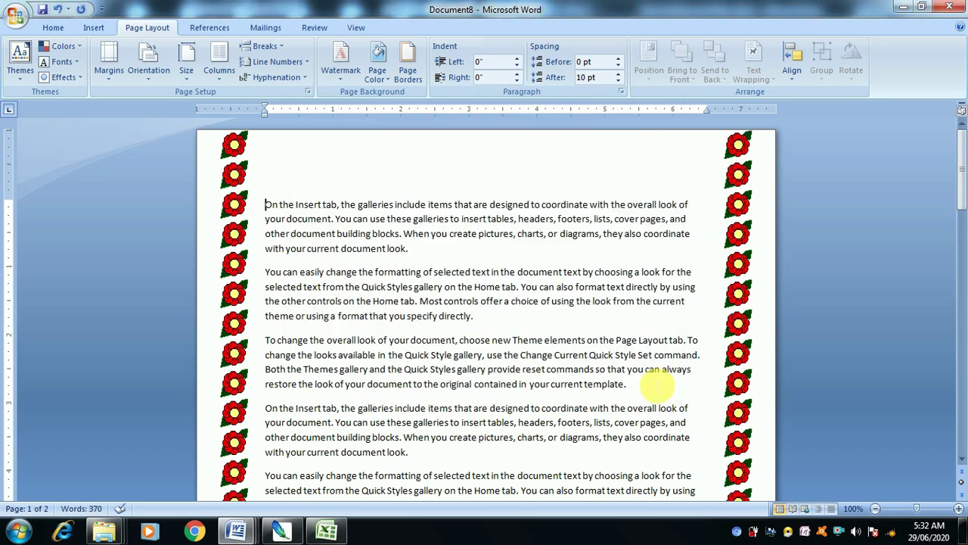
Step: Remove the page border entirely with the None setting
left_click(408, 65)
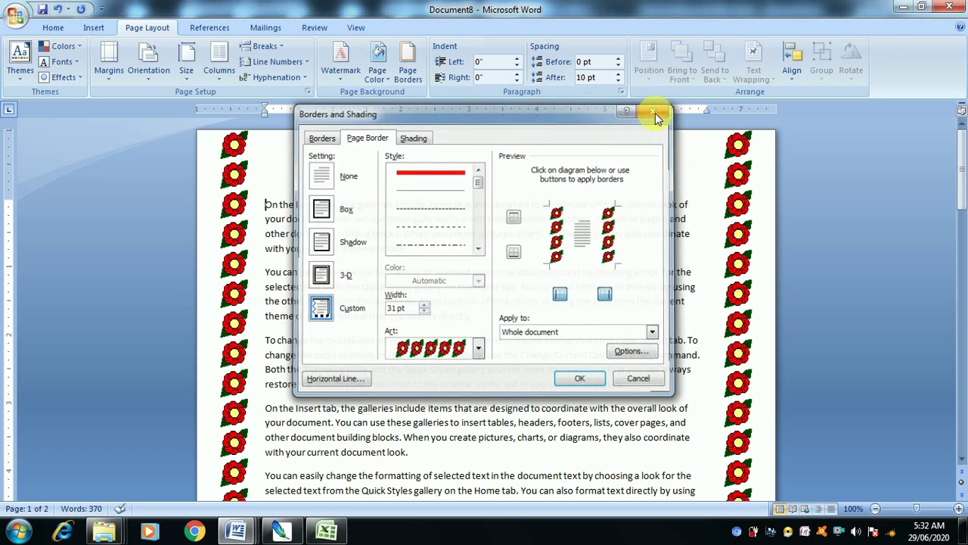
left_click(655, 110)
left_click(409, 72)
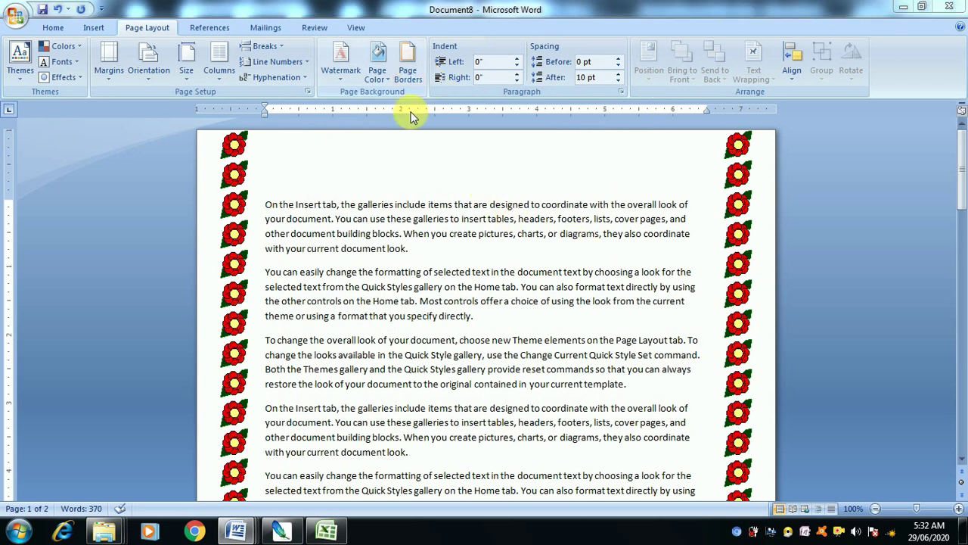
left_click(319, 175)
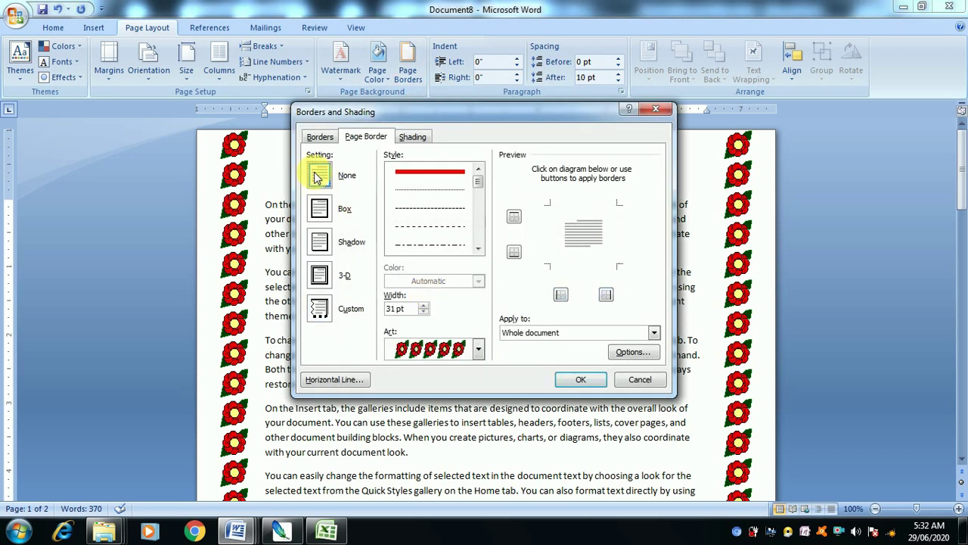
left_click(579, 380)
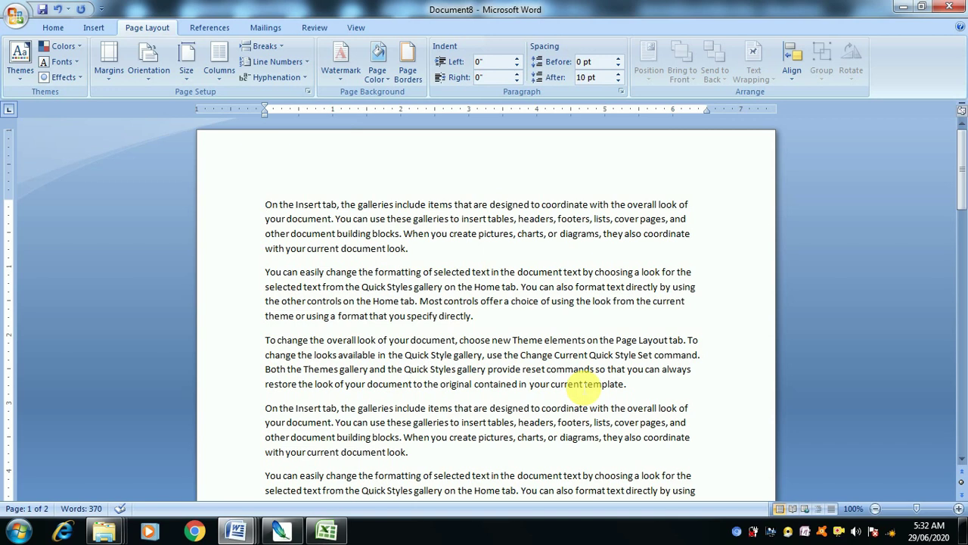
Step: Select all text and try a 0.4" left indent before resetting it to zero
key("ctrl+a")
left_click(517, 59)
left_click(517, 59)
left_click(517, 59)
left_click(517, 59)
left_click(516, 67)
left_click(517, 67)
left_click(516, 67)
left_click(516, 67)
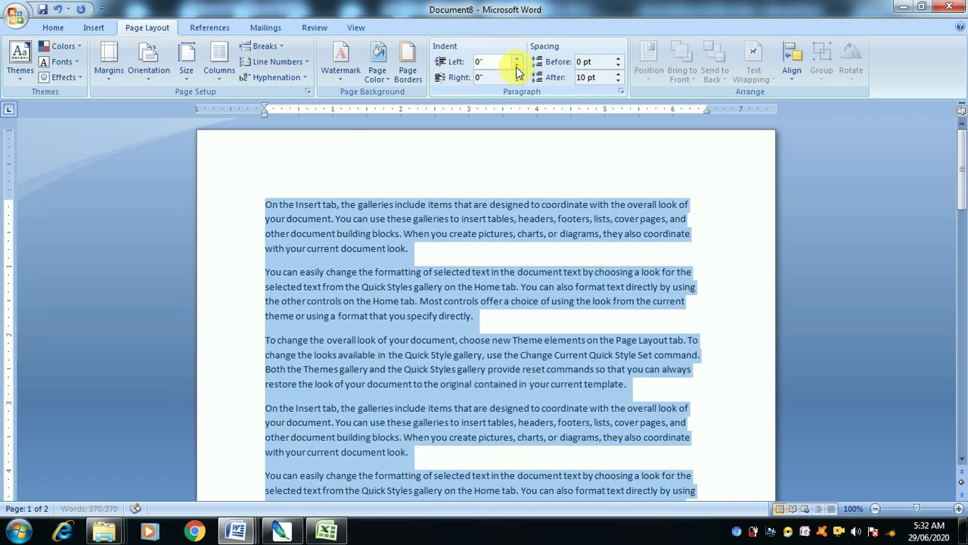
Step: Set 6 pt spacing before, 12 pt after and a 0.1" right indent, then delete all text
left_click(619, 82)
left_click(619, 82)
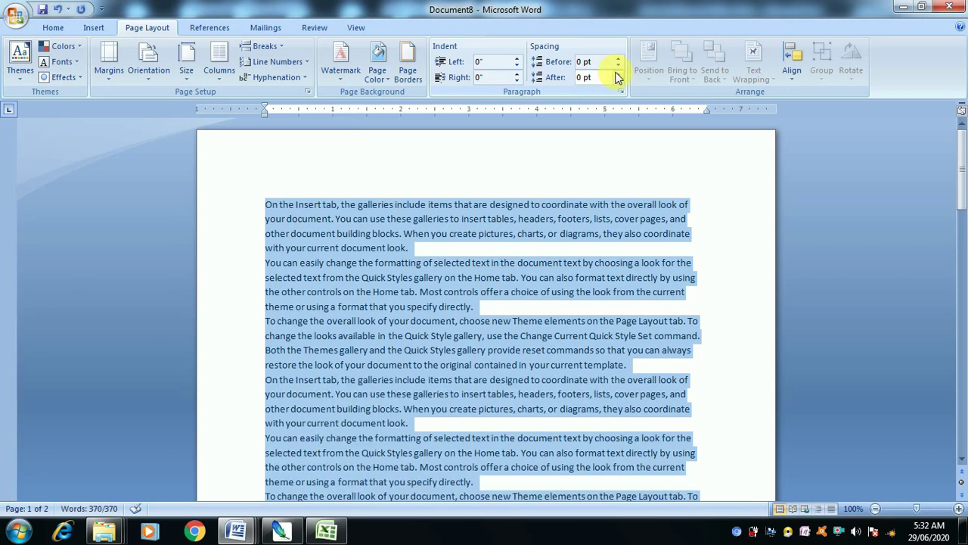
left_click(618, 73)
left_click(618, 73)
left_click(618, 64)
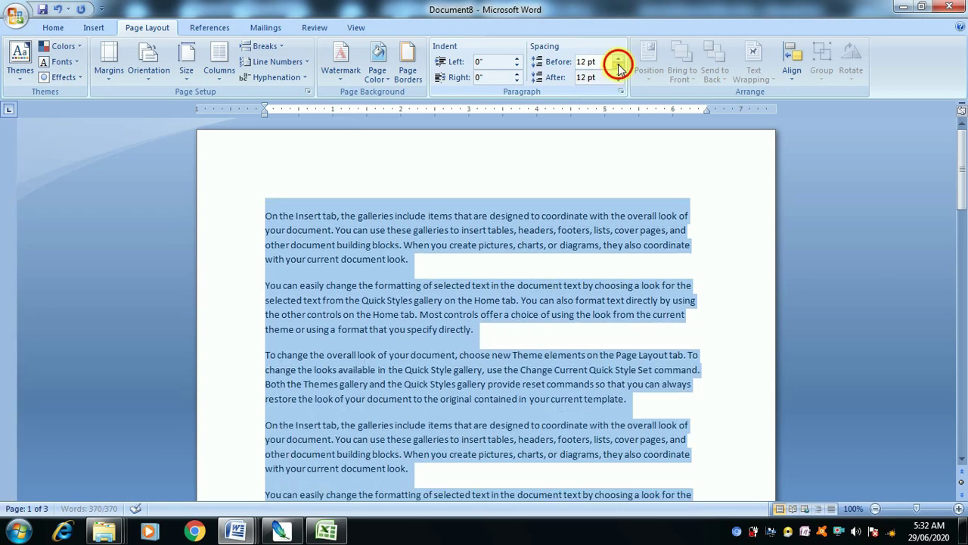
left_click(516, 74)
left_click(516, 73)
left_click(516, 81)
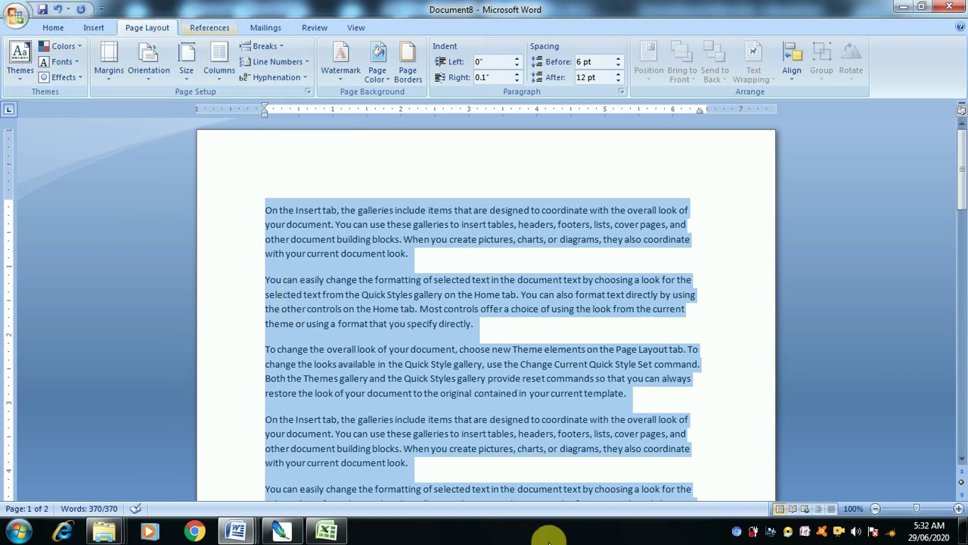
left_click(210, 28)
key("Delete")
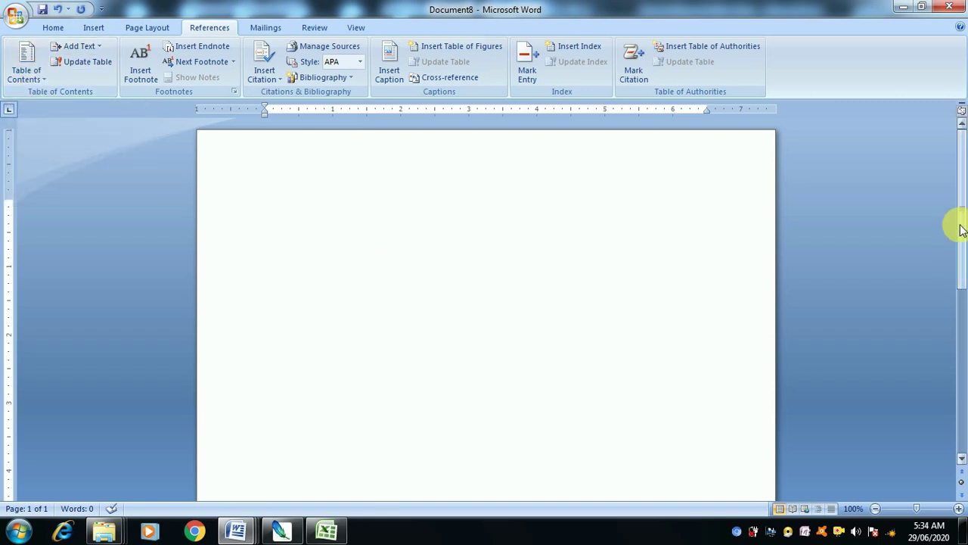
Step: Scroll through the emptied document to check it, then bring up the View tab
mouse_move(962, 224)
left_mouse_down()
mouse_move(958, 395)
mouse_move(958, 190)
left_mouse_up()
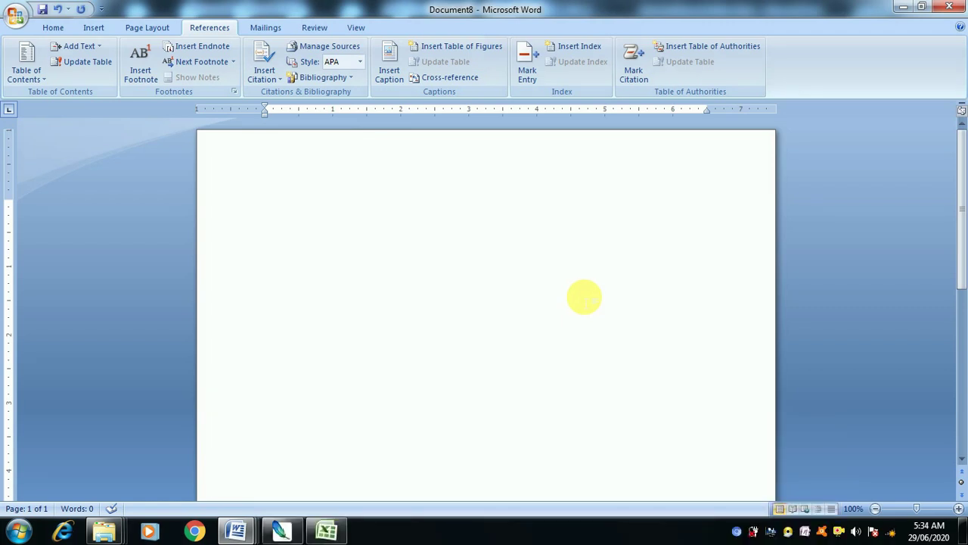
scroll(584, 297, "down", 10)
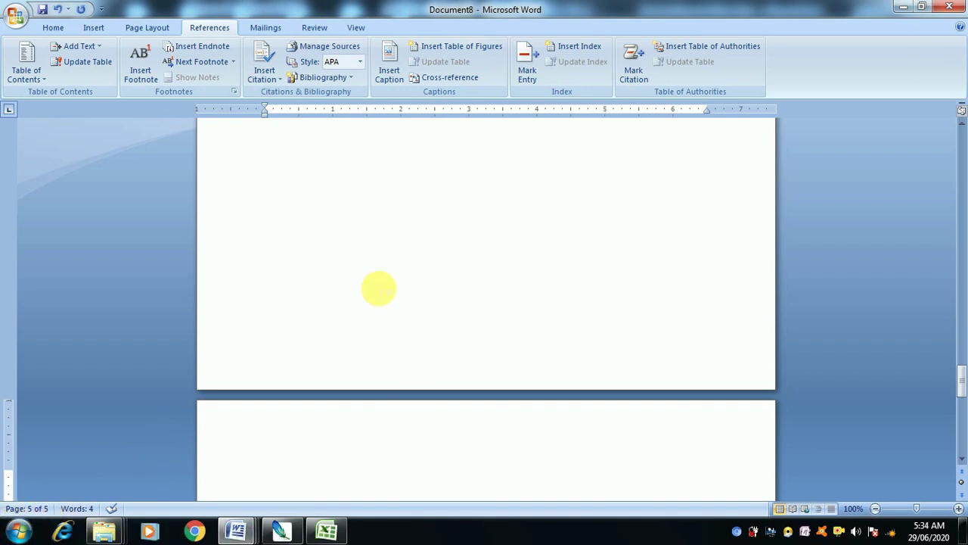
left_click(355, 27)
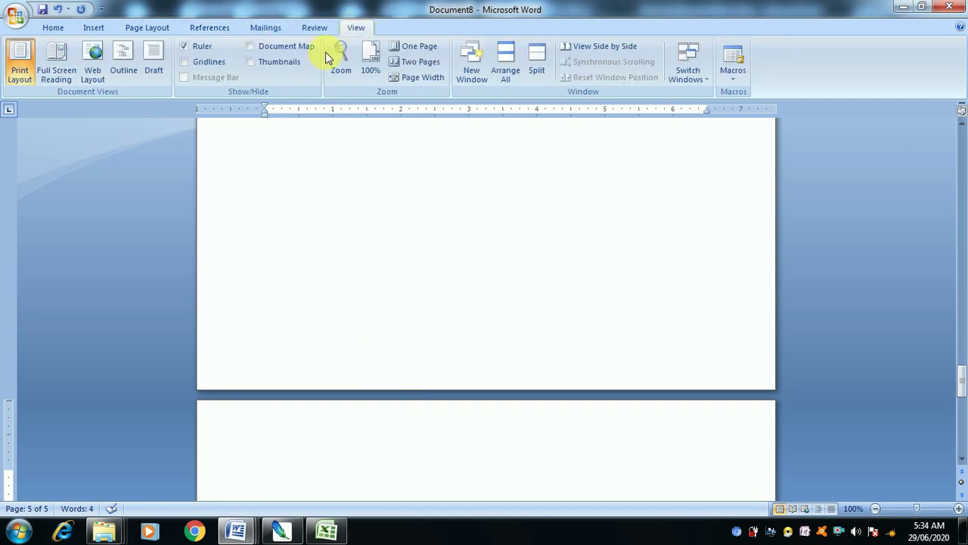
Step: Show page thumbnails and put CHPATER-1 with =RAND() sample paragraphs on page 2
left_click(273, 64)
left_click_drag(119, 308, 120, 152)
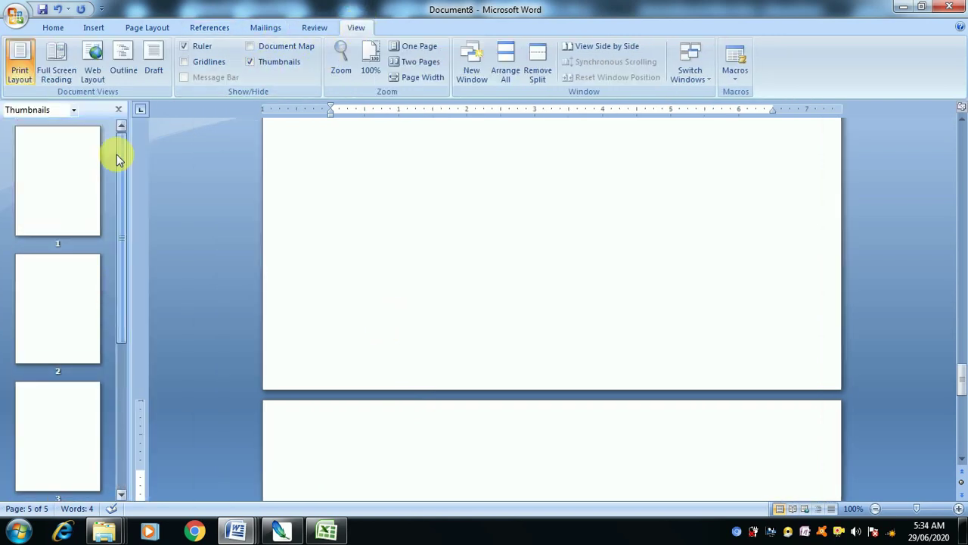
left_click(78, 187)
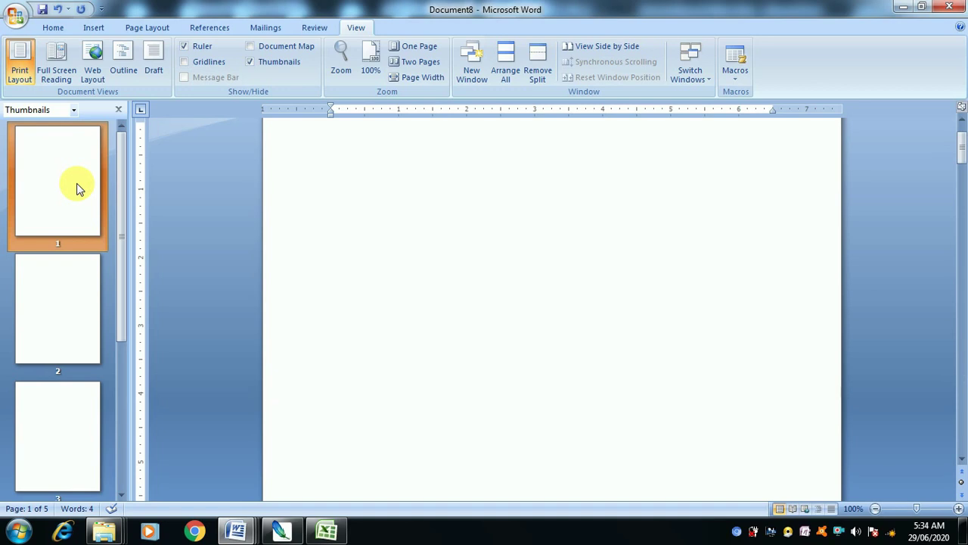
left_click(60, 283)
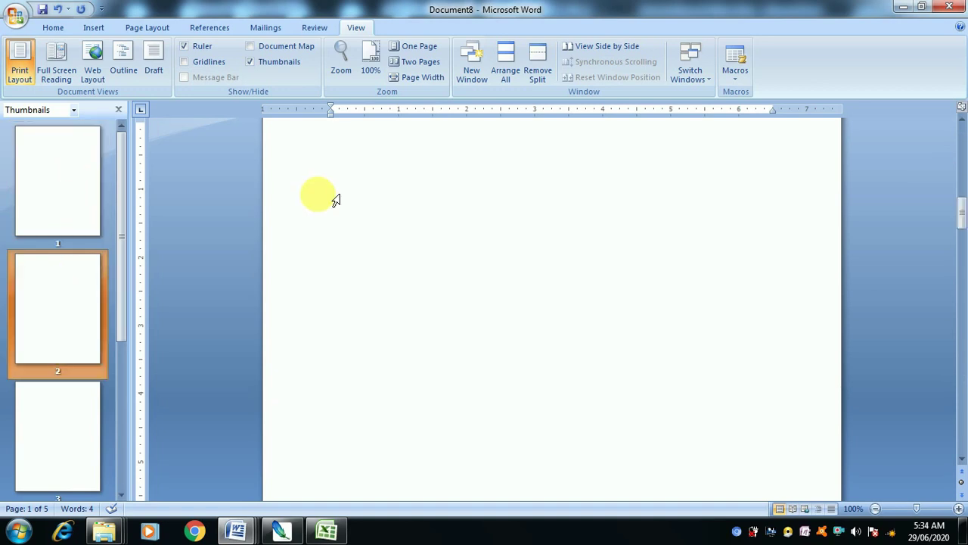
type("c")
type("=RAND()")
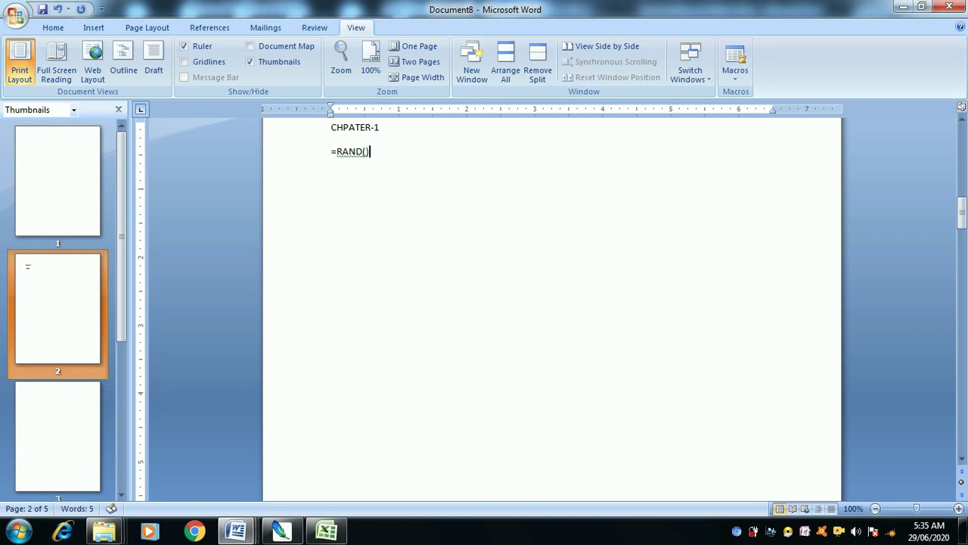
key("Return")
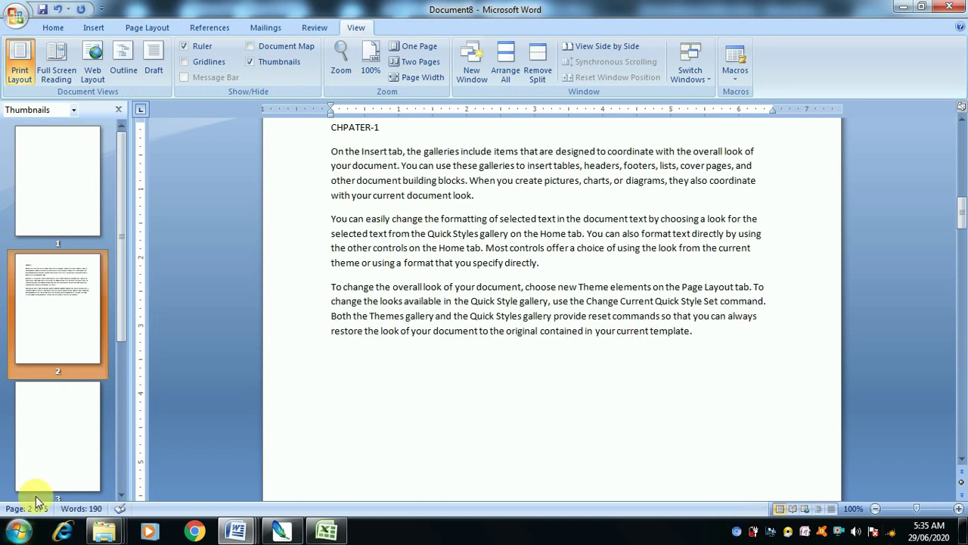
Step: Put CHAPTER-2 with =LOREM() paragraphs on page 3 and title page 4 CHAPTER-3
left_click(53, 429)
type("CHAPTER-2")
type("=LOREM()")
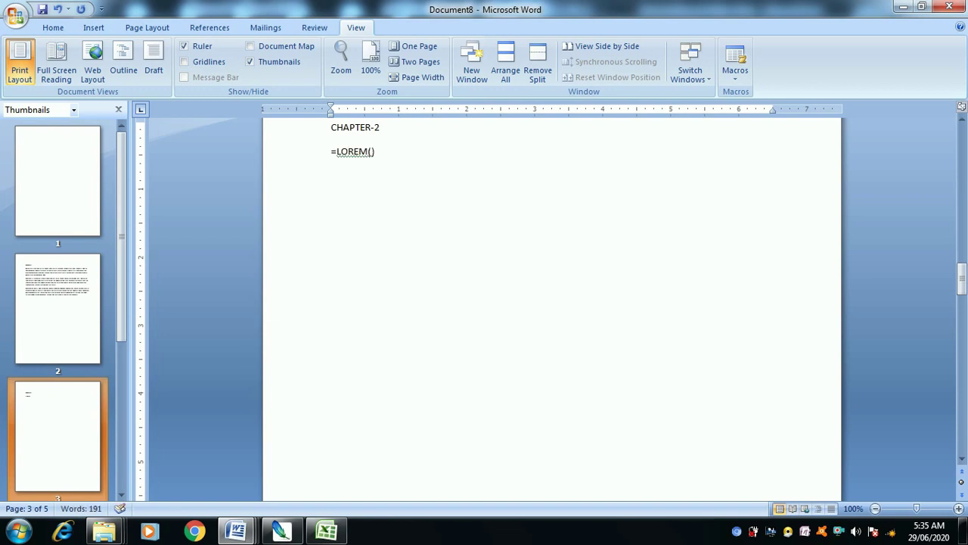
key("Return")
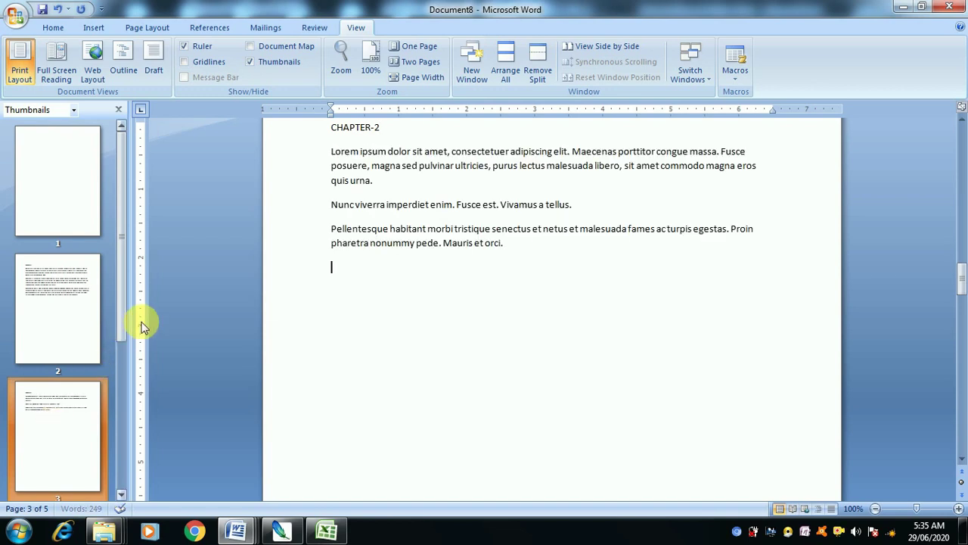
left_click_drag(123, 320, 106, 432)
left_click(72, 374)
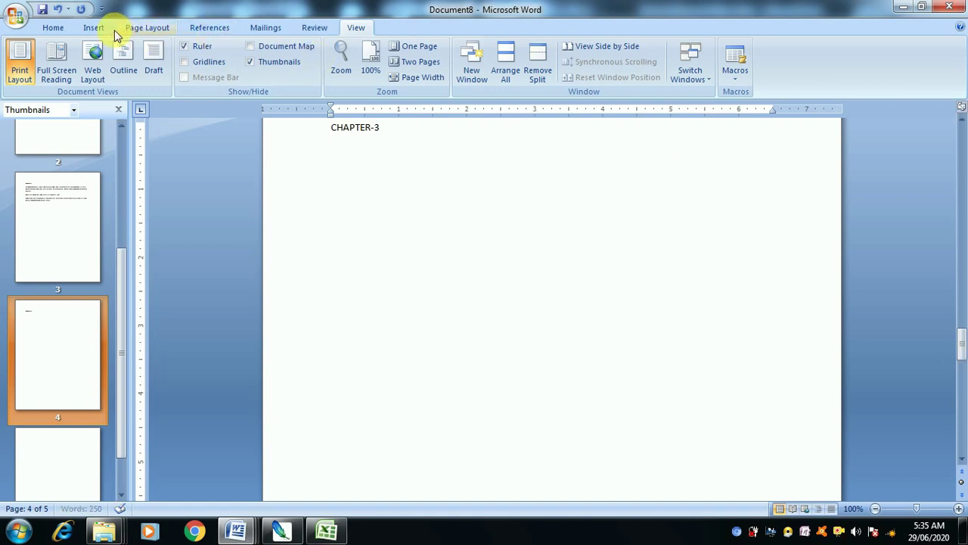
Step: Insert the 120 logo picture from the Desktop under CHAPTER-3 on page 4
left_click(94, 28)
left_click(153, 66)
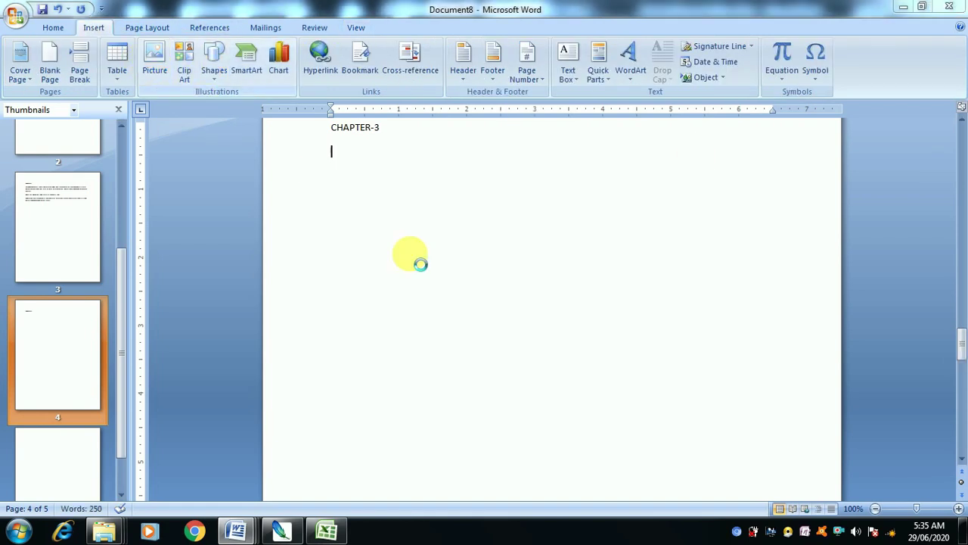
left_click(76, 133)
left_click_drag(472, 119, 438, 268)
left_click(298, 134)
left_click(359, 318)
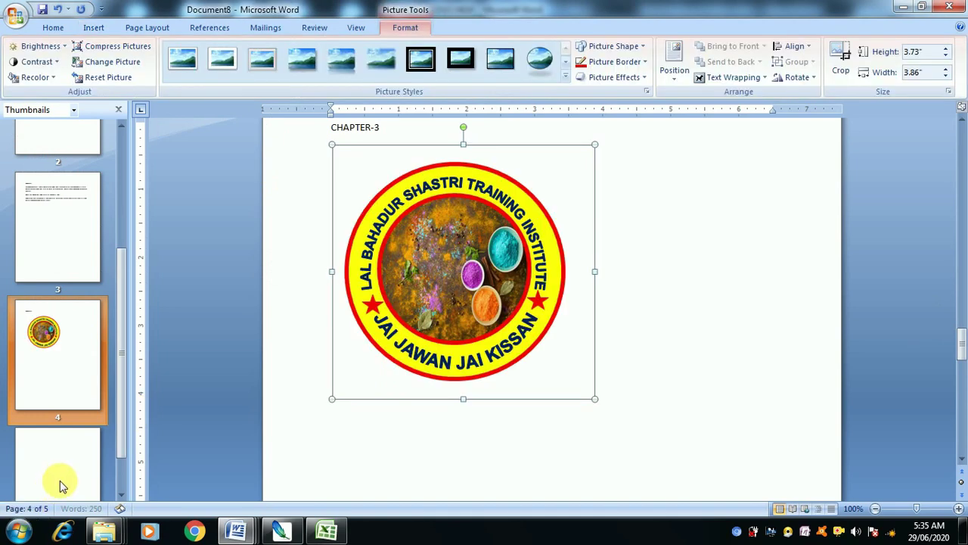
Step: Title page 5 CHAPTER-4 and draw a purple-styled rectangle square below it
left_click(61, 474)
type("CHAPTER-4")
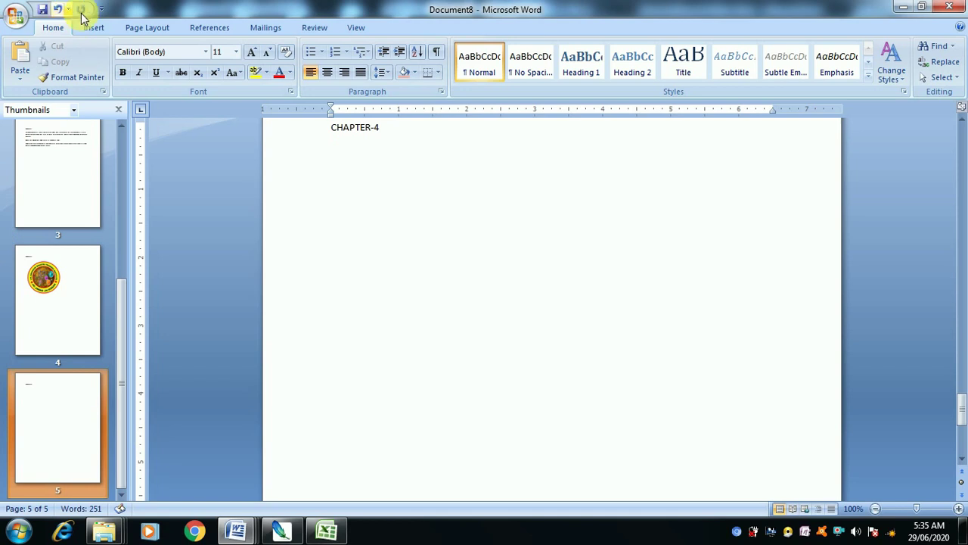
left_click(93, 29)
left_click(212, 76)
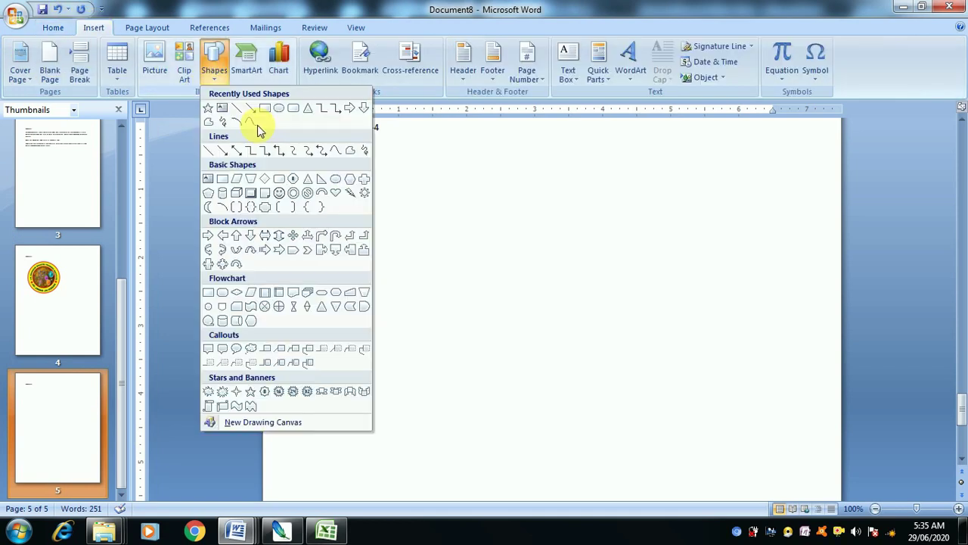
left_click(270, 111)
left_click_drag(356, 187, 575, 394)
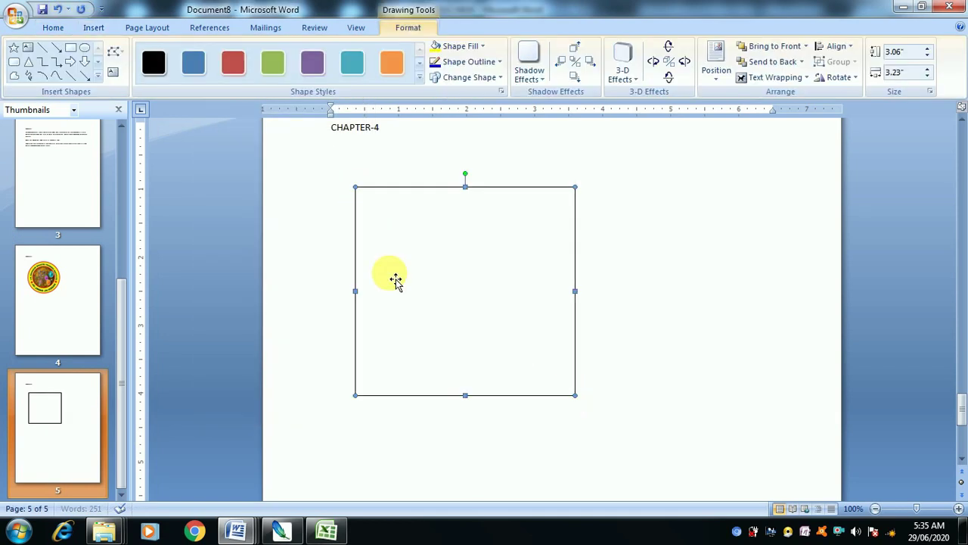
left_click(312, 62)
left_click_drag(121, 317, 121, 132)
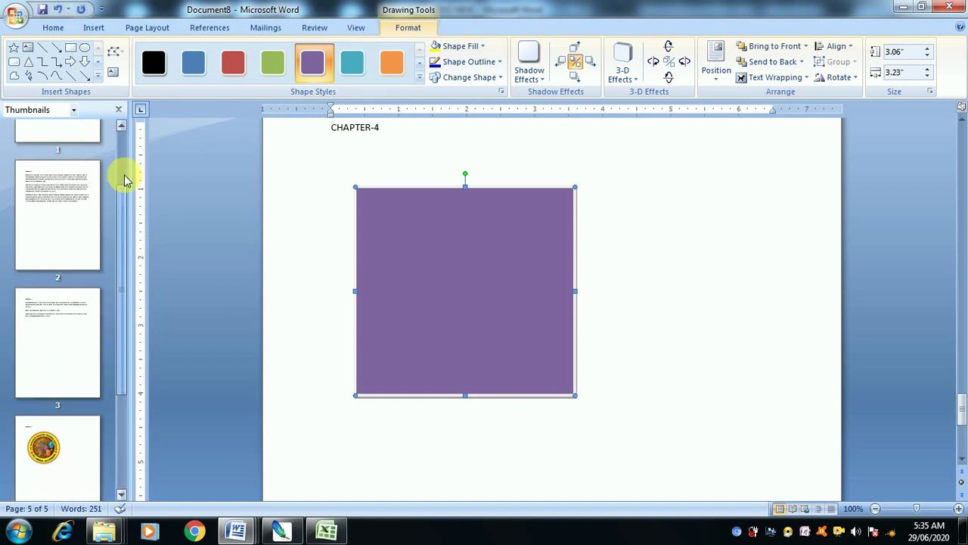
left_click(78, 158)
left_click(63, 305)
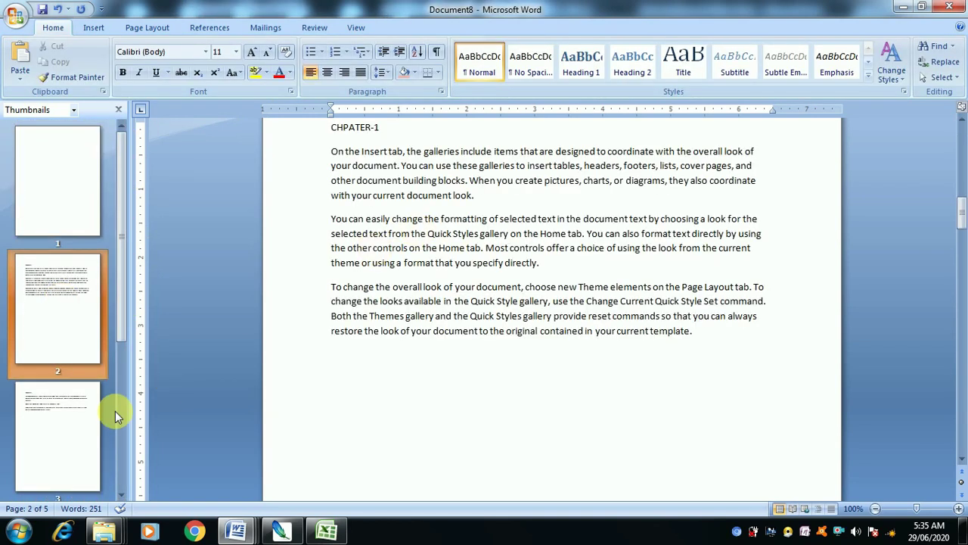
Step: Review pages 3–5, then mark the CHPATER-1 title as a Level 1 contents entry
left_click(60, 413)
scroll(102, 417, "down", 3)
scroll(97, 432, "down", 2)
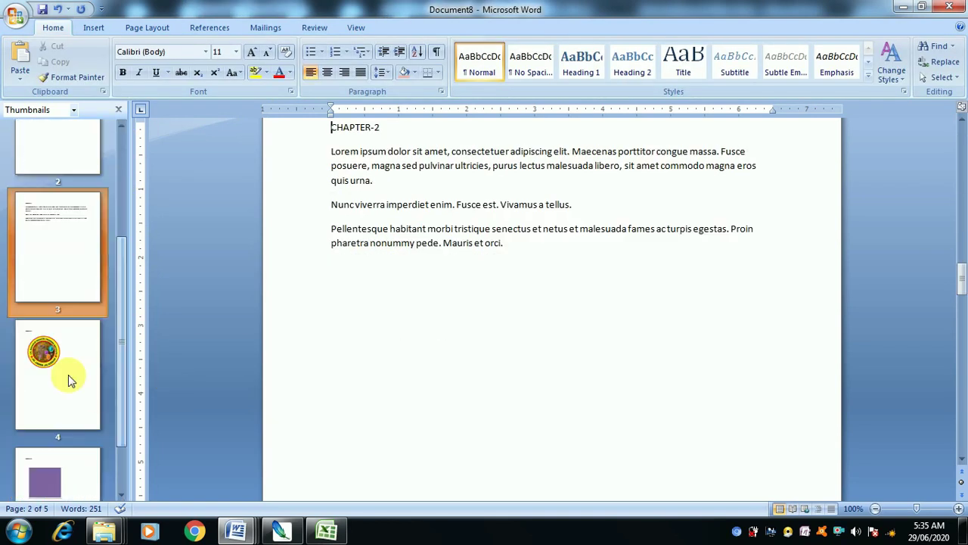
left_click(94, 416)
left_click(71, 469)
left_click_drag(117, 448, 130, 242)
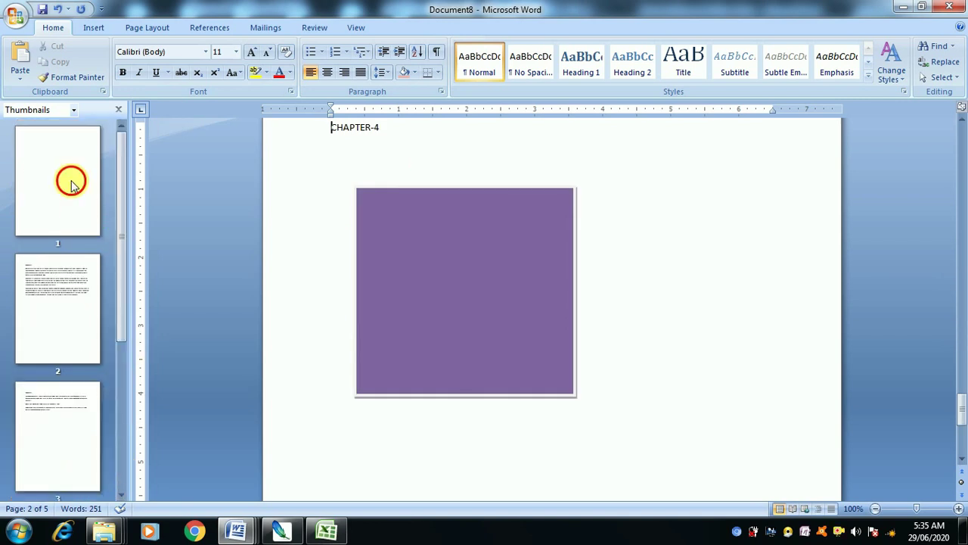
left_click(81, 205)
left_click_drag(380, 128, 331, 128)
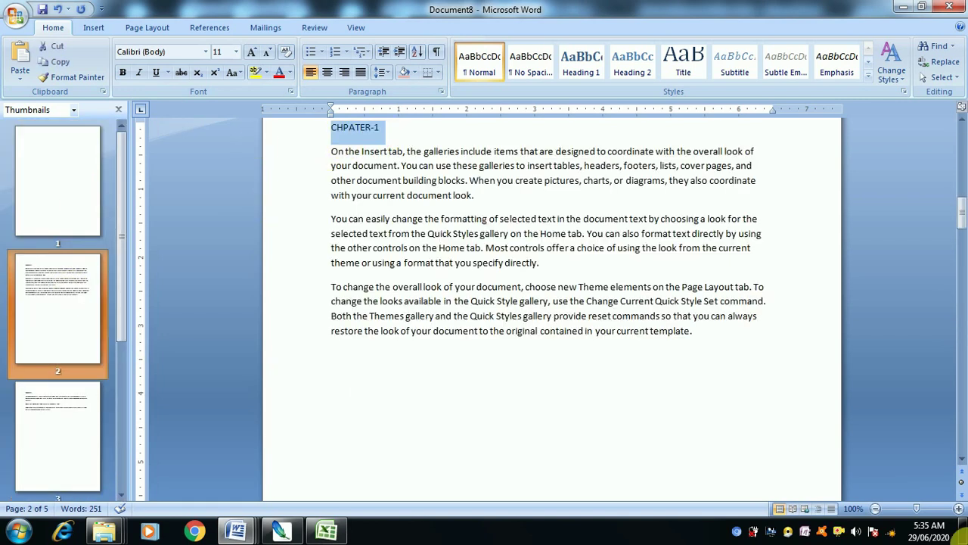
left_click(210, 27)
left_click(79, 46)
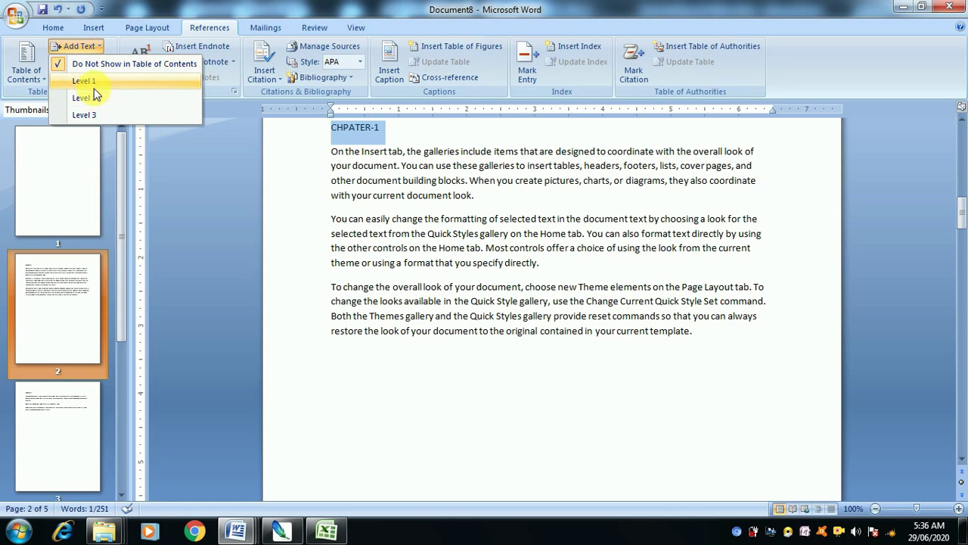
left_click(82, 83)
Step: Mark the CHAPTER-2 title as a Level 1 contents entry
left_click(52, 428)
left_click_drag(382, 128, 313, 130)
left_click(105, 47)
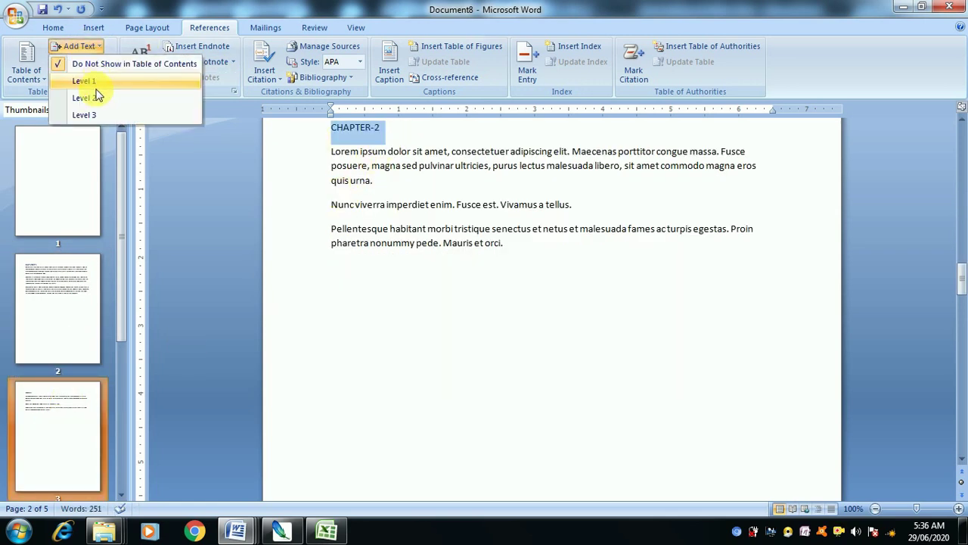
left_click(94, 83)
scroll(82, 356, "down", 1)
scroll(83, 363, "down", 1)
scroll(83, 363, "down", 2)
Step: Mark the CHAPTER-3 and CHAPTER-4 titles as Level 1 contents entries
left_click(91, 335)
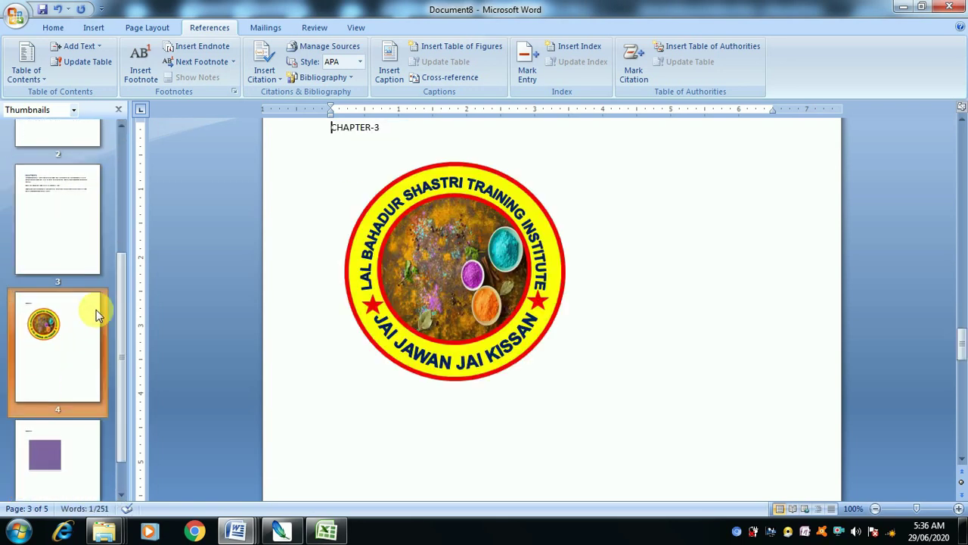
left_click(272, 130)
left_click(84, 46)
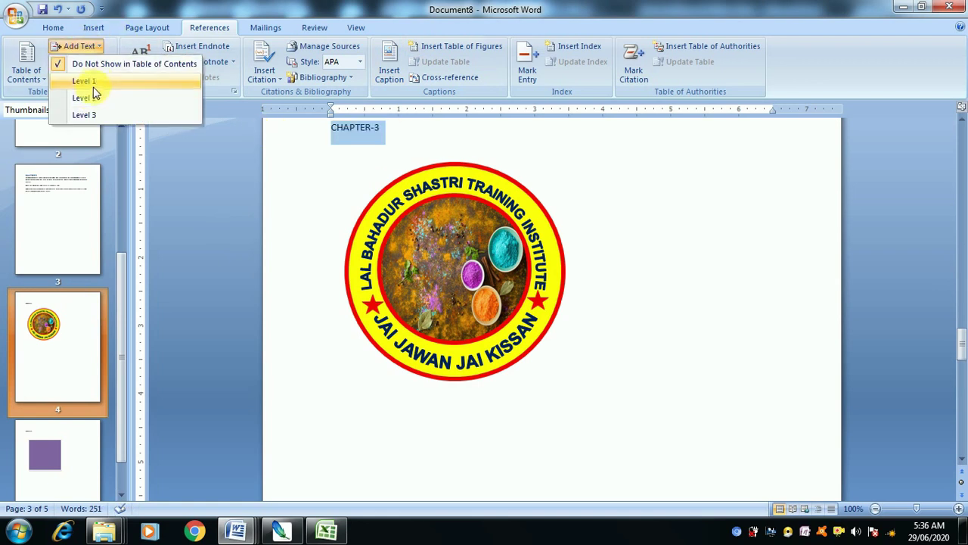
left_click(96, 83)
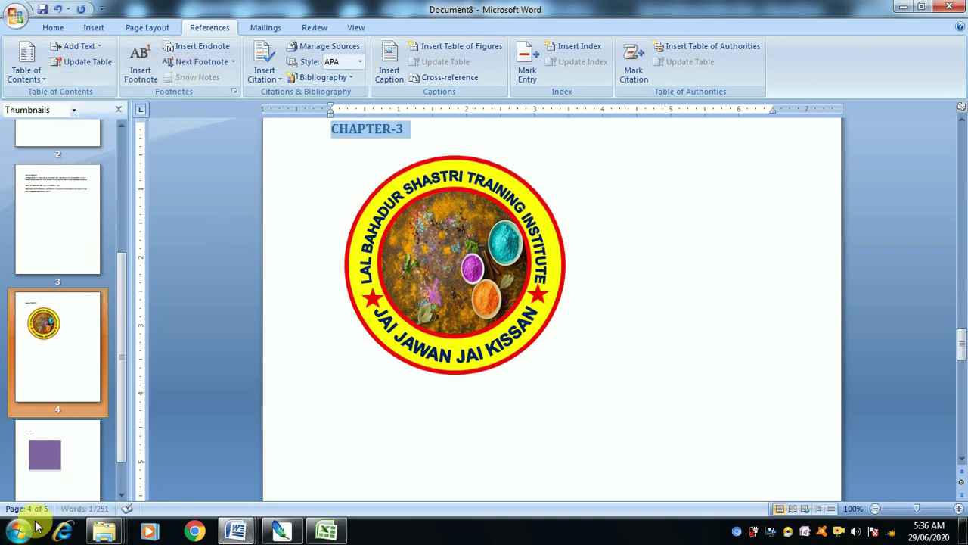
left_click(61, 465)
left_click(257, 140)
left_click(83, 46)
left_click(87, 83)
left_click_drag(125, 321, 124, 126)
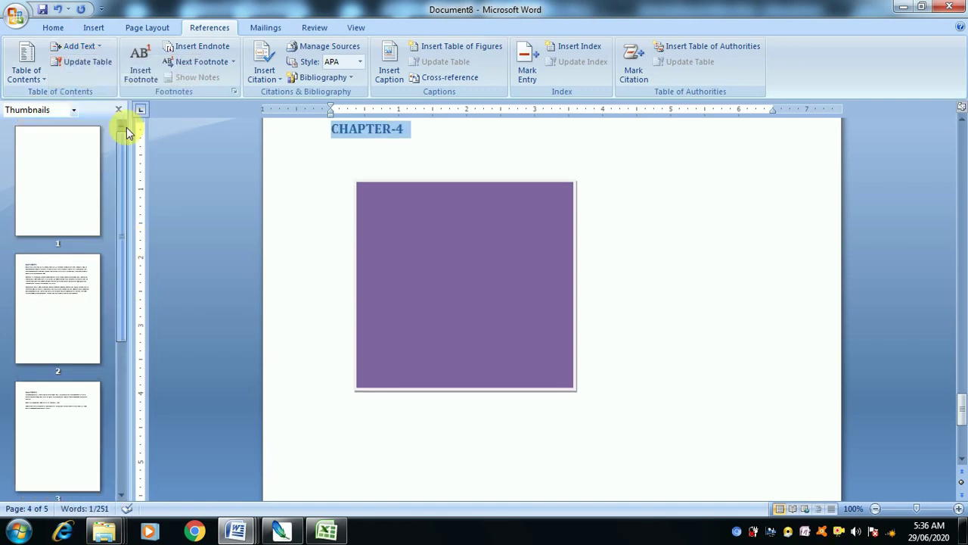
left_click(68, 147)
left_click(38, 75)
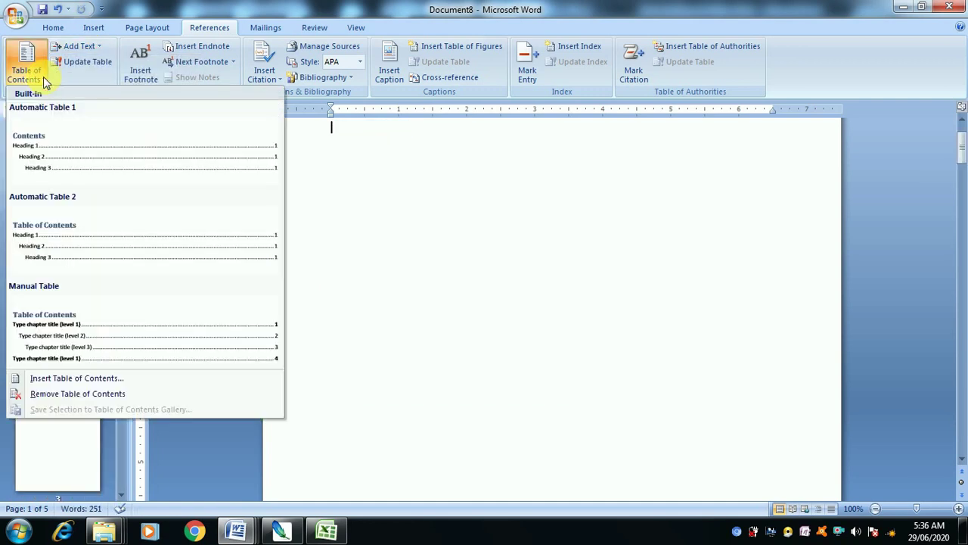
Step: Insert a Fancy-format table of contents on page 1 and hide the thumbnails pane
left_click(61, 377)
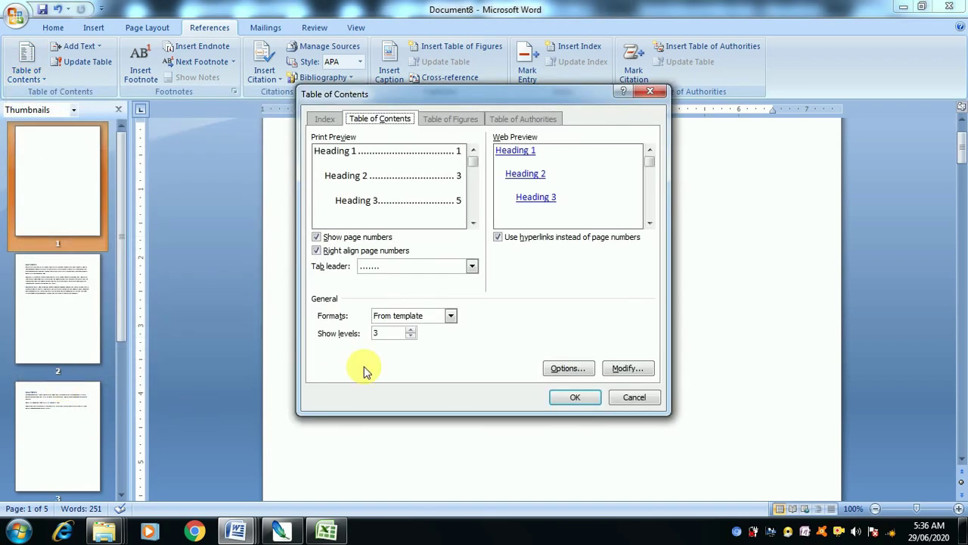
left_click(400, 316)
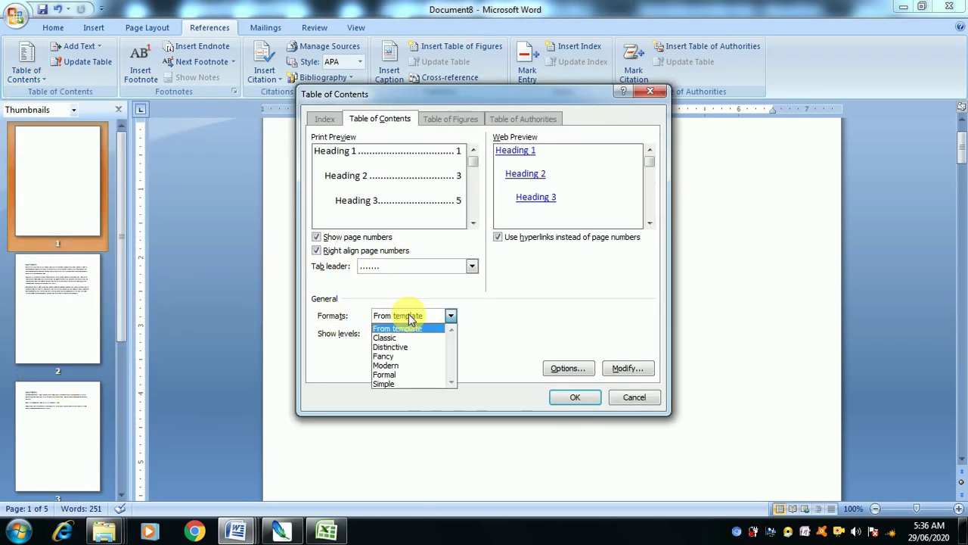
left_click(390, 355)
left_click(576, 398)
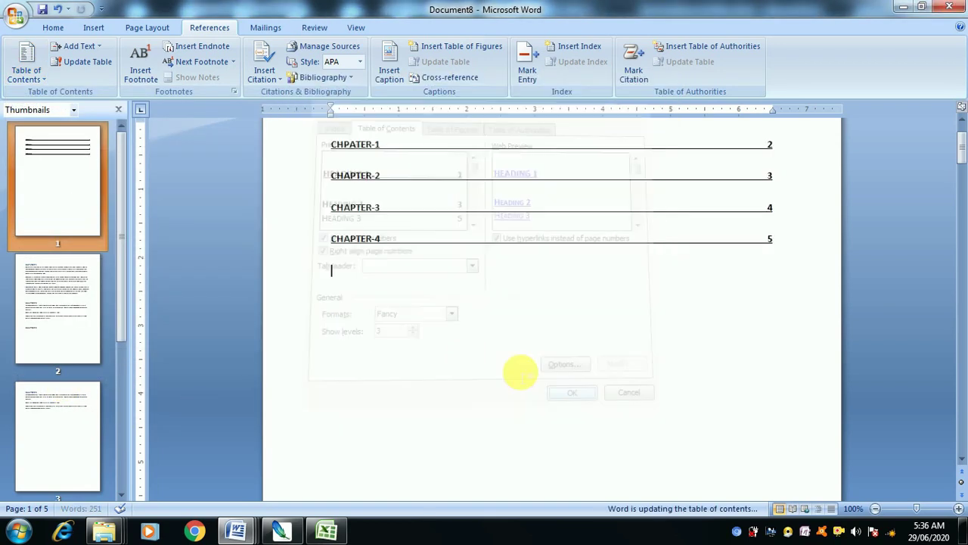
left_click(117, 110)
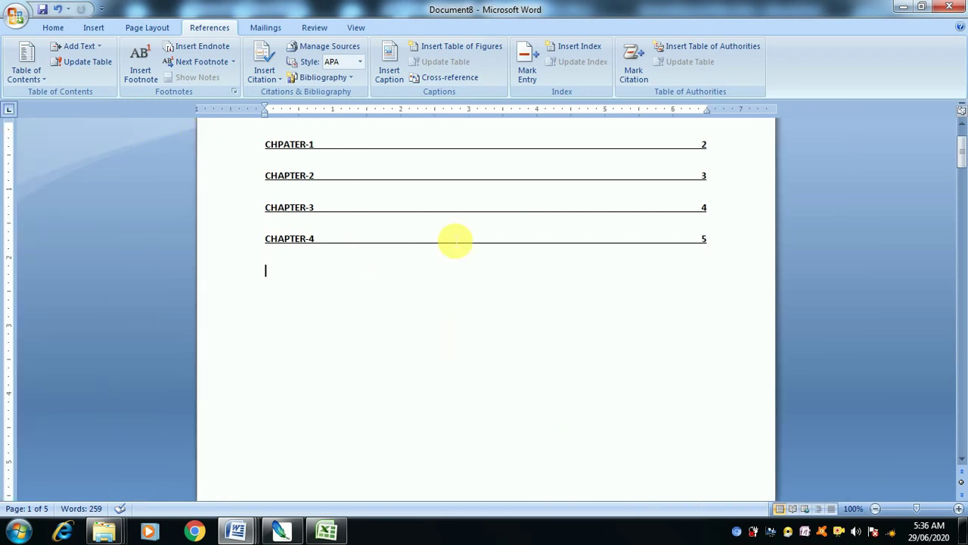
scroll(565, 478, "up", 2)
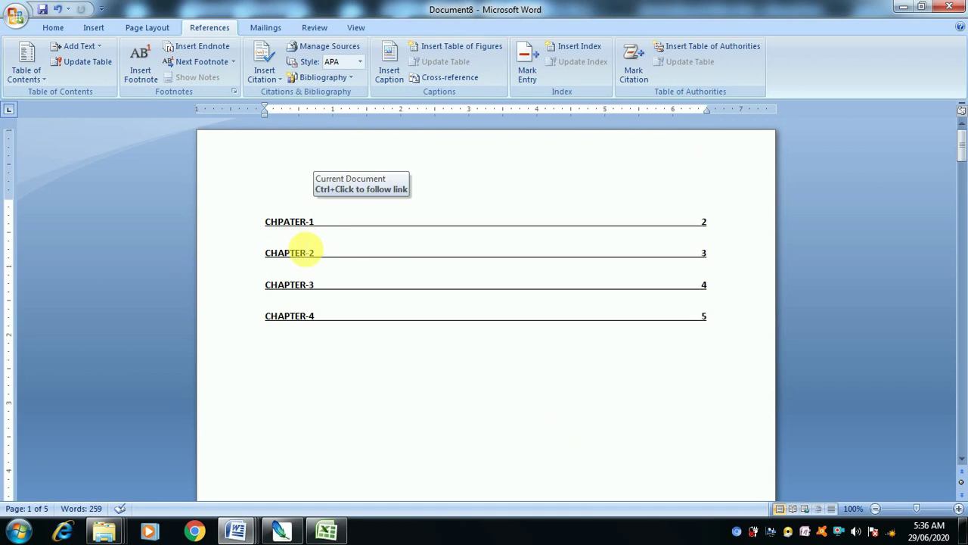
Step: Follow the CHAPTER-3 and CHAPTER-4 contents links, returning to the contents between, ending on page 5
left_click(450, 411)
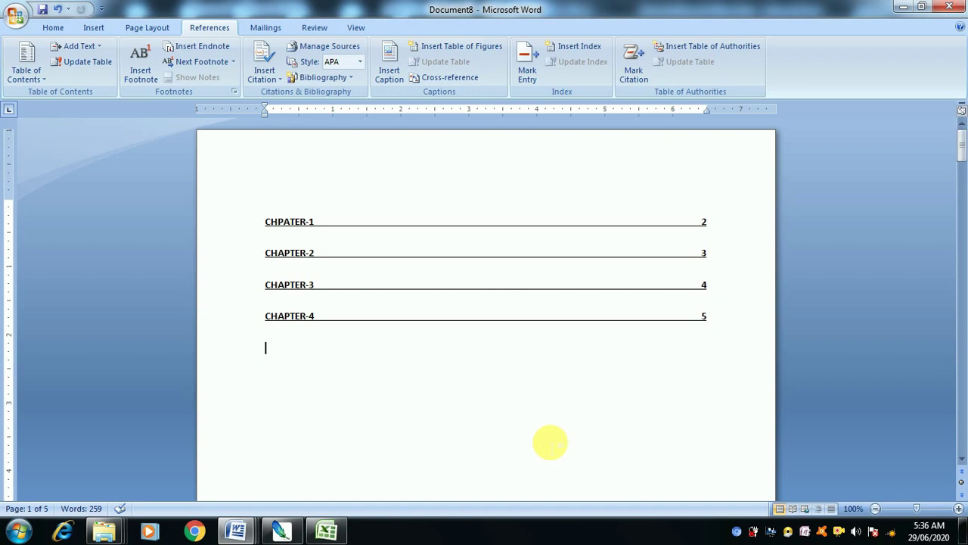
mouse_move(959, 148)
left_mouse_down()
mouse_move(964, 189)
mouse_move(962, 121)
left_mouse_up()
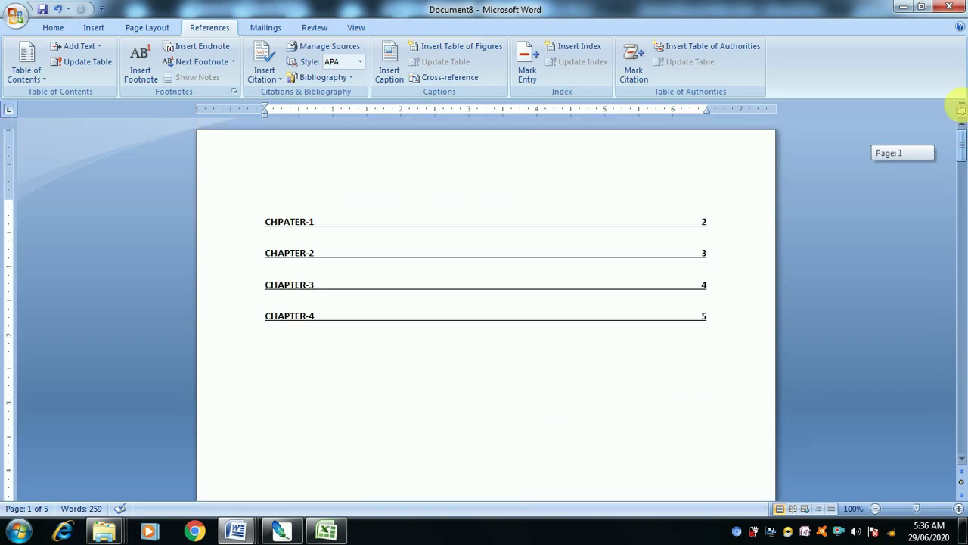
left_click(295, 292, "ctrl")
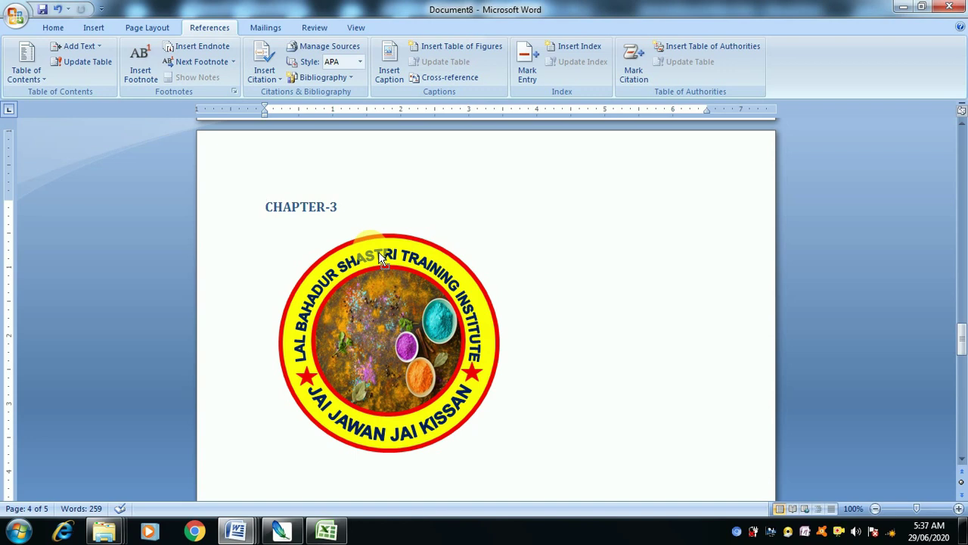
key("ctrl+Home")
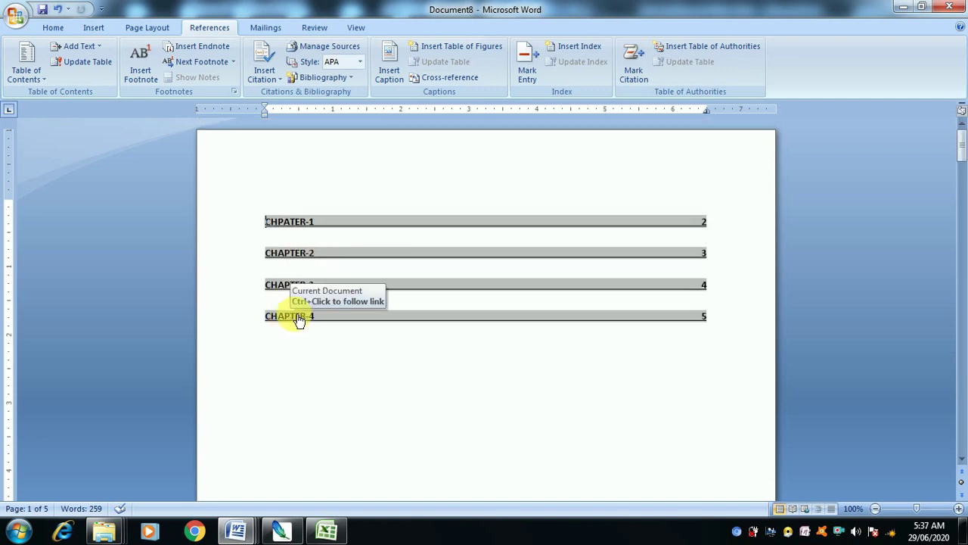
left_click(299, 321, "ctrl")
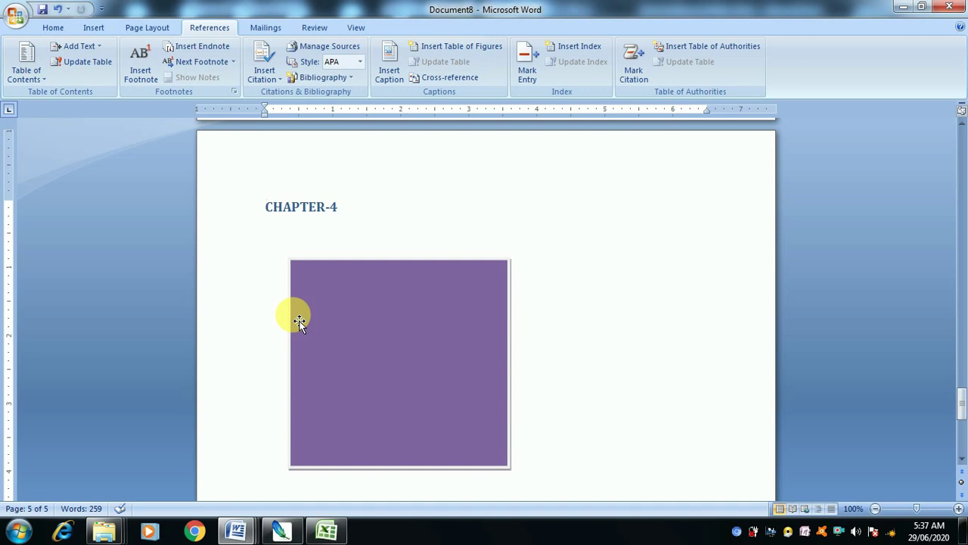
key("ctrl+Home")
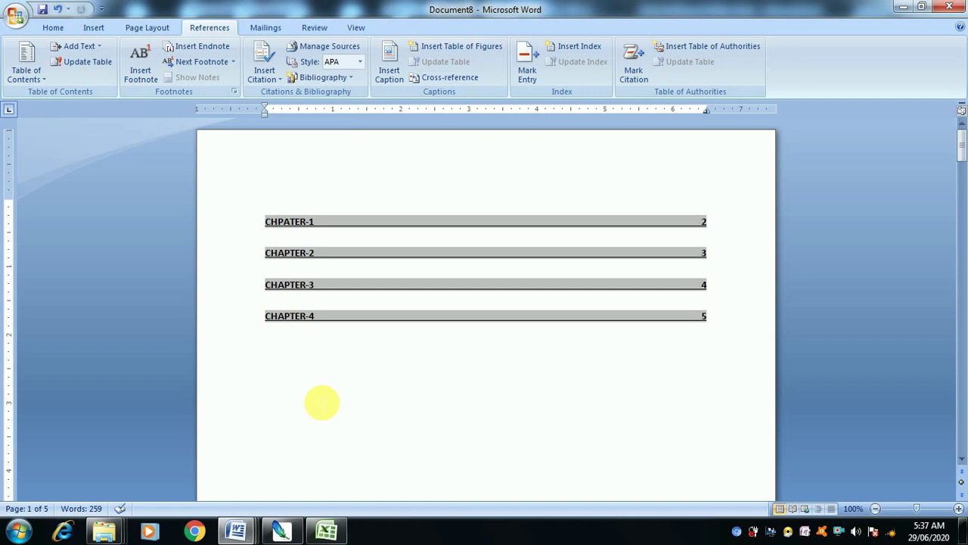
key("ctrl+End")
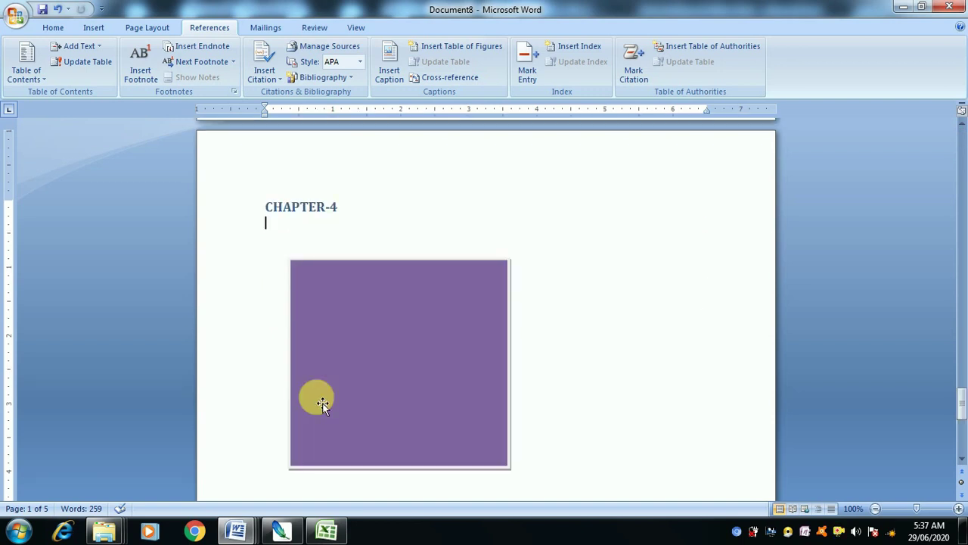
scroll(322, 404, "down", 4)
scroll(313, 404, "up", 2)
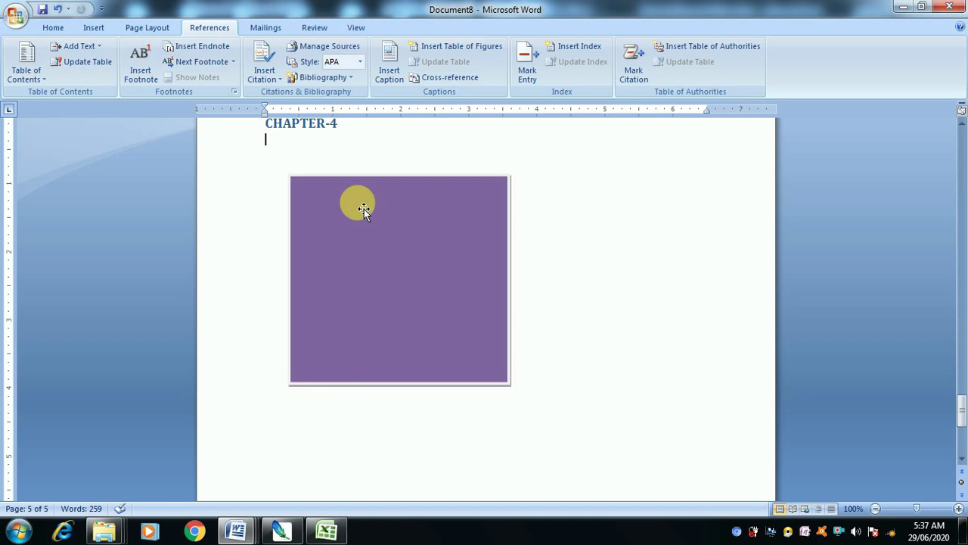
Step: Add a new page after CHAPTER-4 titled CHAPTER-5 with =LOREM() placeholder paragraphs
scroll(352, 443, "down", 1)
left_click(342, 466)
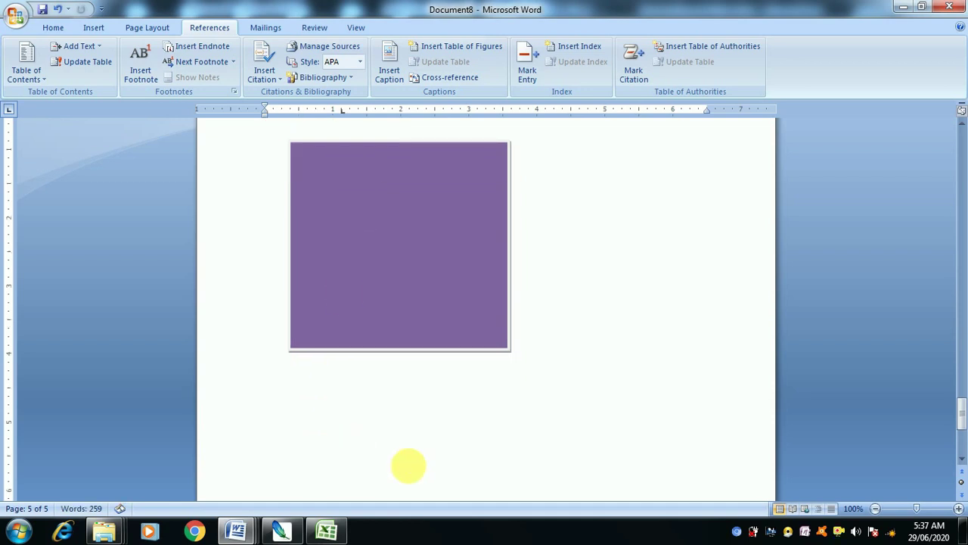
key("ctrl+Return")
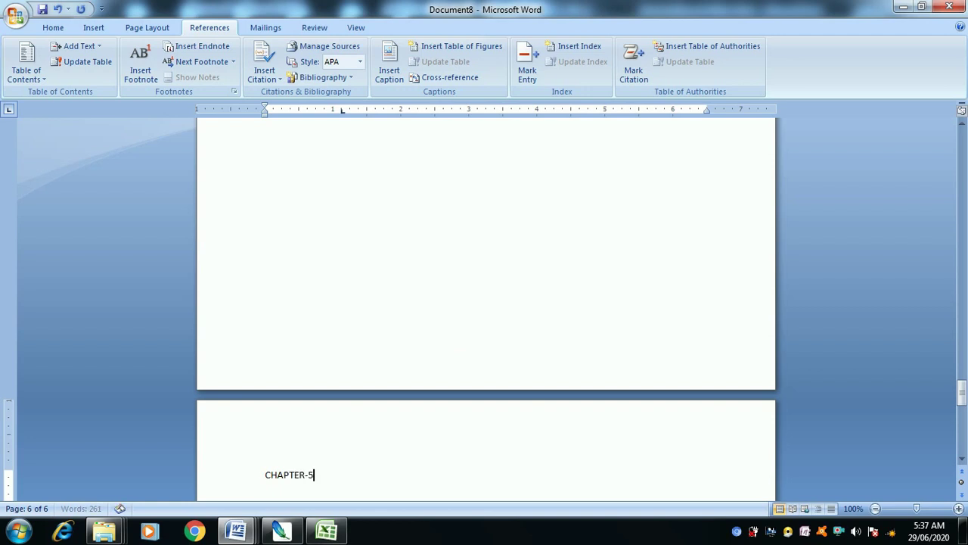
key("Return")
type("=LOREM()")
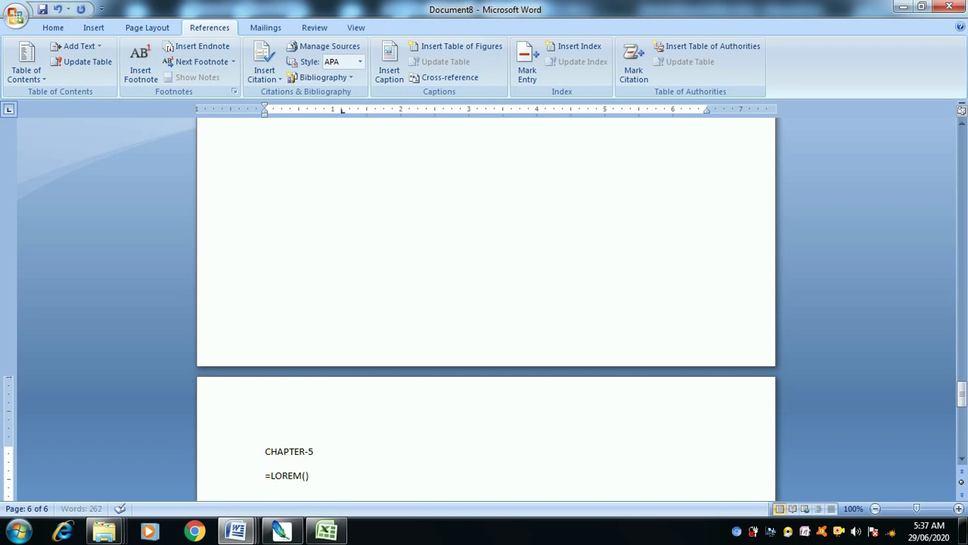
key("Return")
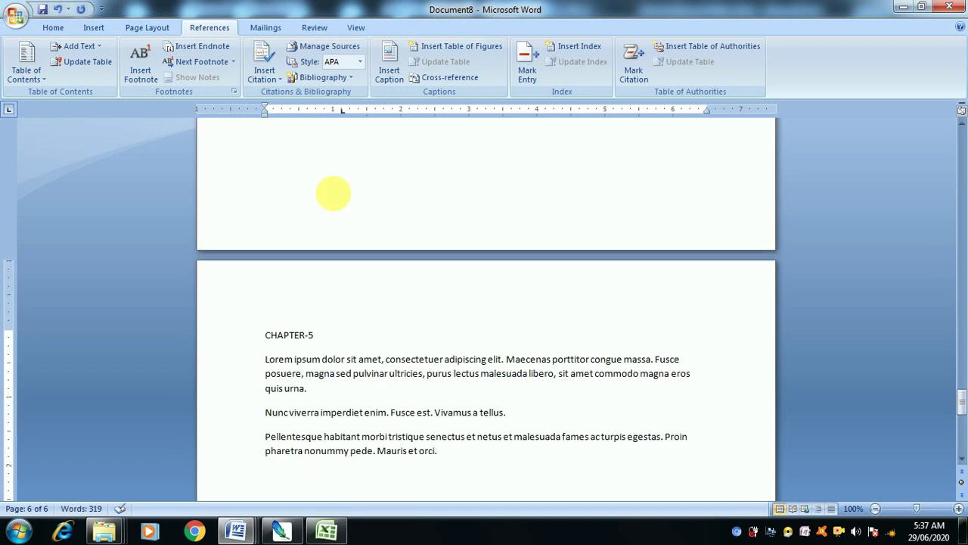
Step: Make CHAPTER-5 a Level 1 contents heading and return to the document start
left_click_drag(323, 335, 234, 337)
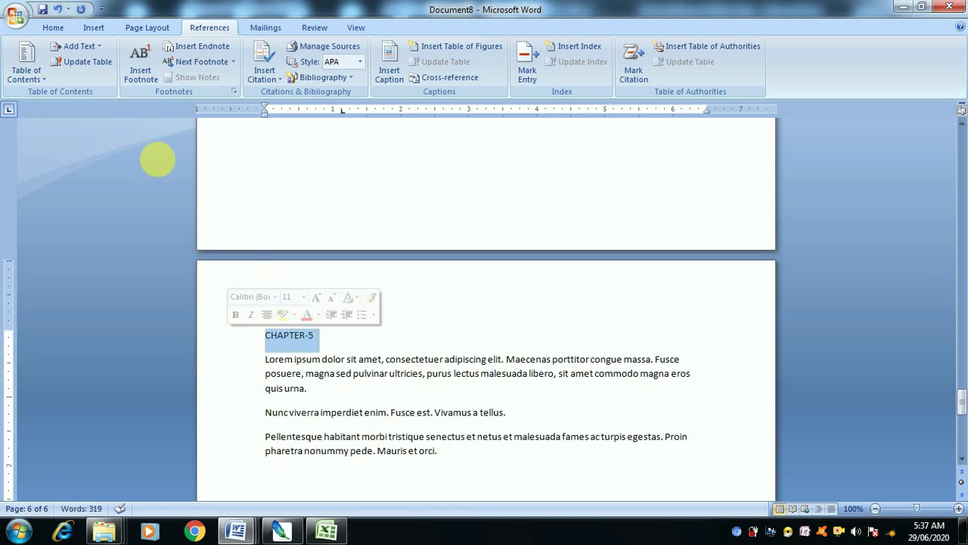
left_click(83, 46)
left_click(85, 81)
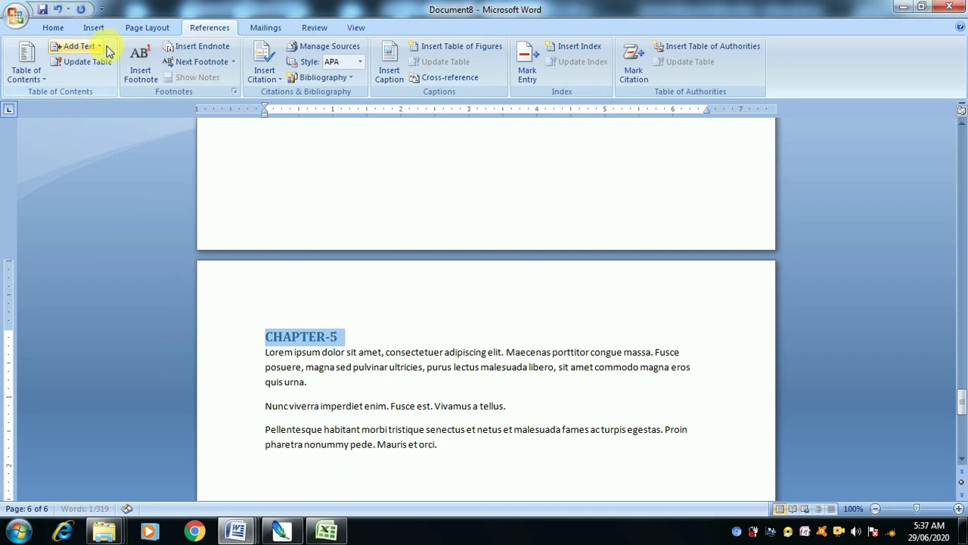
key("ctrl+Home")
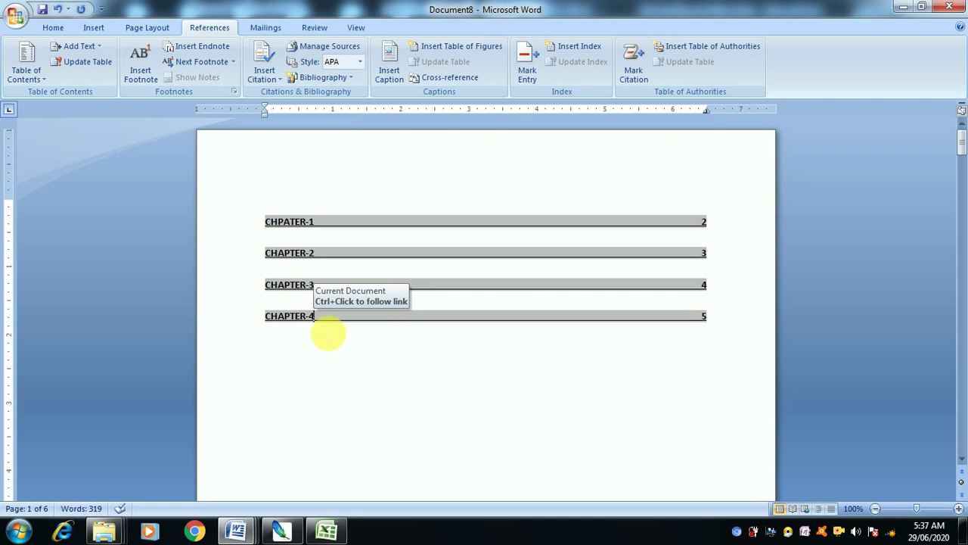
Step: Rebuild the entire table of contents so CHAPTER-5 shows page 6, then select all text
left_click(73, 64)
left_click(409, 264)
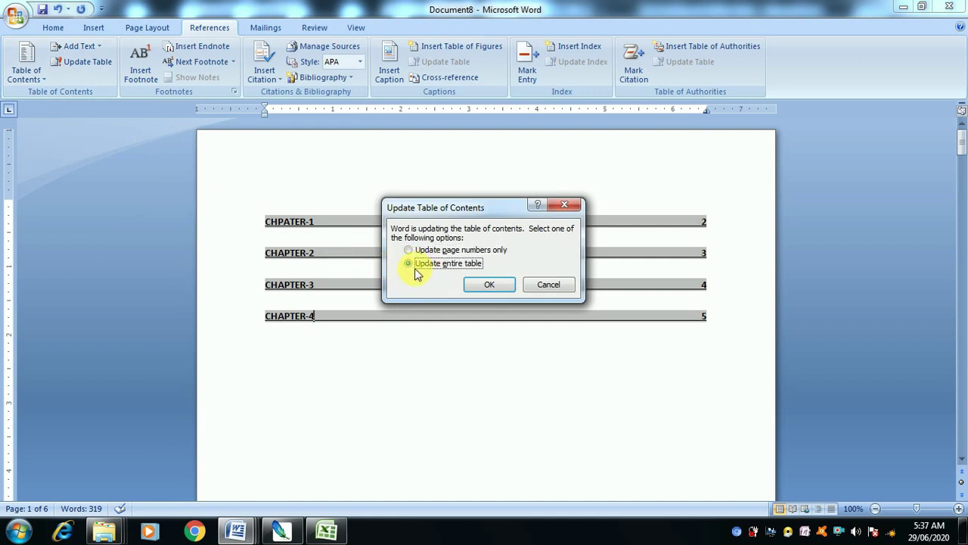
left_click(489, 287)
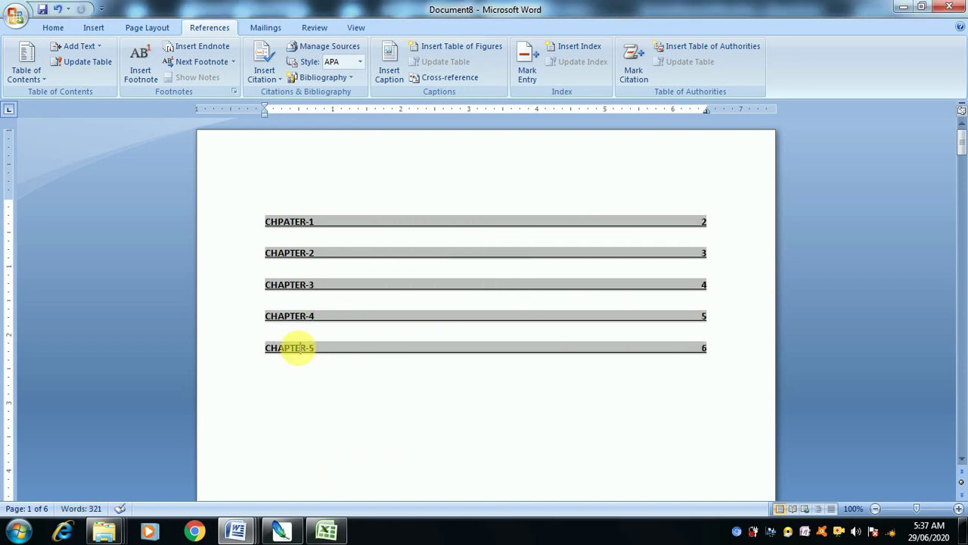
left_click(303, 352, "ctrl")
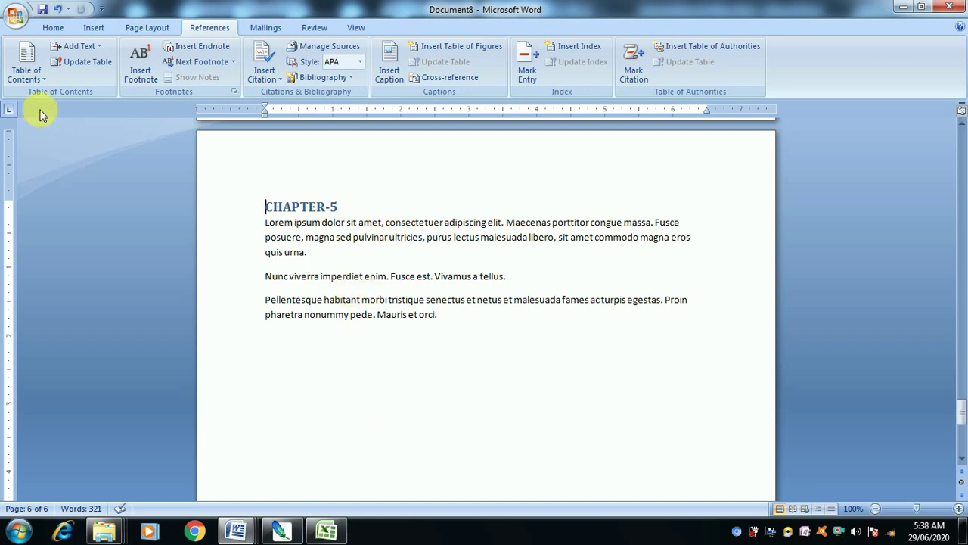
key("ctrl+a")
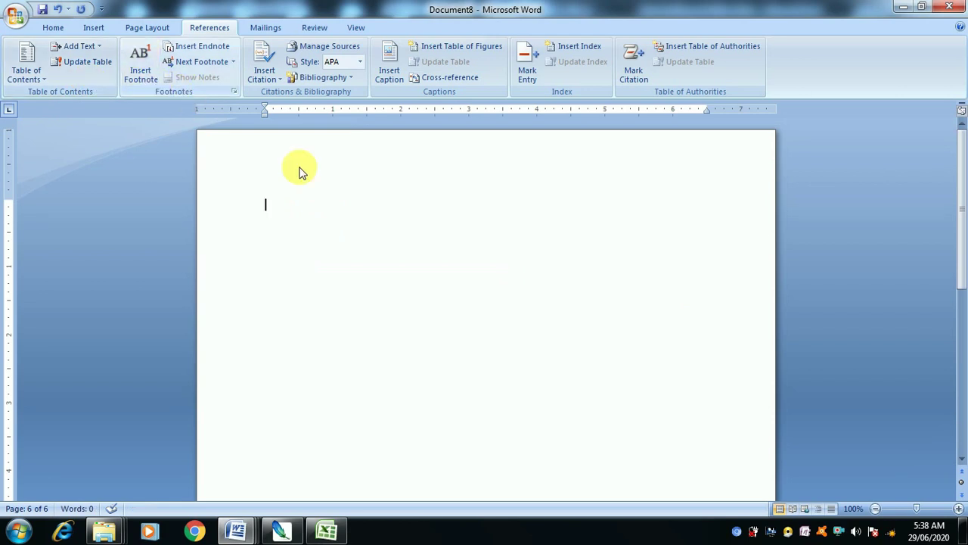
Step: Generate sample paragraphs with =RAND() and place the cursor after the first letter
type("=RAND(")
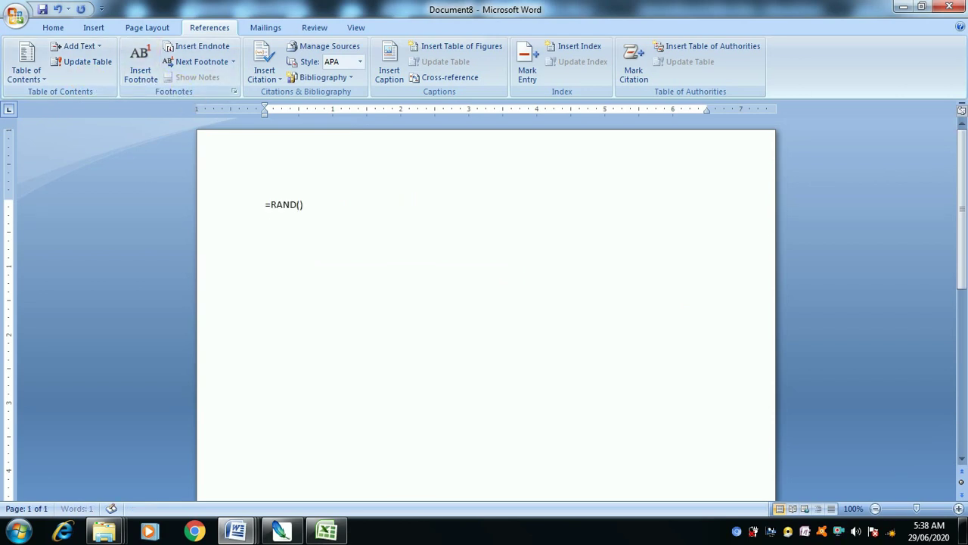
key("Return")
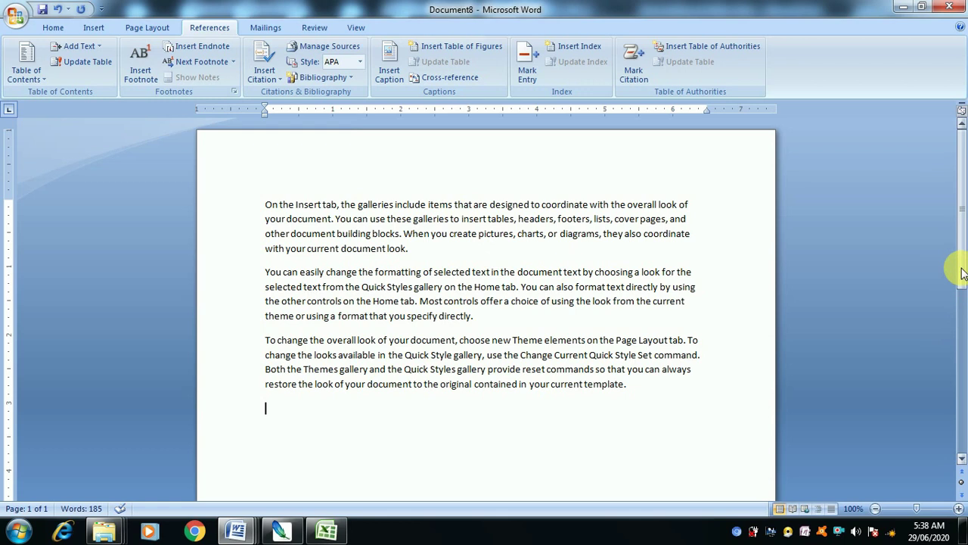
left_click(277, 205)
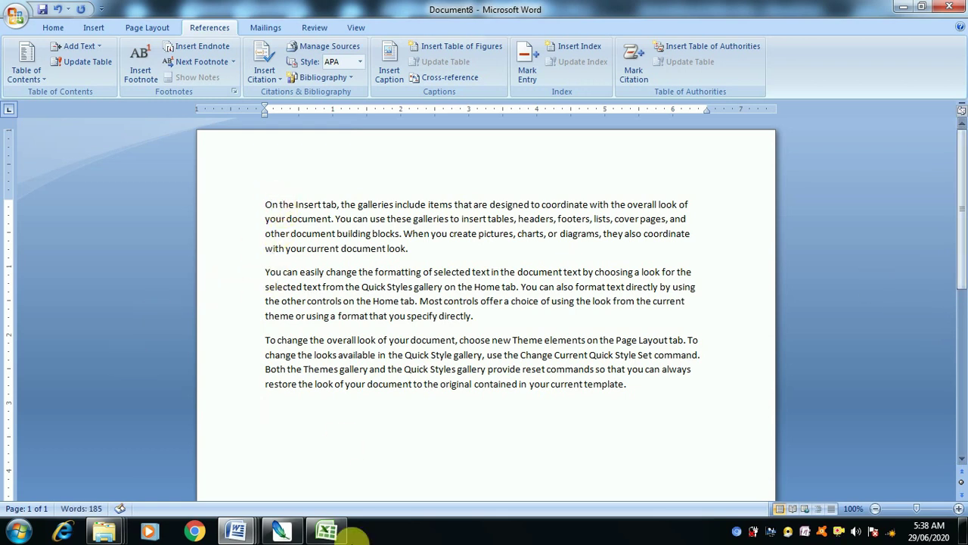
Step: Insert a footnote reading 'FSDFDFDS', then start a new blank document
left_click(147, 68)
type("FSDFDFDS")
left_click_drag(960, 362, 961, 221)
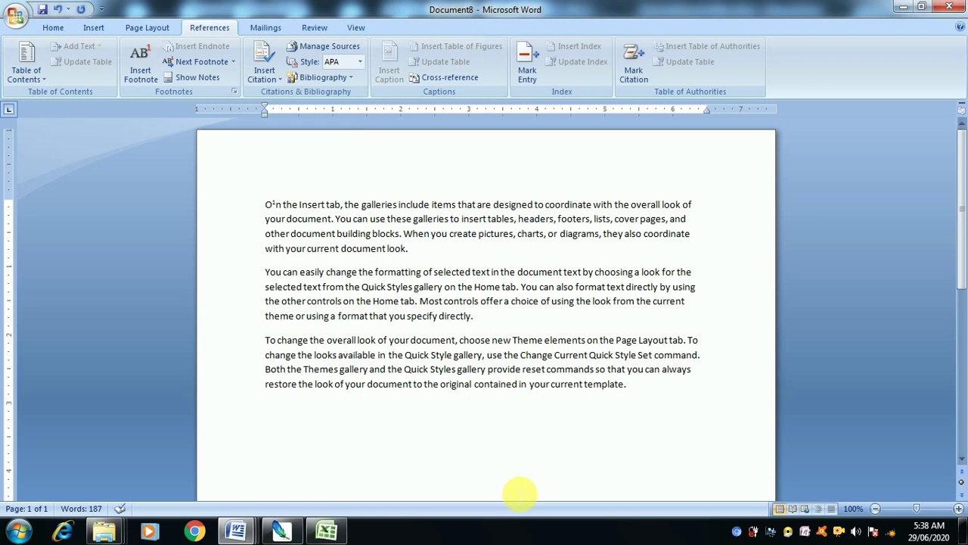
key("ctrl+n")
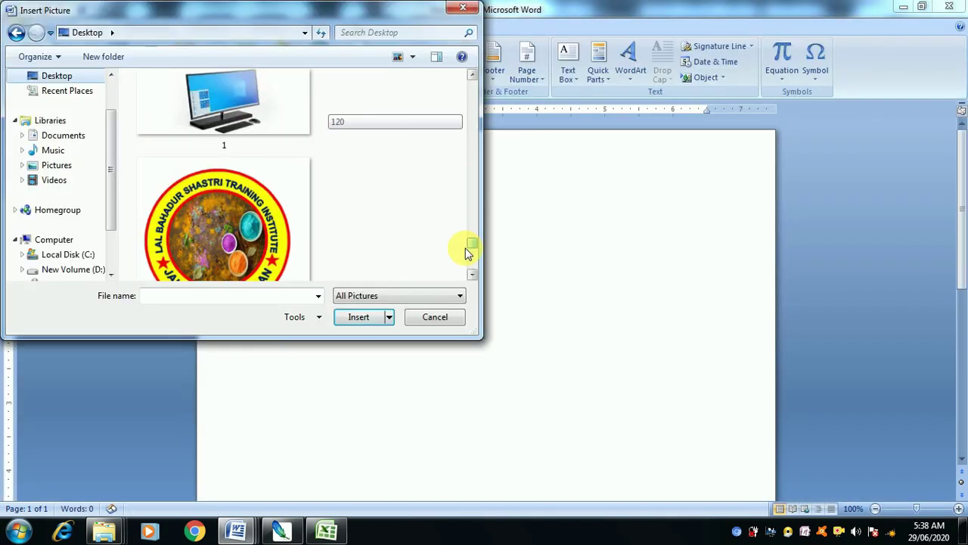
Step: Insert the circular training-institute logo picture onto the new page
scroll(465, 249, "down", 3)
left_click(224, 160)
left_click(361, 316)
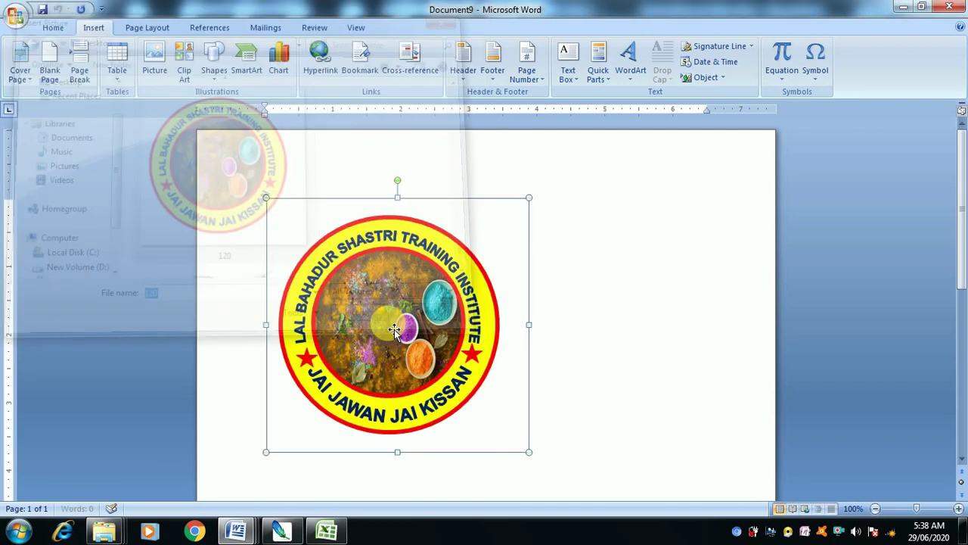
left_click(579, 449)
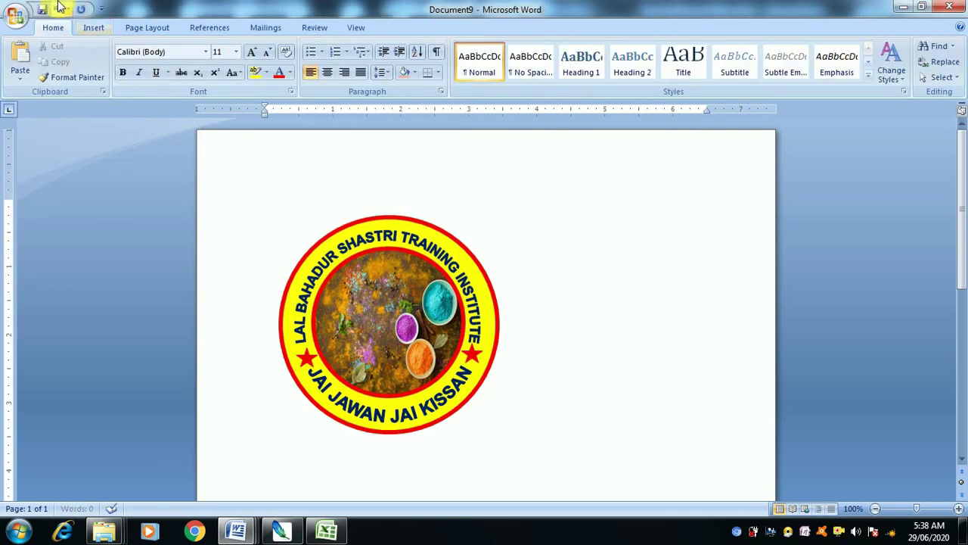
Step: Add a footnote, then return to the body text below the logo
left_click(210, 27)
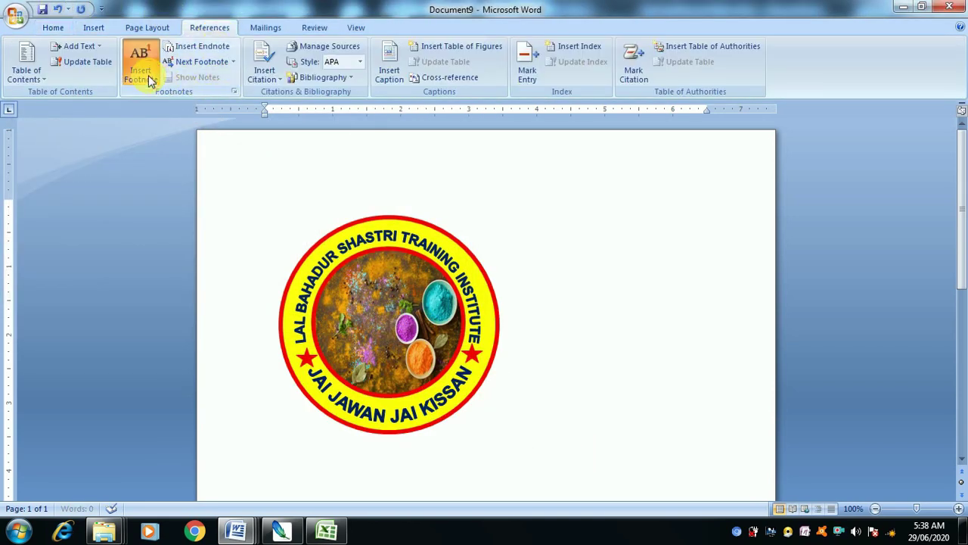
left_click(149, 75)
left_click(432, 262)
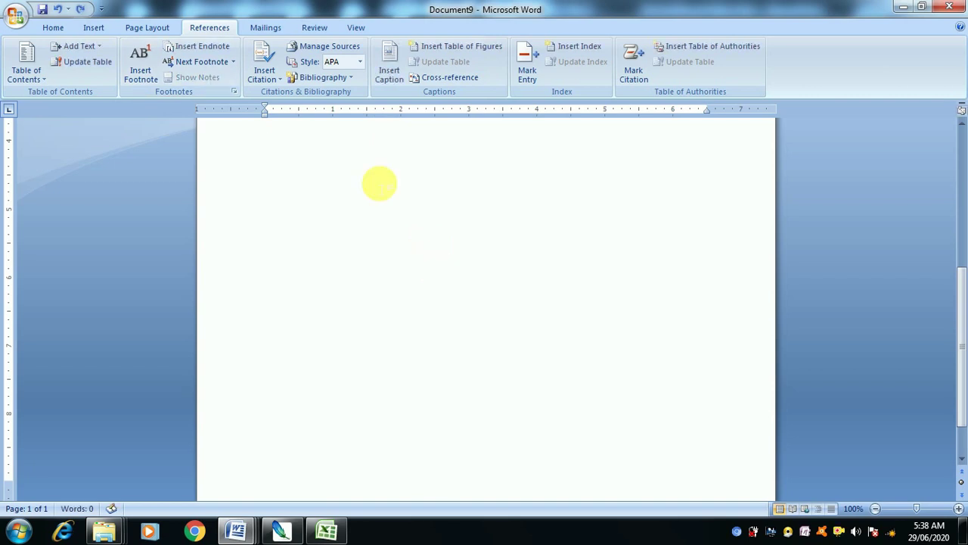
Step: Create the book source BASIC COMPUTER COURSE (2020, NEW DELHI) and insert its APA citation
left_click(264, 66)
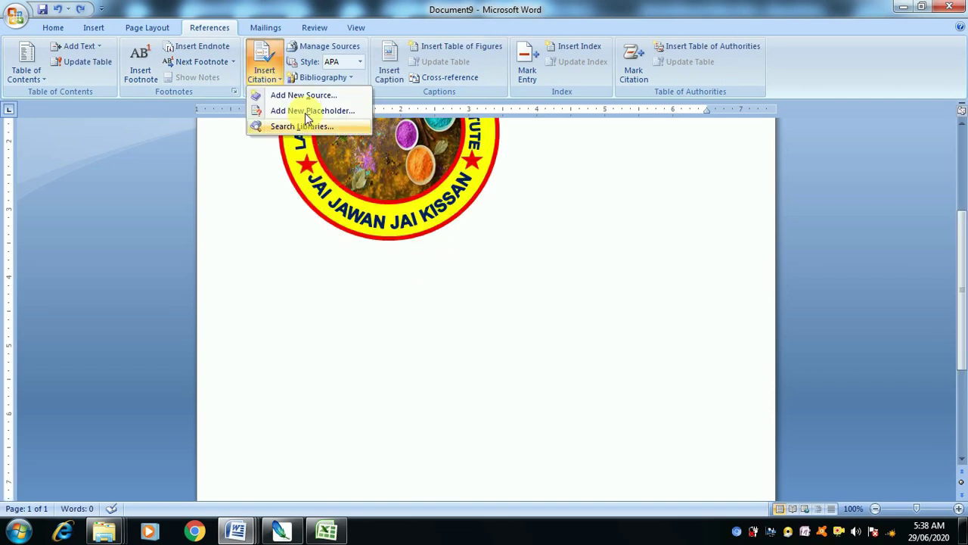
left_click(266, 72)
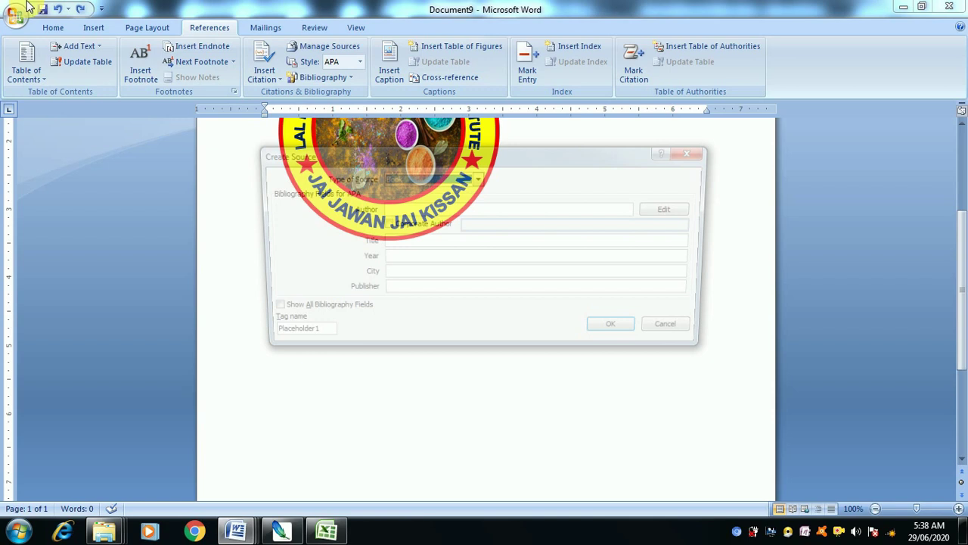
left_click(401, 209)
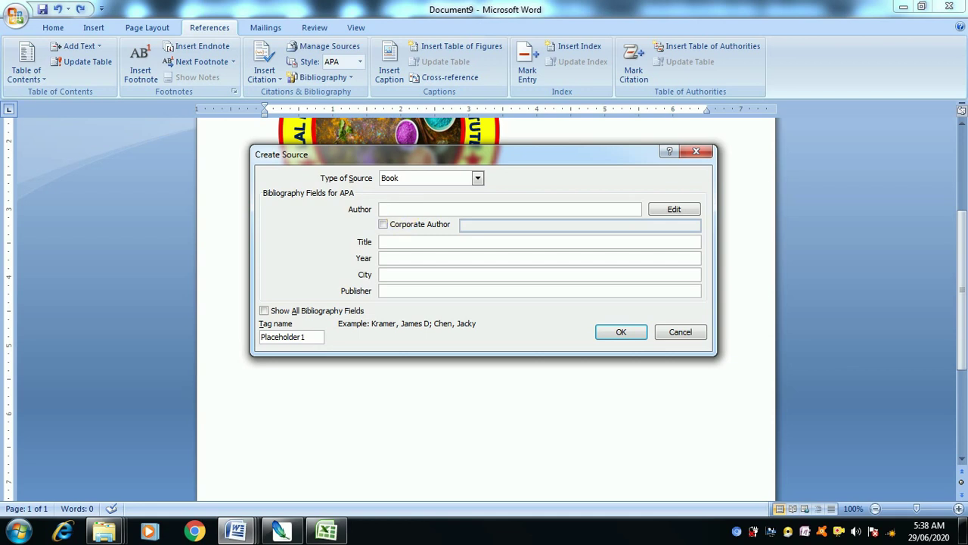
type("DEEPAK")
key("Tab")
key("Tab")
key("Tab")
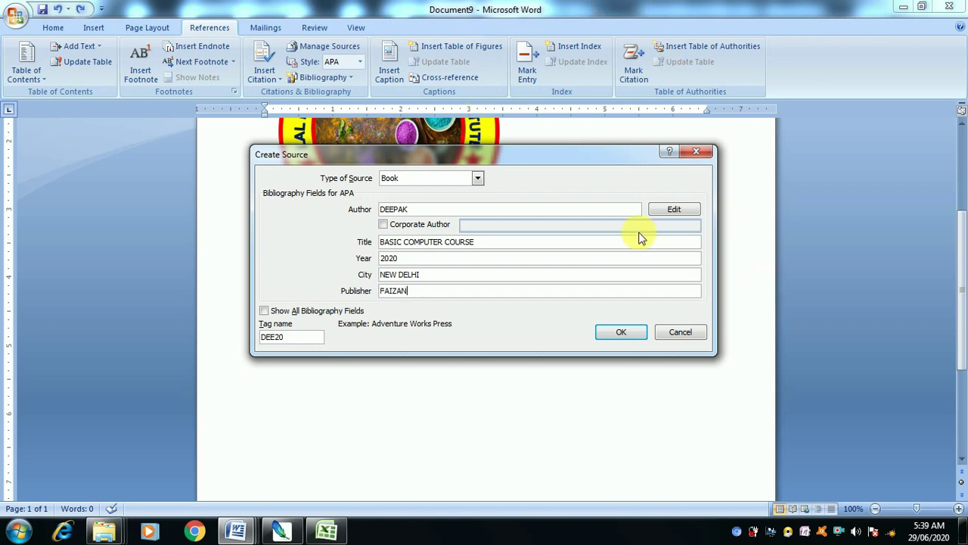
left_click(619, 329)
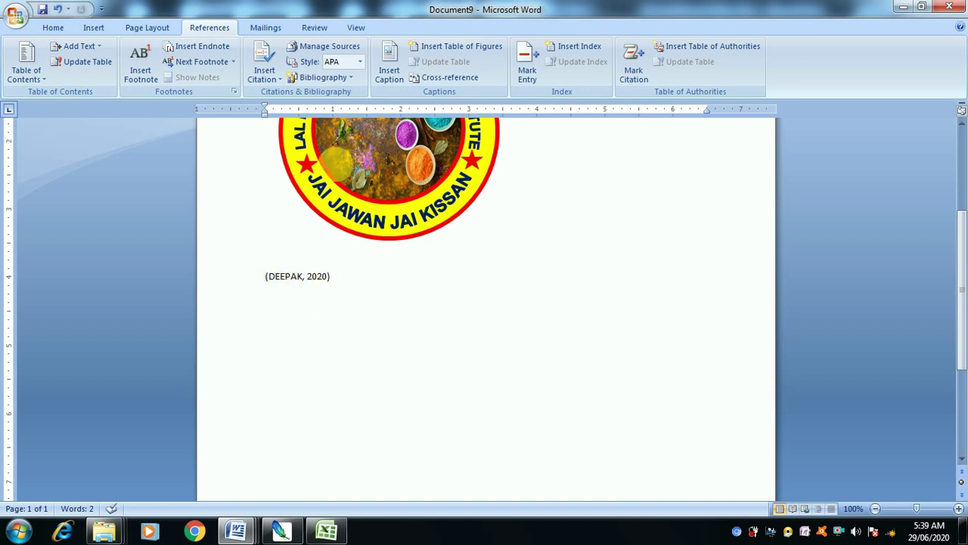
Step: Insert a bibliography for the cited source and preview that source in Manage Sources
left_click(337, 79)
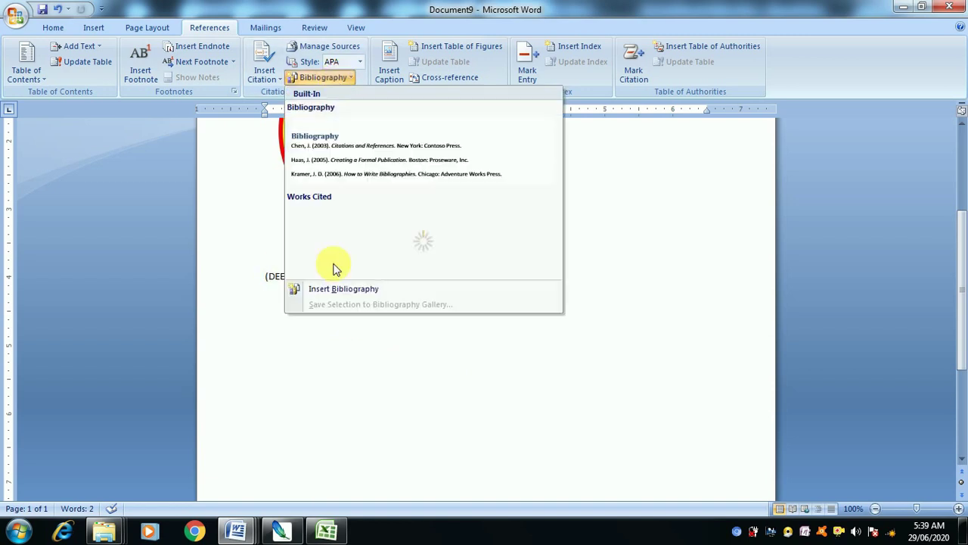
left_click(337, 291)
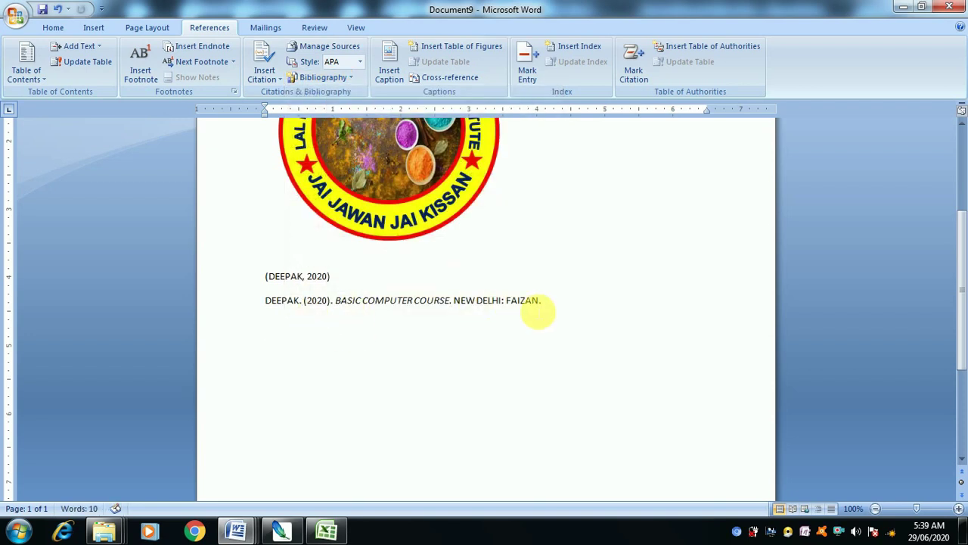
left_click(323, 50)
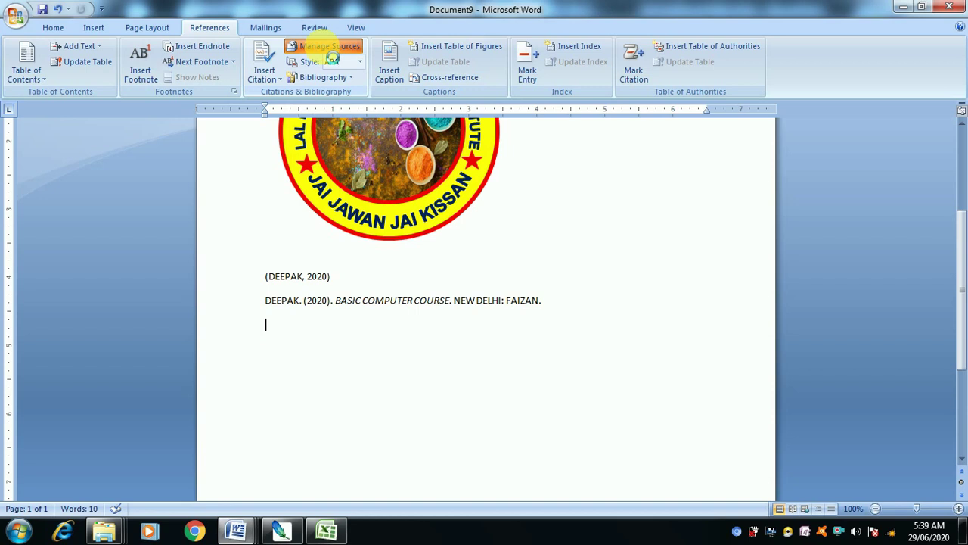
left_click(236, 153)
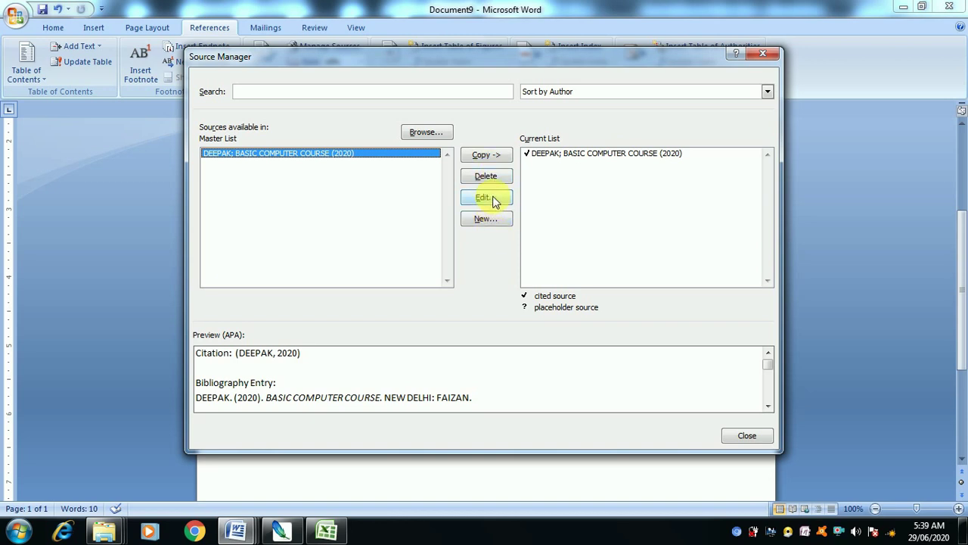
left_click(763, 53)
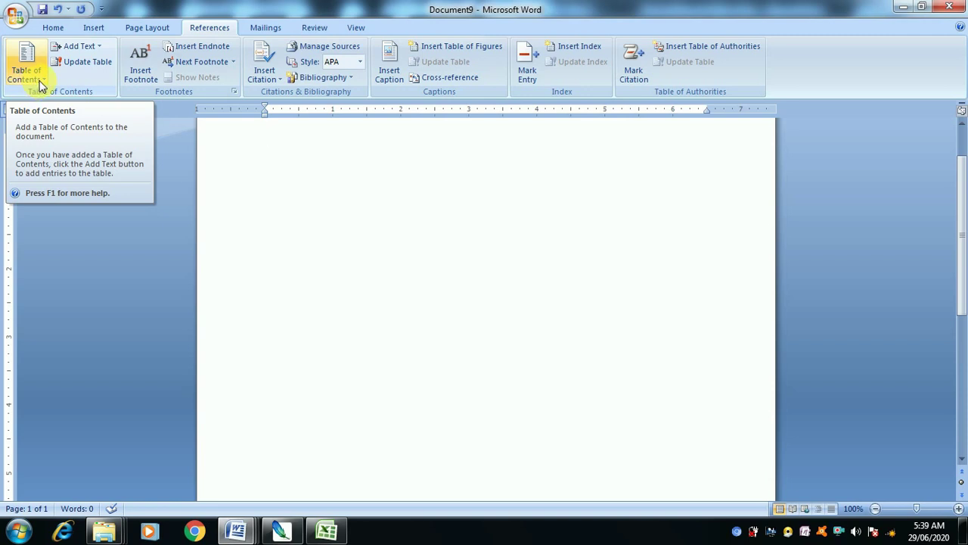
Step: Add two blank pages with Ctrl+Enter and use page thumbnails to reach page 2
scroll(398, 119, "up", 1)
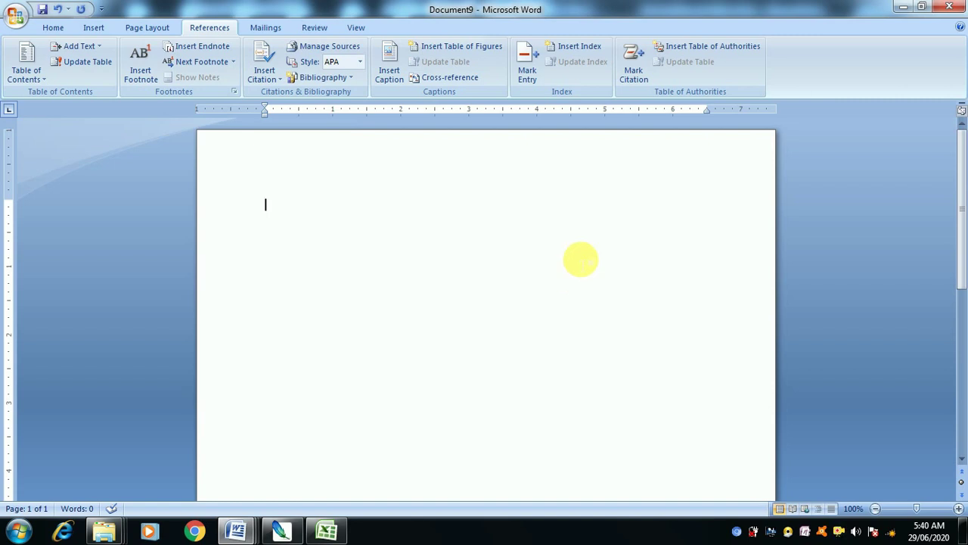
key("ctrl+Return")
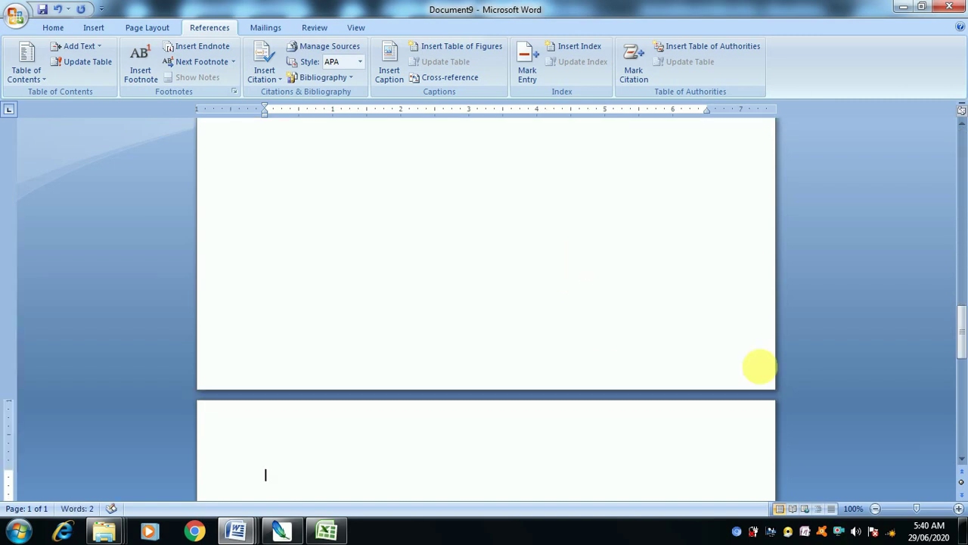
key("ctrl+Return")
left_click(357, 29)
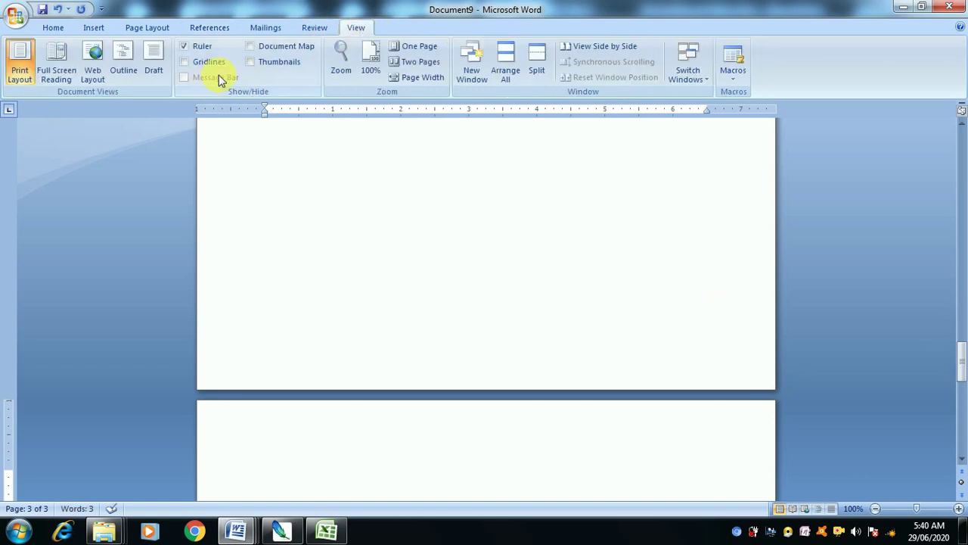
left_click_drag(119, 246, 122, 129)
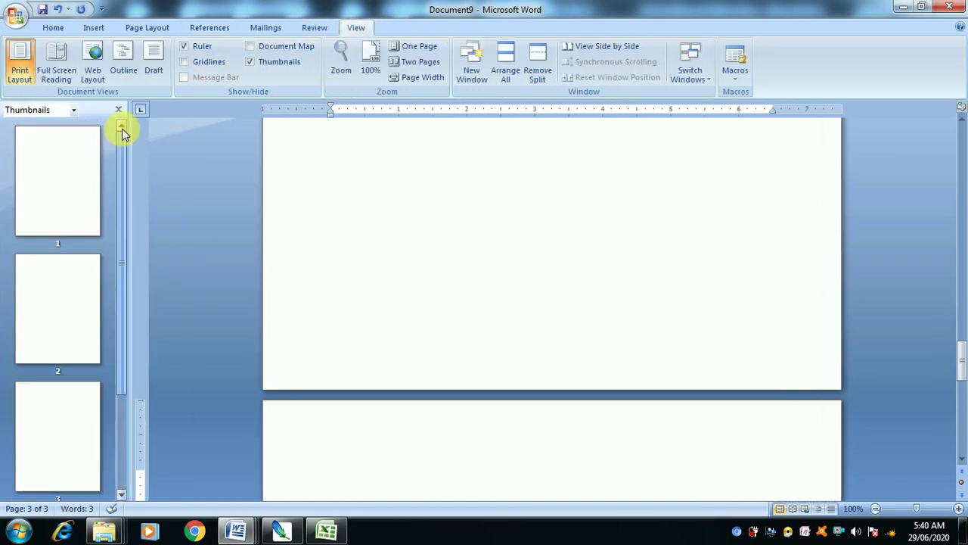
left_click(74, 179)
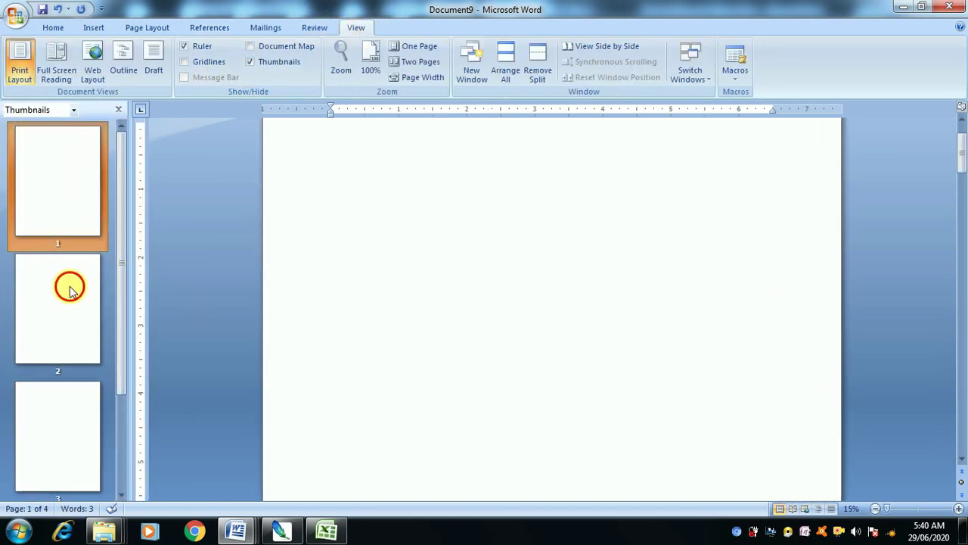
left_click(69, 291)
Step: Insert the Career College job-fair picture from the New folder on page 2
left_click(93, 27)
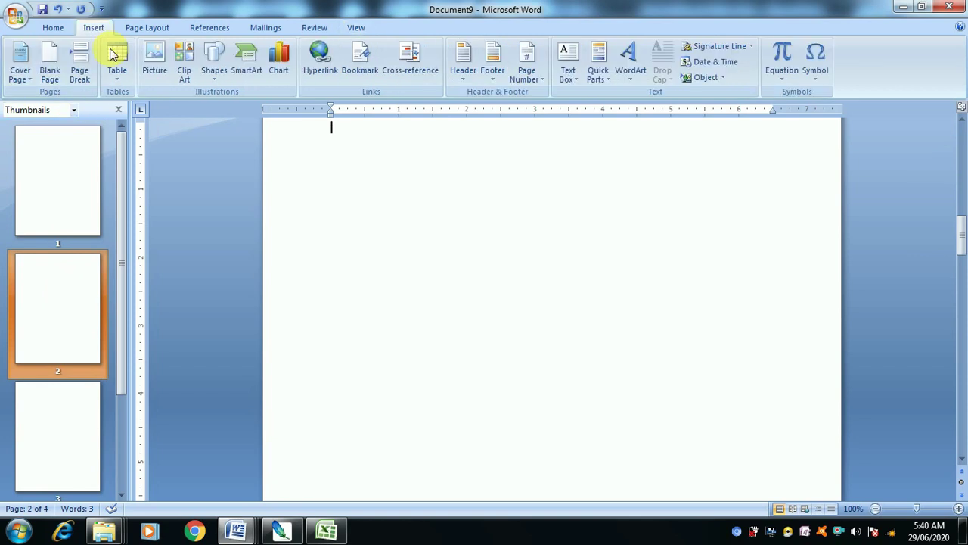
left_click(165, 67)
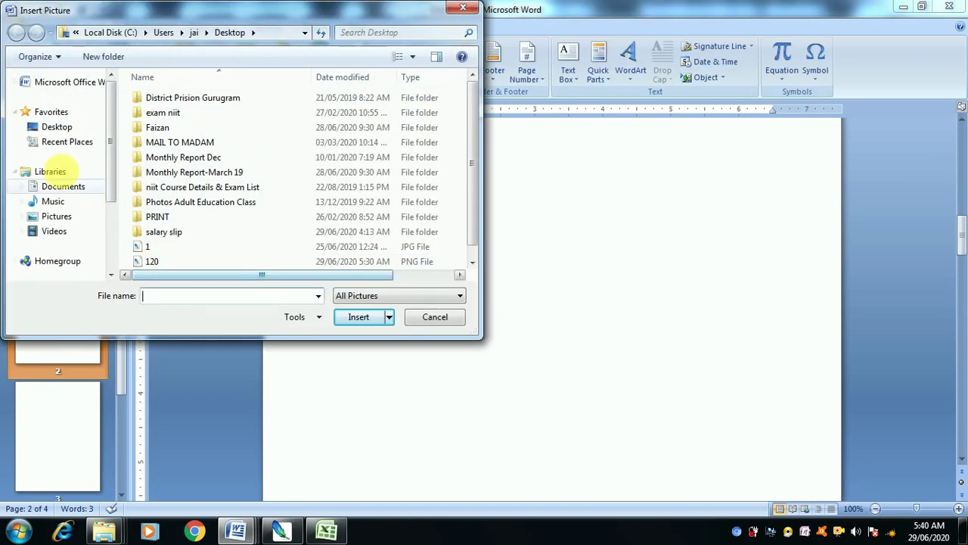
left_click(55, 201)
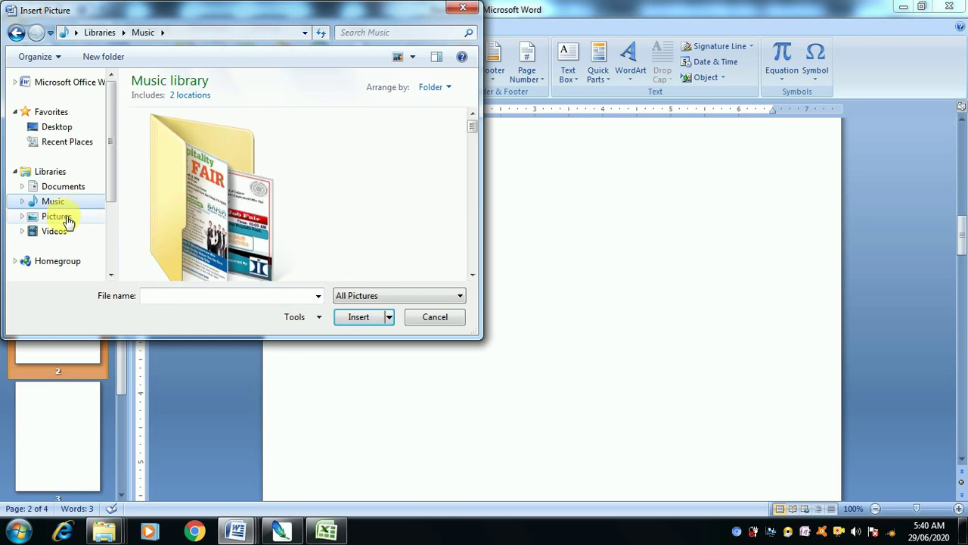
double_click(174, 205)
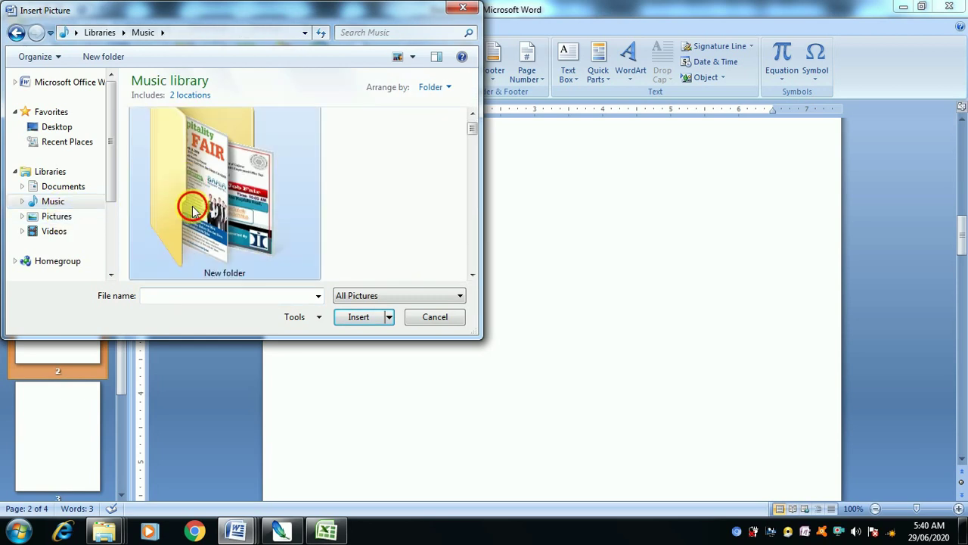
left_click(358, 316)
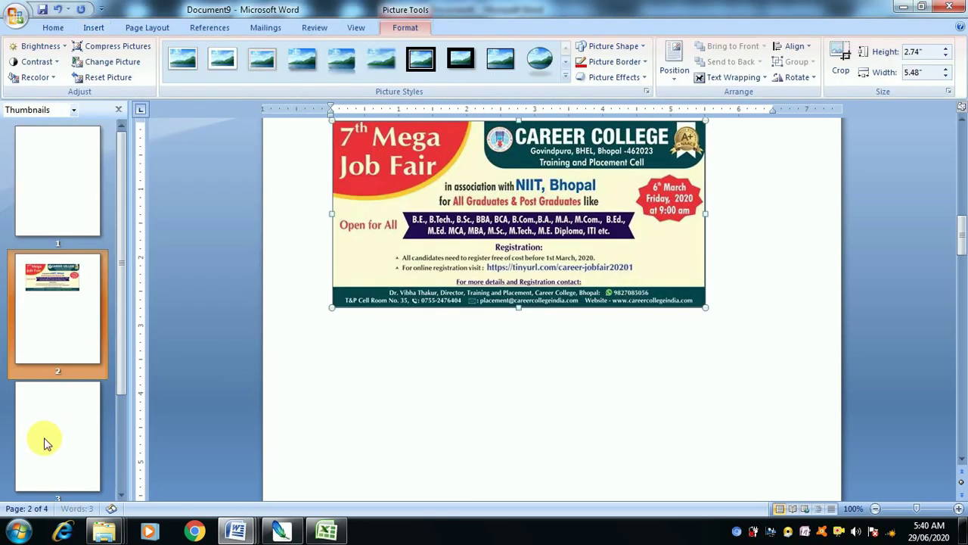
Step: Insert the Gujarat job-fair image on page 3
left_click(45, 436)
left_click(92, 27)
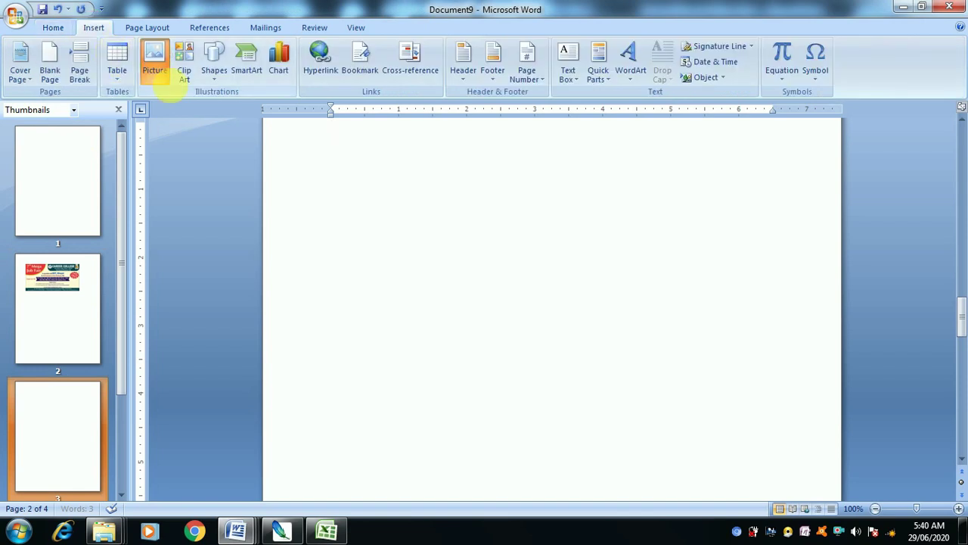
left_click(168, 85)
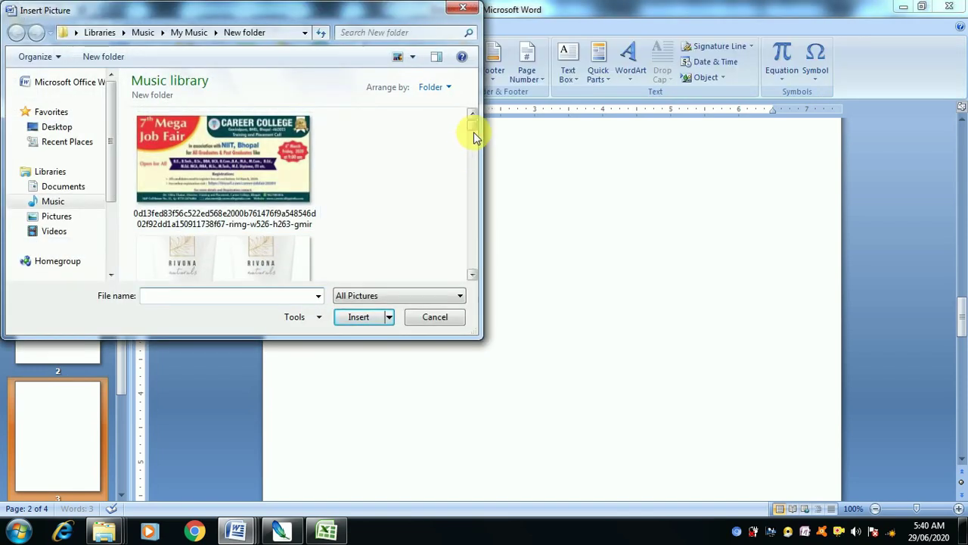
left_click_drag(475, 141, 472, 147)
left_click(216, 214)
key("Return")
Step: Insert the frame picture on page 4
left_click(69, 443)
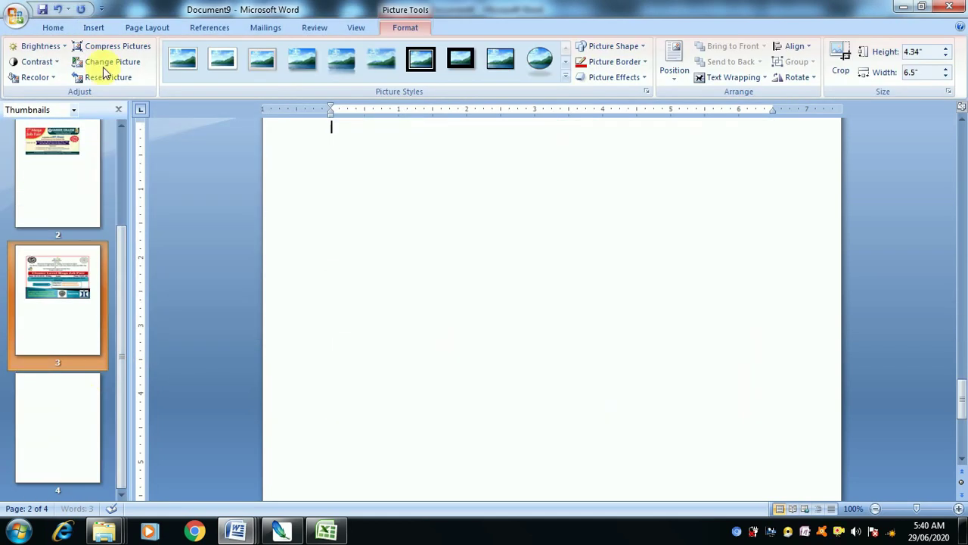
left_click(93, 28)
left_click(155, 65)
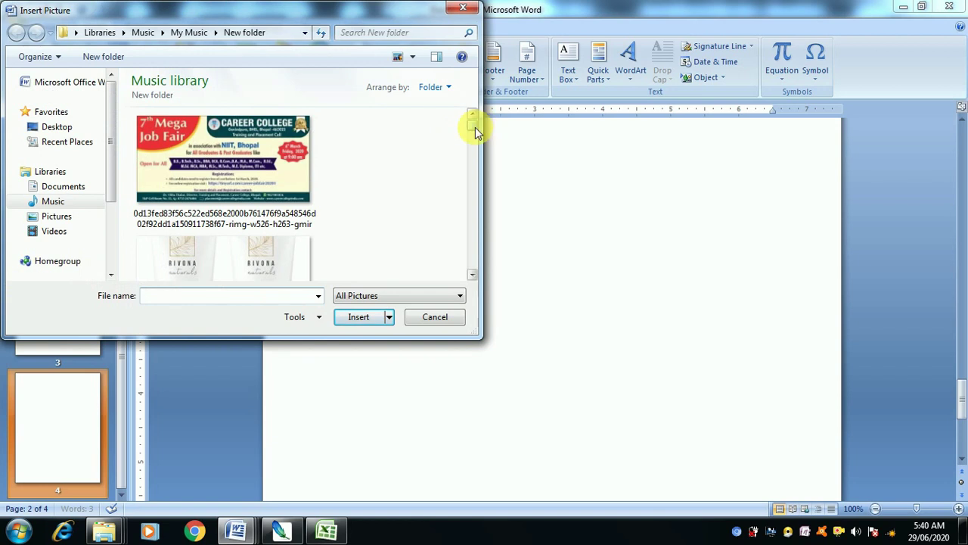
left_click_drag(475, 131, 467, 189)
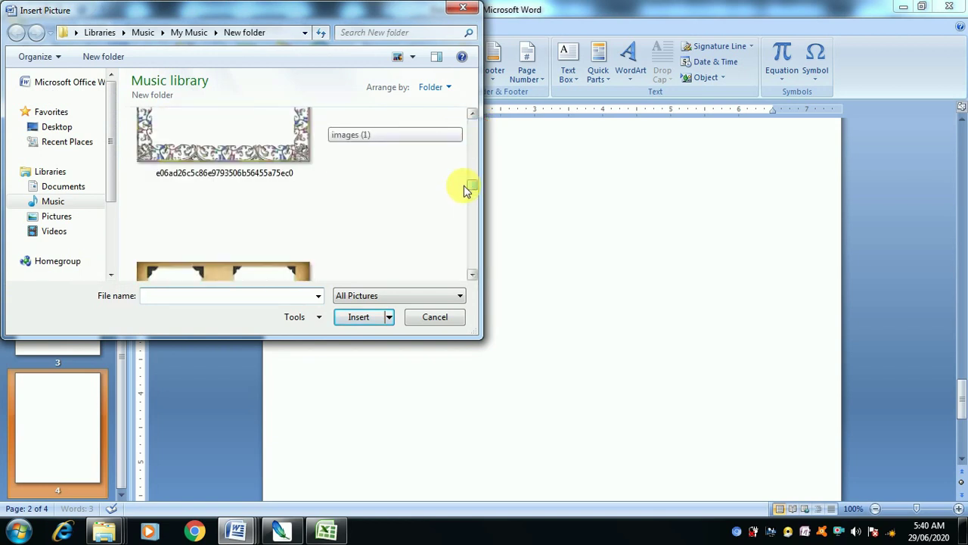
scroll(466, 189, "down", 2)
left_click(244, 189)
left_click(358, 316)
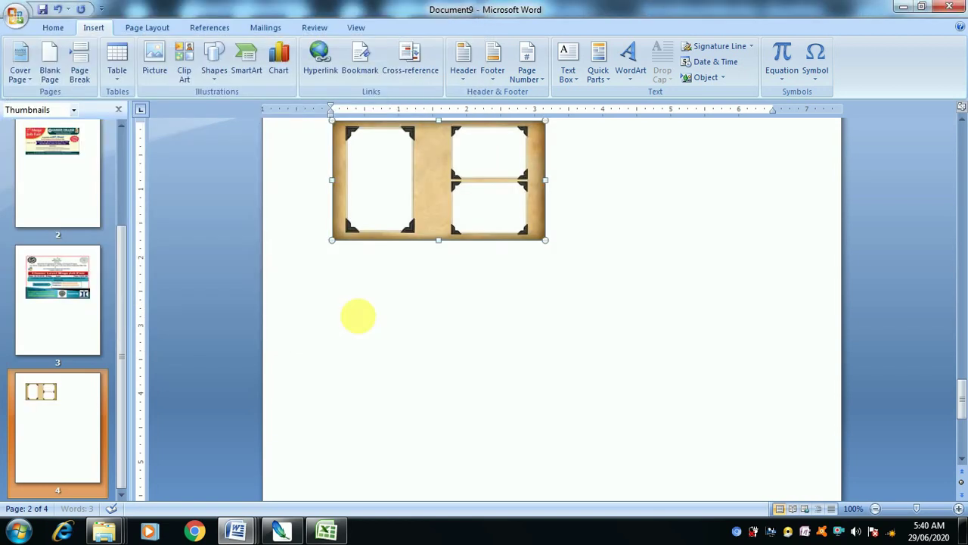
Step: Select the job-fair picture on page 2 and place the cursor below it
left_click(82, 210)
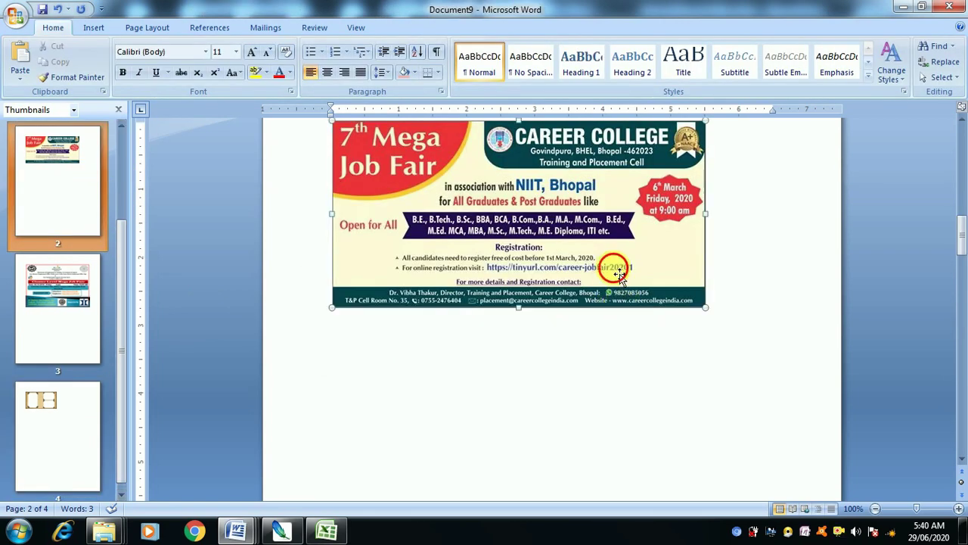
left_click(619, 274)
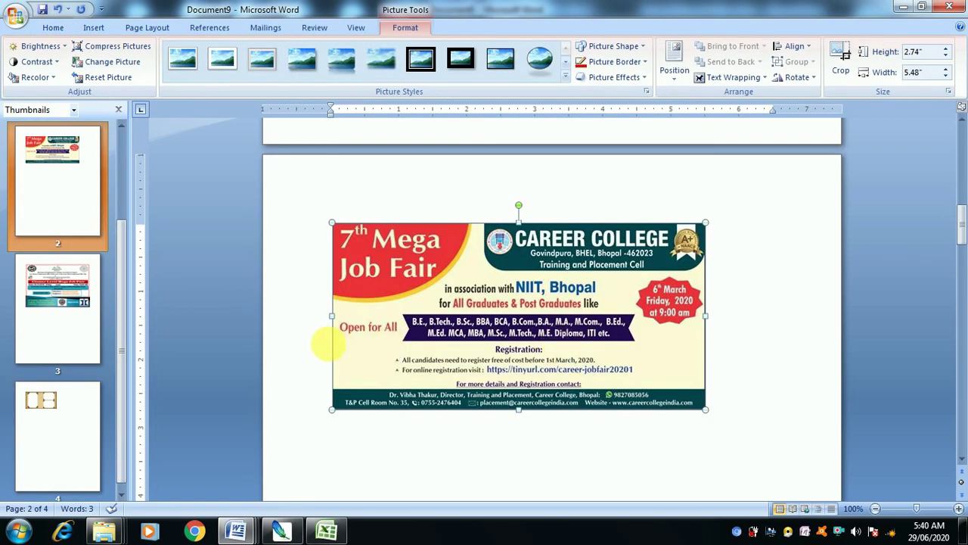
left_click(742, 413)
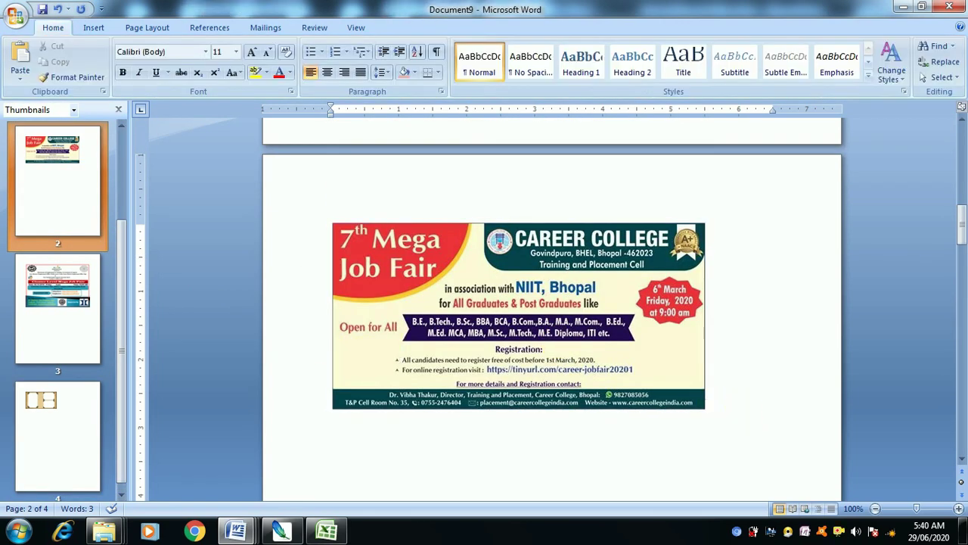
Step: Caption the pictures on pages 2, 3 and 4 as Figures 1, 2 and 3, then return to page 1
left_click(210, 27)
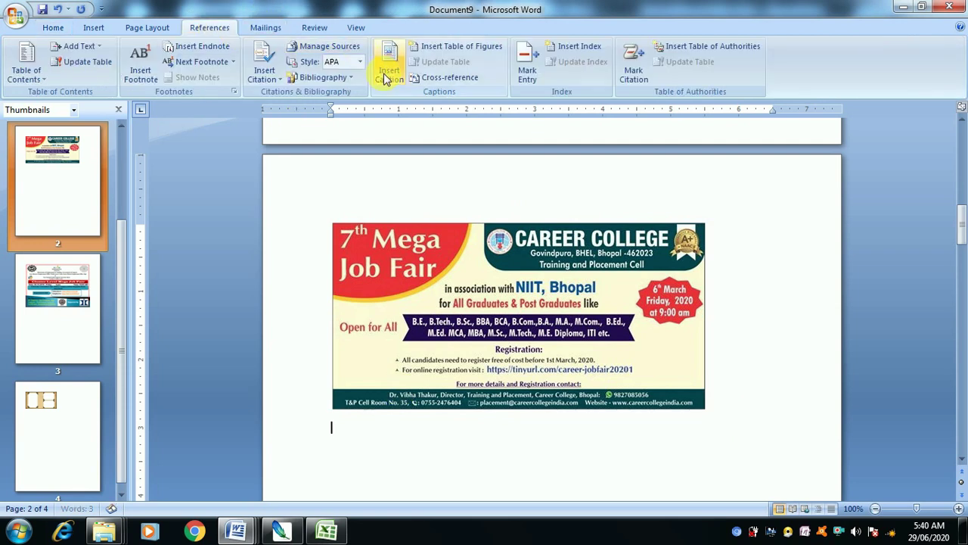
left_click(389, 68)
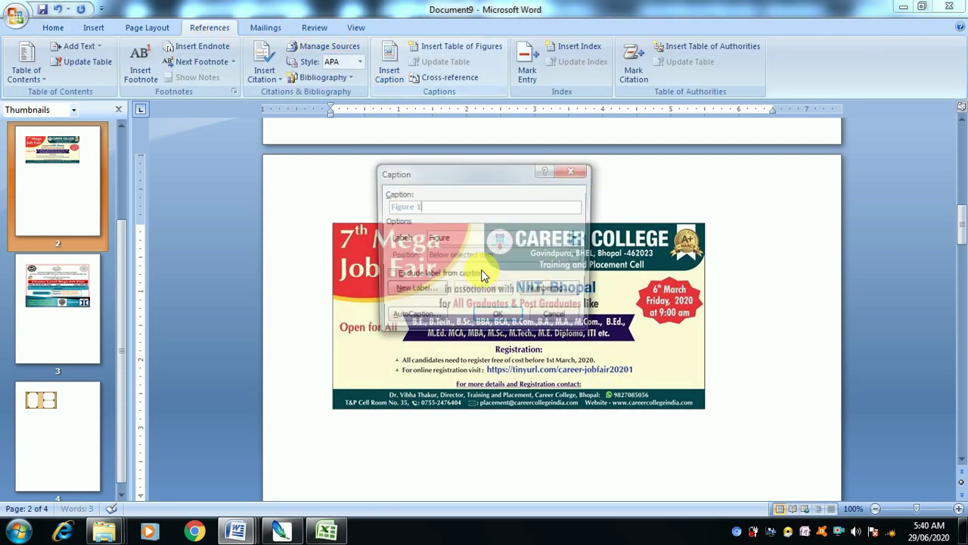
left_click(497, 319)
left_click(74, 335)
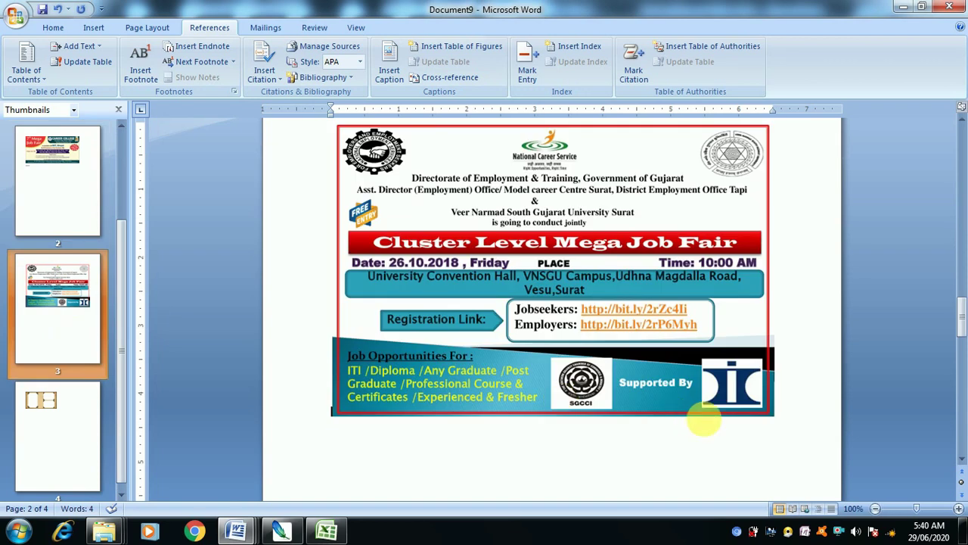
left_click(389, 68)
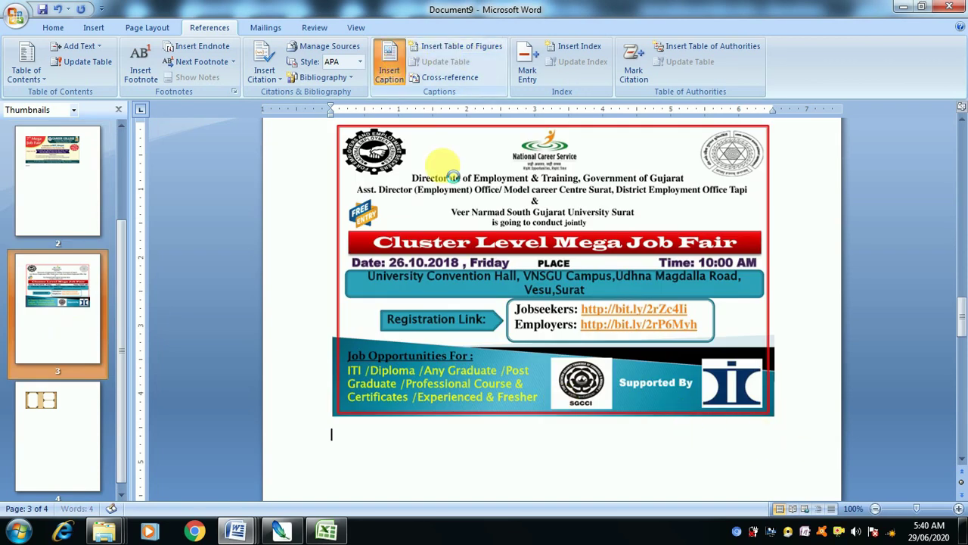
left_click(496, 318)
left_click(69, 399)
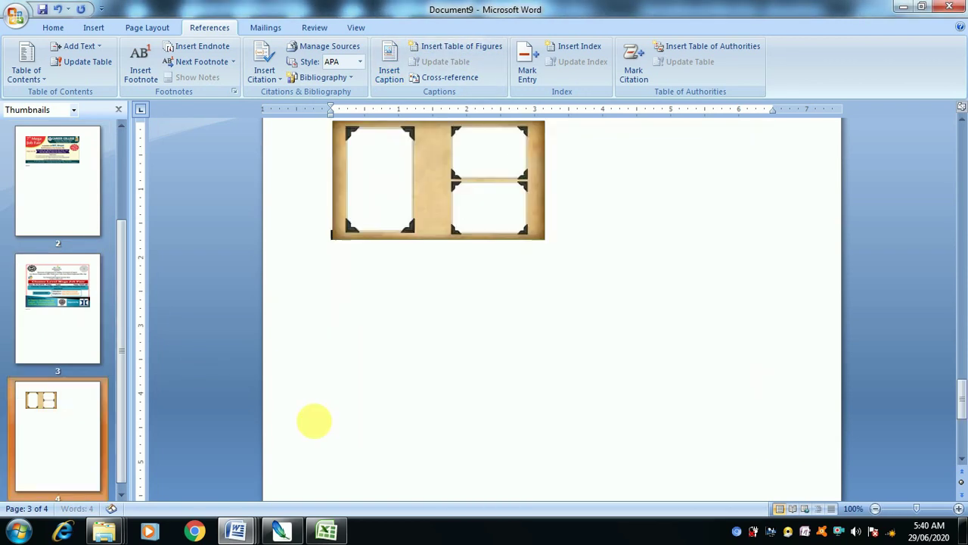
left_click(389, 66)
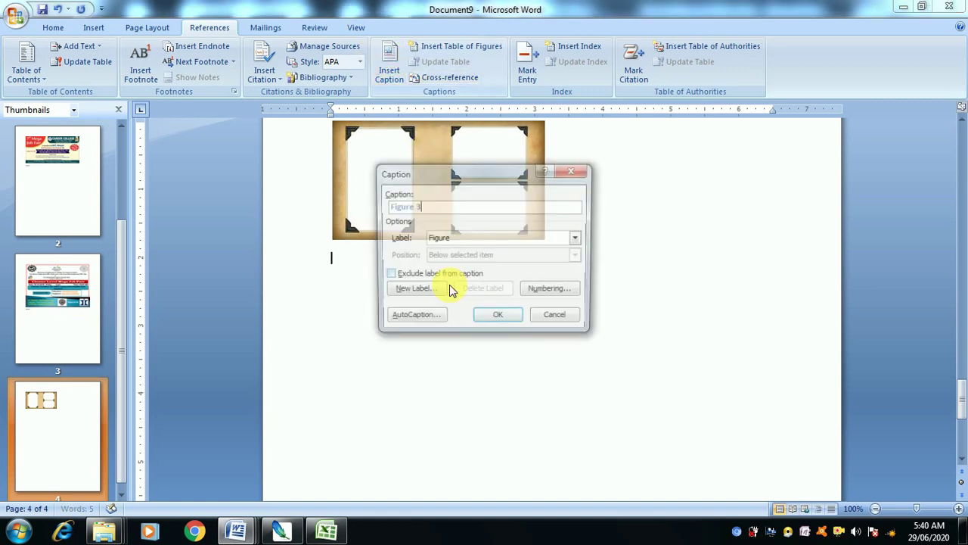
left_click(497, 322)
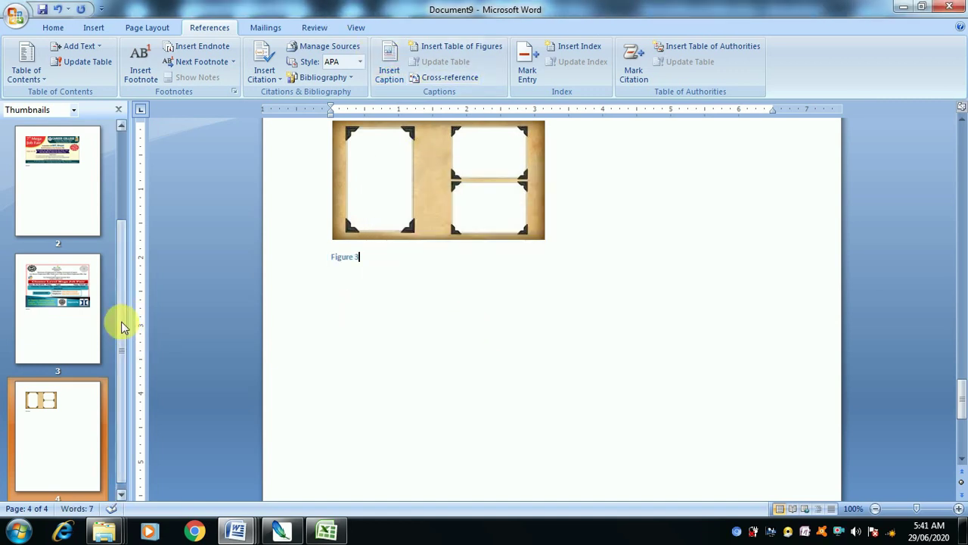
left_click_drag(124, 322, 129, 161)
left_click(52, 169)
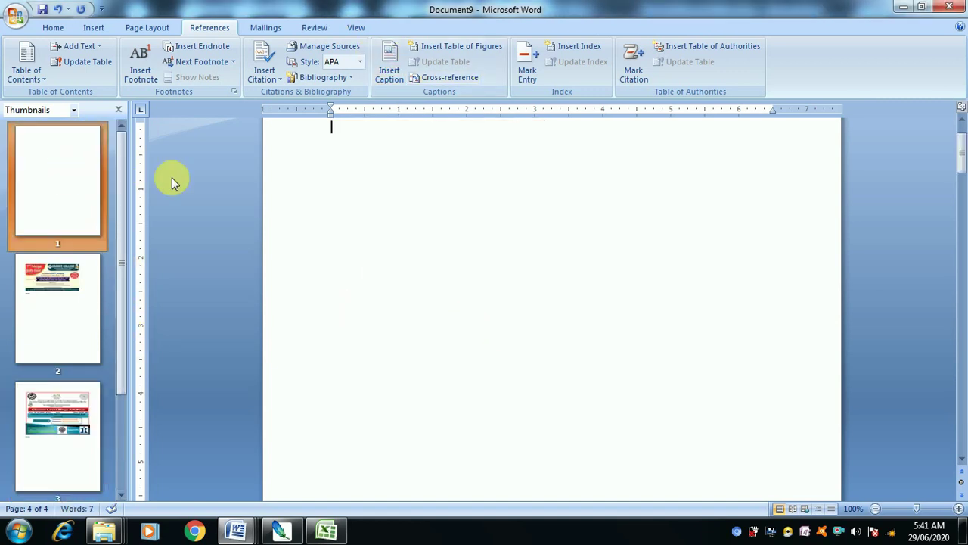
Step: Insert a Simple-format table of figures on page 1 and close the thumbnails pane
left_click(459, 45)
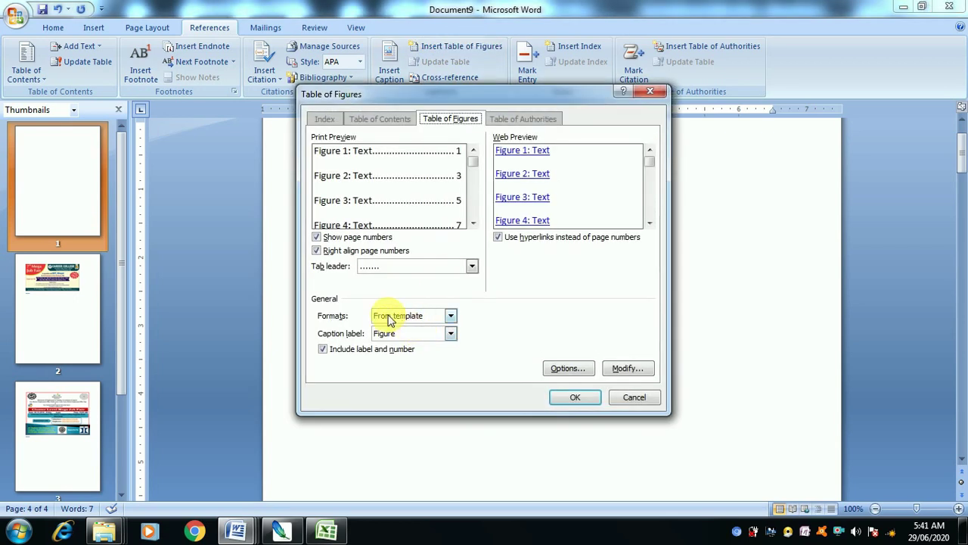
left_click(387, 318)
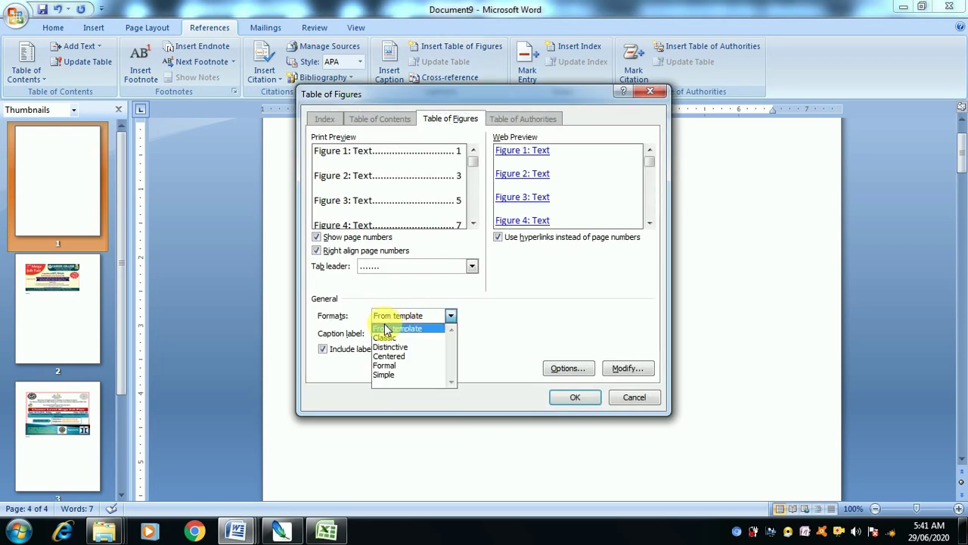
left_click(386, 376)
left_click(578, 399)
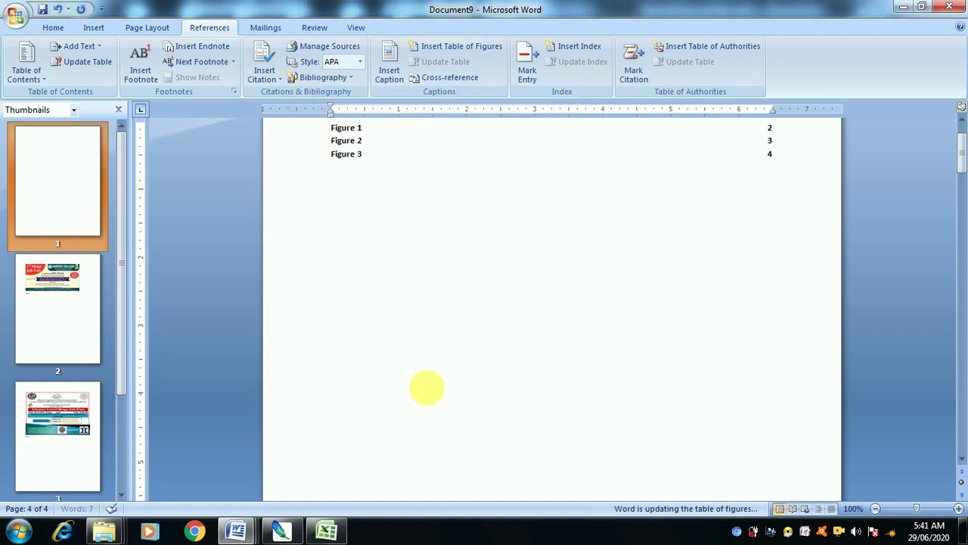
left_click(118, 109)
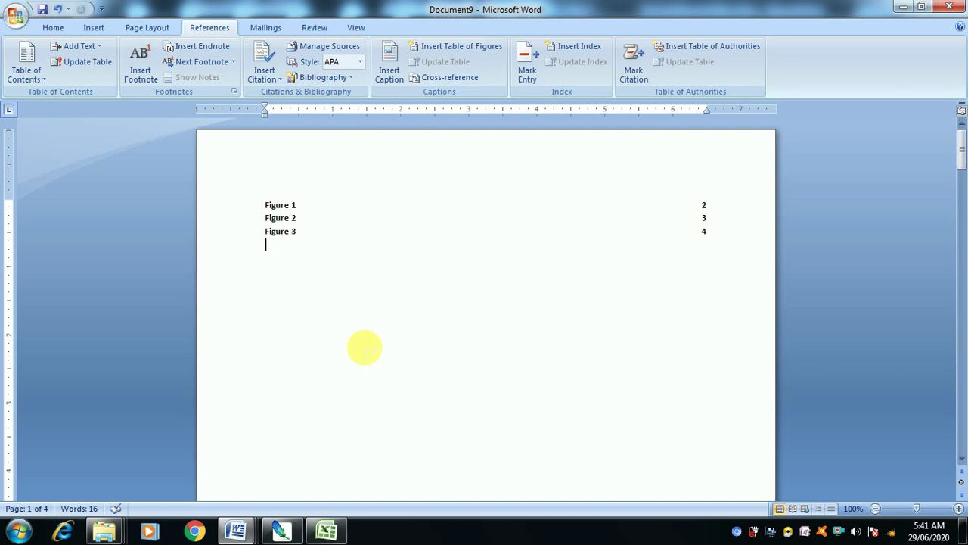
Step: Check the links by jumping between the table of figures and the Figure 3 caption
left_click(293, 234)
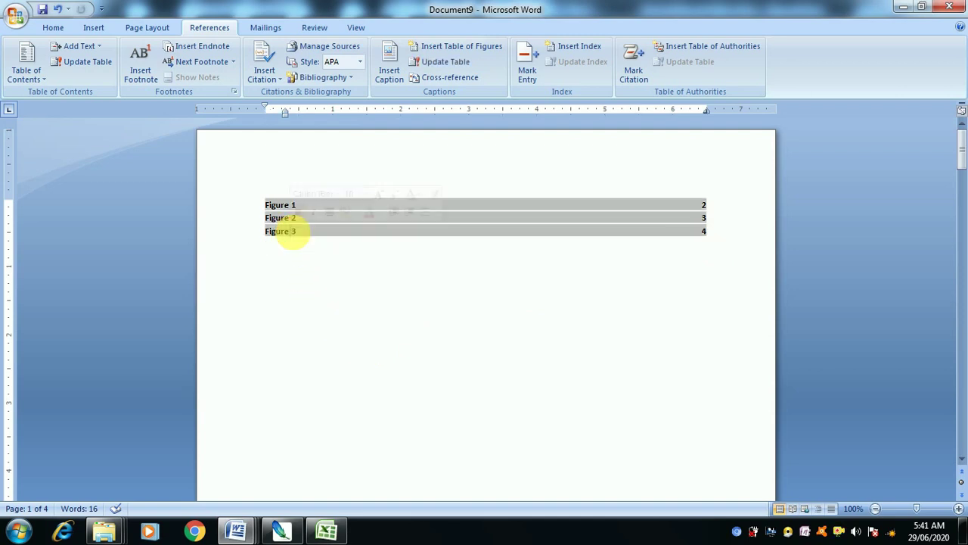
left_click(286, 231, "ctrl")
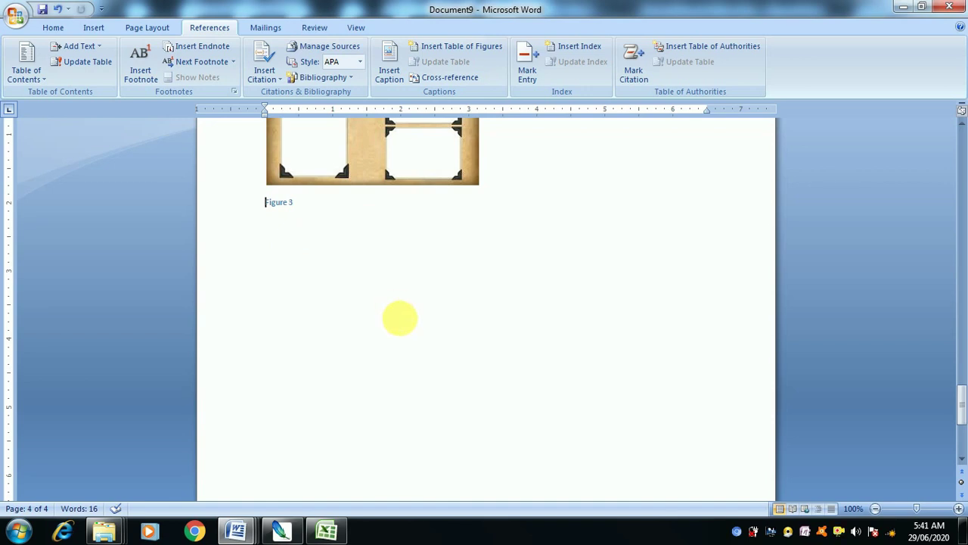
scroll(407, 325, "up", 3)
key("ctrl+Home")
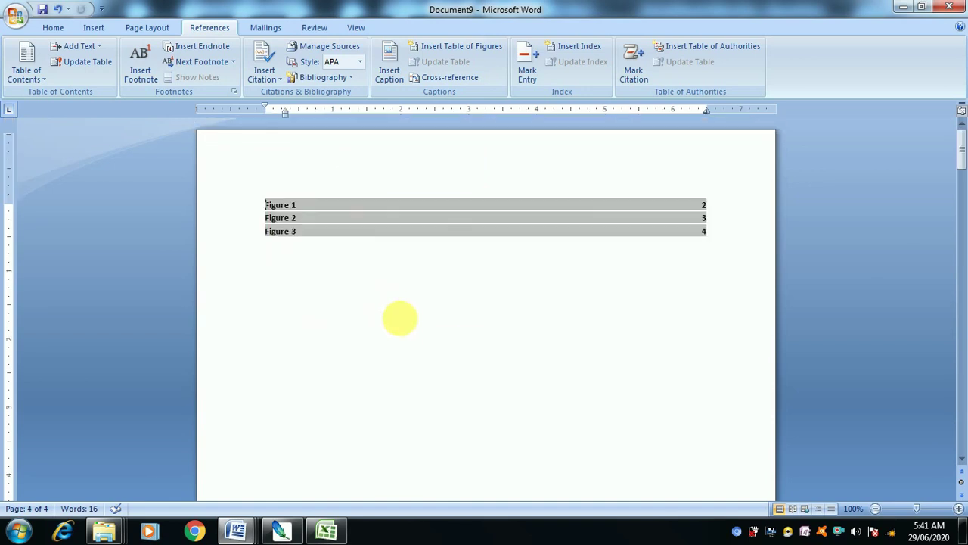
key("ctrl+End")
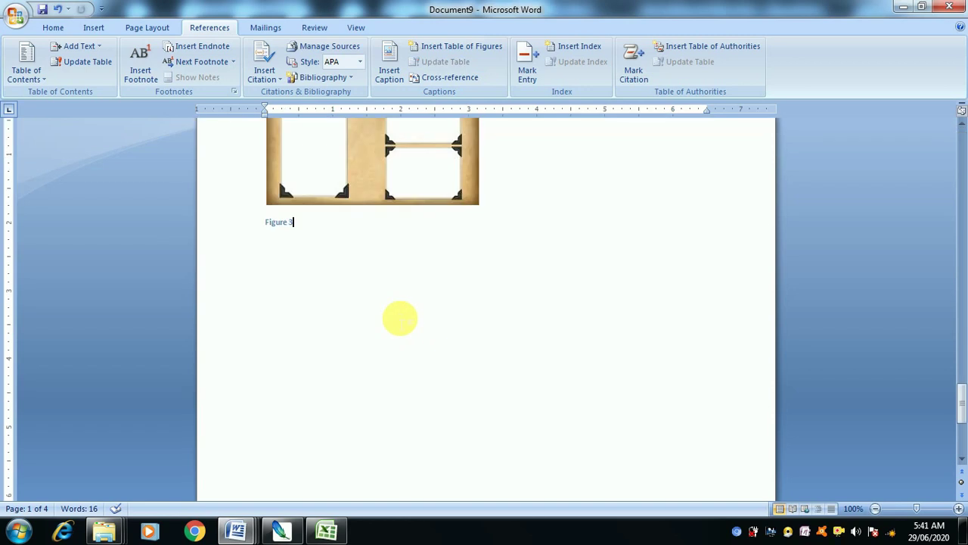
key("ctrl+Home")
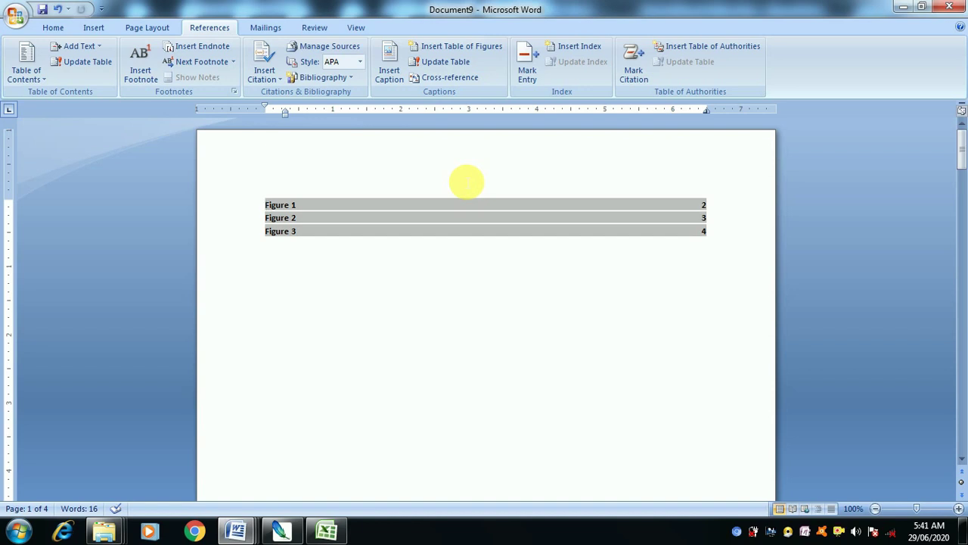
key("ctrl+End")
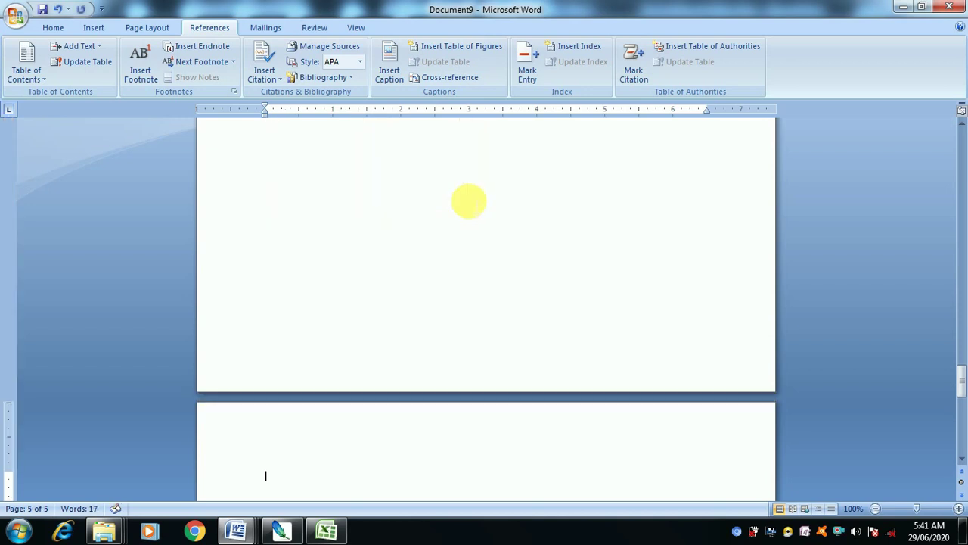
Step: Add page 5 and insert the maxresdefault (2) banner picture on it
key("ctrl+Return")
left_click(93, 28)
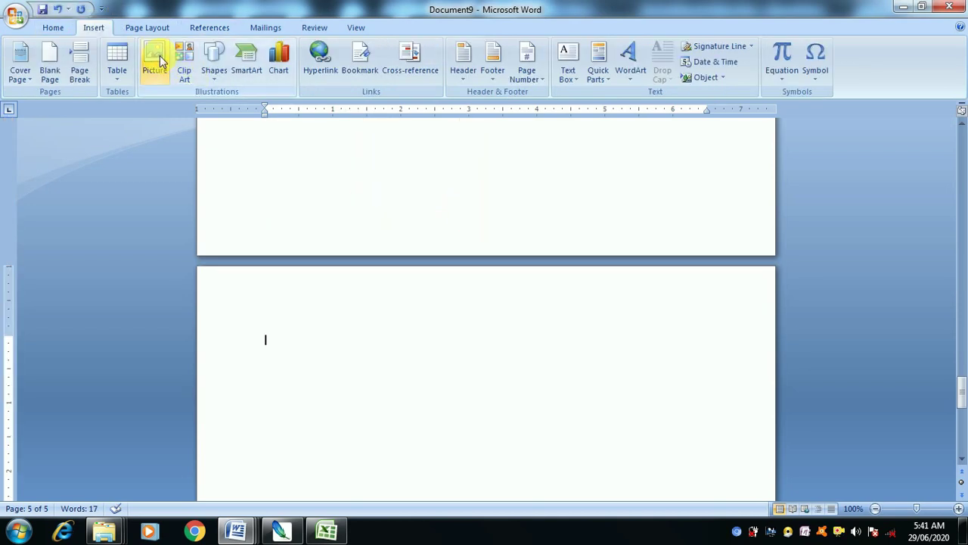
left_click(155, 61)
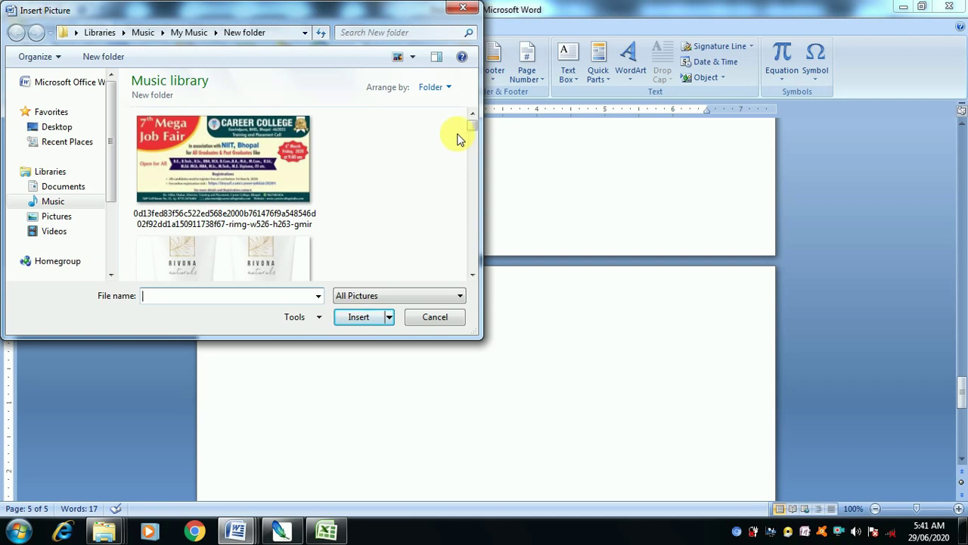
left_click_drag(469, 127, 464, 252)
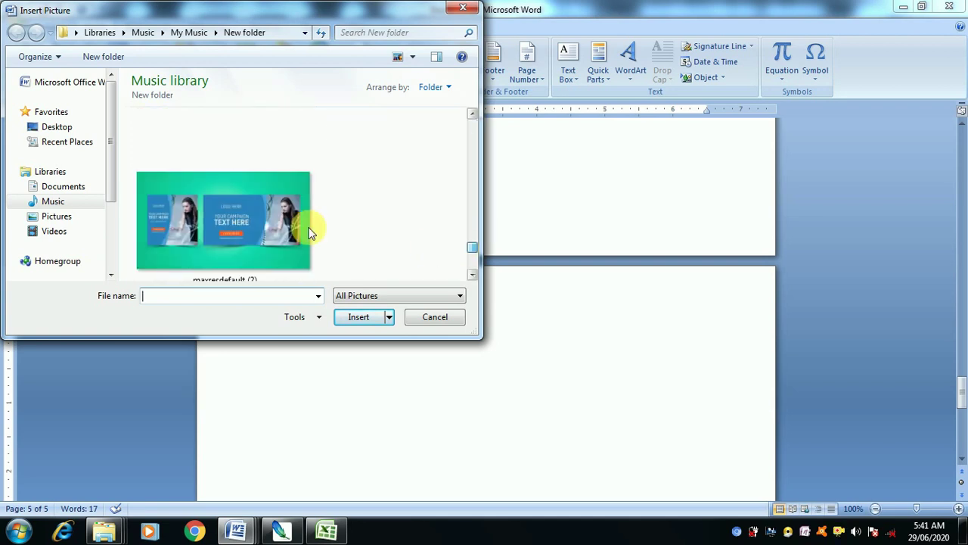
left_click(302, 223)
left_click(436, 322)
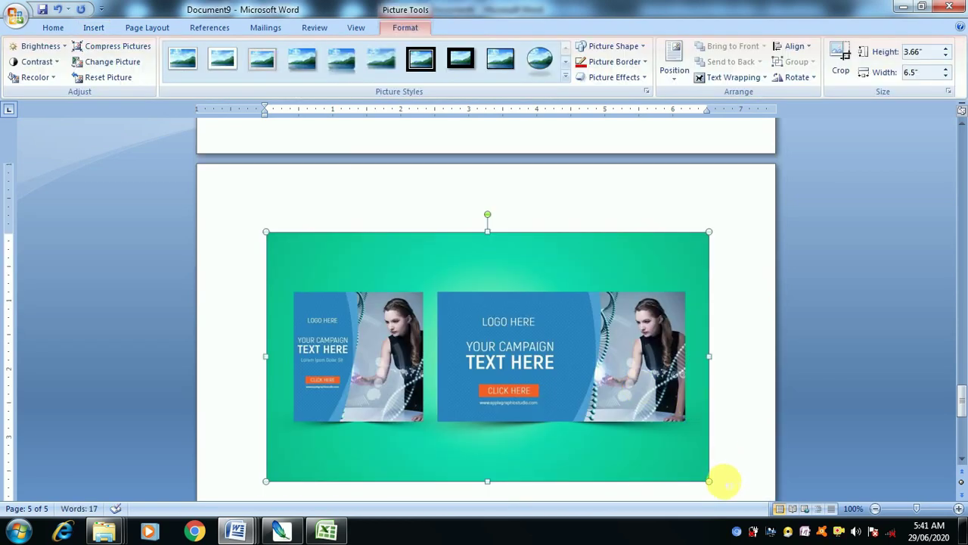
left_click(715, 475)
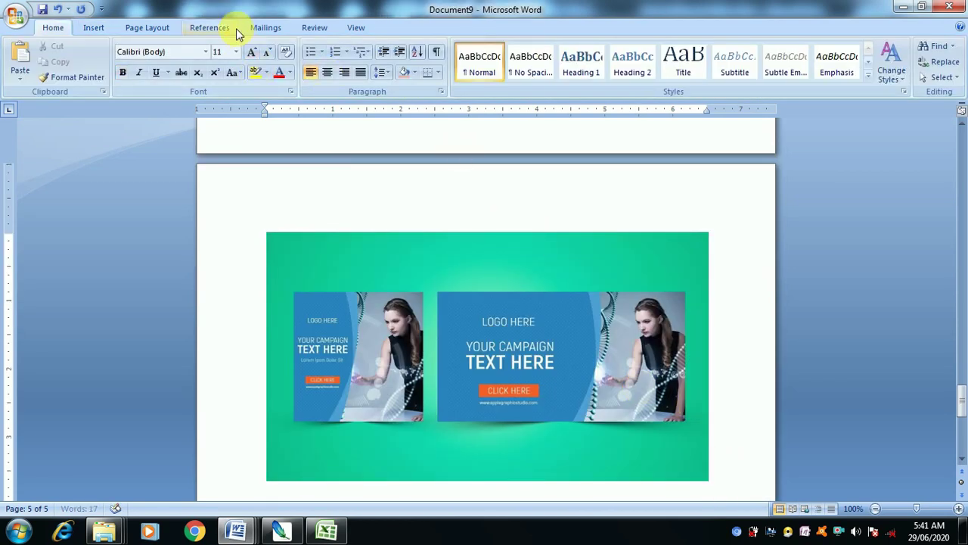
Step: Caption the banner as Figure 4 and jump back to the table of figures
left_click(209, 27)
left_click(390, 67)
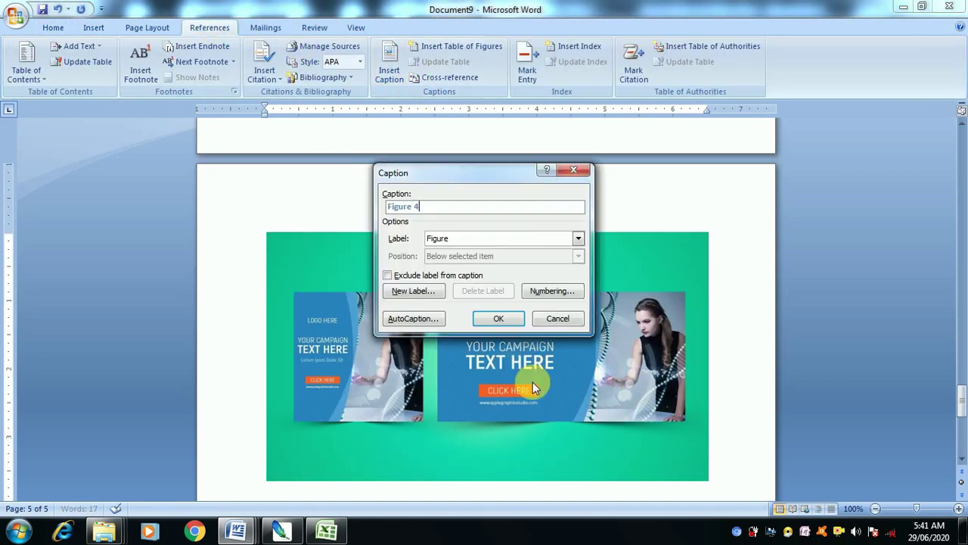
left_click(500, 318)
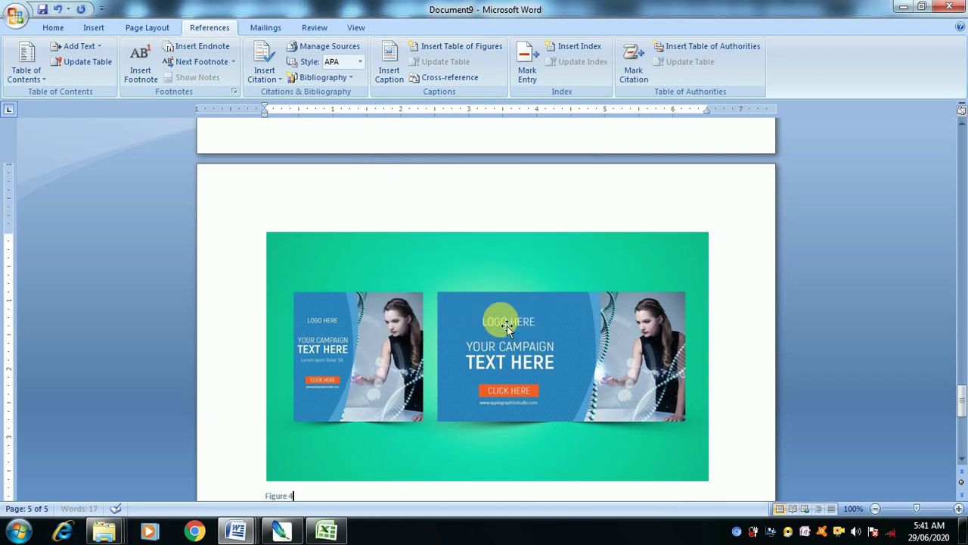
key("ctrl+Home")
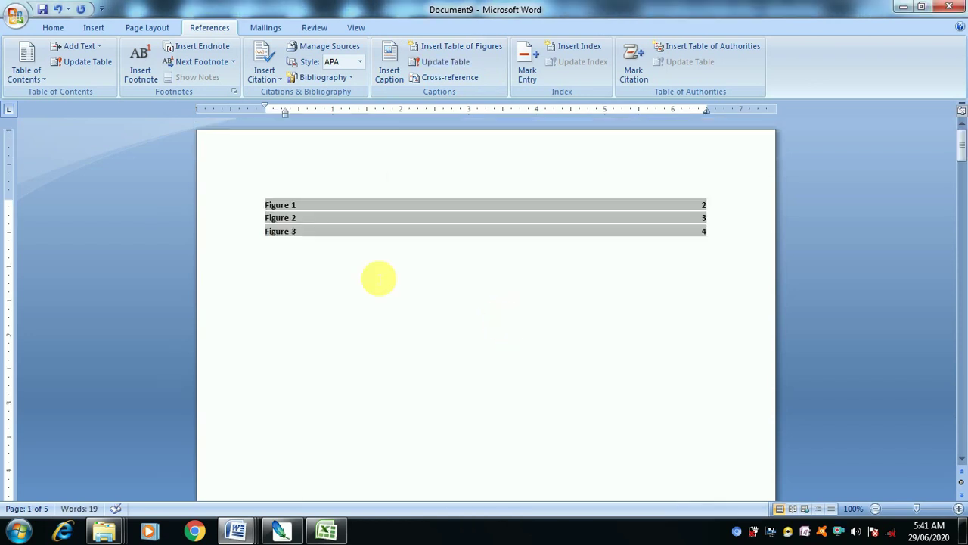
Step: Rebuild the entire table of figures to add Figure 4 on page 5, then follow that entry
left_click(434, 62)
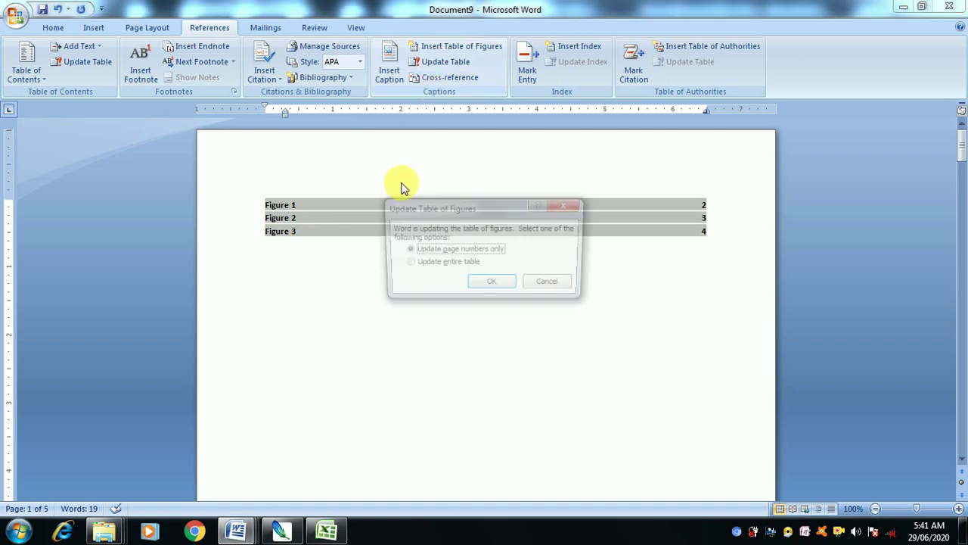
left_click(430, 265)
left_click(494, 288)
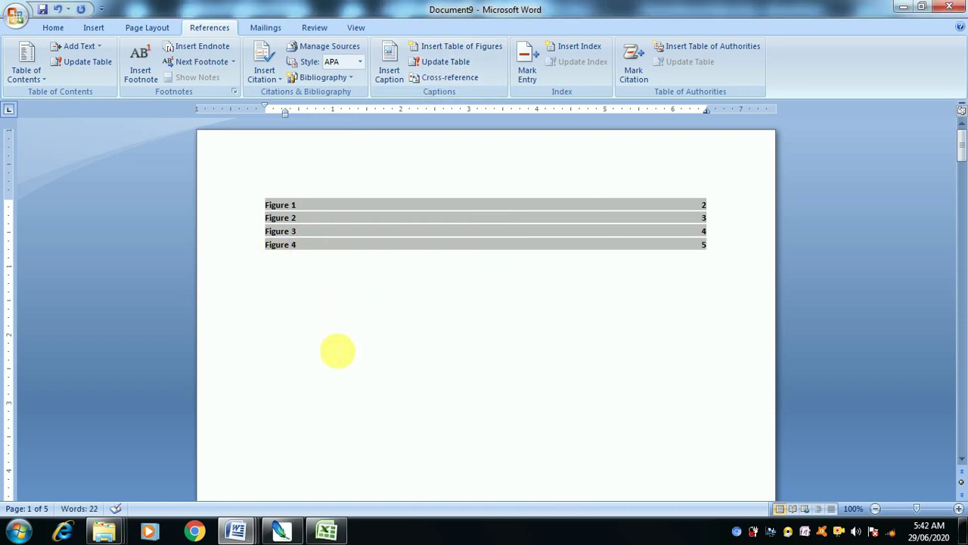
left_click(280, 244)
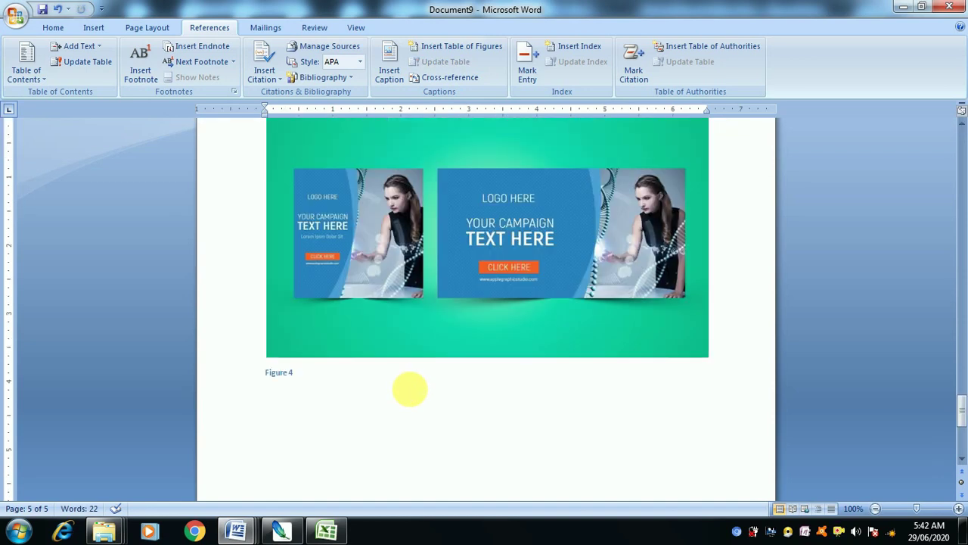
scroll(410, 389, "up", 3)
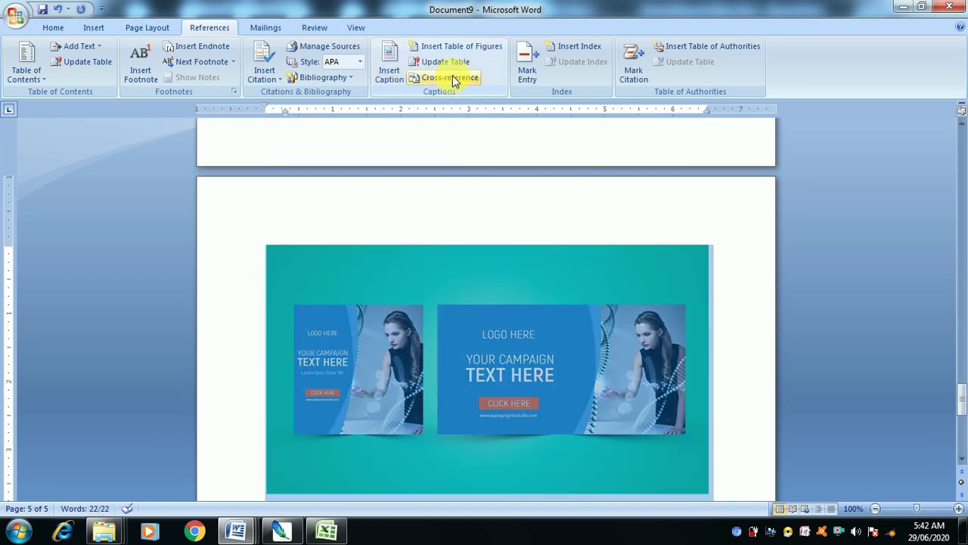
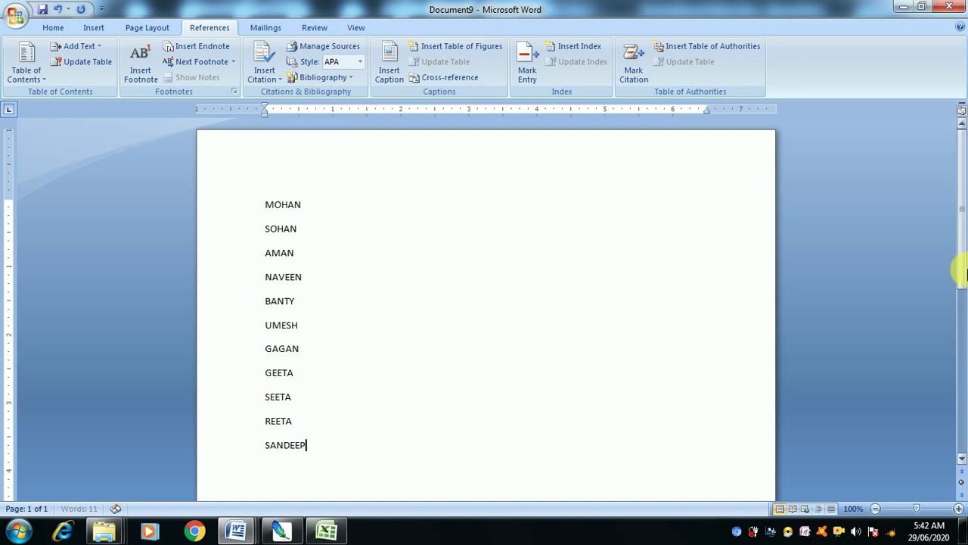
Step: Mark MOHAN, SOHAN, AMAN and NAVEEN as index entries
left_click_drag(309, 444, 260, 199)
left_click(525, 66)
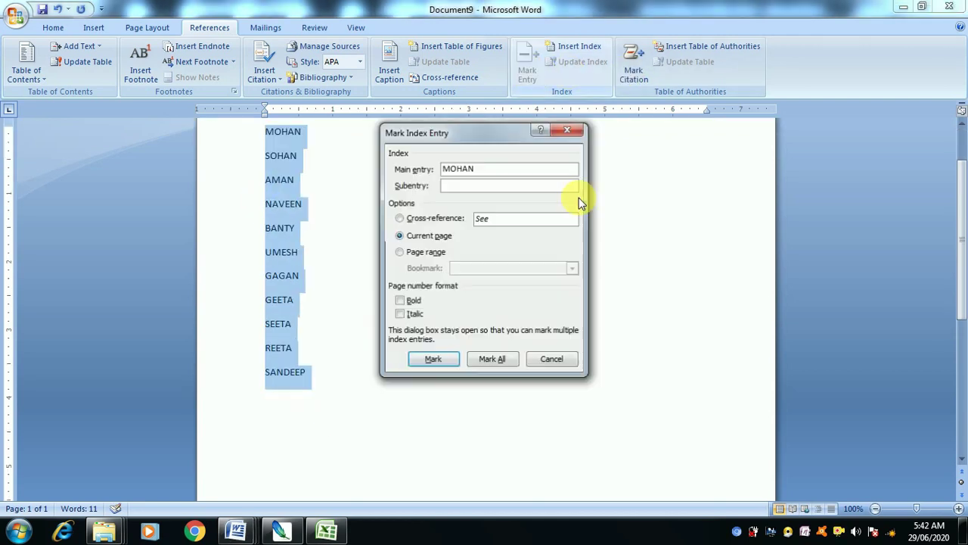
left_click(491, 363)
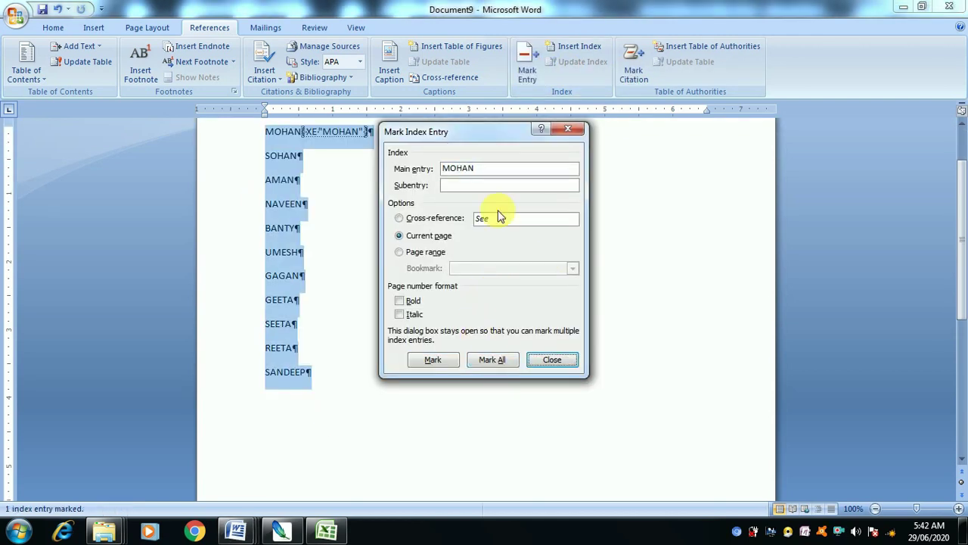
left_click_drag(473, 130, 641, 143)
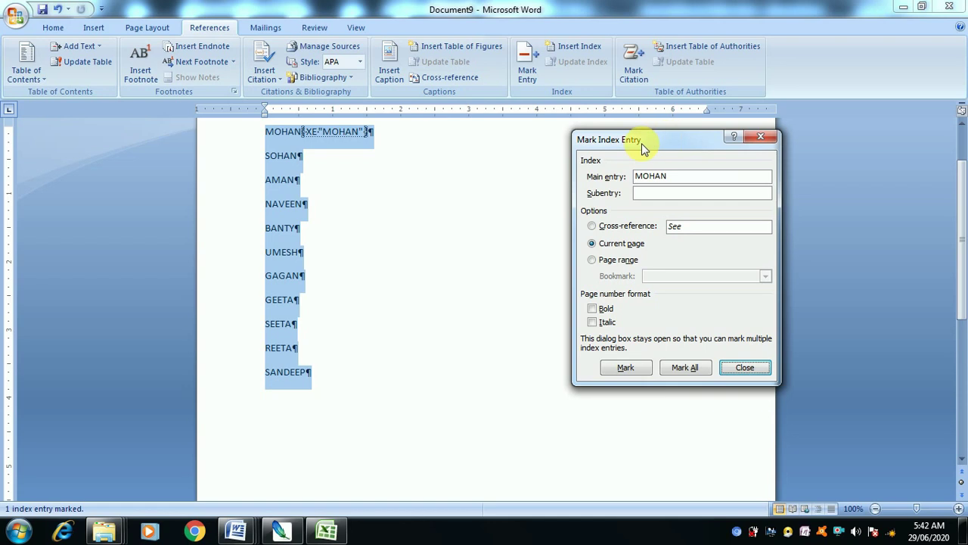
double_click(282, 156)
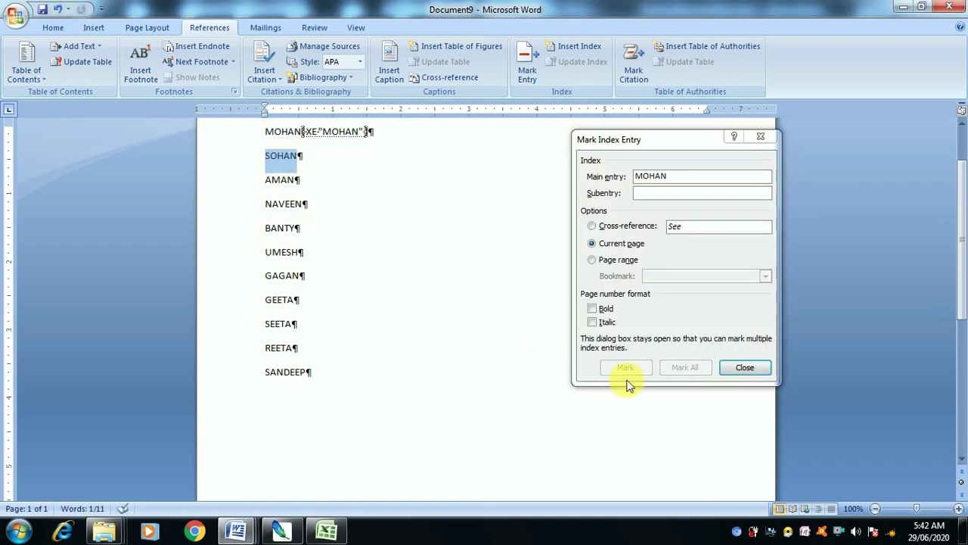
left_click(626, 367)
double_click(282, 156)
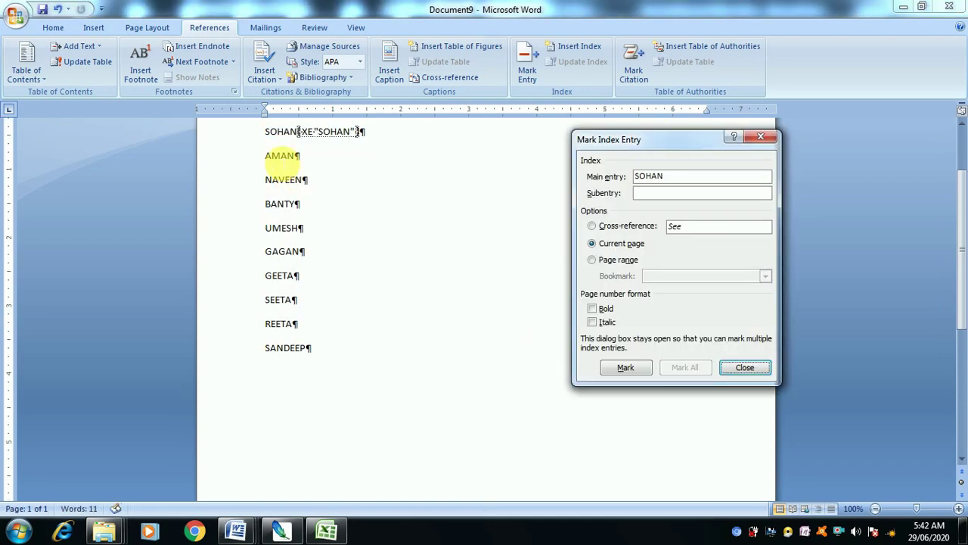
left_click(621, 368)
double_click(284, 156)
left_click(625, 367)
Step: Mark BANTY, UMESH, GAGAN, GEETA, SEETA, REETA and SANDEEP as index entries
double_click(282, 156)
left_click(626, 367)
double_click(284, 156)
left_click(620, 368)
double_click(283, 156)
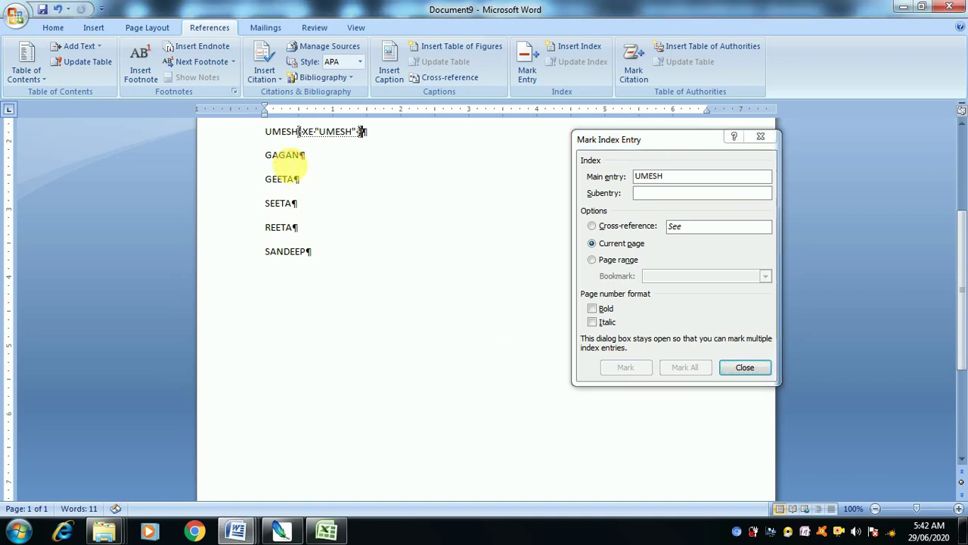
left_click(626, 367)
double_click(298, 161)
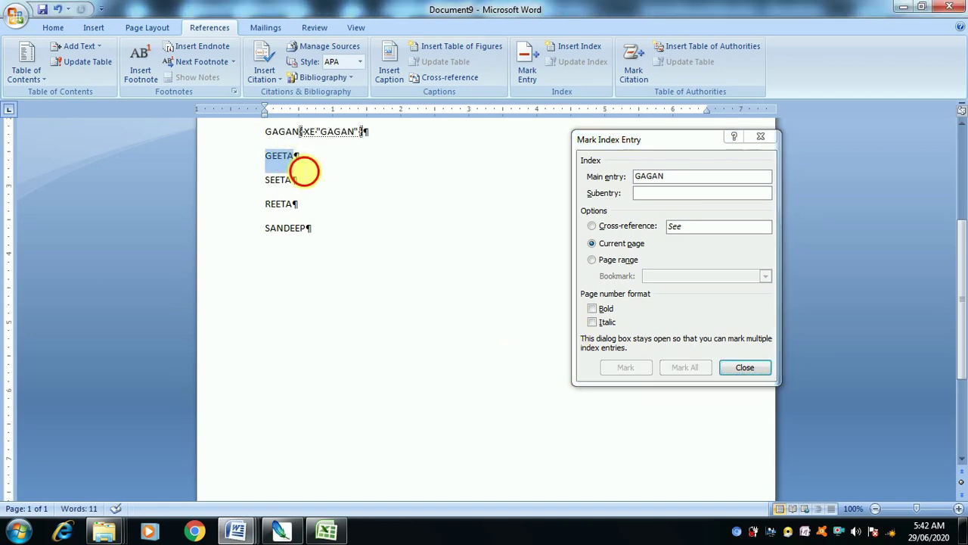
left_click(629, 367)
double_click(286, 156)
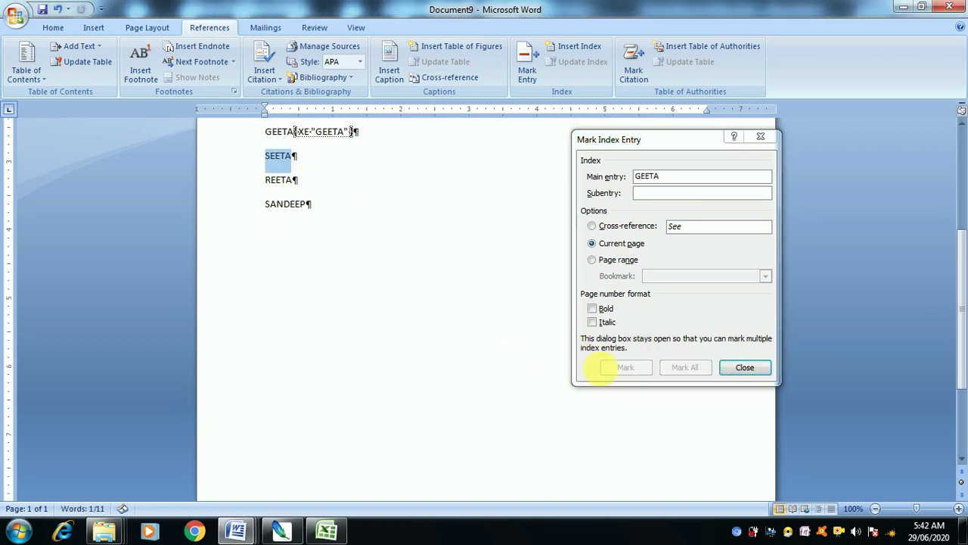
left_click(581, 366)
left_click(626, 367)
double_click(284, 156)
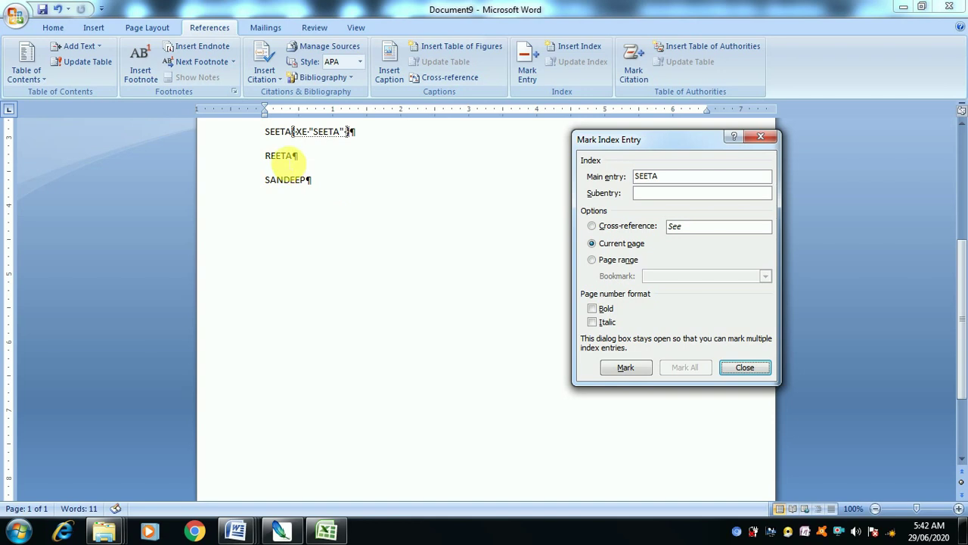
left_click(626, 367)
double_click(287, 156)
left_click(620, 367)
left_click(621, 367)
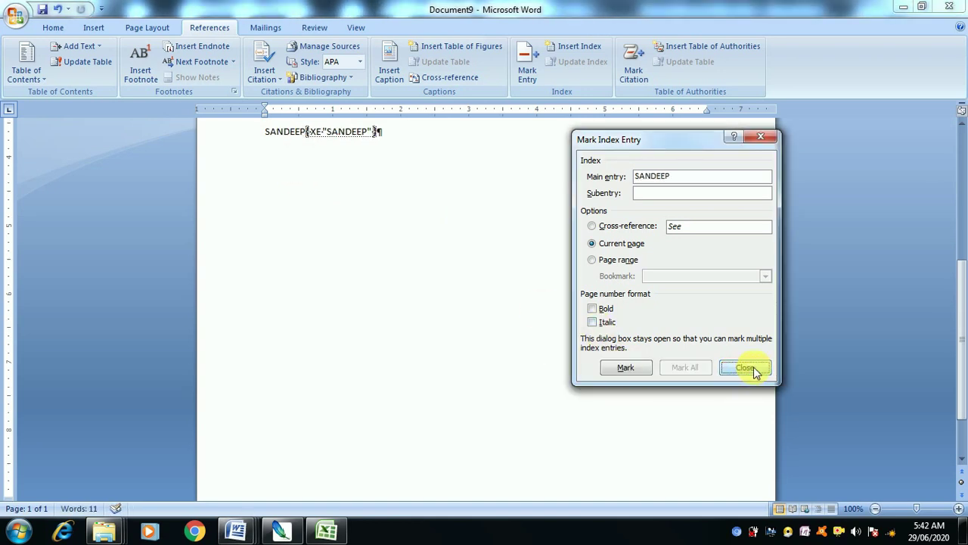
Step: Close Mark Entry, return to the document top and open the Index dialog
key("Escape")
key("ctrl+Home")
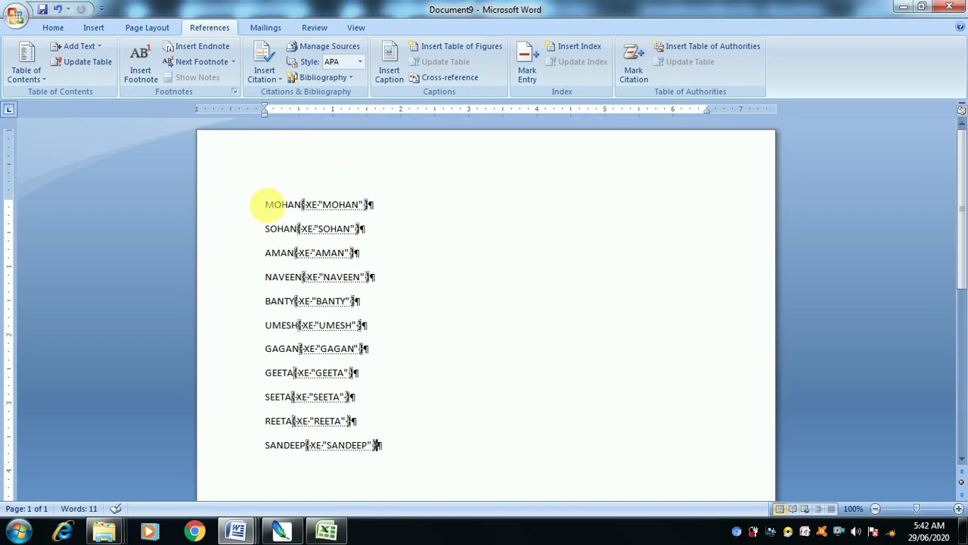
left_click(573, 46)
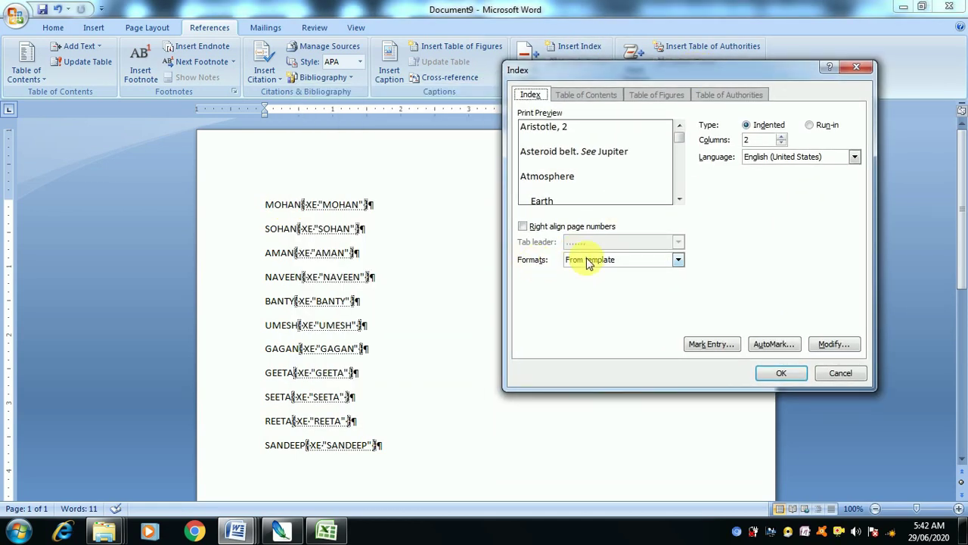
Step: Choose the Fancy format and insert the two-column index of names
left_click(582, 259)
left_click(575, 291)
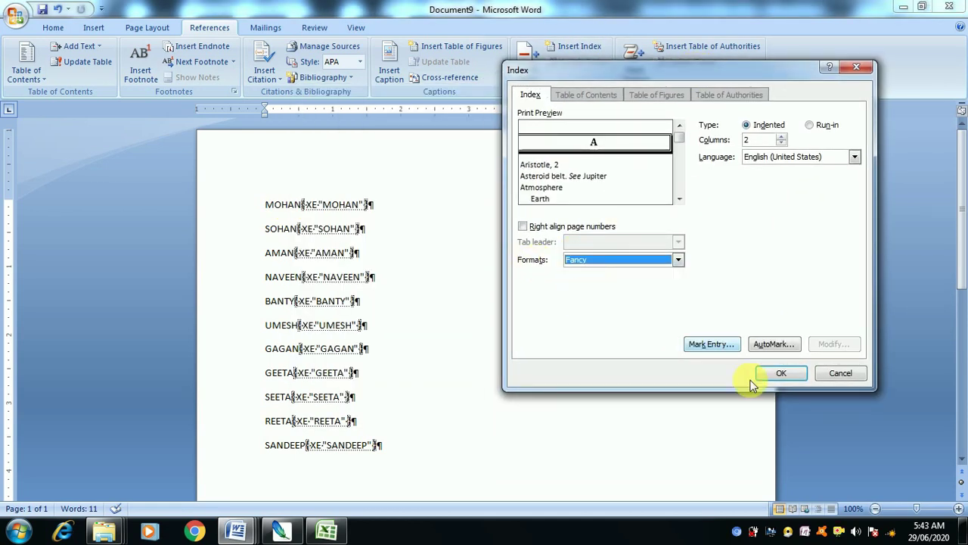
left_click(790, 376)
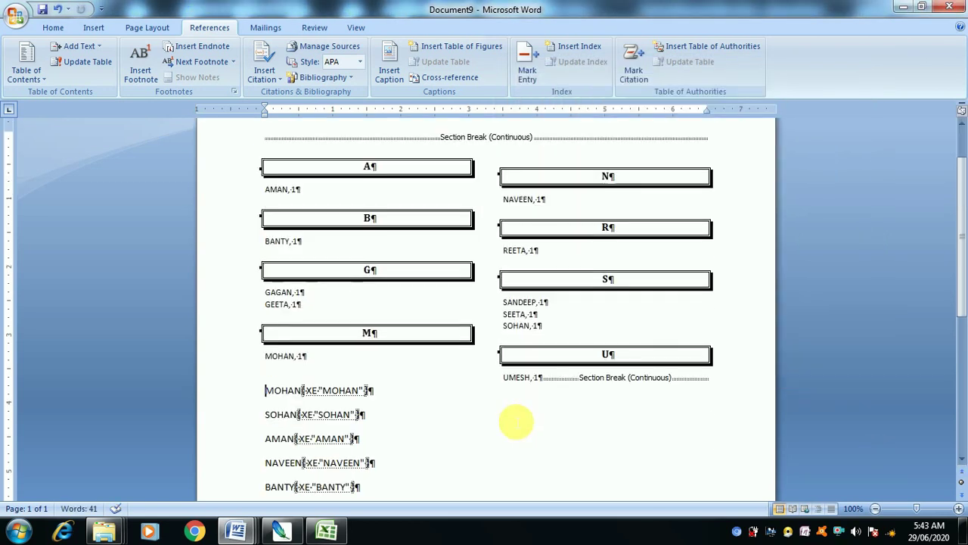
Step: Add blank lines between the index and the name list
key("Return")
key("Return")
key("Return")
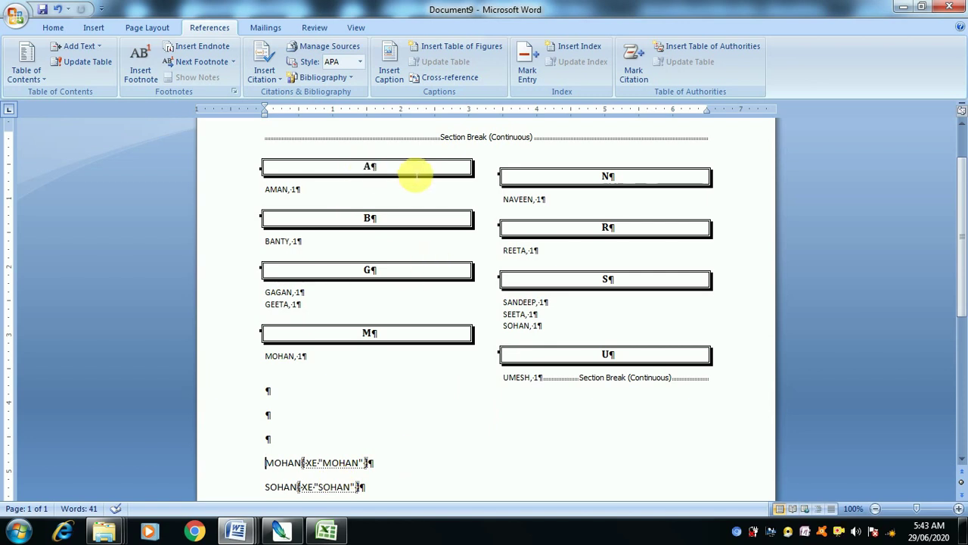
scroll(356, 270, "down", 1)
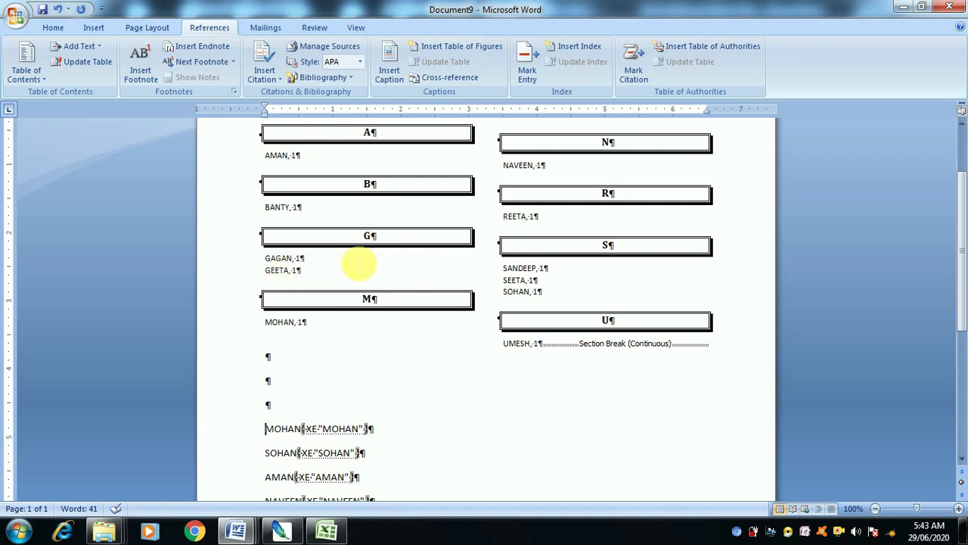
scroll(469, 318, "down", 1)
scroll(606, 227, "up", 2)
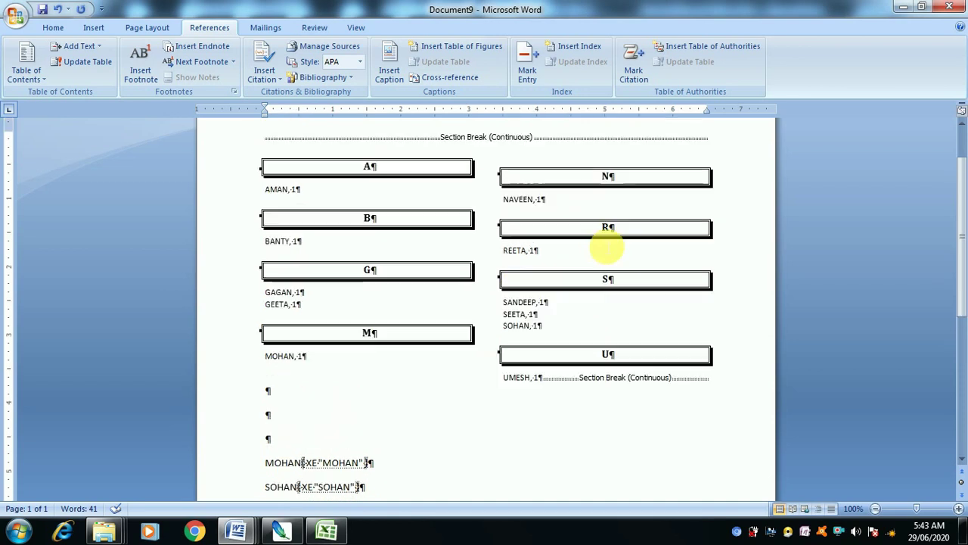
Step: Hide formatting marks and index fields with Show/Hide ¶ (Ctrl+Shift+8)
left_click(51, 28)
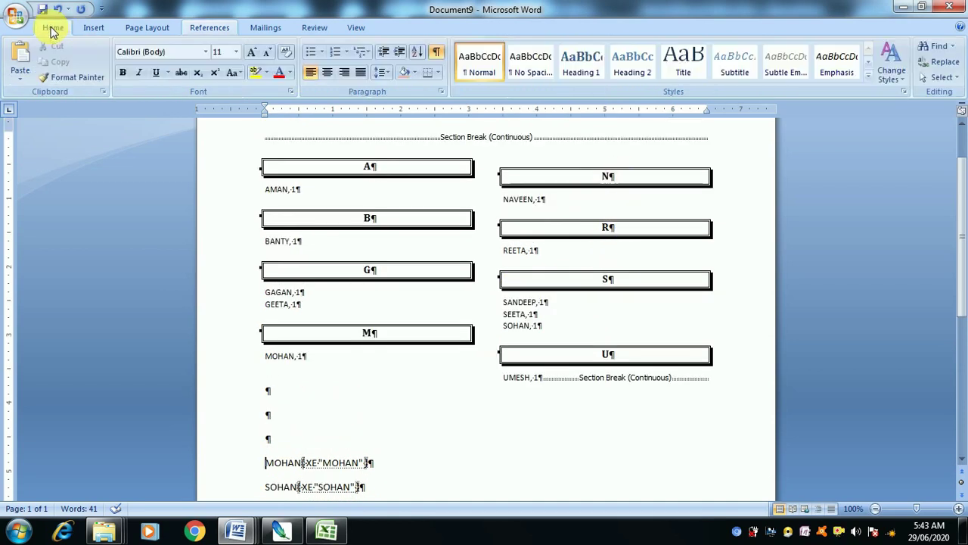
left_click(438, 53)
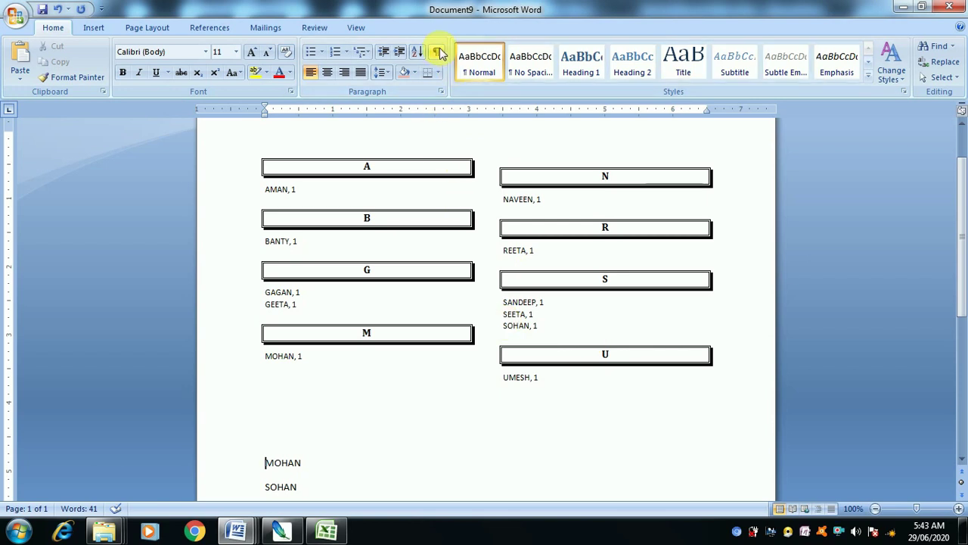
left_click(438, 53)
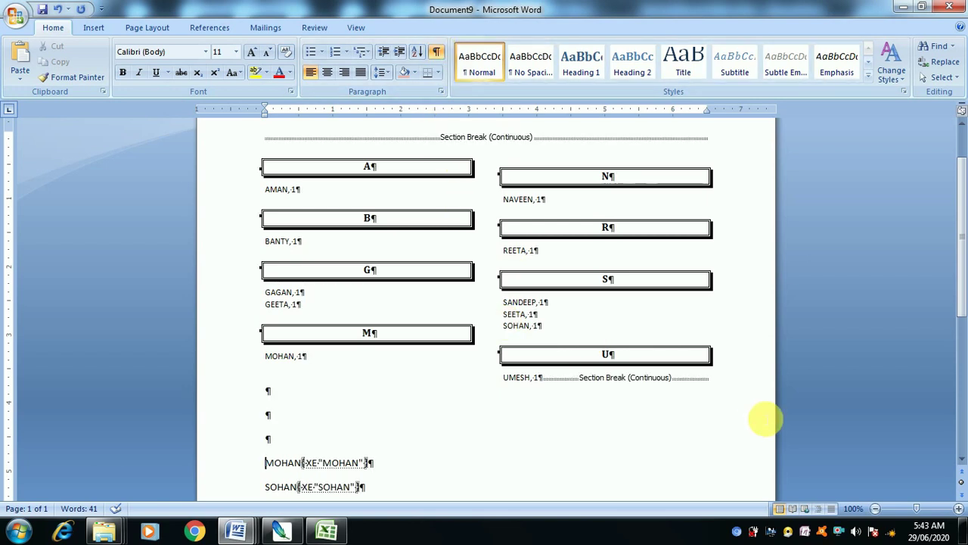
key("ctrl+shift+8")
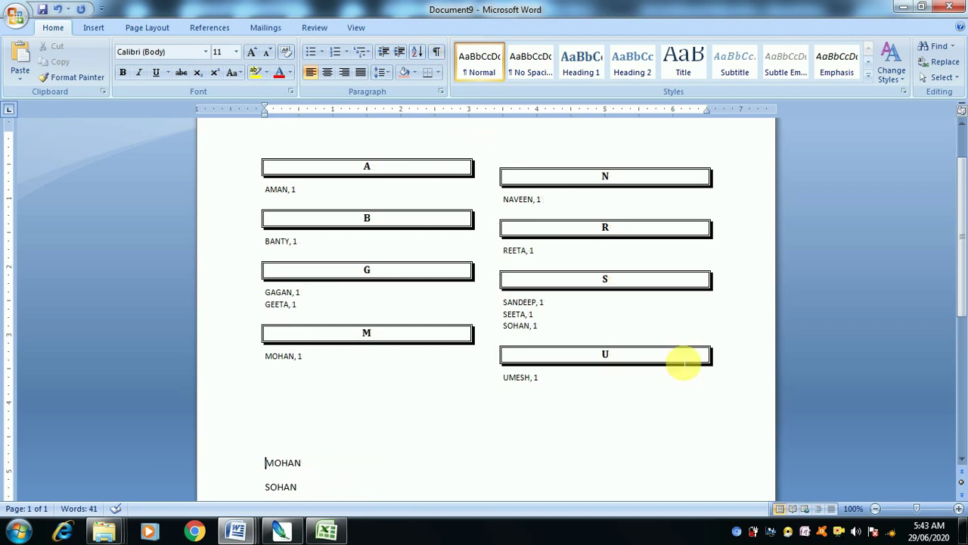
Step: Return to References and place the insertion point after SANDEEP
left_click(209, 27)
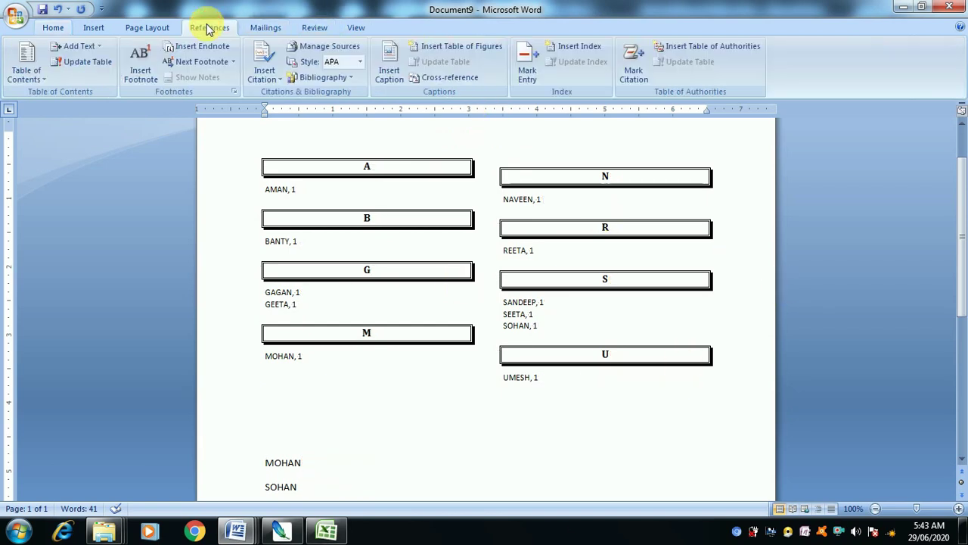
scroll(364, 392, "down", 5)
scroll(365, 391, "up", 3)
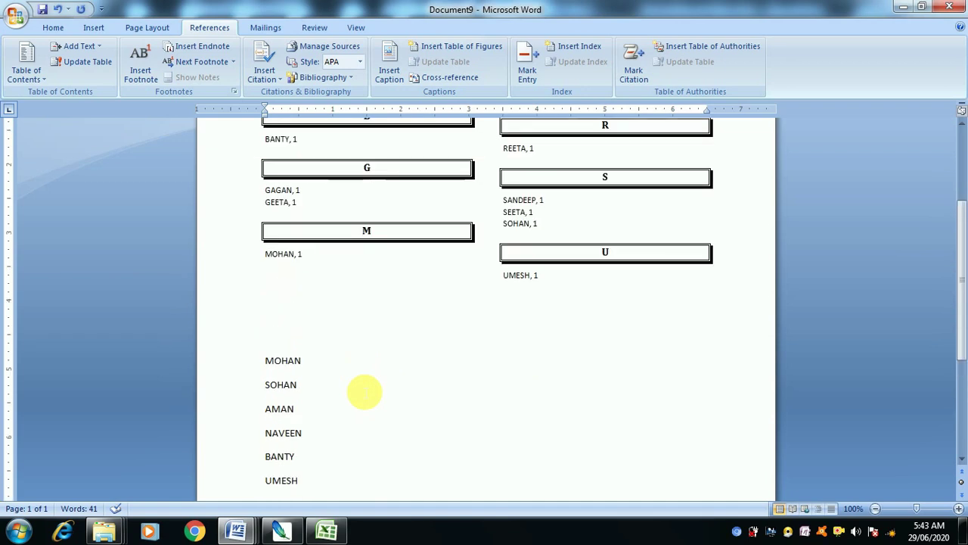
scroll(365, 392, "up", 2)
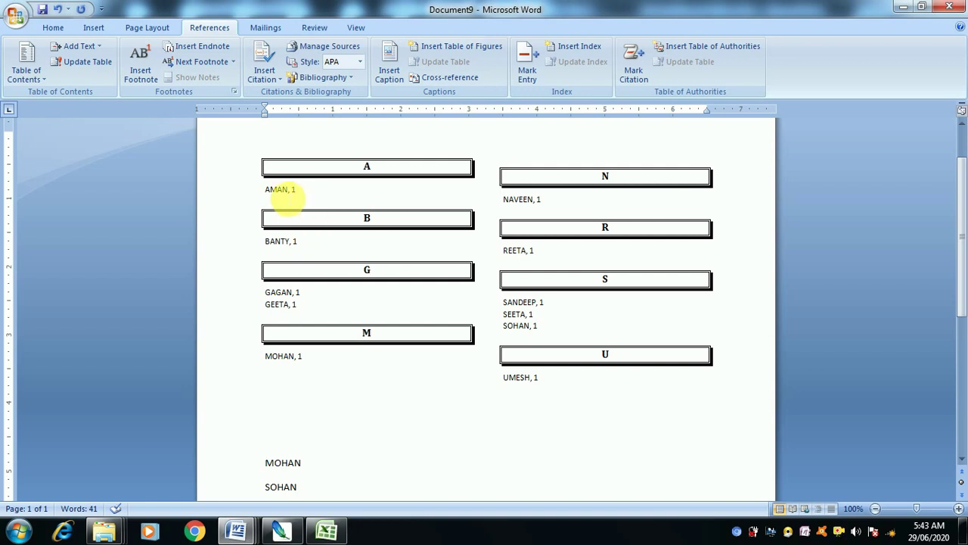
scroll(373, 372, "down", 8)
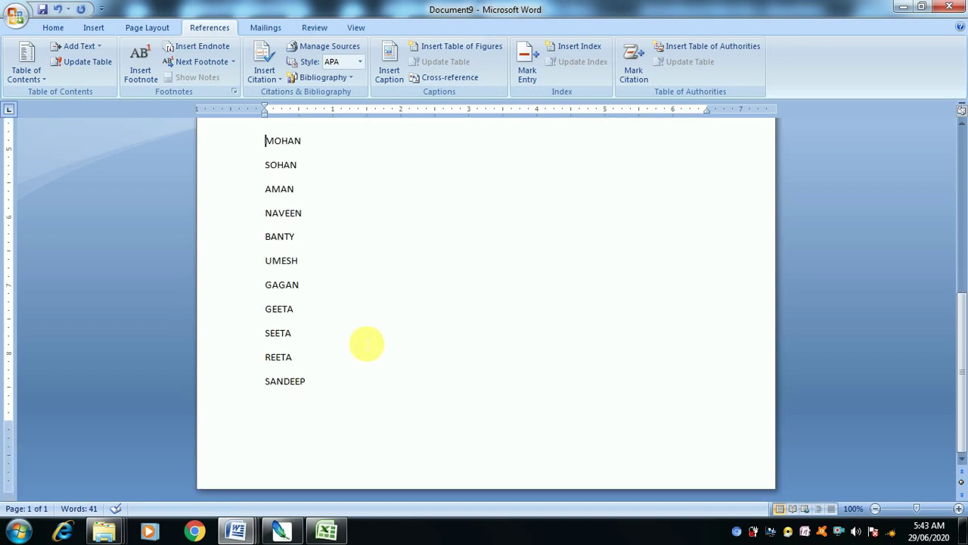
scroll(372, 390, "up", 1)
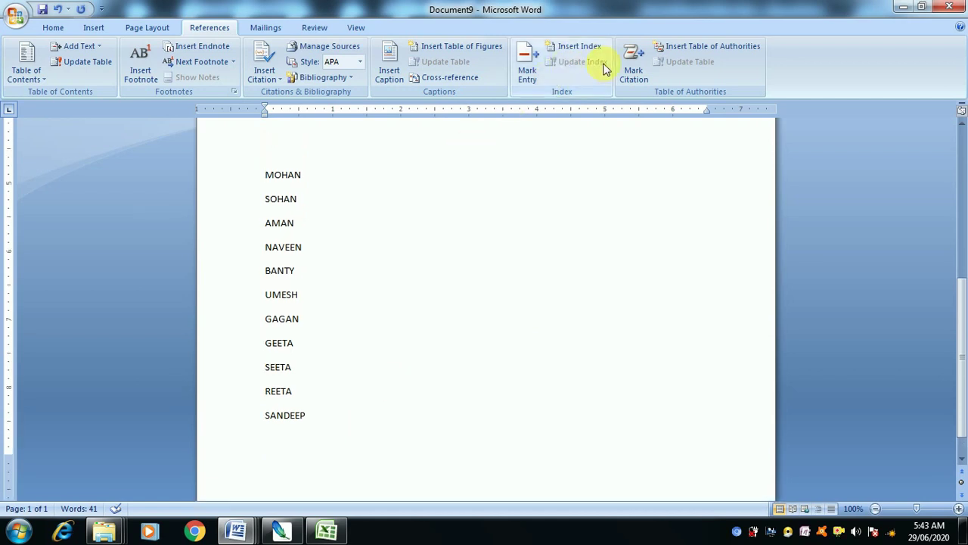
left_click(362, 413)
Step: Insert a page break after the name list and select the new names
key("ctrl+Return")
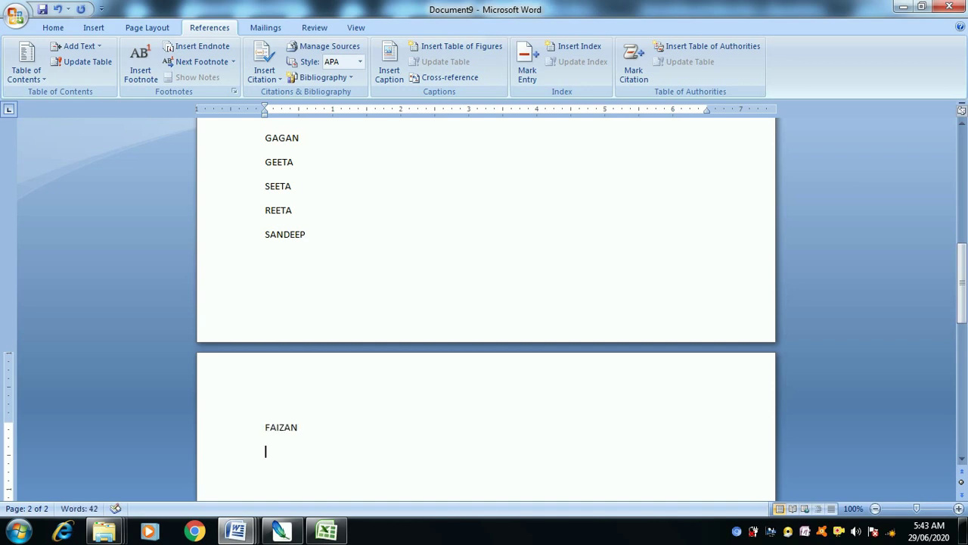
type("FAHEEM")
scroll(508, 411, "up", 1)
scroll(481, 454, "down", 1)
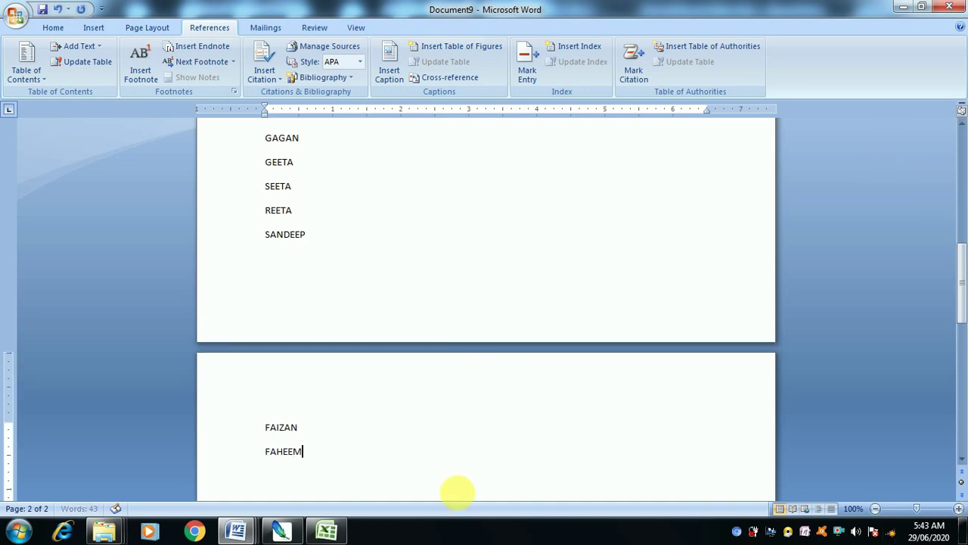
left_click_drag(303, 454, 264, 424)
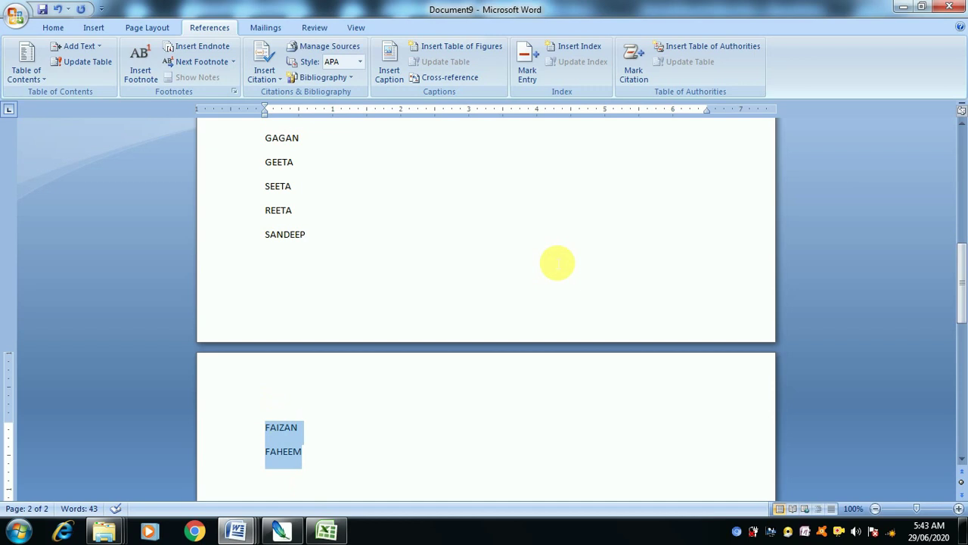
Step: Mark FAIZAN and FAHEEM as index entries and close the dialog
left_click(527, 73)
left_click(684, 367)
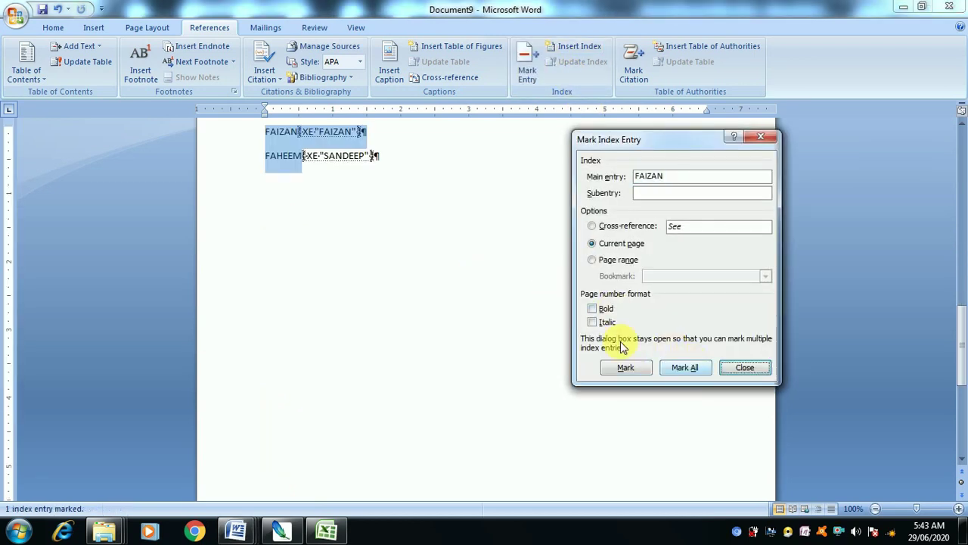
double_click(282, 138)
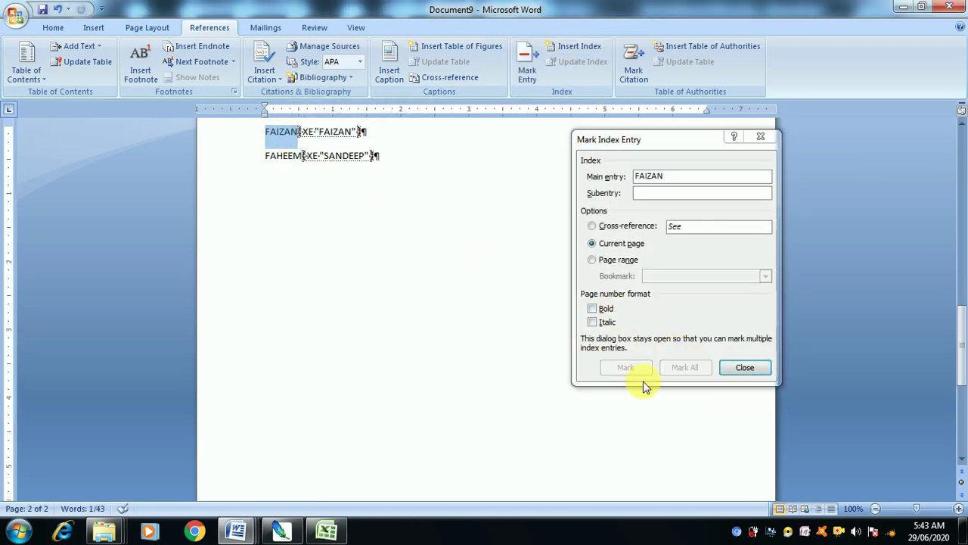
left_click(626, 369)
double_click(282, 156)
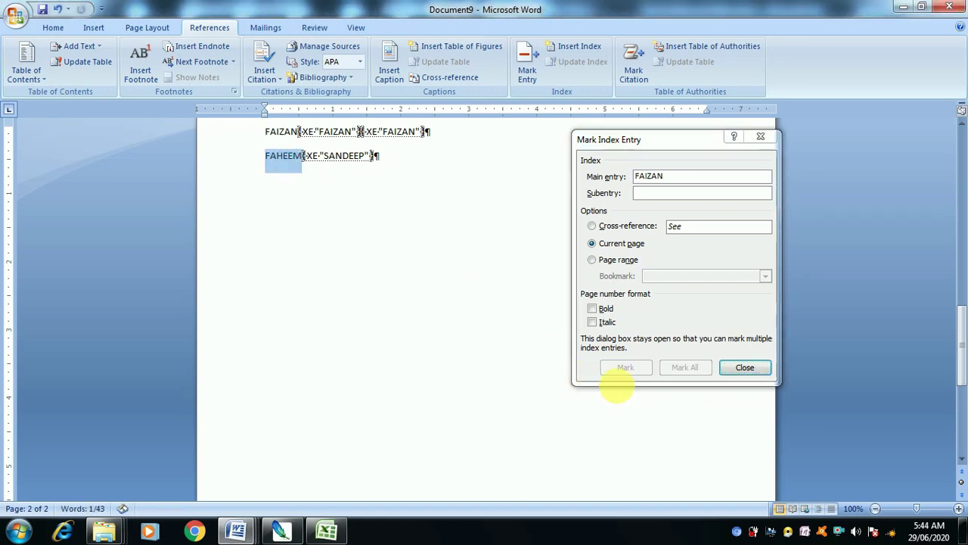
left_click(623, 371)
left_click(744, 367)
scroll(579, 398, "up", 5)
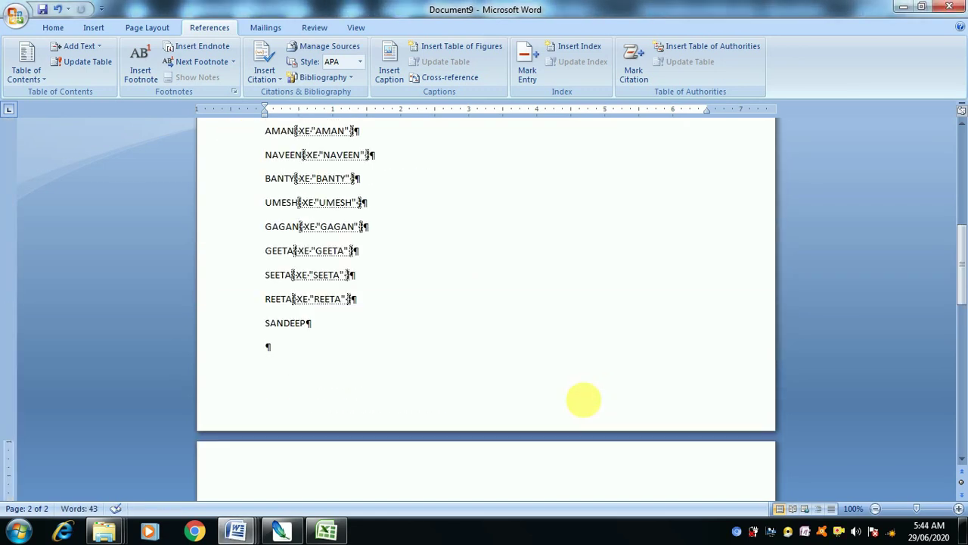
scroll(589, 406, "up", 5)
left_click(308, 288)
Step: Update the index to add the F entries and hide formatting marks
left_click(432, 220)
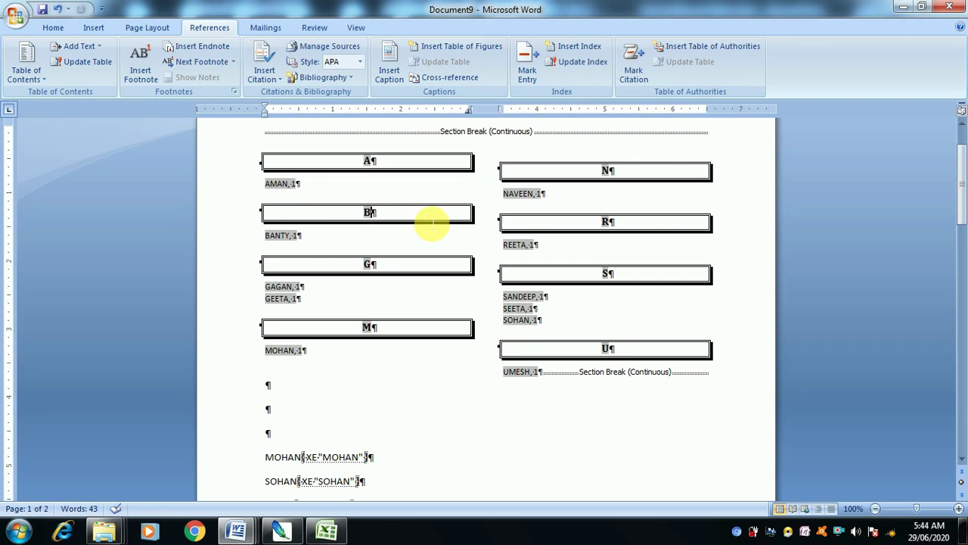
left_click(579, 62)
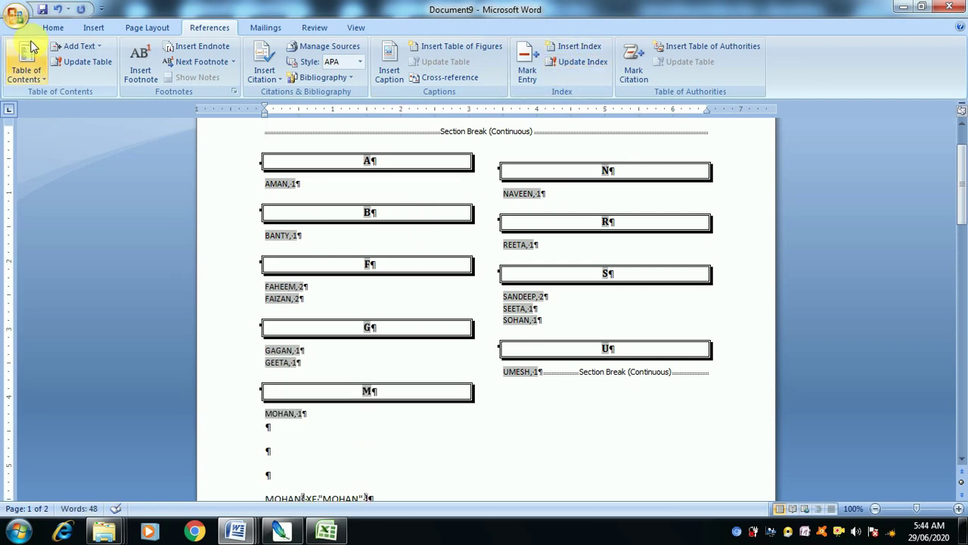
key("ctrl+shift+8")
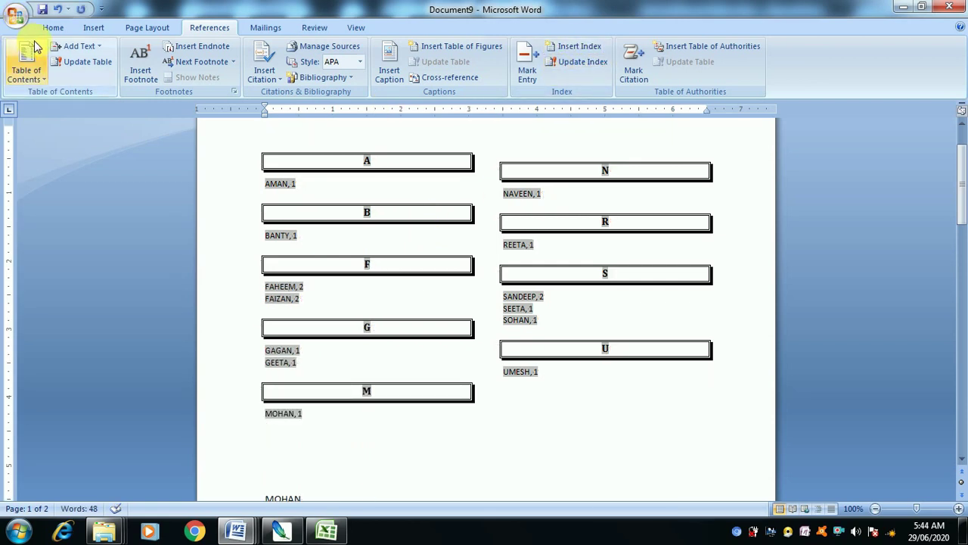
left_click(560, 454)
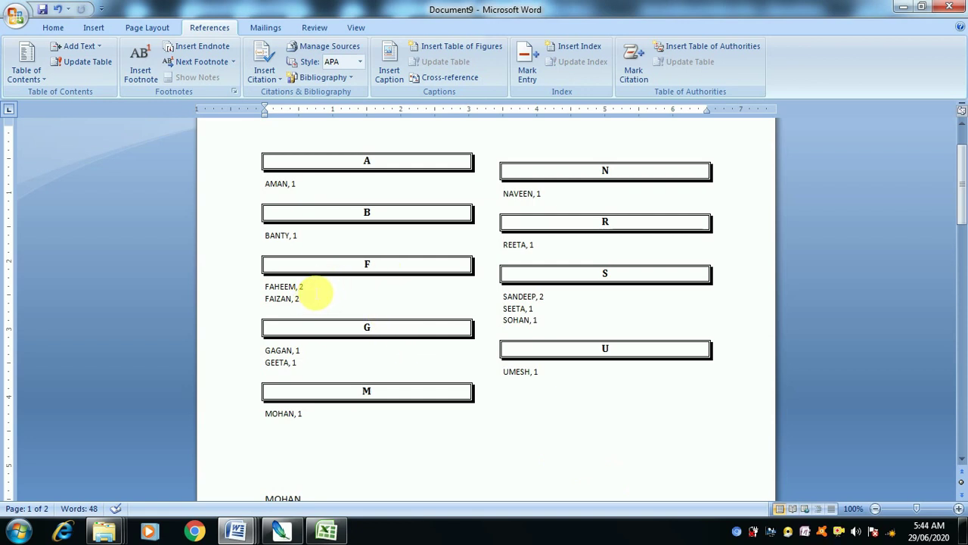
Step: Review the updated document and select the whole index
scroll(533, 356, "down", 5)
scroll(533, 356, "down", 5)
scroll(534, 355, "down", 5)
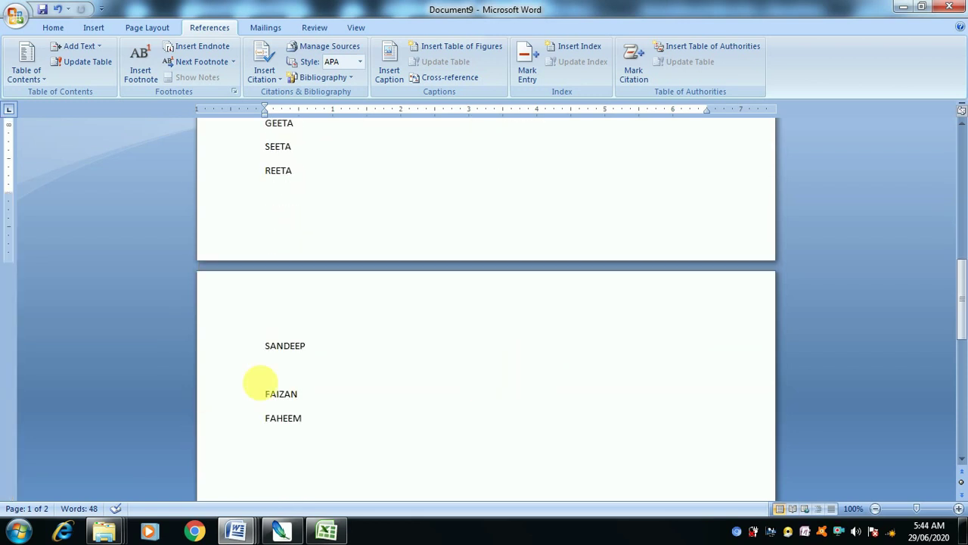
scroll(522, 481, "up", 10)
scroll(525, 477, "up", 3)
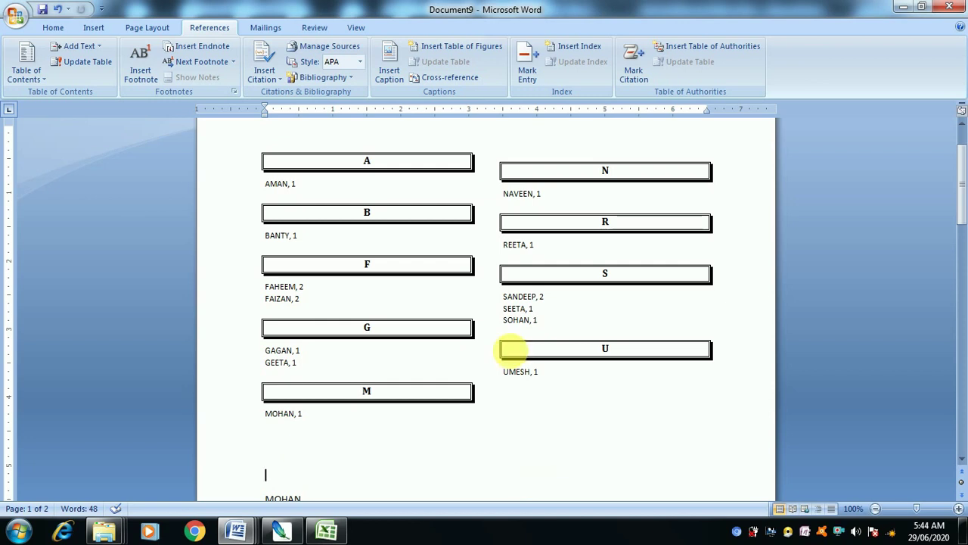
scroll(671, 130, "up", 1)
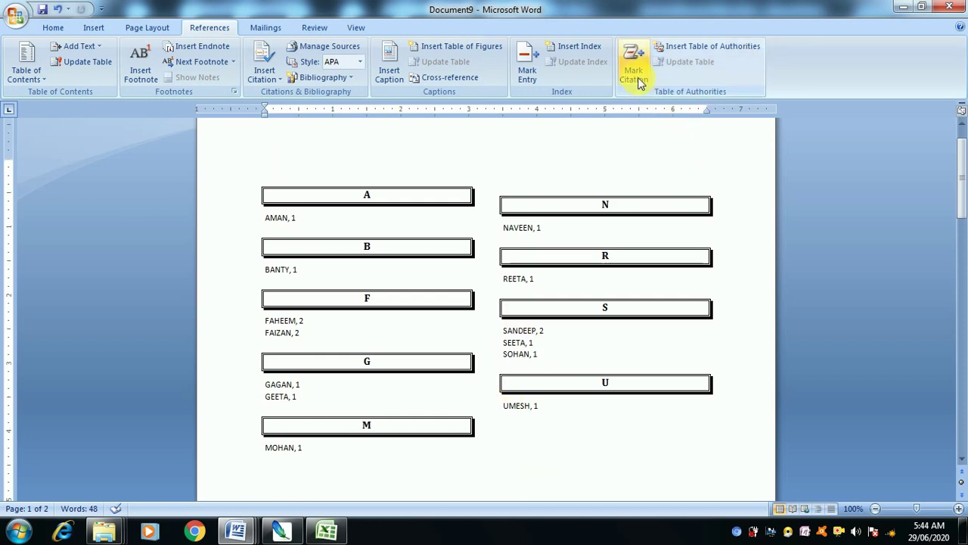
left_click_drag(264, 175, 701, 447)
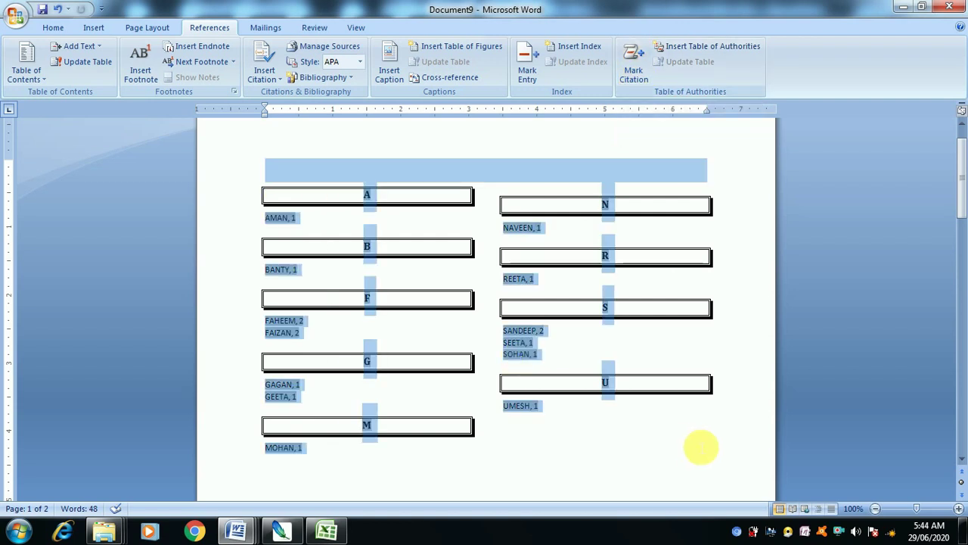
Step: Delete the selected index from the document
key("Delete")
scroll(292, 335, "down", 2)
scroll(317, 255, "down", 1)
scroll(283, 461, "up", 1)
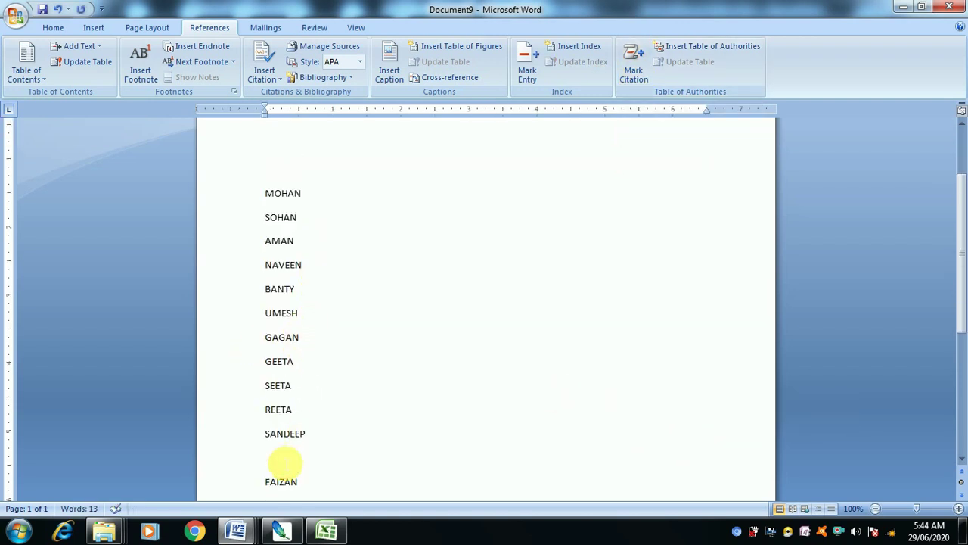
scroll(330, 437, "down", 2)
scroll(250, 292, "up", 1)
scroll(272, 292, "up", 2)
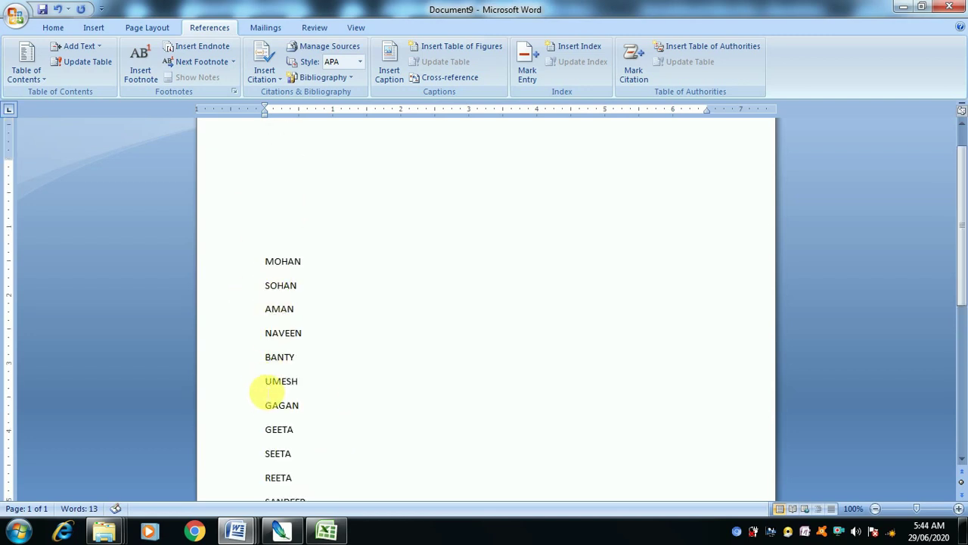
Step: Insert page breaks before UMESH and before MOHAN
left_click(265, 390)
key("ctrl+Return")
scroll(272, 340, "up", 5)
scroll(279, 363, "up", 5)
left_click(265, 300)
key("ctrl+Return")
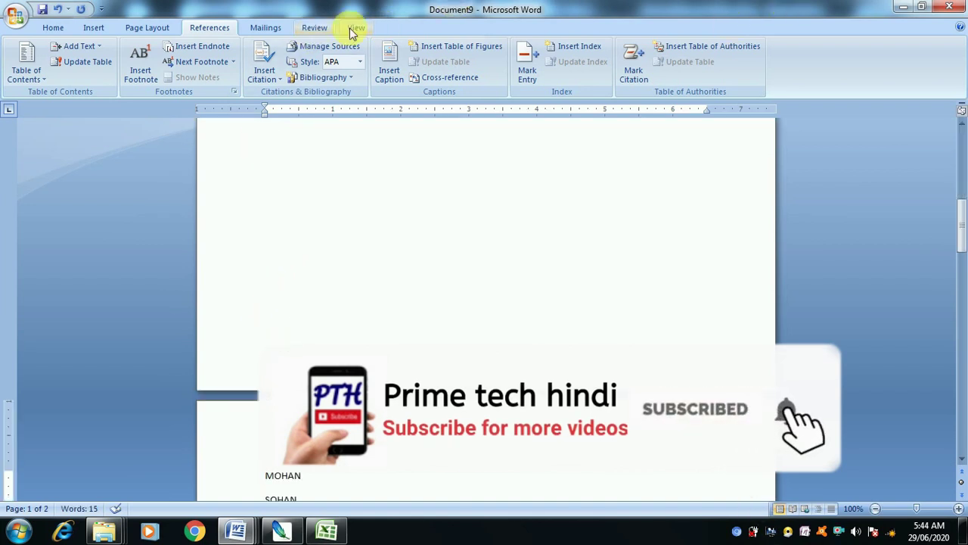
Step: Turn on page Thumbnails and browse pages 1 through 3
left_click(354, 28)
left_click(272, 61)
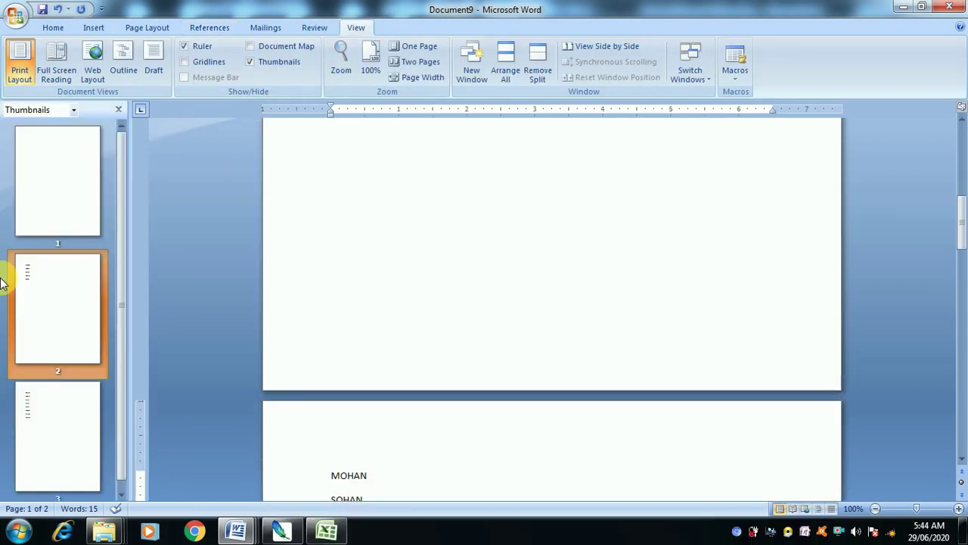
left_click(36, 179)
left_click(60, 291)
left_click(61, 415)
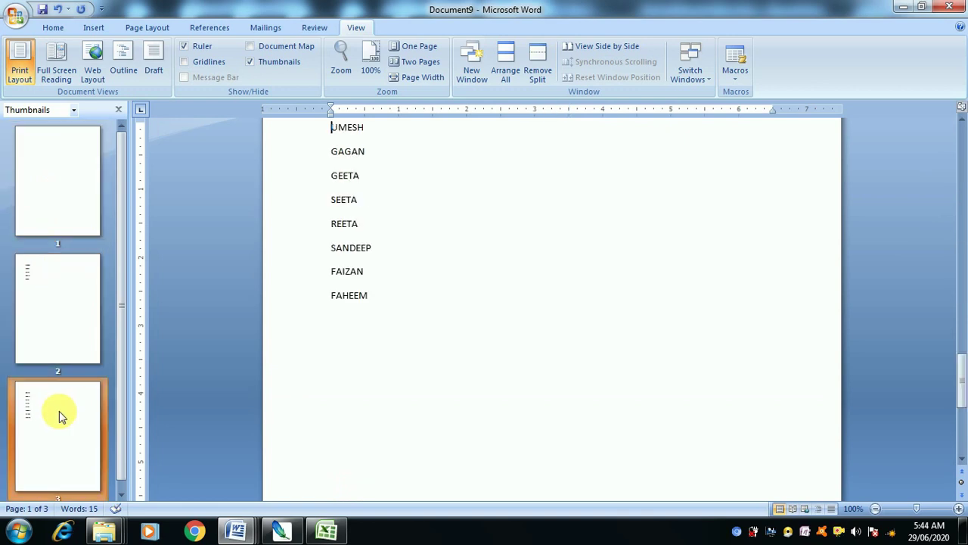
scroll(371, 335, "down", 5)
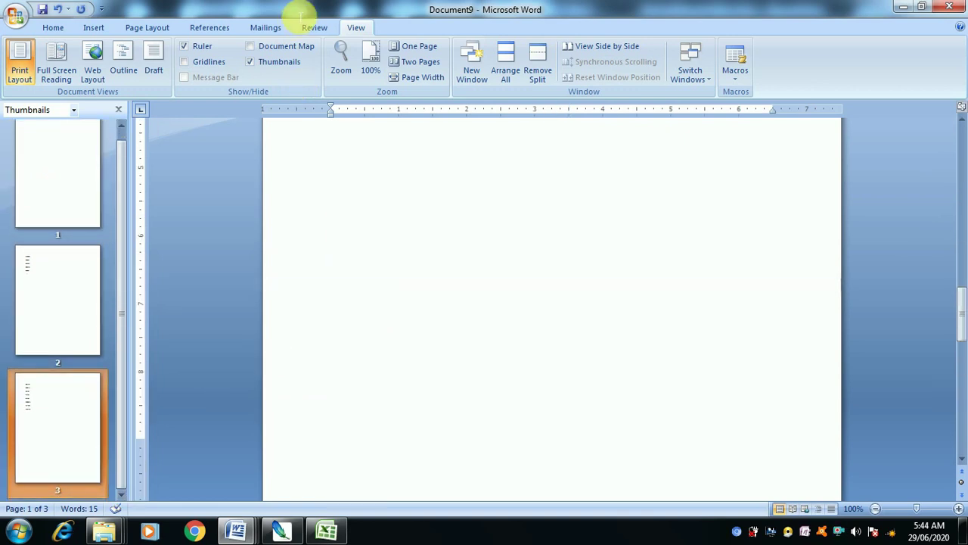
scroll(320, 158, "down", 1)
scroll(326, 485, "down", 1)
scroll(340, 421, "down", 2)
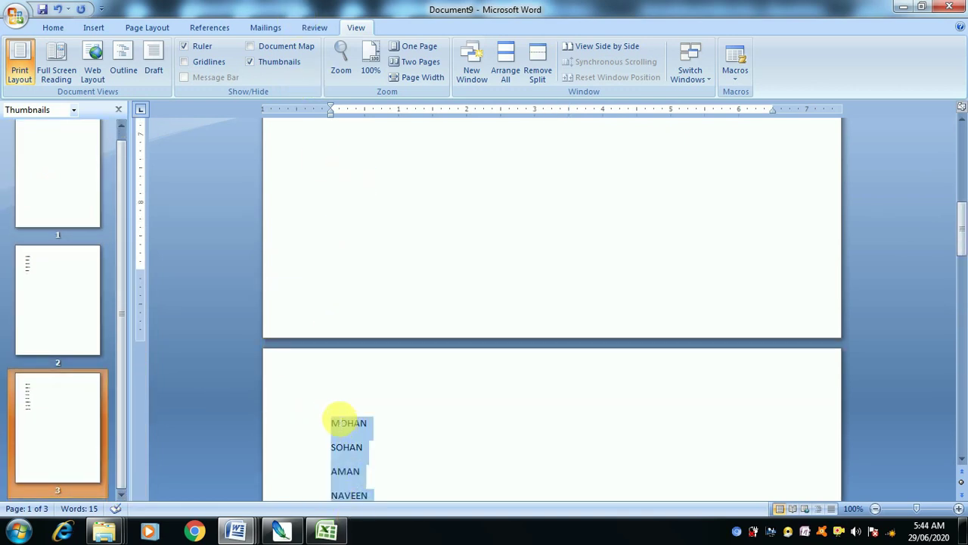
Step: Mark MOHAN, SOHAN and AMAN as Cases citations
left_click(219, 30)
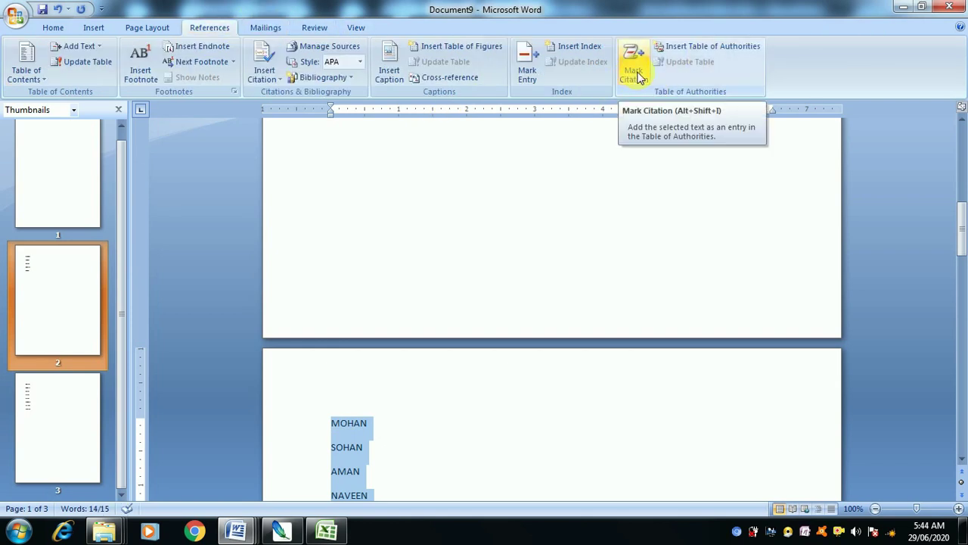
left_click(634, 72)
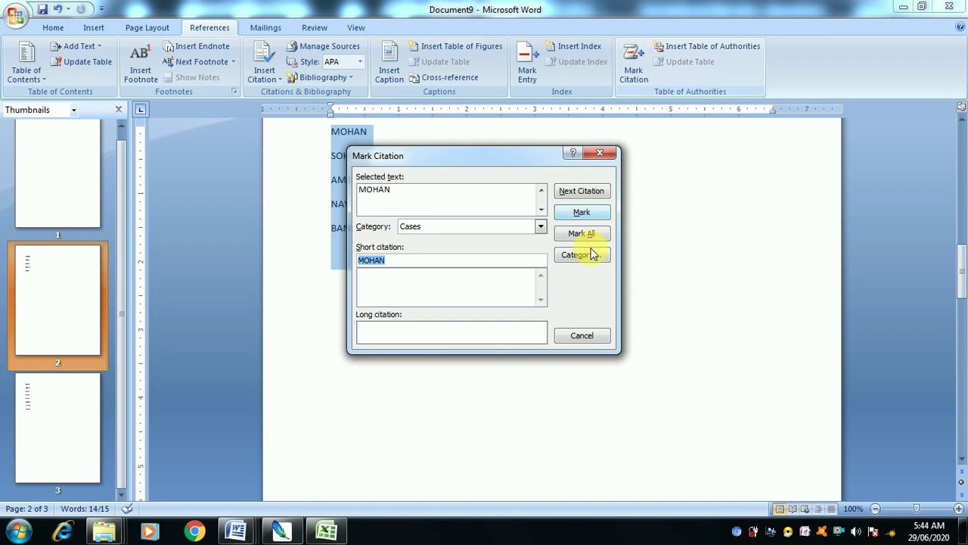
left_click(582, 234)
left_click_drag(520, 164, 827, 154)
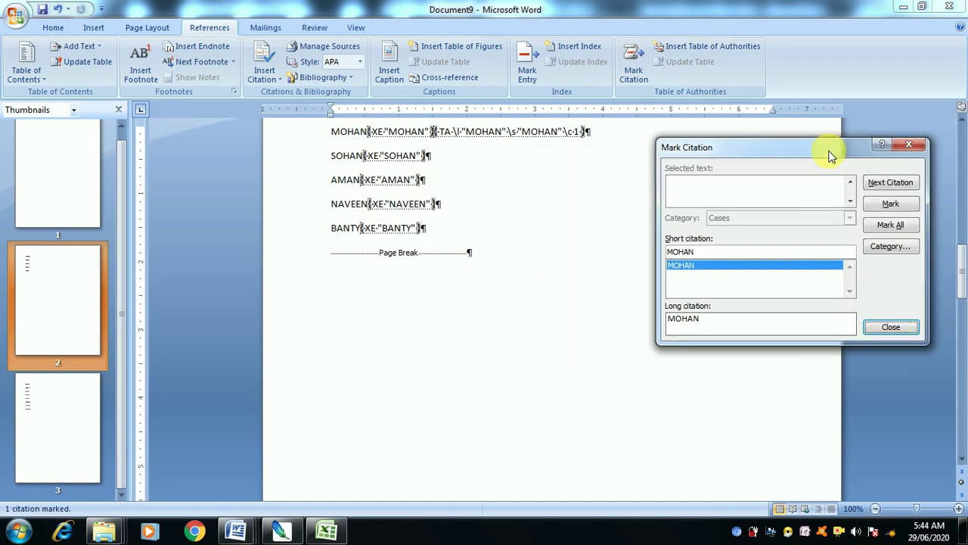
double_click(352, 156)
left_click(872, 199)
double_click(346, 155)
left_click(742, 210)
left_click(880, 206)
Step: Mark NAVEEN, BANTY, UMESH and GAGAN as Cases citations
double_click(349, 155)
left_click(848, 217)
left_click(886, 204)
double_click(346, 155)
left_click(874, 210)
left_click(873, 210)
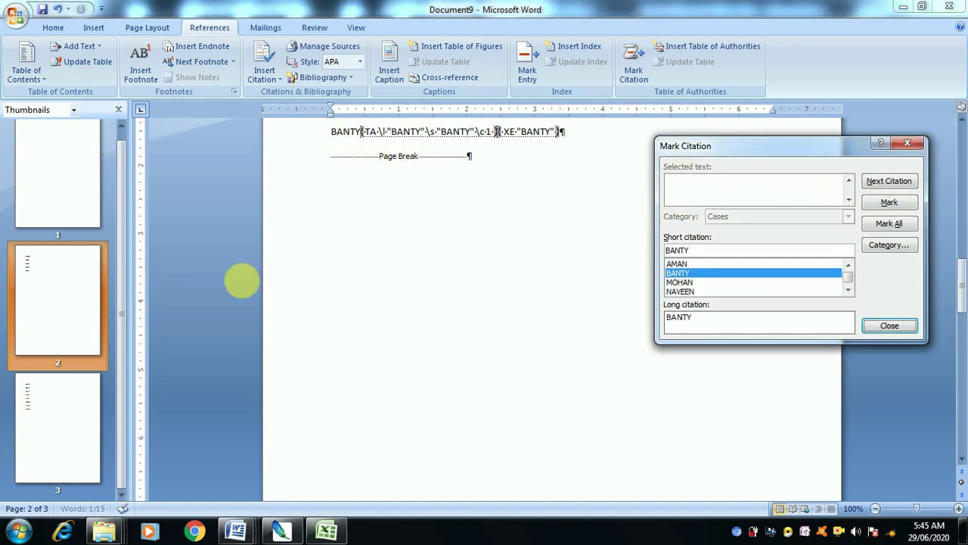
left_click(83, 401)
double_click(348, 127)
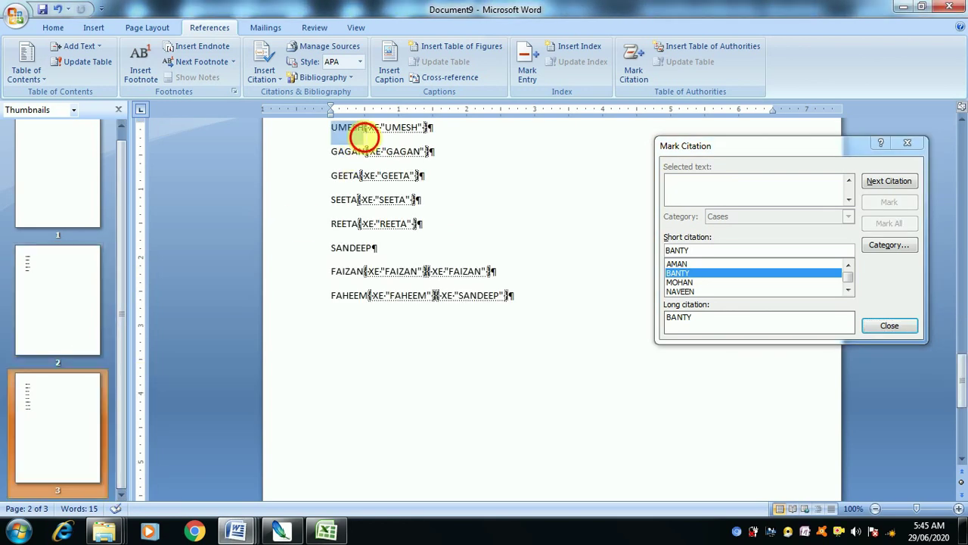
left_click(888, 202)
double_click(349, 156)
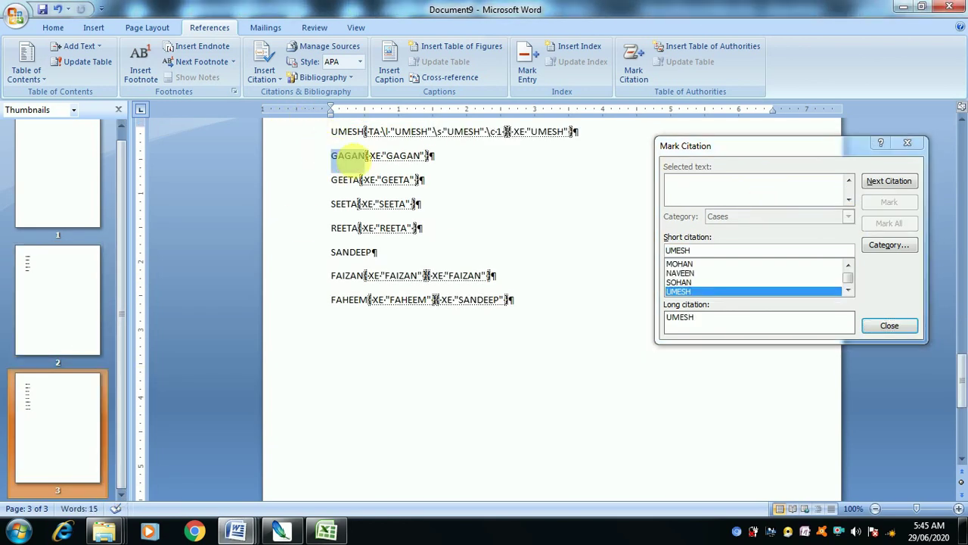
left_click(876, 208)
Step: Mark GEETA, SEETA, REETA and SANDEEP as Cases citations
double_click(341, 156)
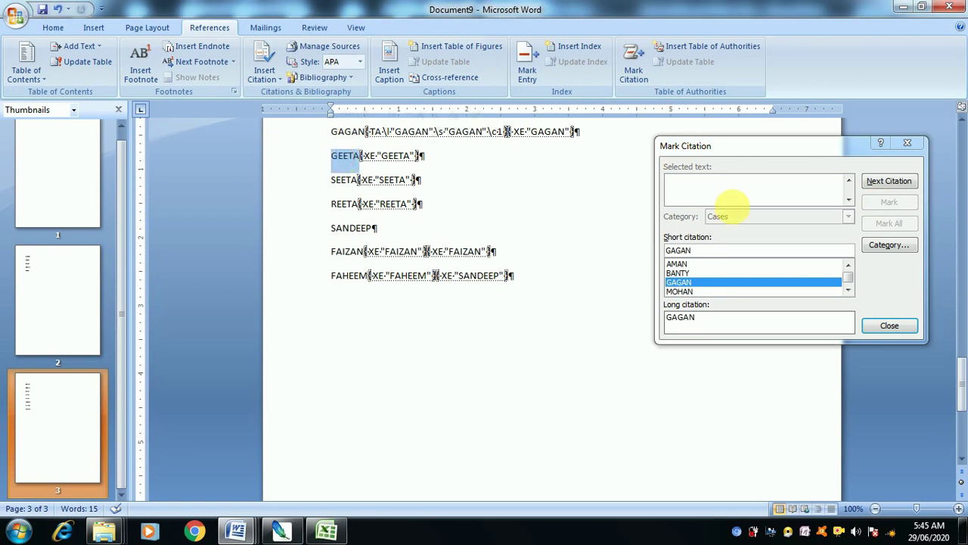
left_click(882, 203)
double_click(344, 156)
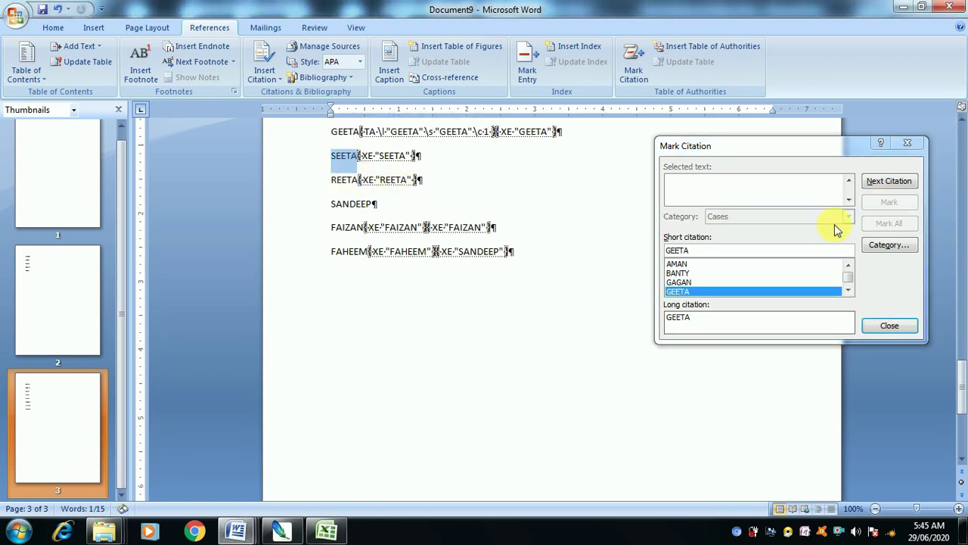
left_click(891, 204)
double_click(344, 156)
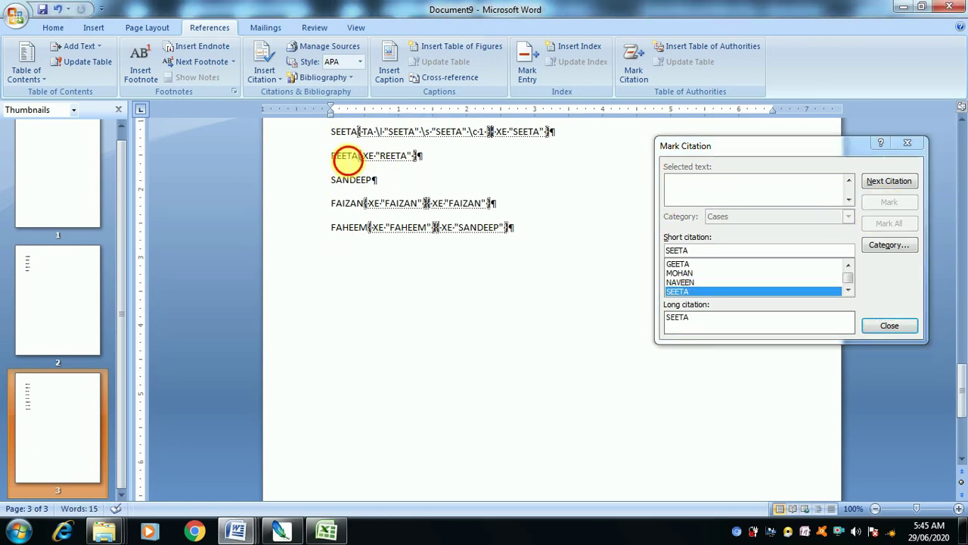
left_click(889, 204)
double_click(348, 155)
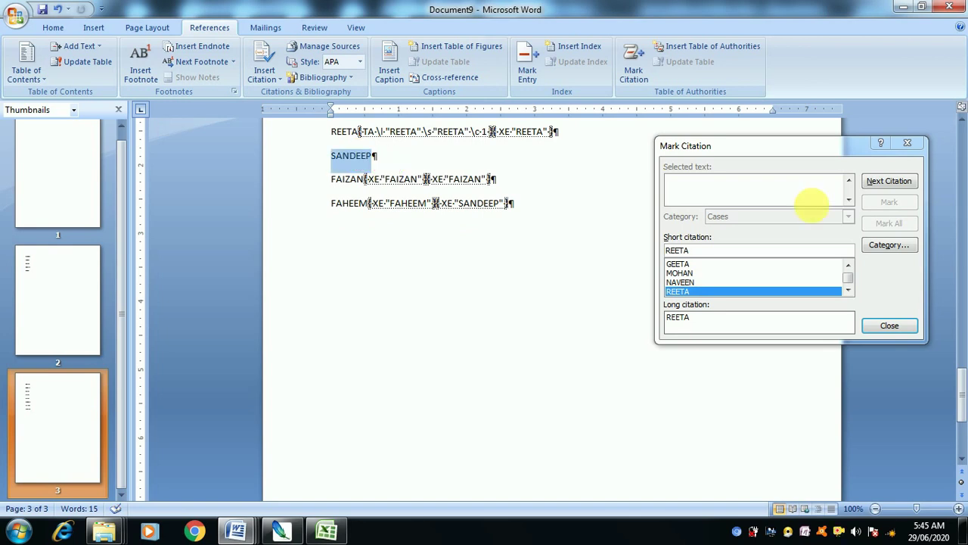
left_click(885, 201)
Step: Mark FAIZAN and FAHEEM as Cases citations and close the dialog
double_click(348, 155)
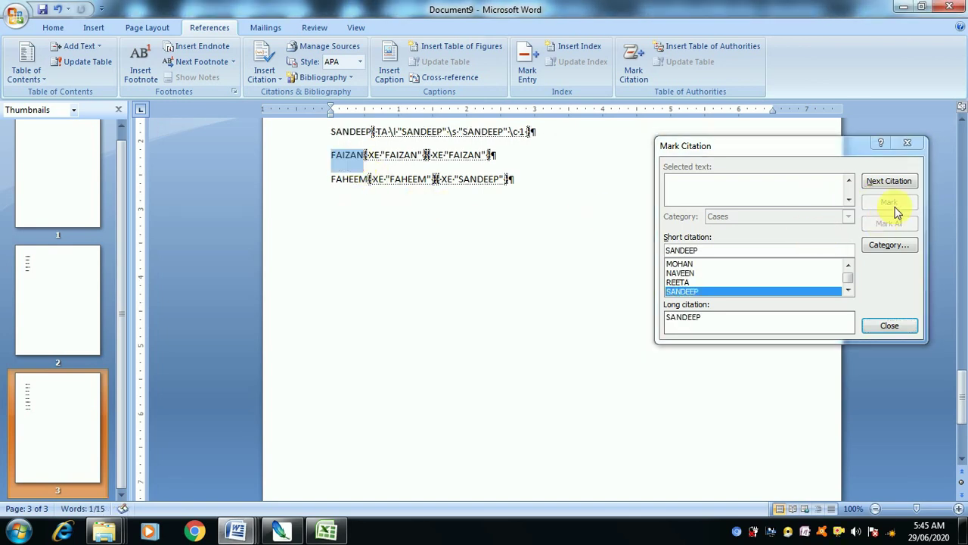
left_click(732, 208)
key("Return")
double_click(344, 156)
left_click(887, 206)
left_click(890, 325)
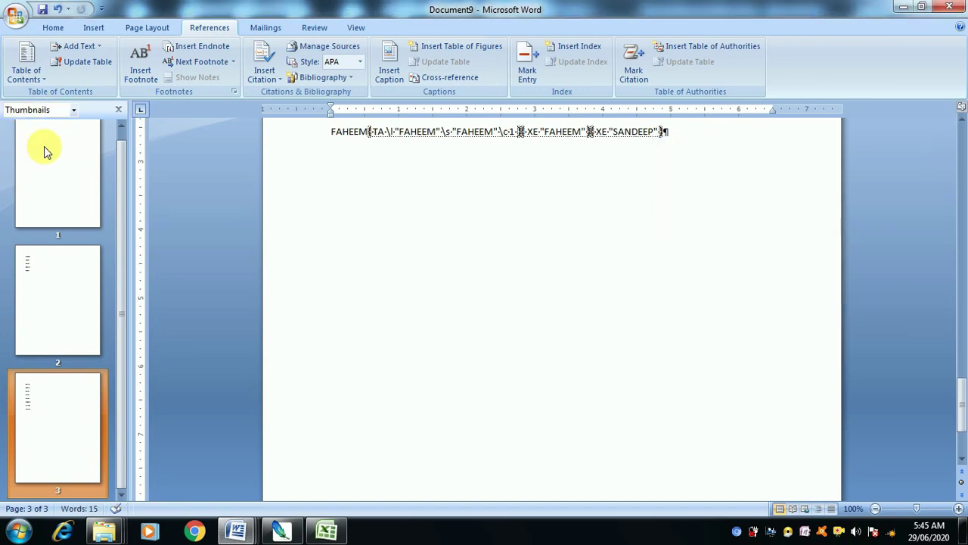
left_click(57, 149)
Step: Insert a Simple-format table of authorities on page 1
left_click(725, 49)
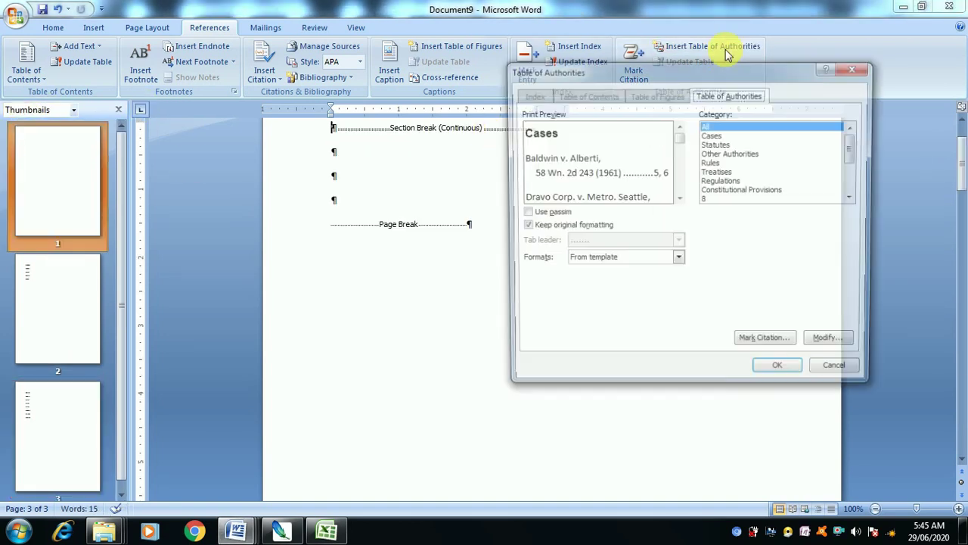
left_click(585, 261)
left_click(580, 304)
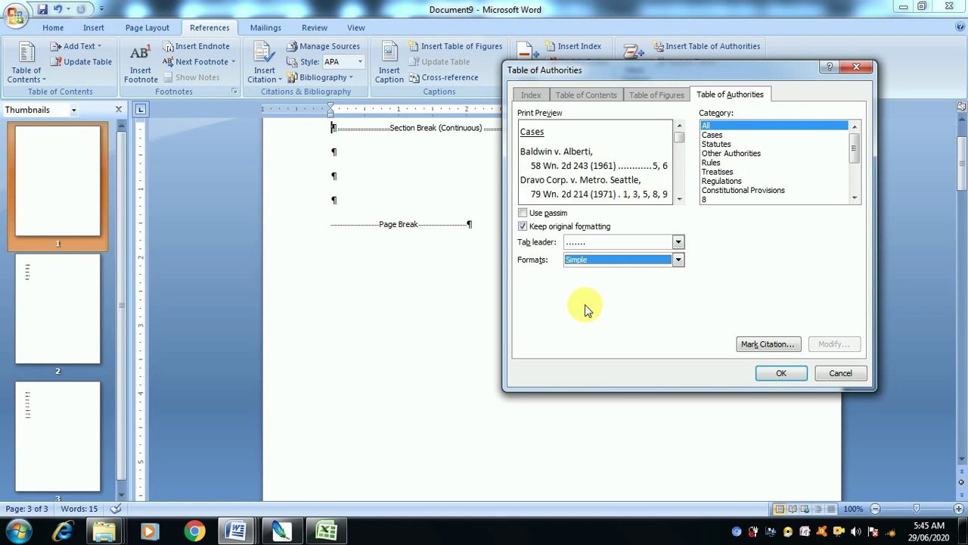
left_click(781, 373)
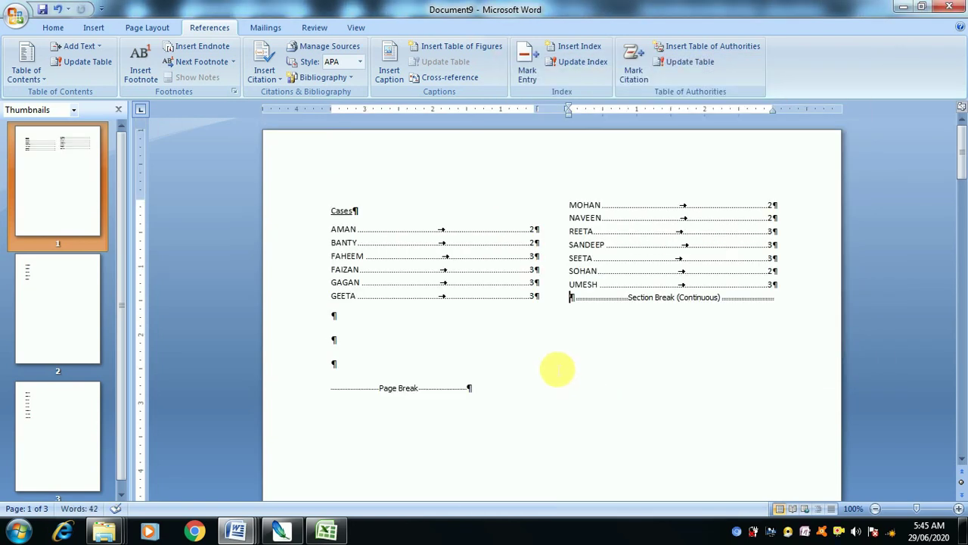
Step: Hide formatting marks and add a blank line above MOHAN in the table
key("ctrl+shift+8")
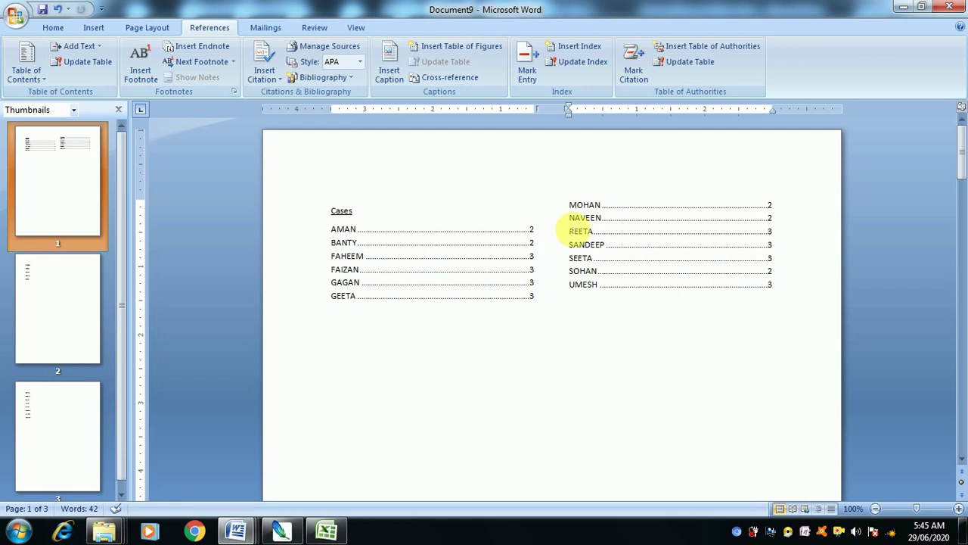
left_click(570, 204)
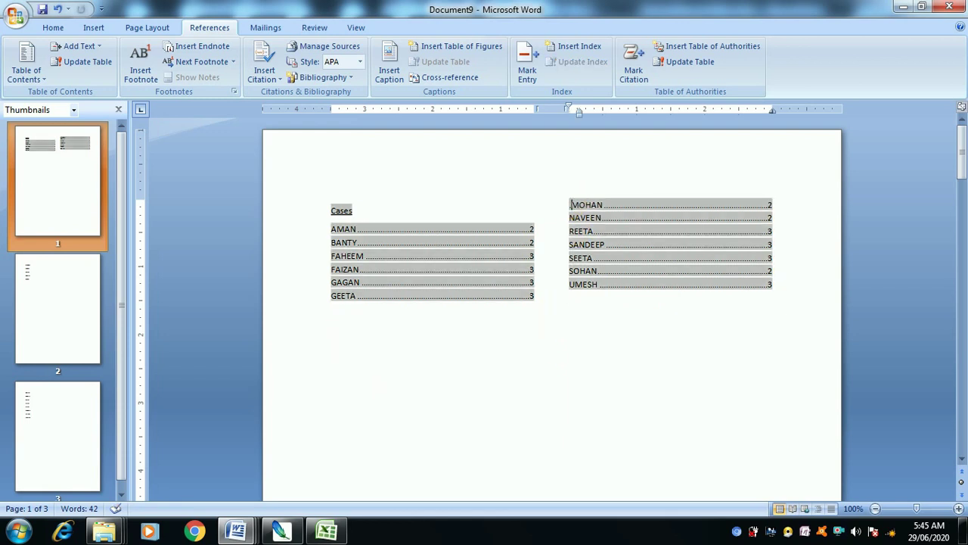
key("Return")
left_click(568, 202)
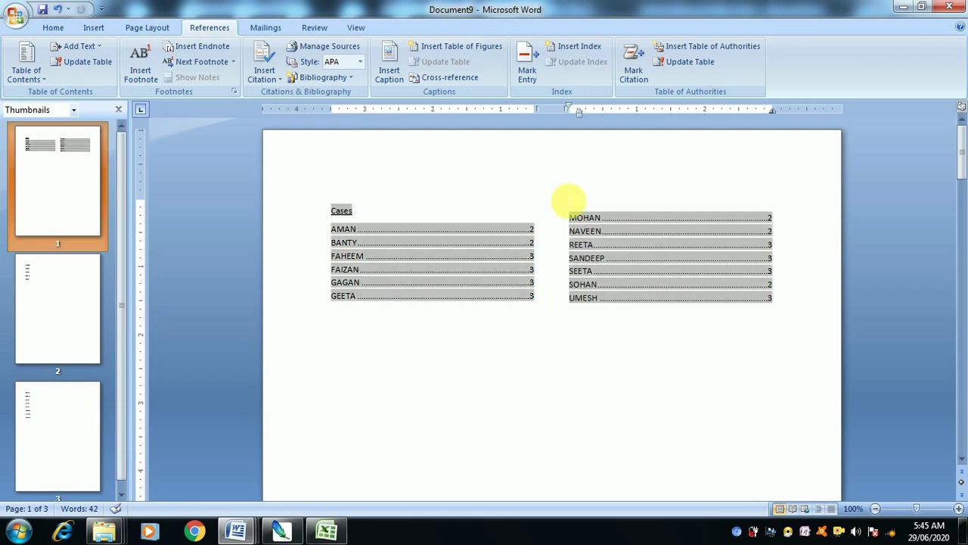
left_click(387, 393)
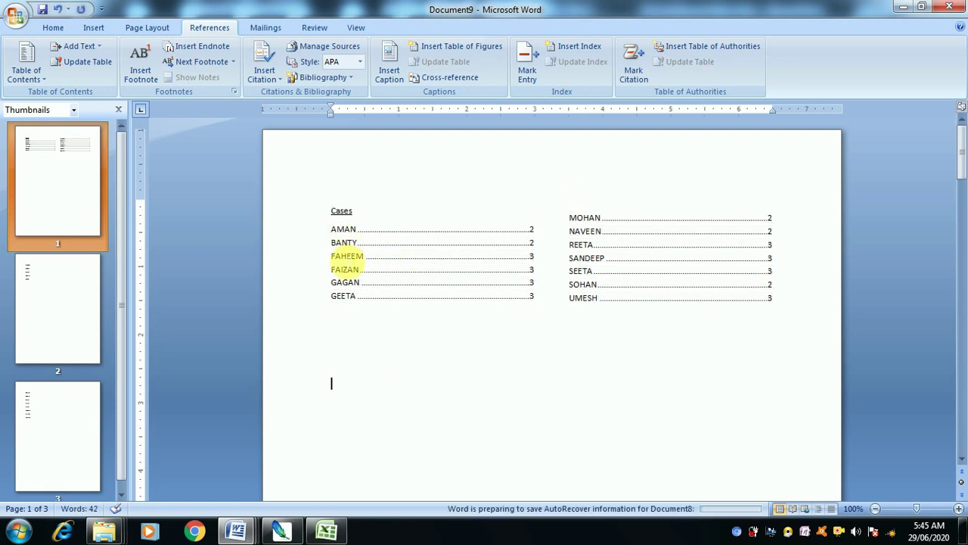
Step: Finish typing the name ZAHID below BANTY in the page 2 name list
left_click(74, 297)
scroll(486, 187, "up", 3)
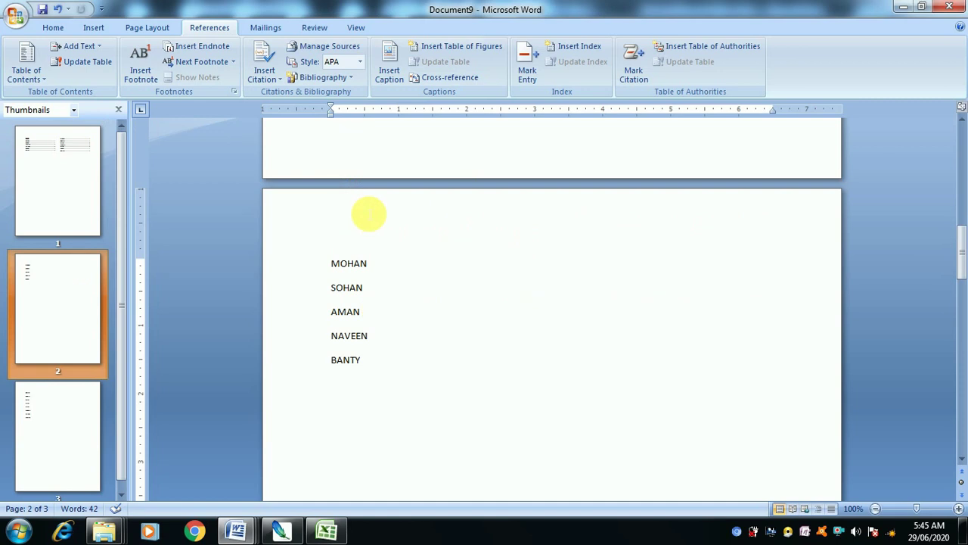
left_click(48, 190)
left_click(467, 348)
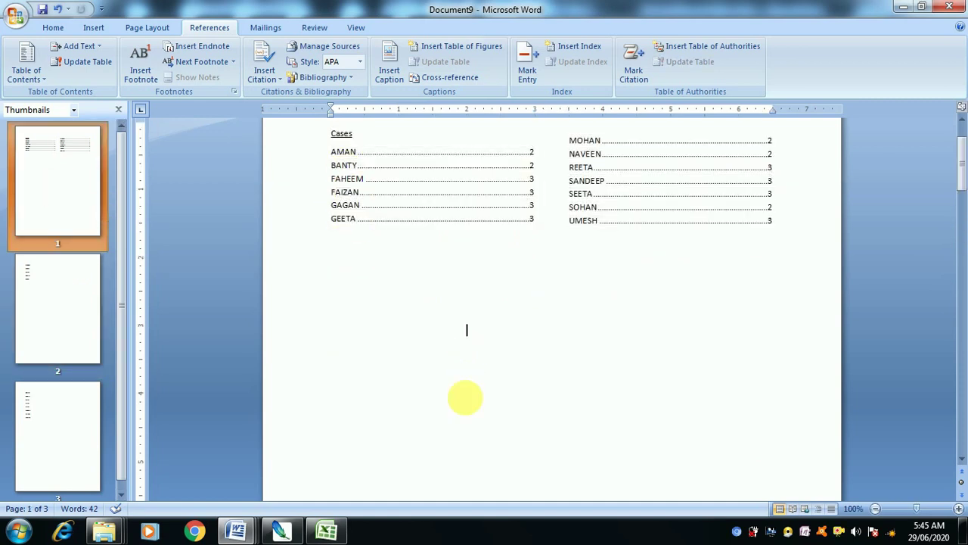
scroll(484, 386, "up", 1)
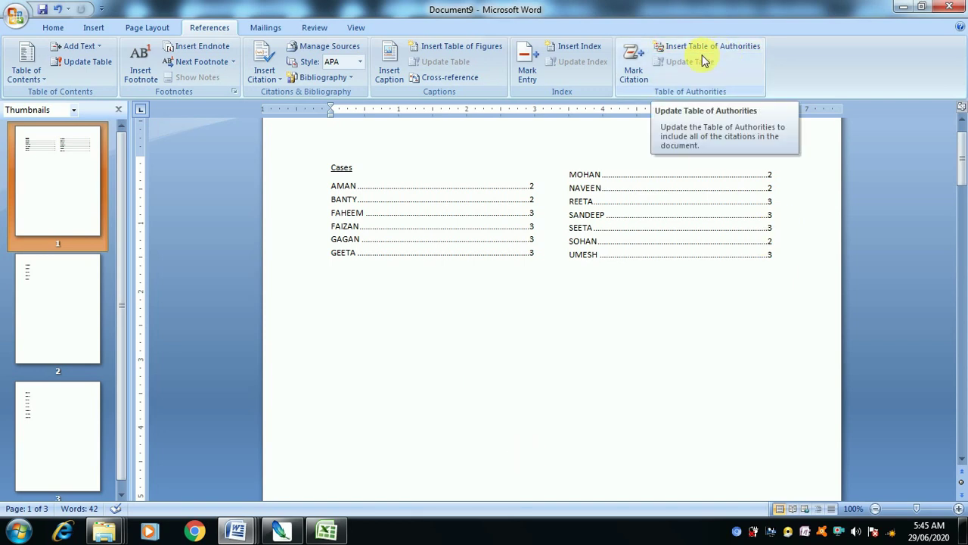
left_click(55, 339)
type("ZAHI")
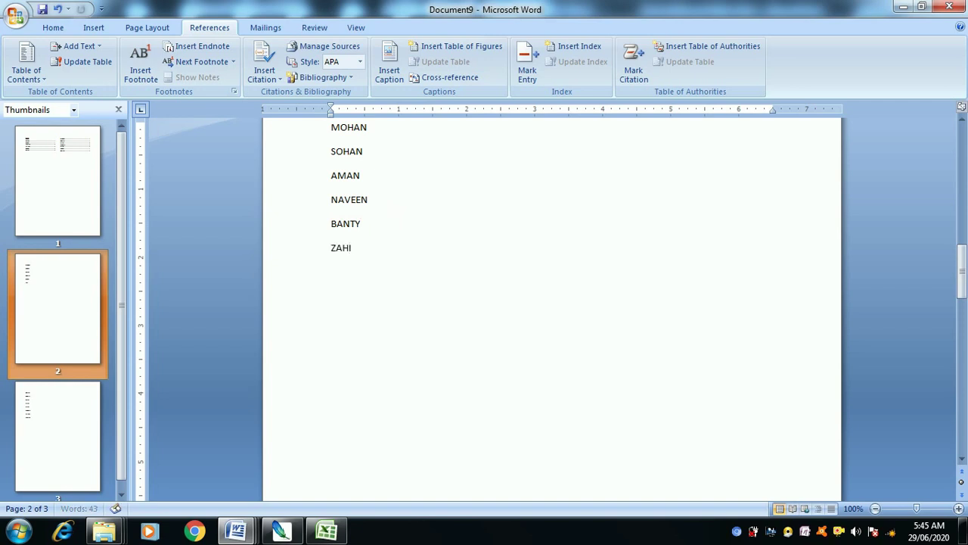
type("D")
Step: Mark ZAHID as a Cases citation, marking all its occurrences
left_click_drag(366, 251, 333, 249)
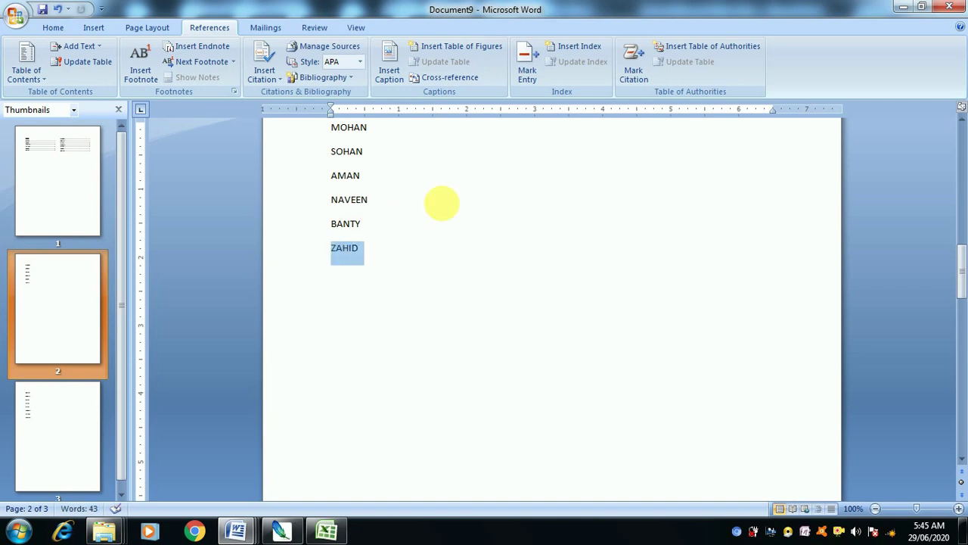
left_click(634, 61)
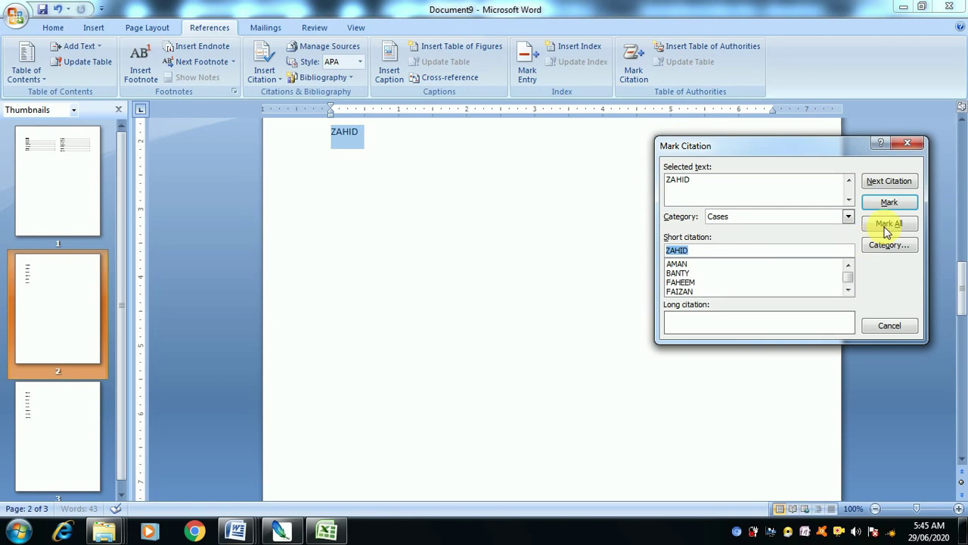
left_click(894, 224)
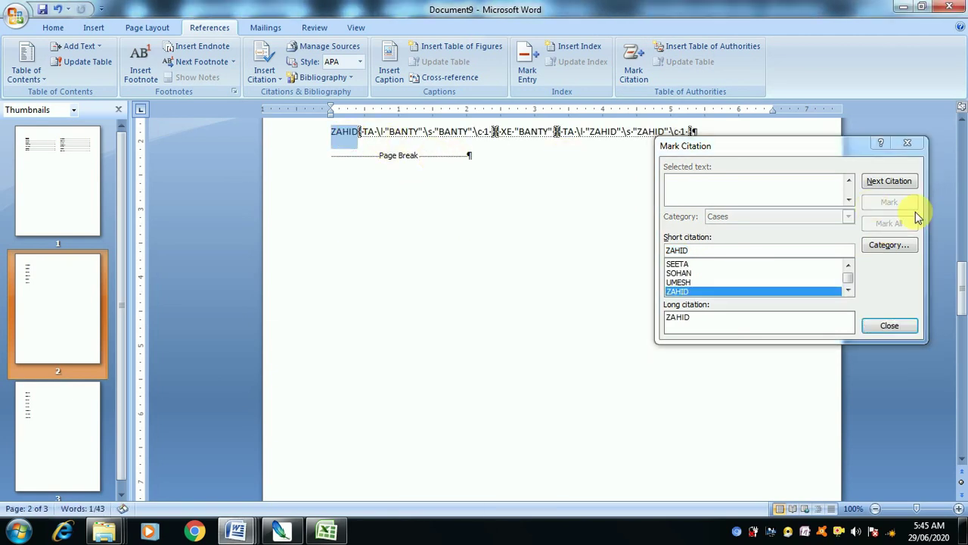
left_click(907, 143)
left_click_drag(961, 287, 960, 151)
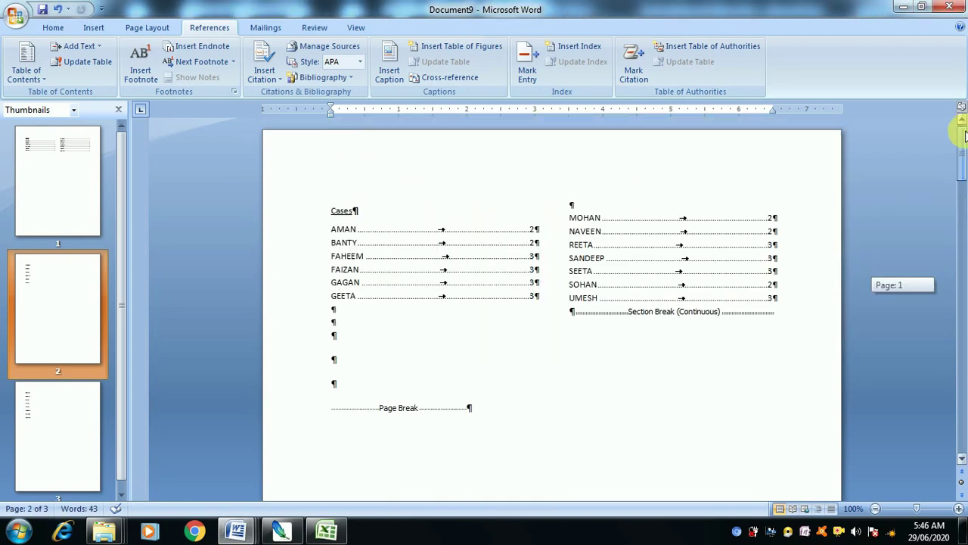
Step: Update the Cases table of authorities to list ZAHID on page 2, and hide formatting marks
left_click(653, 260)
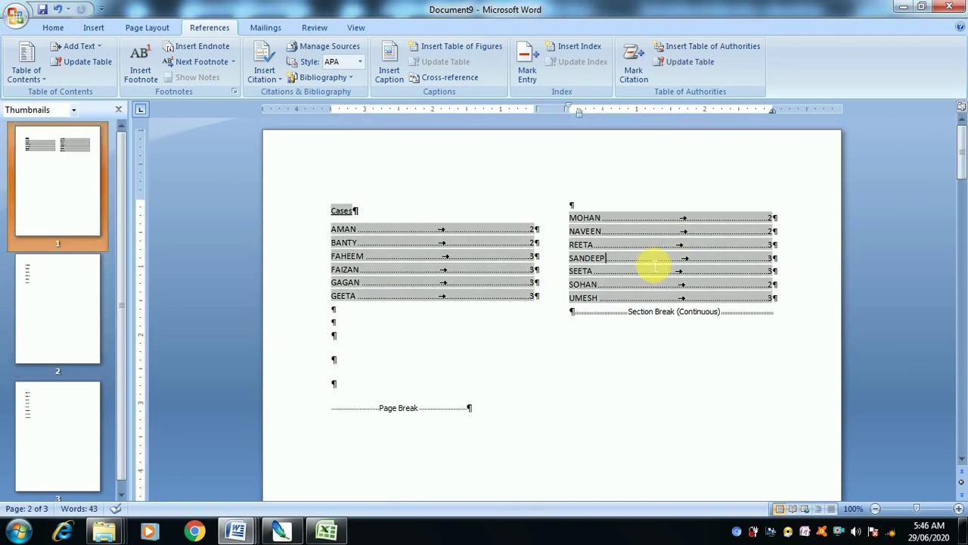
left_click(711, 65)
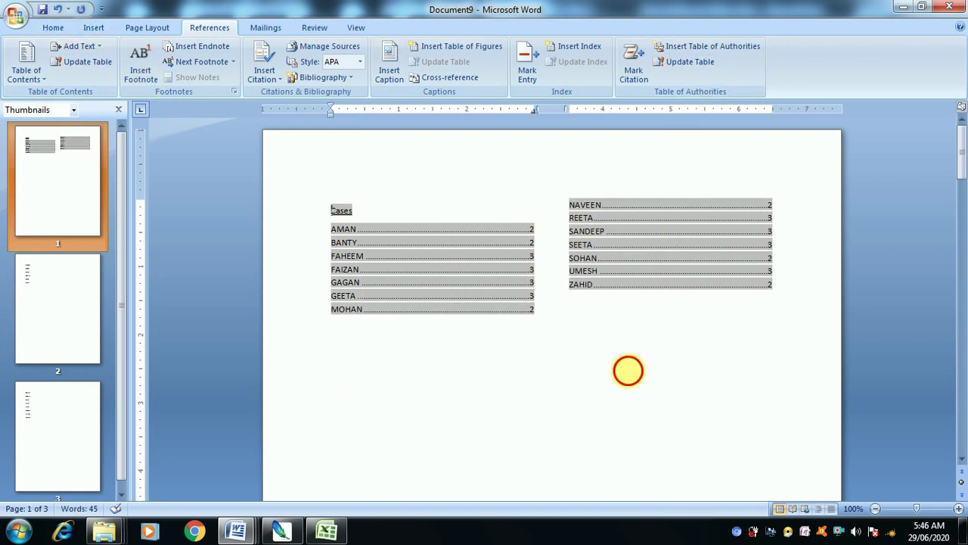
left_click(627, 367)
key("ctrl+shift+8")
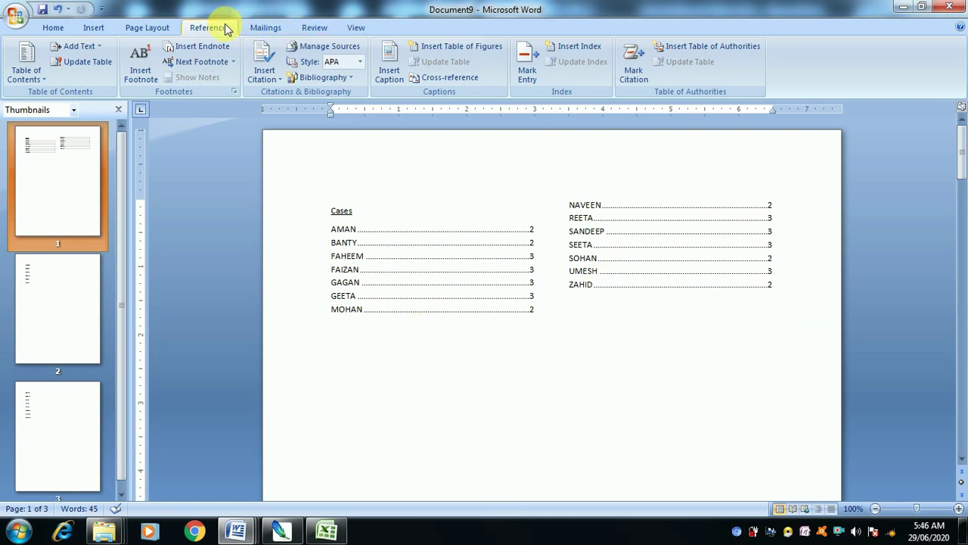
left_click(264, 28)
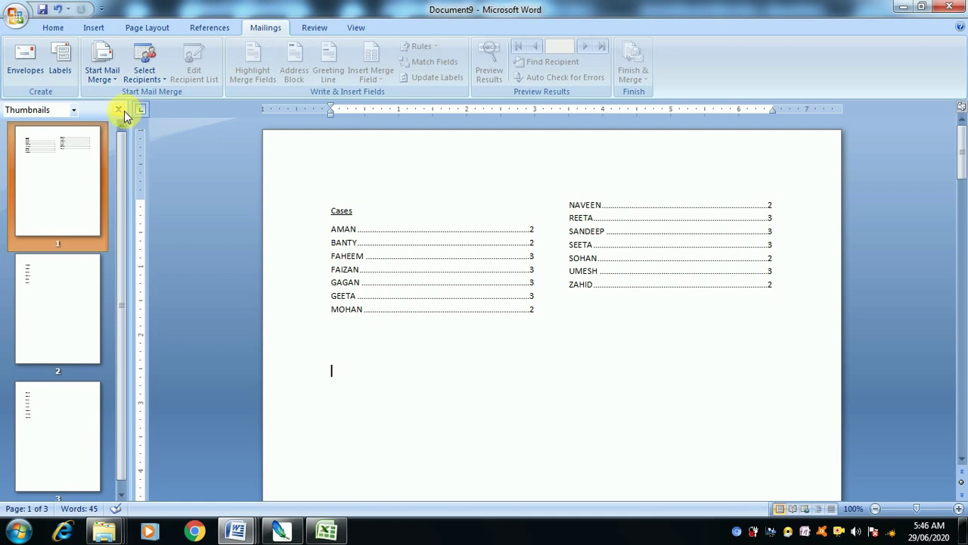
Step: Close the Thumbnails pane and delete all the document's text
left_click(119, 110)
key("ctrl+a")
key("Delete")
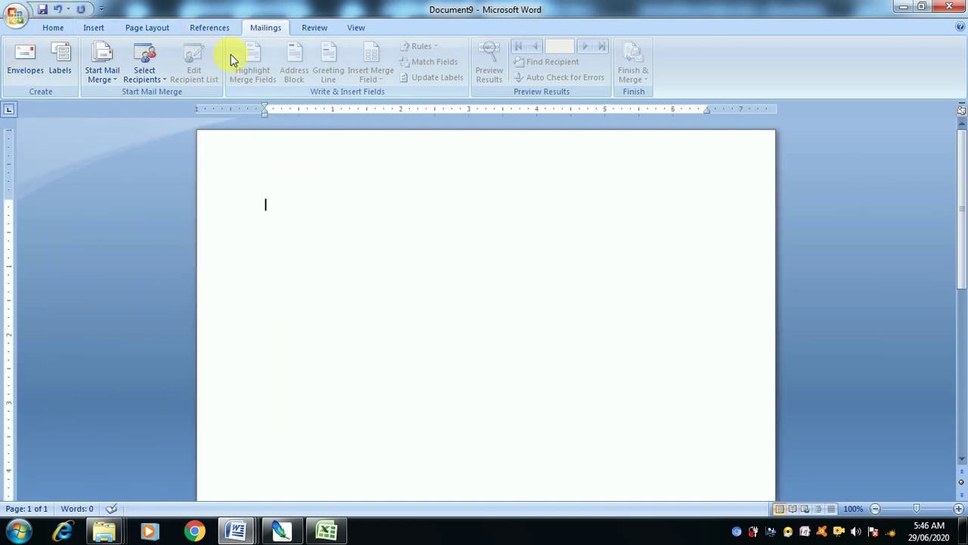
Step: Set up Labels with the Microsoft 30 Per Page label type
left_click(67, 75)
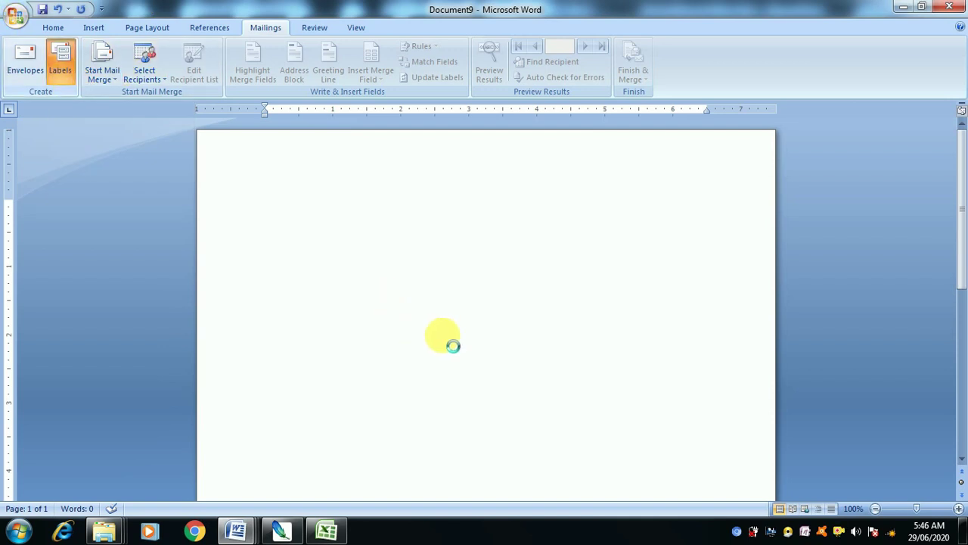
left_click(512, 367)
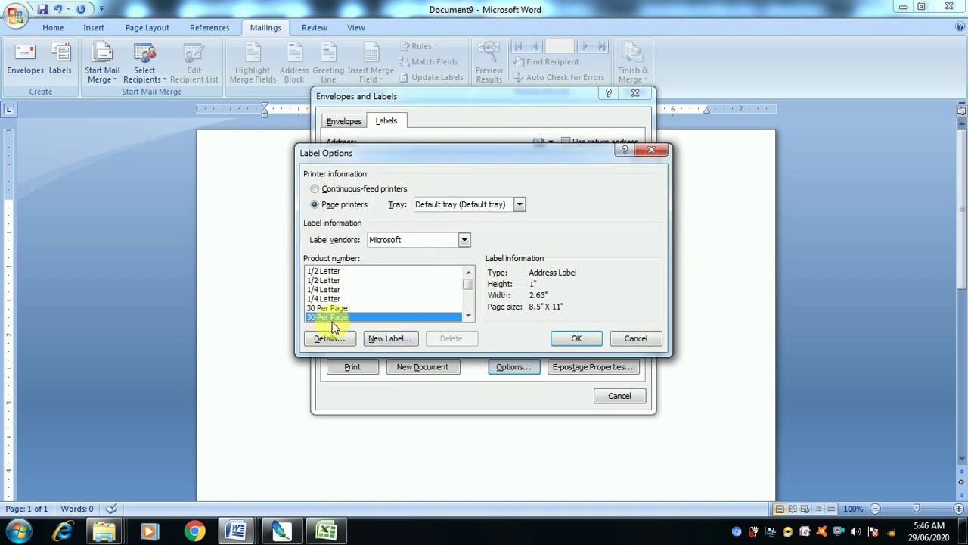
left_click(324, 308)
left_click(316, 317)
left_click(572, 341)
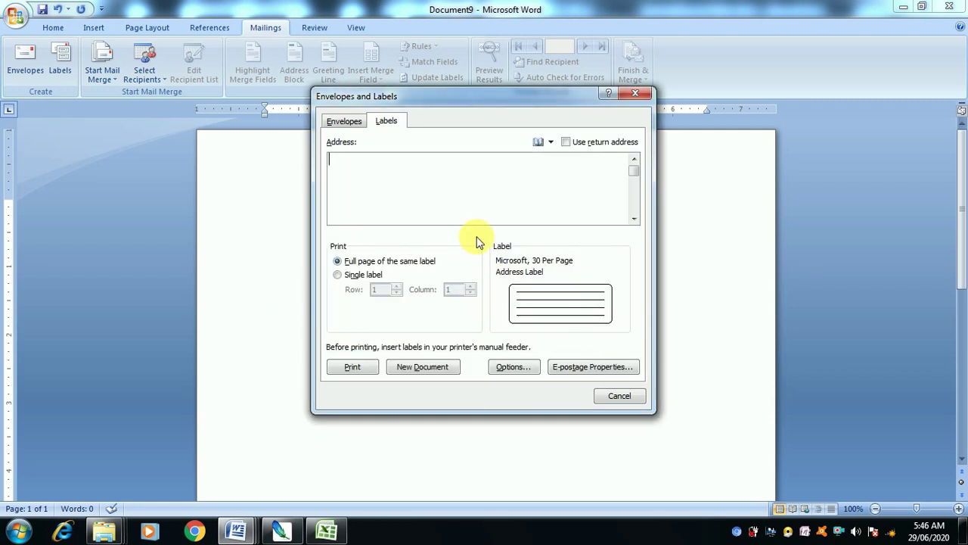
left_click(357, 164)
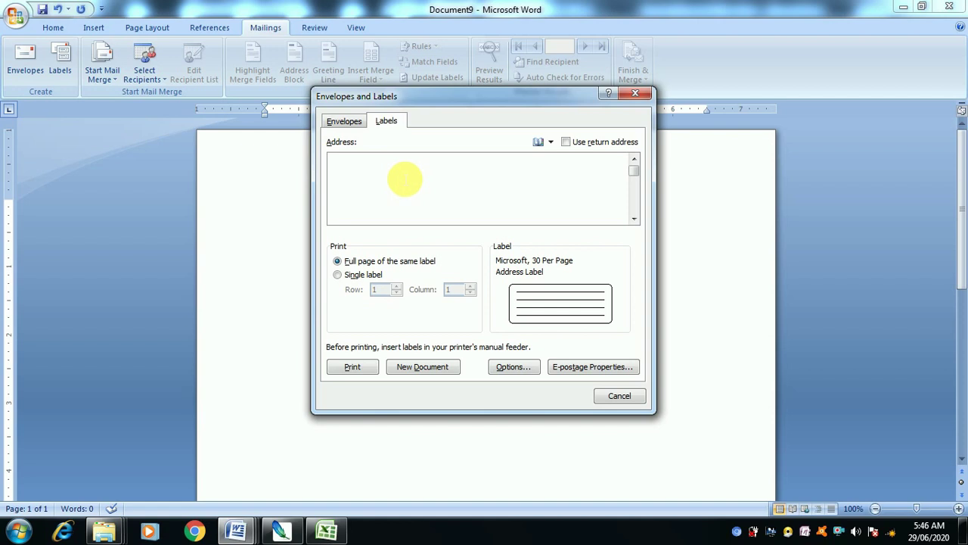
Step: Enter label text 'Name of Product : Amul Butter', 'MRP : 48.00', 'Weight : 100GM' and make a new label document
type("Name")
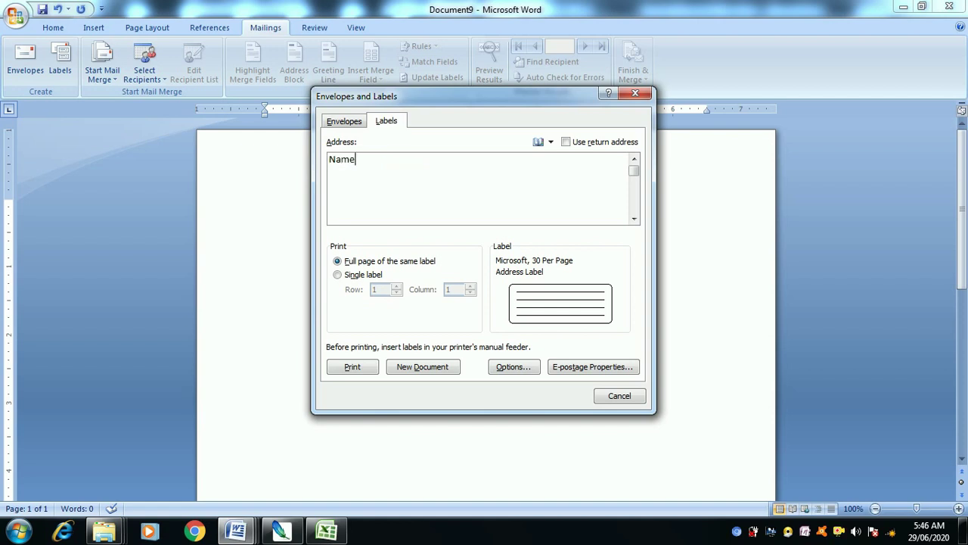
type(" Product :")
type("Amu")
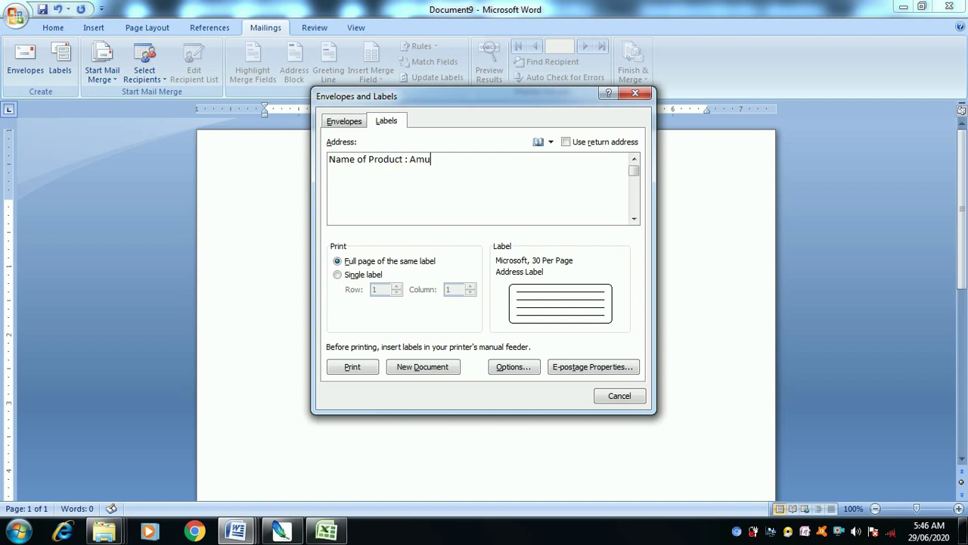
type("l Butter")
key("Return")
type("MRP : 48.00")
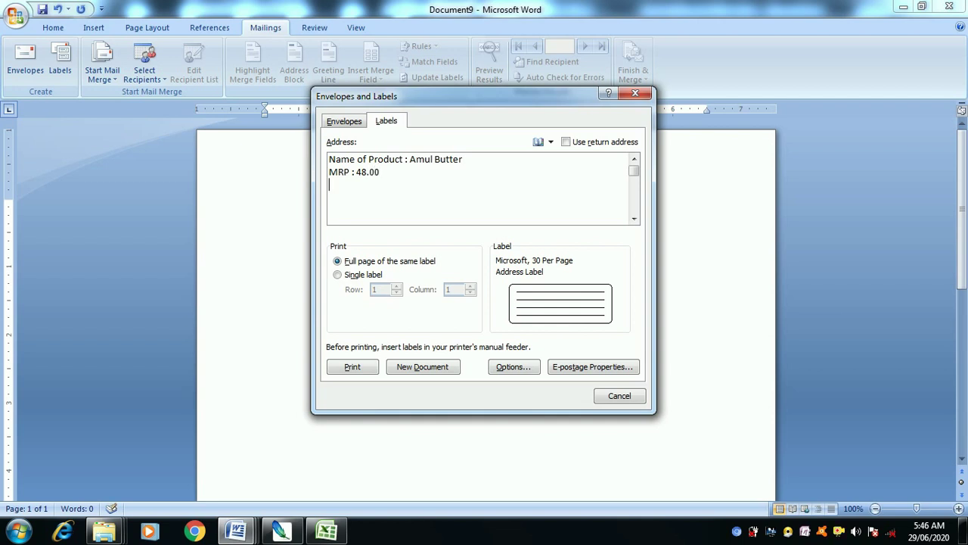
type("Weight : 1")
type("00GM")
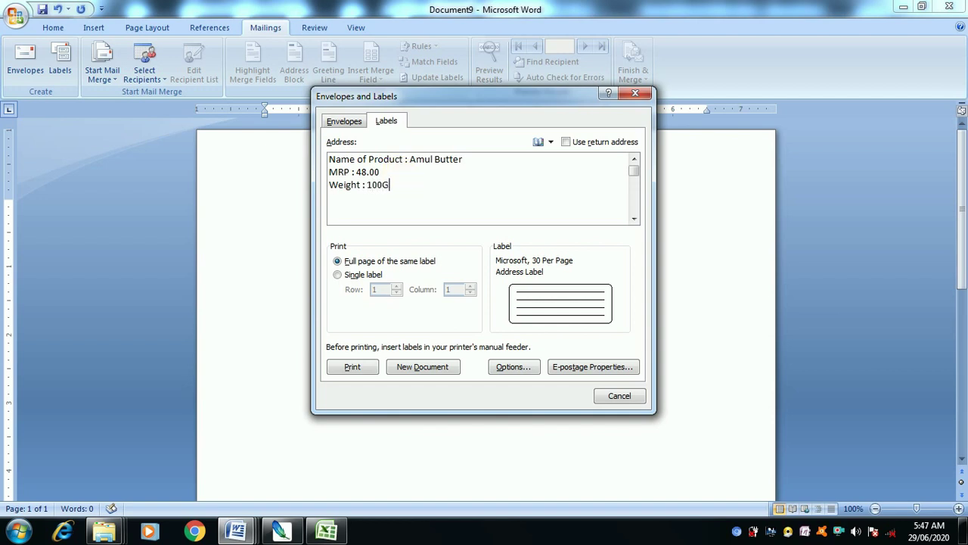
left_click(445, 371)
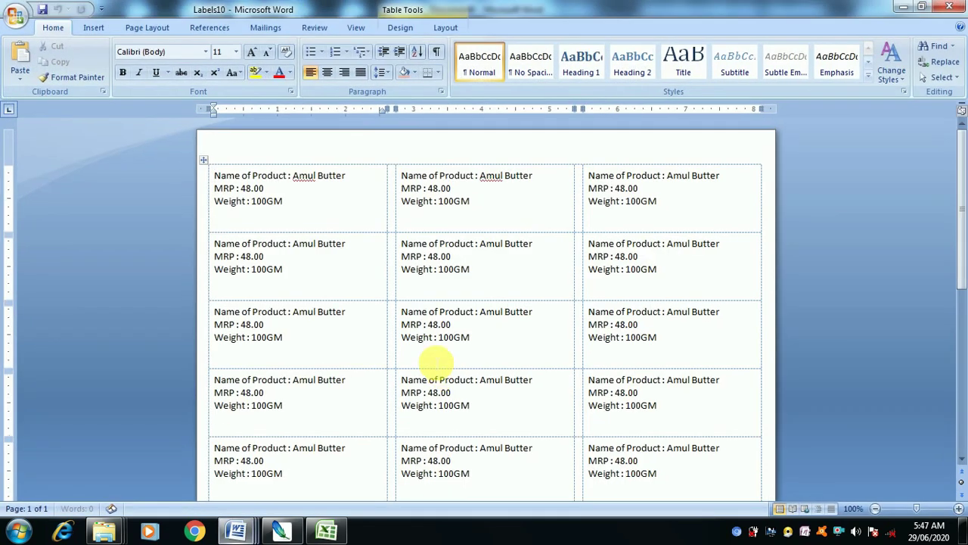
Step: Apply All Borders to the whole Amul Butter label table, then check and close Print Preview
scroll(470, 355, "down", 1)
scroll(470, 356, "down", 3)
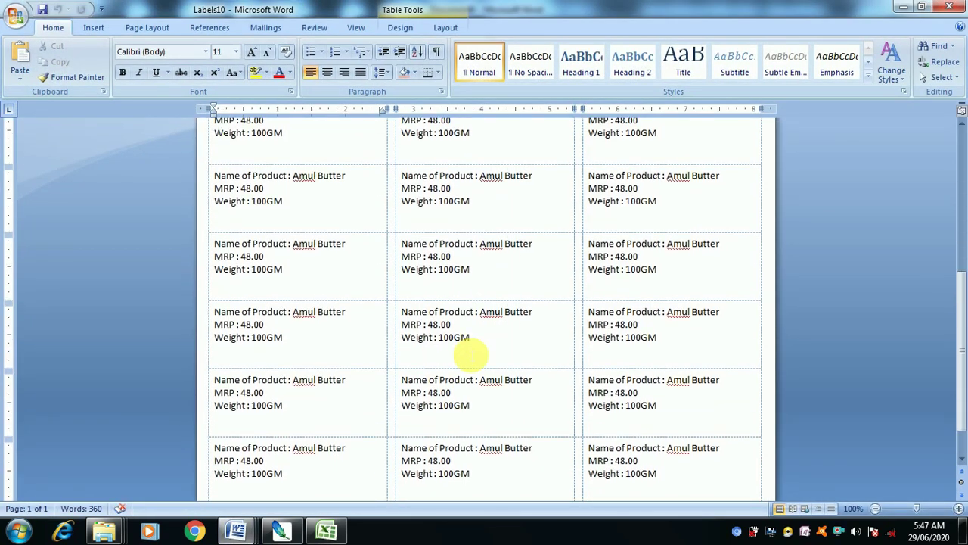
scroll(469, 352, "down", 5)
scroll(469, 352, "up", 10)
scroll(470, 354, "up", 1)
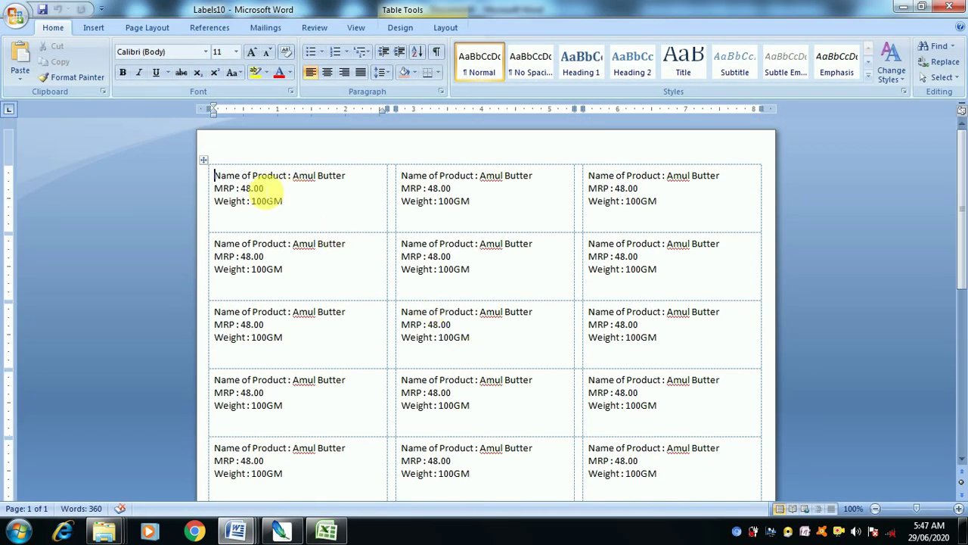
left_click(204, 159)
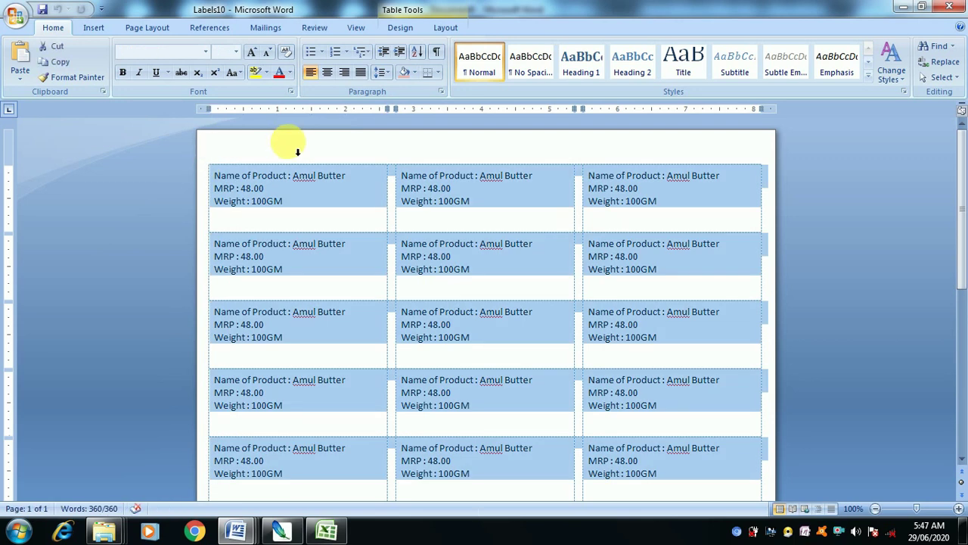
left_click(443, 73)
left_click(453, 168)
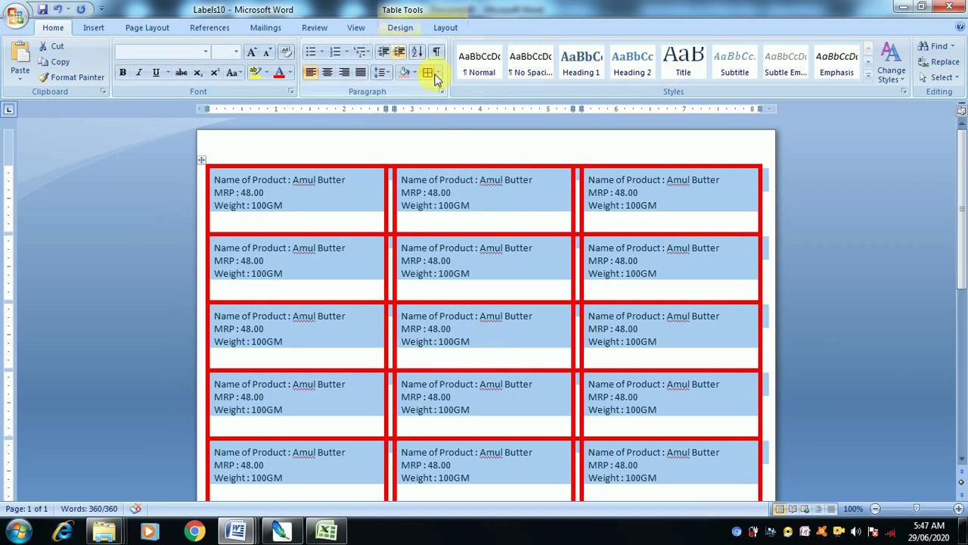
left_click(838, 255)
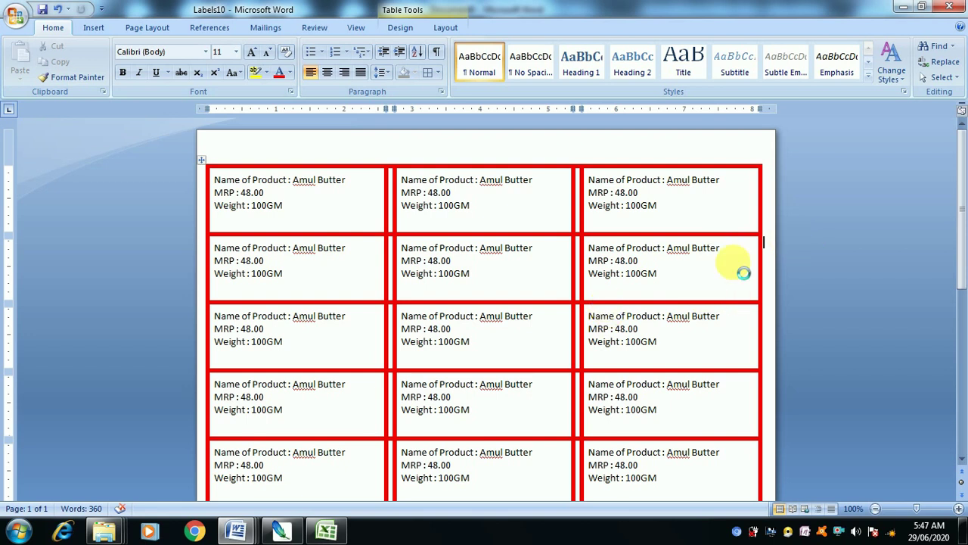
key("ctrl+F2")
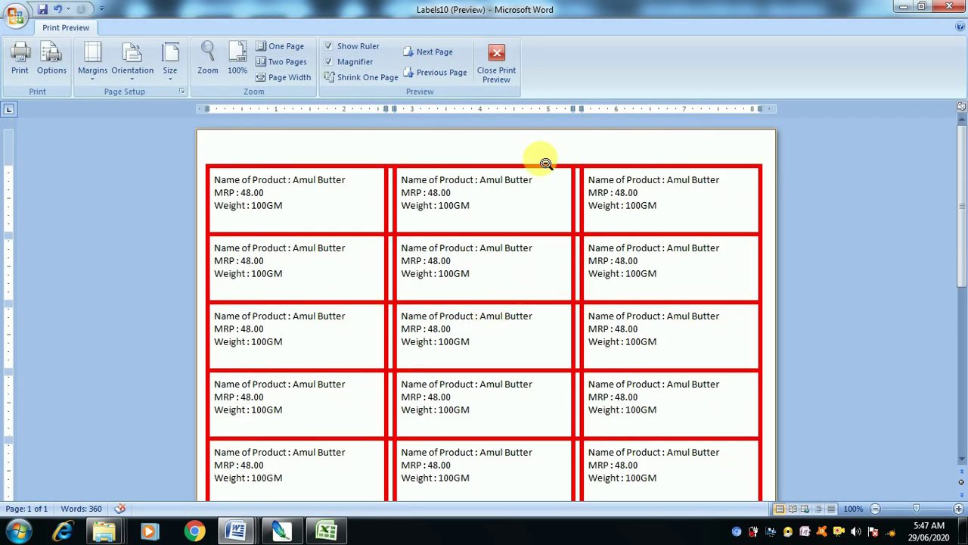
left_click(496, 62)
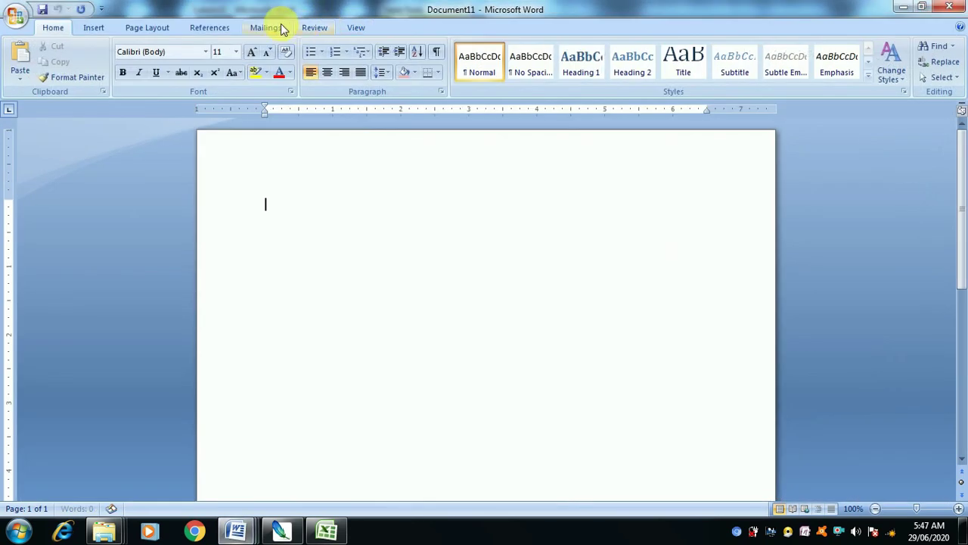
Step: Type the TO, THE and SUBJECT letter lines and expand =lorem() into body paragraphs
left_click(268, 27)
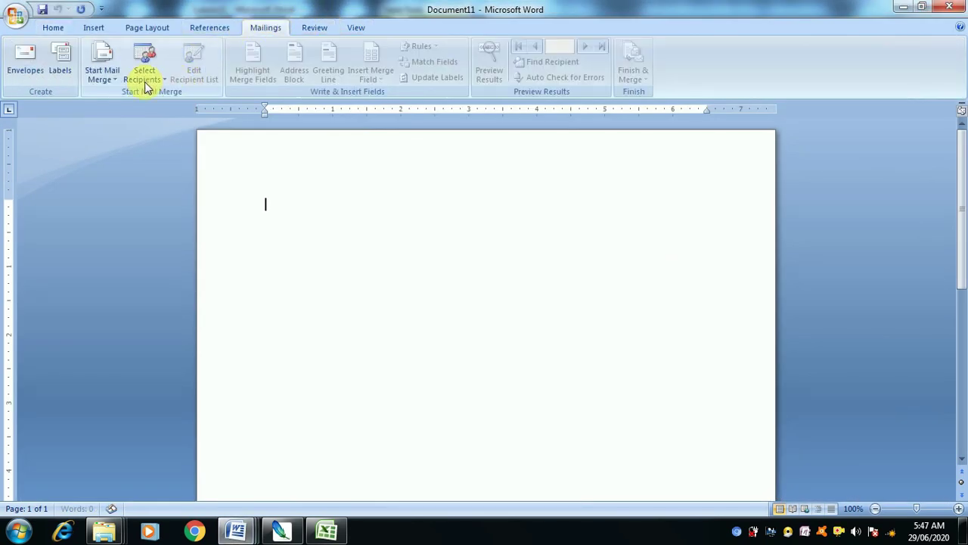
left_click(113, 80)
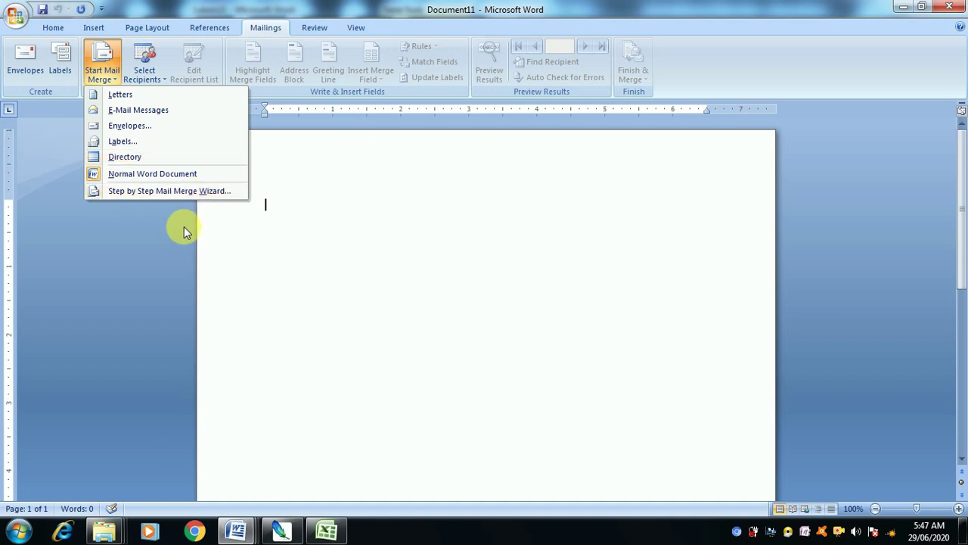
left_click(330, 233)
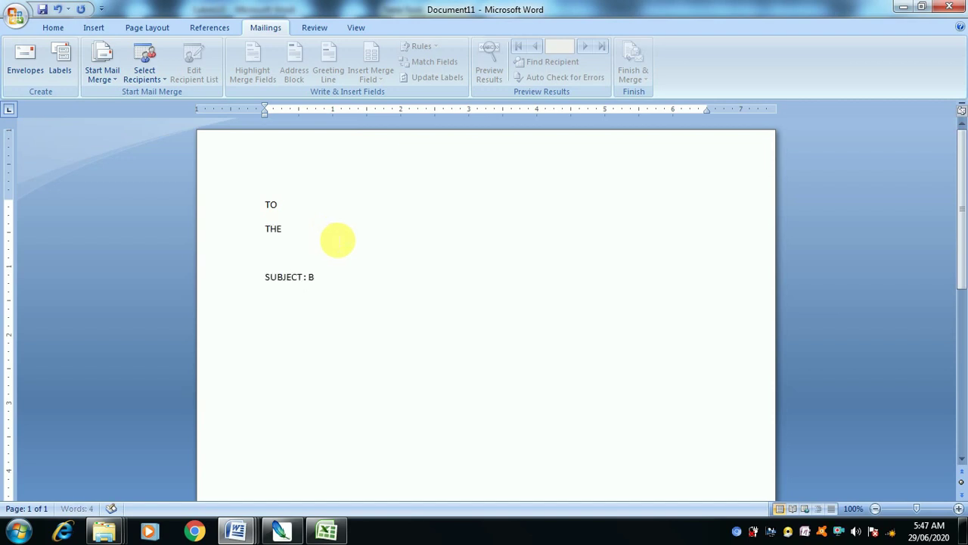
type("THER MARRIAGE")
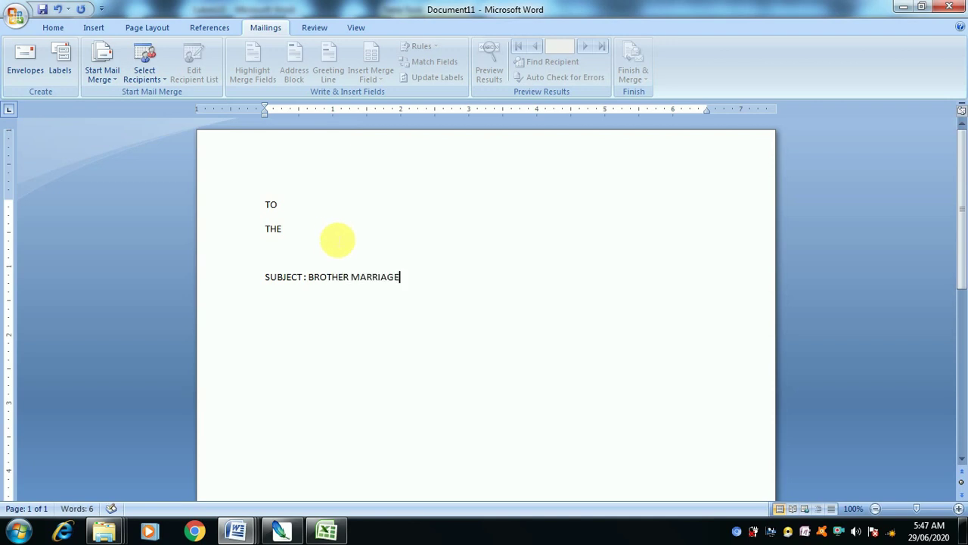
type("=LOREM(")
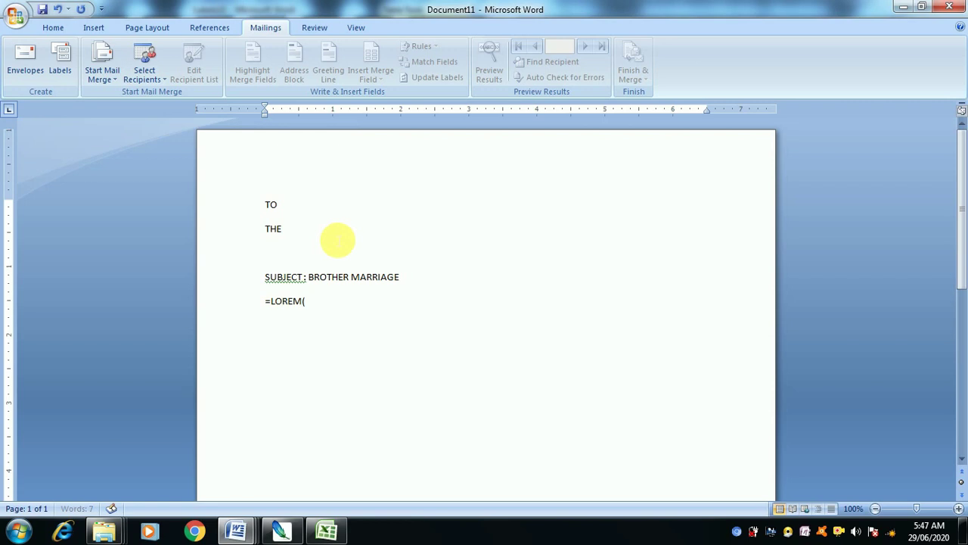
type(")")
key("Return")
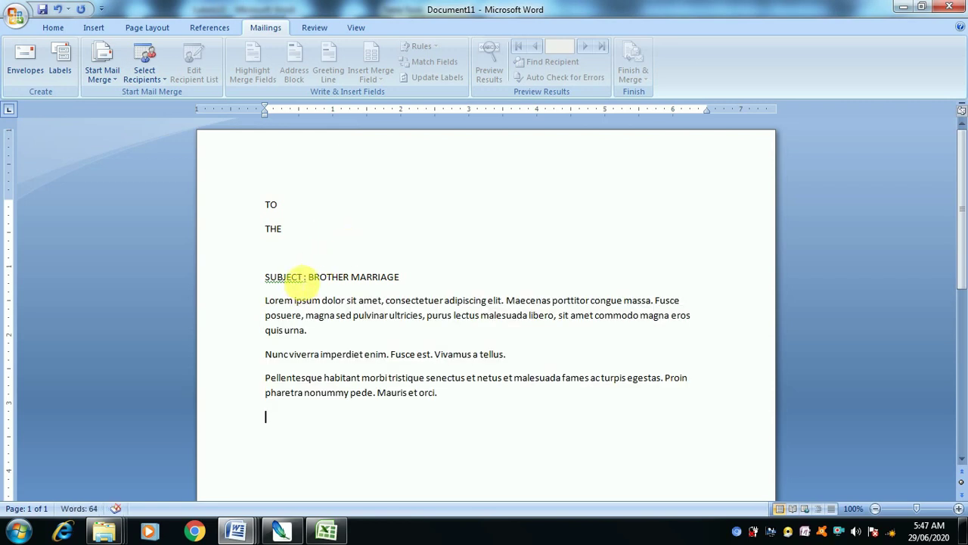
Step: Fix the SUBJECT: spacing and make the SUBJECT: BROTHER MARRIAGE line bold
right_click(303, 276)
left_click(355, 288)
left_click_drag(266, 254, 329, 279)
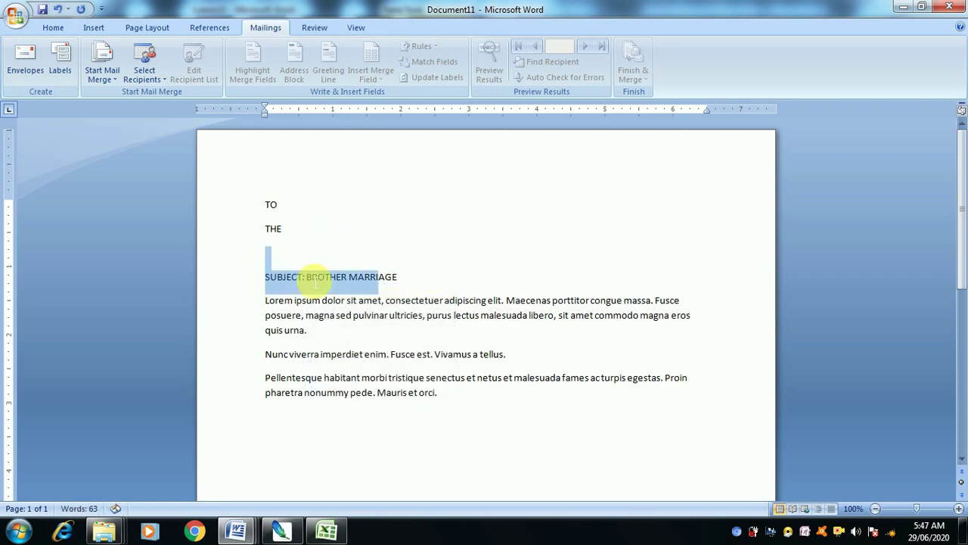
left_click_drag(400, 277, 265, 277)
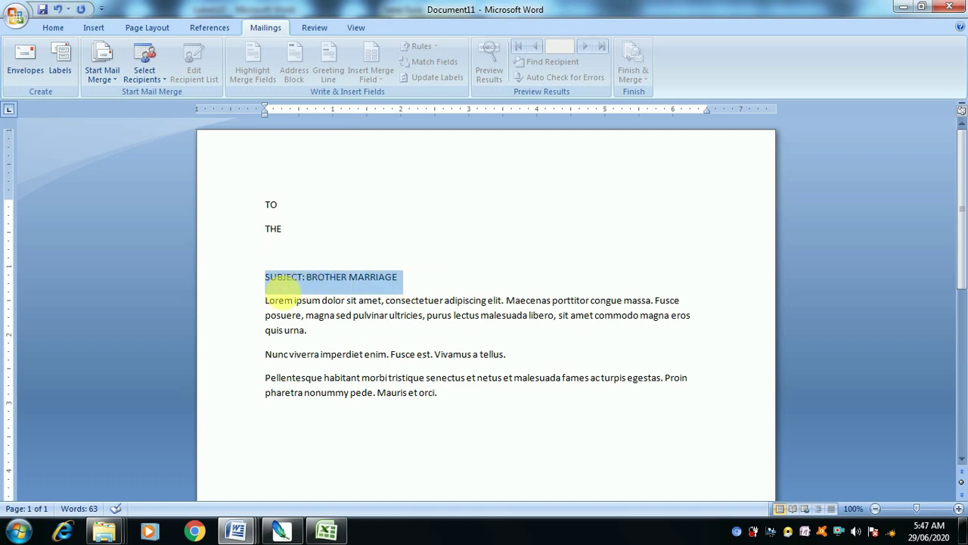
key("ctrl+b")
left_click(458, 395)
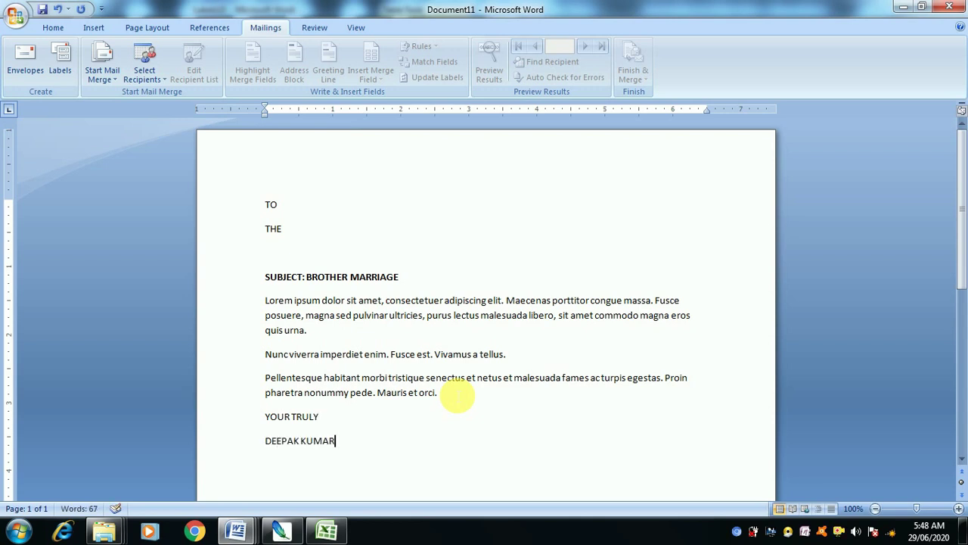
left_click(313, 244)
Step: Launch the Step by Step Mail Merge Wizard, then close it
left_click(274, 254)
left_click(118, 85)
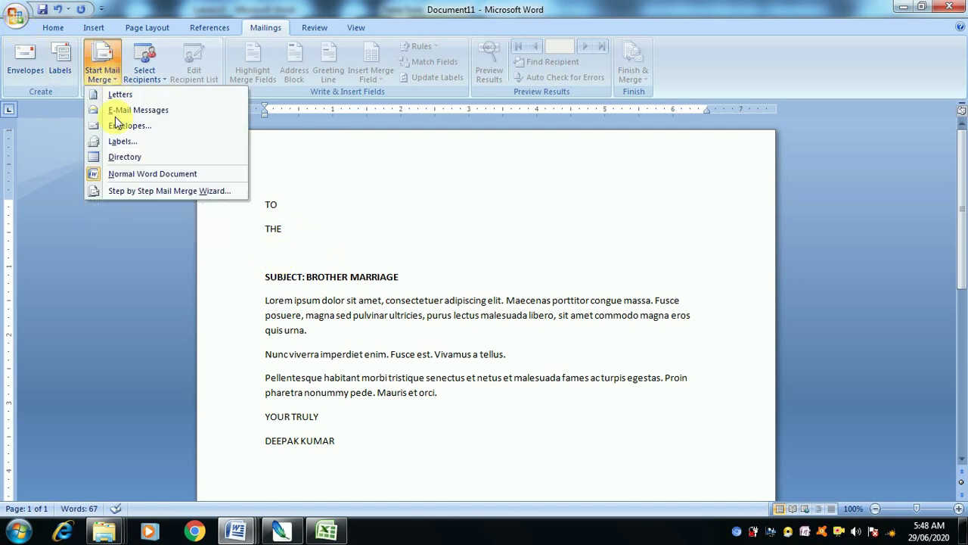
left_click(154, 192)
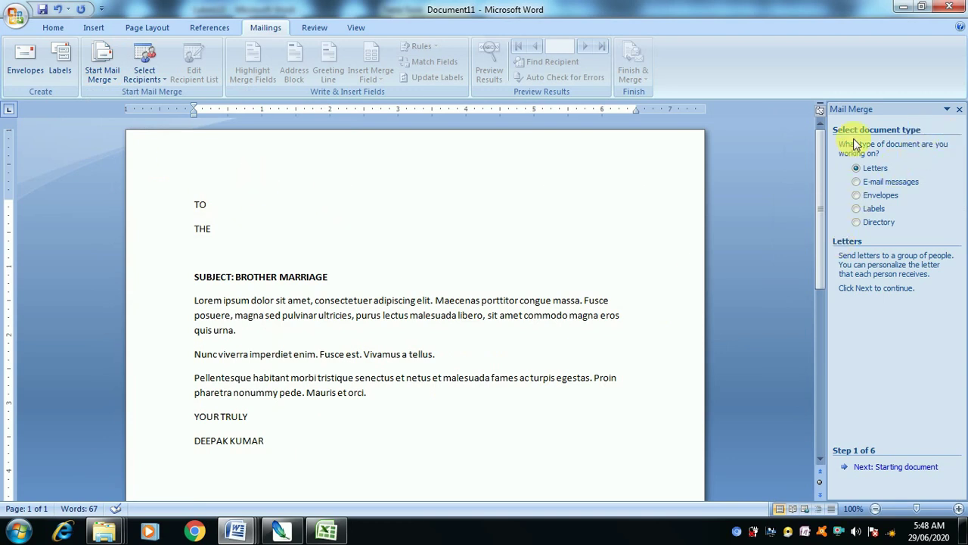
left_click(961, 112)
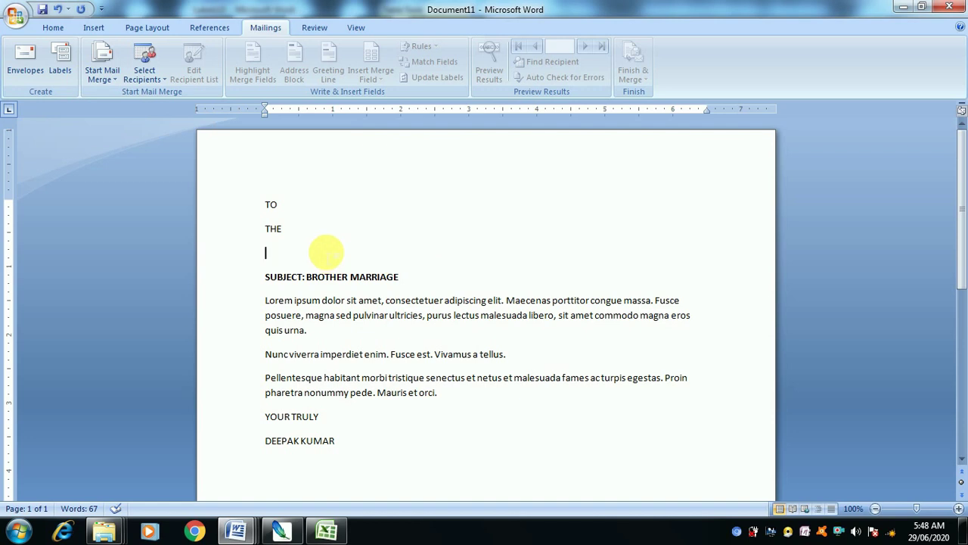
Step: Relaunch the Mail Merge Wizard for Letters and advance to step 3, Select recipients
scroll(326, 250, "down", 5)
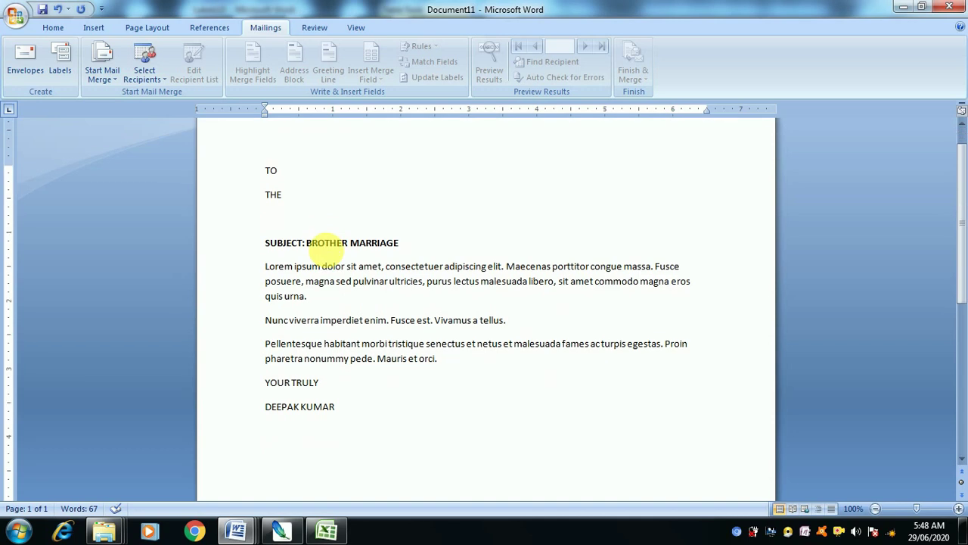
scroll(331, 255, "up", 5)
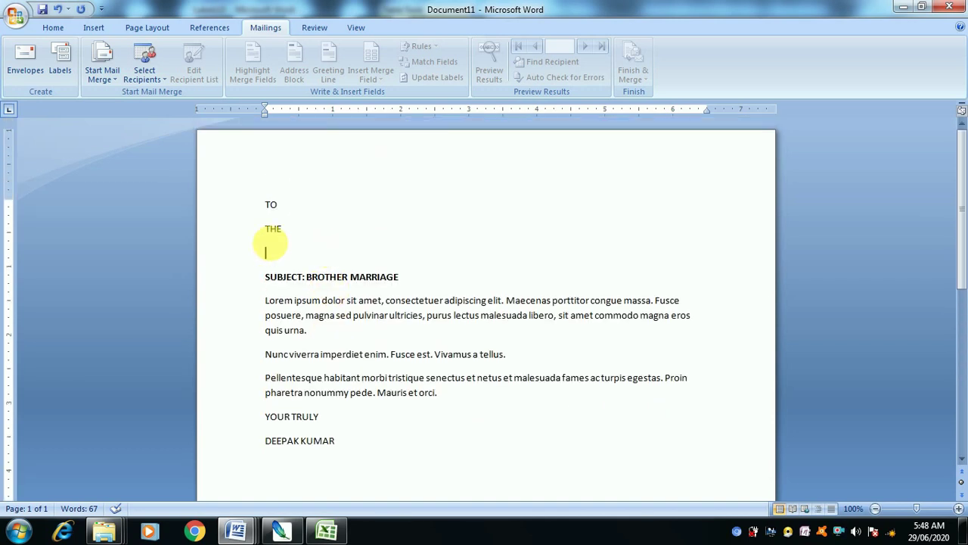
left_click(114, 83)
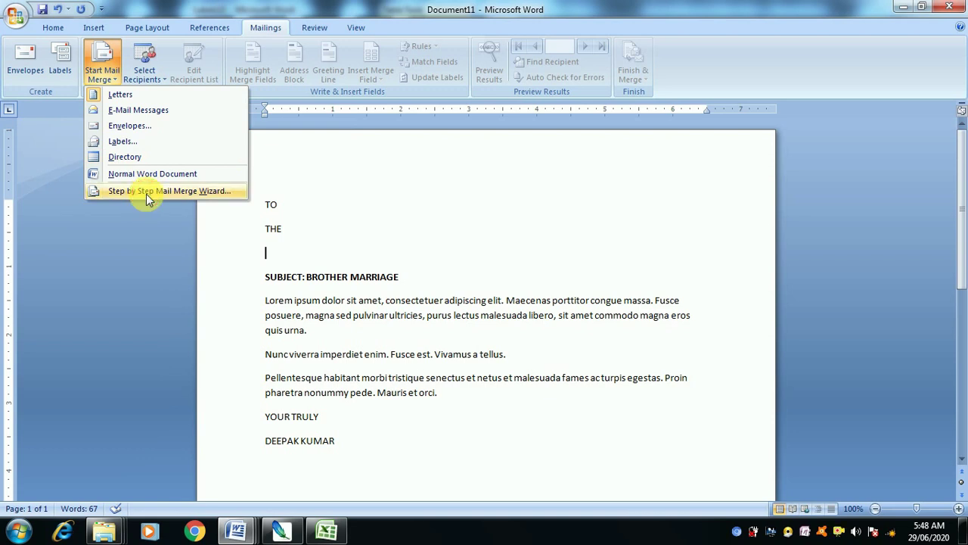
left_click(146, 192)
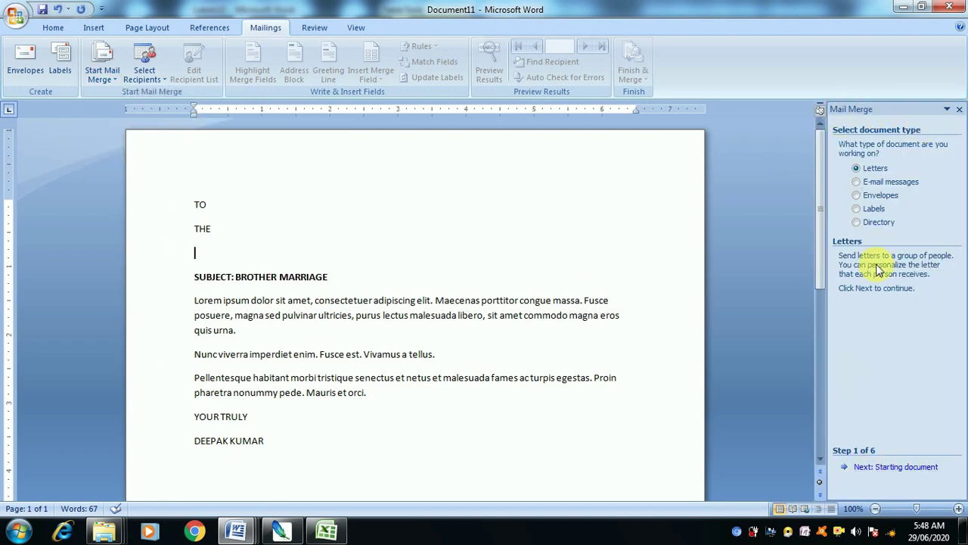
left_click(897, 468)
left_click(902, 468)
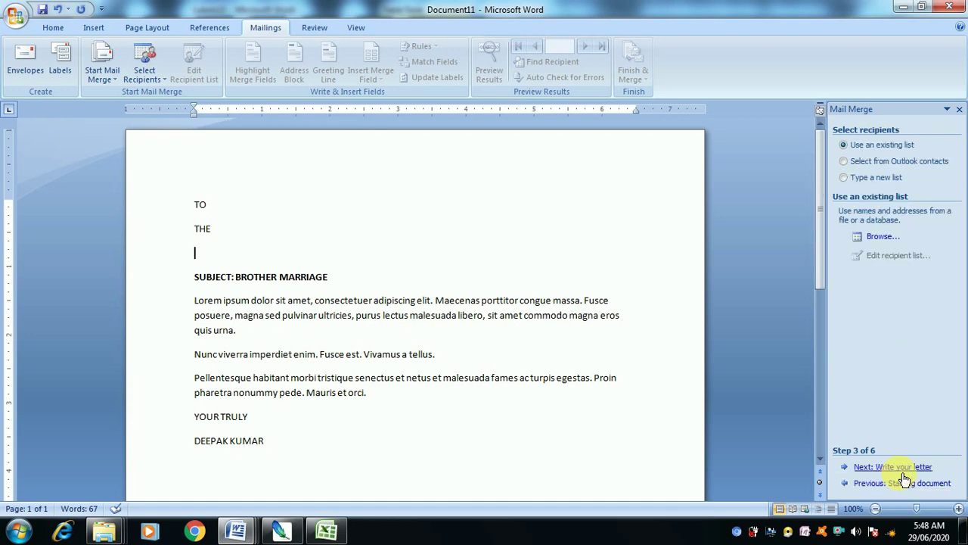
Step: Create a new typed recipient list and enlarge the New Address List to show City, State, ZIP Code
left_click(856, 177)
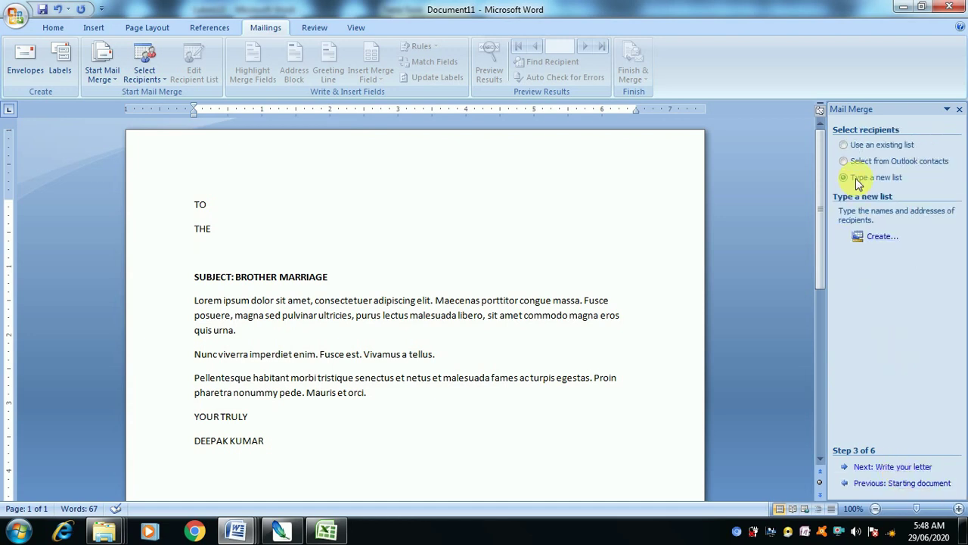
left_click(882, 242)
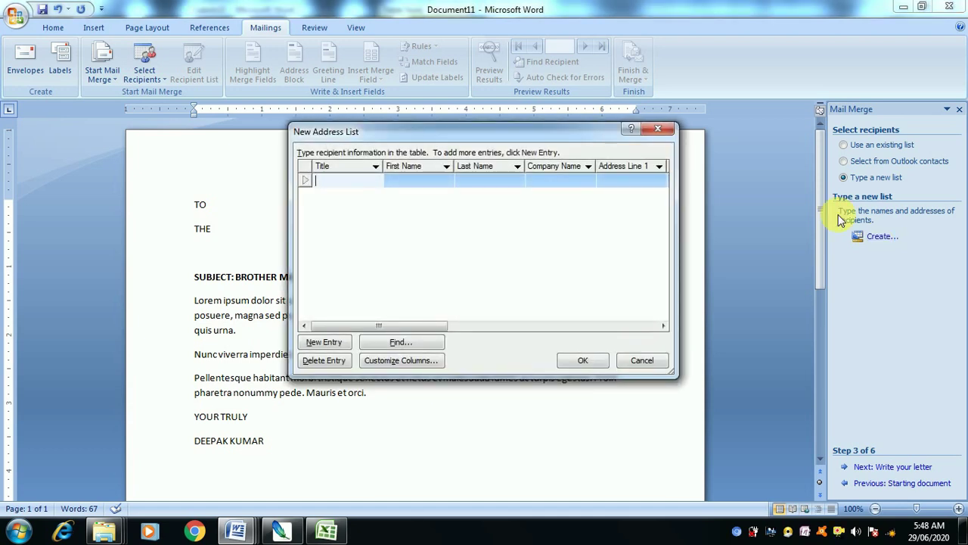
left_click_drag(454, 129, 302, 83)
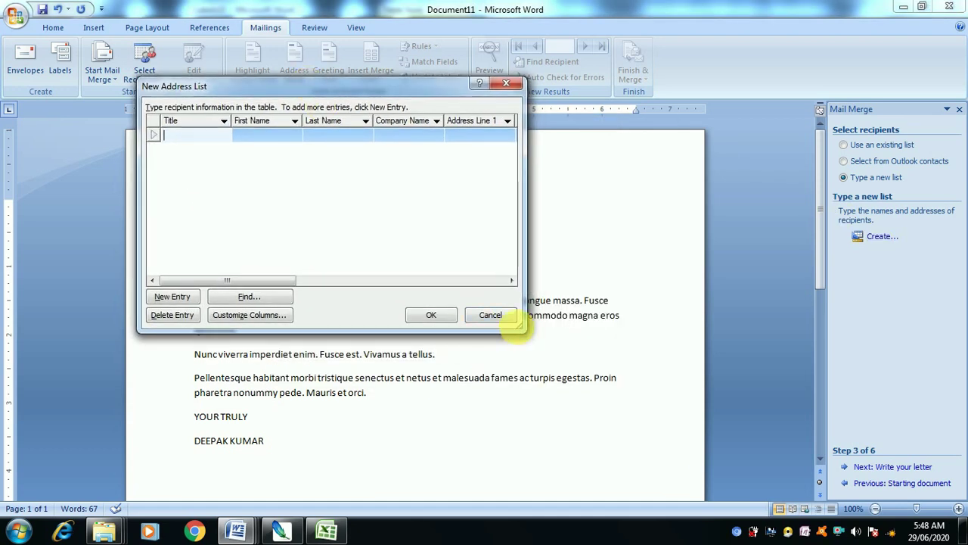
left_click_drag(519, 327, 784, 423)
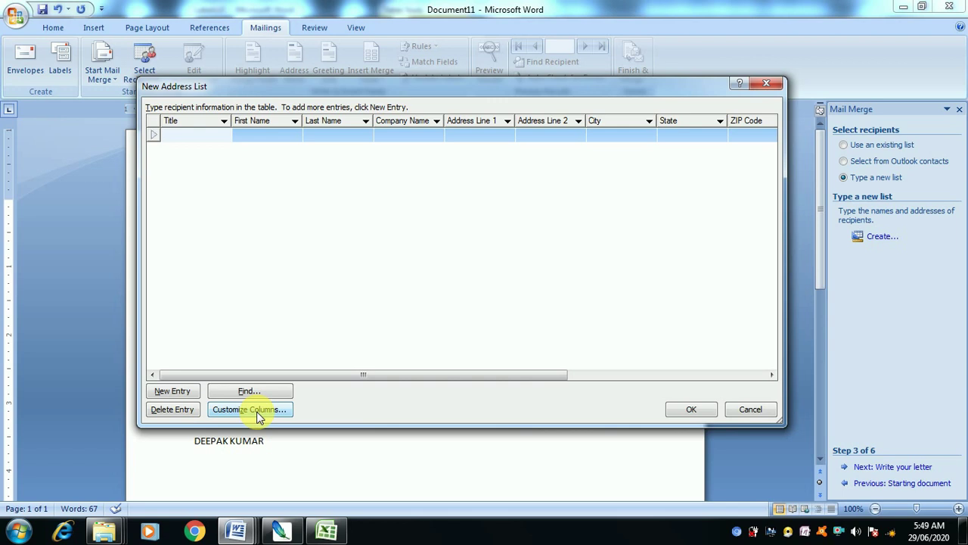
left_click(250, 409)
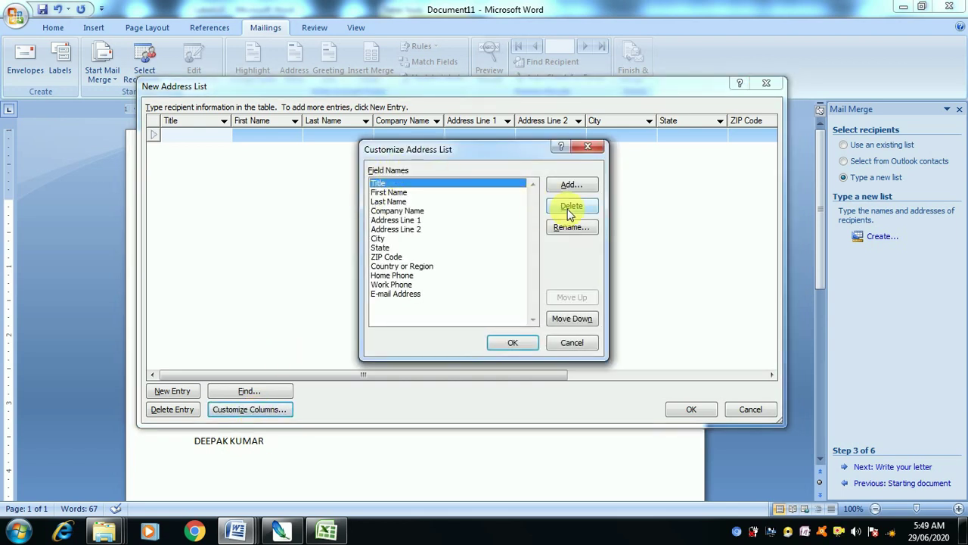
Step: Delete the Title, Last Name, Company Name and Address Line 2 fields
left_click(462, 300)
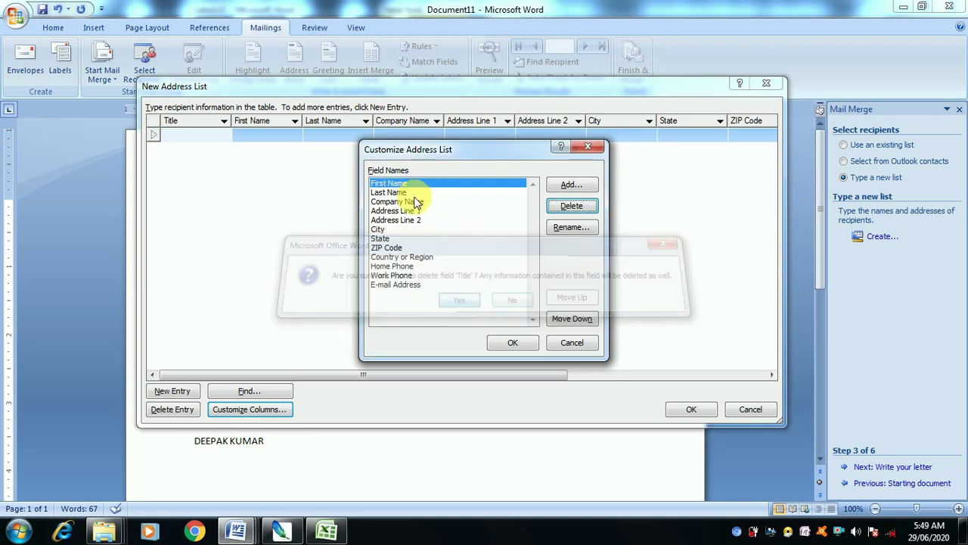
left_click(437, 194)
left_click(572, 205)
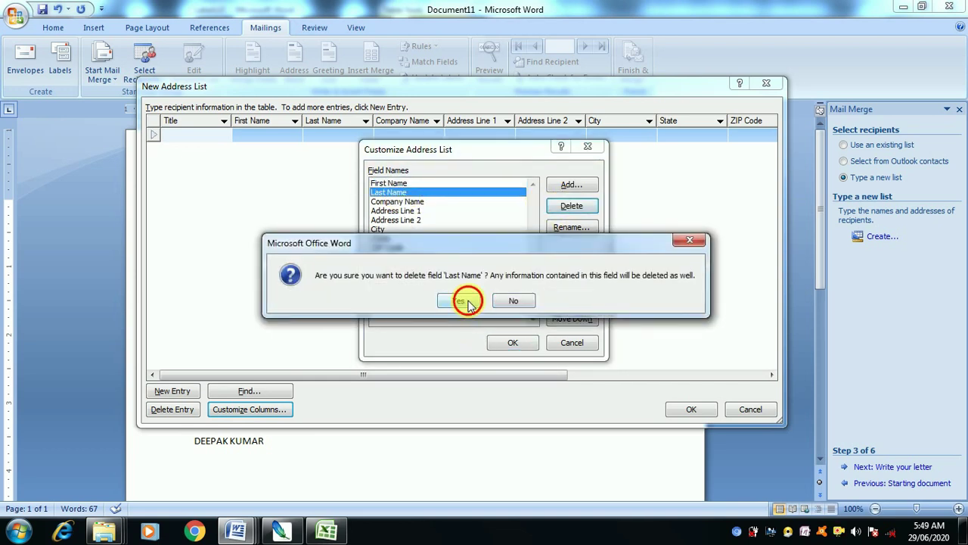
left_click(469, 300)
left_click(394, 194)
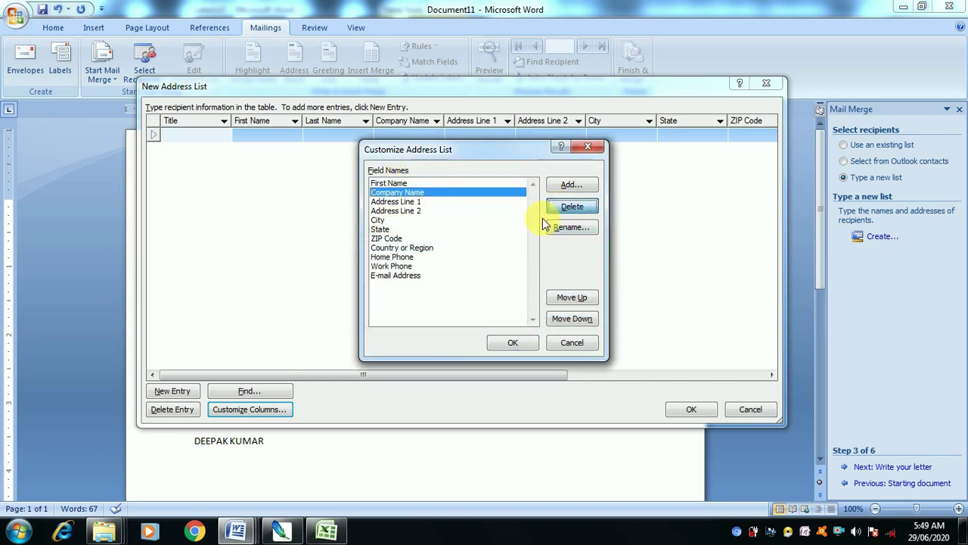
left_click(572, 205)
left_click(462, 298)
left_click(469, 202)
left_click(571, 206)
left_click(462, 299)
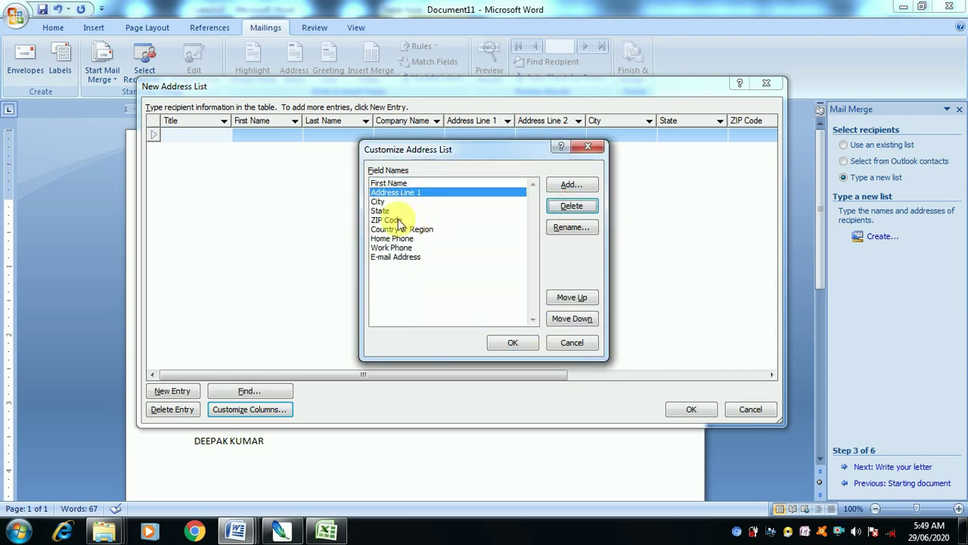
Step: Delete the ZIP Code, Country or Region, Work Phone and E-mail Address fields
left_click(393, 220)
left_click(572, 205)
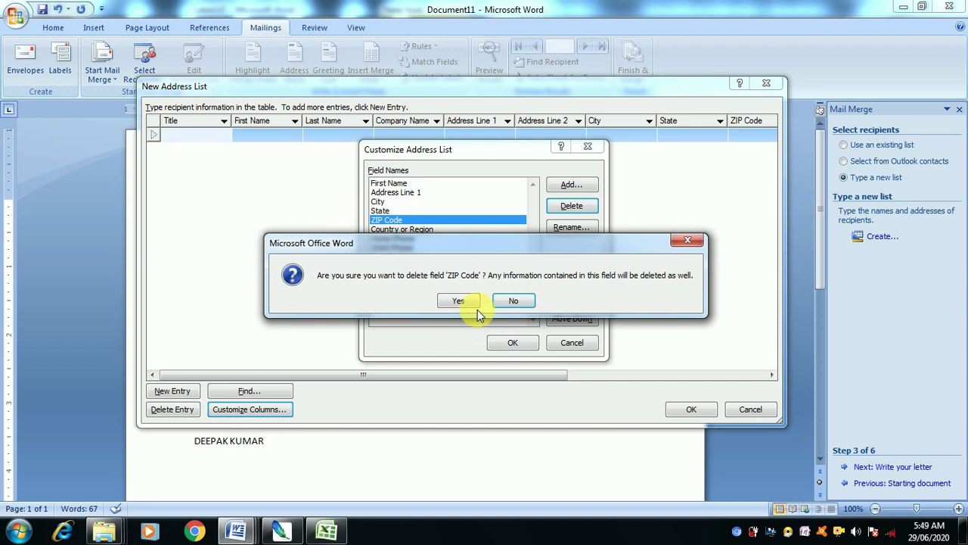
left_click(459, 300)
left_click(402, 219)
left_click(571, 205)
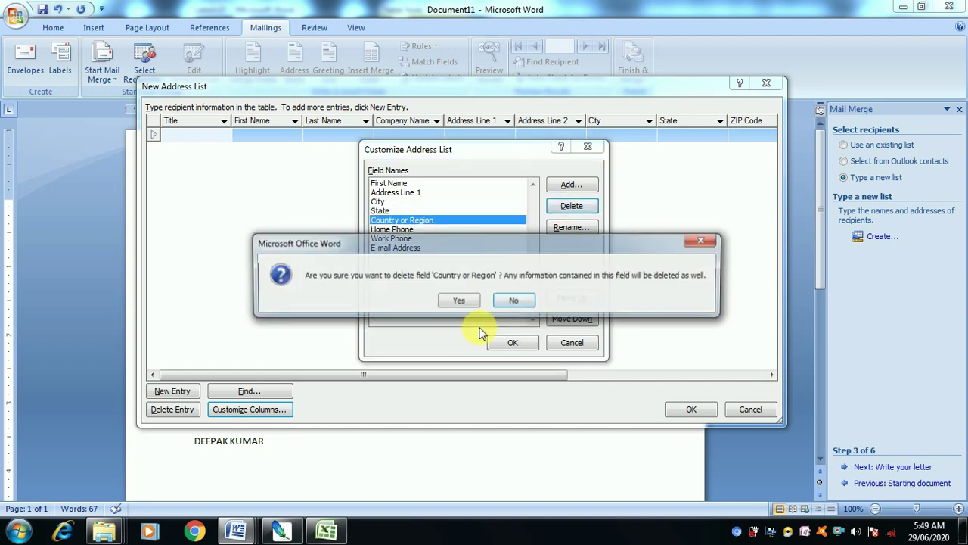
left_click(458, 300)
left_click(392, 228)
left_click(572, 205)
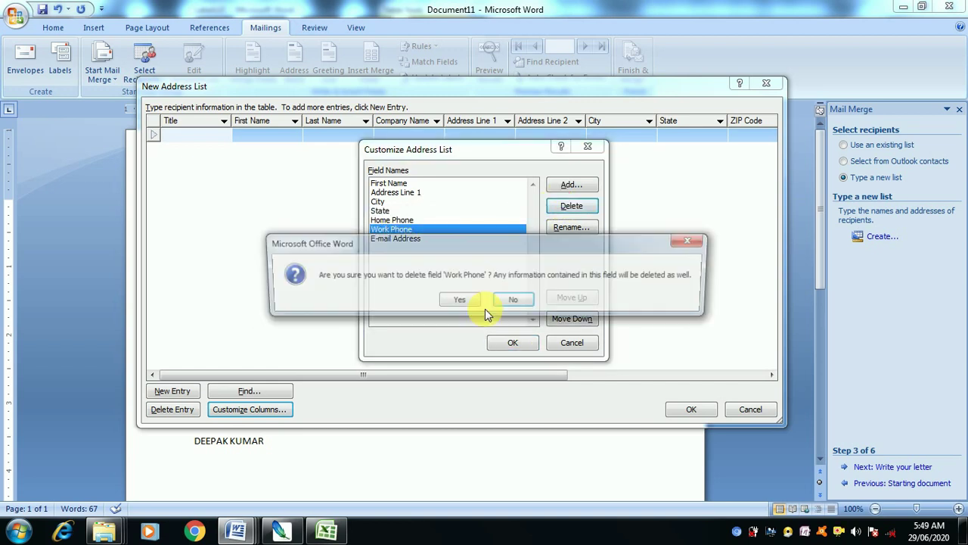
left_click(458, 300)
left_click(395, 228)
left_click(572, 205)
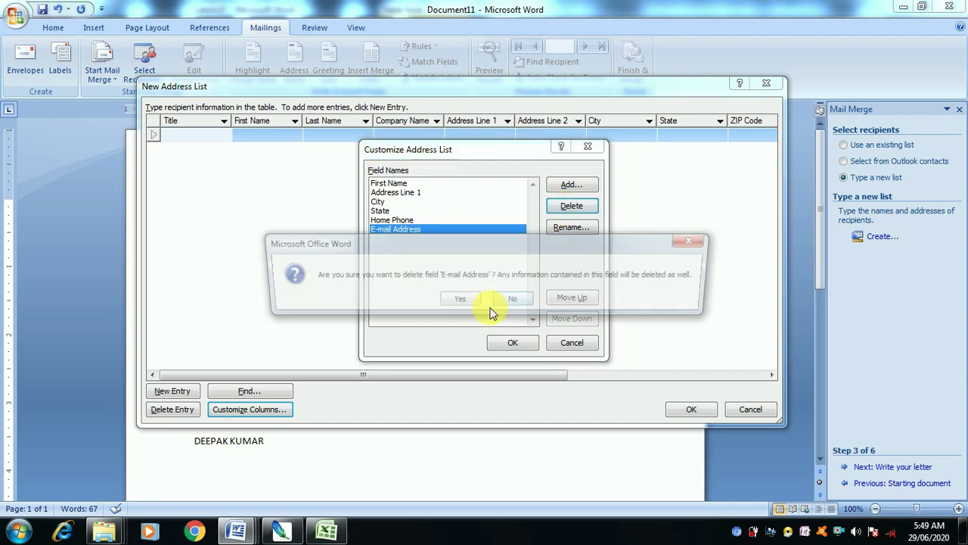
left_click(457, 297)
Step: Add a new PIN CODE field and confirm the customized column list
mouse_move(380, 184)
left_mouse_down()
mouse_move(387, 216)
mouse_move(380, 209)
left_mouse_up()
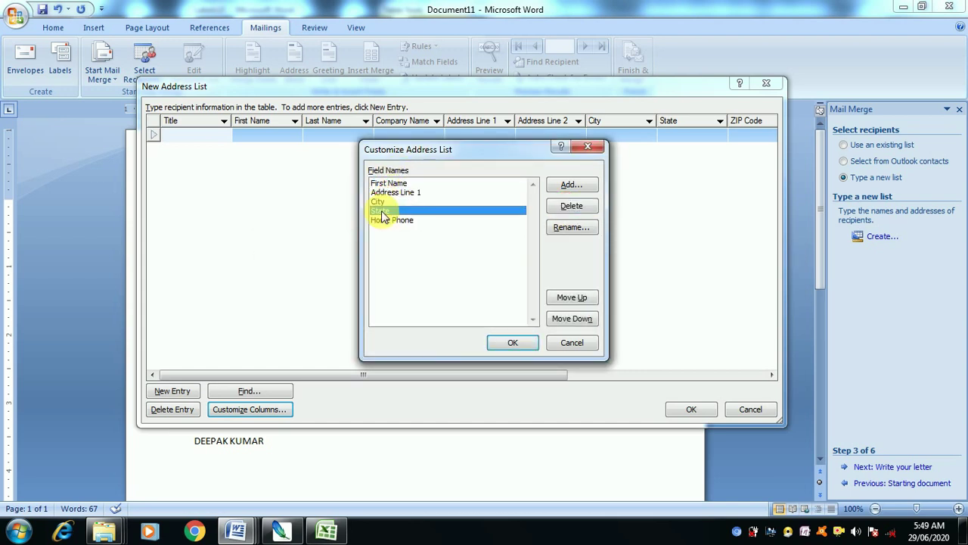
left_click(572, 185)
type("PIN CODE")
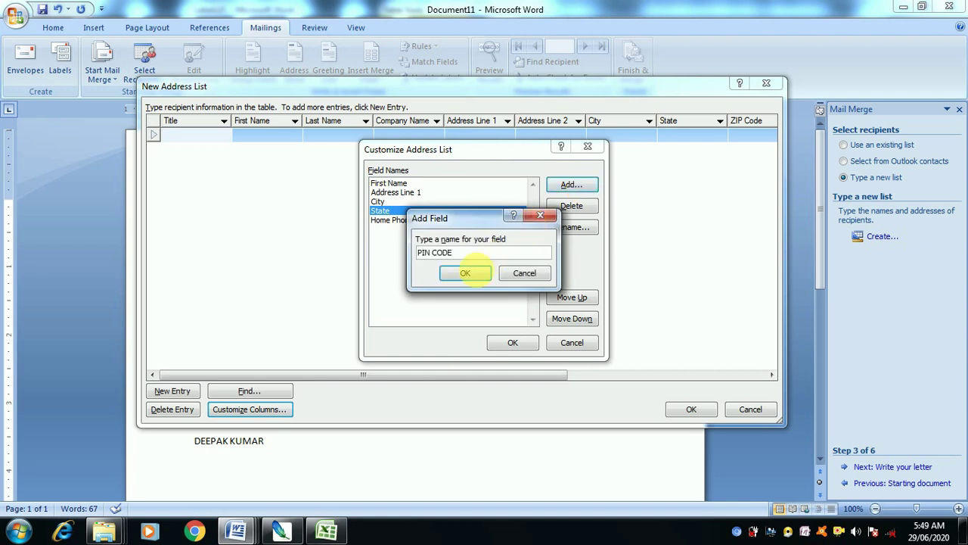
left_click(465, 273)
left_click(513, 343)
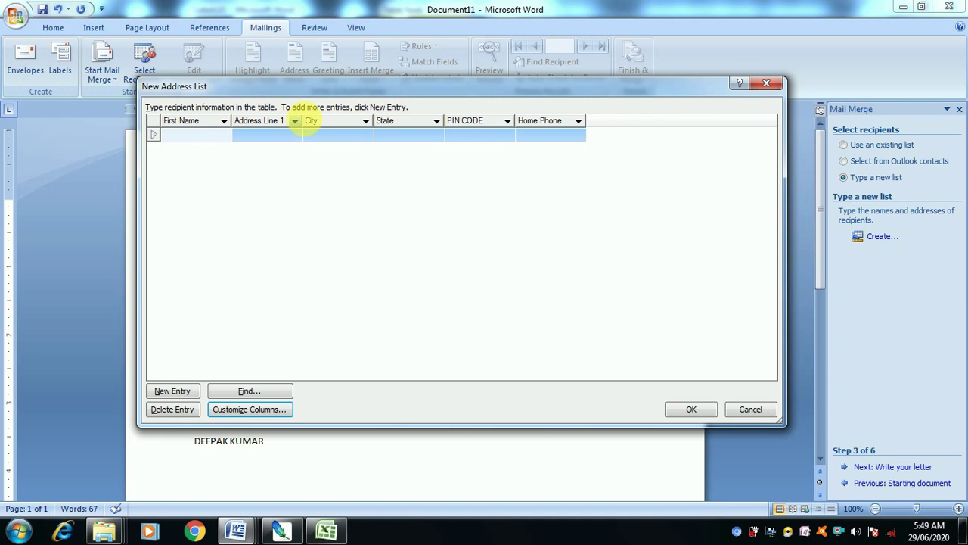
Step: Enter the first recipient's name, address, city, state, PIN code and home phone
left_click_drag(303, 120, 348, 121)
type("DE")
key("Tab")
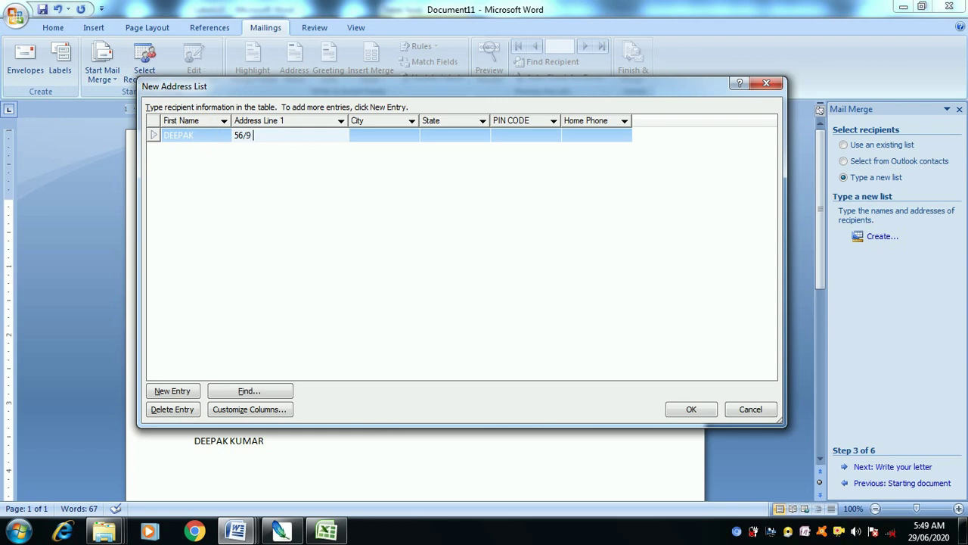
type("NT KUNJ")
key("Tab")
type("N")
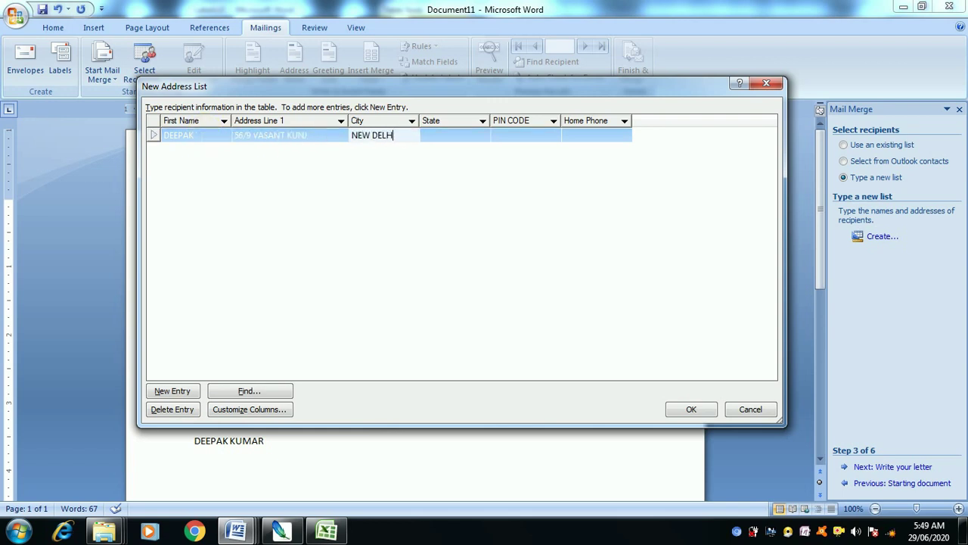
type("I")
key("Tab")
type("NEW")
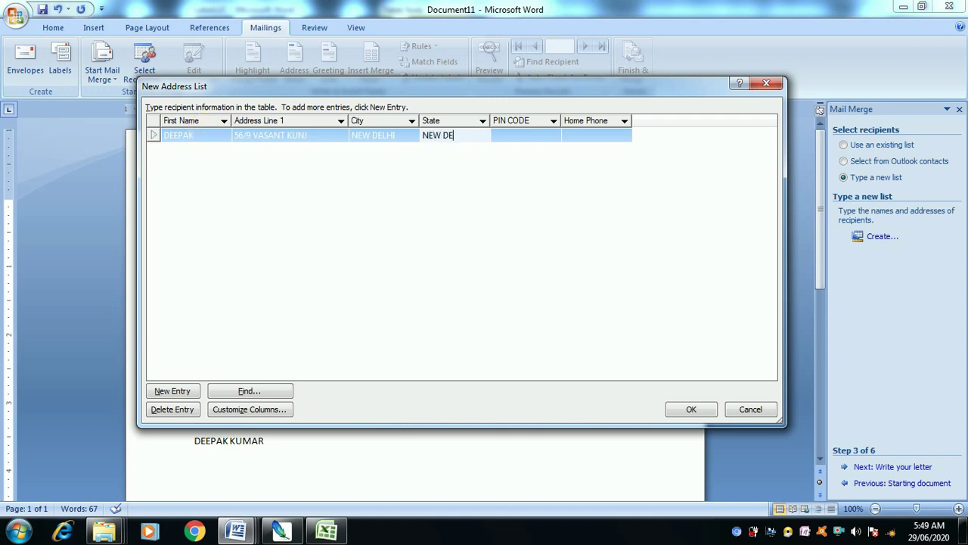
type("I")
key("Tab")
type("1")
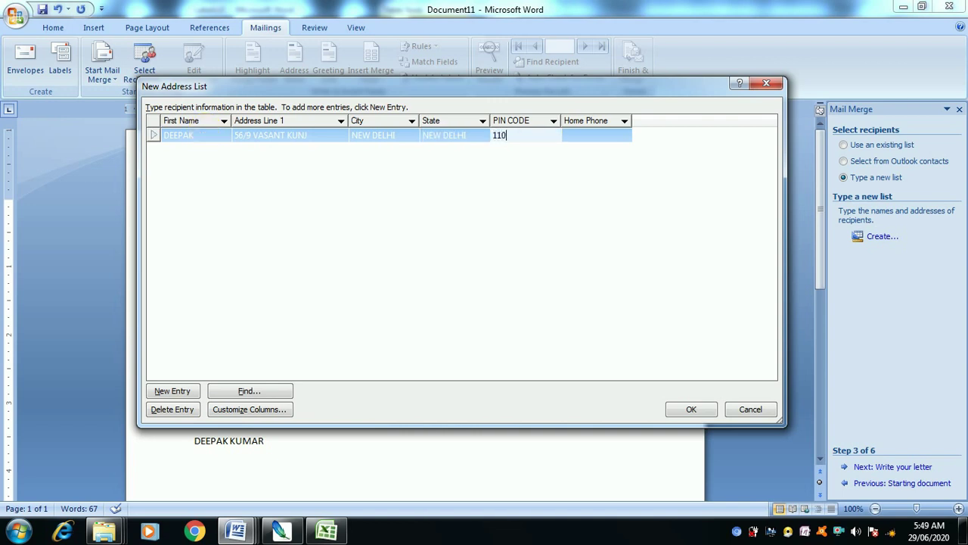
type("02")
key("Tab")
type("748")
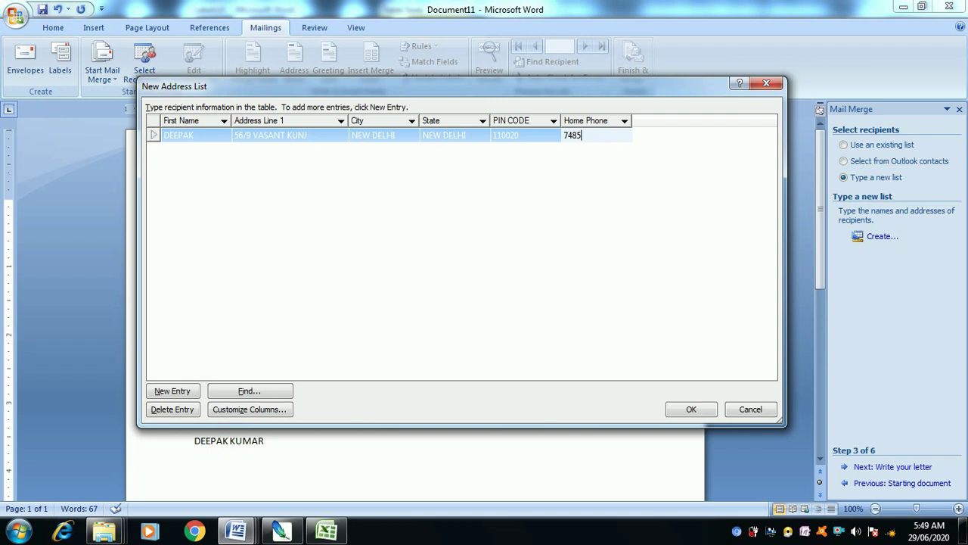
type("5858")
key("Tab")
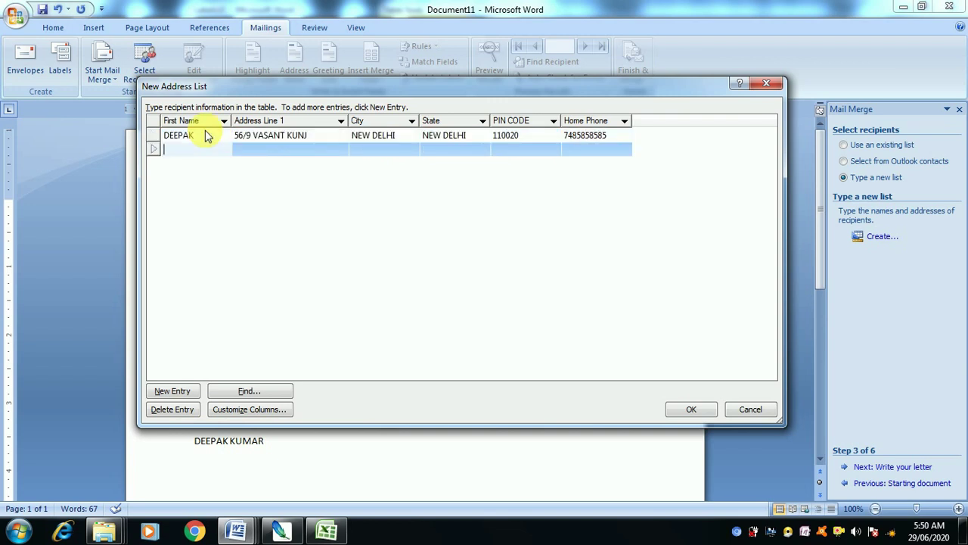
Step: Enter the second recipient's name, address, city, state, PIN code and home phone
type("UMESH")
key("Tab")
type("4")
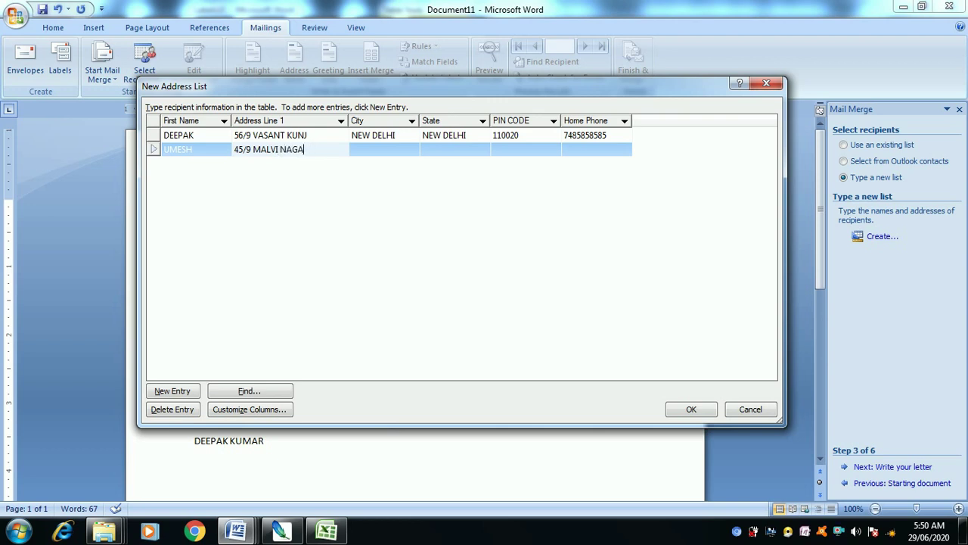
type("R")
key("Tab")
type("NE")
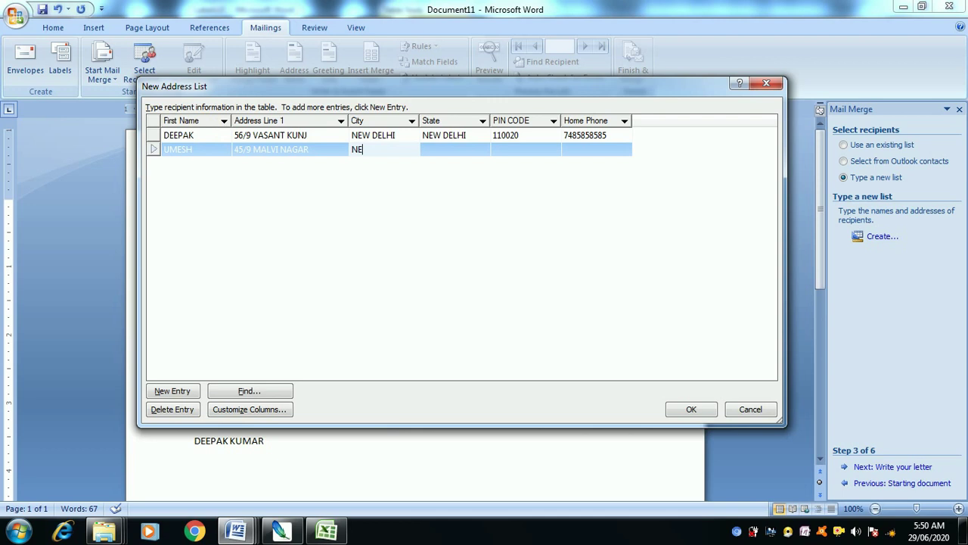
key("Tab")
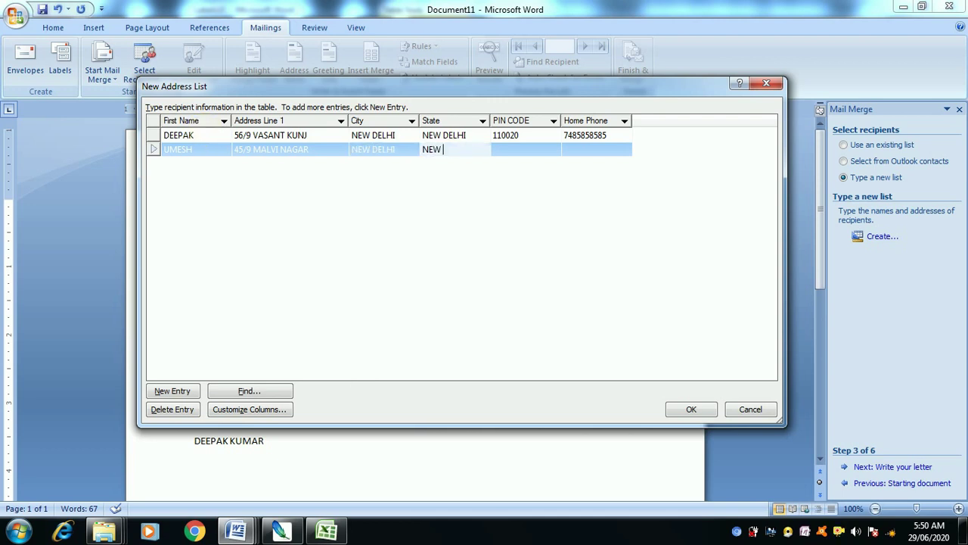
key("Tab")
type("1")
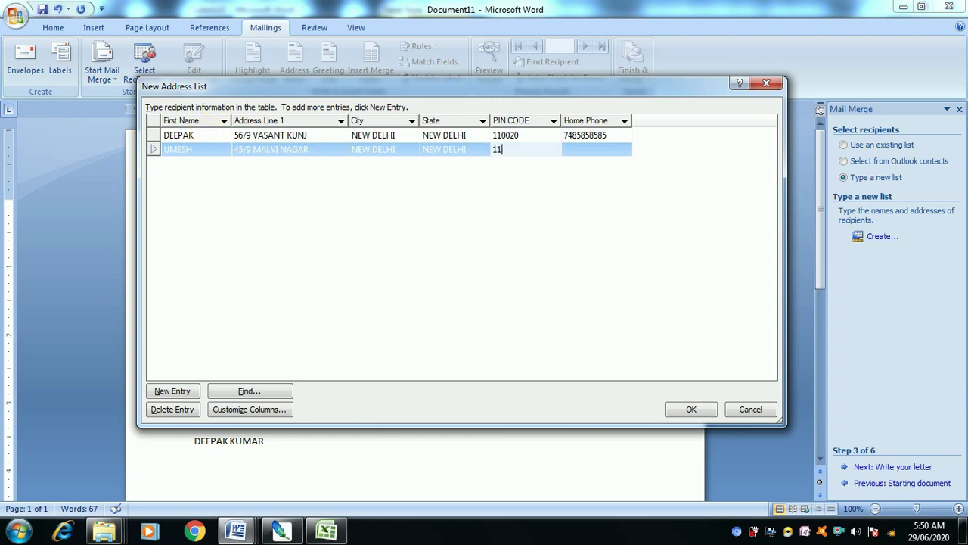
type("002")
key("Tab")
type("7")
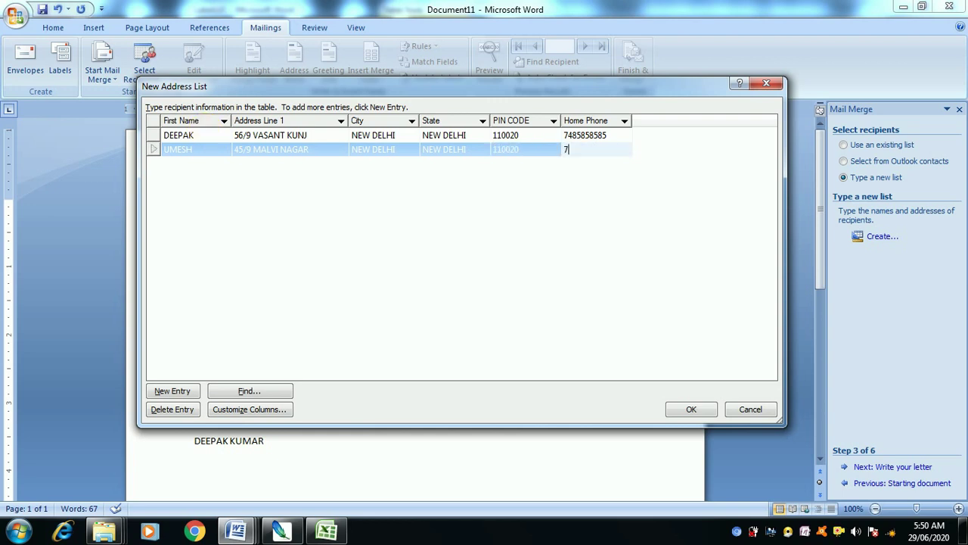
type("48585858")
key("Tab")
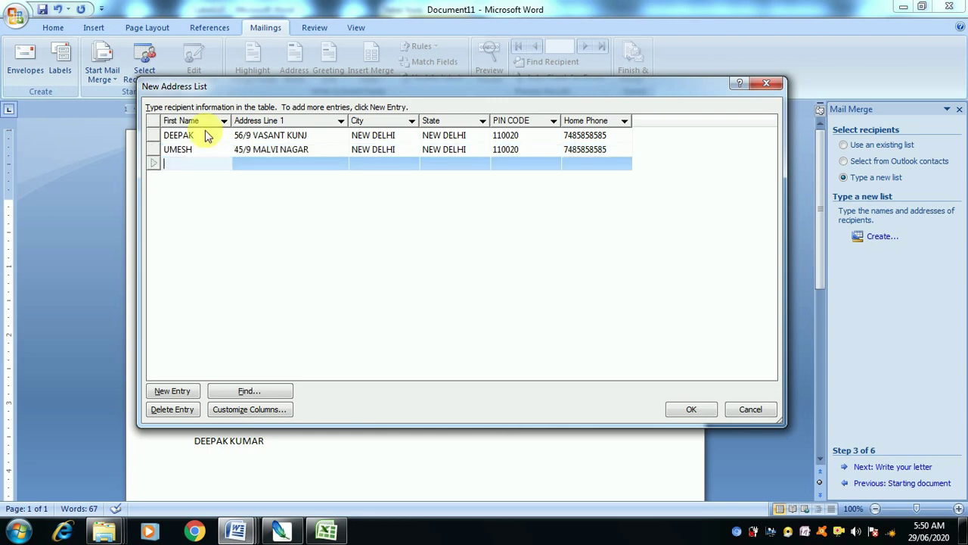
Step: Enter the third recipient's name, address, city, state HARYANA, PIN code and home phone
type("SOHAN")
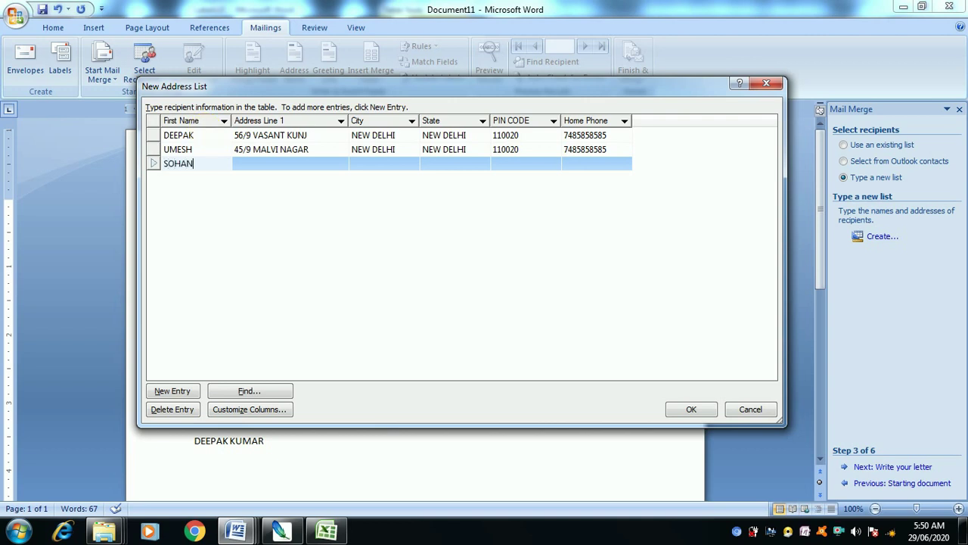
key("Tab")
type("45")
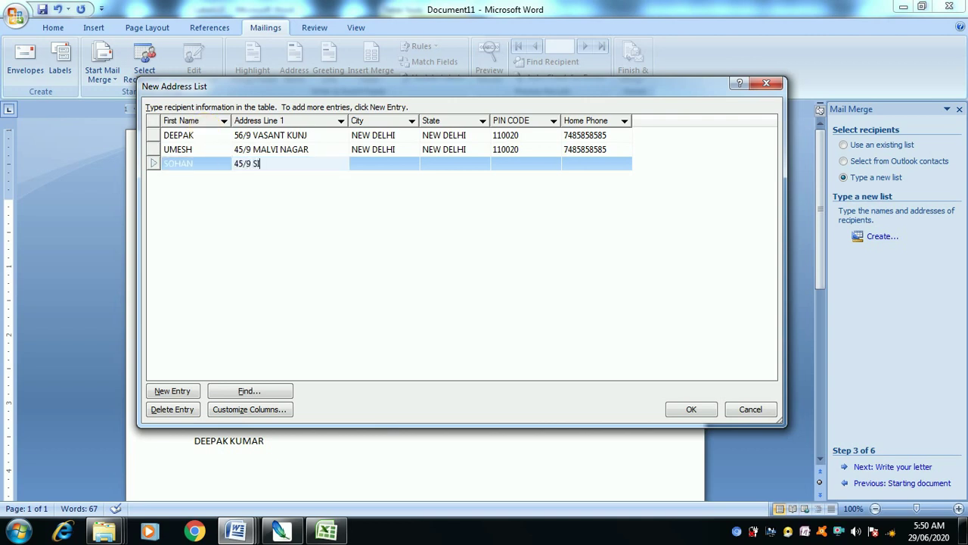
key("Tab")
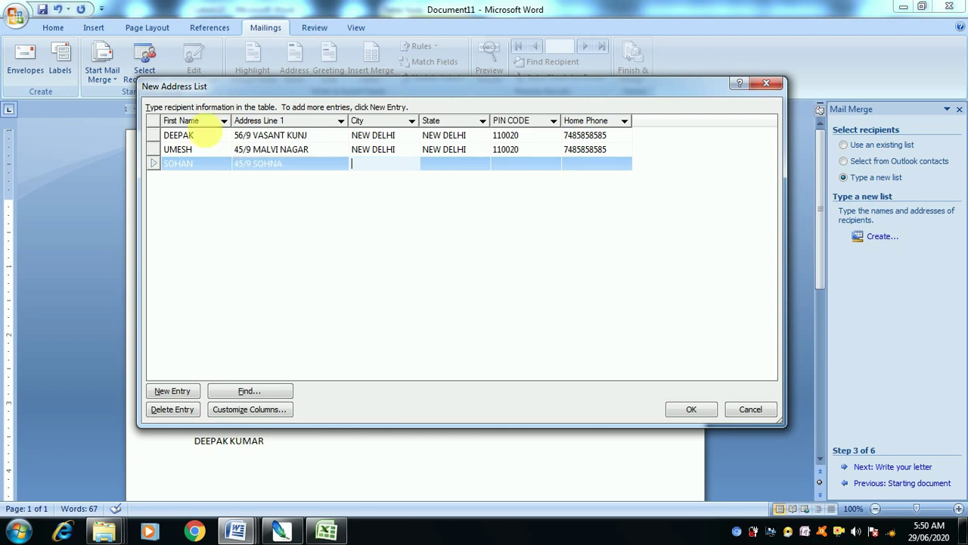
type("HARYANA")
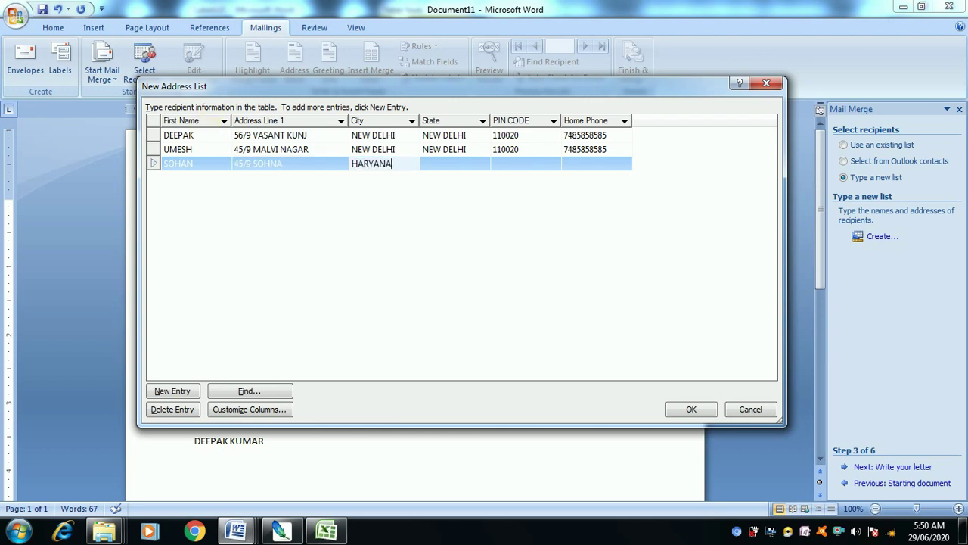
key("Tab")
type("HARY")
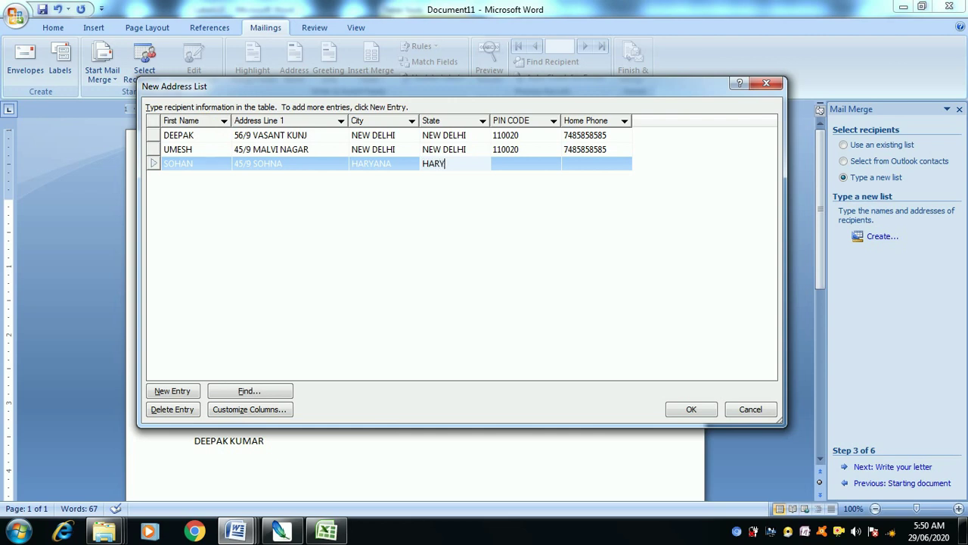
type("ANA")
key("Tab")
type("22")
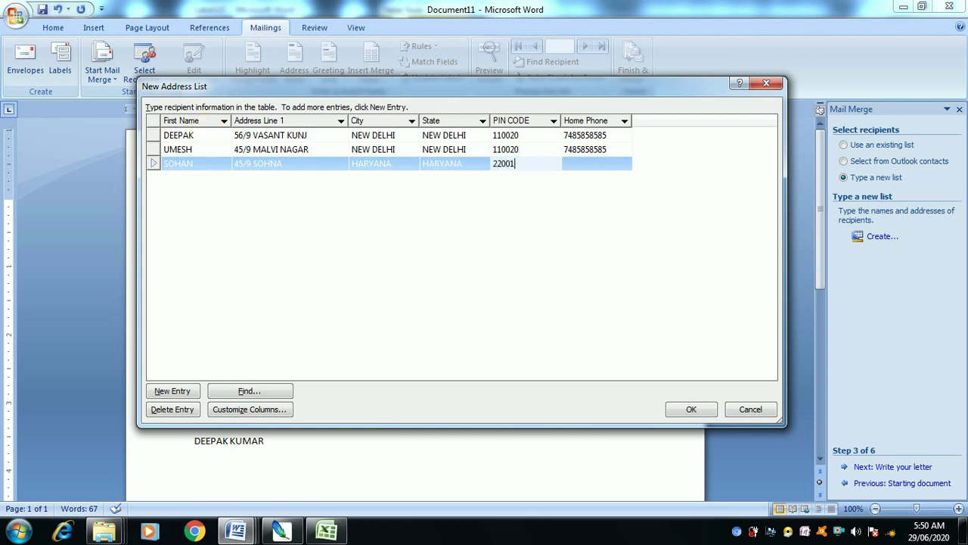
type("0")
key("Tab")
type("7")
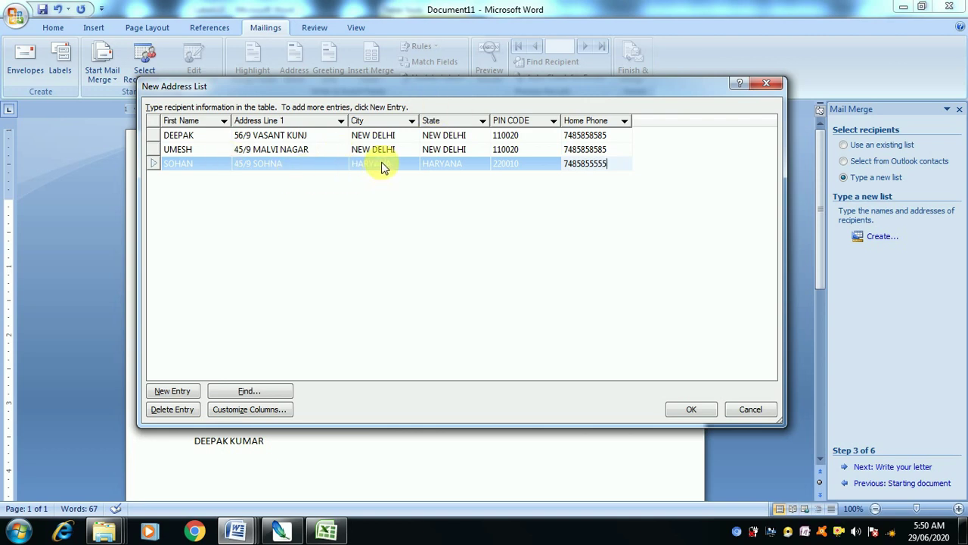
Step: Save the new address list as DEEPKA.mdb and accept its three recipients for the merge
left_click(707, 412)
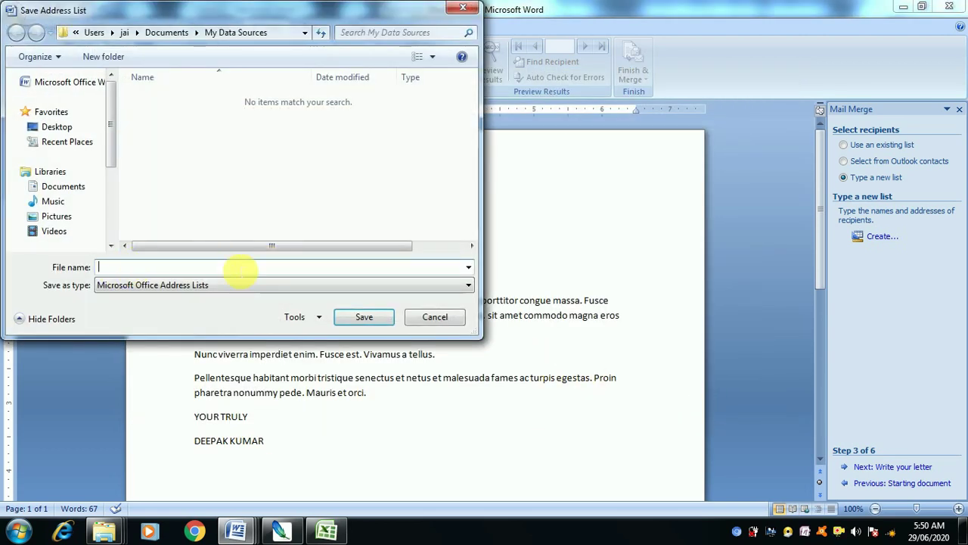
type("DEEP")
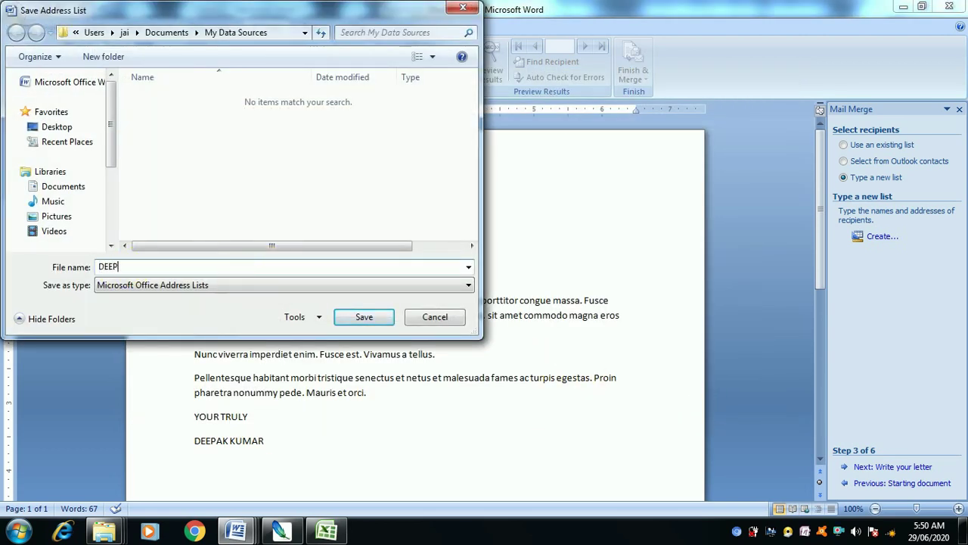
type("KA")
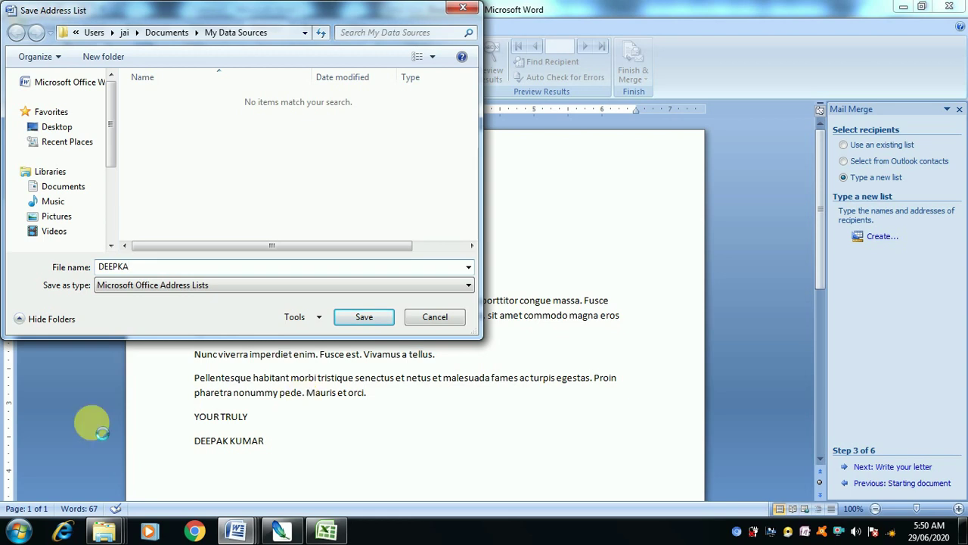
left_click(366, 318)
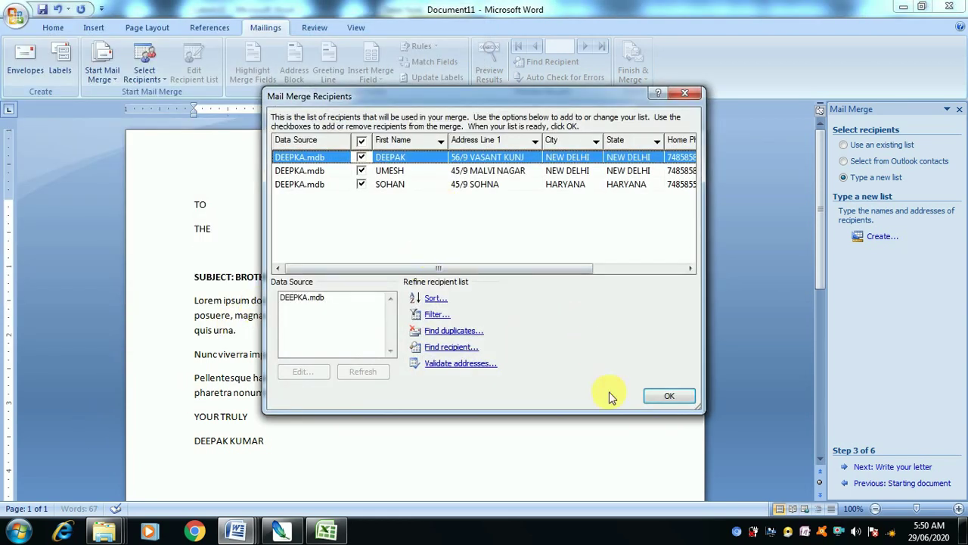
left_click(671, 399)
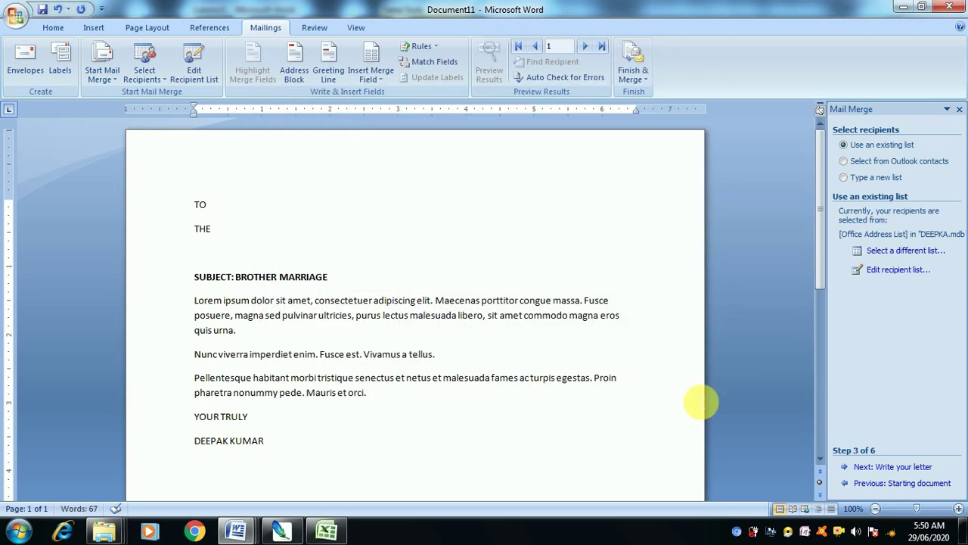
Step: Advance the wizard to writing the letter and insert a greeting line below THE
left_click(879, 468)
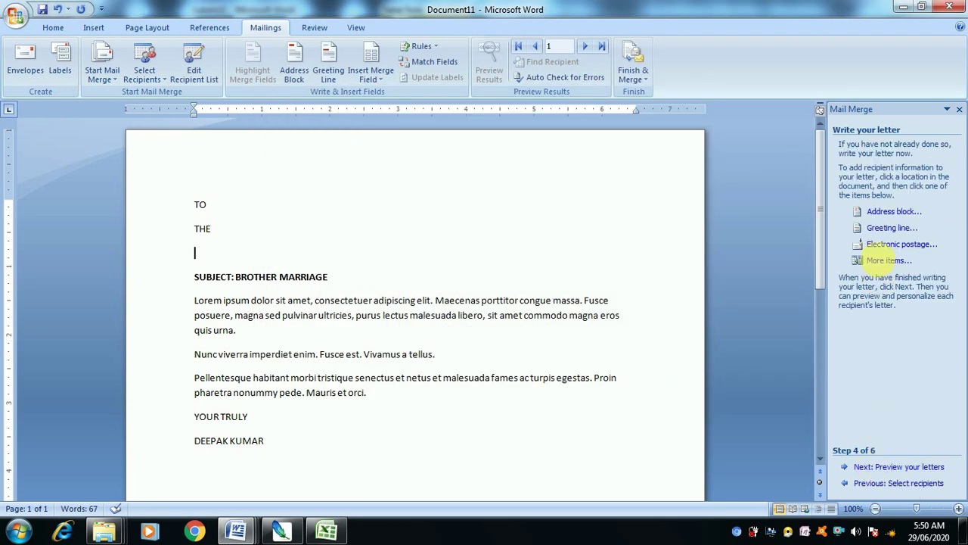
left_click(889, 227)
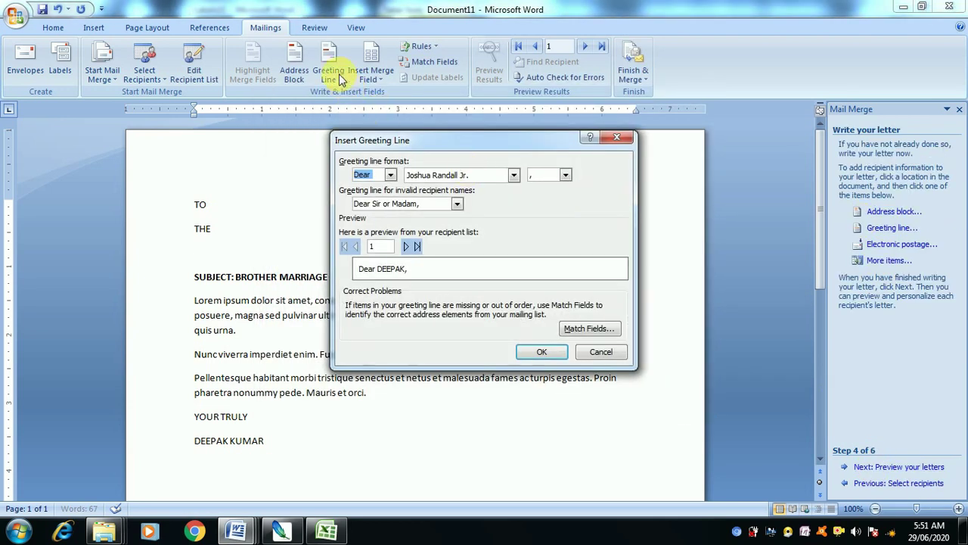
key("Escape")
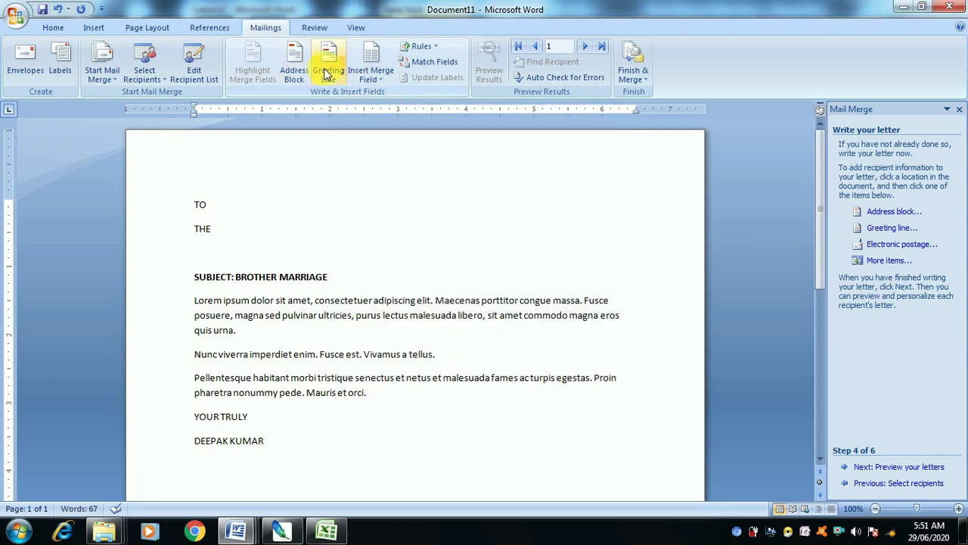
left_click(327, 72)
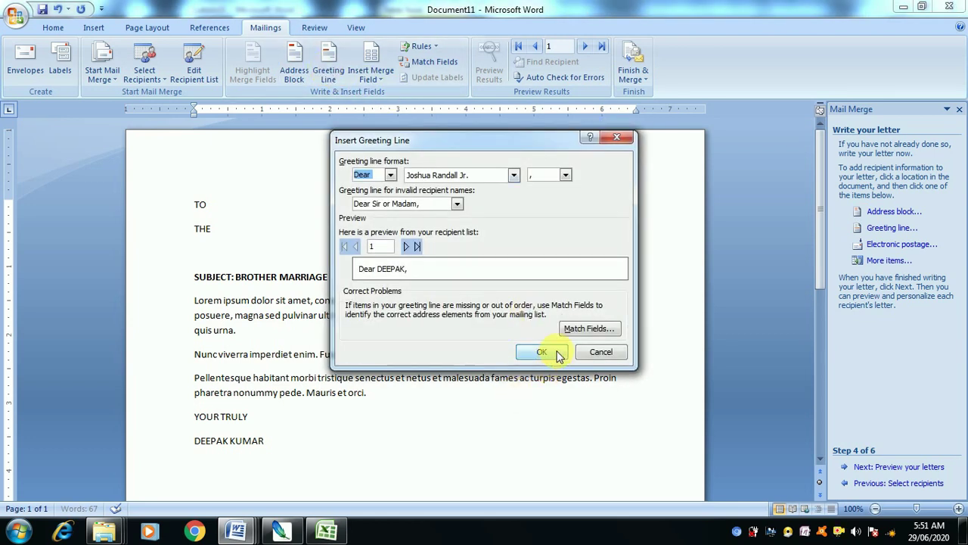
left_click(542, 352)
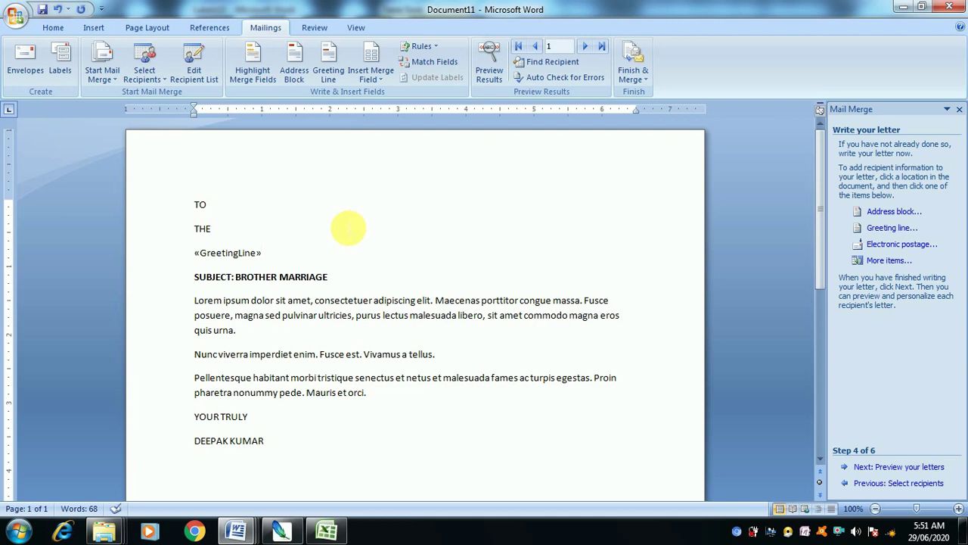
key("Return")
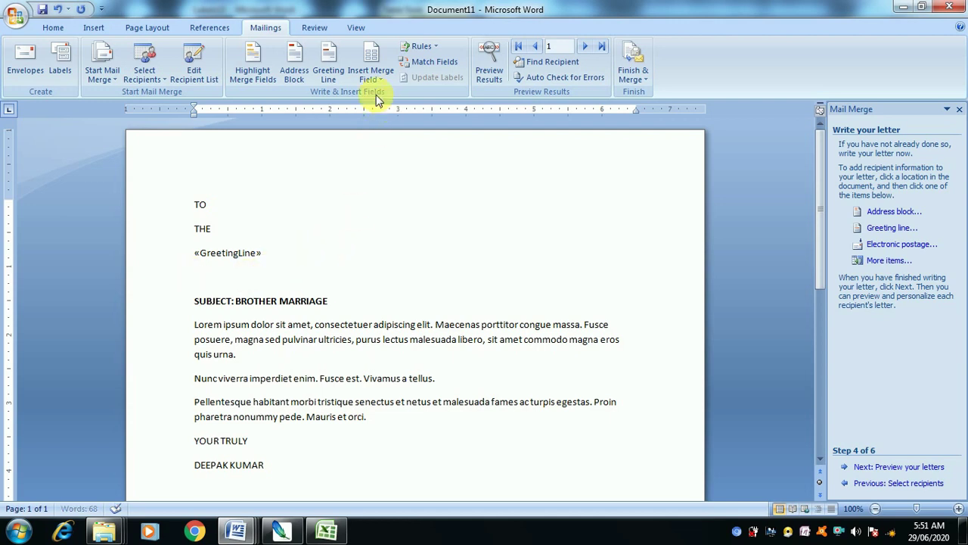
Step: Insert First_Name, Address_Line_1 and City merge fields, each on its own line
left_click(375, 79)
left_click(379, 94)
key("Return")
left_click(375, 76)
left_click(399, 110)
key("Return")
left_click(378, 76)
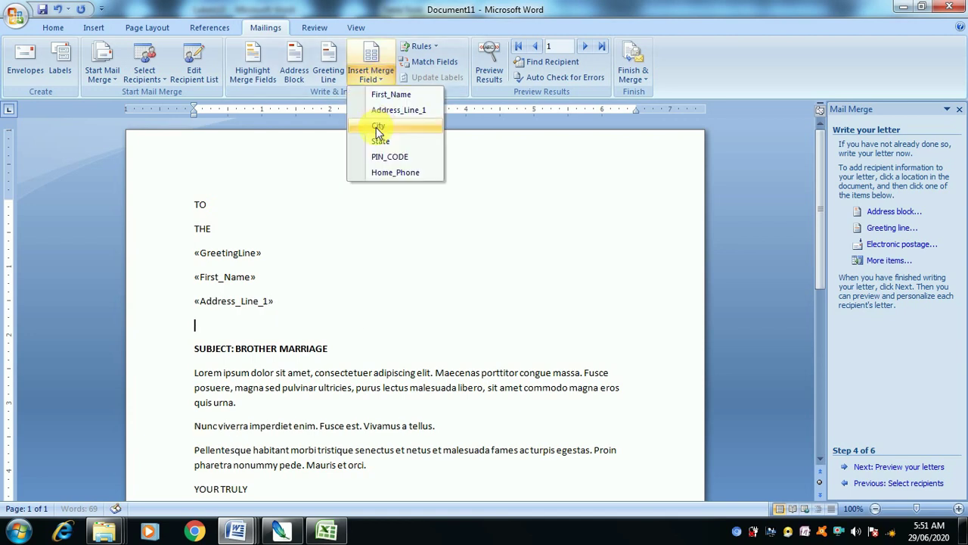
left_click(378, 133)
key("Return")
Step: Add State, PIN_CODE and Home_Phone fields on separate lines, then preview the results
left_click(371, 72)
left_click(381, 140)
key("Return")
left_click(370, 72)
left_click(389, 157)
key("Return")
left_click(371, 72)
left_click(395, 172)
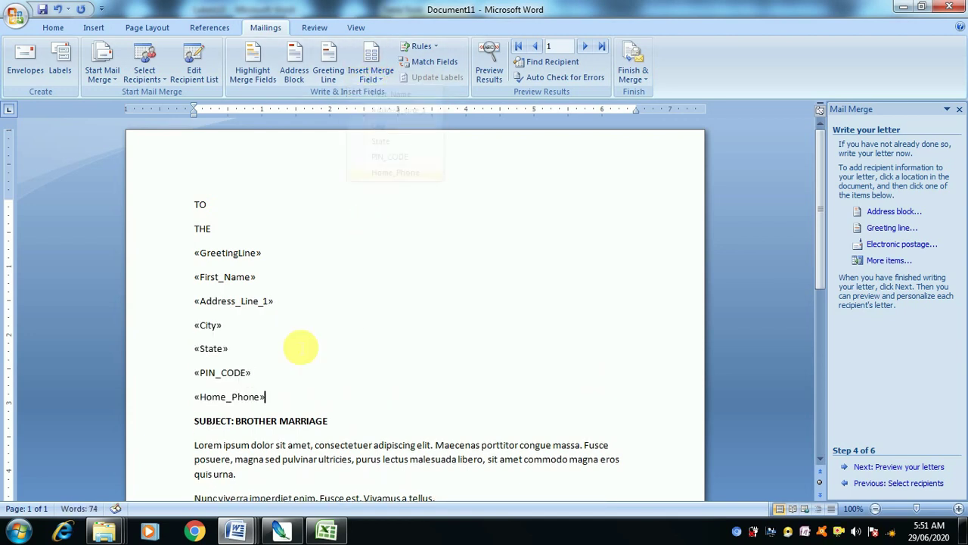
left_click(493, 69)
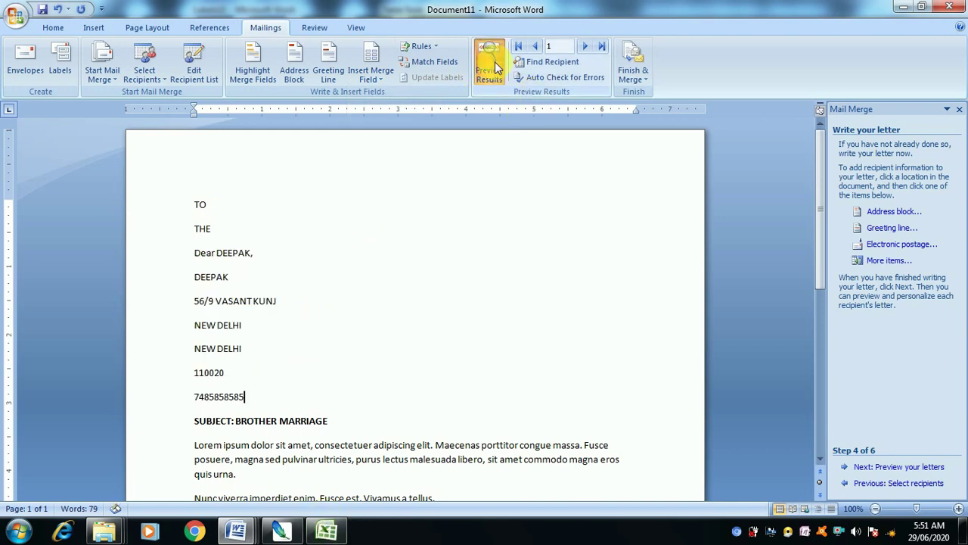
Step: Merge all records into a new editable Letters1 document and scroll through the letters
scroll(345, 374, "down", 7)
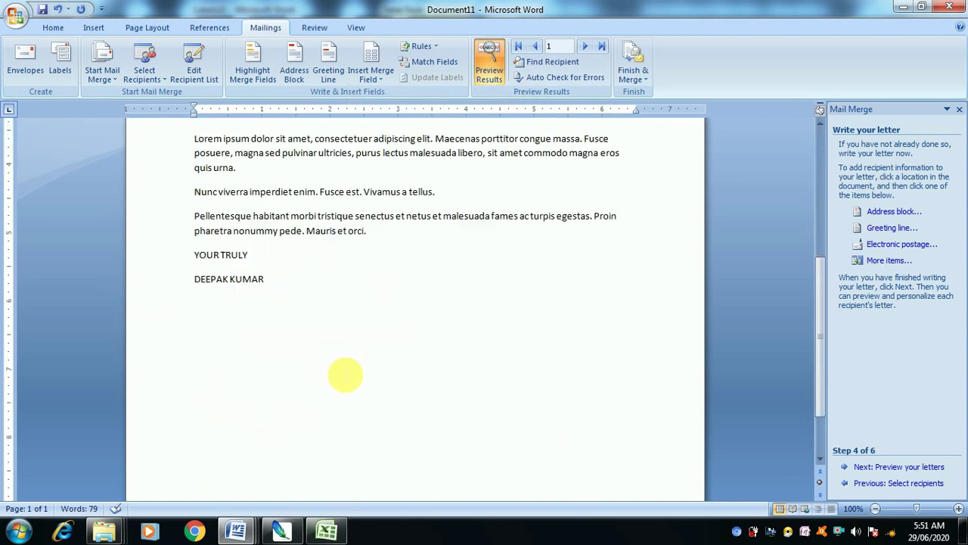
scroll(345, 375, "up", 4)
scroll(345, 370, "up", 2)
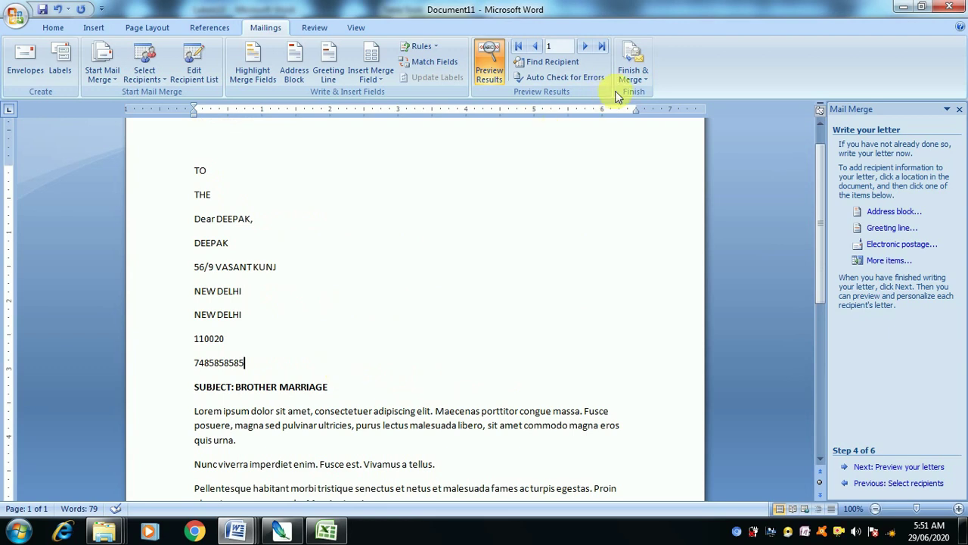
left_click(633, 75)
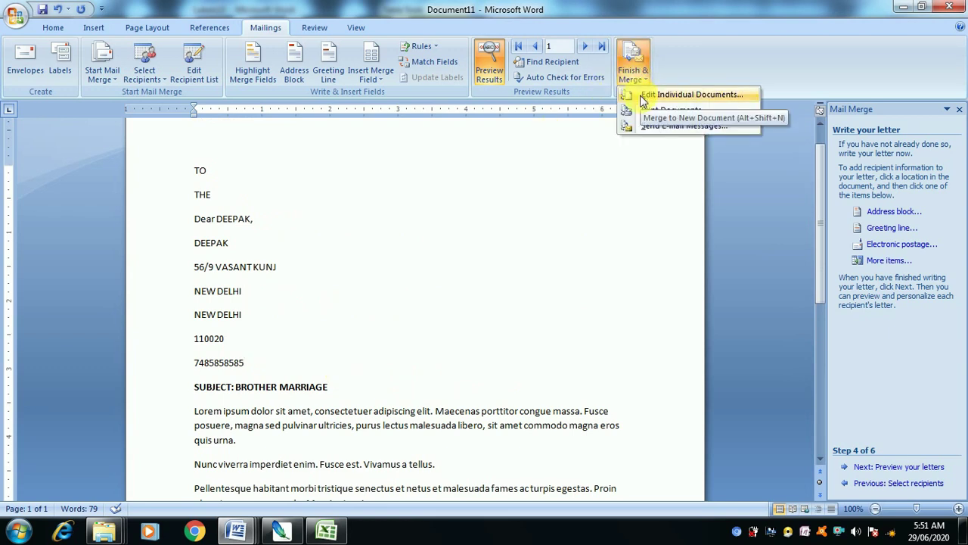
left_click(641, 100)
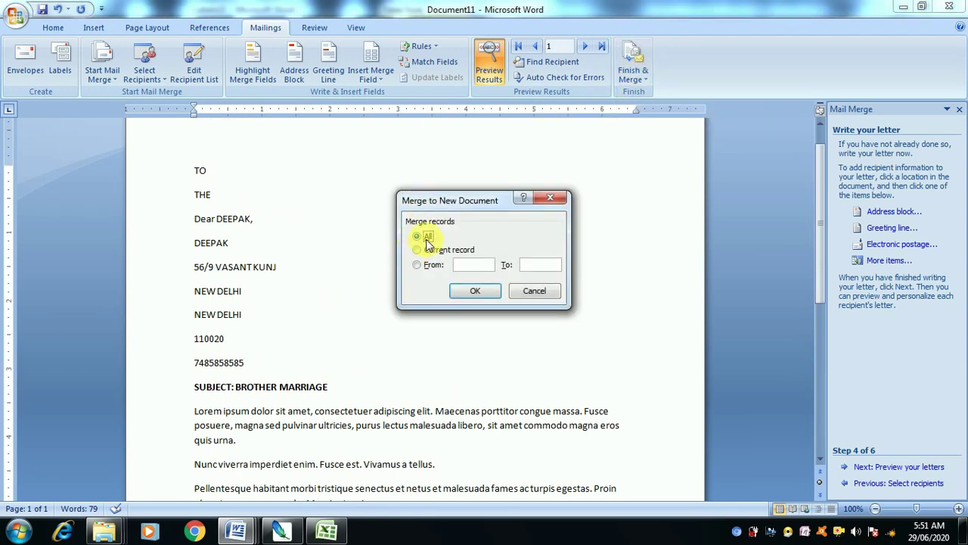
left_click(477, 292)
scroll(486, 303, "down", 5)
scroll(487, 302, "down", 5)
scroll(486, 302, "down", 5)
scroll(487, 303, "down", 5)
scroll(487, 303, "down", 5)
scroll(486, 303, "down", 5)
scroll(486, 302, "down", 4)
scroll(486, 303, "down", 3)
scroll(486, 302, "down", 5)
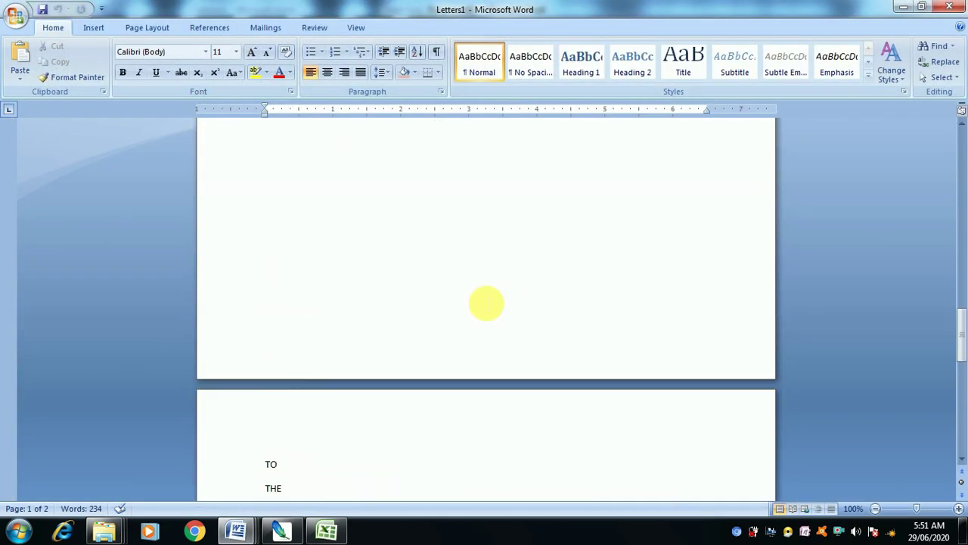
scroll(487, 303, "down", 8)
Step: Delete all text in Letters1 and bring up the Open dialog with Ctrl+O
key("ctrl+a")
key("Delete")
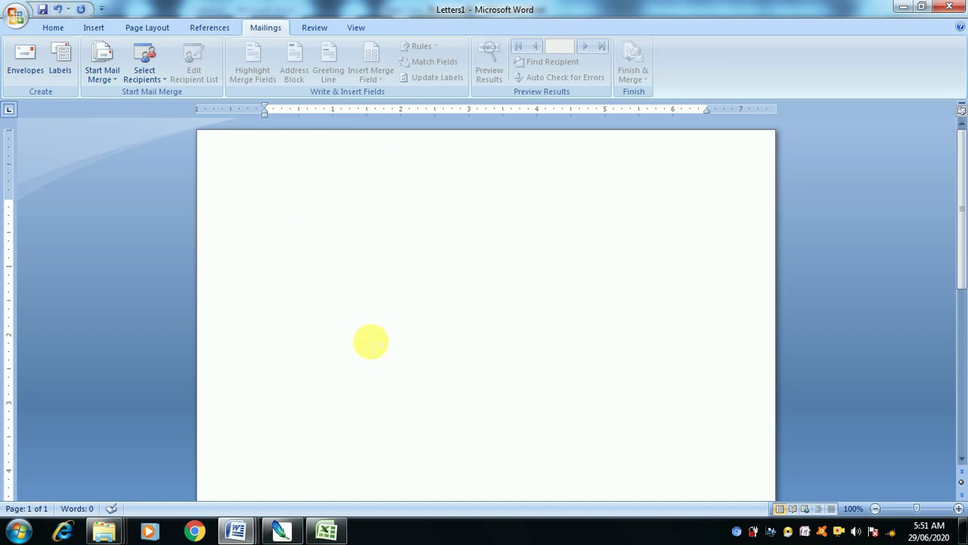
key("ctrl+o")
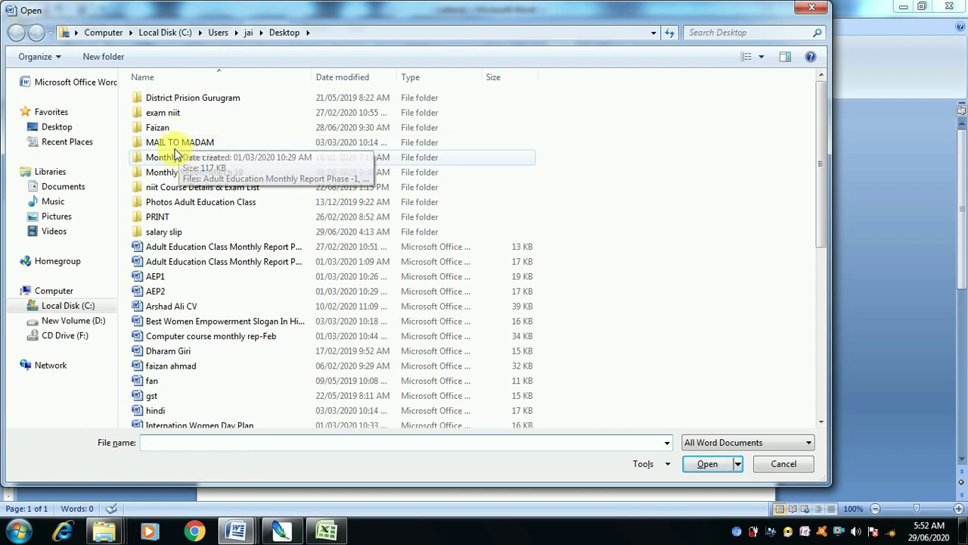
Step: Open the Jamna Auto Industries Limited document from Desktop > salary slip
left_click(174, 172)
left_click(162, 232)
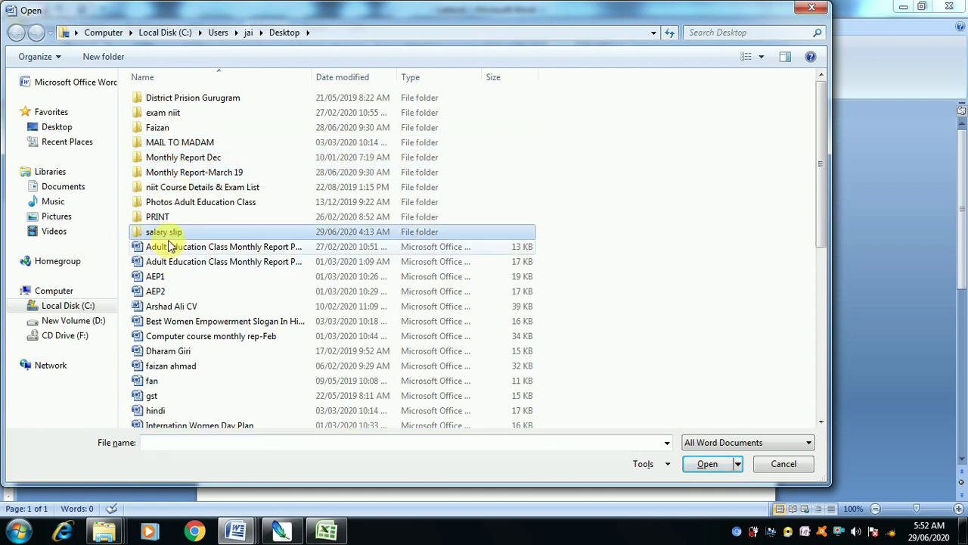
key("Return")
left_click(184, 99)
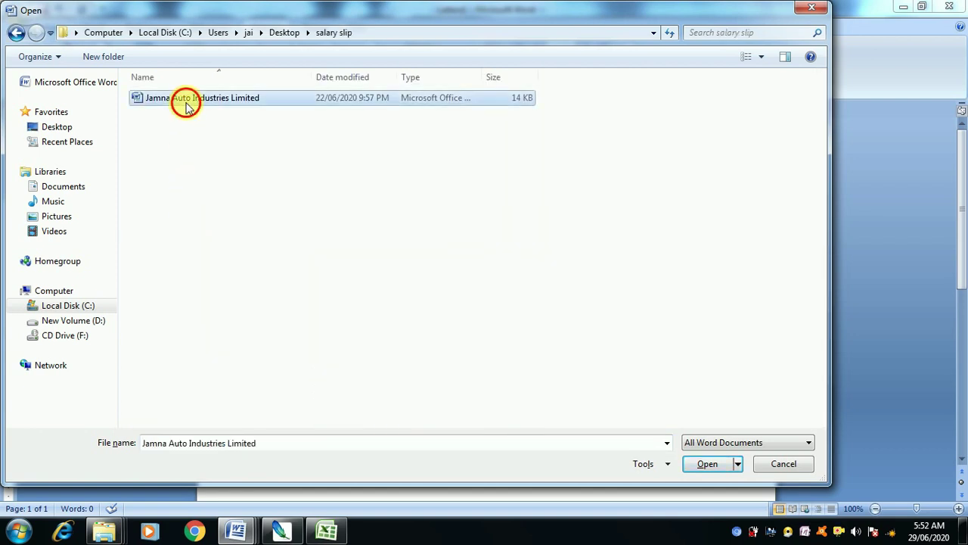
left_click(702, 465)
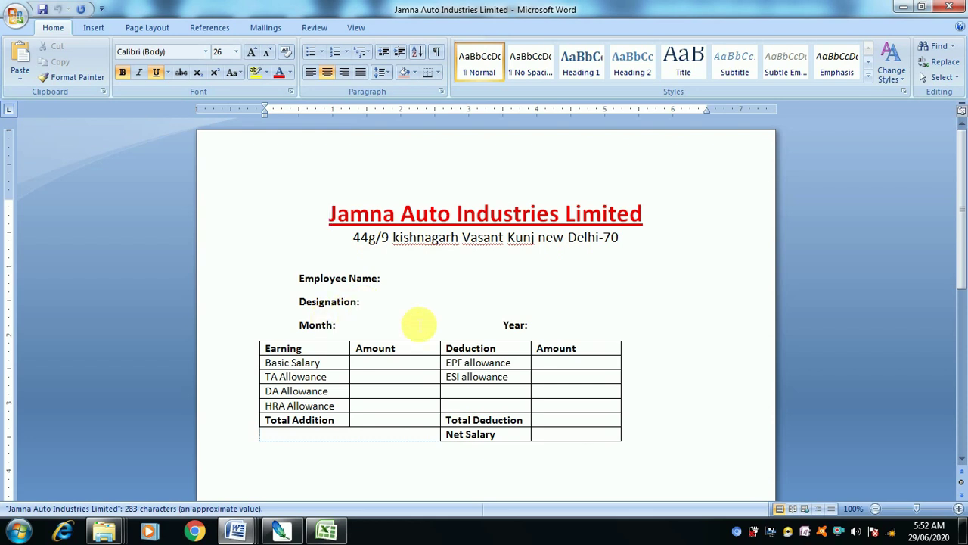
Step: Push Sign of Director one tab stop to the right
scroll(428, 356, "down", 2)
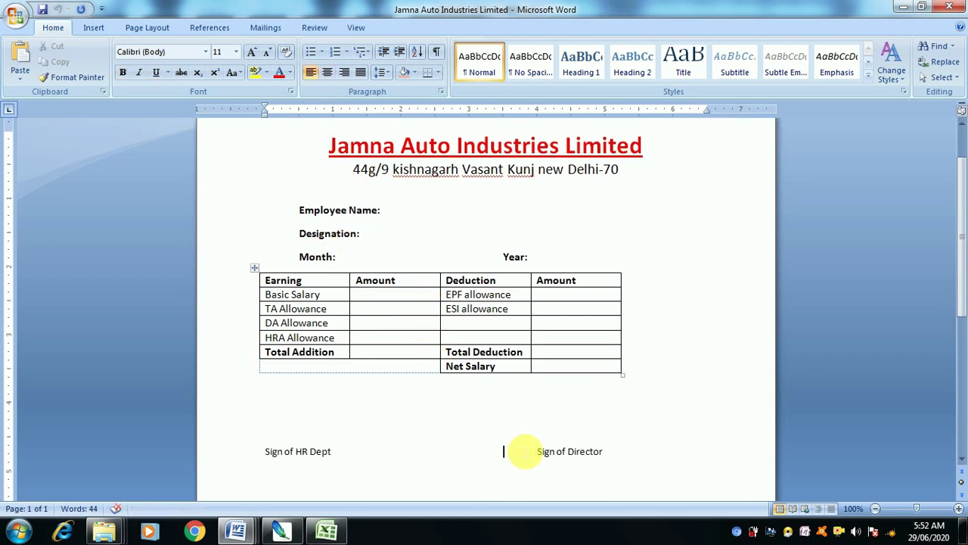
key("Tab")
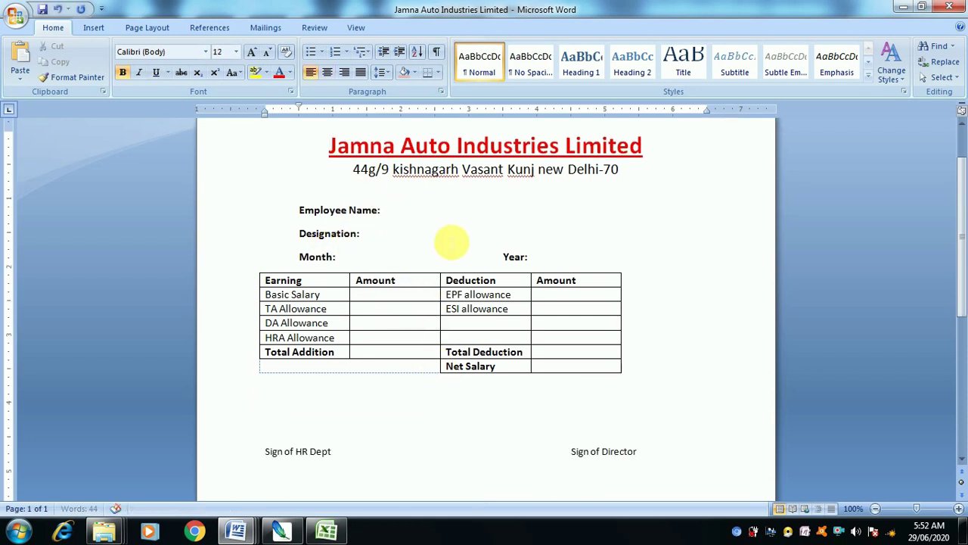
left_click(361, 418)
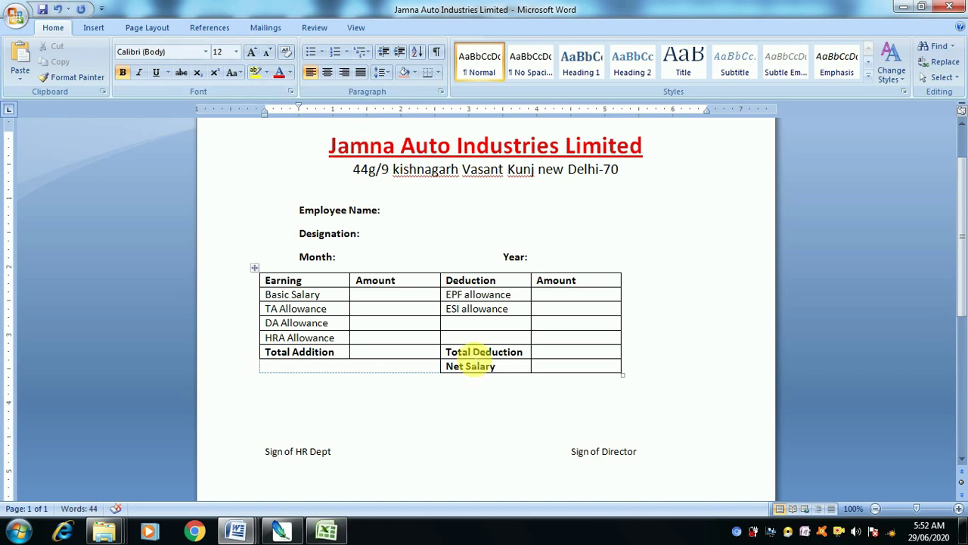
left_click(327, 530)
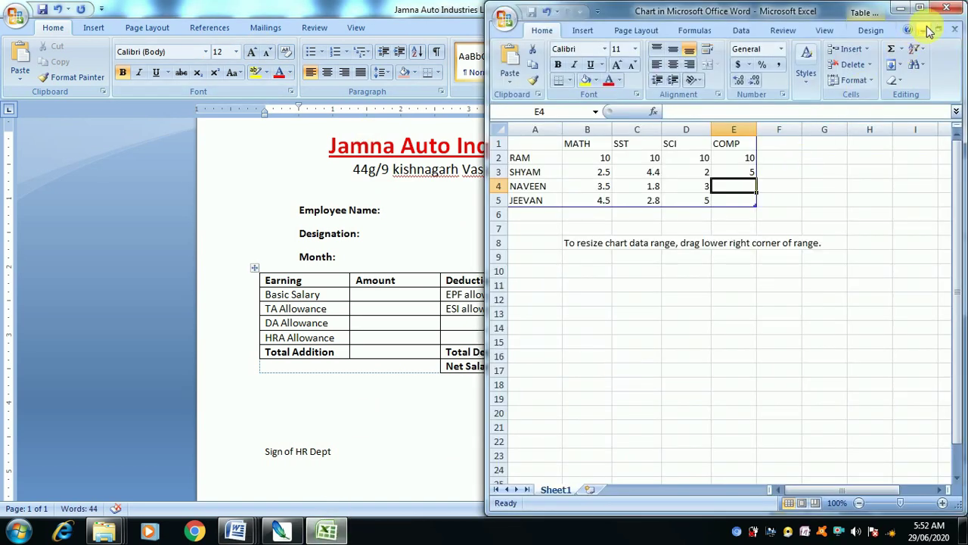
left_click(946, 8)
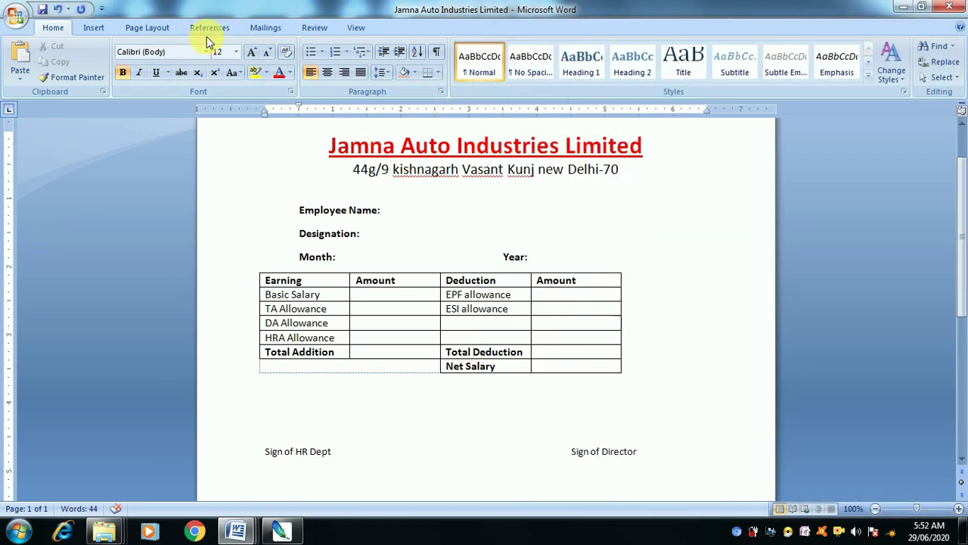
left_click(261, 29)
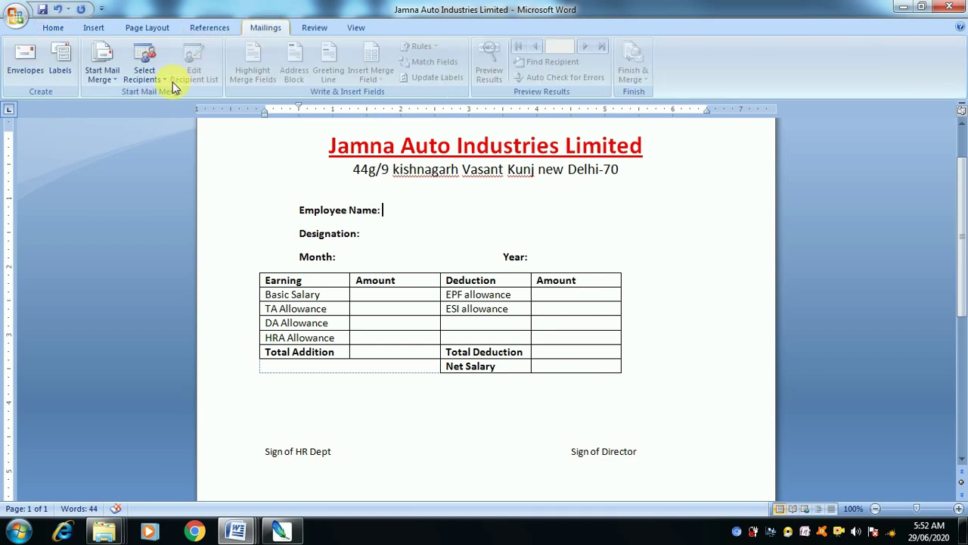
Step: Use Sheet1$ of the SALARY workbook in Desktop > salary slip as the existing recipient list
left_click(145, 73)
left_click(156, 111)
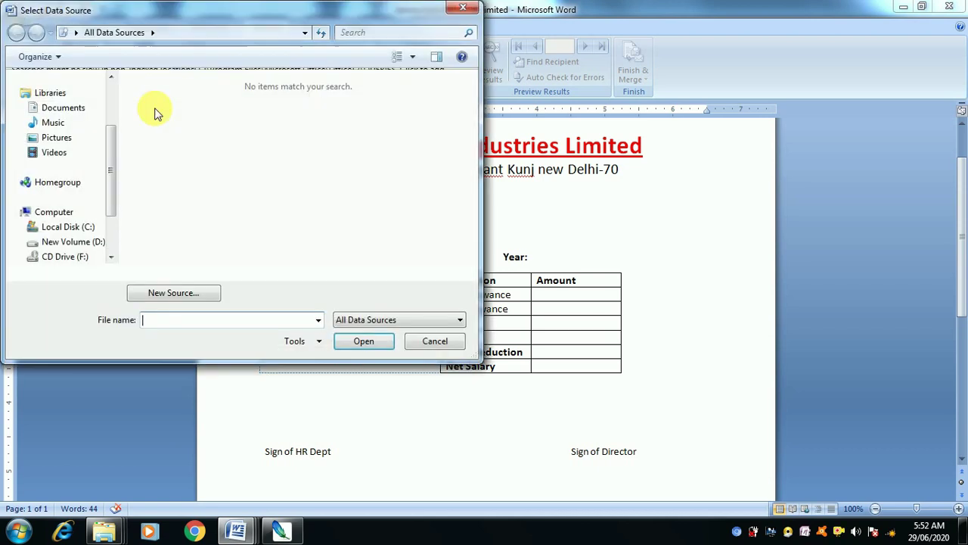
left_click_drag(113, 173, 111, 100)
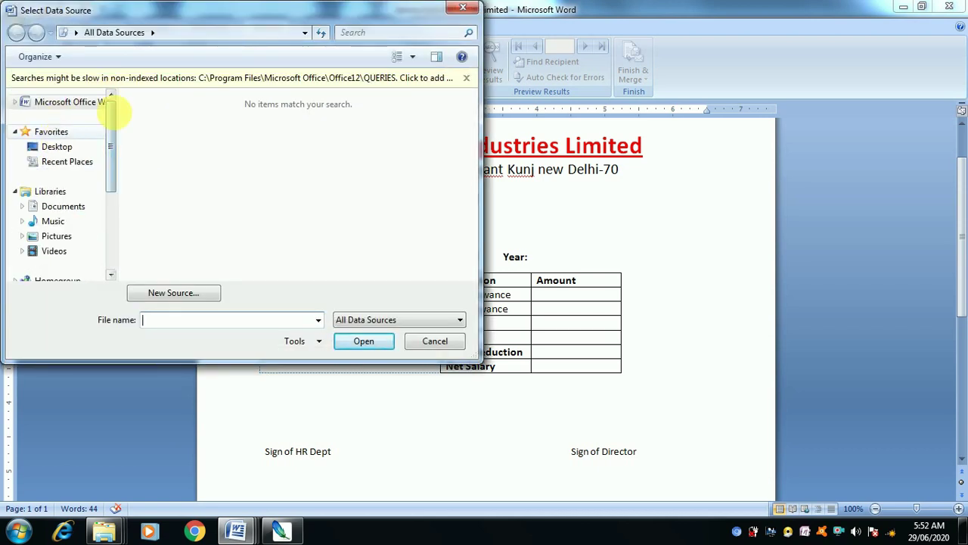
left_click(57, 146)
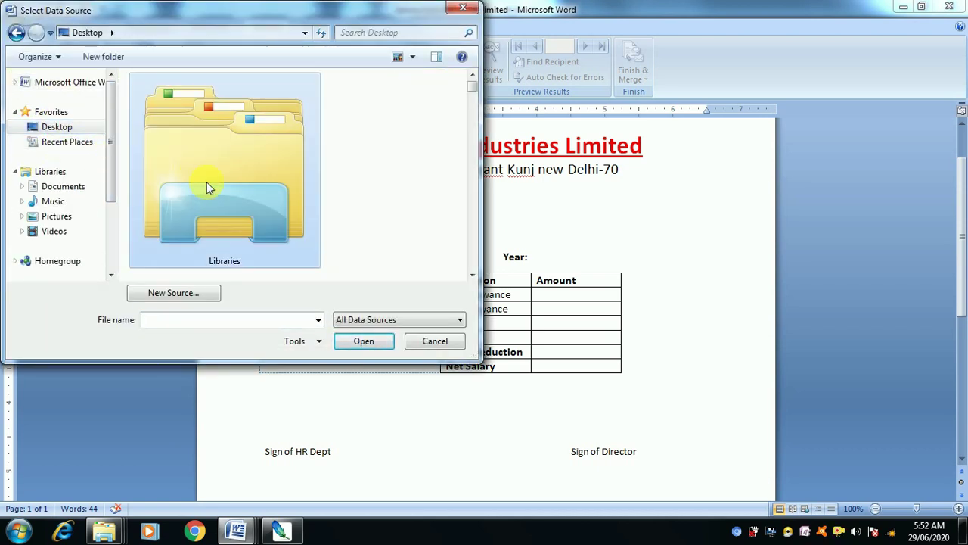
scroll(206, 182, "down", 1)
double_click(206, 183)
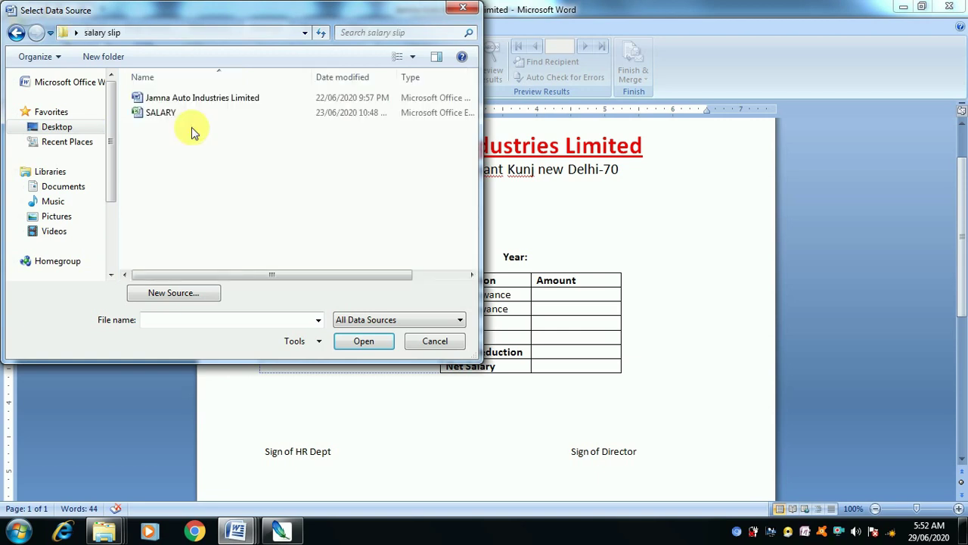
left_click(154, 113)
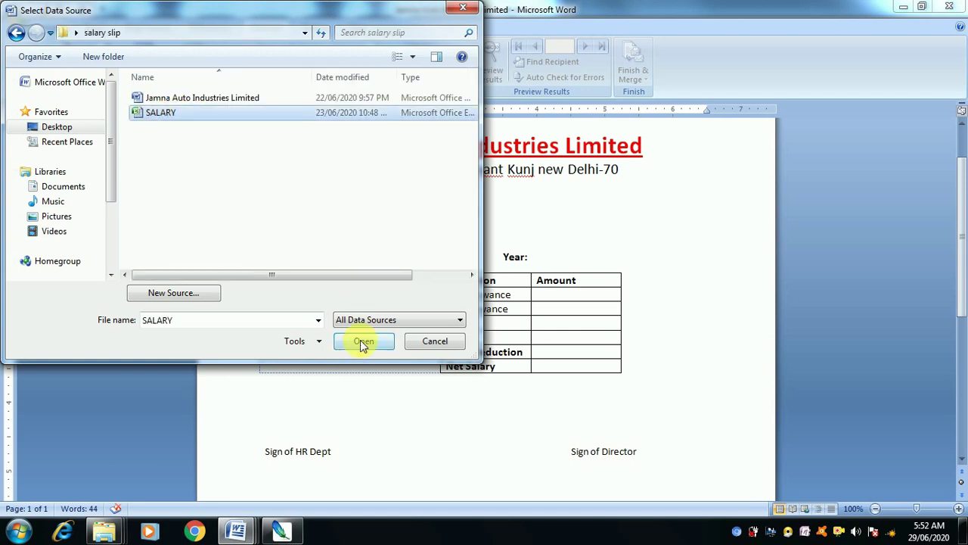
left_click(360, 340)
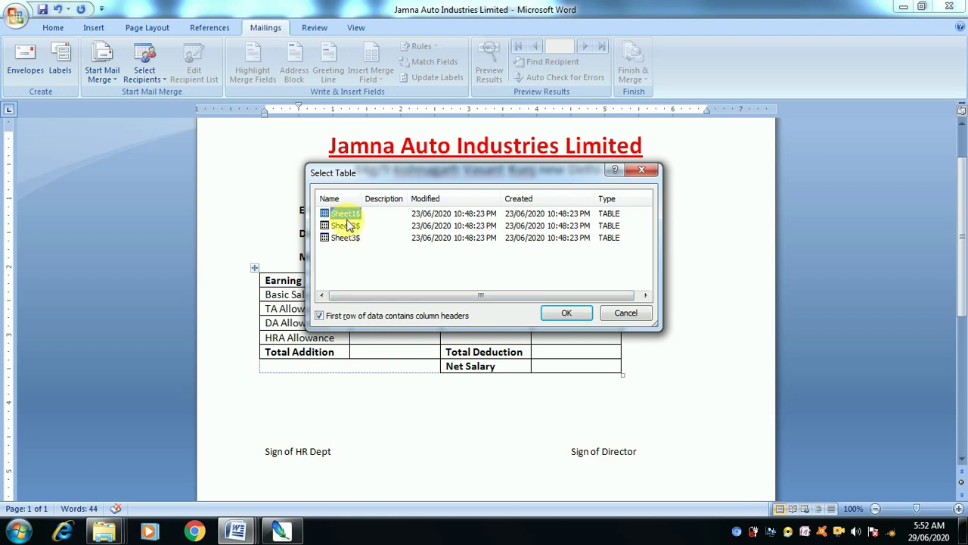
left_click(566, 316)
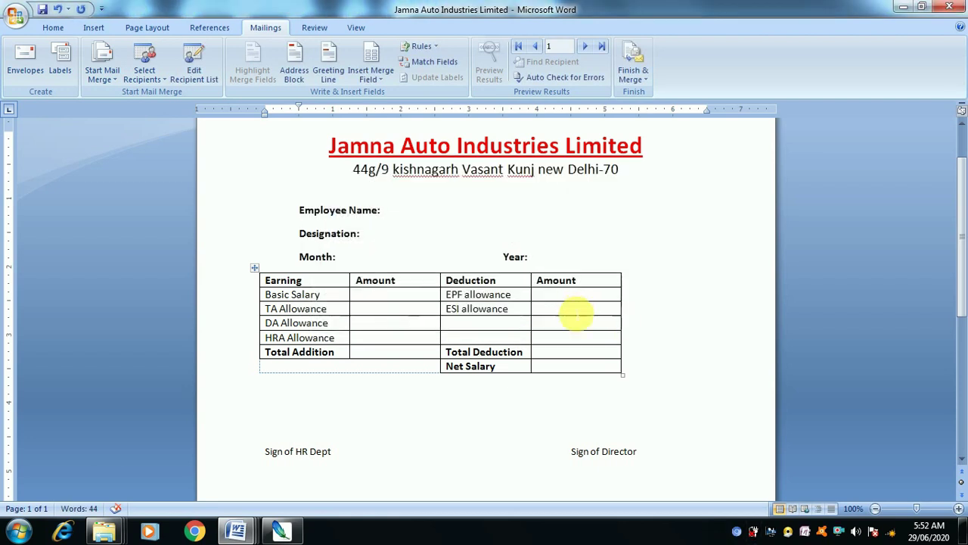
Step: Insert Employee_Name, Designation, Month_Name and Year fields after their labels
left_click(384, 75)
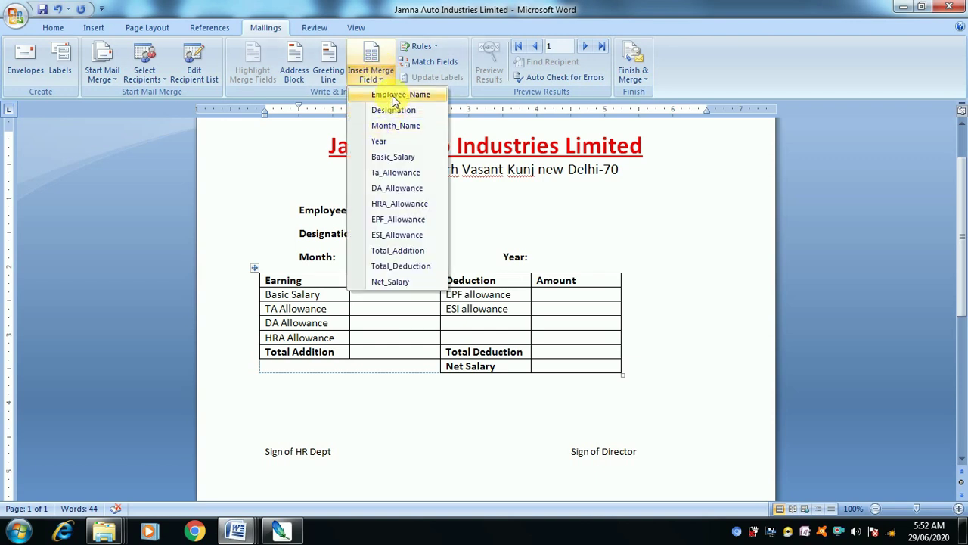
left_click(393, 95)
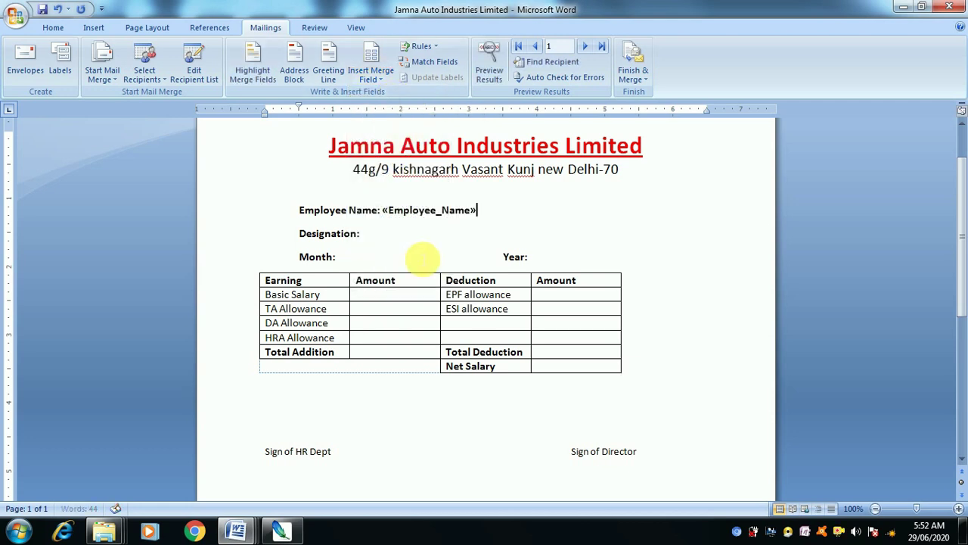
left_click(368, 240)
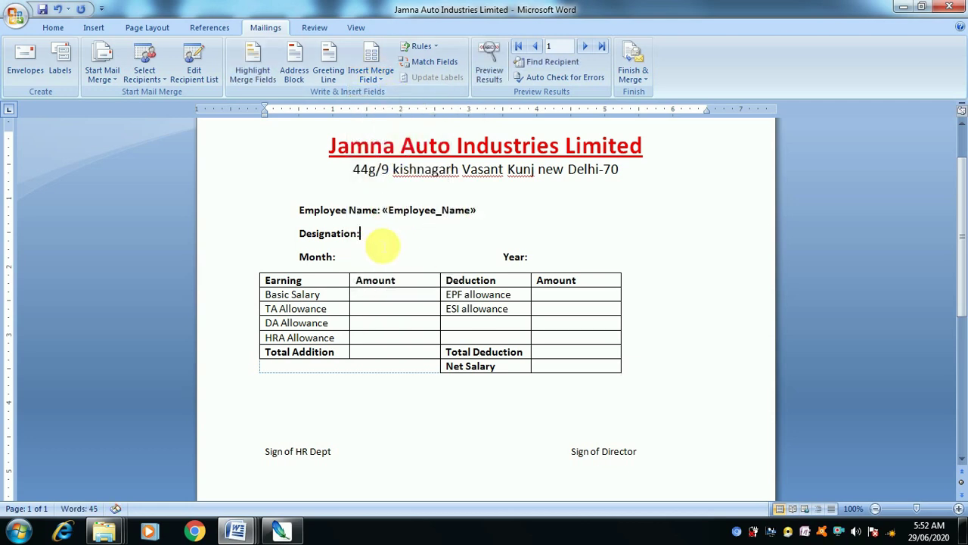
left_click(371, 75)
left_click(386, 106)
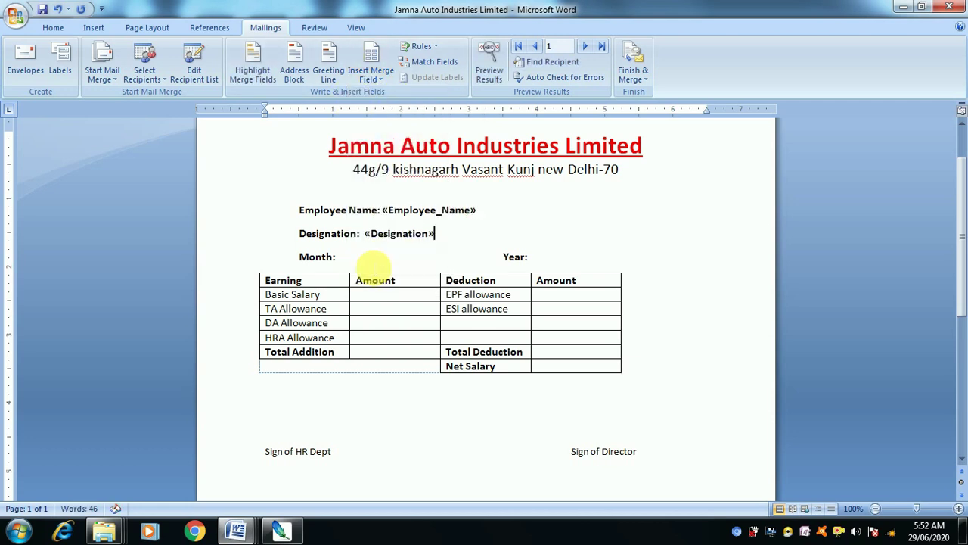
left_click(342, 258)
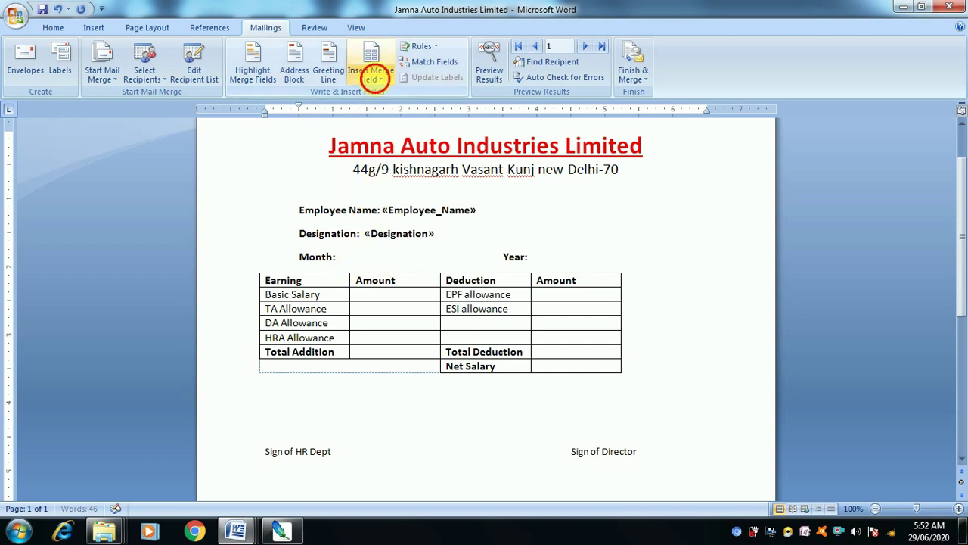
left_click(371, 70)
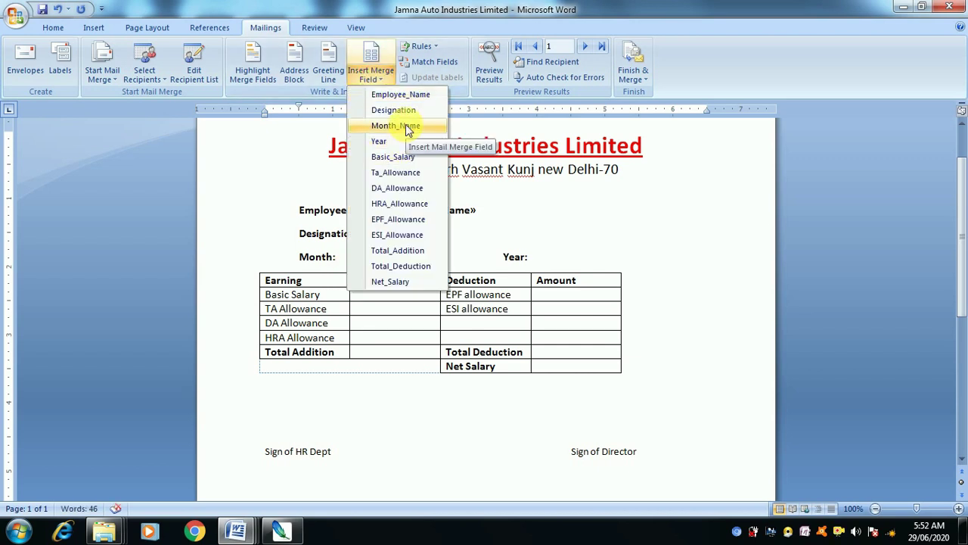
left_click(406, 126)
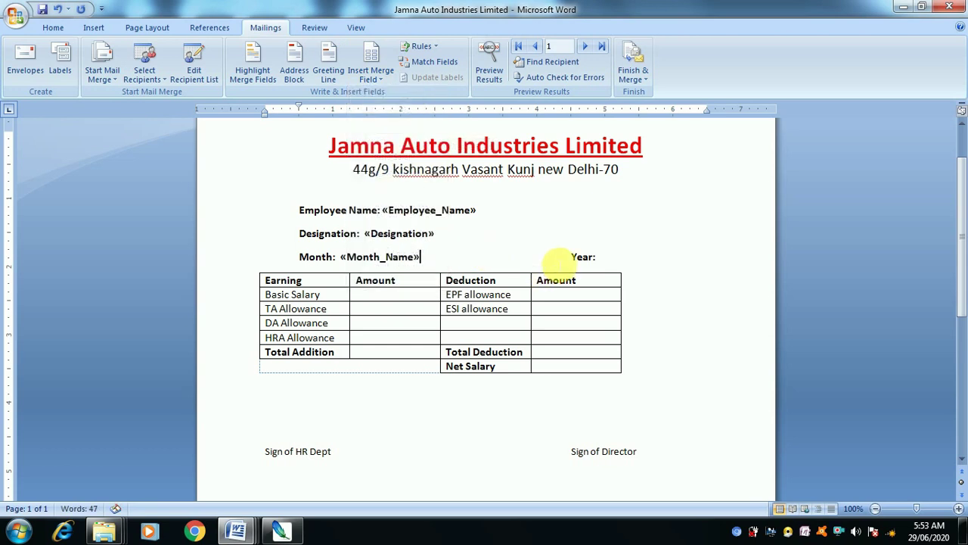
left_click(574, 258)
key("BackSpace")
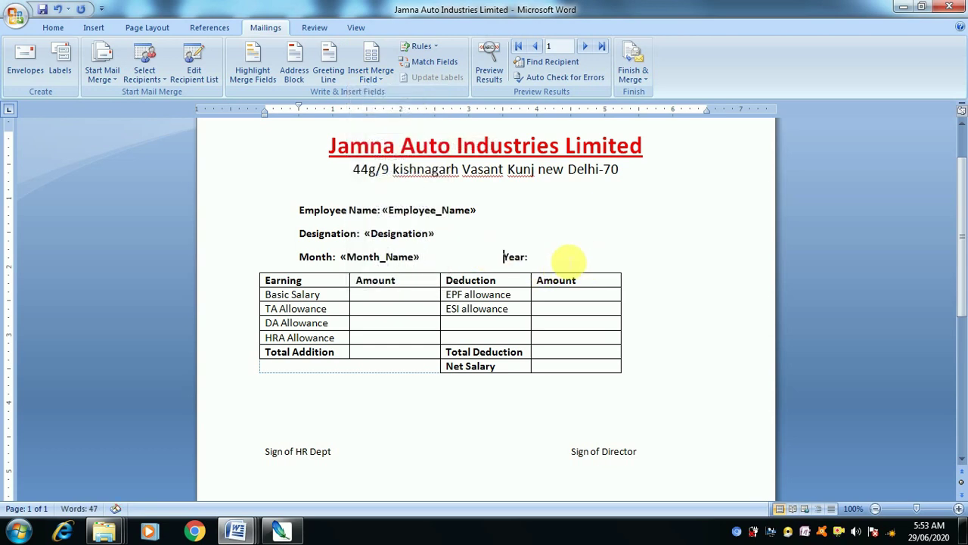
left_click(371, 70)
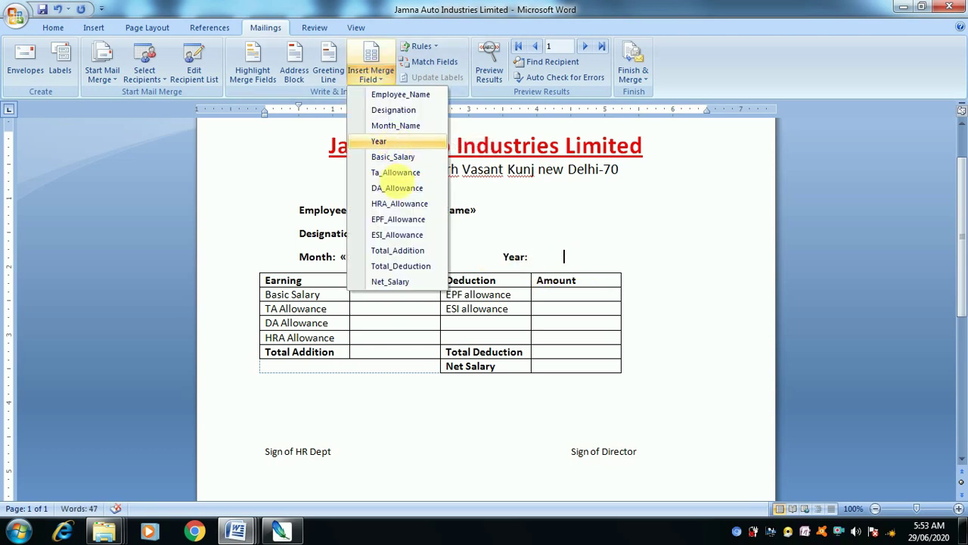
left_click(379, 140)
Step: Fill the Basic Salary, TA, DA and HRA amount cells with their merge fields
left_click(371, 76)
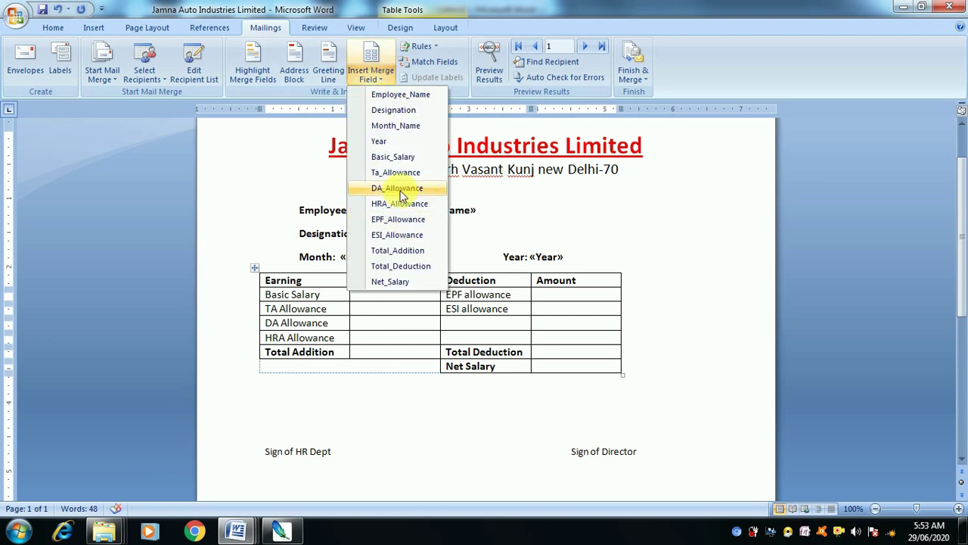
left_click(393, 157)
left_click(384, 310)
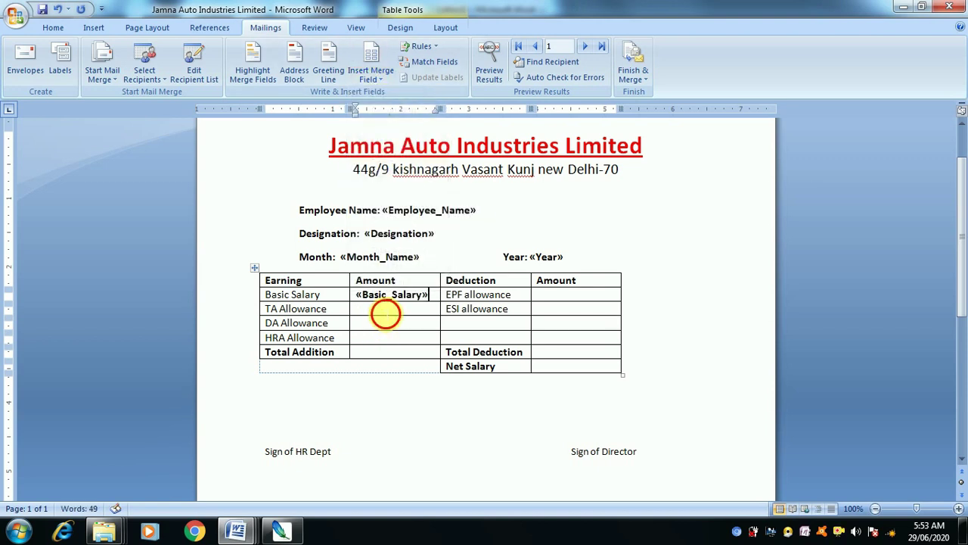
left_click(375, 75)
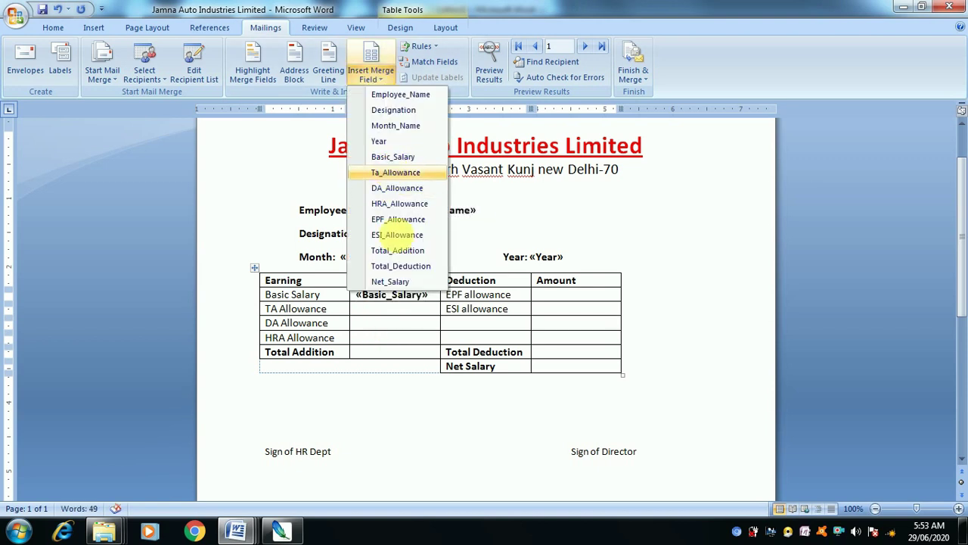
left_click(389, 171)
left_click(386, 330)
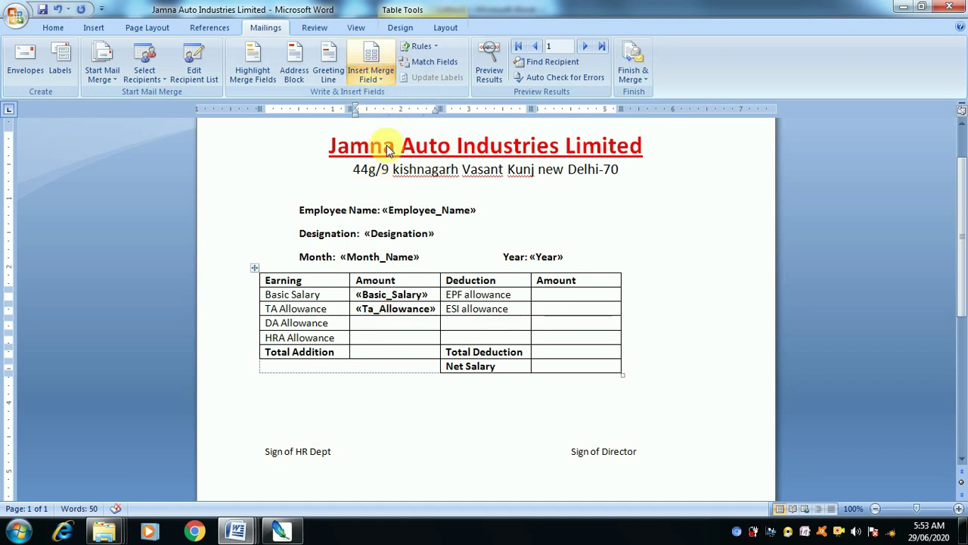
left_click(370, 72)
left_click(395, 190)
left_click(382, 335)
left_click(382, 85)
left_click(397, 204)
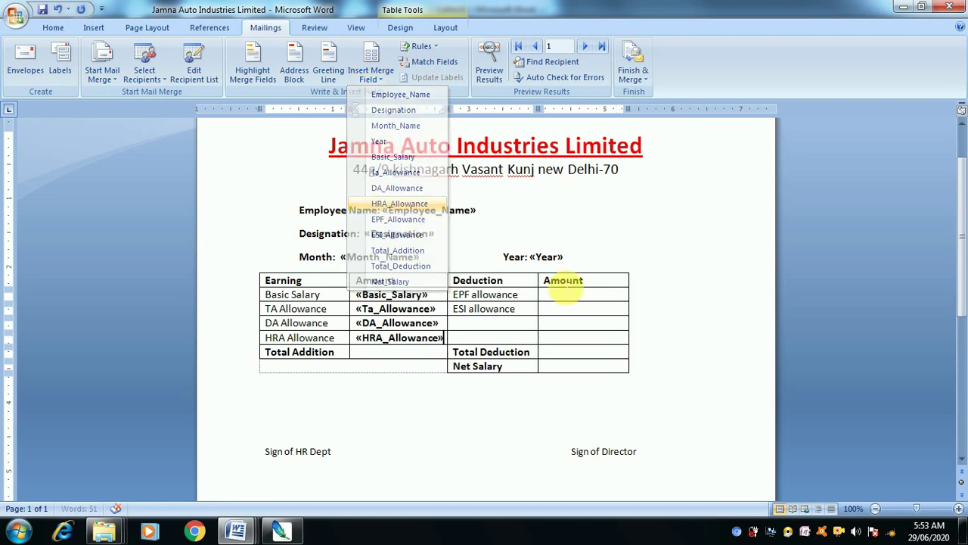
Step: Insert EPF, ESI, Total_Addition, Total_Deduction and Net_Salary fields, then preview the first employee
left_click(559, 295)
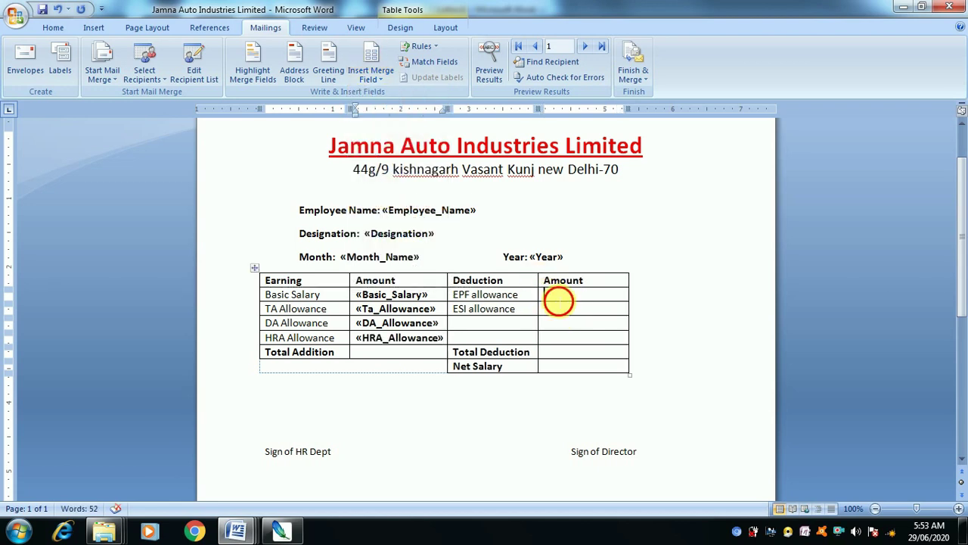
left_click(384, 85)
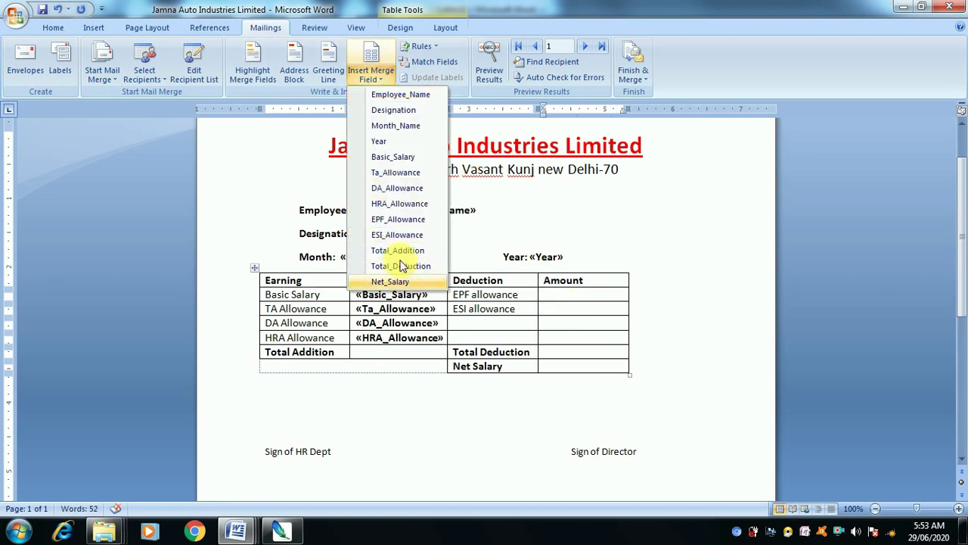
left_click(397, 217)
left_click(551, 310)
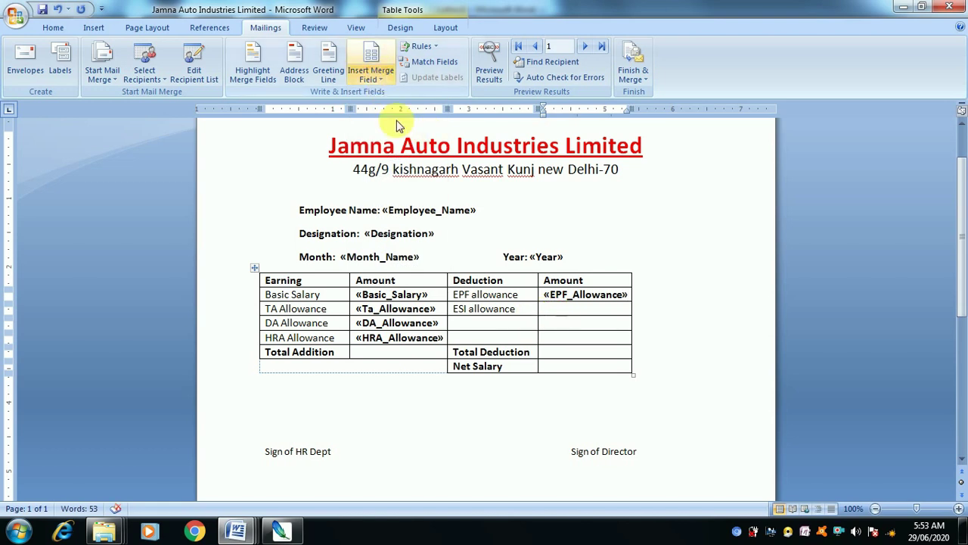
left_click(382, 85)
left_click(397, 234)
left_click(397, 353)
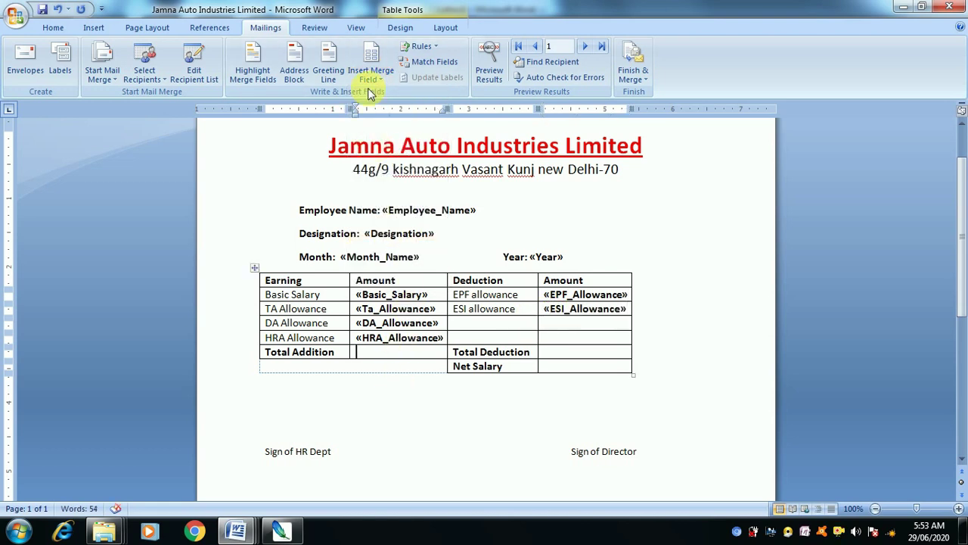
left_click(372, 73)
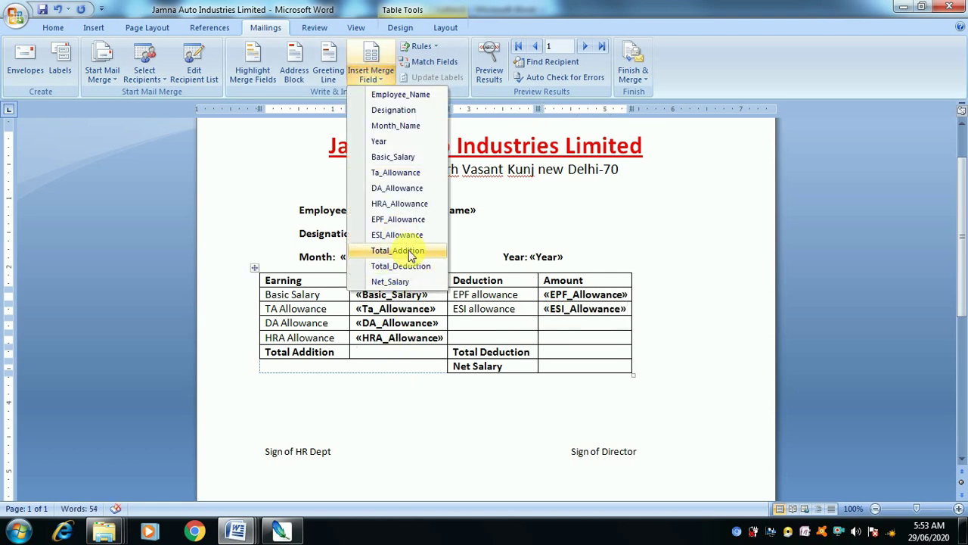
left_click(409, 251)
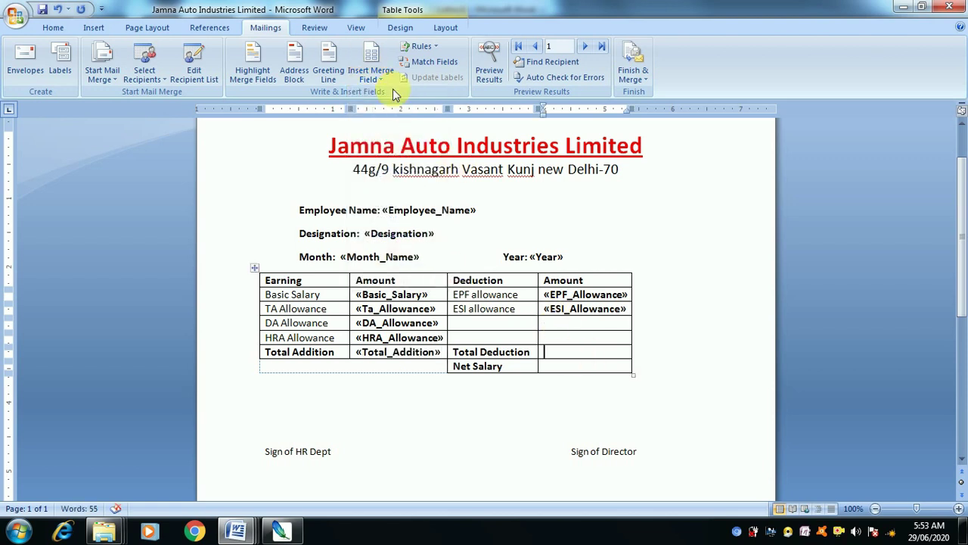
left_click(385, 264)
left_click(556, 369)
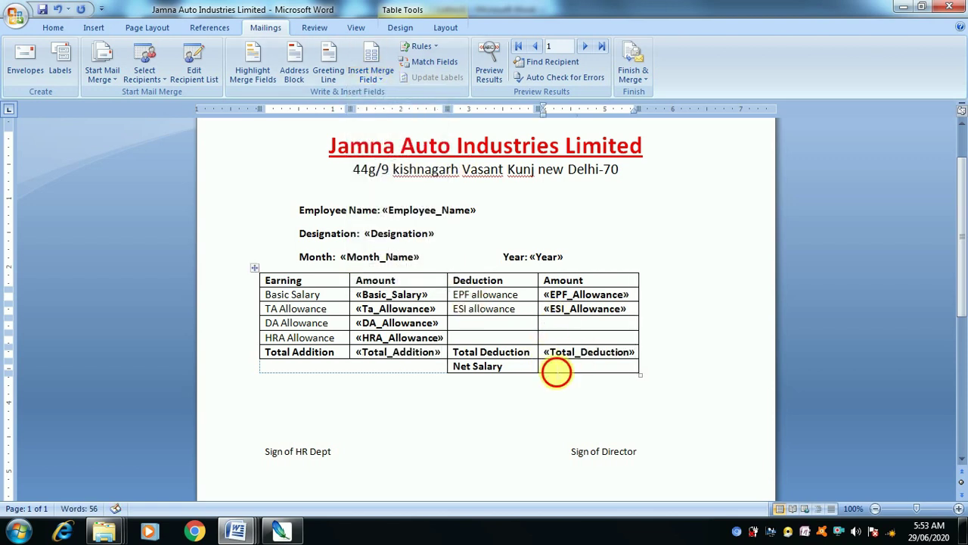
left_click(352, 68)
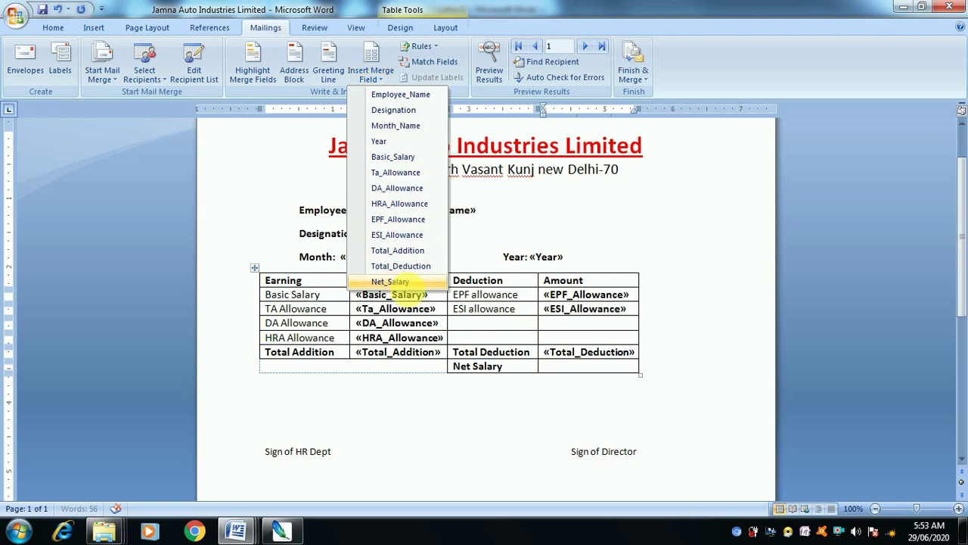
left_click(390, 278)
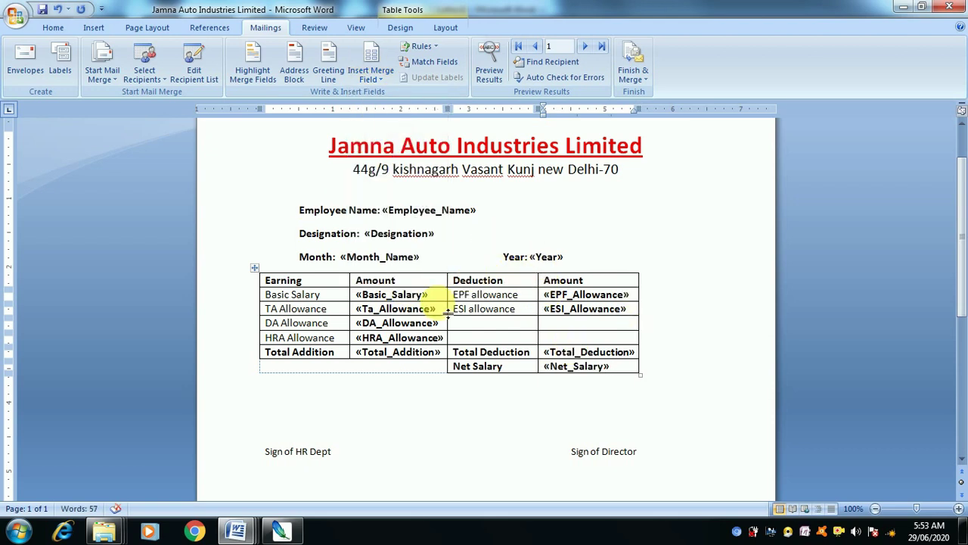
left_click(487, 67)
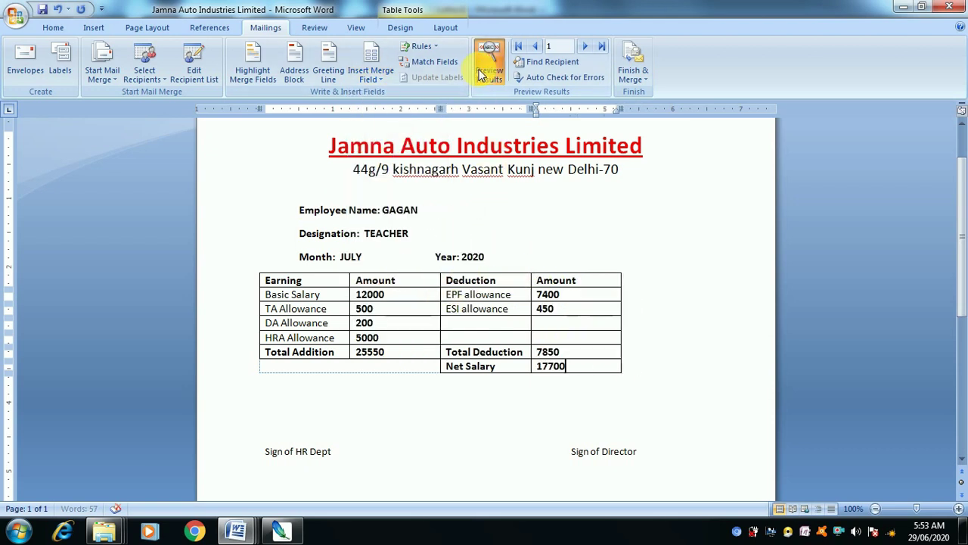
Step: Merge all employees' salary slips into a new document and scroll through the pages
left_click(636, 83)
left_click(666, 94)
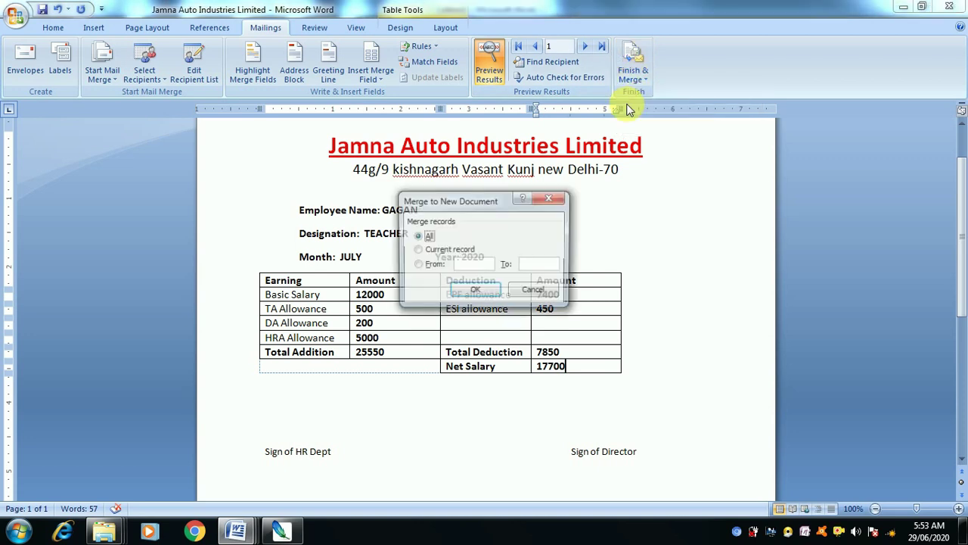
left_click(472, 292)
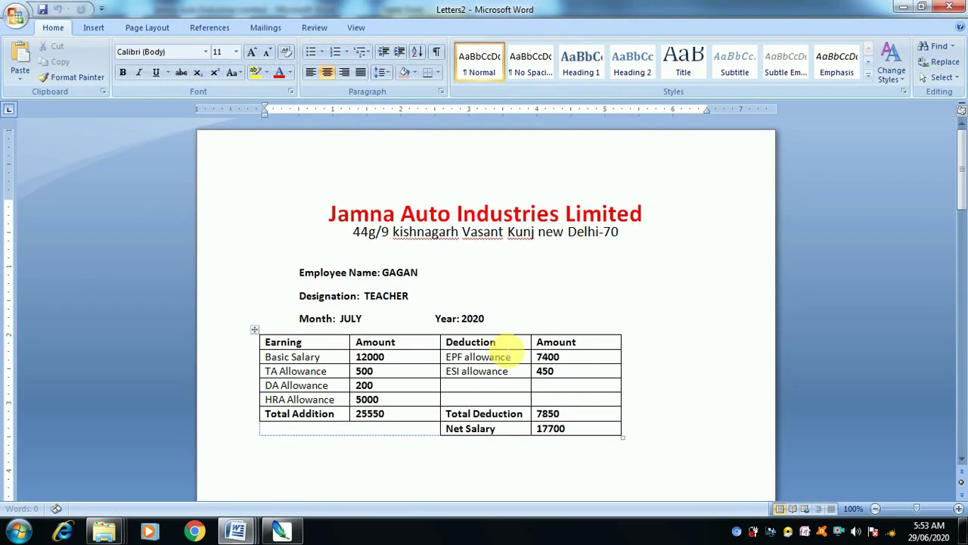
scroll(505, 354, "down", 5)
scroll(506, 349, "down", 5)
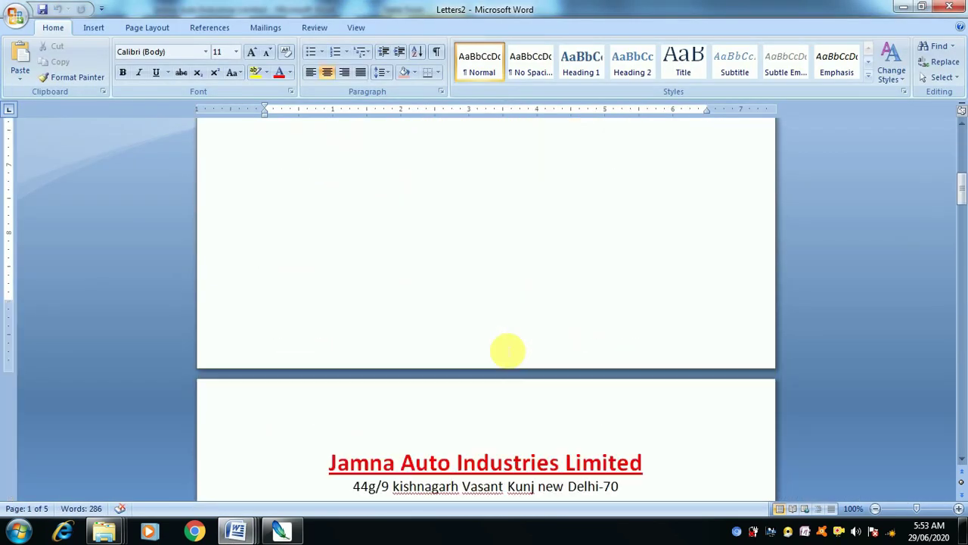
scroll(506, 349, "down", 5)
scroll(507, 351, "down", 4)
scroll(506, 350, "down", 7)
scroll(503, 345, "down", 4)
scroll(507, 348, "down", 5)
scroll(506, 350, "down", 2)
scroll(504, 349, "down", 2)
scroll(501, 352, "down", 5)
scroll(506, 350, "down", 8)
scroll(506, 351, "down", 3)
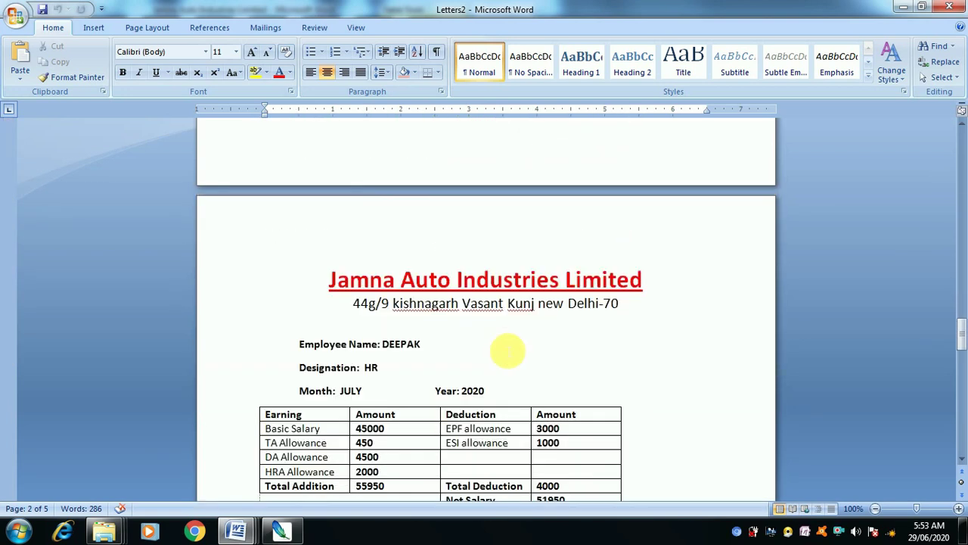
Step: Close the merged slips and the salary slip template without saving
left_click(950, 7)
left_click(486, 300)
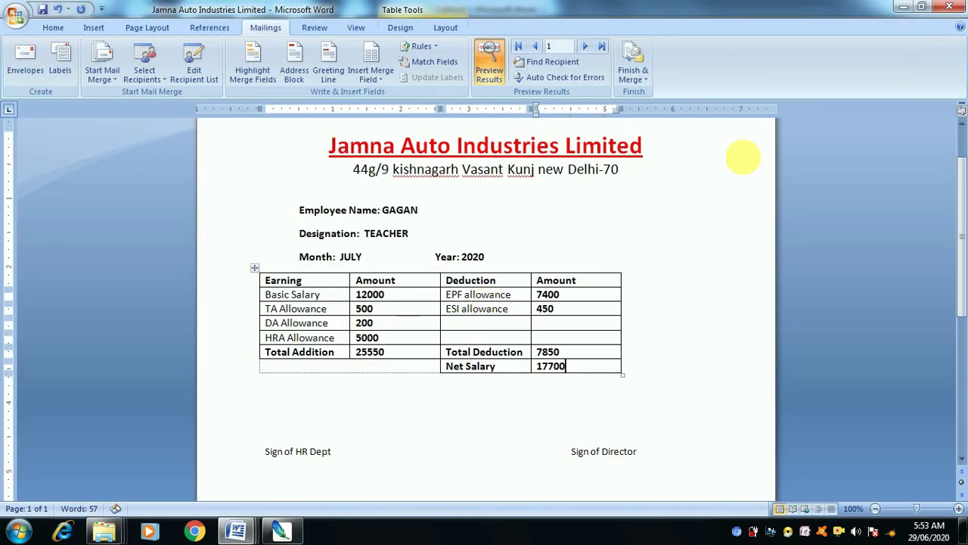
left_click(954, 7)
left_click(484, 303)
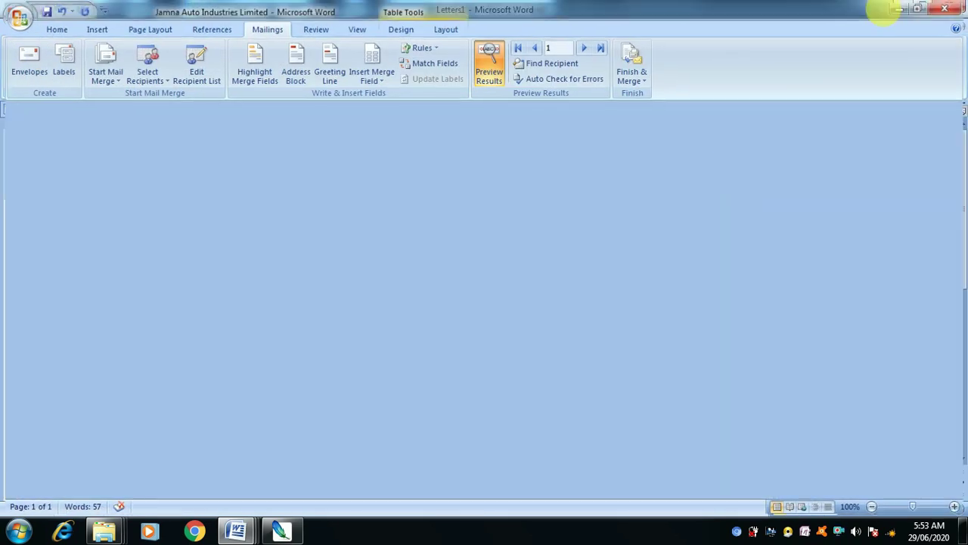
Step: Close leftover Word documents and open the SALARY workbook from the desktop's salary slip folder
left_click(902, 7)
left_click(904, 6)
left_click(906, 6)
left_click(907, 6)
double_click(292, 355)
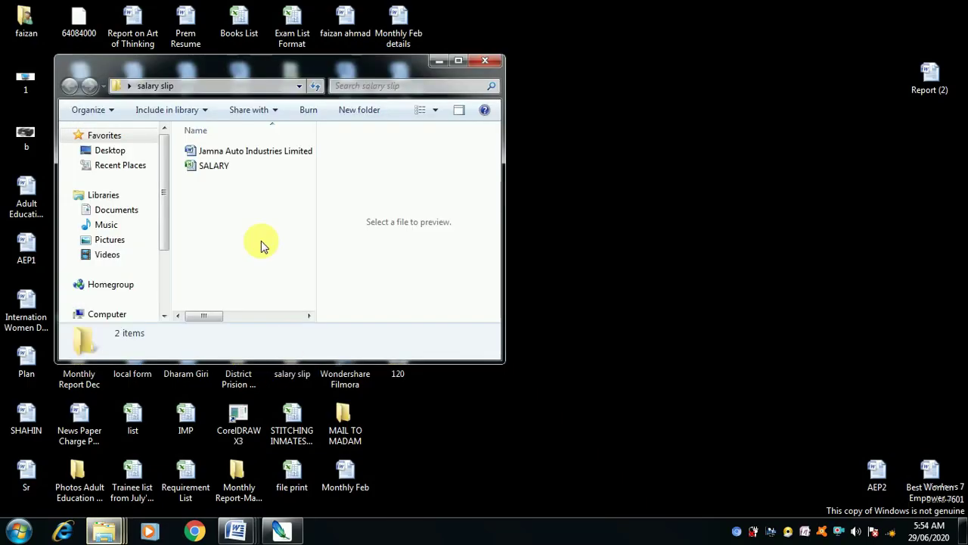
left_click(233, 168)
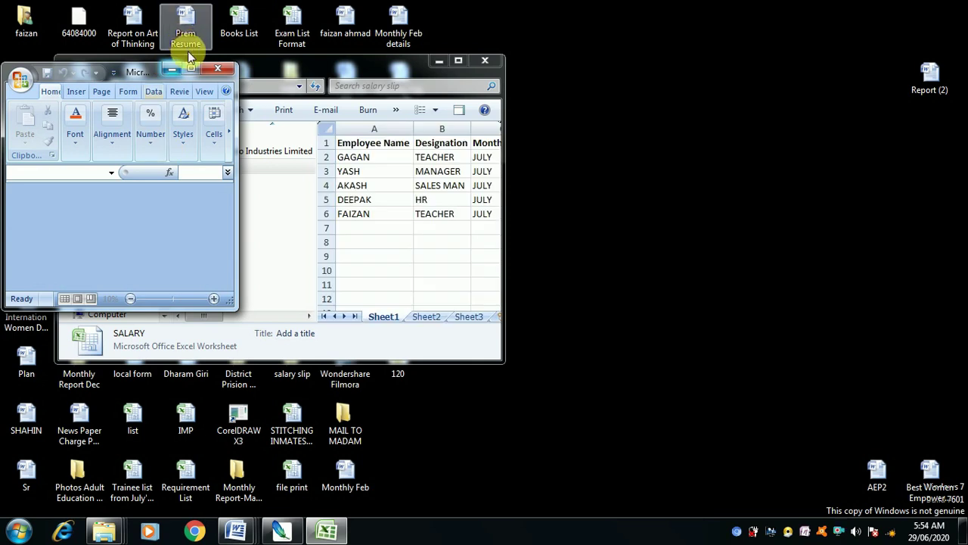
Step: Maximize the SALARY workbook, select employee names in A2:A6, then switch to Word's Document6
left_click(191, 69)
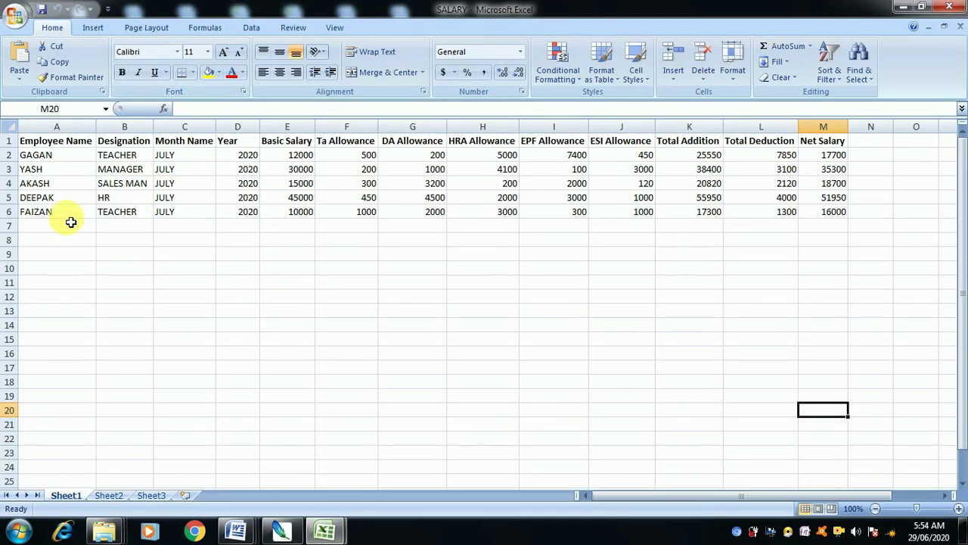
left_click_drag(53, 155, 58, 219)
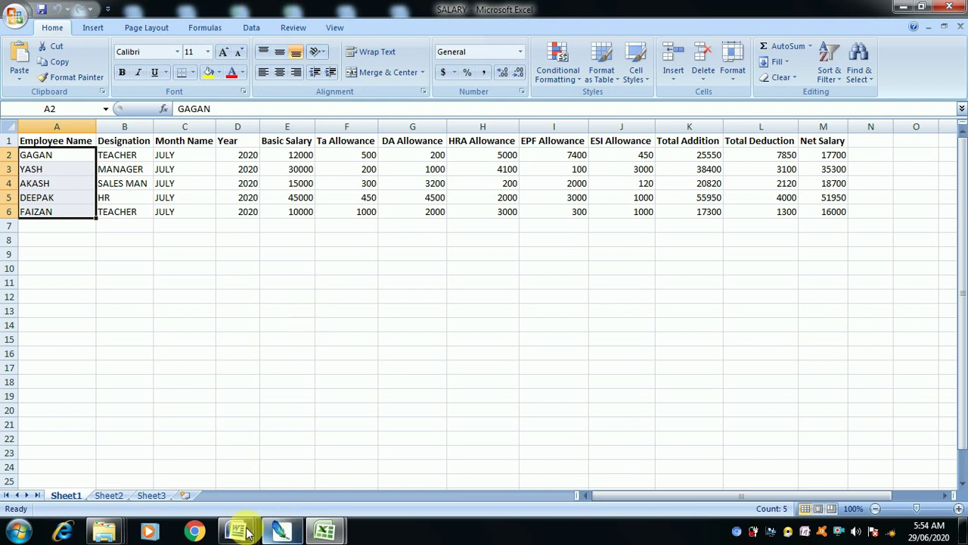
left_click(278, 527)
left_click(461, 486)
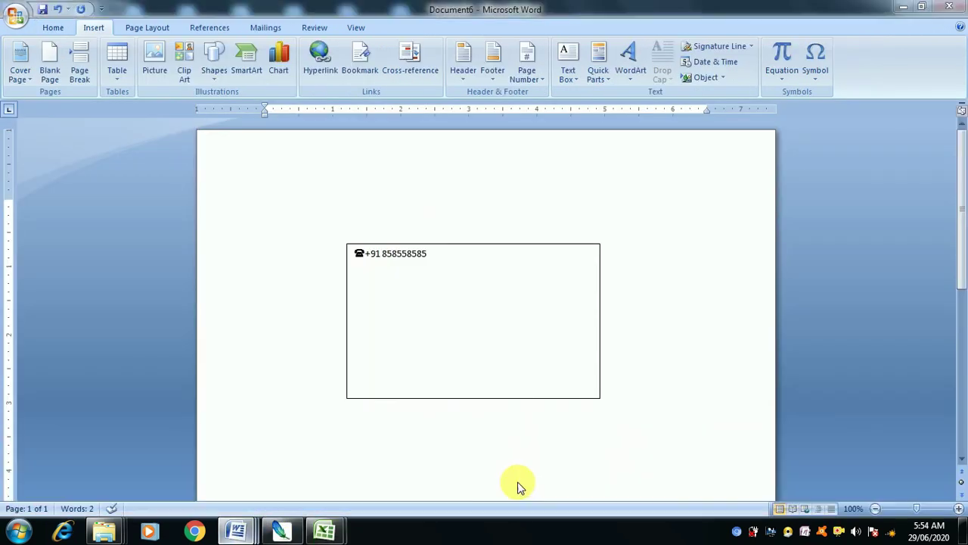
Step: Delete Document6's phone-number text box and show the Review proofing tools
key("Delete")
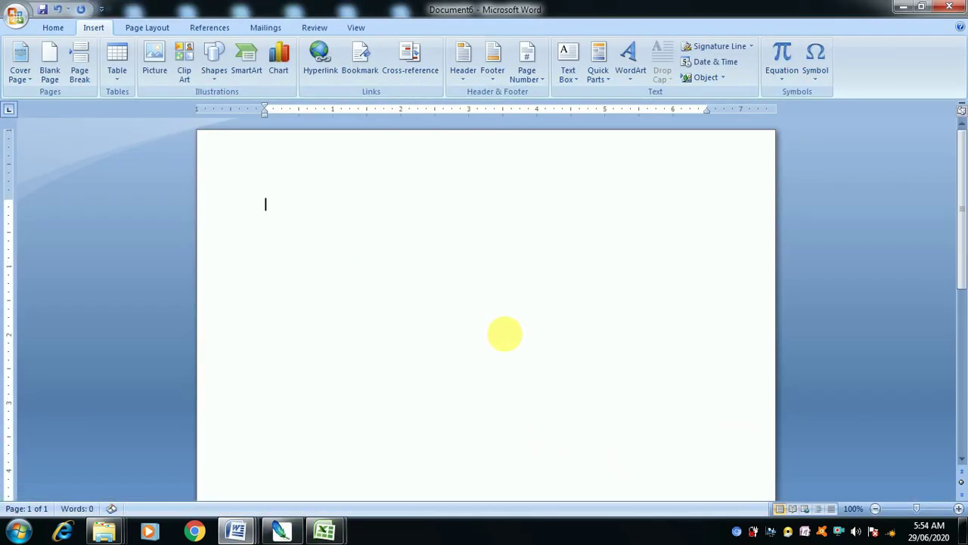
left_click(224, 33)
left_click(265, 29)
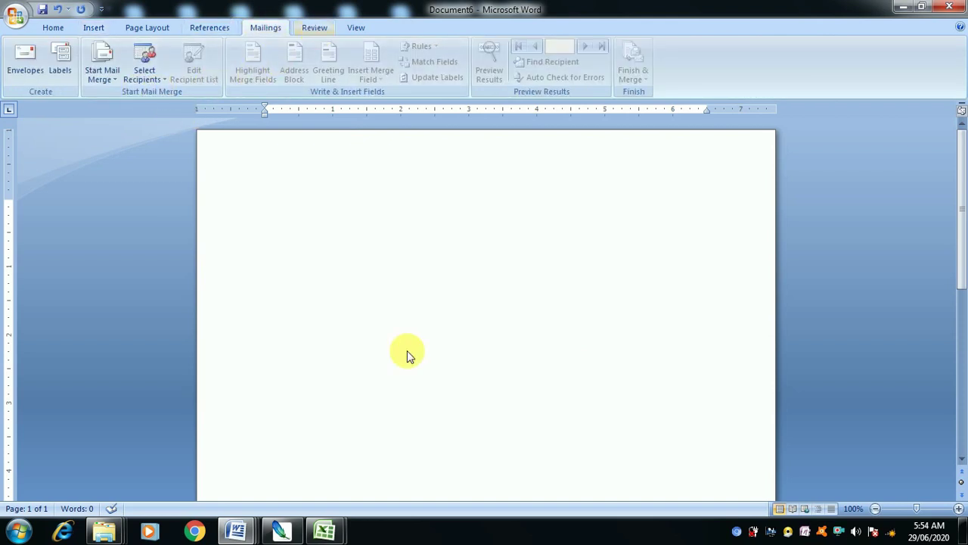
left_click(314, 28)
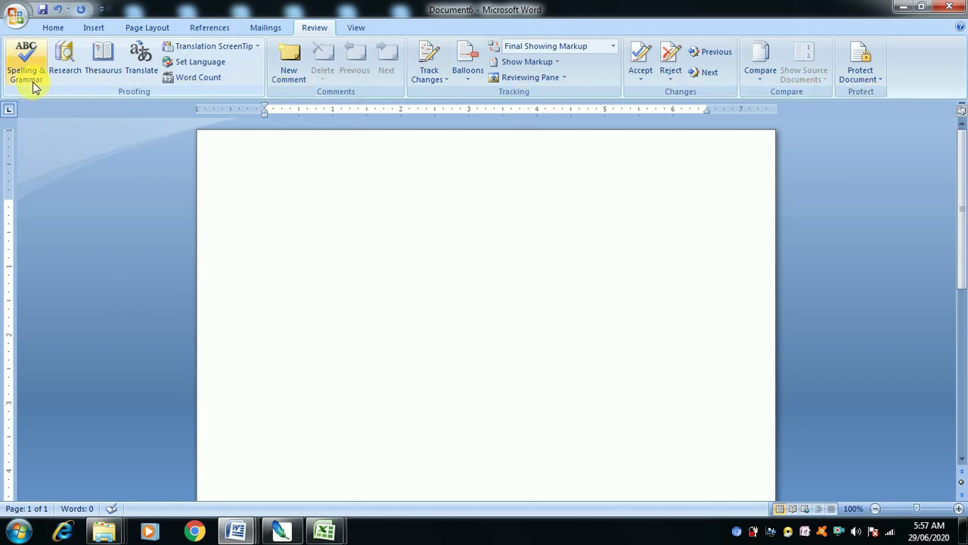
Step: Generate sample paragraphs with =RAND() and misspell items as ites and selected as seleted
type("=RAND(")
key("Return")
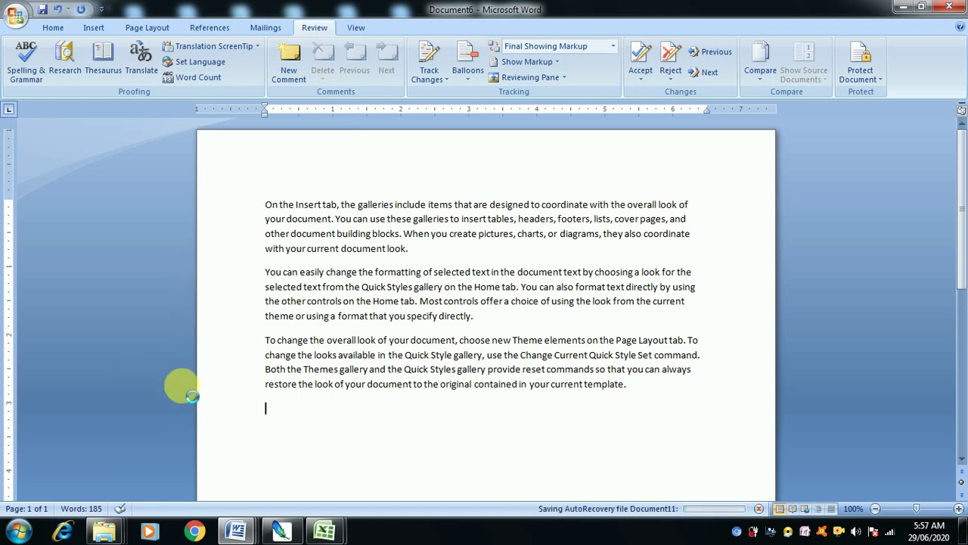
left_click(444, 206)
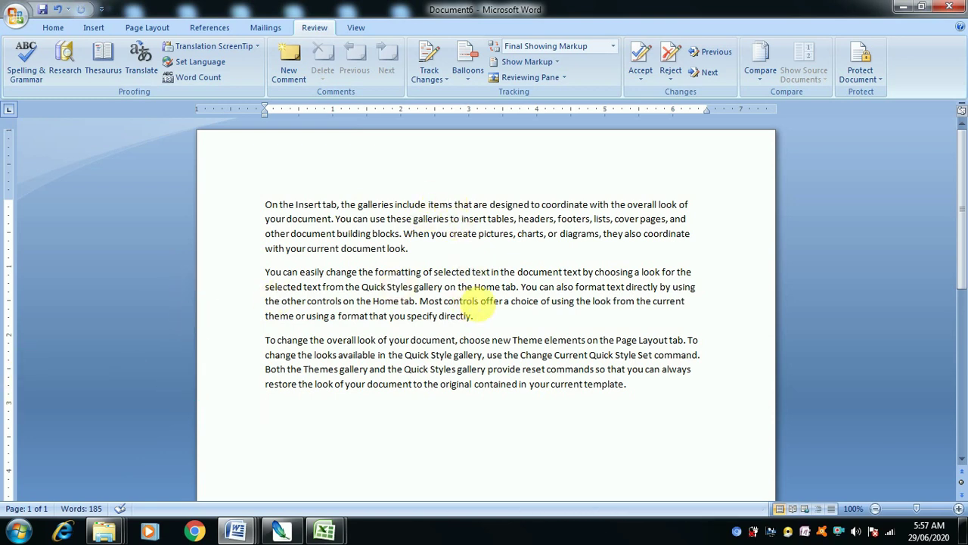
key("BackSpace")
key("BackSpace")
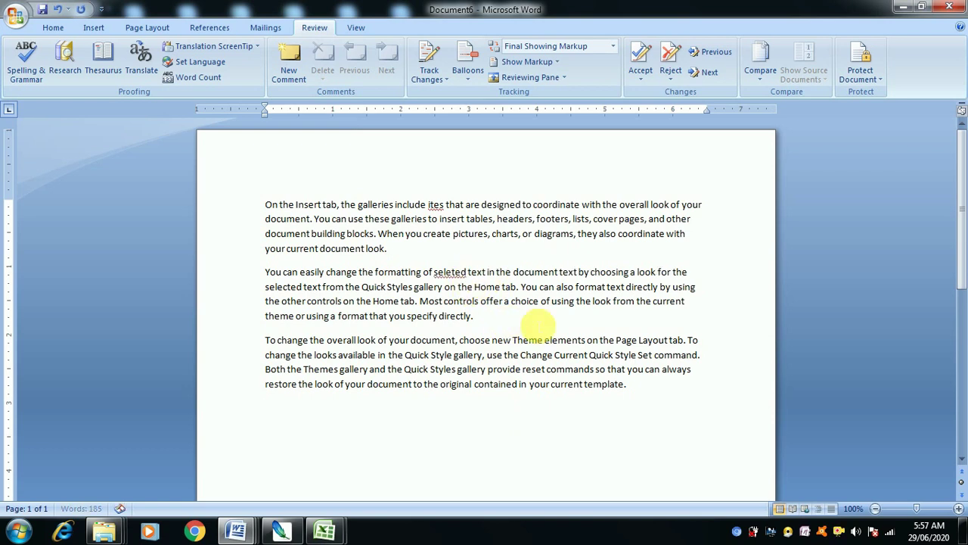
left_click(611, 272)
Step: Misspell choosing, overall and Insert as chosing, ovrall and Insrt, and double the space before elements
key("BackSpace")
left_click(636, 204)
key("BackSpace")
left_click(387, 247)
left_click(314, 205)
key("BackSpace")
left_click(452, 413)
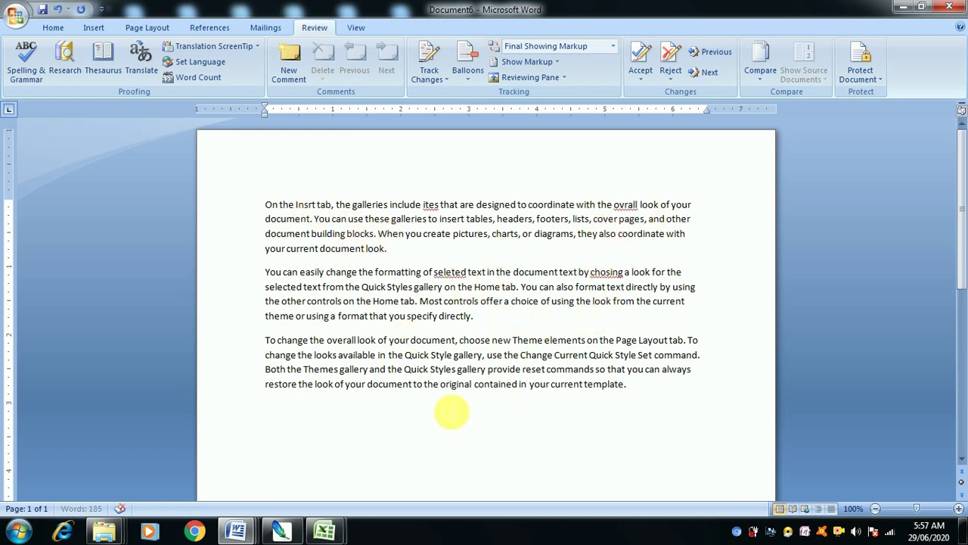
left_click(568, 445)
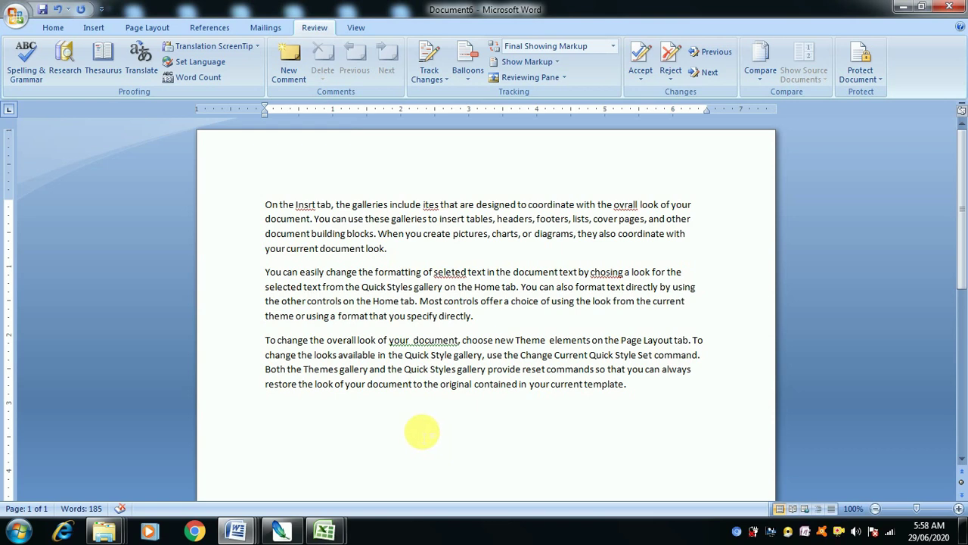
Step: Check the page in Print Preview (Ctrl+F2), then close the preview
key("ctrl+F2")
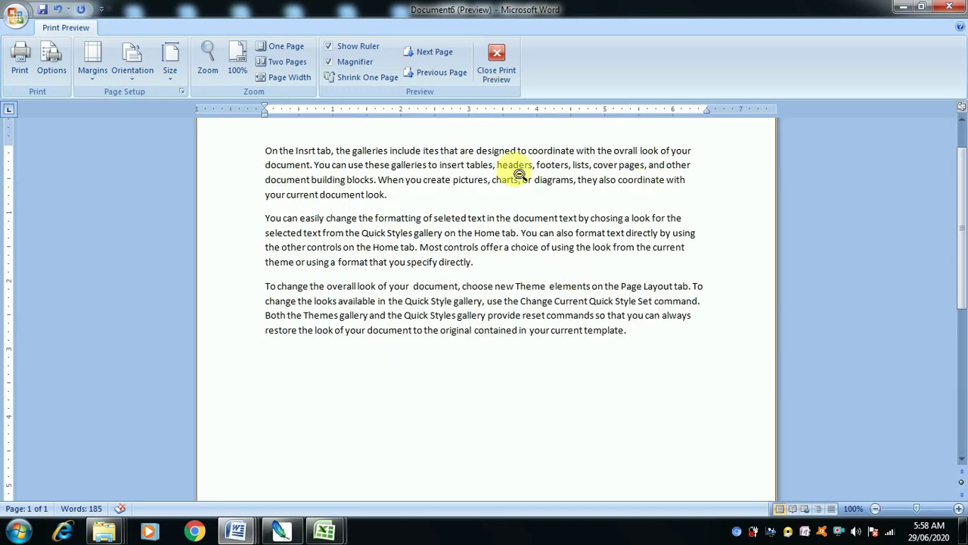
scroll(549, 391, "up", 1)
left_click(500, 61)
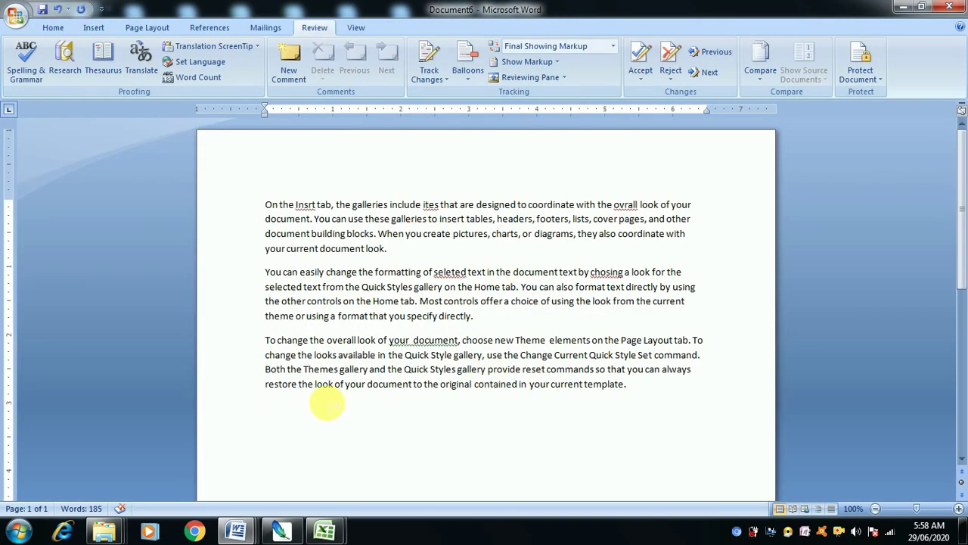
Step: Run Spelling & Grammar: change Insrt to Insert and ites to items, and ignore ovrall
left_click(31, 85)
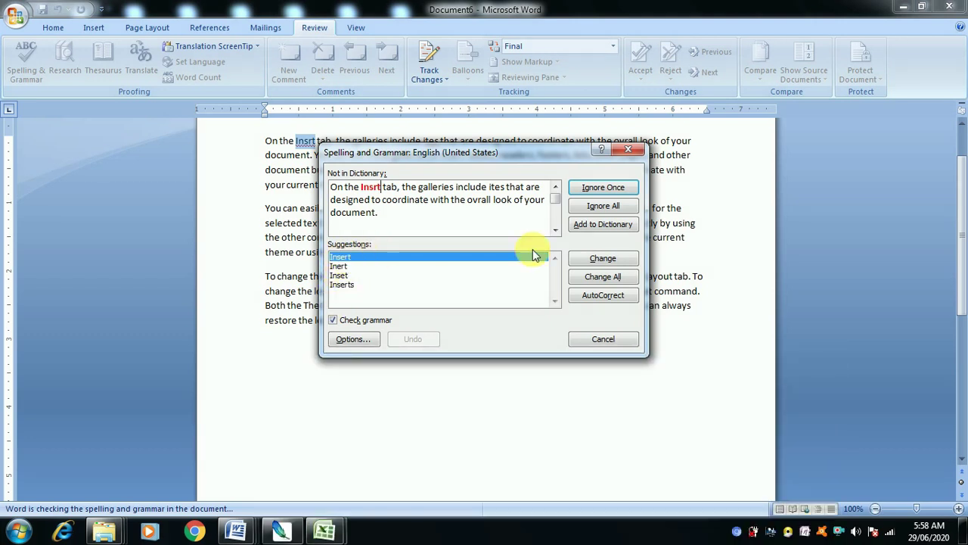
left_click(595, 262)
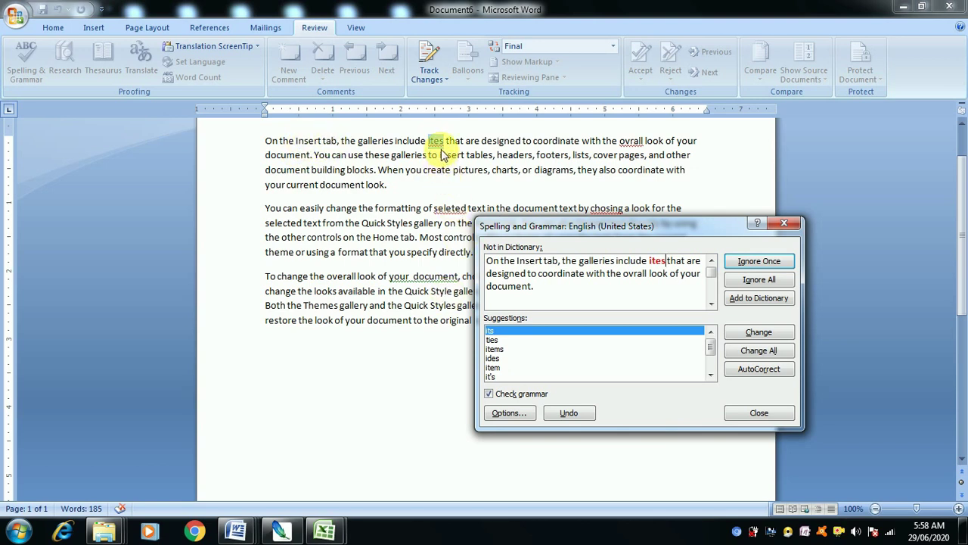
left_click(495, 348)
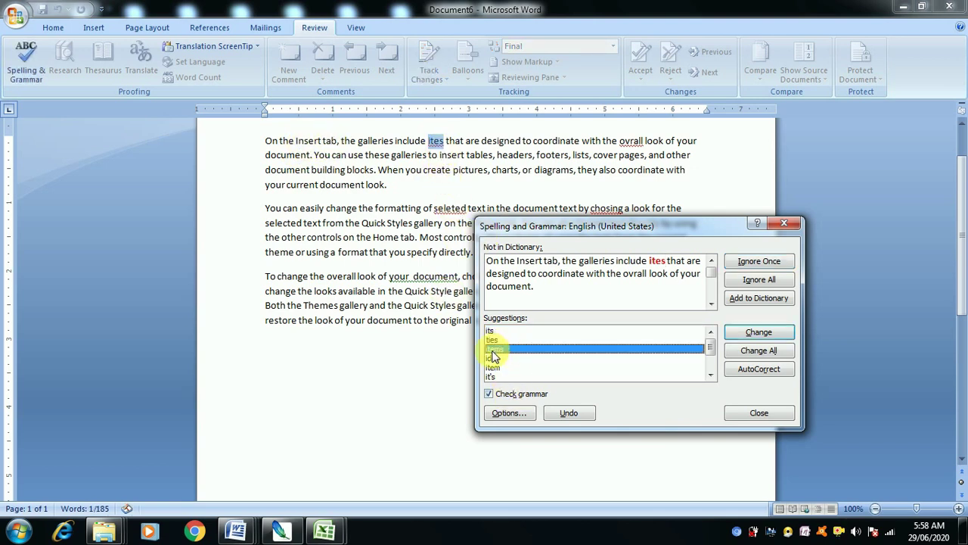
left_click(744, 332)
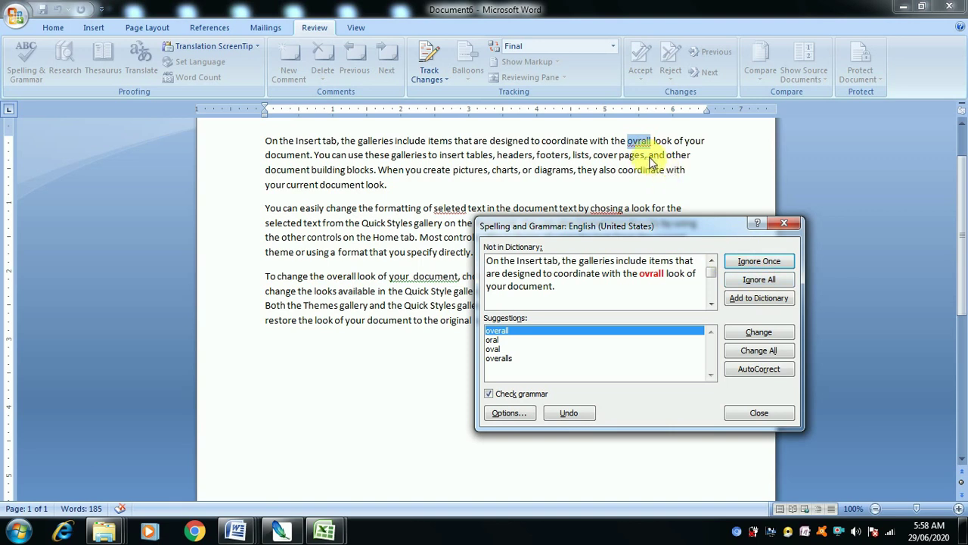
left_click(761, 280)
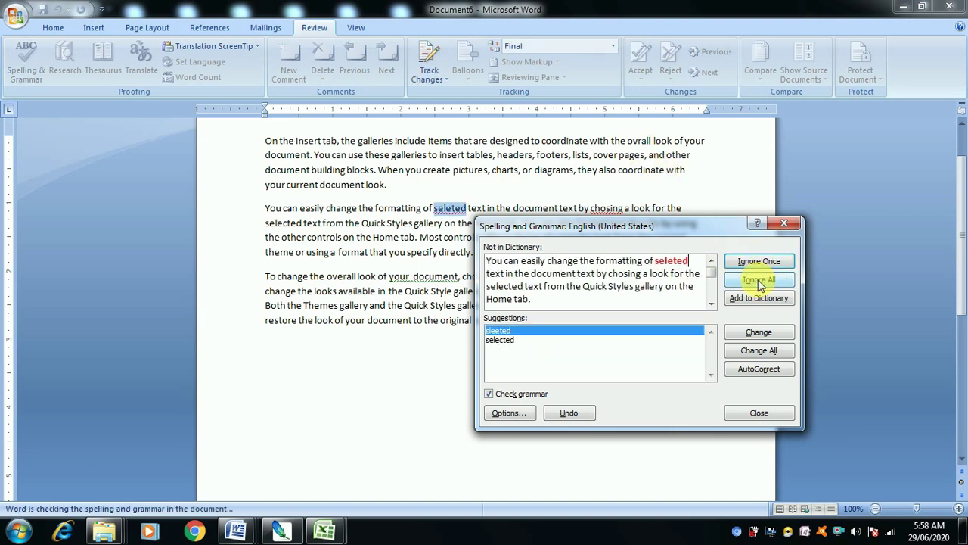
left_click(790, 226)
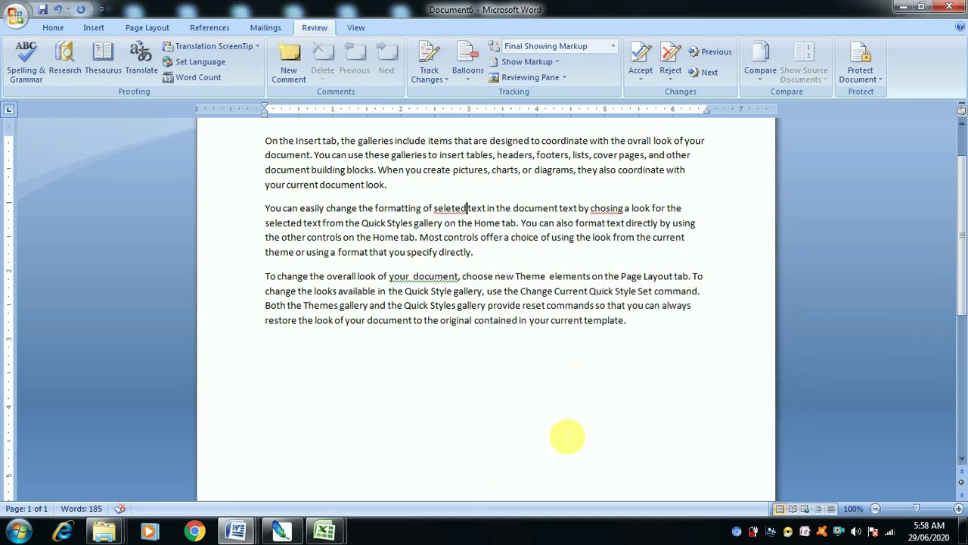
scroll(568, 437, "up", 2)
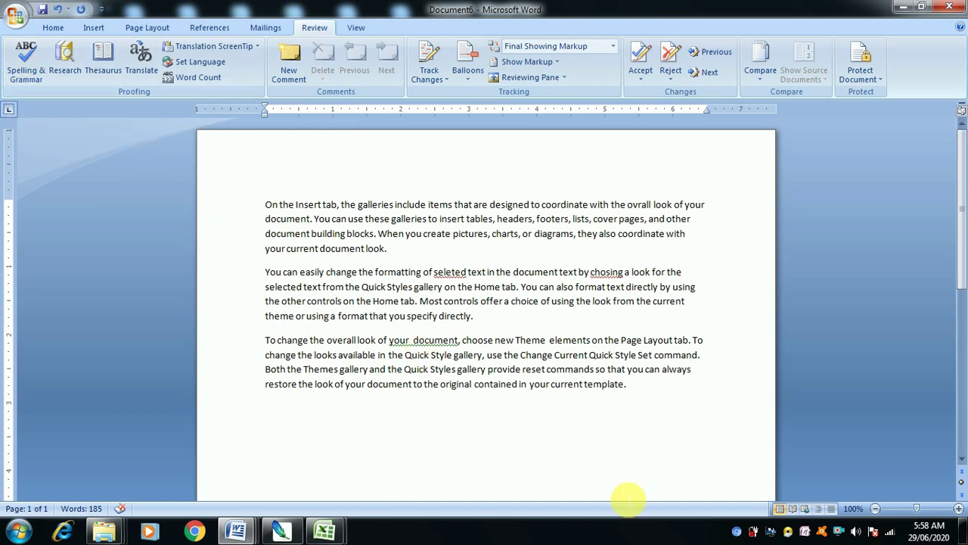
key("F7")
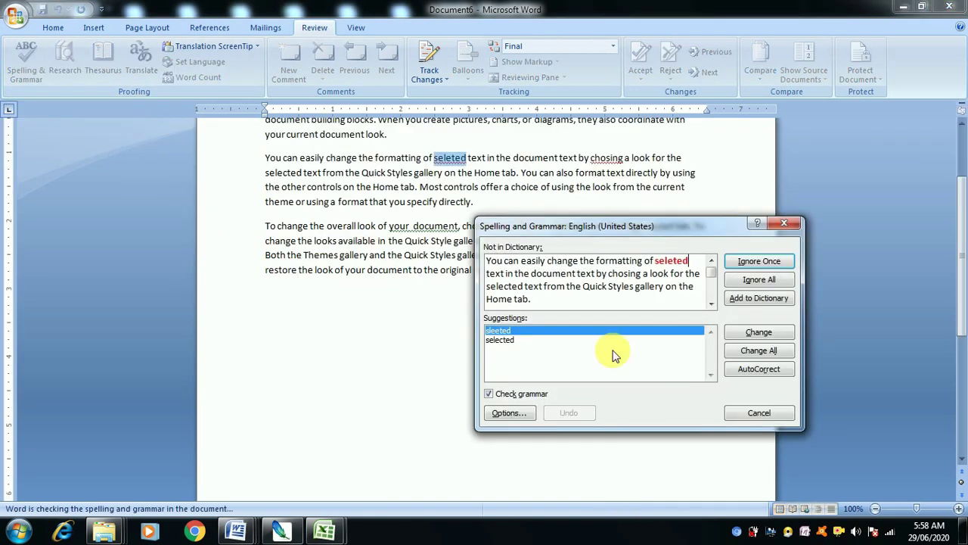
left_click(788, 224)
Step: Fix the remaining errors by right-click: remove the double space before document, seleted→selected, chosing→choosing
scroll(568, 417, "up", 1)
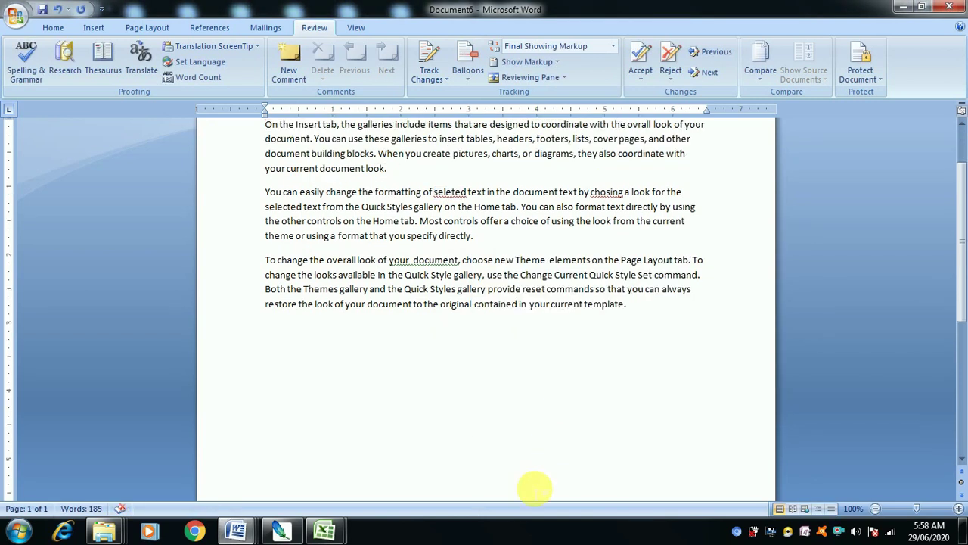
scroll(534, 484, "up", 1)
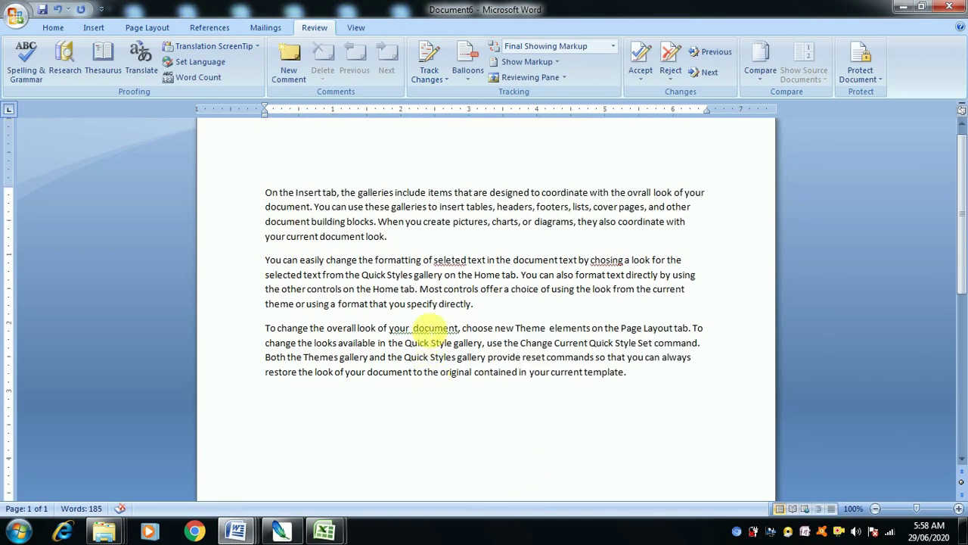
right_click(430, 333)
left_click(537, 342)
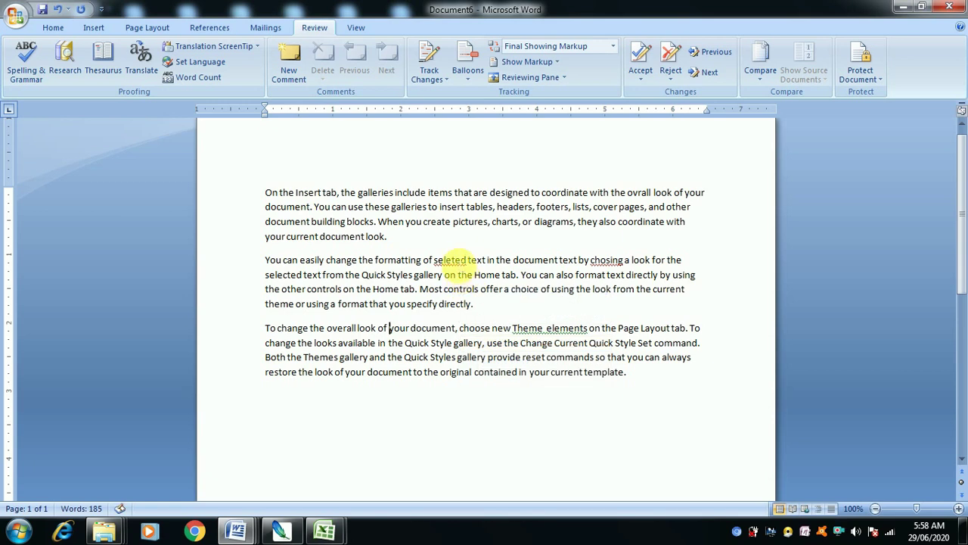
right_click(455, 259)
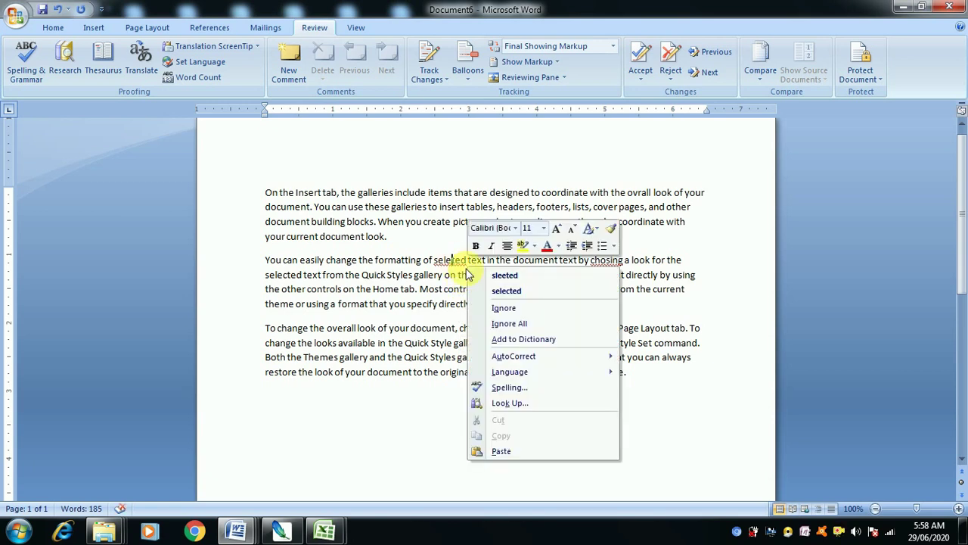
left_click(506, 290)
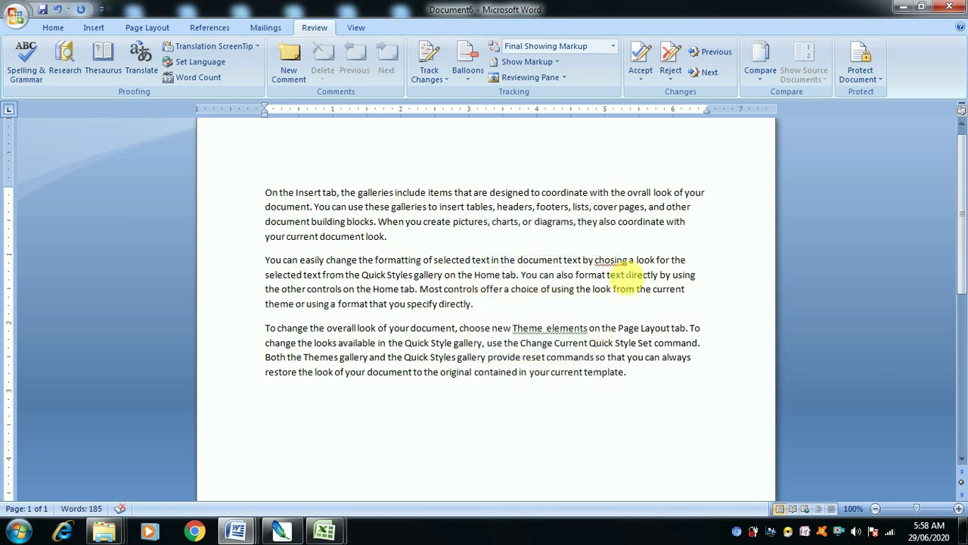
right_click(611, 259)
left_click(651, 277)
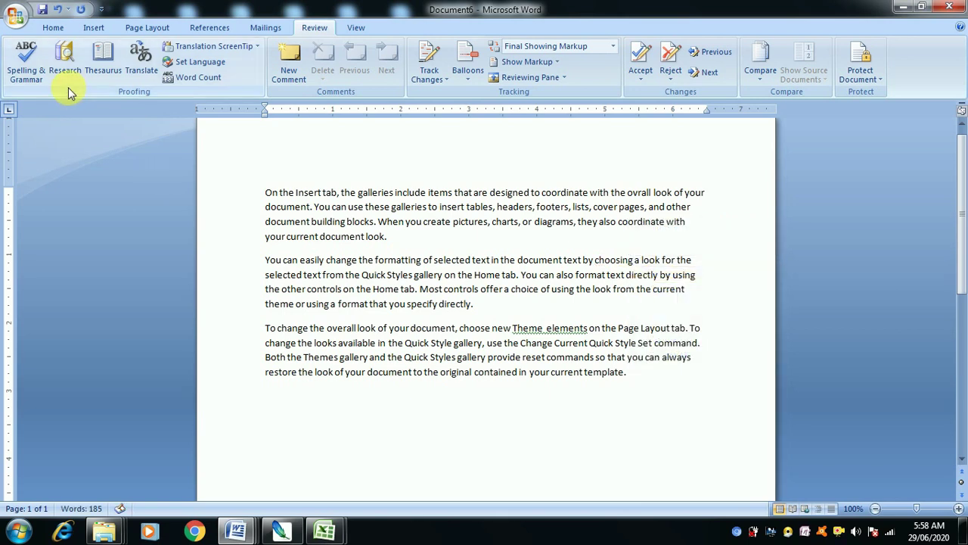
left_click(72, 55)
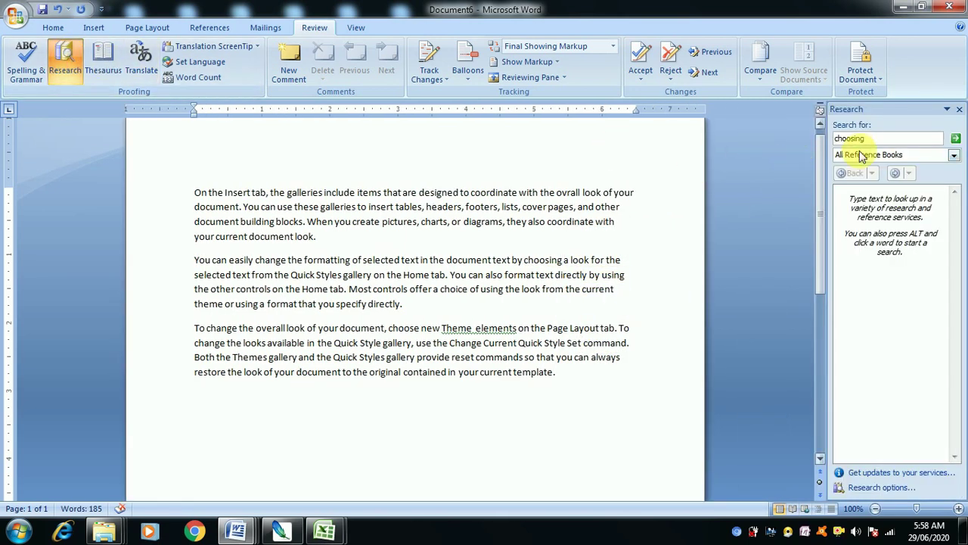
left_click(870, 138)
key("BackSpace")
type("GOOD")
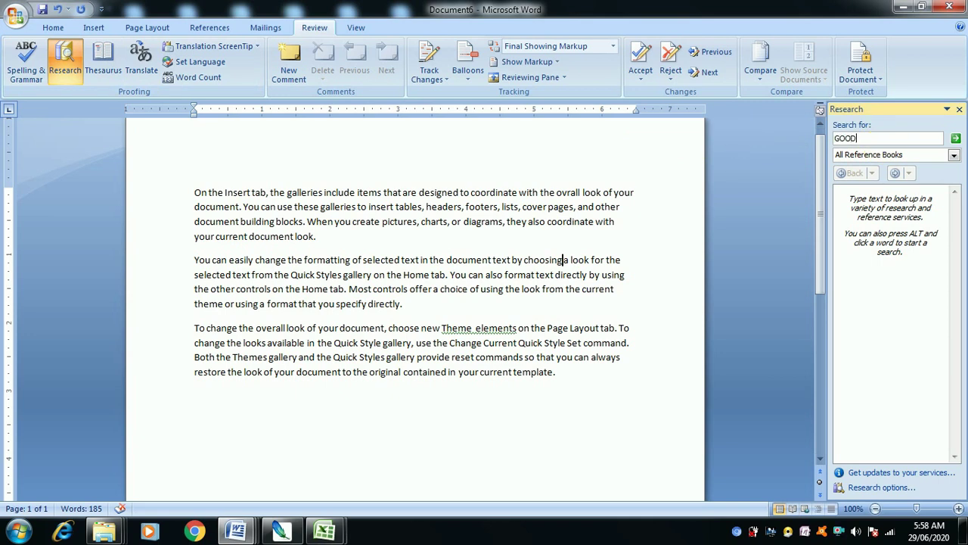
key("Return")
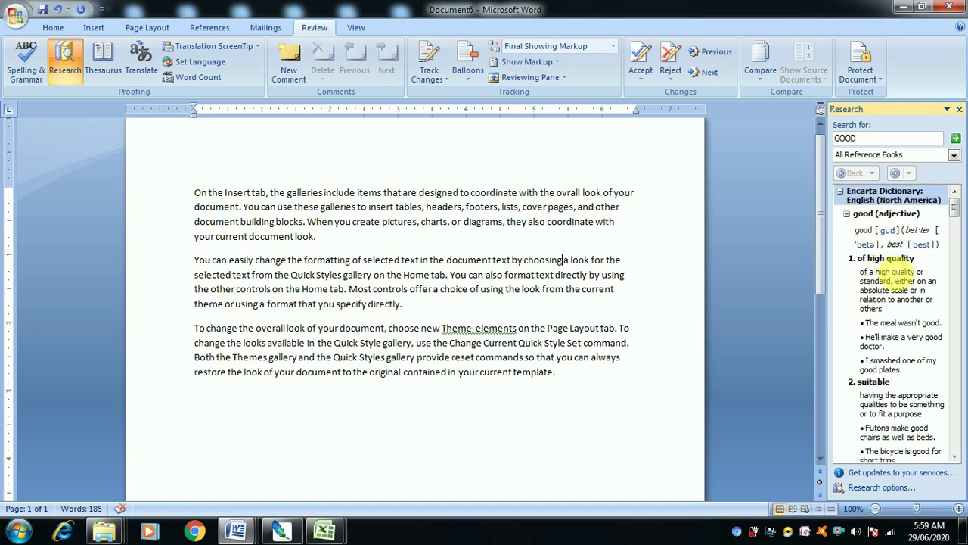
scroll(881, 401, "down", 2)
scroll(881, 401, "down", 2)
scroll(885, 394, "down", 1)
scroll(907, 382, "down", 2)
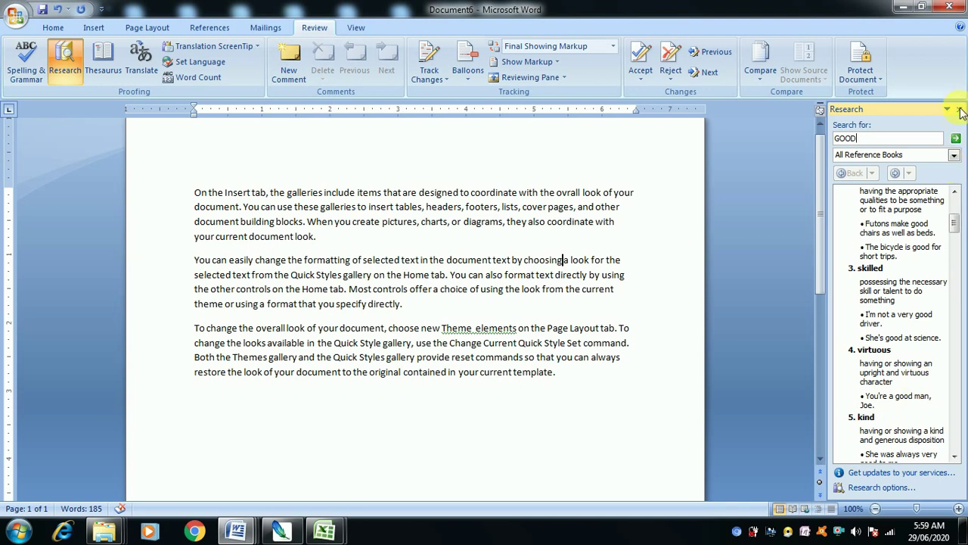
left_click(961, 111)
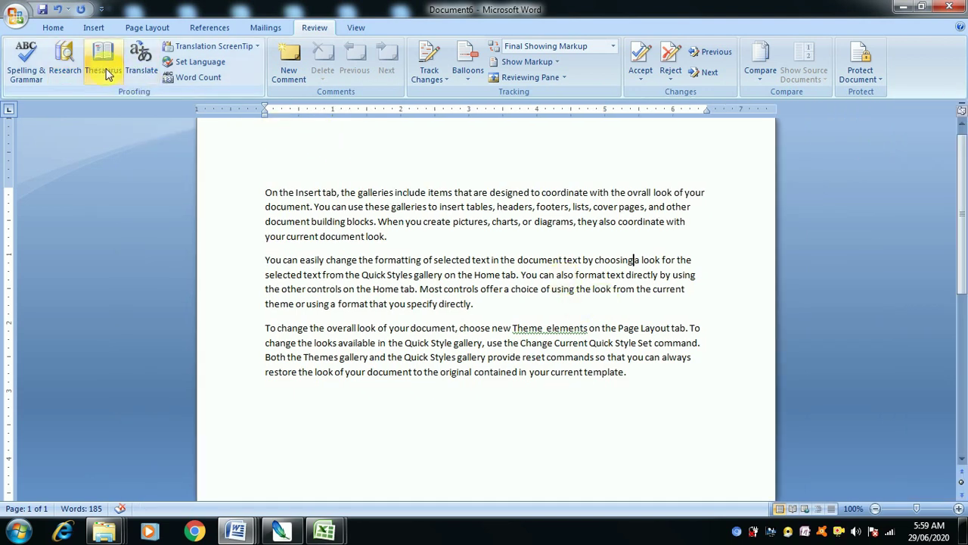
Step: Clear the document and type the sentence MY NAME IS RAM
left_click_drag(632, 378, 491, 329)
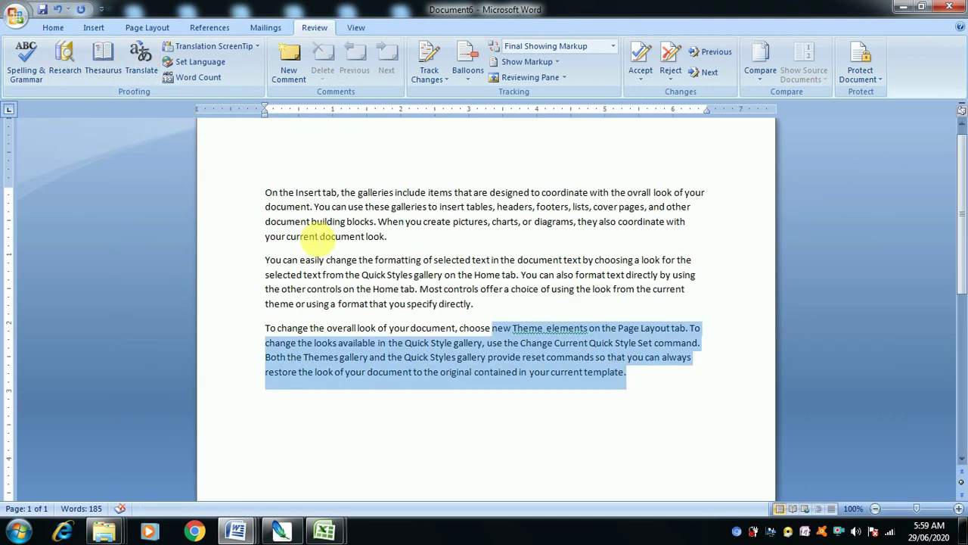
key("ctrl+a")
key("Delete")
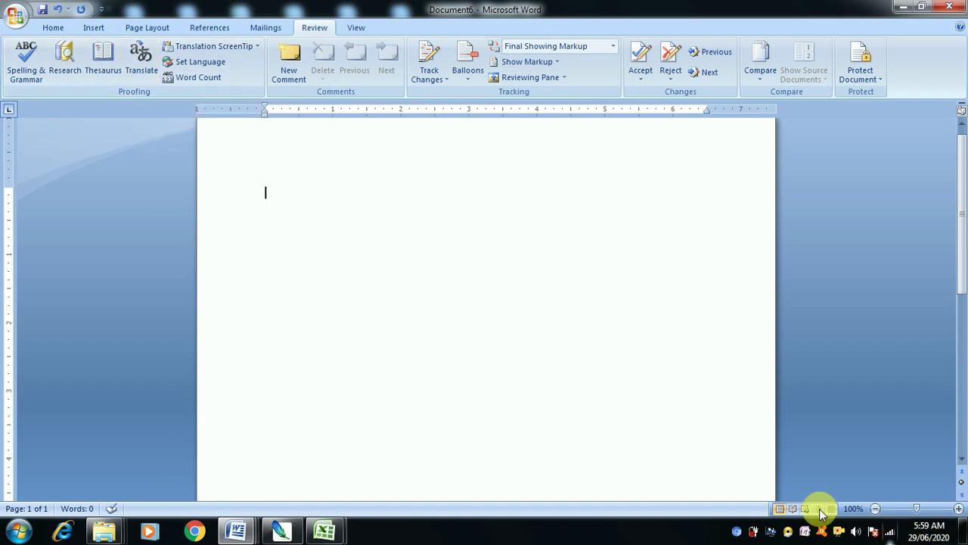
type("T")
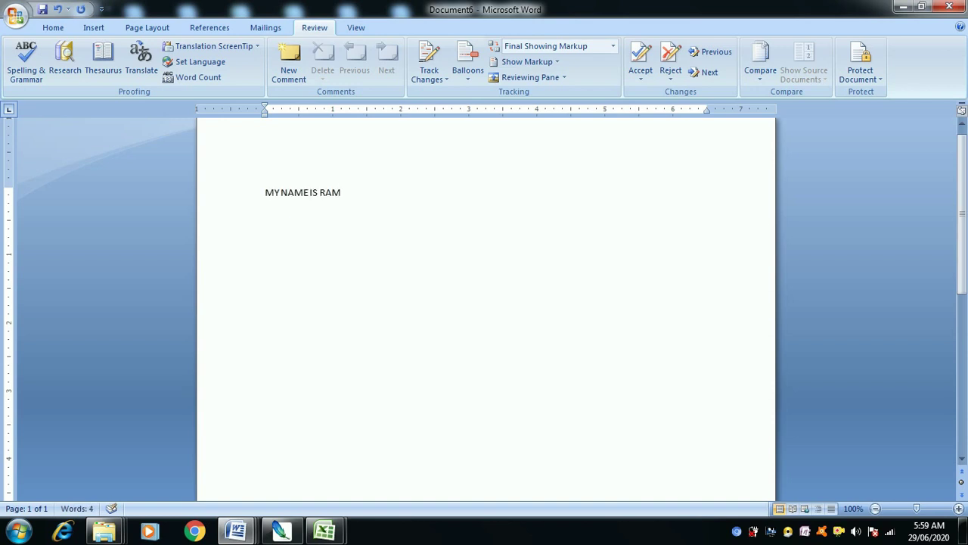
Step: Translate MY NAME IS RAM into Hindi (India) and insert मेरा नाम राम है in its place
triple_click(346, 194)
left_click(149, 71)
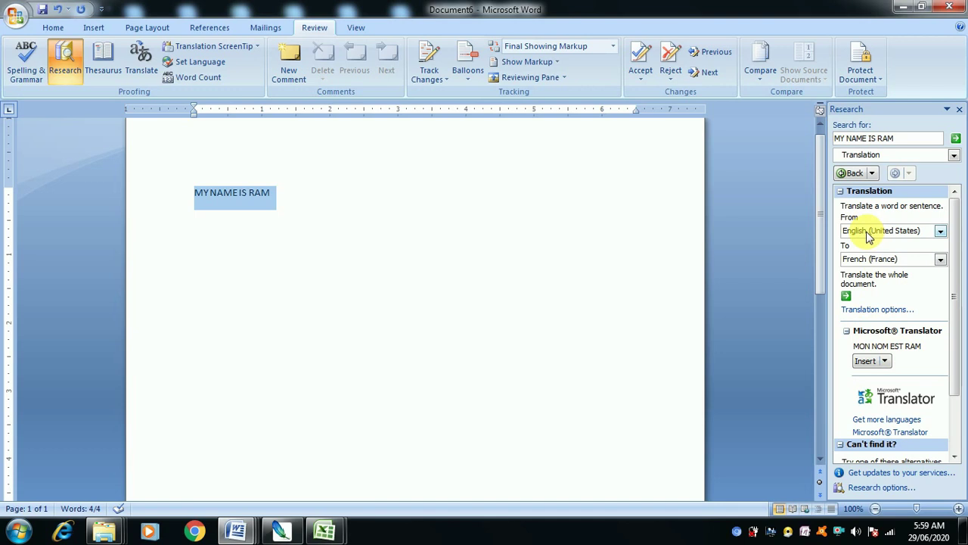
left_click(869, 260)
scroll(858, 370, "down", 4)
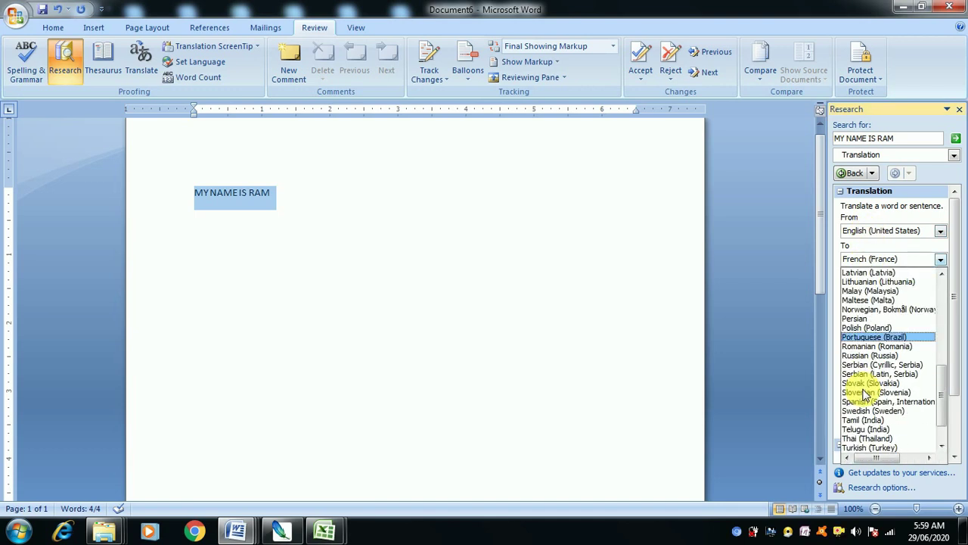
scroll(865, 393, "down", 2)
scroll(865, 394, "up", 4)
scroll(874, 369, "up", 1)
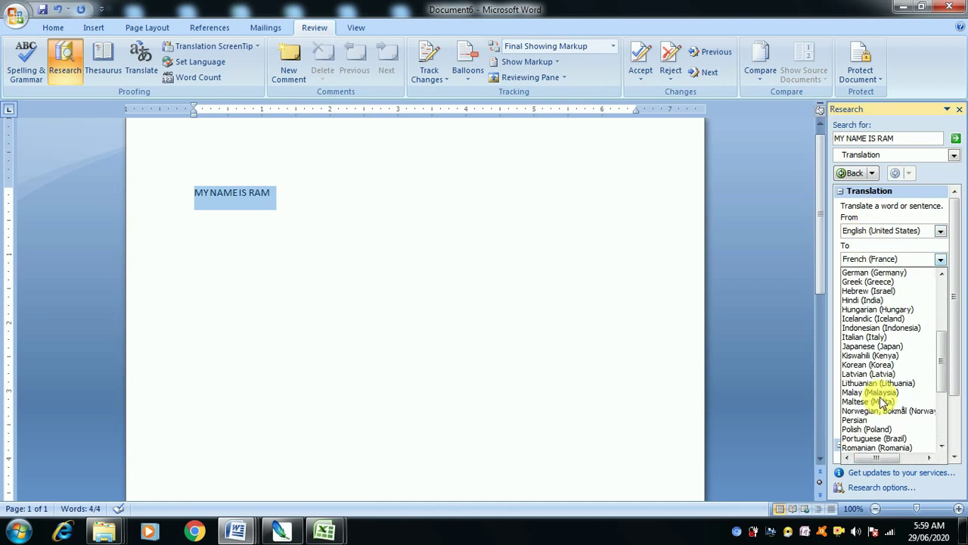
left_click(880, 301)
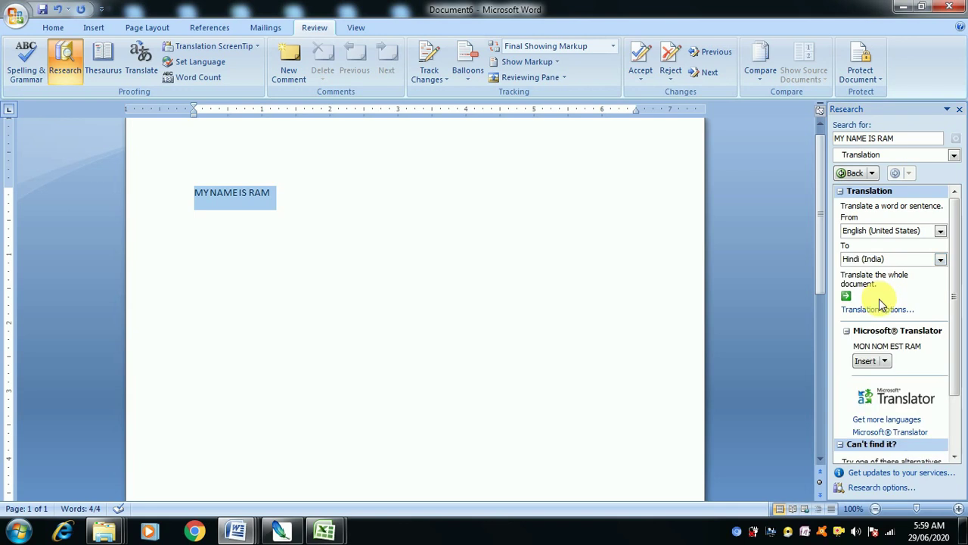
left_click(867, 361)
Step: Select the Hindi line and delete it, leaving the page blank
key("ctrl+a")
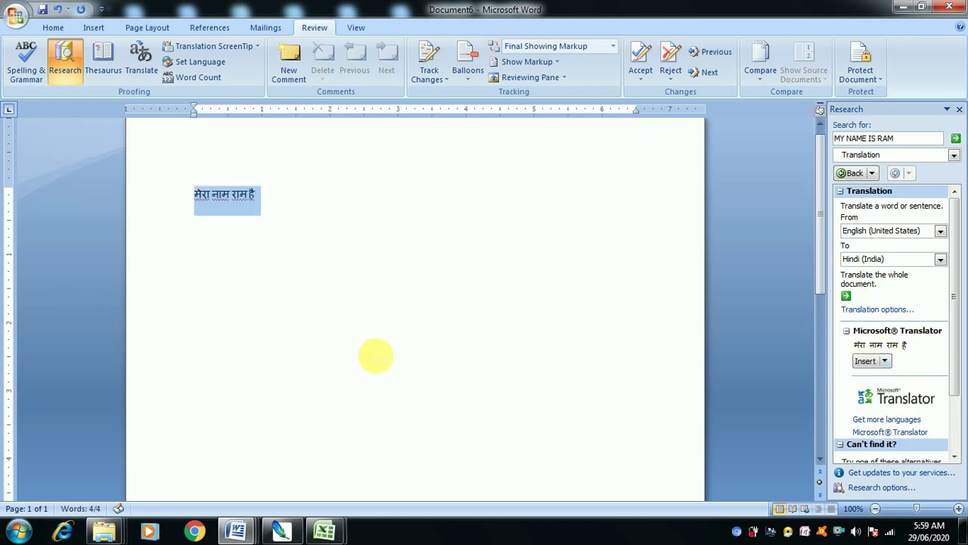
left_click(423, 340)
left_click(870, 259)
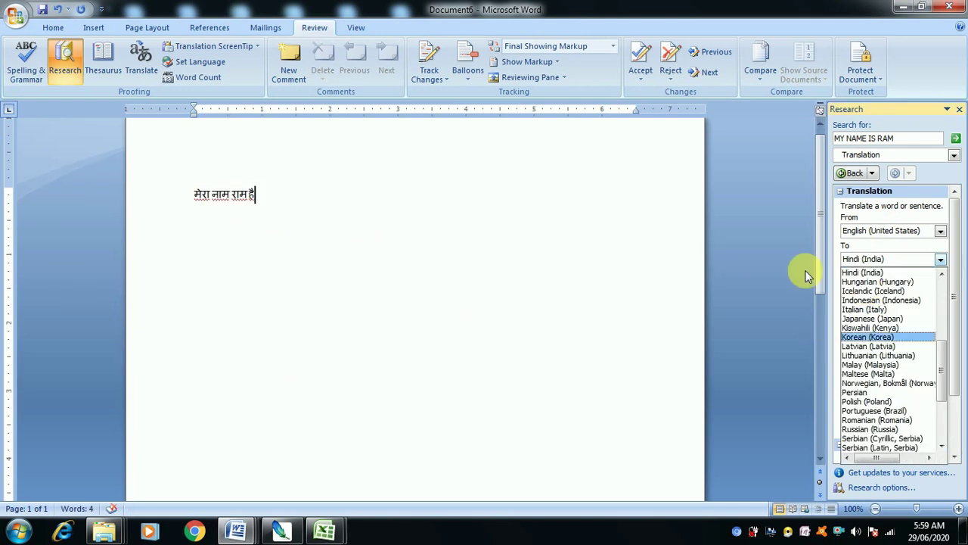
left_click(746, 144)
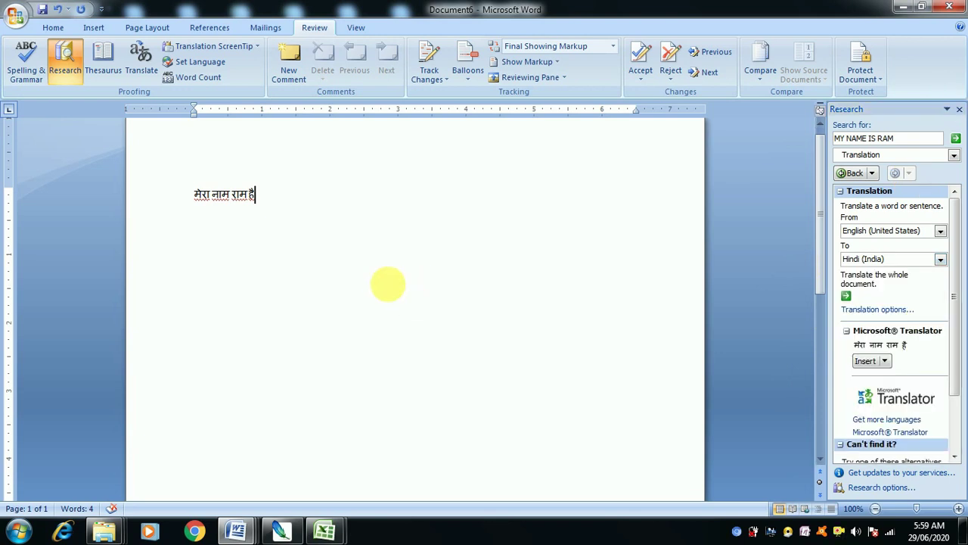
key("ctrl+a")
key("Delete")
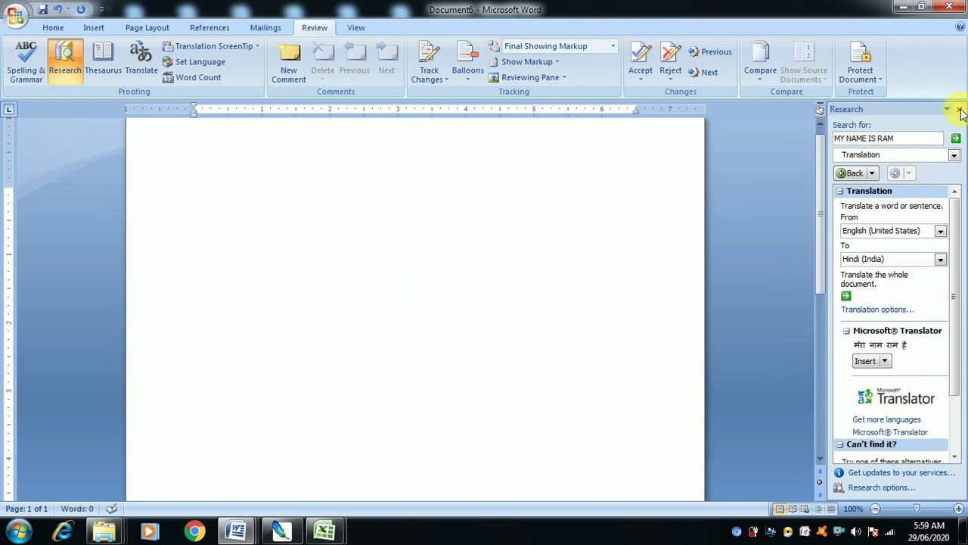
Step: Close the Research pane and generate sample paragraphs with =RAND()
left_click(960, 110)
type("=RAND")
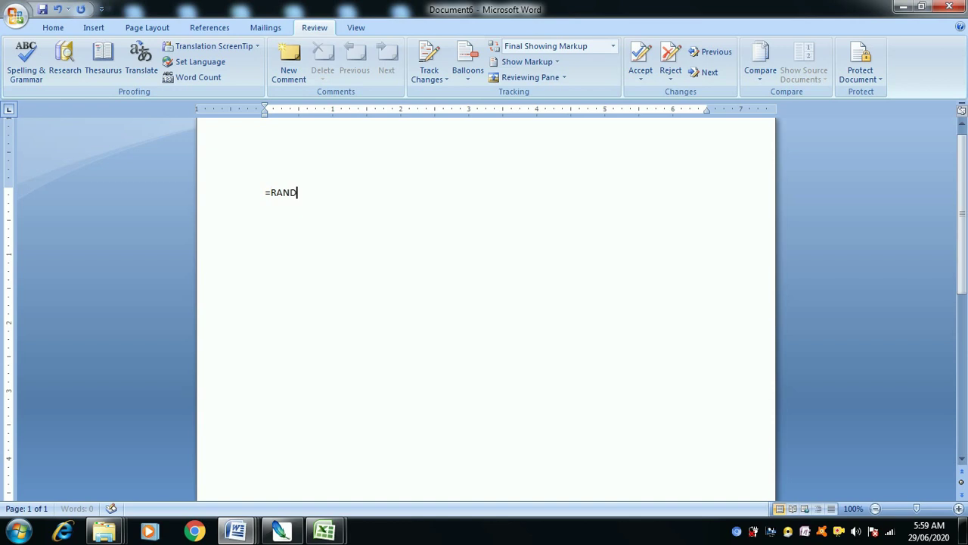
type(")")
key("Return")
Step: Duplicate the sample paragraphs by pasting a second copy at the end of the text
key("ctrl+a")
key("ctrl+v")
key("ctrl+z")
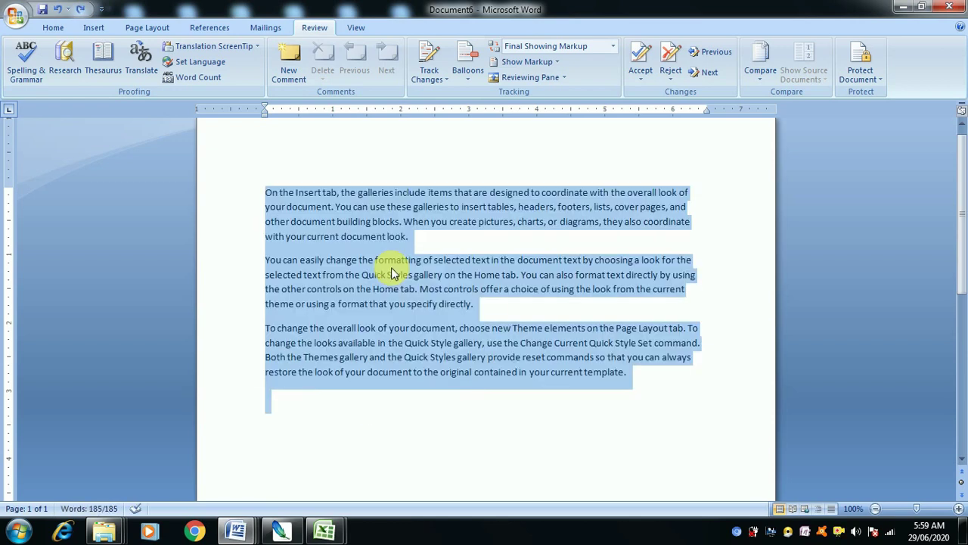
key("ctrl+End")
type("On the Insert tab, the galleries include items that are designed to coordinate with the overall look of your document. You can use these galleries to insert tables, headers, footers, lists, cover pages, and other document building blocks. When you create pictures, charts, or diagrams, they also coordinate with your current document look. You can easily change the formatting of selected text in the document text by choosing a look for the selected text from the Quick Styles gallery on the Home tab. You can also format text directly by using the other controls on the Home tab. Most controls offer a choice of using the look from the current theme or using a format that you specify directly. To change the overall look of your document, choose new Theme elements on the Page Layout tab. To change the looks available in the Quick Style gallery, use the Change Current Quick Style Set command. Both the Themes gallery and the Quick Styles gallery provide reset commands so that you can always restore the look of your document to the original contained in your current template.")
scroll(484, 321, "down", 5)
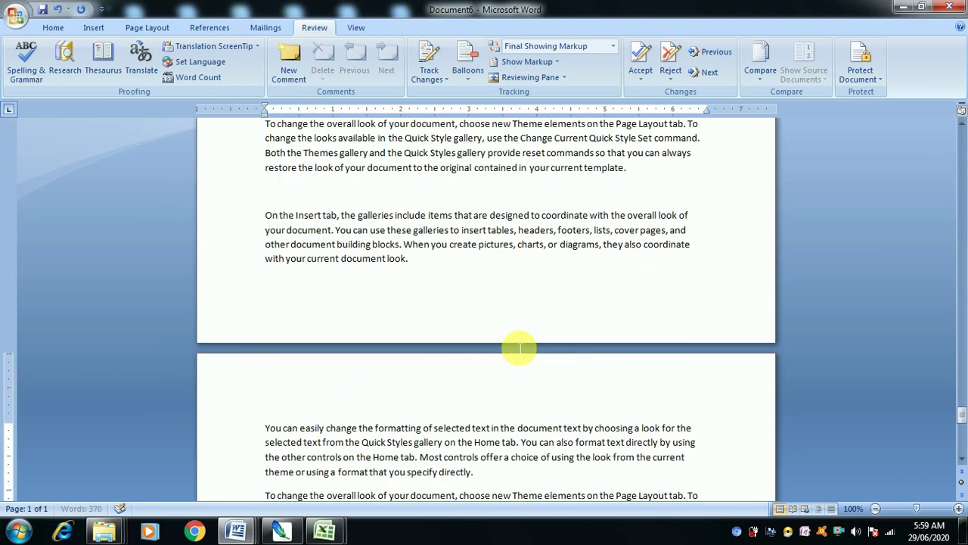
Step: Select the whole document and check Word Count: 4,255 words on 9 pages
key("ctrl+Home")
key("ctrl+a")
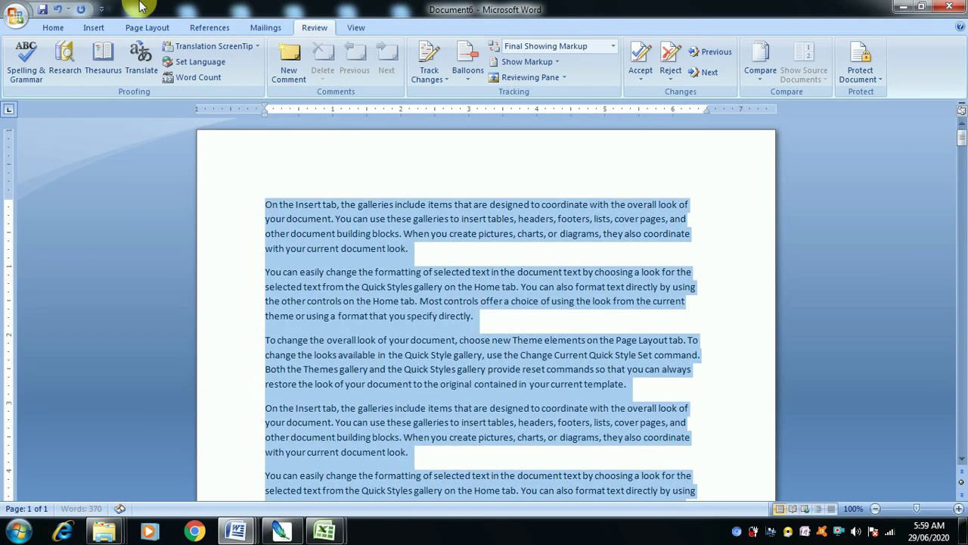
left_click(198, 76)
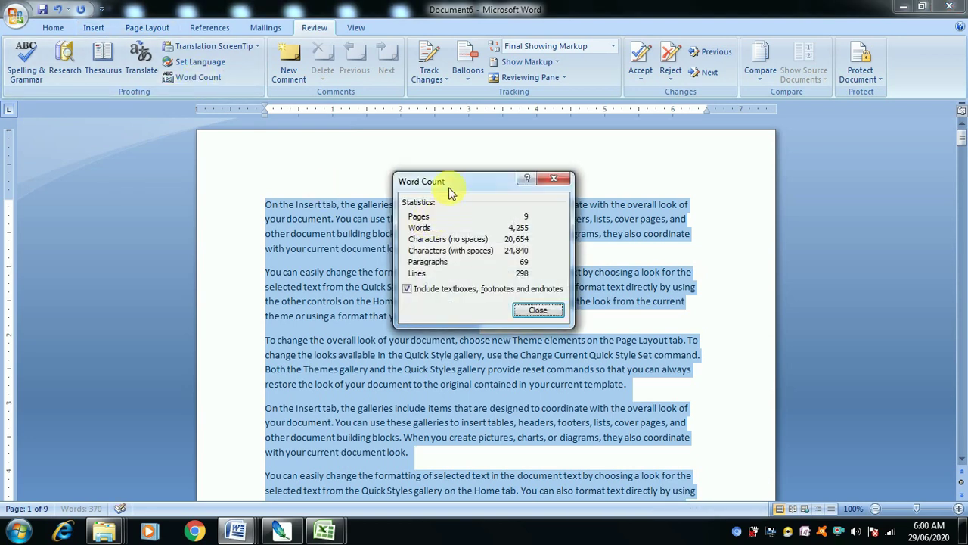
left_click_drag(449, 188, 262, 162)
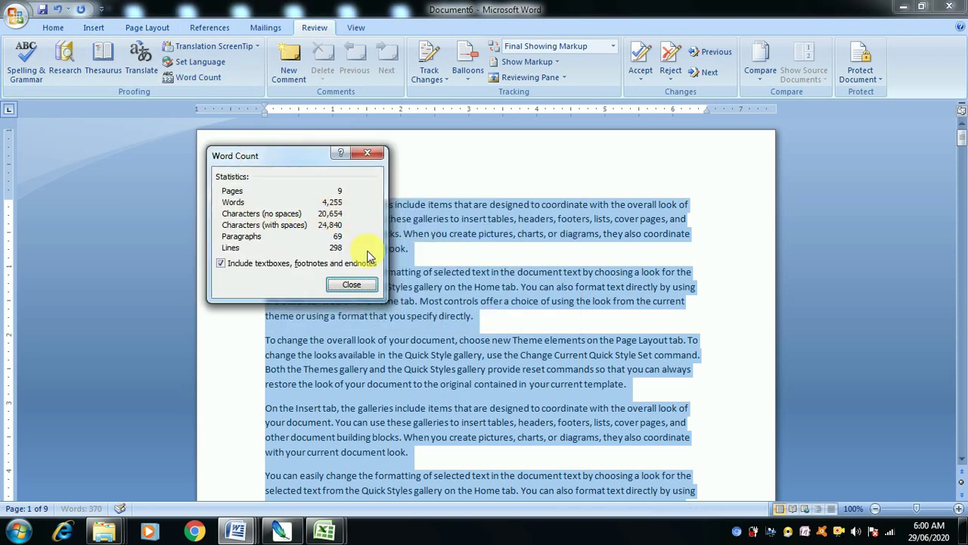
left_click(365, 153)
left_click(463, 302)
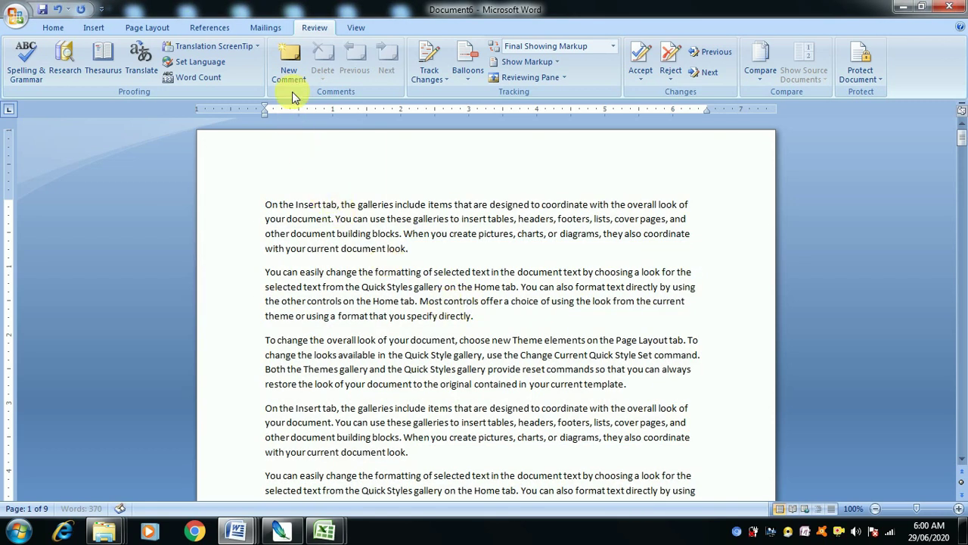
Step: Add a DASD comment on the word look, showing comments as balloons in the margin
left_click(408, 248)
left_click(289, 62)
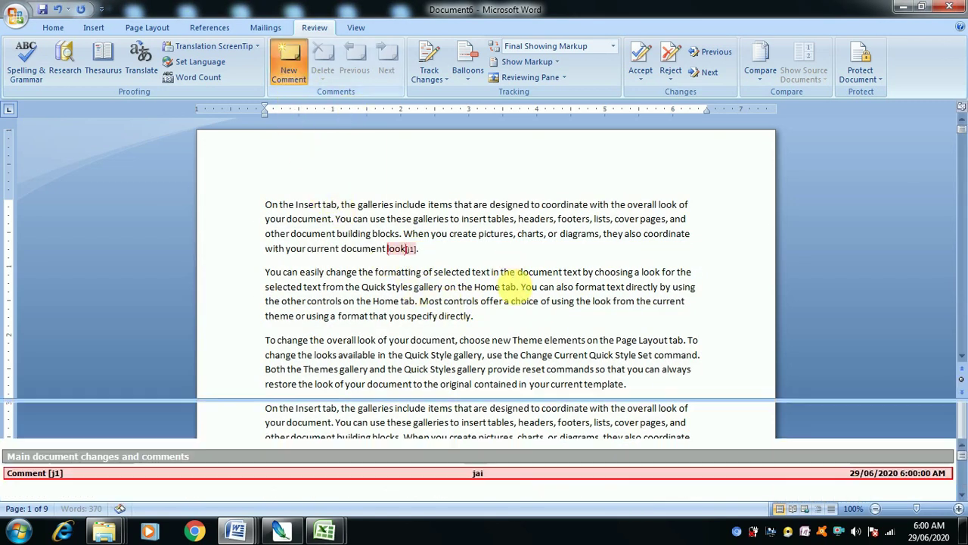
left_click(564, 78)
left_click(537, 94)
left_click(467, 72)
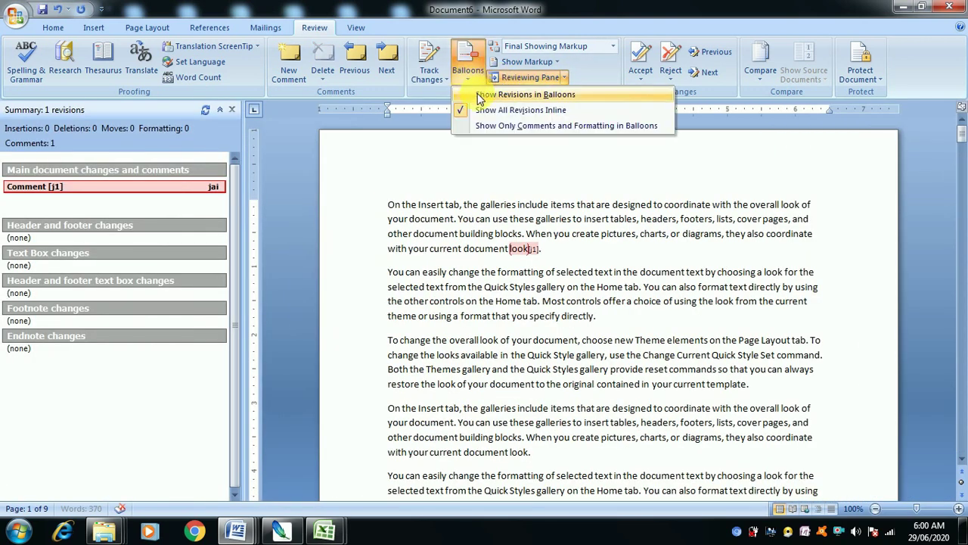
left_click(526, 93)
left_click(231, 109)
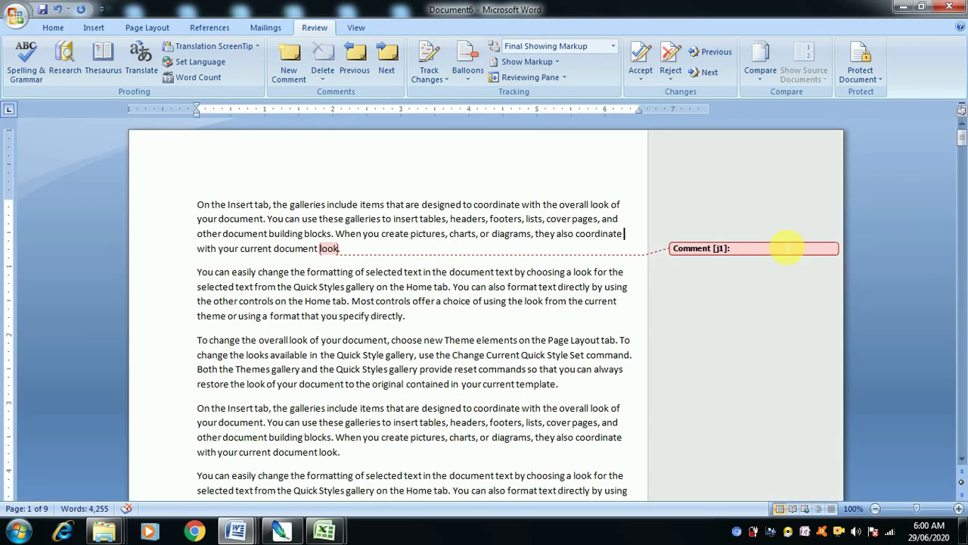
left_click(798, 250)
type("D")
Step: Add comment DASD on directly and comment SADASD on template
double_click(387, 316)
left_click(292, 76)
type("DASD")
left_click(547, 384)
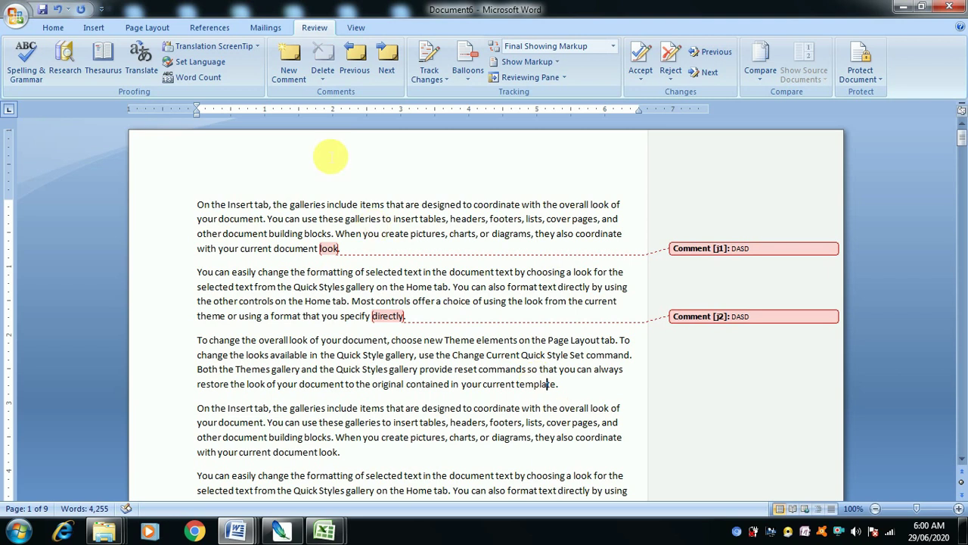
left_click(290, 64)
type("SADASD")
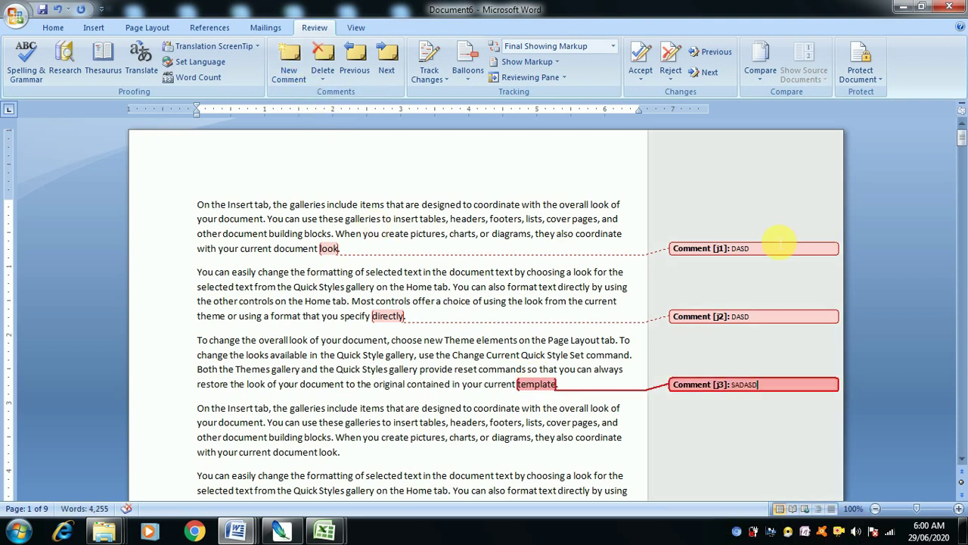
Step: Step through the three comments with Next and Previous
left_click(779, 246)
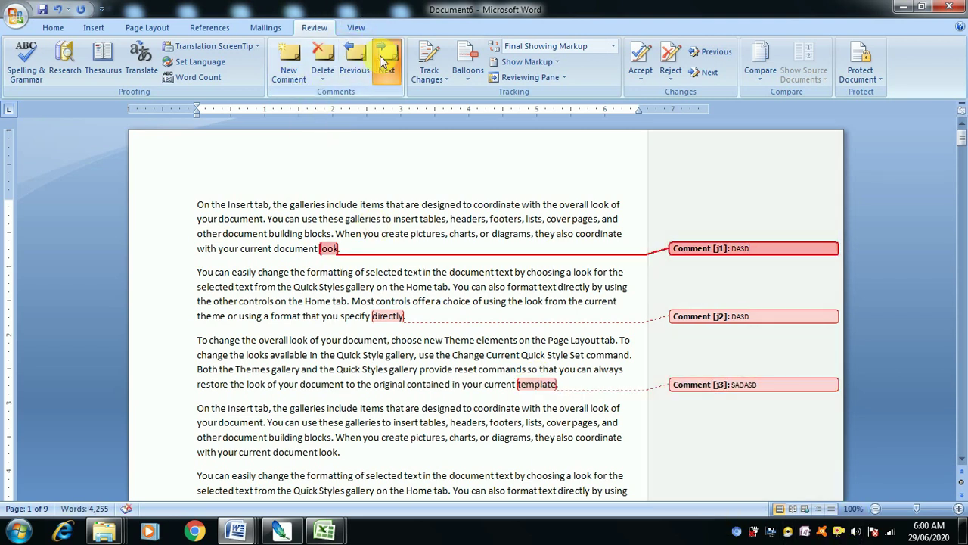
left_click(382, 60)
left_click(382, 61)
left_click(355, 60)
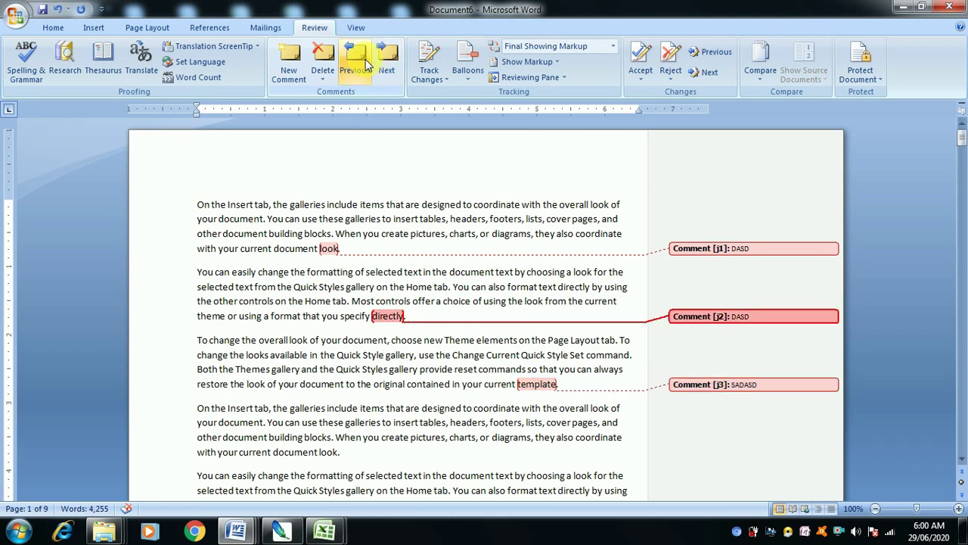
left_click(355, 61)
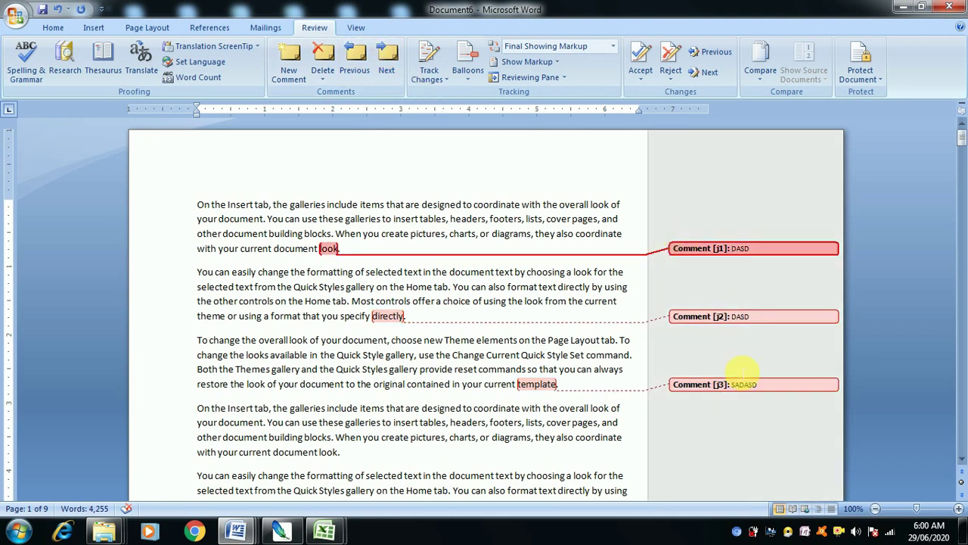
left_click(467, 66)
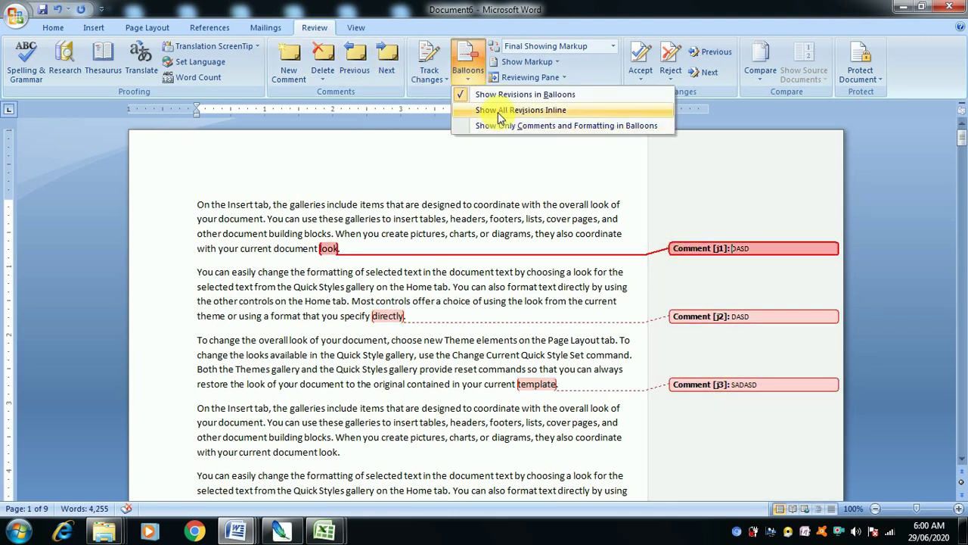
Step: Show the comments inline, then switch them back to margin balloons
left_click(499, 111)
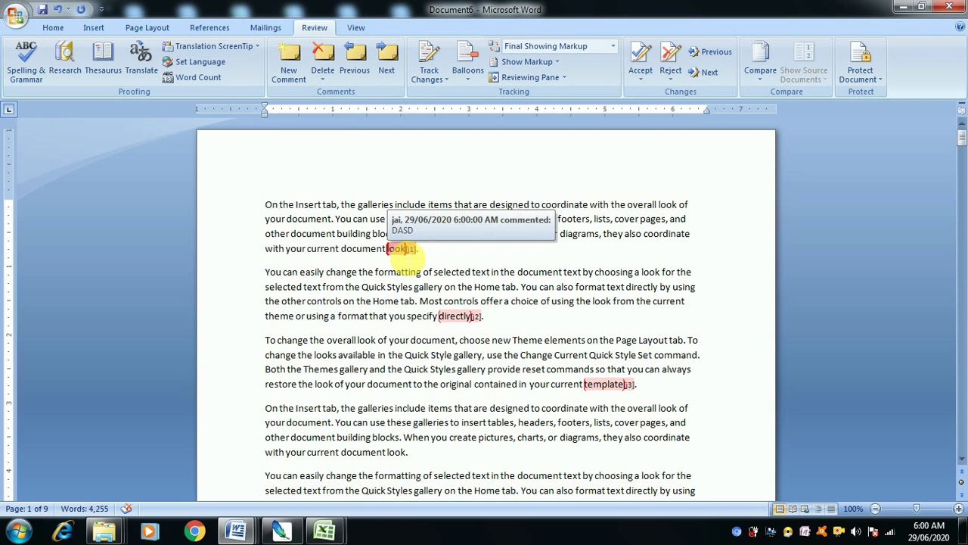
left_click(467, 86)
left_click(541, 95)
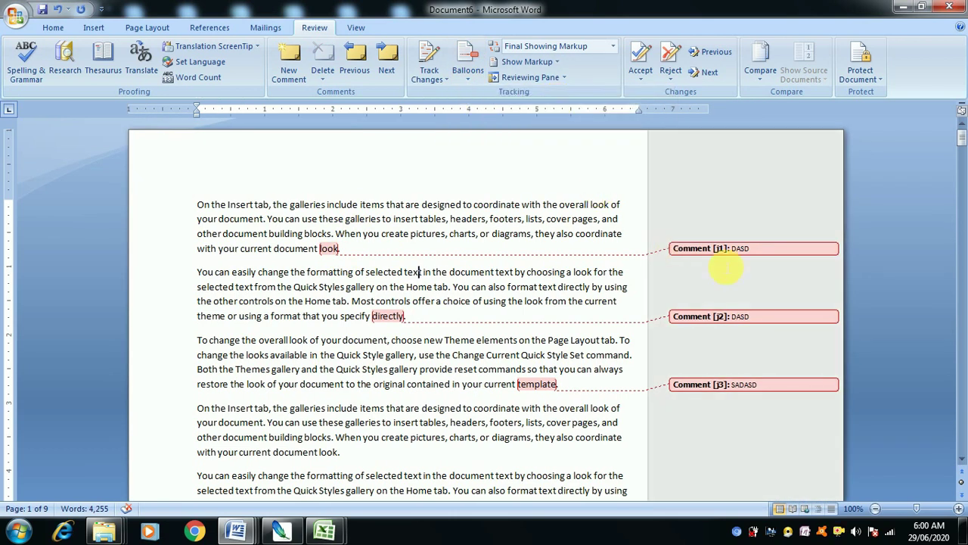
Step: Delete the comments on look, directly and template
left_click(730, 248)
left_click(323, 61)
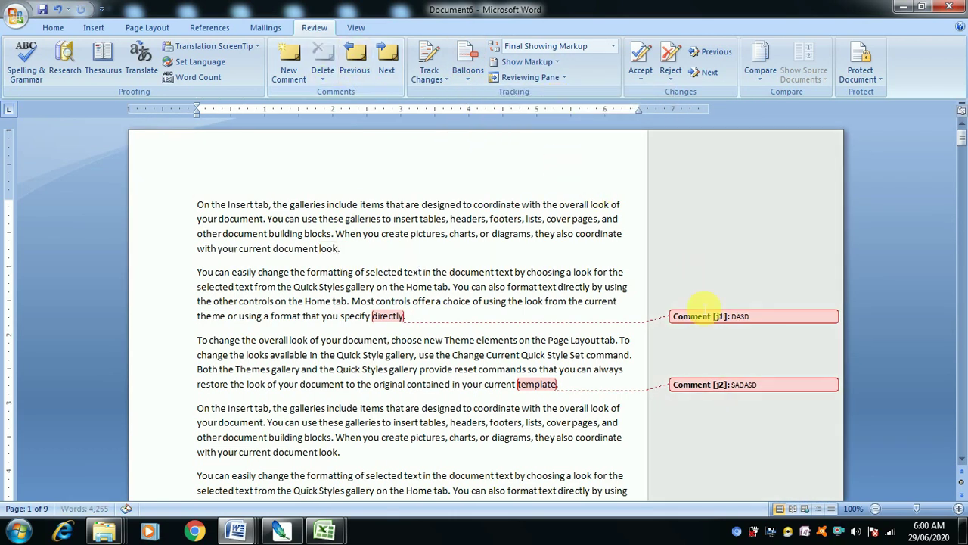
left_click(703, 316)
left_click(322, 60)
left_click(787, 386)
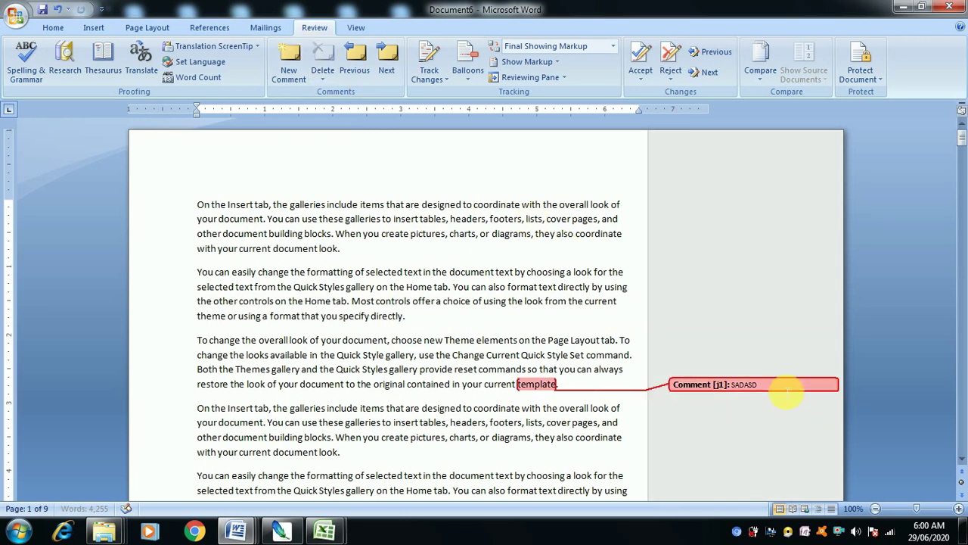
left_click(322, 61)
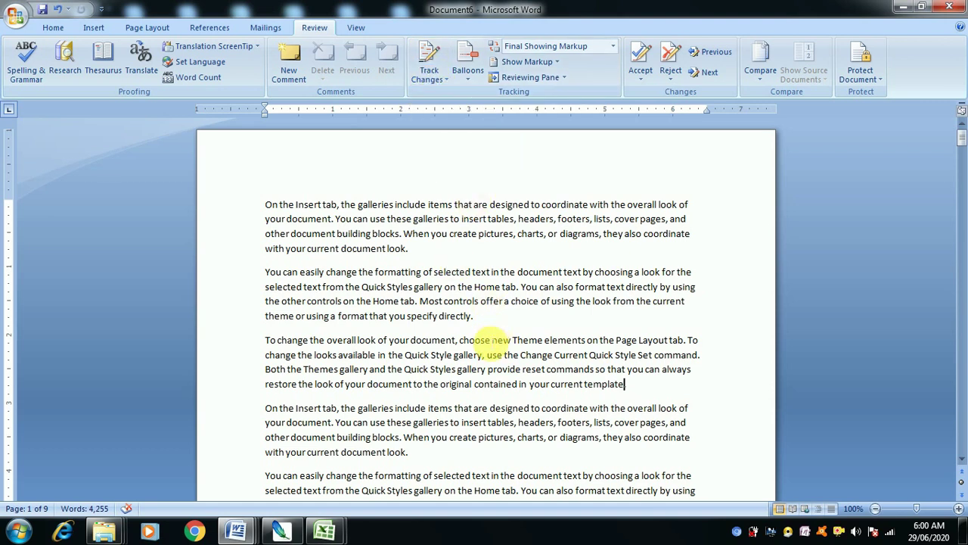
Step: Add and then remove a stray empty paragraph after template
scroll(489, 337, "down", 2)
key("Return")
key("BackSpace")
scroll(489, 342, "up", 2)
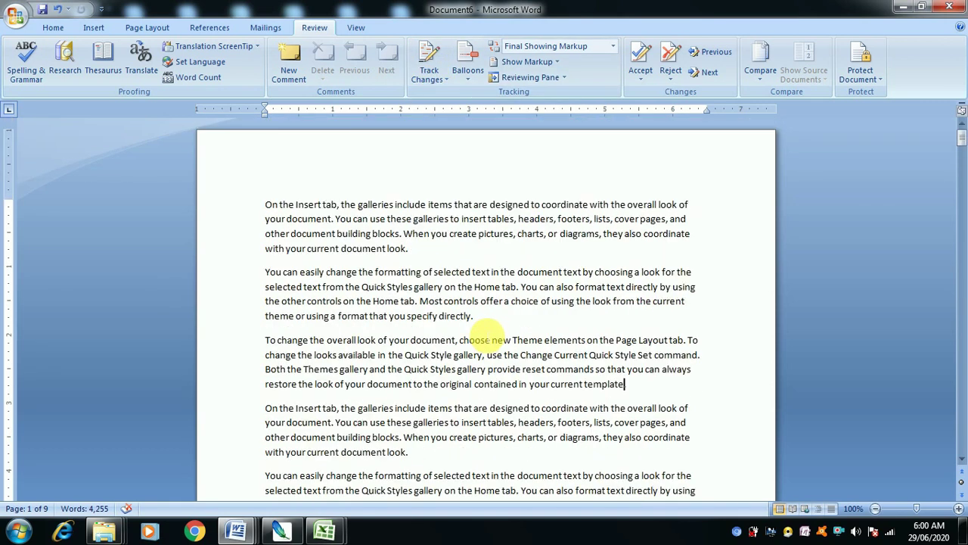
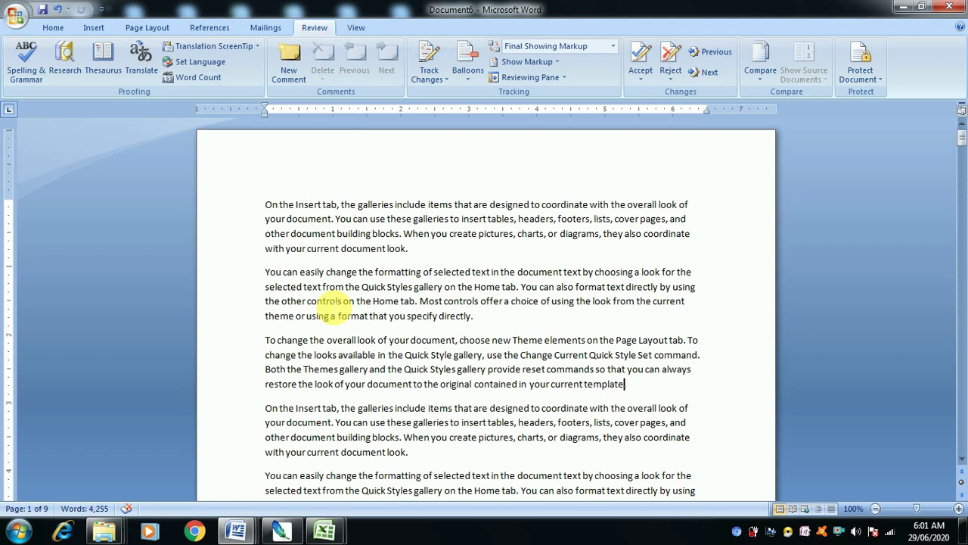
Step: In Change Tracking Options, mark tracked insertions with colour only in Bright Green
left_click(439, 79)
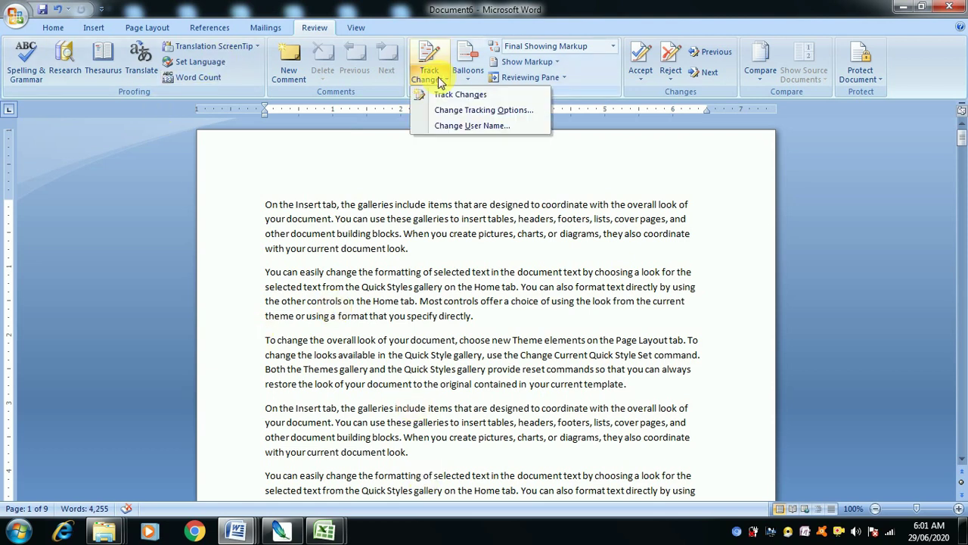
left_click(462, 109)
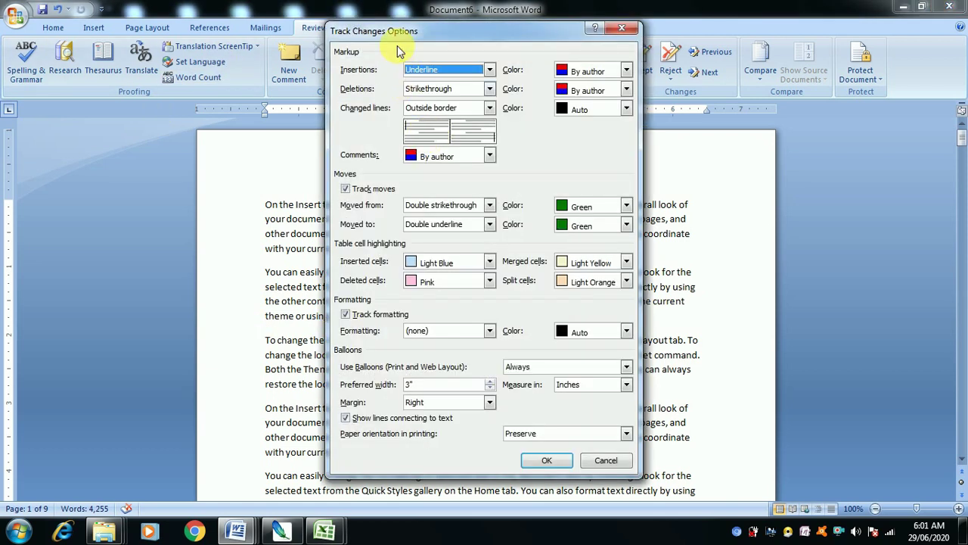
left_click_drag(393, 34, 136, 42)
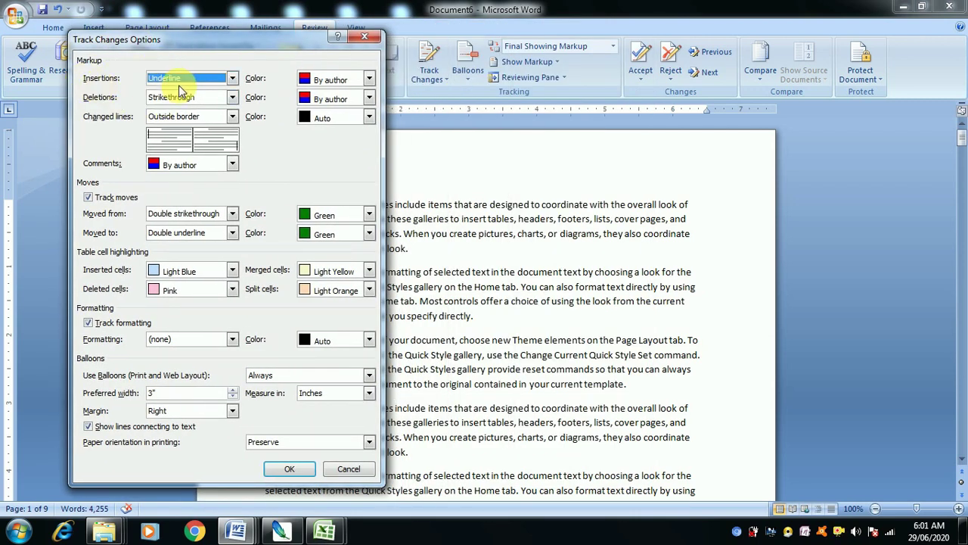
left_click(178, 79)
left_click(181, 99)
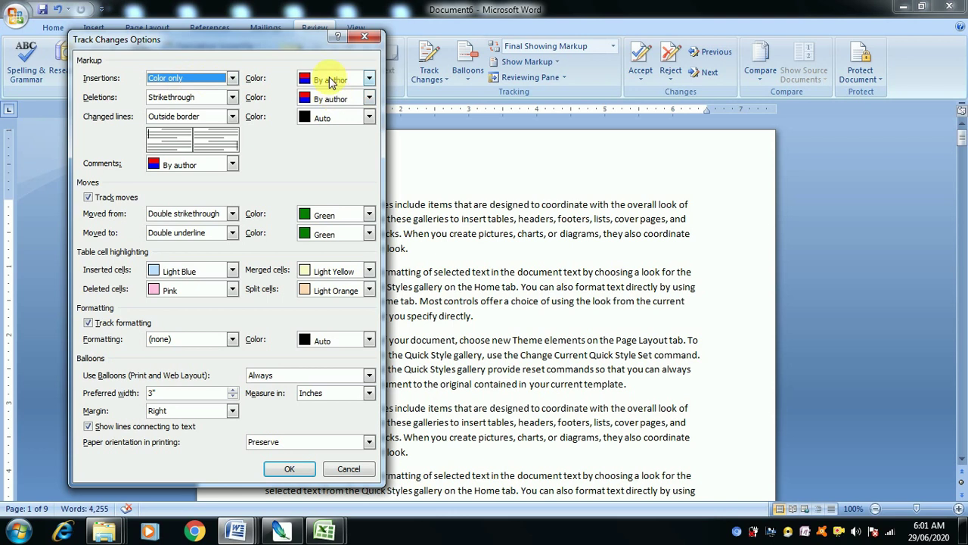
left_click(331, 79)
left_click(325, 156)
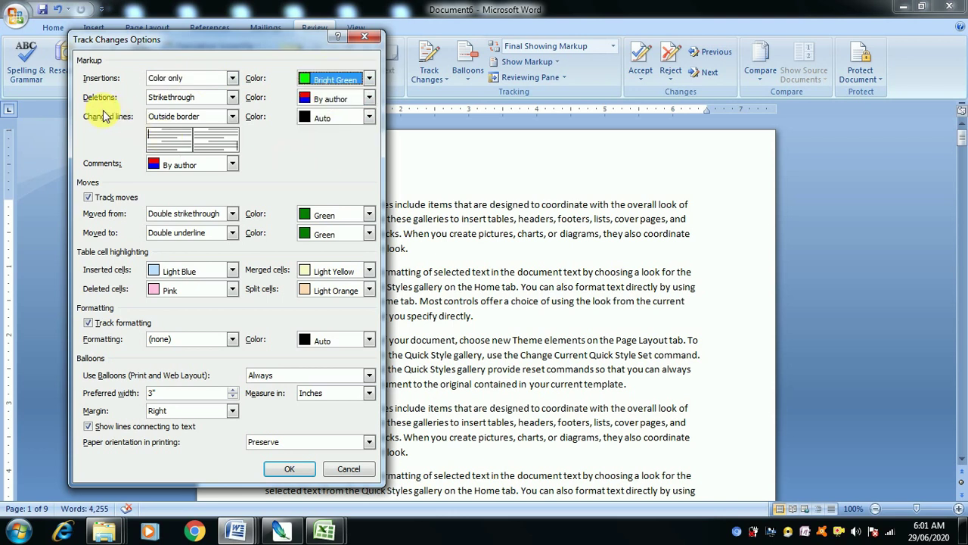
Step: Mark deletions with colour only in Red, colour changed lines Blue, and confirm
left_click(200, 102)
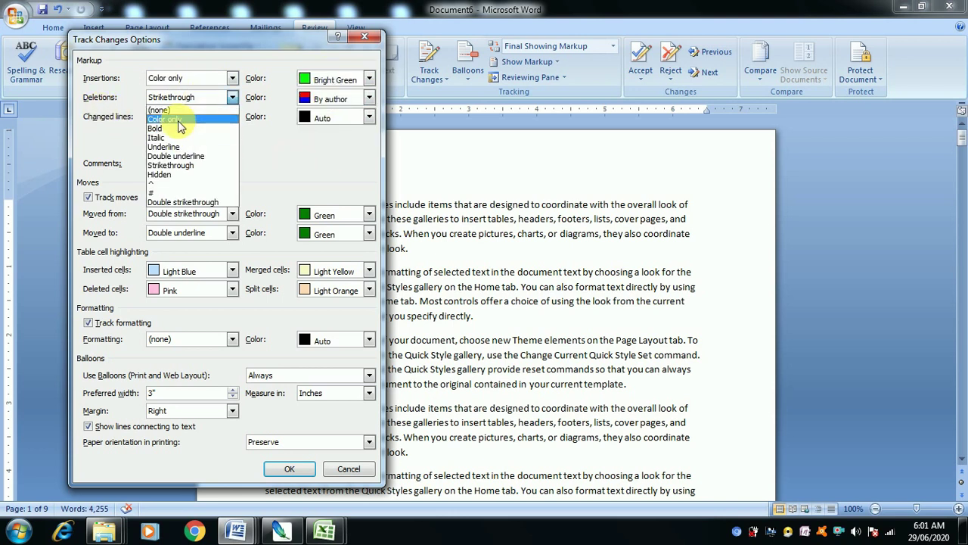
left_click(181, 121)
left_click(369, 97)
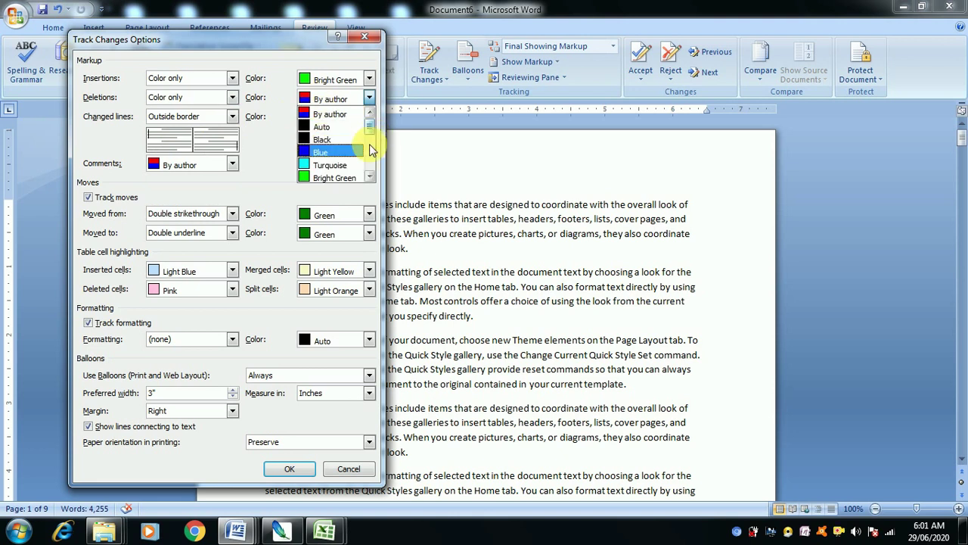
left_click(322, 140)
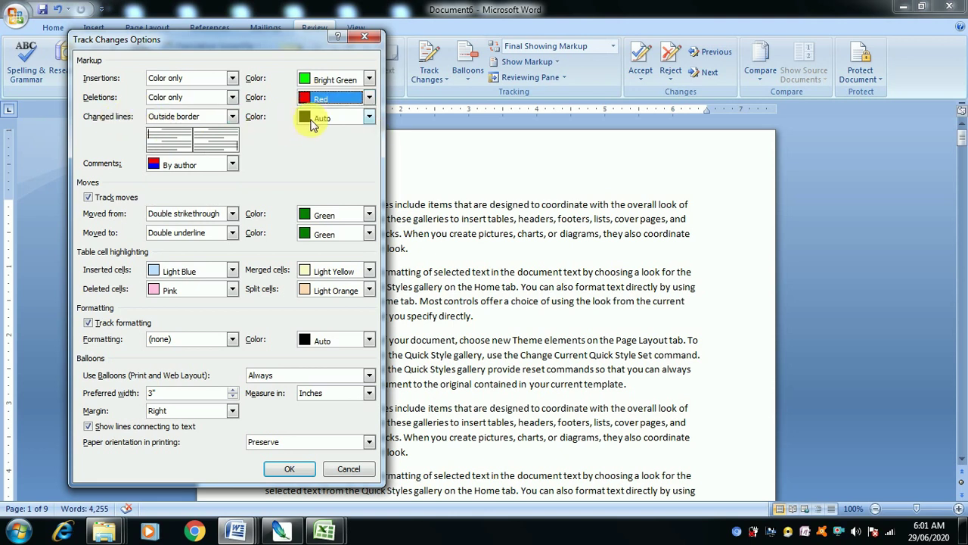
left_click(317, 117)
left_click(324, 159)
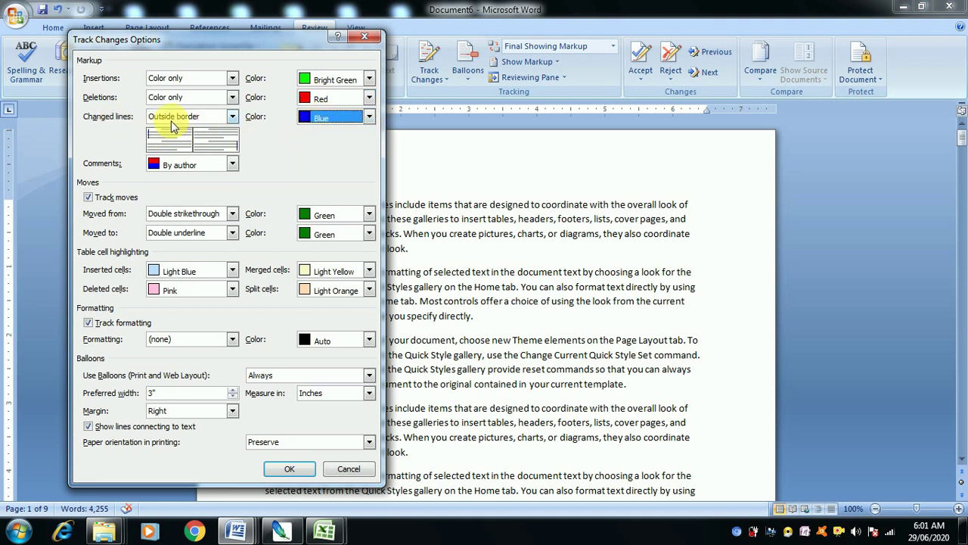
left_click(289, 471)
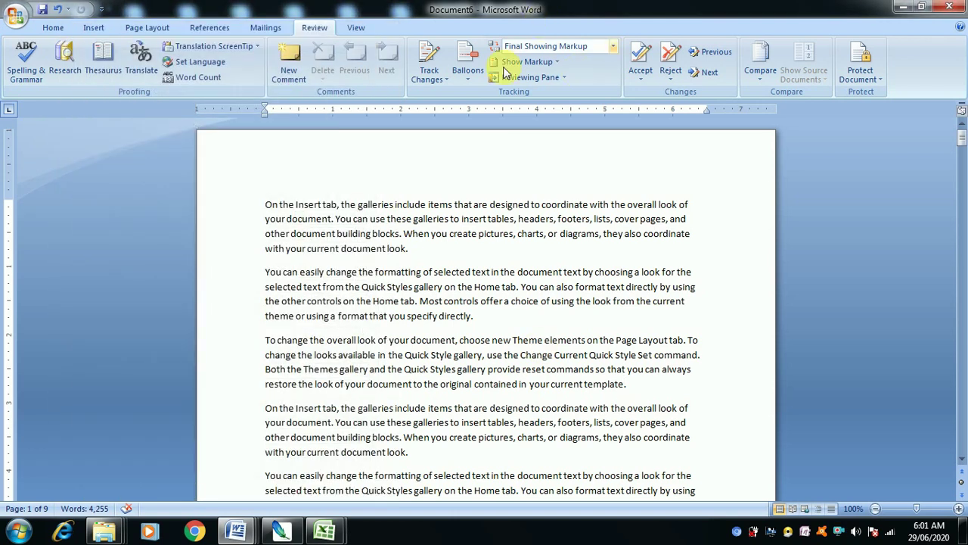
left_click(429, 77)
Step: Turn on Track Changes, insert 'HFGHFGH' and 'FGDFGDF', and delete 'heme elements o' as tracked edits
left_click(459, 97)
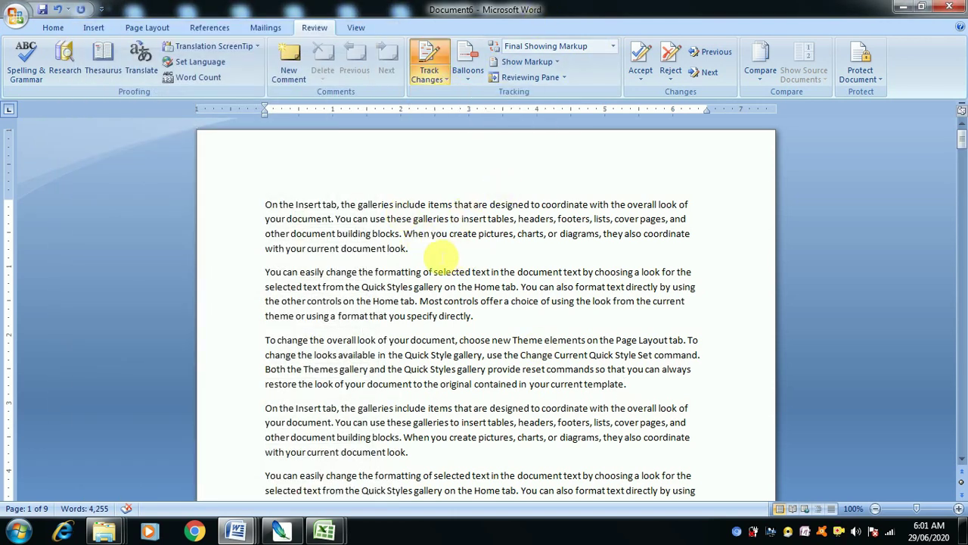
type("HFGHFGH")
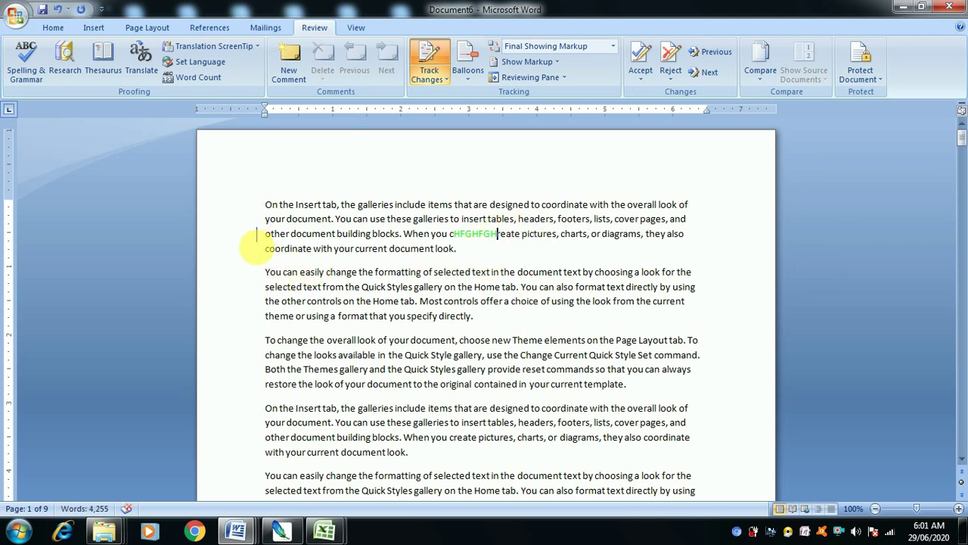
left_click(408, 287)
type("FGDFGDF")
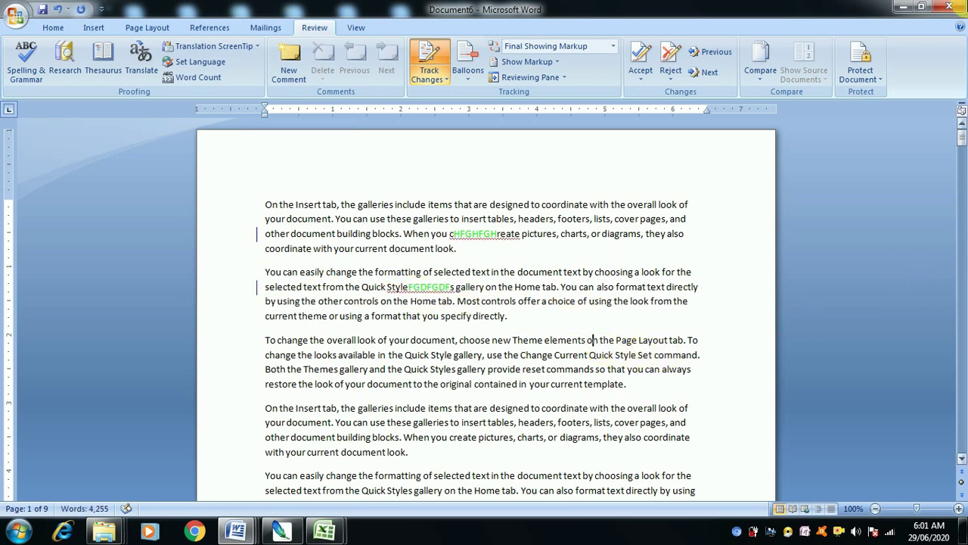
key("BackSpace")
key("BackSpace")
key("BackSpace")
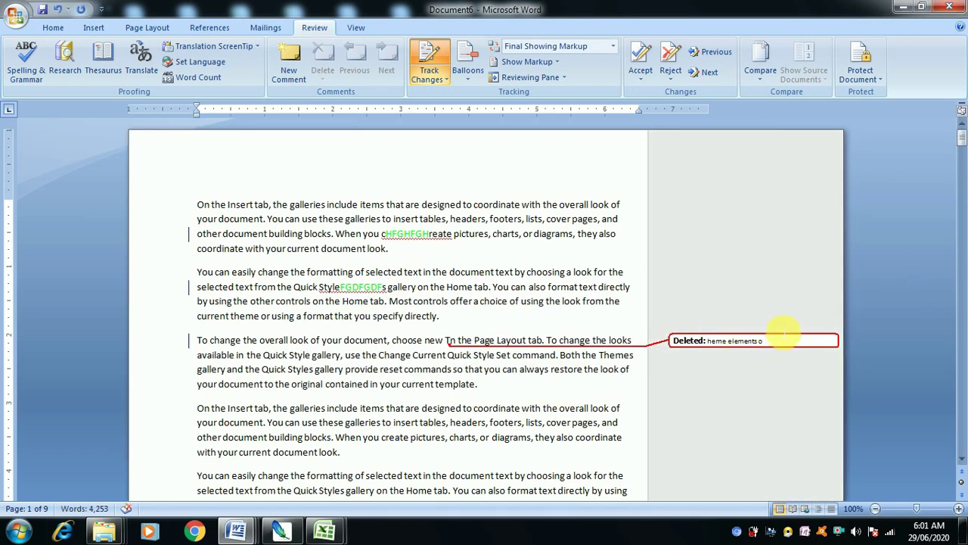
Step: Show revisions inline, insert 'HGJGHJGH', delete 're designed to coordinat', and end with inline revisions
left_click(467, 64)
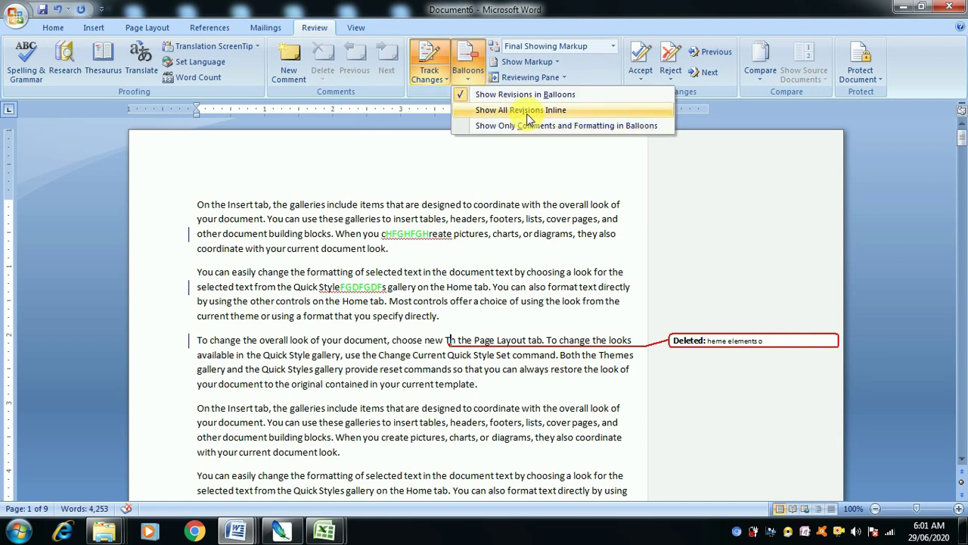
left_click(528, 111)
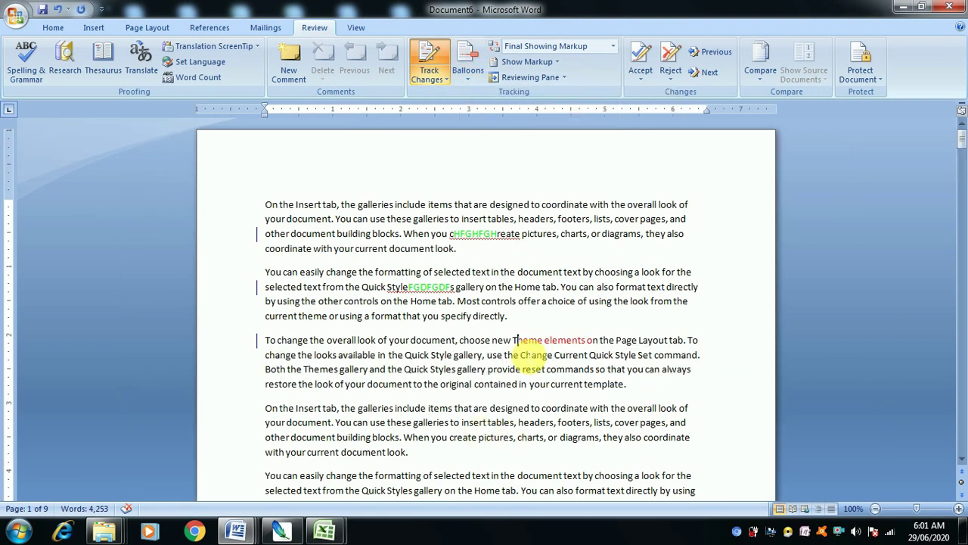
type("HGJGHJGH")
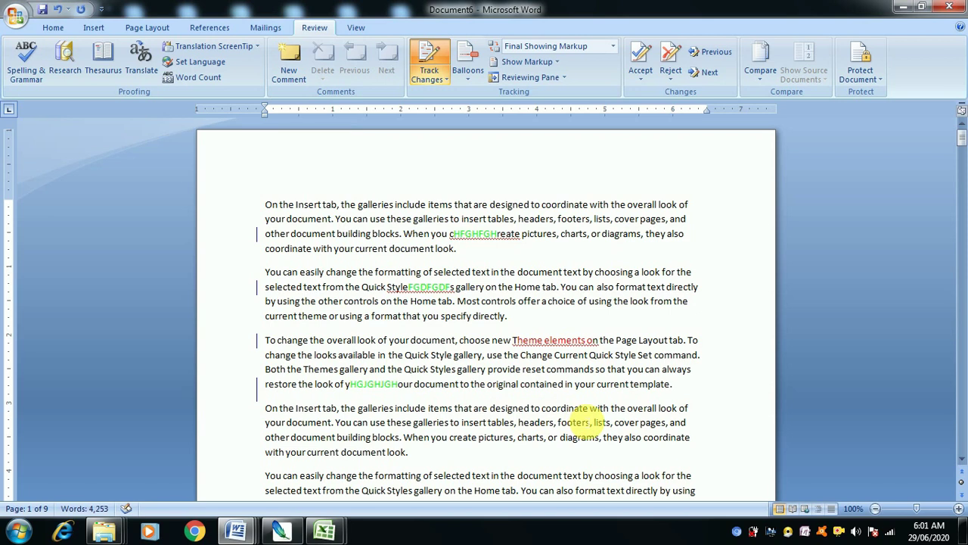
key("BackSpace")
key("BackSpace")
key("BackSpace")
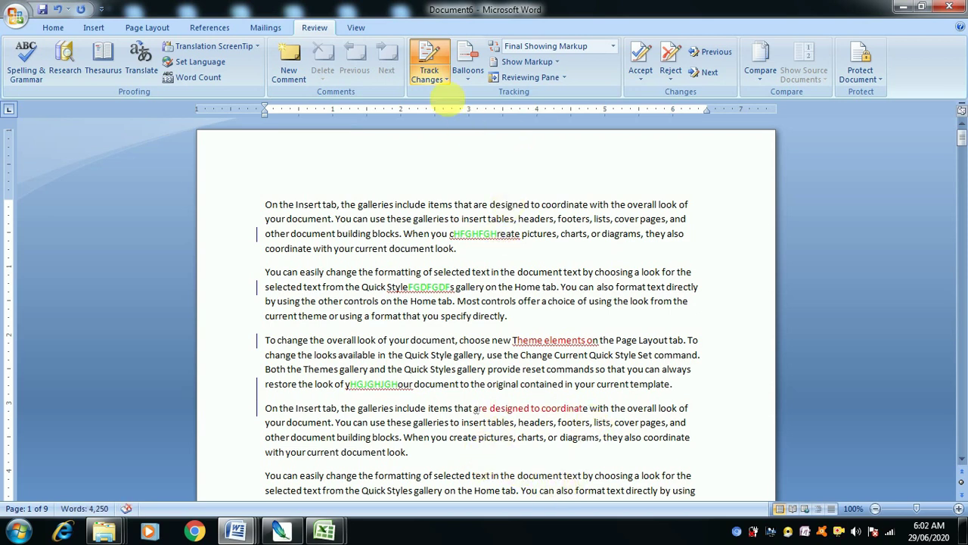
left_click(468, 64)
left_click(505, 96)
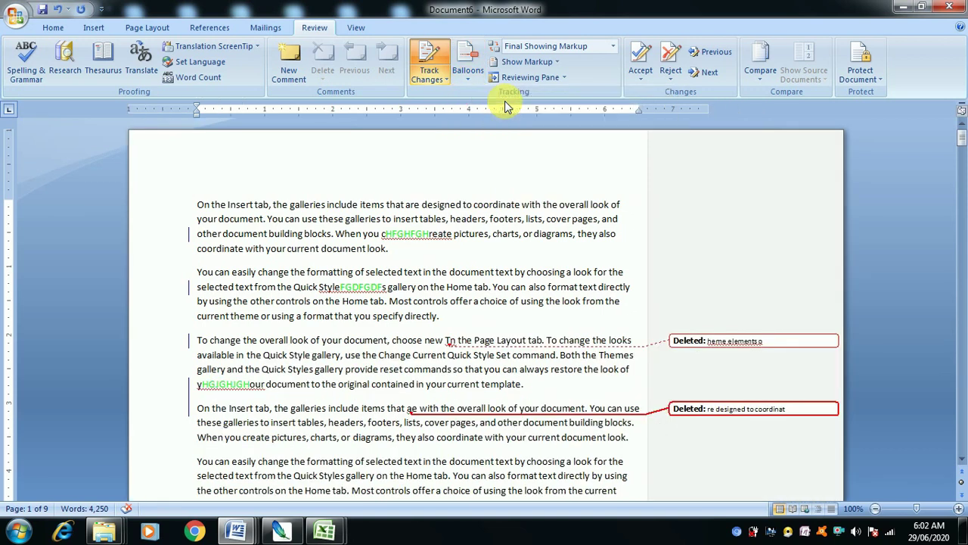
left_click(468, 64)
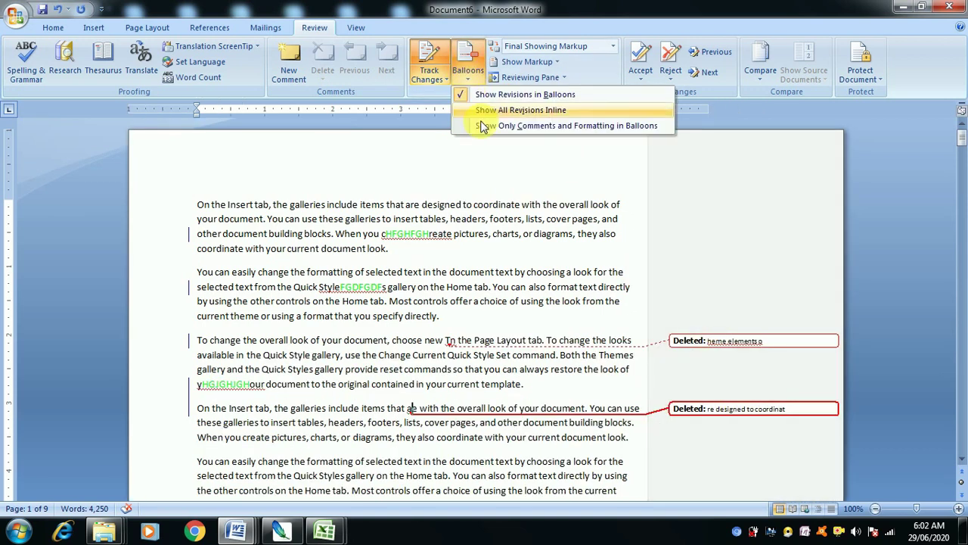
left_click(484, 107)
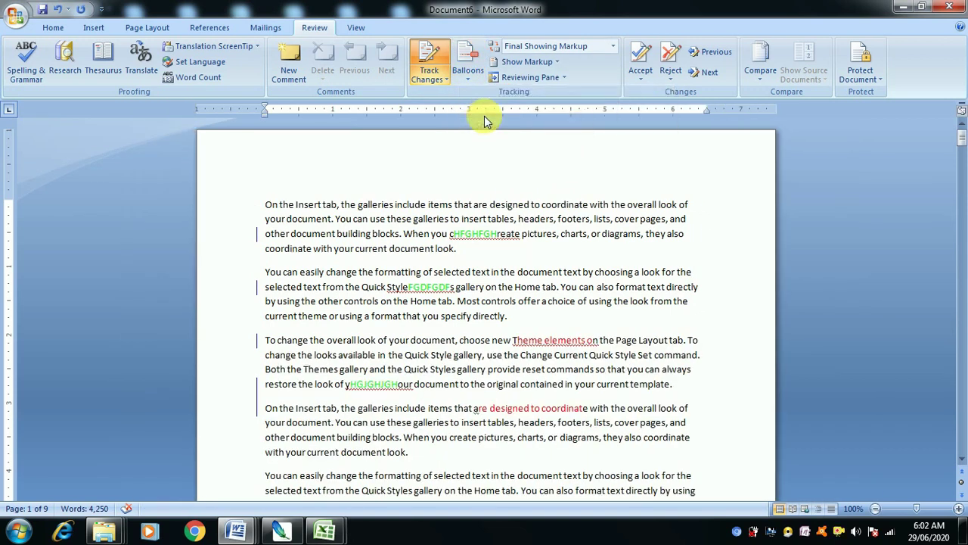
Step: Hide insertion and deletion markup through Show Markup, then show it again
left_click(556, 61)
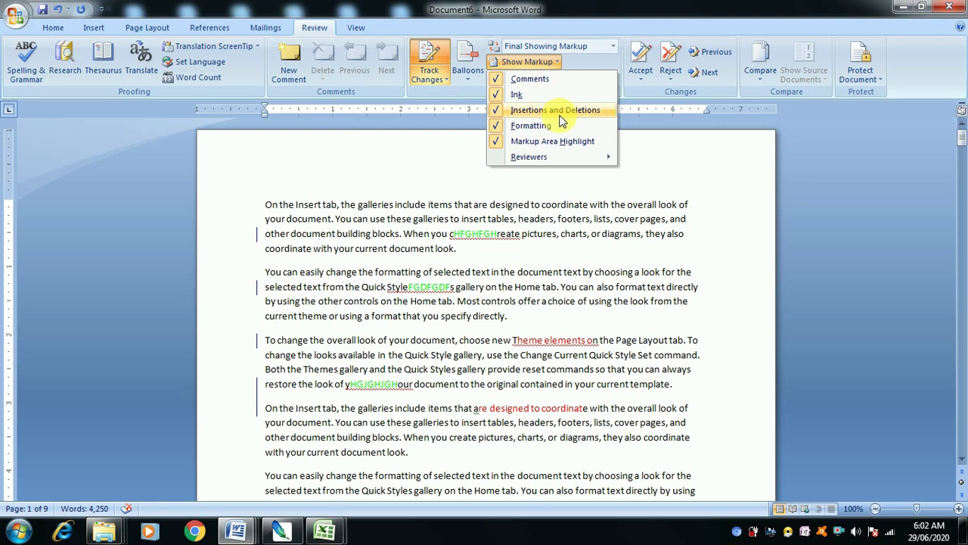
left_click(560, 112)
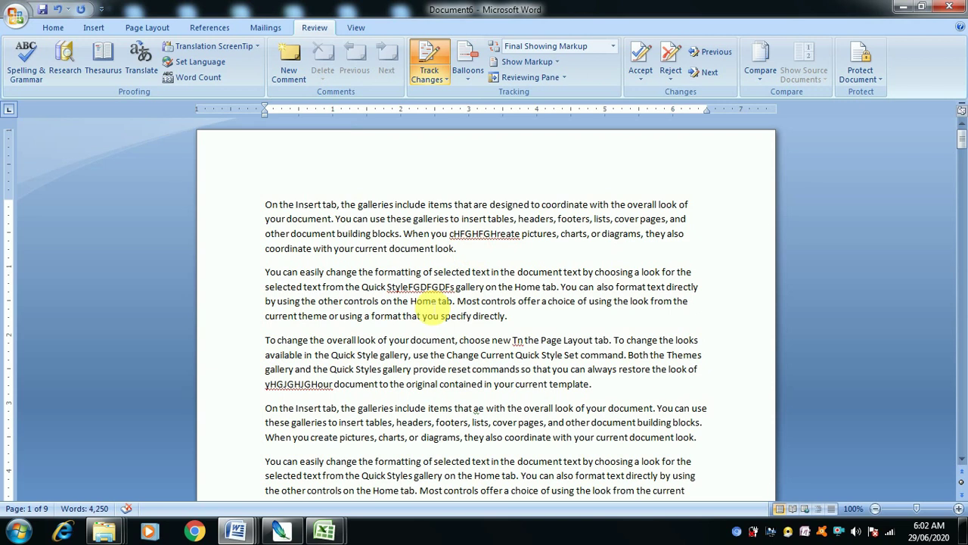
left_click(543, 61)
left_click(543, 111)
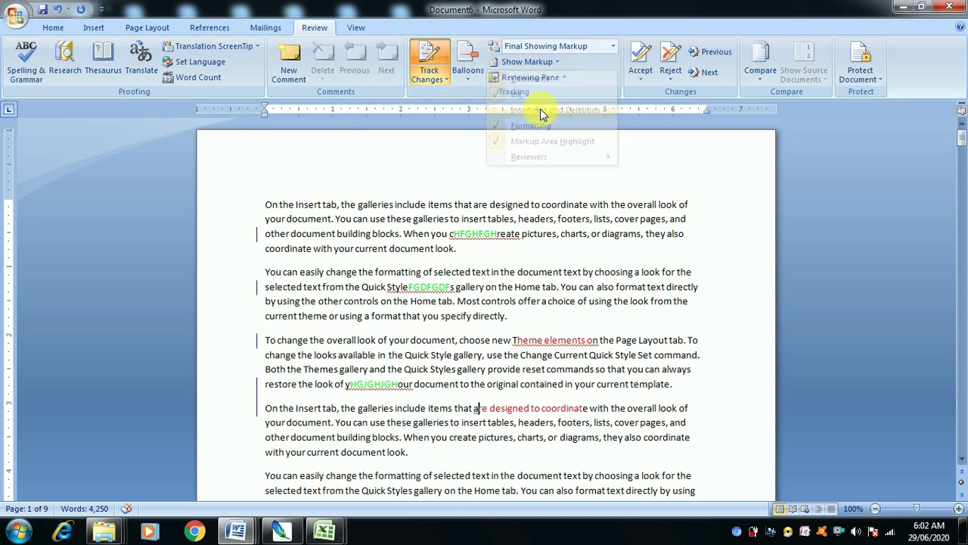
Step: Open the reviewing pane revisions summary, close it, and dismiss the pane layout choices
left_click(563, 77)
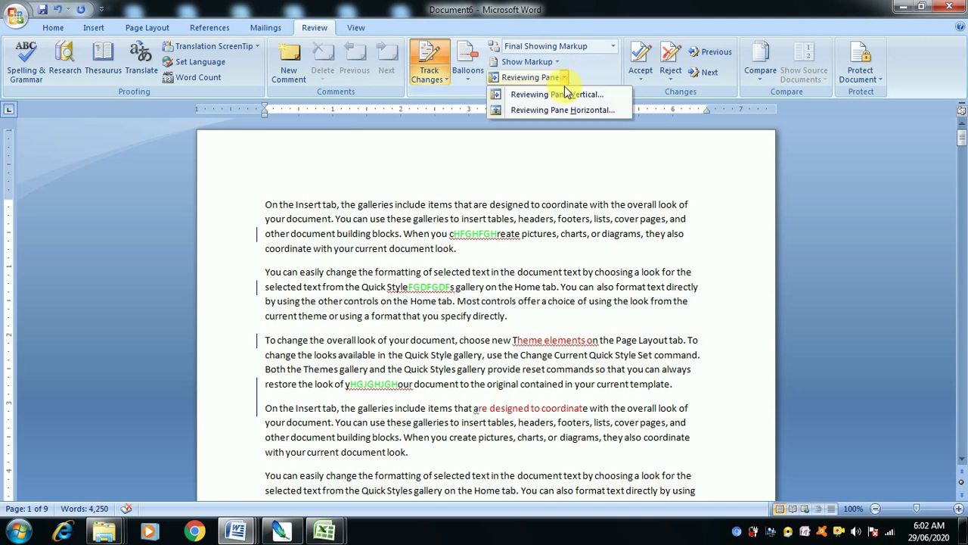
left_click(566, 94)
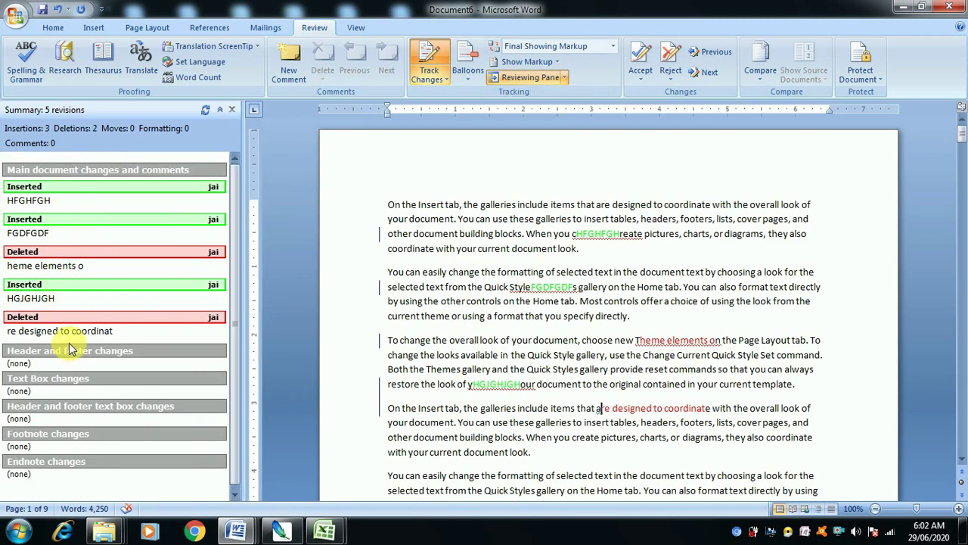
left_click(235, 112)
left_click(563, 77)
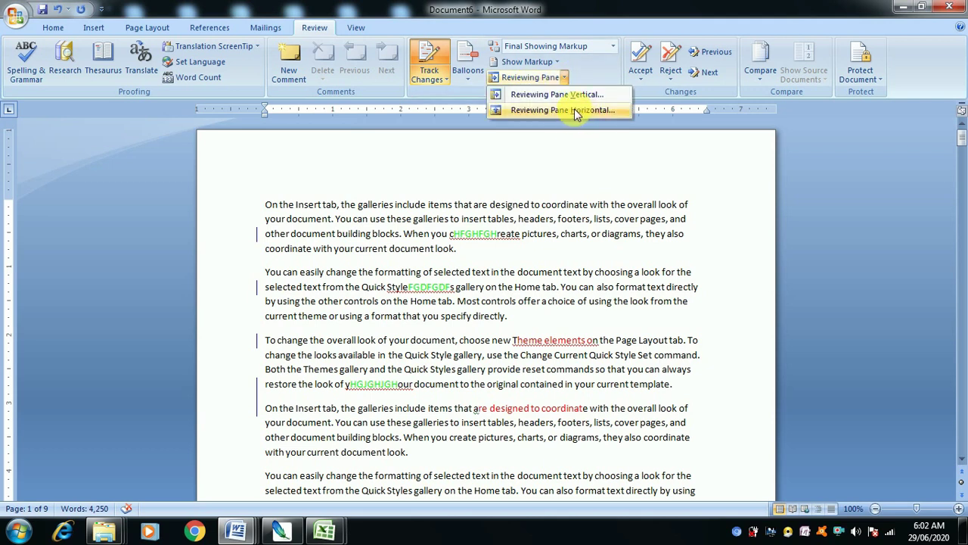
left_click(652, 107)
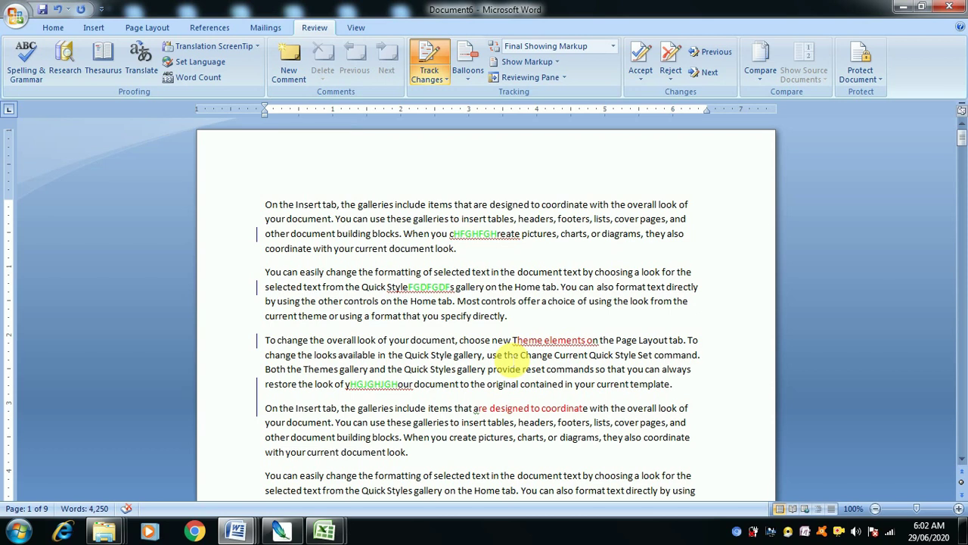
left_click(640, 76)
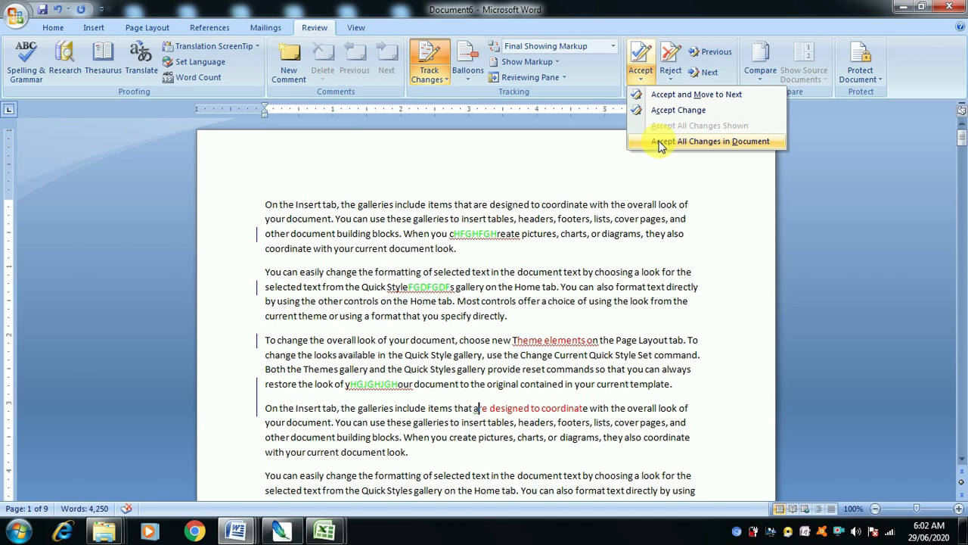
left_click(659, 142)
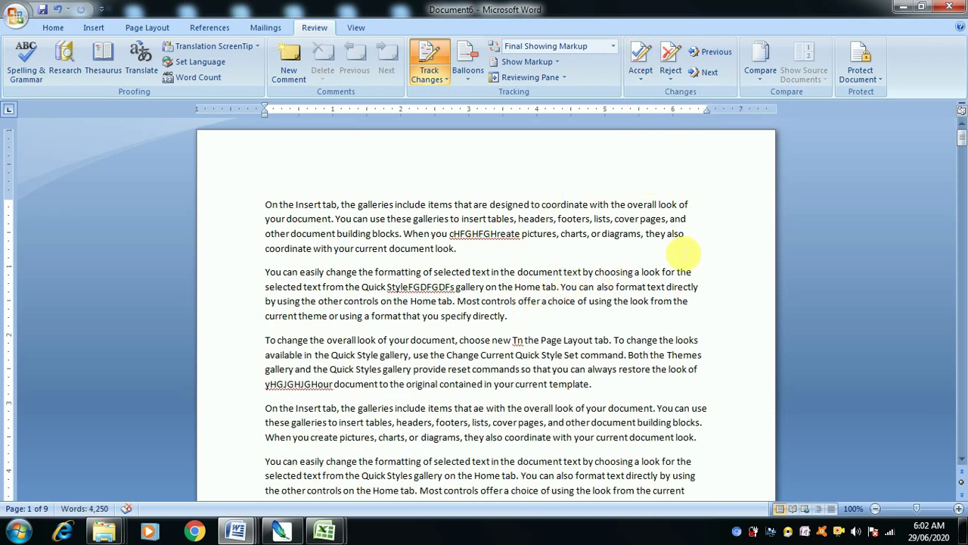
key("ctrl+z")
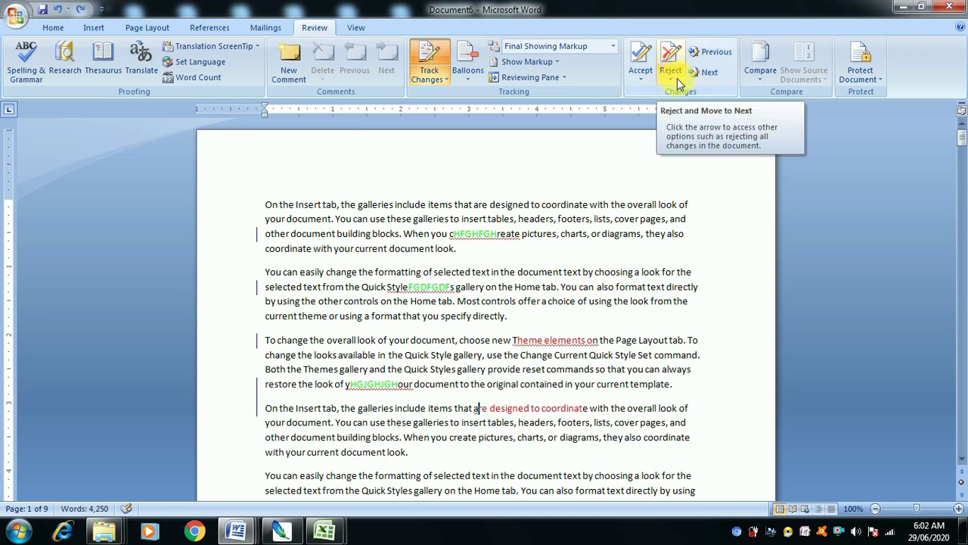
left_click(679, 82)
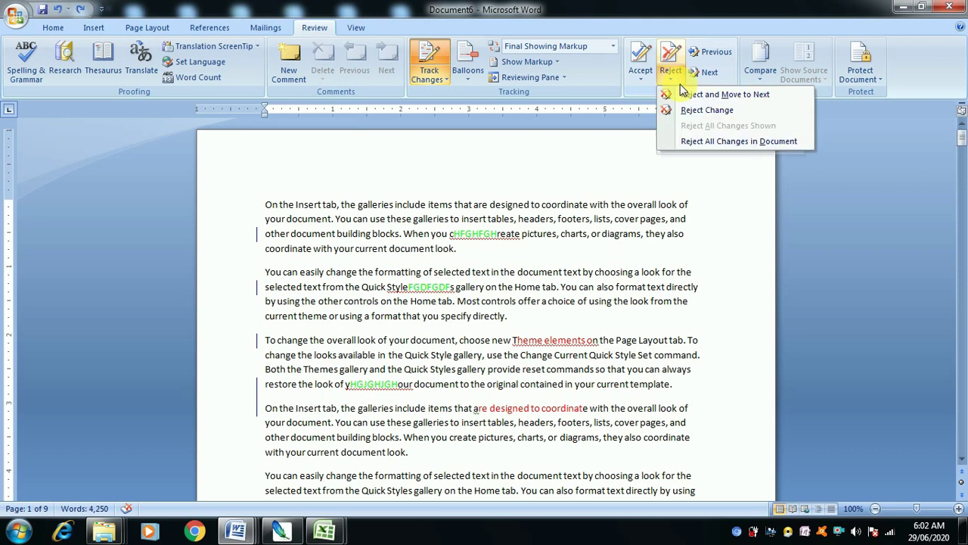
left_click(696, 145)
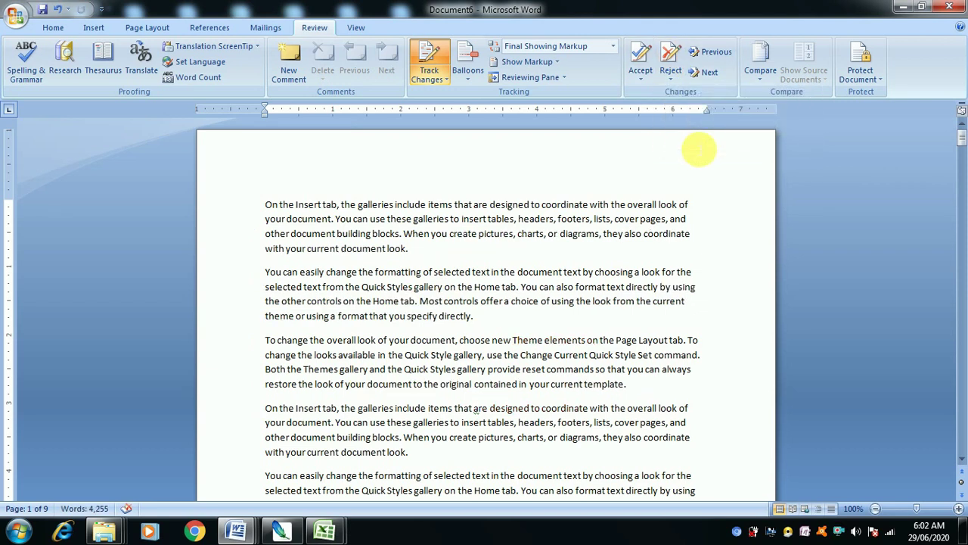
key("ctrl+z")
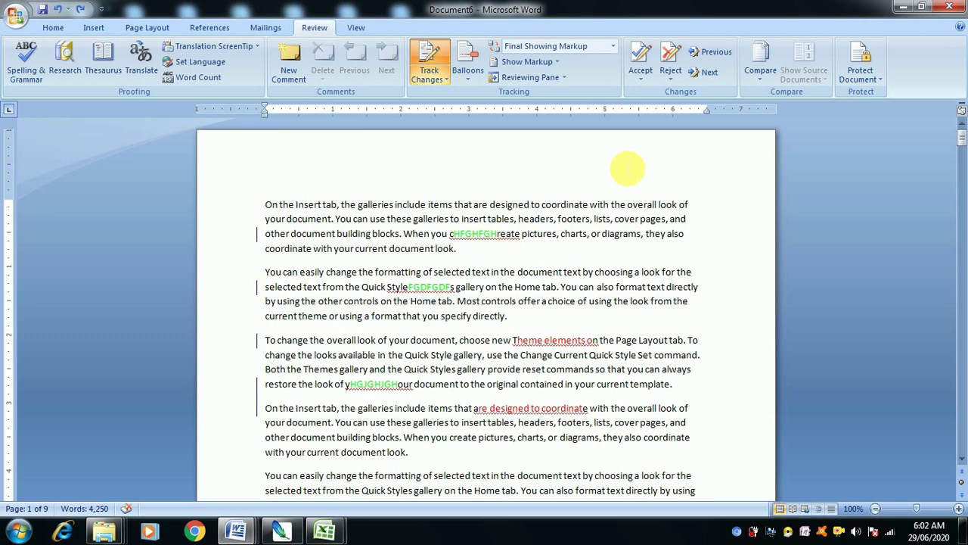
left_click(710, 72)
left_click(709, 73)
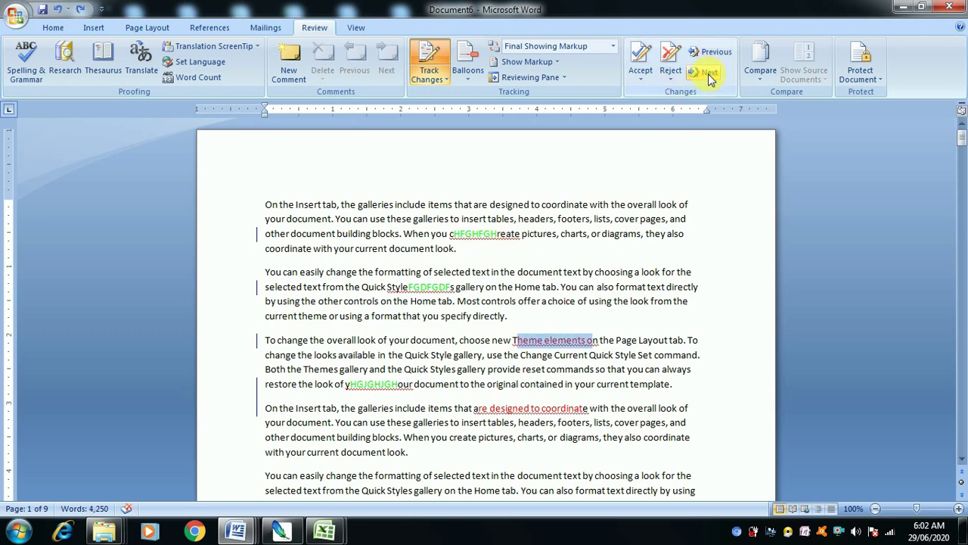
left_click(715, 53)
left_click(709, 72)
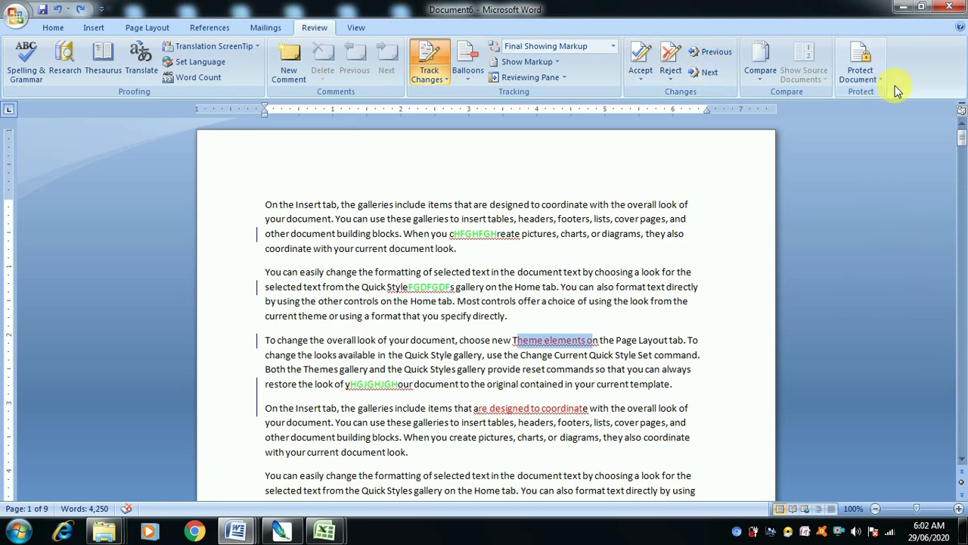
Step: Create a new document and fill it with three sample paragraphs using =RAND()
key("ctrl+n")
type("=RAND(")
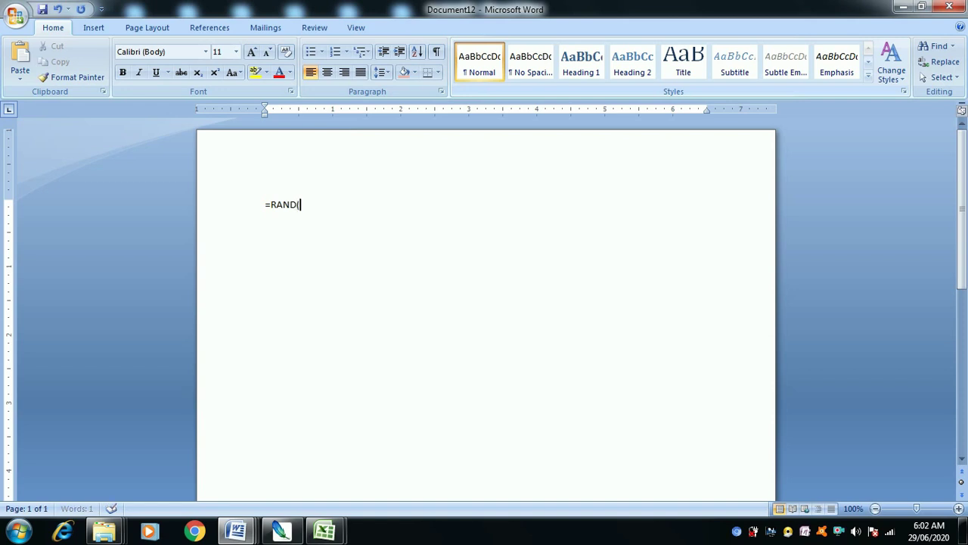
type(")")
key("Return")
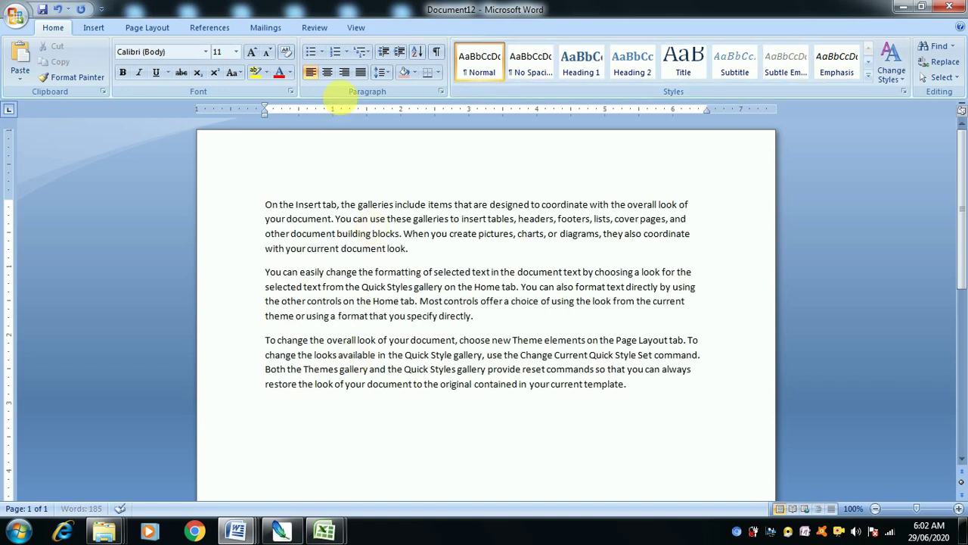
left_click_drag(640, 397, 240, 200)
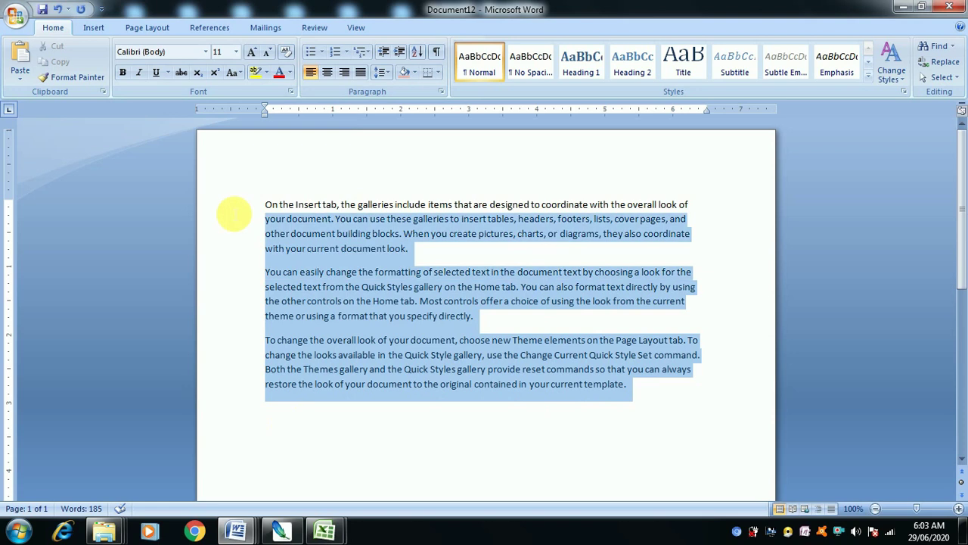
left_click(304, 437)
left_click(316, 27)
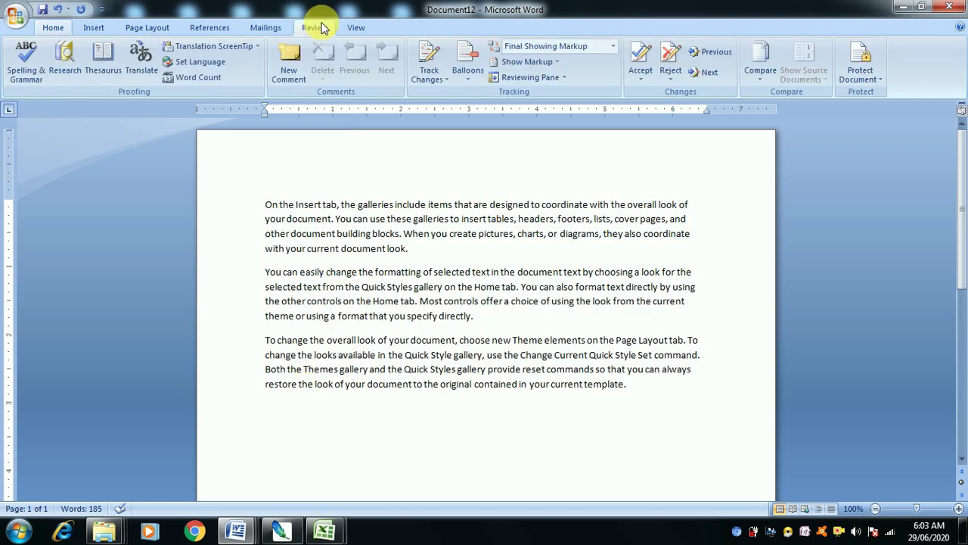
Step: Restrict styles and editing to read-only, let Everyone edit the last line, and enforce with a password
left_click(870, 82)
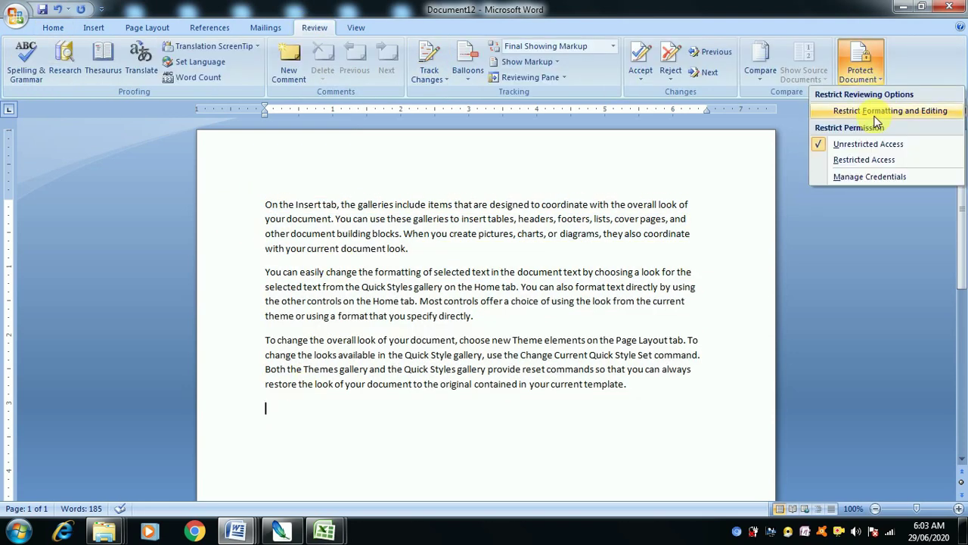
left_click(876, 115)
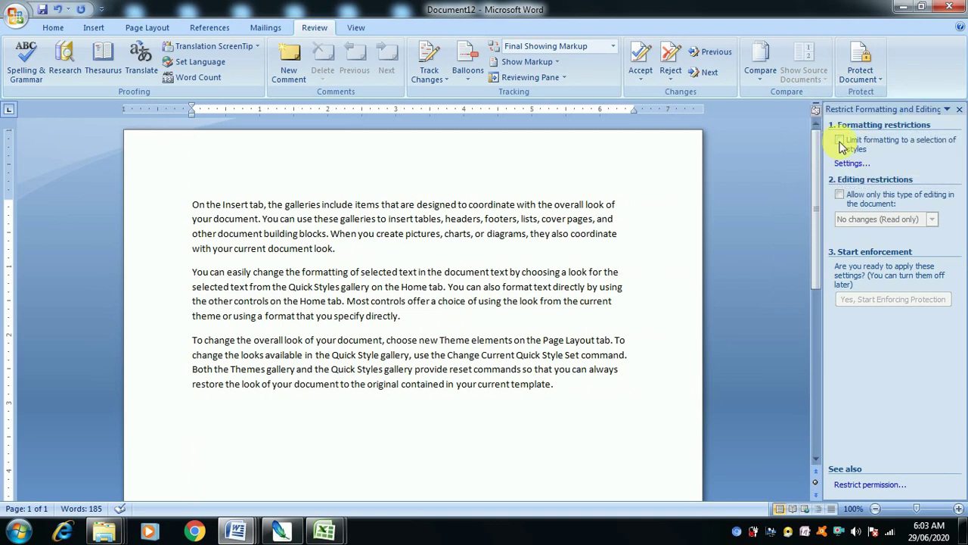
left_click(838, 142)
left_click(842, 201)
left_click(843, 308)
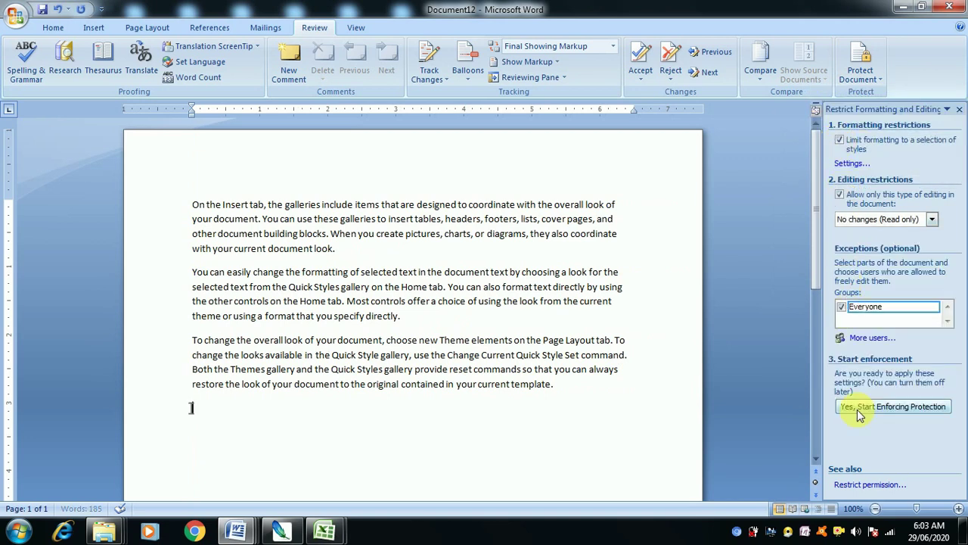
left_click(878, 407)
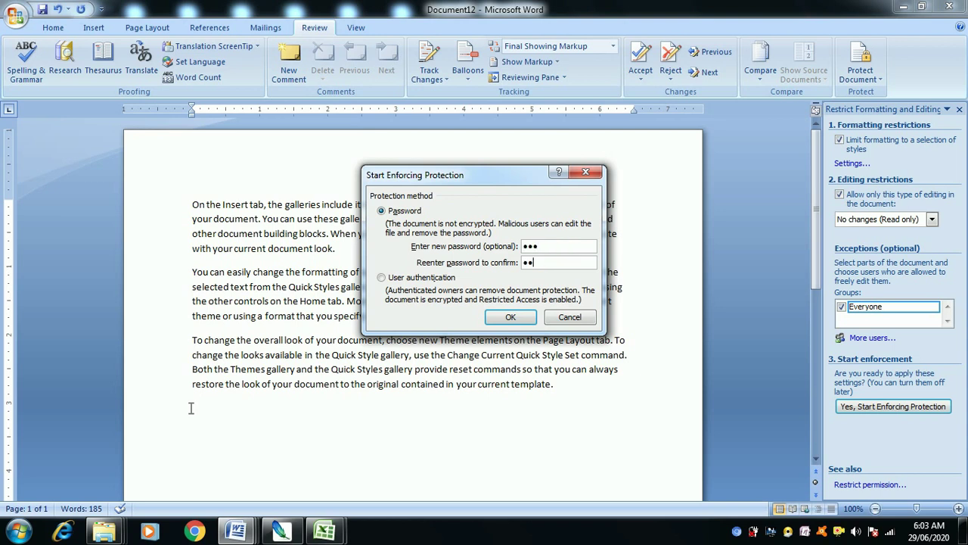
left_click(511, 317)
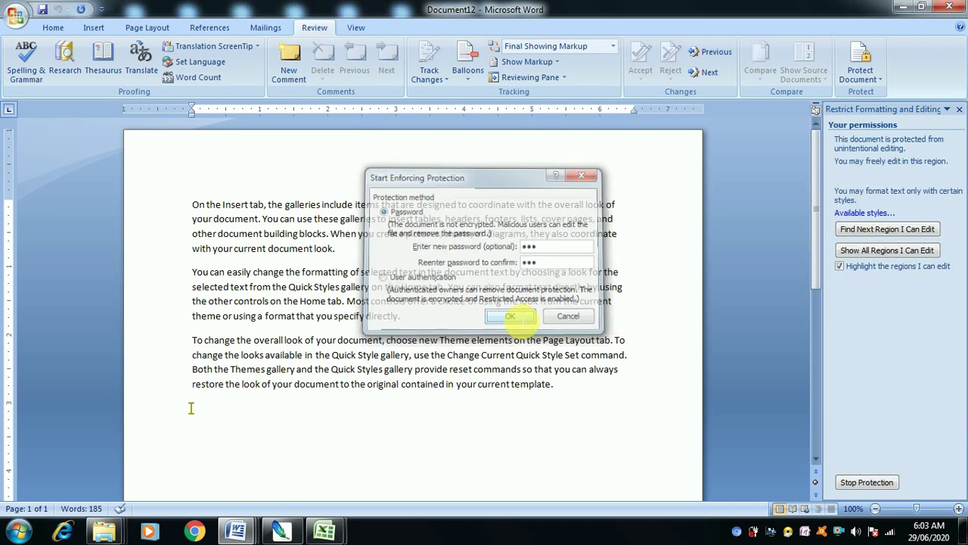
left_click(959, 109)
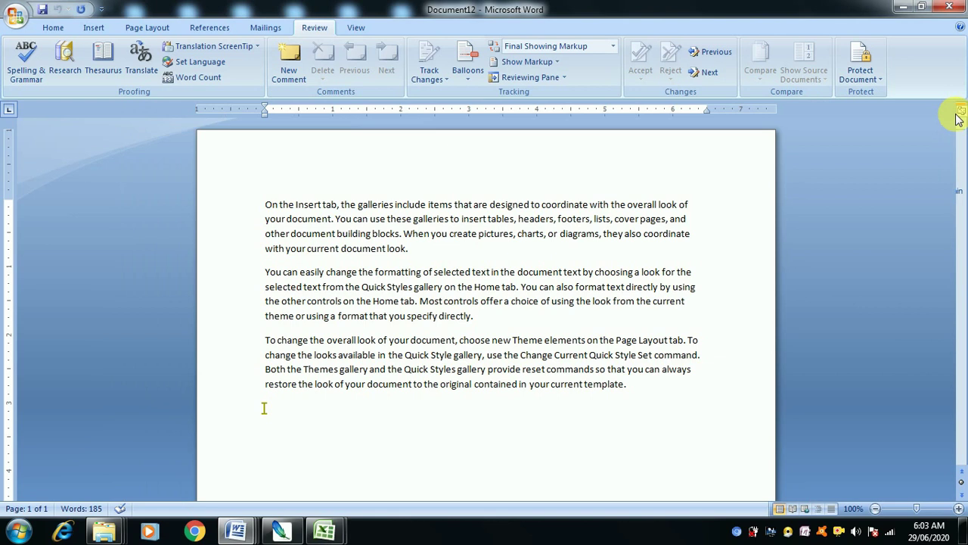
Step: Test the protection by editing the locked paragraph and typing 'DSFDFDS' in the editable last line
key("Return")
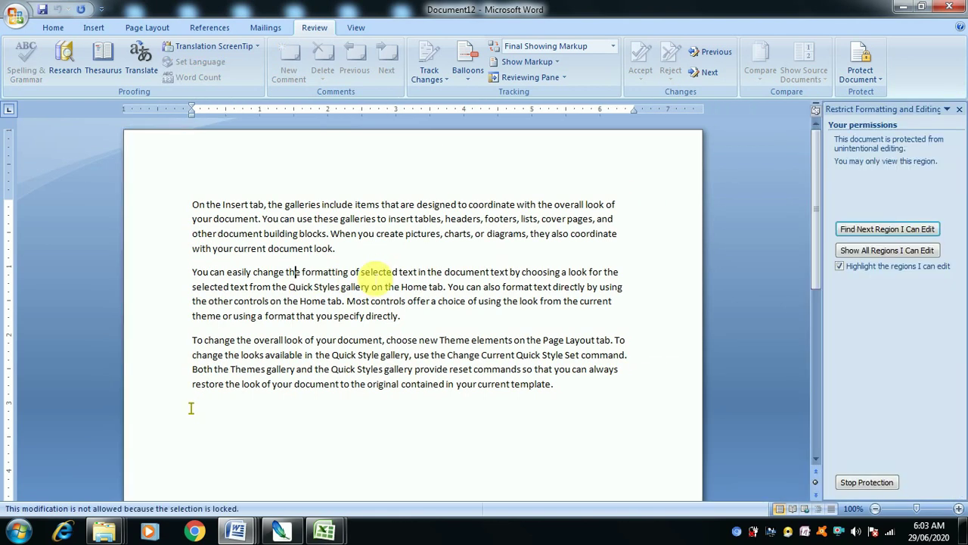
left_click(212, 415)
type("DSFDFDS")
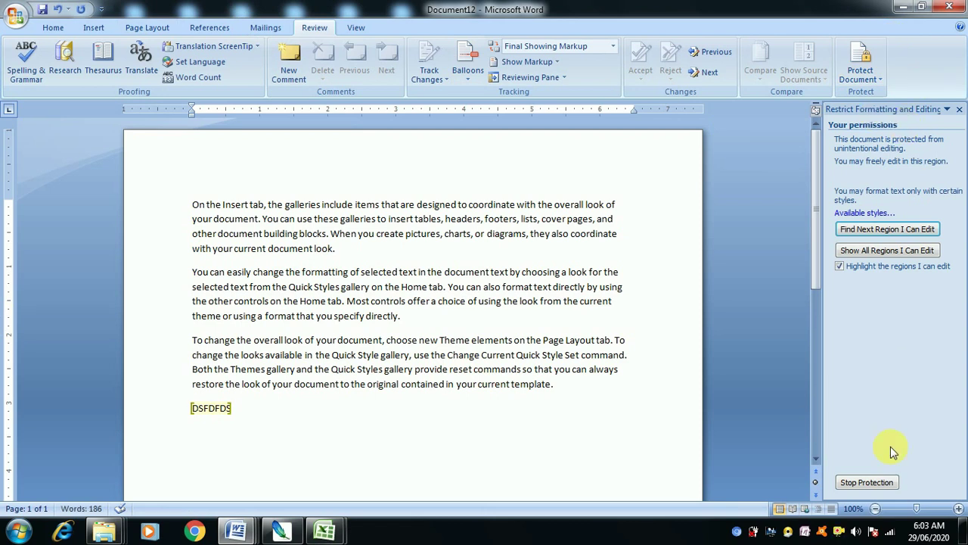
Step: Stop protection with the password and insert 'ADAASD' after Quick Styles
left_click(867, 482)
key("Return")
left_click(339, 286)
type("ADAASD")
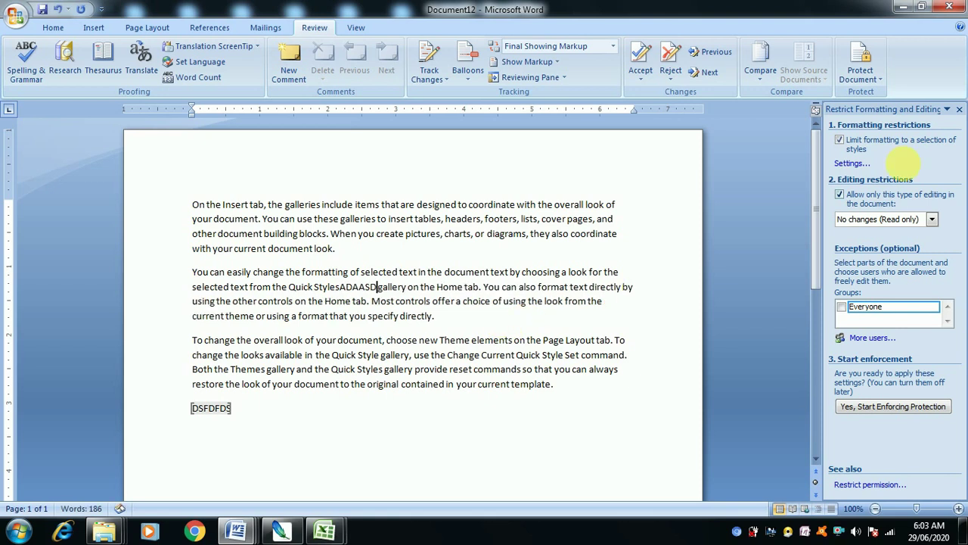
Step: Hide the restrictions panel and delete the 'DSFDFDS' test line at the document end
left_click(959, 109)
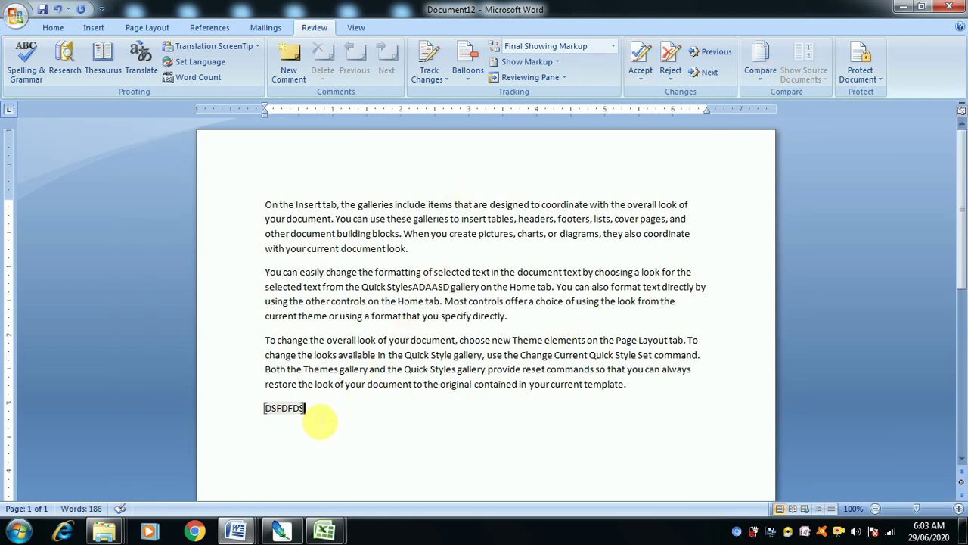
left_click(246, 409)
key("Delete")
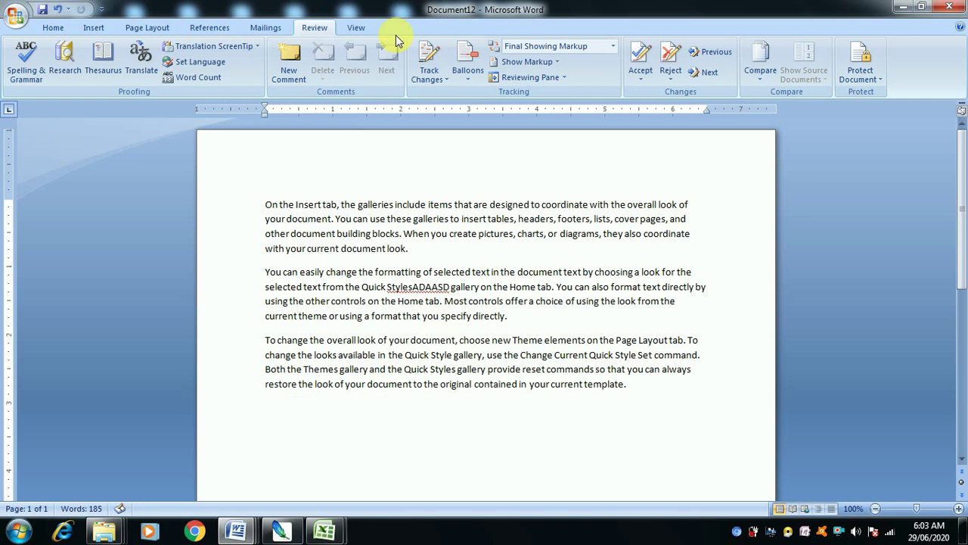
left_click(360, 30)
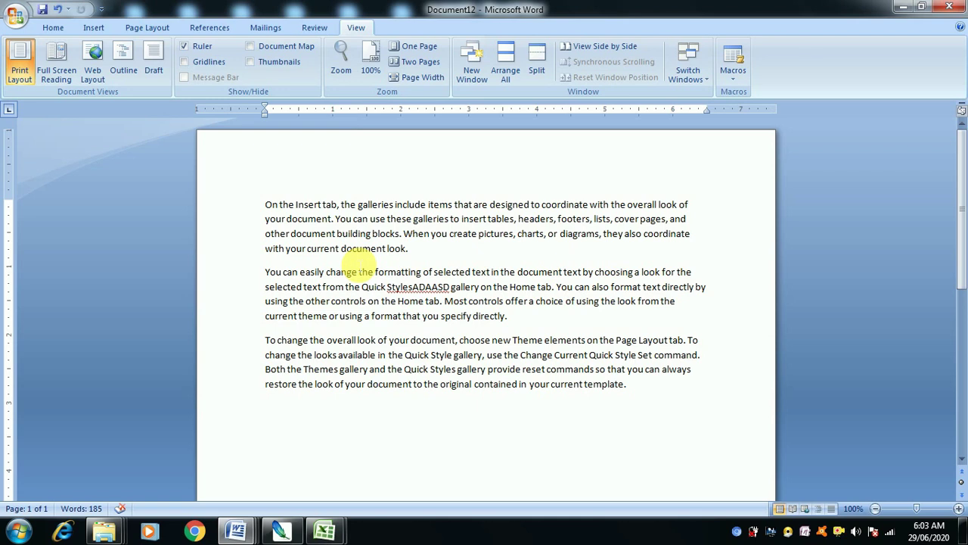
Step: Try Print Layout and Full Screen Reading views, close the Research pane, and toggle the ruler off and on
left_click(30, 78)
left_click(56, 64)
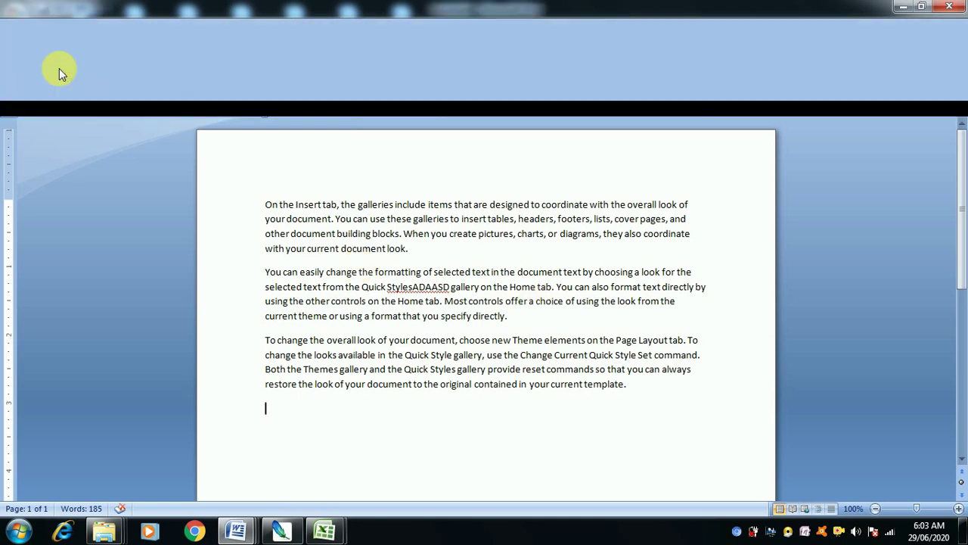
left_click(951, 11)
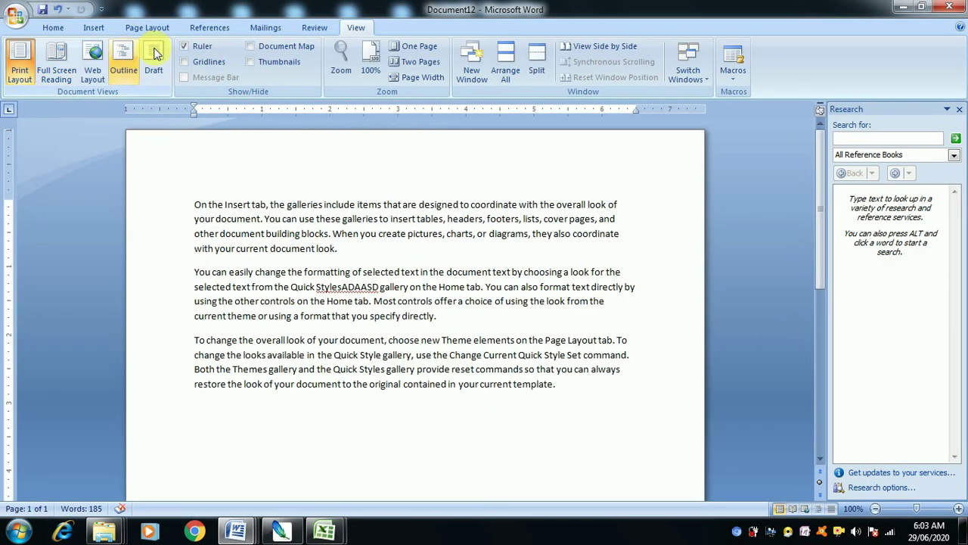
left_click(959, 109)
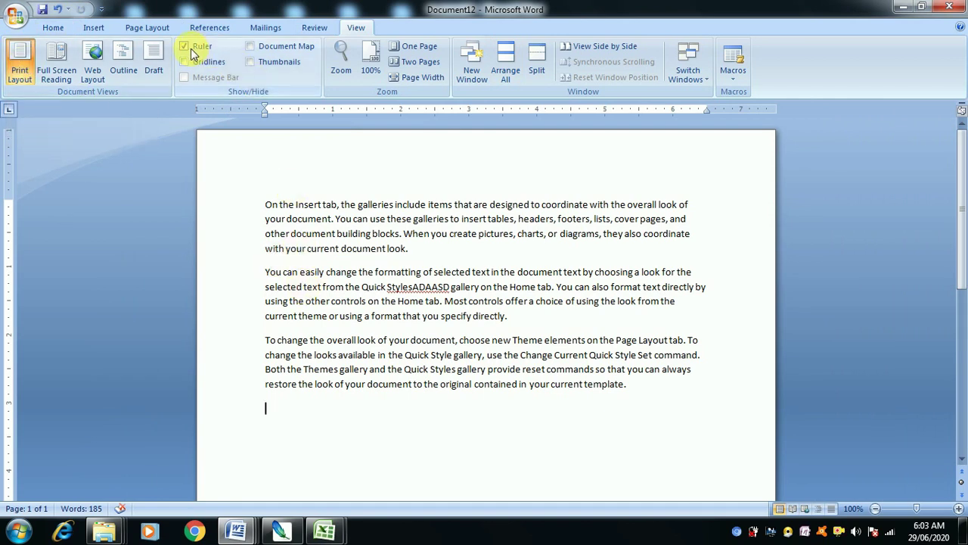
left_click(189, 53)
left_click(189, 53)
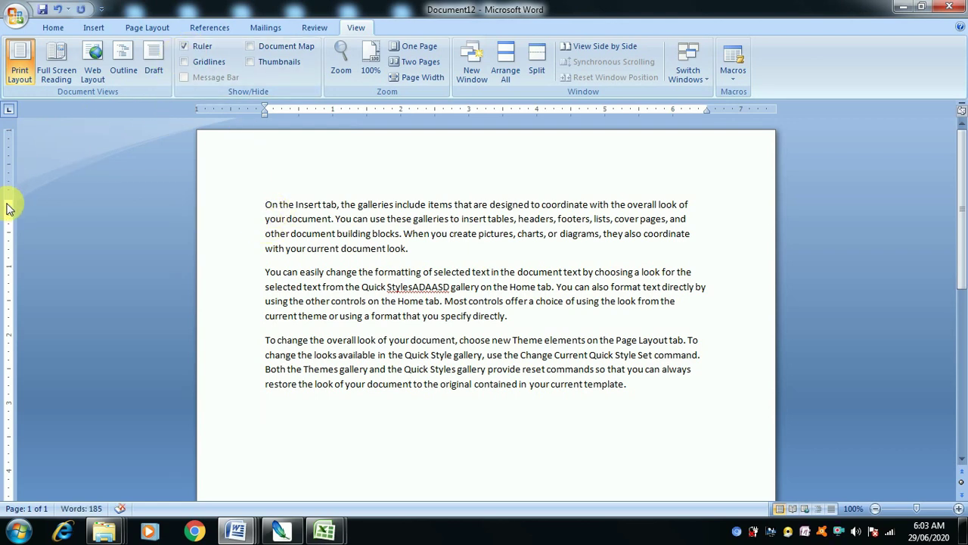
left_click_drag(11, 201, 10, 136)
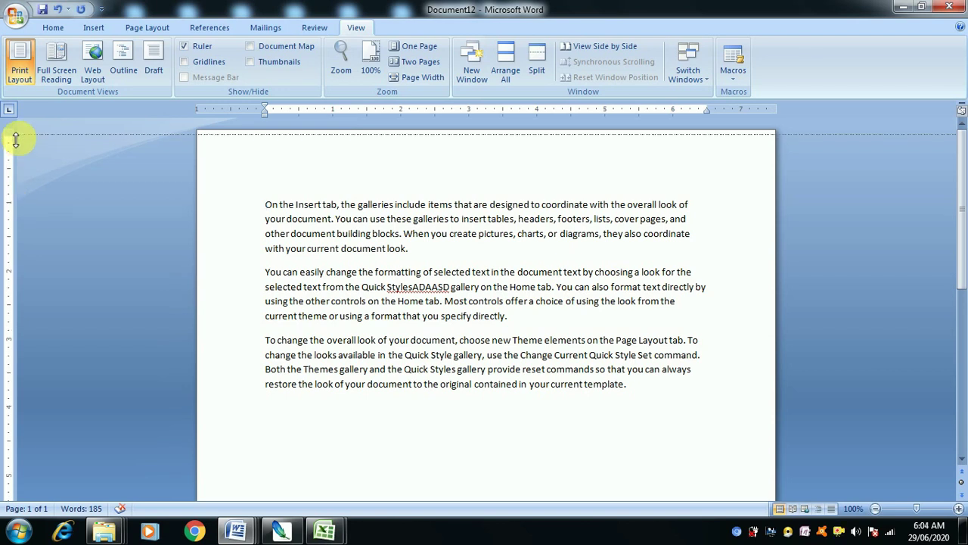
key("ctrl+a")
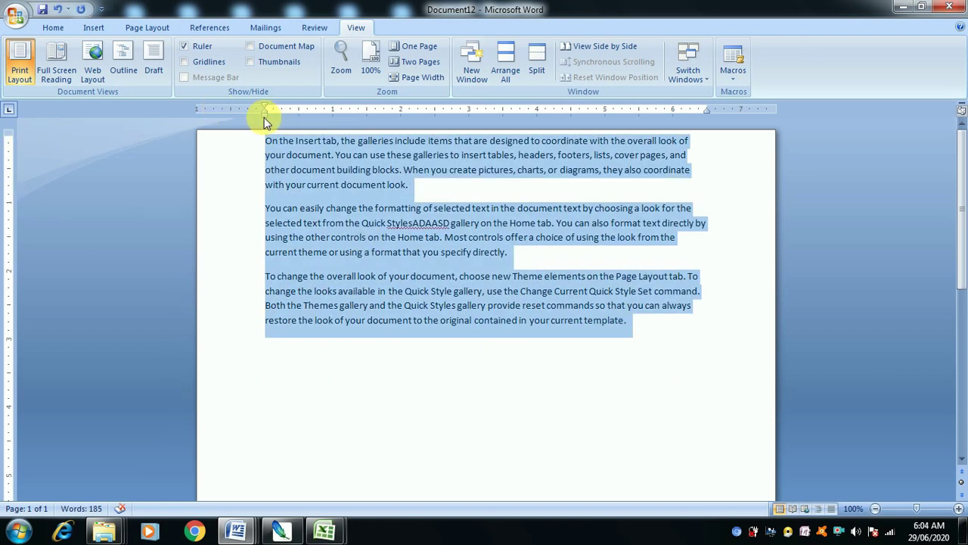
left_click_drag(264, 115, 200, 114)
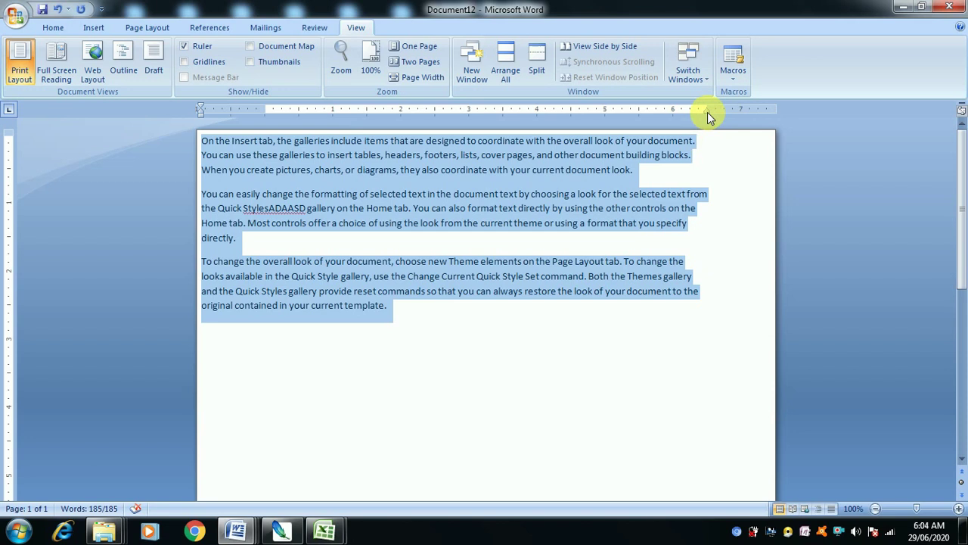
key("ctrl+z")
key("ctrl+z")
key("ctrl+z")
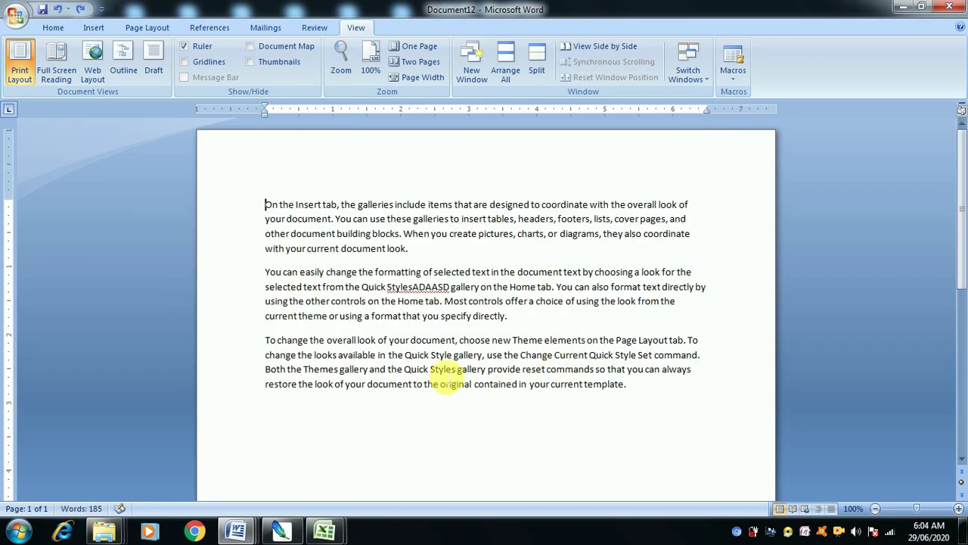
left_click_drag(686, 415, 255, 156)
left_click(204, 62)
left_click(204, 62)
left_click(284, 63)
left_click(144, 109)
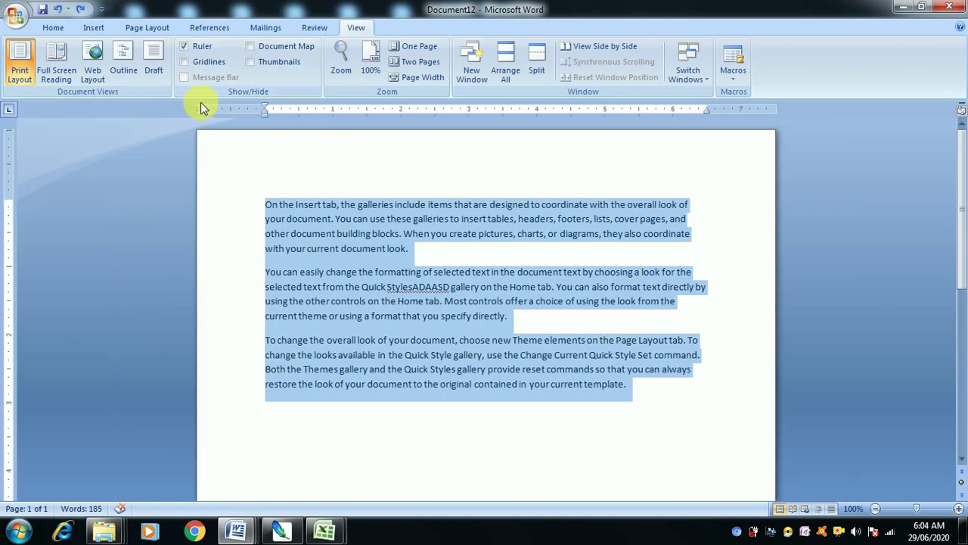
left_click(340, 59)
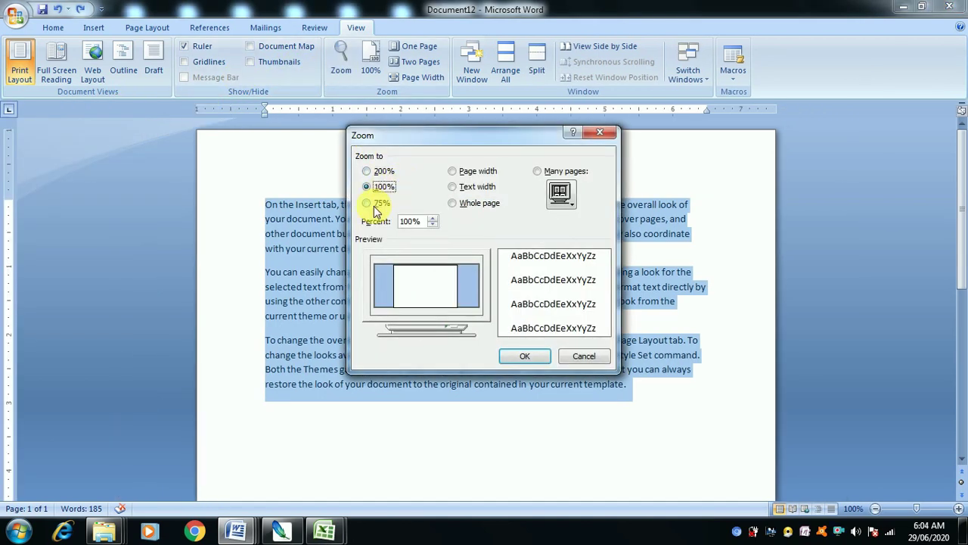
left_click(375, 206)
left_click(516, 356)
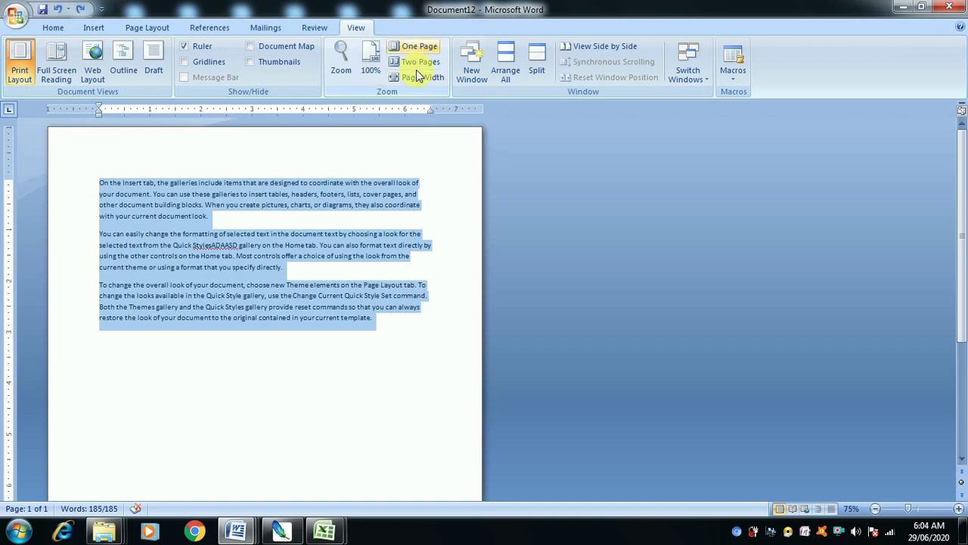
left_click(378, 69)
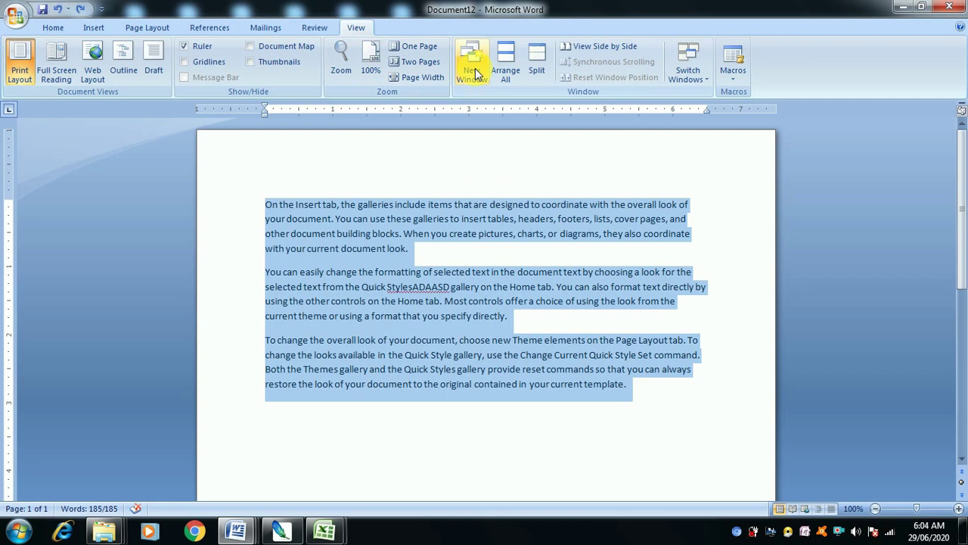
left_click(645, 422)
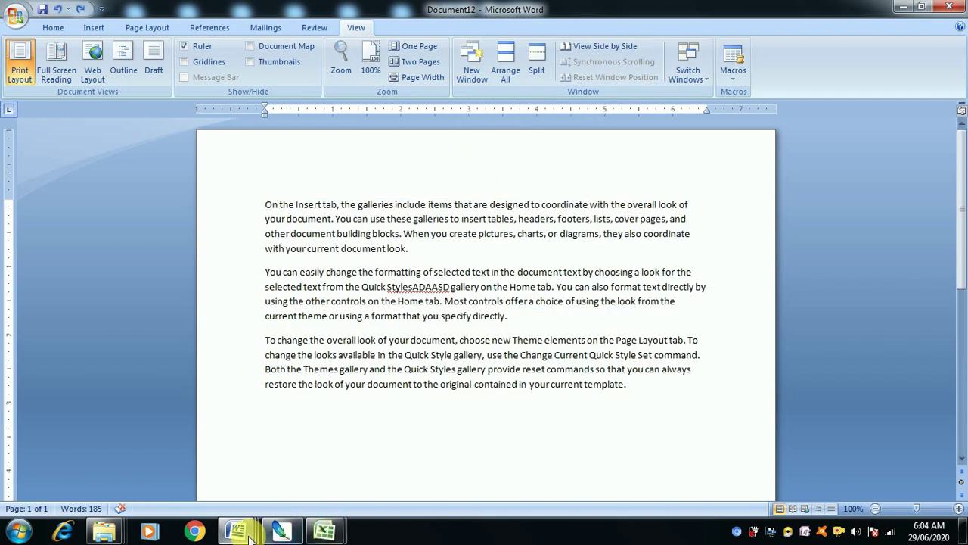
left_click(227, 485)
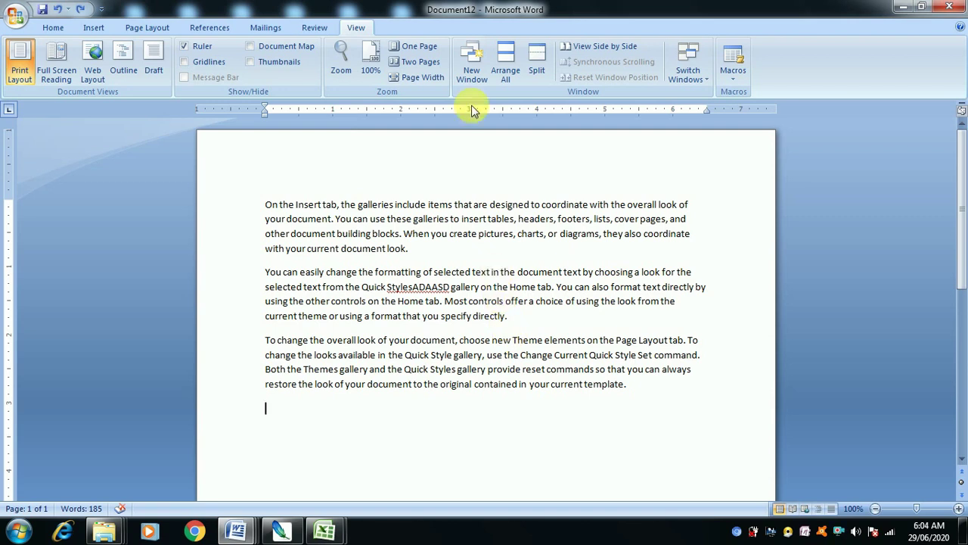
left_click(472, 68)
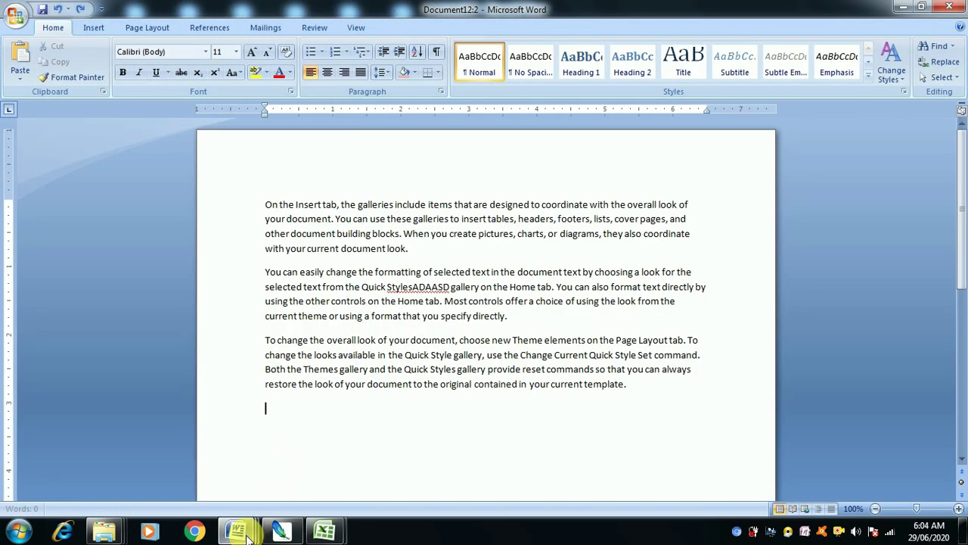
Step: Bring Document12:2 to the front, tile windows with Arrange All, then maximize Document12:2
left_click(236, 530)
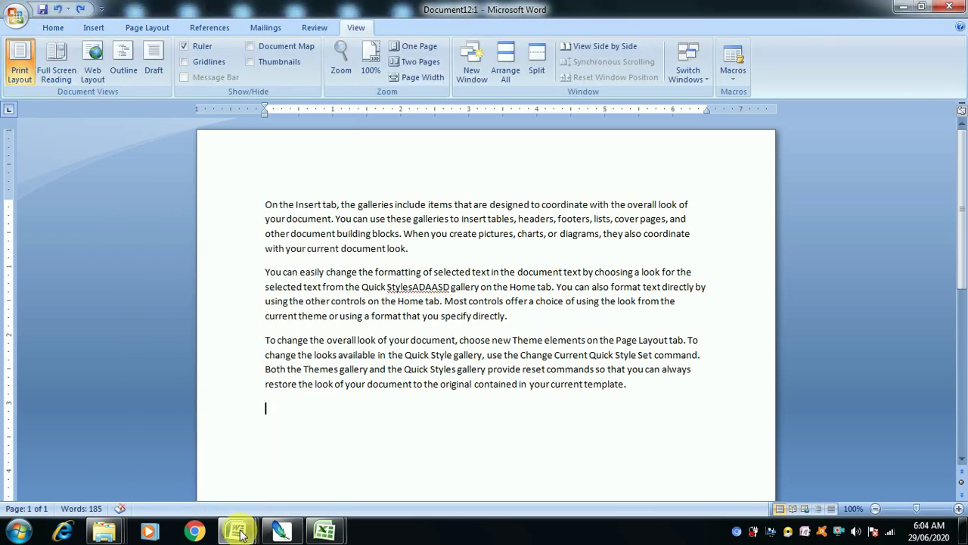
left_click(251, 492)
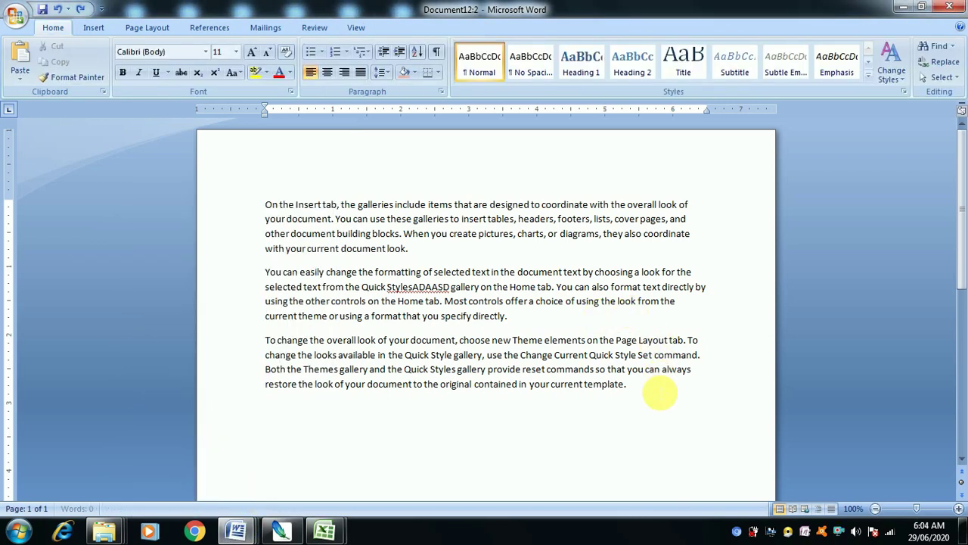
left_click(357, 28)
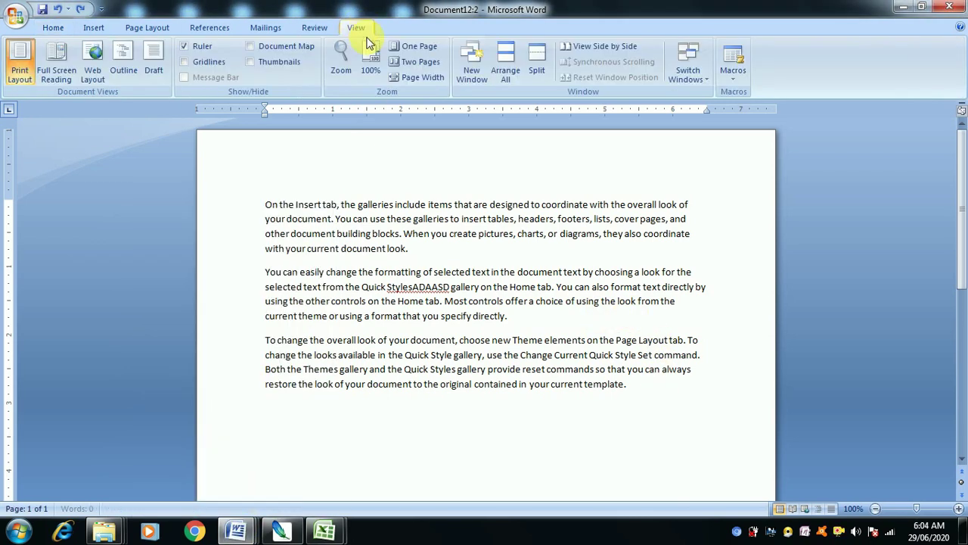
left_click(507, 63)
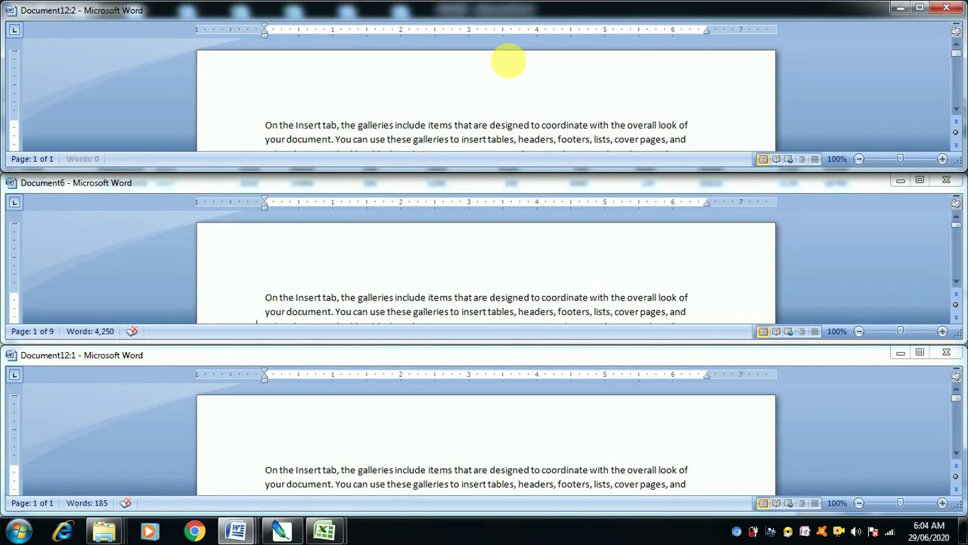
left_click(921, 9)
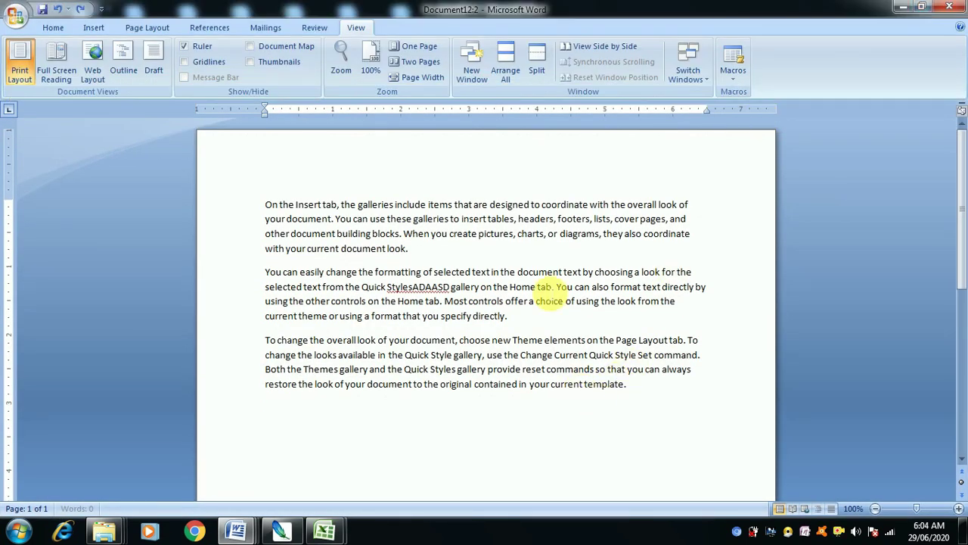
triple_click(54, 205)
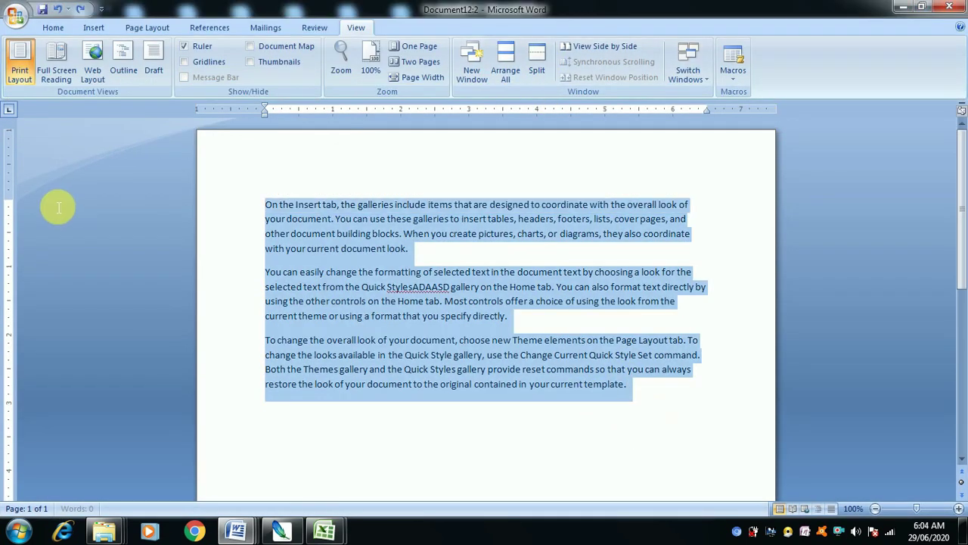
Step: Delete all text, try a window split with test text 'DSFFDFDFDF', then remove the split and text
key("Delete")
left_click(537, 65)
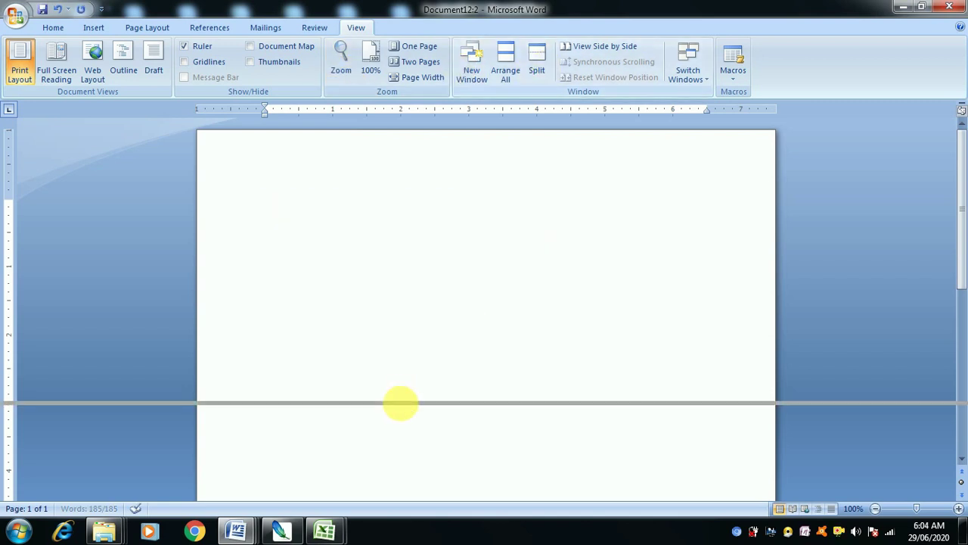
left_click(400, 402)
type("DSFFDFDFDF")
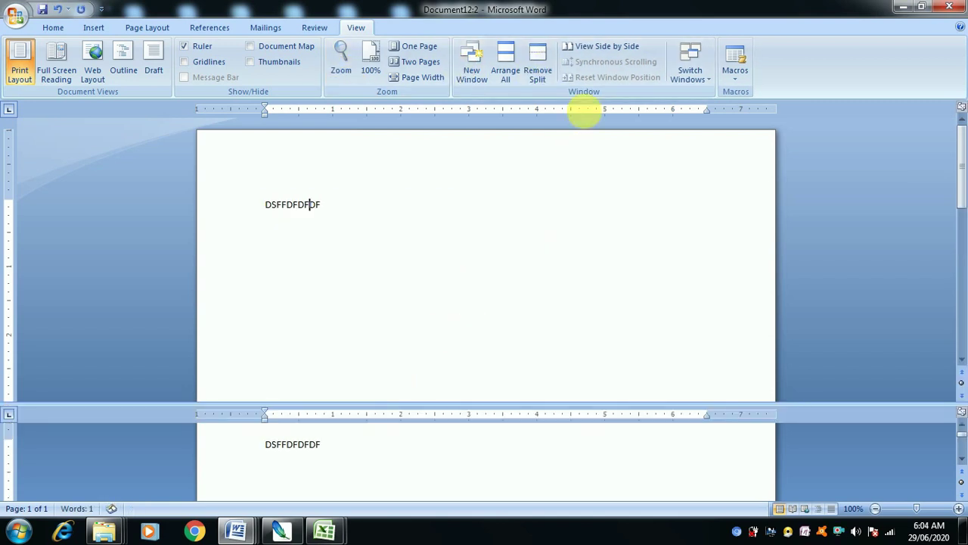
left_click(539, 72)
left_click_drag(384, 139, 190, 144)
key("Delete")
Step: Open View Side by Side and Switch Windows, closing both without changing windows
left_click(603, 51)
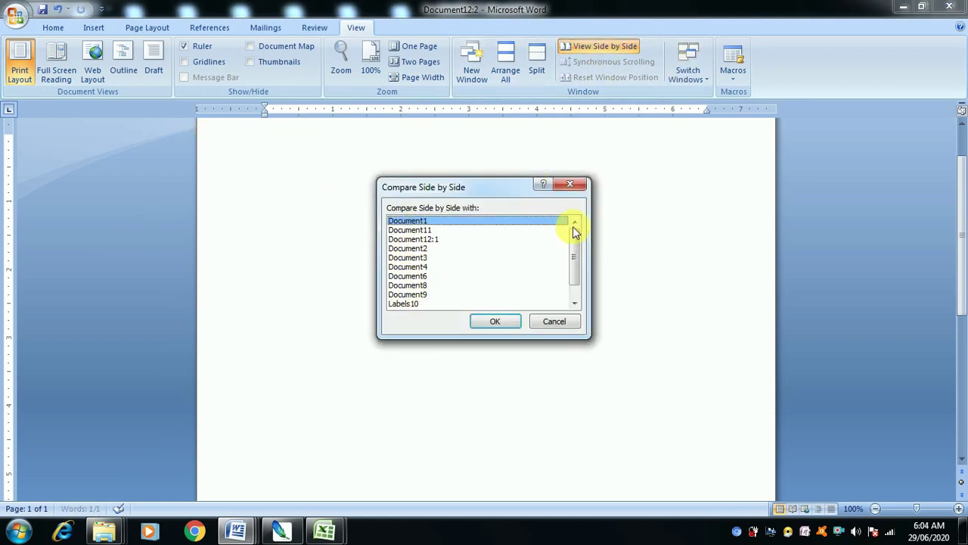
left_click(580, 187)
left_click(687, 80)
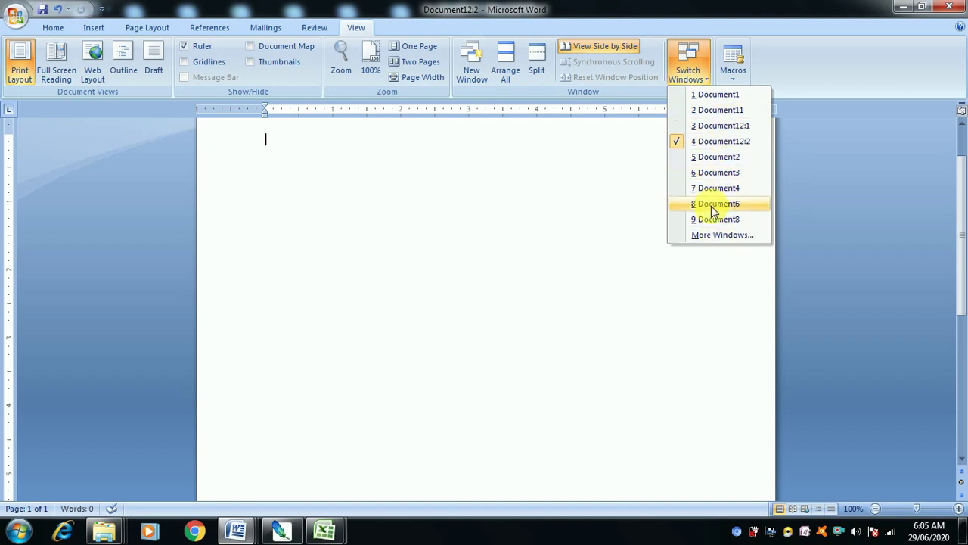
left_click(584, 254)
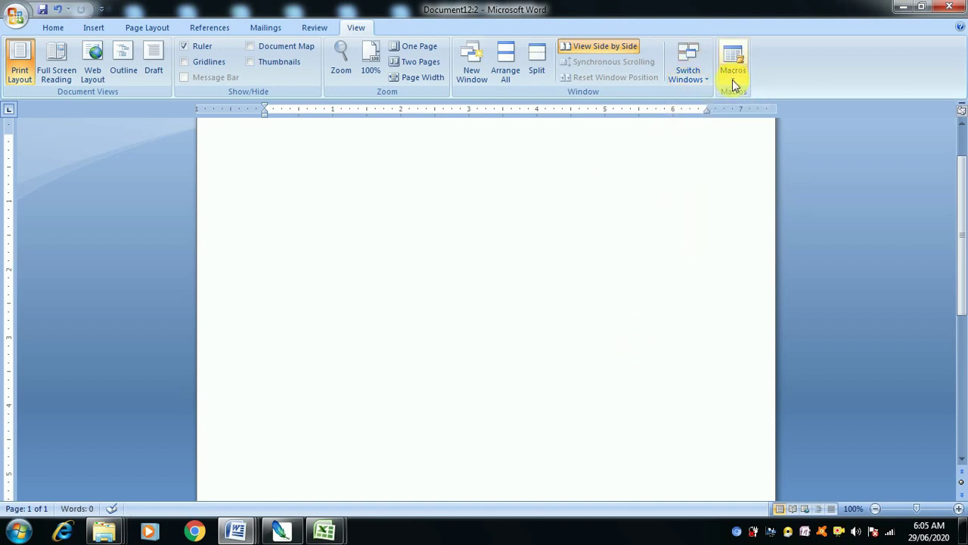